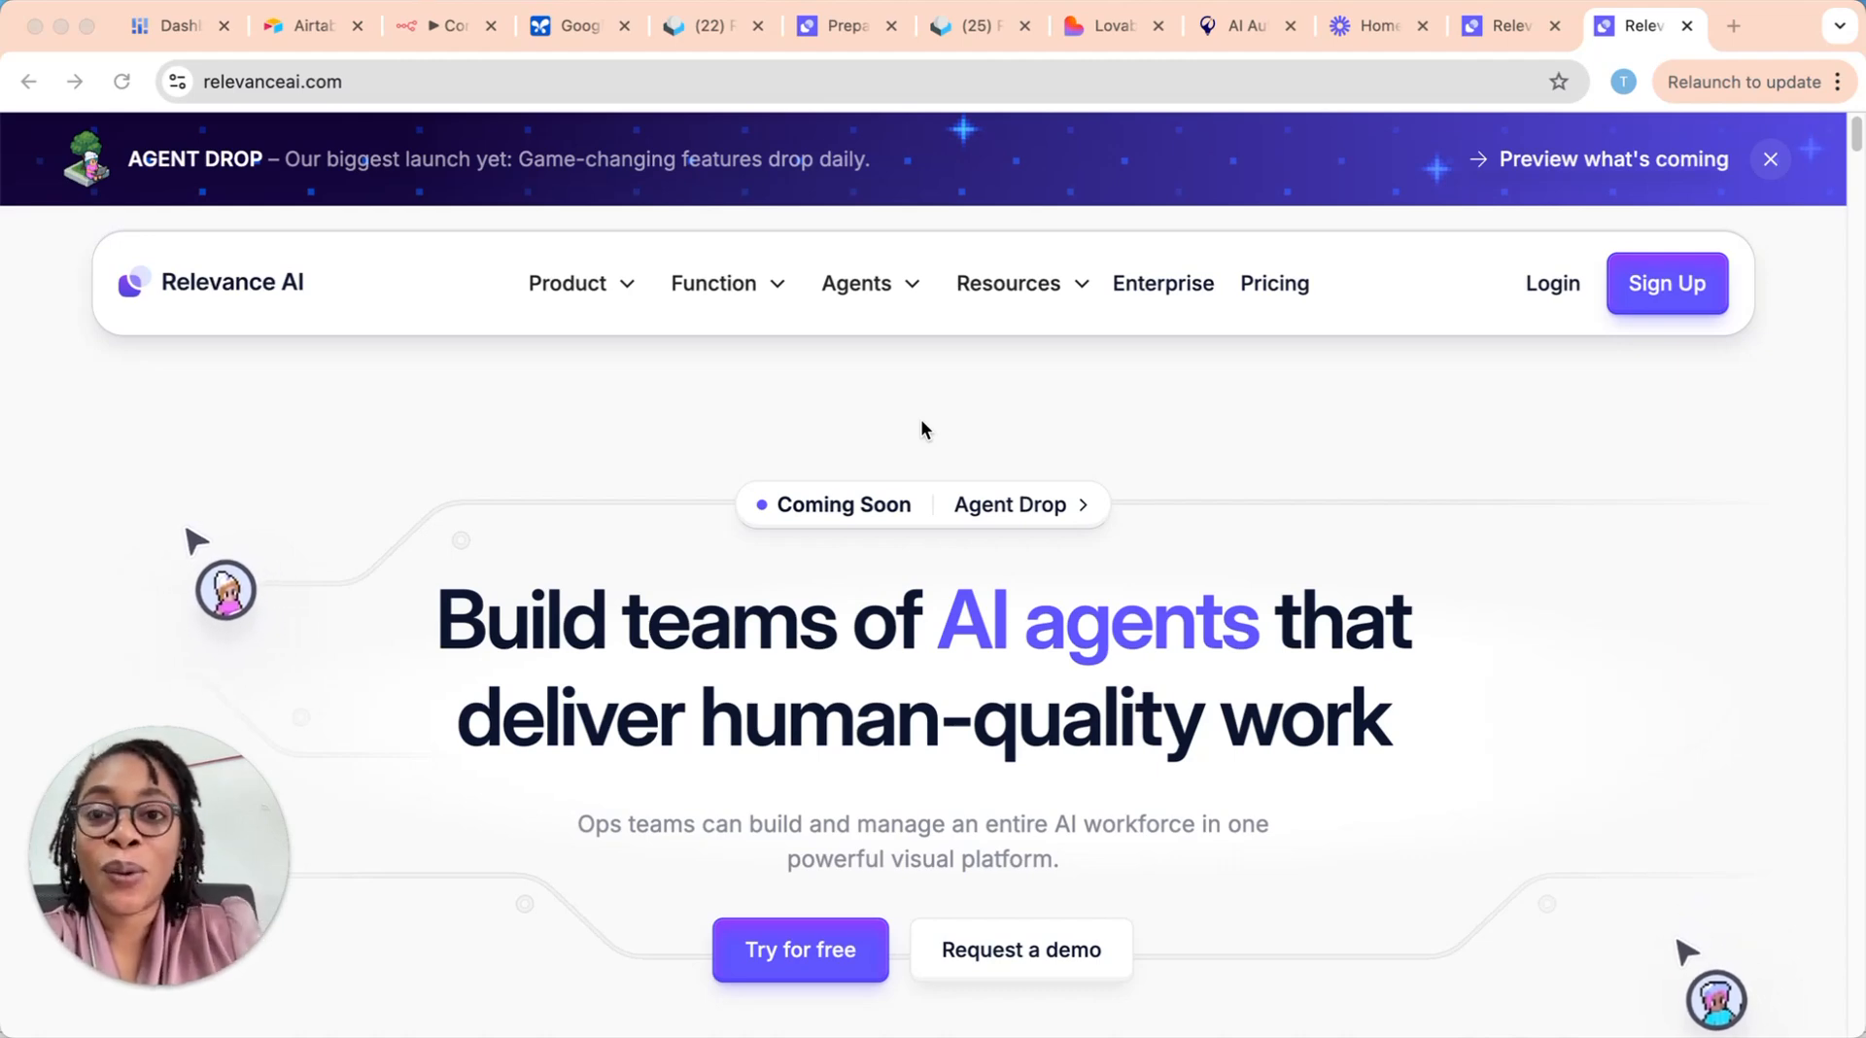
key(ctrl+shift+Tab)
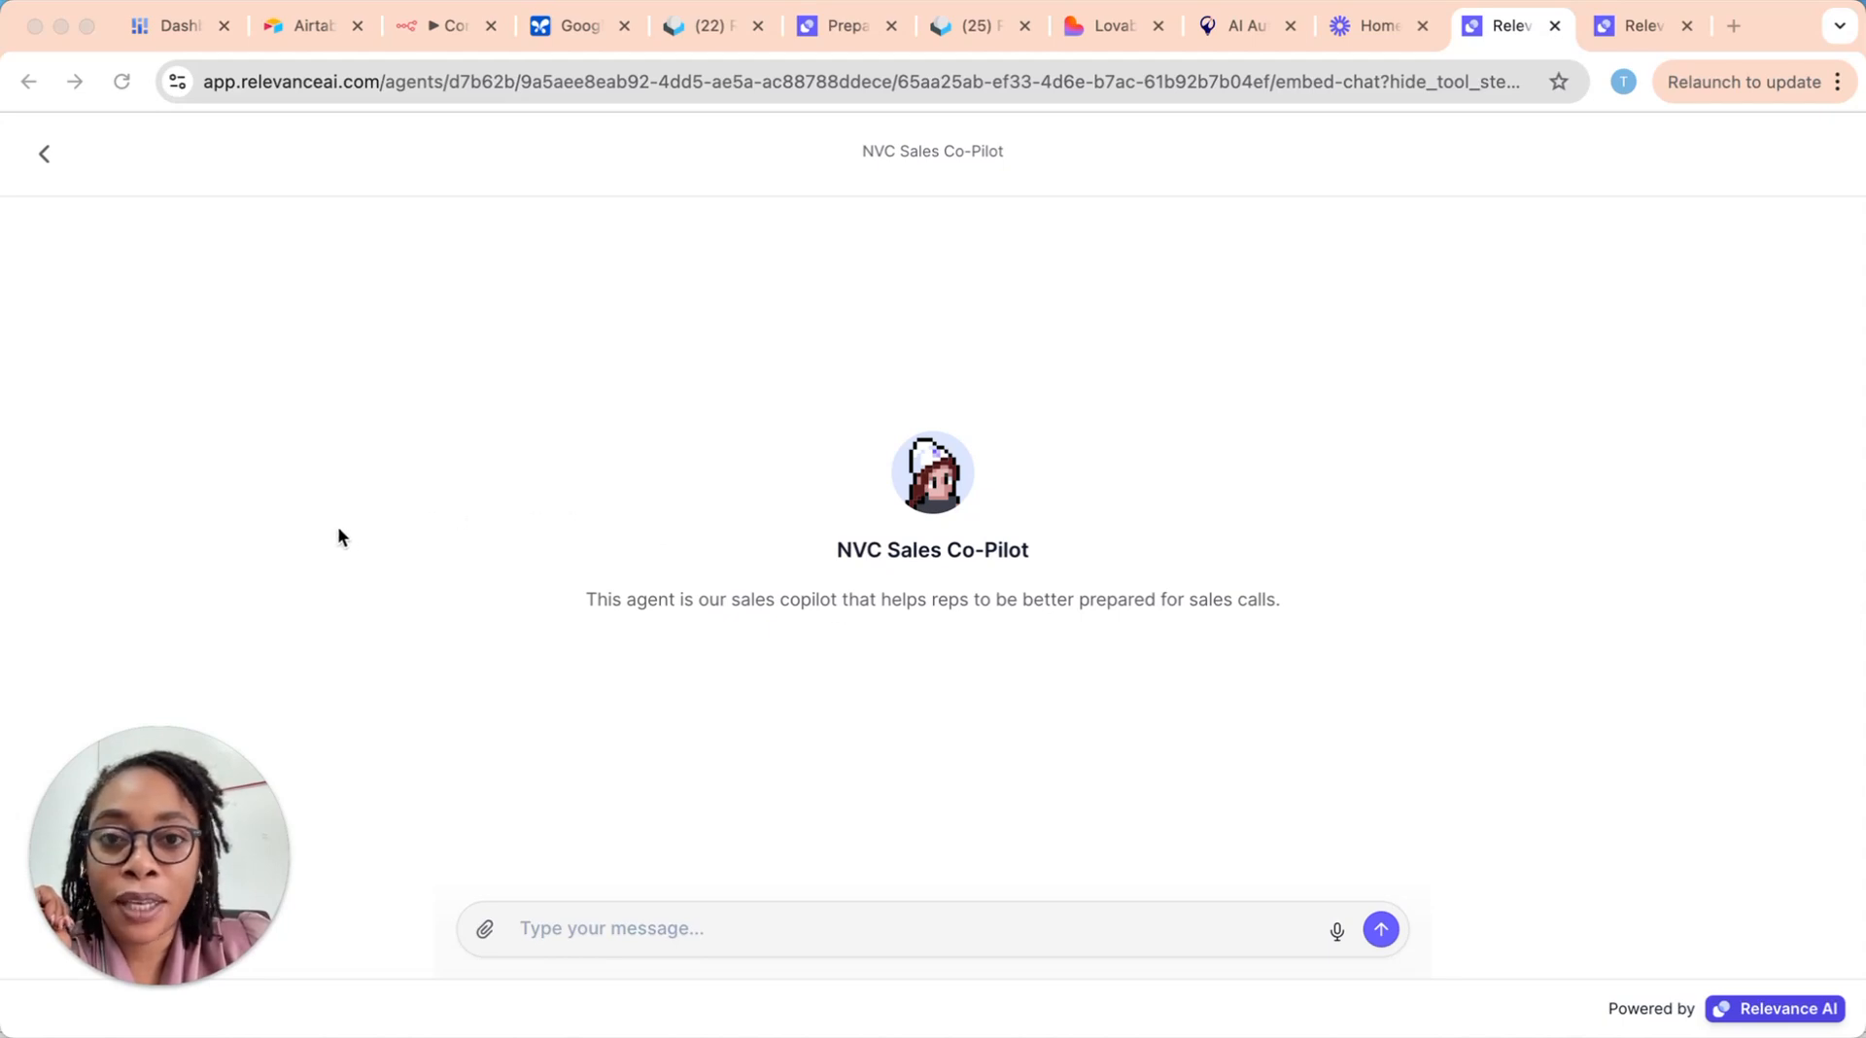
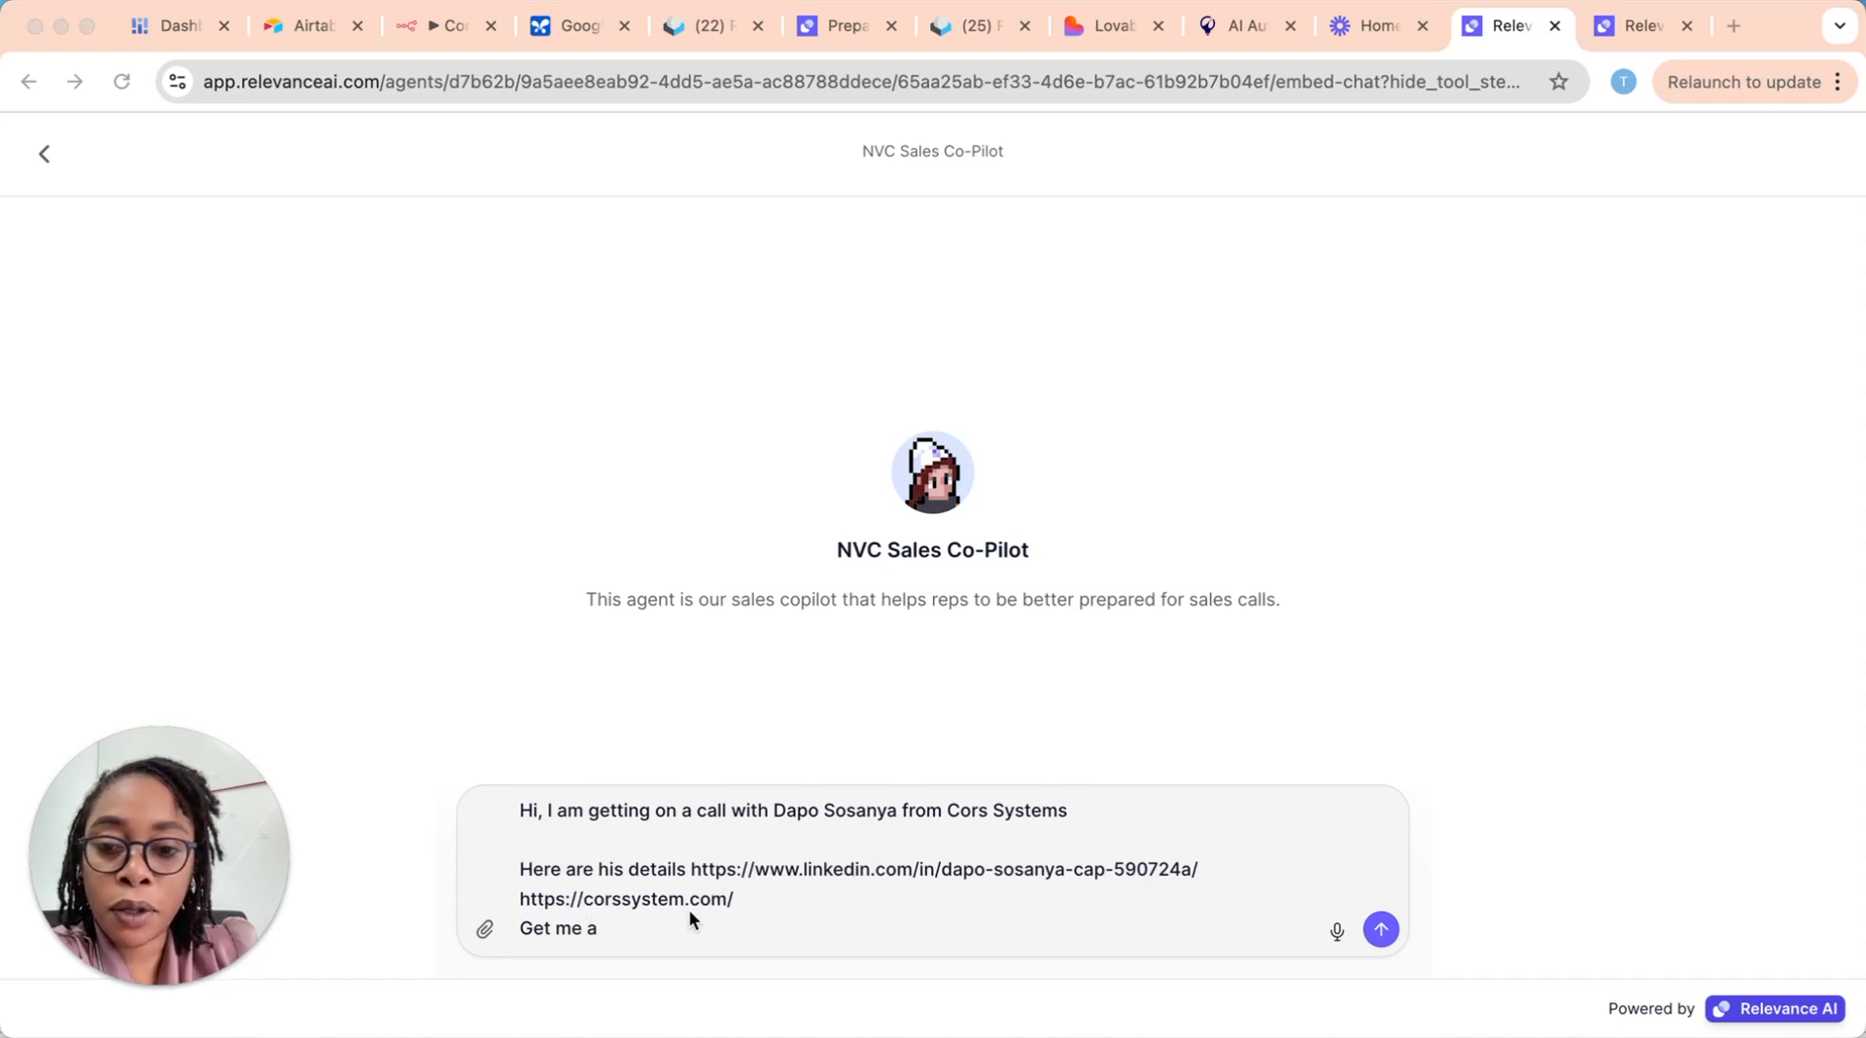
click(622, 924)
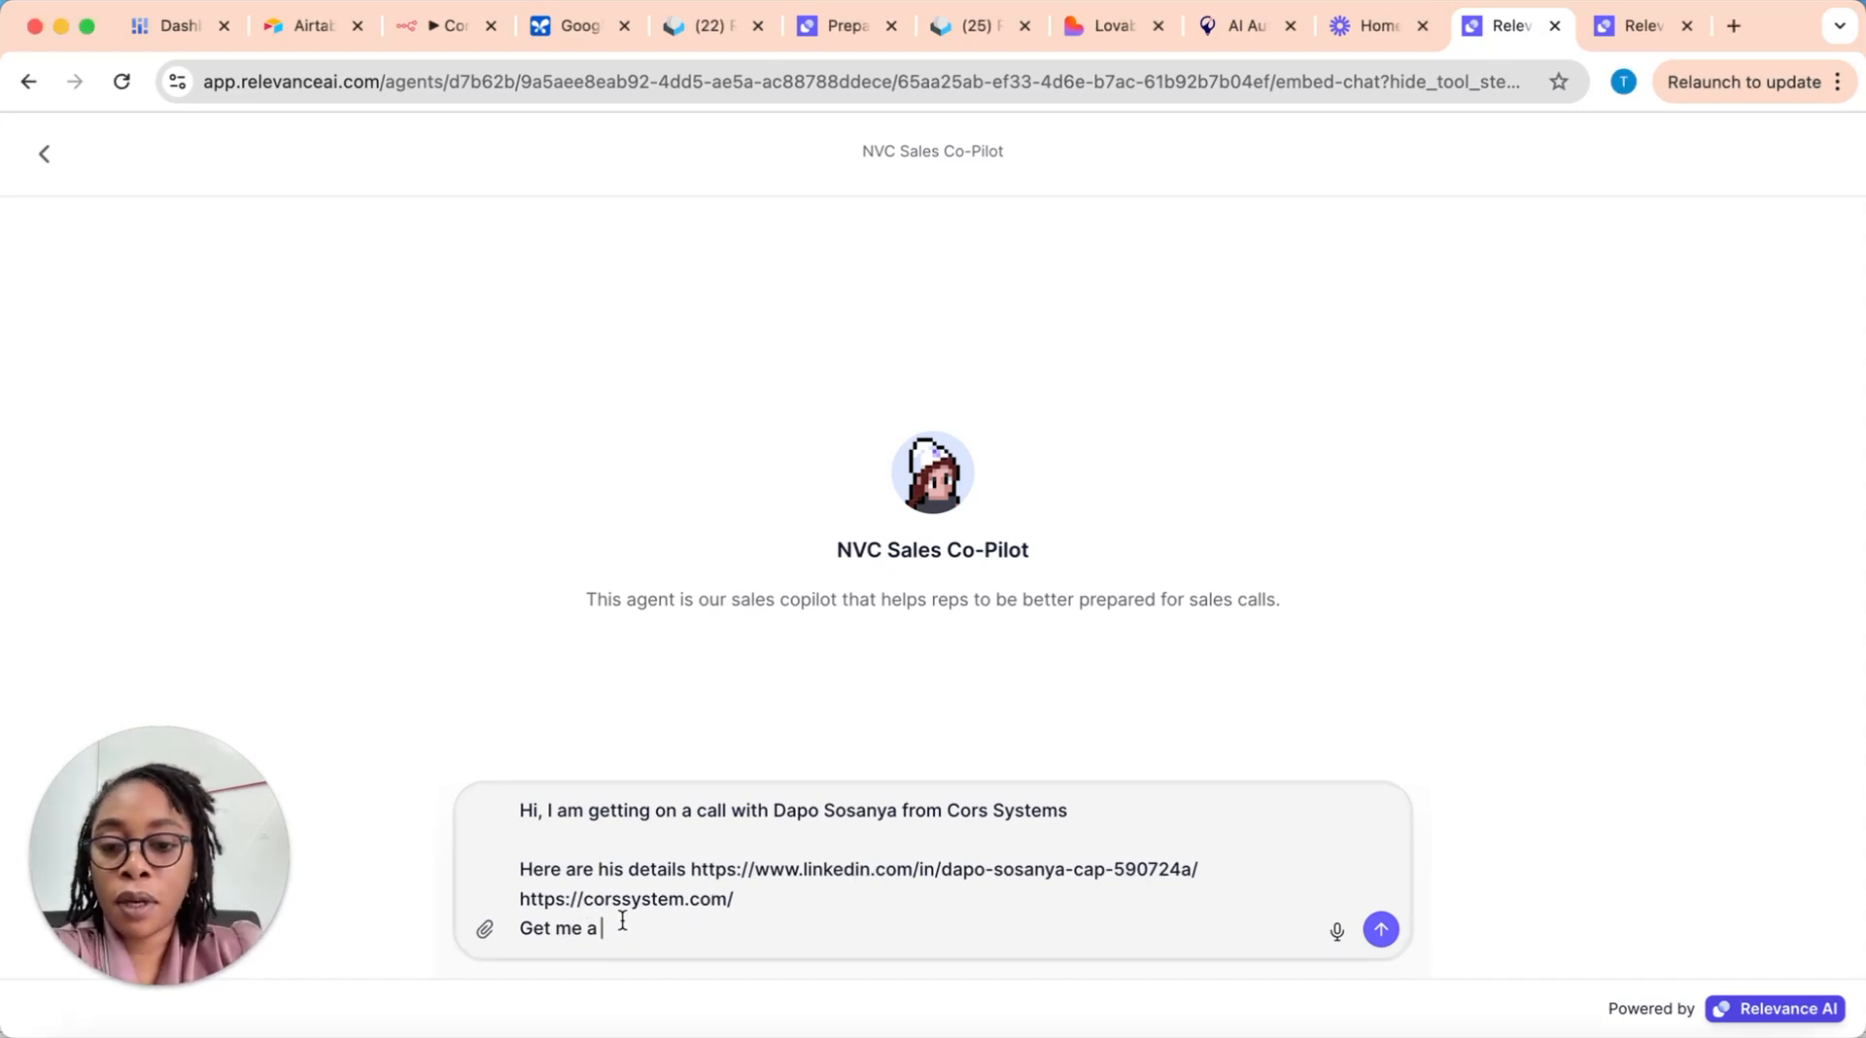
text(repor)
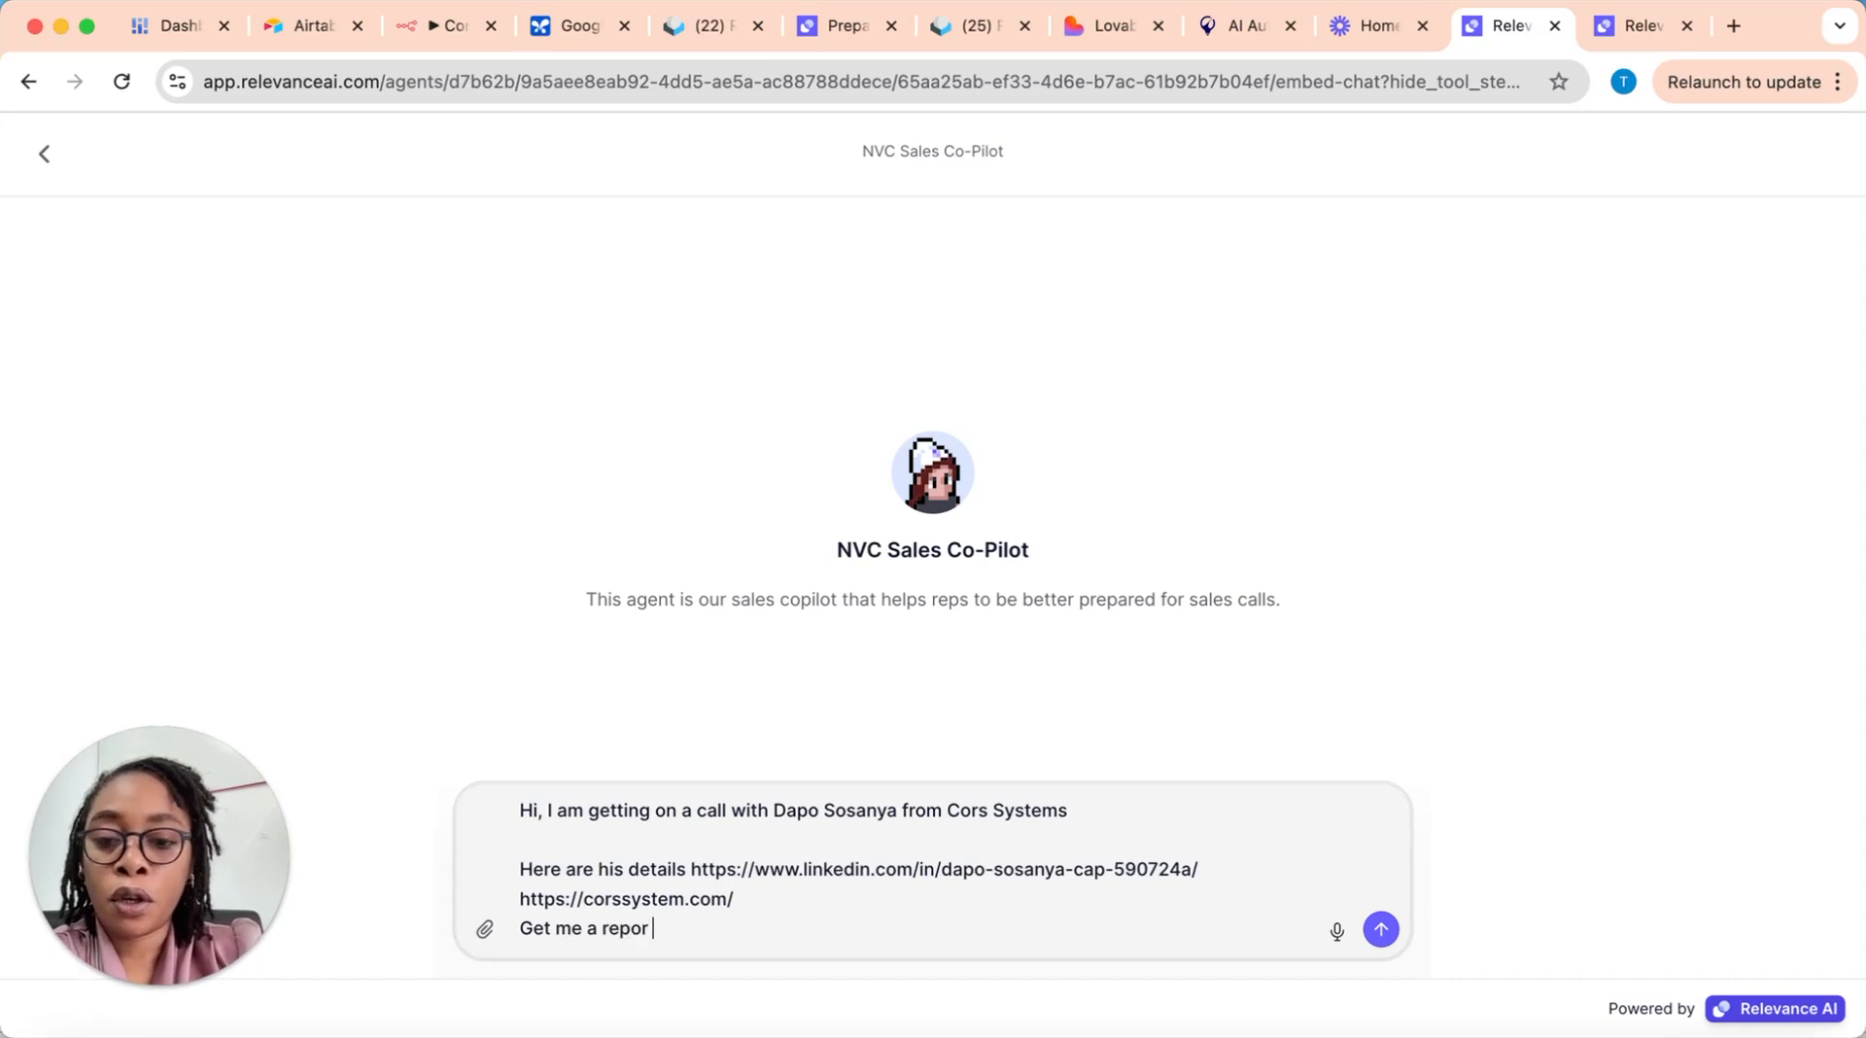
text(t to )
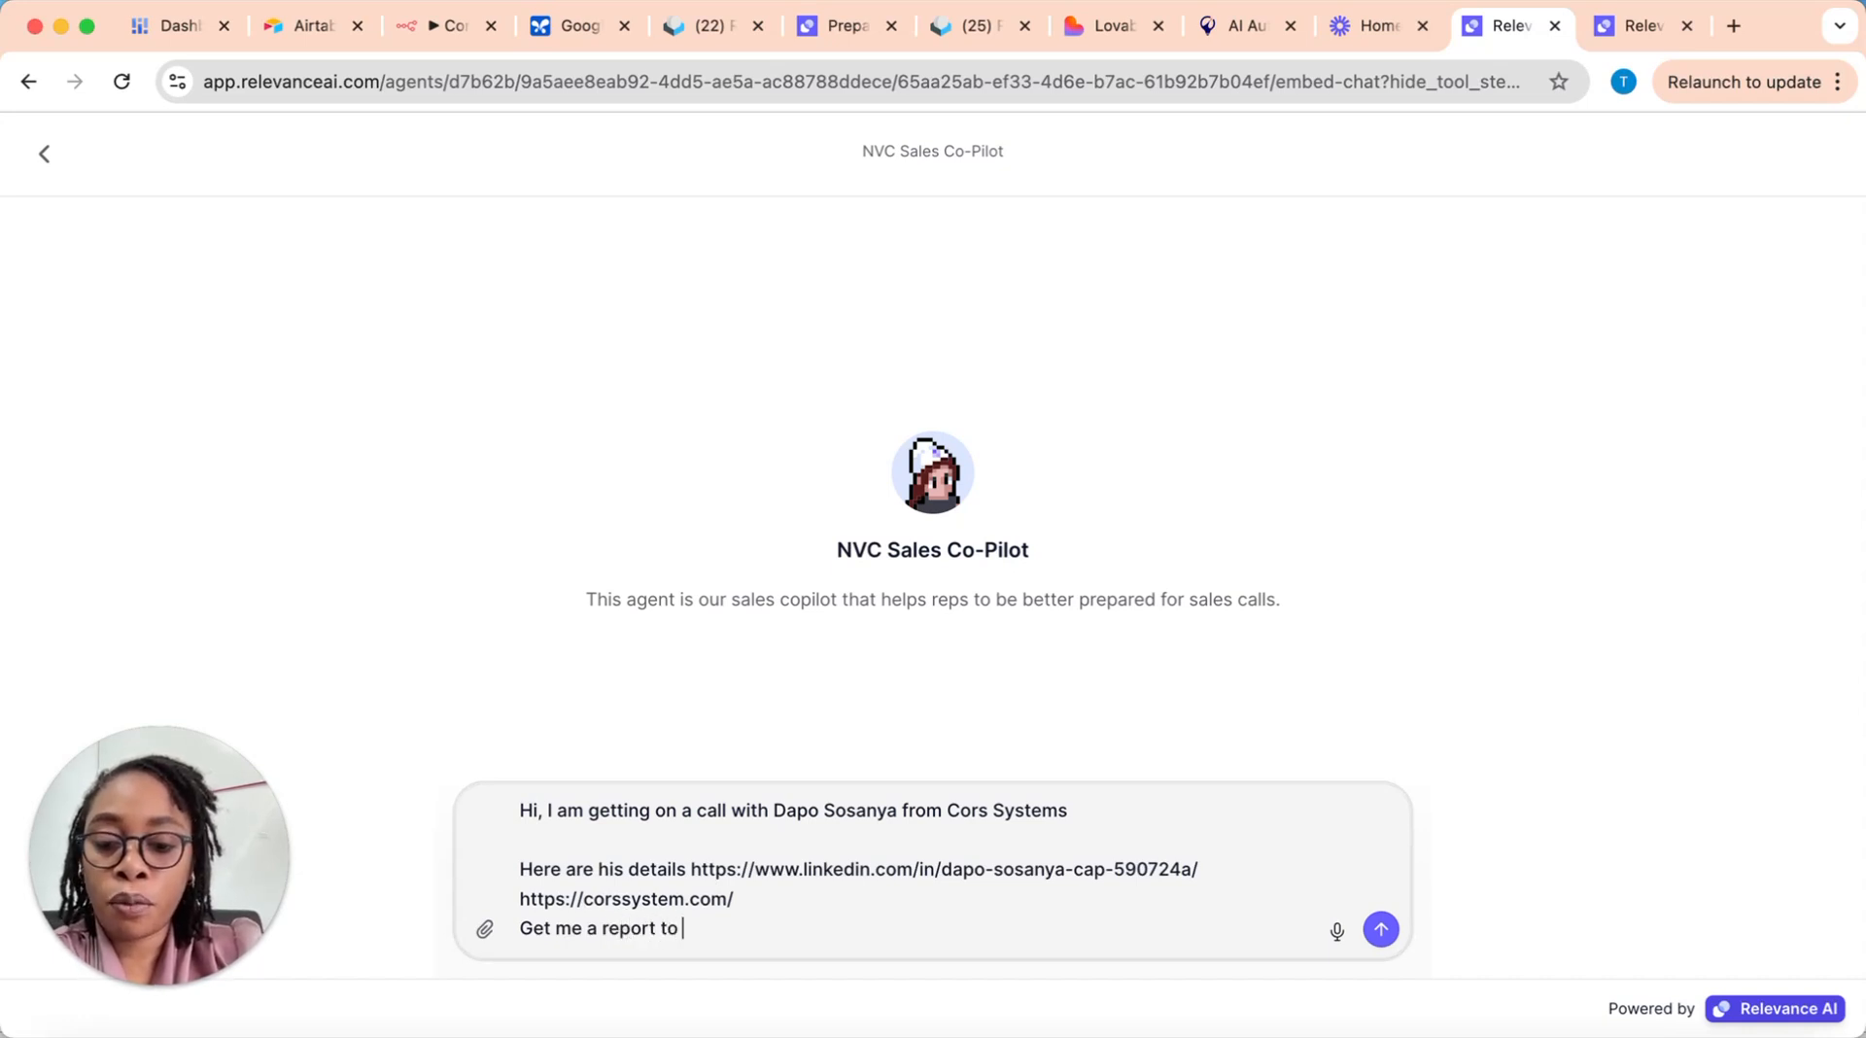
text(prep for t)
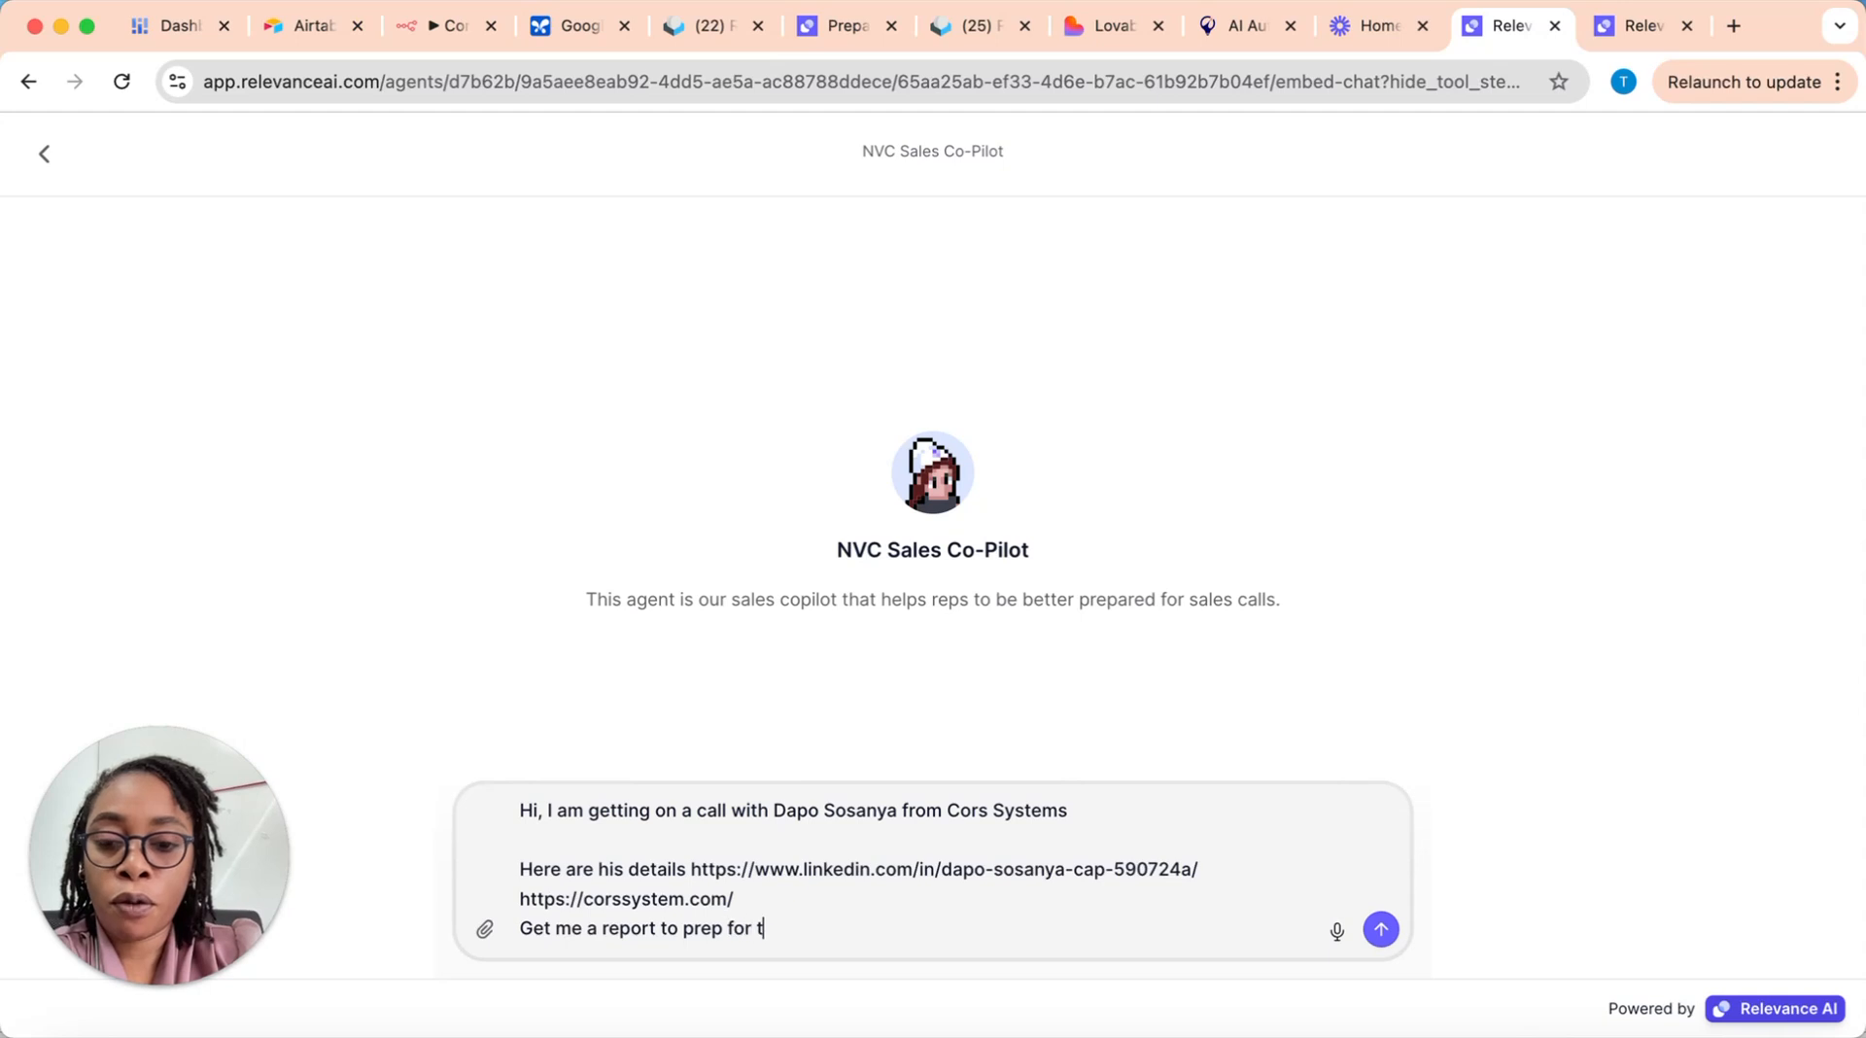
text(he call.)
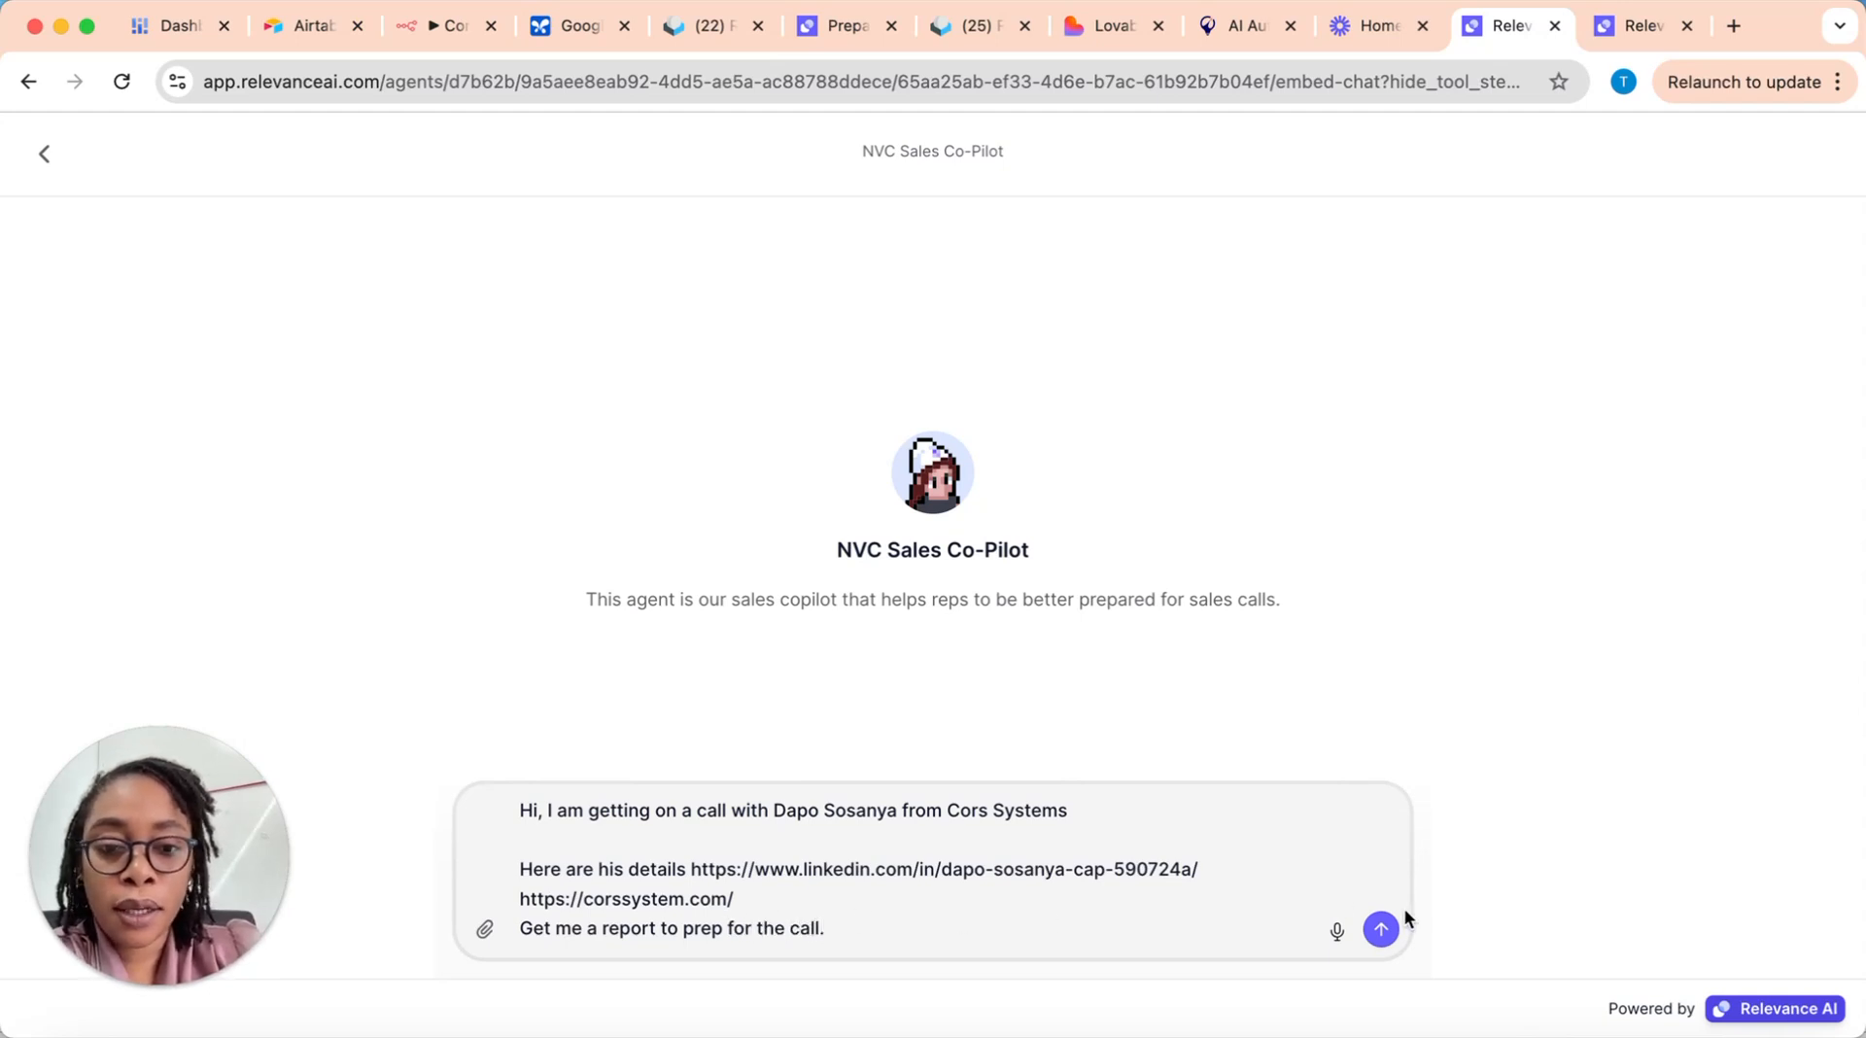
click(1381, 930)
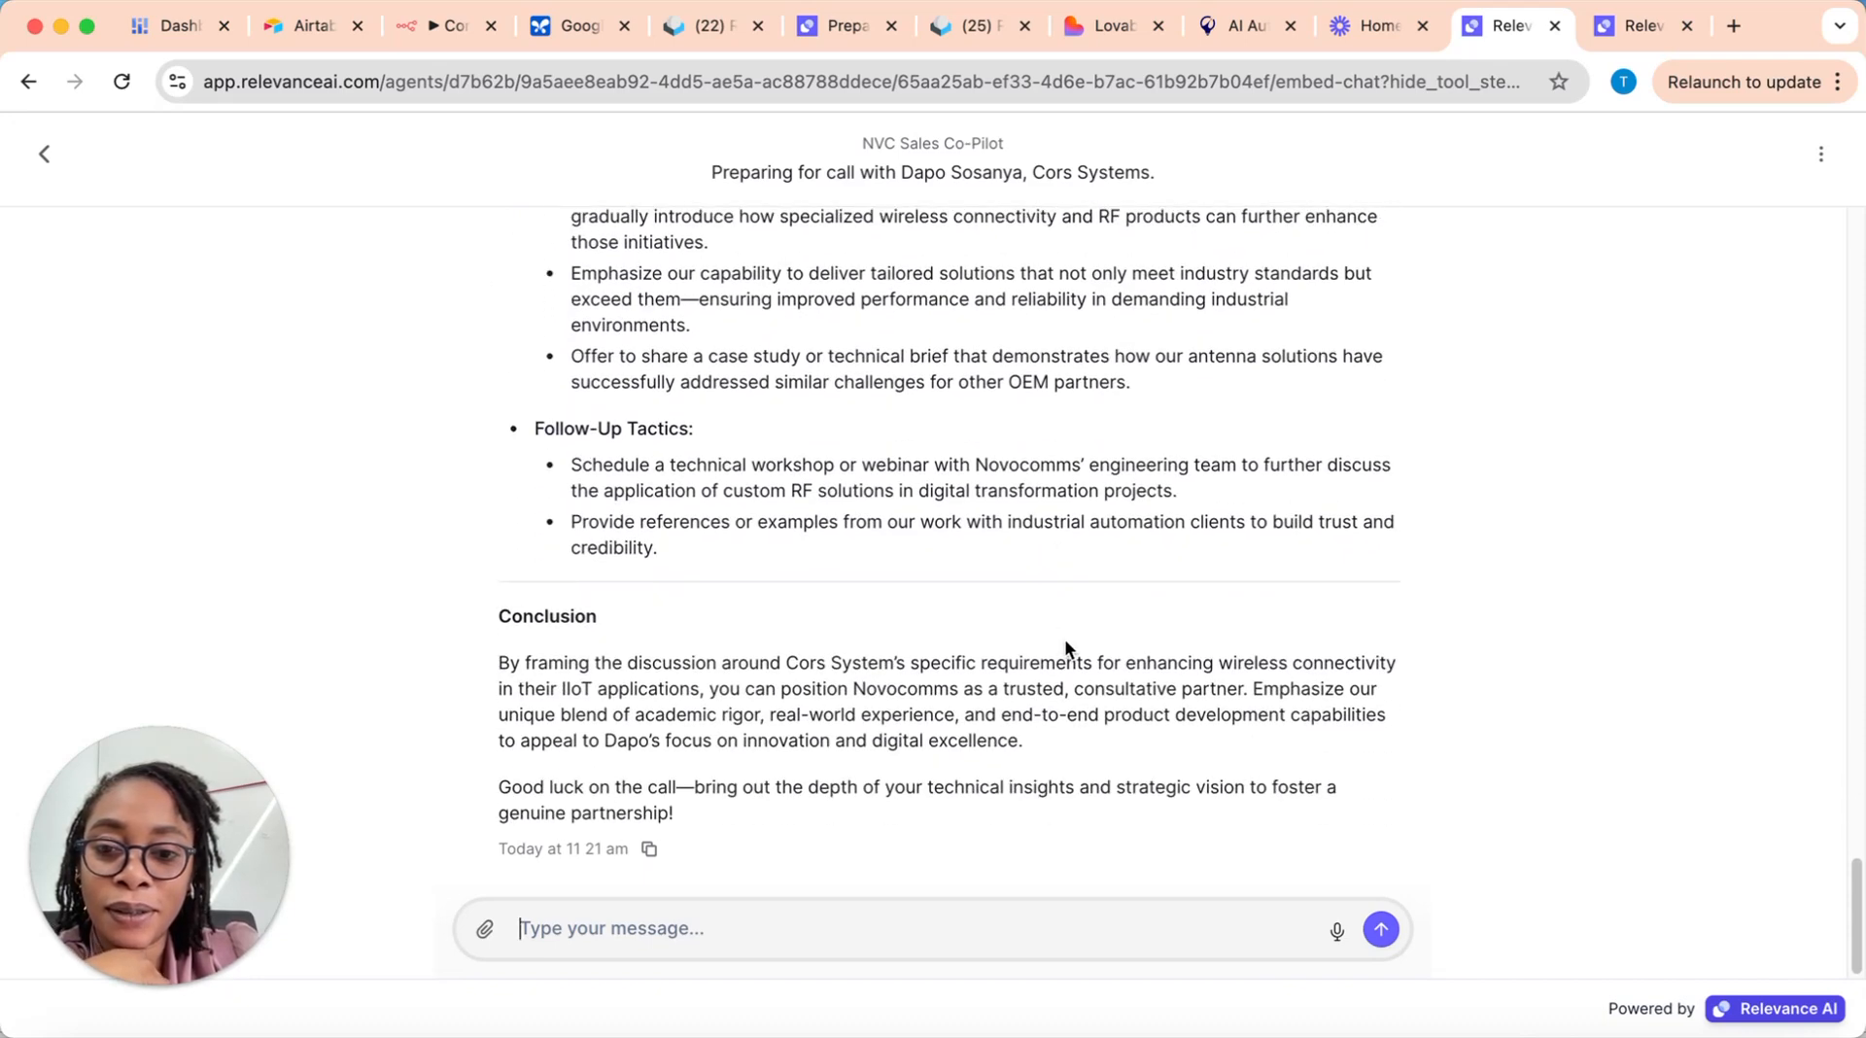
Step: Review the start of the generated pre-call report, focusing on the key business challenges and opportunities
scroll(1064, 638, up, 15)
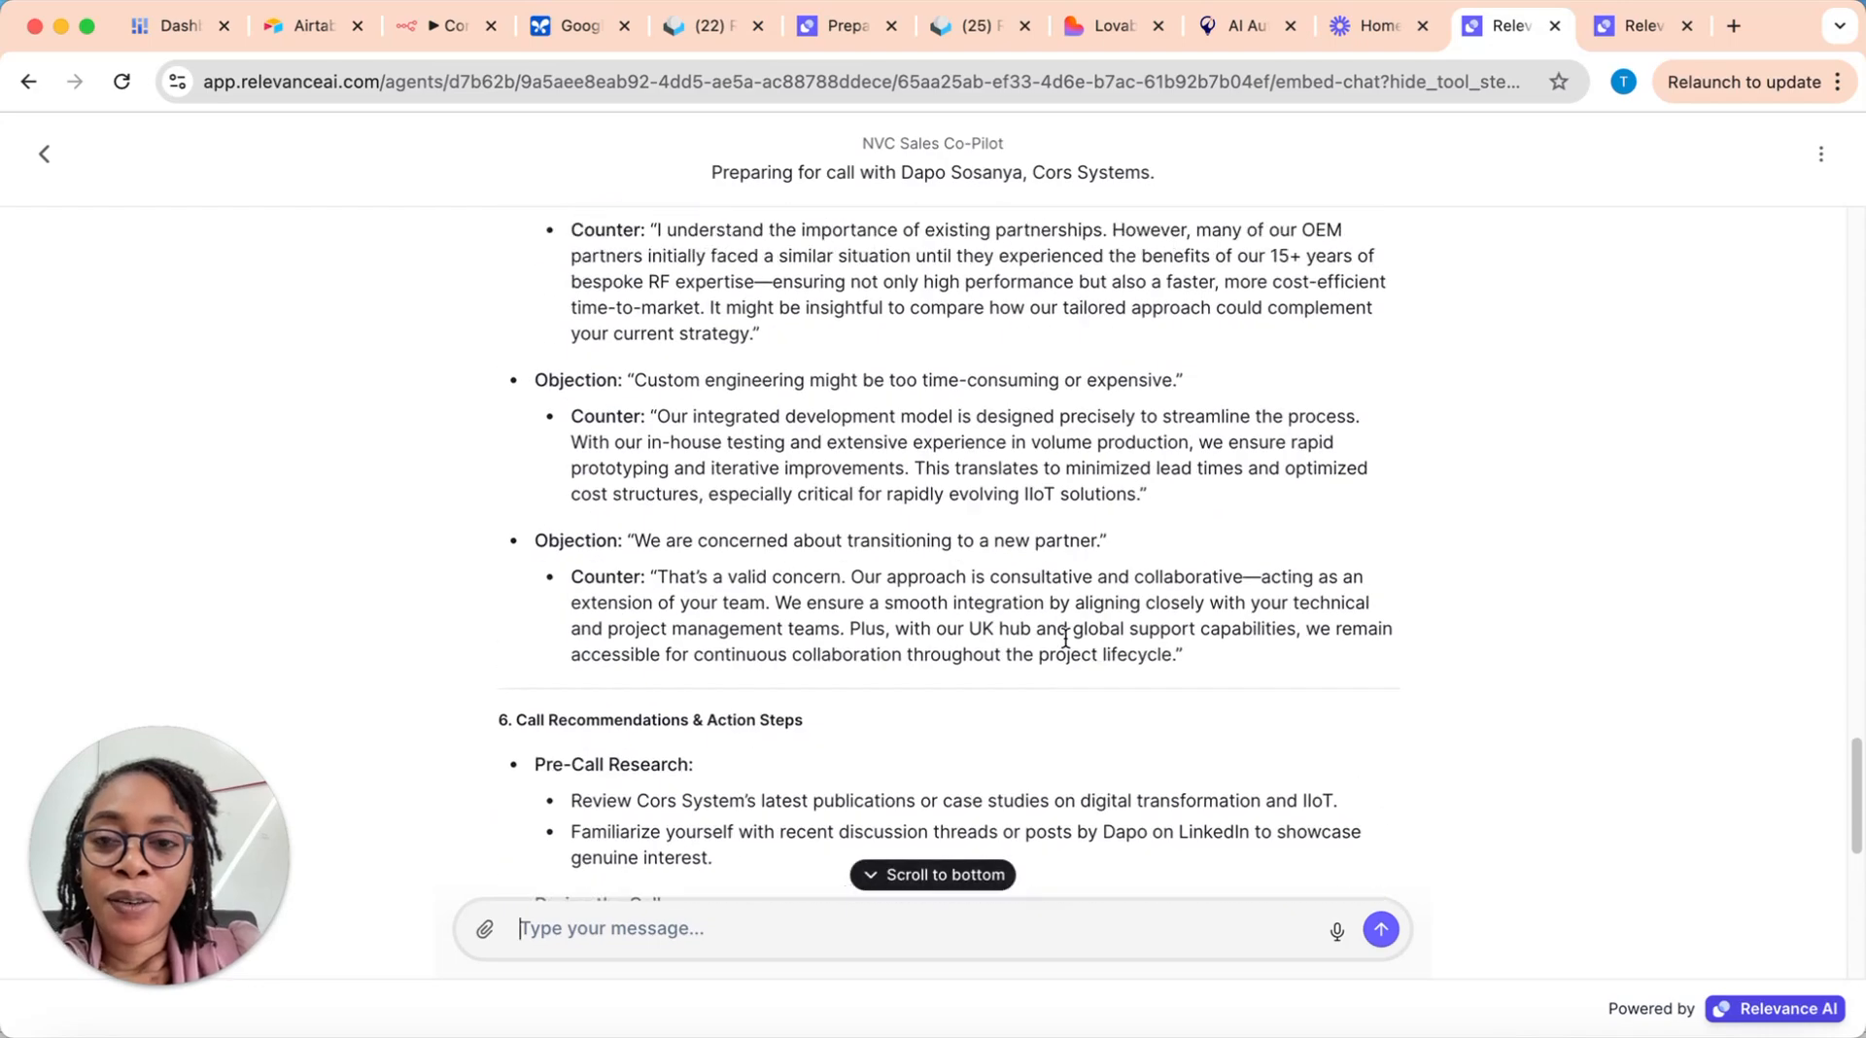
scroll(1063, 633, up, 20)
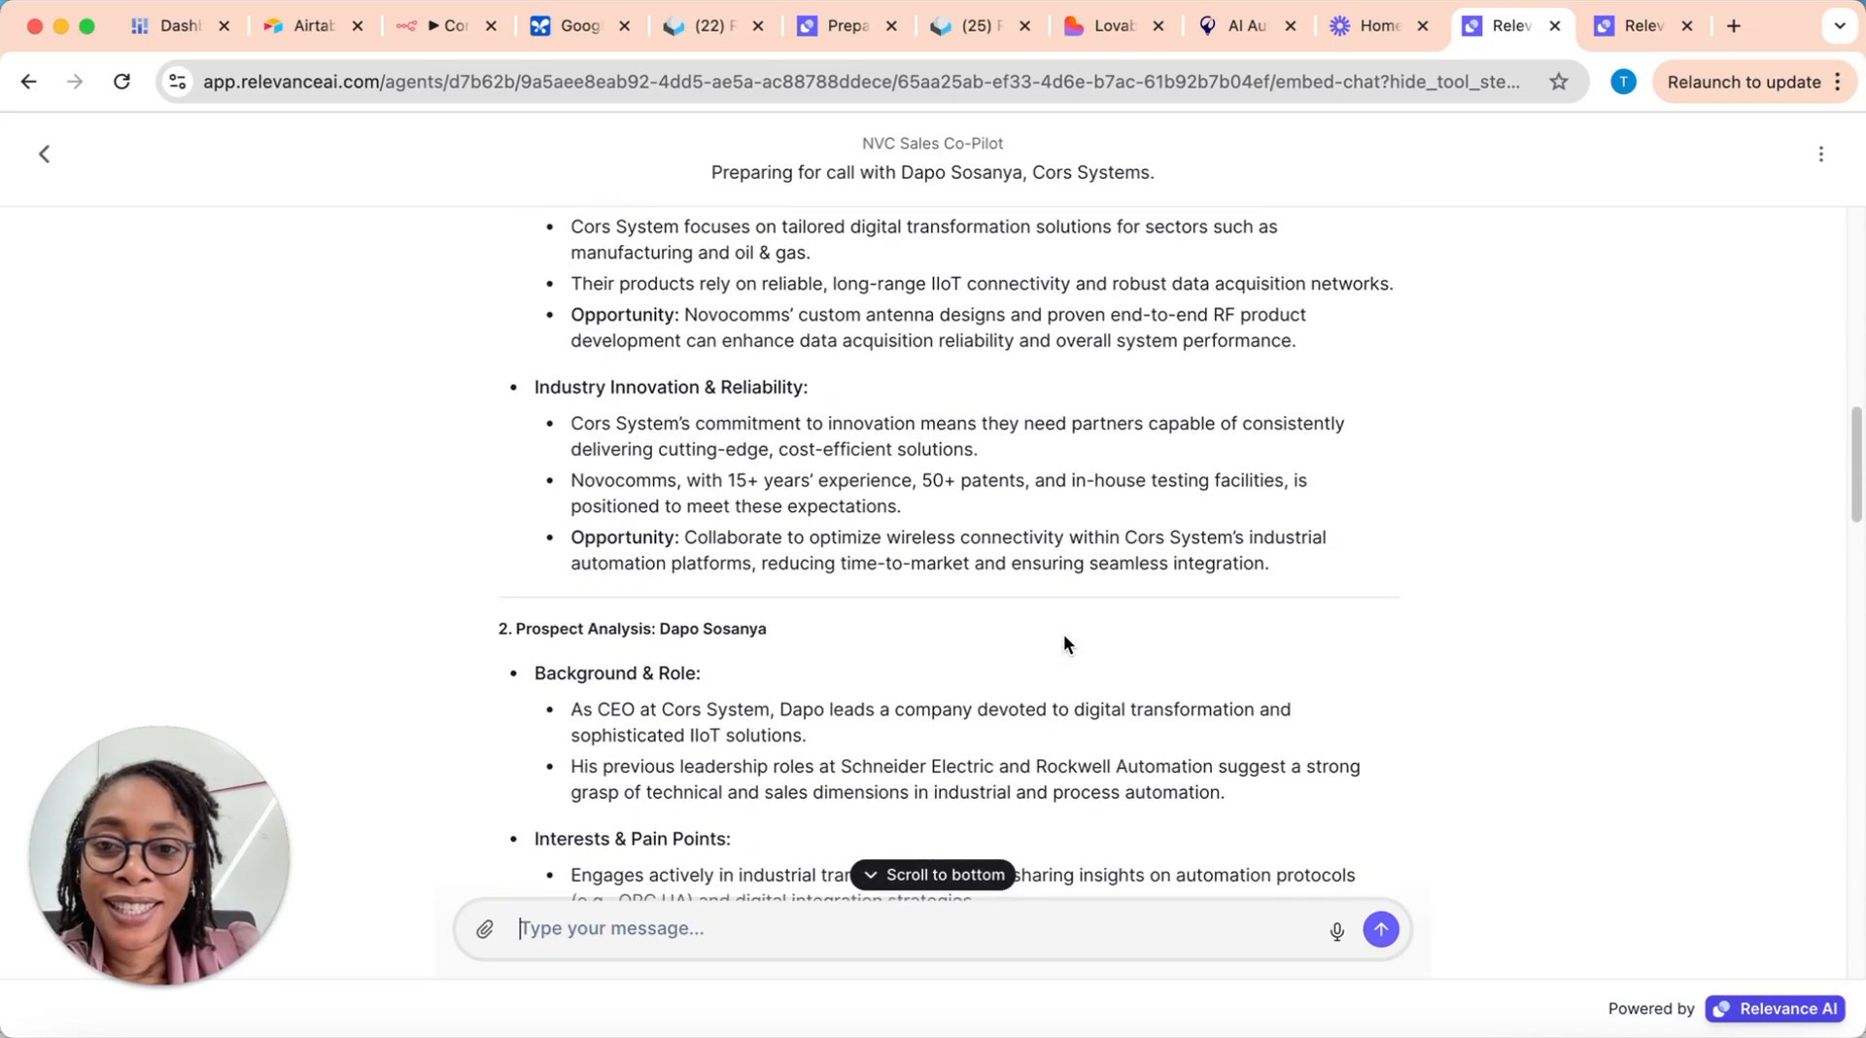
scroll(1064, 634, up, 5)
scroll(1063, 634, down, 2)
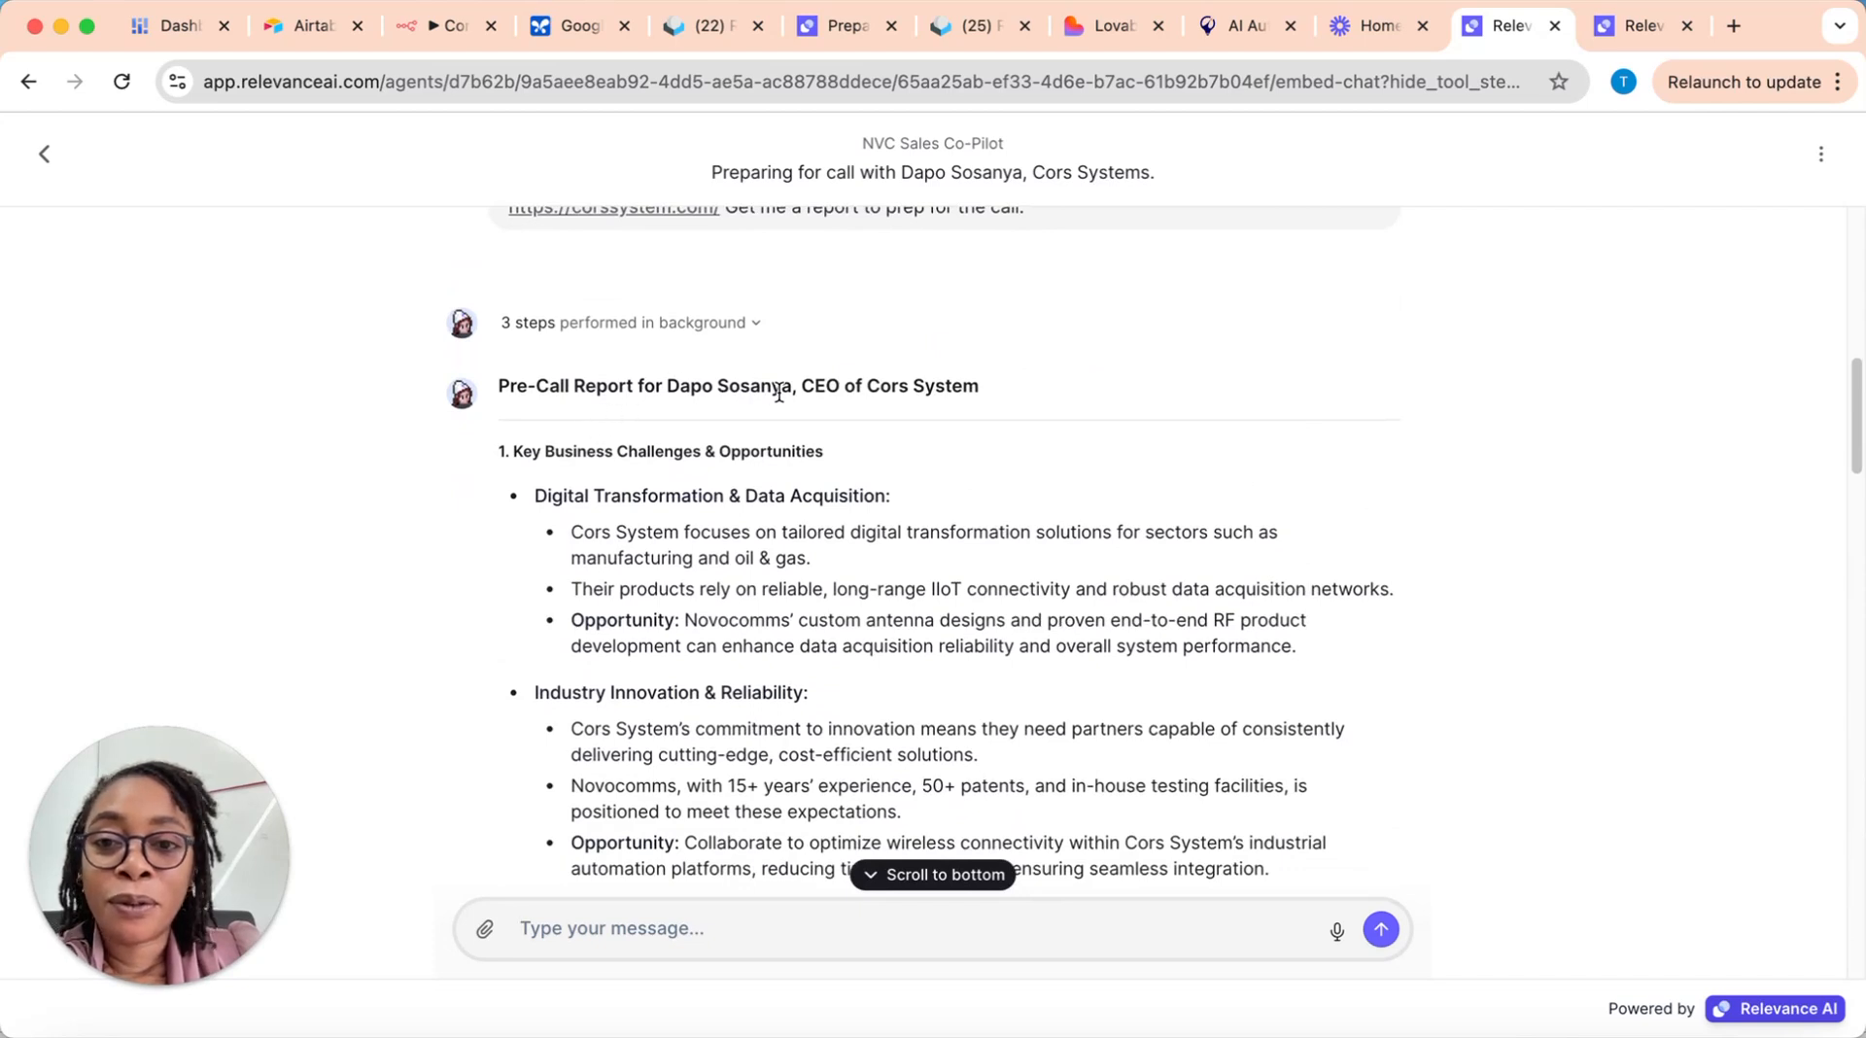
scroll(824, 598, down, 2)
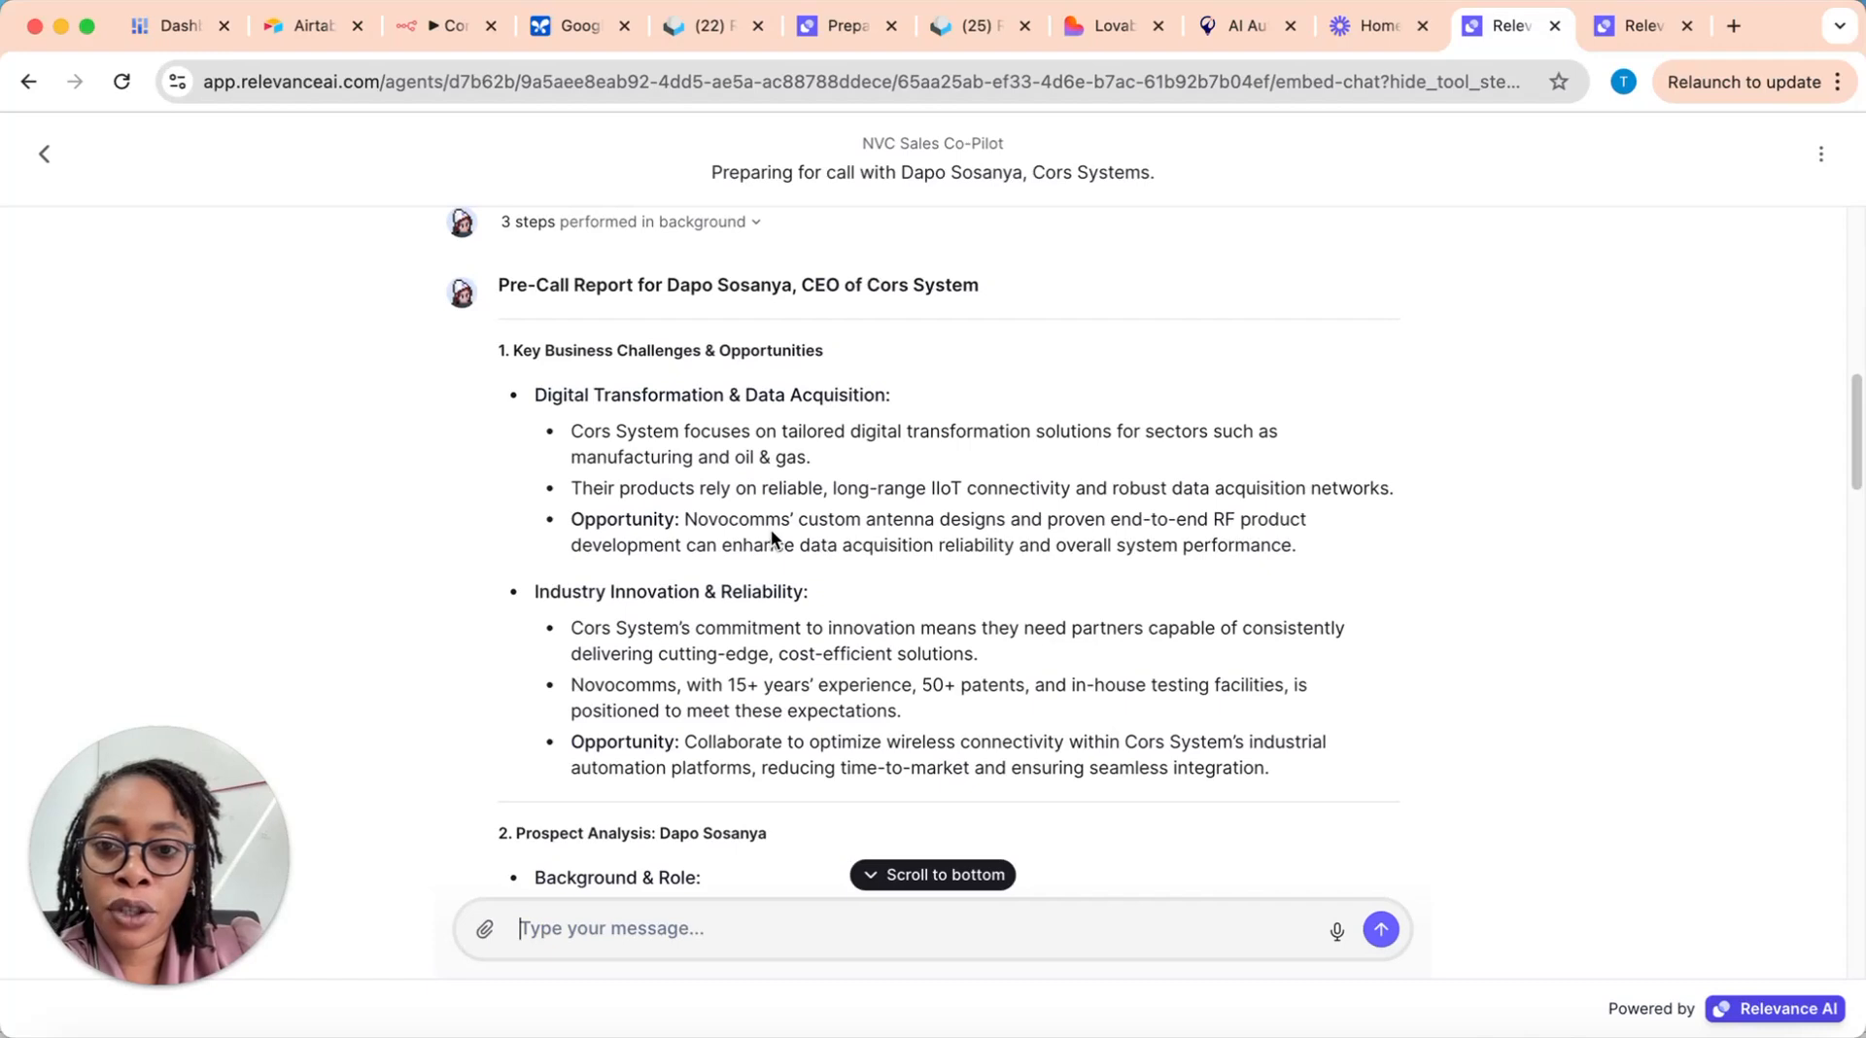
scroll(774, 537, down, 4)
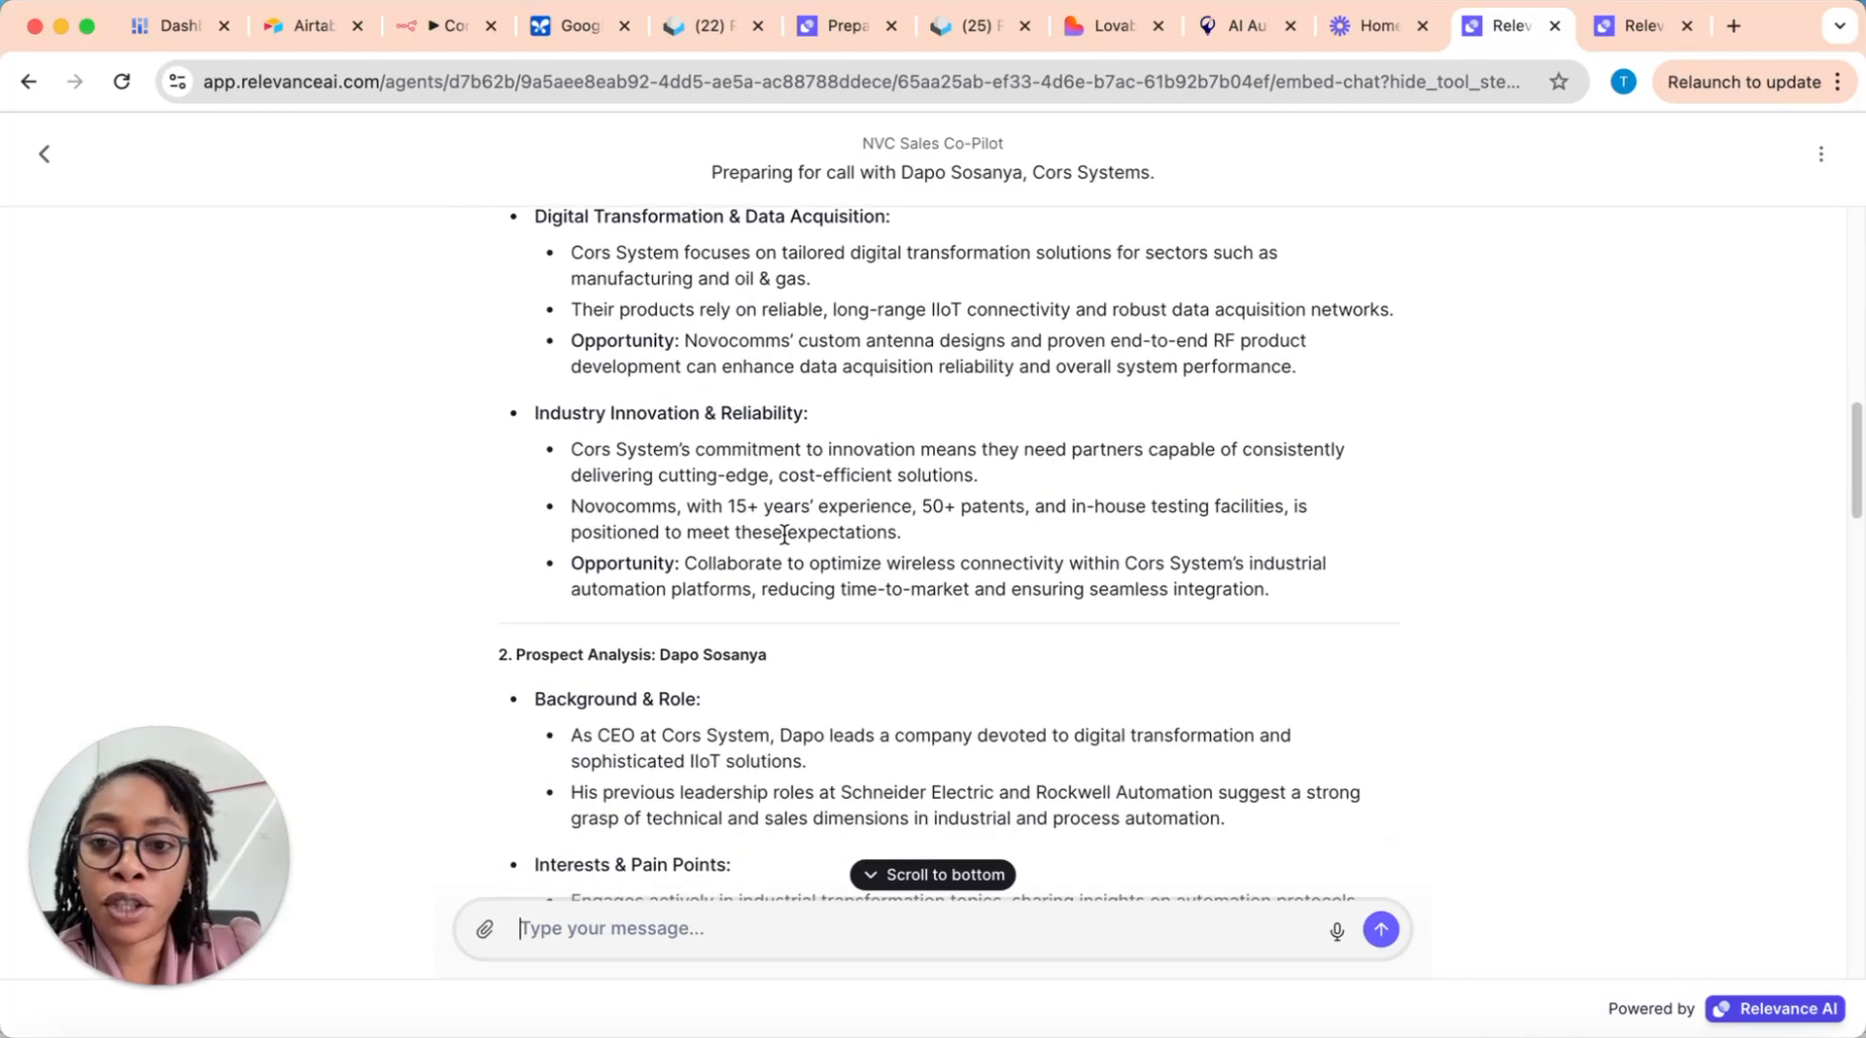
scroll(784, 534, up, 1)
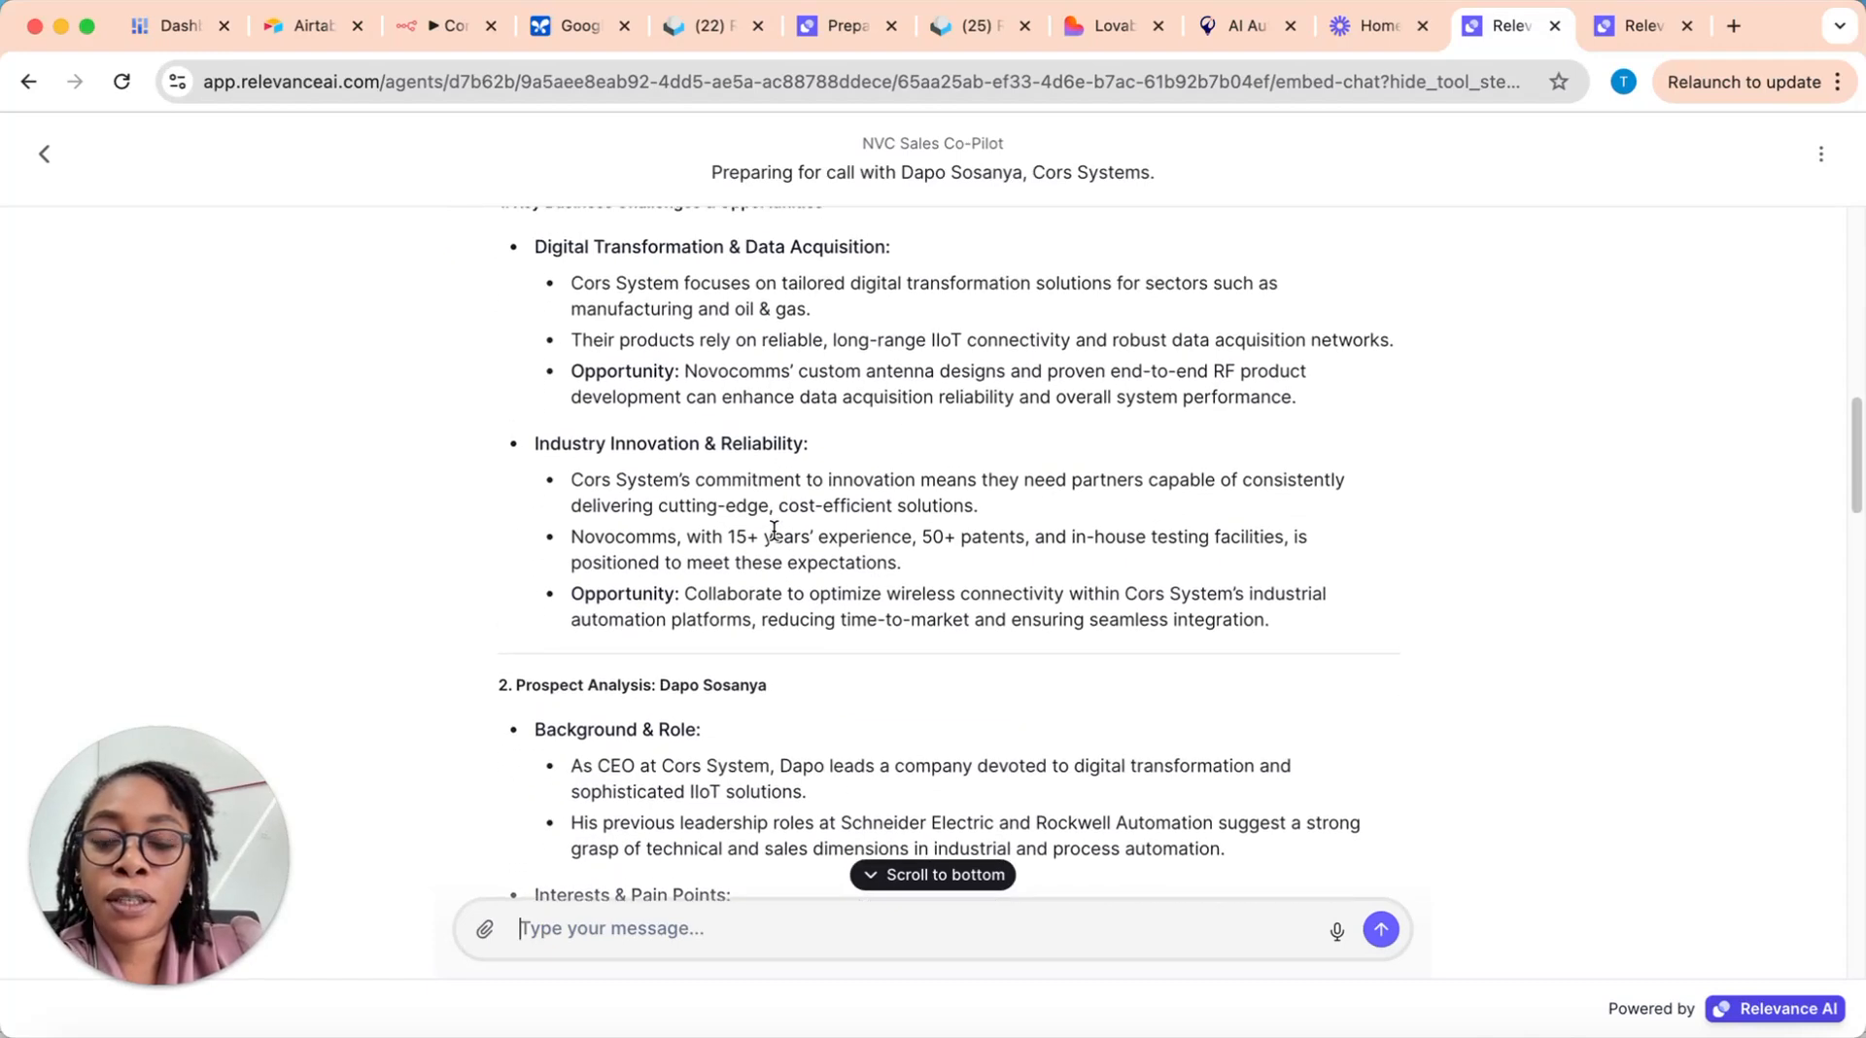
scroll(773, 528, up, 2)
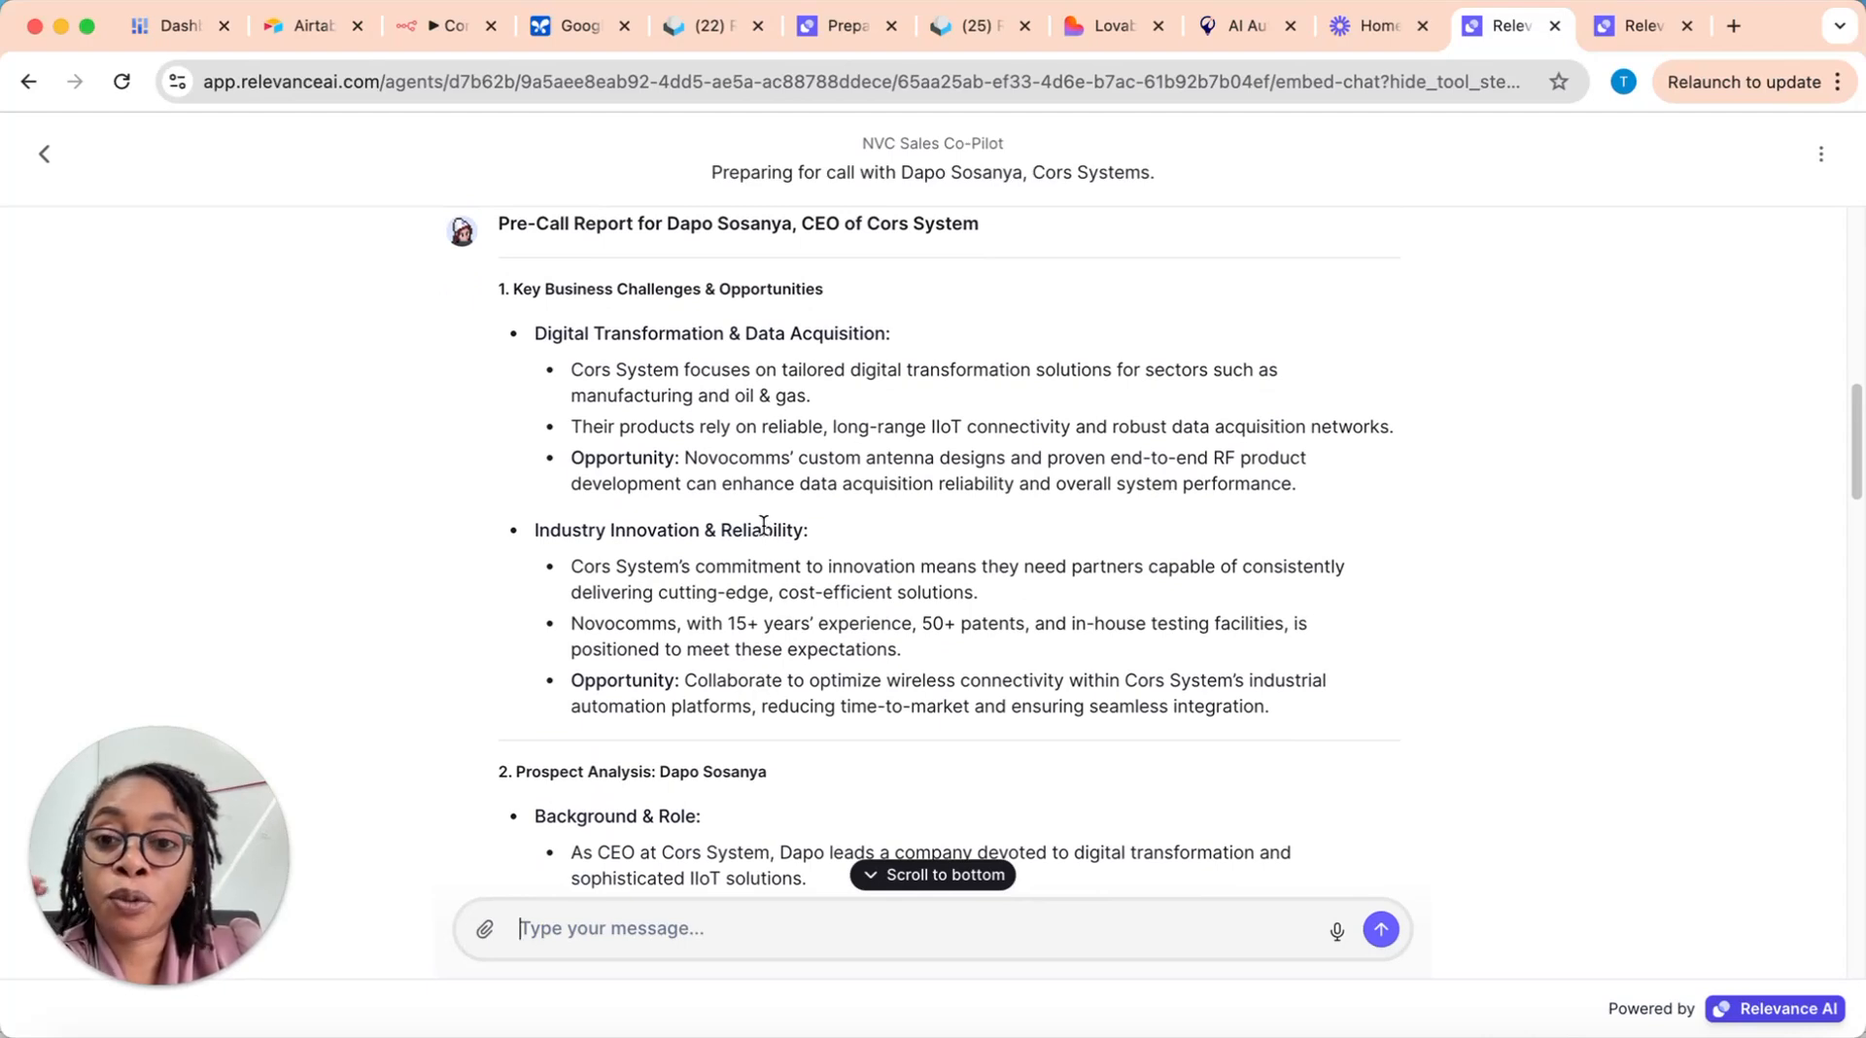
scroll(769, 549, down, 1)
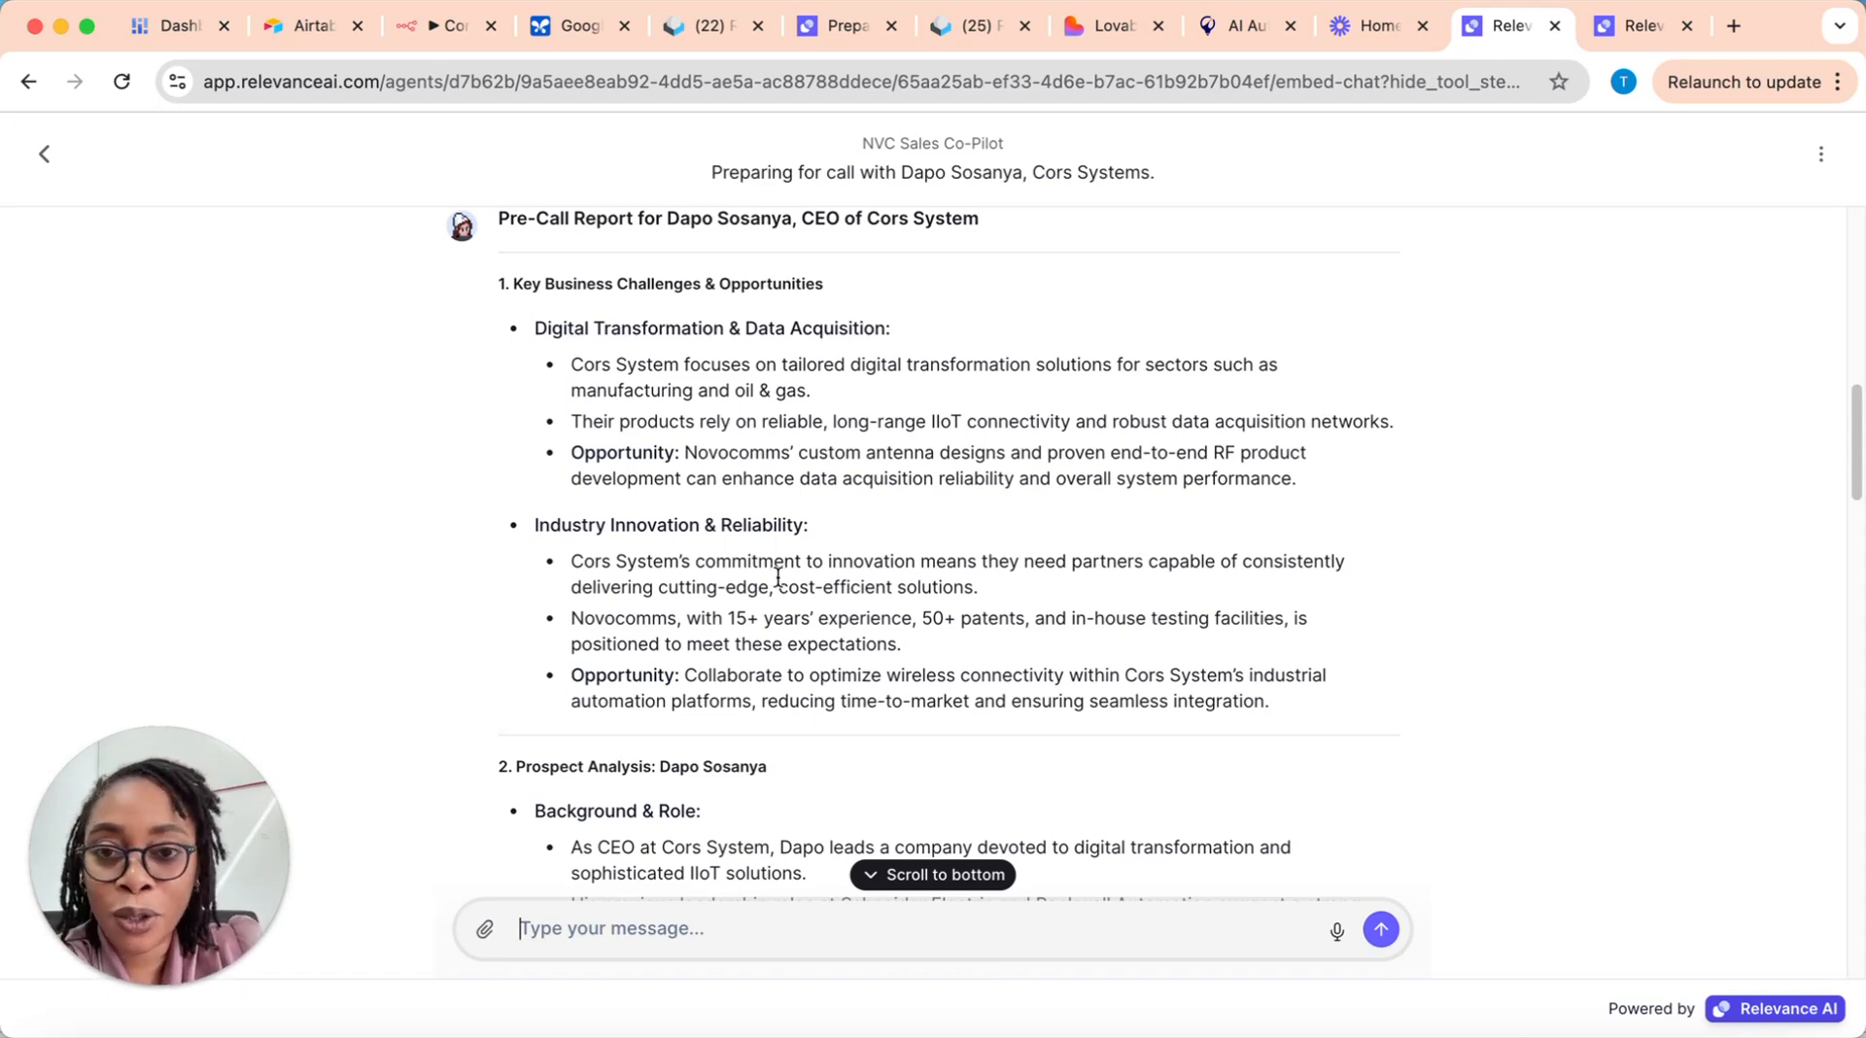
scroll(778, 578, down, 5)
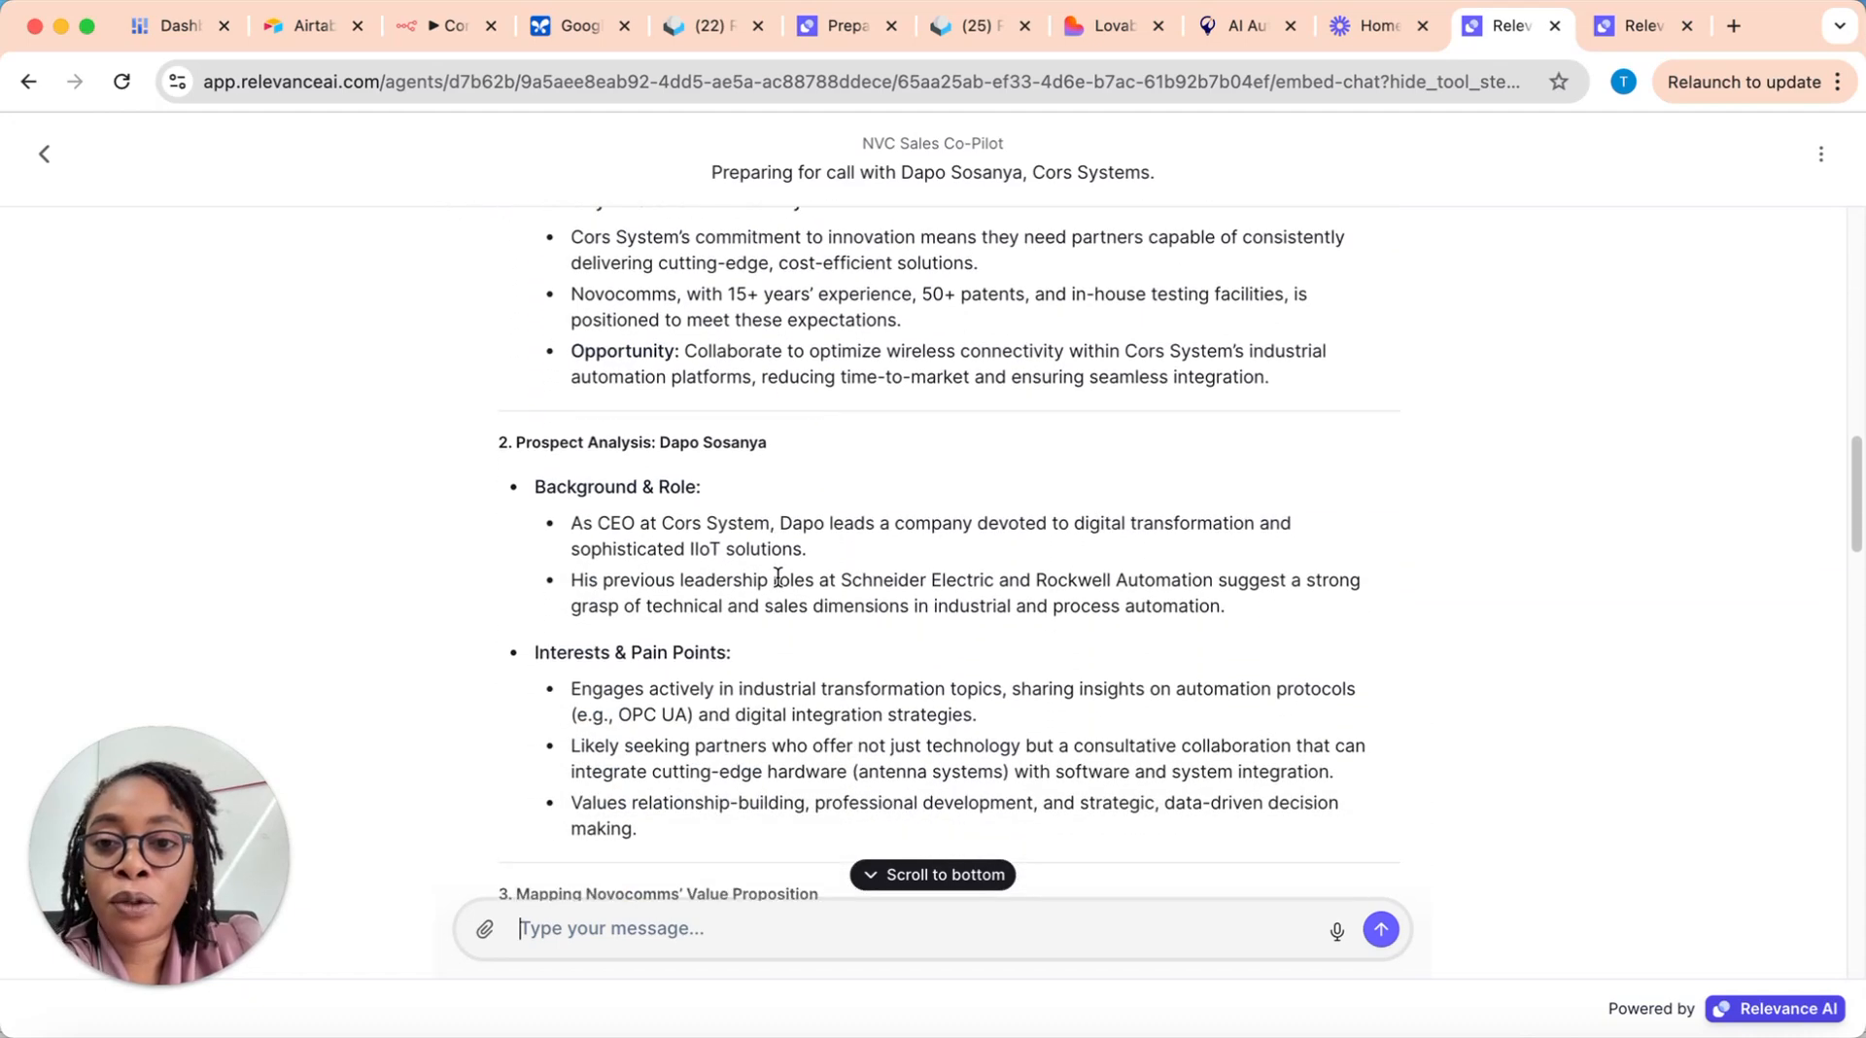
scroll(750, 569, up, 4)
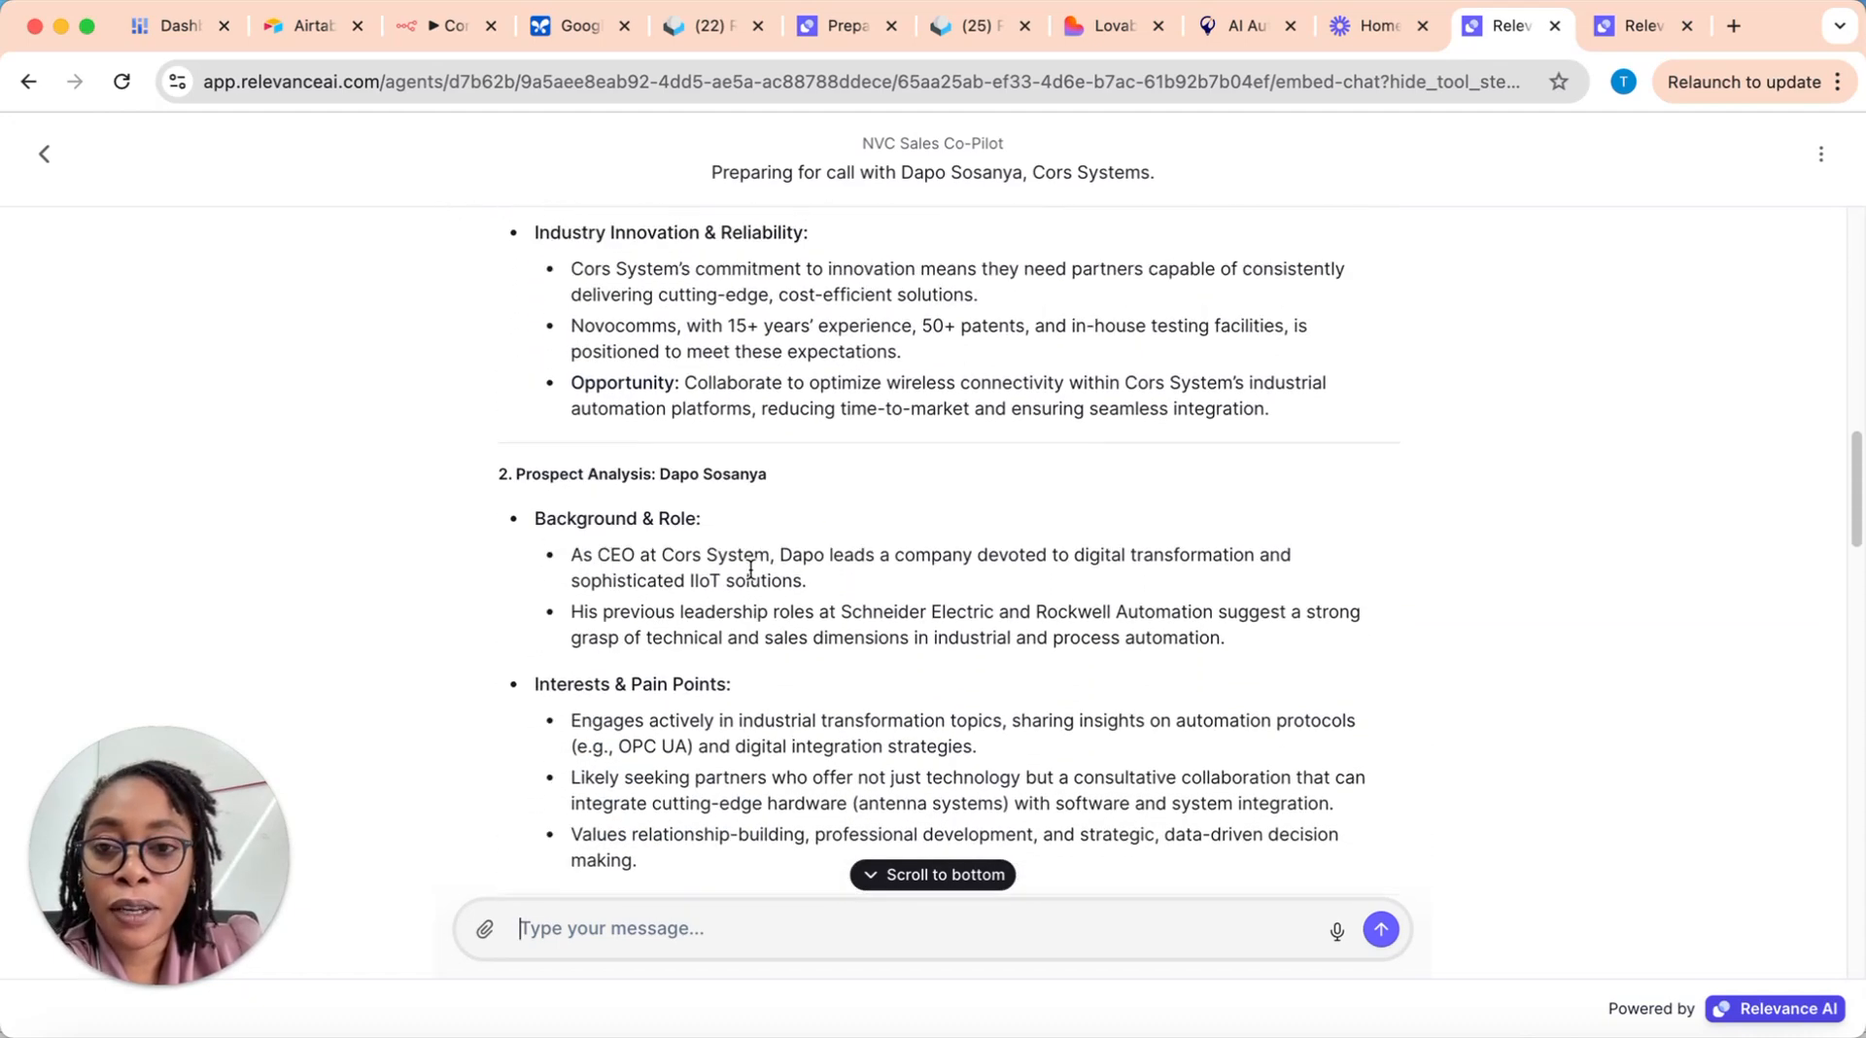
scroll(750, 569, up, 2)
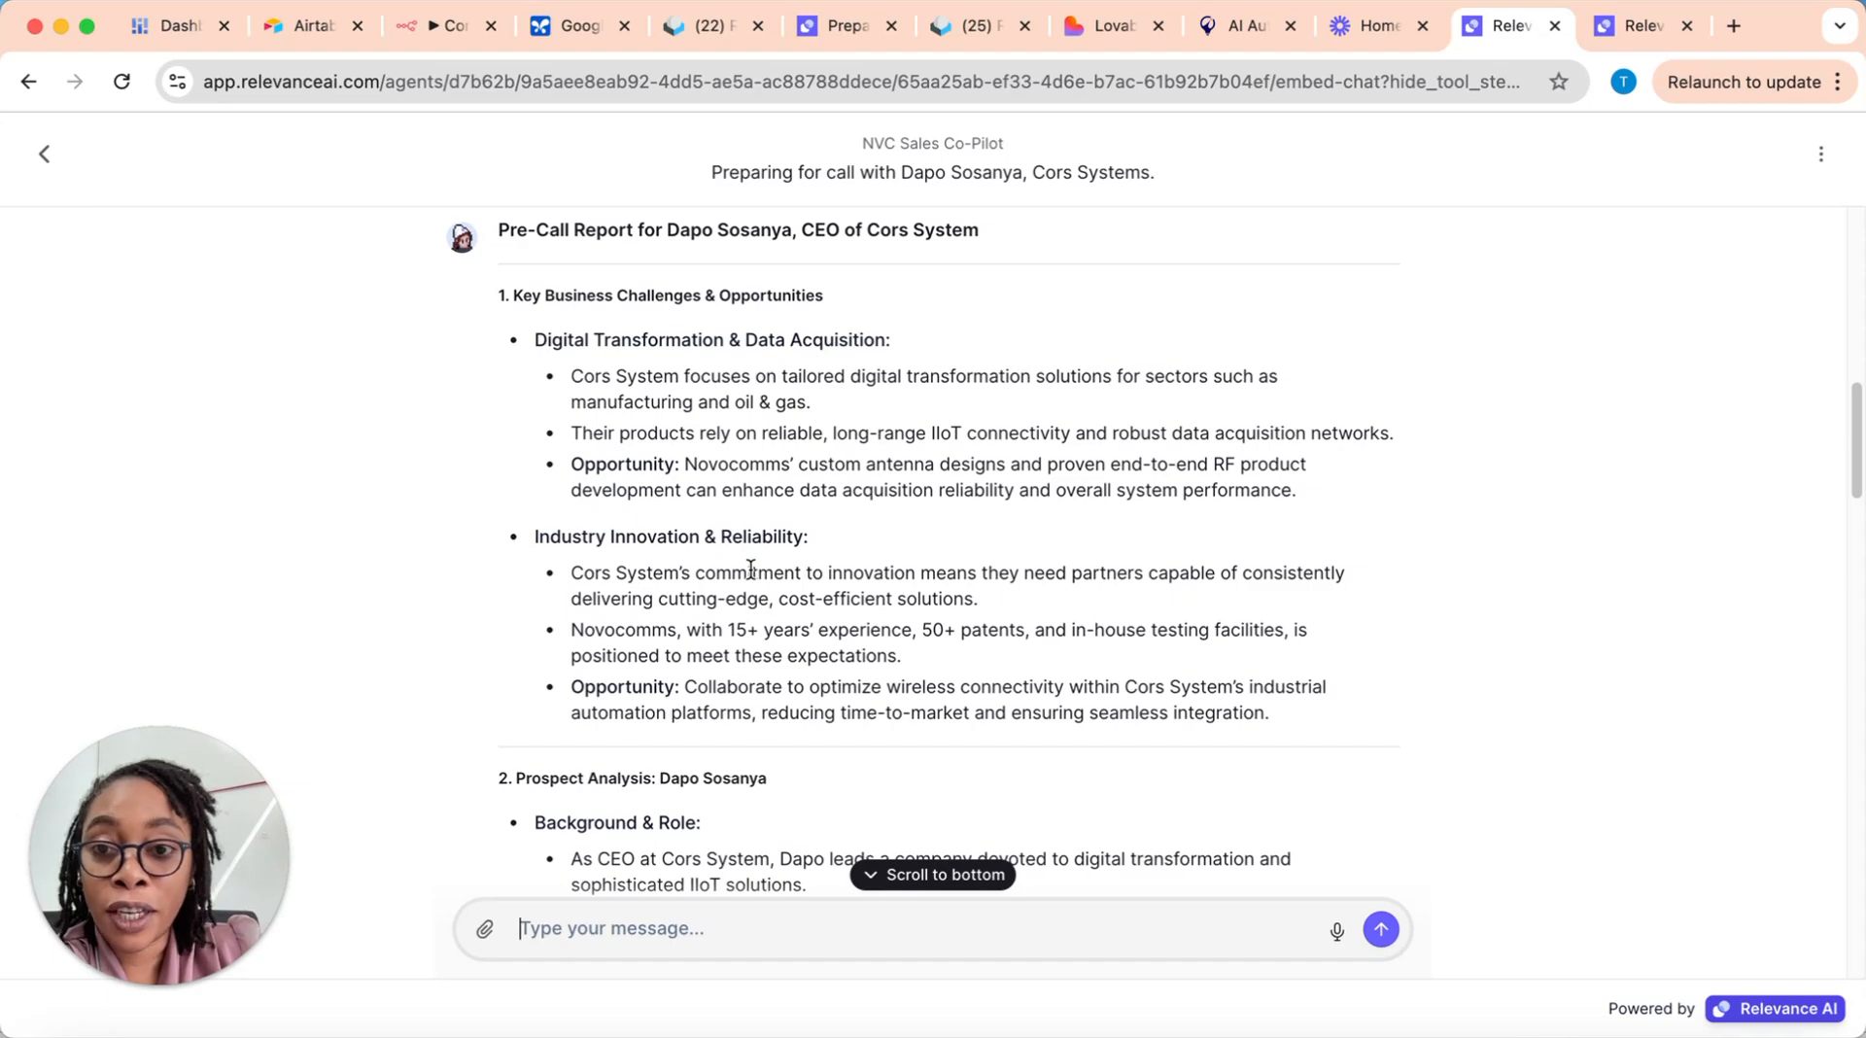
Step: Read the report's prospect analysis and the section mapping Novocomms' value proposition
scroll(750, 569, down, 6)
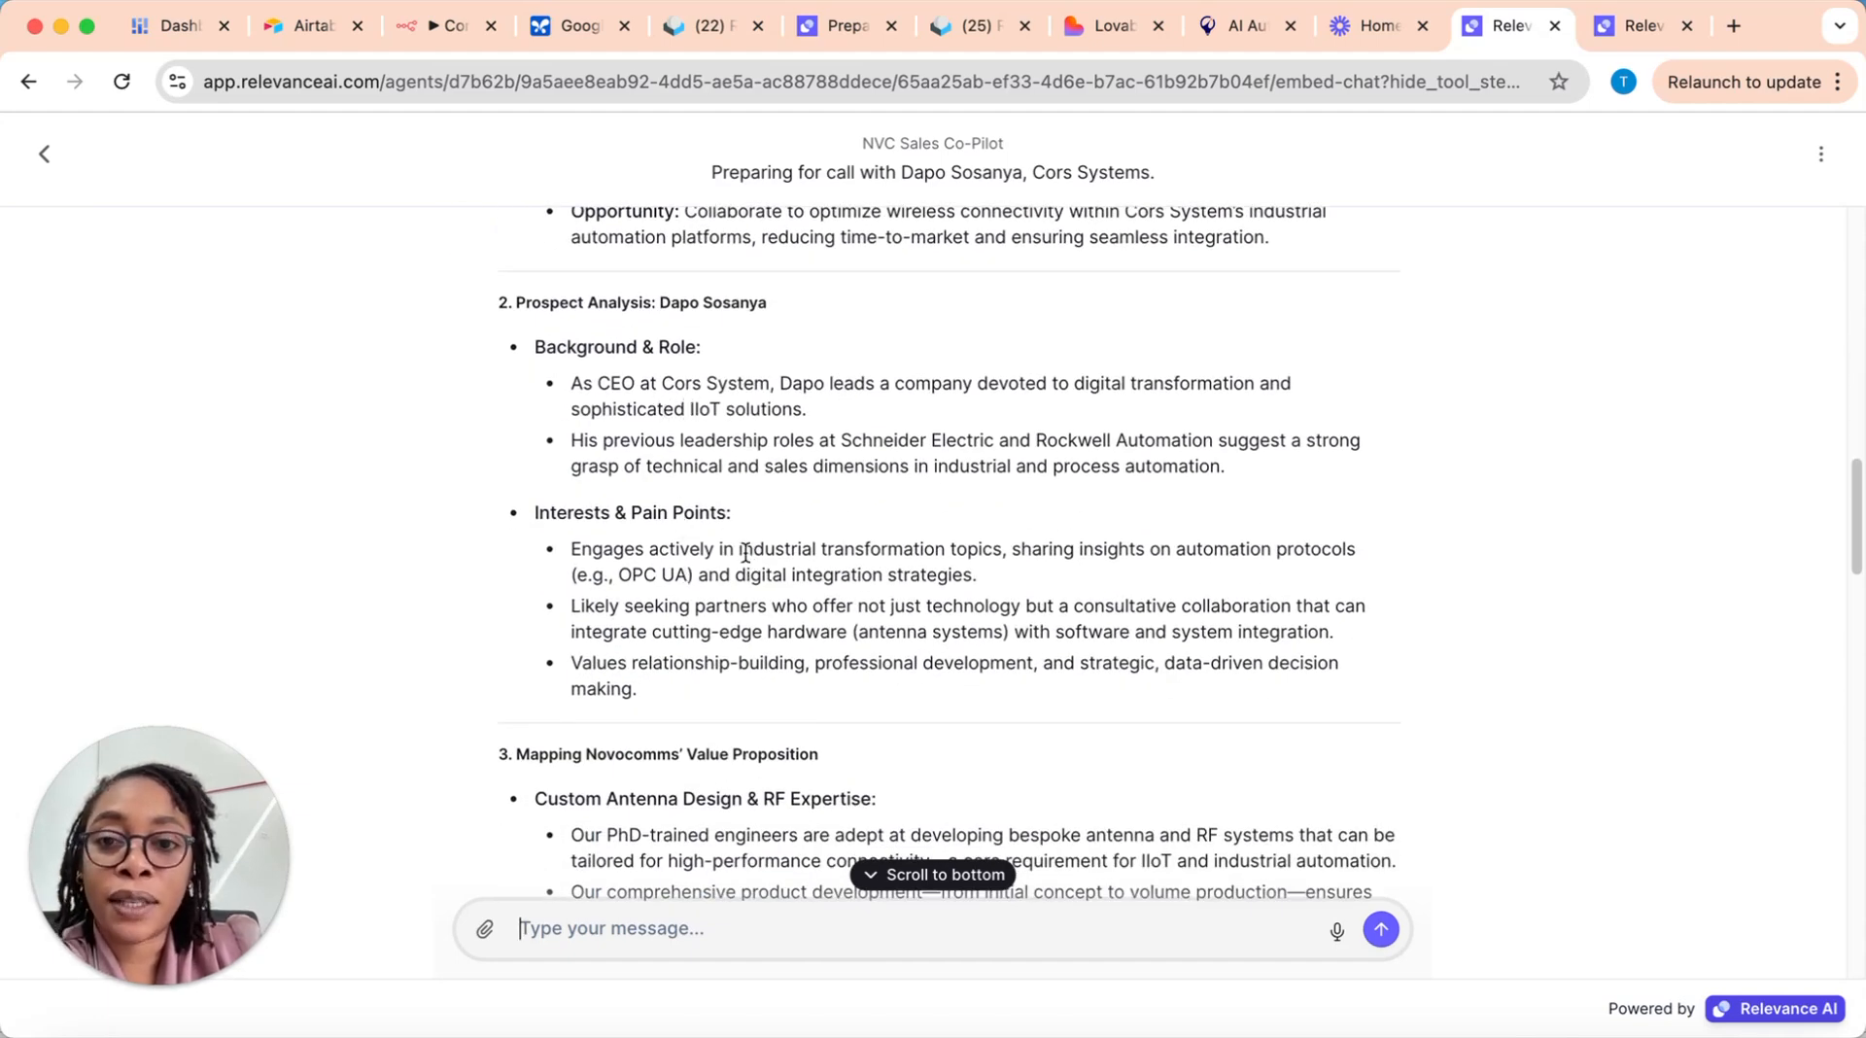
scroll(621, 634, down, 1)
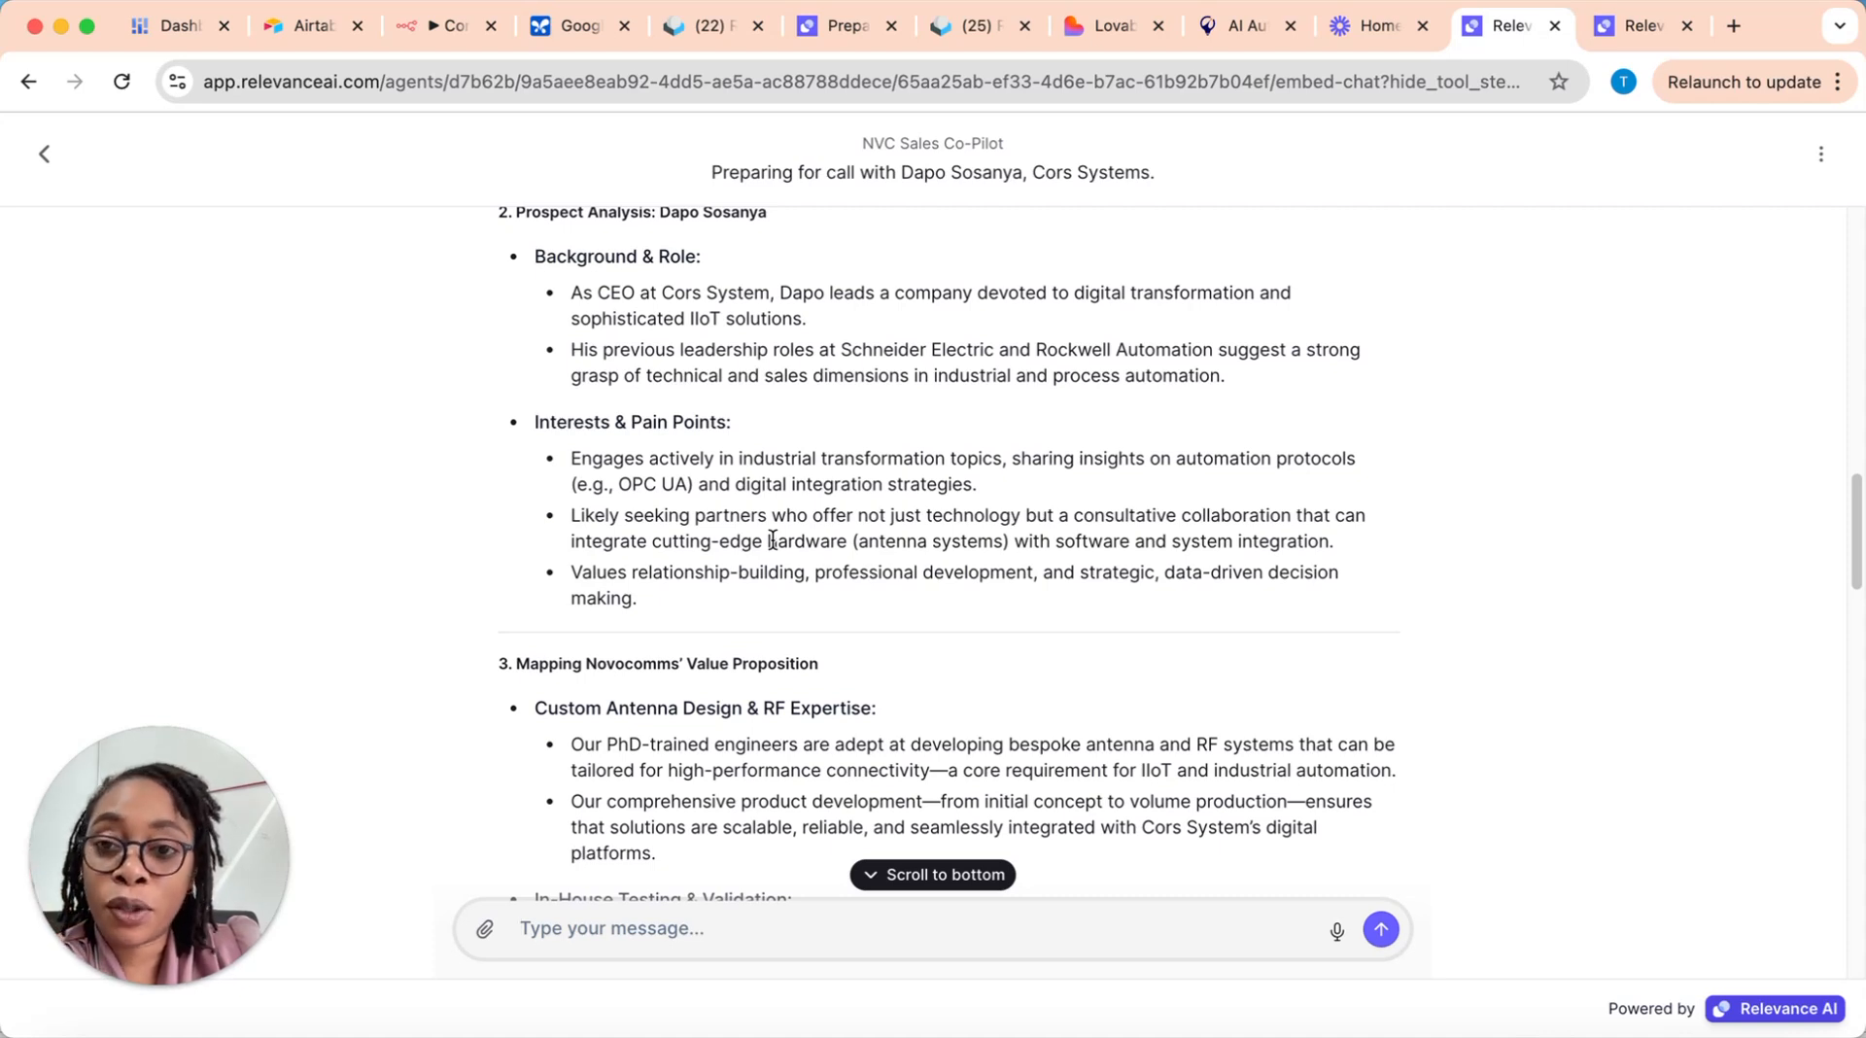
scroll(768, 550, down, 1)
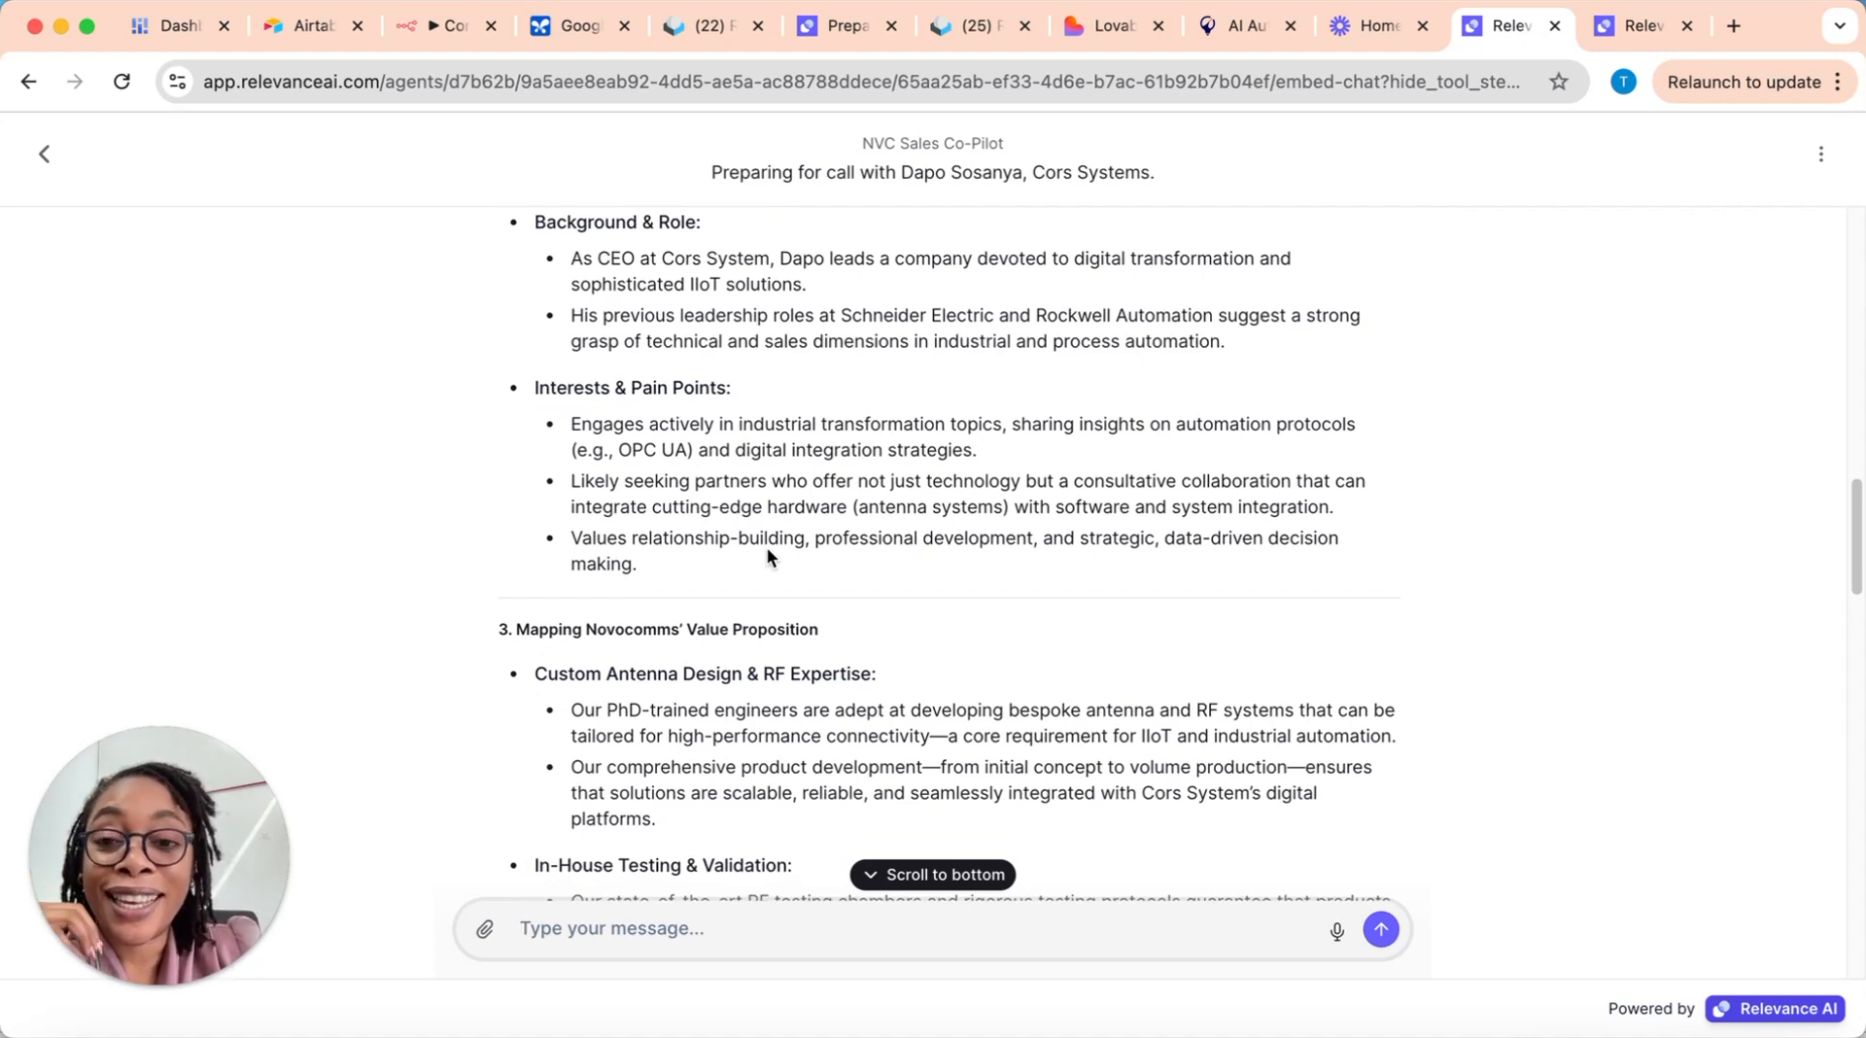
scroll(766, 546, down, 5)
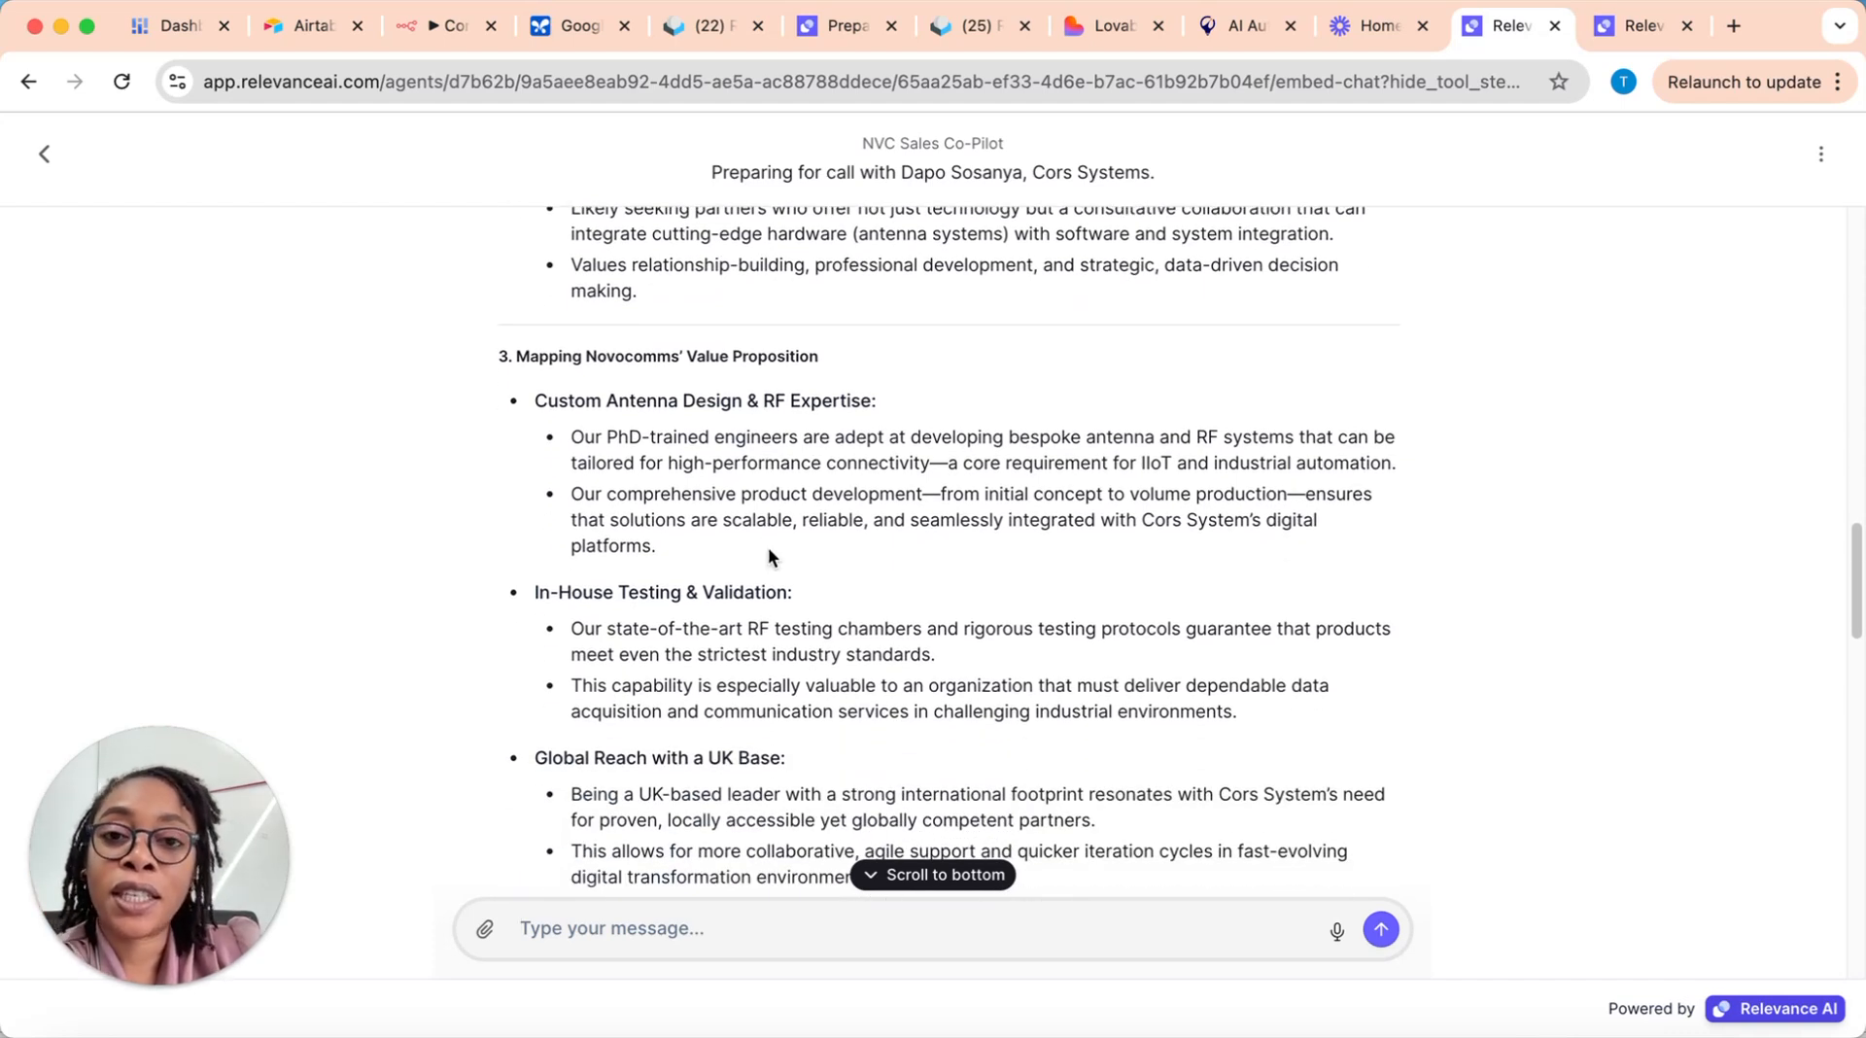
scroll(768, 549, up, 1)
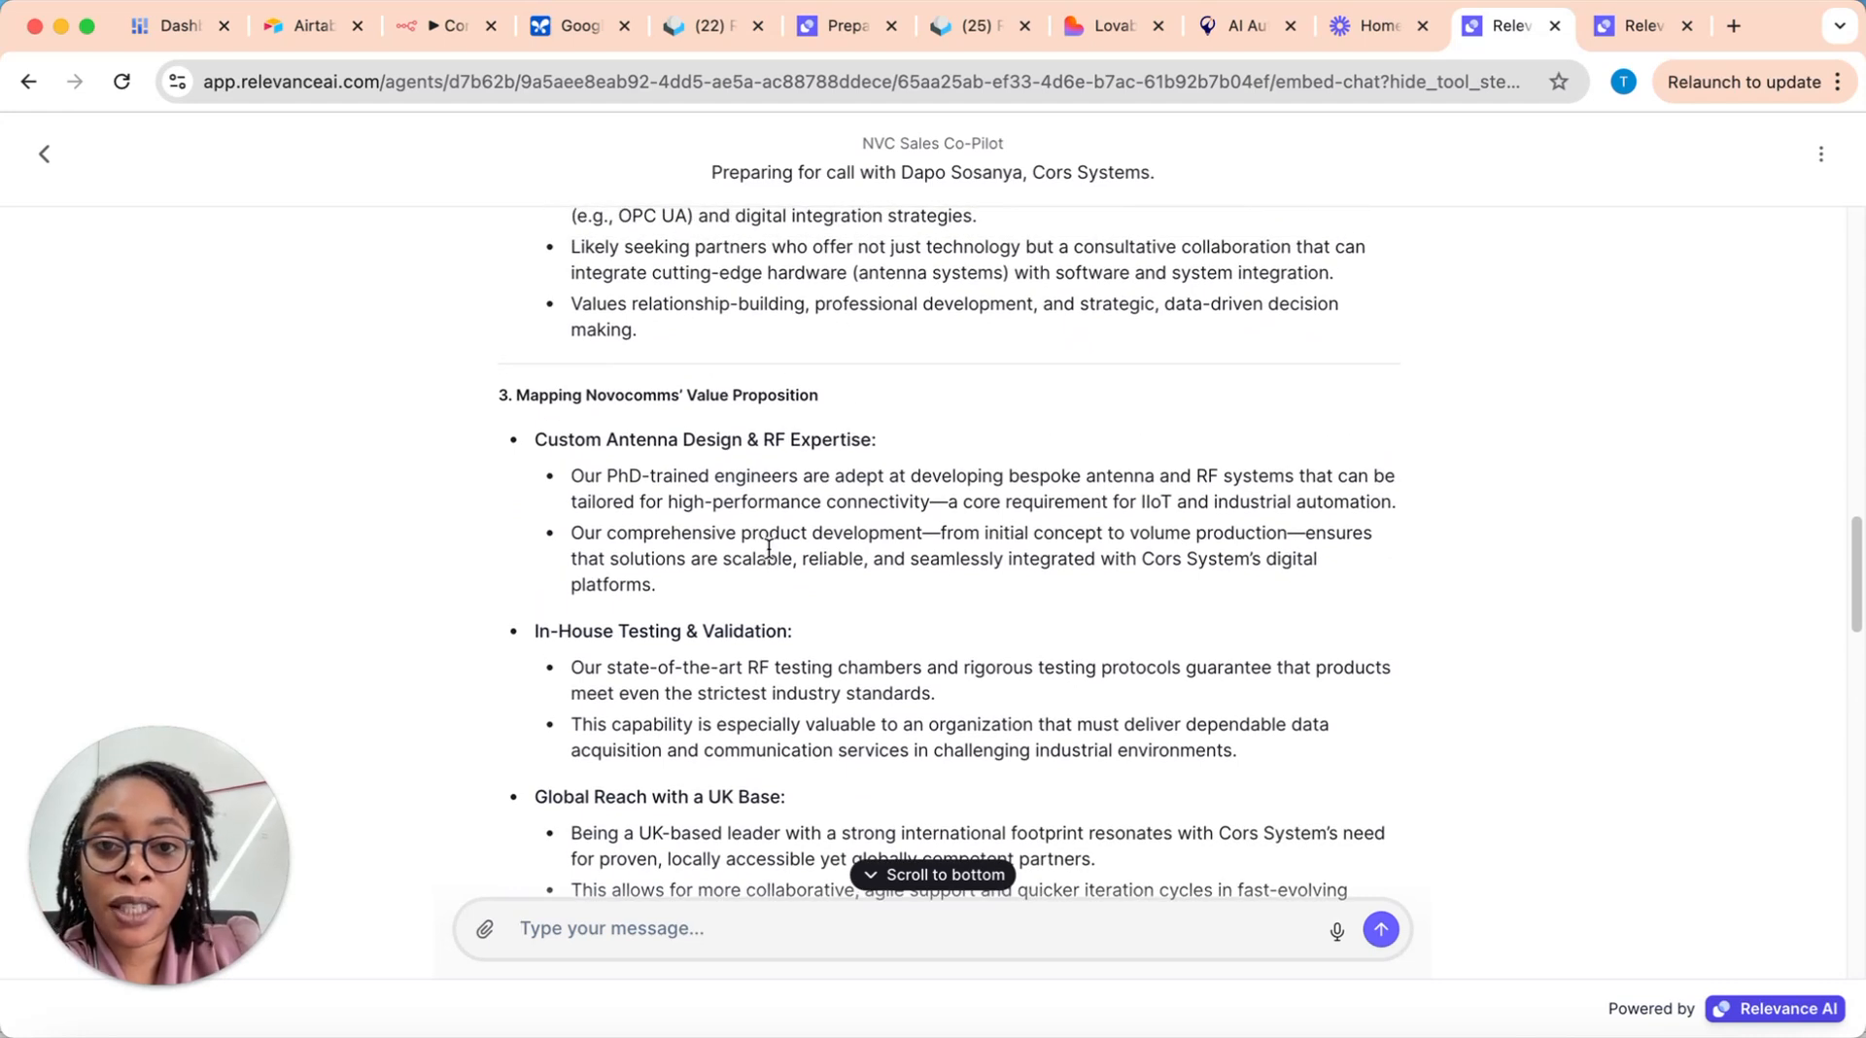
scroll(768, 550, down, 1)
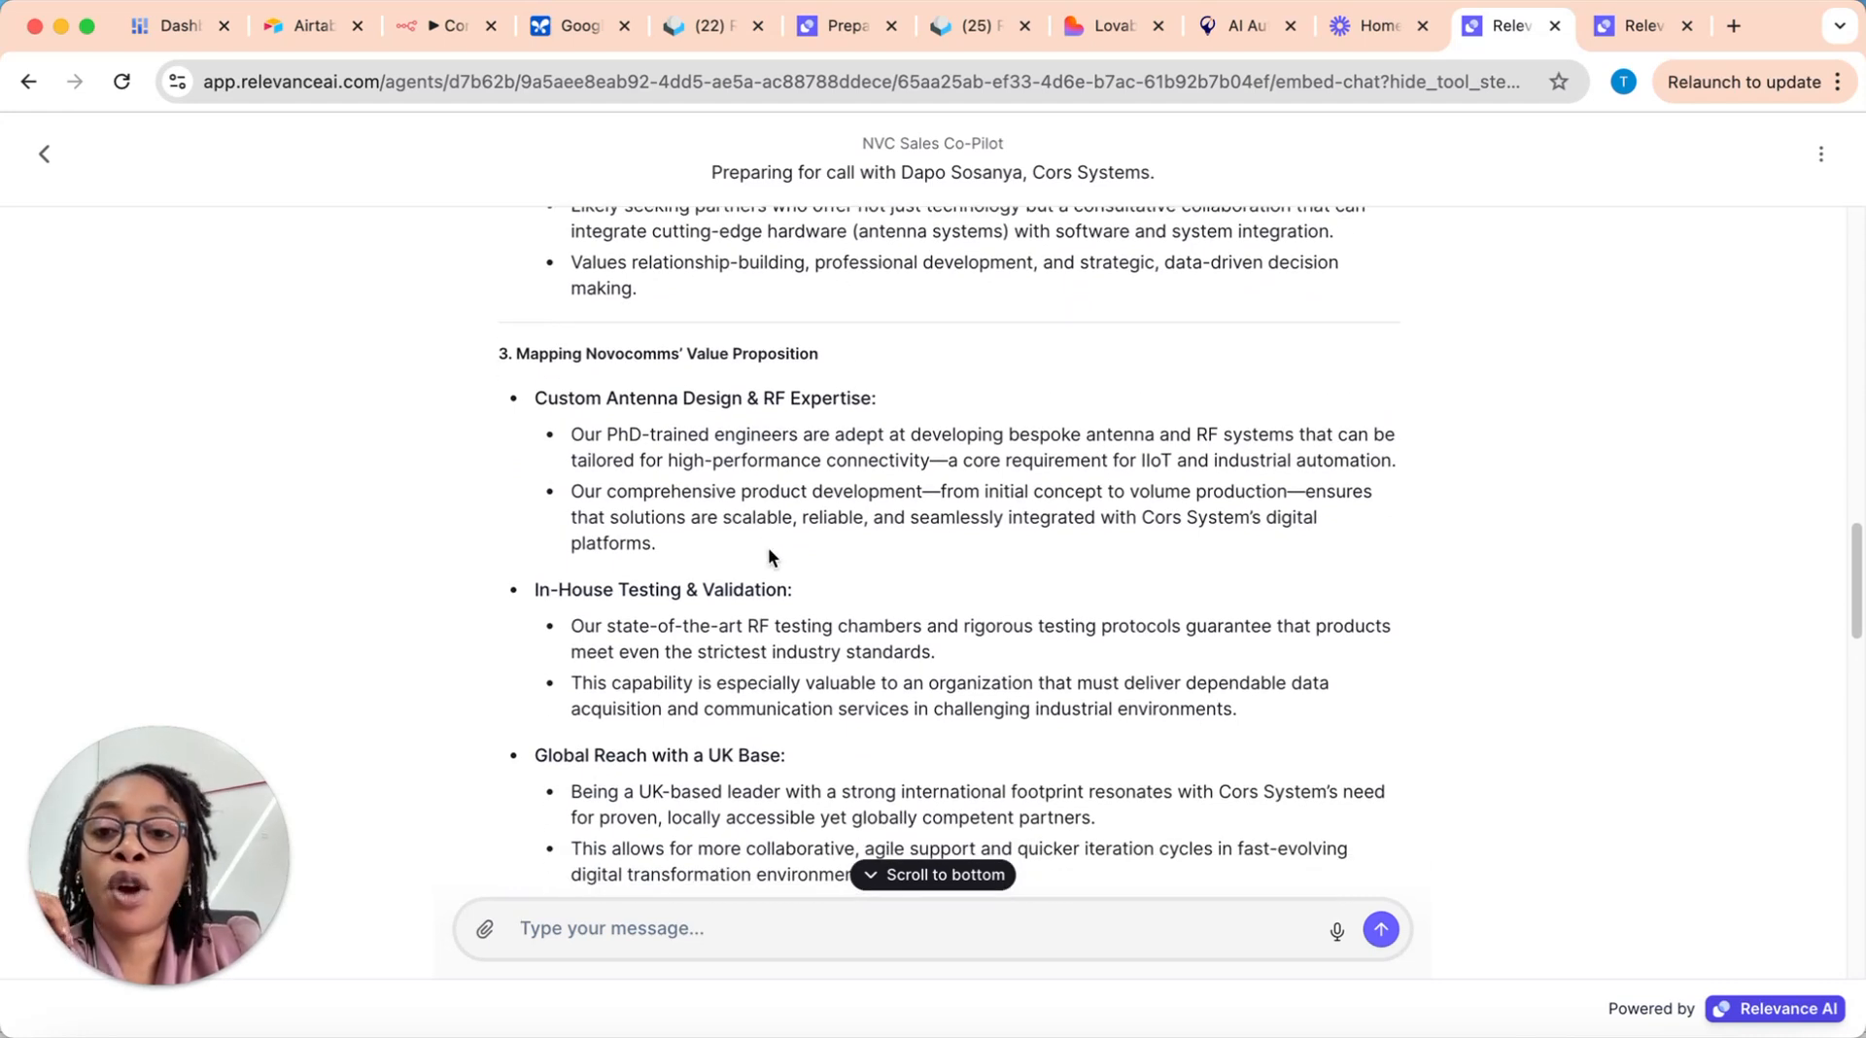
scroll(770, 550, down, 2)
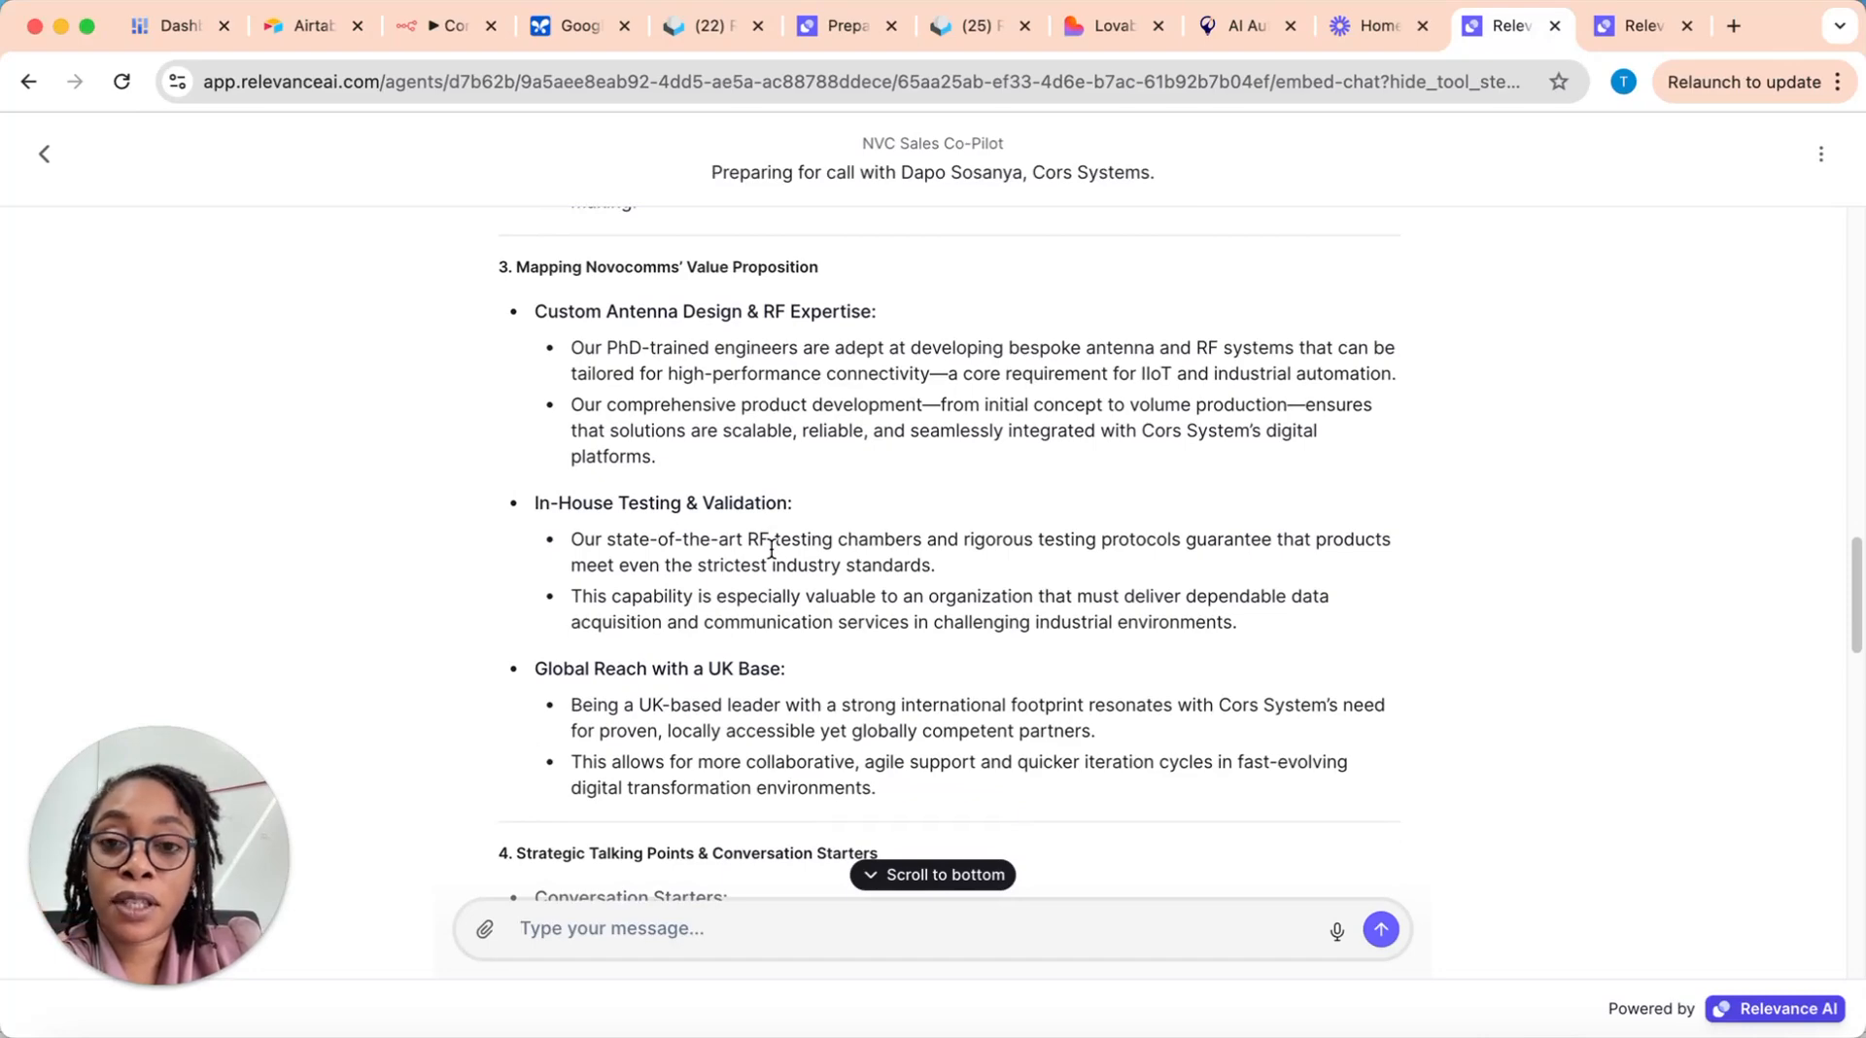
Step: Examine the talking points, highlighting the first conversation starter, and read on through the objection counter-responses and call recommendations
scroll(771, 551, down, 5)
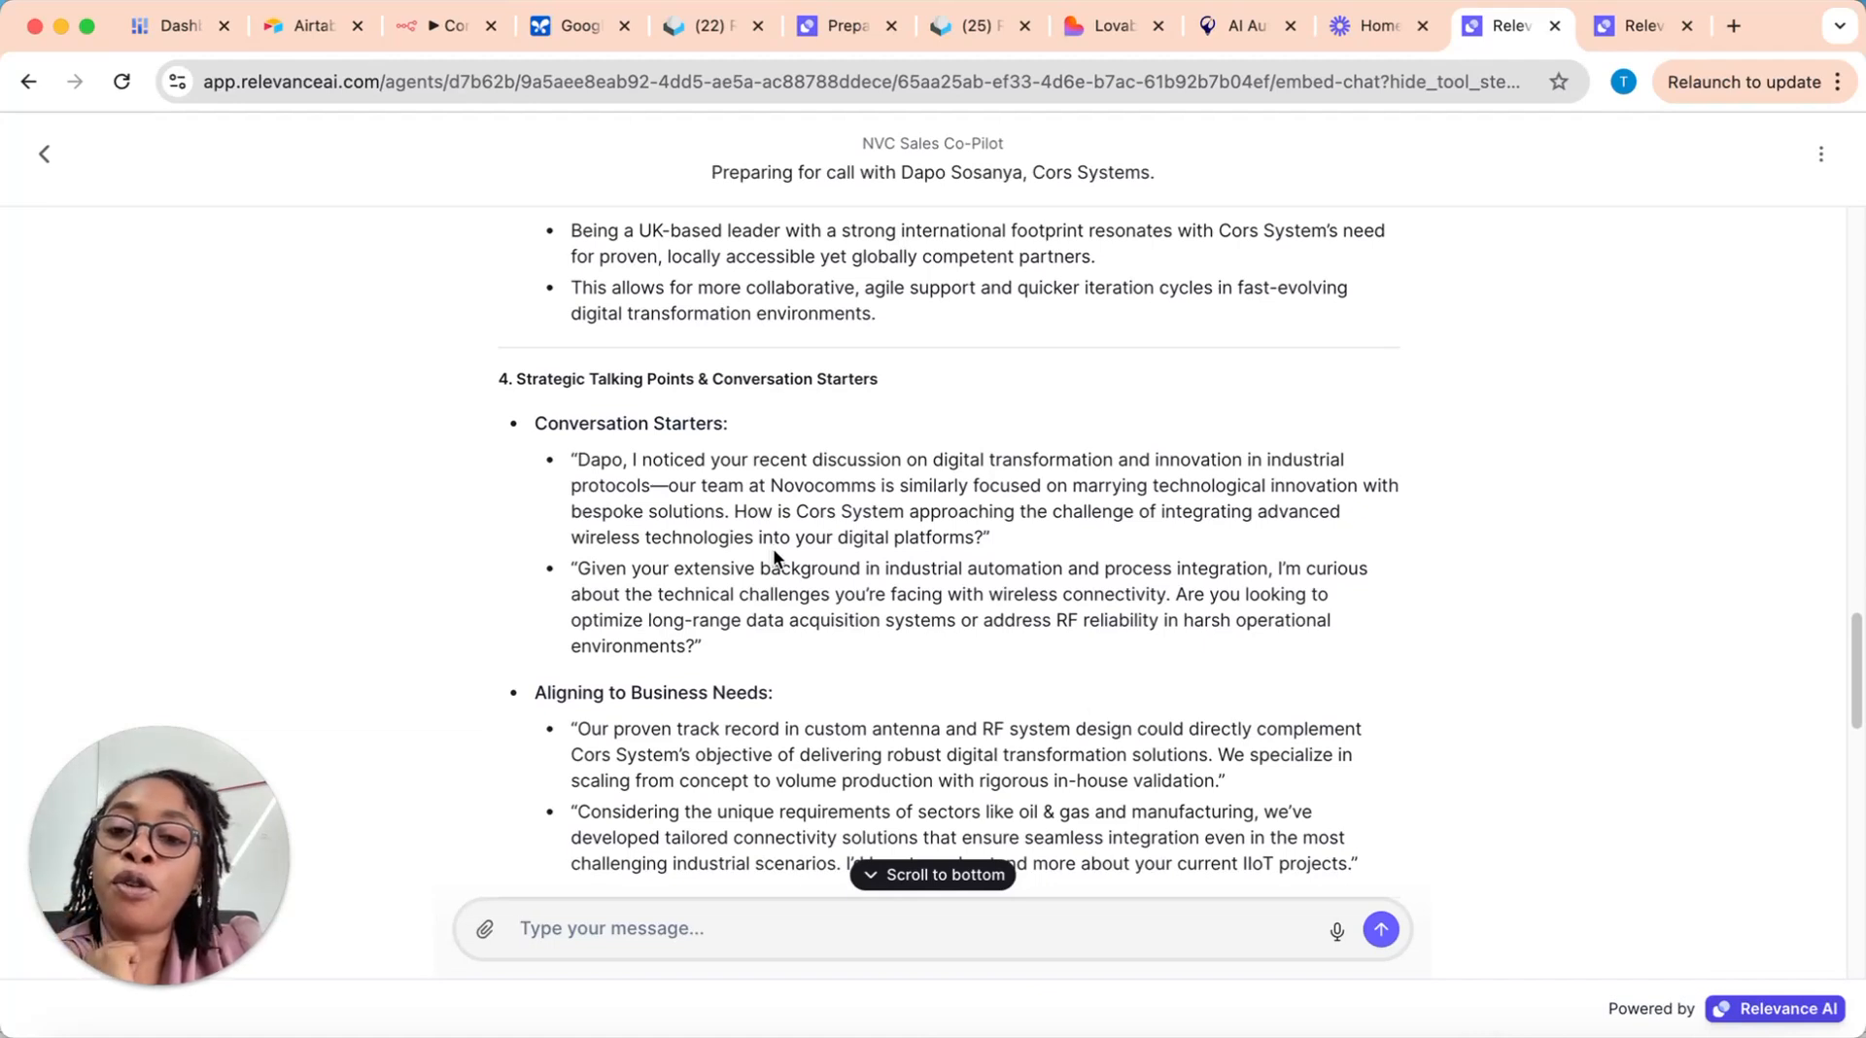
scroll(773, 548, down, 1)
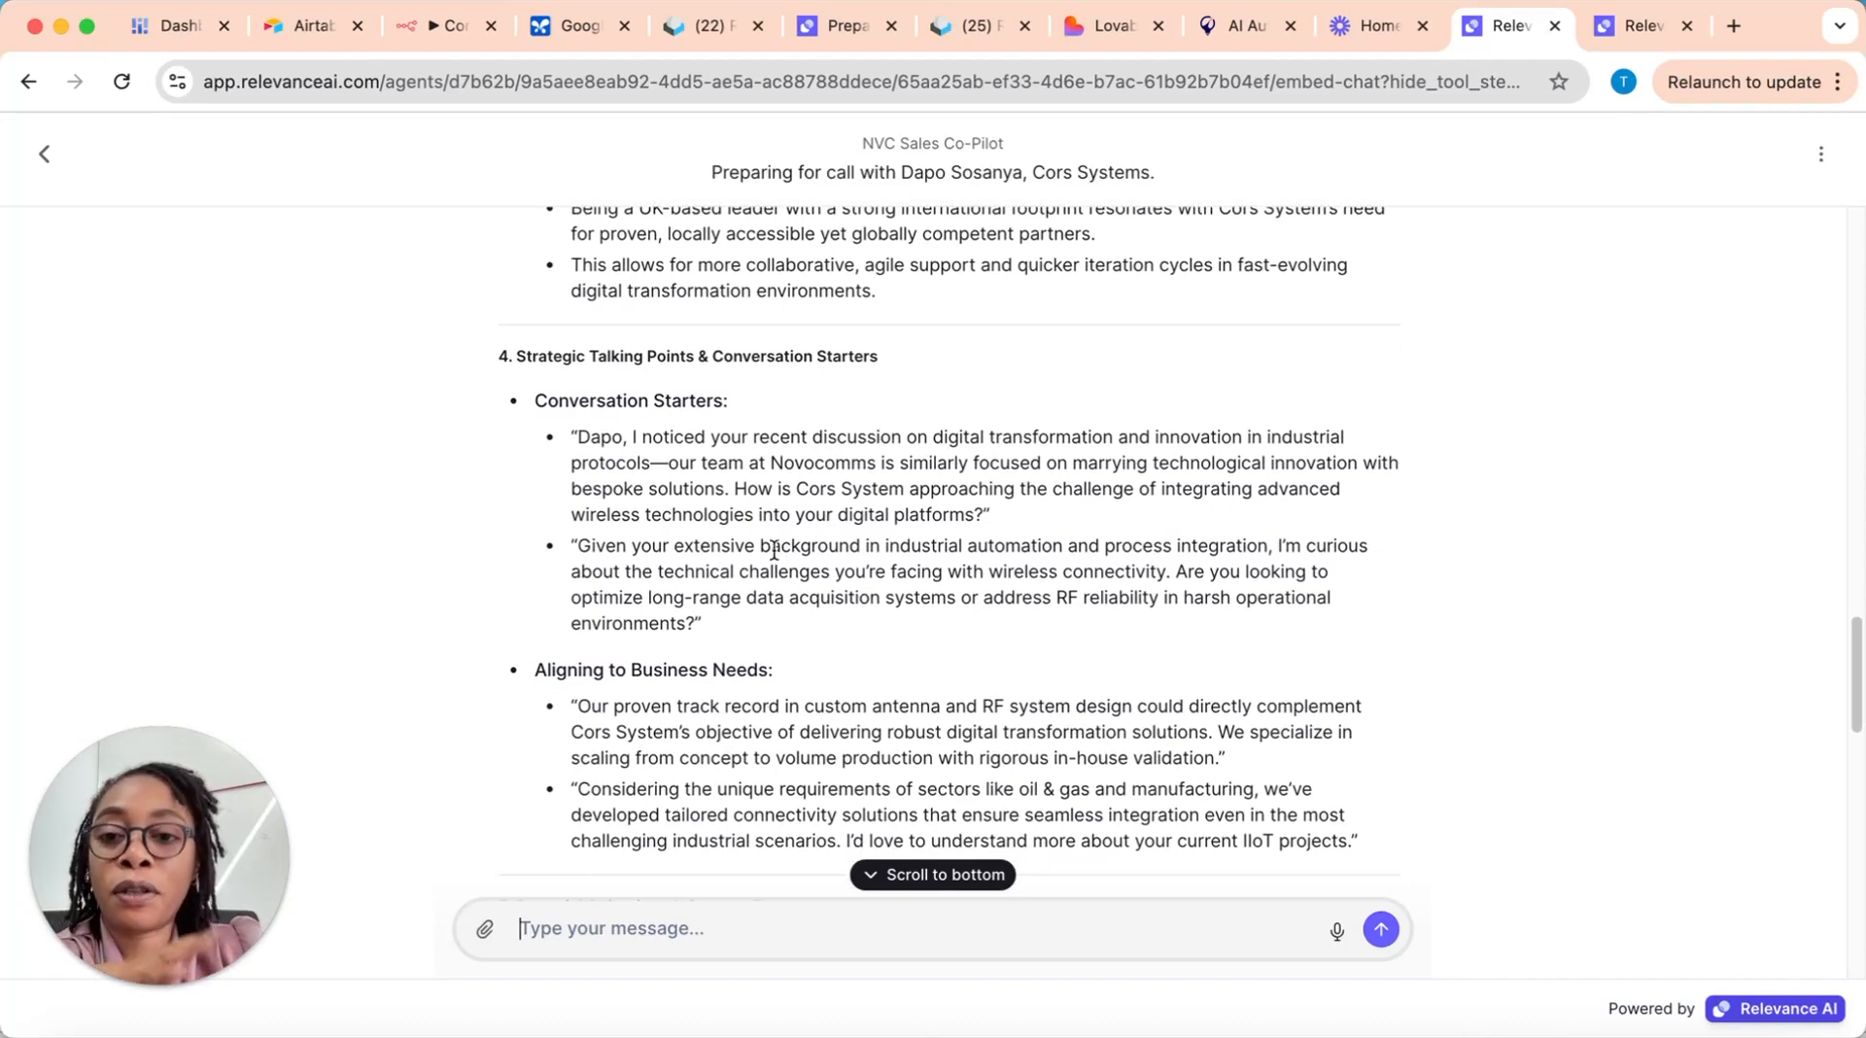
drag(586, 437, 1217, 502)
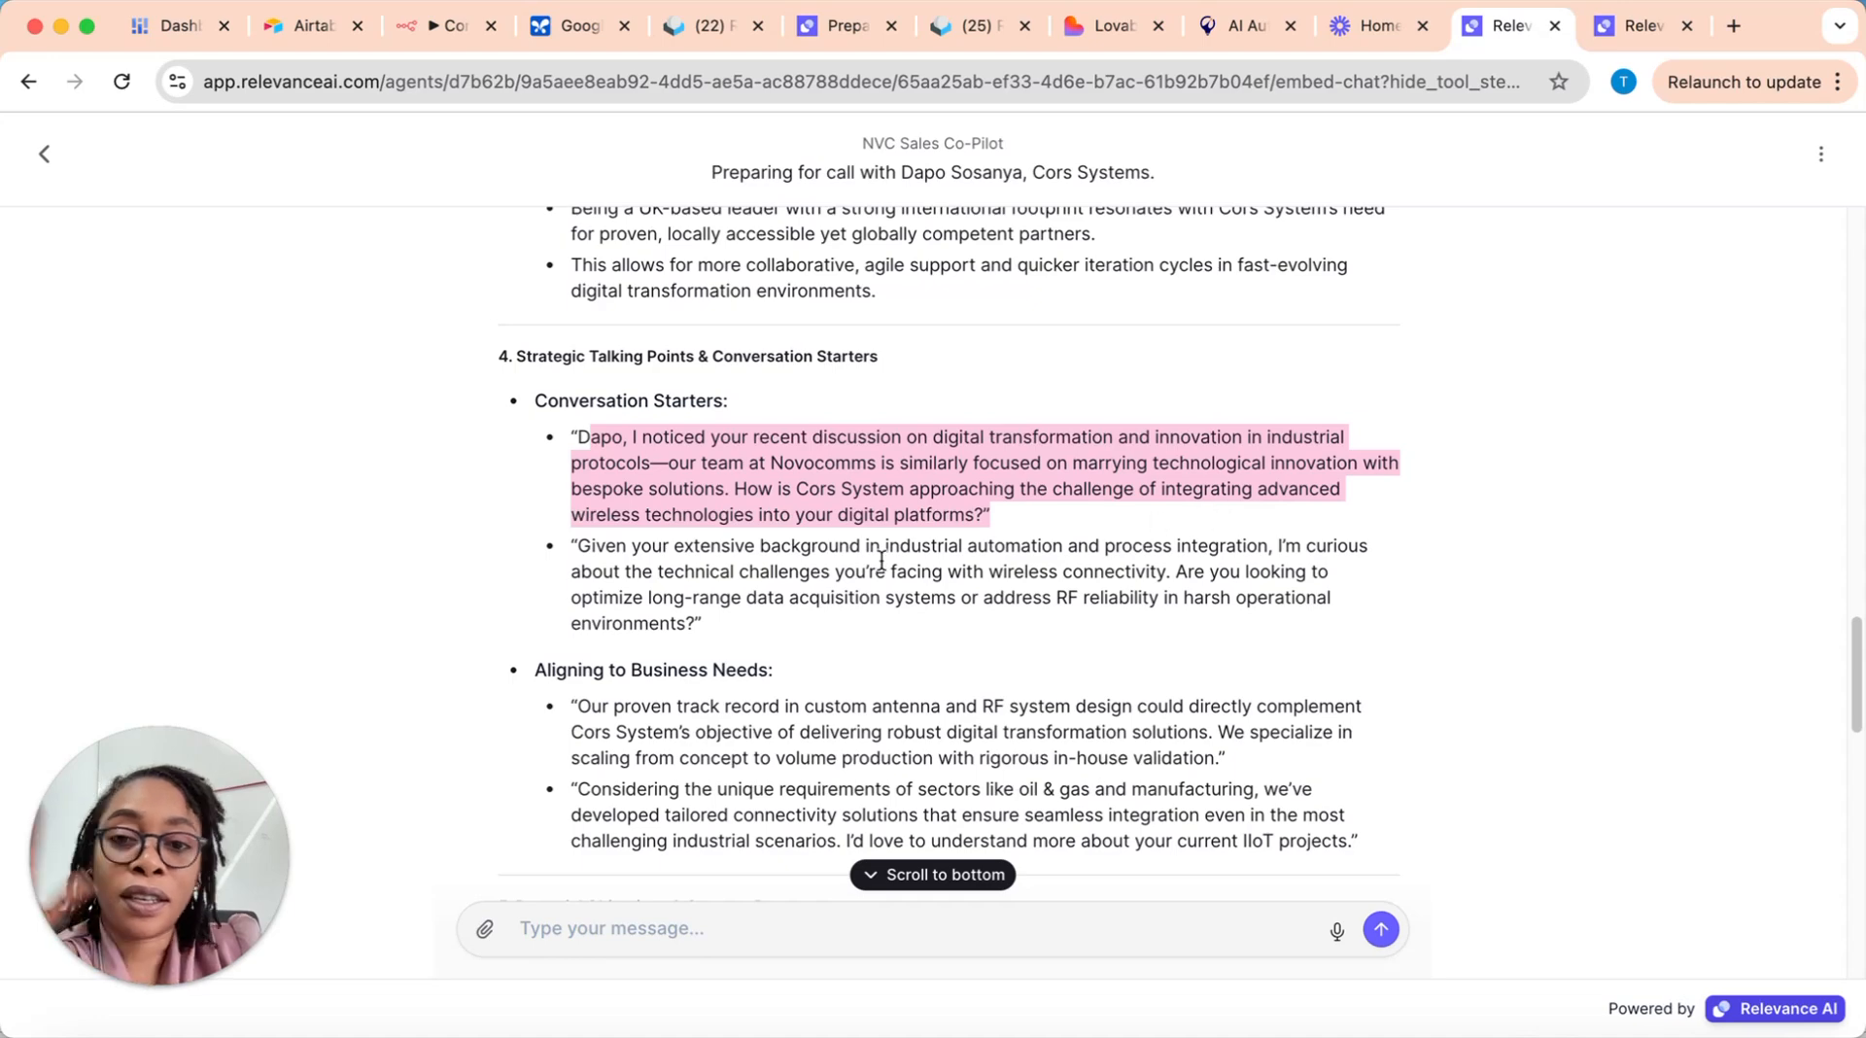
scroll(759, 637, down, 4)
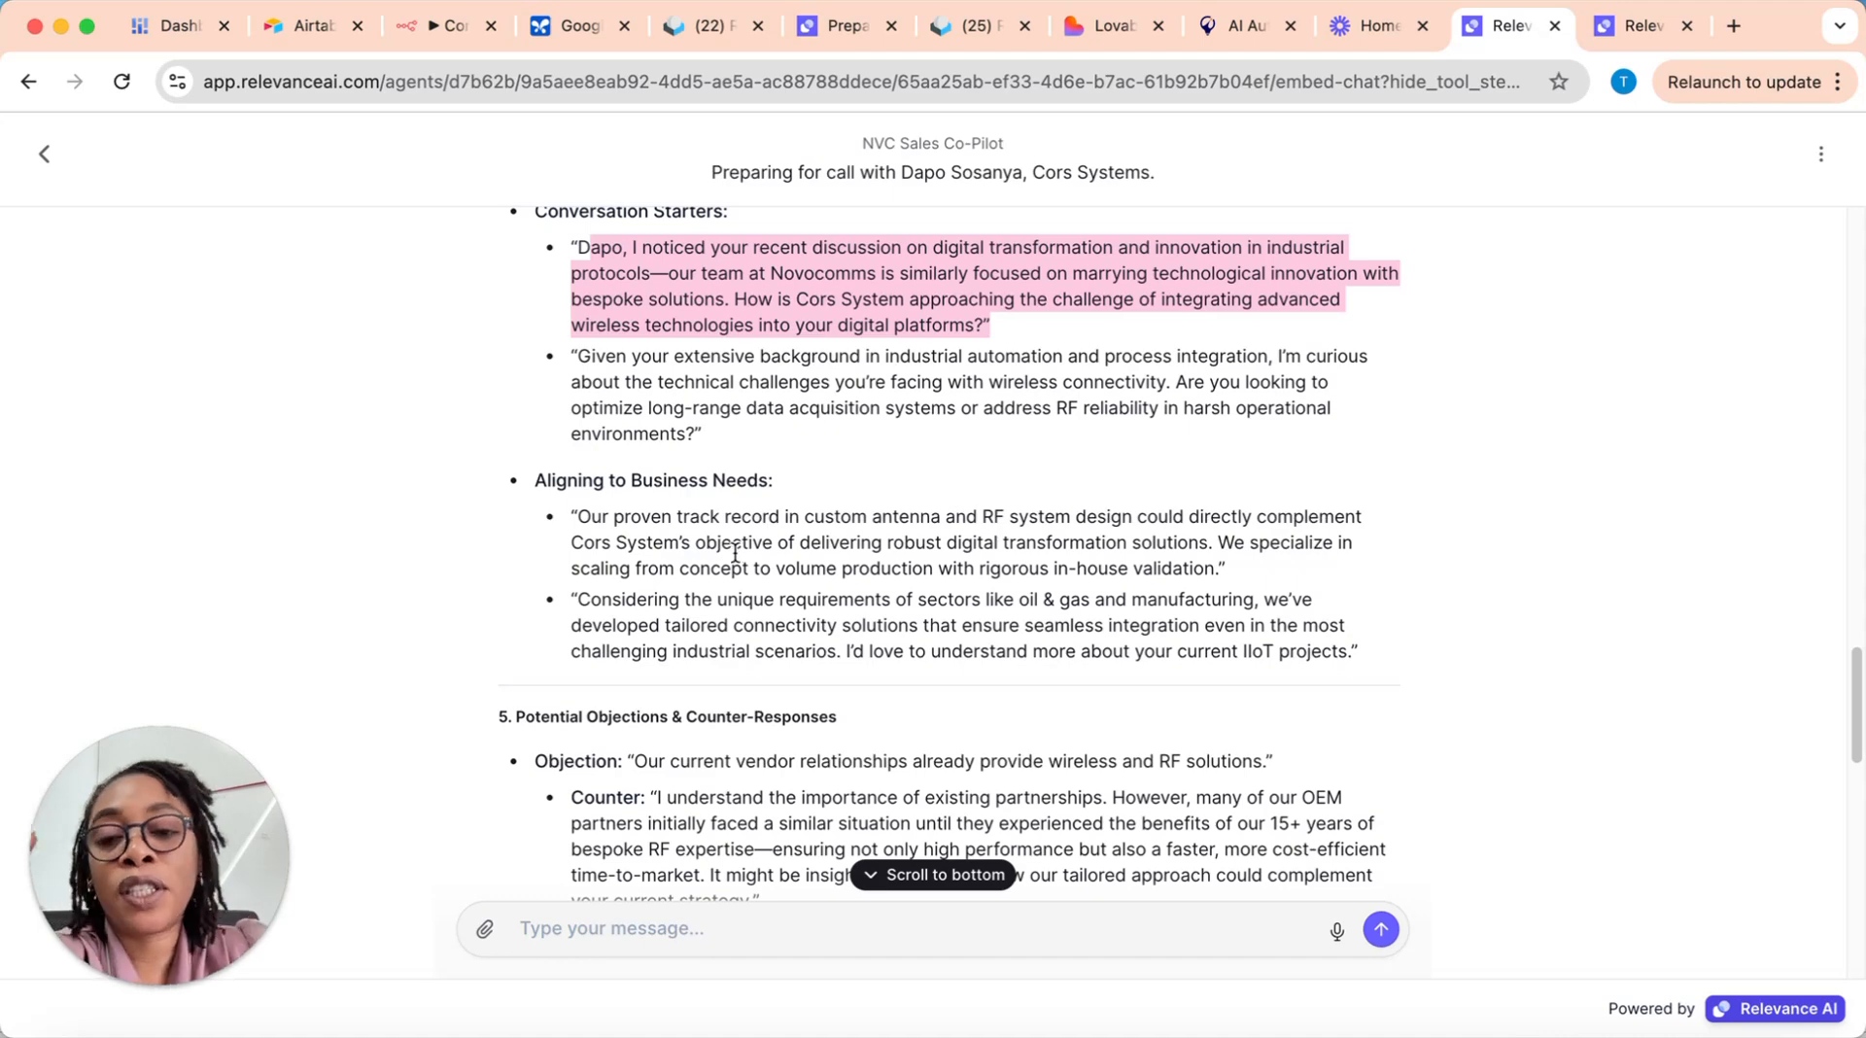
scroll(805, 554, down, 6)
scroll(805, 558, up, 2)
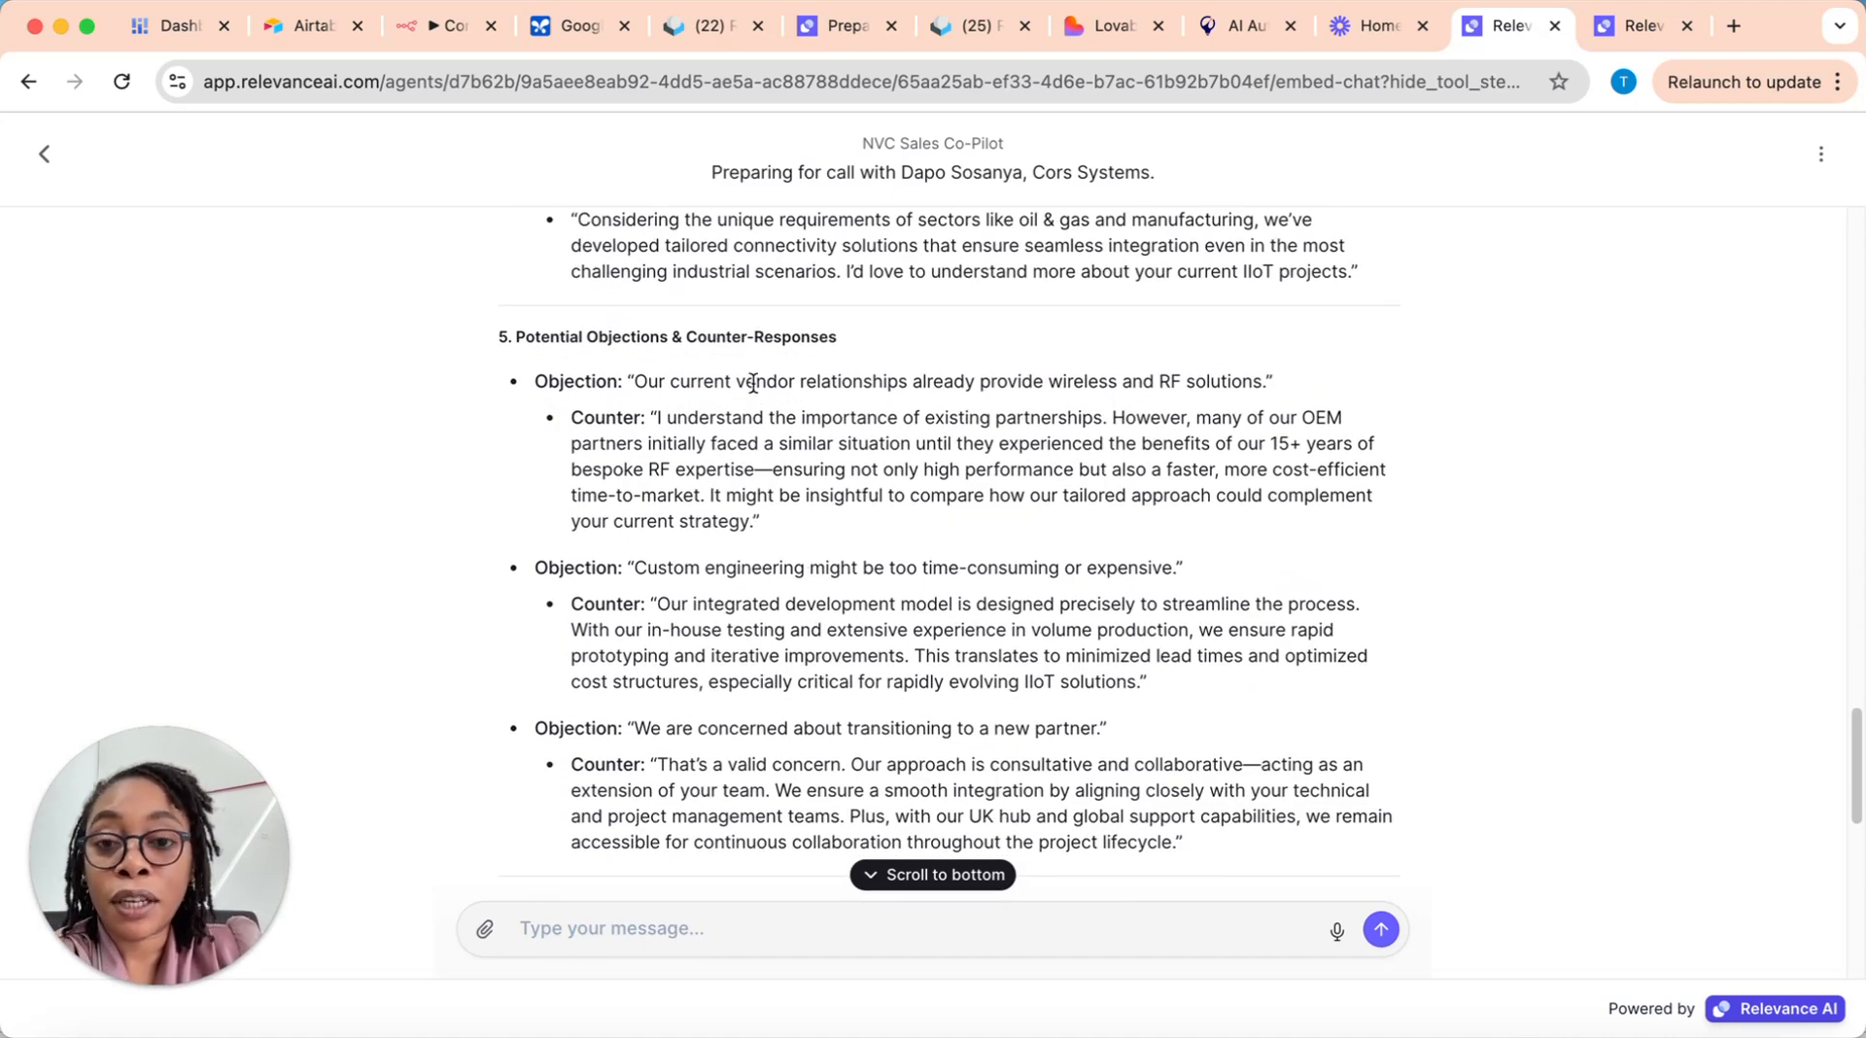
scroll(748, 622, down, 1)
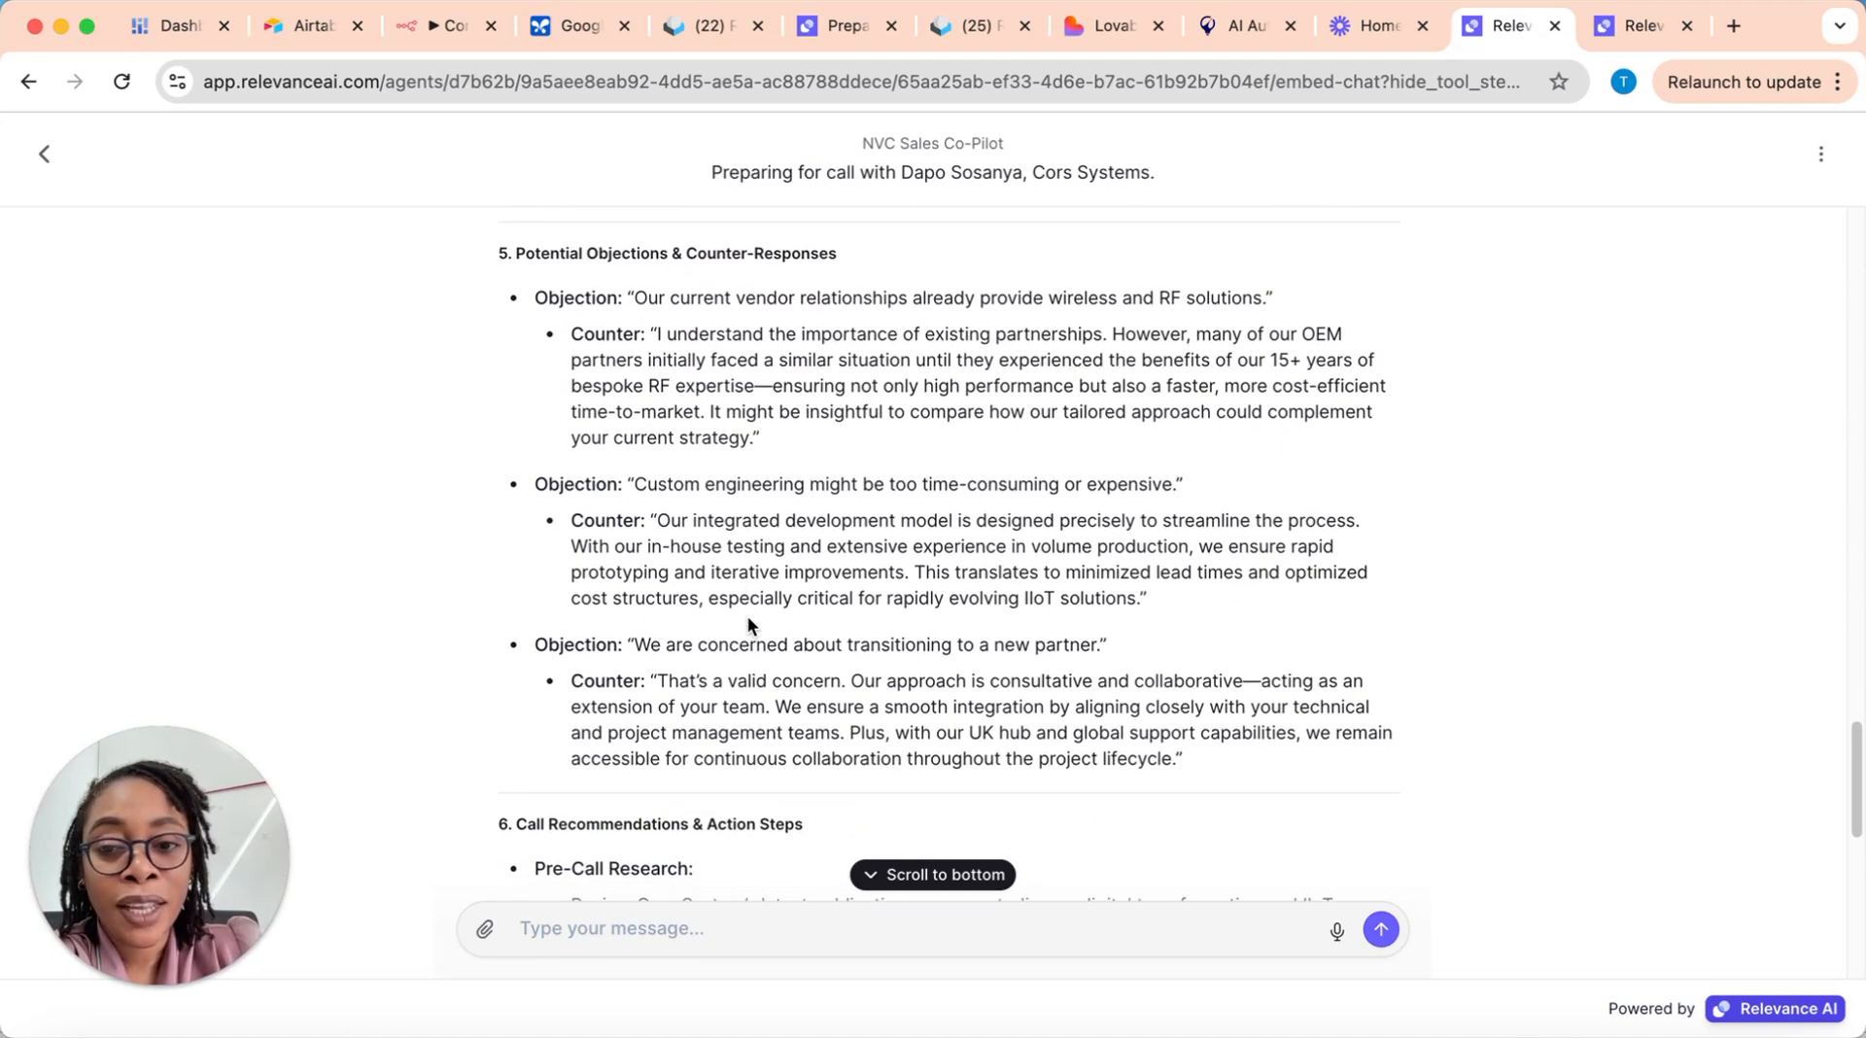
scroll(749, 622, down, 1)
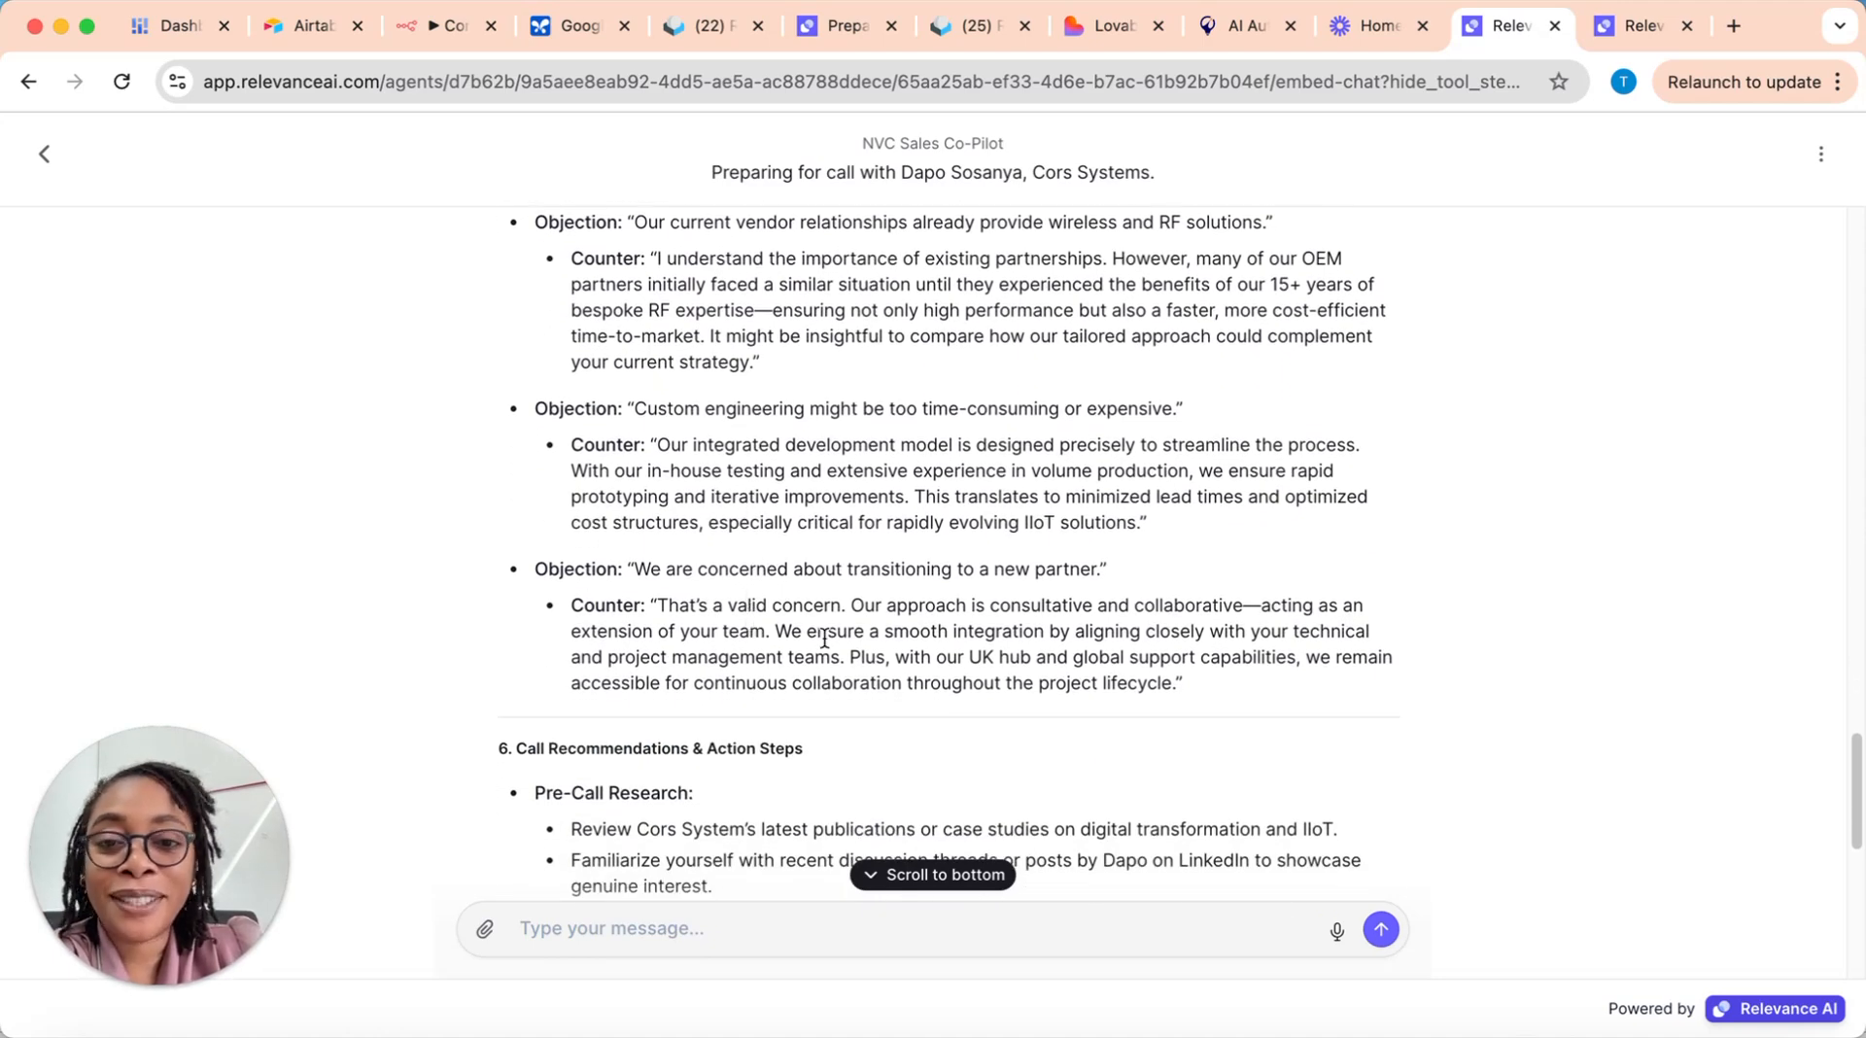
scroll(827, 634, down, 2)
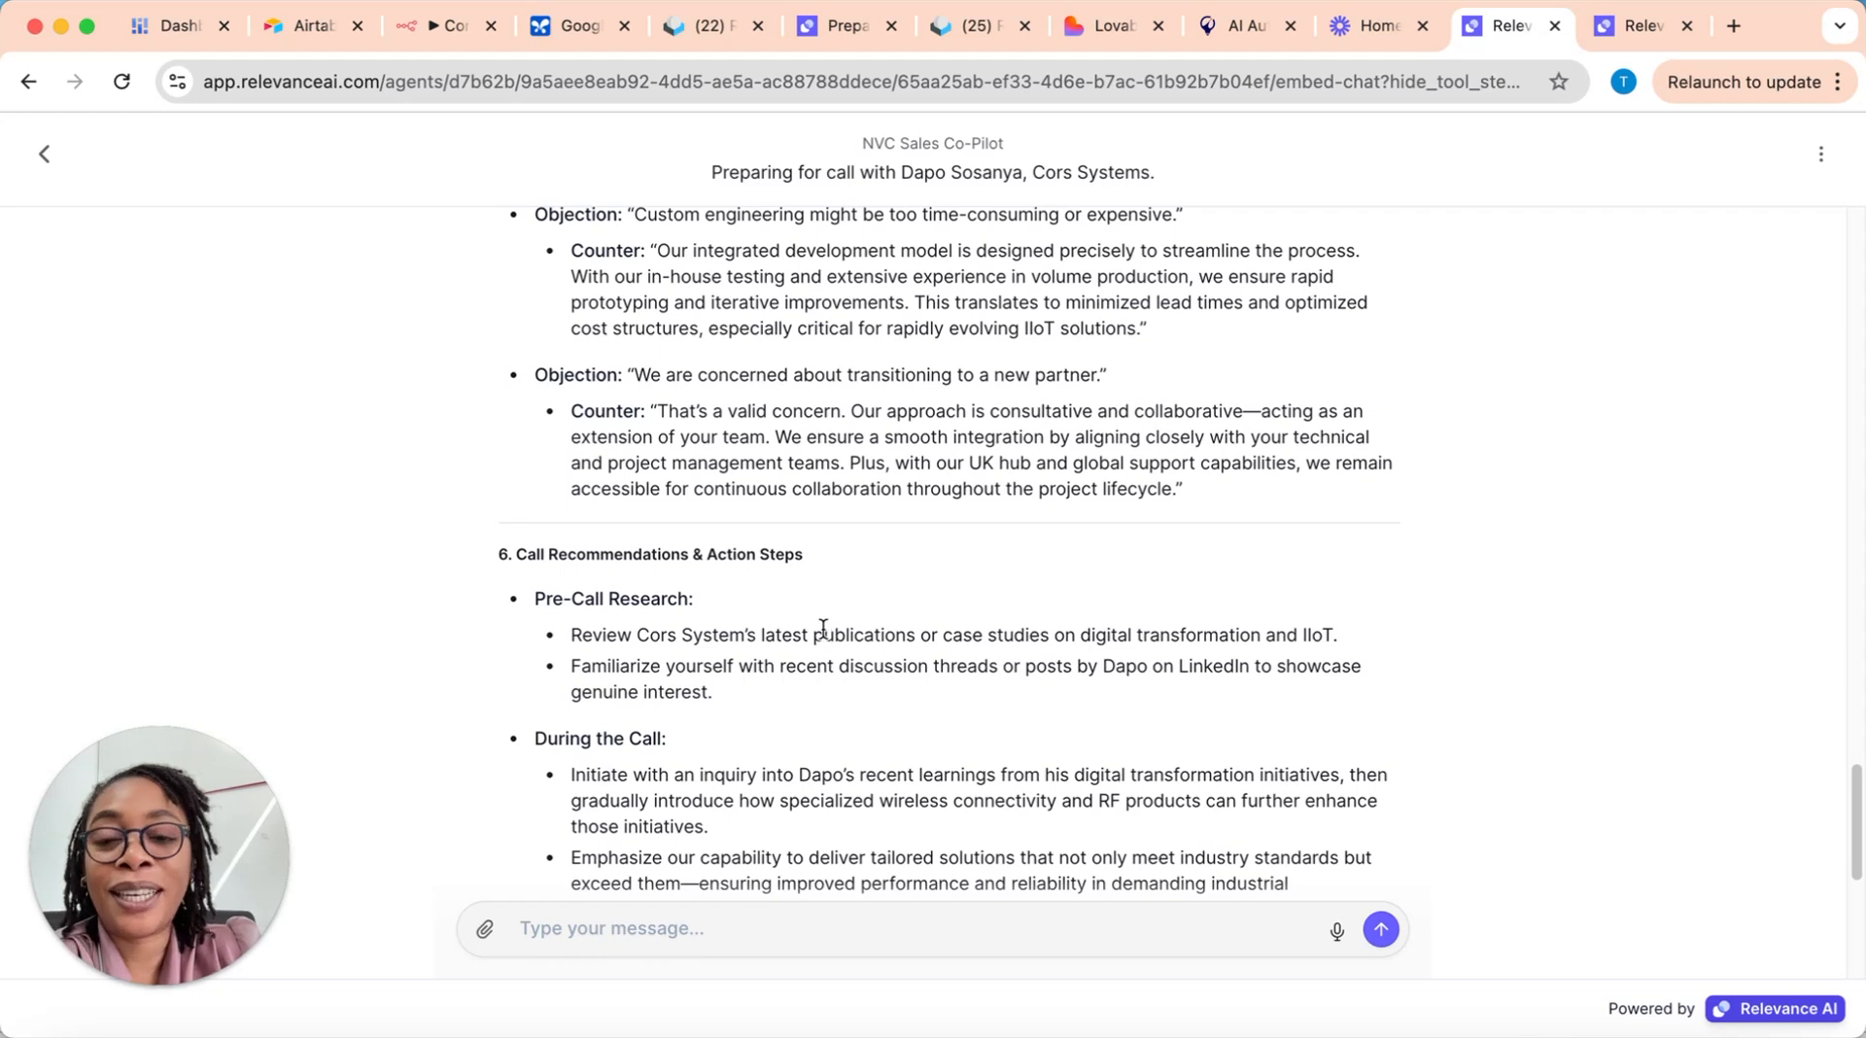
scroll(823, 629, down, 2)
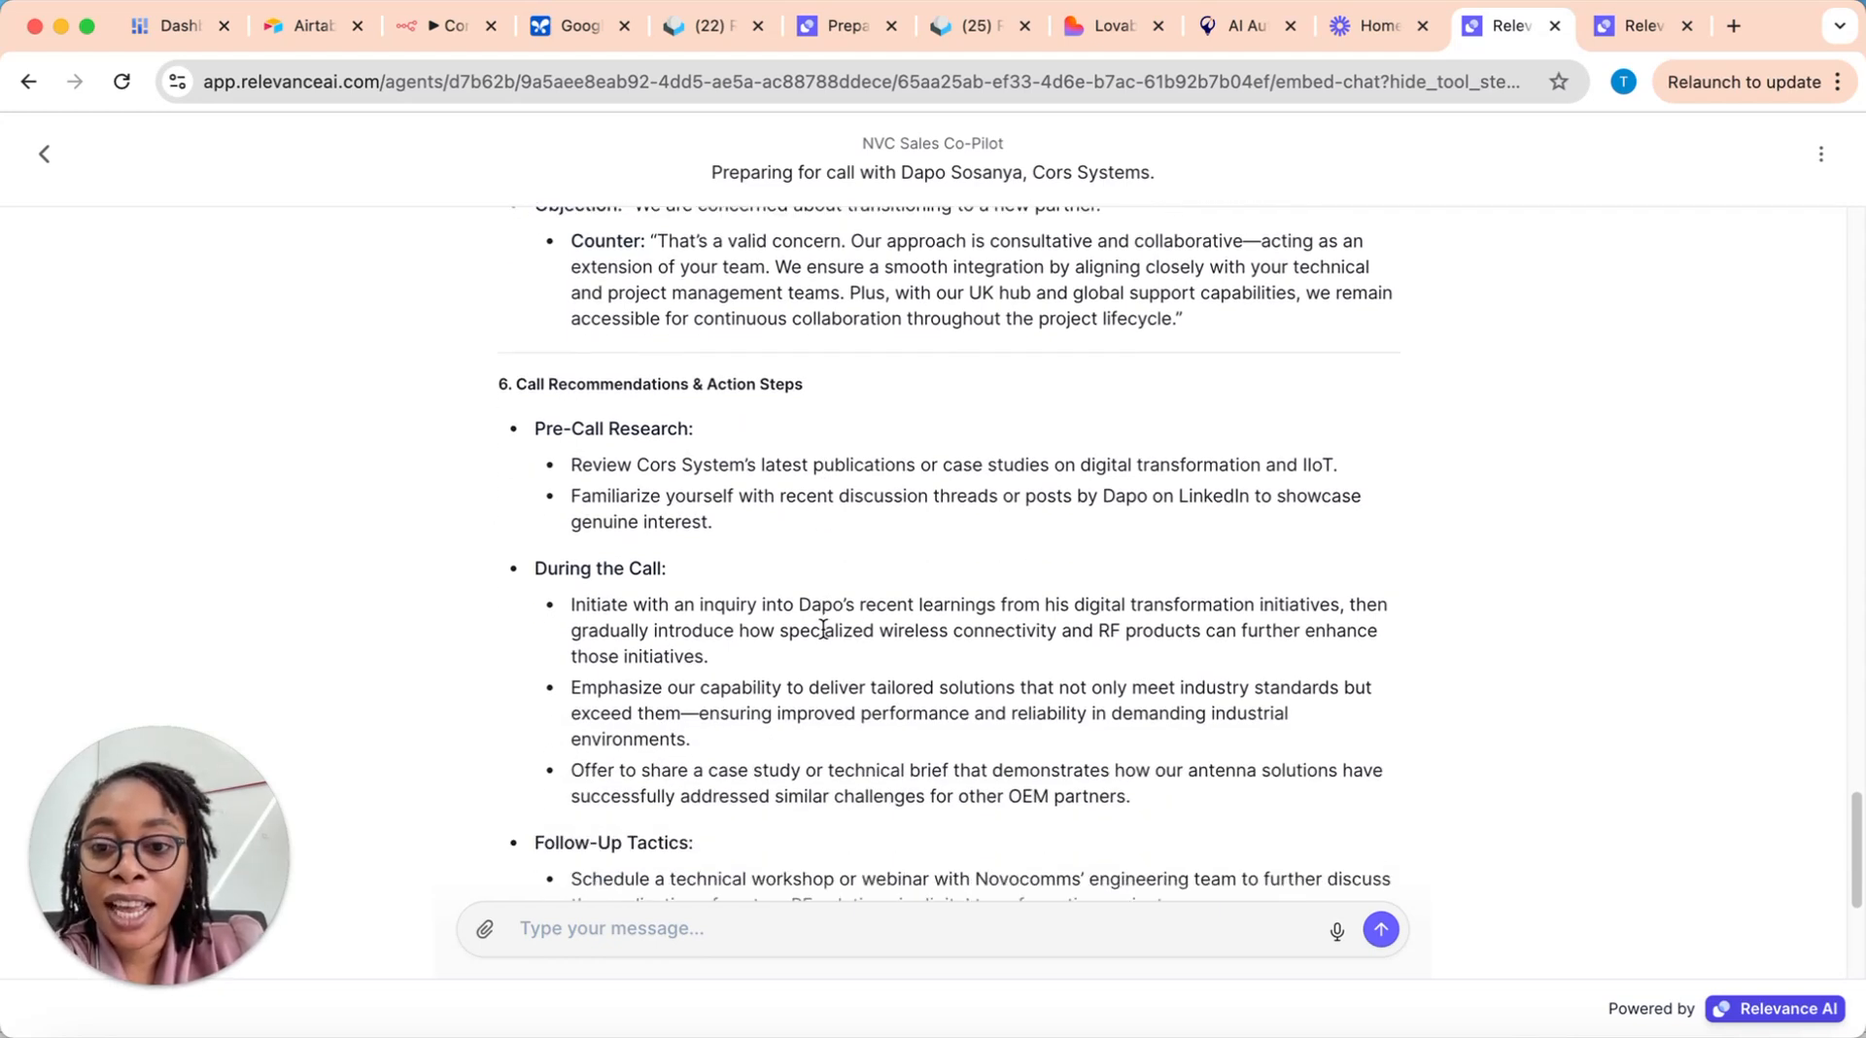
Step: Read the rest of the call recommendations, the follow-up tactics and the report's conclusion
scroll(812, 637, down, 1)
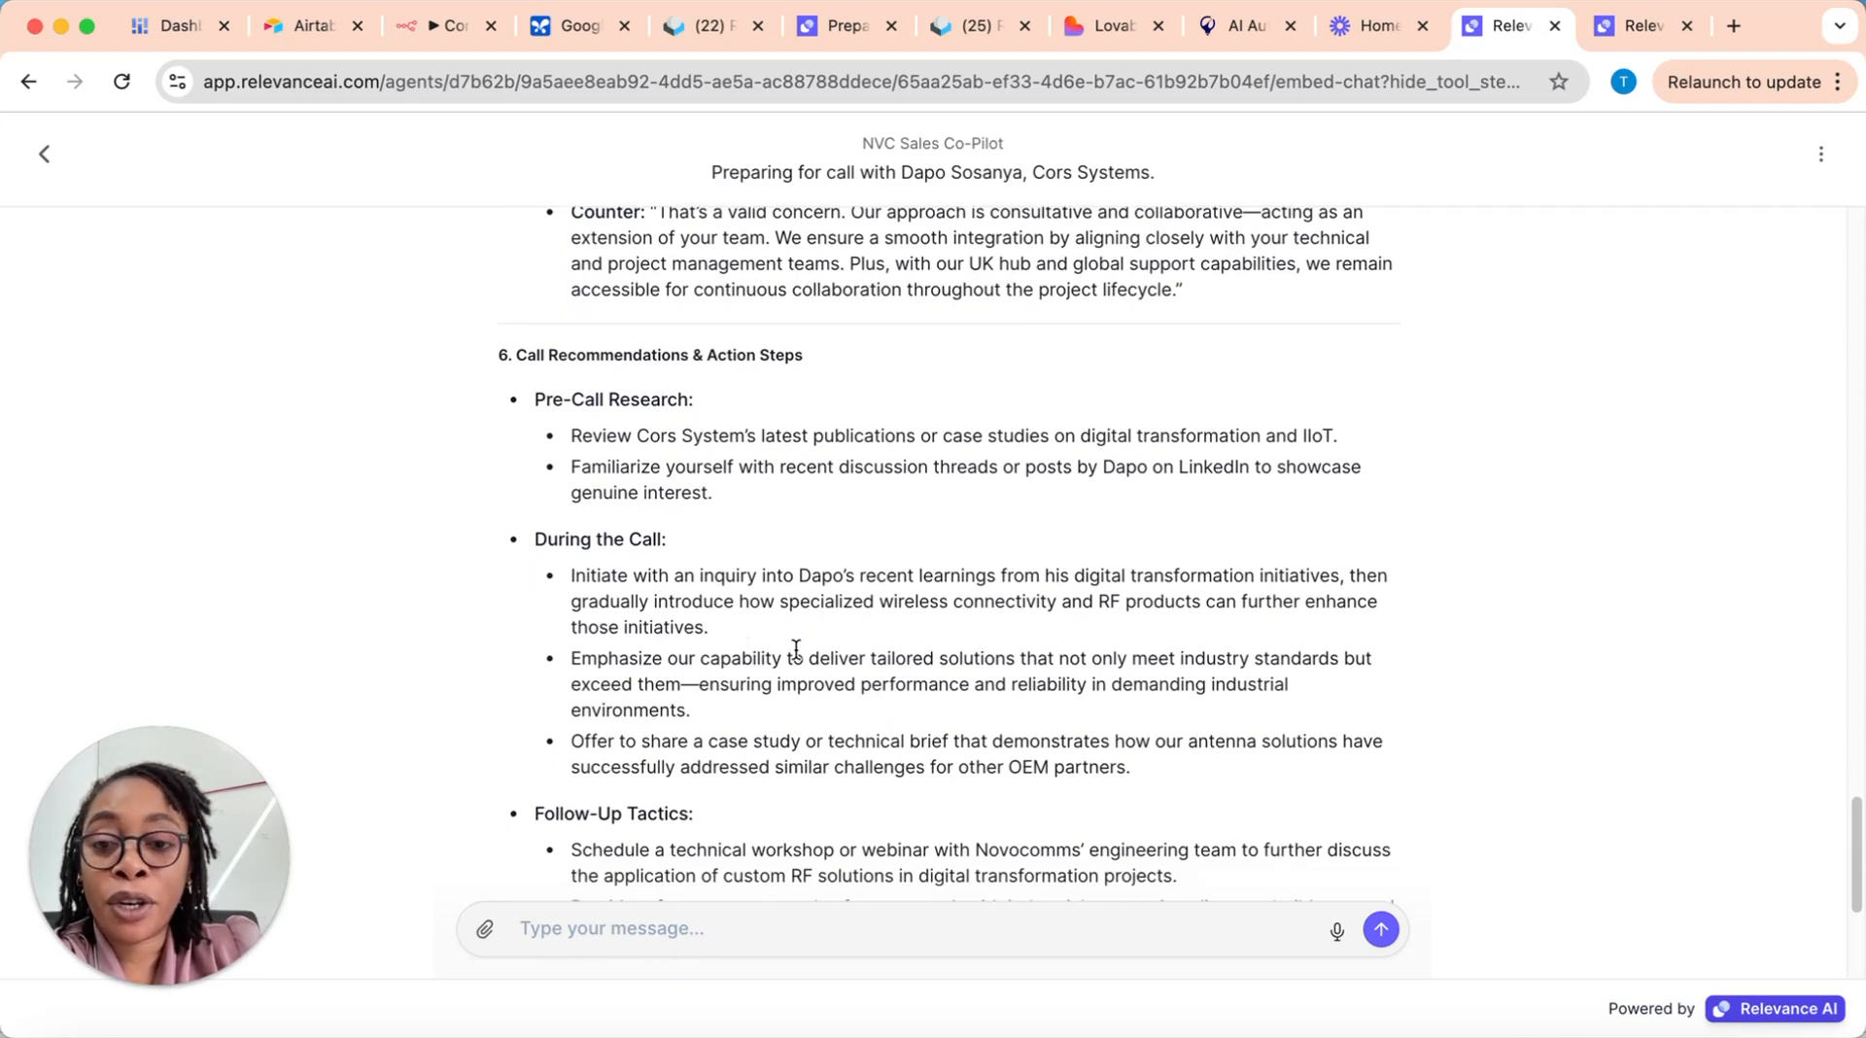
scroll(772, 639, down, 3)
scroll(836, 671, down, 3)
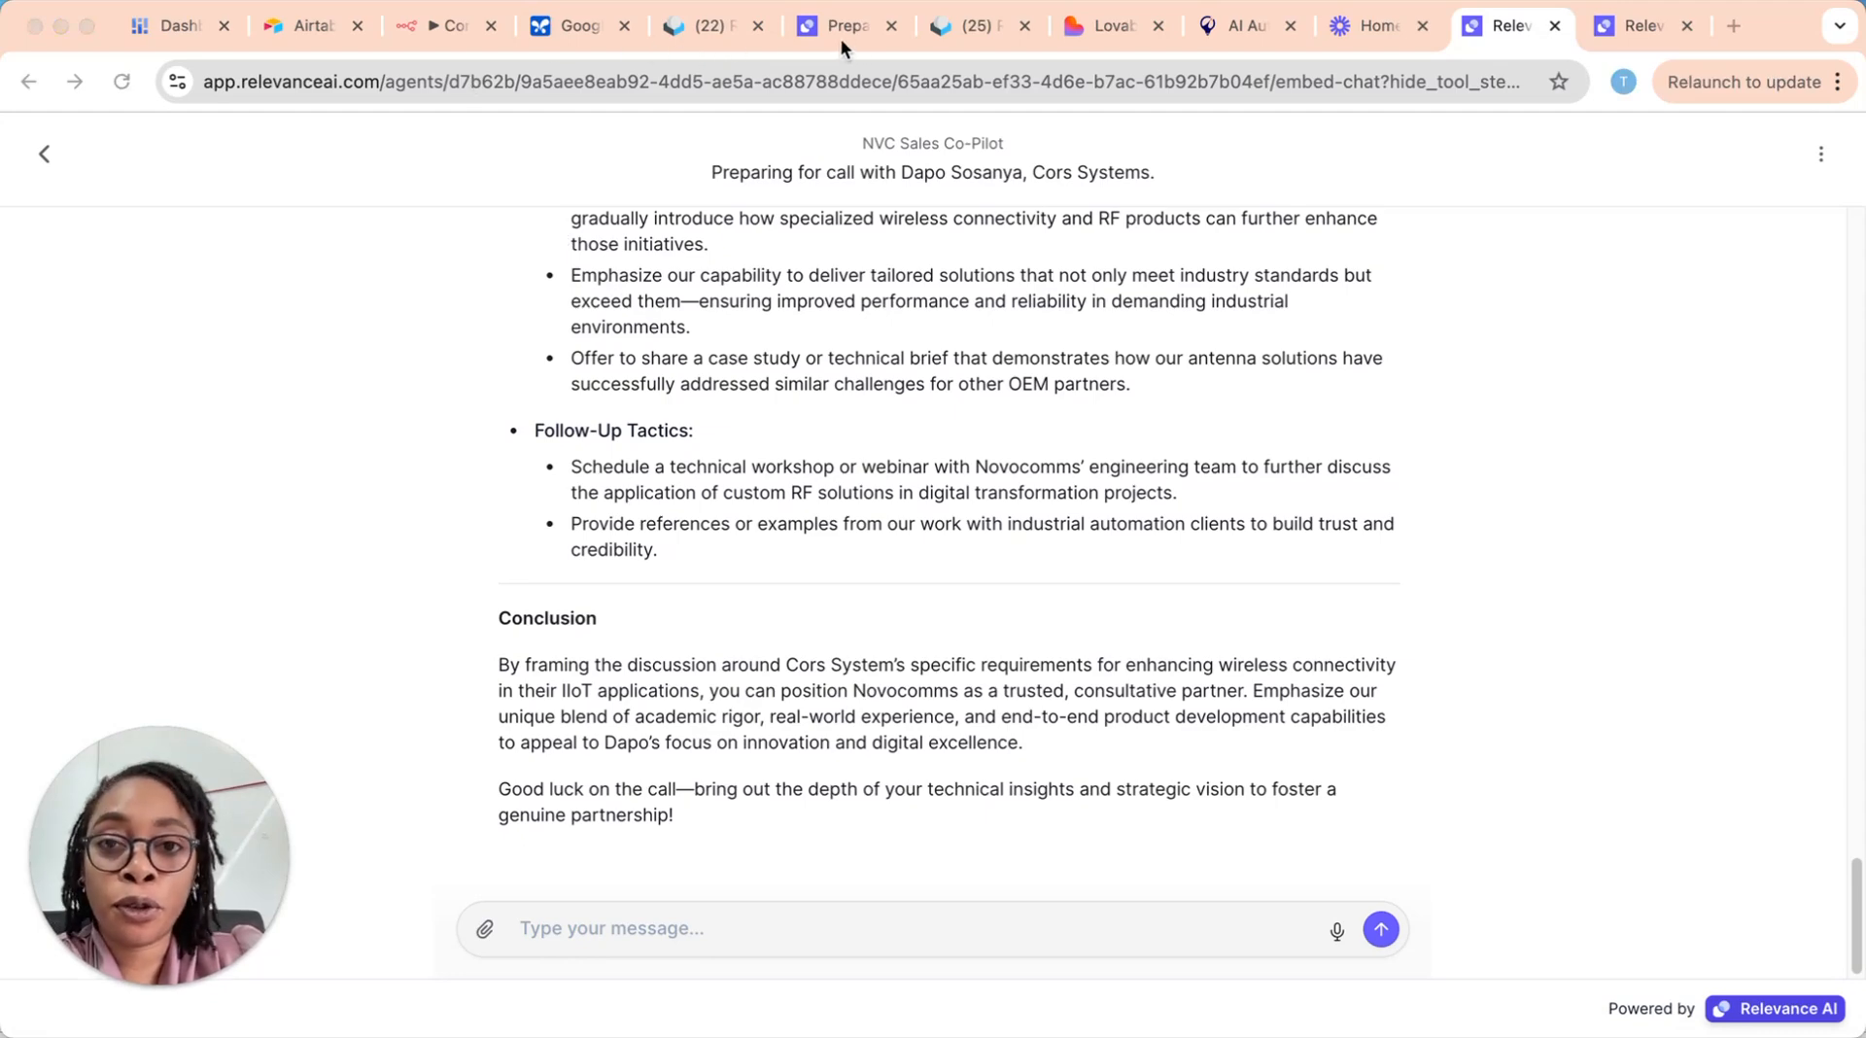
Step: Switch to the agent's task workspace and skim the RFIDentikit pre-call report through to its final recommendations
click(838, 33)
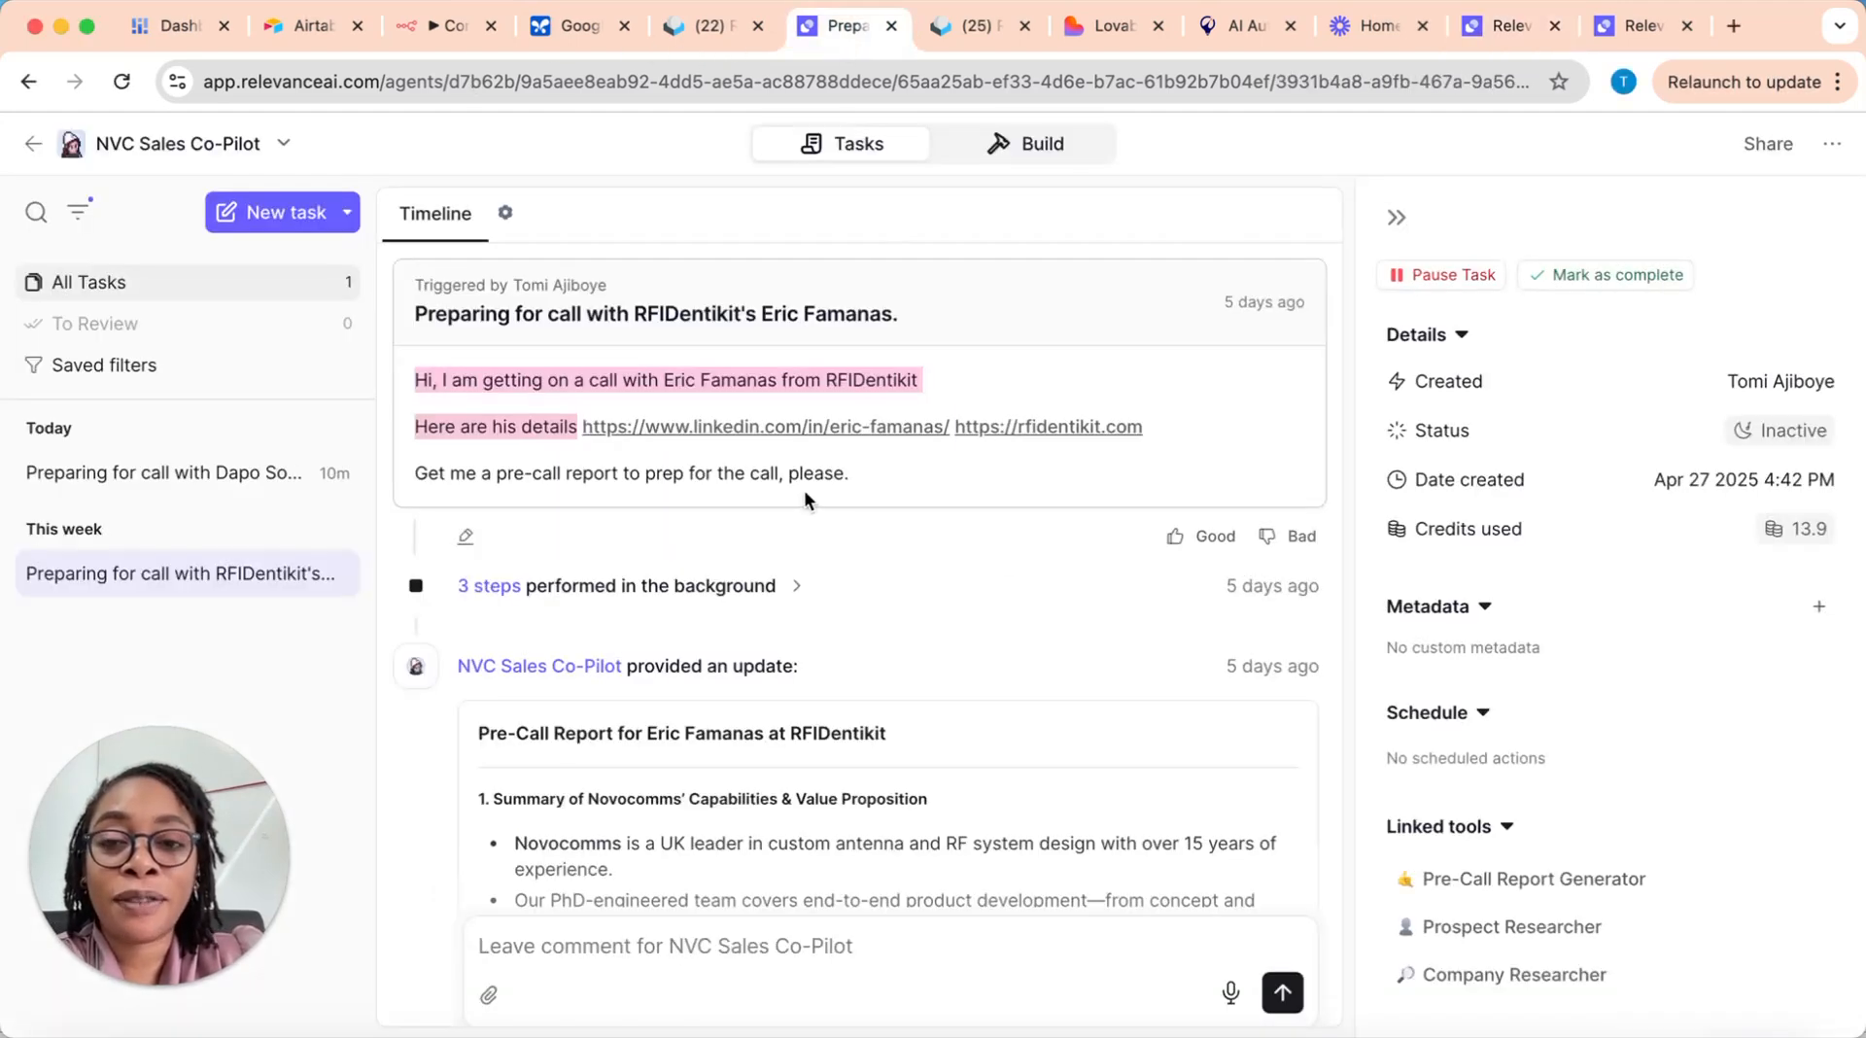
scroll(632, 694, down, 10)
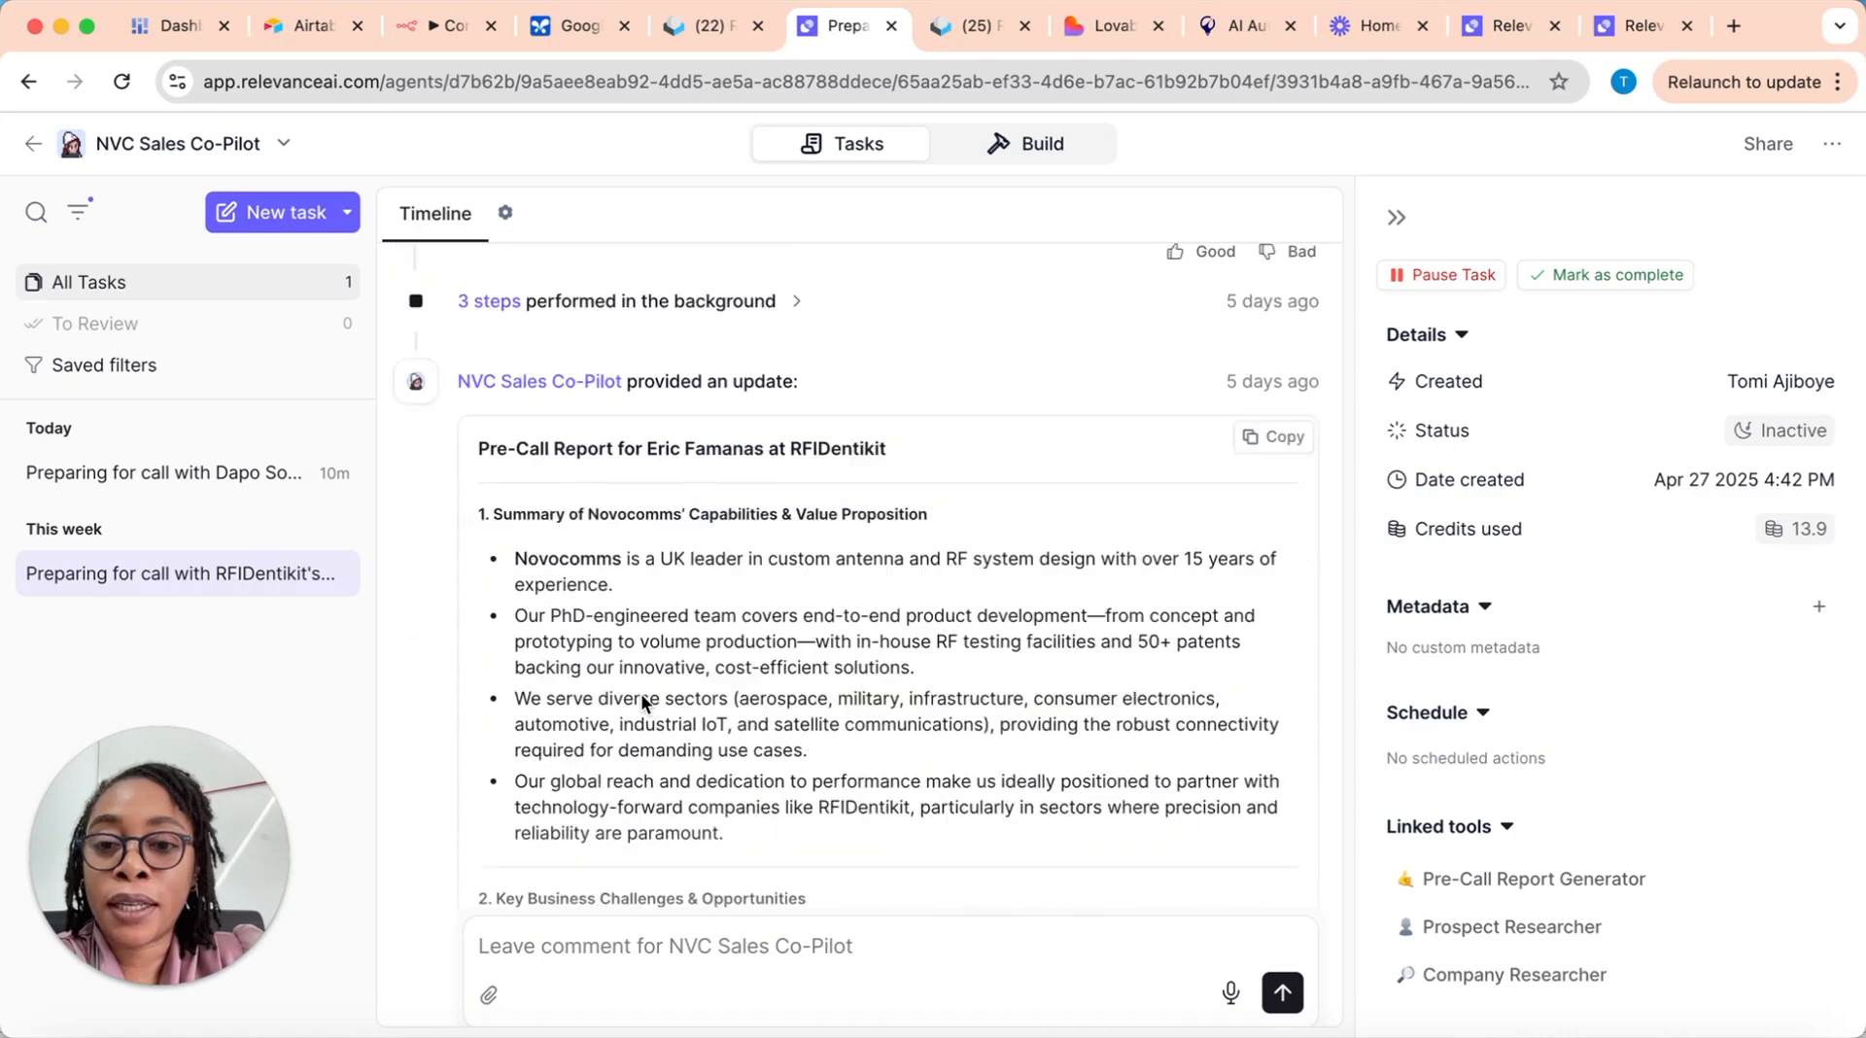
scroll(643, 694, down, 15)
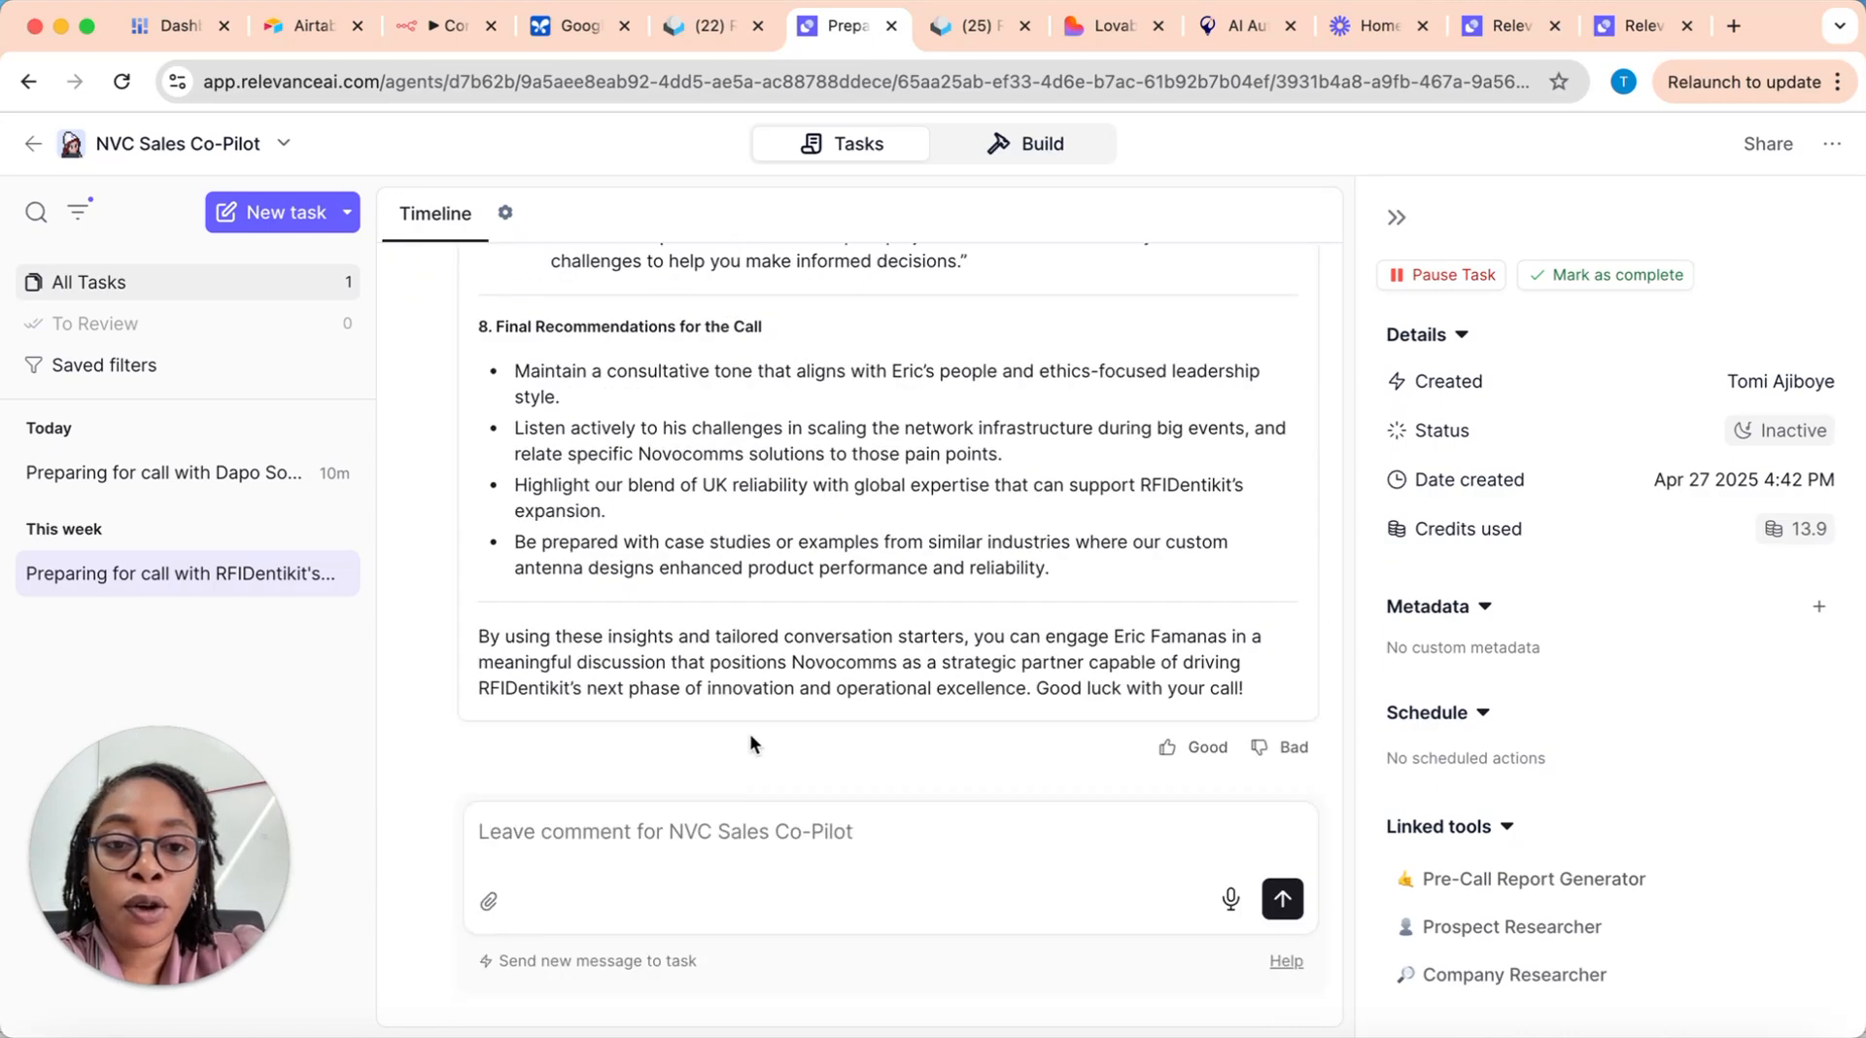
Step: Reload the task list, open the Cors Systems call-preparation task and review its report back up to the original request
click(121, 81)
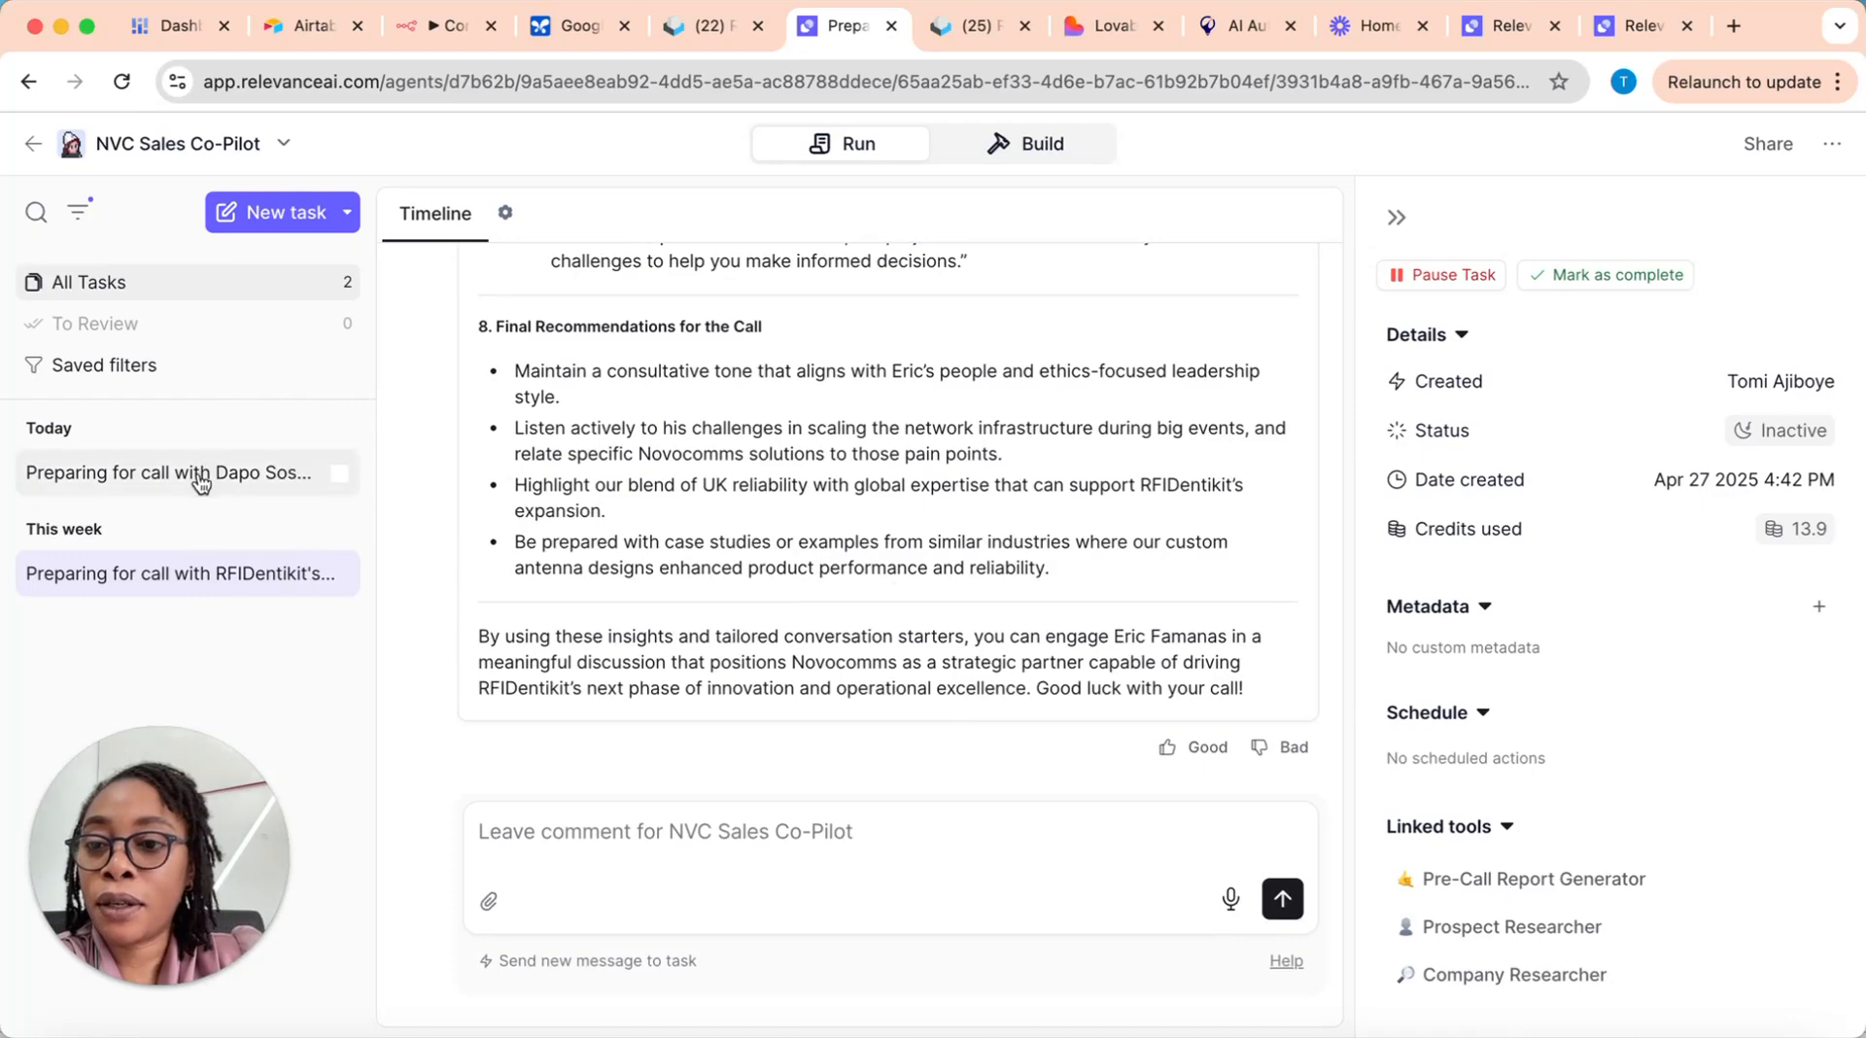
click(250, 472)
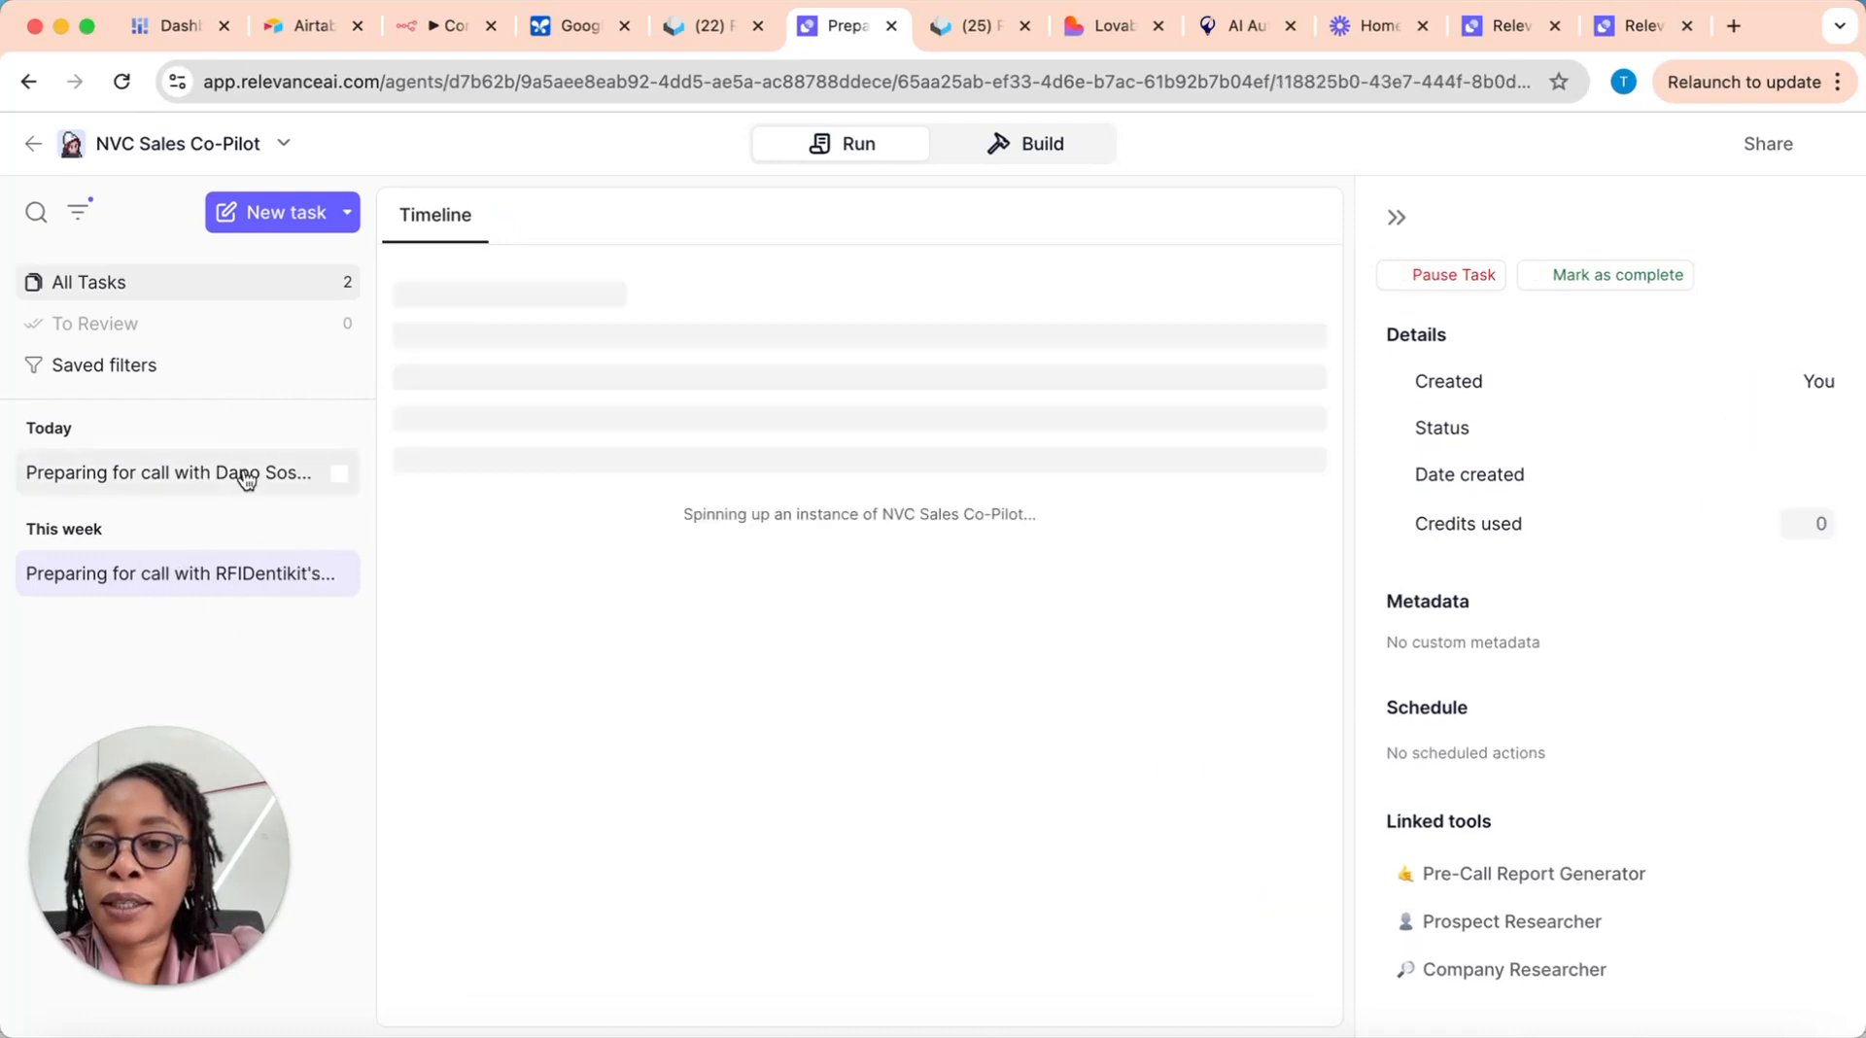
scroll(789, 627, up, 10)
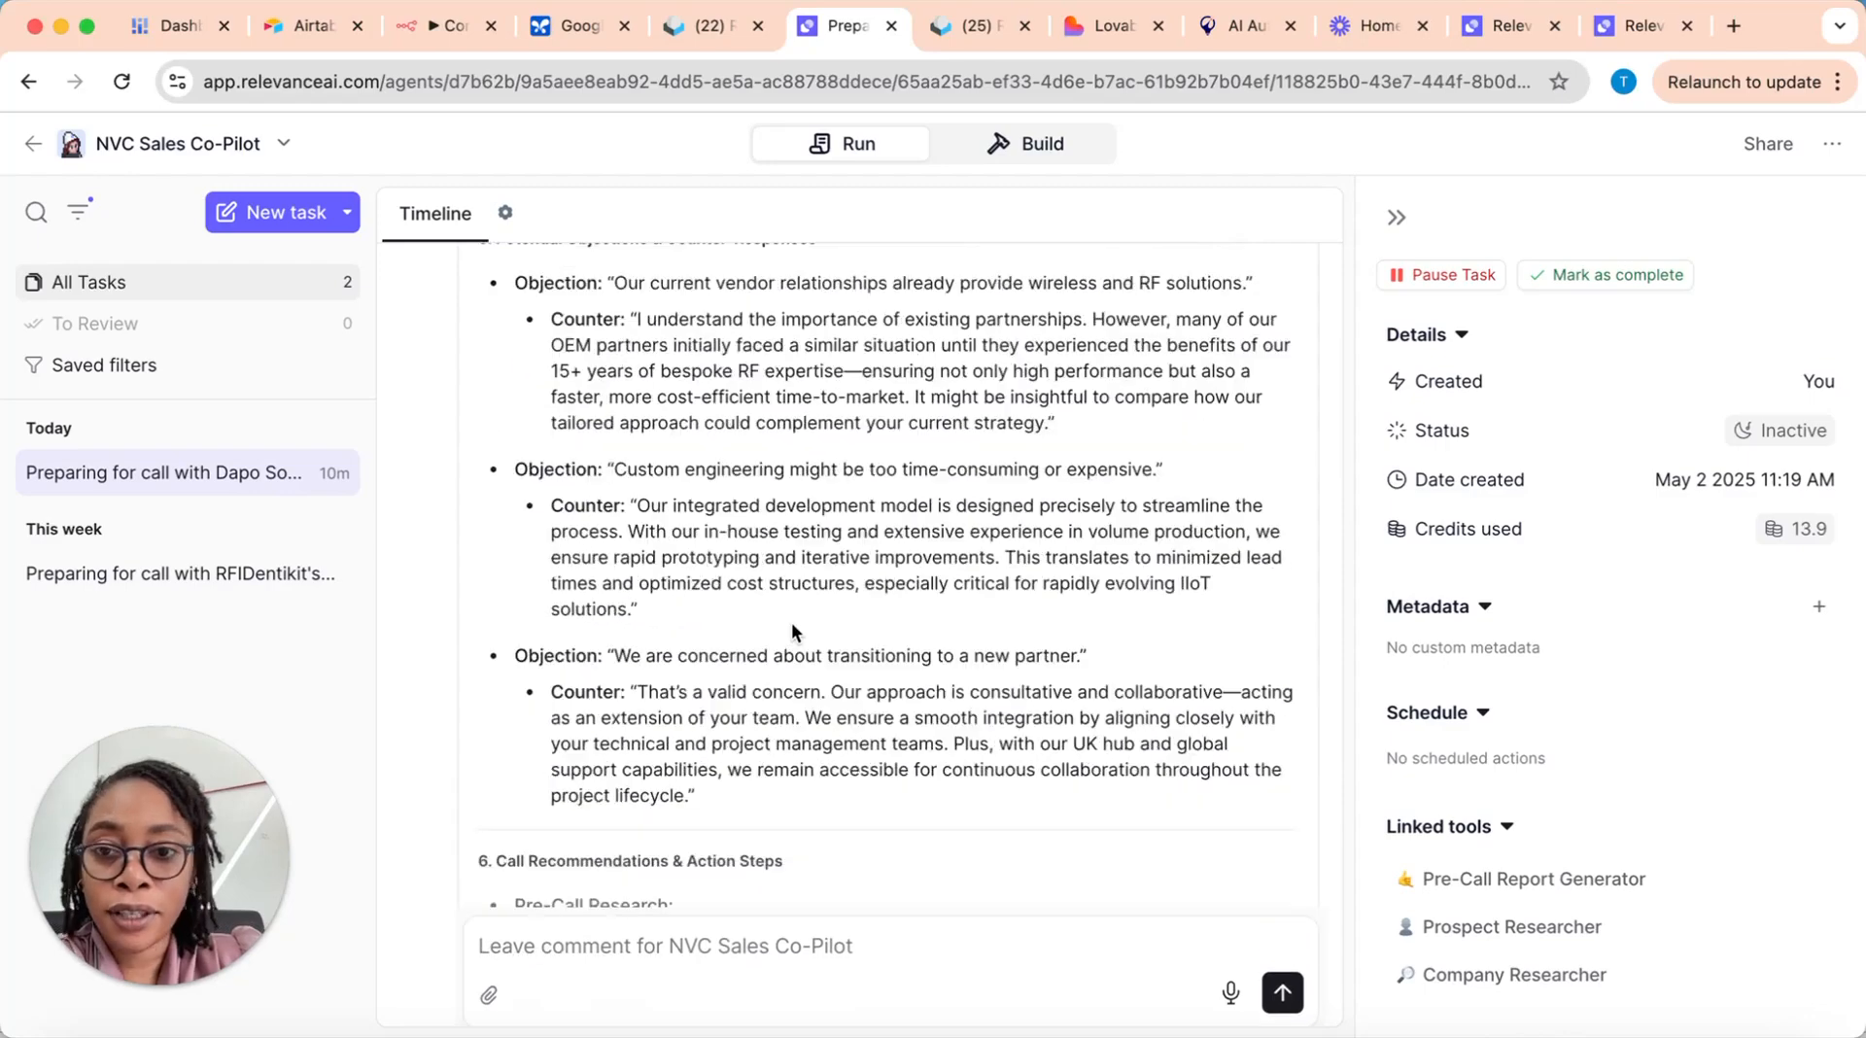
click(188, 576)
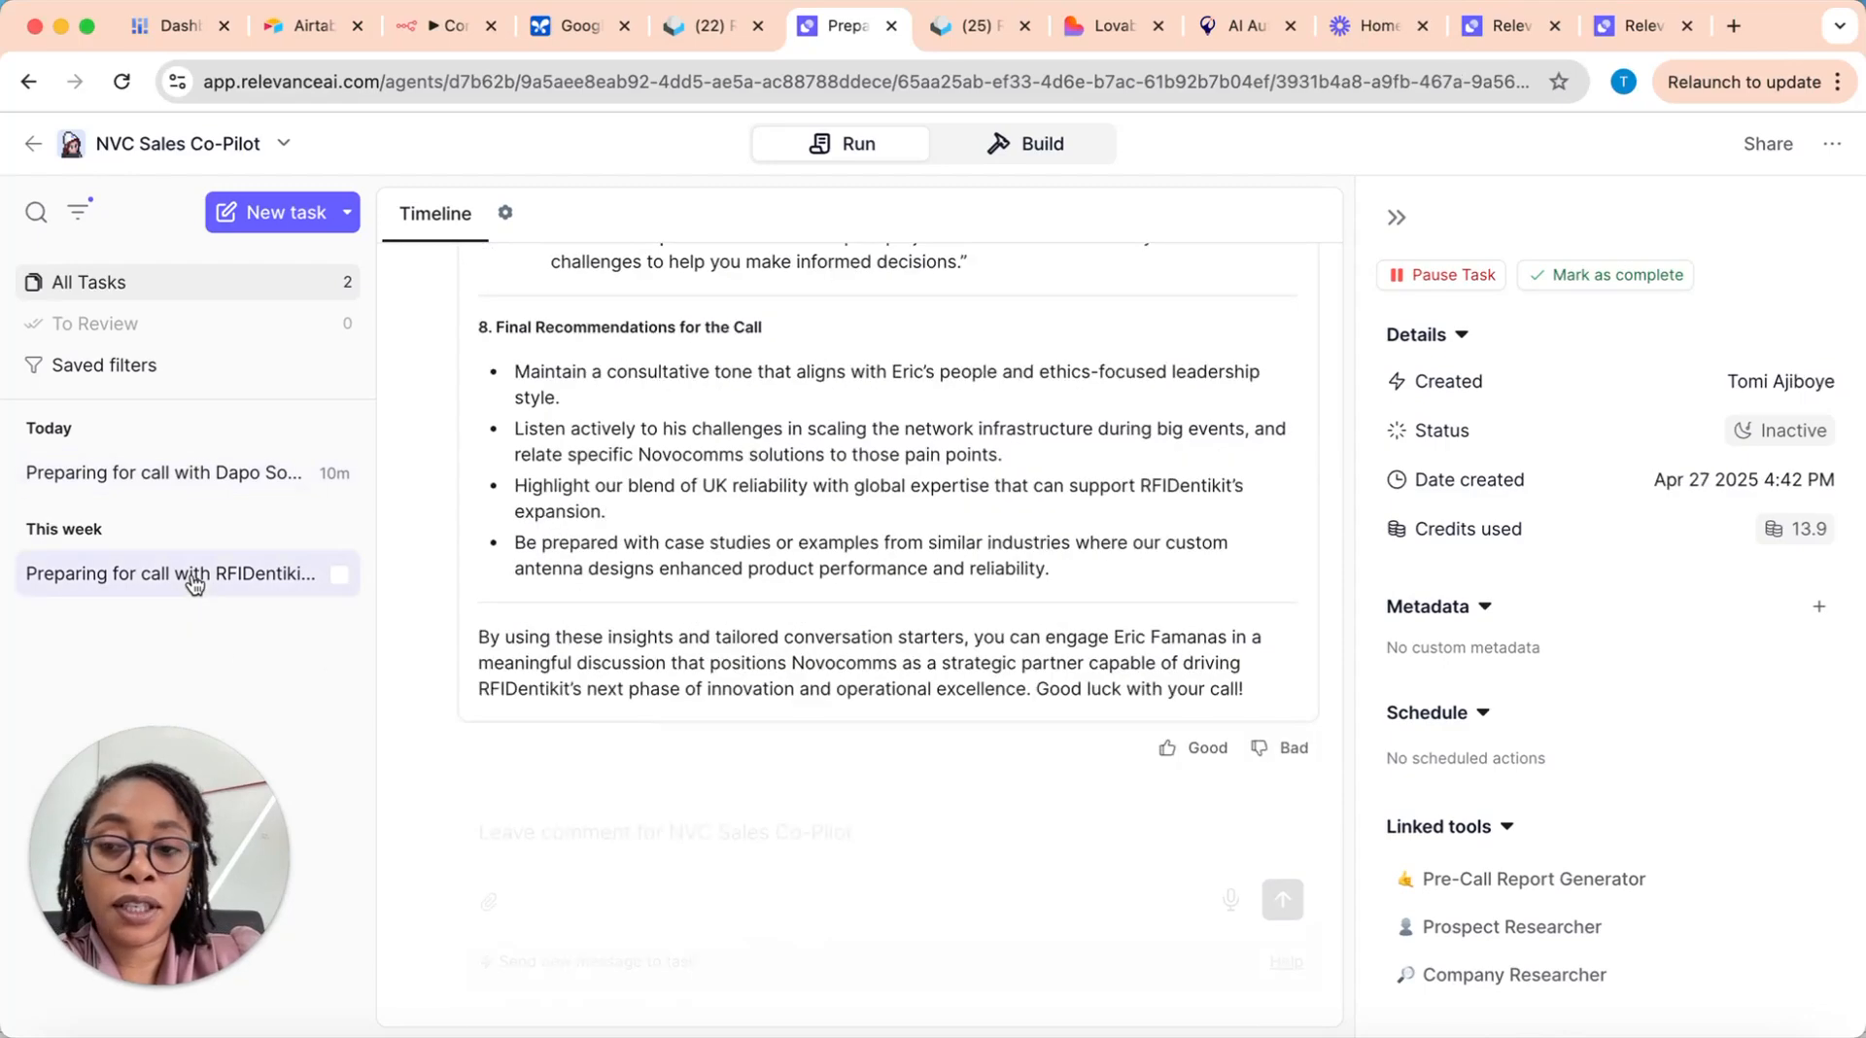
click(188, 472)
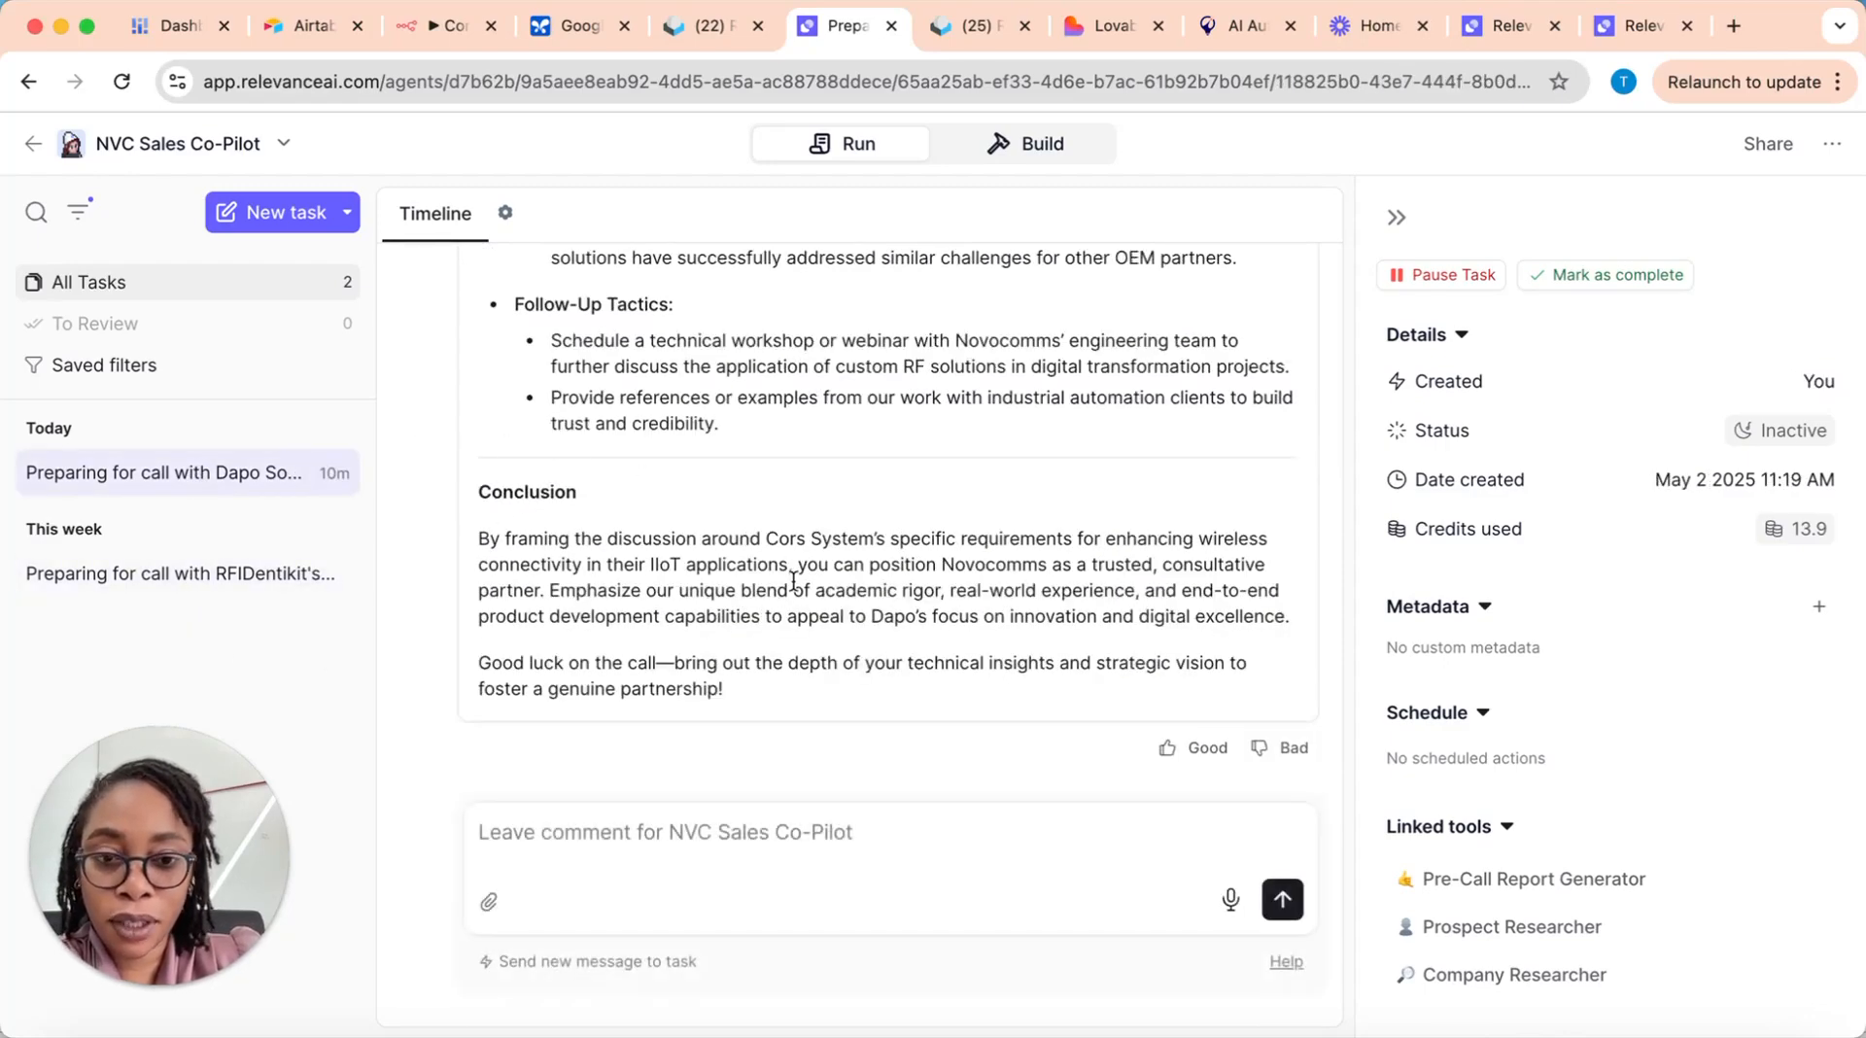
scroll(791, 579, up, 5)
scroll(792, 579, up, 5)
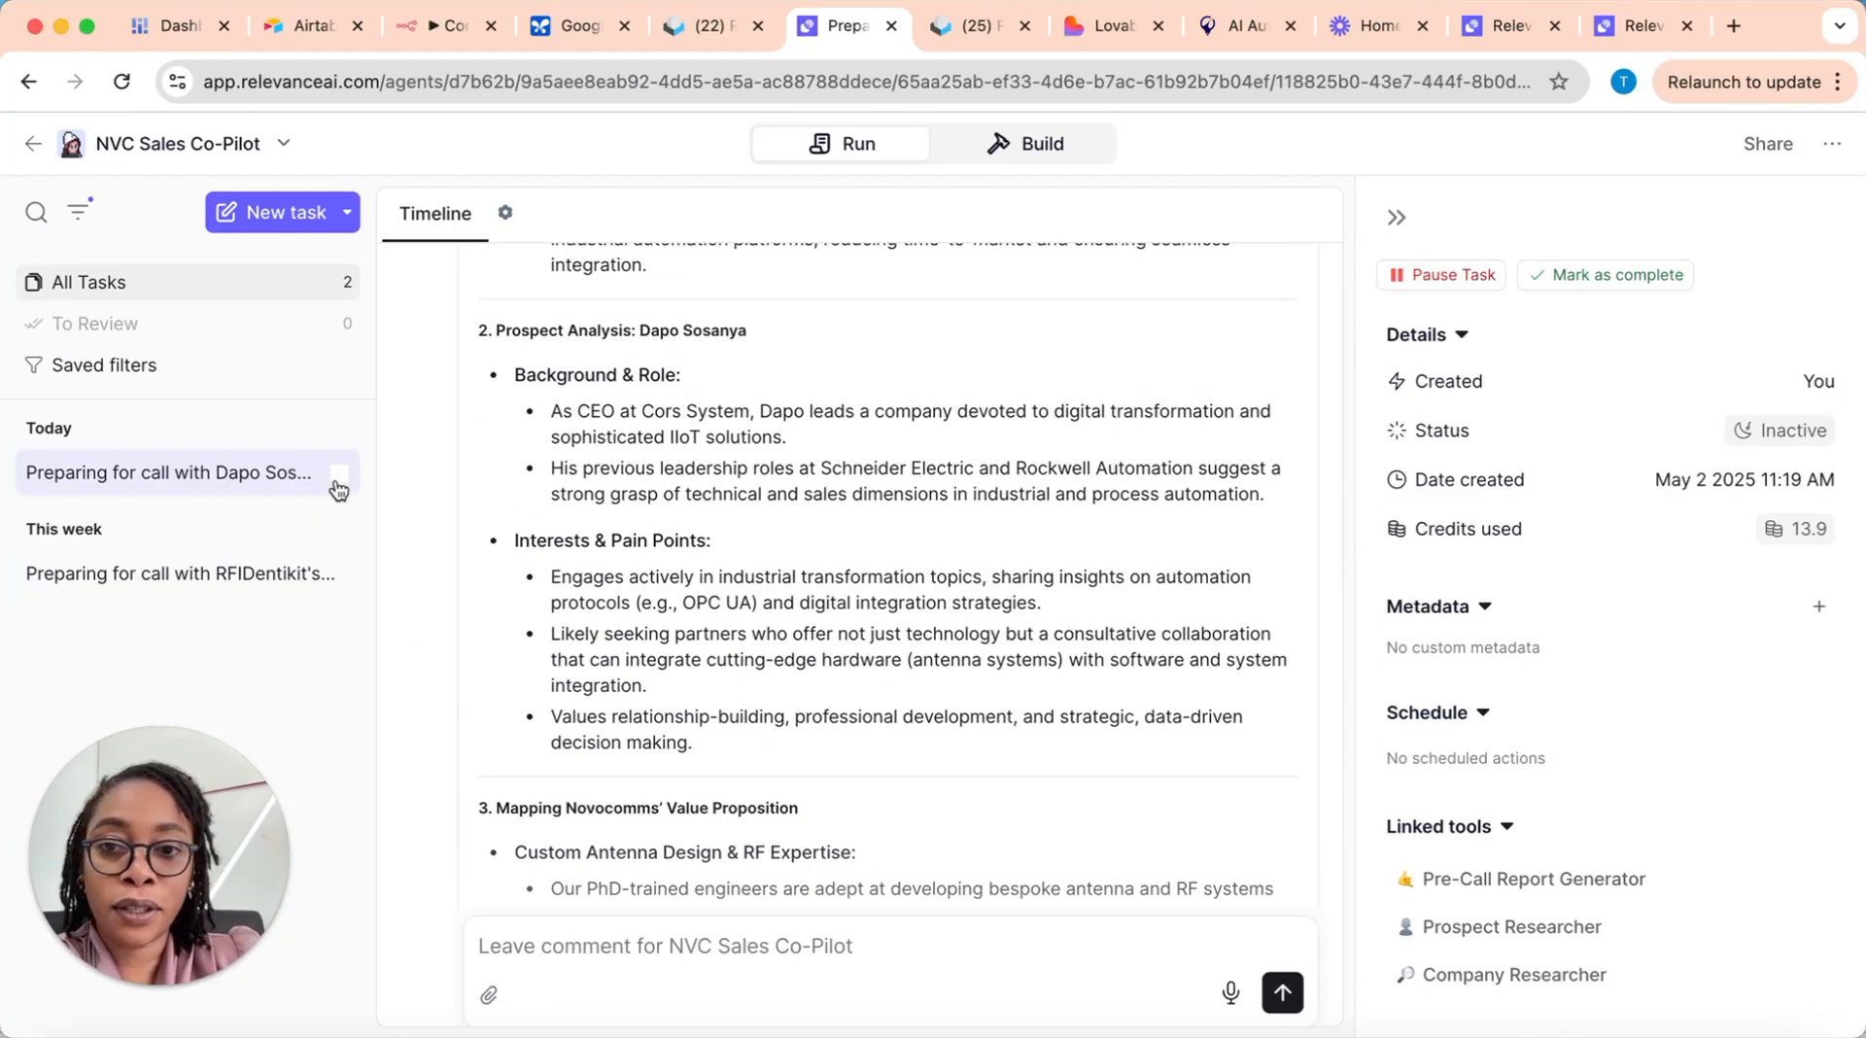
scroll(734, 561, up, 5)
scroll(734, 562, up, 5)
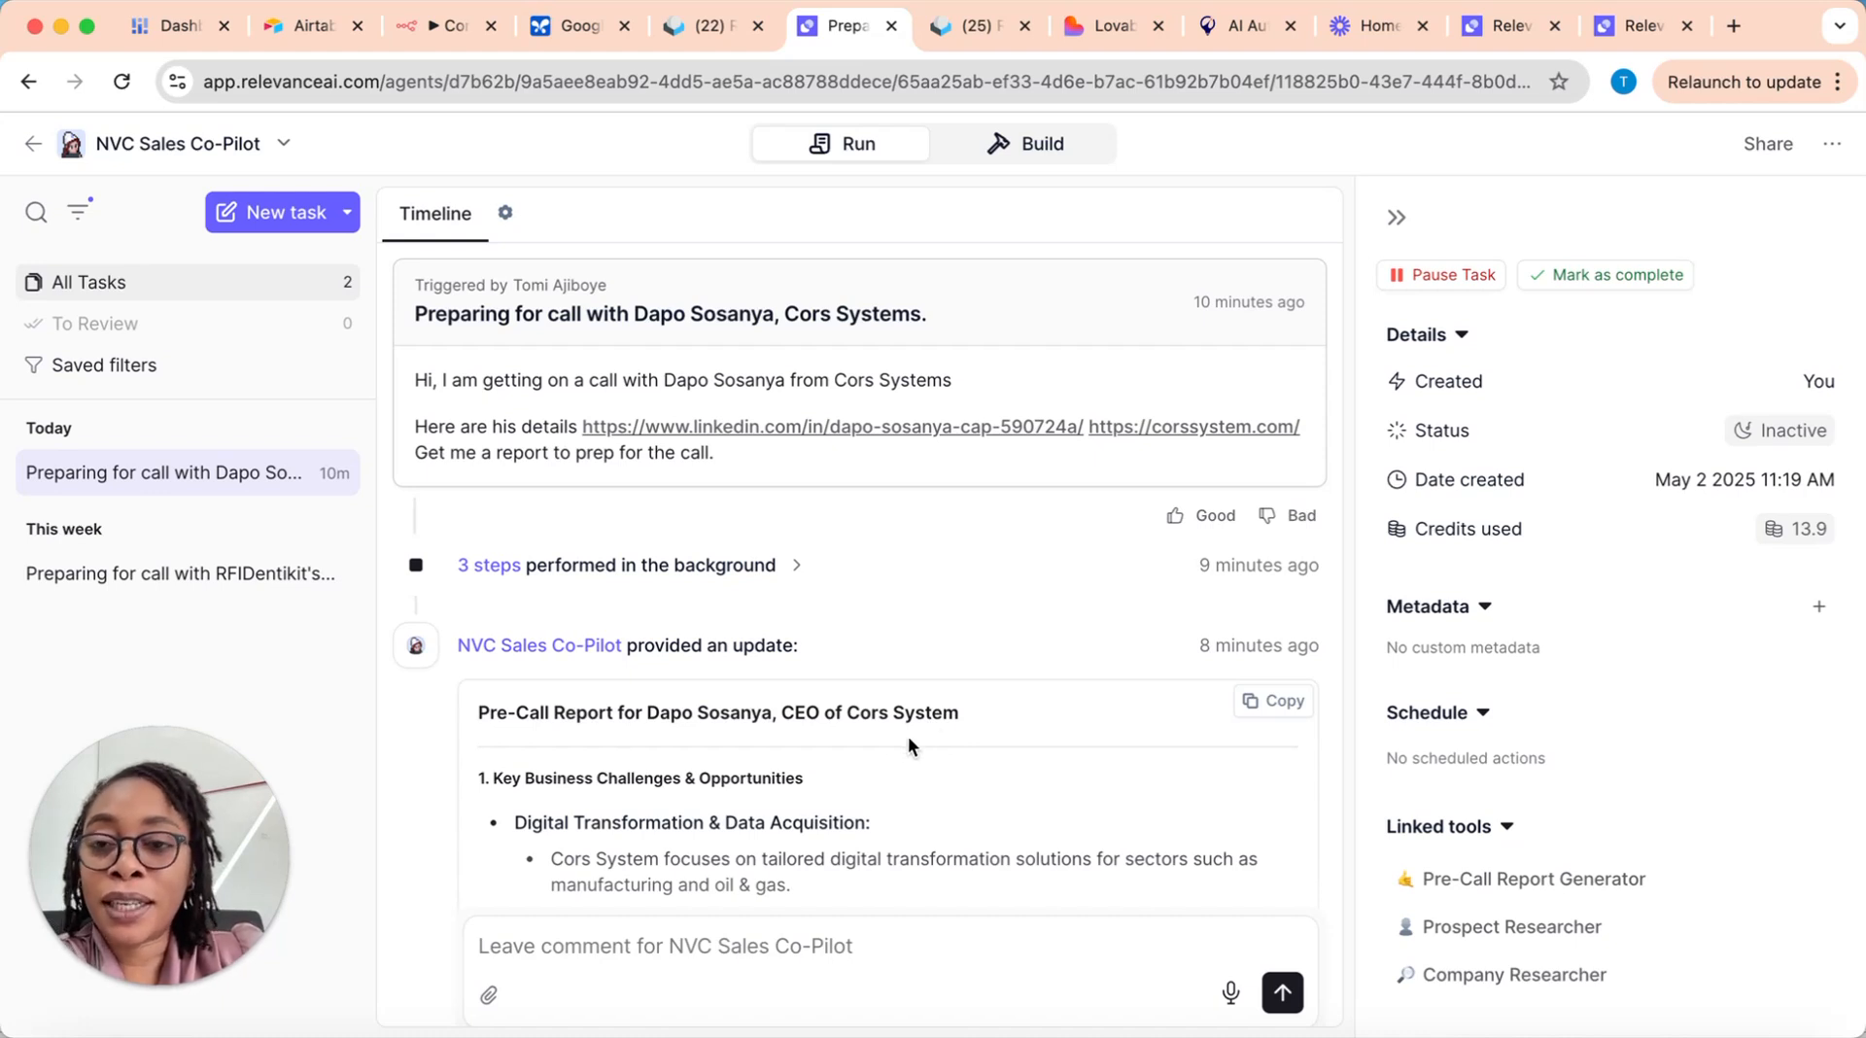
Step: Expand the background steps of the Cors Systems task to examine which tools the agent used
scroll(872, 747, down, 1)
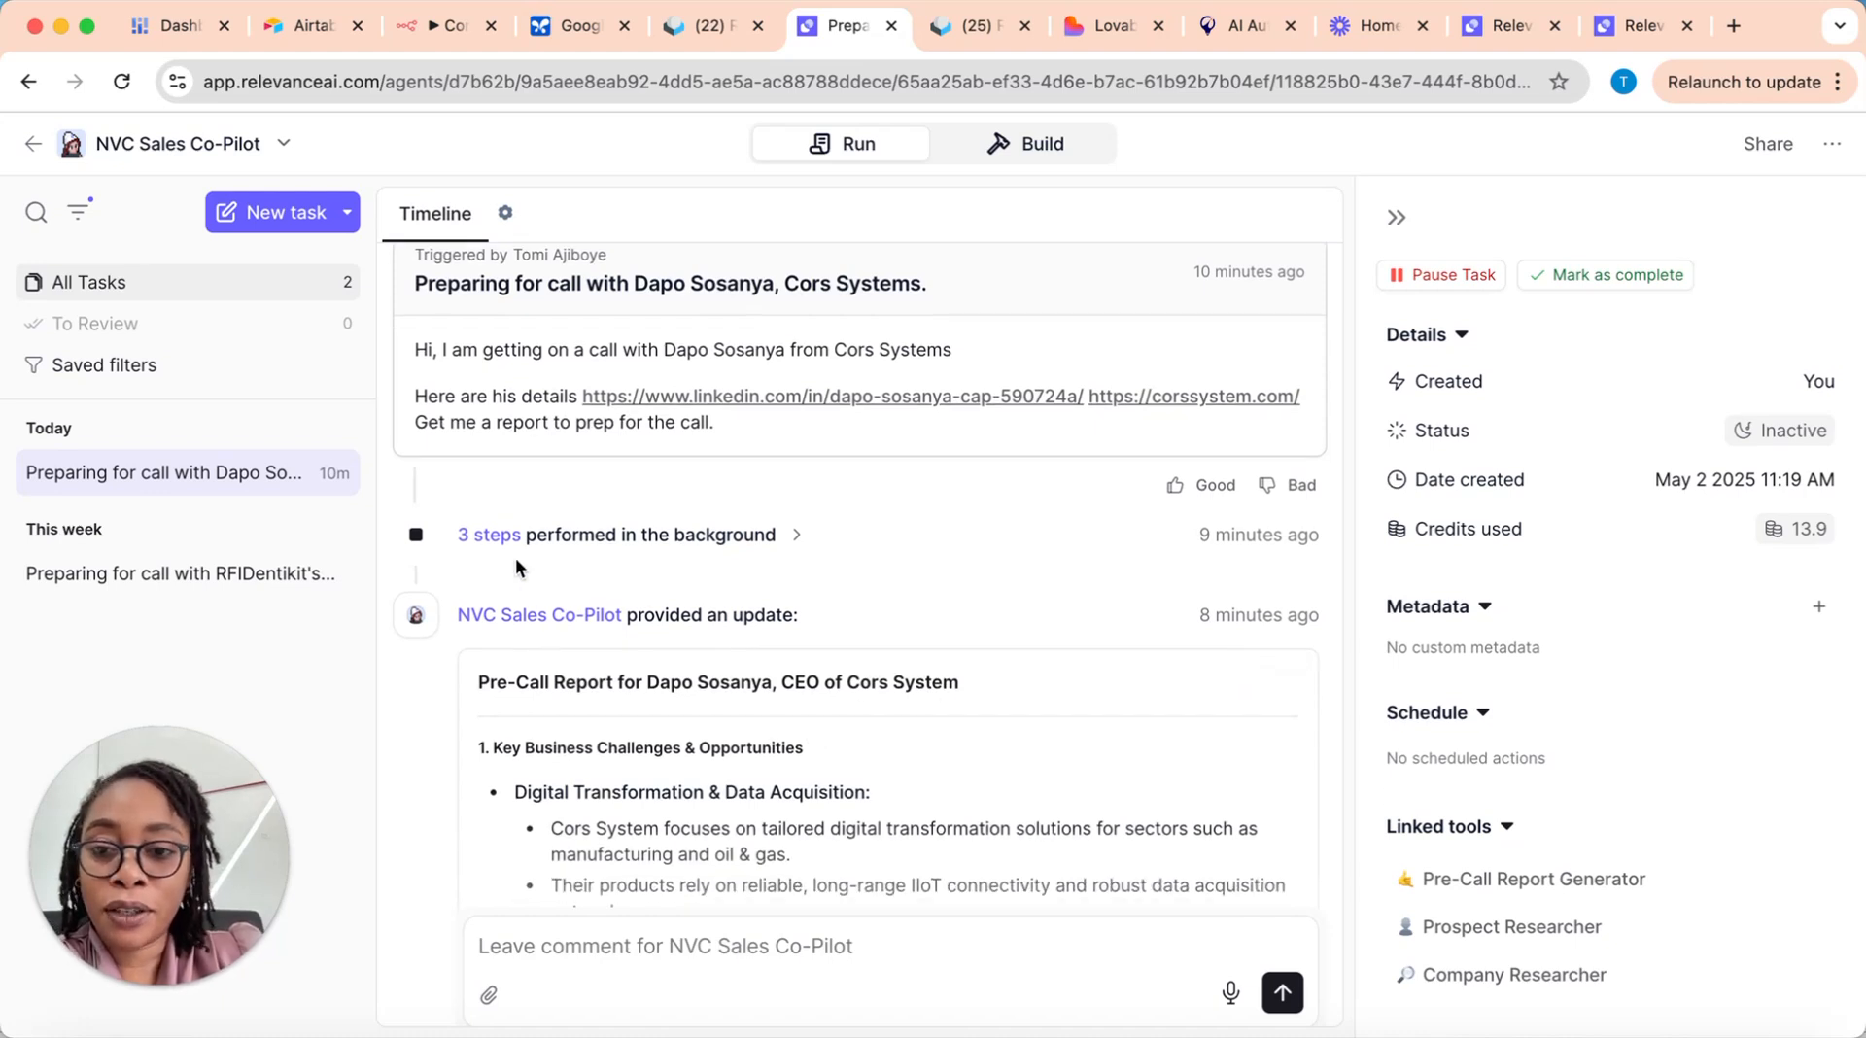
click(797, 536)
scroll(875, 632, up, 1)
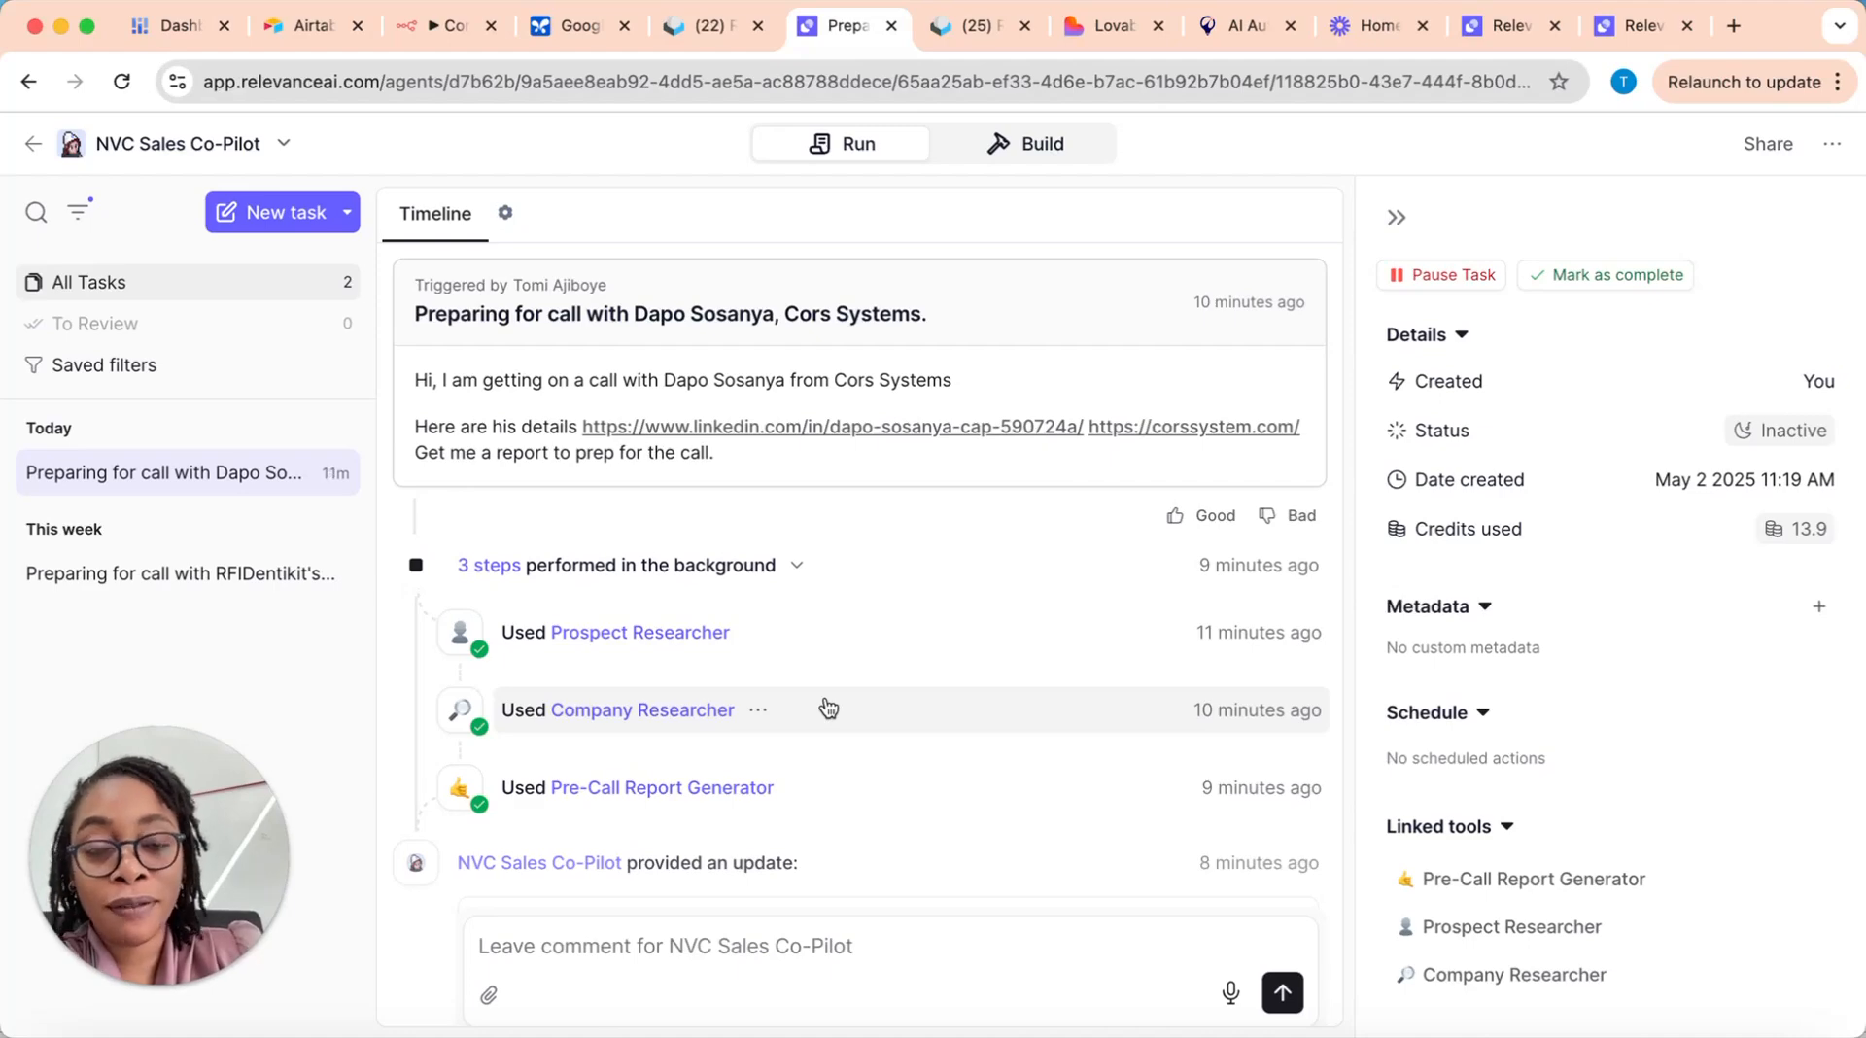
Step: Bring up the Relevance AI homepage and highlight its web address, relevanceai.com
click(1491, 26)
click(1641, 26)
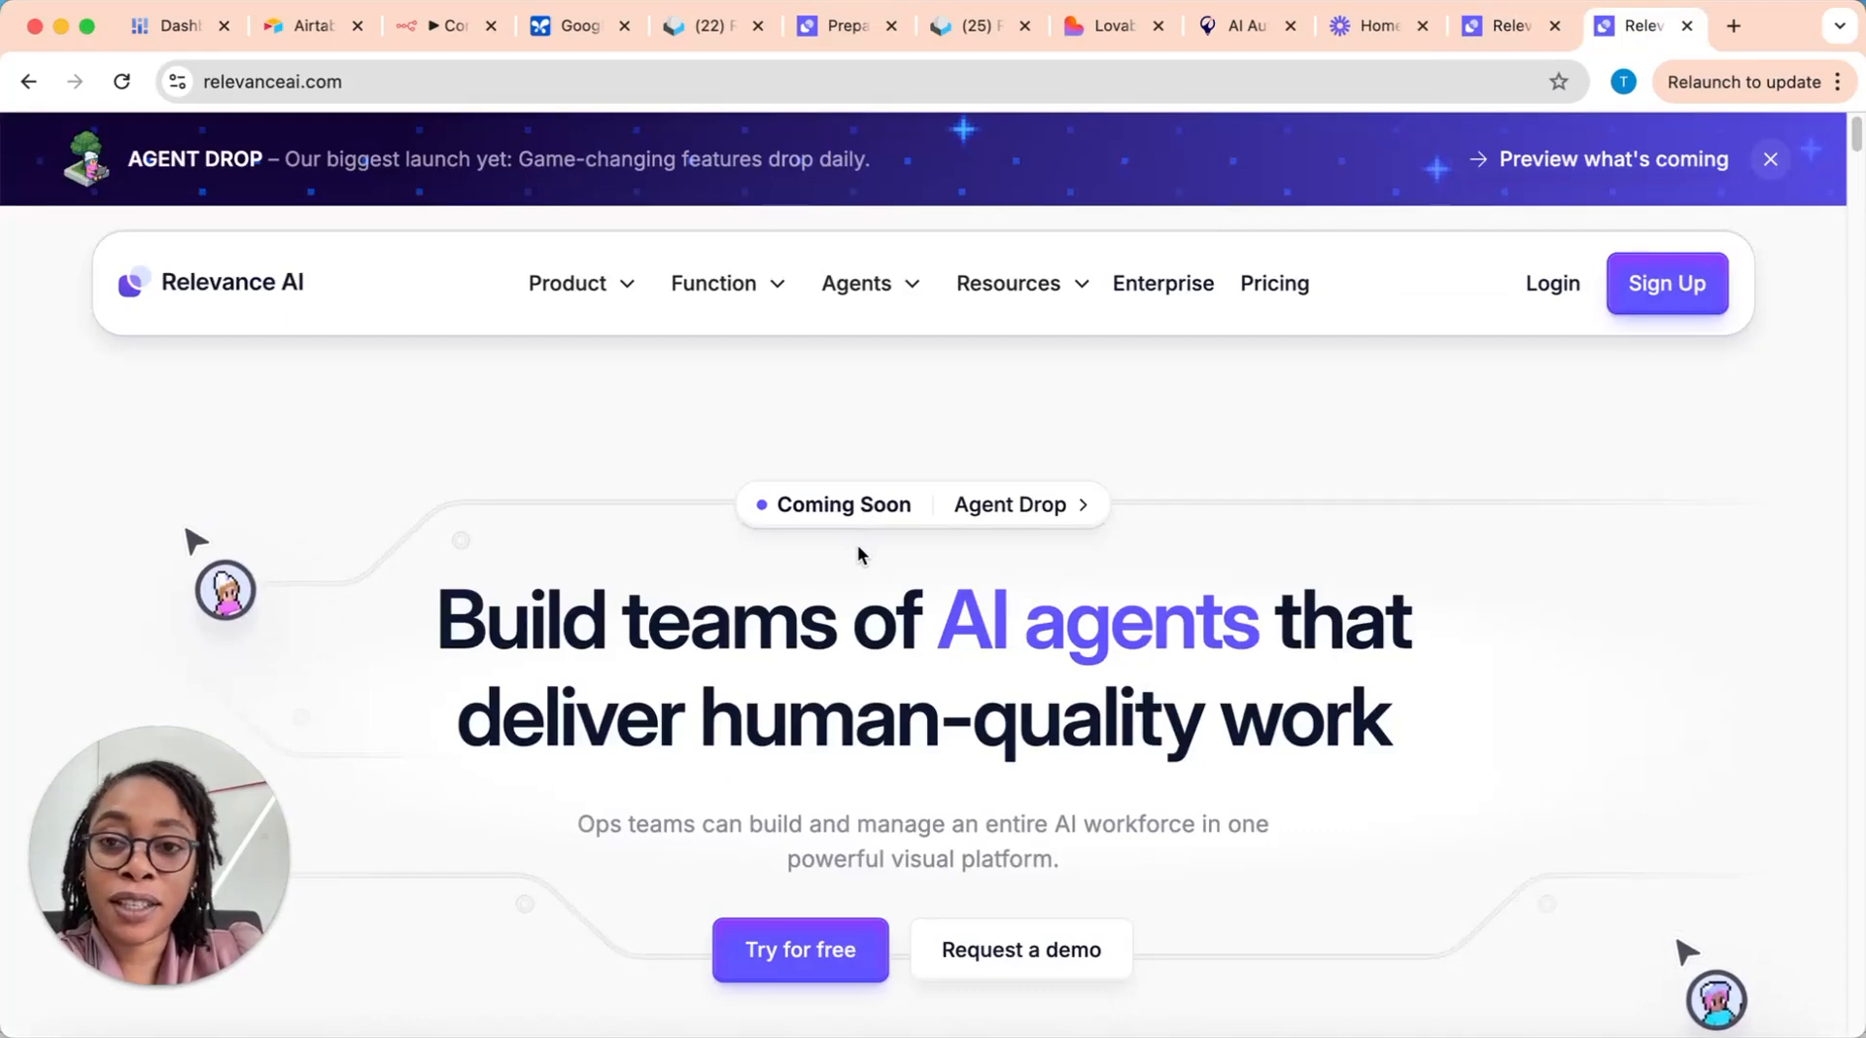
click(226, 82)
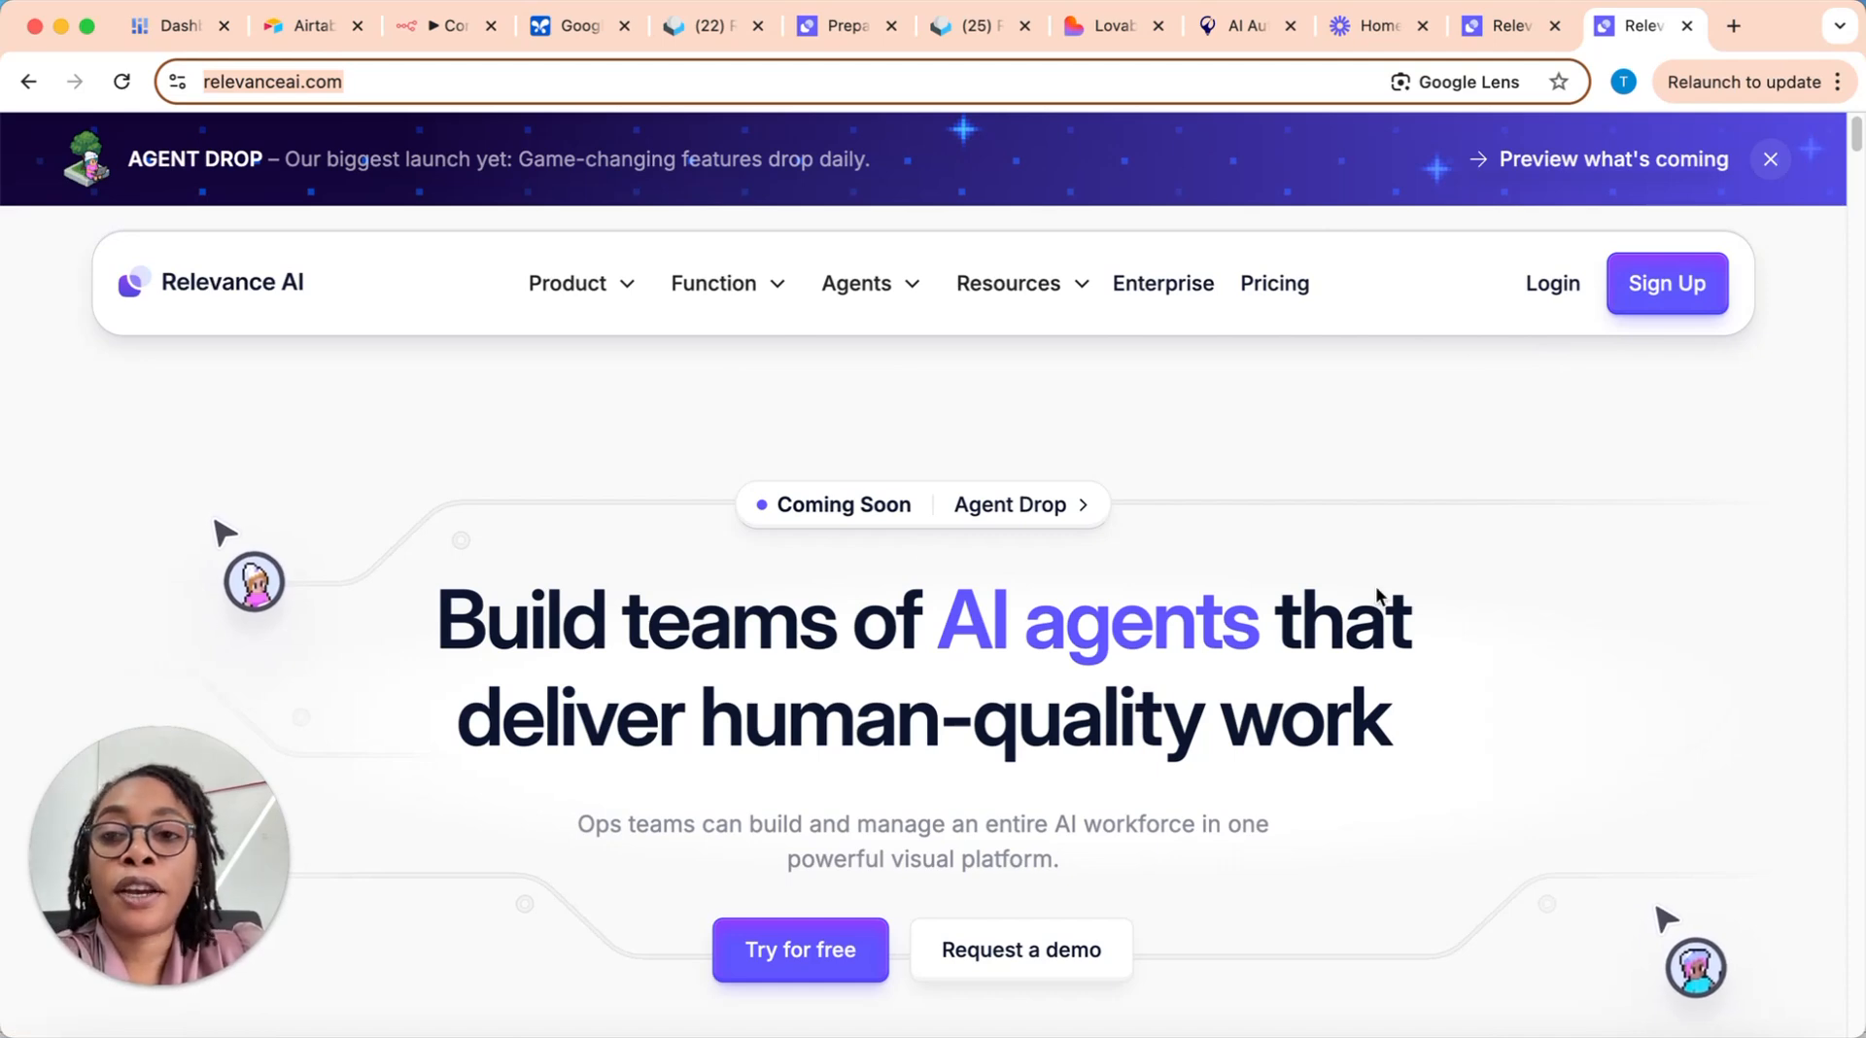
Step: Return to the agent workspace, leave the NVC Sales Co-Pilot agent and open the account's list of tools
click(832, 29)
click(35, 145)
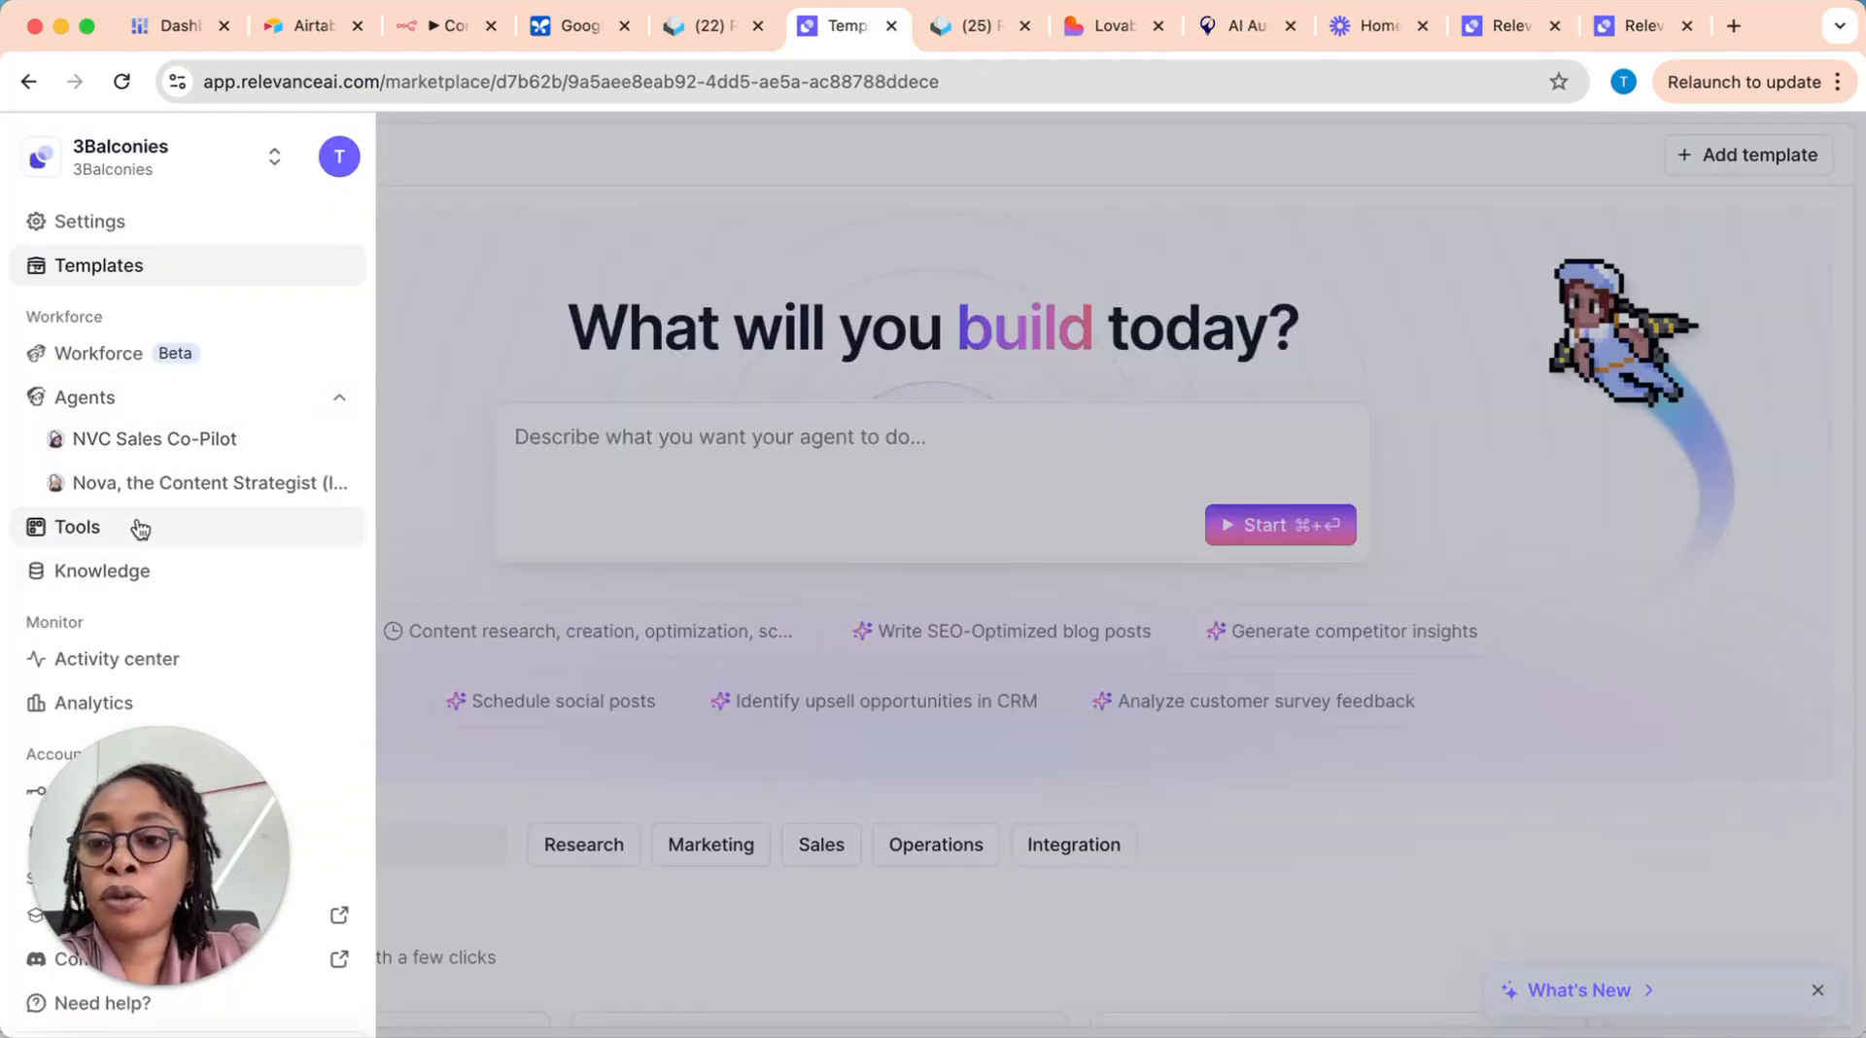
click(141, 537)
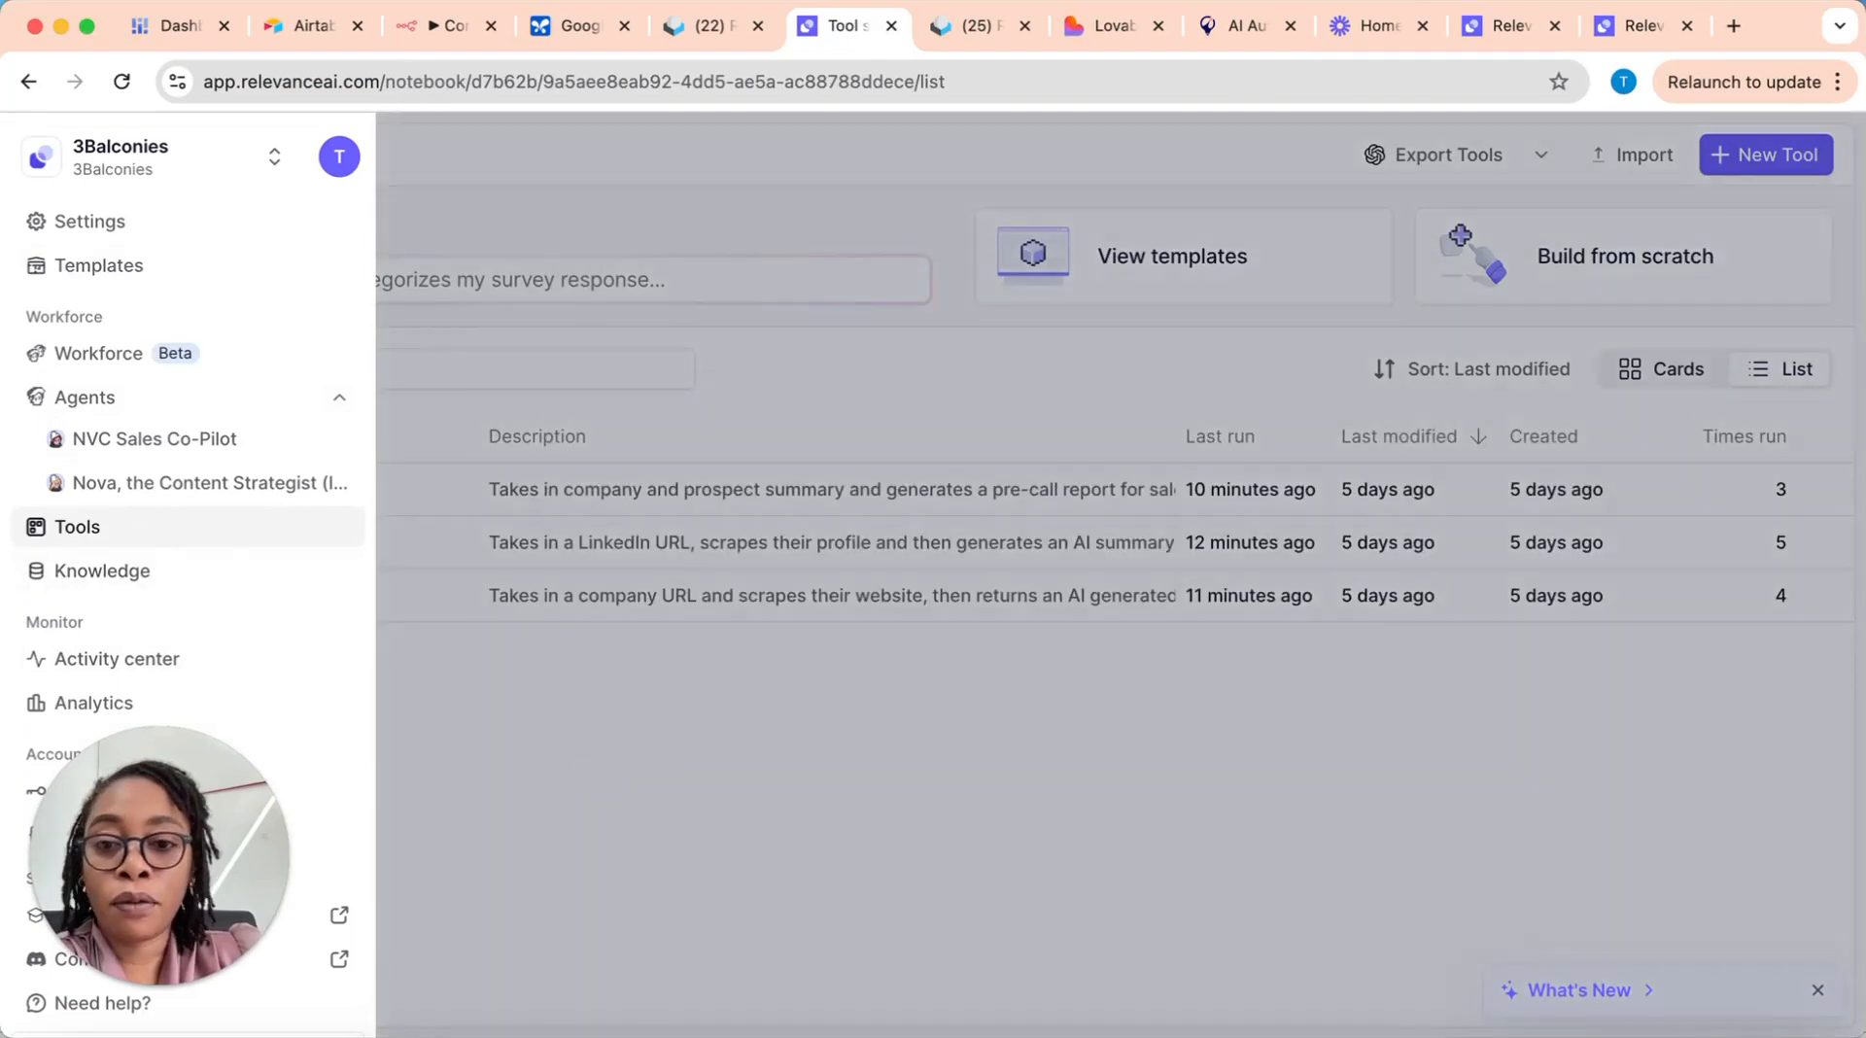
click(1032, 832)
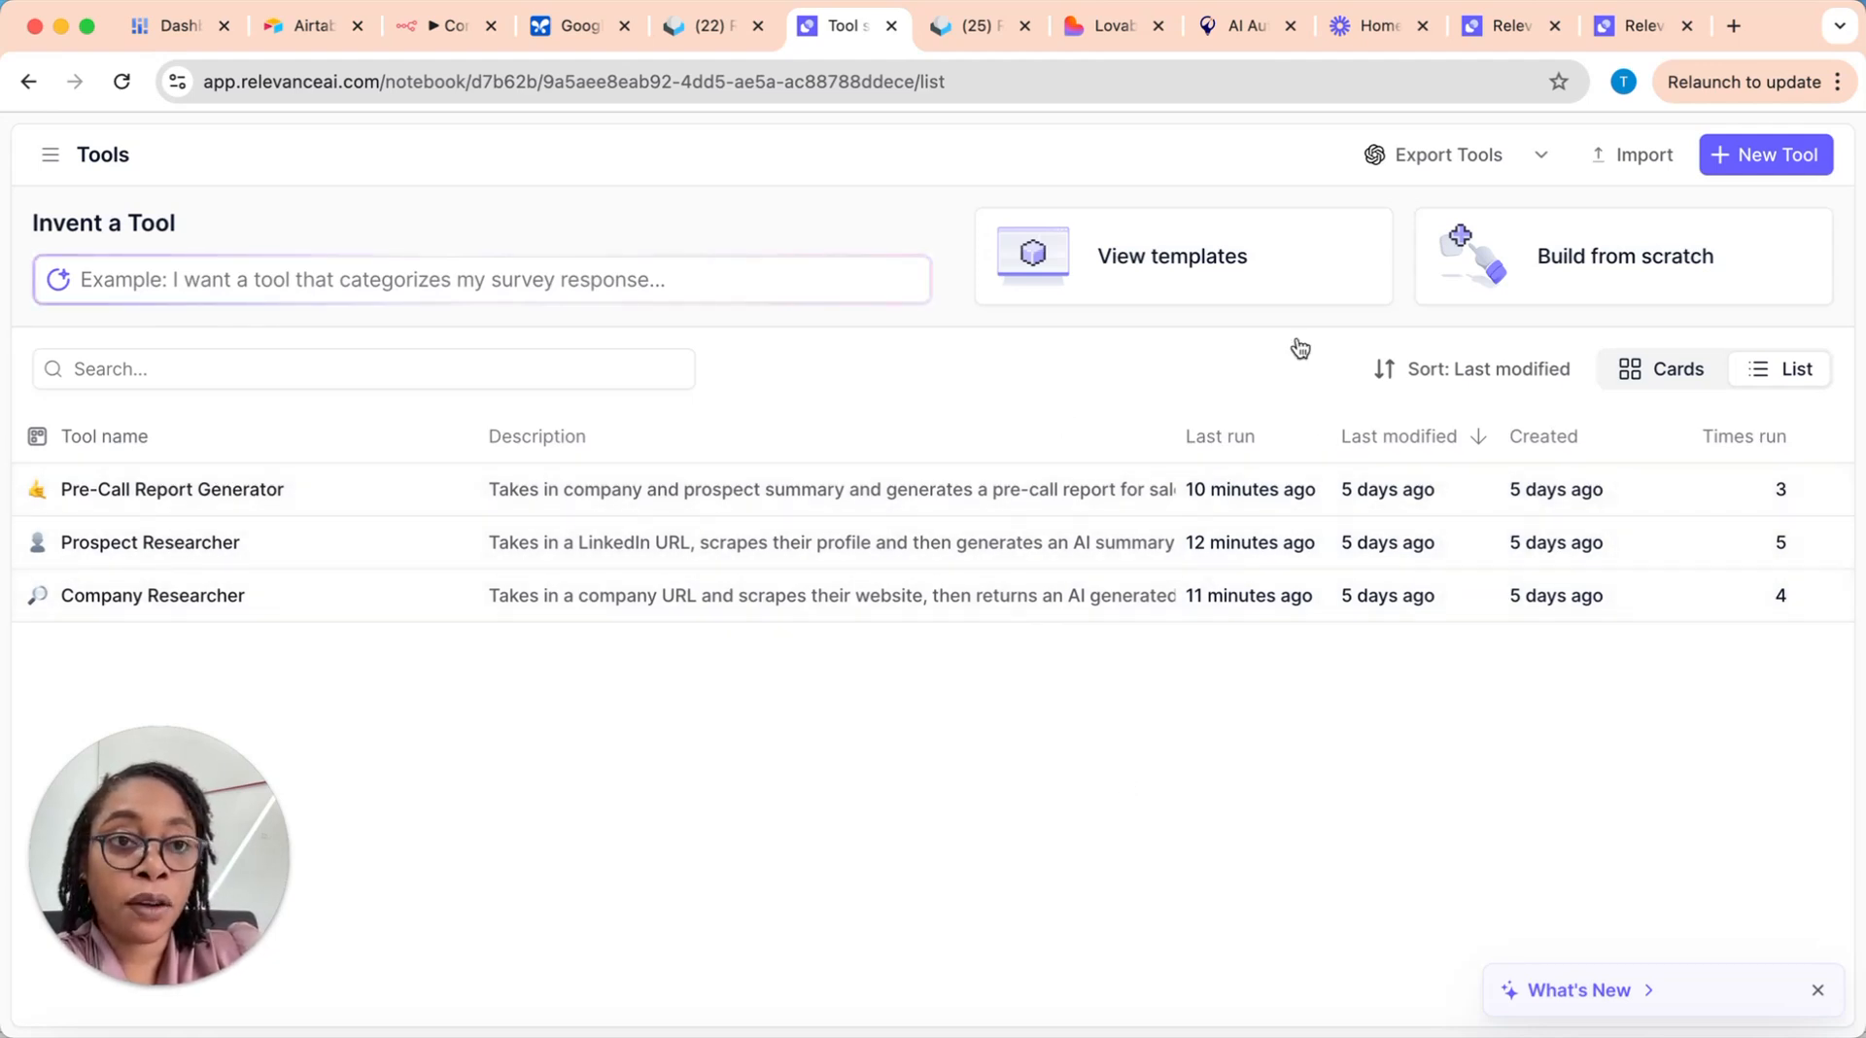
click(1779, 156)
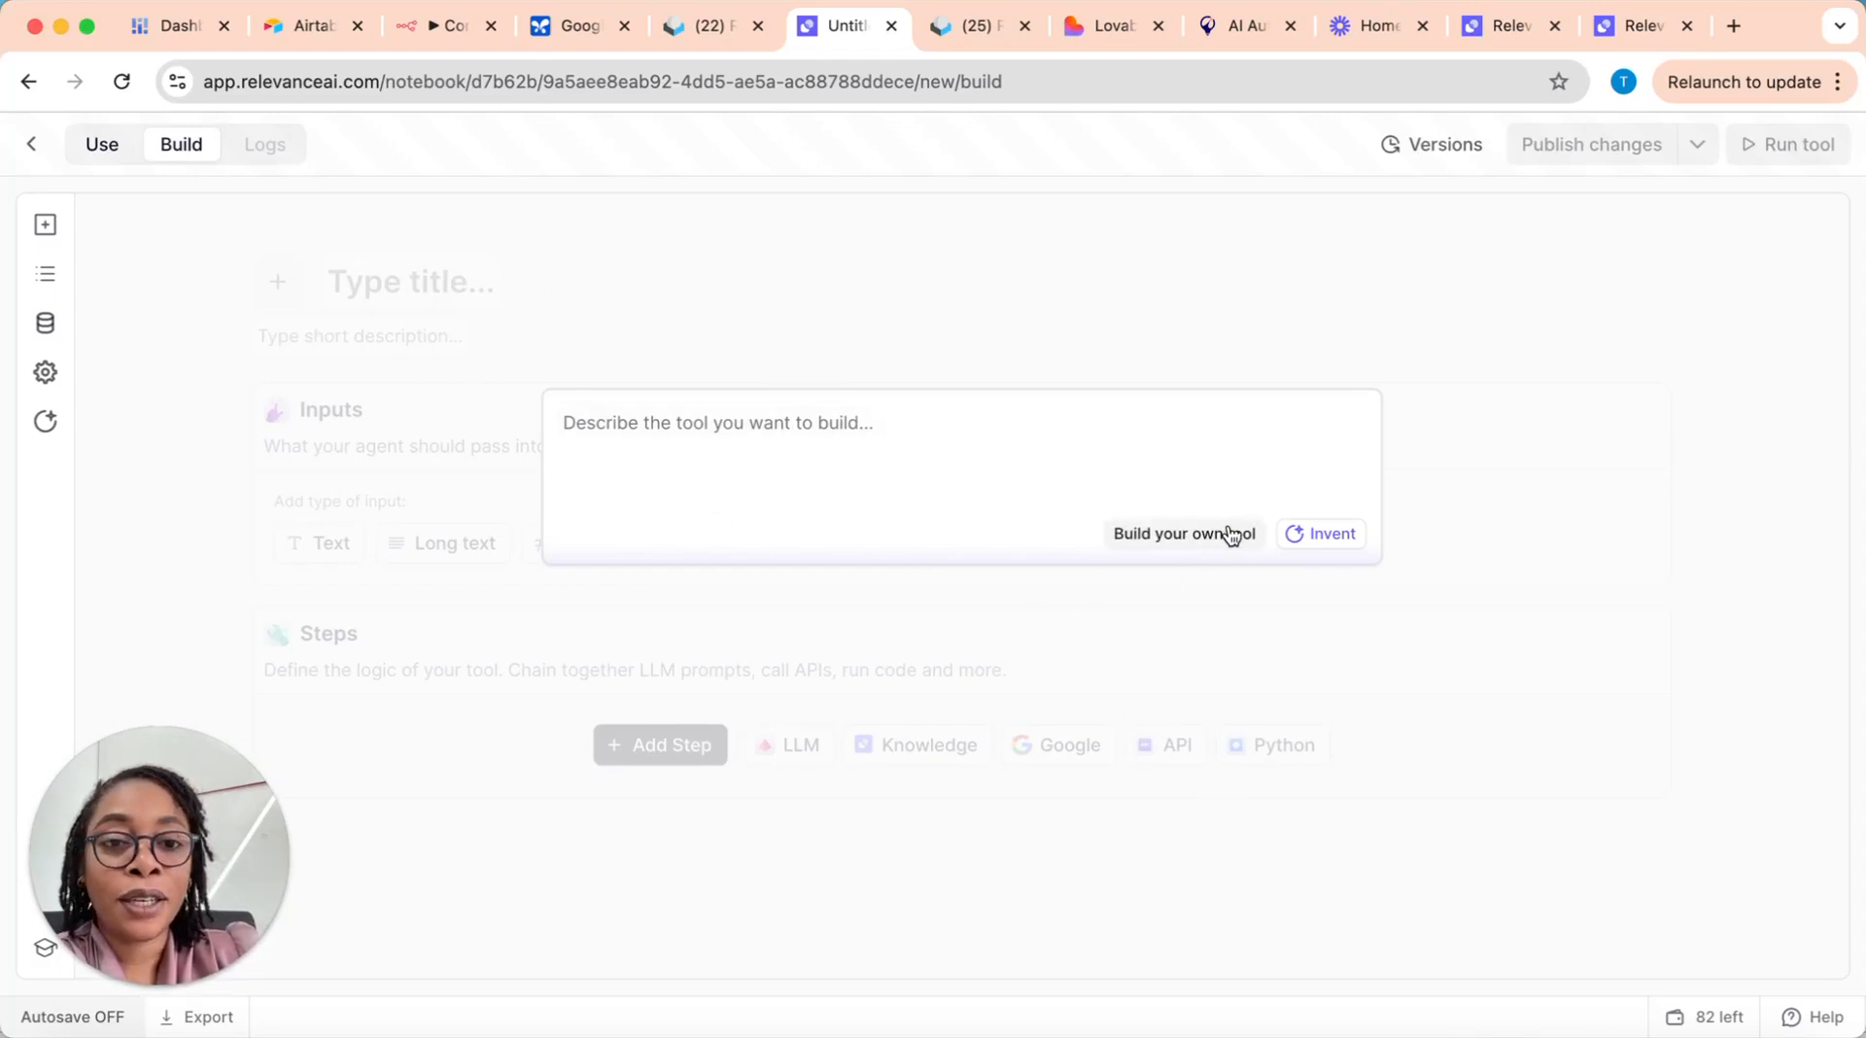
click(1201, 536)
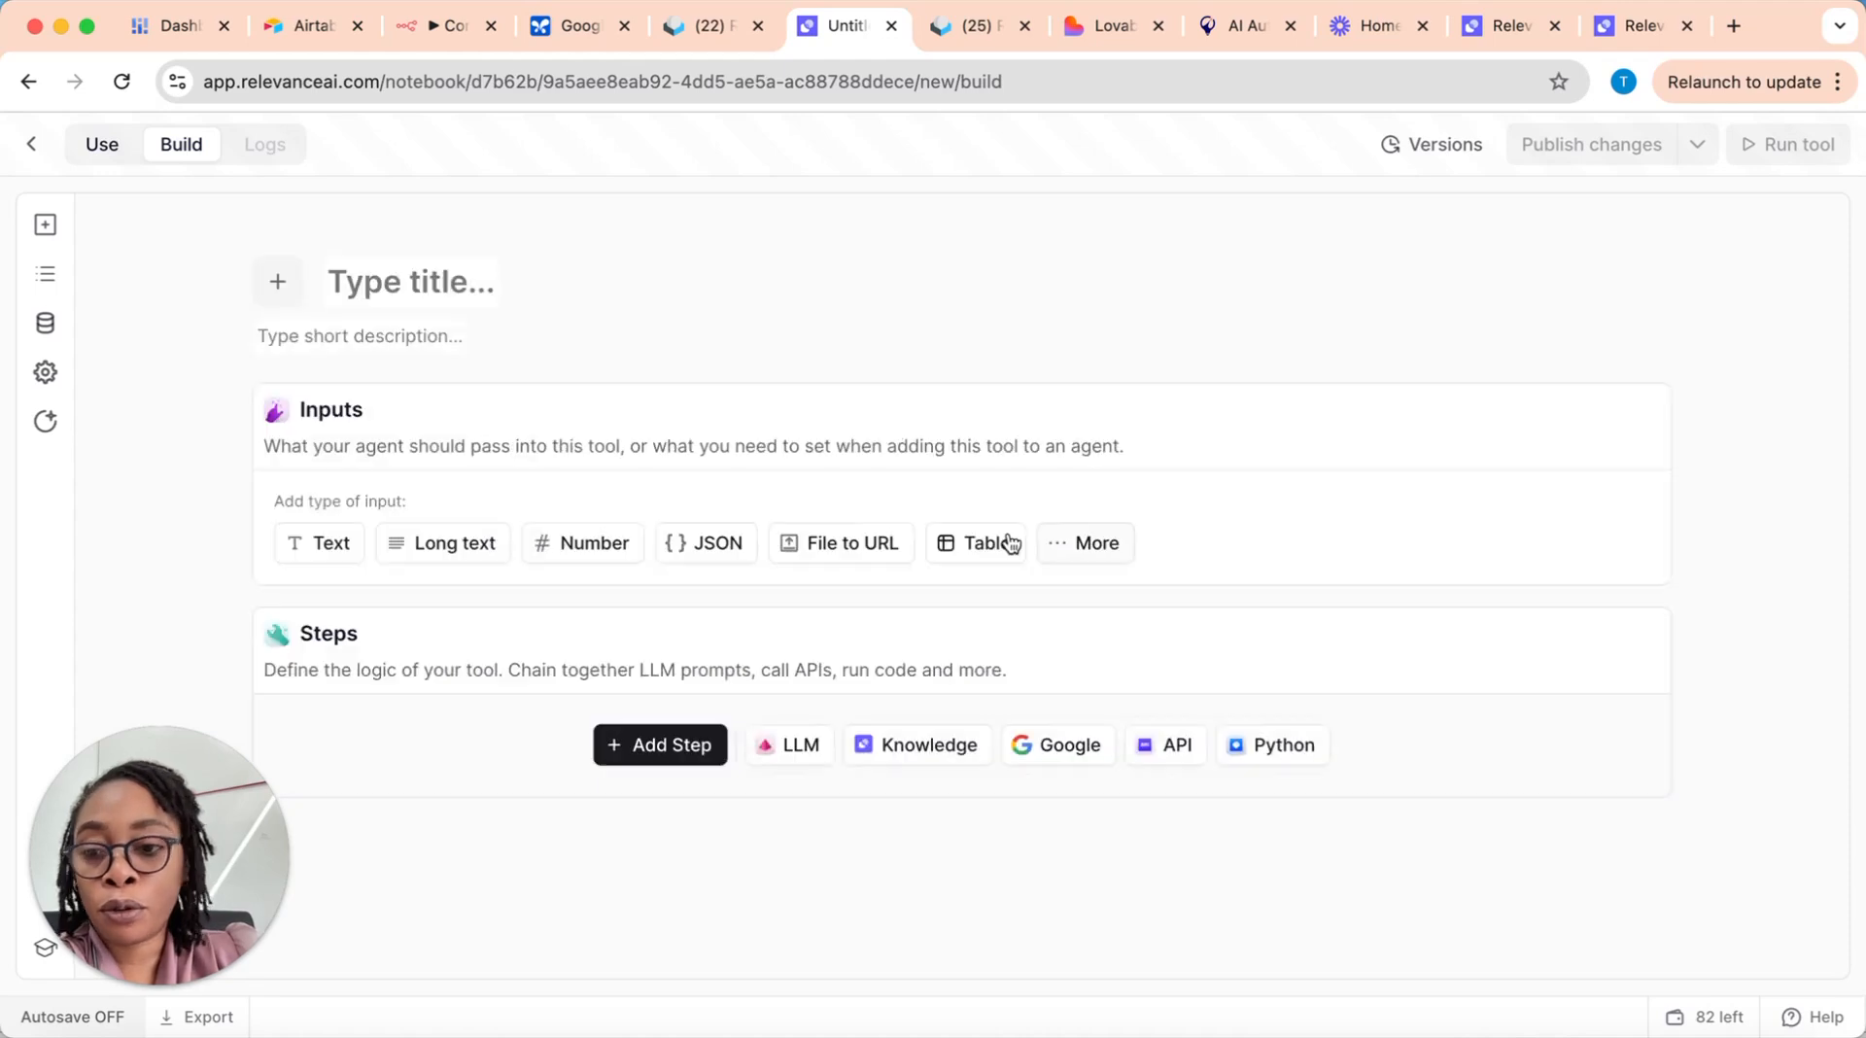
click(410, 284)
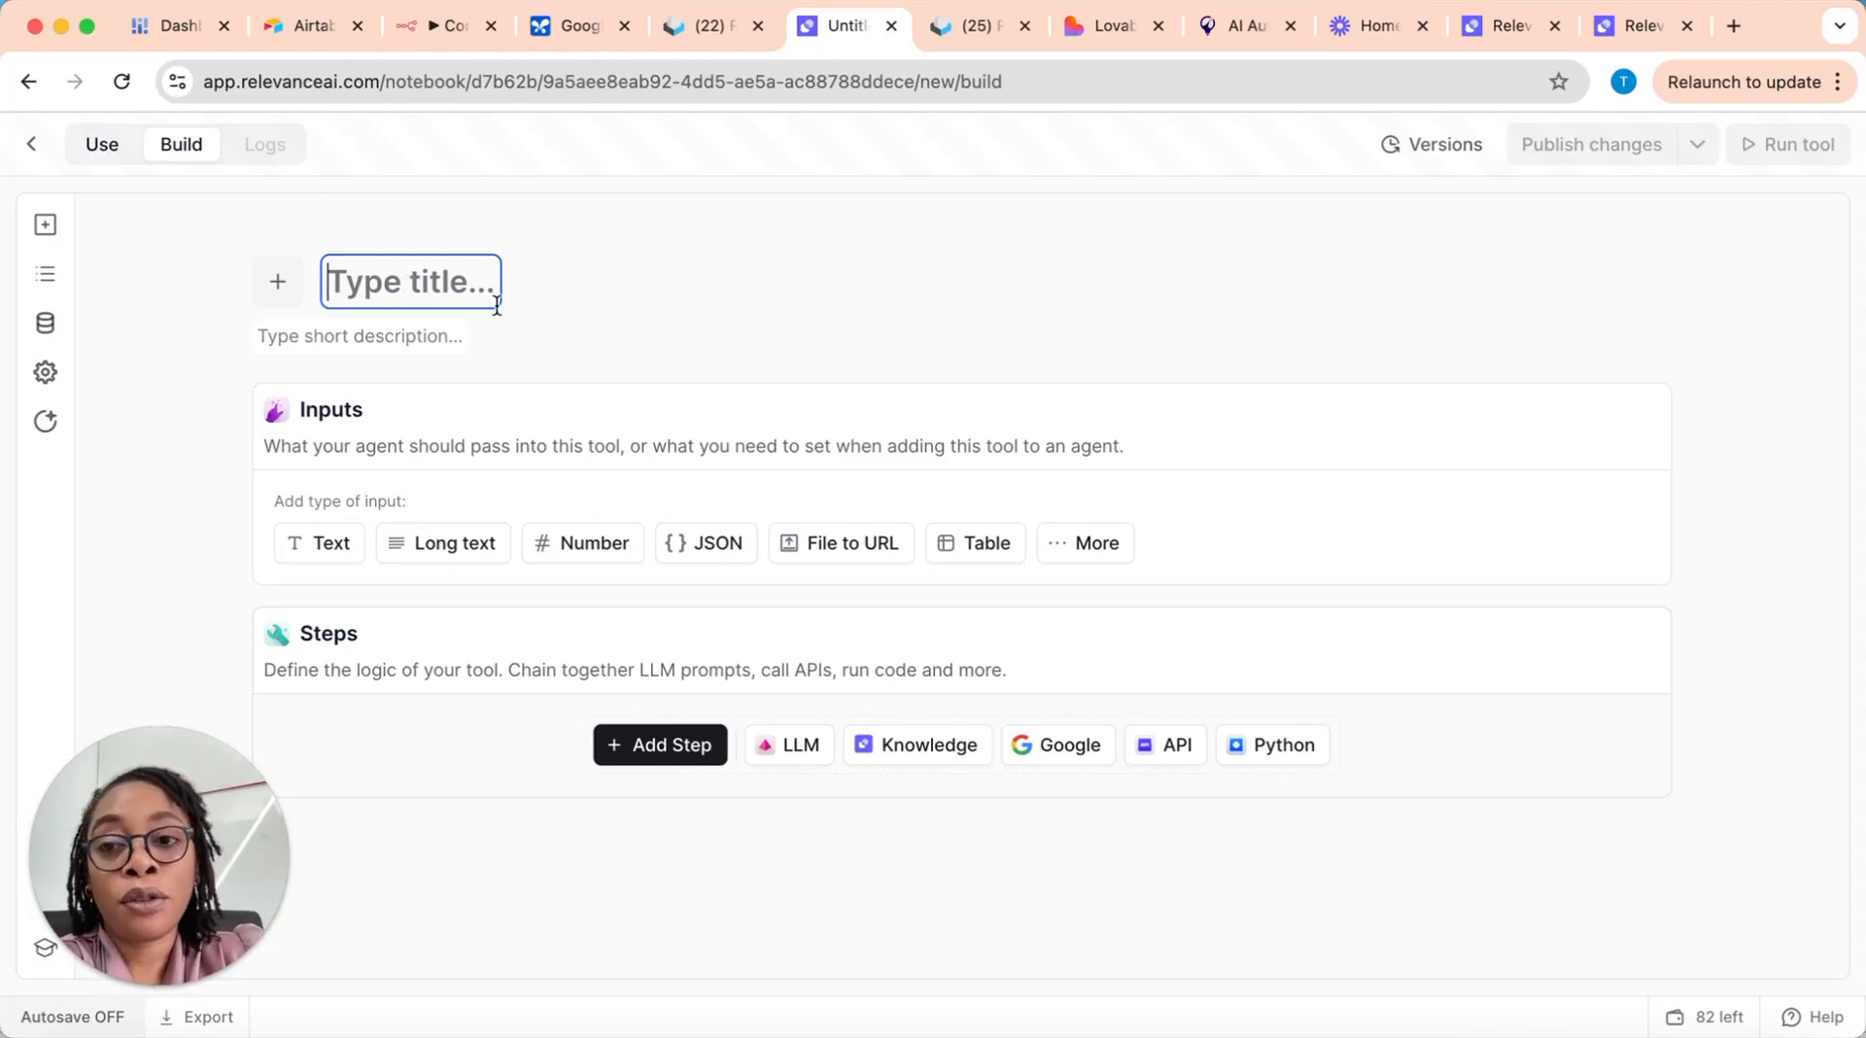
click(394, 279)
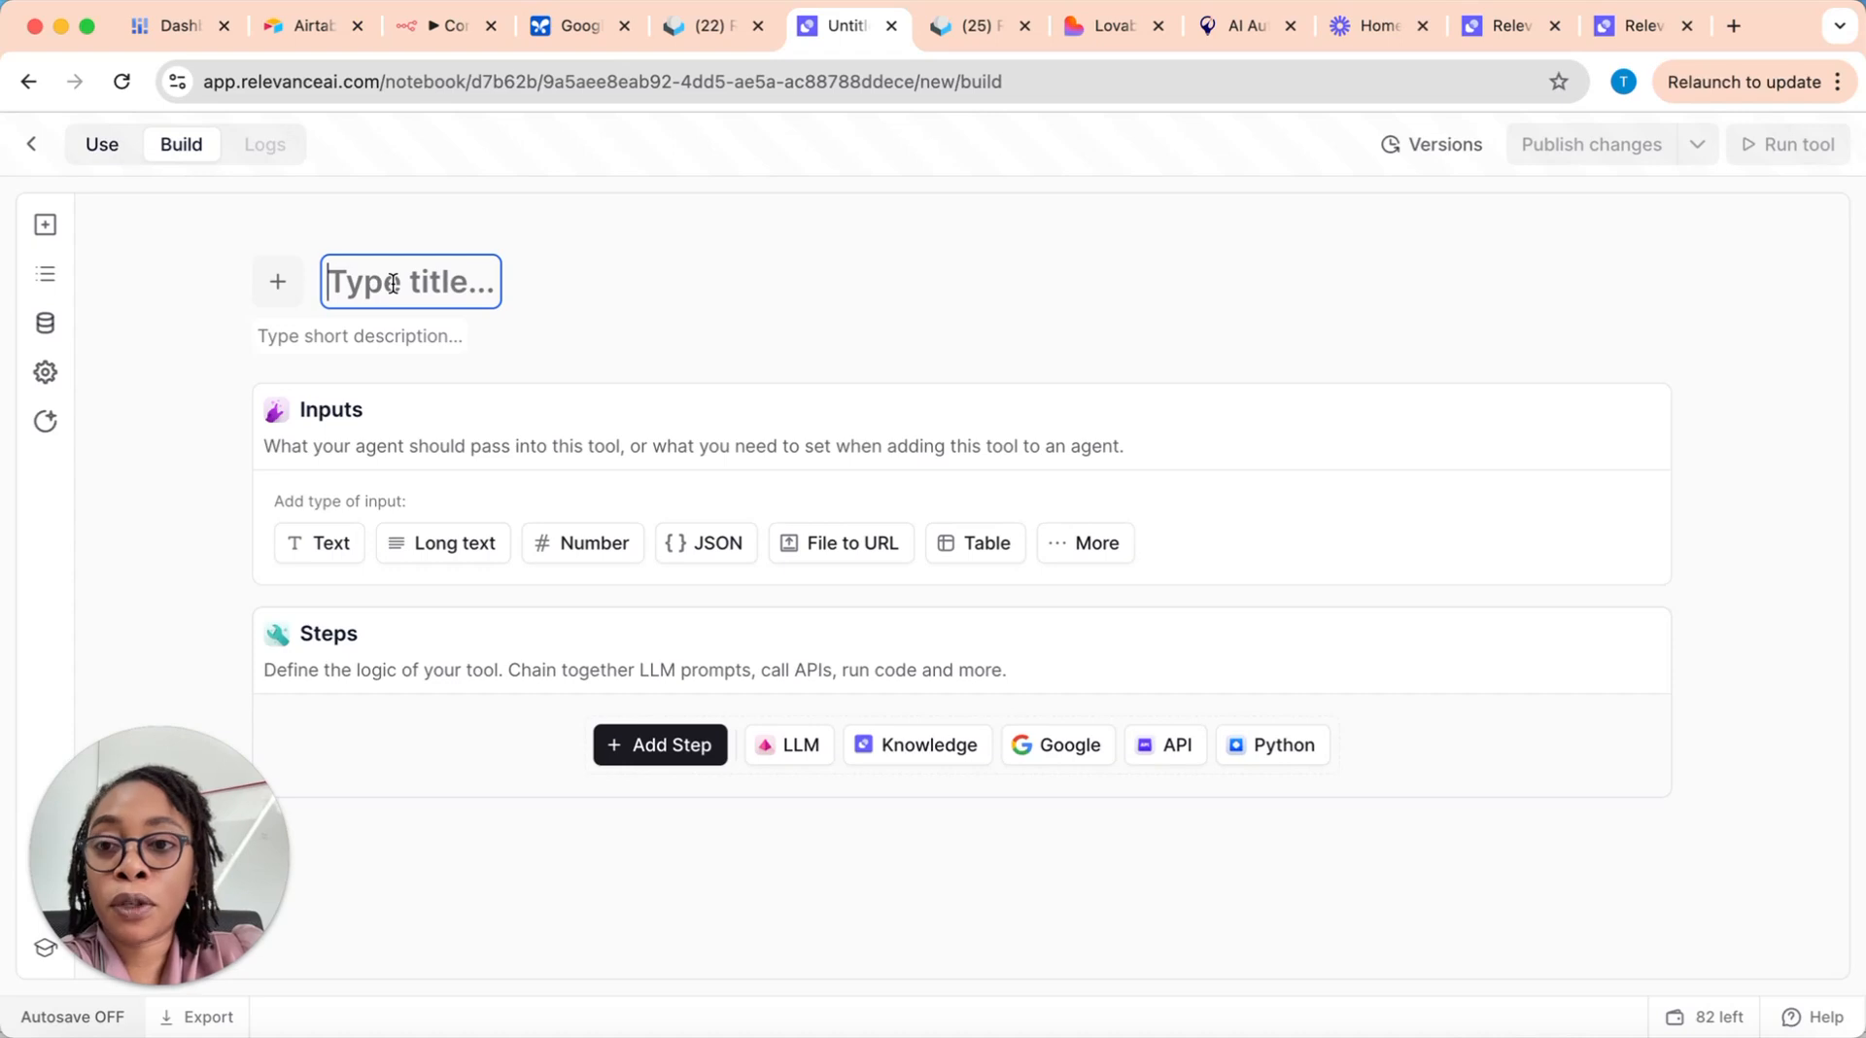
text(Prospect Researcher)
click(417, 338)
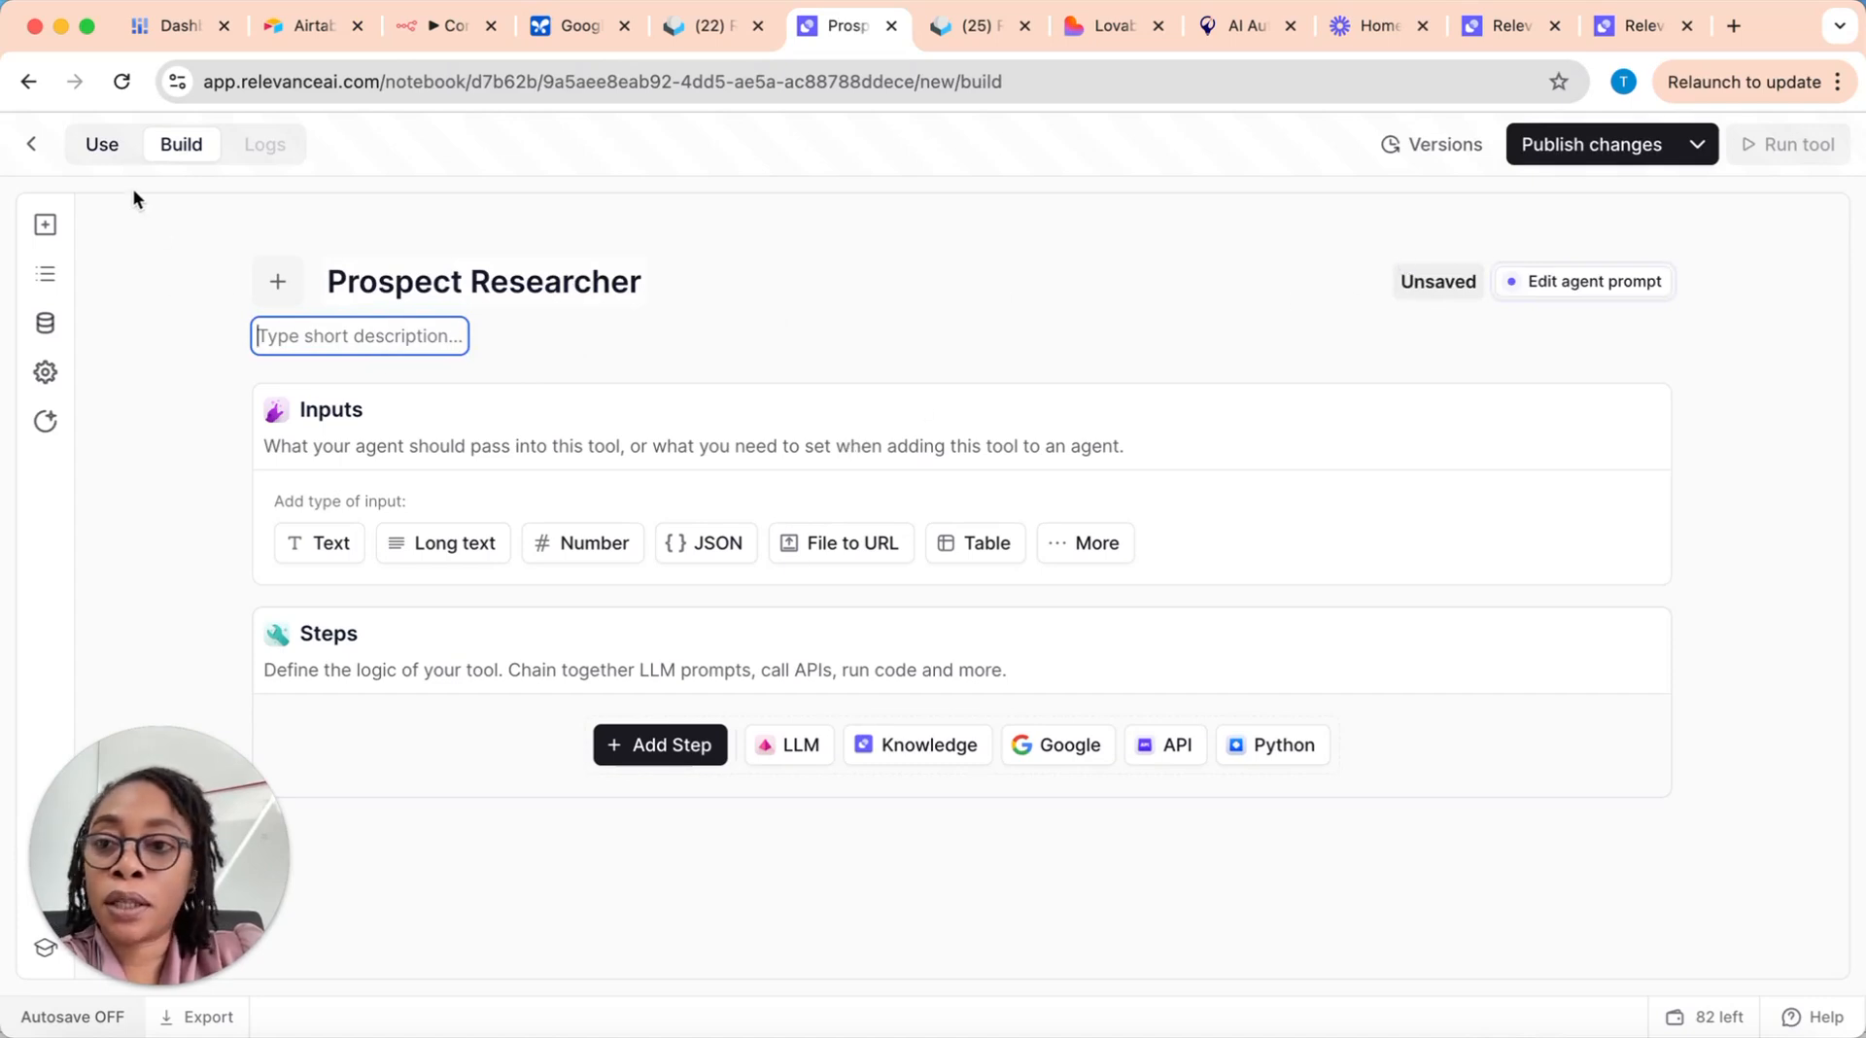
click(32, 145)
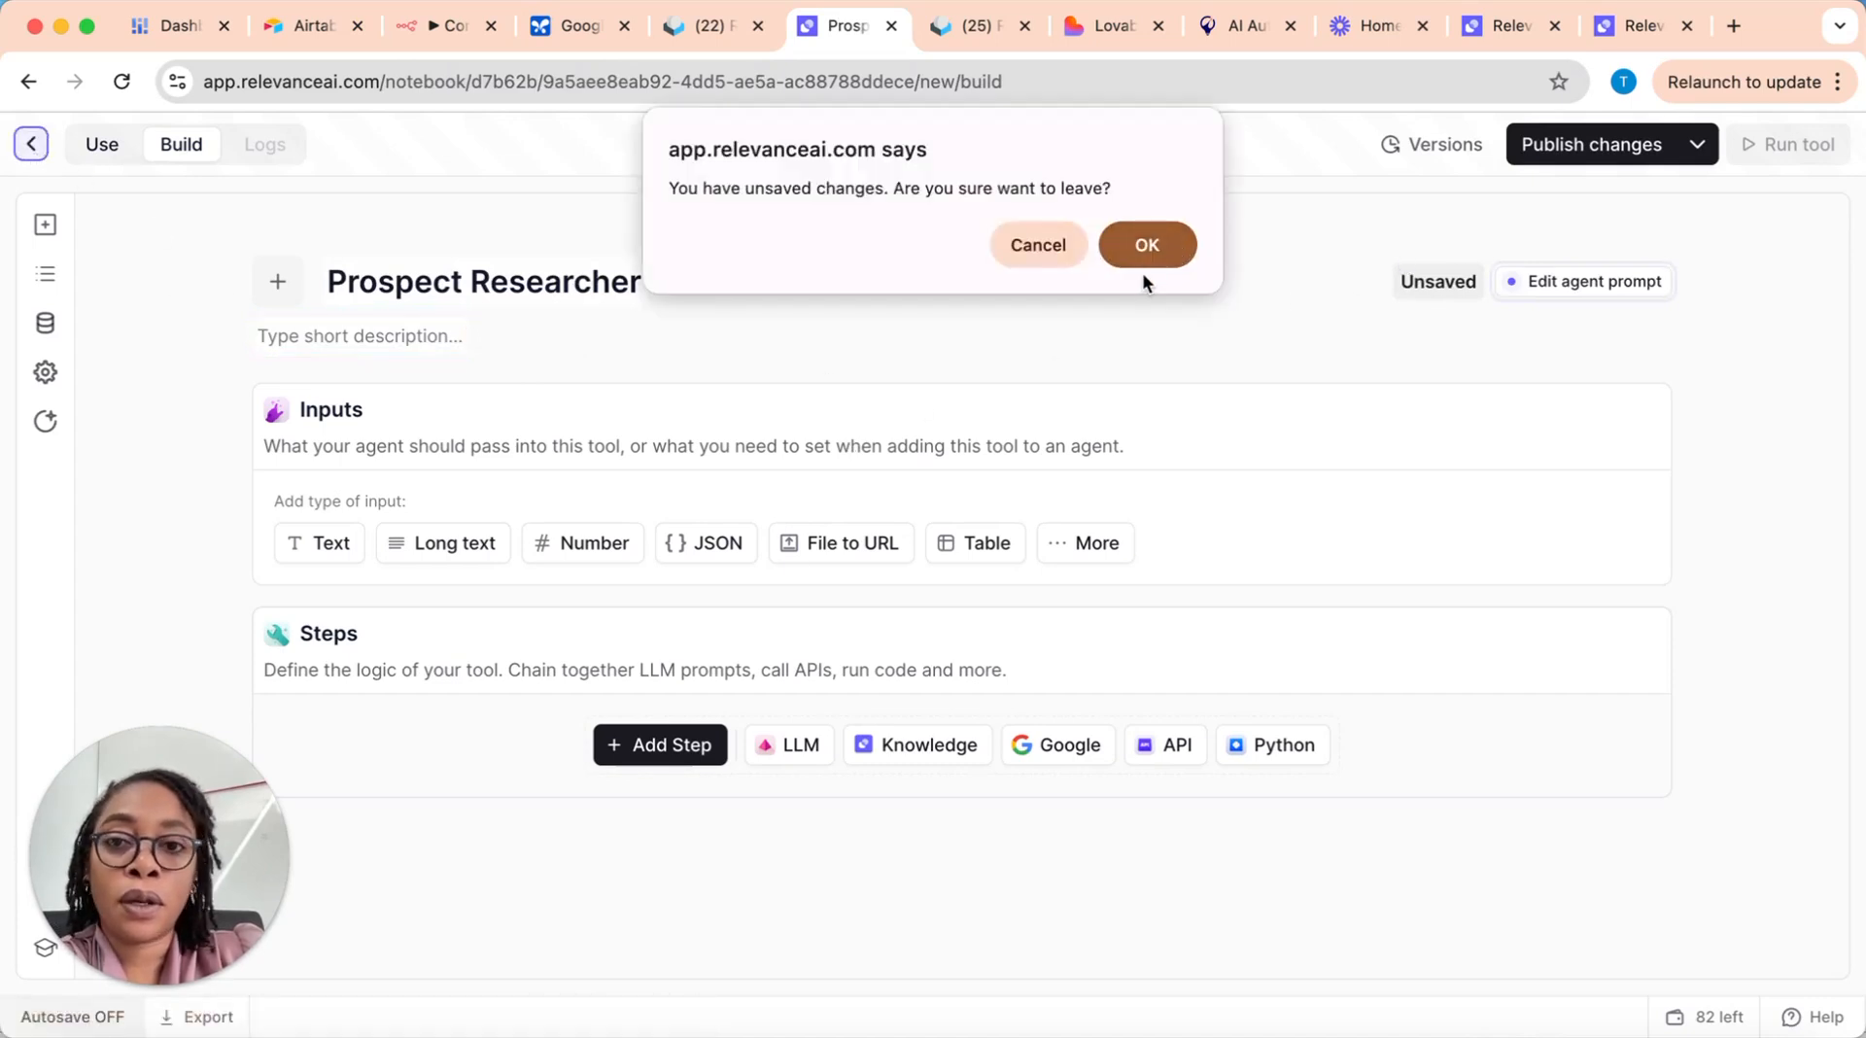
click(1150, 245)
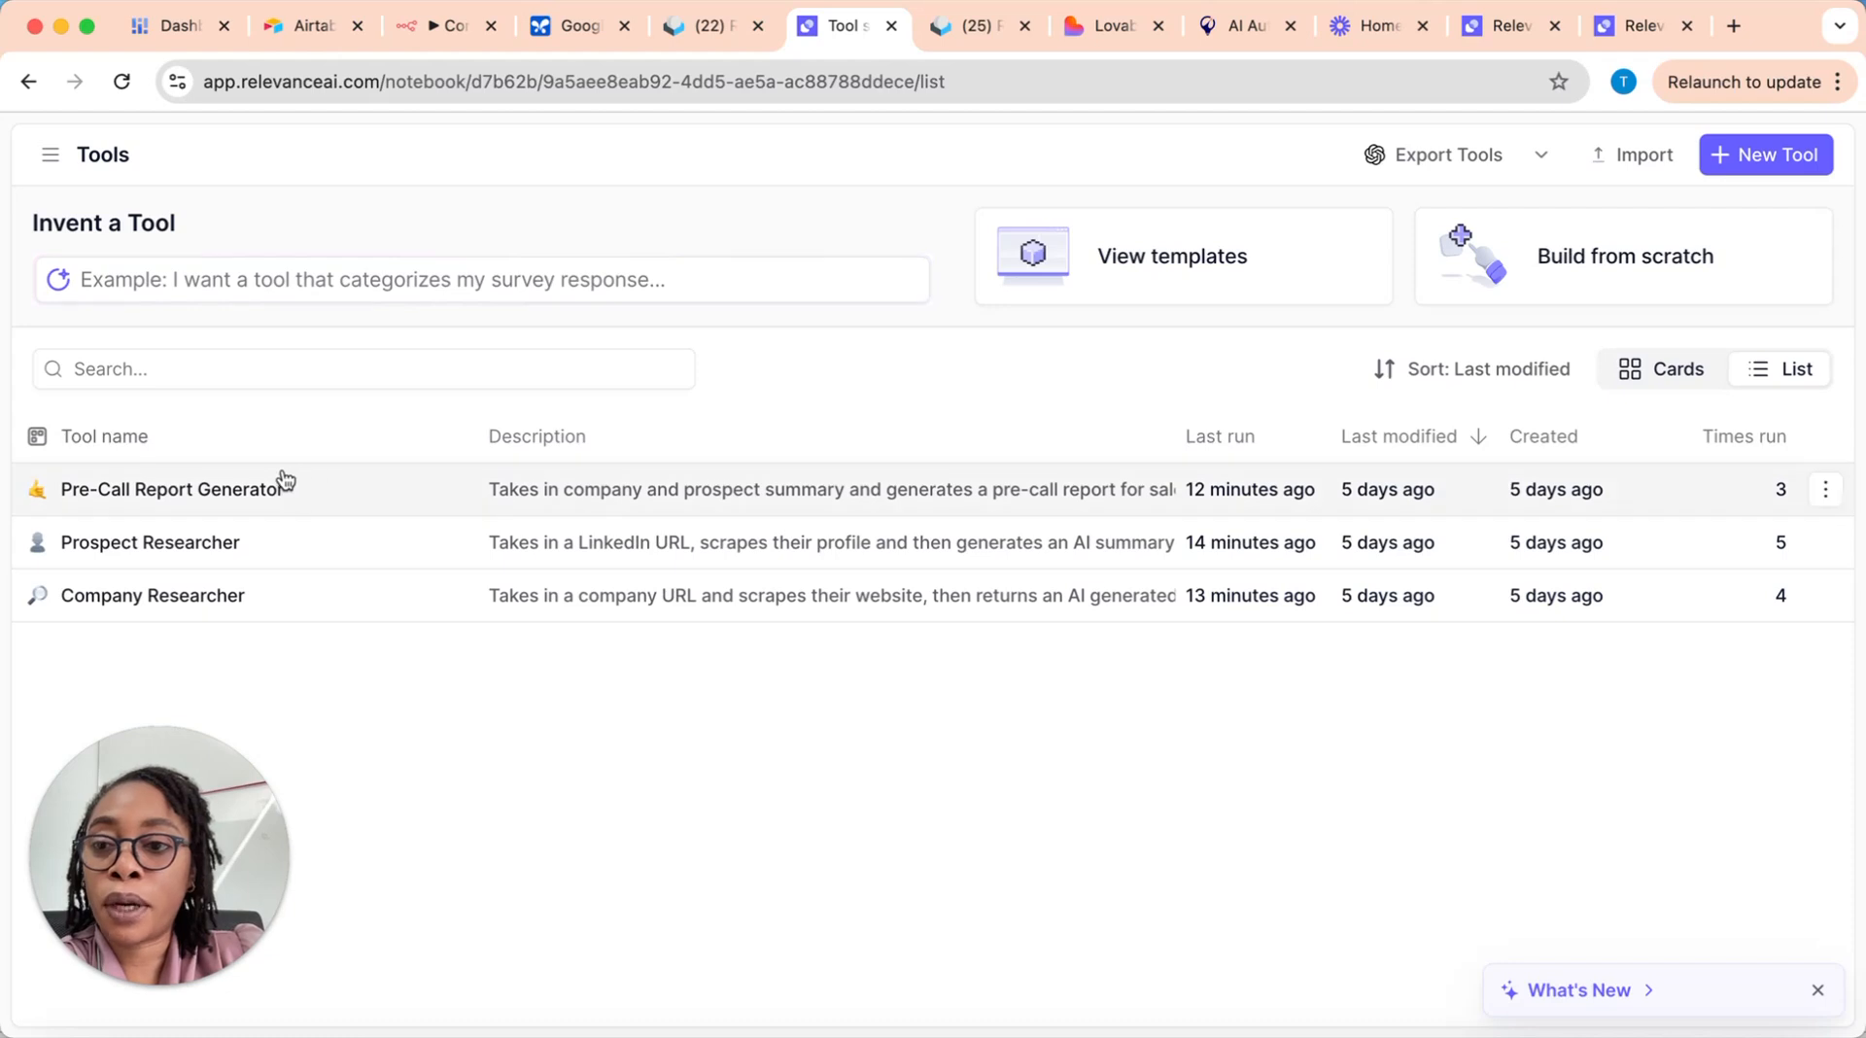
Step: Open the existing Prospect Researcher tool for building and examine its title and description, highlighting the part about the AI summary
click(188, 542)
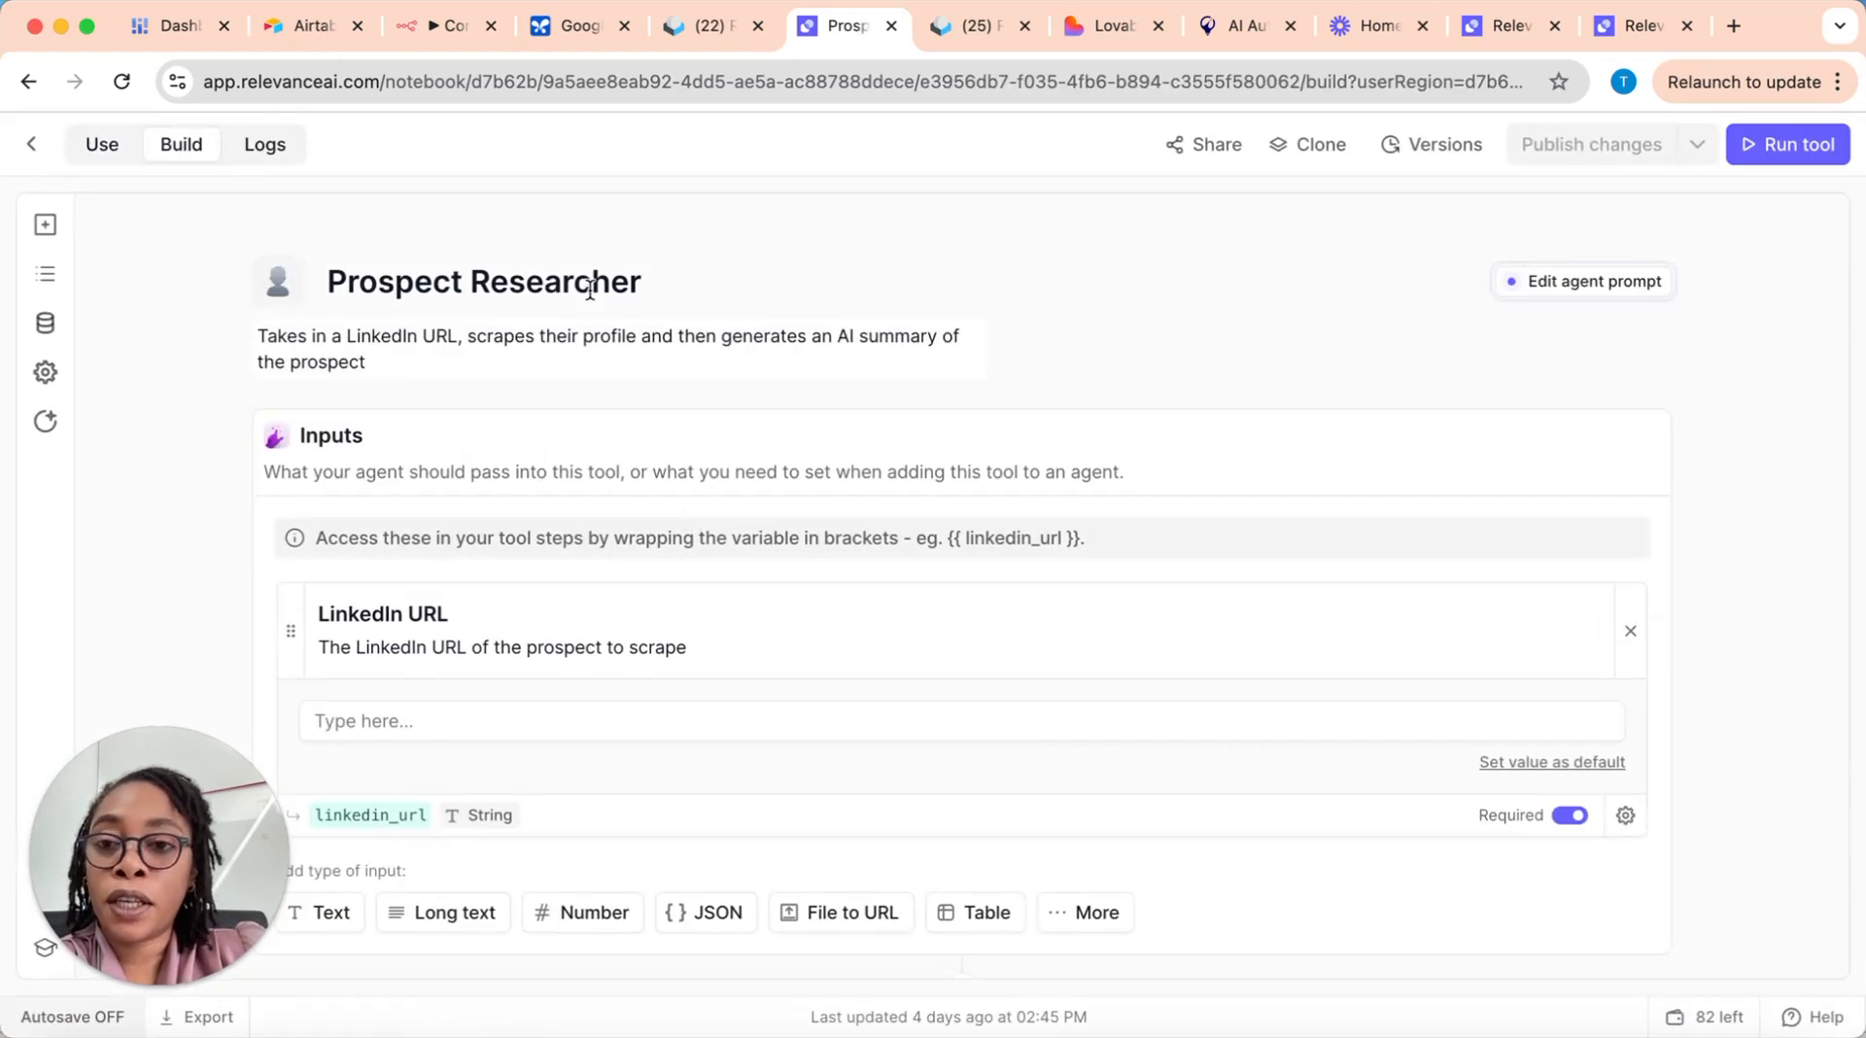
click(648, 281)
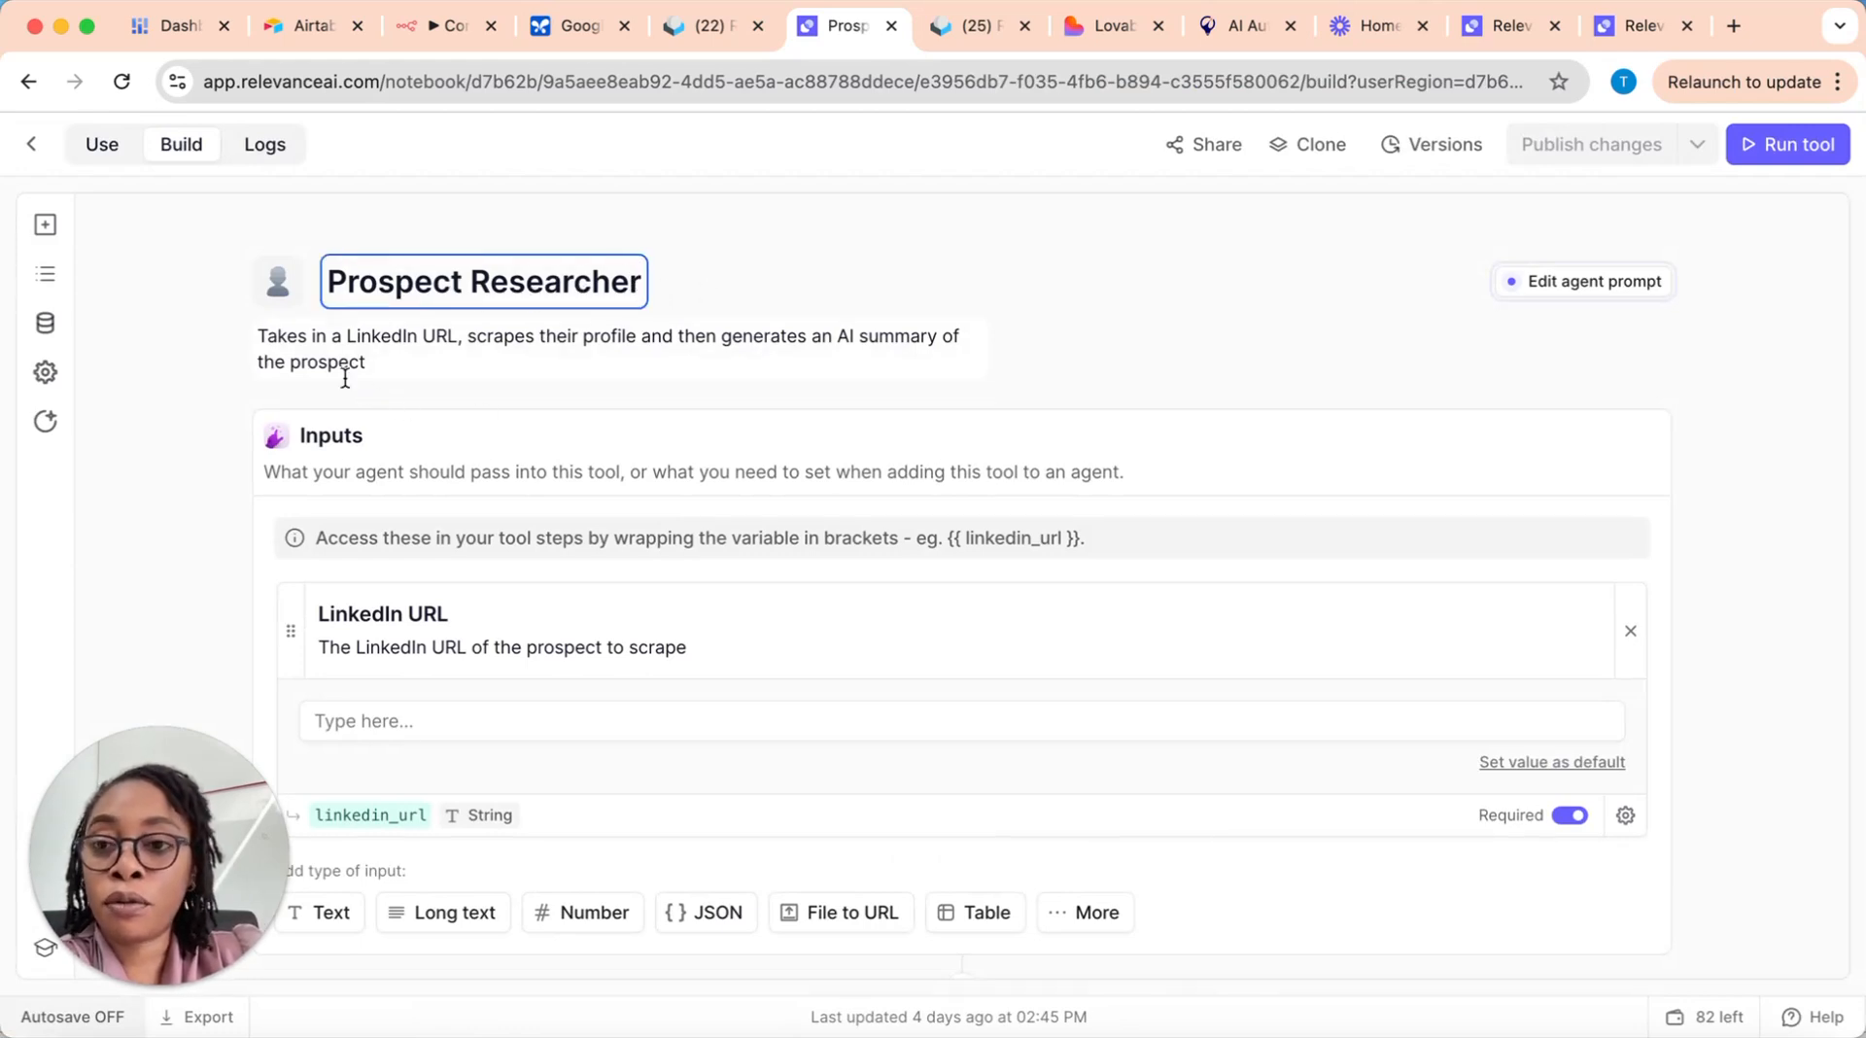
click(321, 351)
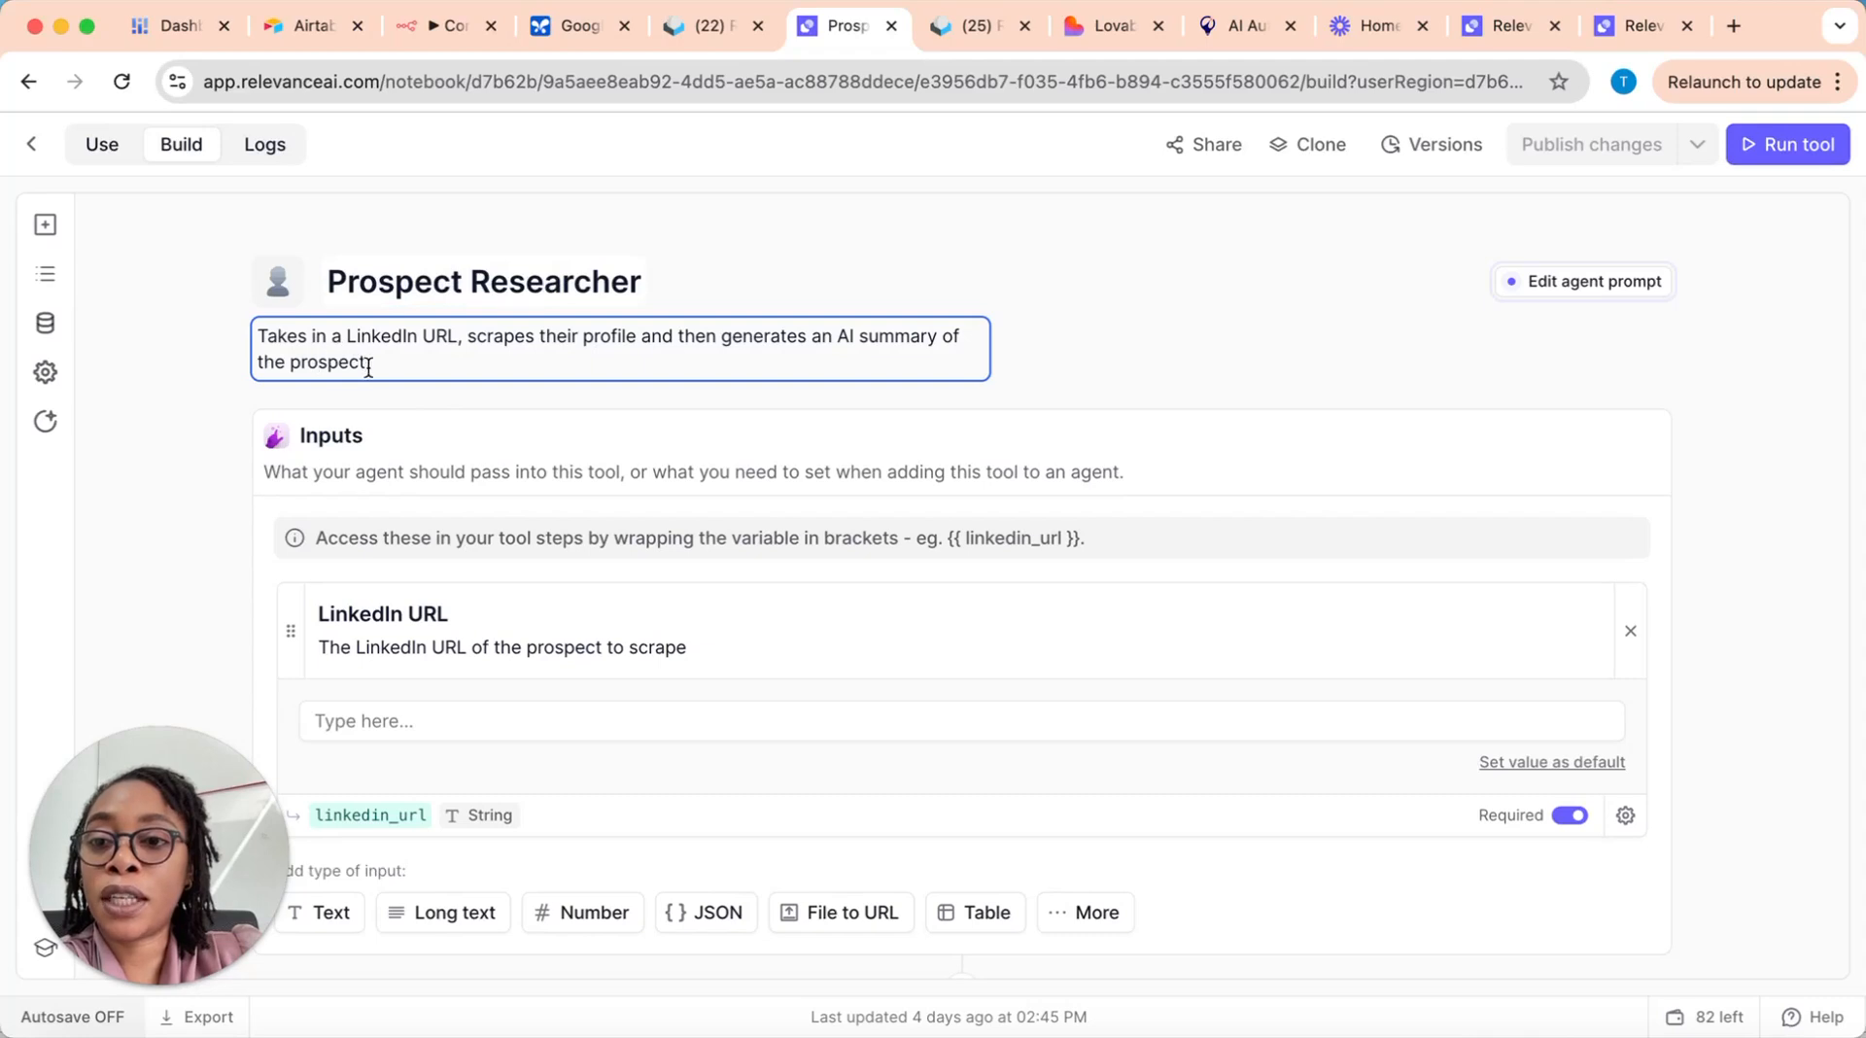
drag(373, 336, 678, 339)
click(771, 341)
drag(961, 333, 992, 358)
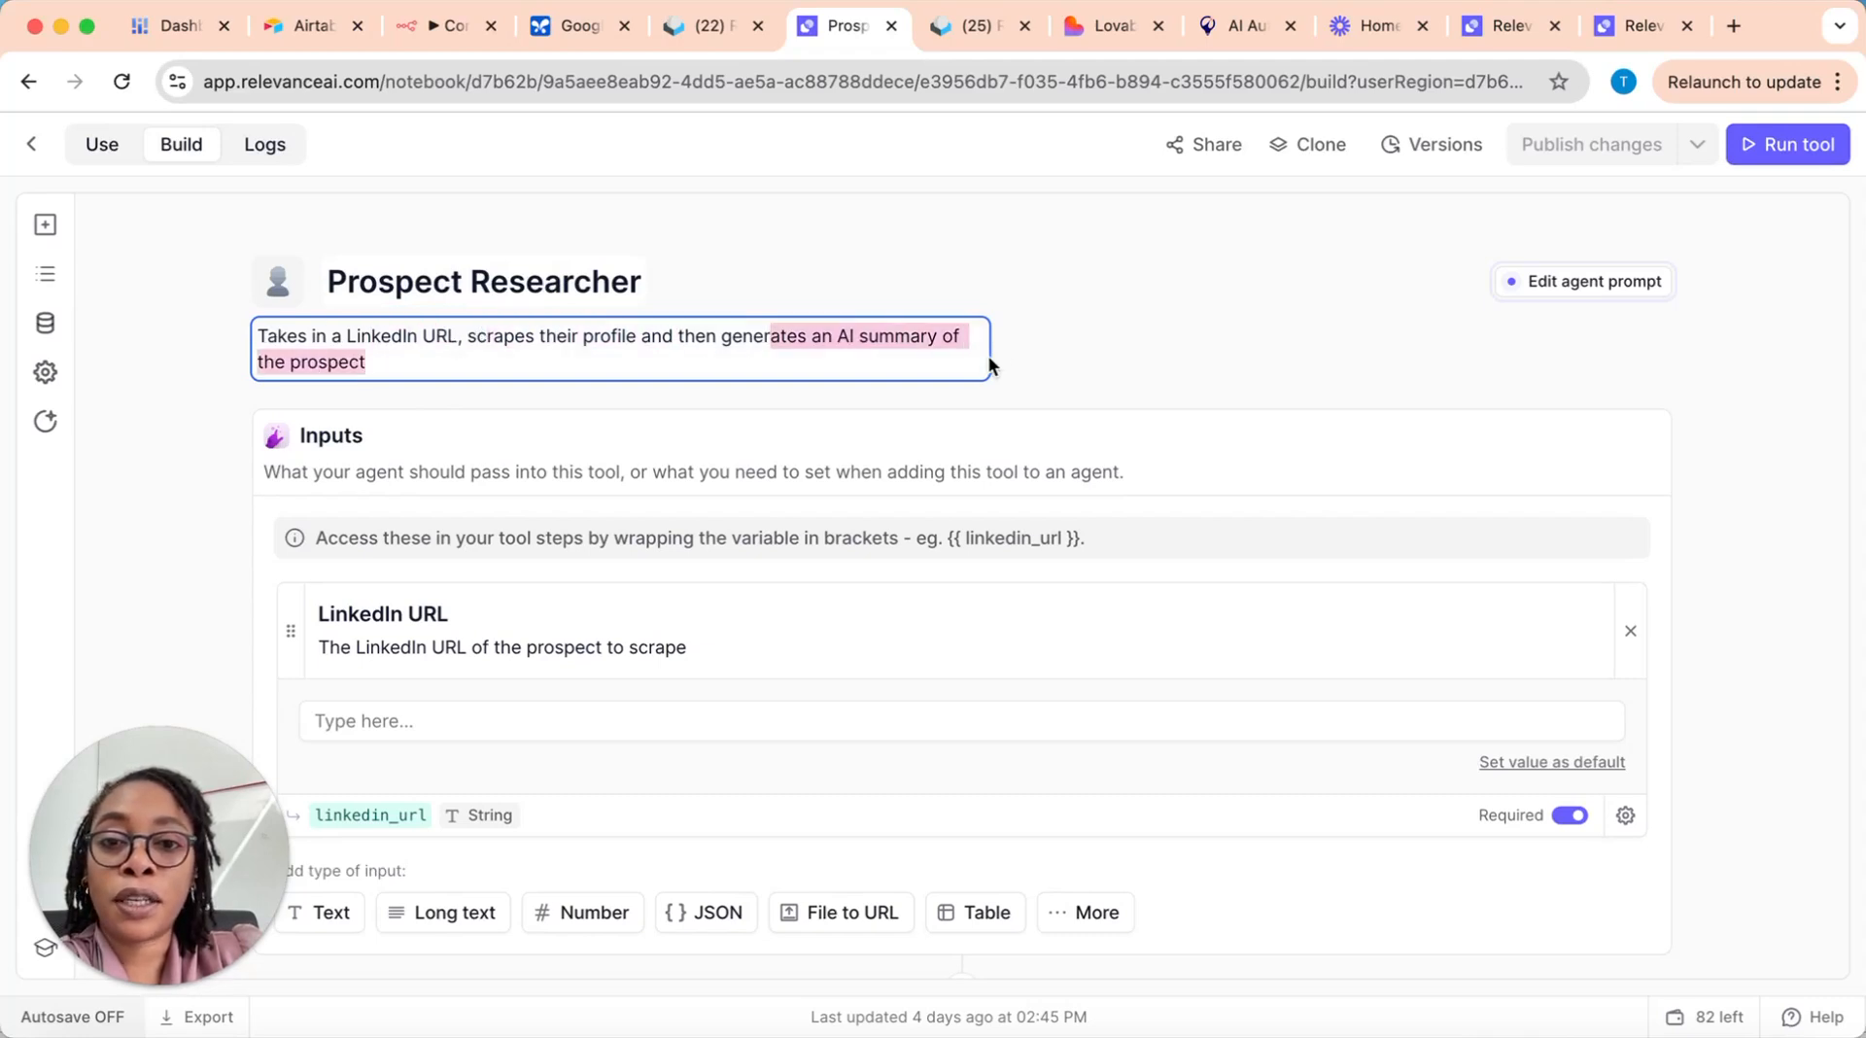
click(1139, 352)
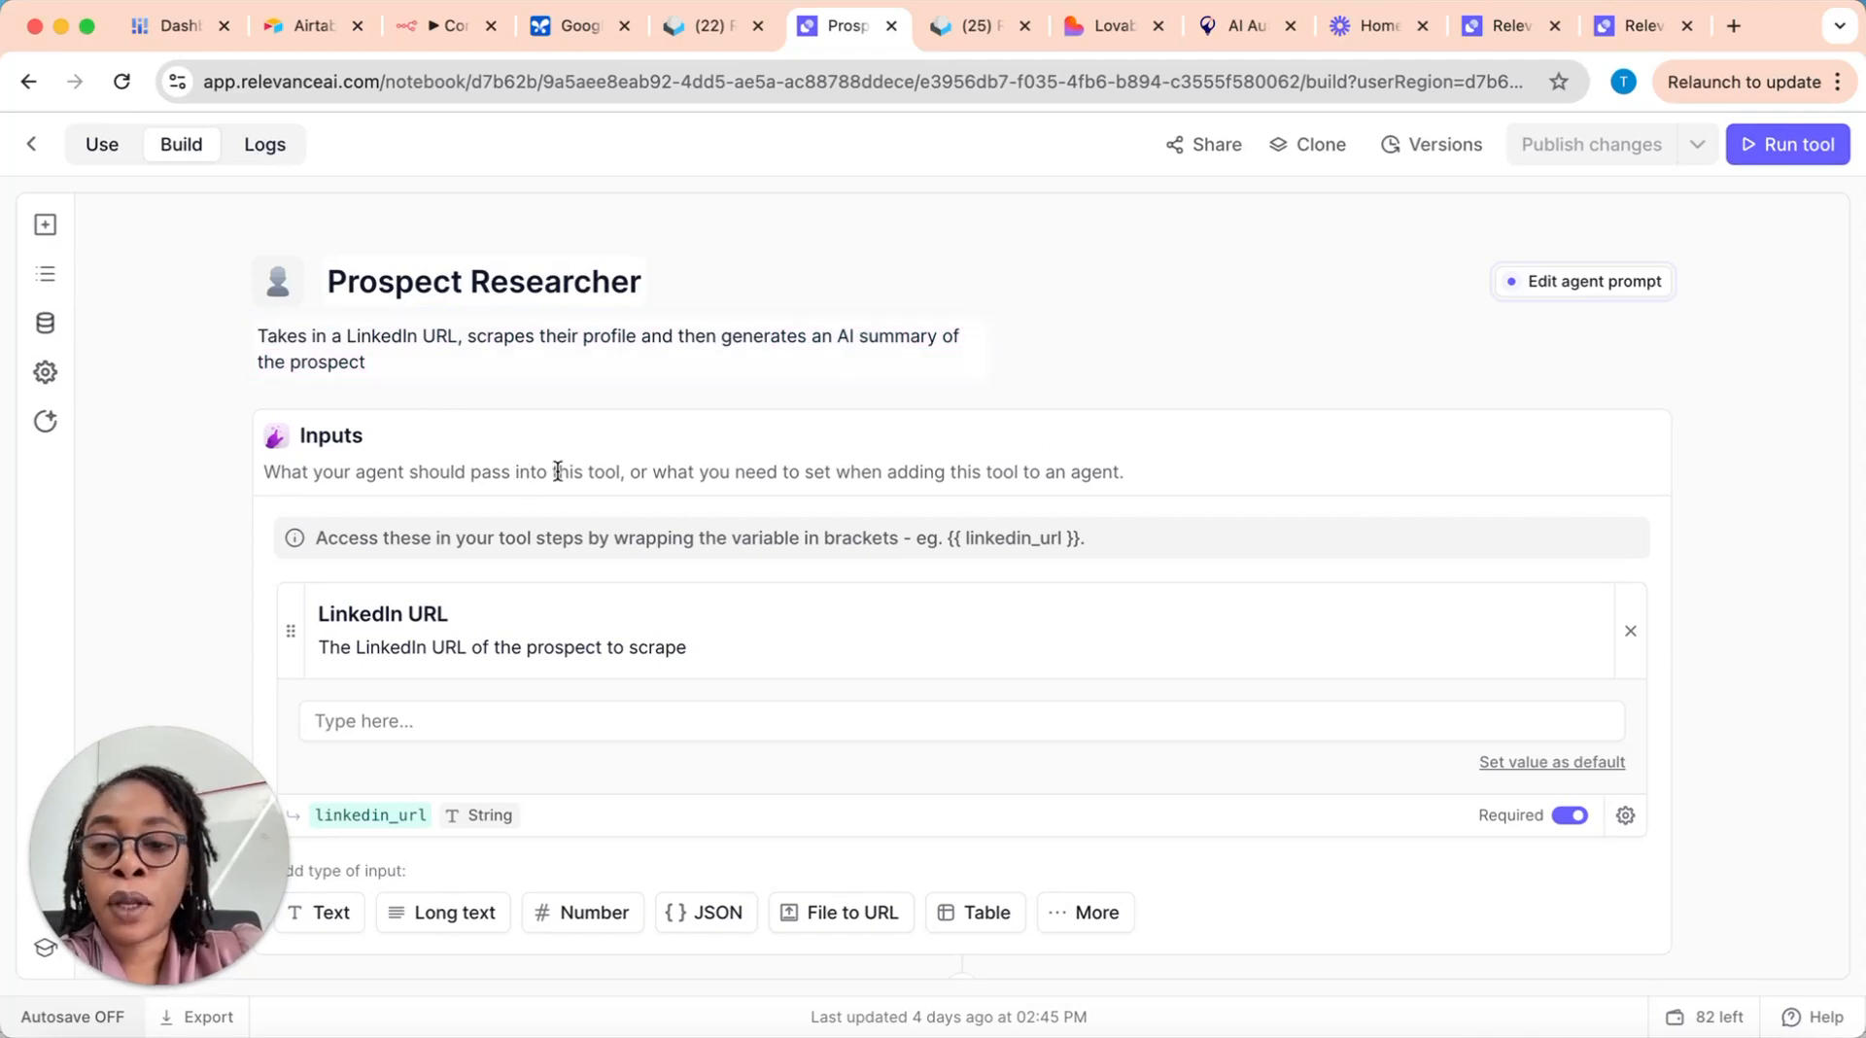
Step: Inspect the tool's LinkedIn URL input, checking its name, description and value field
scroll(659, 466, down, 2)
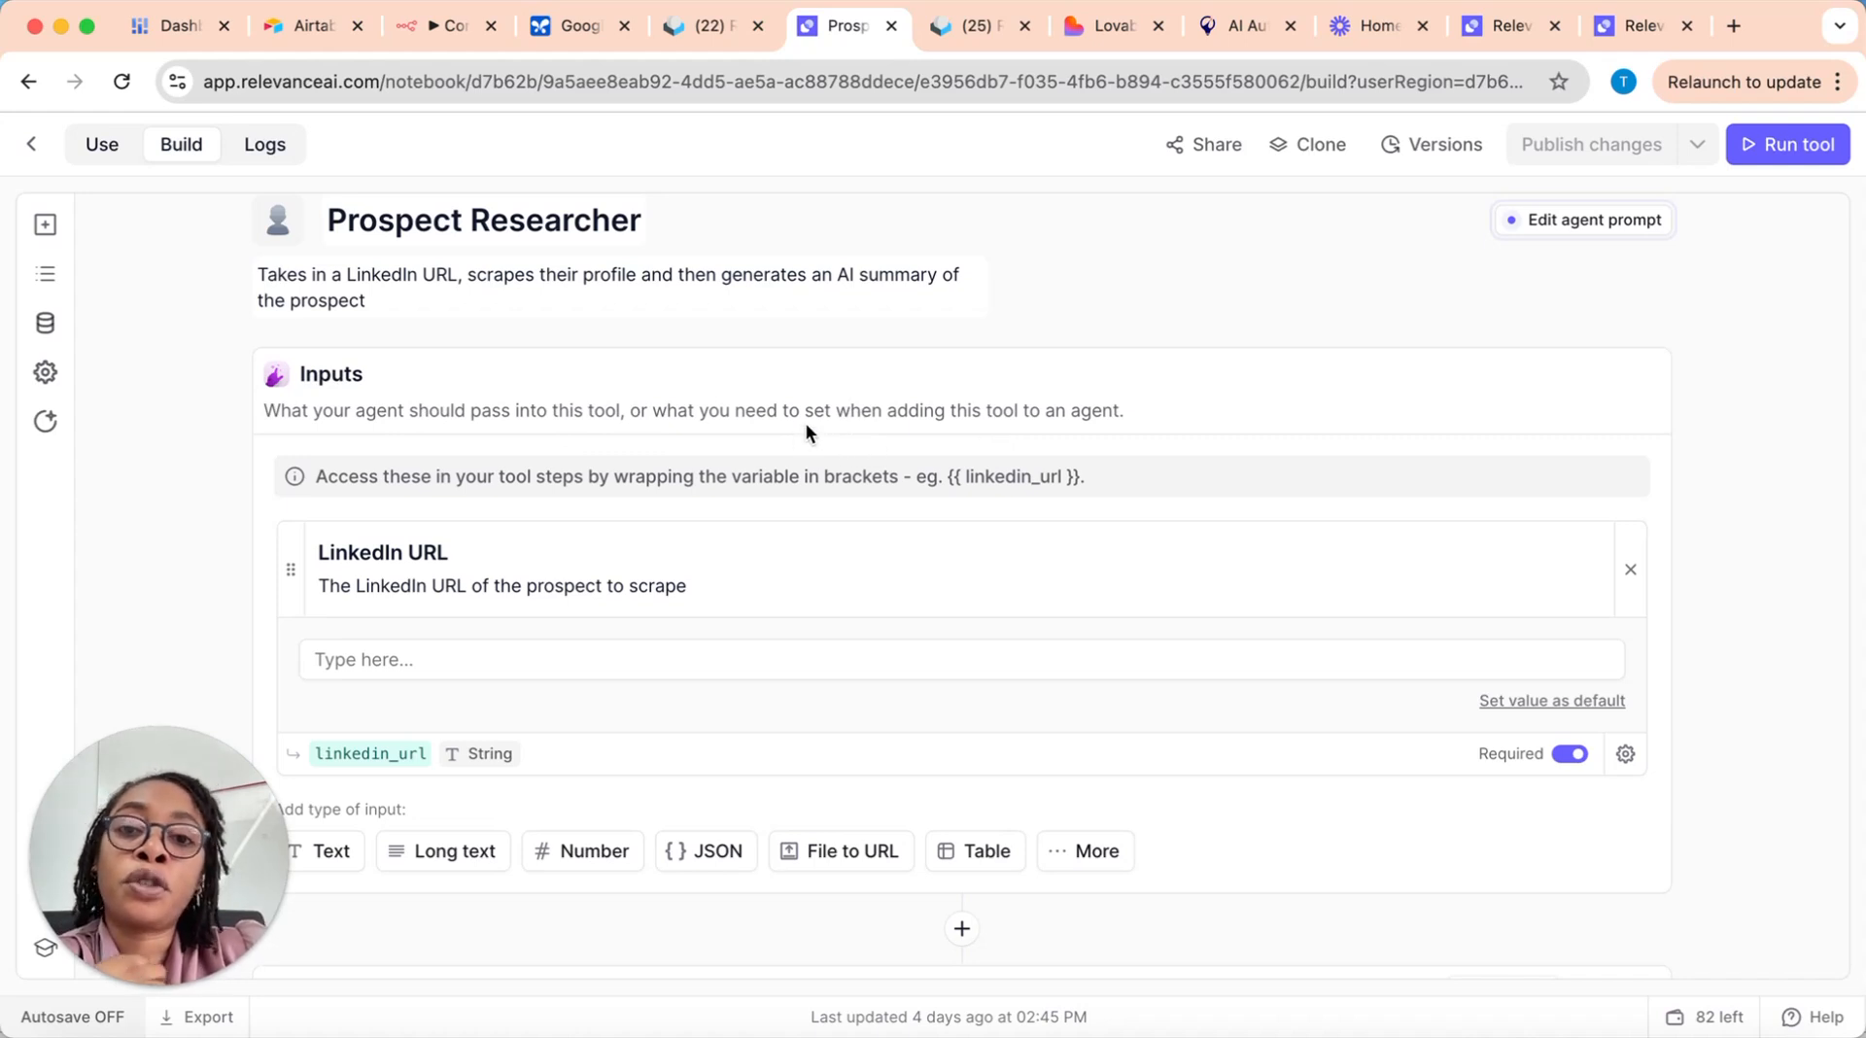
click(478, 553)
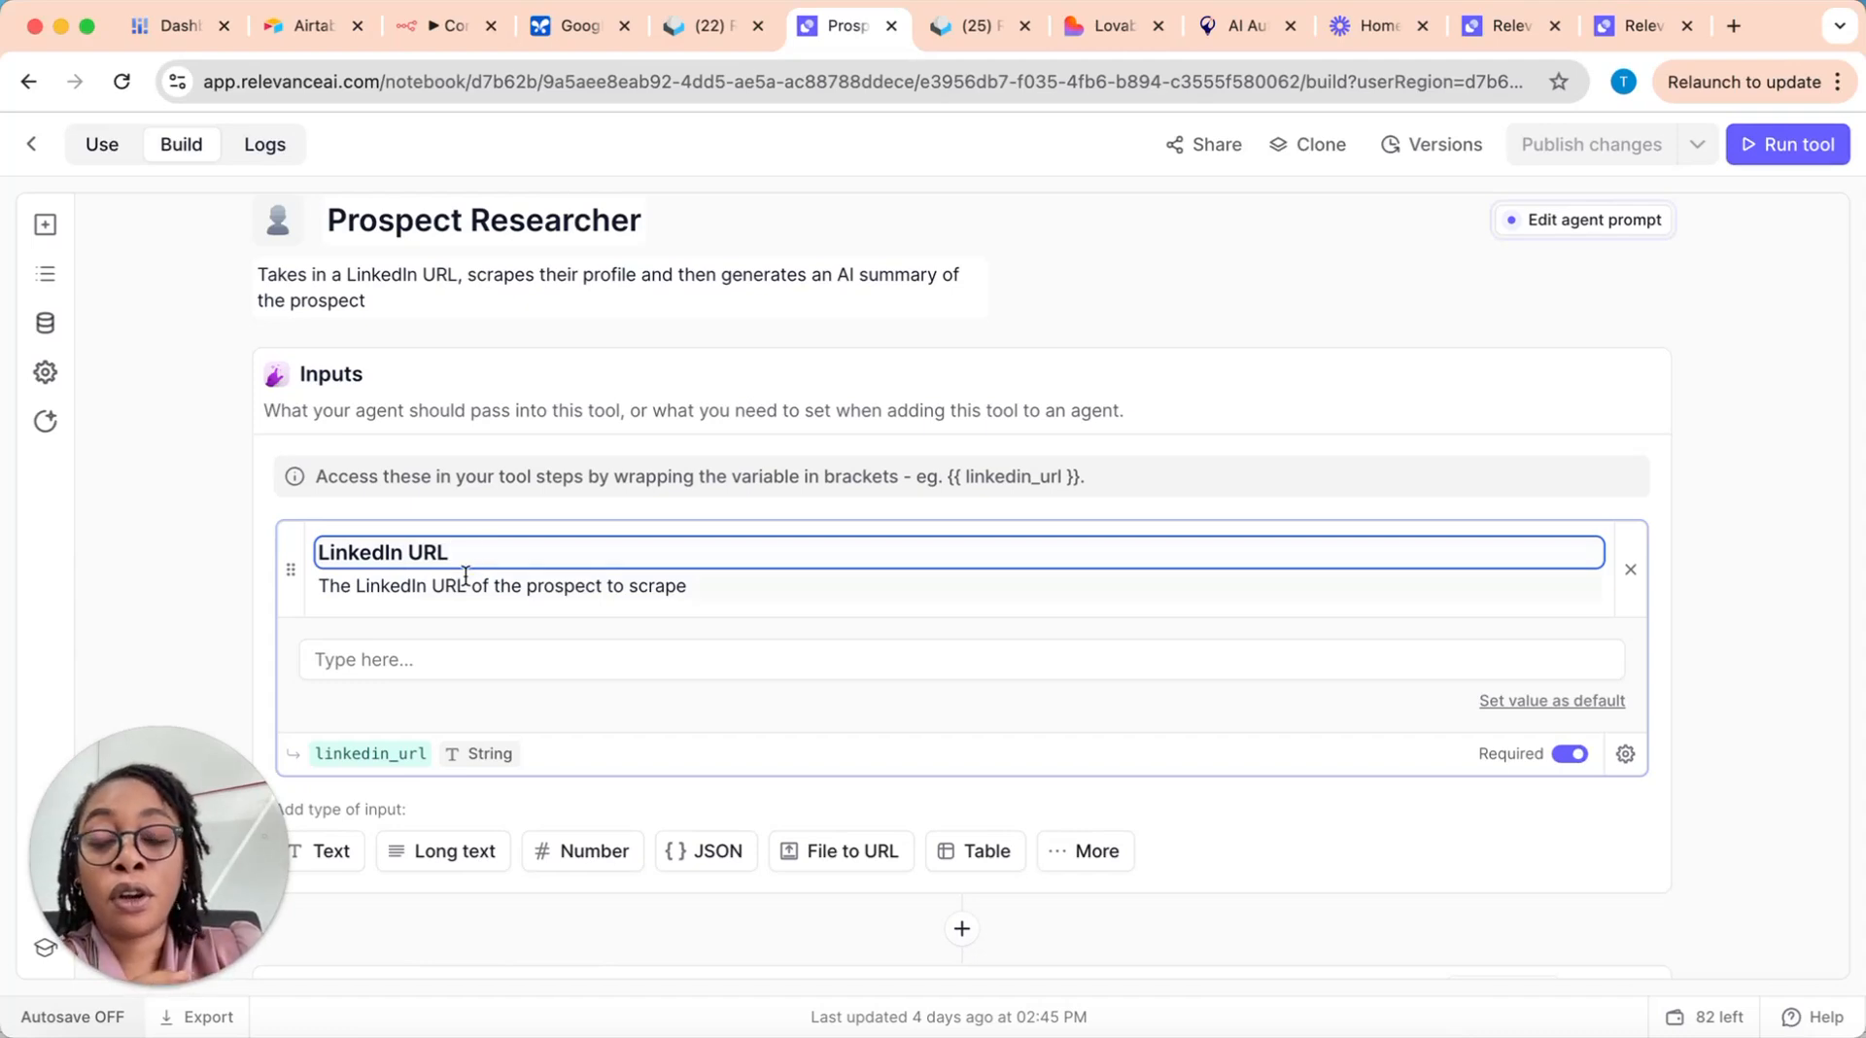
click(405, 587)
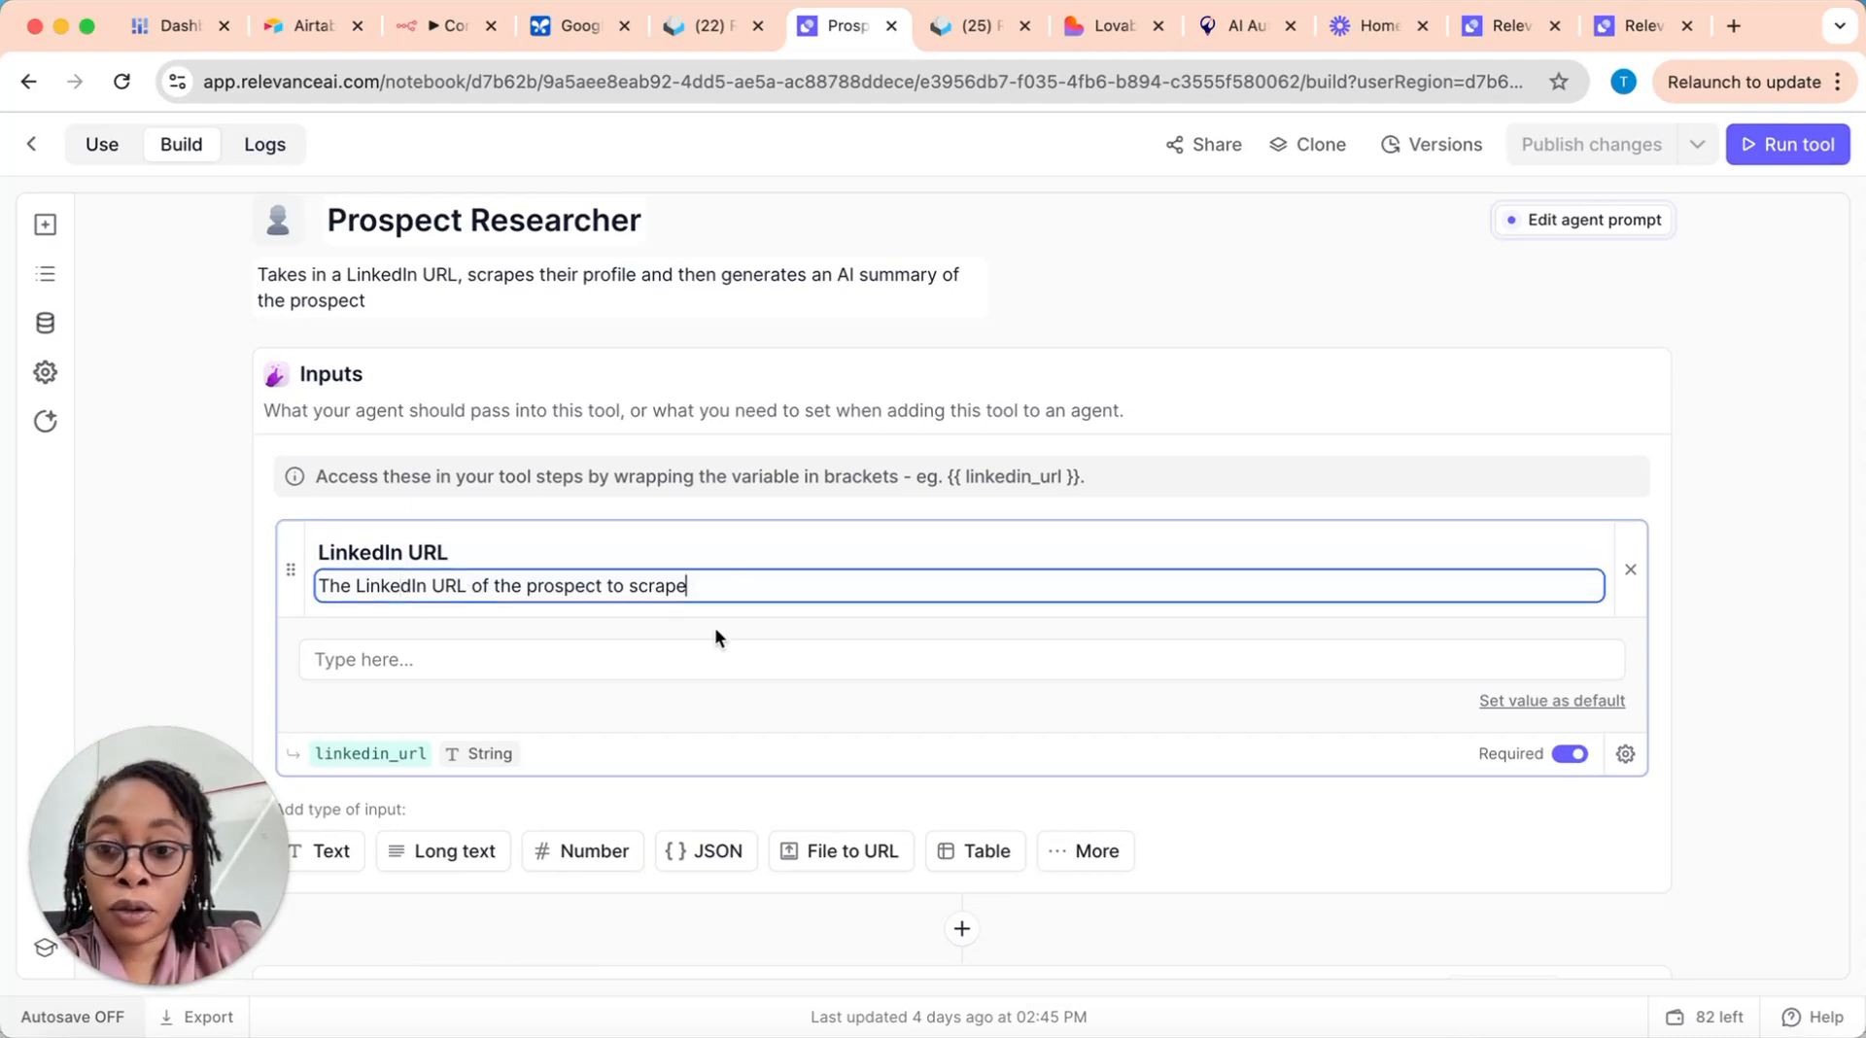
scroll(417, 516, down, 2)
click(517, 504)
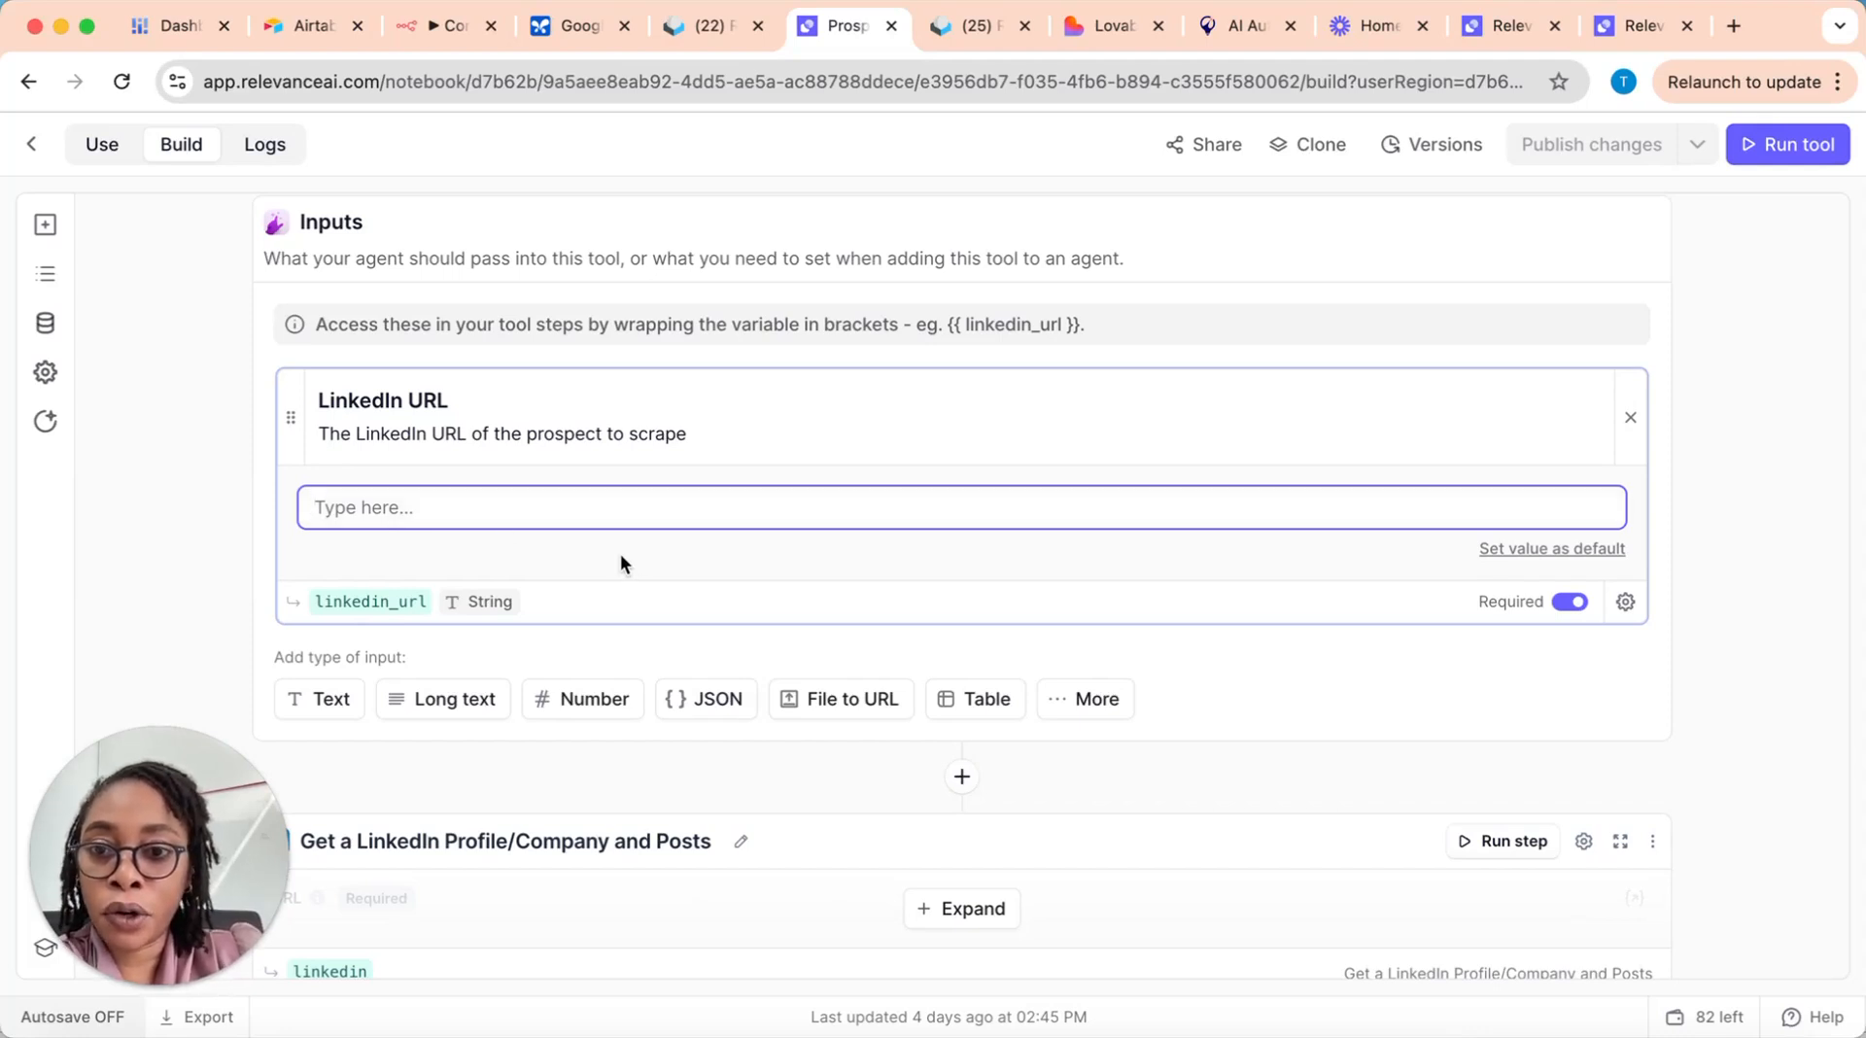
Step: Inspect the linkedin_url variable name and data type of the LinkedIn URL input
scroll(530, 515, down, 2)
click(412, 476)
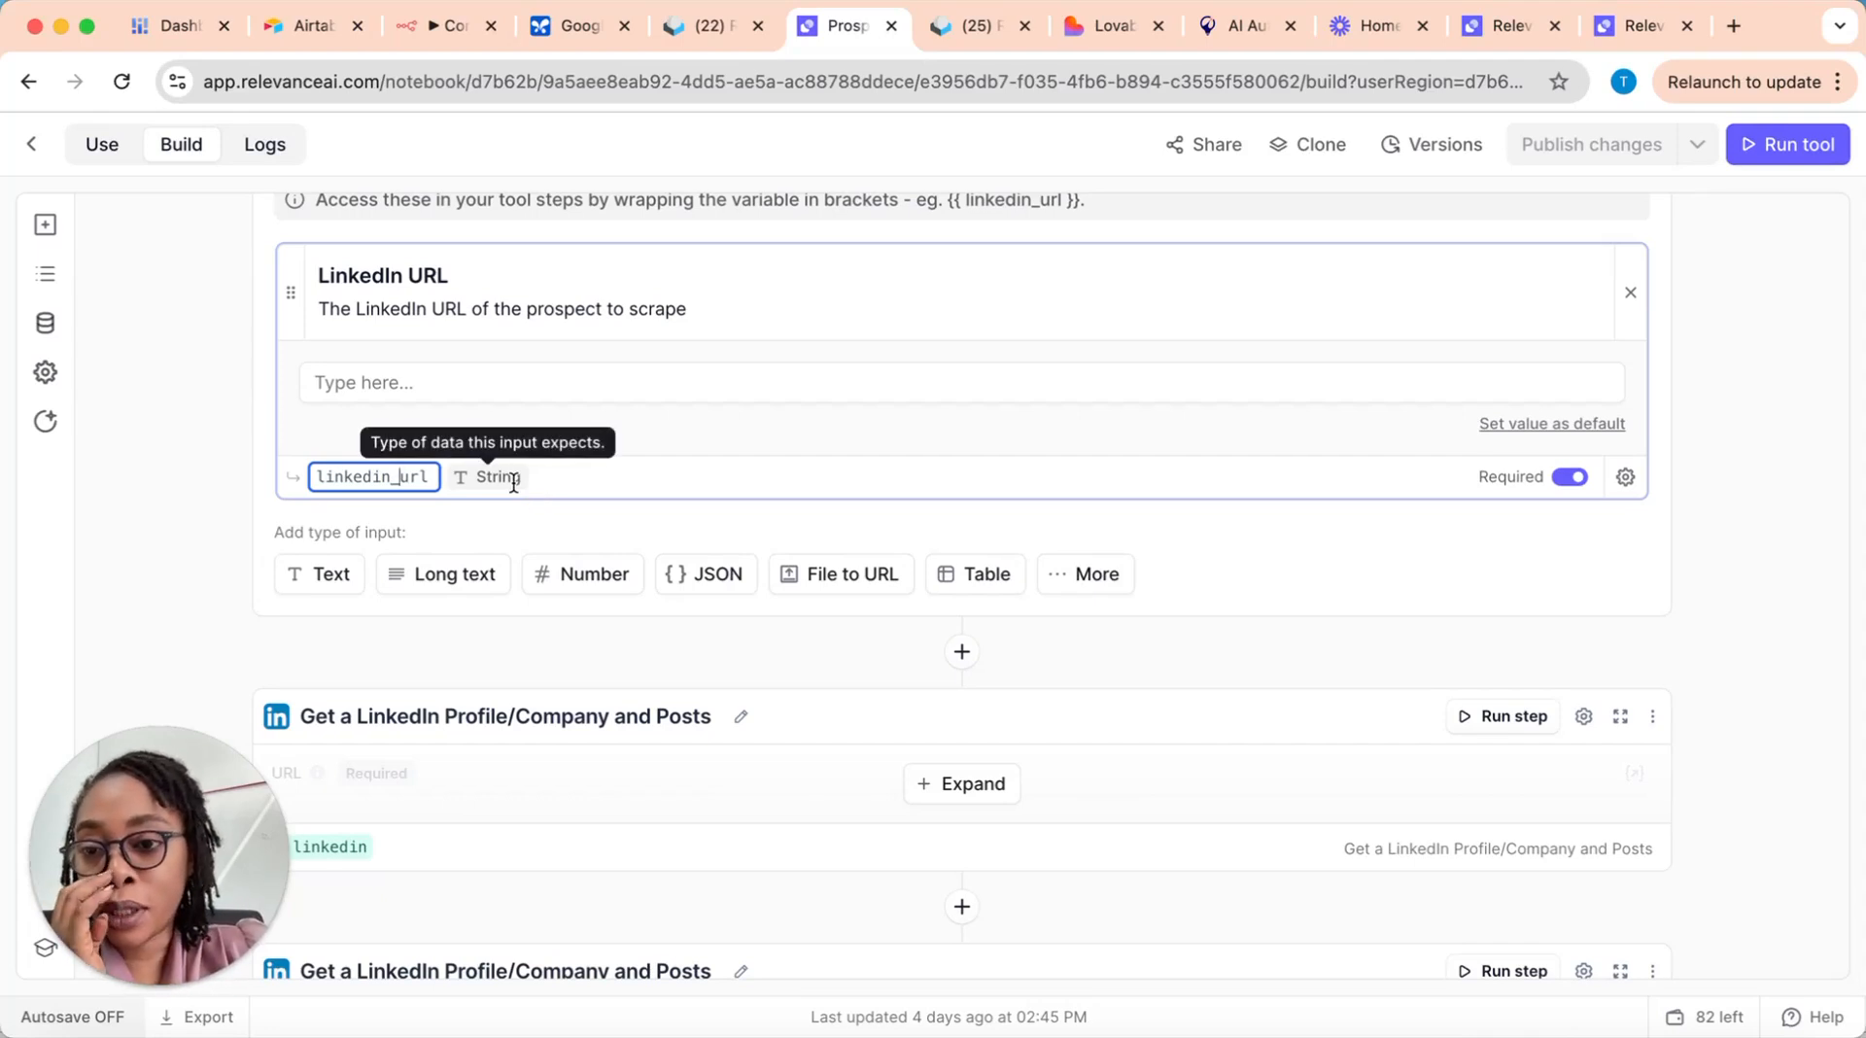
click(196, 550)
scroll(702, 678, down, 1)
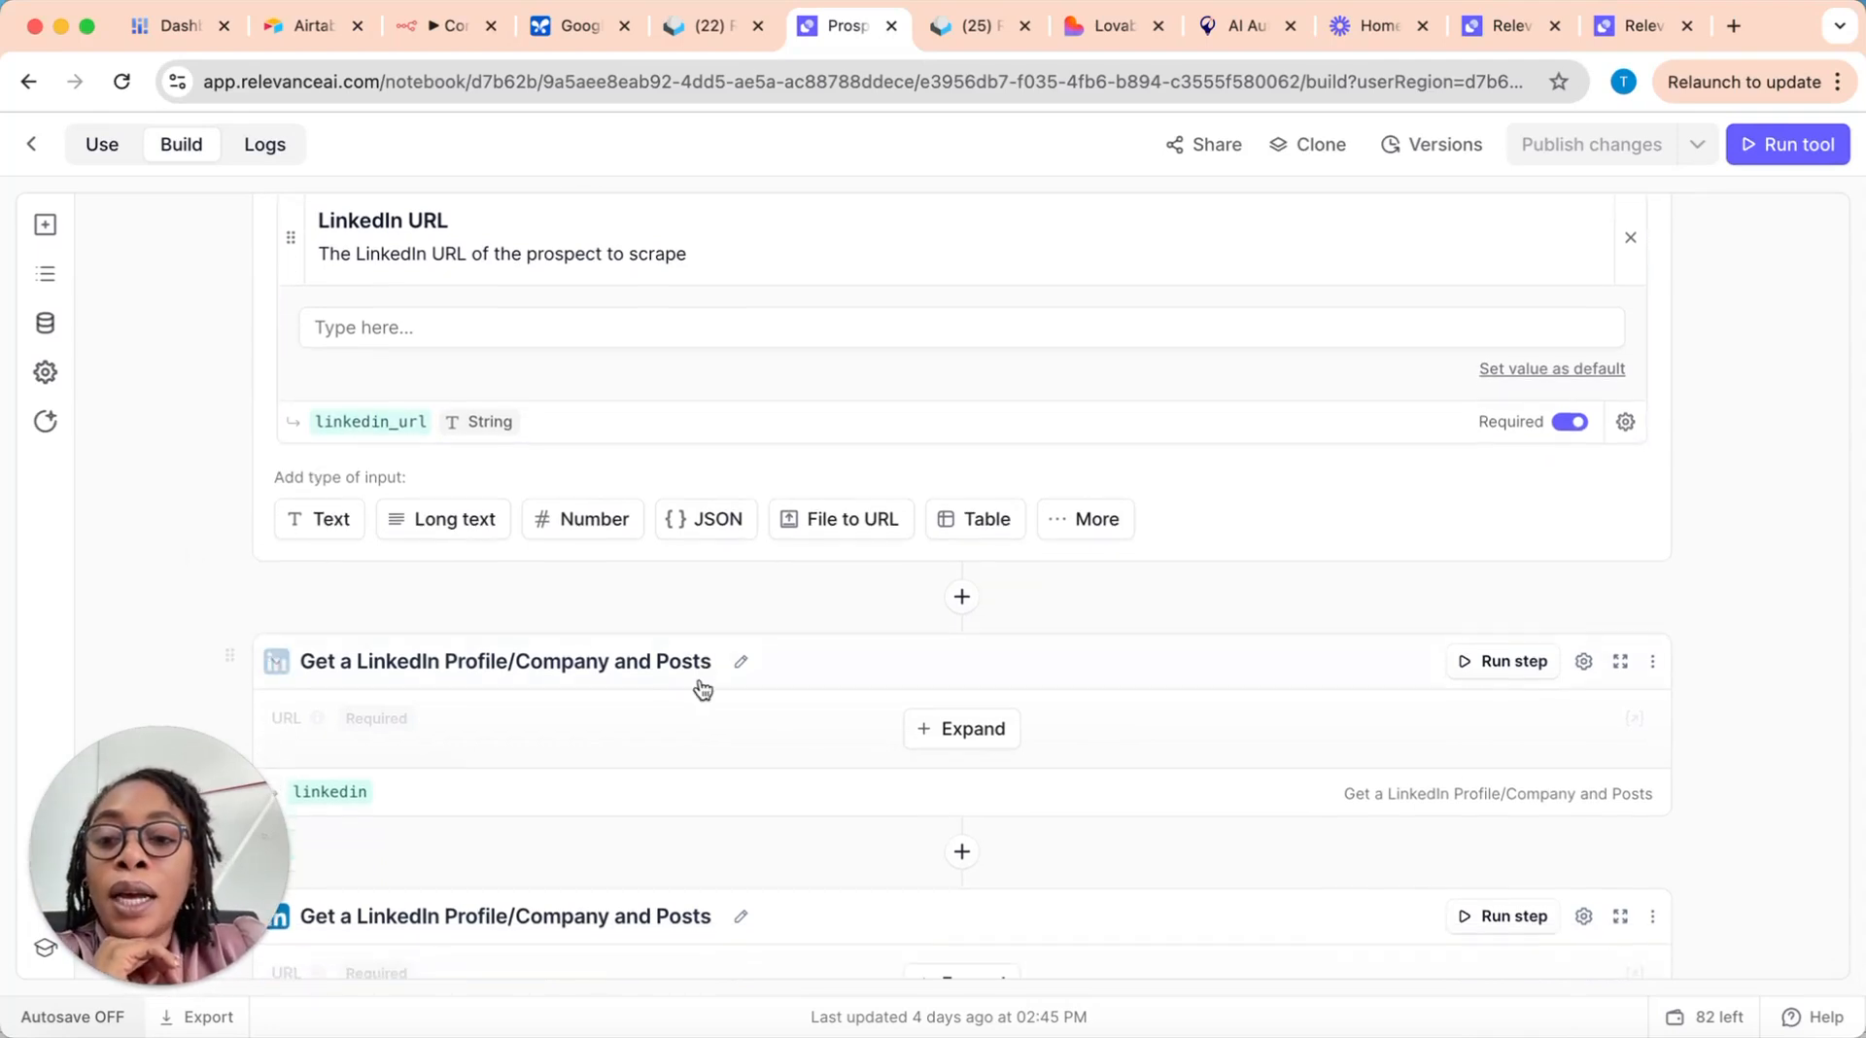
scroll(1140, 661, up, 4)
scroll(967, 601, down, 4)
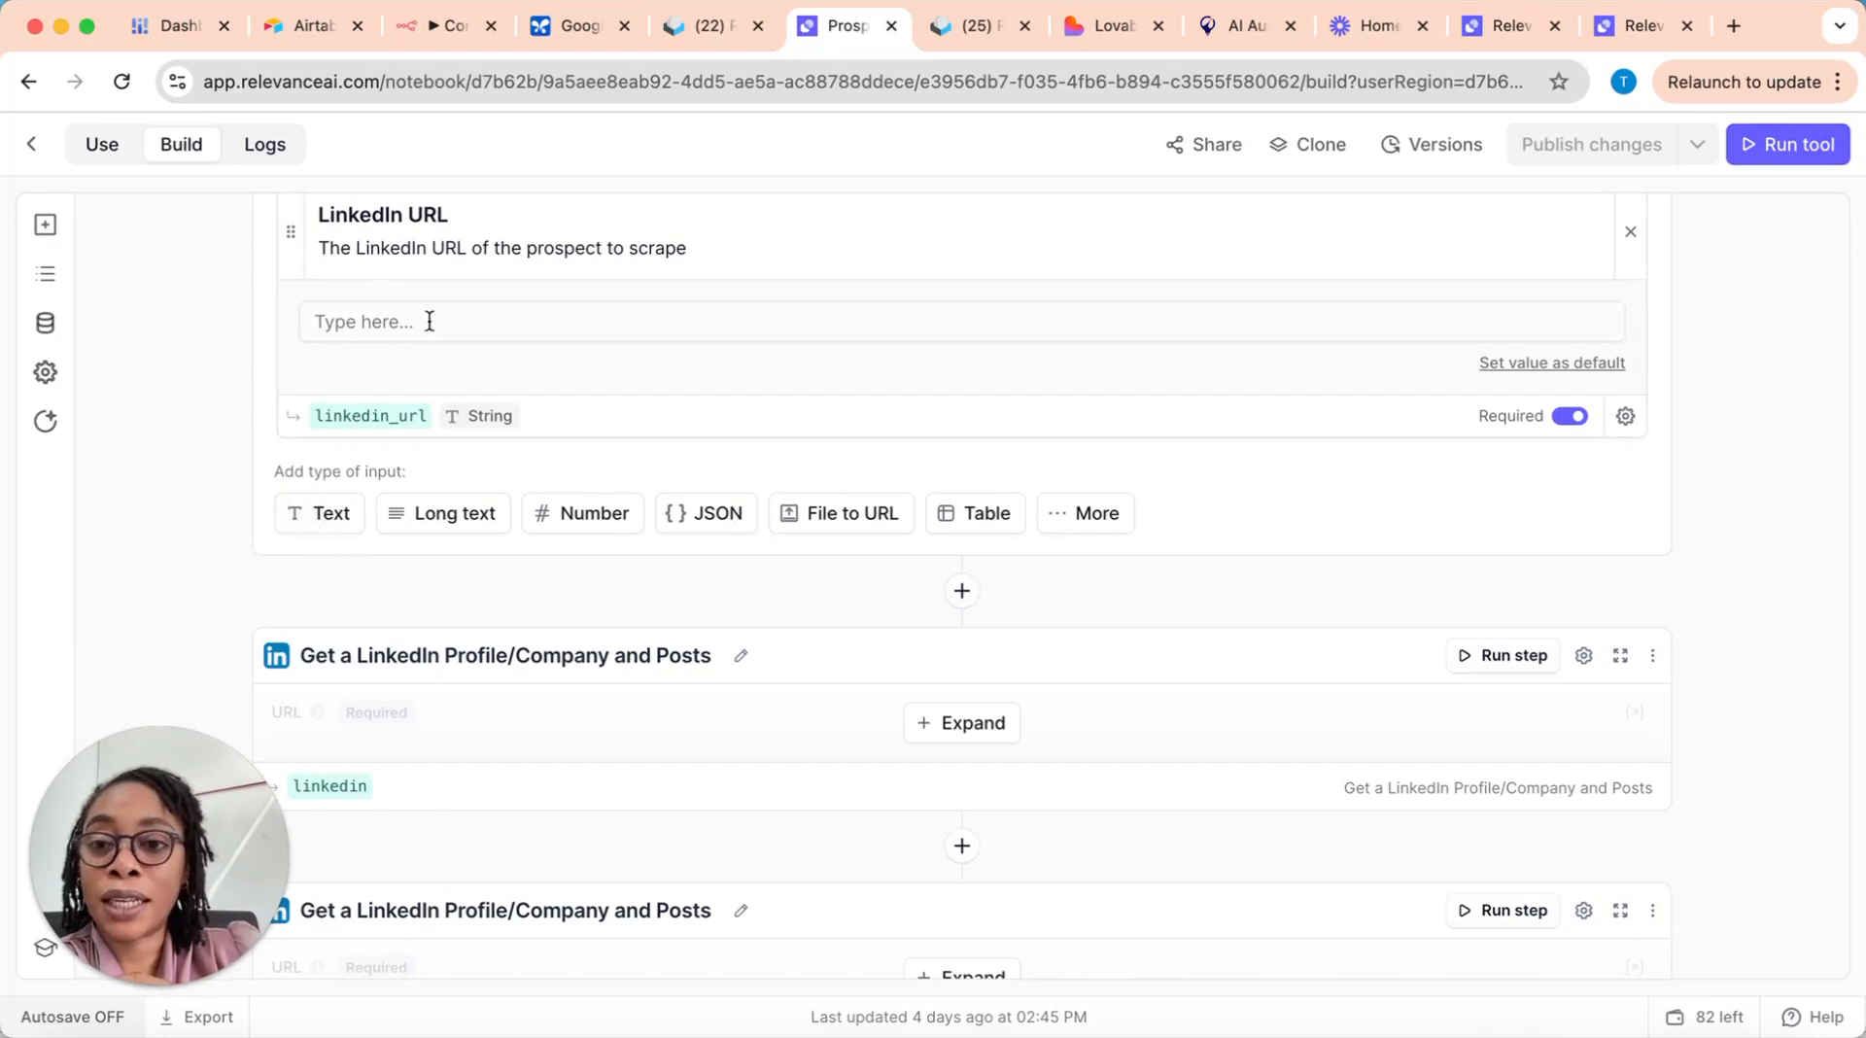
Step: Add a blank text input below the LinkedIn URL input, look over its empty fields, and remove it
click(324, 516)
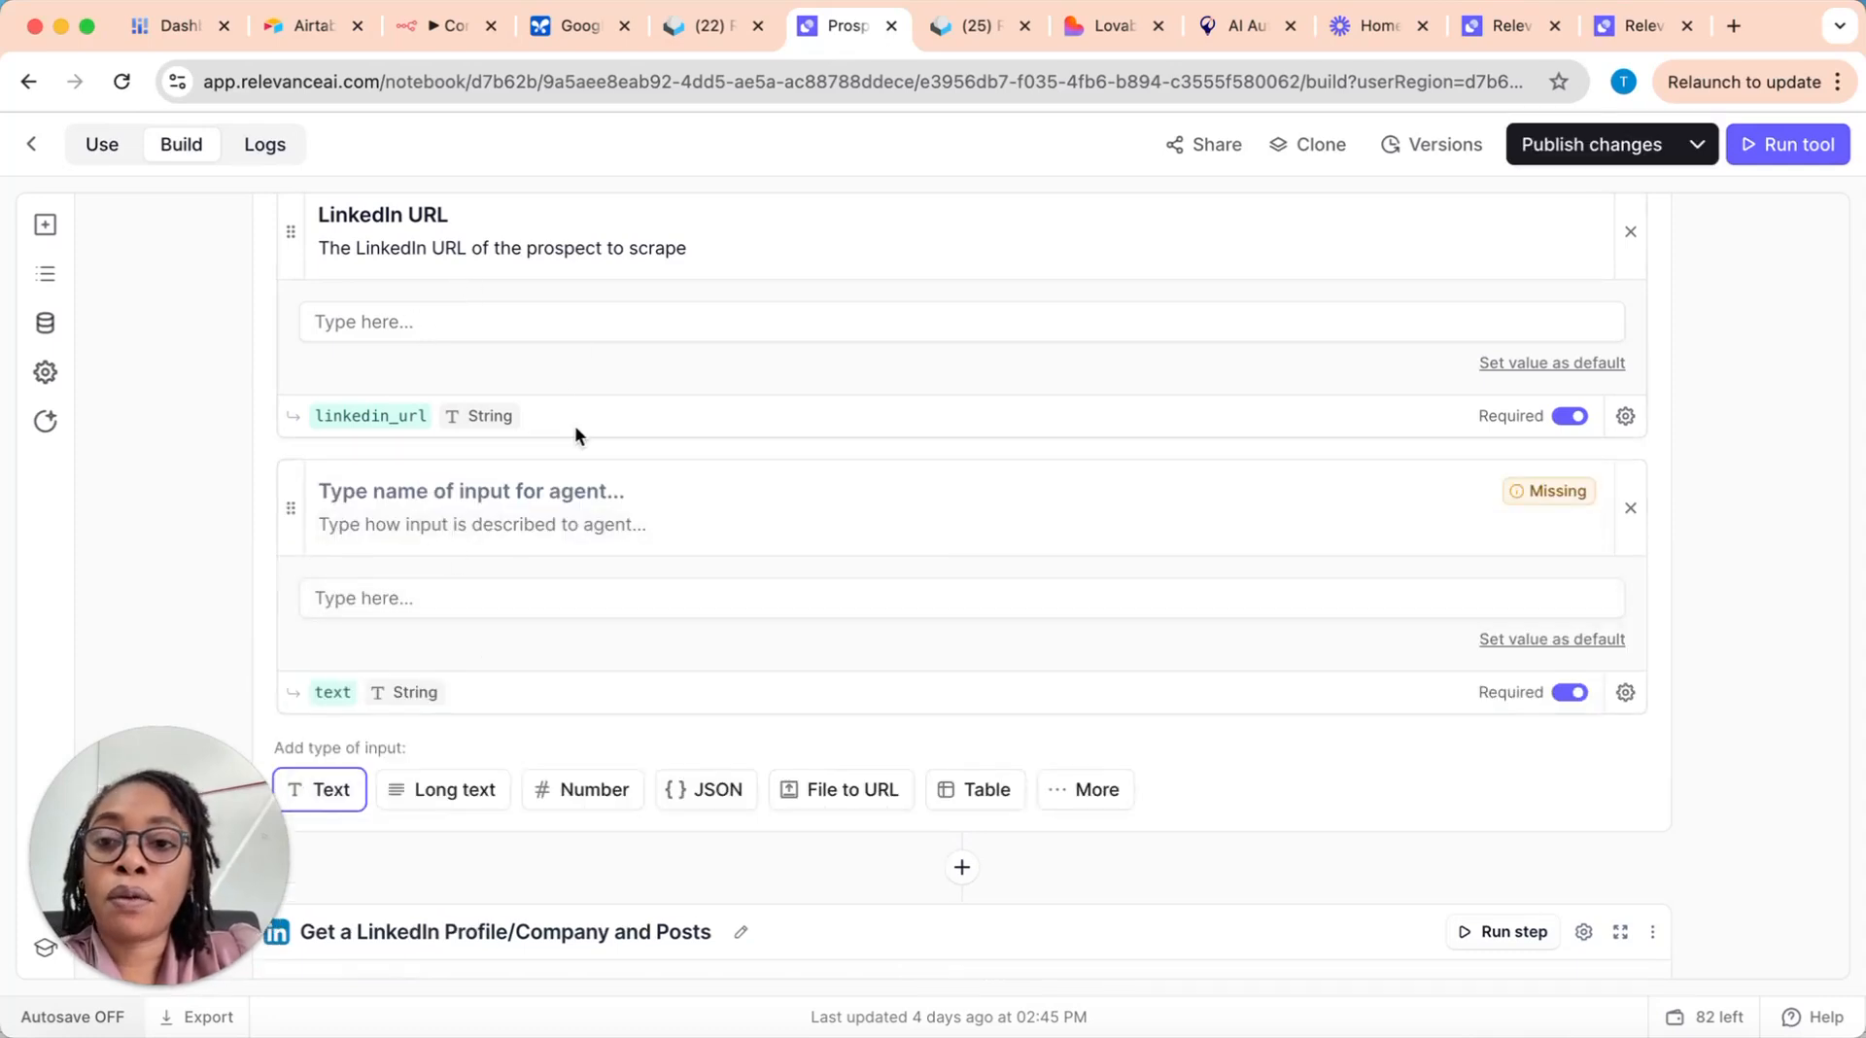
scroll(575, 428, up, 3)
scroll(545, 544, down, 2)
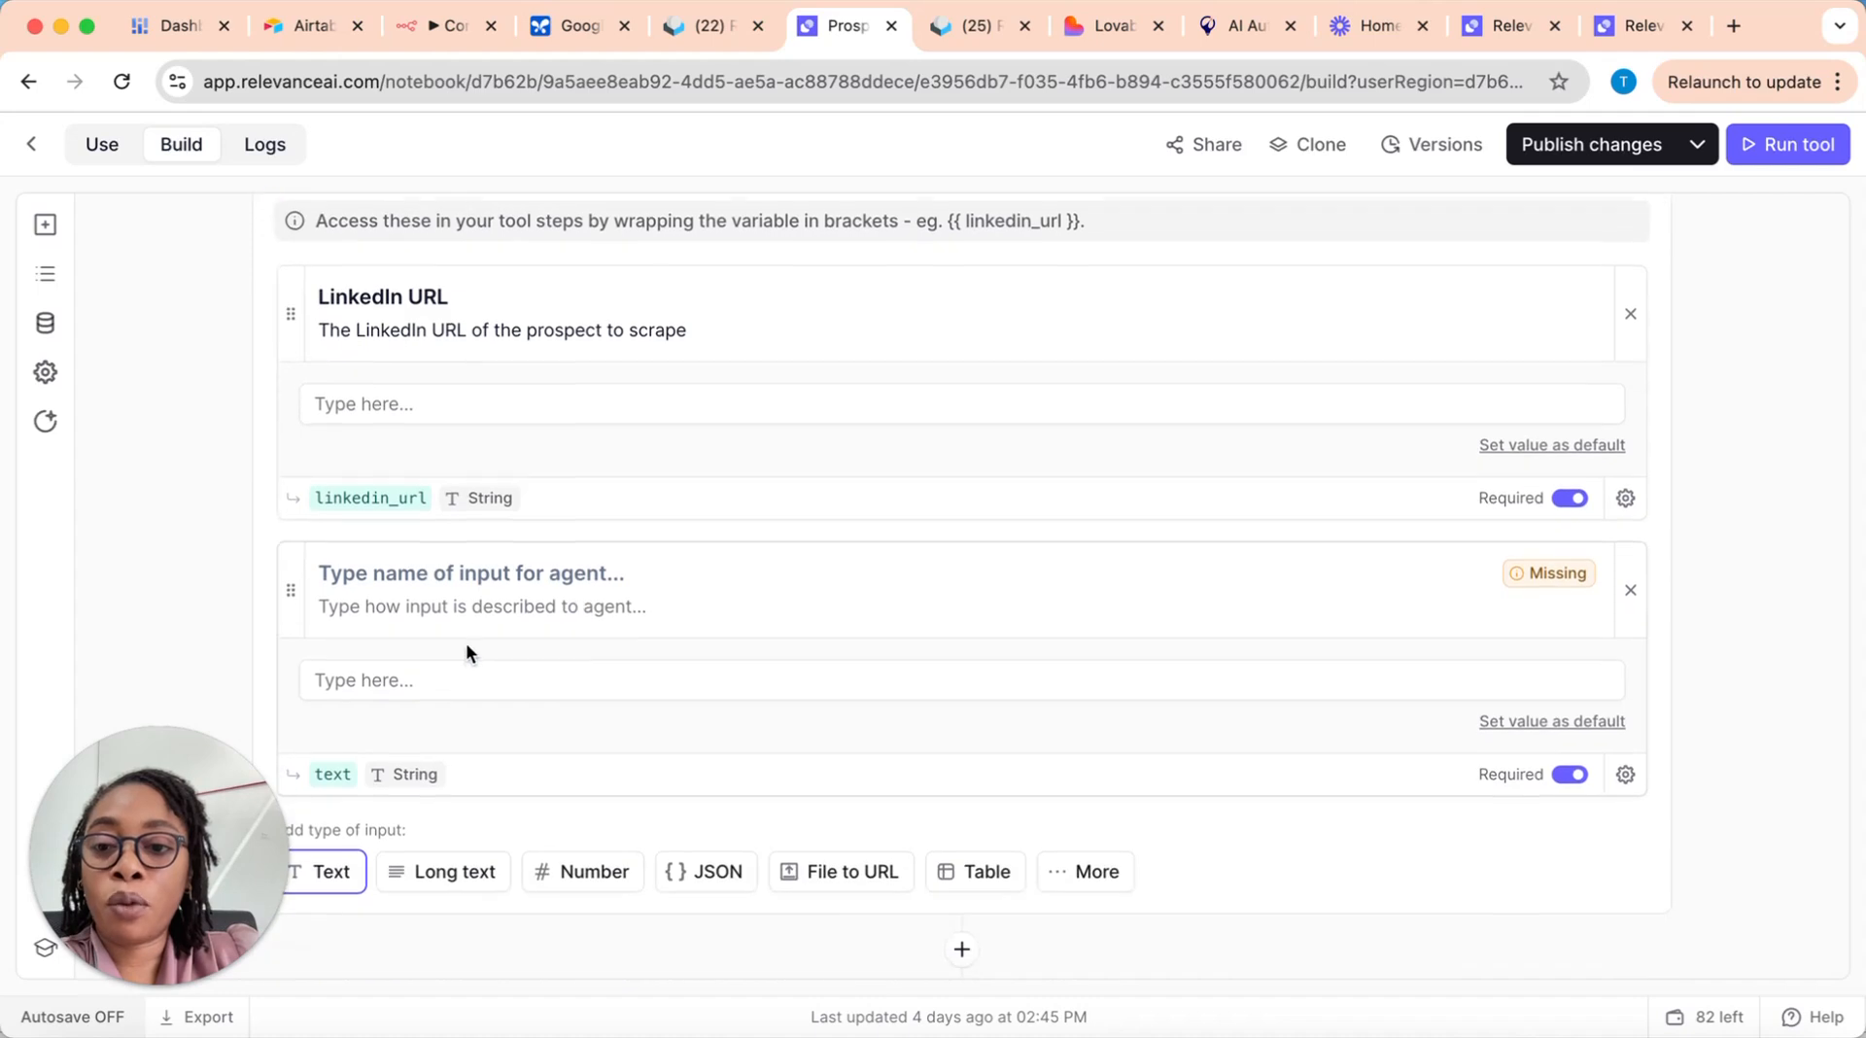
scroll(467, 651, down, 1)
scroll(483, 731, down, 1)
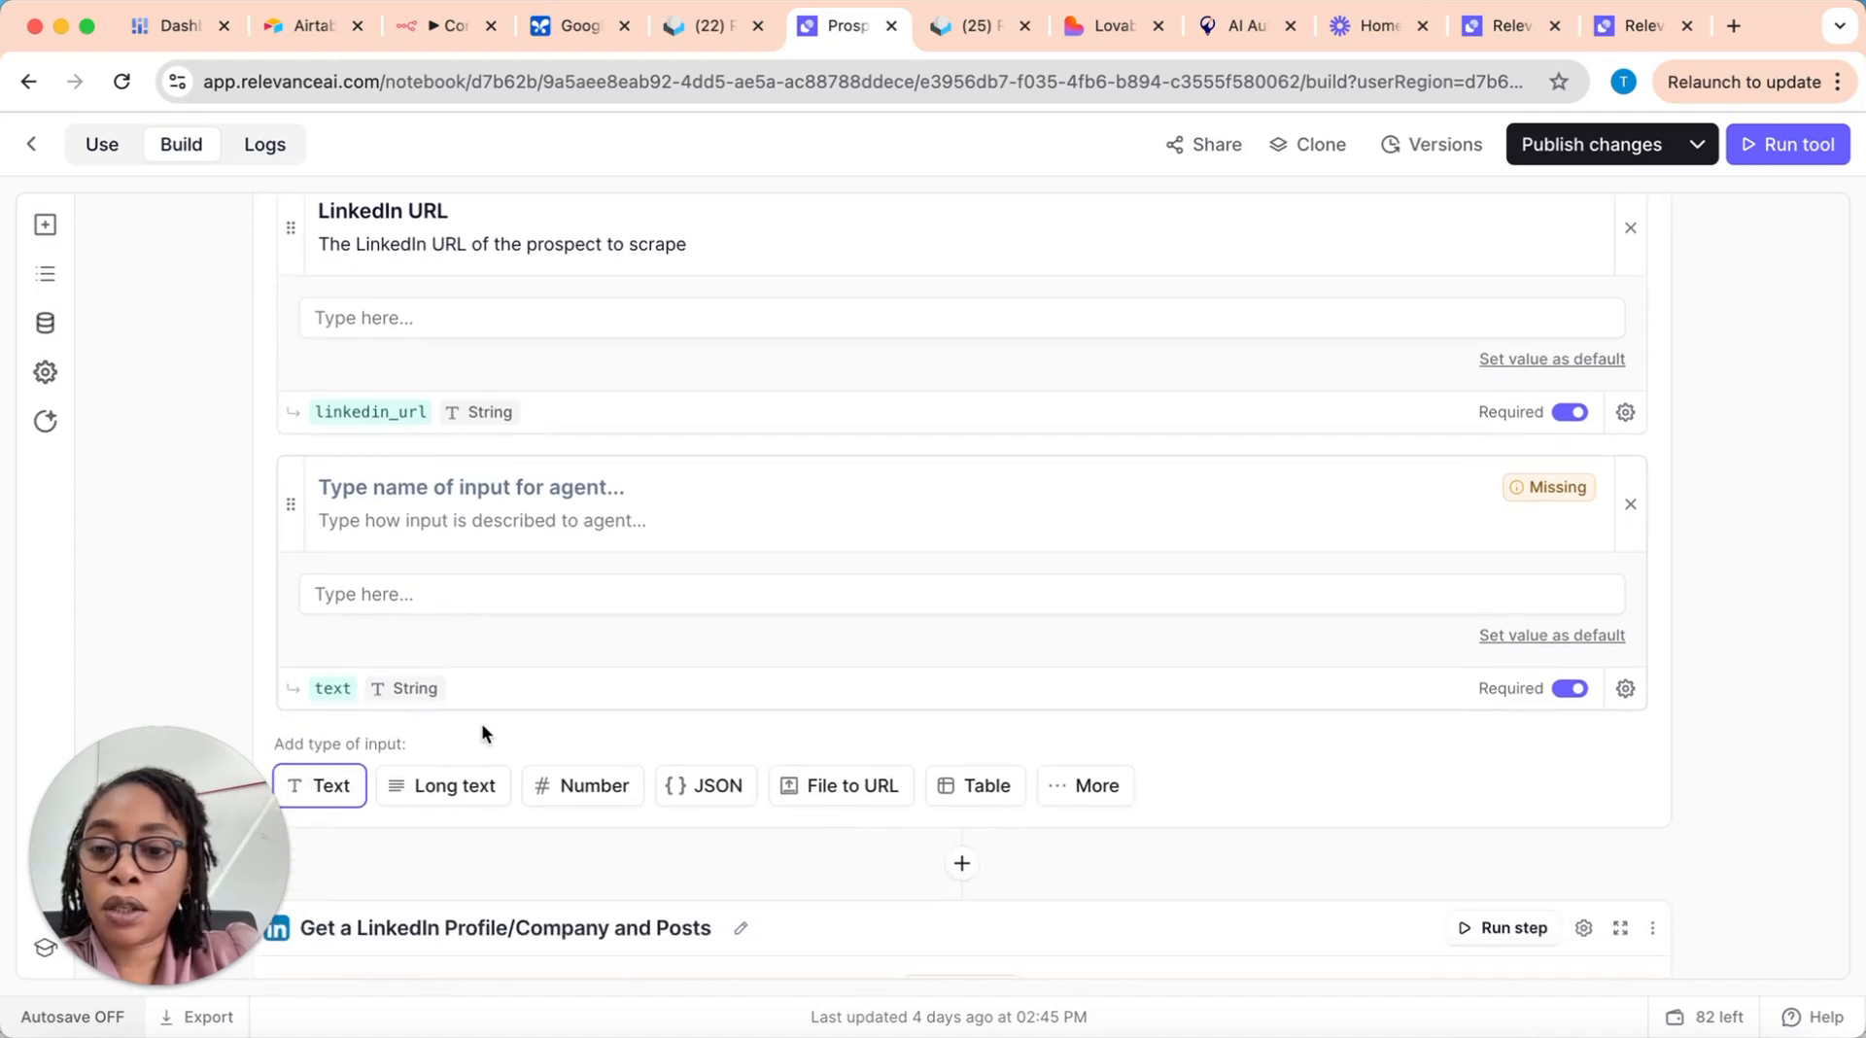
scroll(483, 731, down, 3)
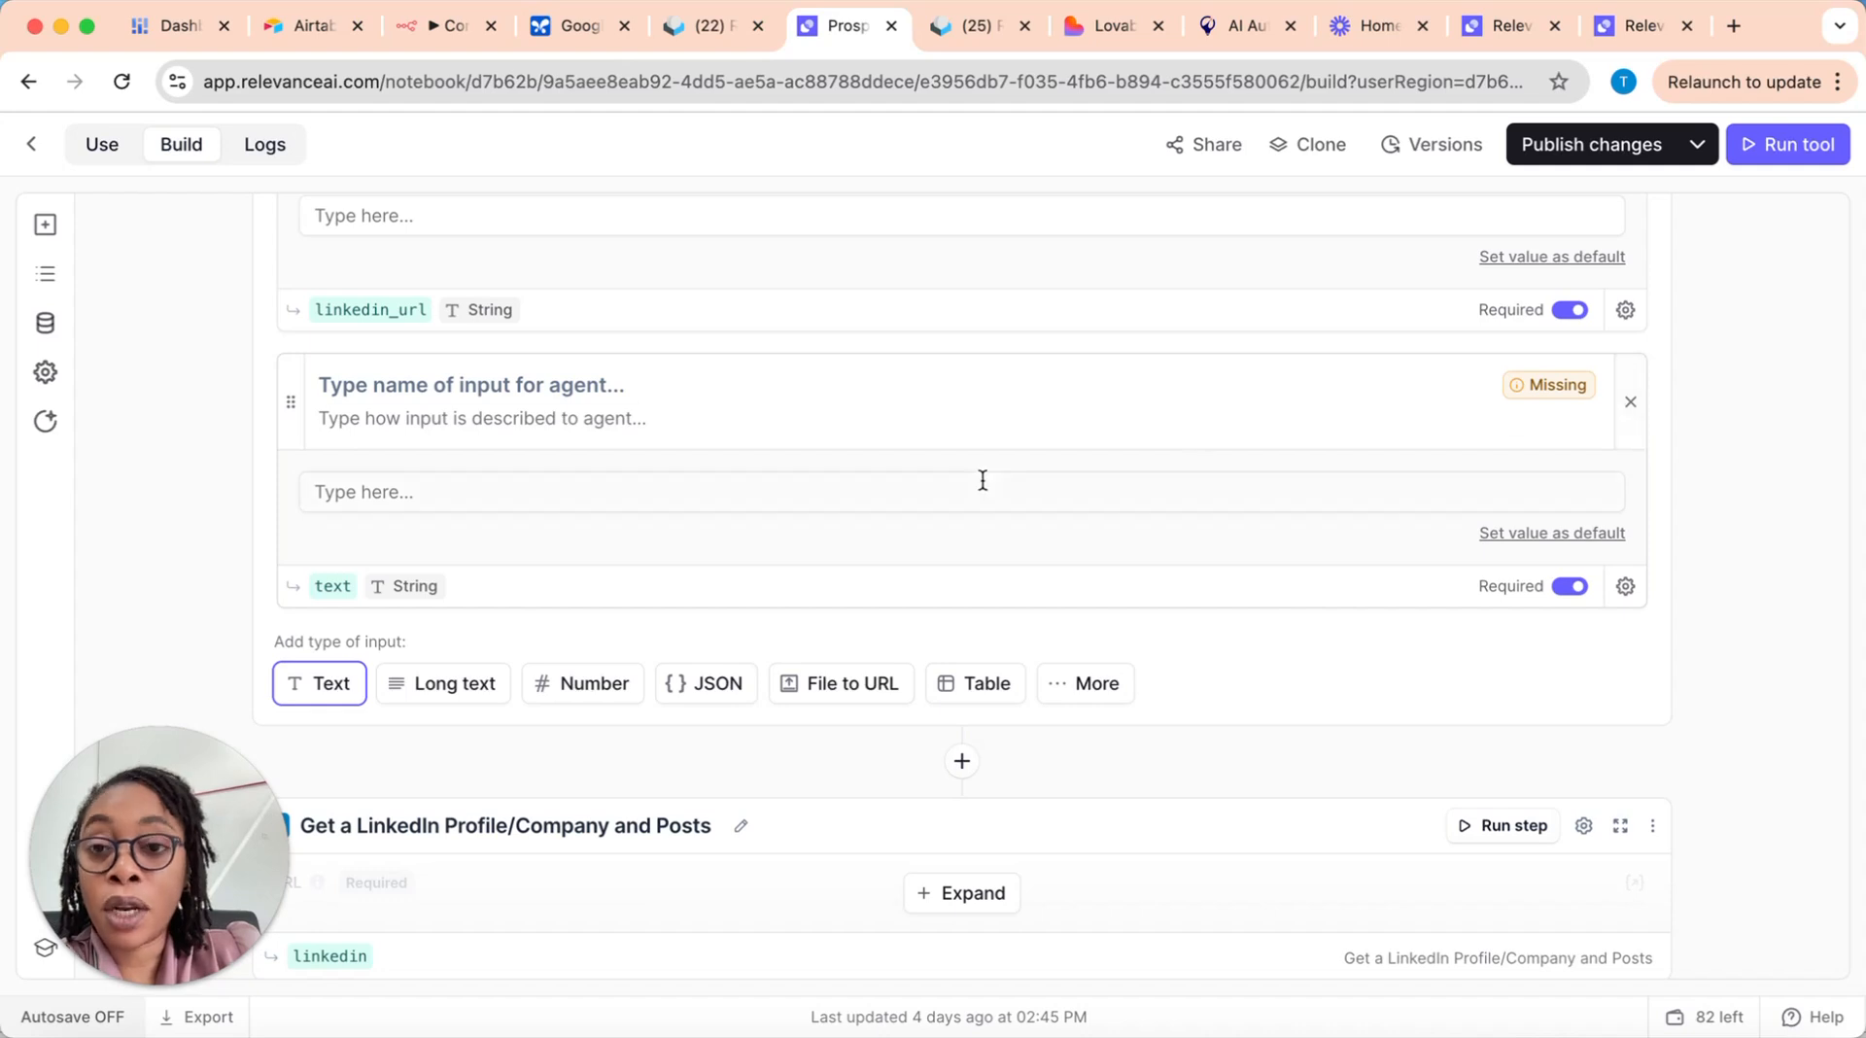
scroll(748, 527, up, 3)
scroll(706, 525, down, 1)
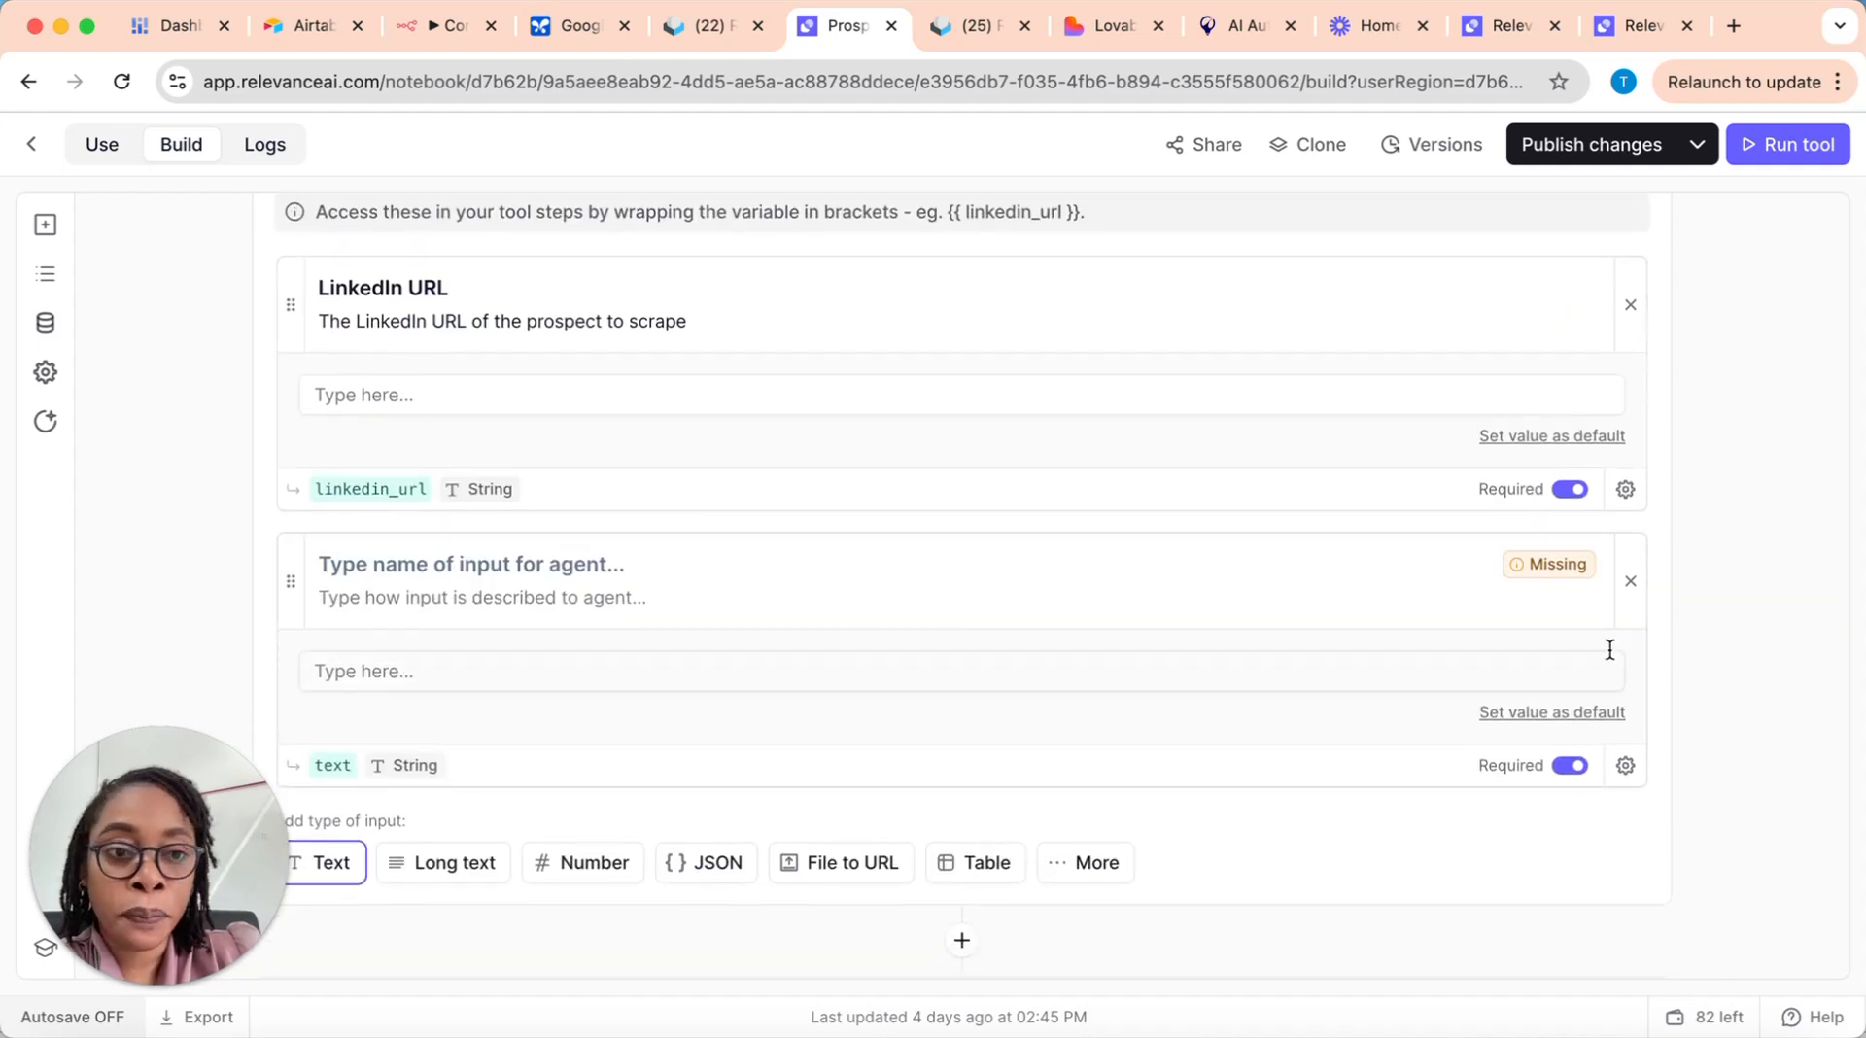
click(1631, 581)
Step: Expand the first Get a LinkedIn Profile/Company and Posts step and examine its URL and method settings
scroll(939, 593, down, 1)
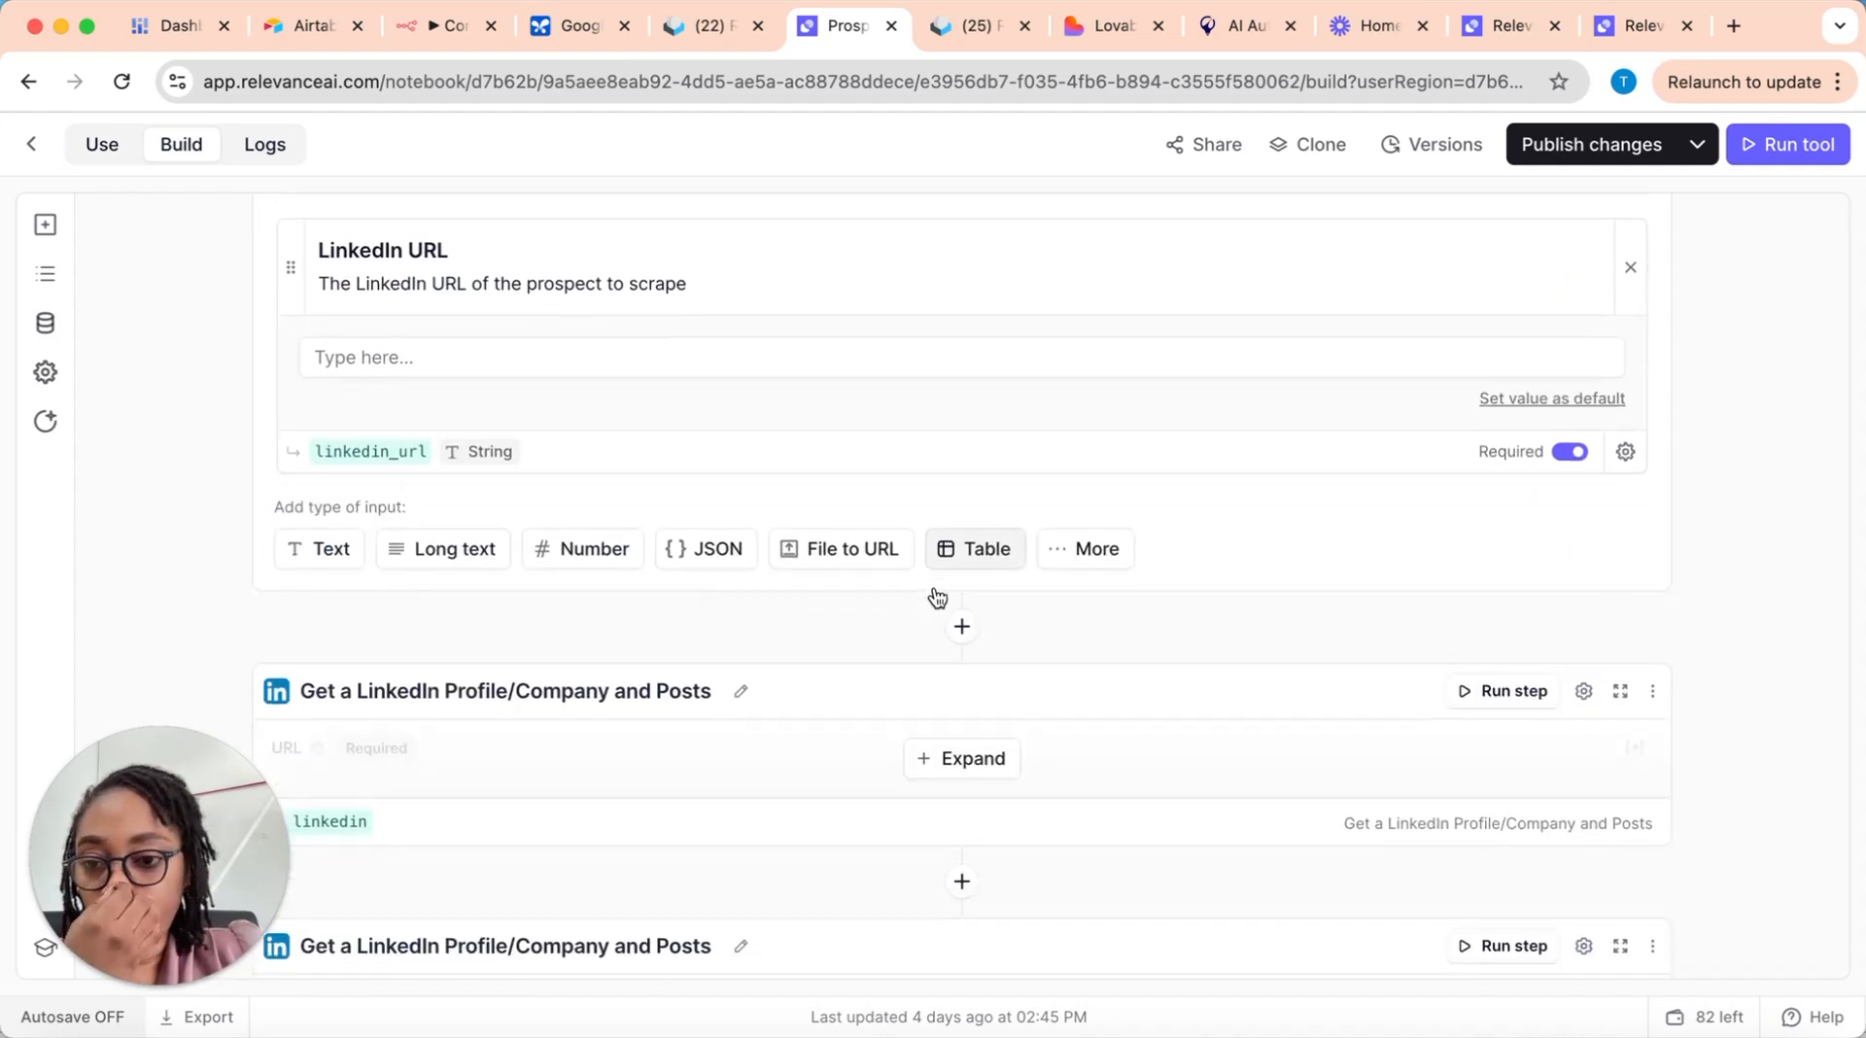
scroll(935, 596, down, 5)
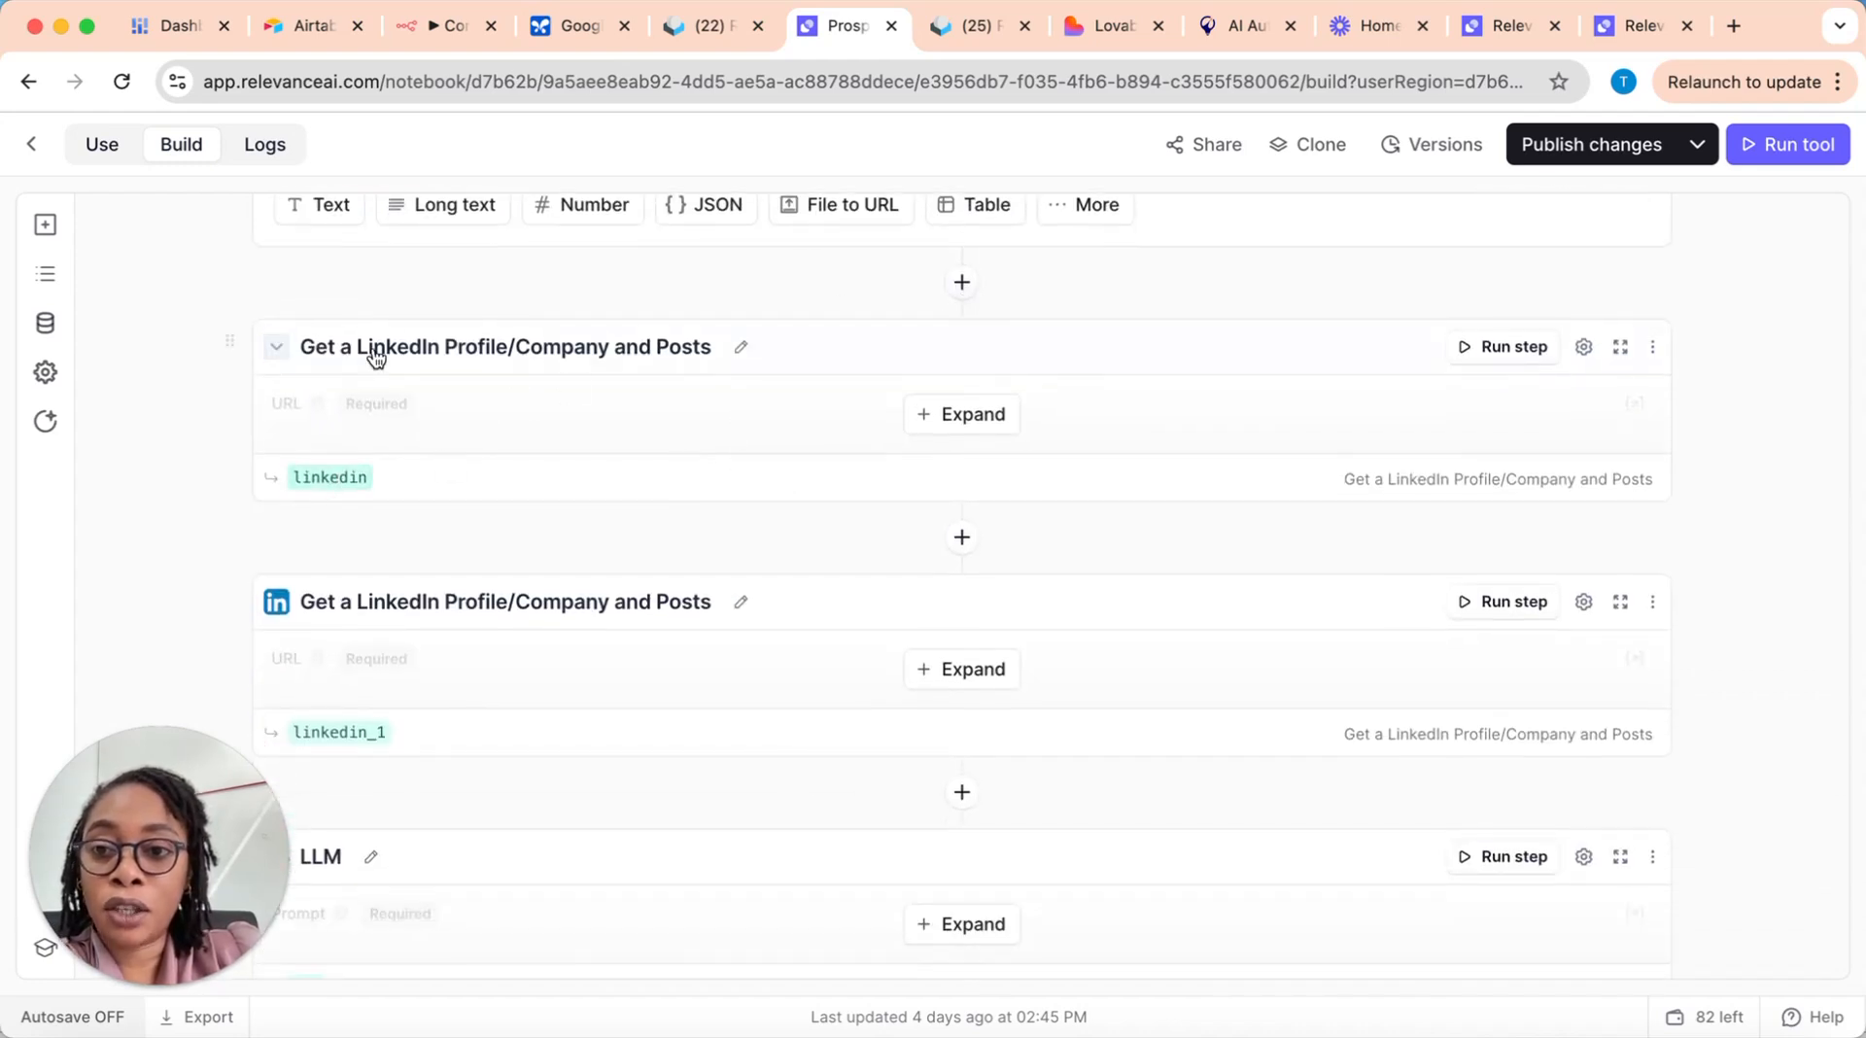
click(388, 480)
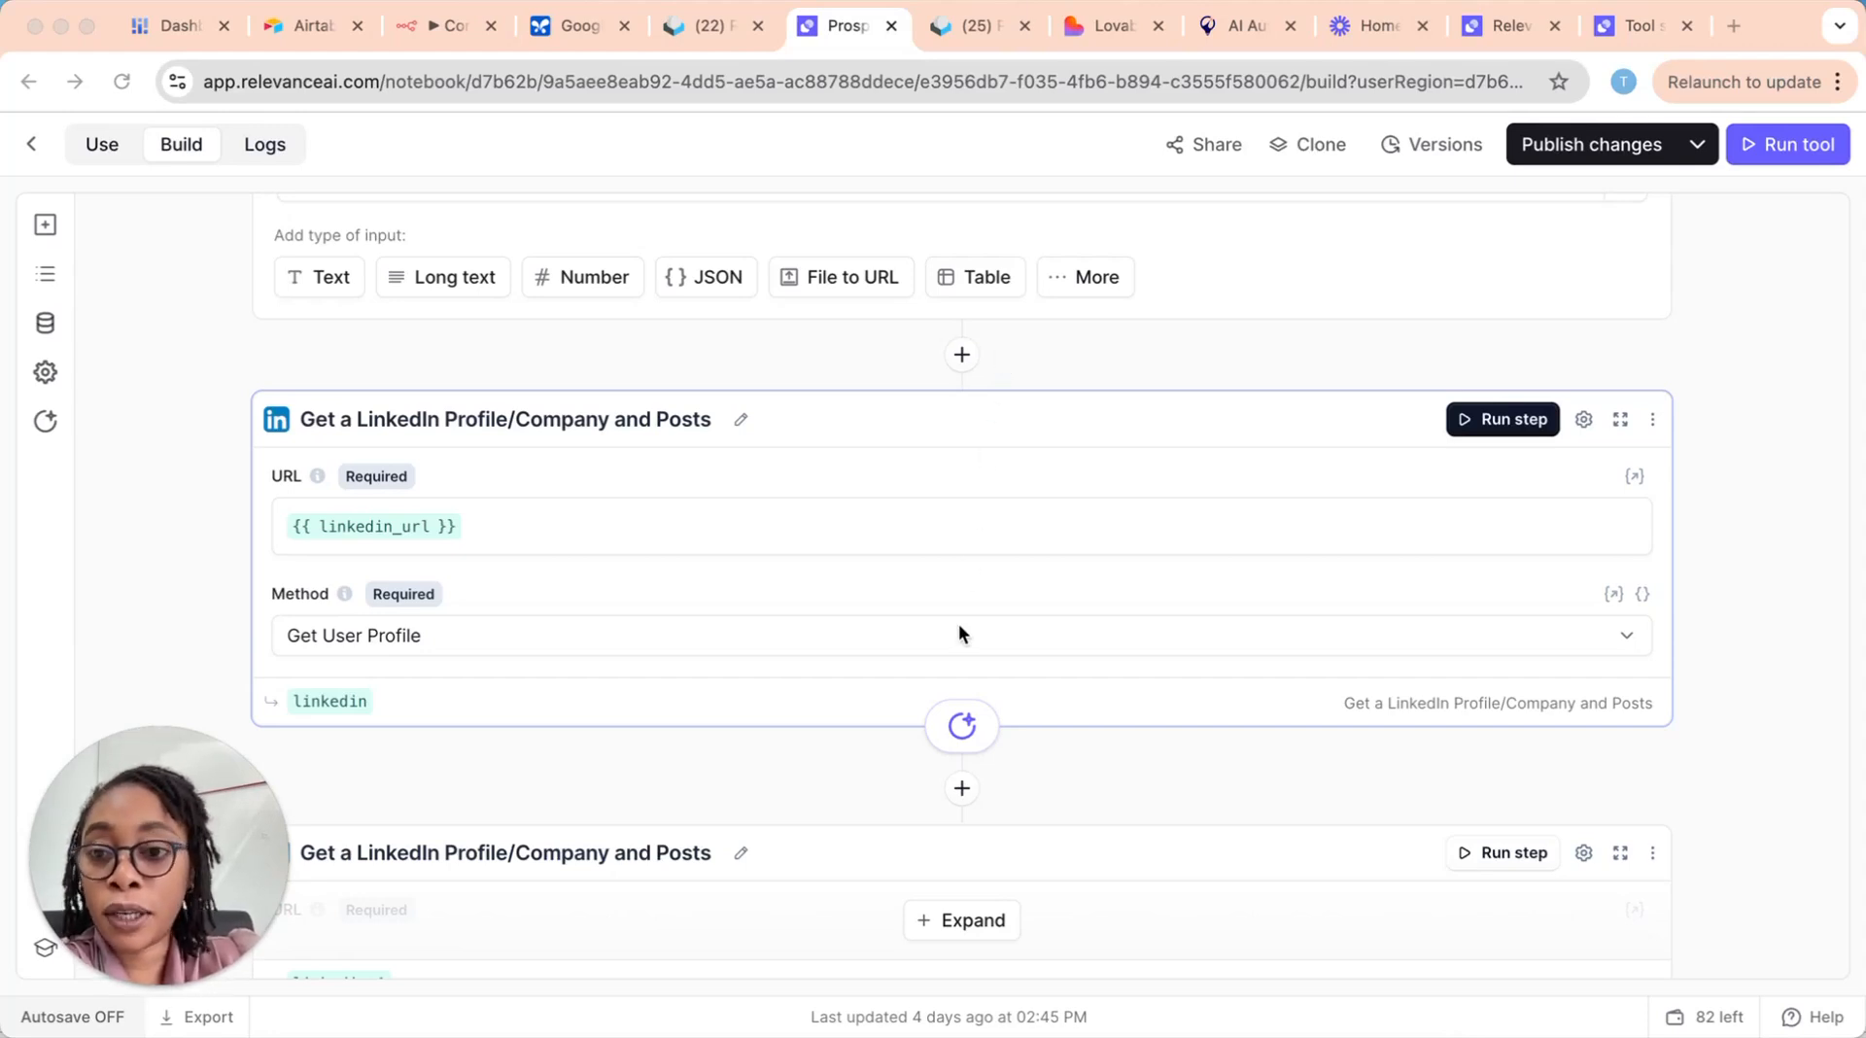
scroll(960, 627, down, 1)
scroll(993, 428, up, 2)
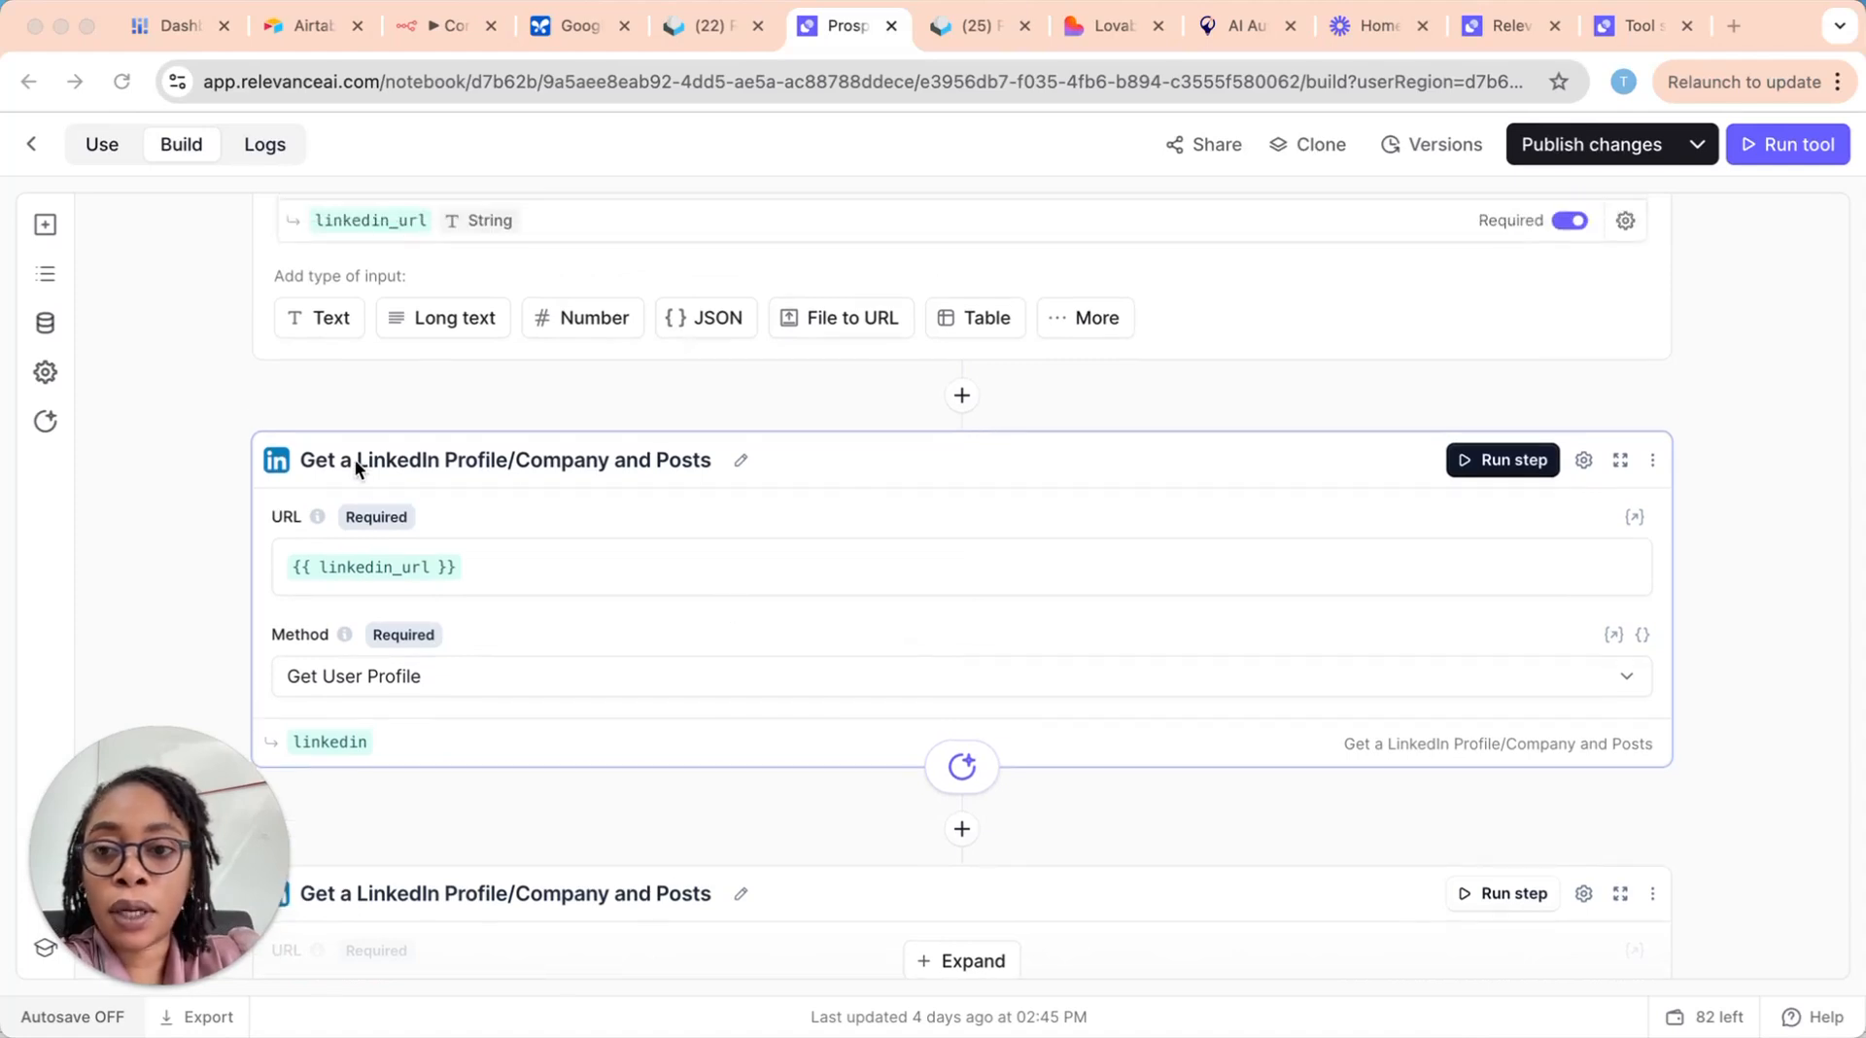
Step: Search the available tool steps for "get a link" and close the list without adding a step
click(960, 396)
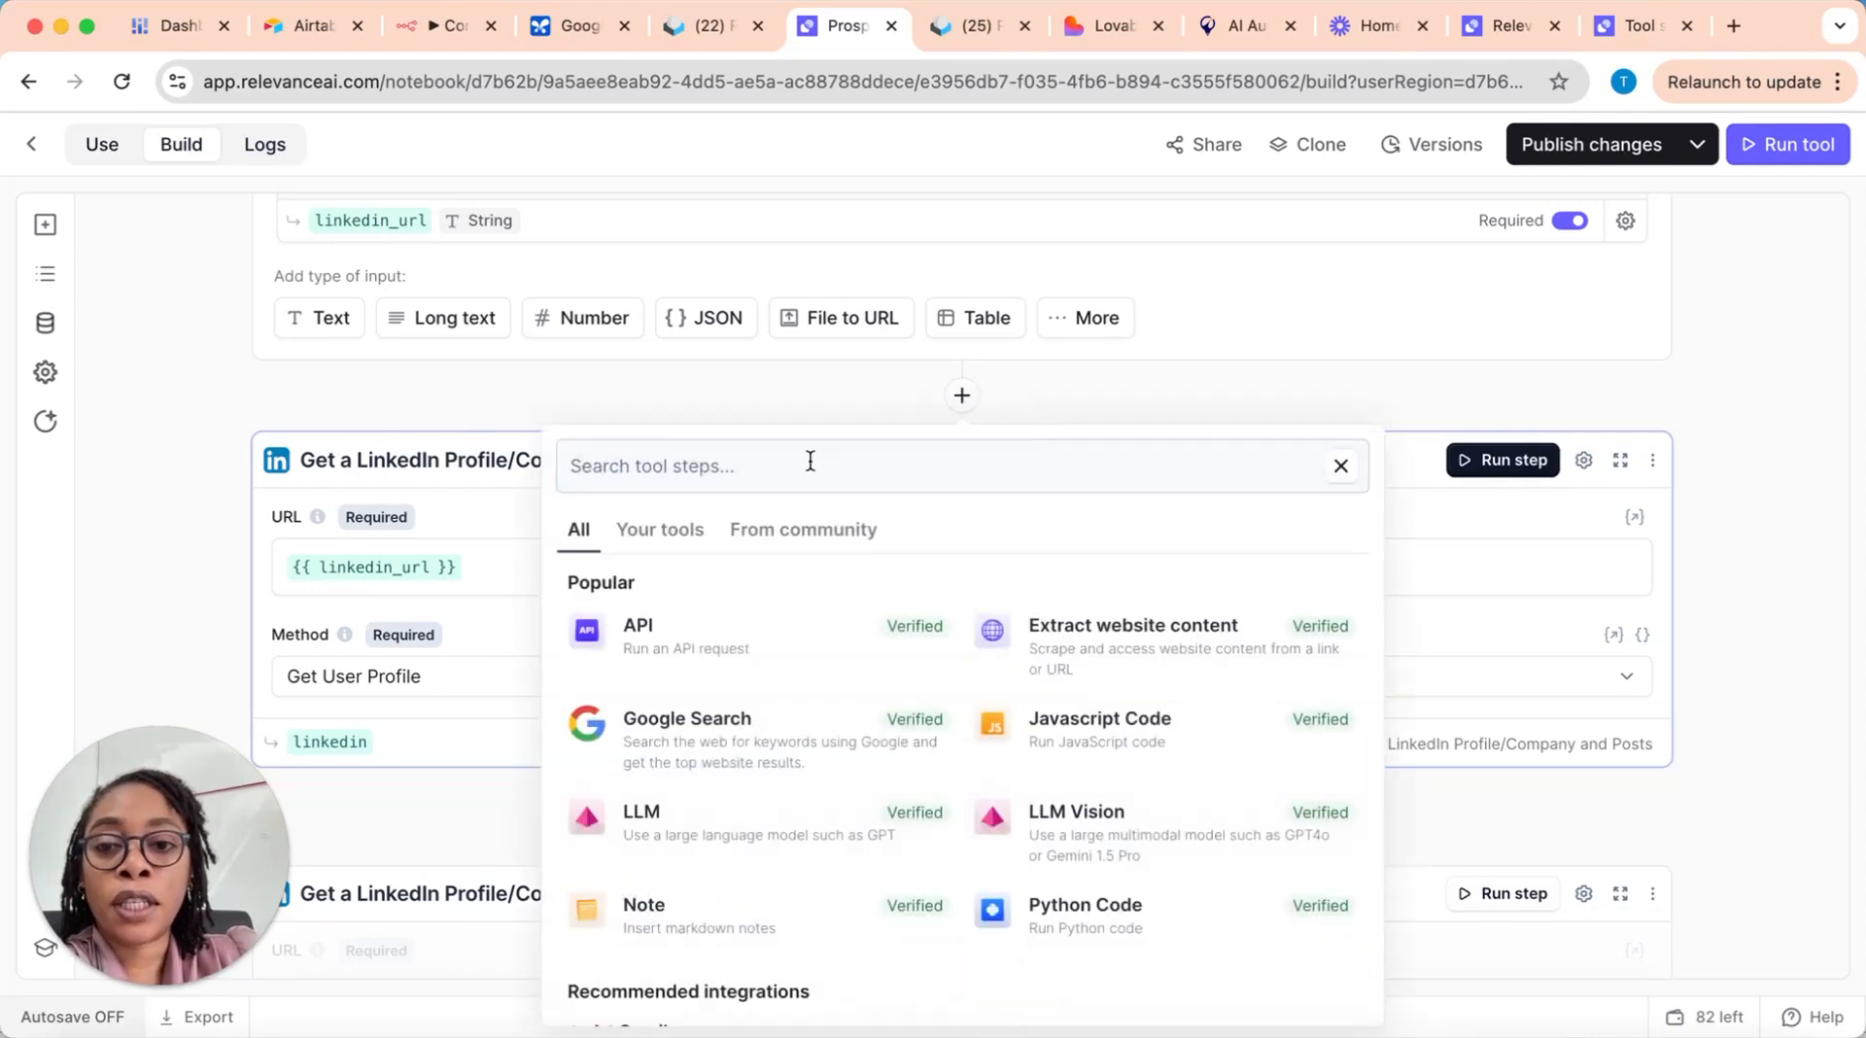
text(get a )
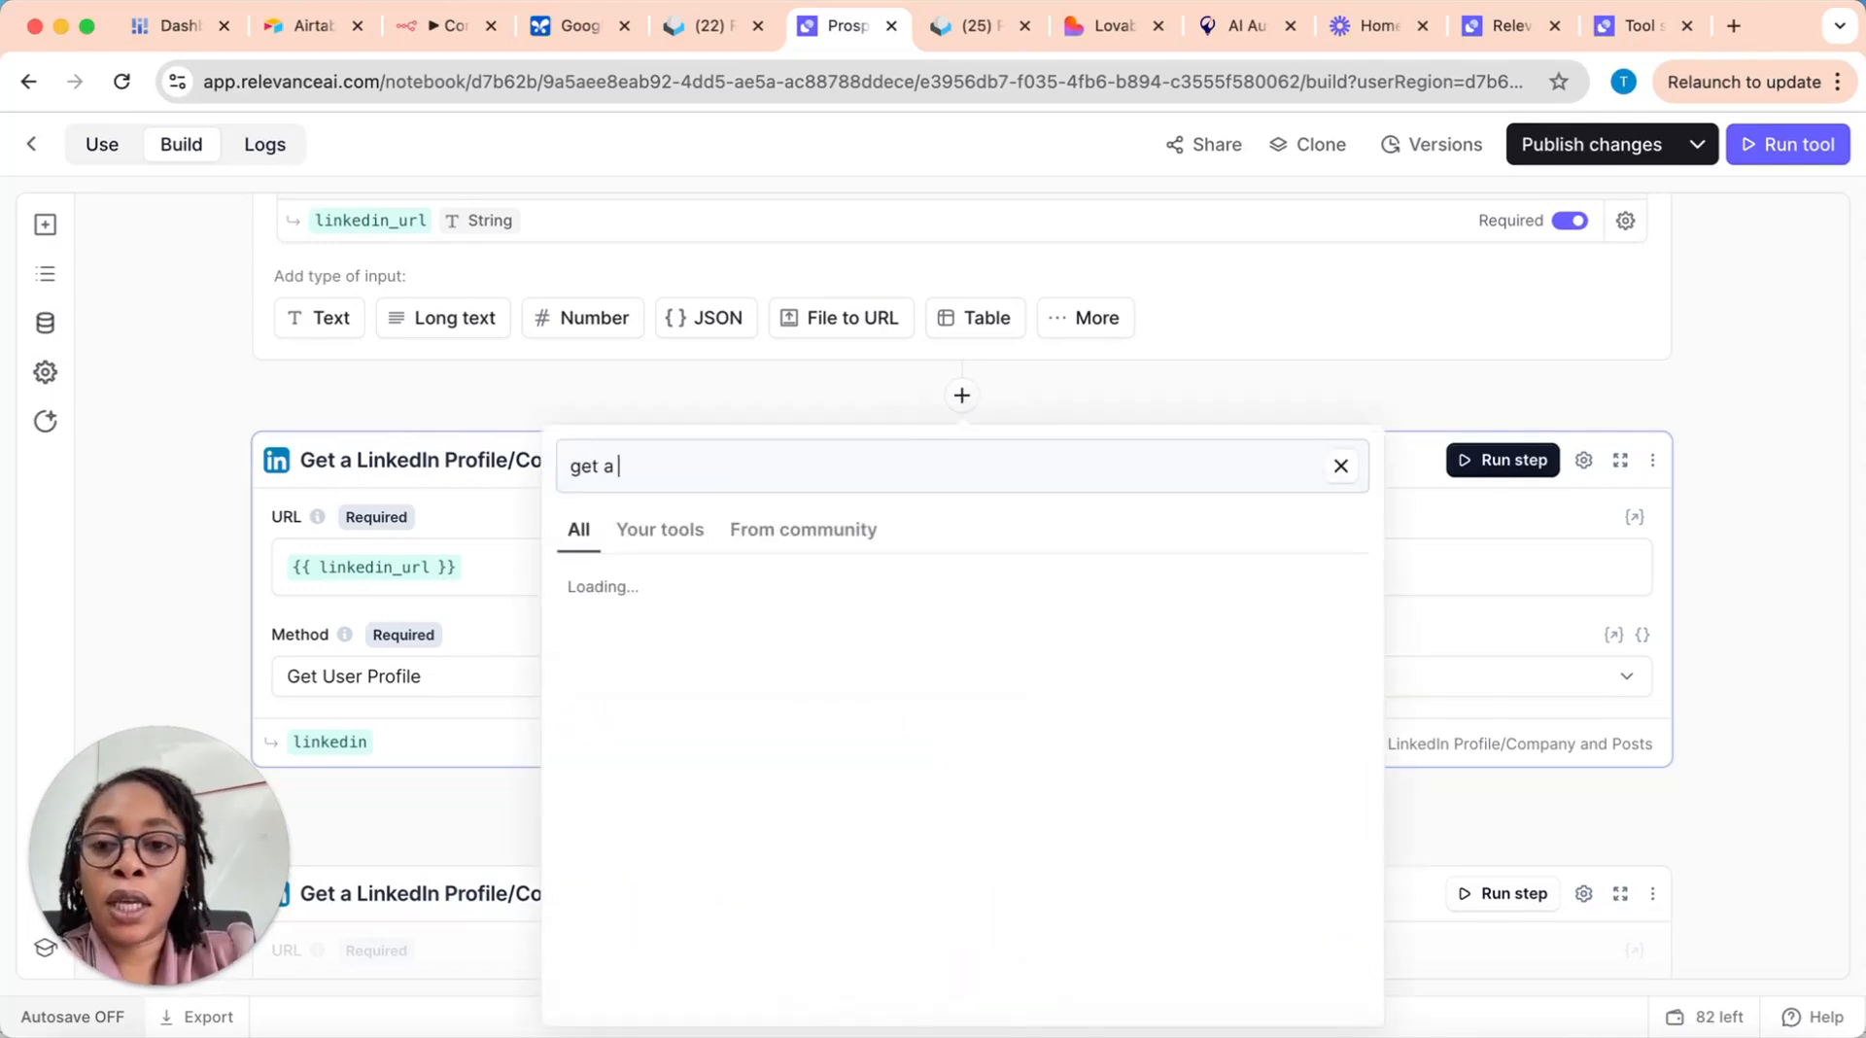
text(link)
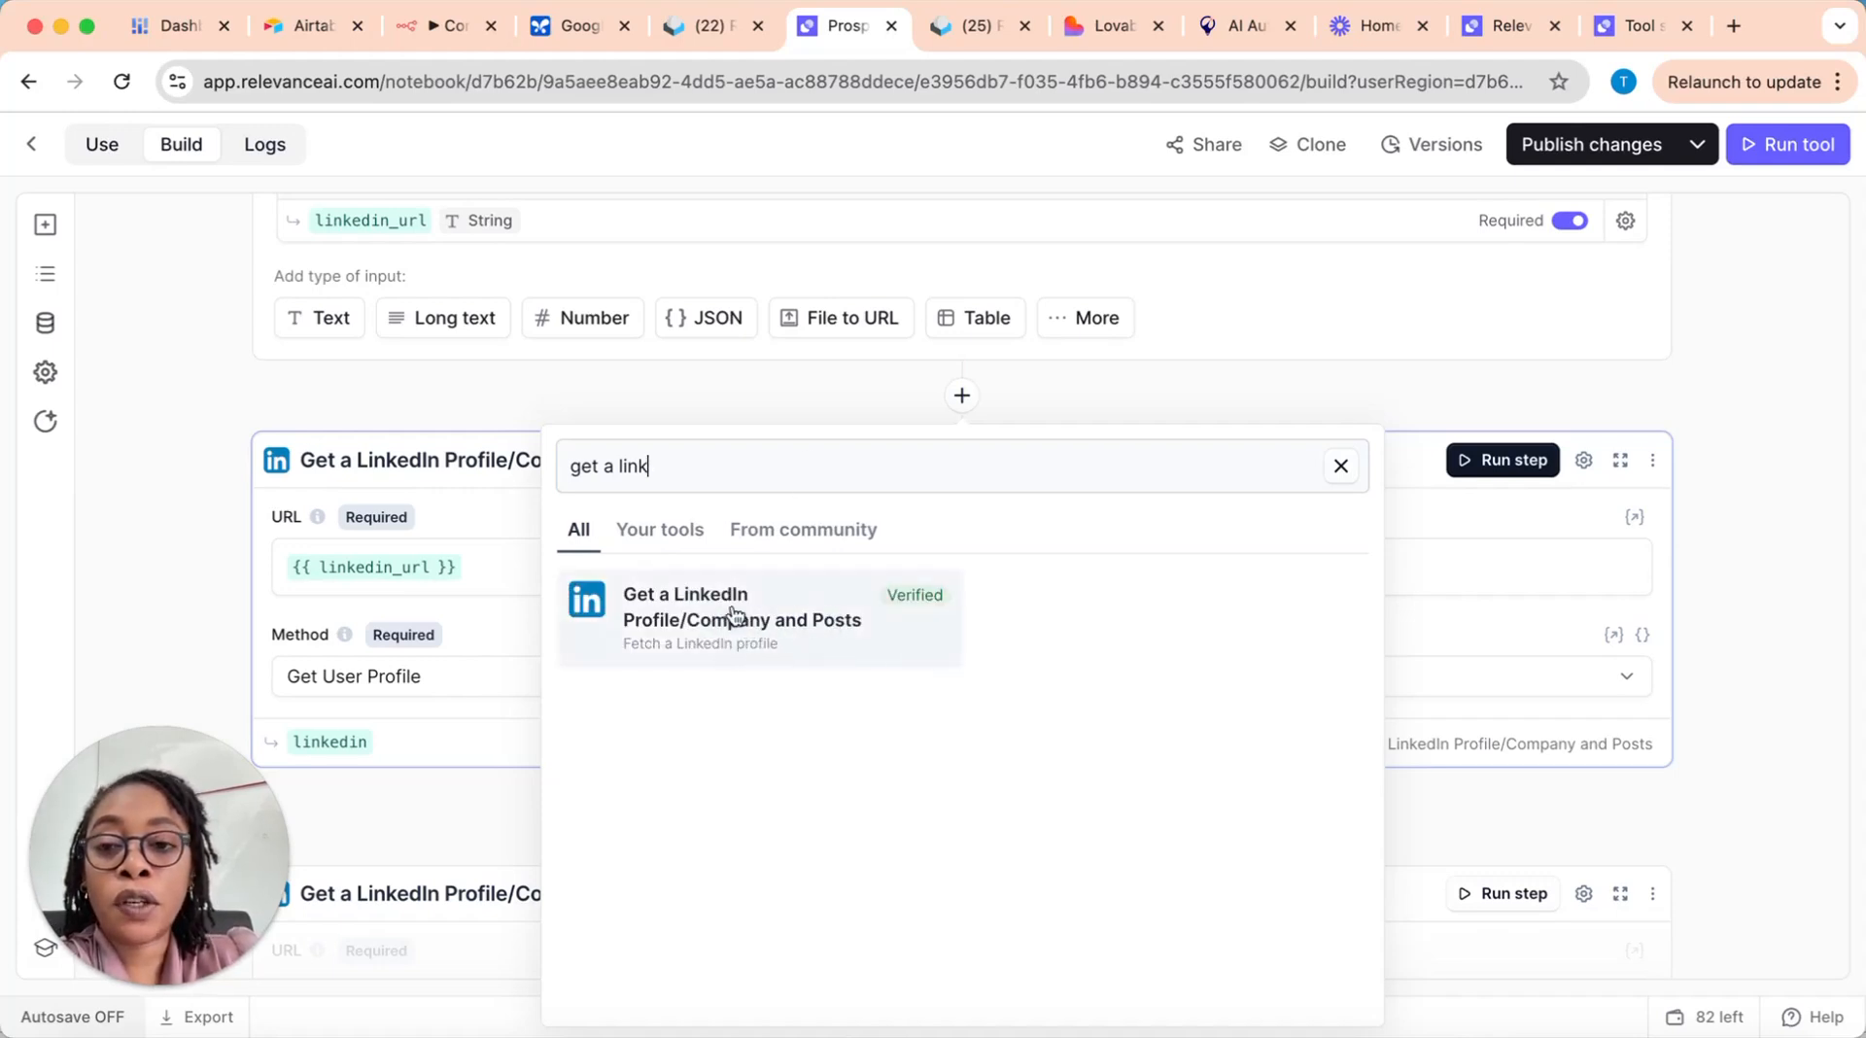
click(436, 388)
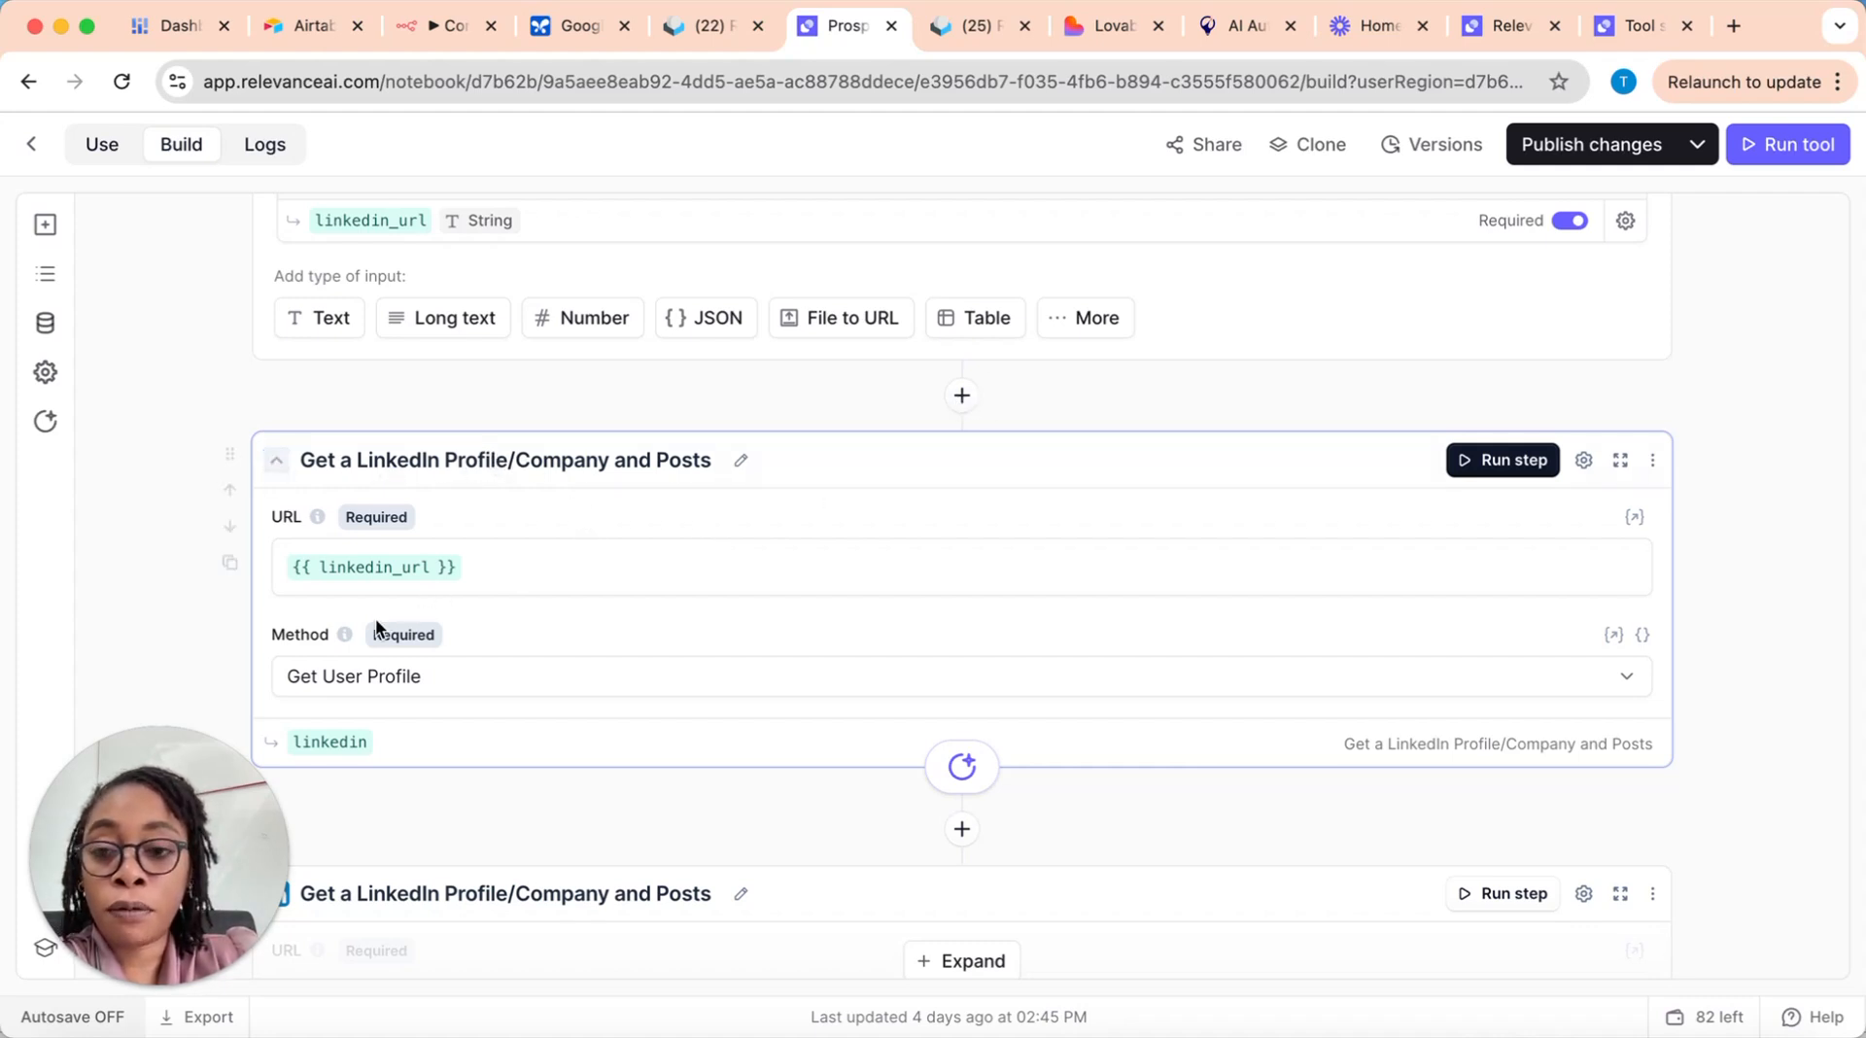
Step: Check which input variables can be inserted in the first LinkedIn step's URL field, leaving linkedin_url in place
scroll(644, 457, up, 5)
scroll(693, 418, down, 10)
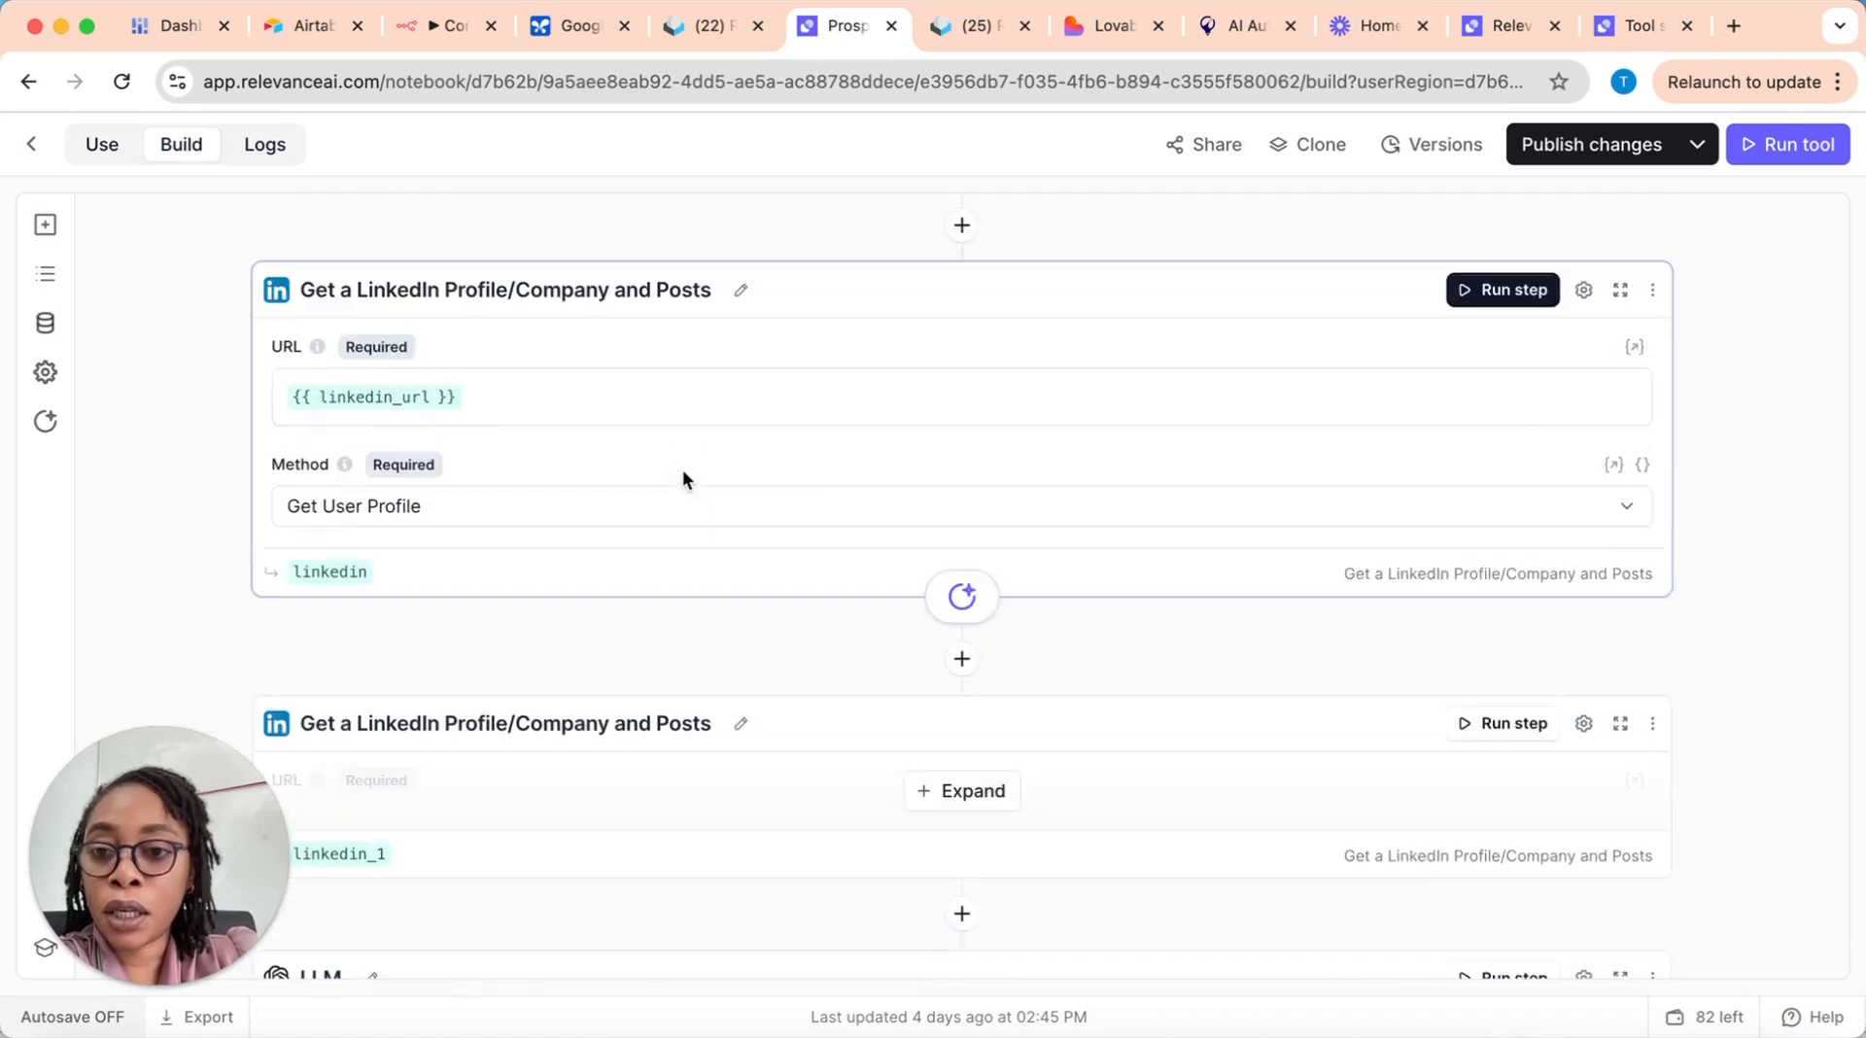
scroll(543, 407, up, 4)
click(576, 495)
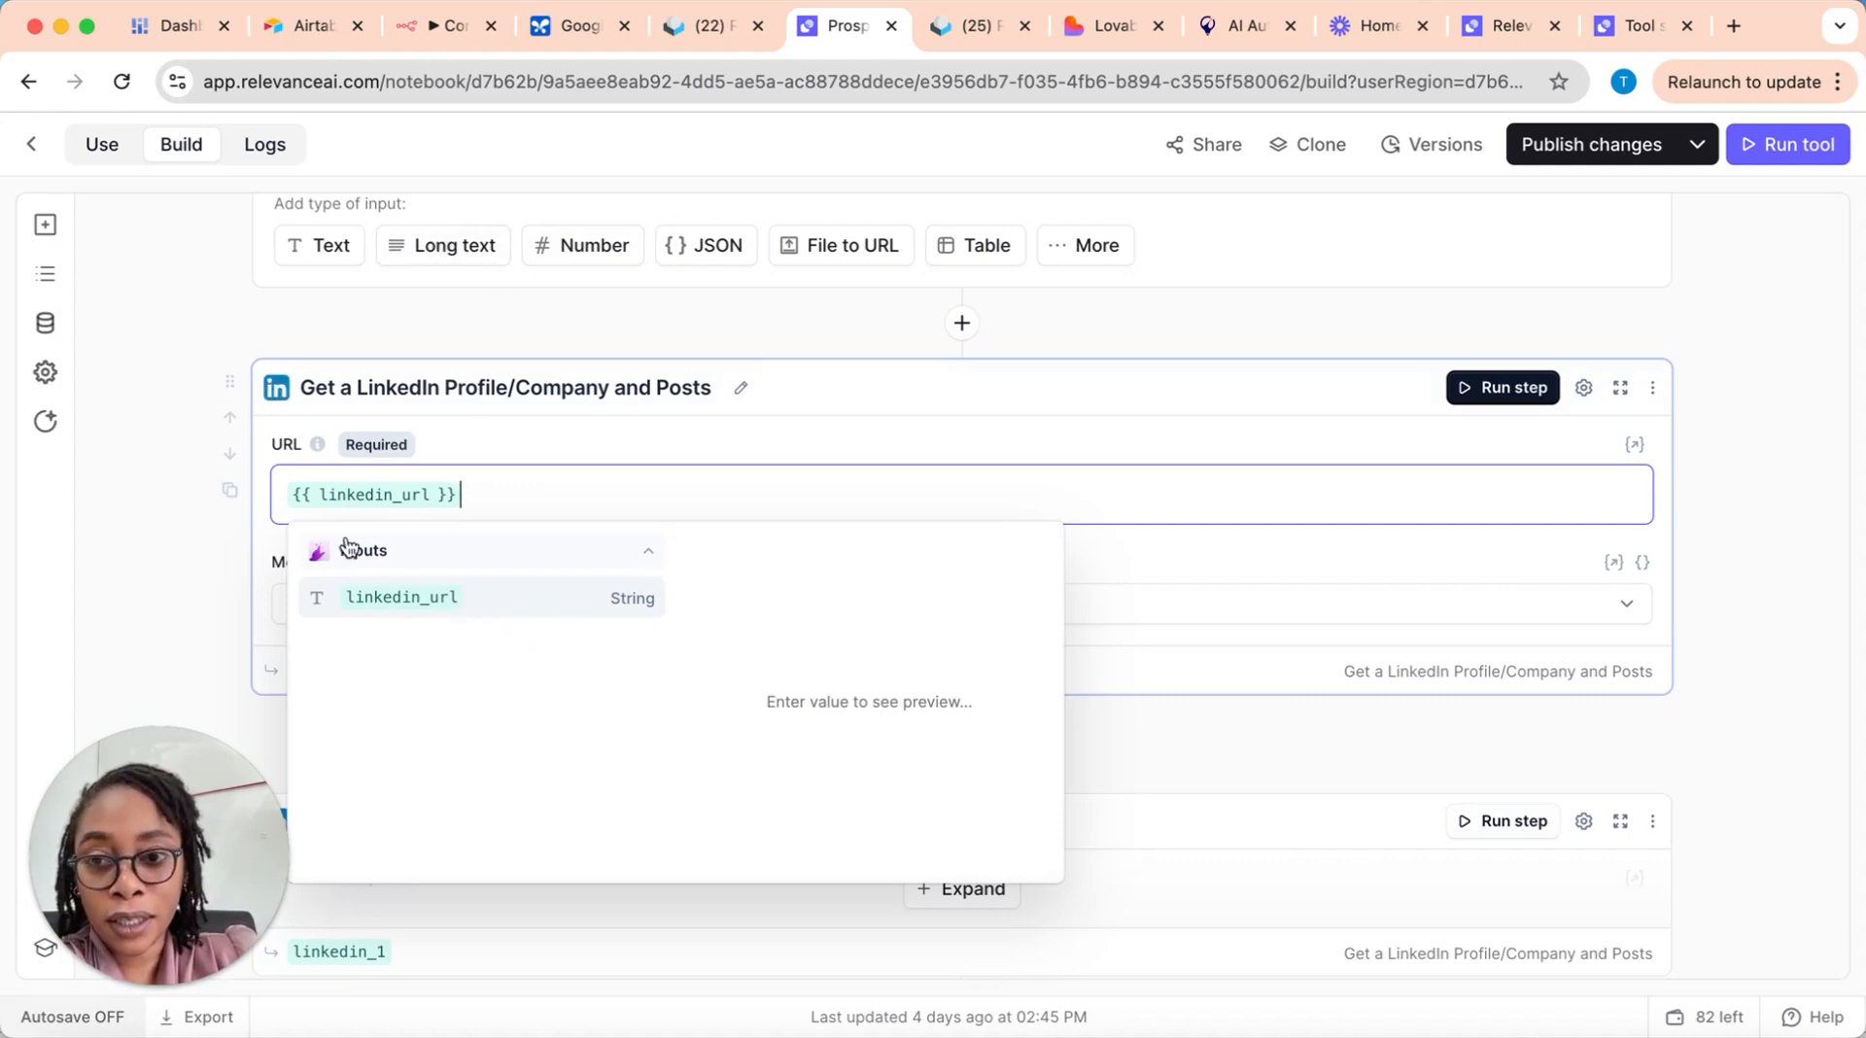
click(404, 317)
Step: Review the first LinkedIn step's method options and keep Get User Profile selected
scroll(470, 617, down, 1)
click(564, 581)
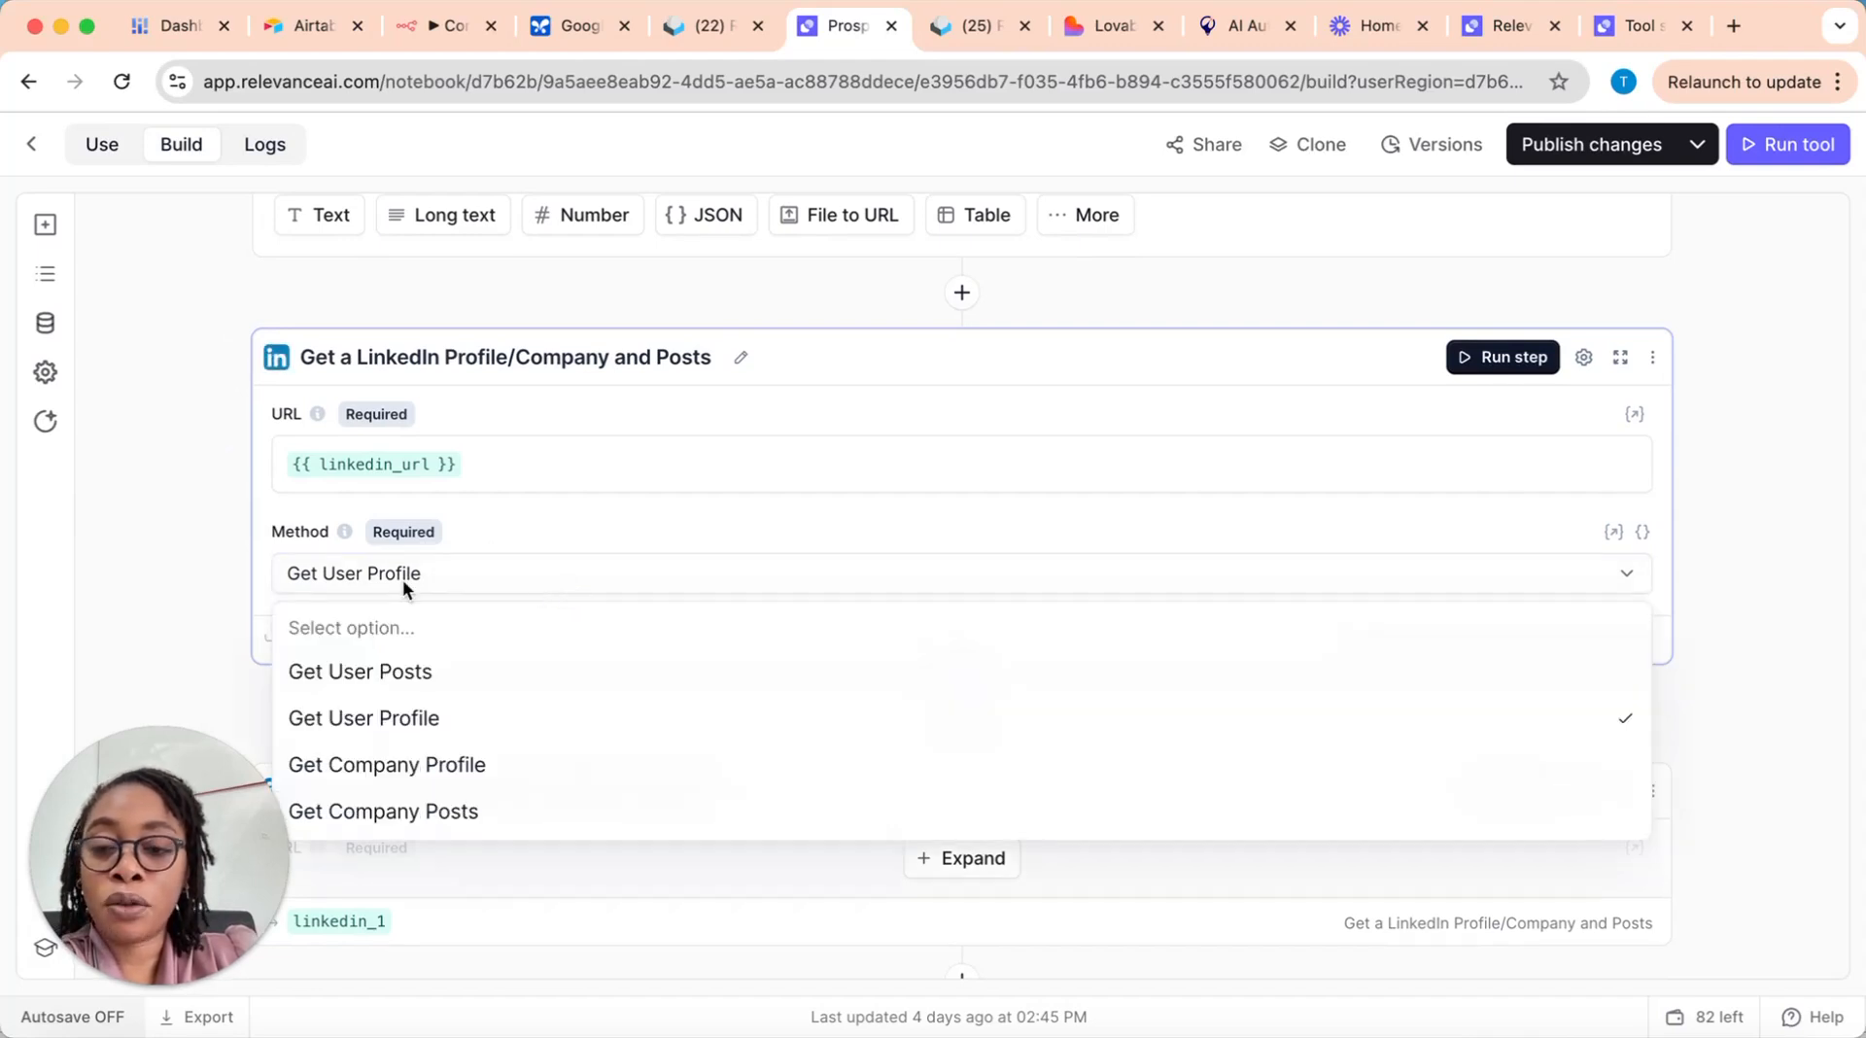
click(434, 718)
mouse_move(350, 641)
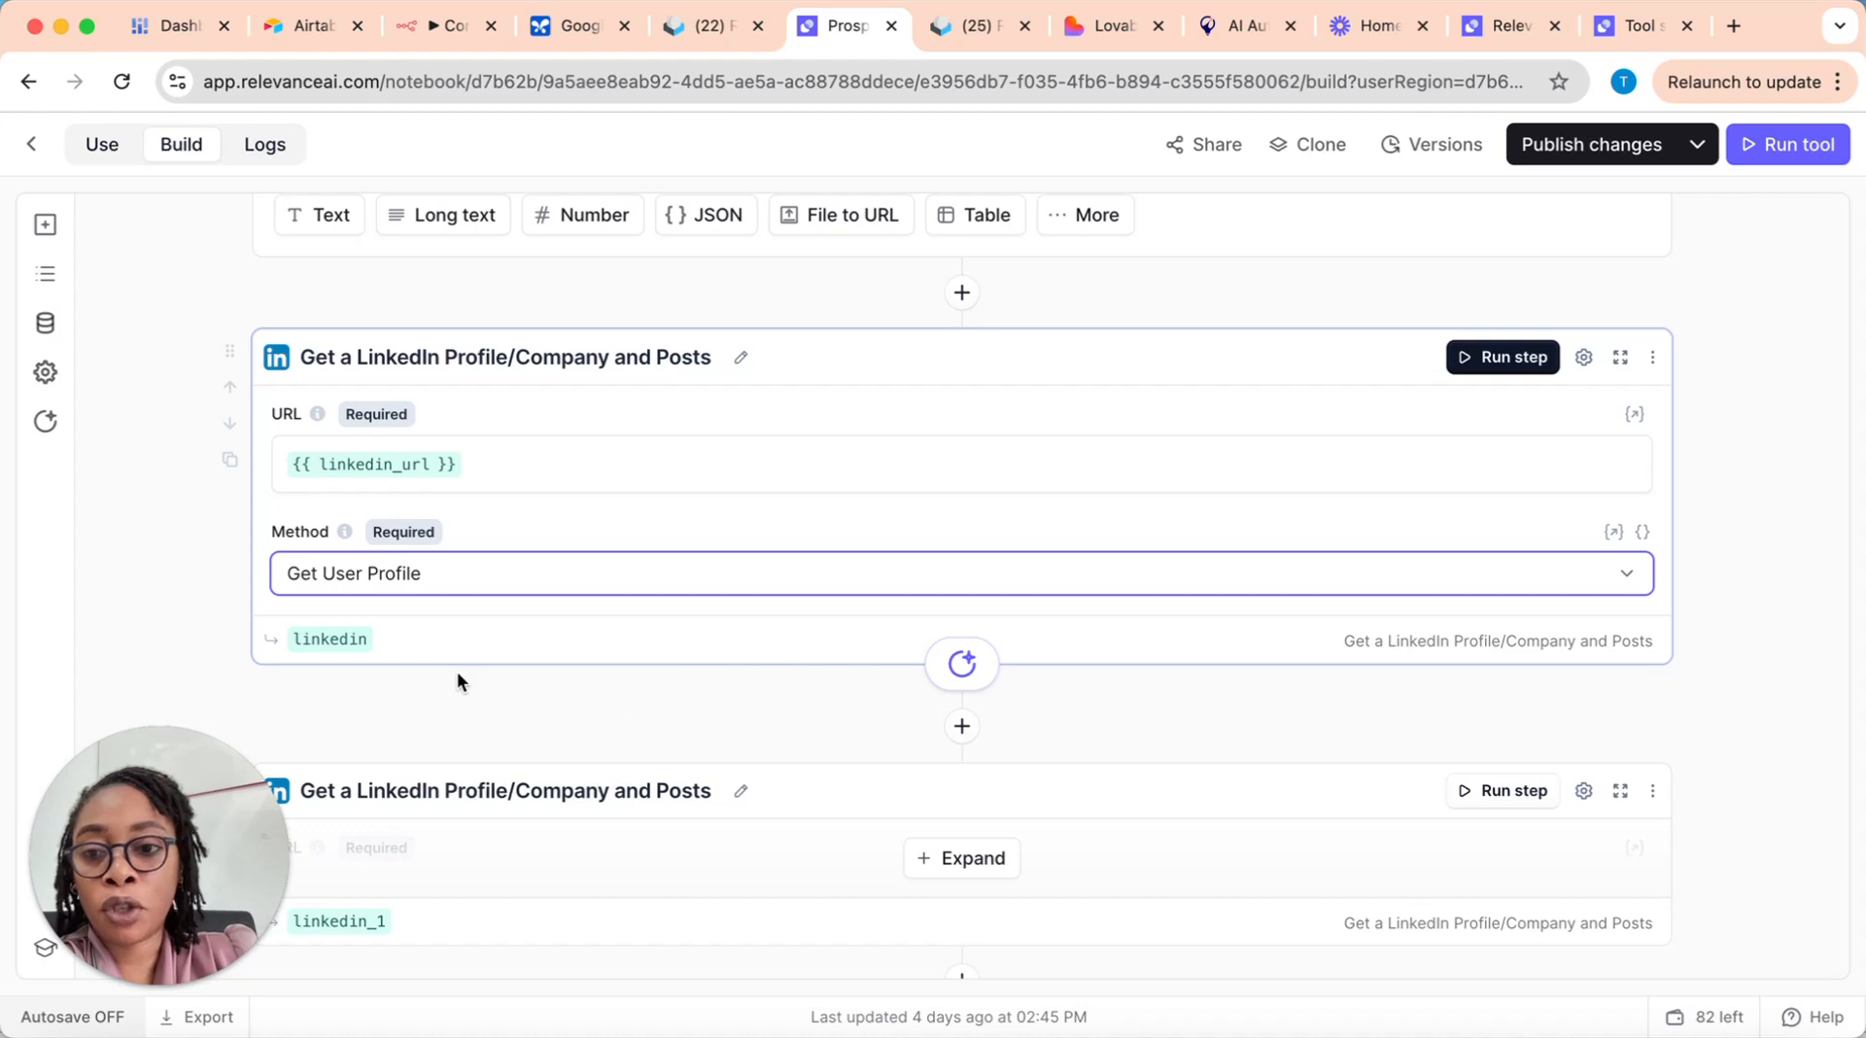
Step: Expand the second Get a LinkedIn Profile/Company and Posts step and examine its URL and method
scroll(457, 673, down, 2)
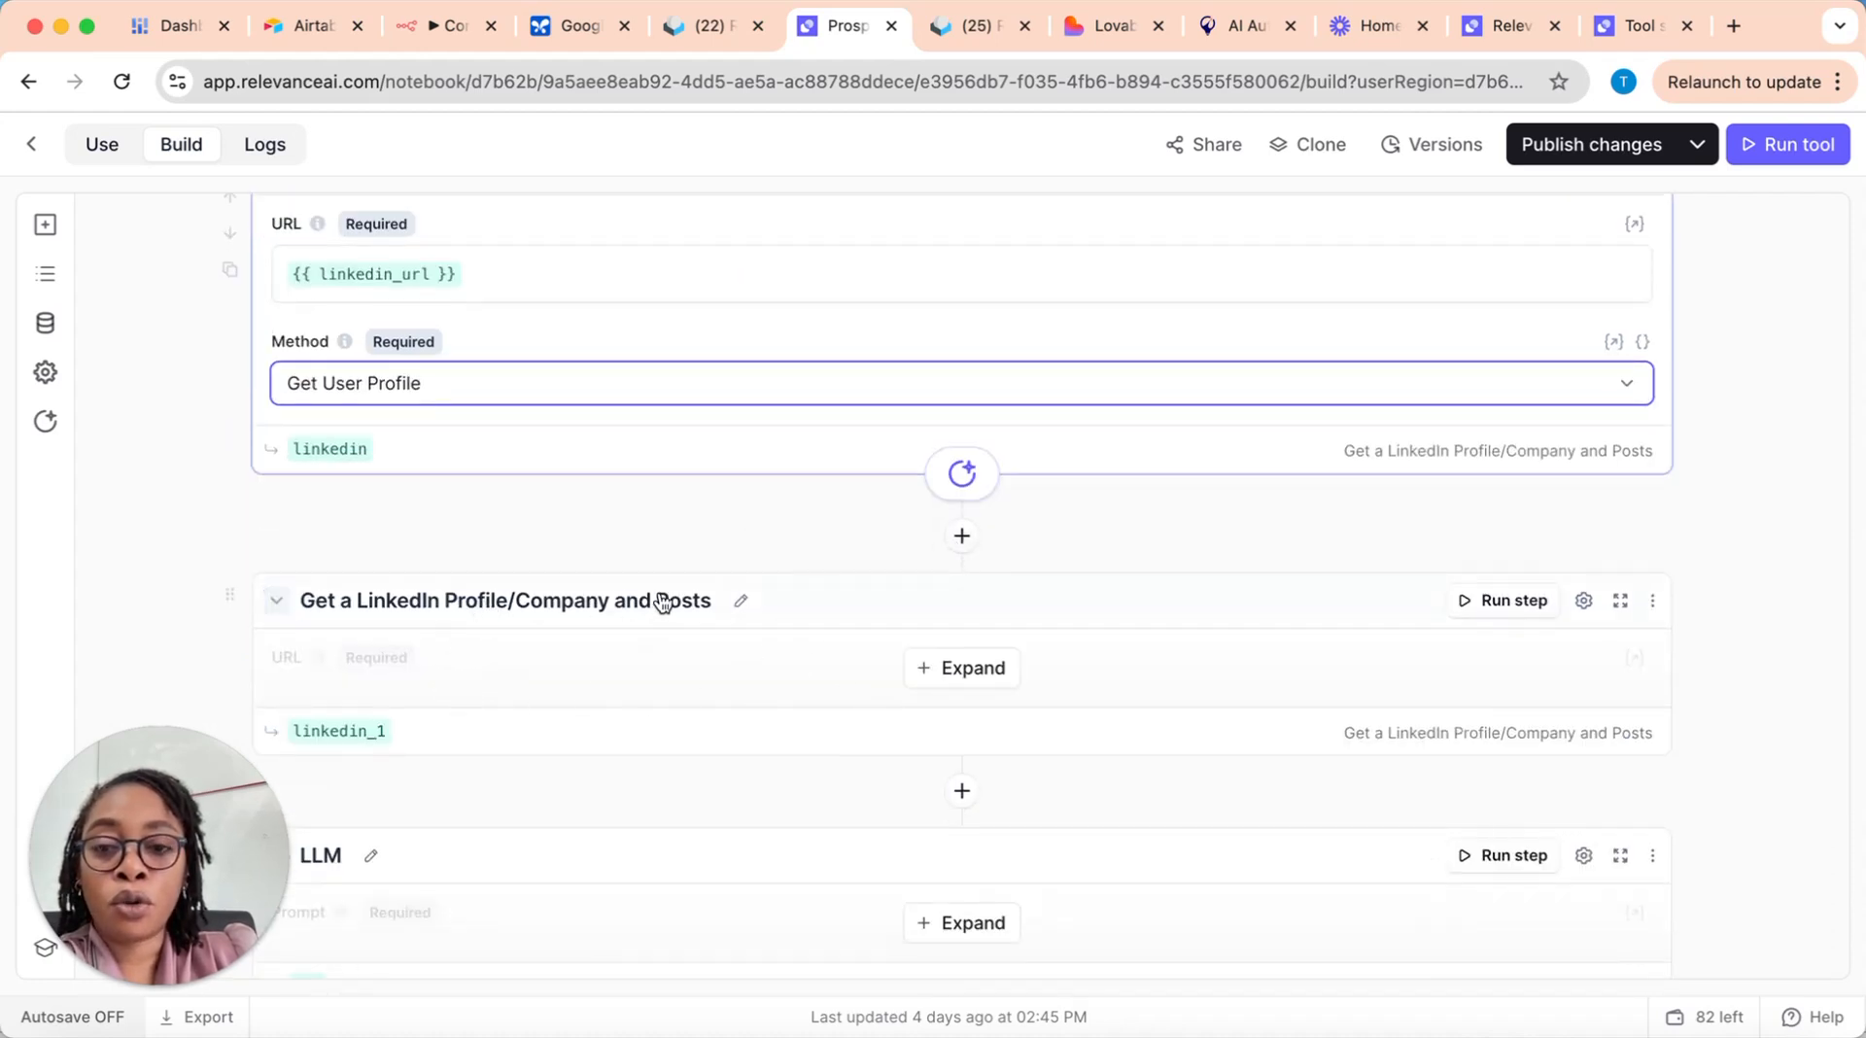
click(959, 671)
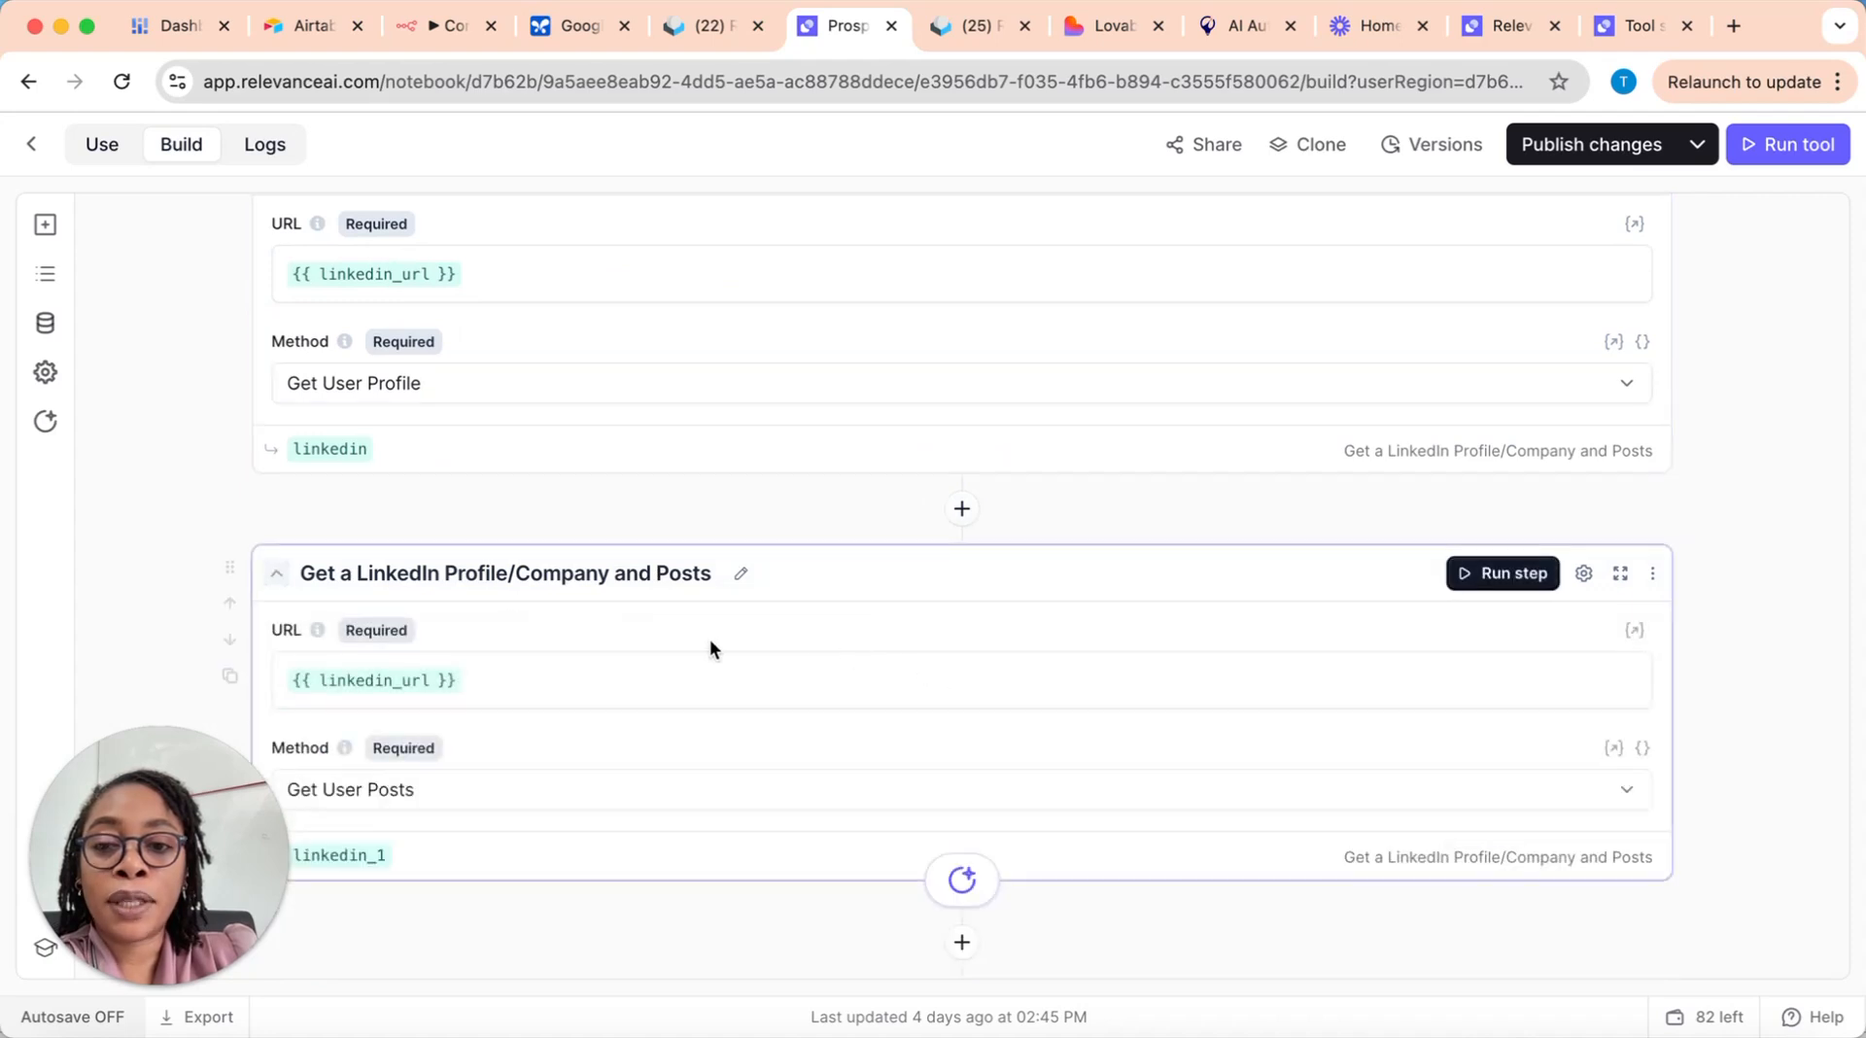
scroll(709, 650, down, 1)
scroll(695, 646, up, 3)
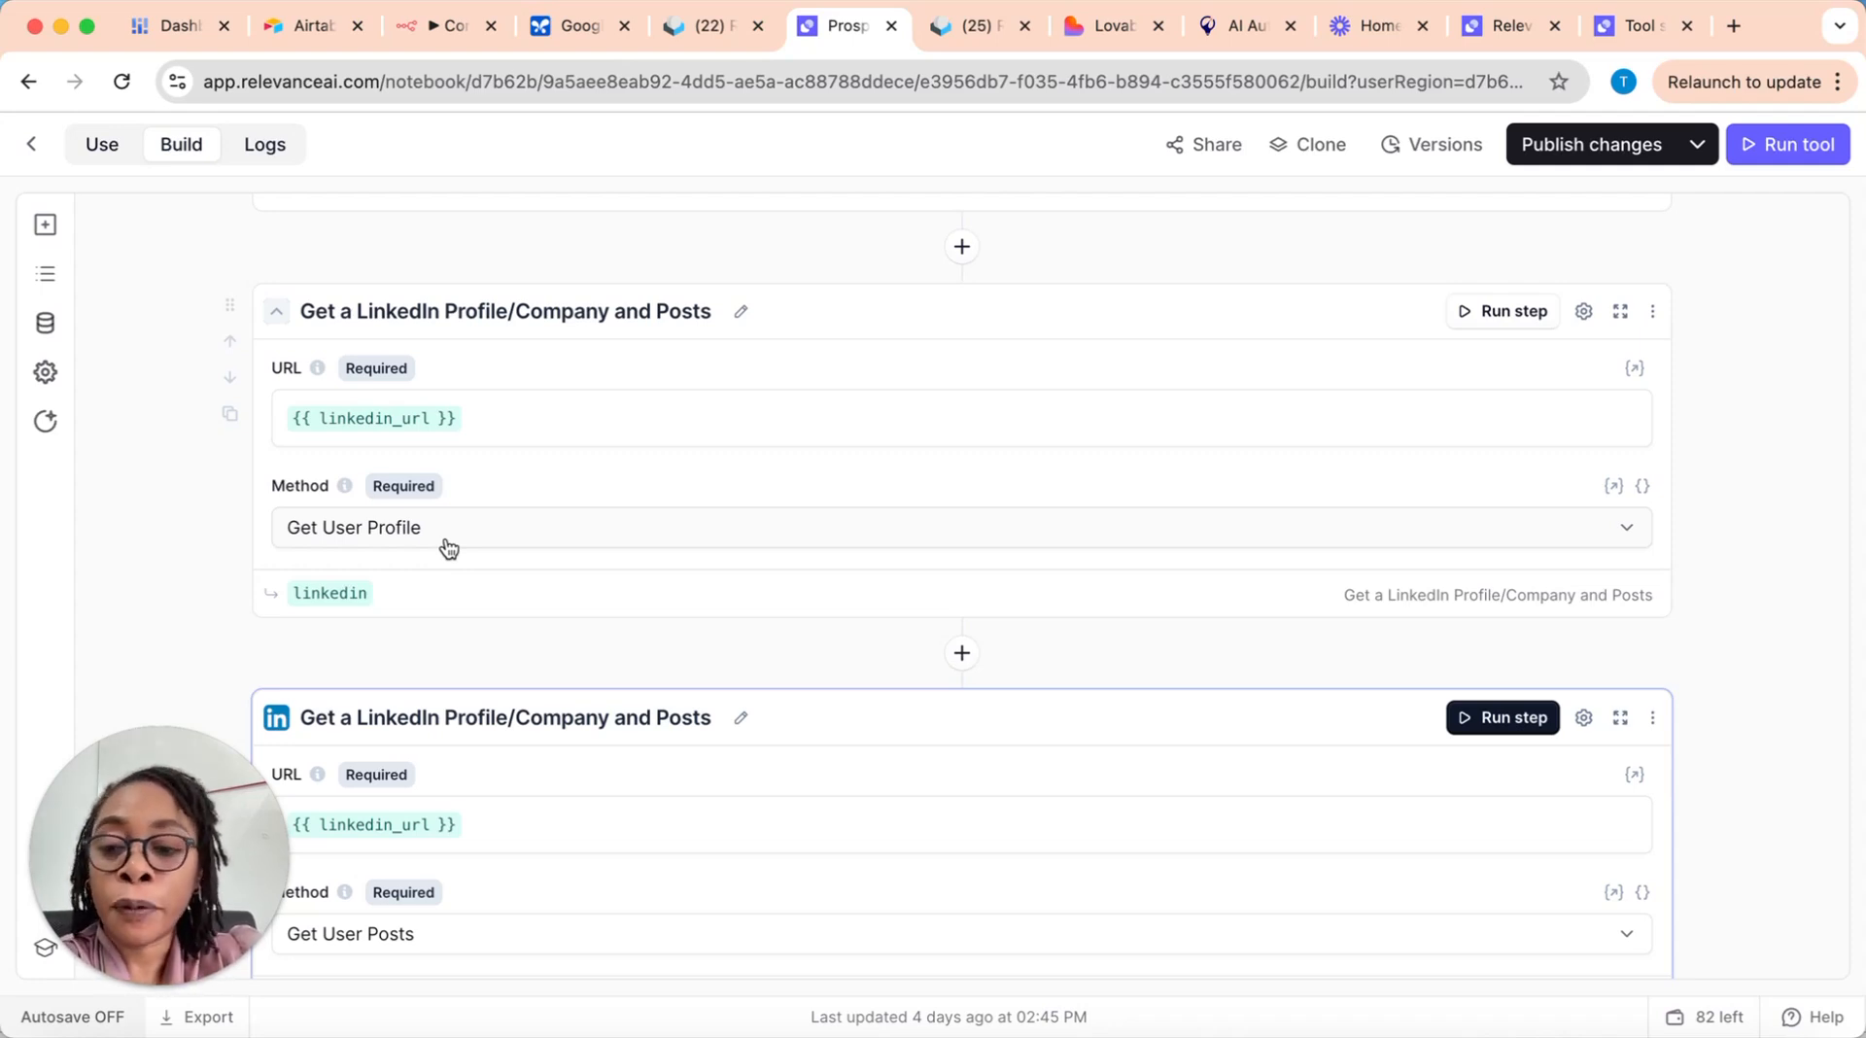
Step: Compare the URL, method and output variable settings of the two LinkedIn steps
scroll(684, 632, down, 1)
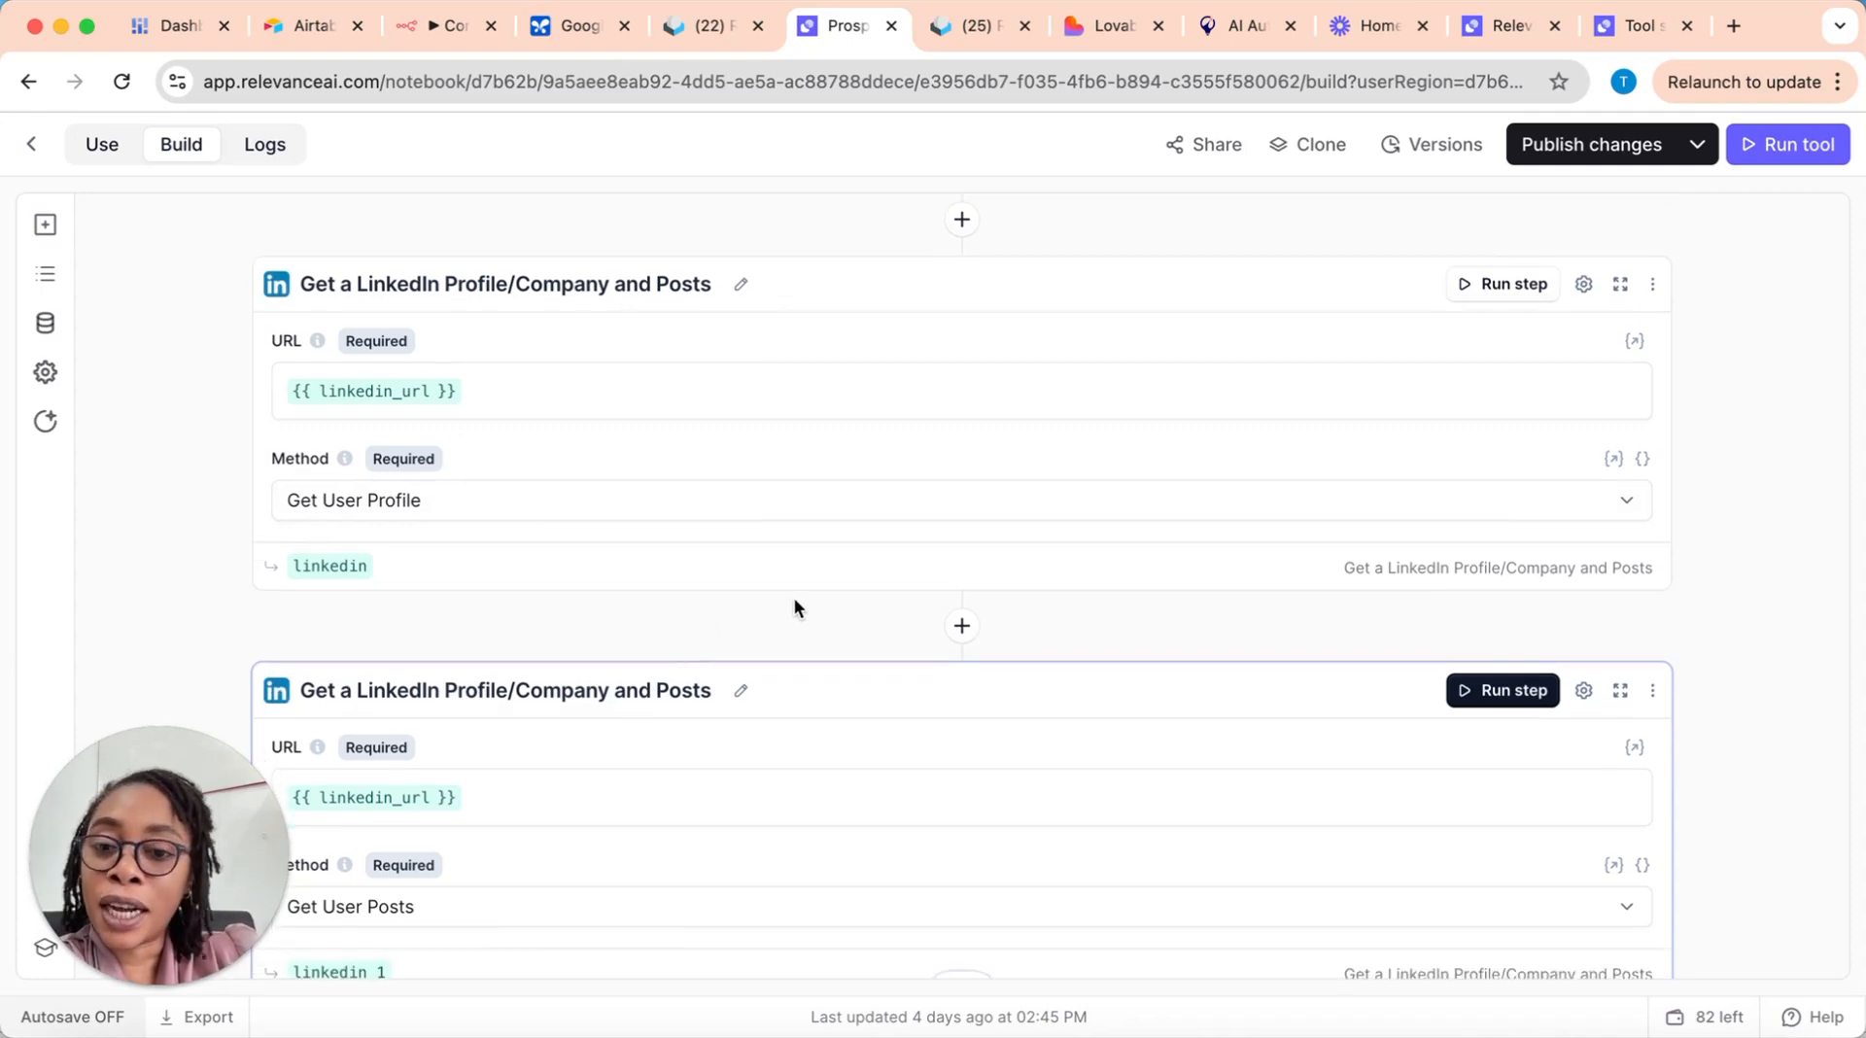
scroll(795, 598, down, 3)
scroll(834, 651, down, 4)
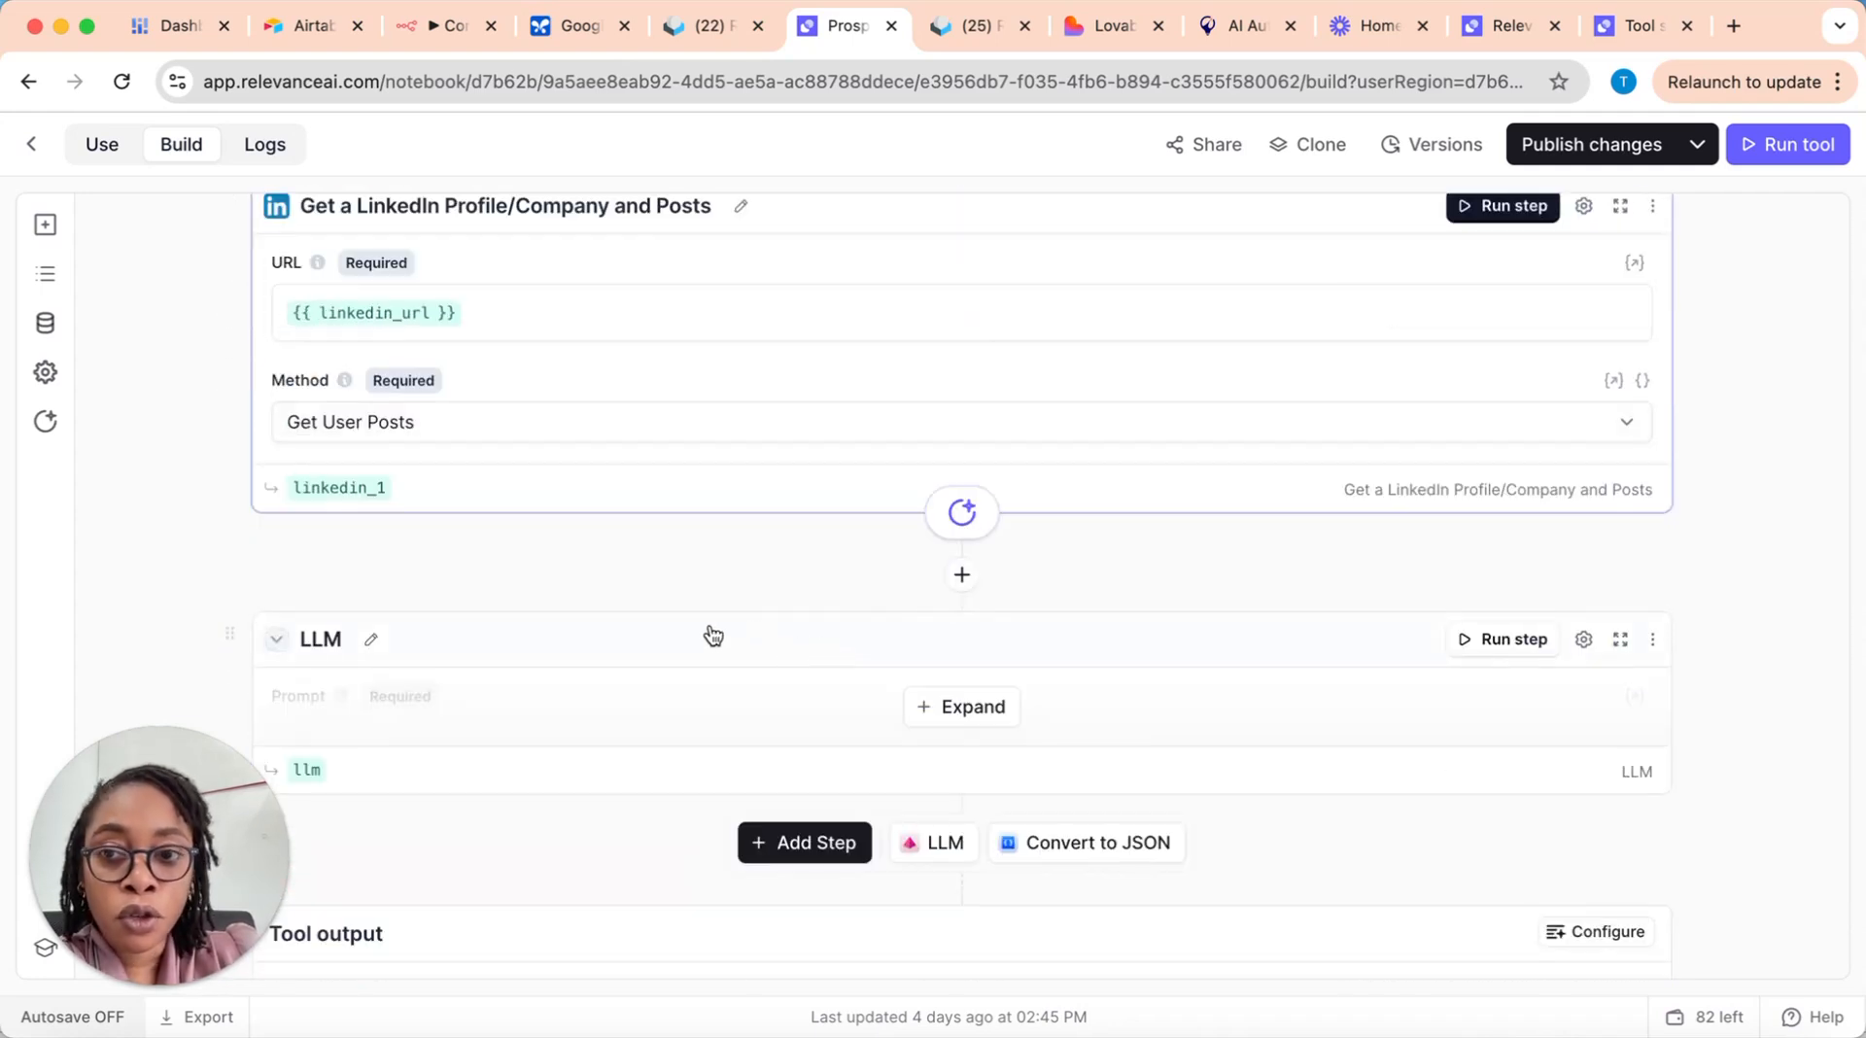
scroll(709, 632, up, 2)
scroll(963, 536, up, 1)
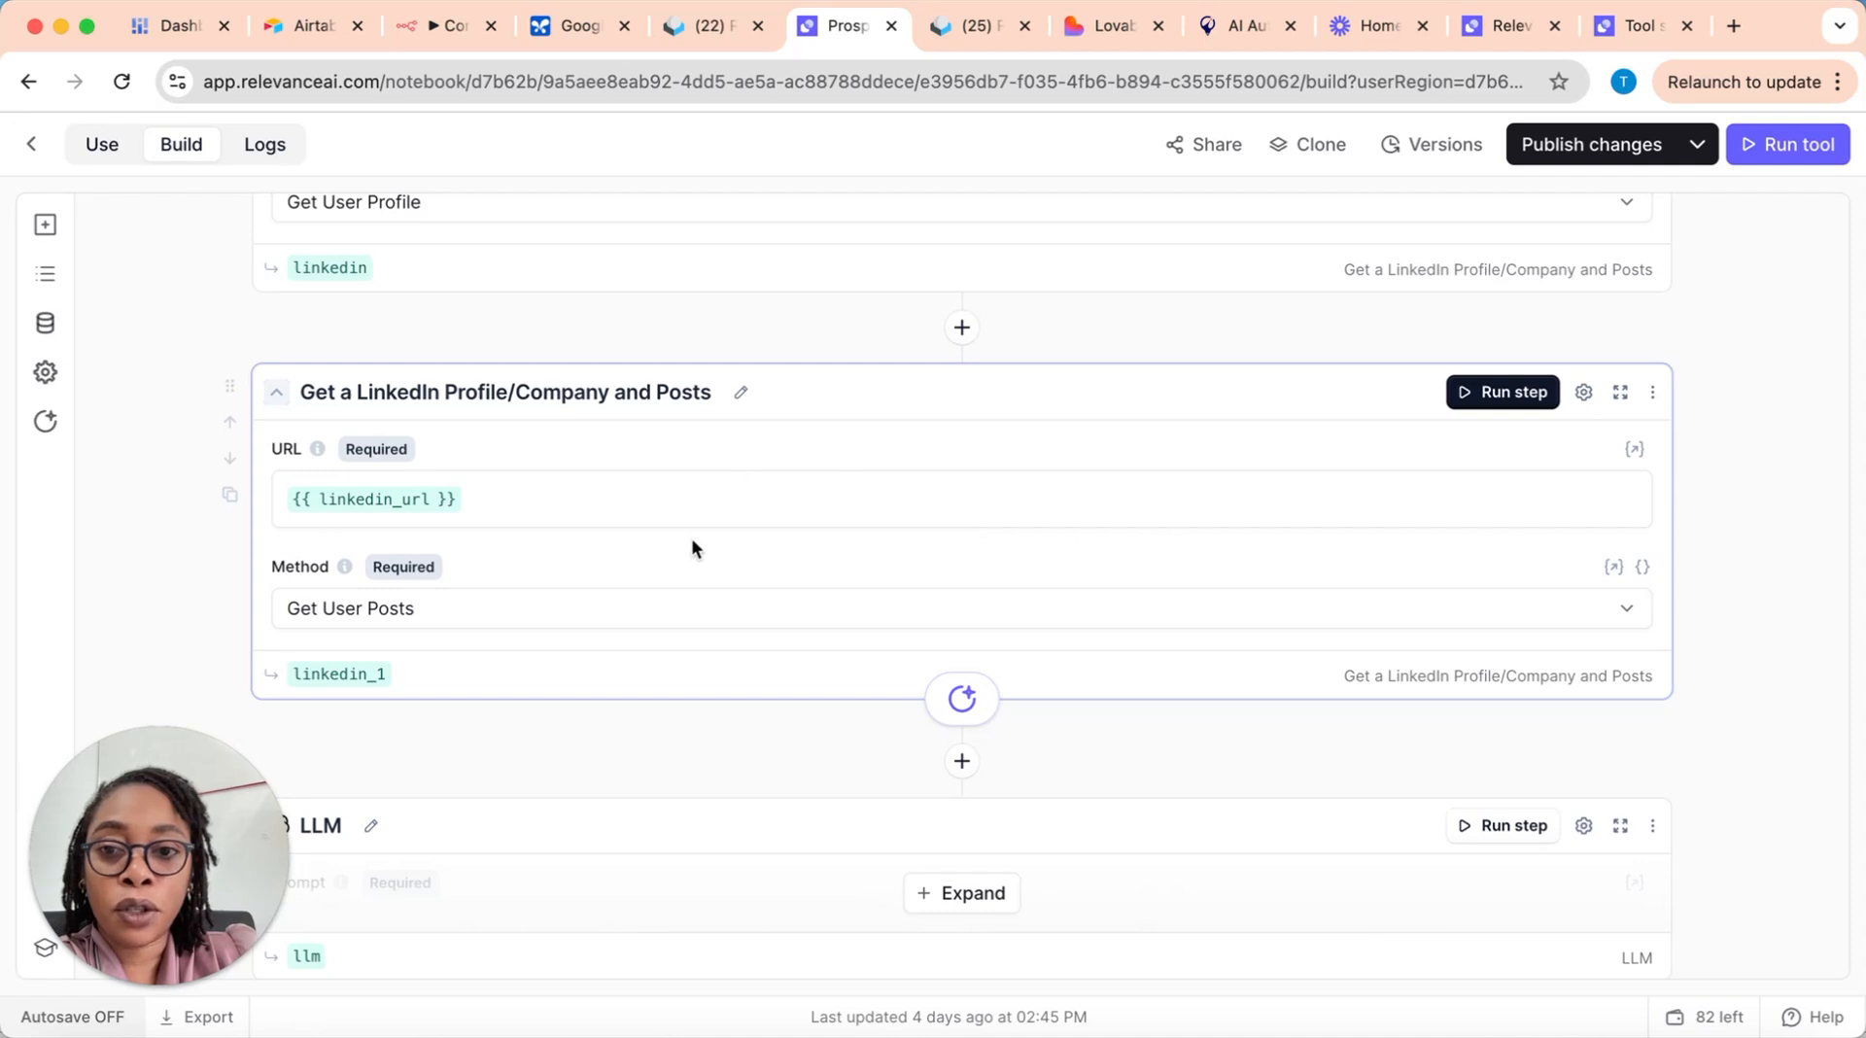
scroll(629, 458, up, 3)
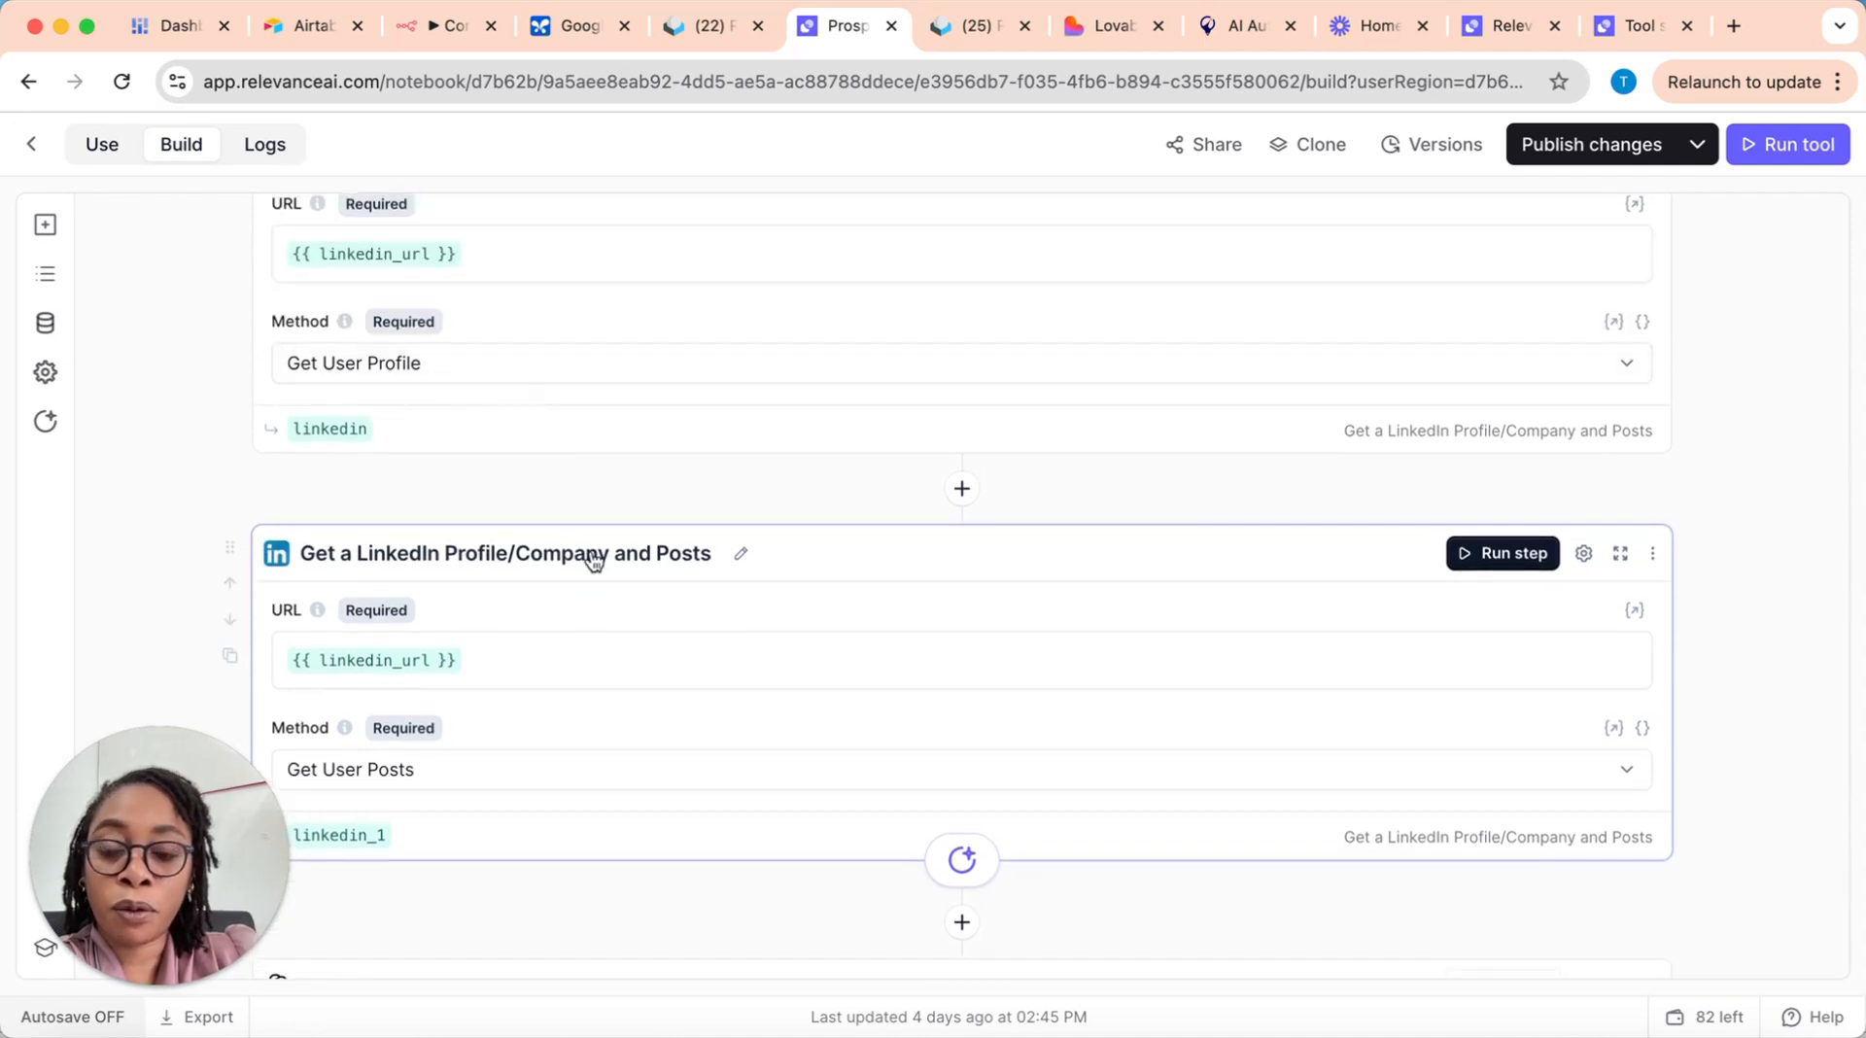
scroll(602, 564, down, 1)
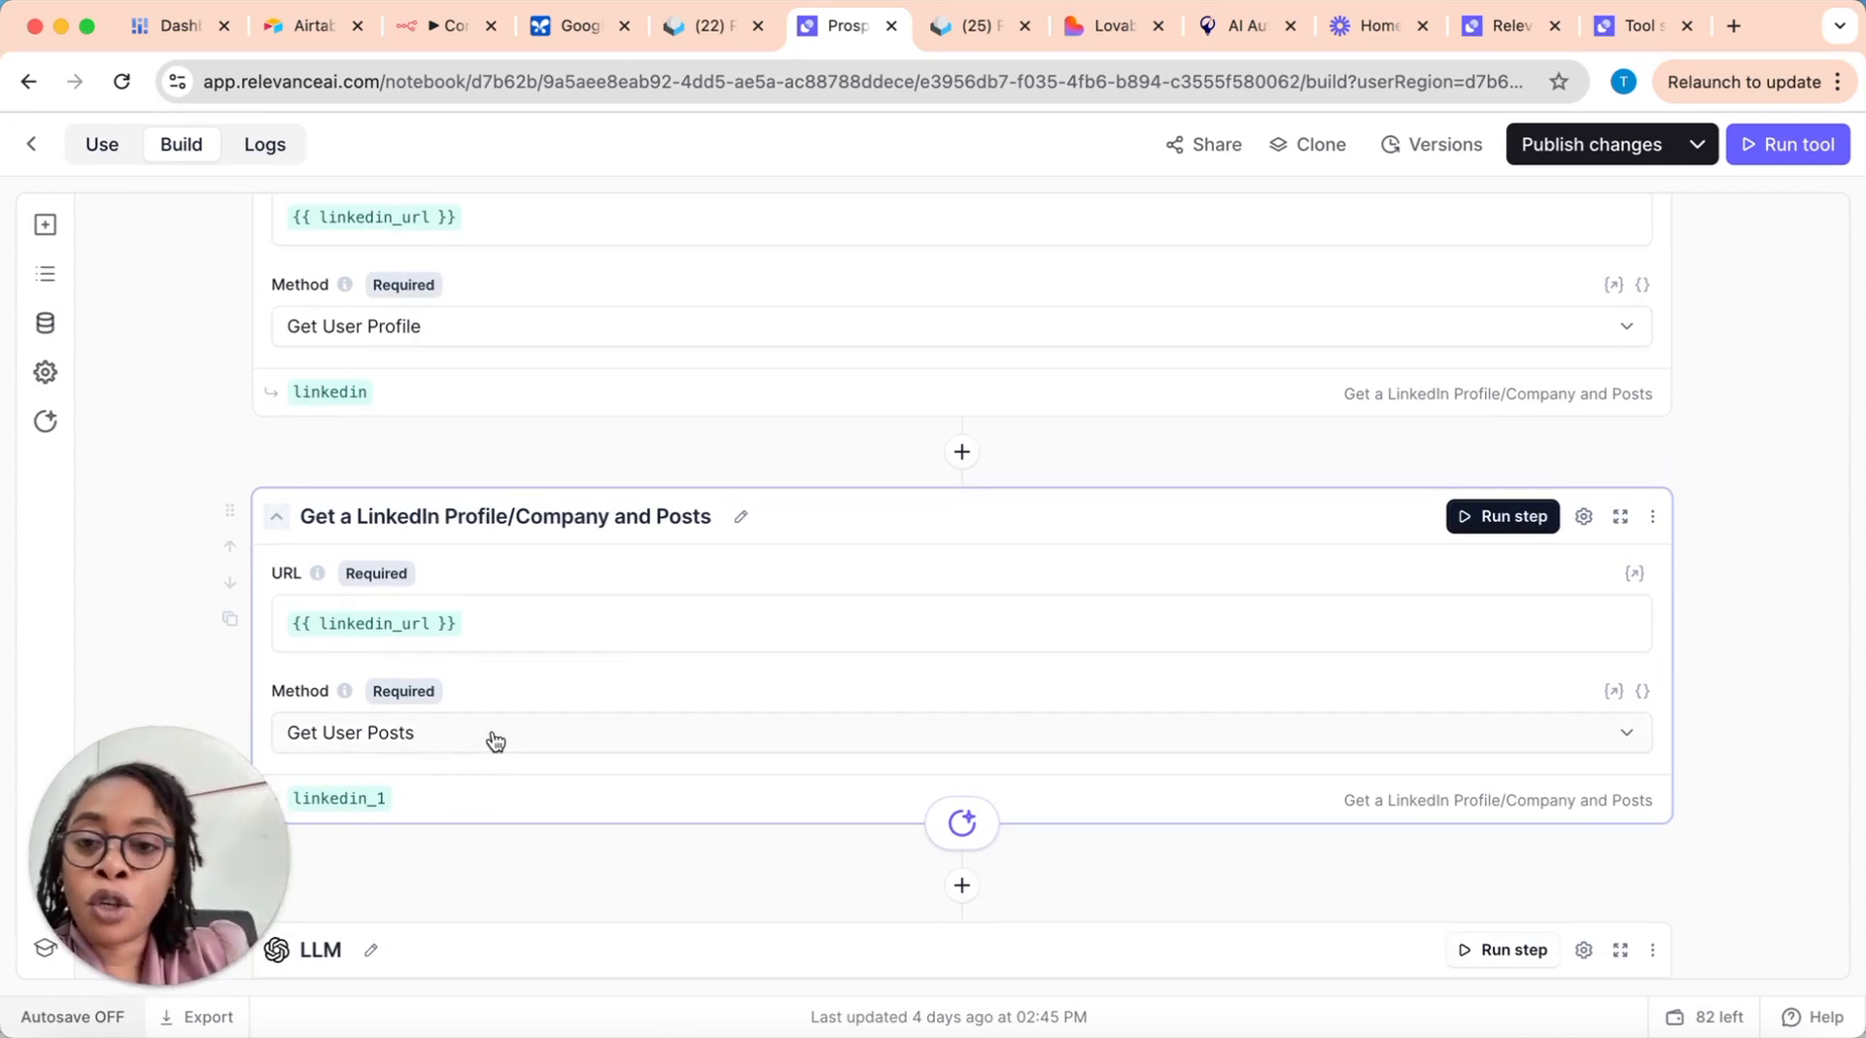
scroll(615, 525, up, 1)
scroll(615, 525, up, 4)
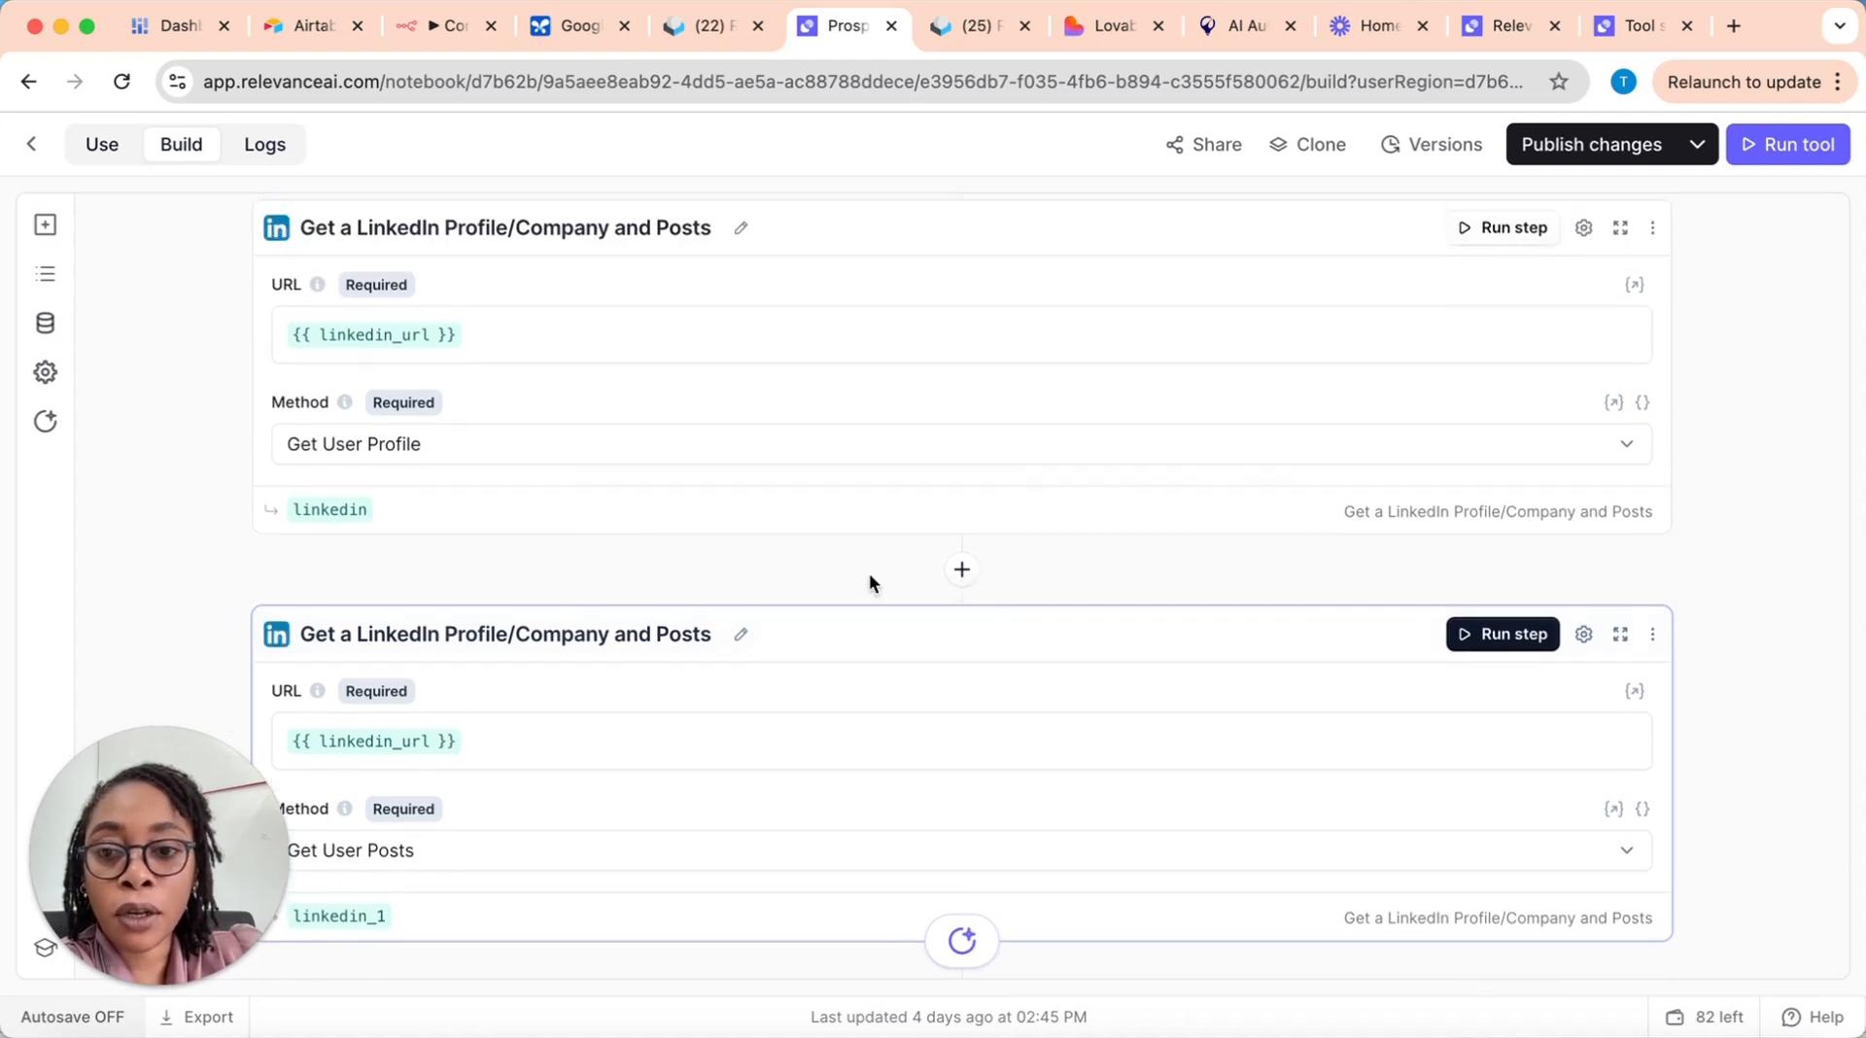
scroll(503, 652, down, 4)
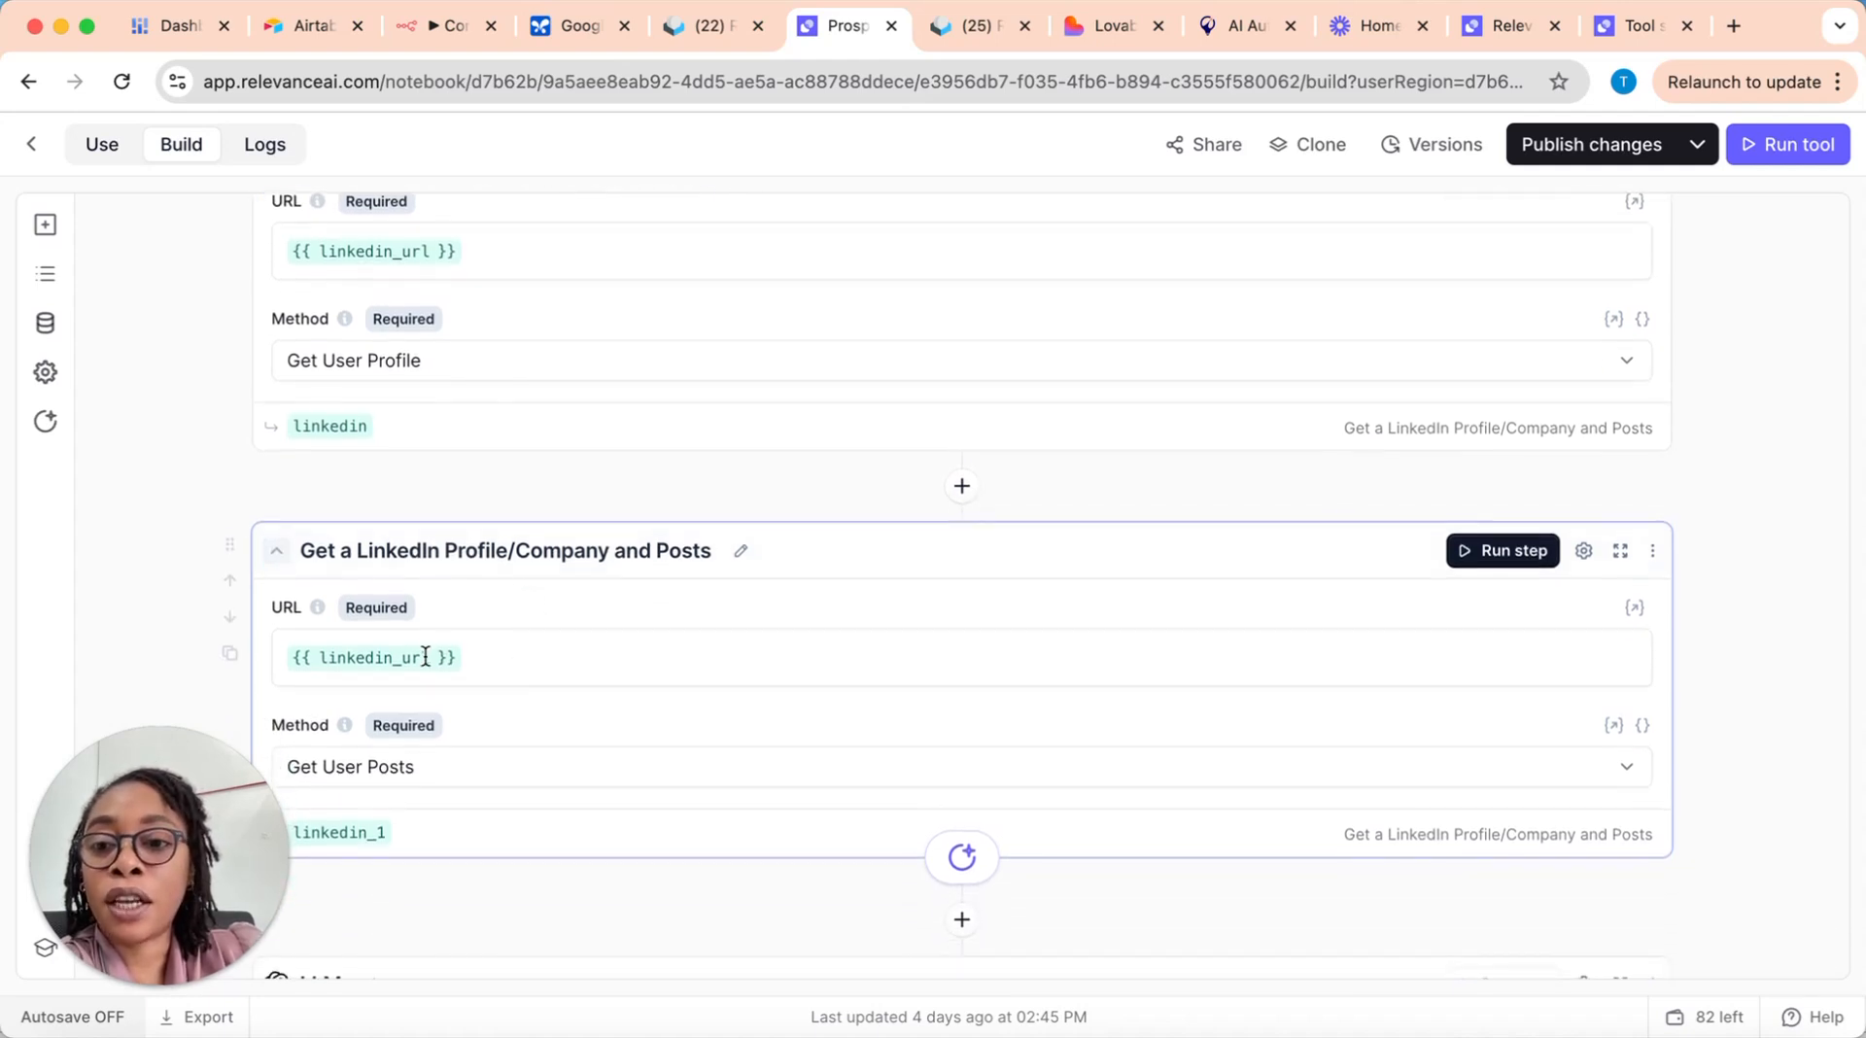
scroll(469, 626, up, 2)
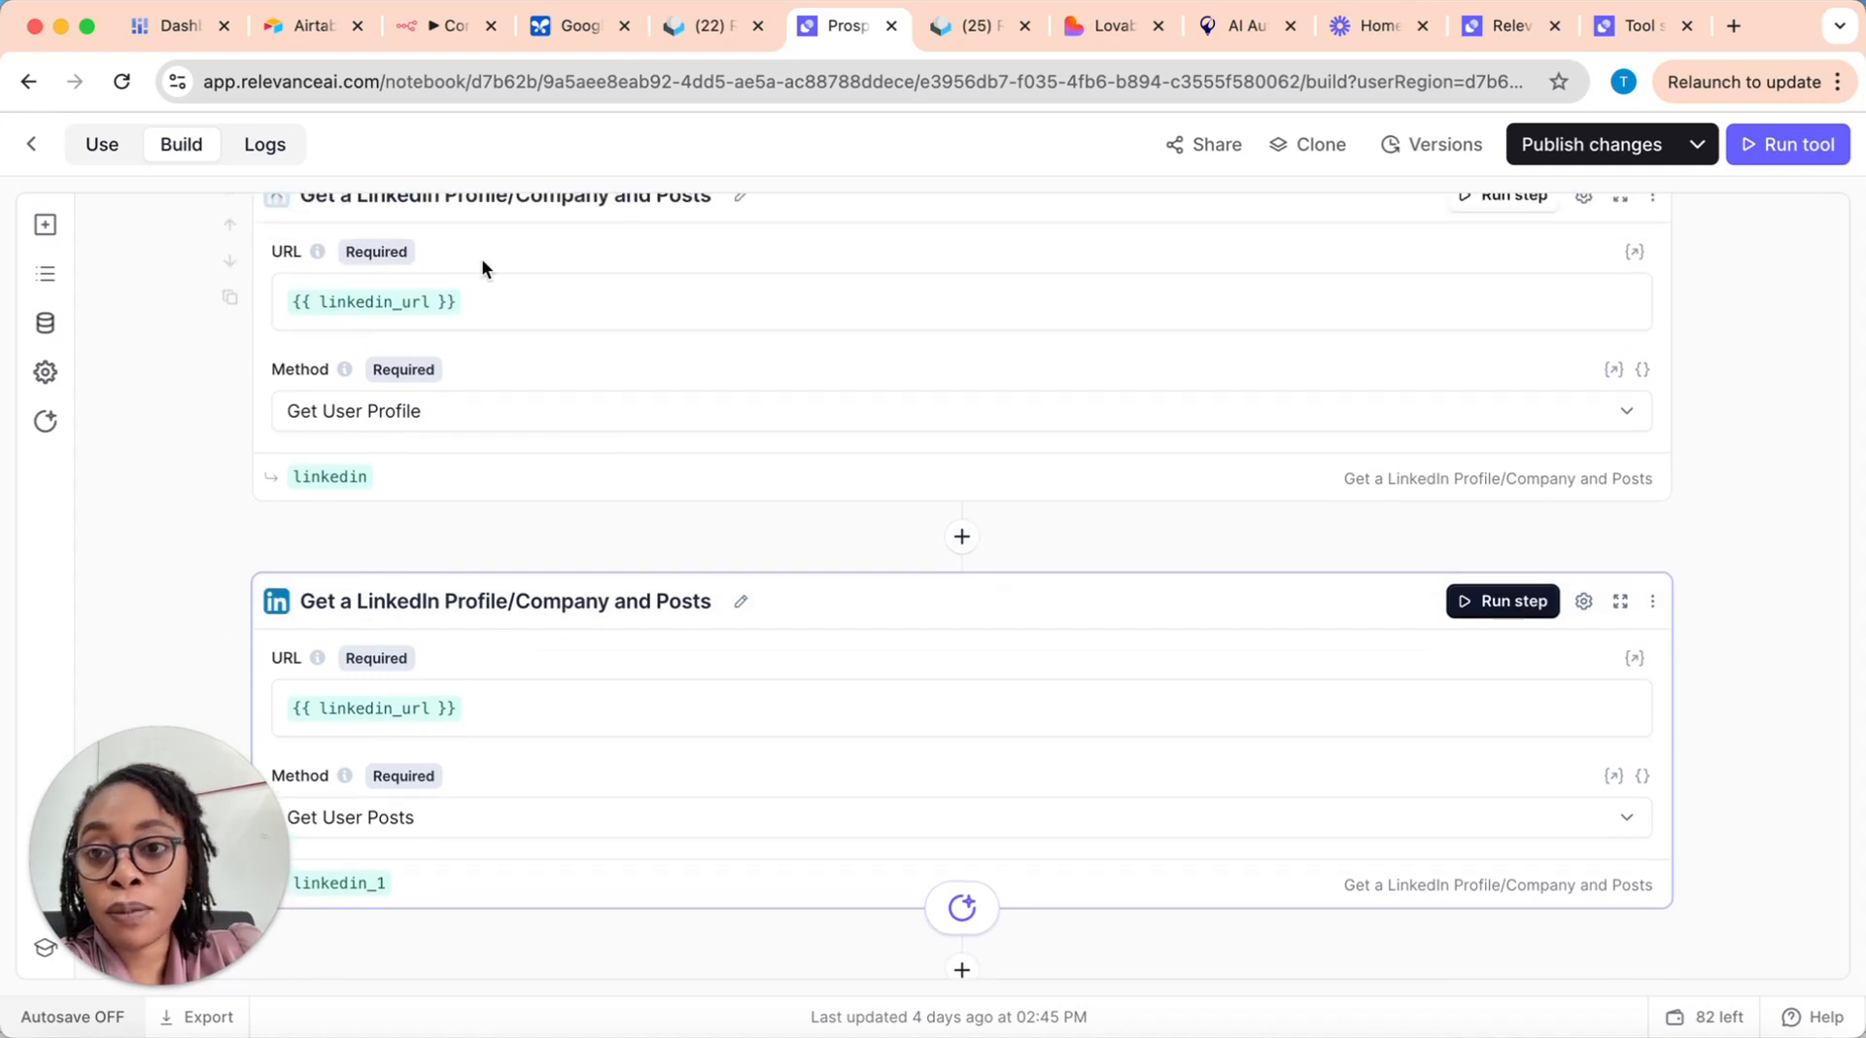
scroll(517, 712, down, 1)
scroll(517, 711, down, 5)
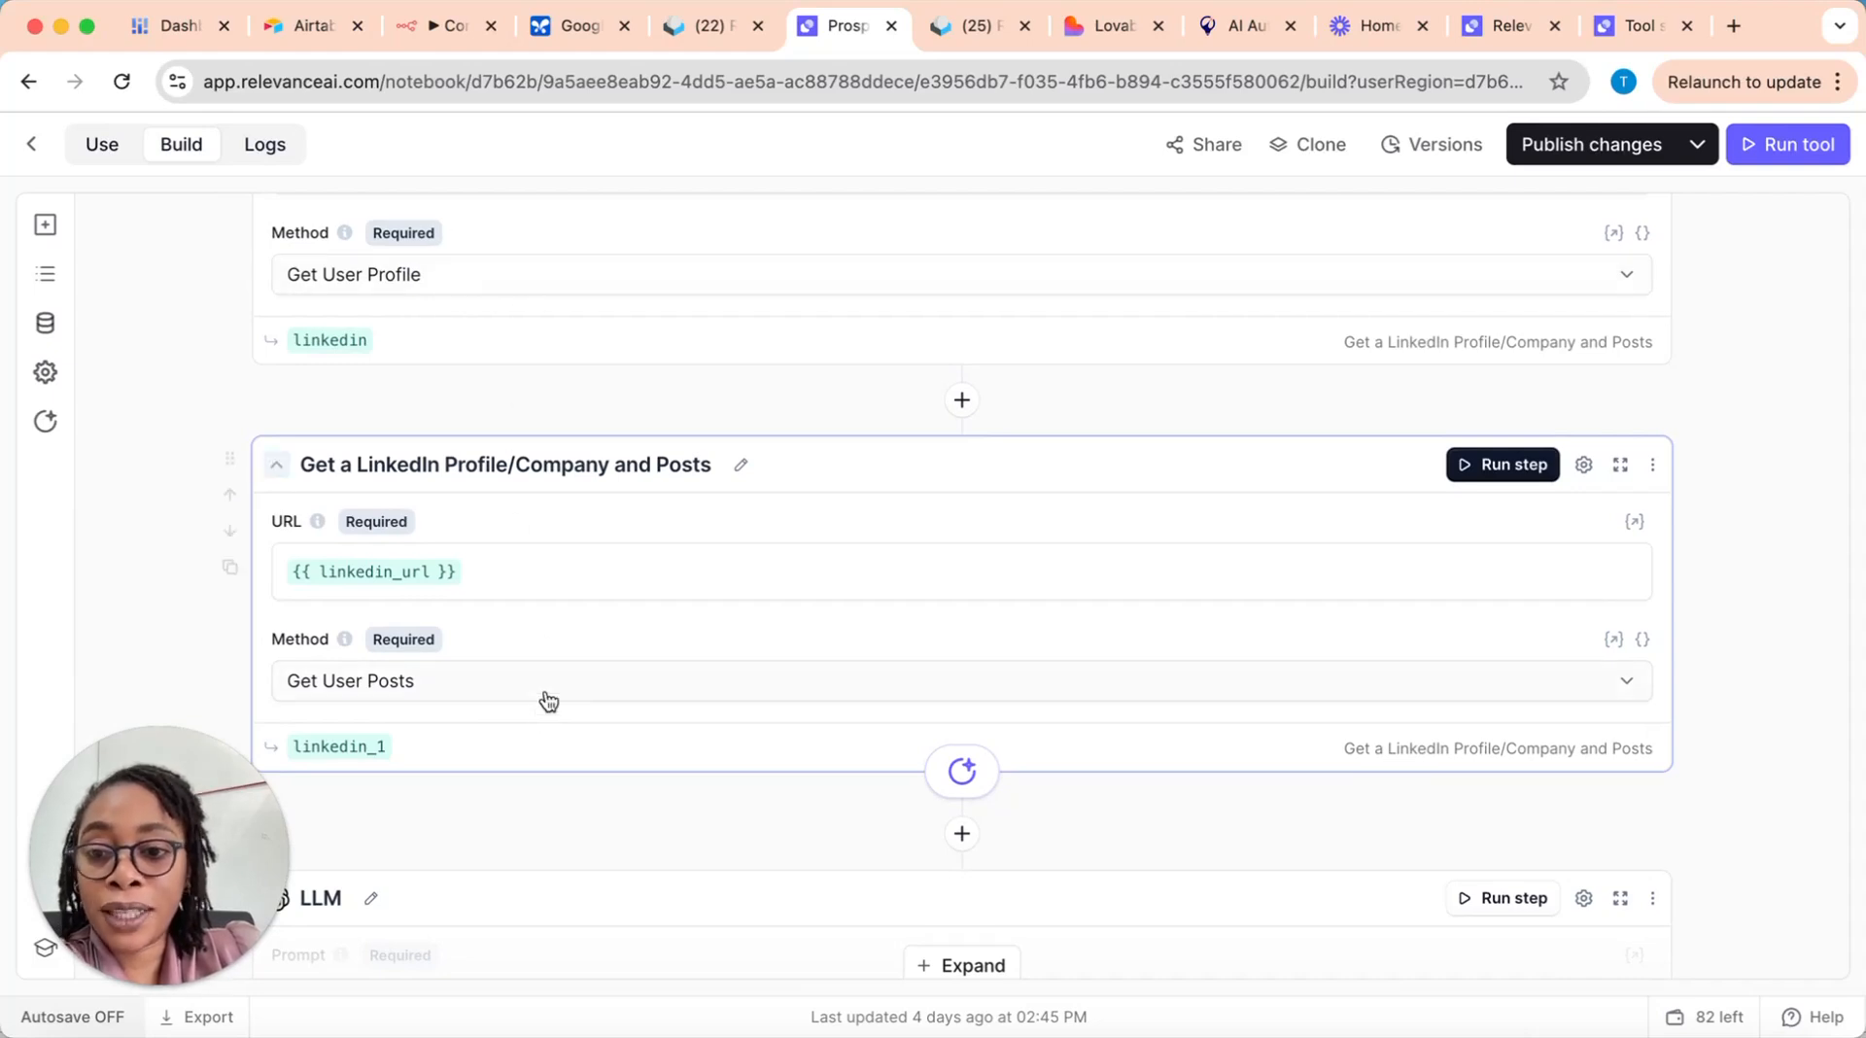
Step: Expand the LLM step below the LinkedIn steps to view its prompt
scroll(560, 693, down, 5)
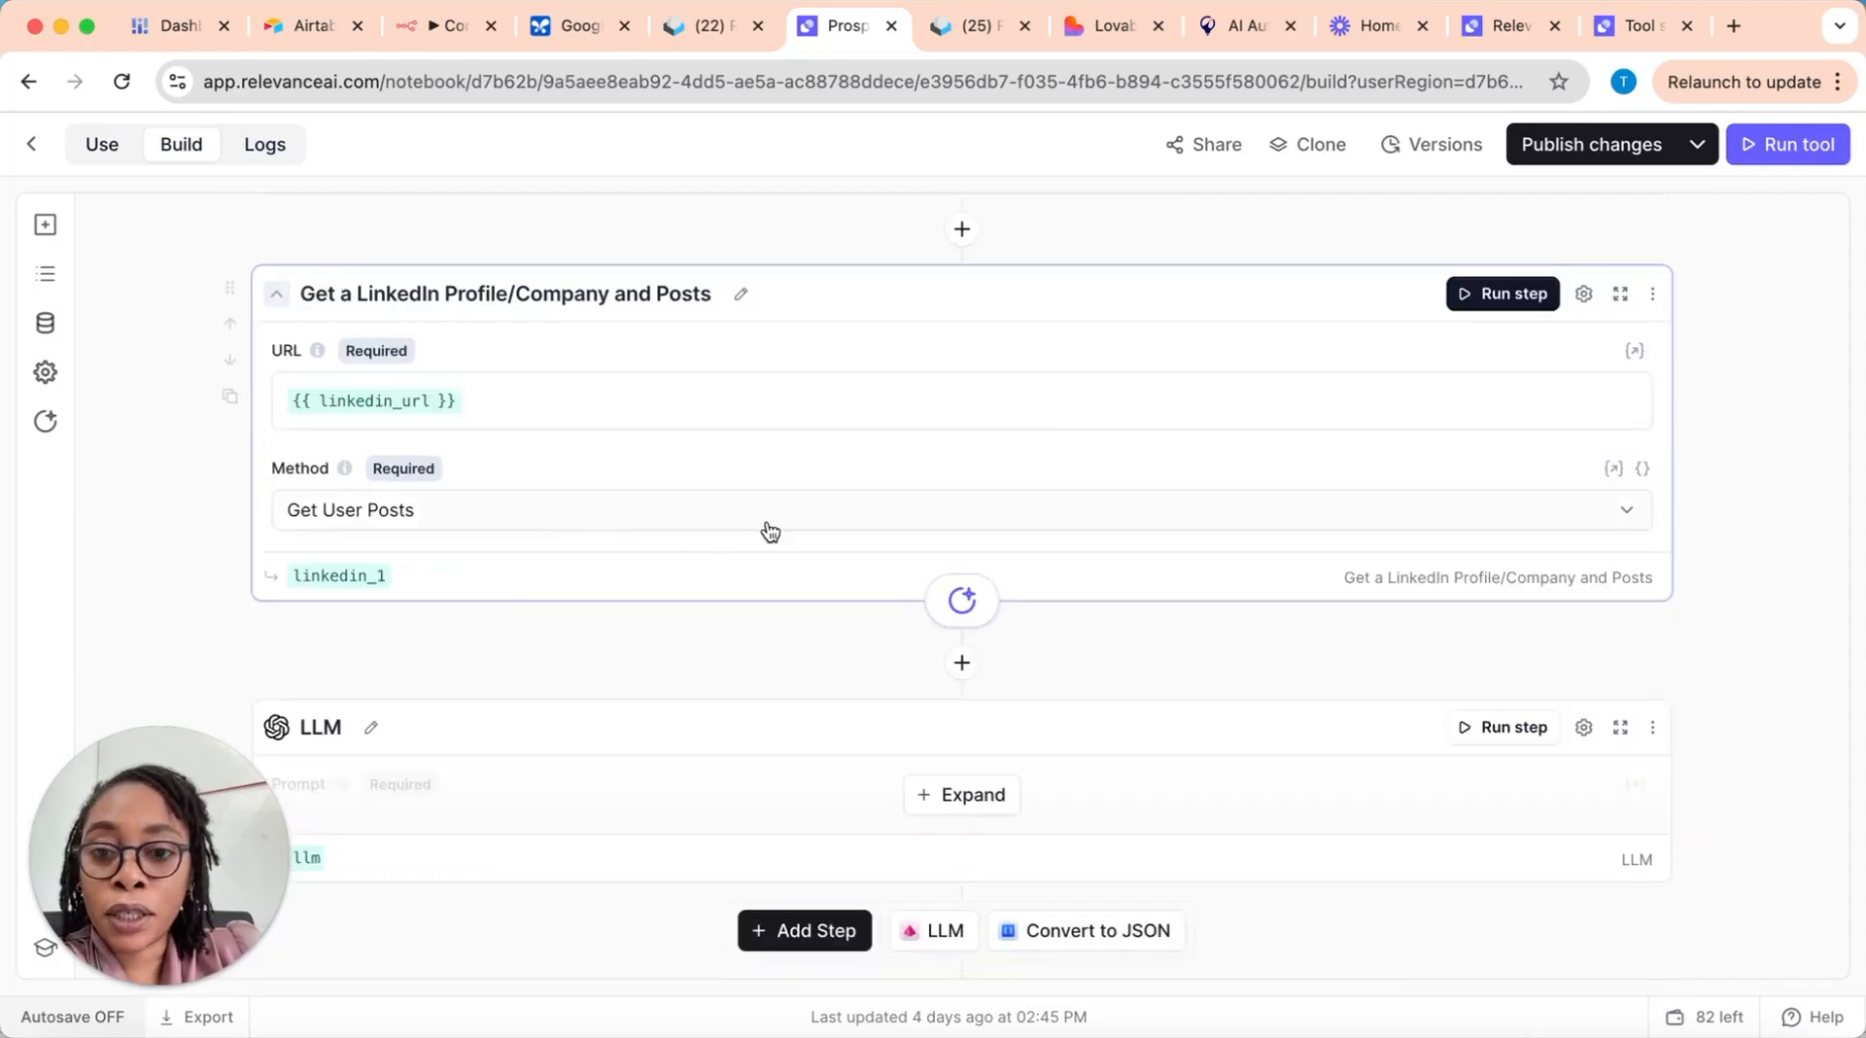
scroll(680, 525, down, 3)
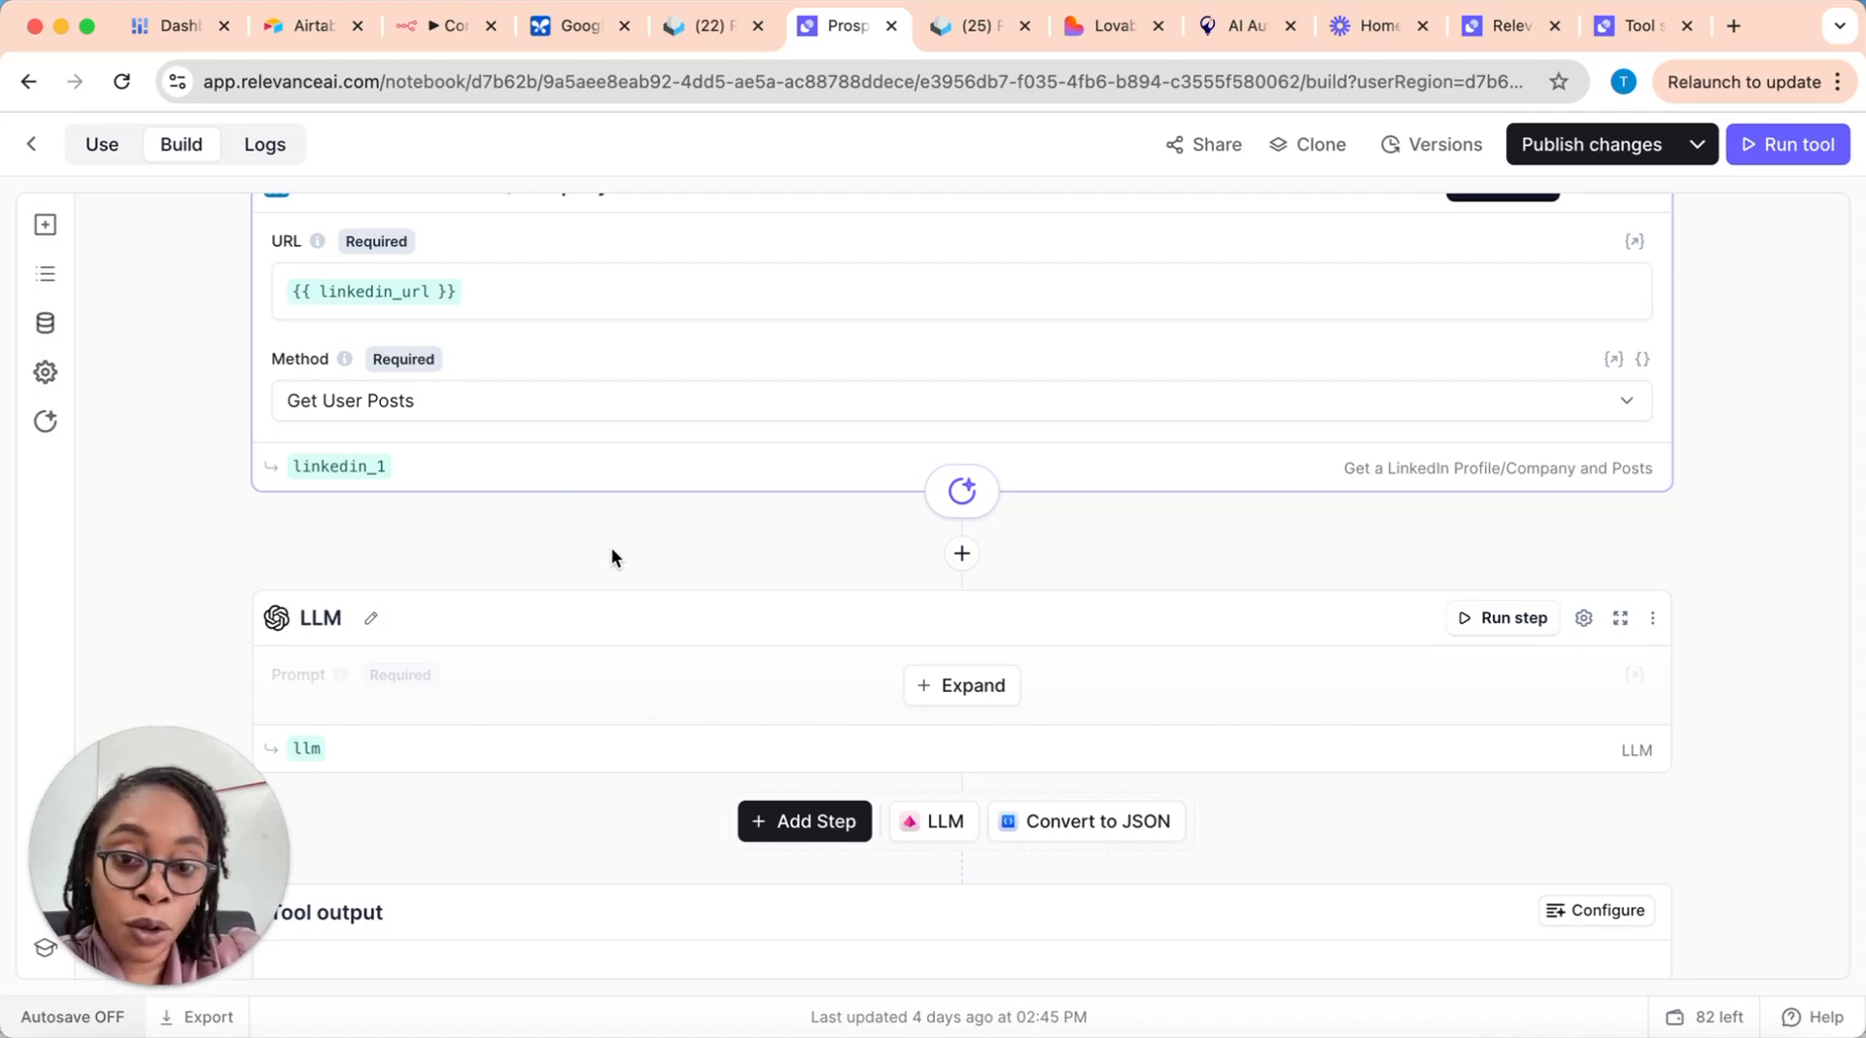
click(972, 686)
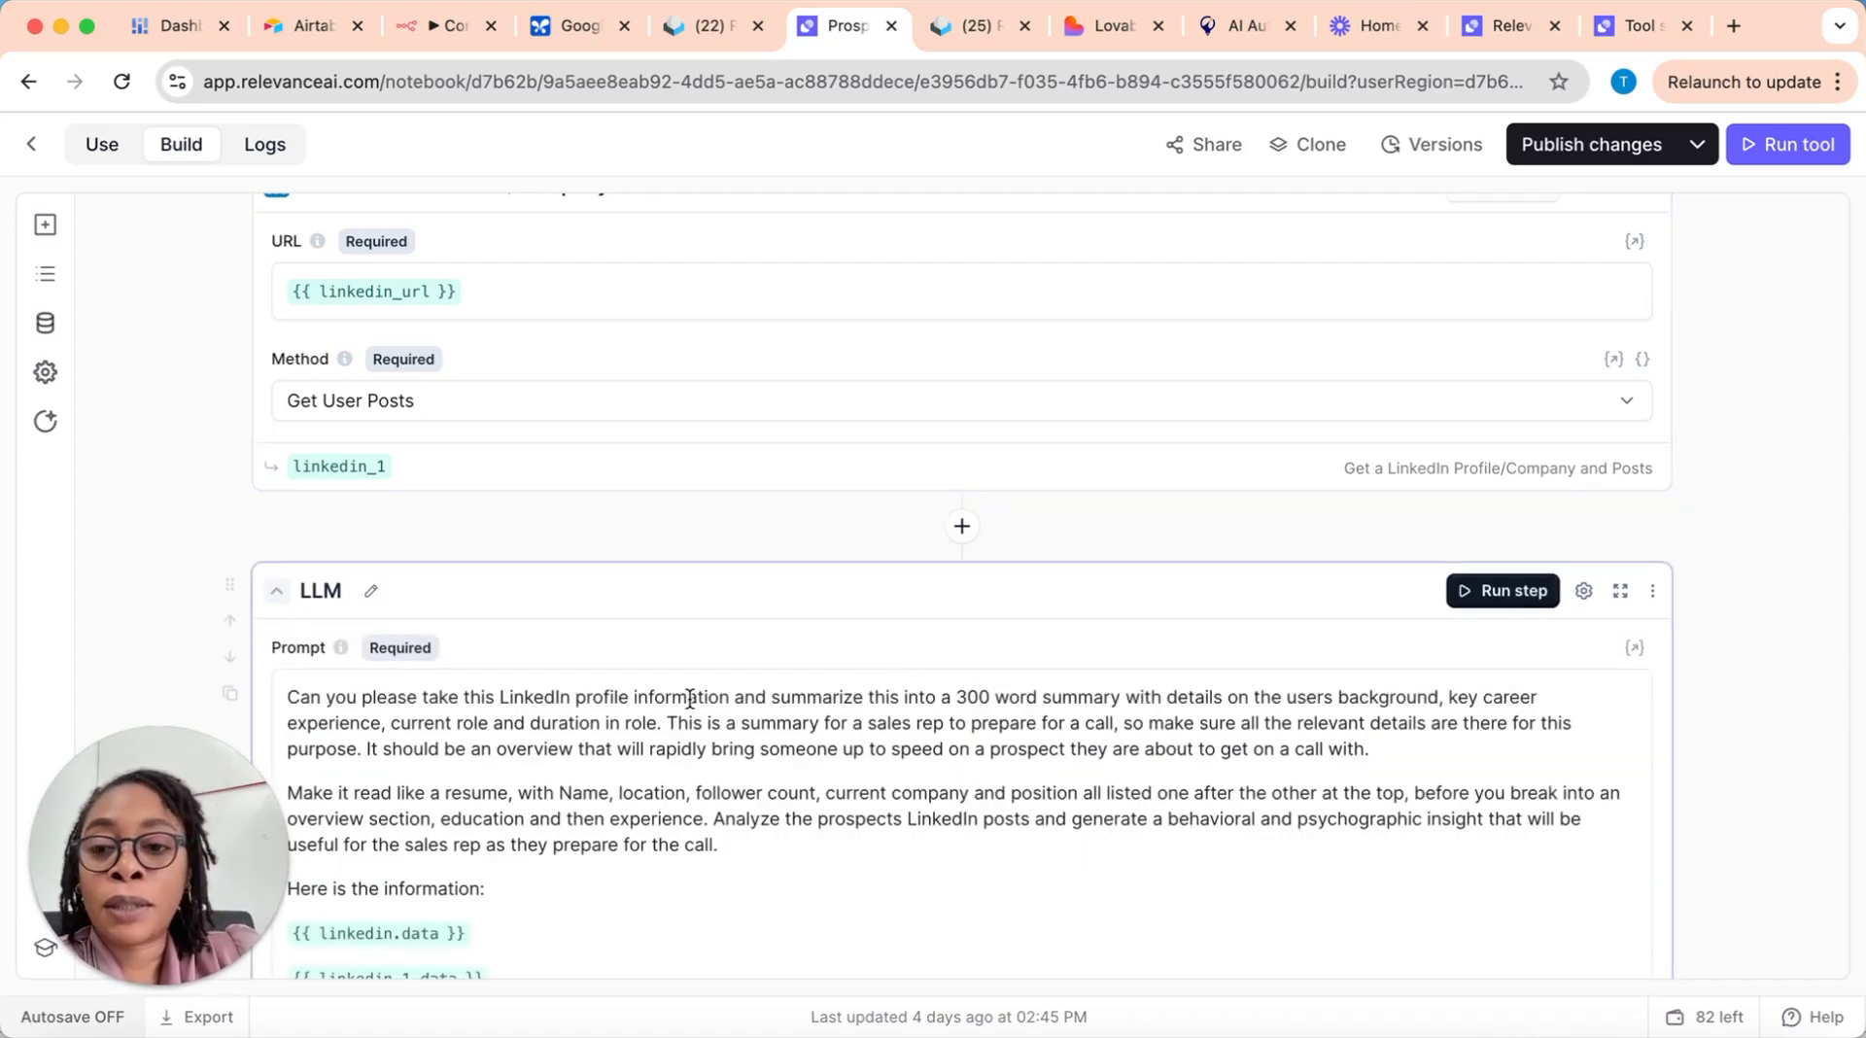
Step: Examine the LLM step's prompt text, the LinkedIn variables it references and its selected model
scroll(689, 699, down, 3)
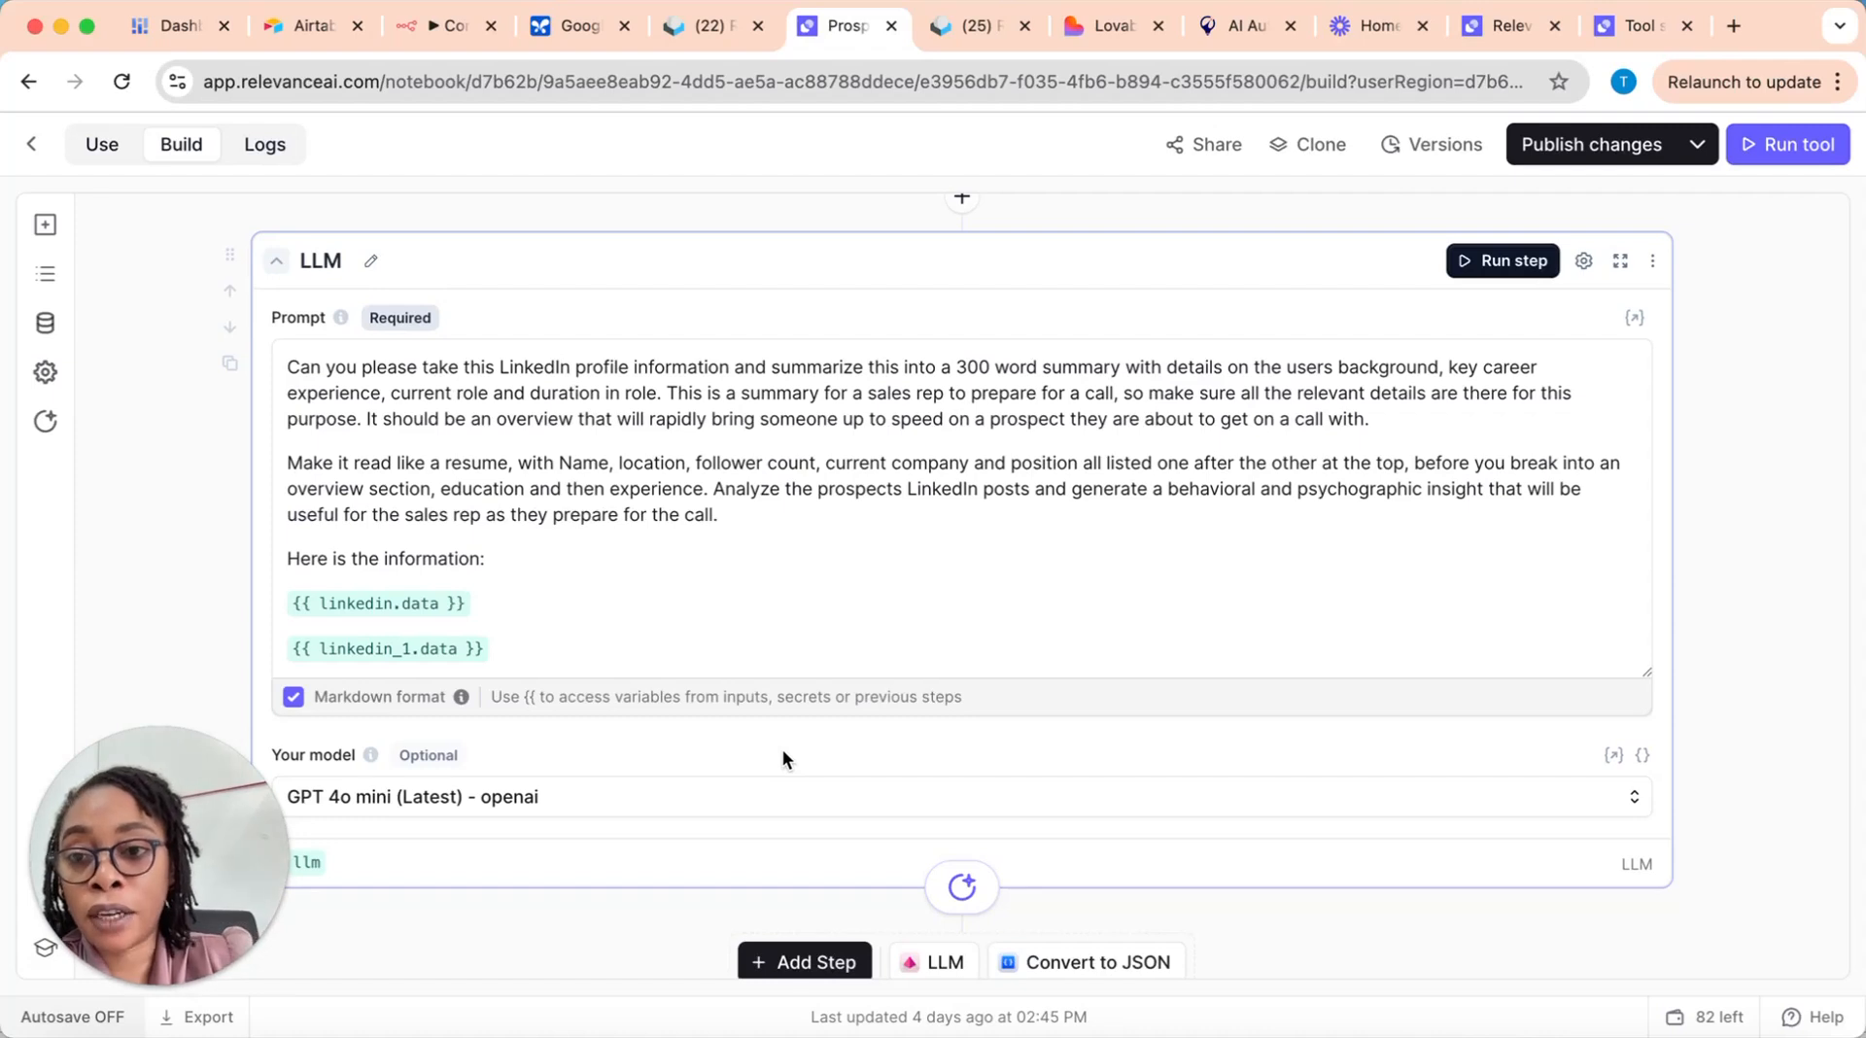
scroll(556, 534, down, 1)
scroll(559, 536, up, 1)
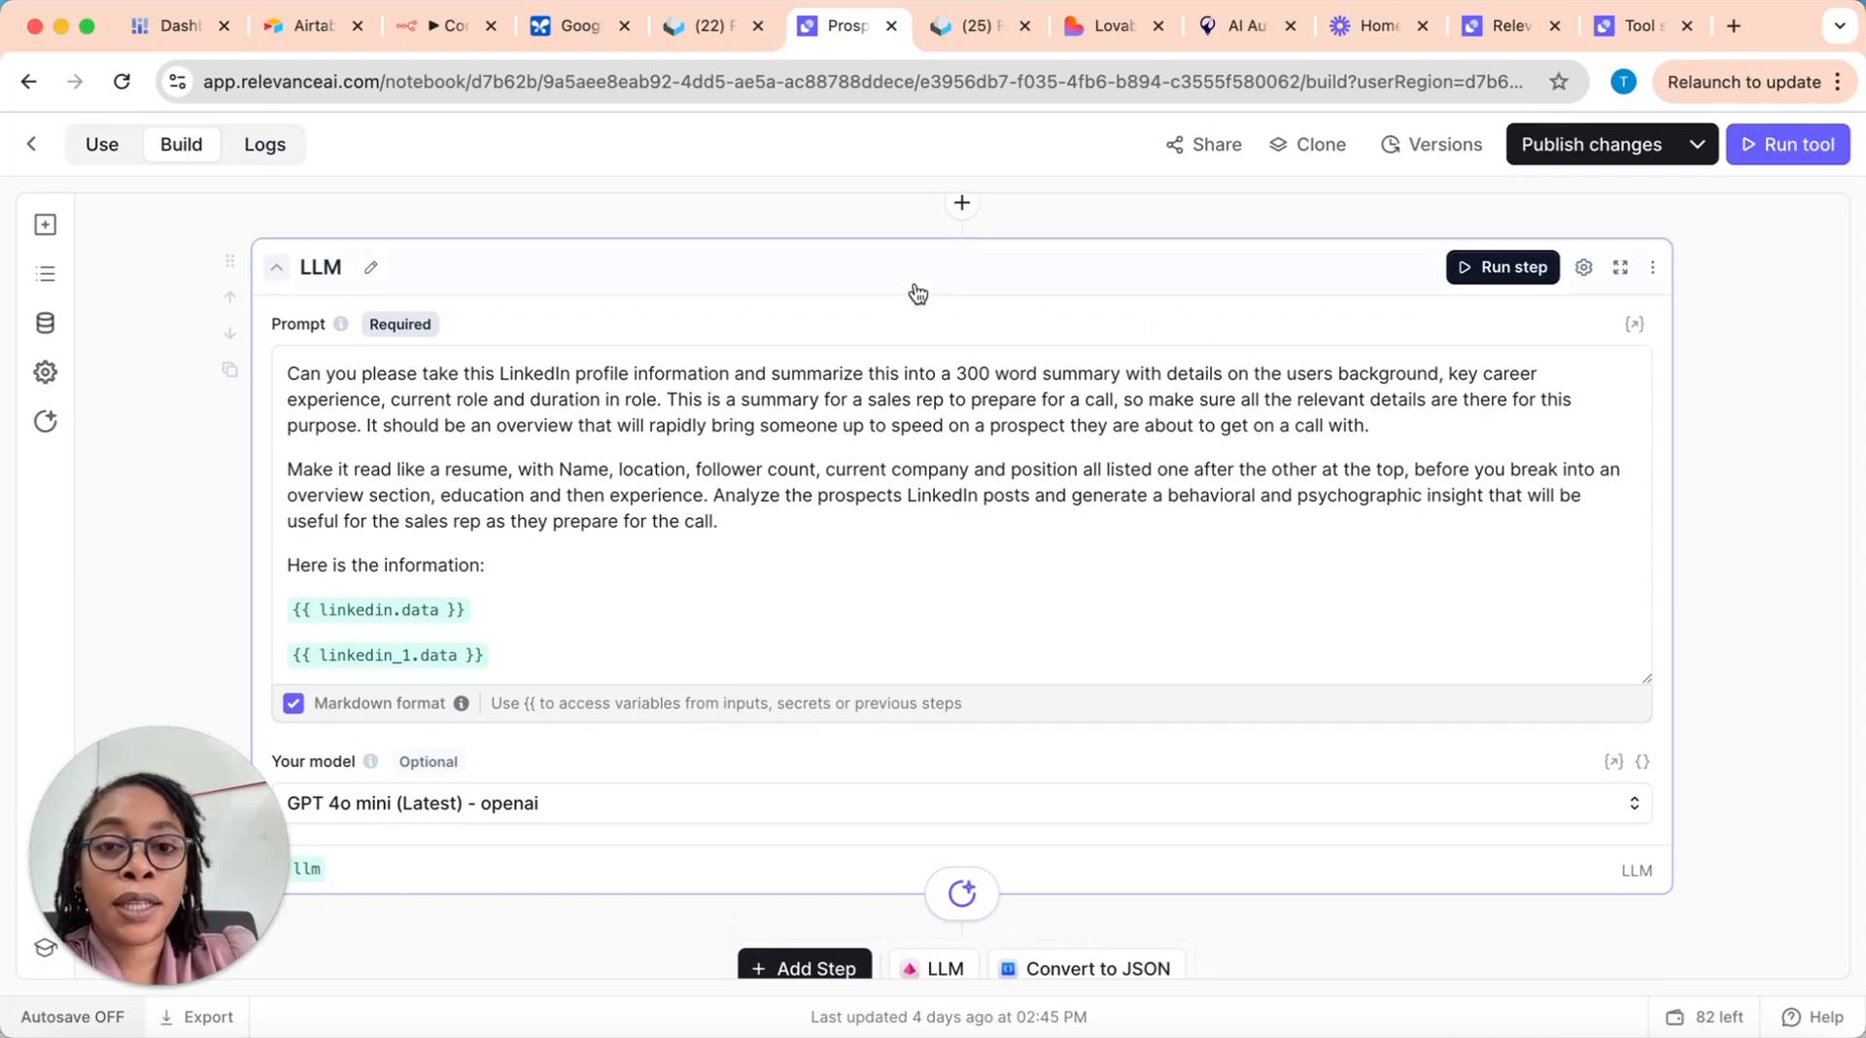
scroll(1037, 411, up, 3)
scroll(1011, 428, up, 5)
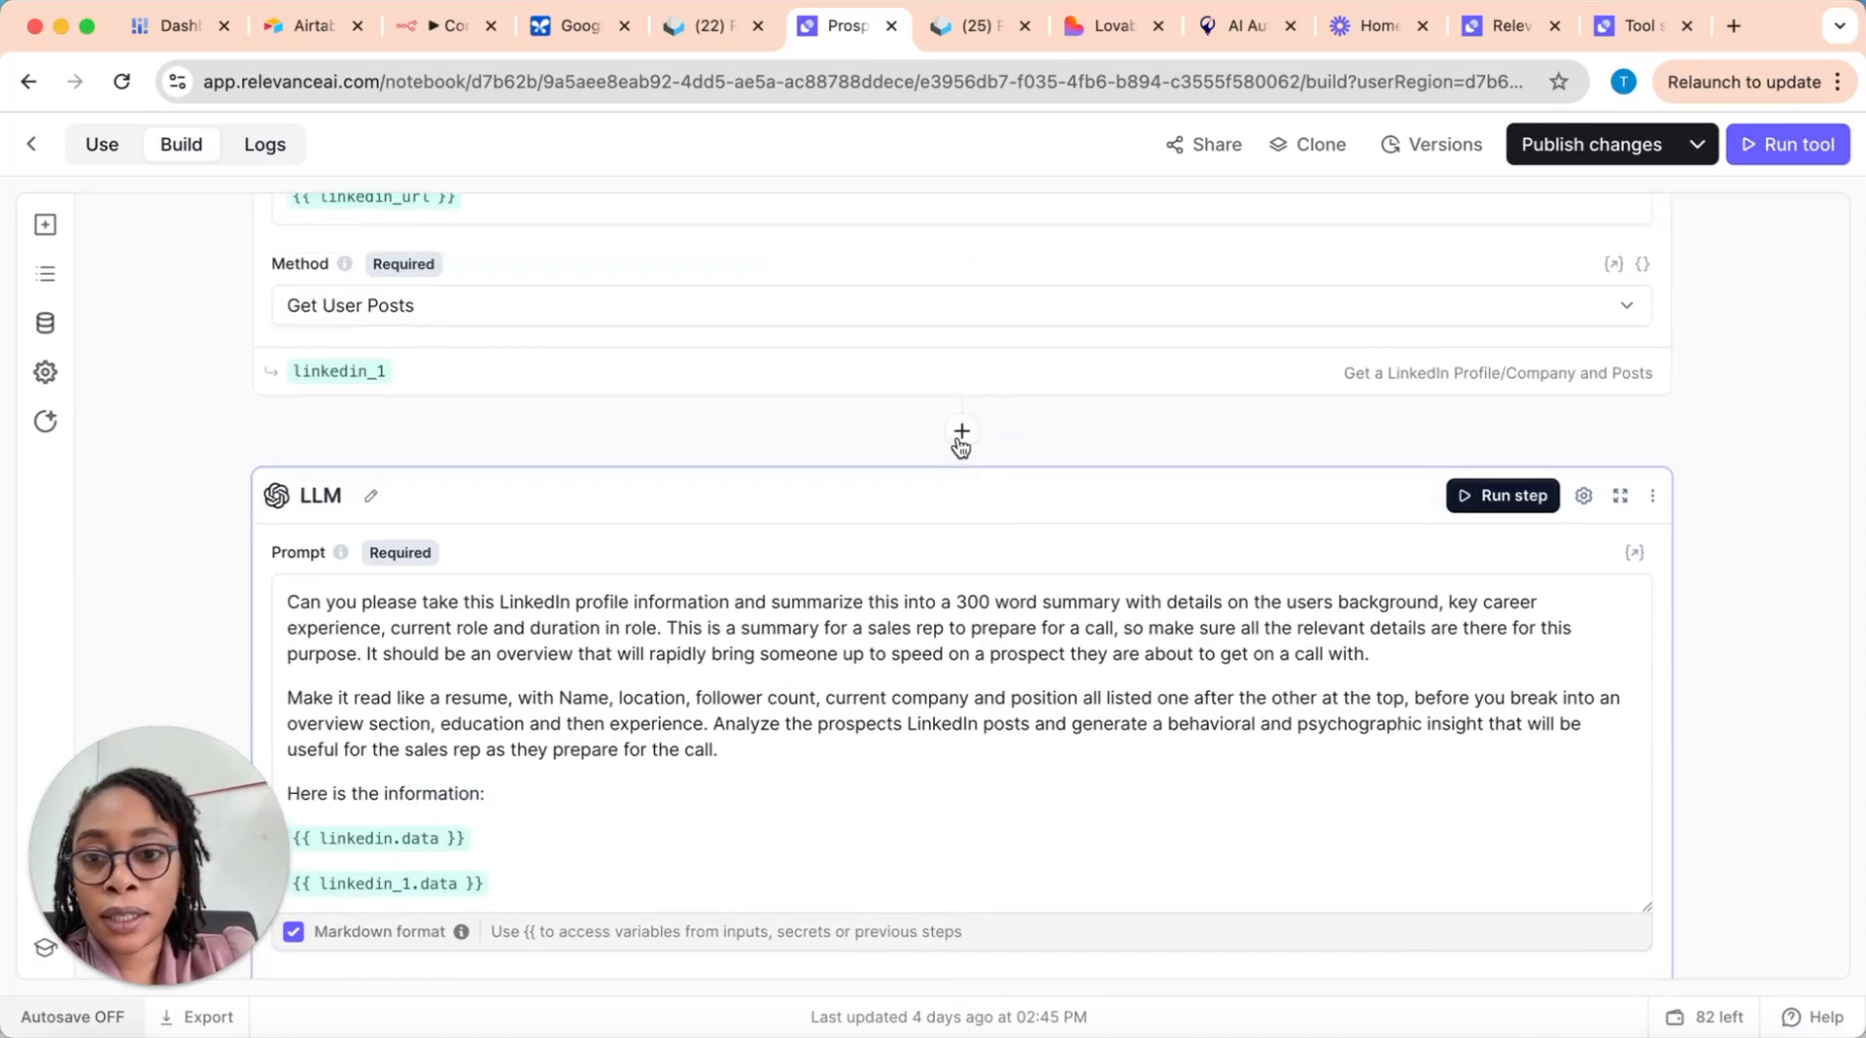
Step: Add a second LLM step at the end of the tool, after the existing LLM step
click(963, 437)
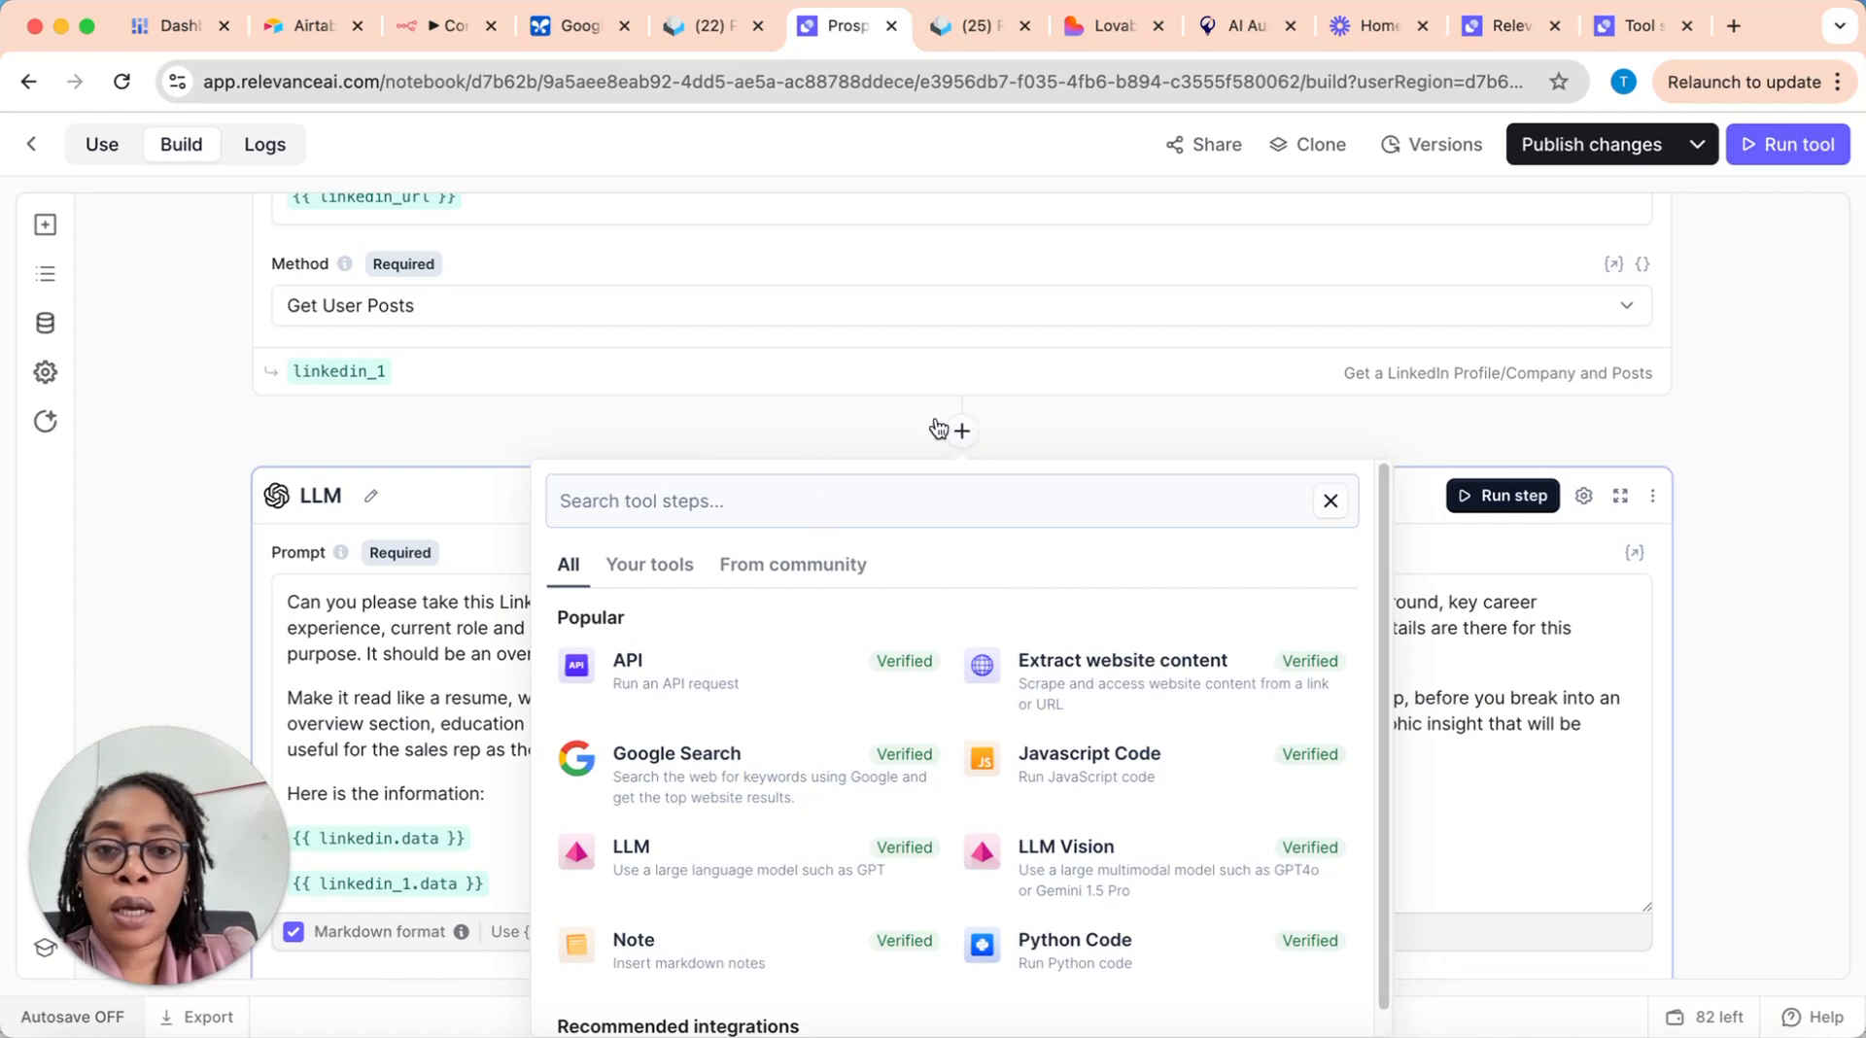
click(825, 433)
scroll(1099, 608, down, 15)
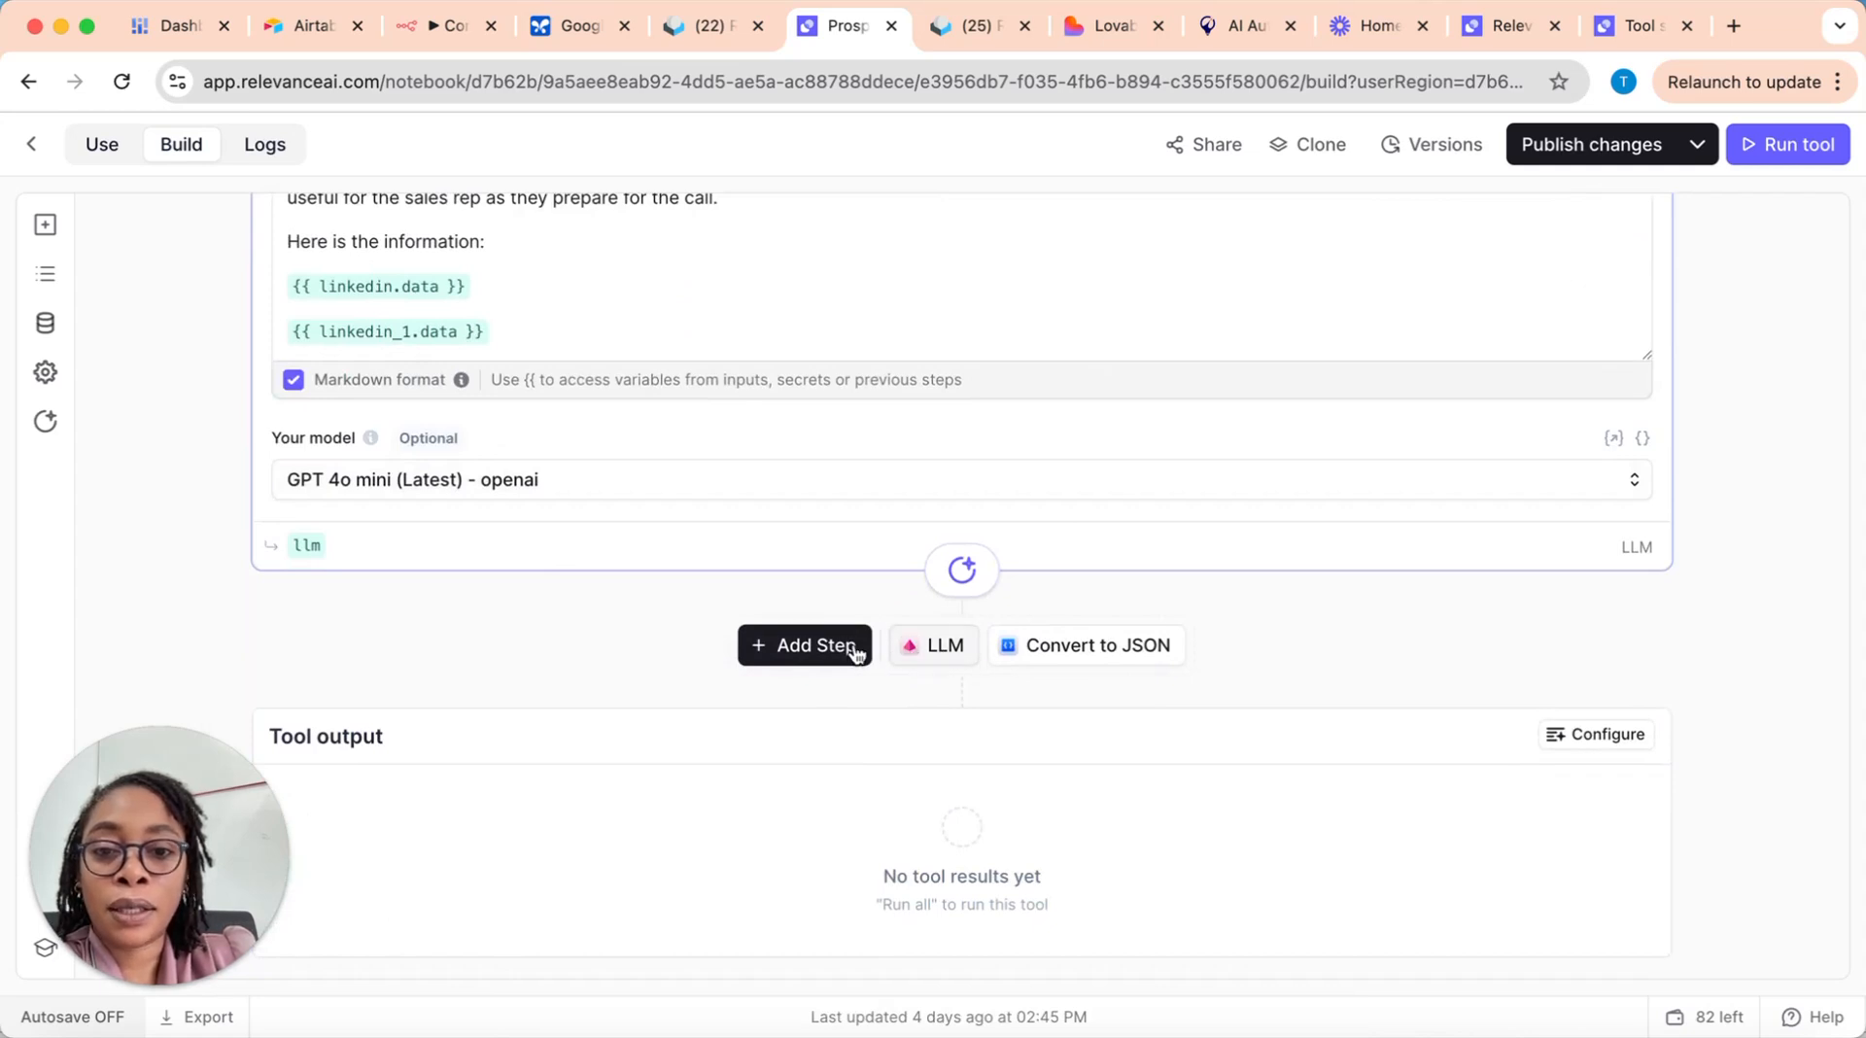
click(951, 647)
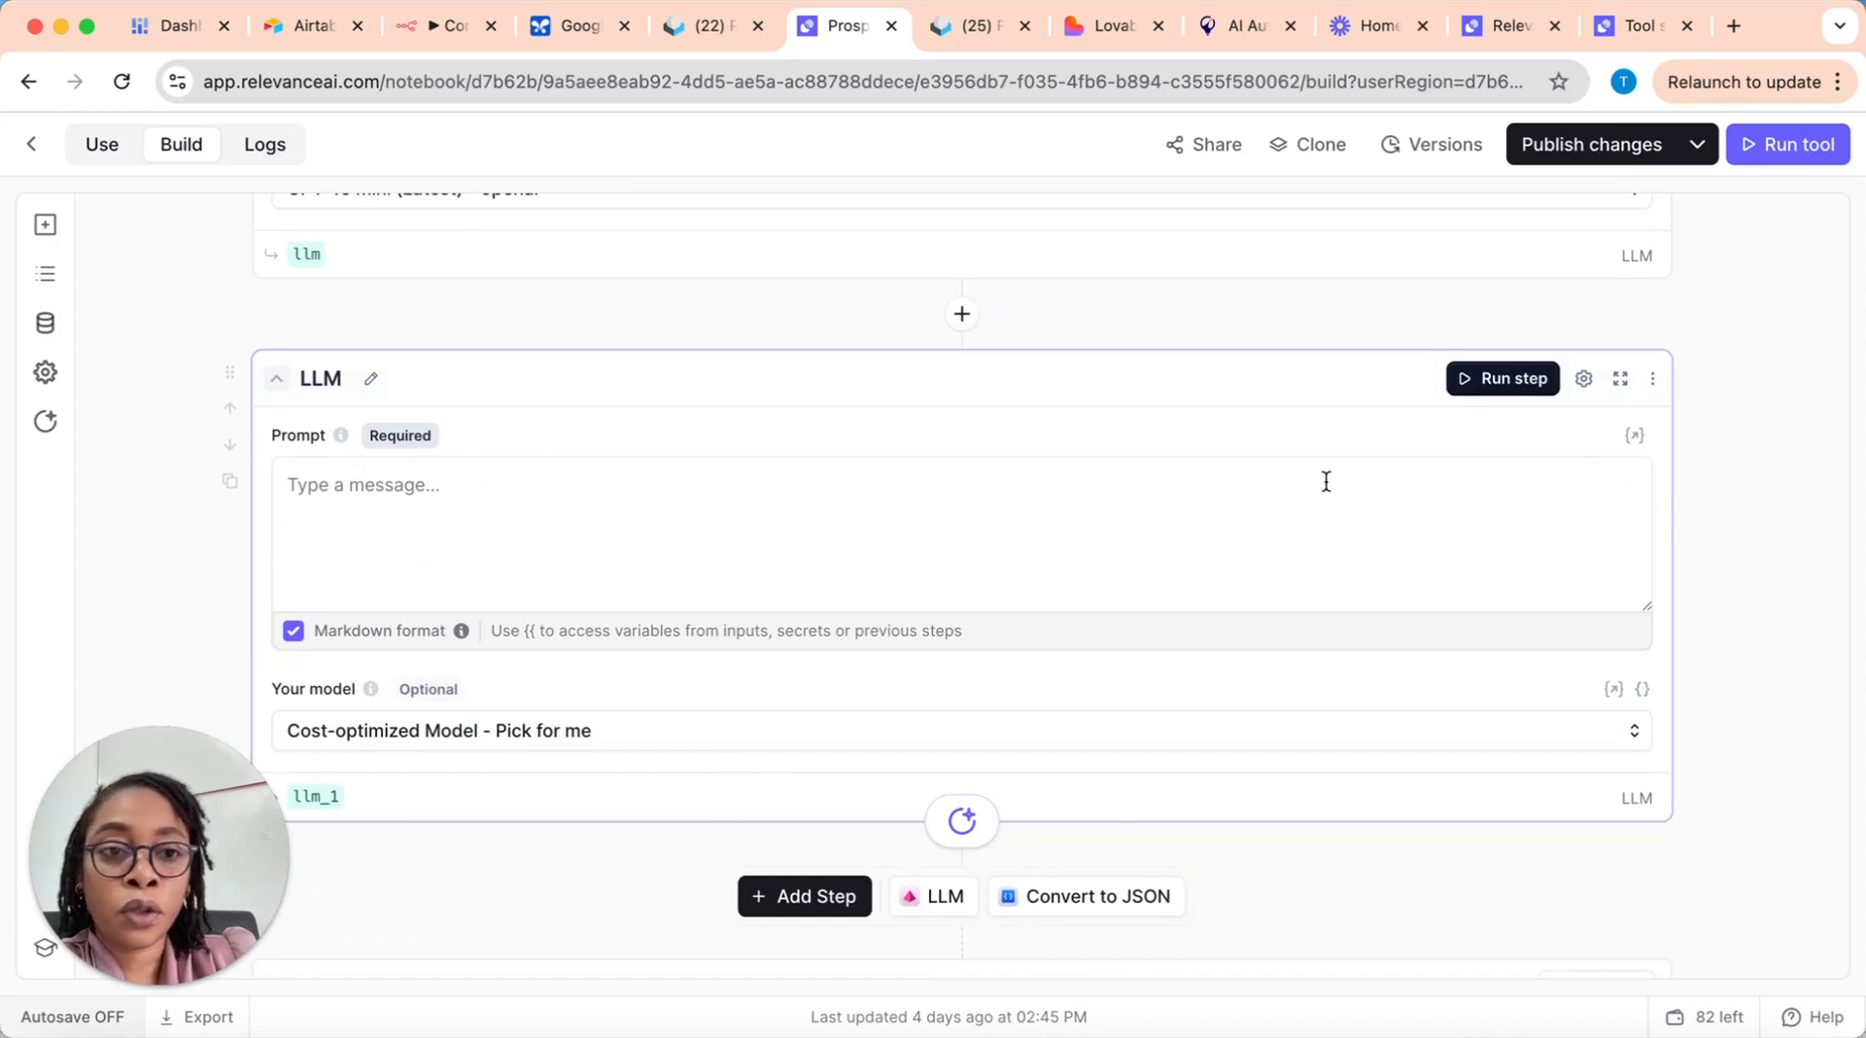
Step: Browse the OpenAI models offered for the new LLM step and leave its model selection unchanged
click(694, 736)
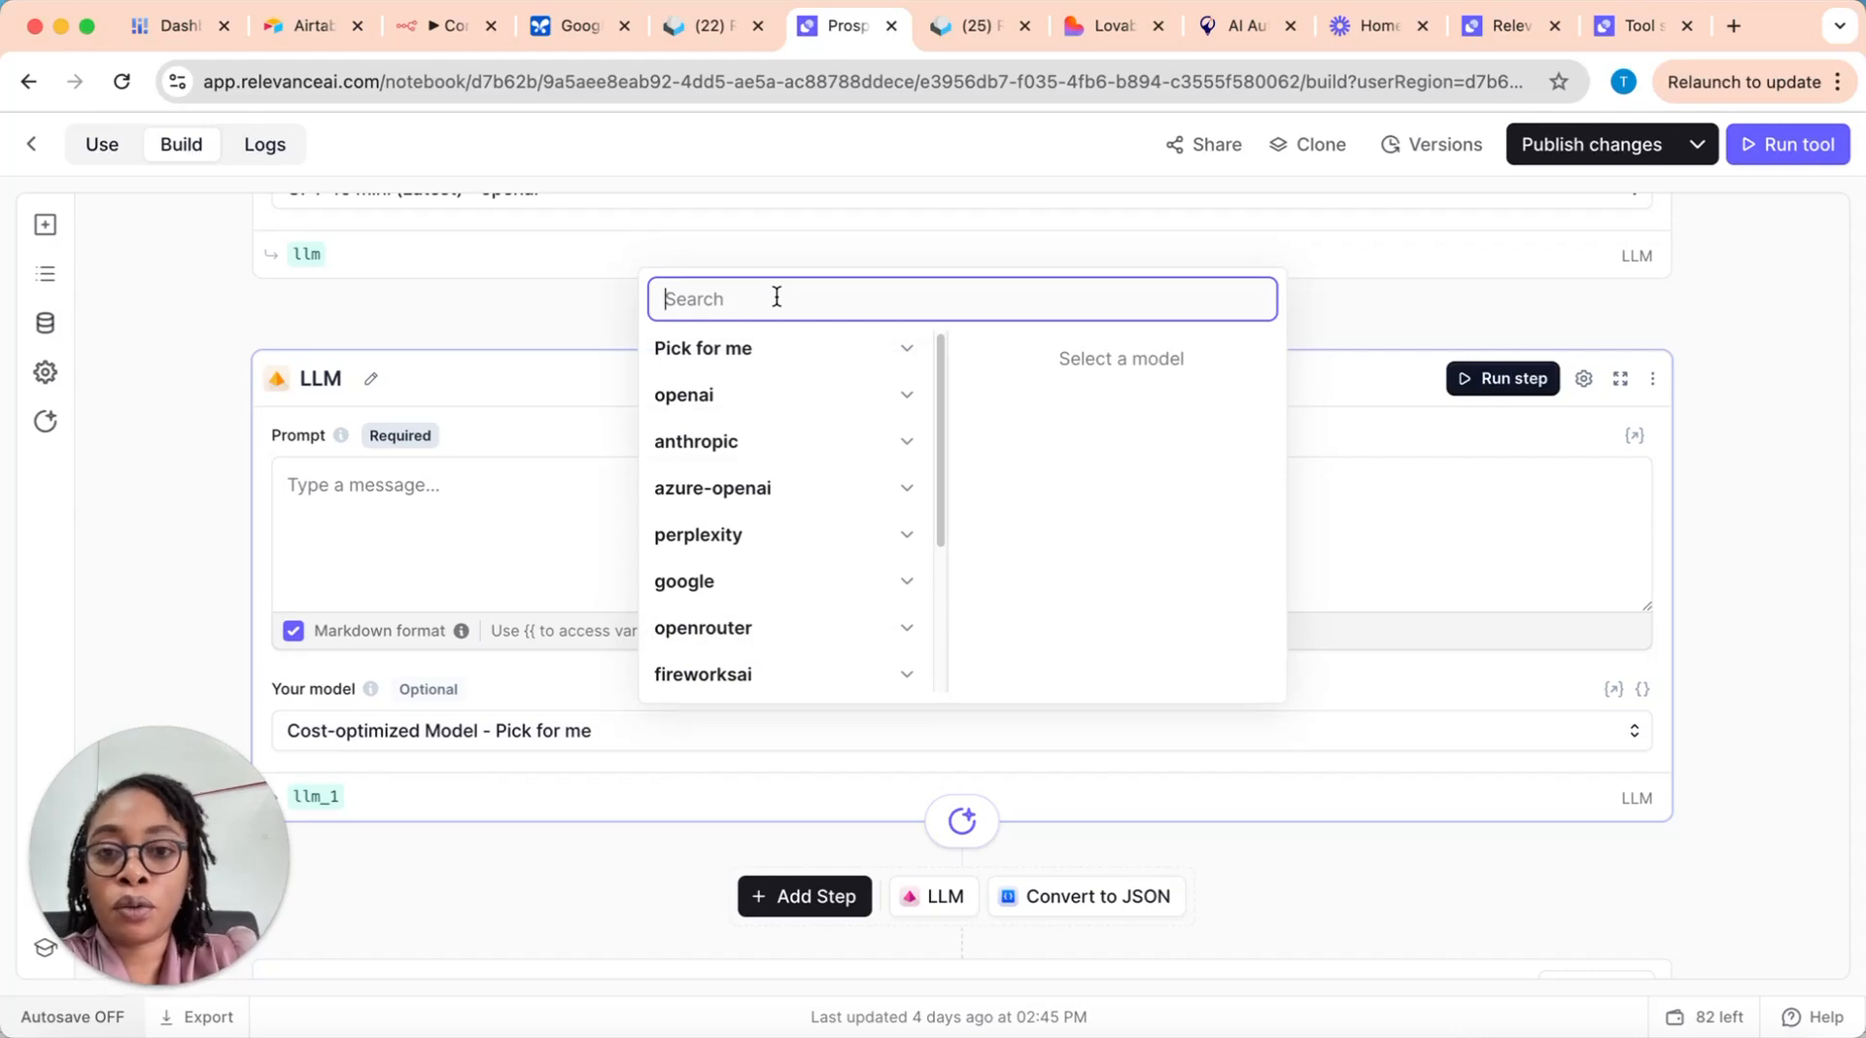
click(906, 398)
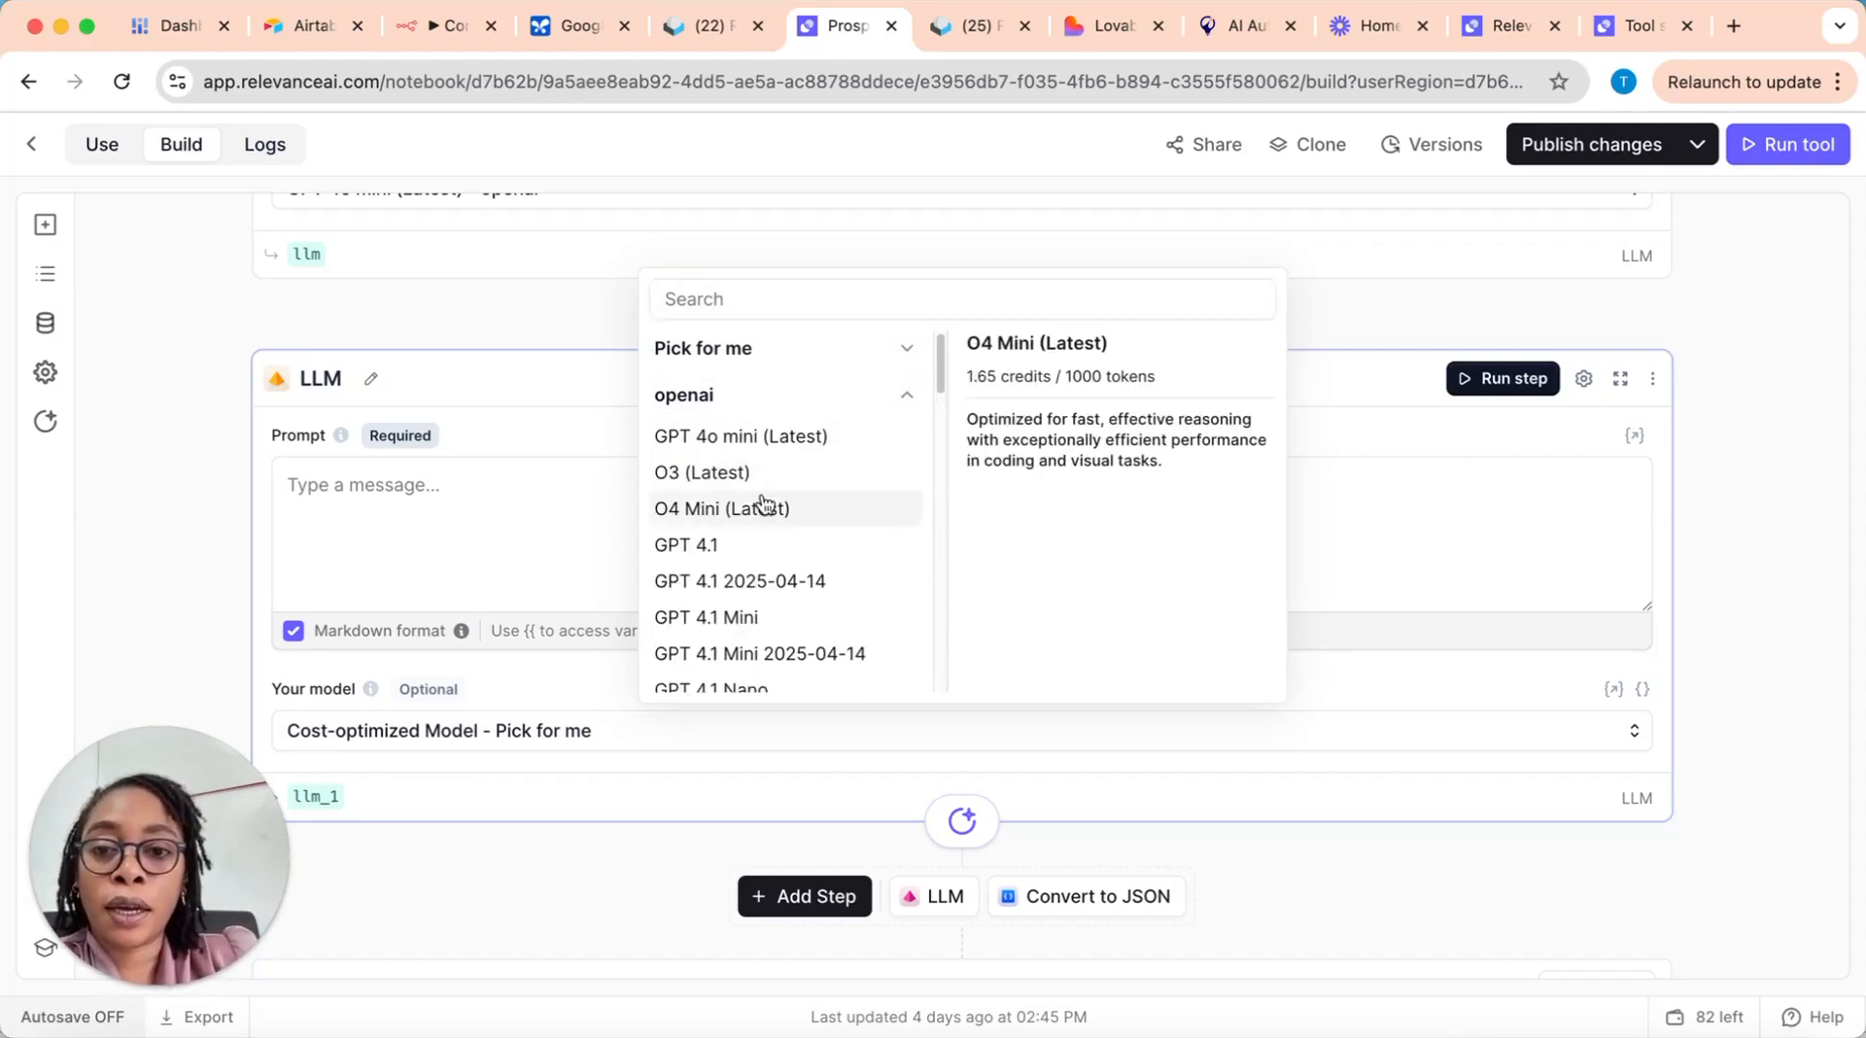
scroll(778, 613, down, 2)
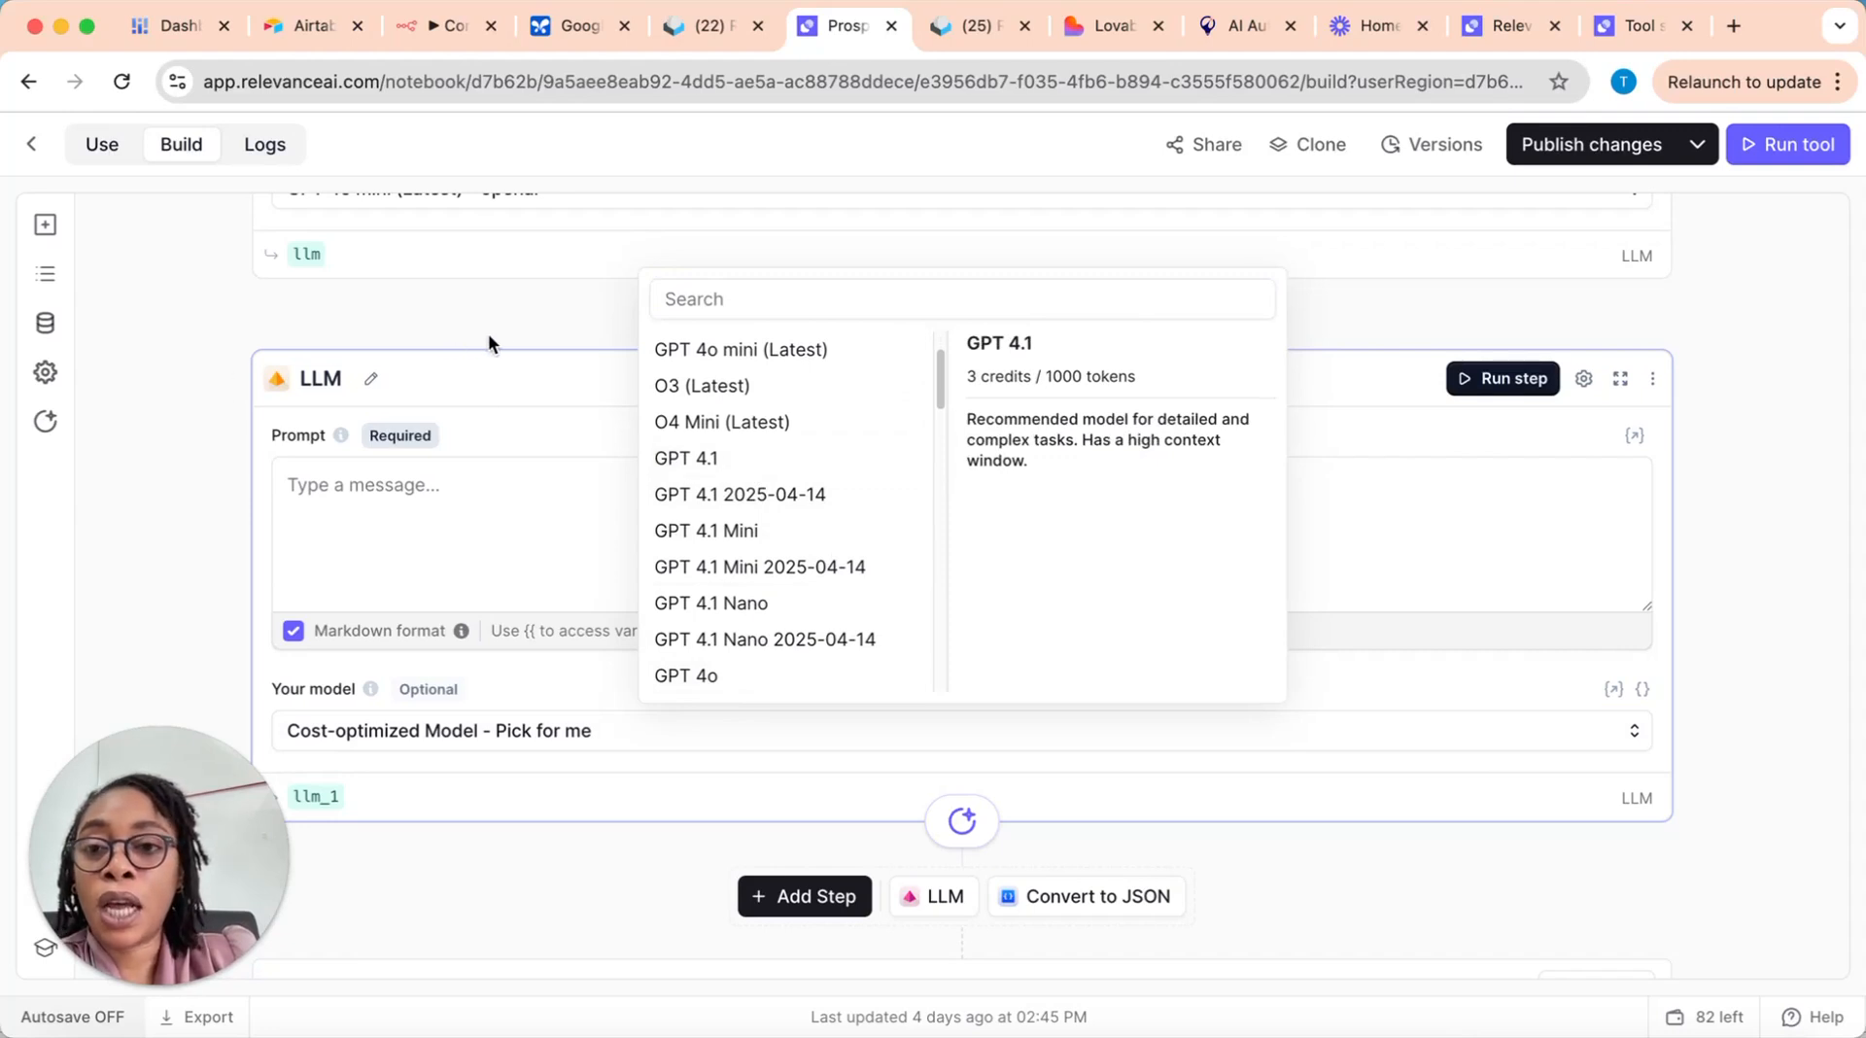
click(466, 429)
scroll(466, 428, up, 2)
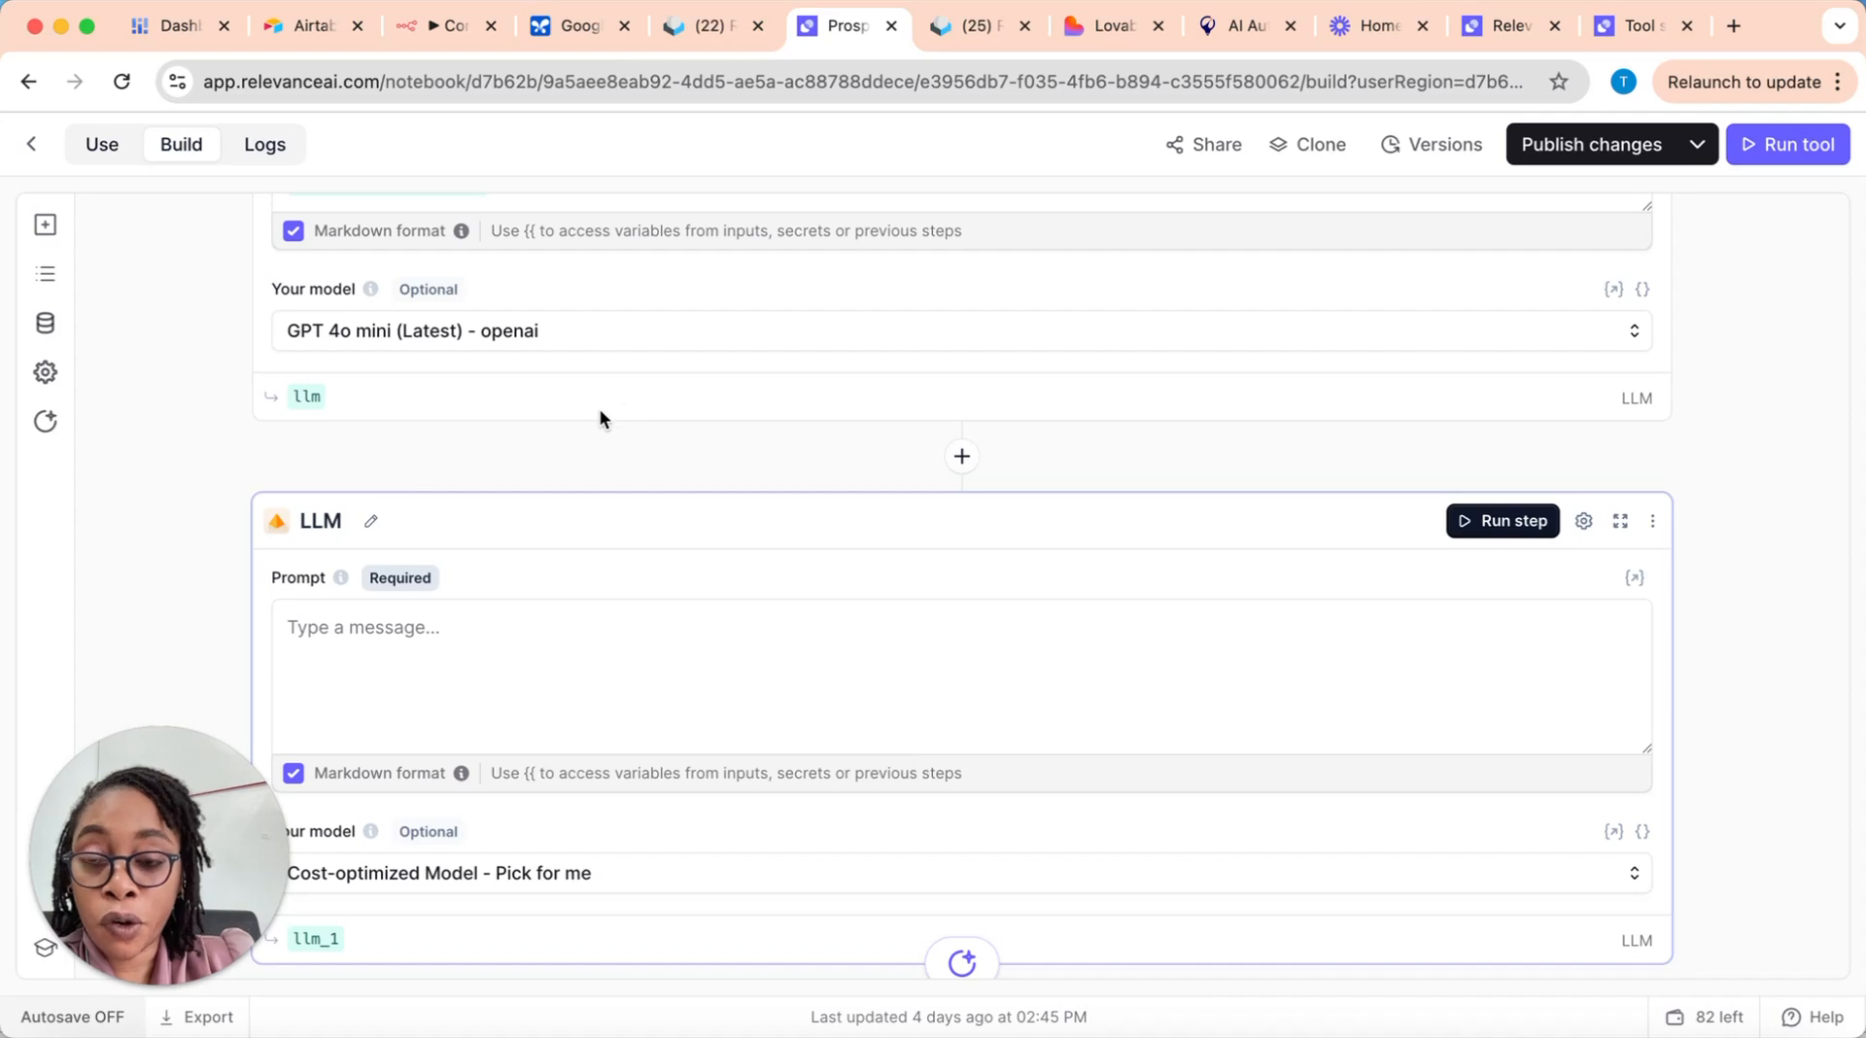
scroll(545, 508, down, 1)
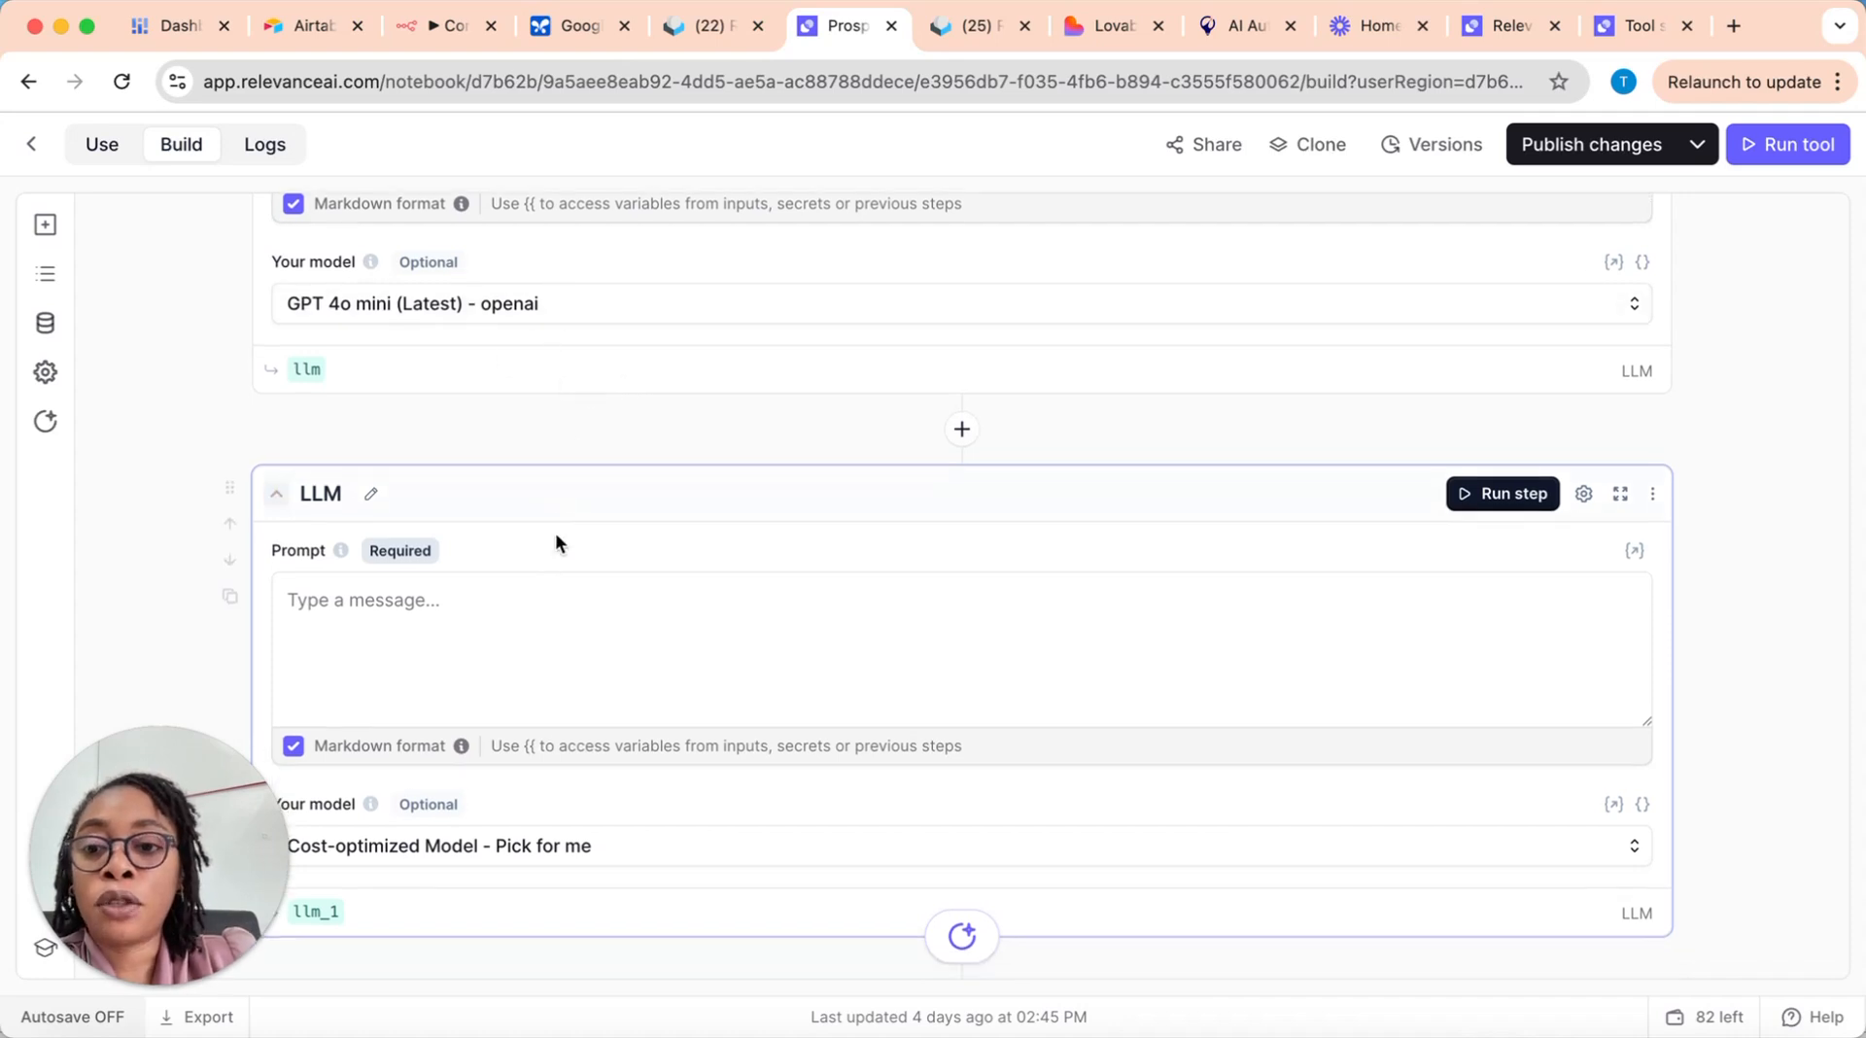
click(581, 844)
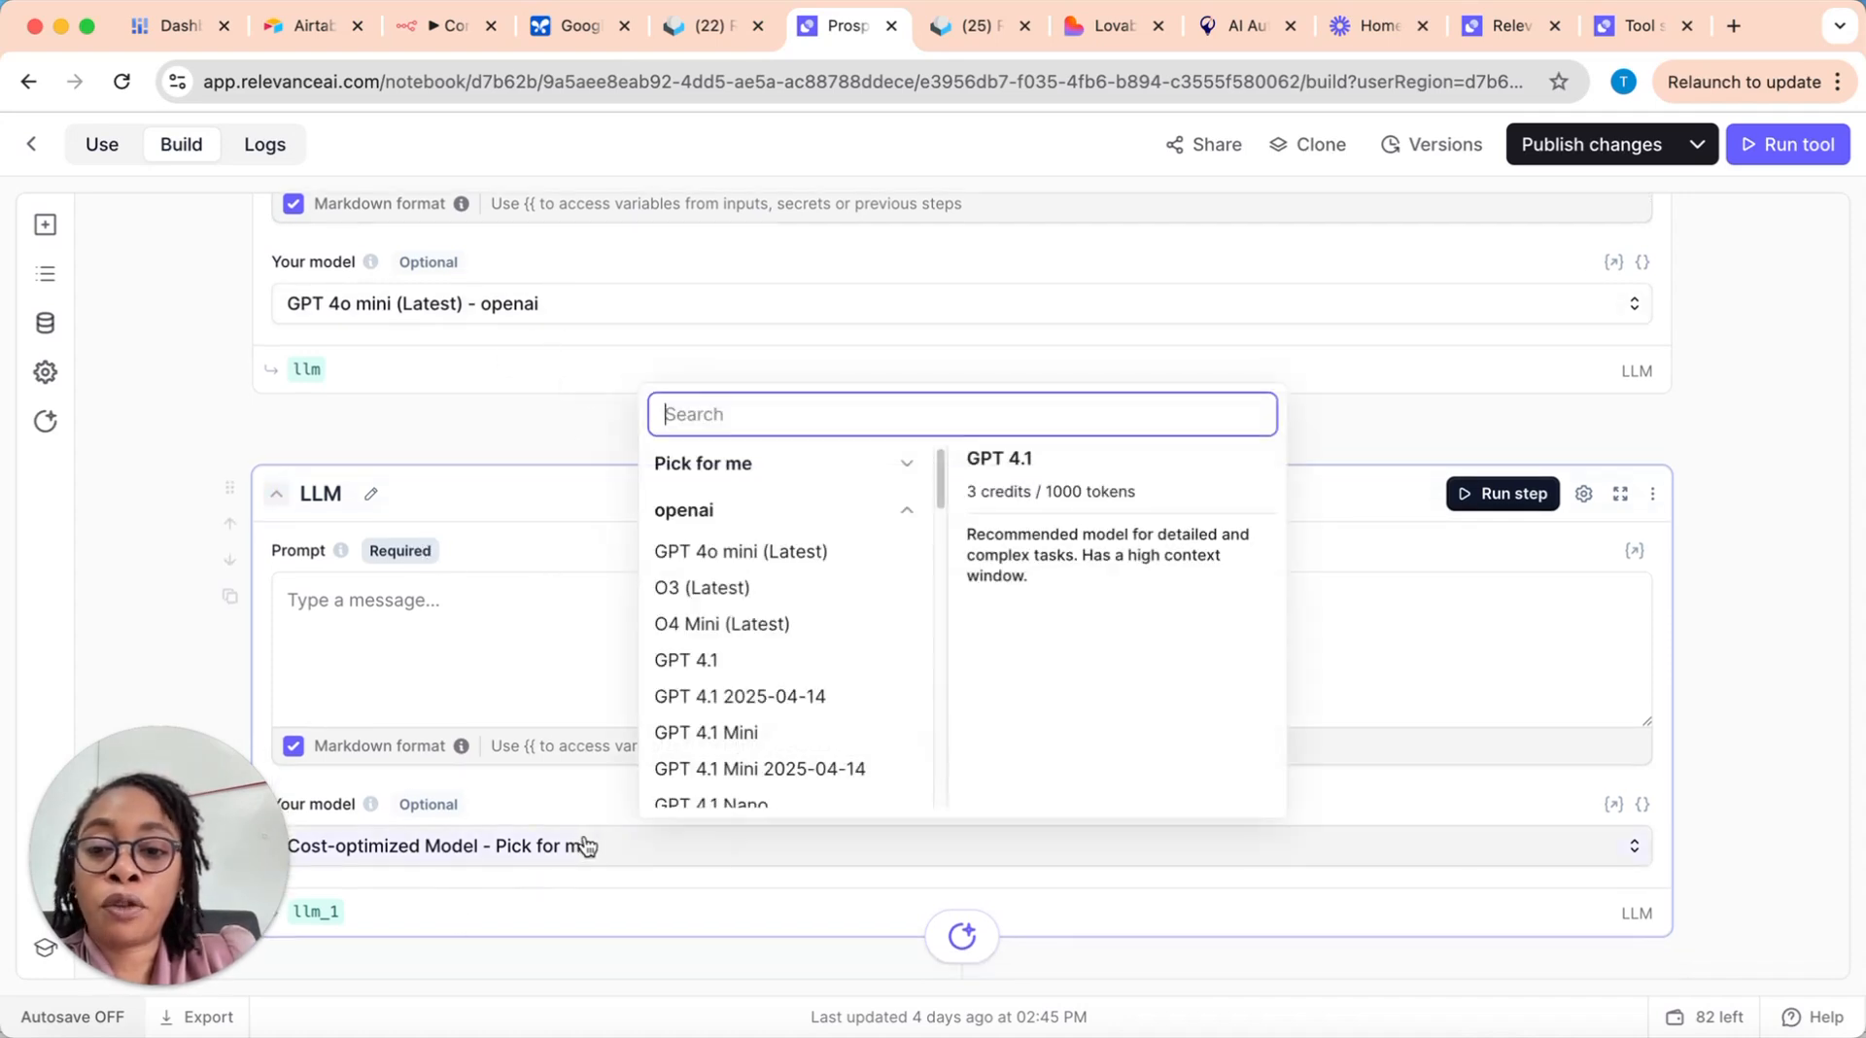
click(492, 383)
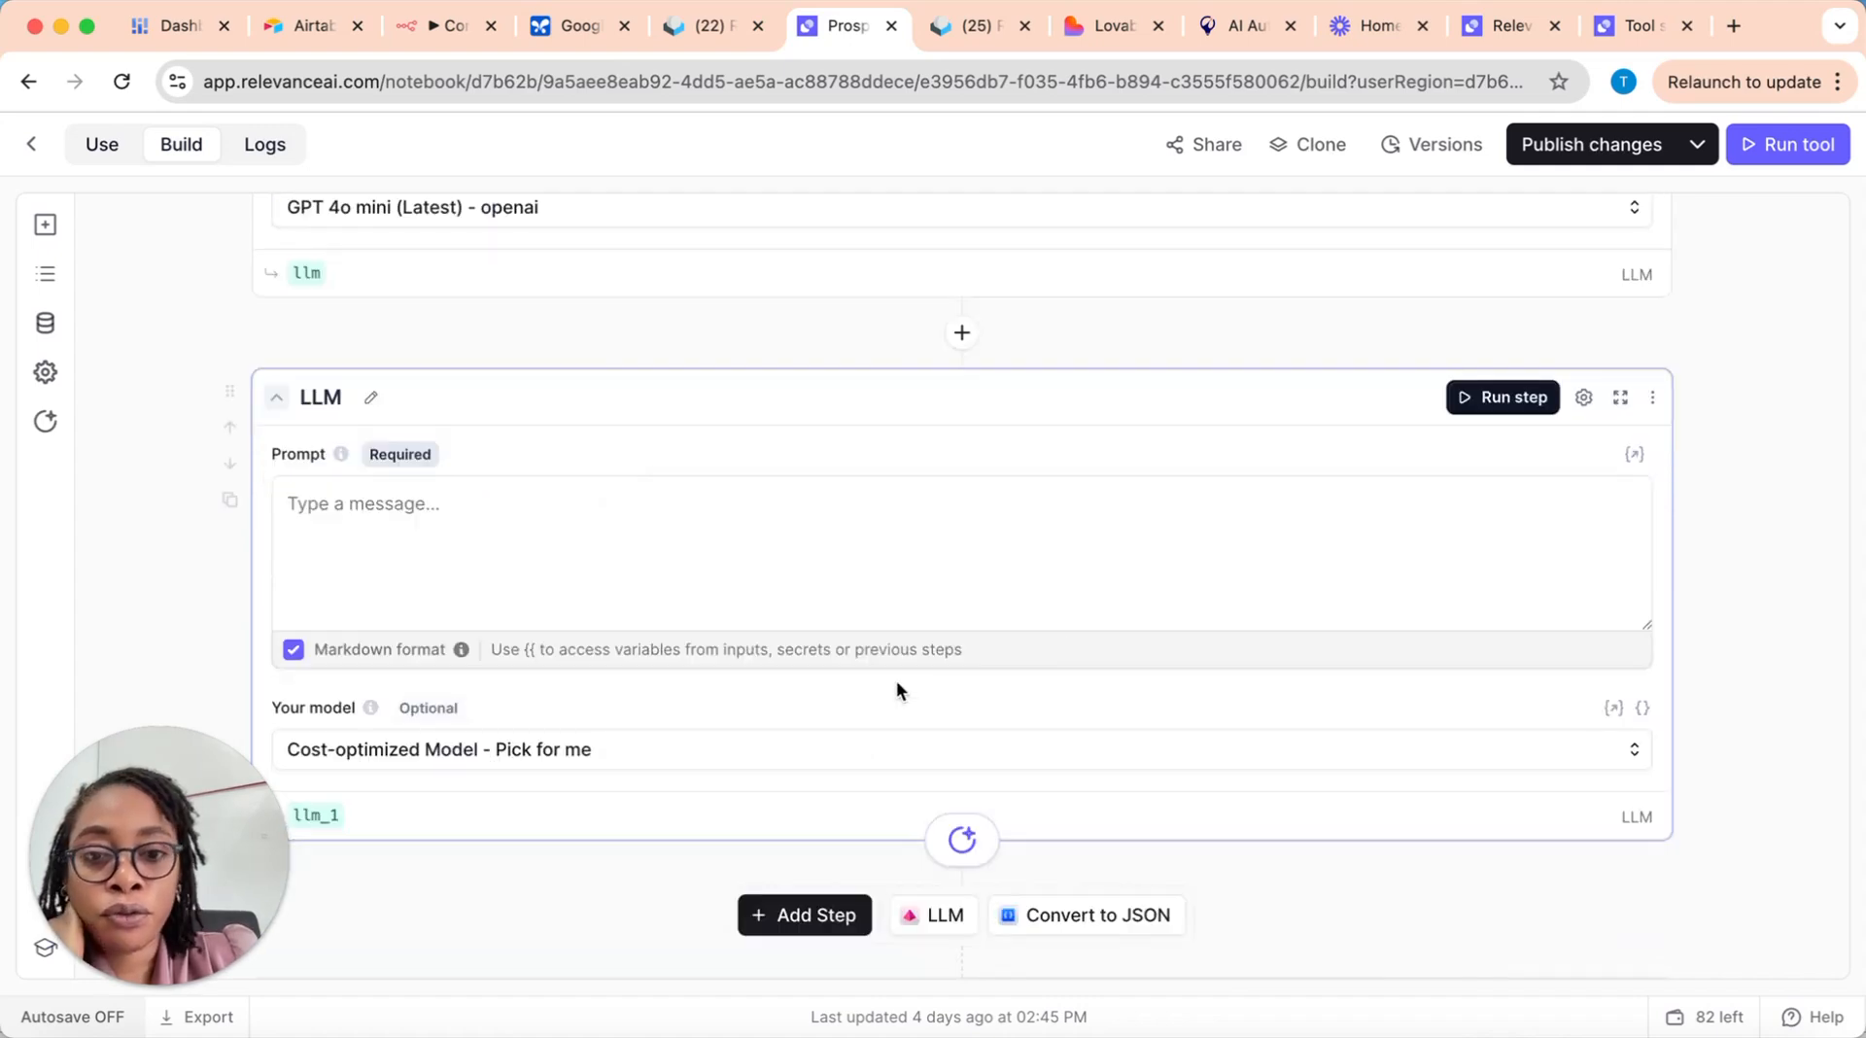
Step: Read through the first LLM step's prompt, covering the call-preparation summary and the resume-style formatting instructions
scroll(533, 649, up, 5)
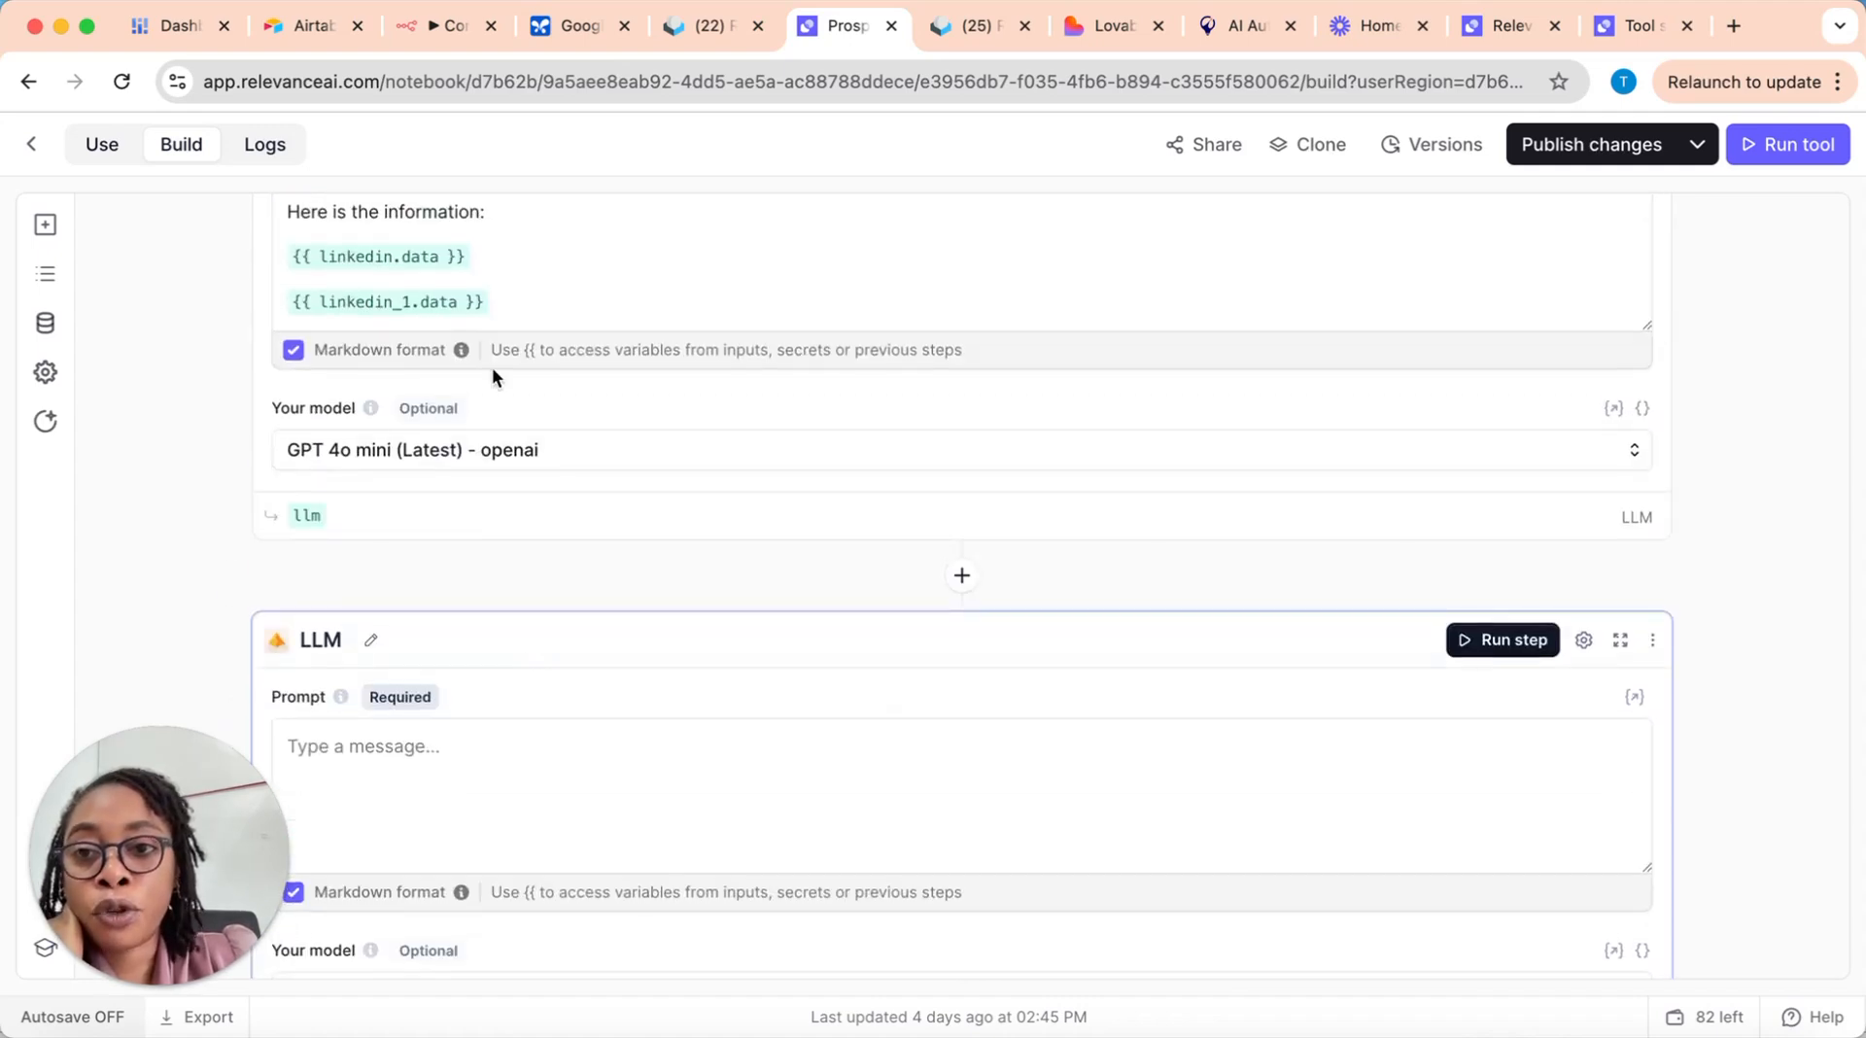
scroll(587, 374, up, 1)
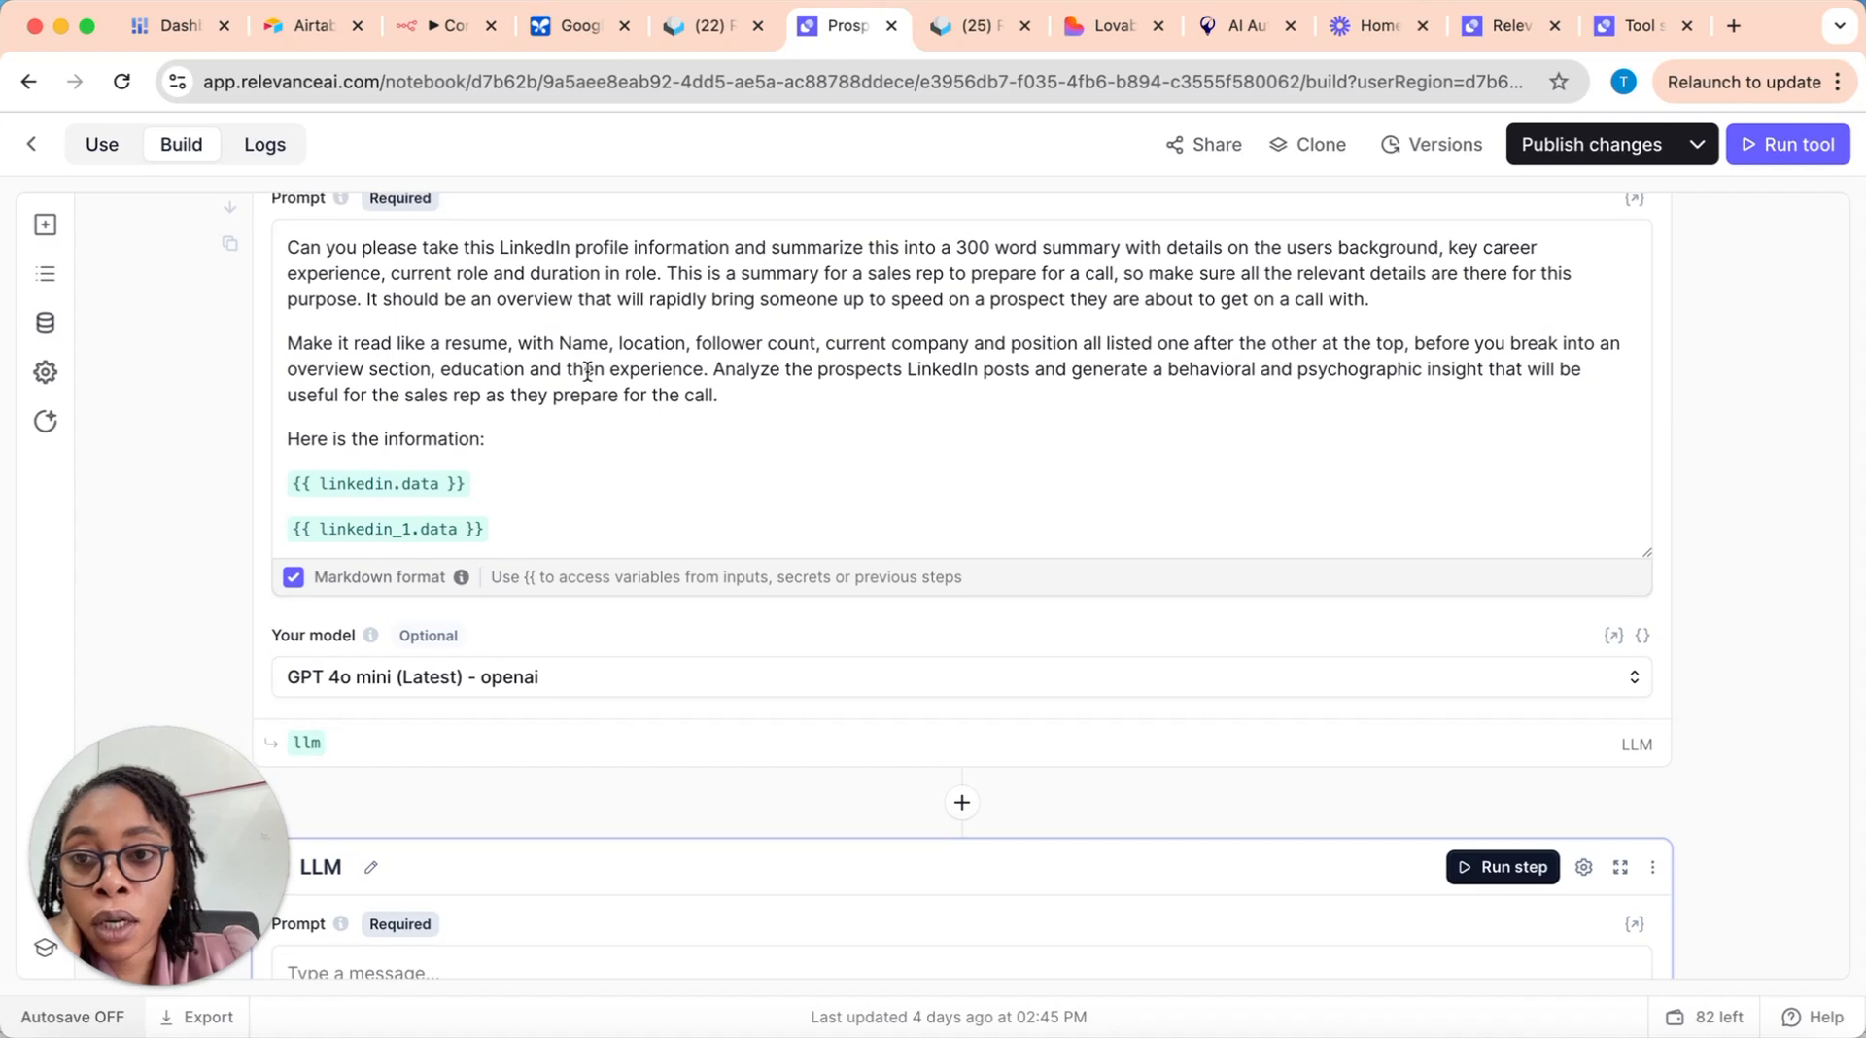
scroll(552, 437, up, 1)
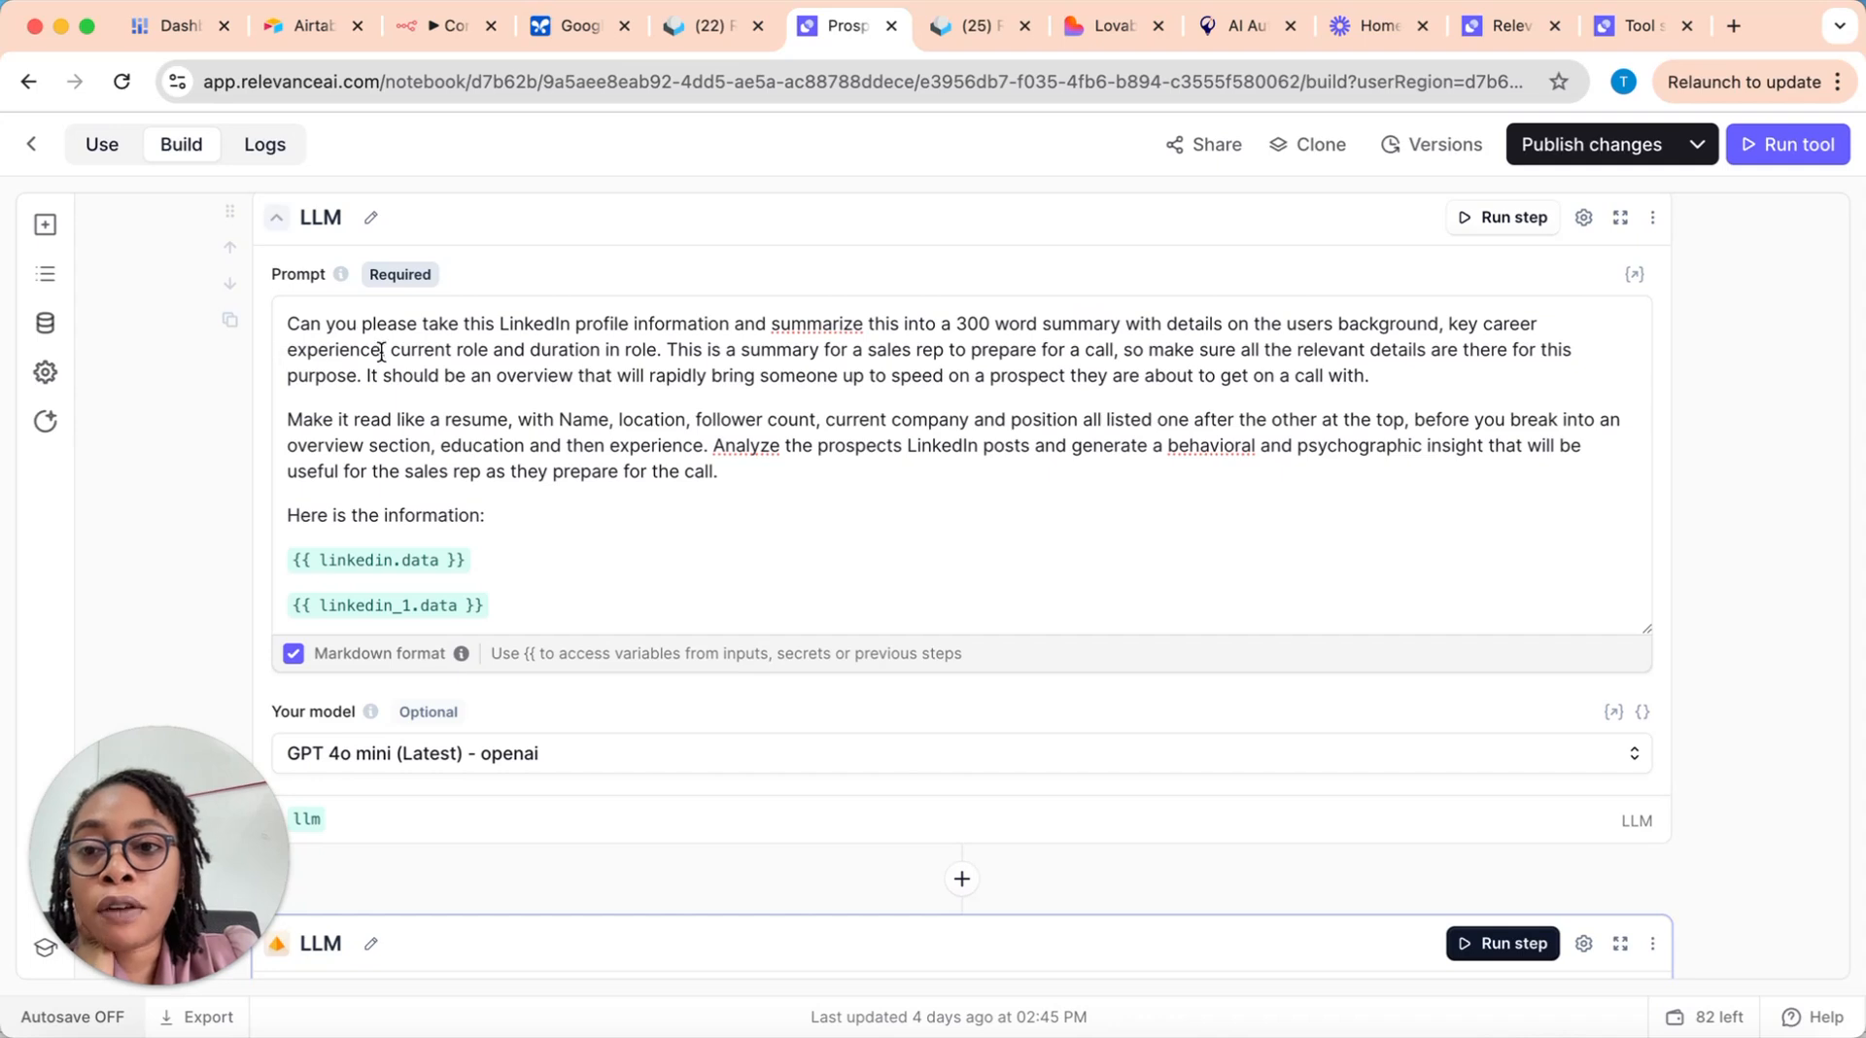
drag(396, 357, 1111, 377)
click(413, 377)
drag(527, 377, 1087, 377)
drag(287, 419, 535, 421)
click(598, 422)
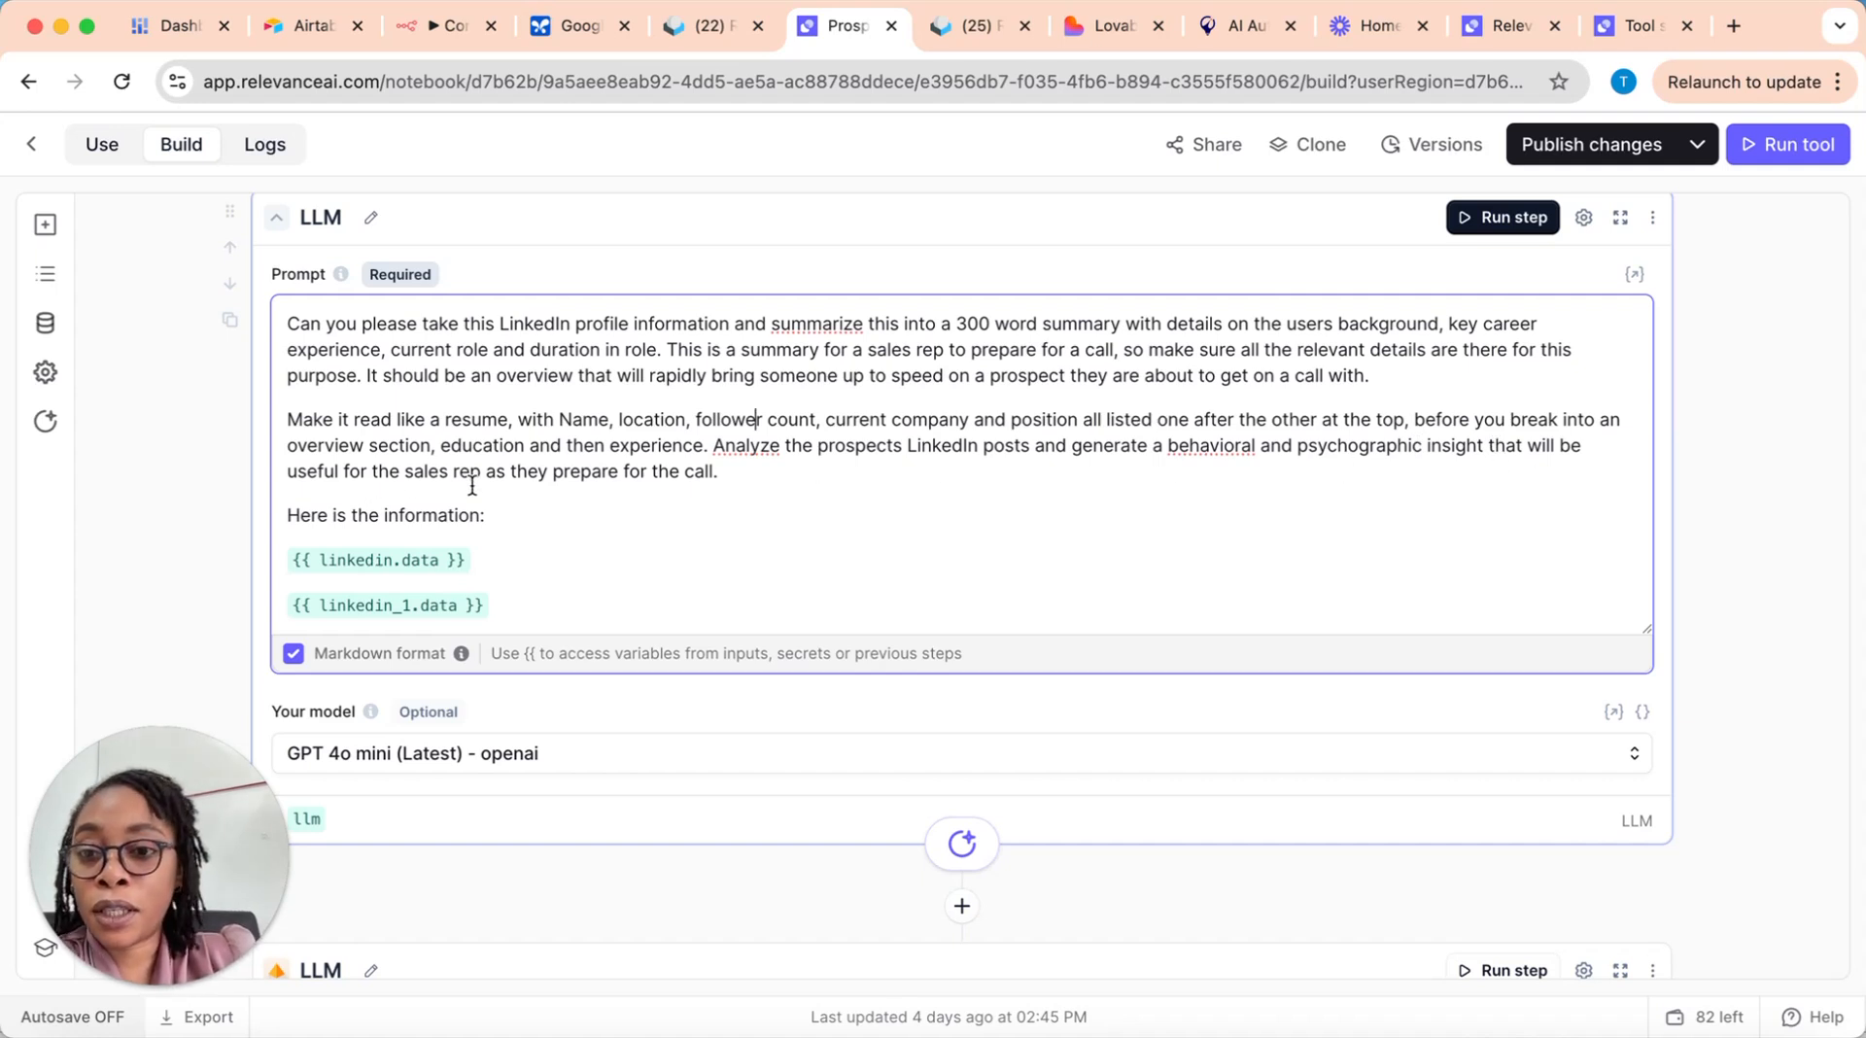
Step: Start a variable reference with {{ on a new line at the end of the first LLM step's prompt
scroll(913, 521, down, 1)
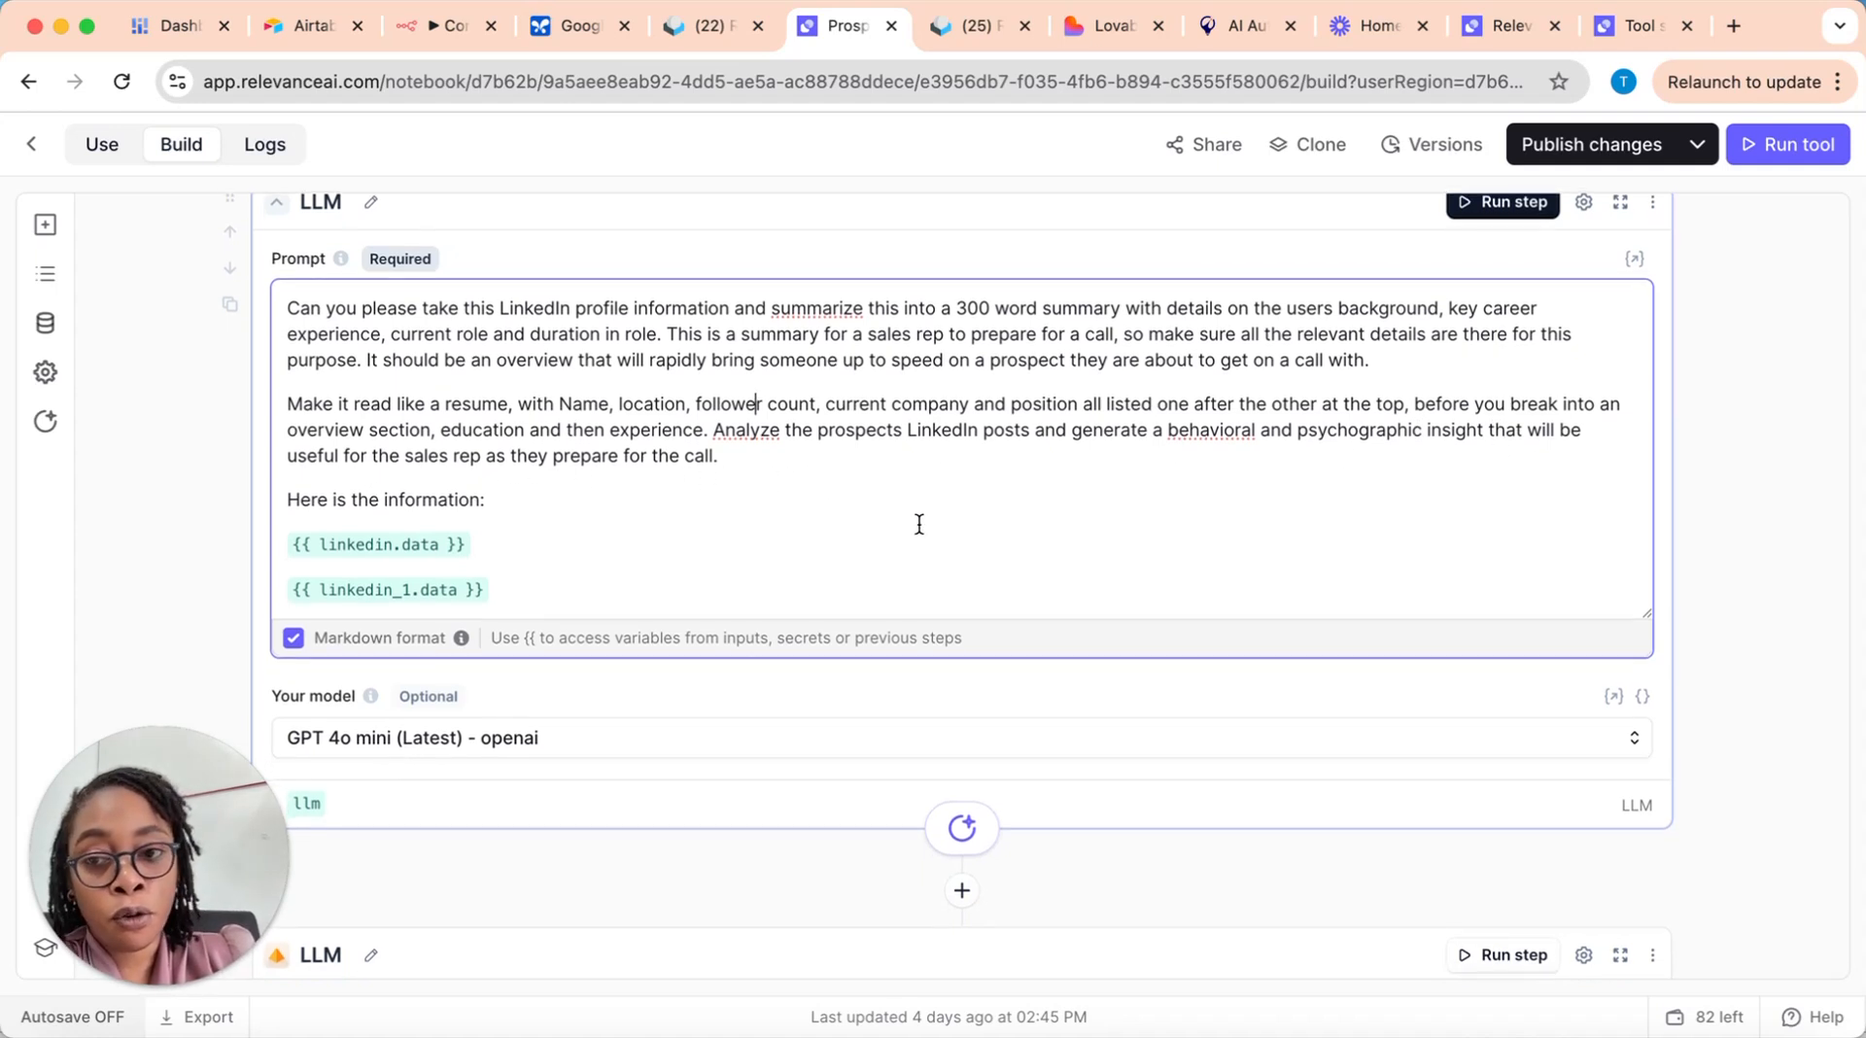
scroll(618, 536, down, 5)
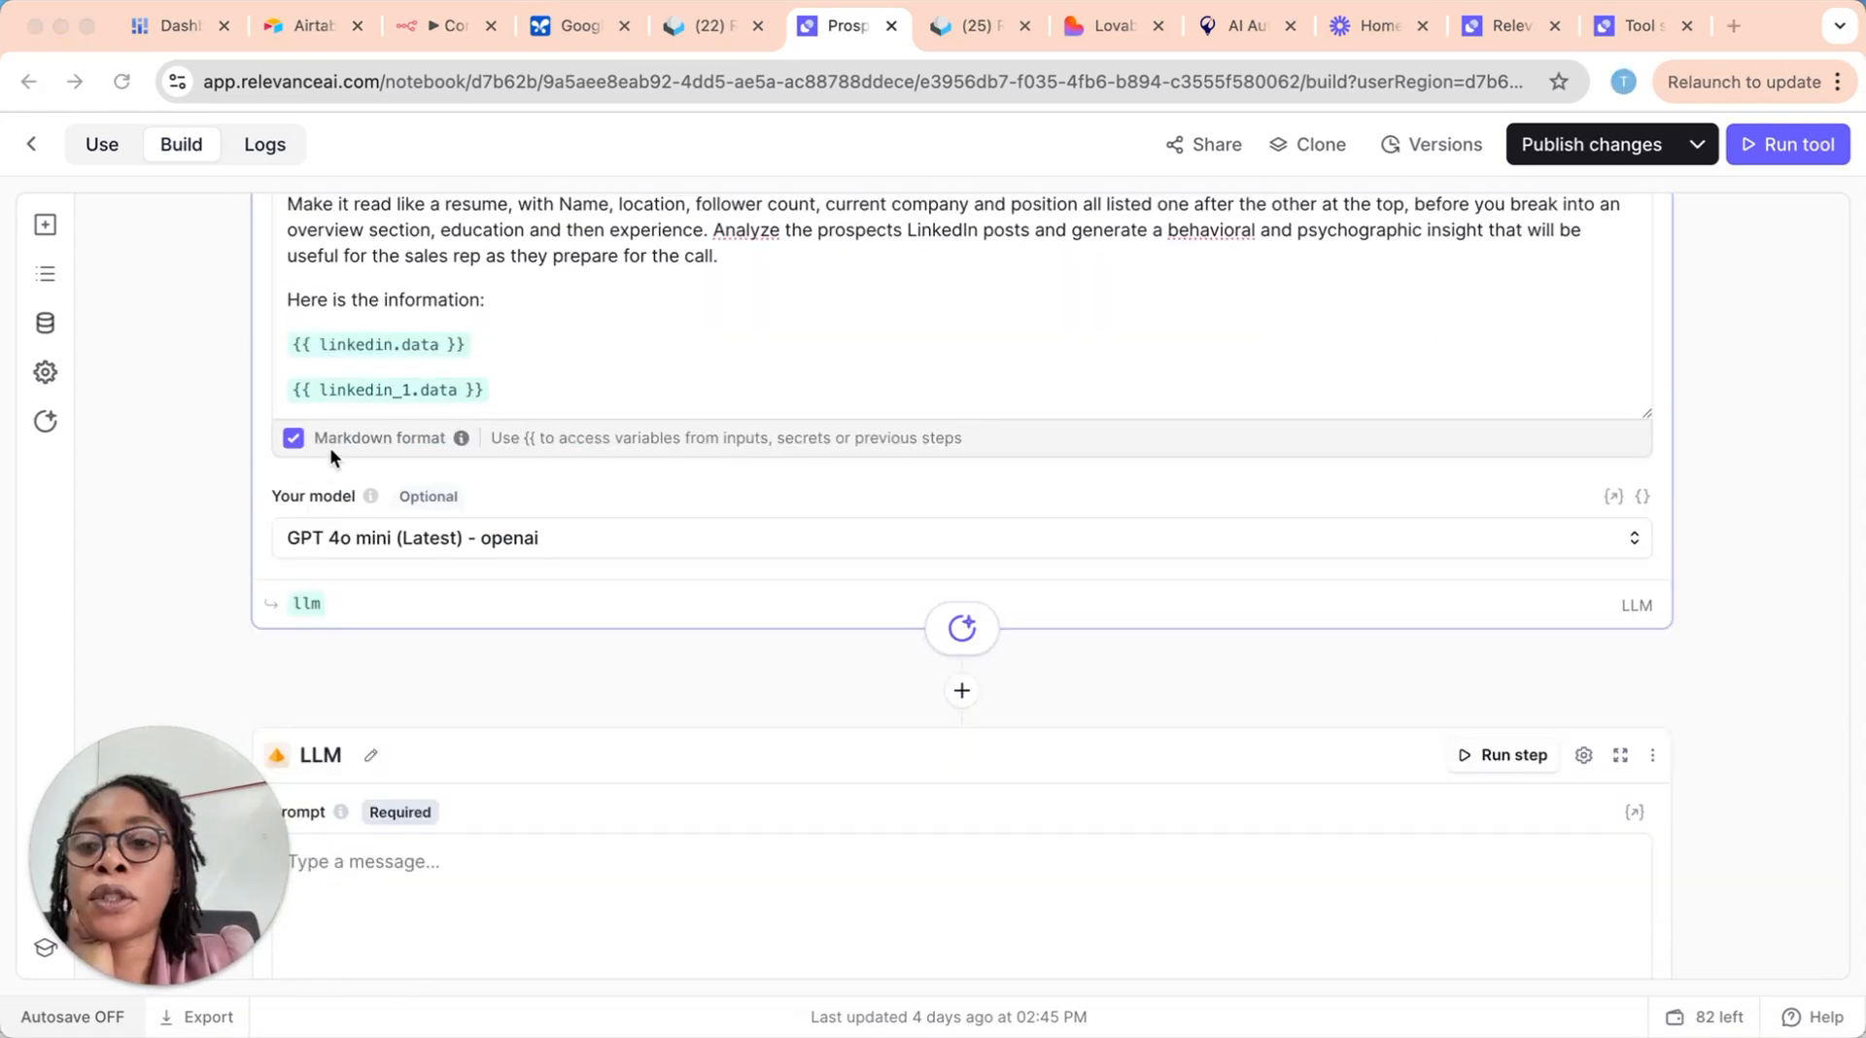
click(504, 387)
key(Return)
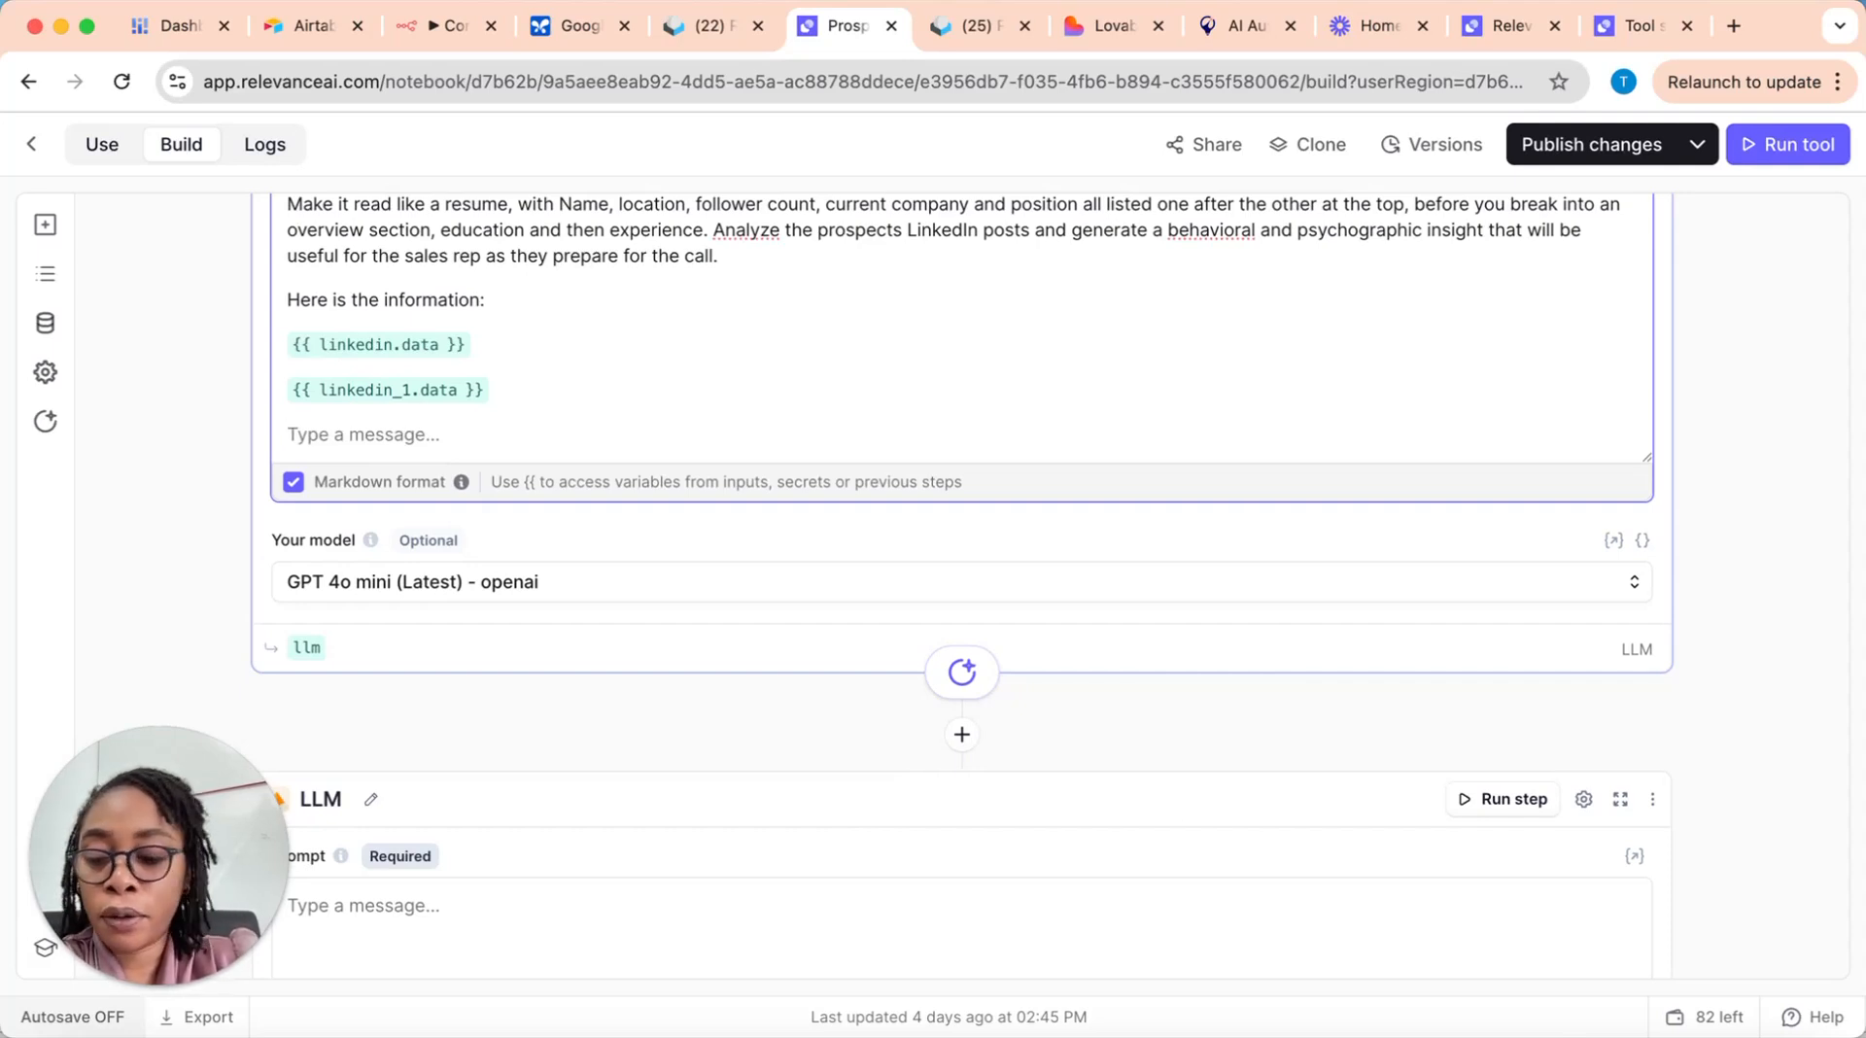
text({{)
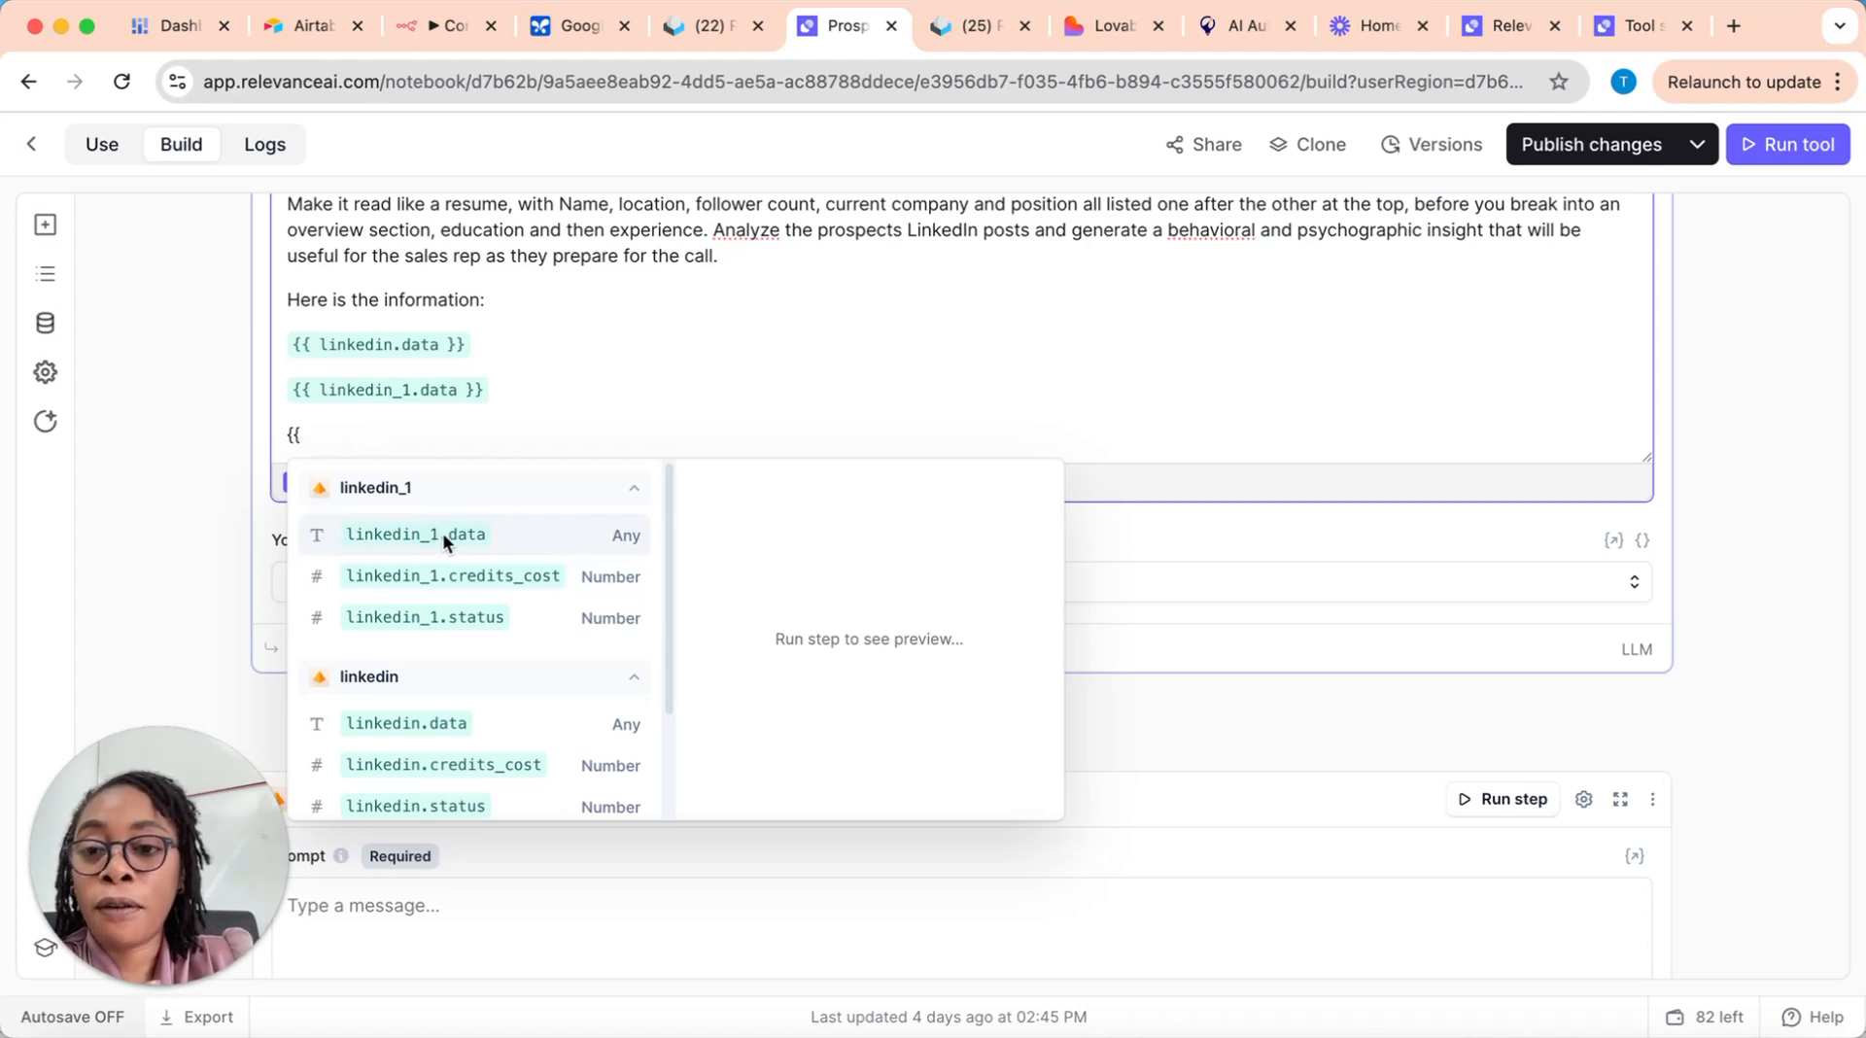
Step: Compare the variables available to the prompt with the output names of the two LinkedIn steps, then close the variable list
scroll(535, 302, up, 3)
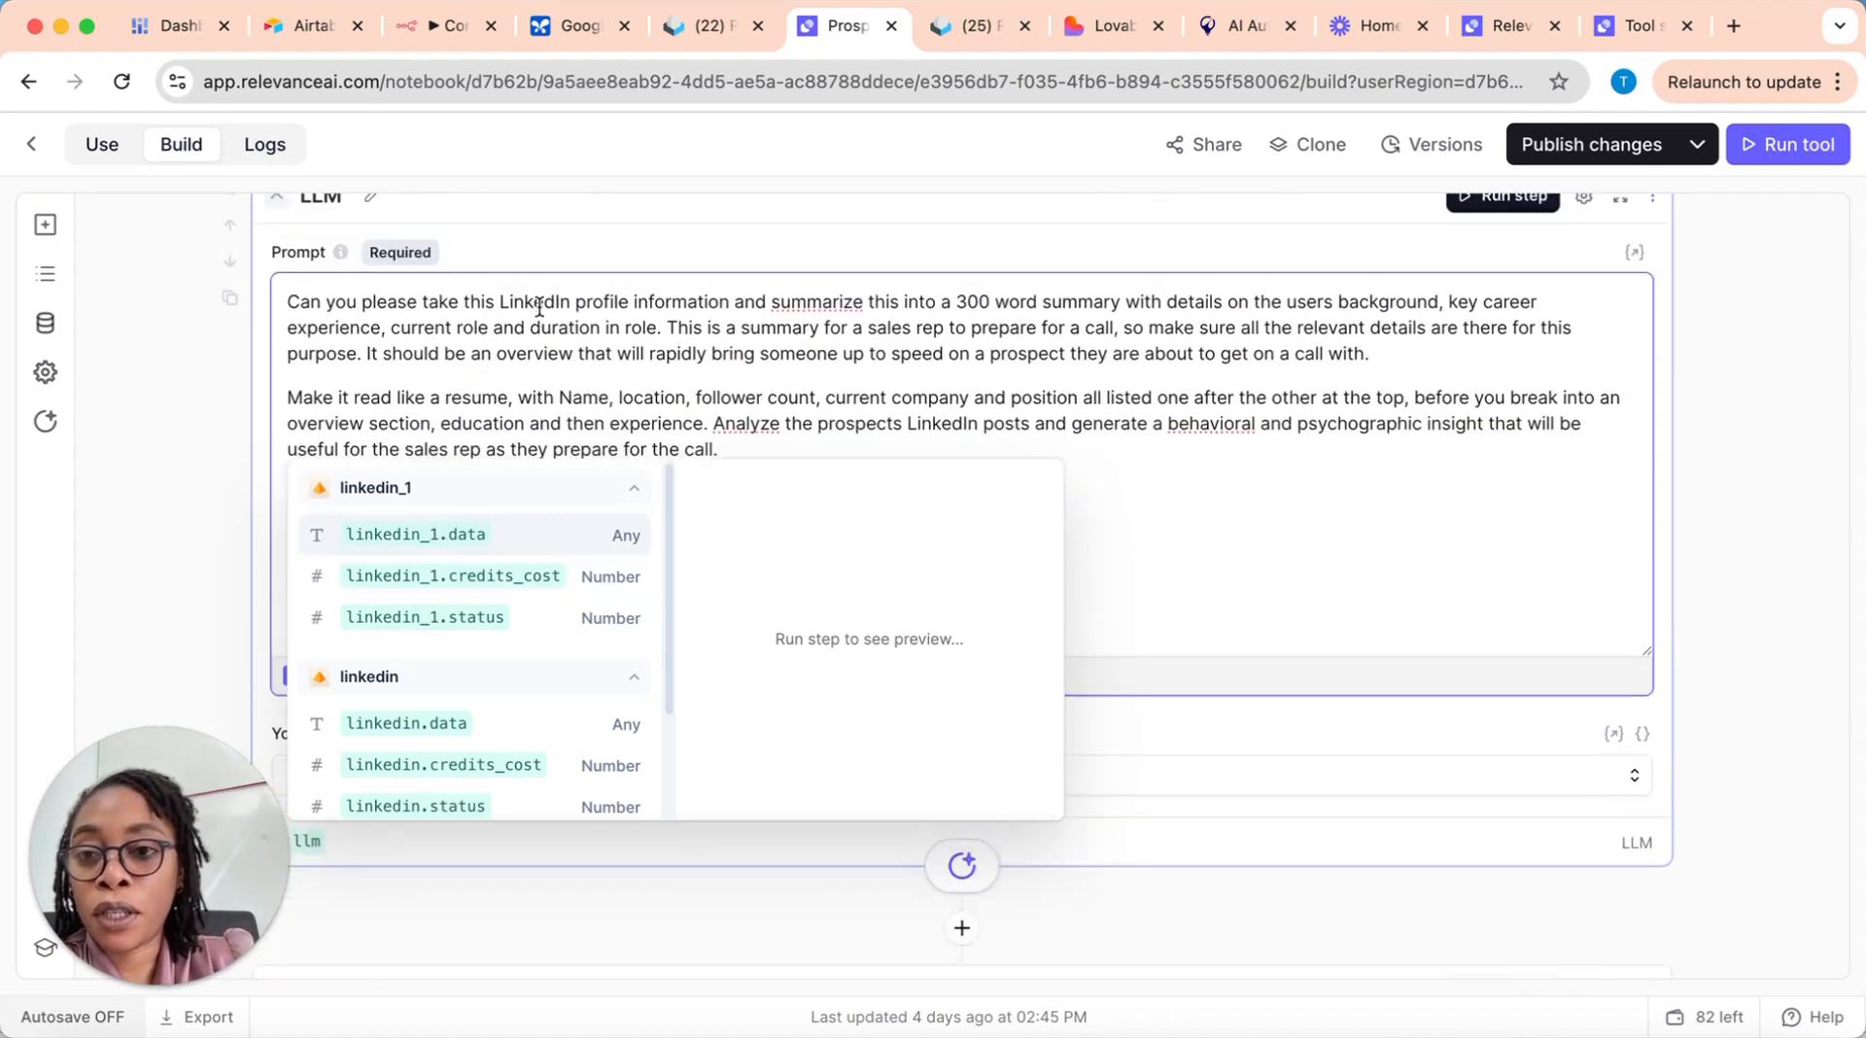
scroll(537, 306, up, 3)
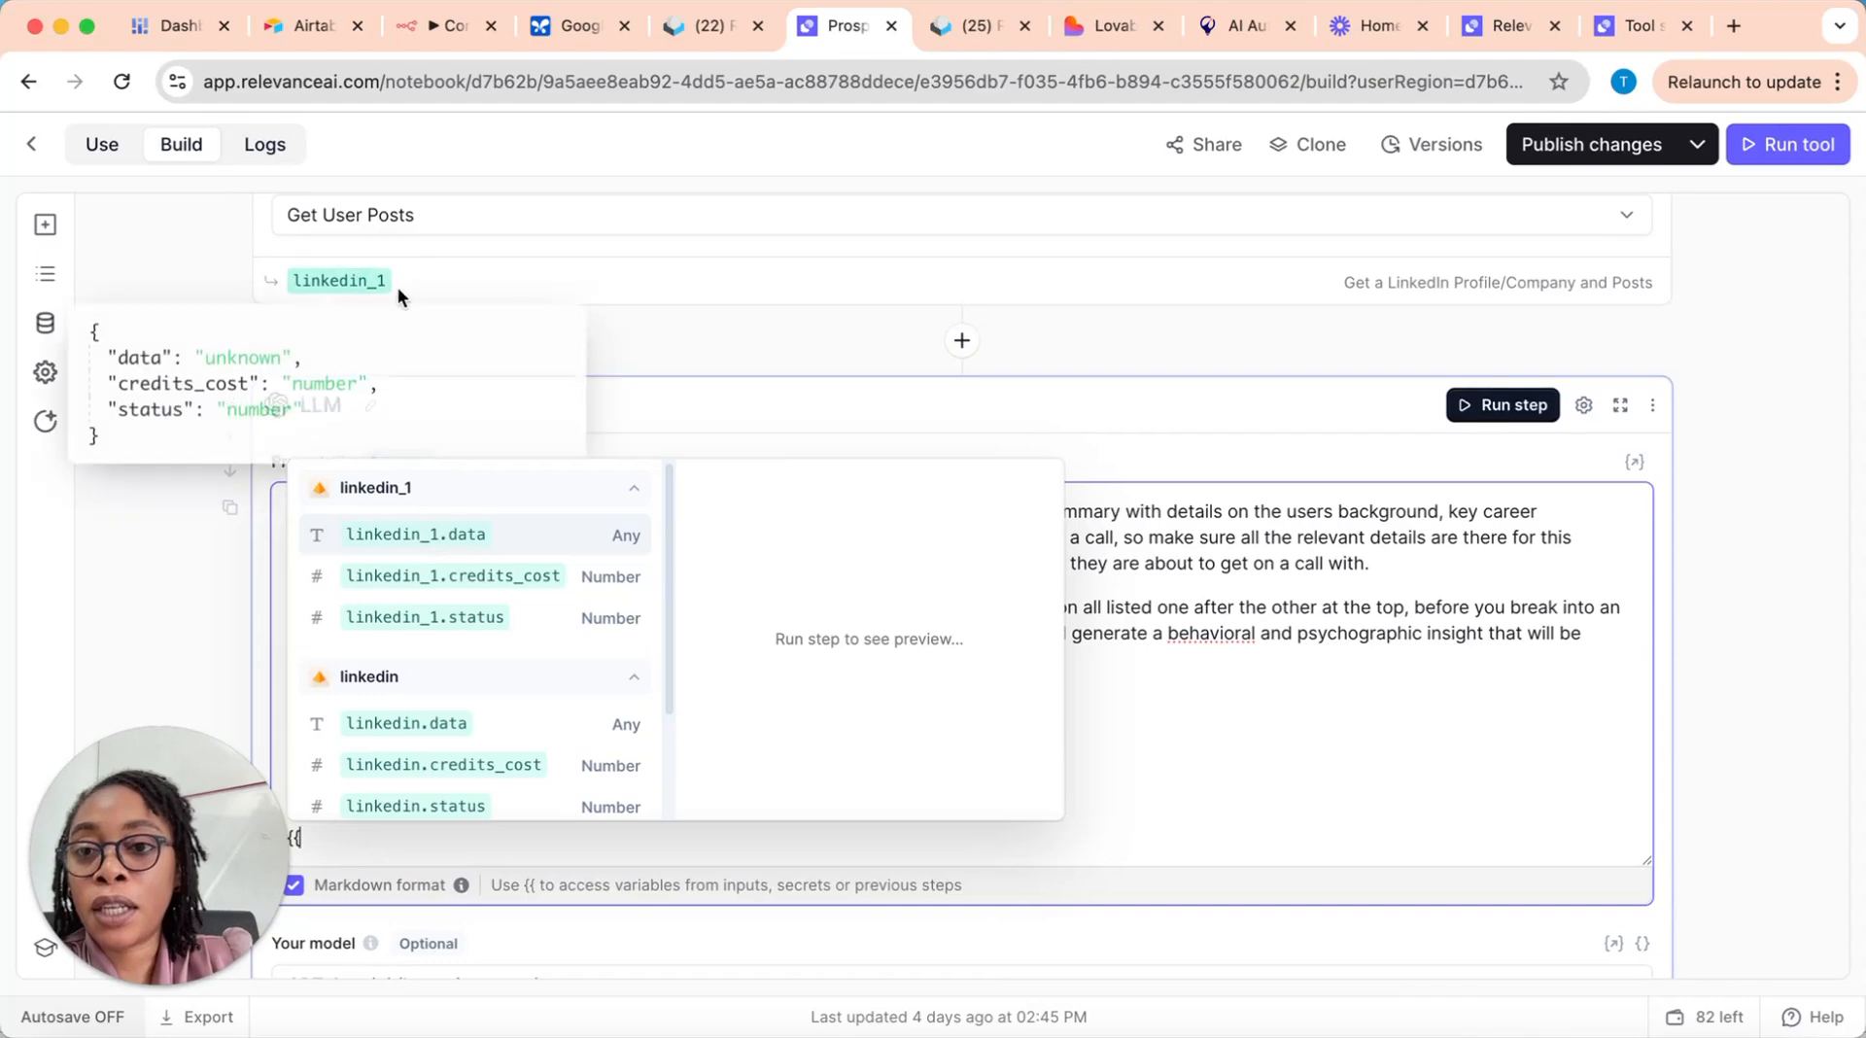
scroll(411, 284, up, 6)
scroll(437, 313, up, 1)
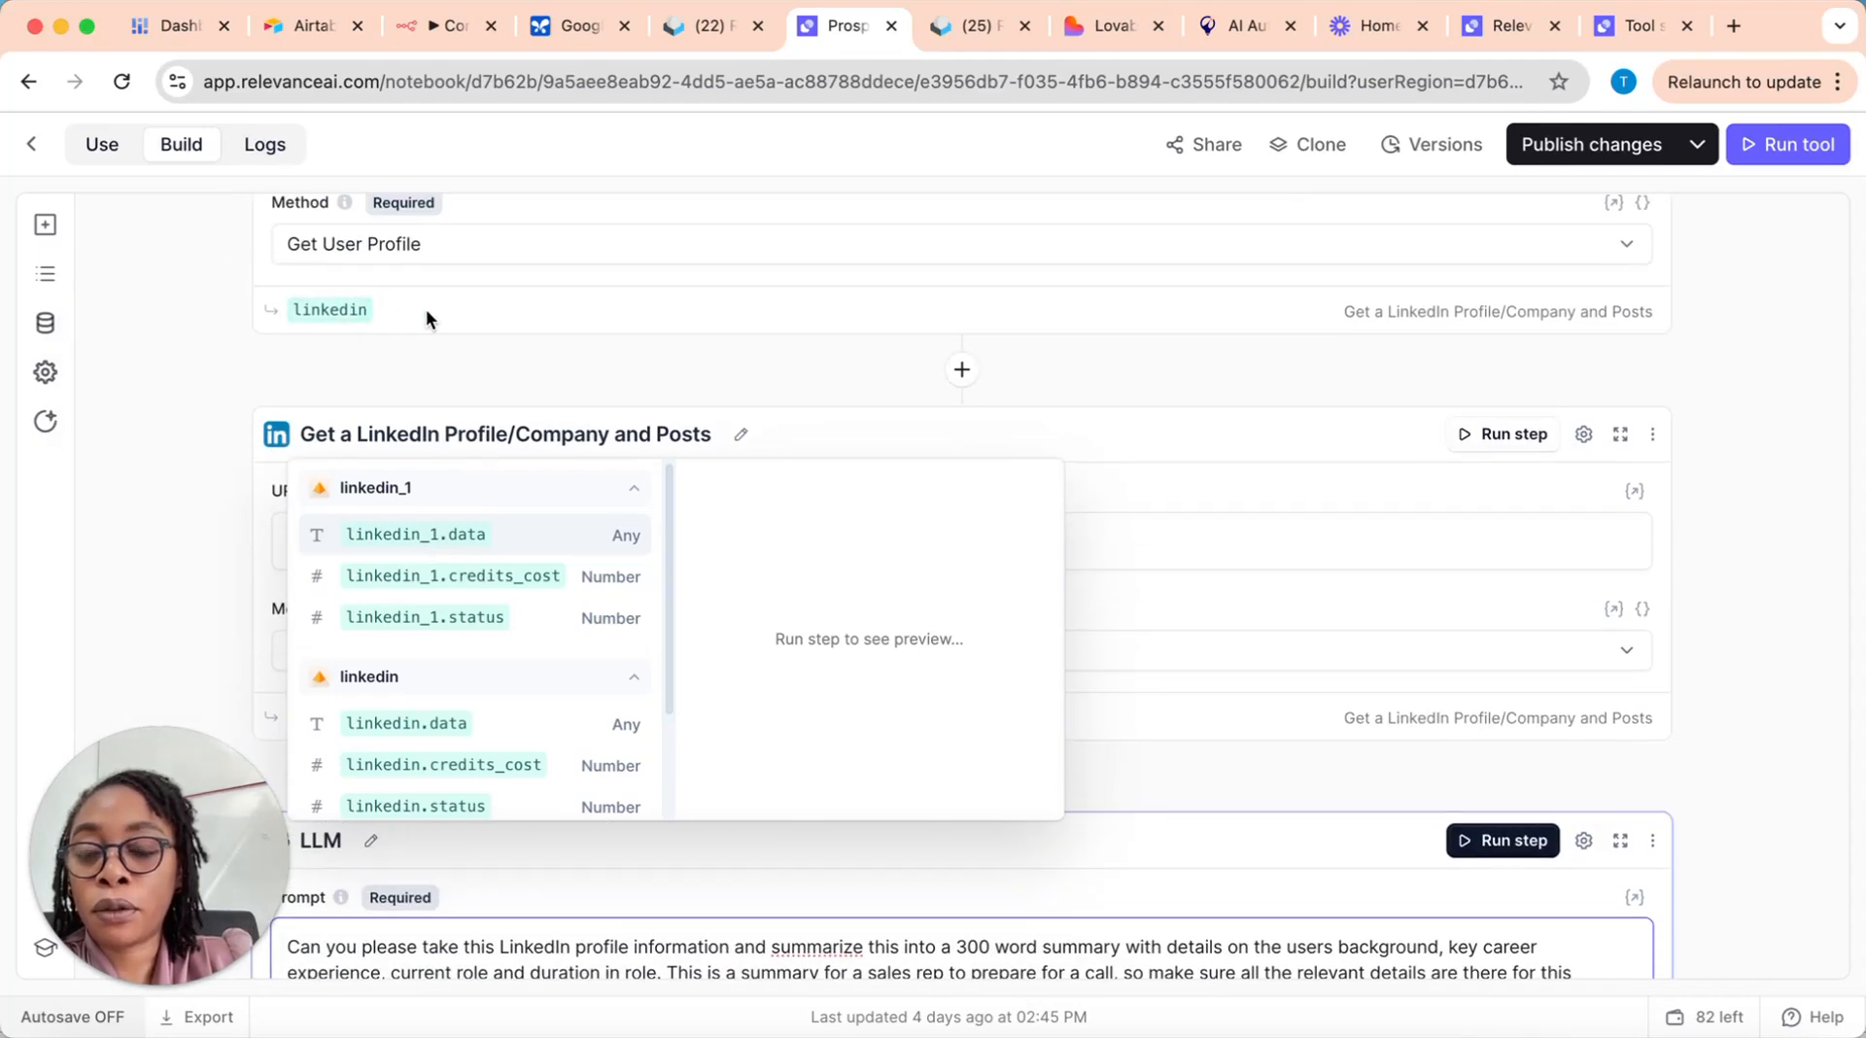
scroll(425, 307, down, 2)
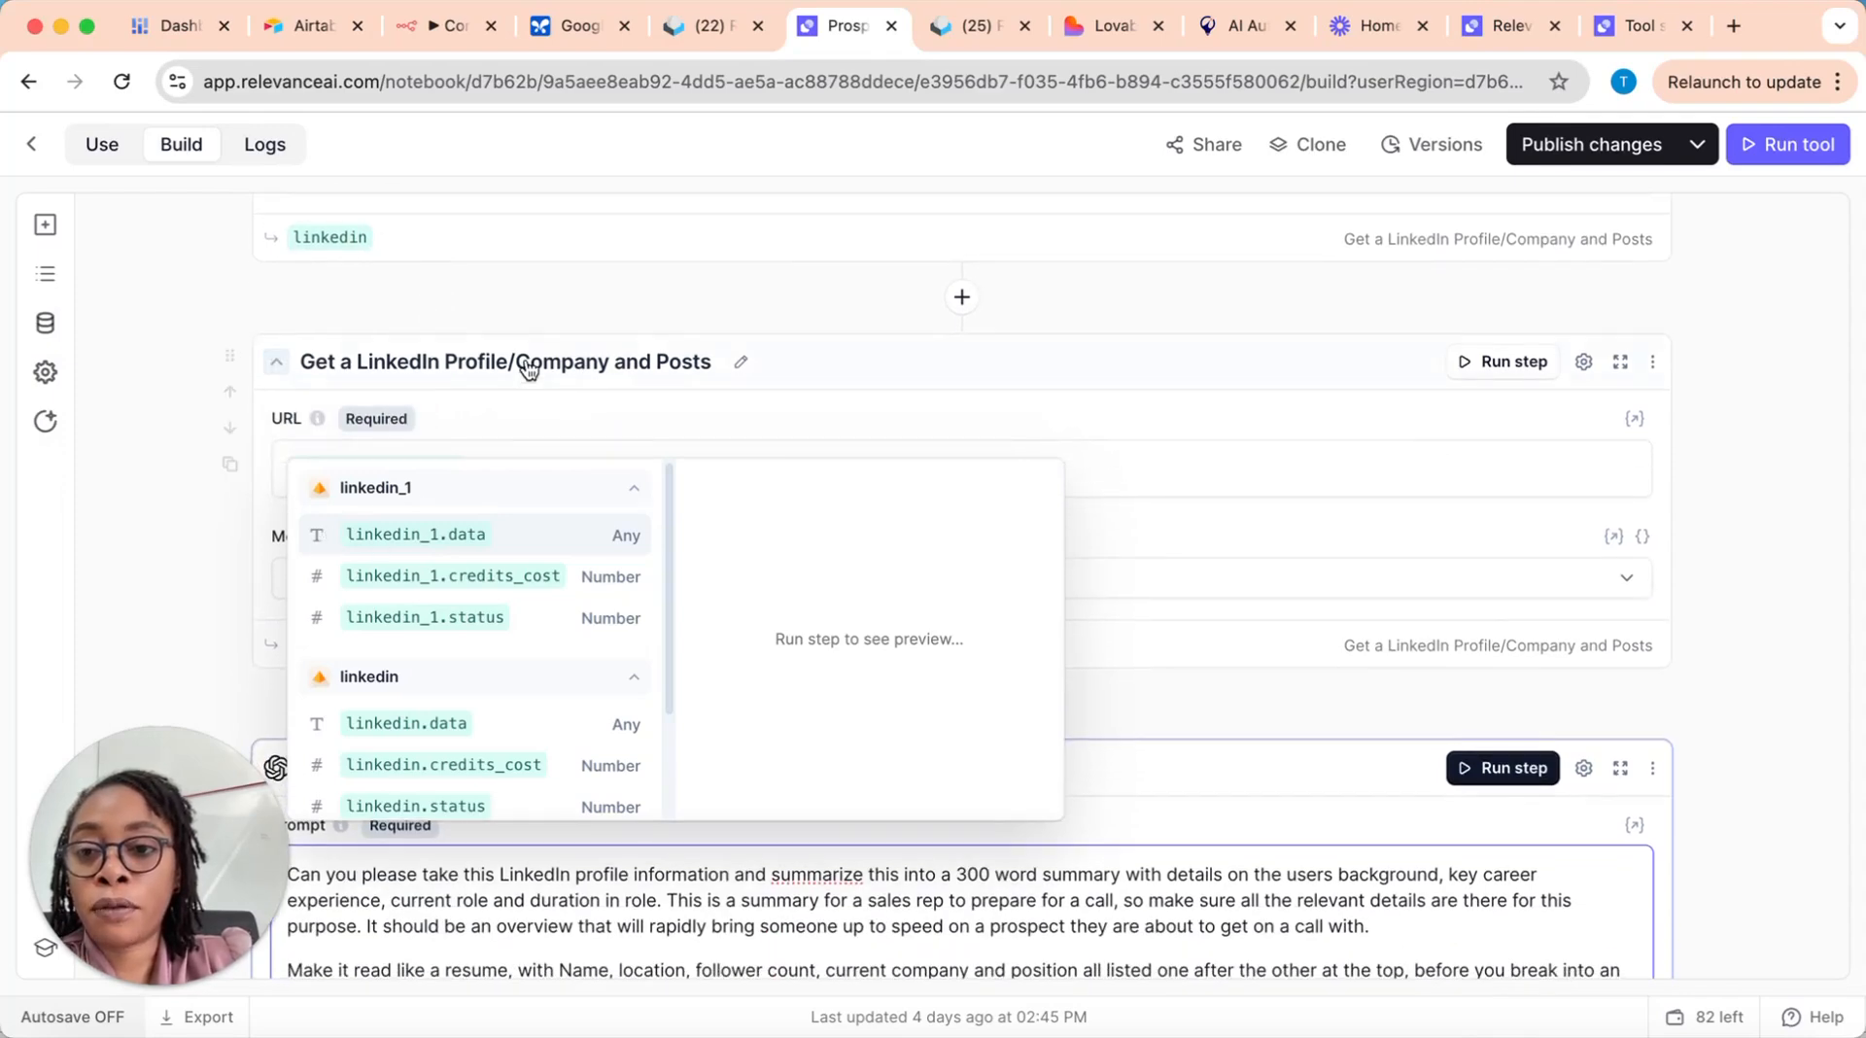
scroll(525, 373, down, 6)
scroll(526, 369, down, 3)
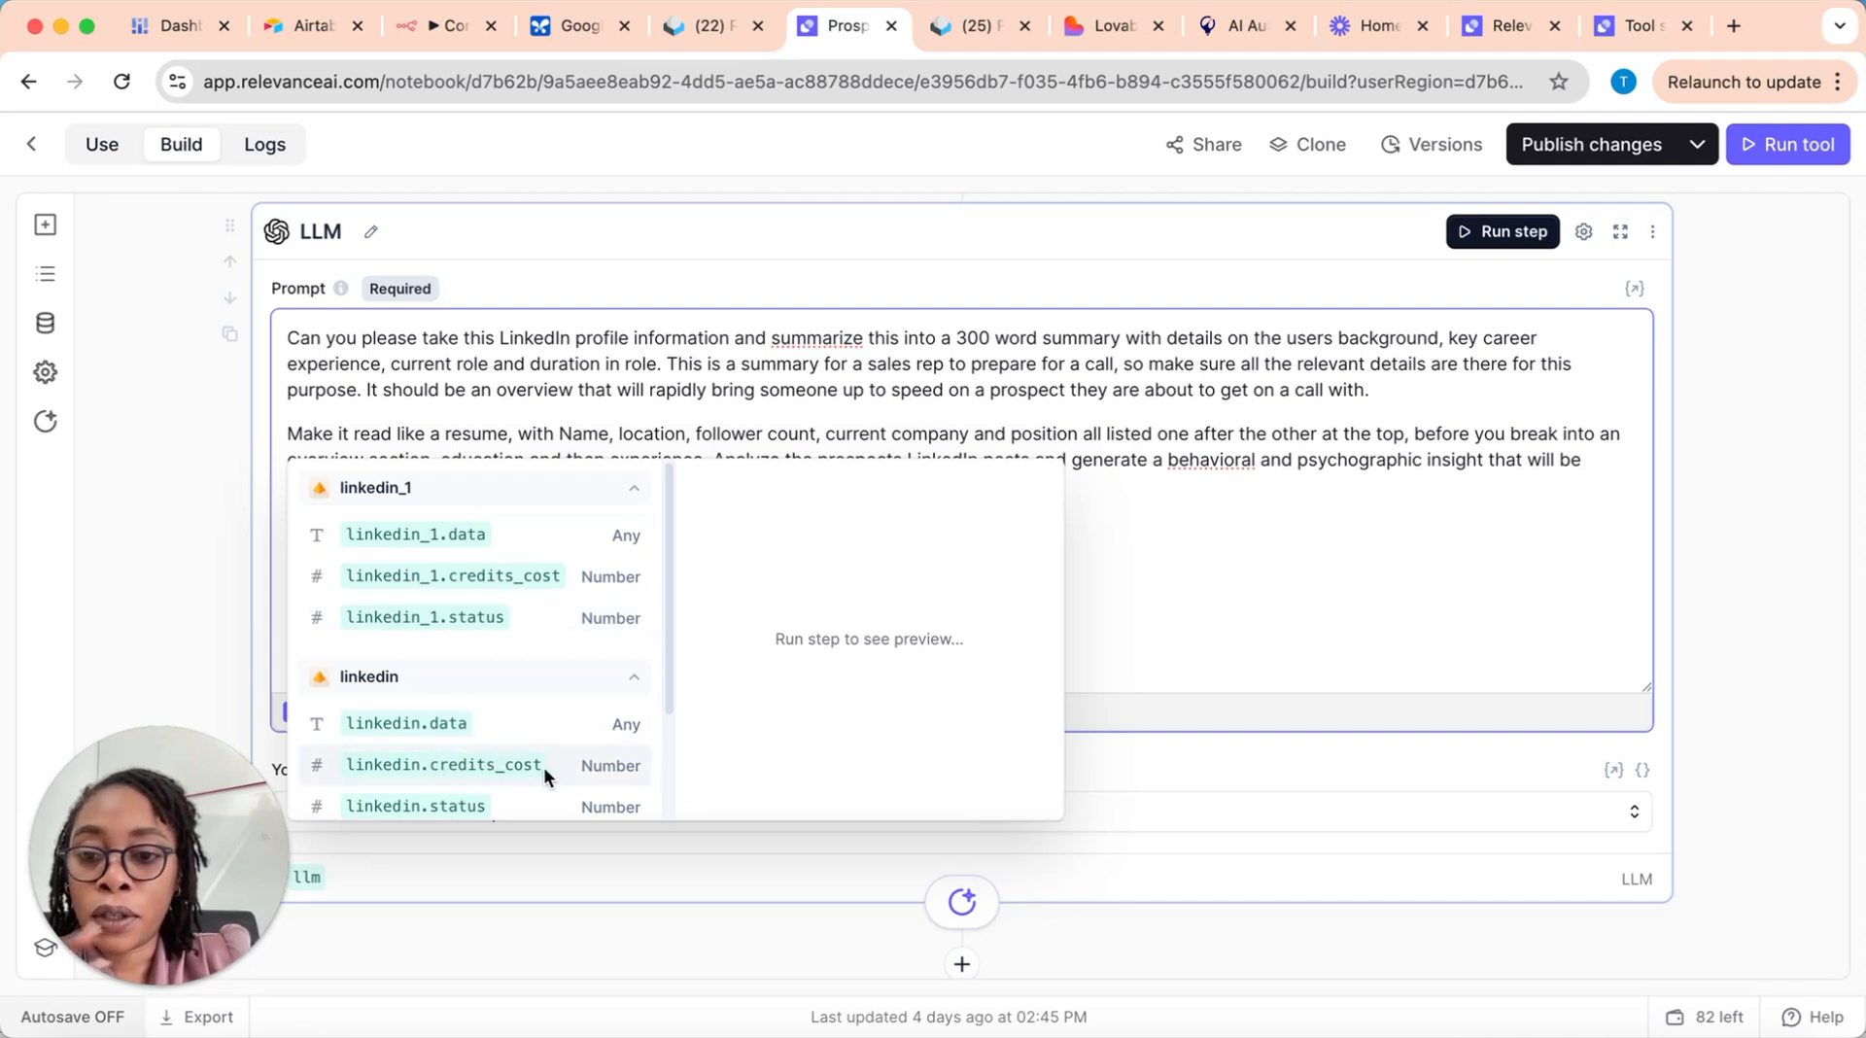
scroll(545, 767, down, 1)
scroll(488, 657, down, 2)
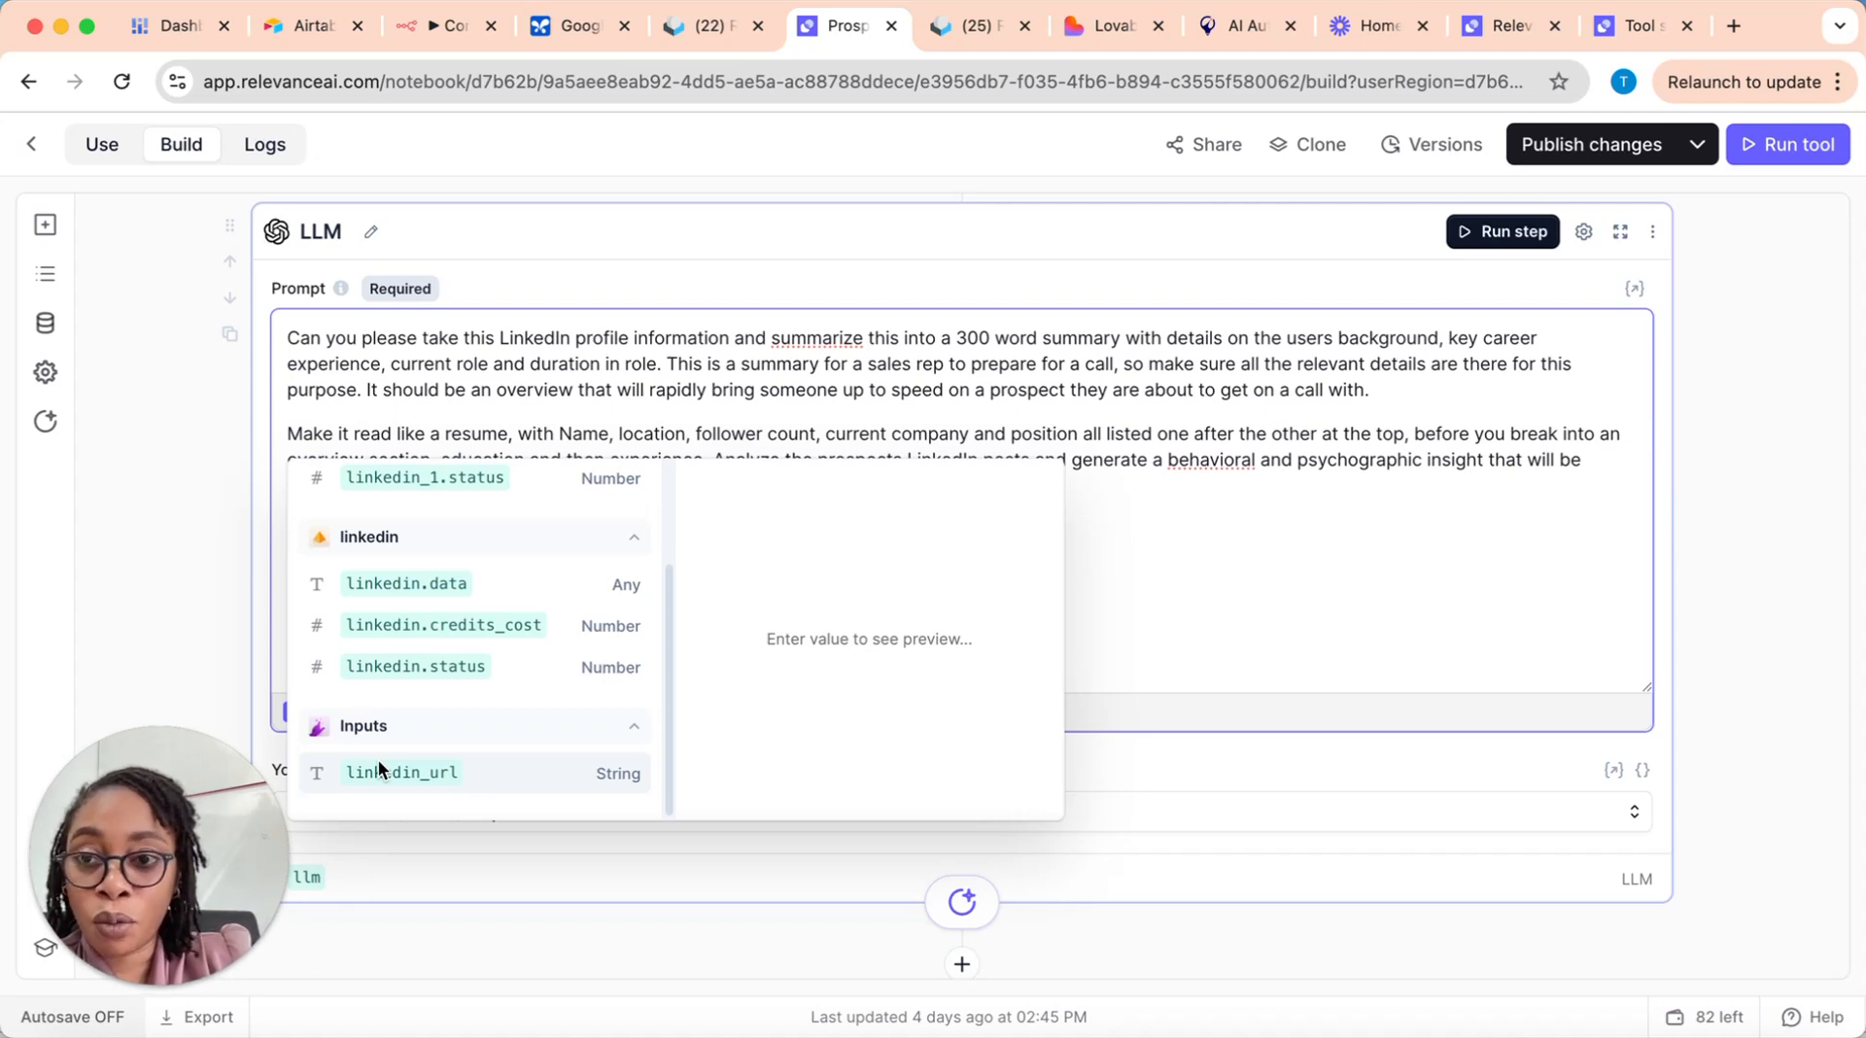
click(216, 425)
Step: Insert the linkedin_1.data variable on the last line of the first LLM step's prompt, completing the unfinished reference
scroll(564, 430, up, 3)
scroll(569, 431, up, 5)
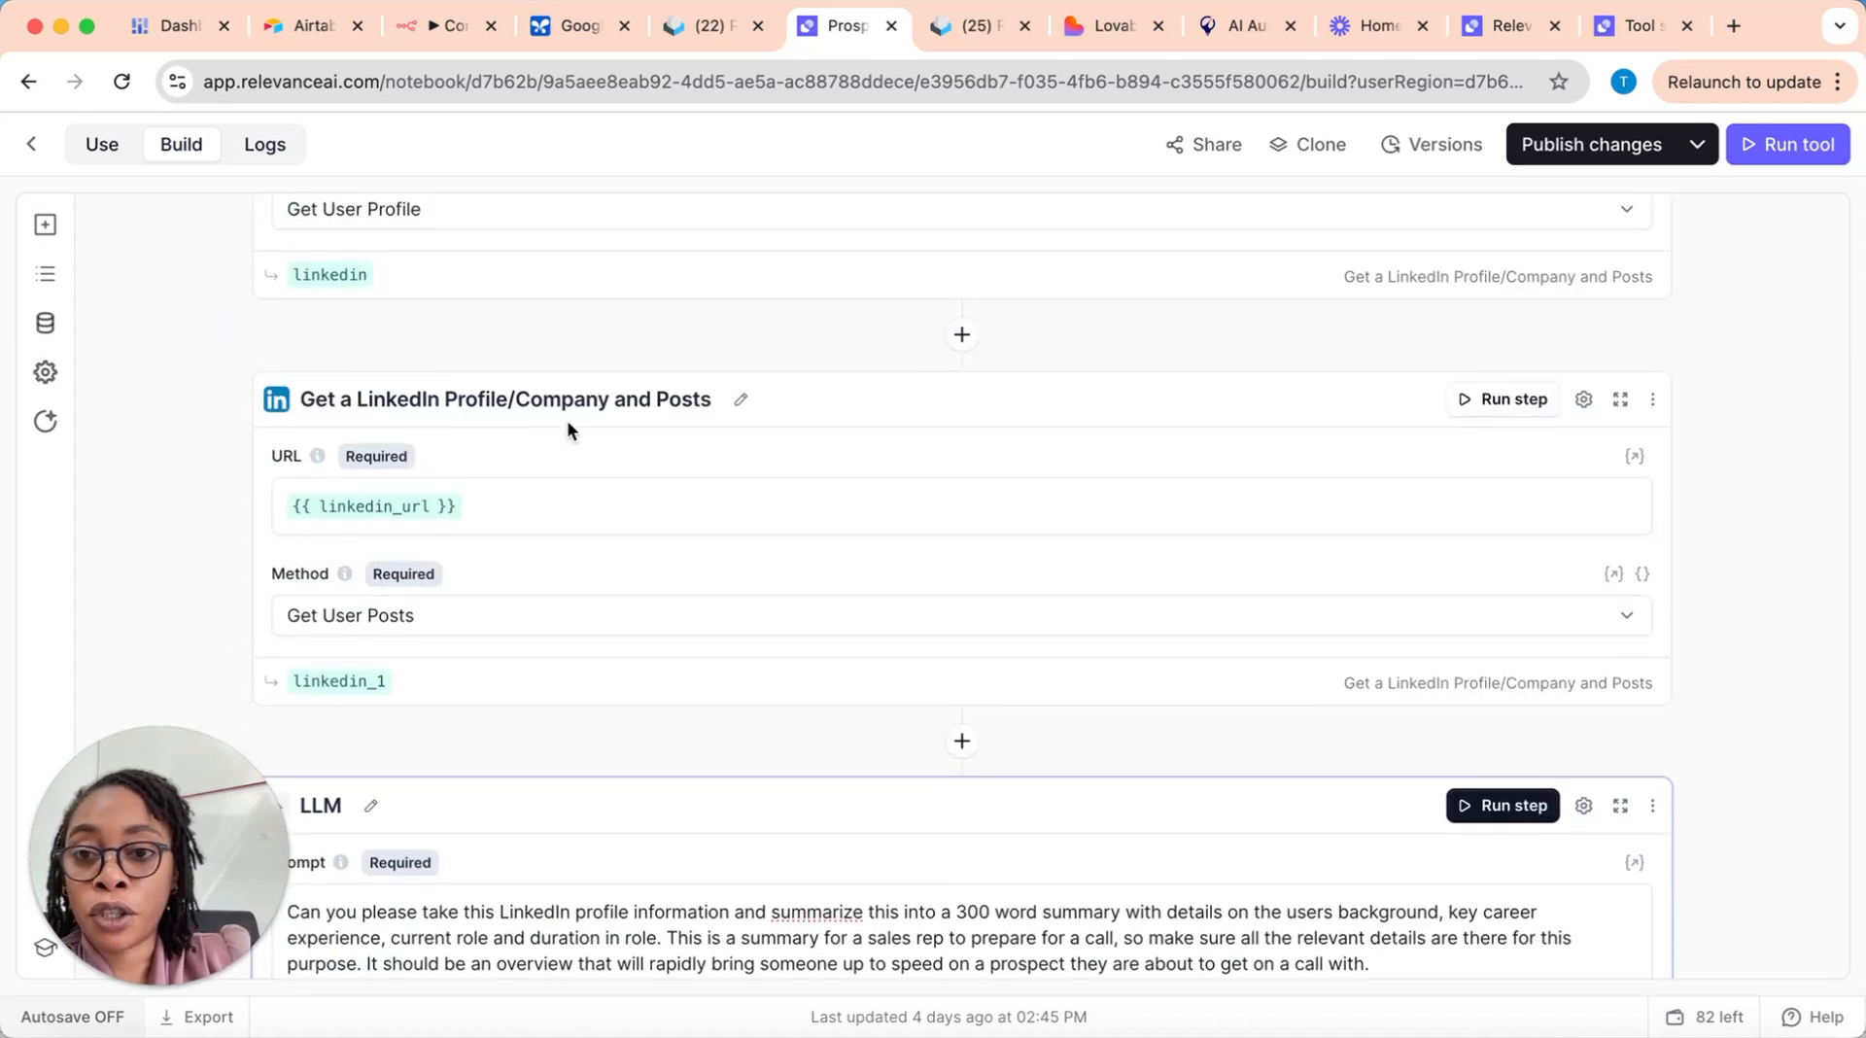
scroll(570, 434, up, 2)
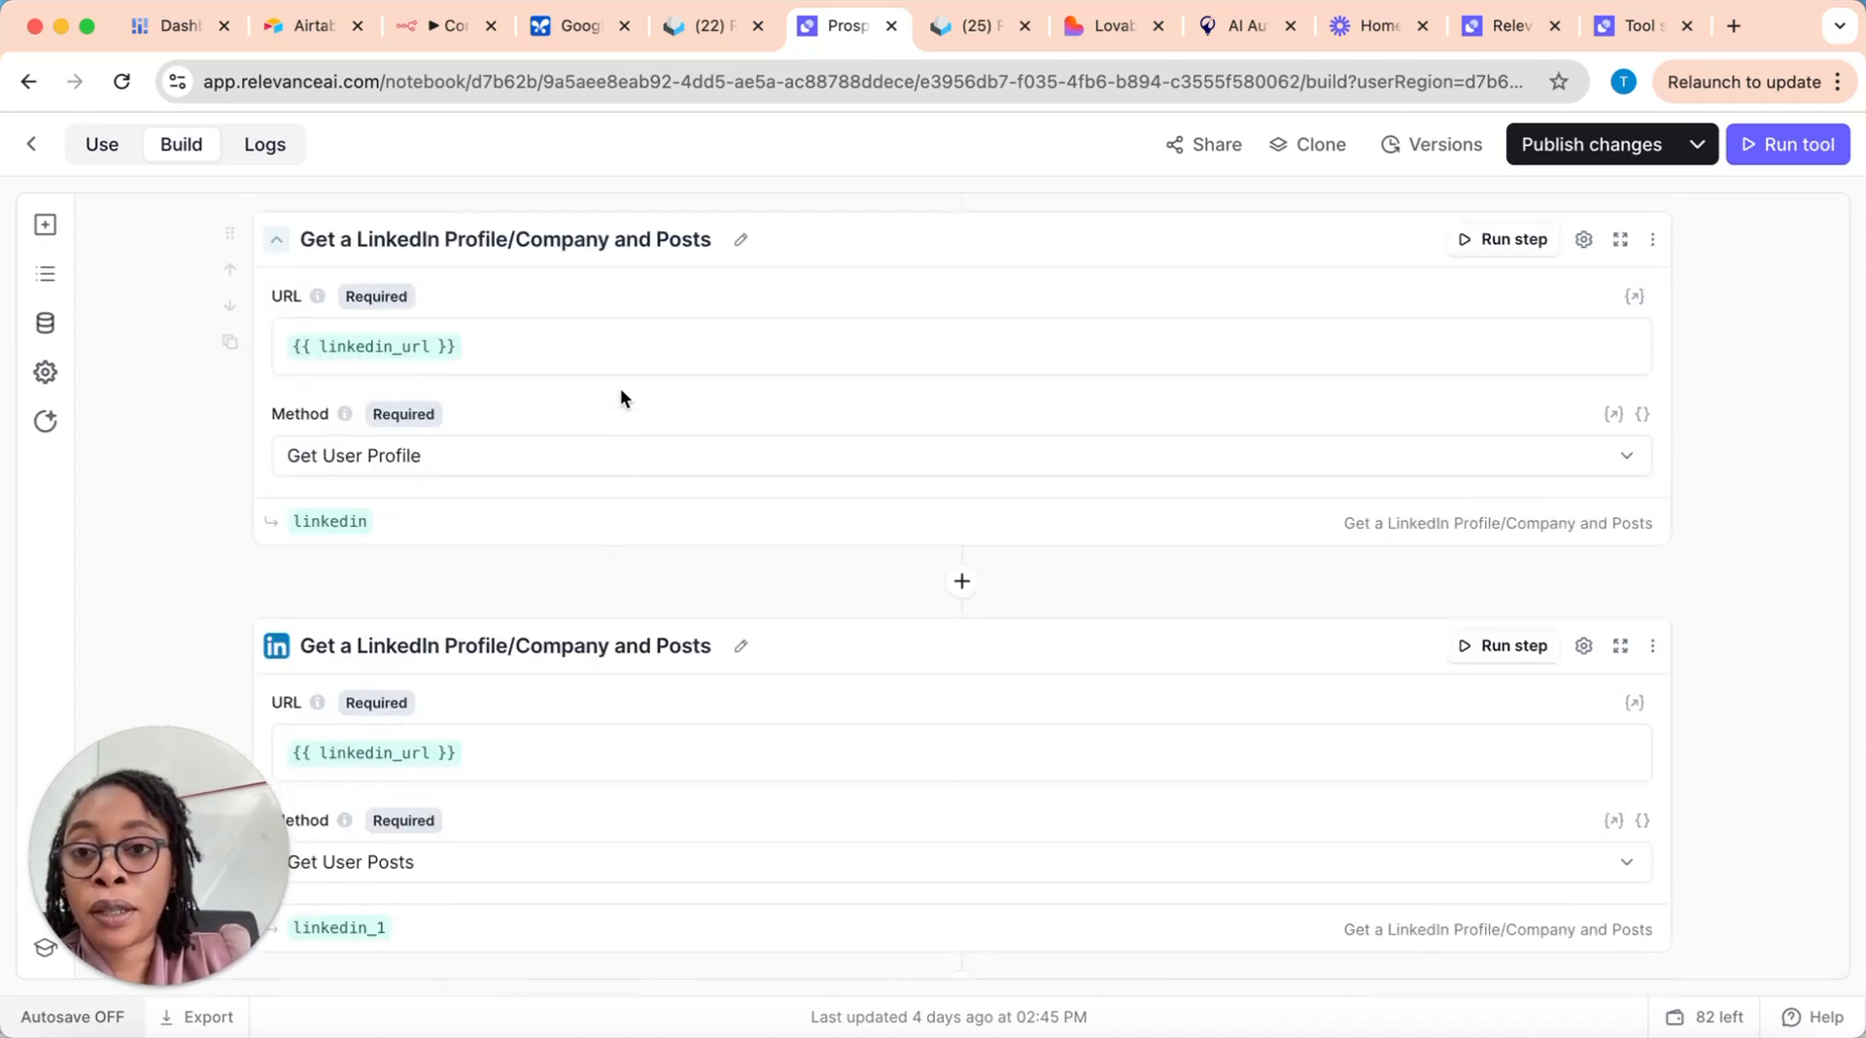
scroll(636, 483, down, 4)
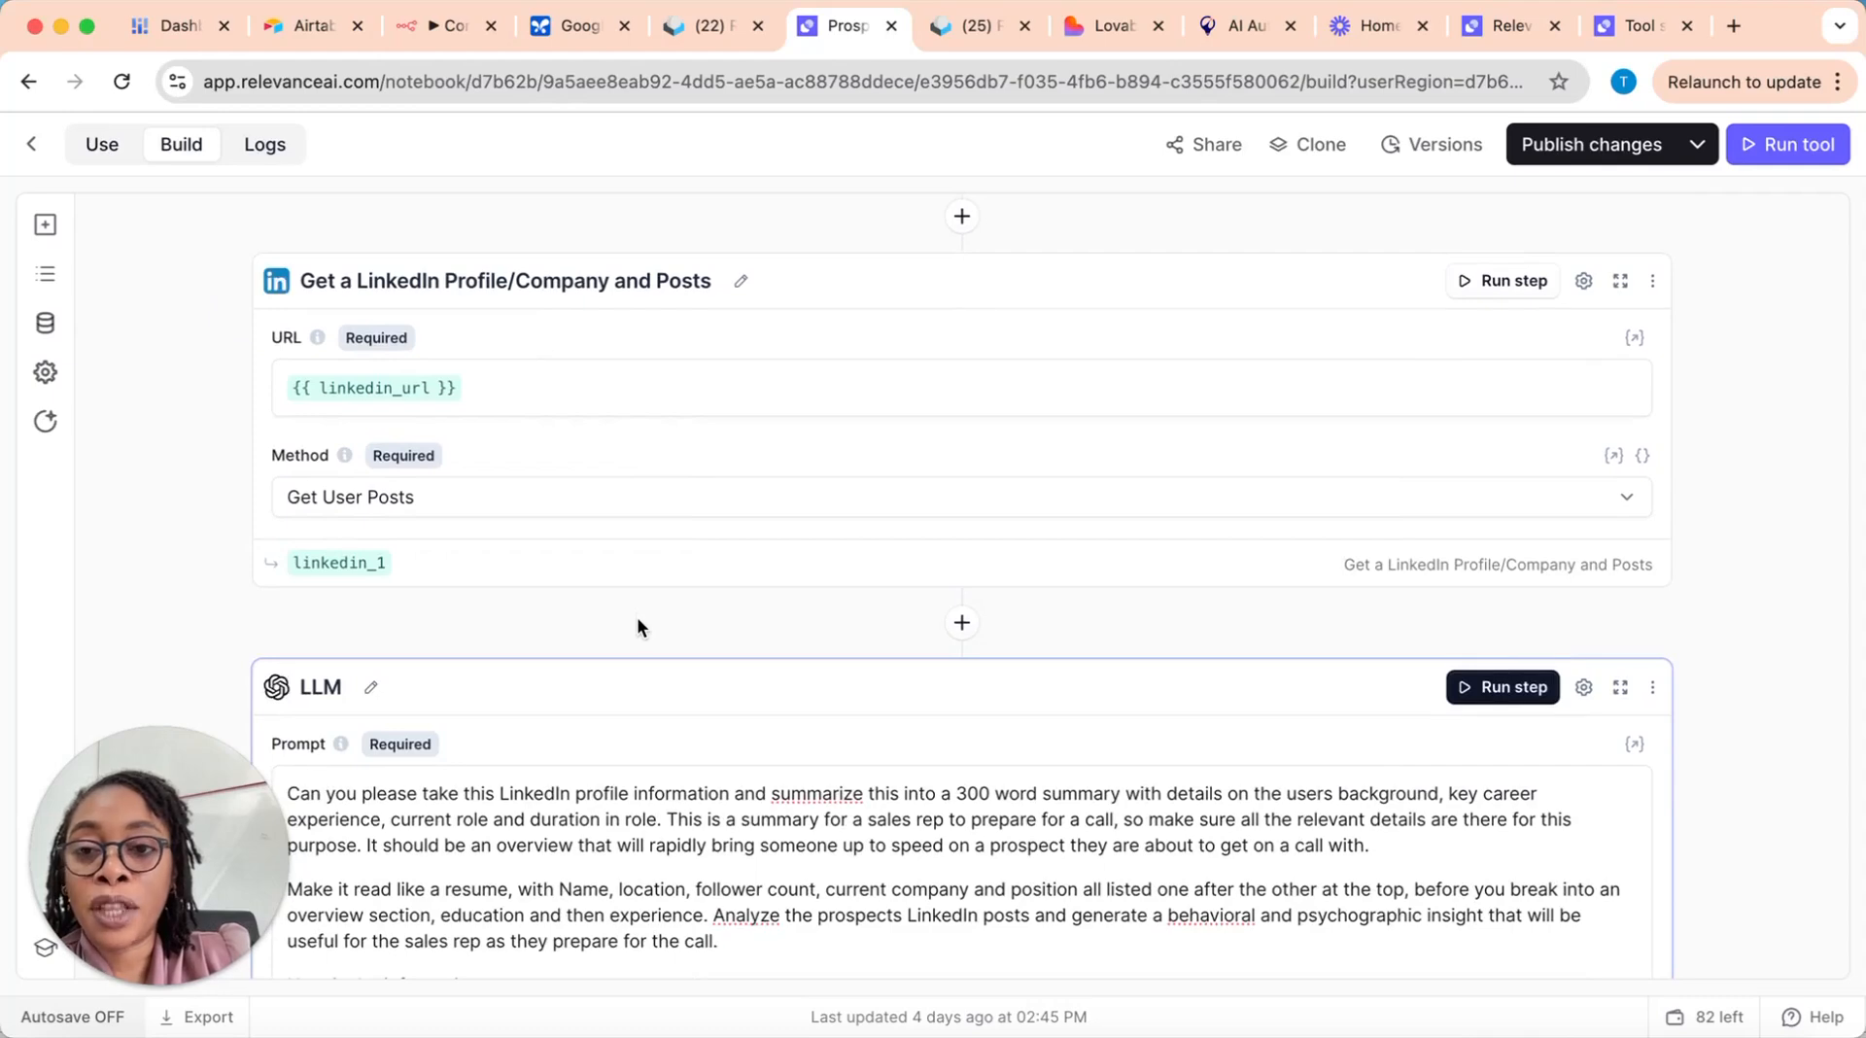
scroll(612, 751, down, 4)
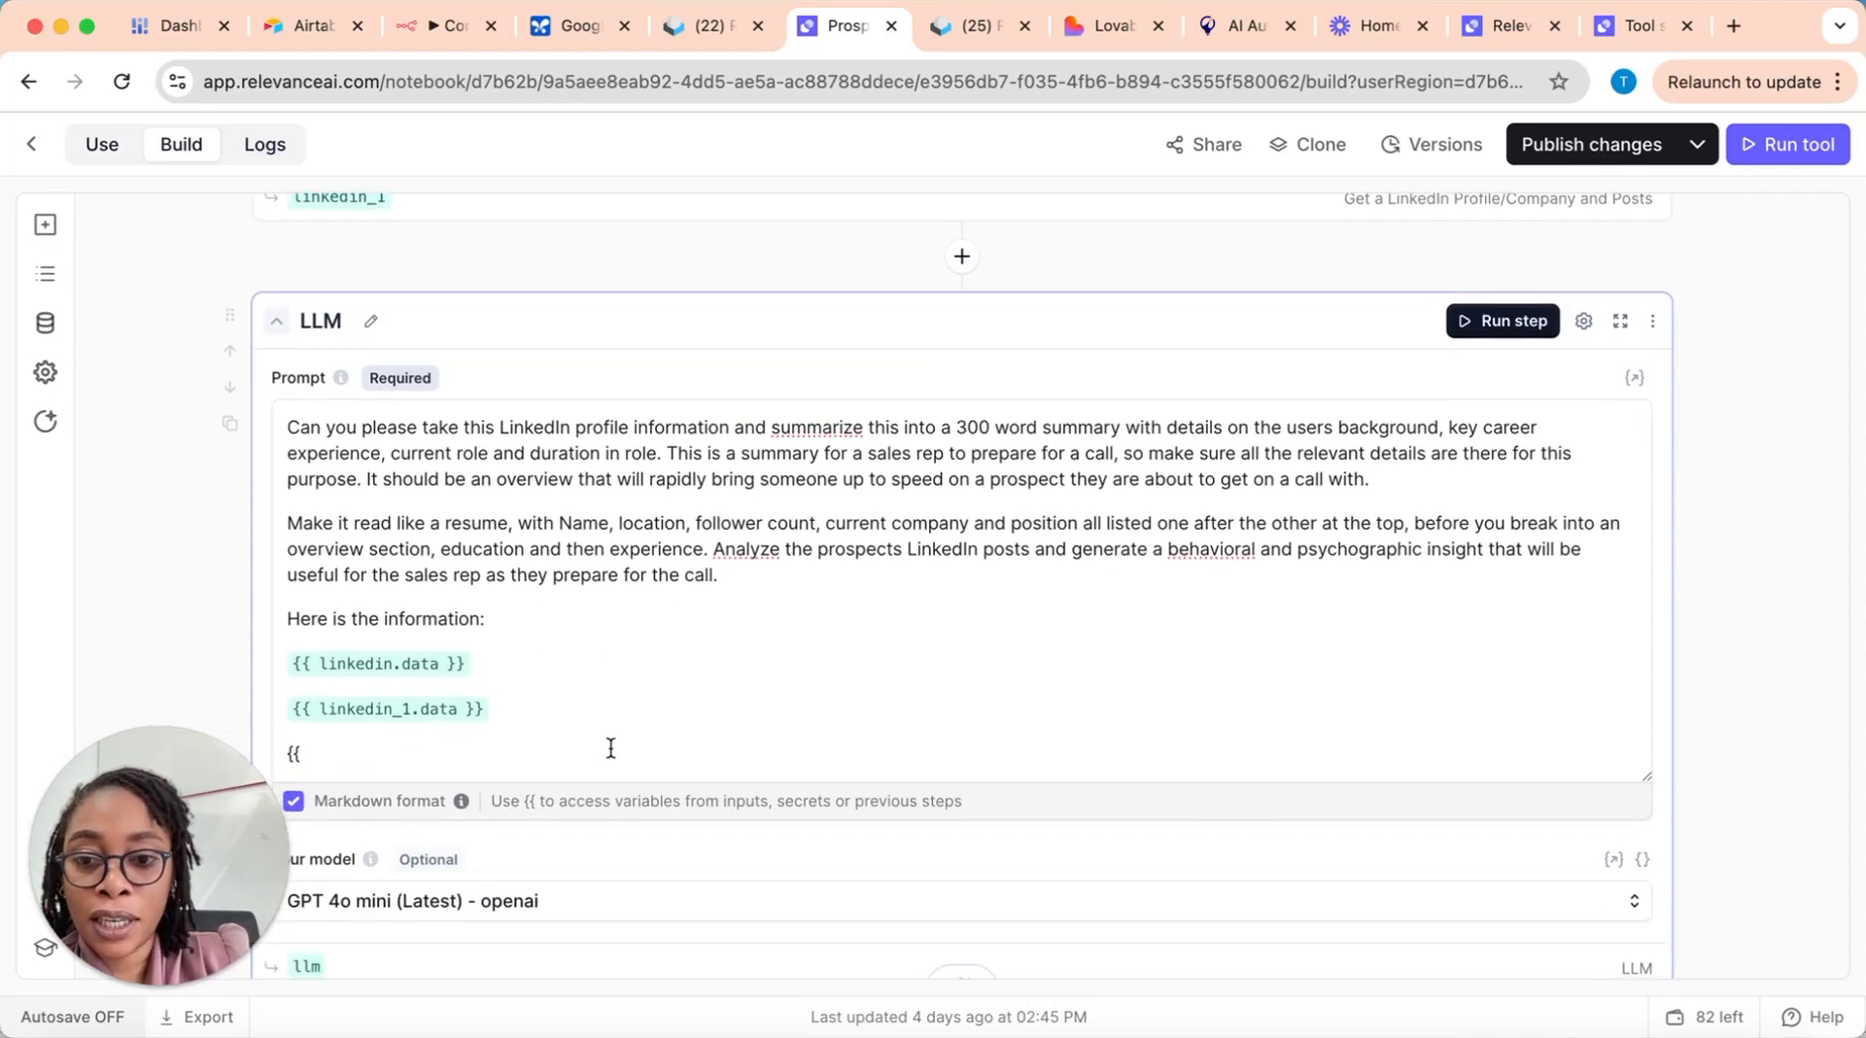
click(352, 748)
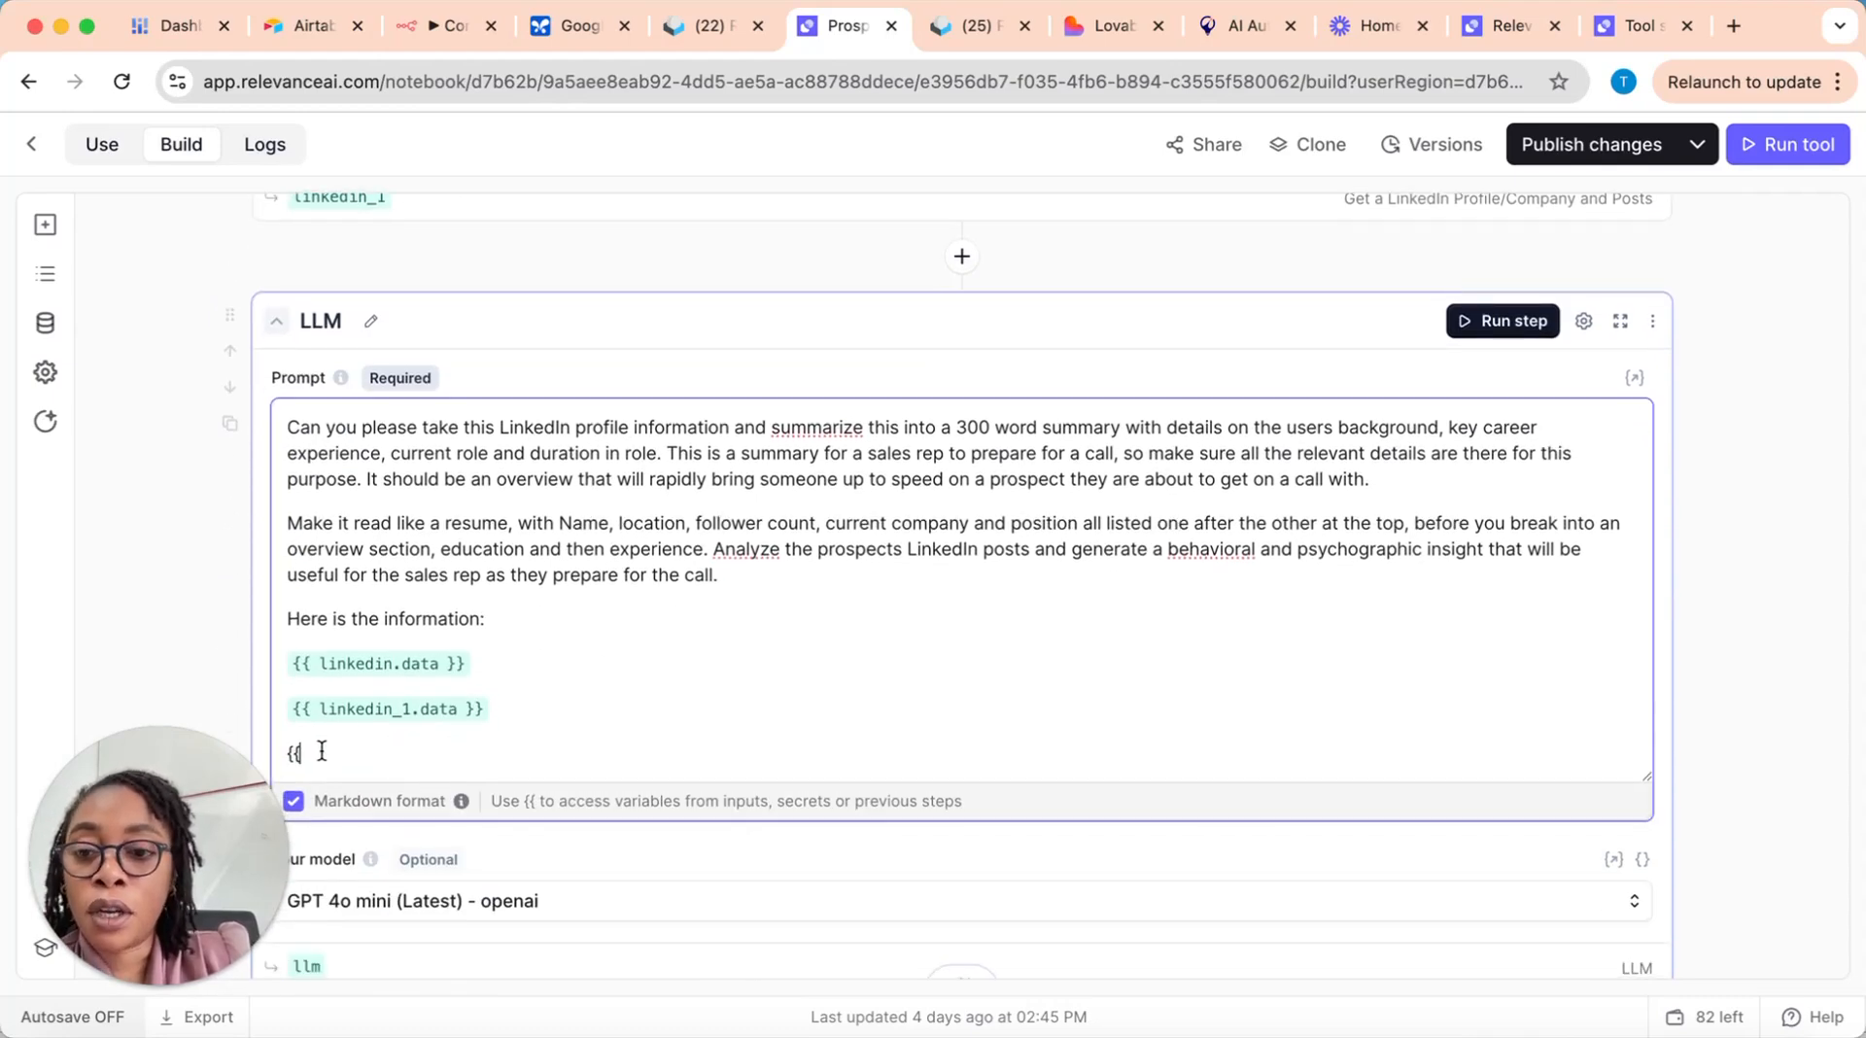
key(BackSpace)
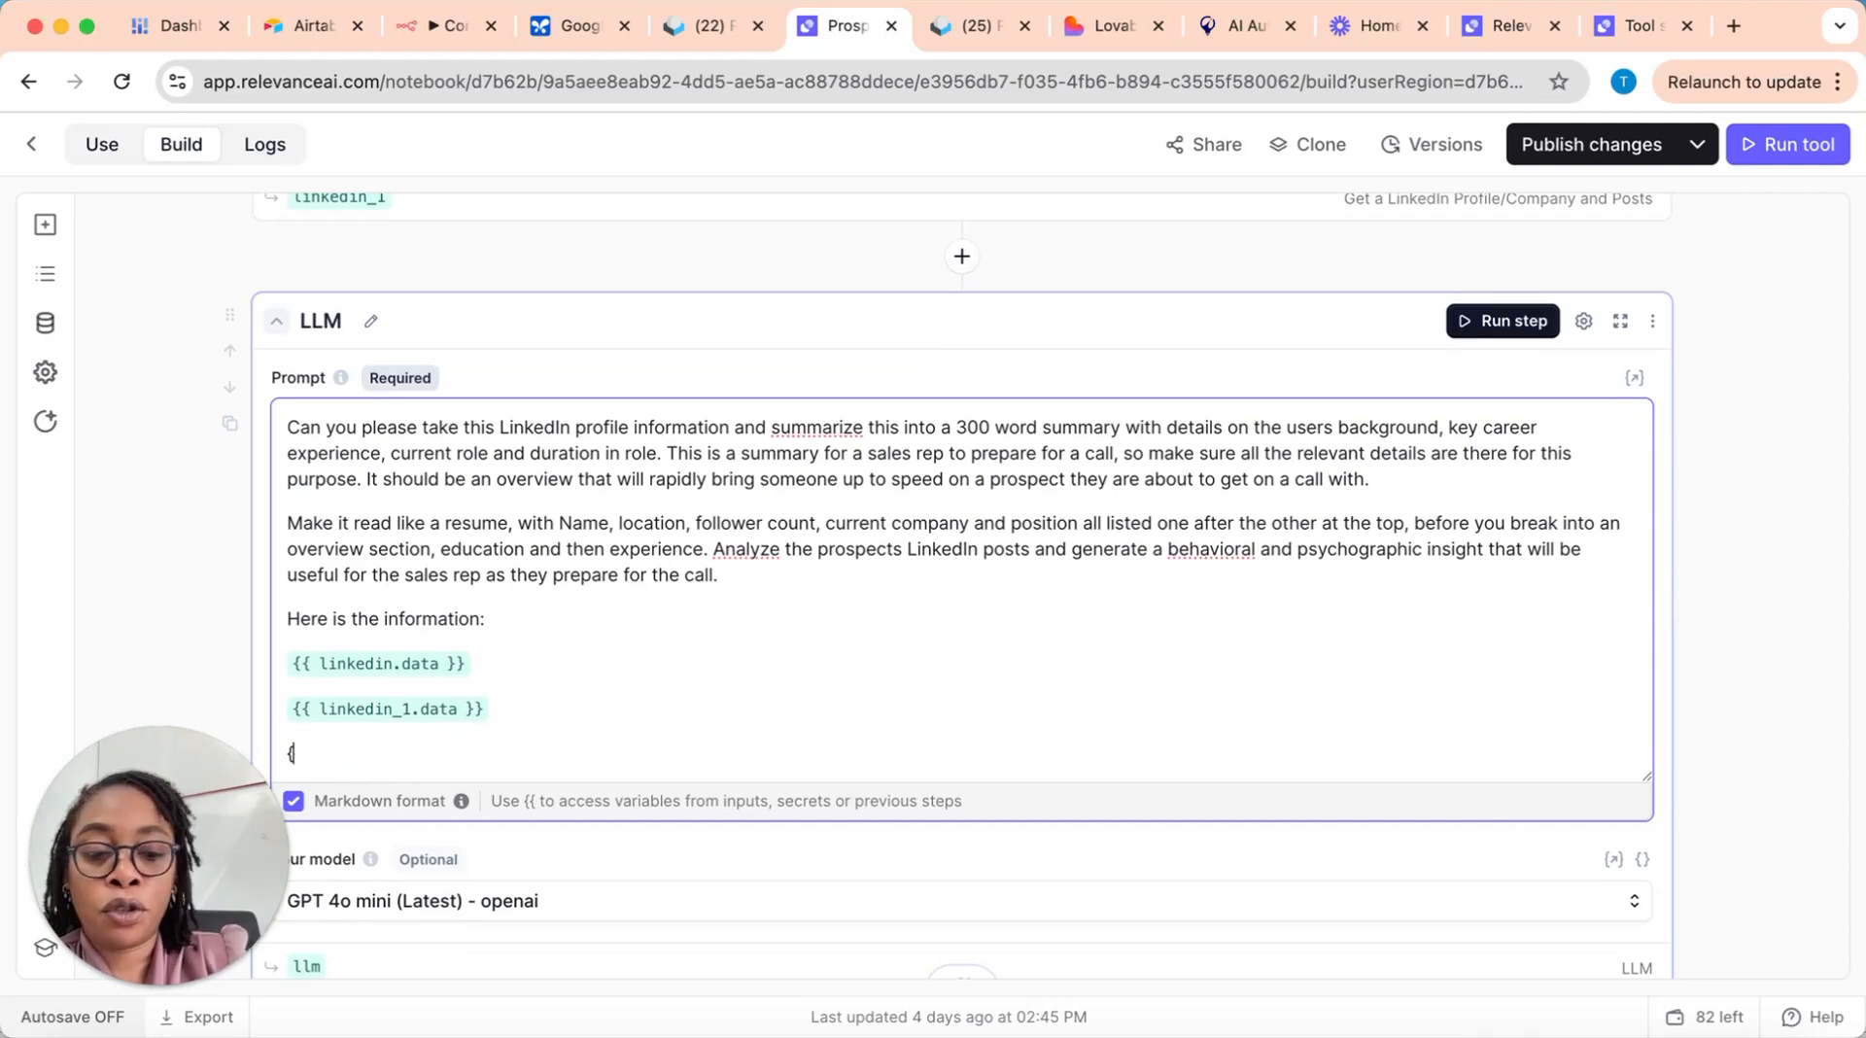
text({)
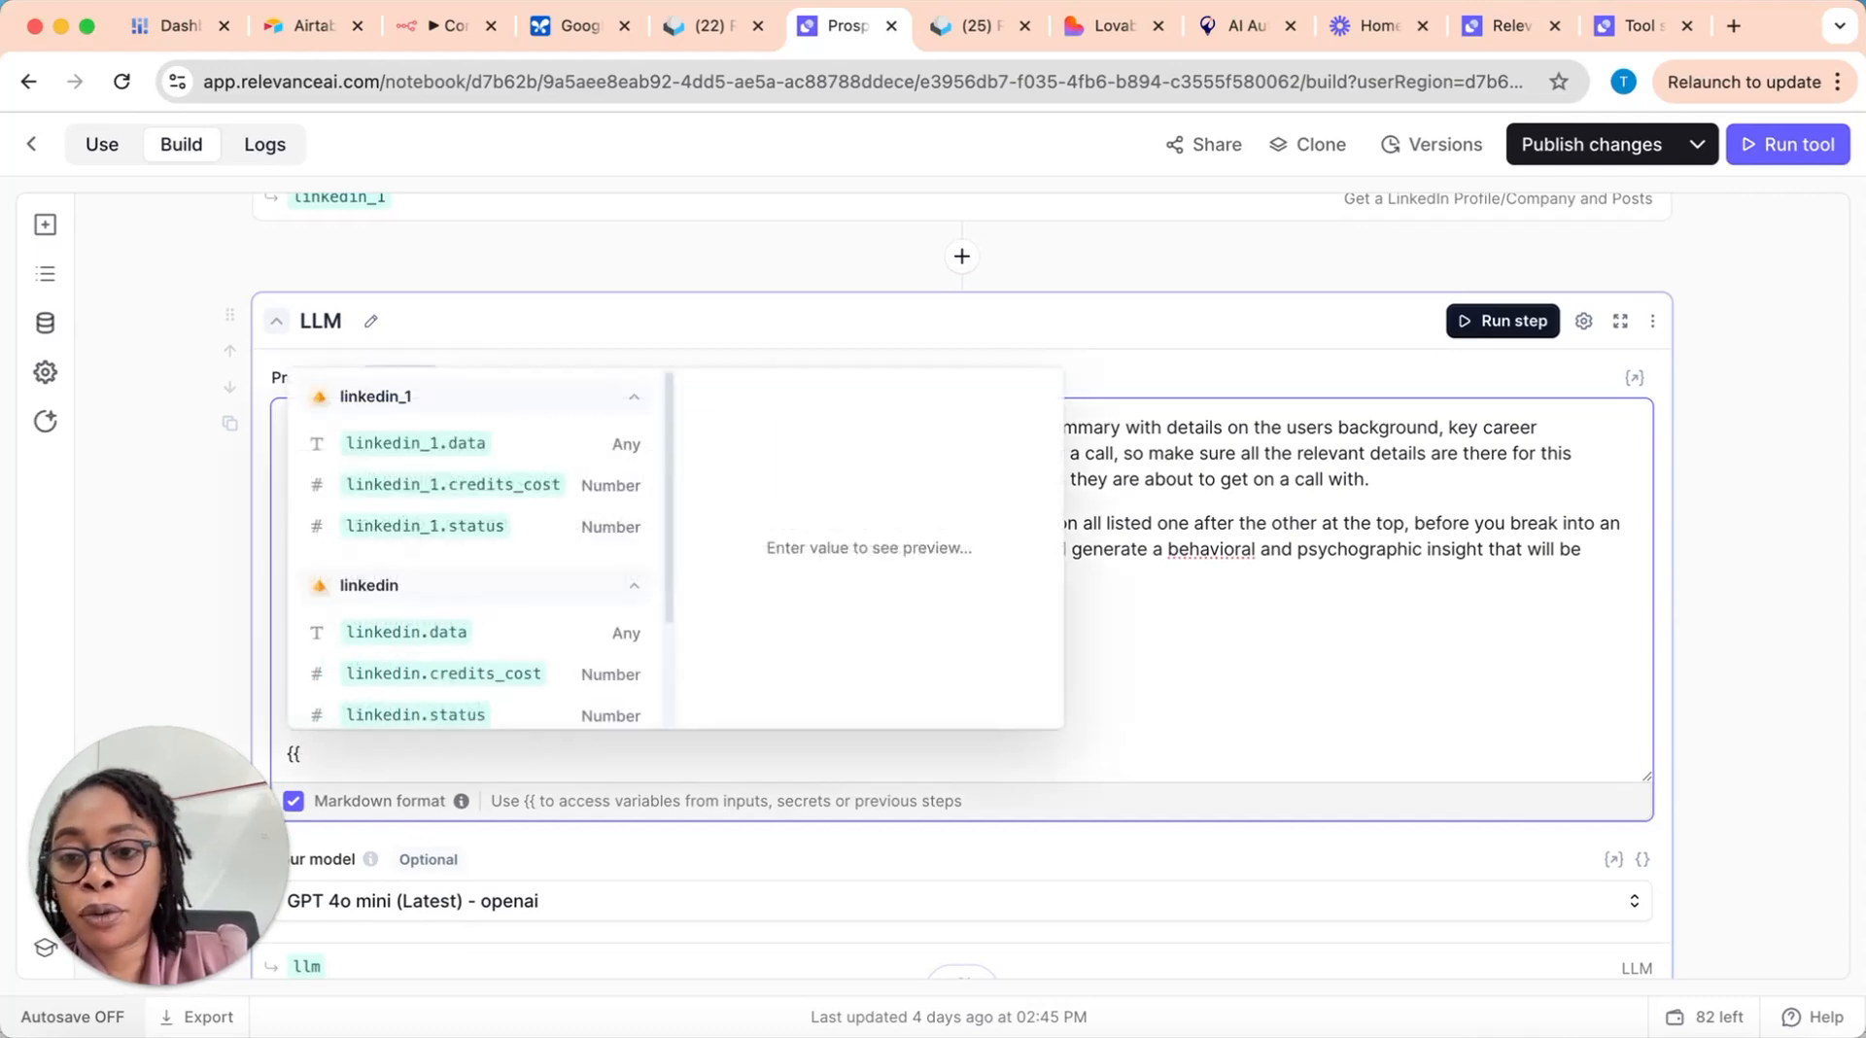
click(429, 443)
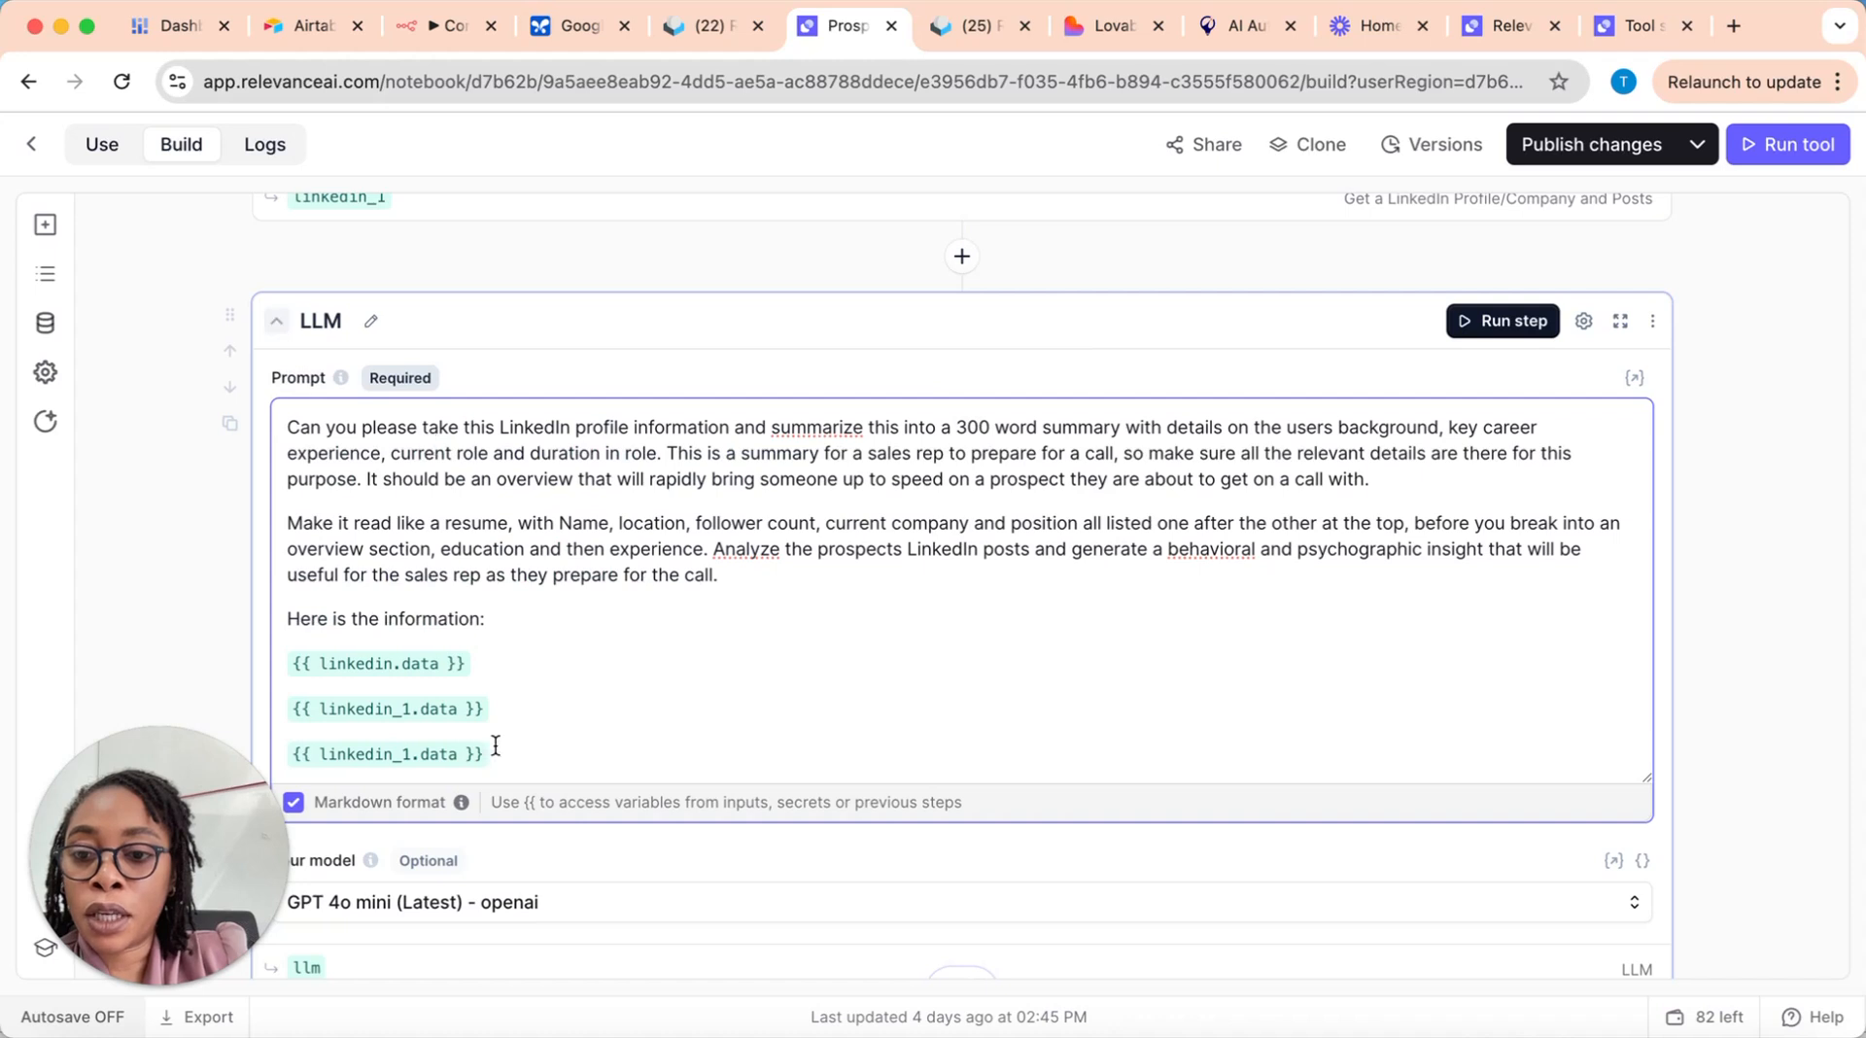
Step: Delete the duplicate linkedin_1.data reference and the one above it from the end of the first LLM step's prompt
drag(458, 755, 288, 755)
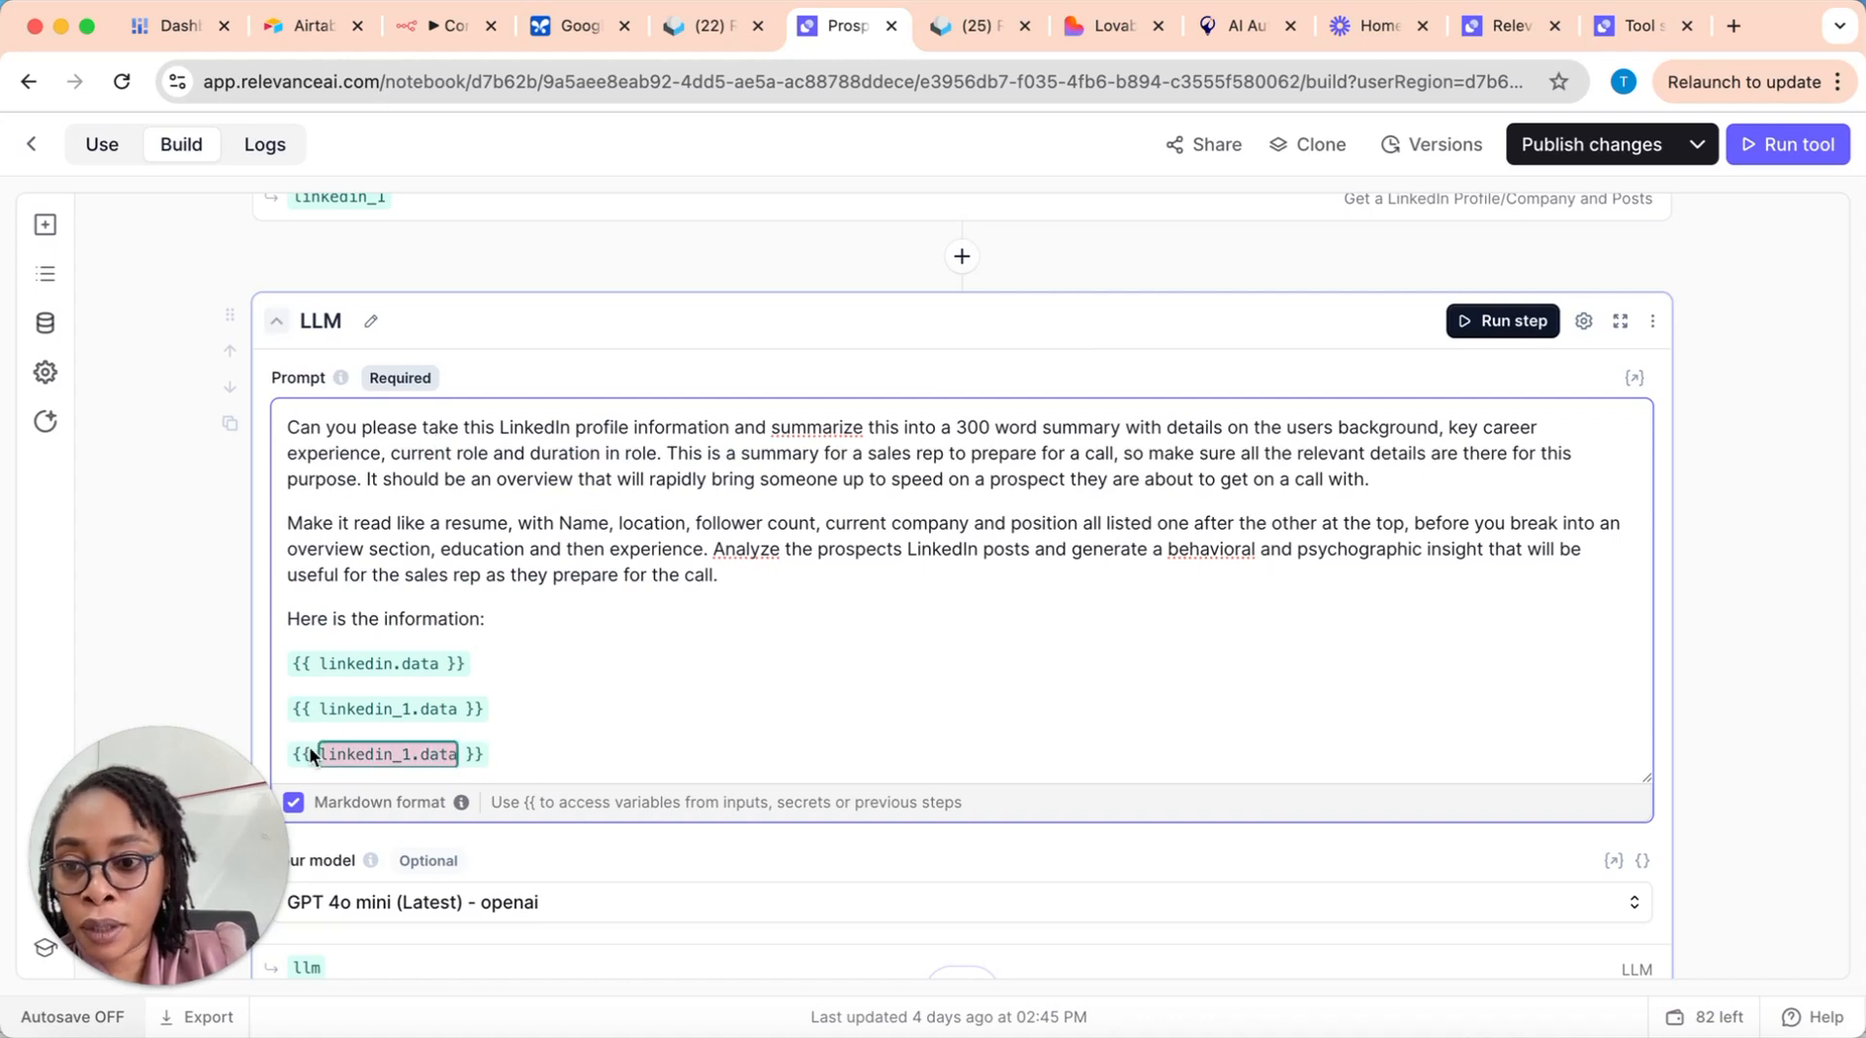
key(BackSpace)
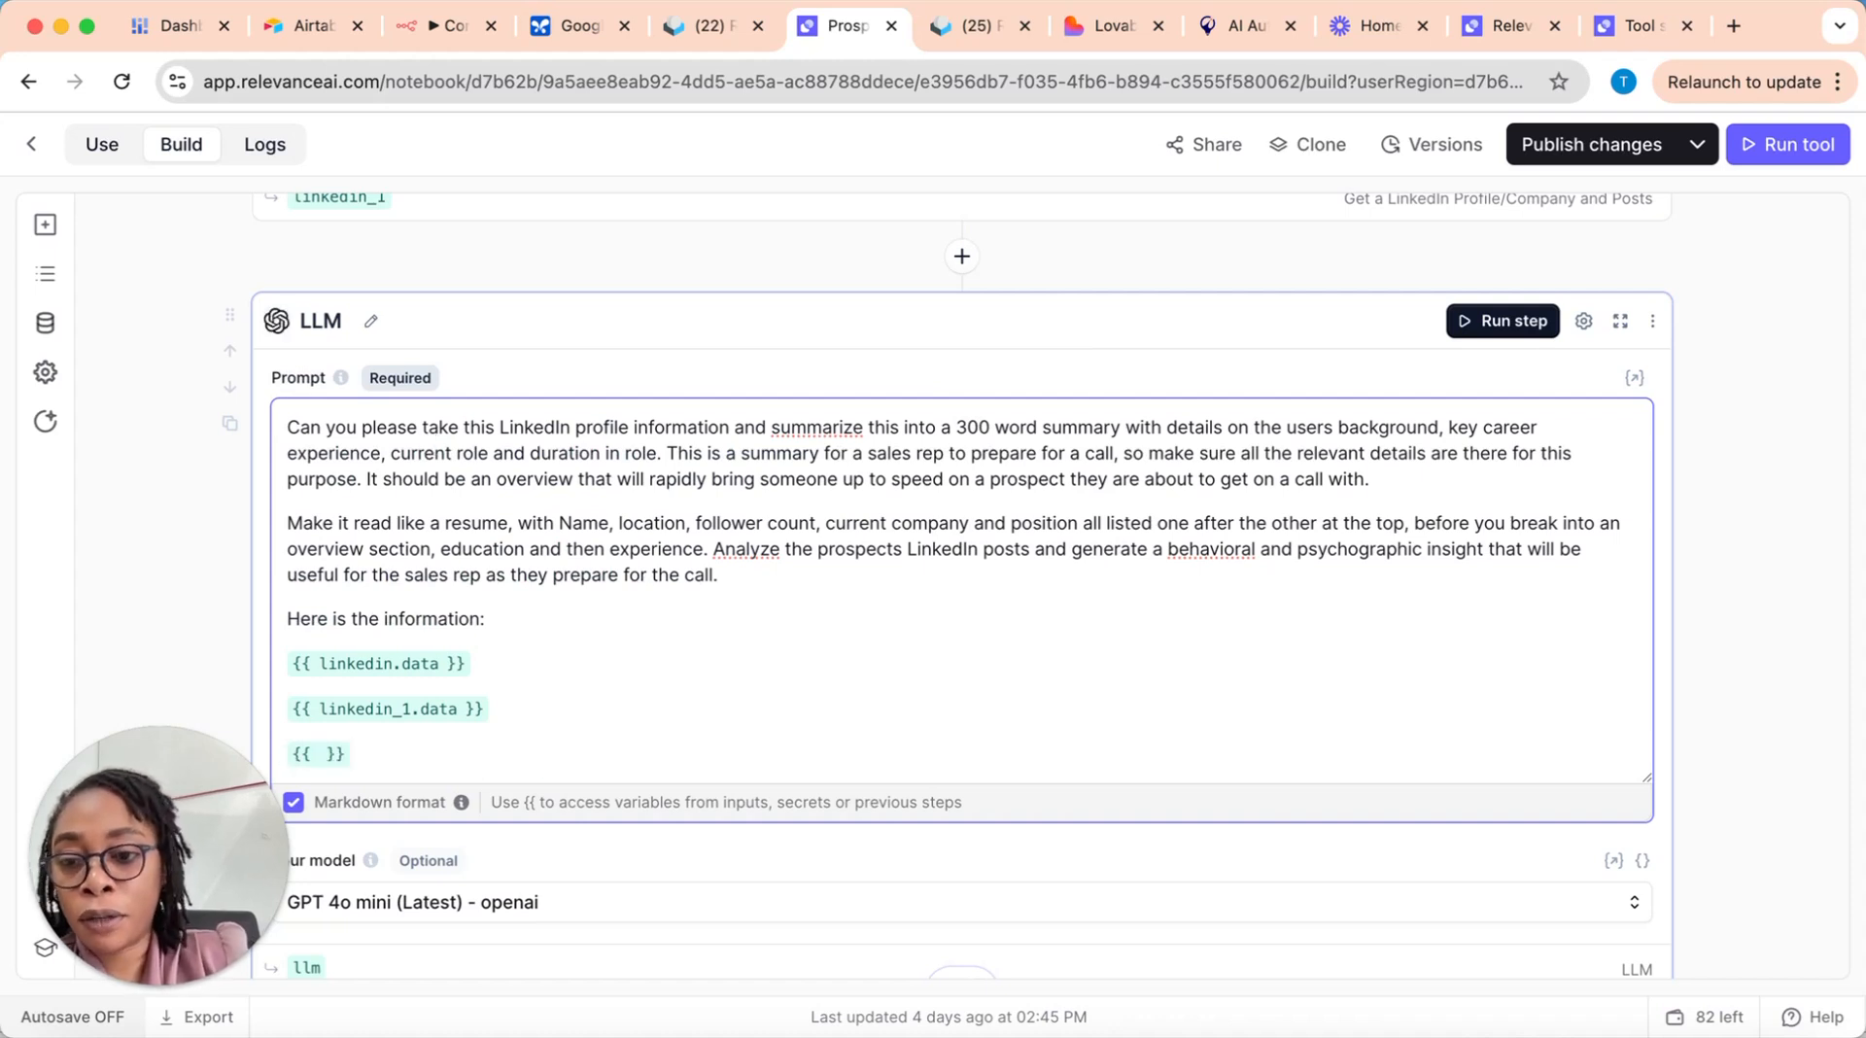
click(386, 764)
key(BackSpace)
key(BackSpace)
key(BackSpace)
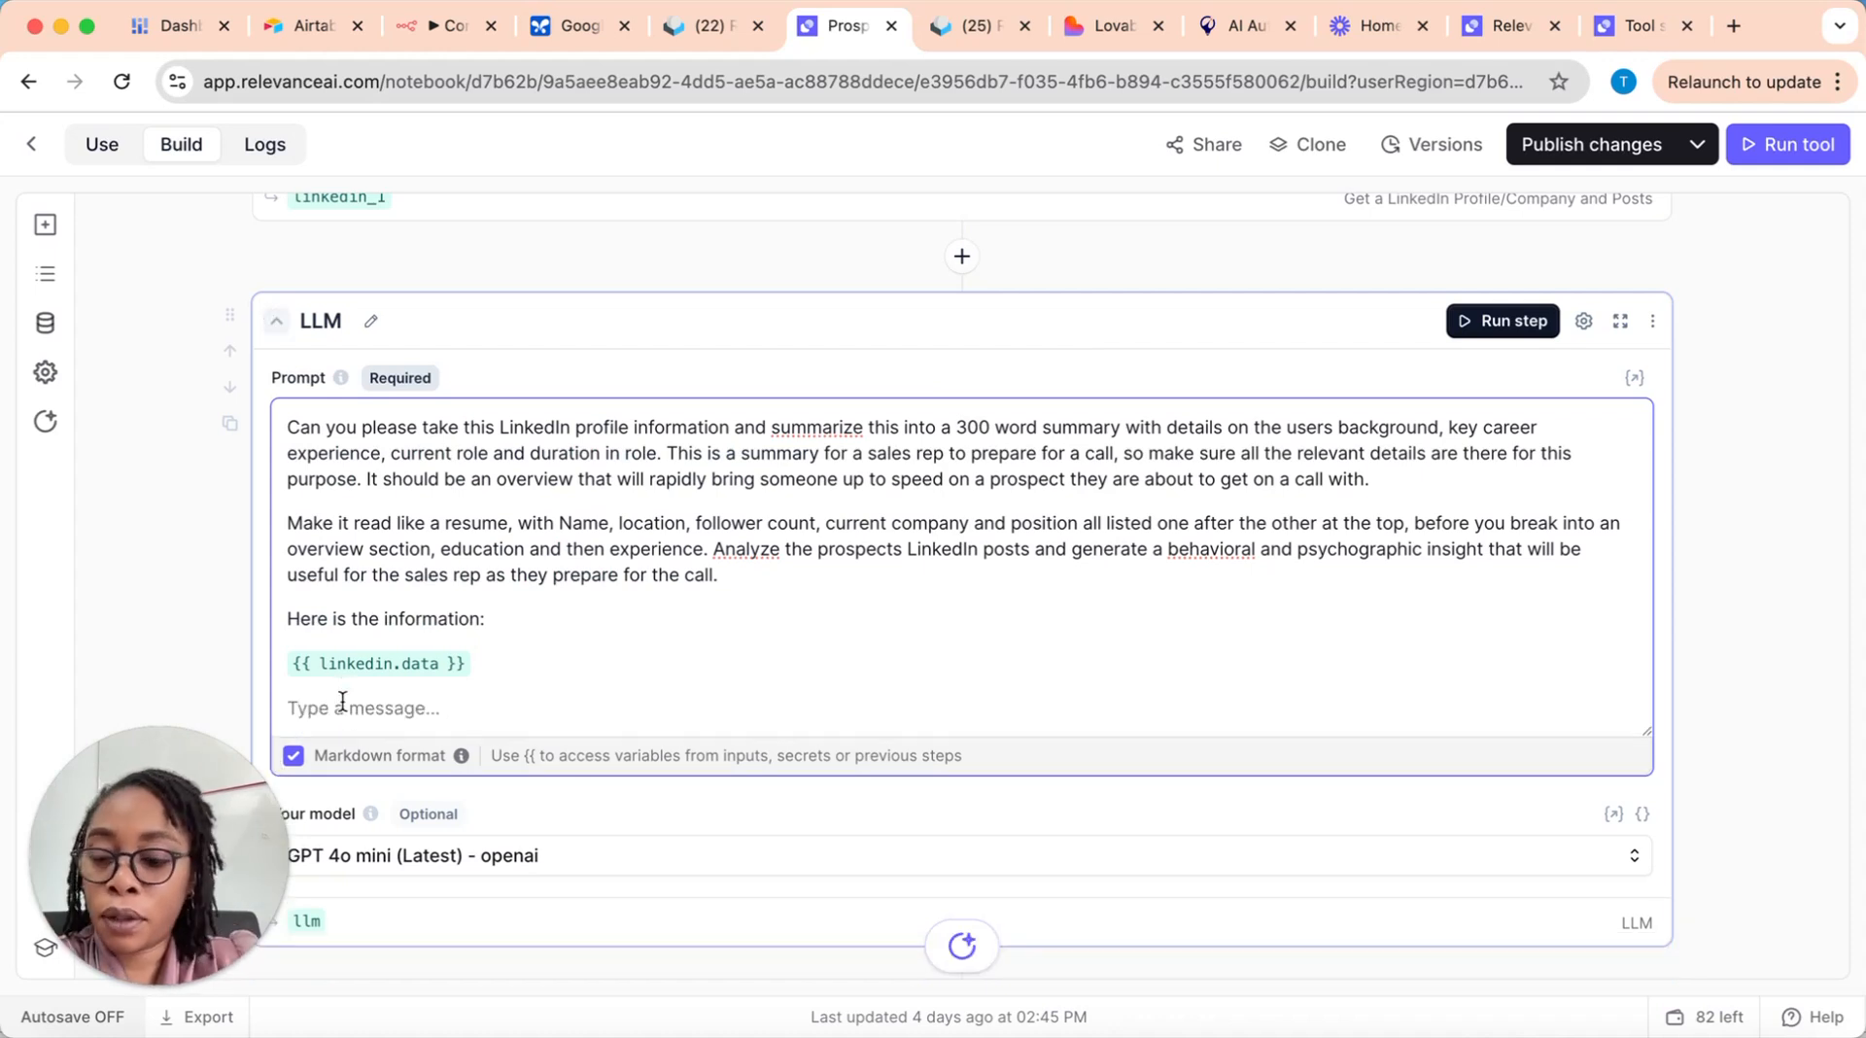
Step: Insert the linkedin_1.data variable below linkedin.data in the first LLM step's prompt, replacing the mistakenly chosen second linkedin.data reference
text({{)
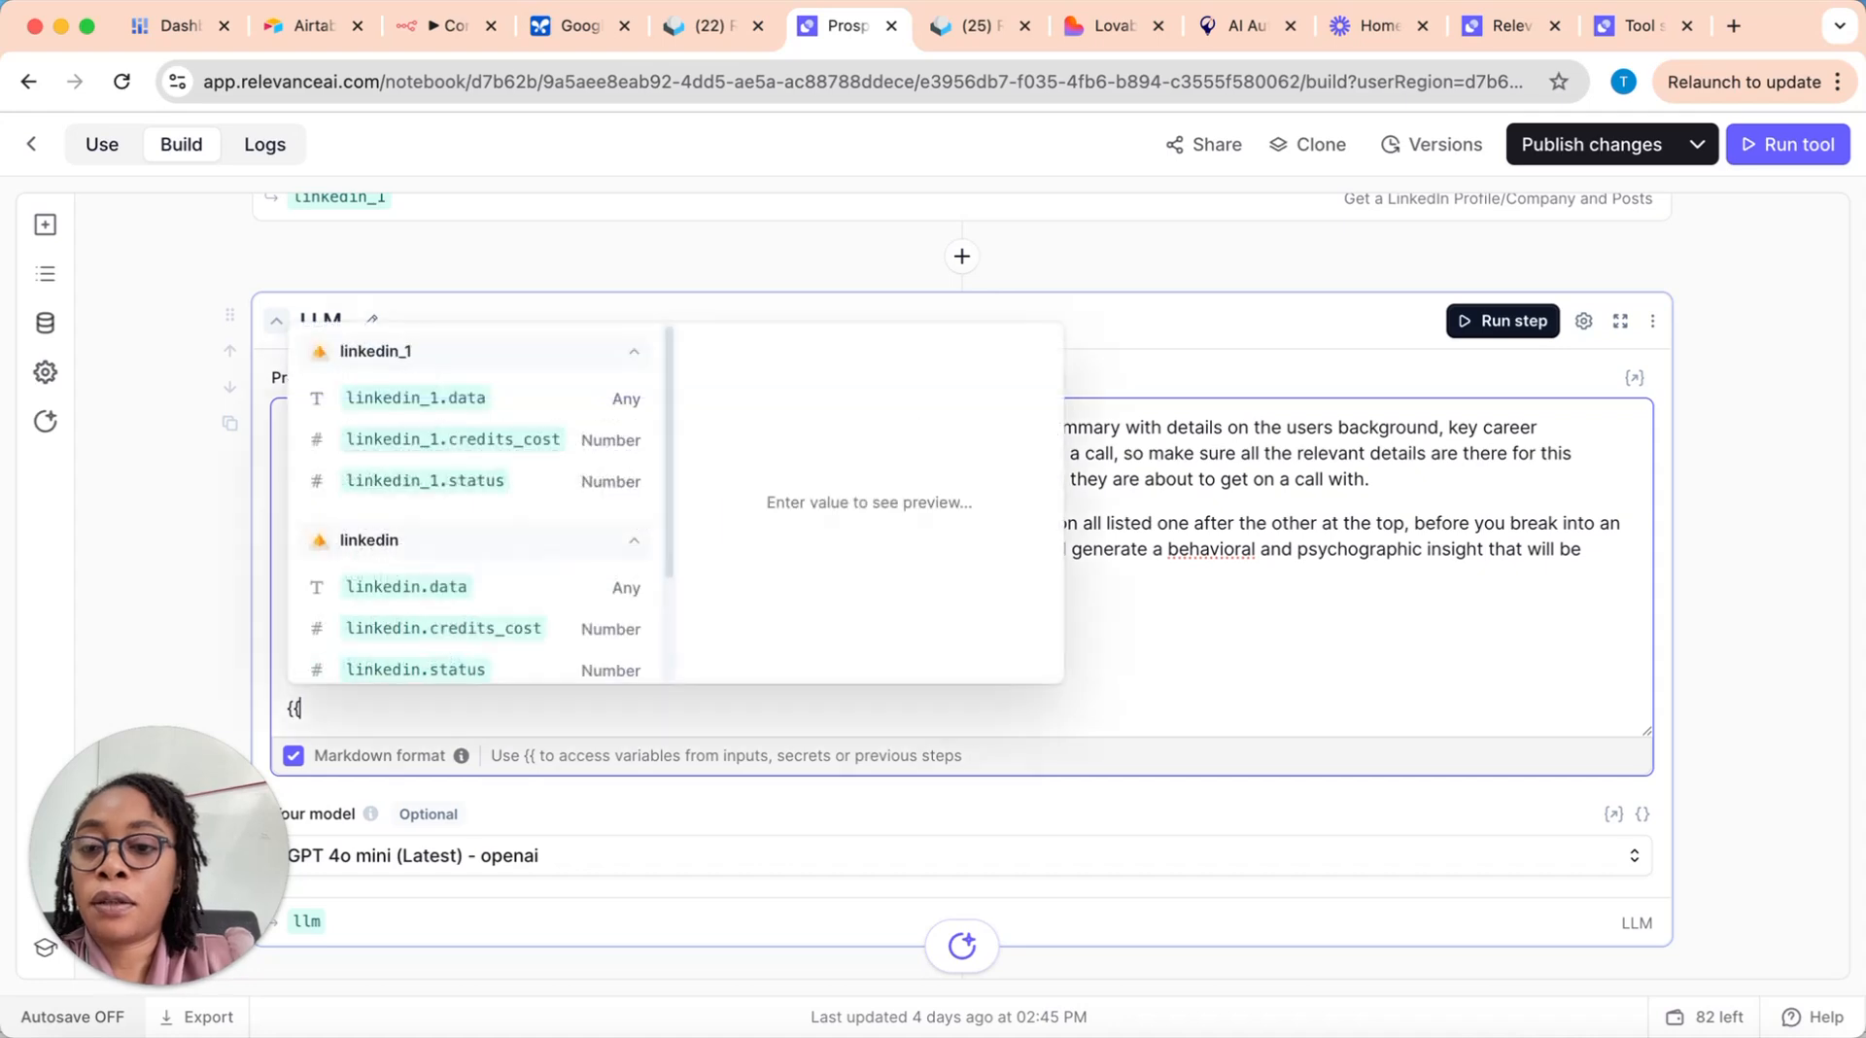
click(411, 584)
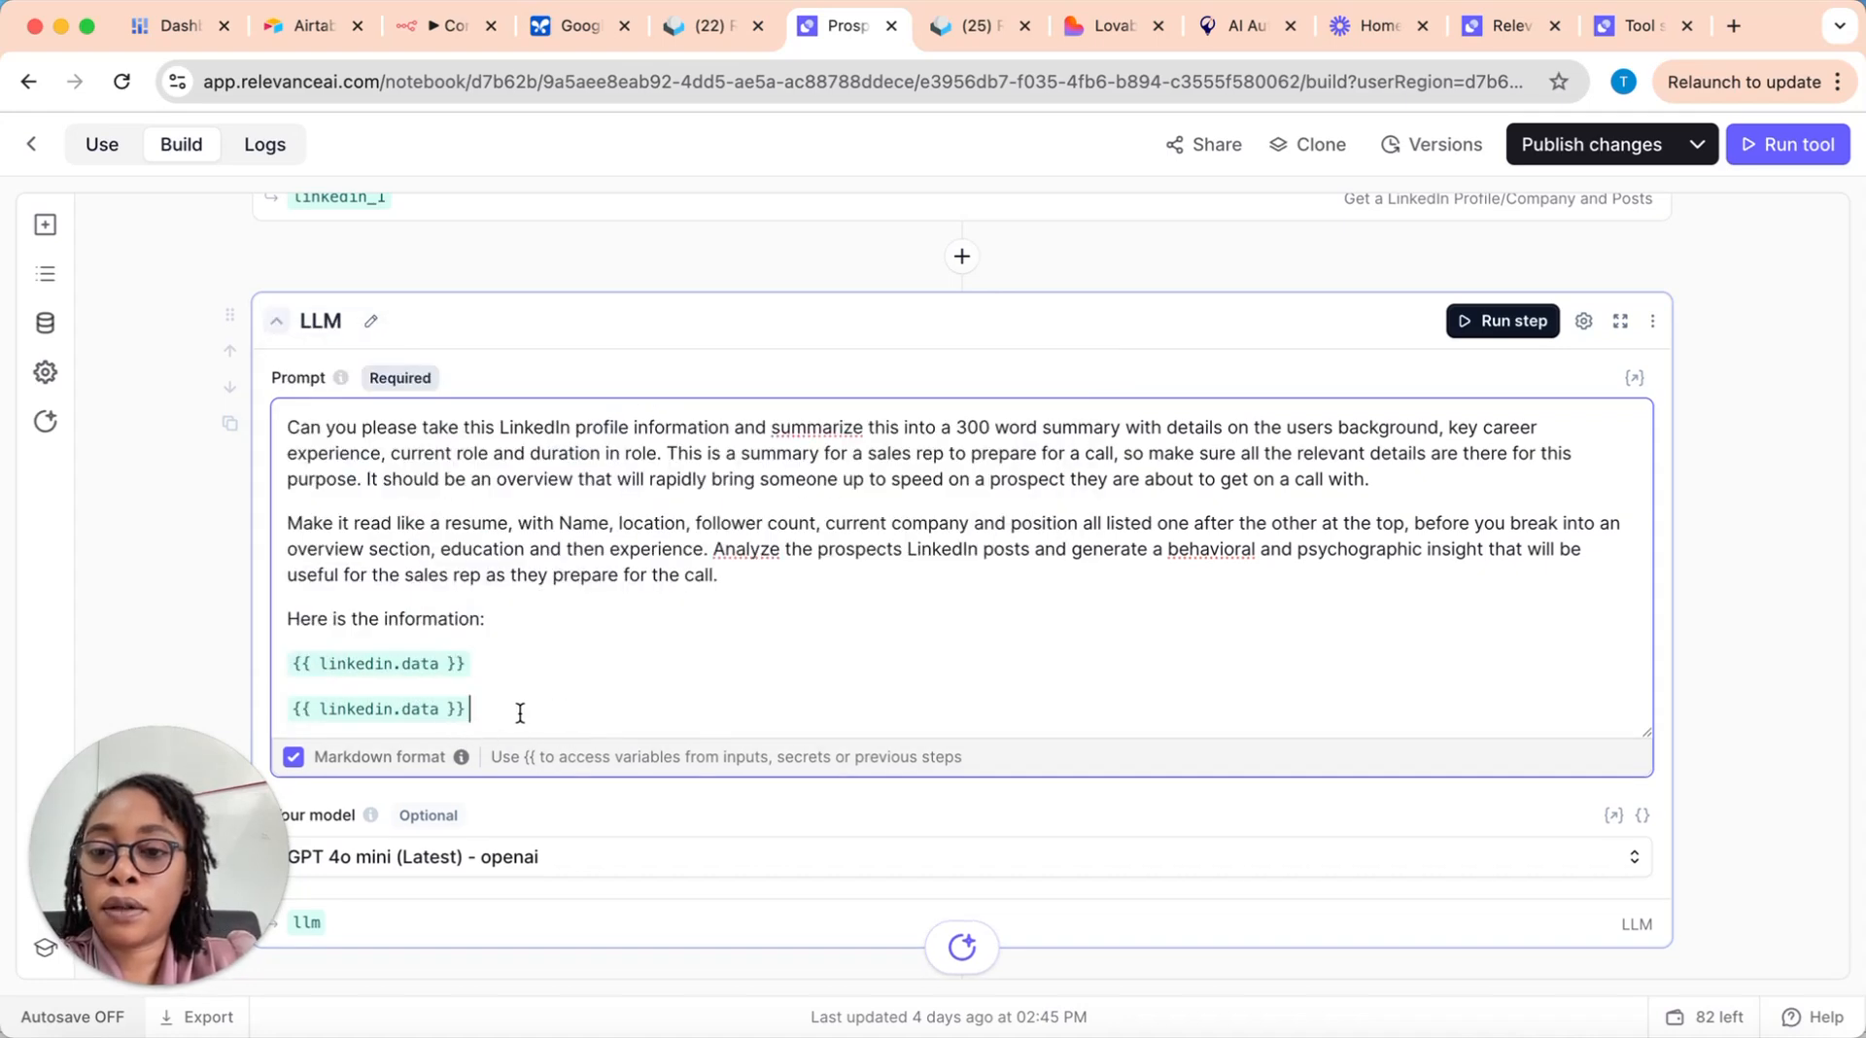
key(BackSpace)
text({{)
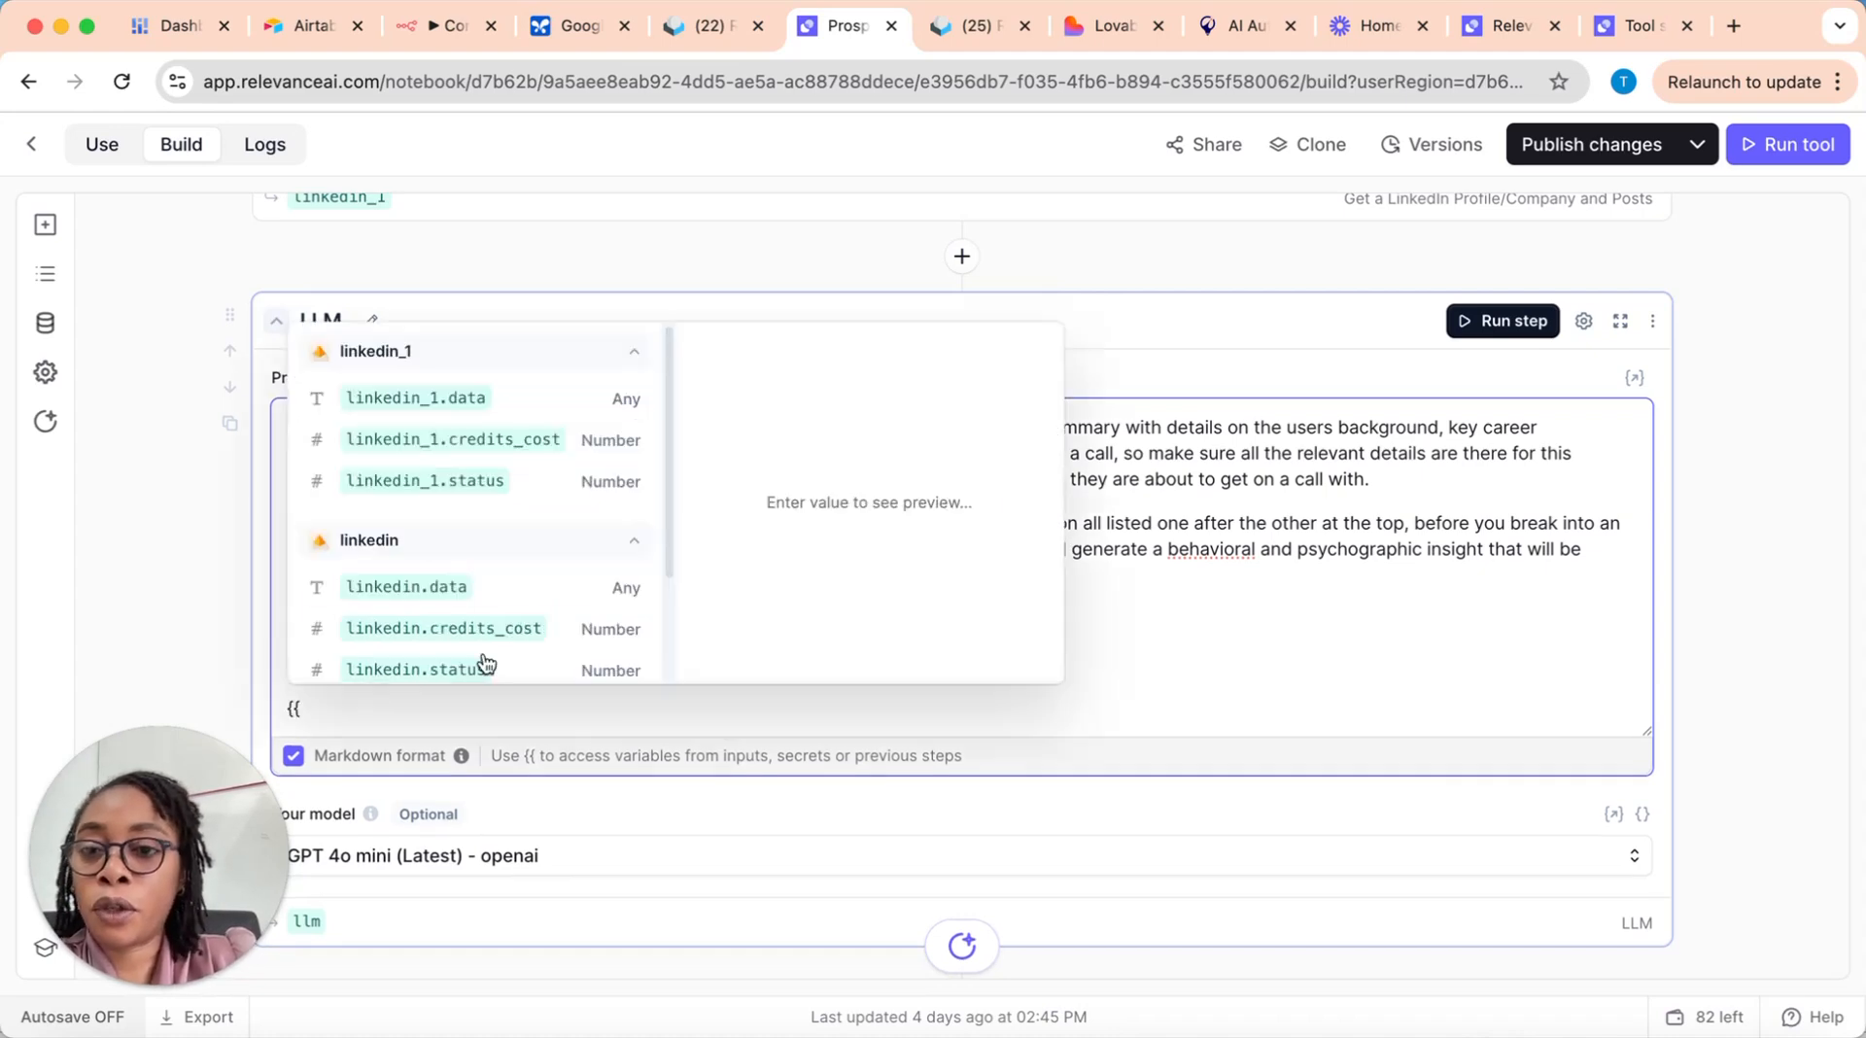
click(446, 392)
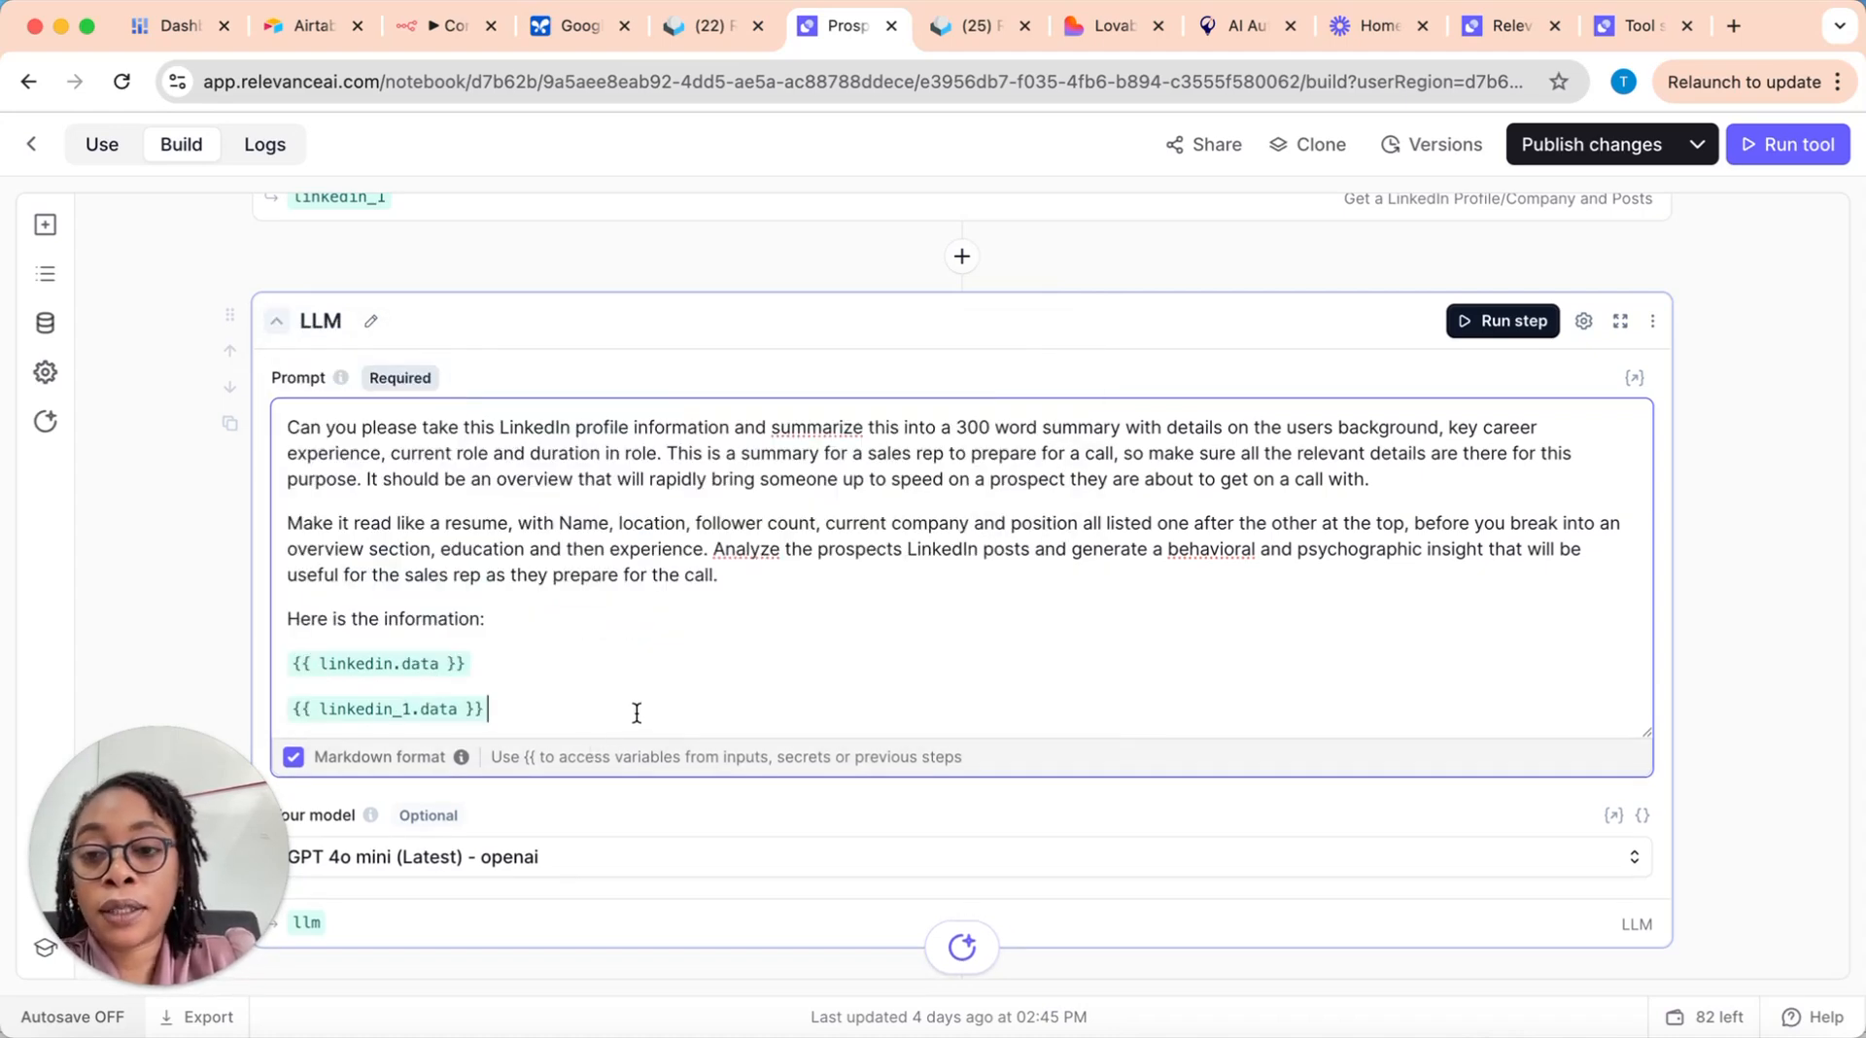
Step: Paste the prospect's LinkedIn profile address as the value of the tool's LinkedIn URL input
scroll(636, 715, down, 6)
scroll(639, 706, down, 5)
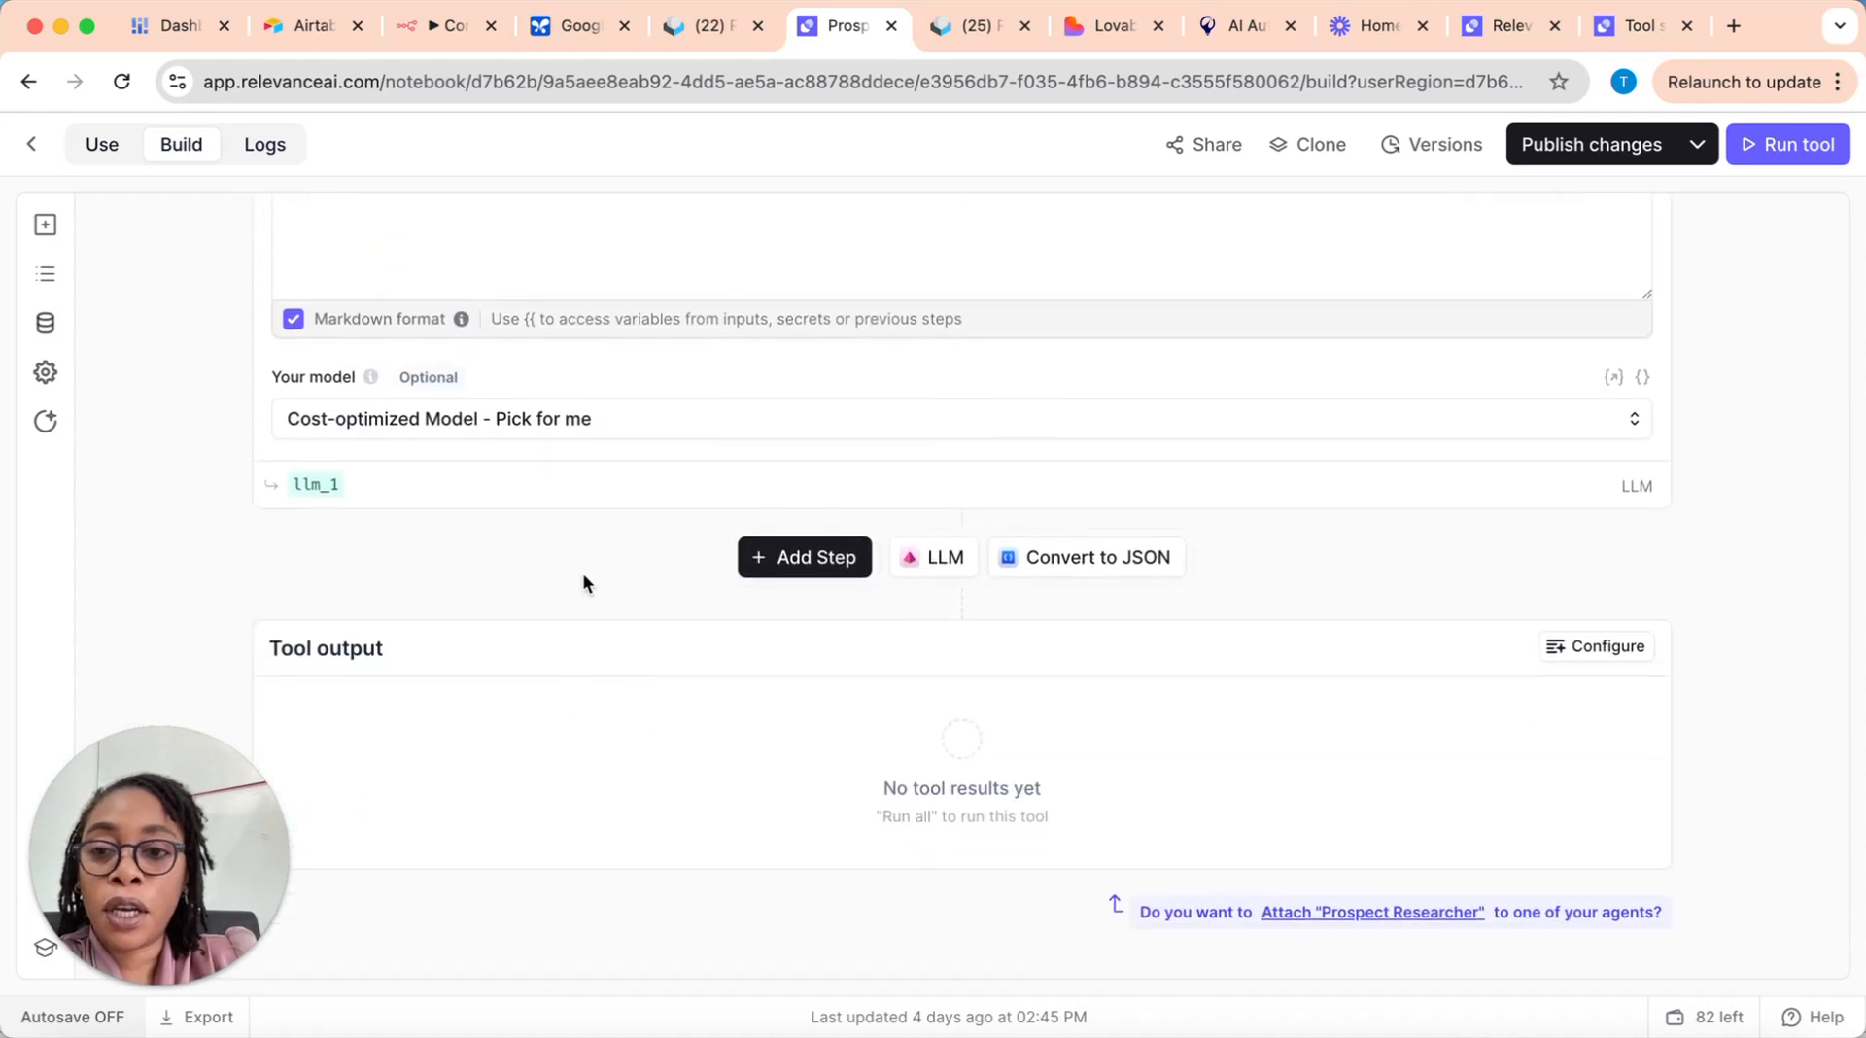
scroll(587, 748, up, 10)
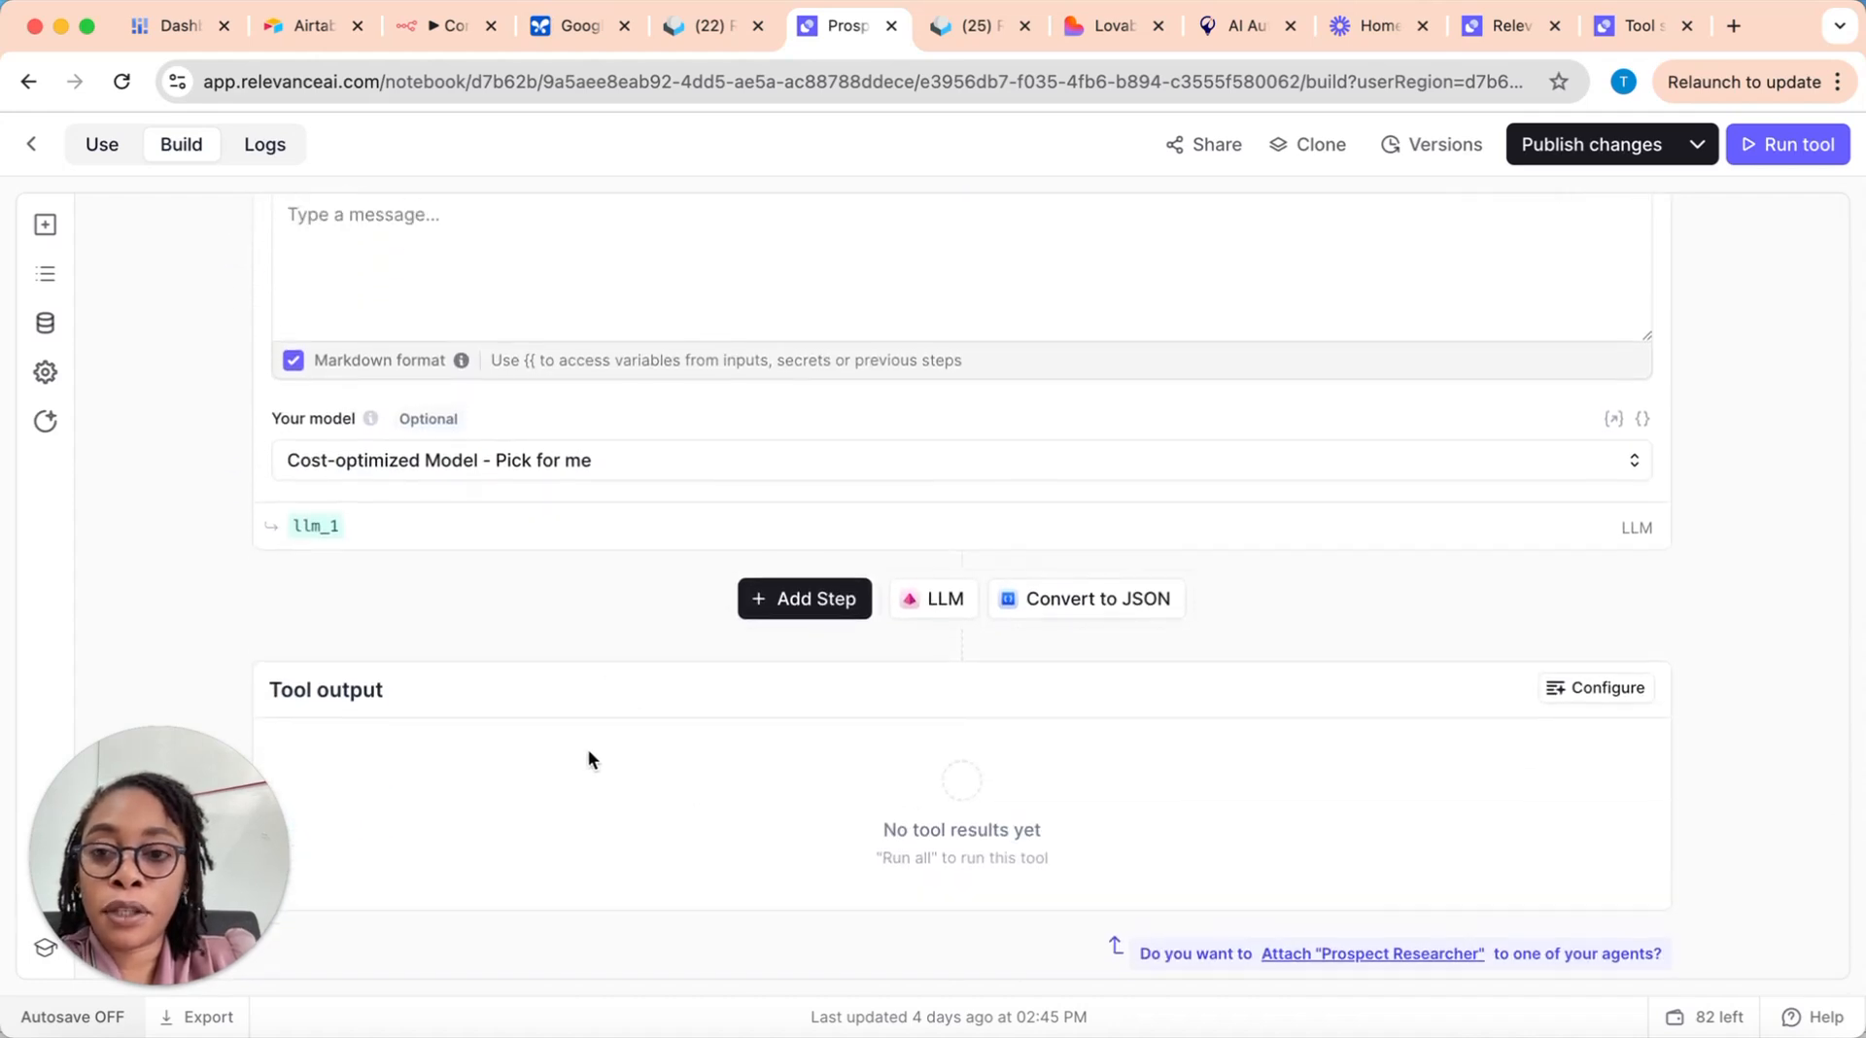
scroll(587, 748, up, 10)
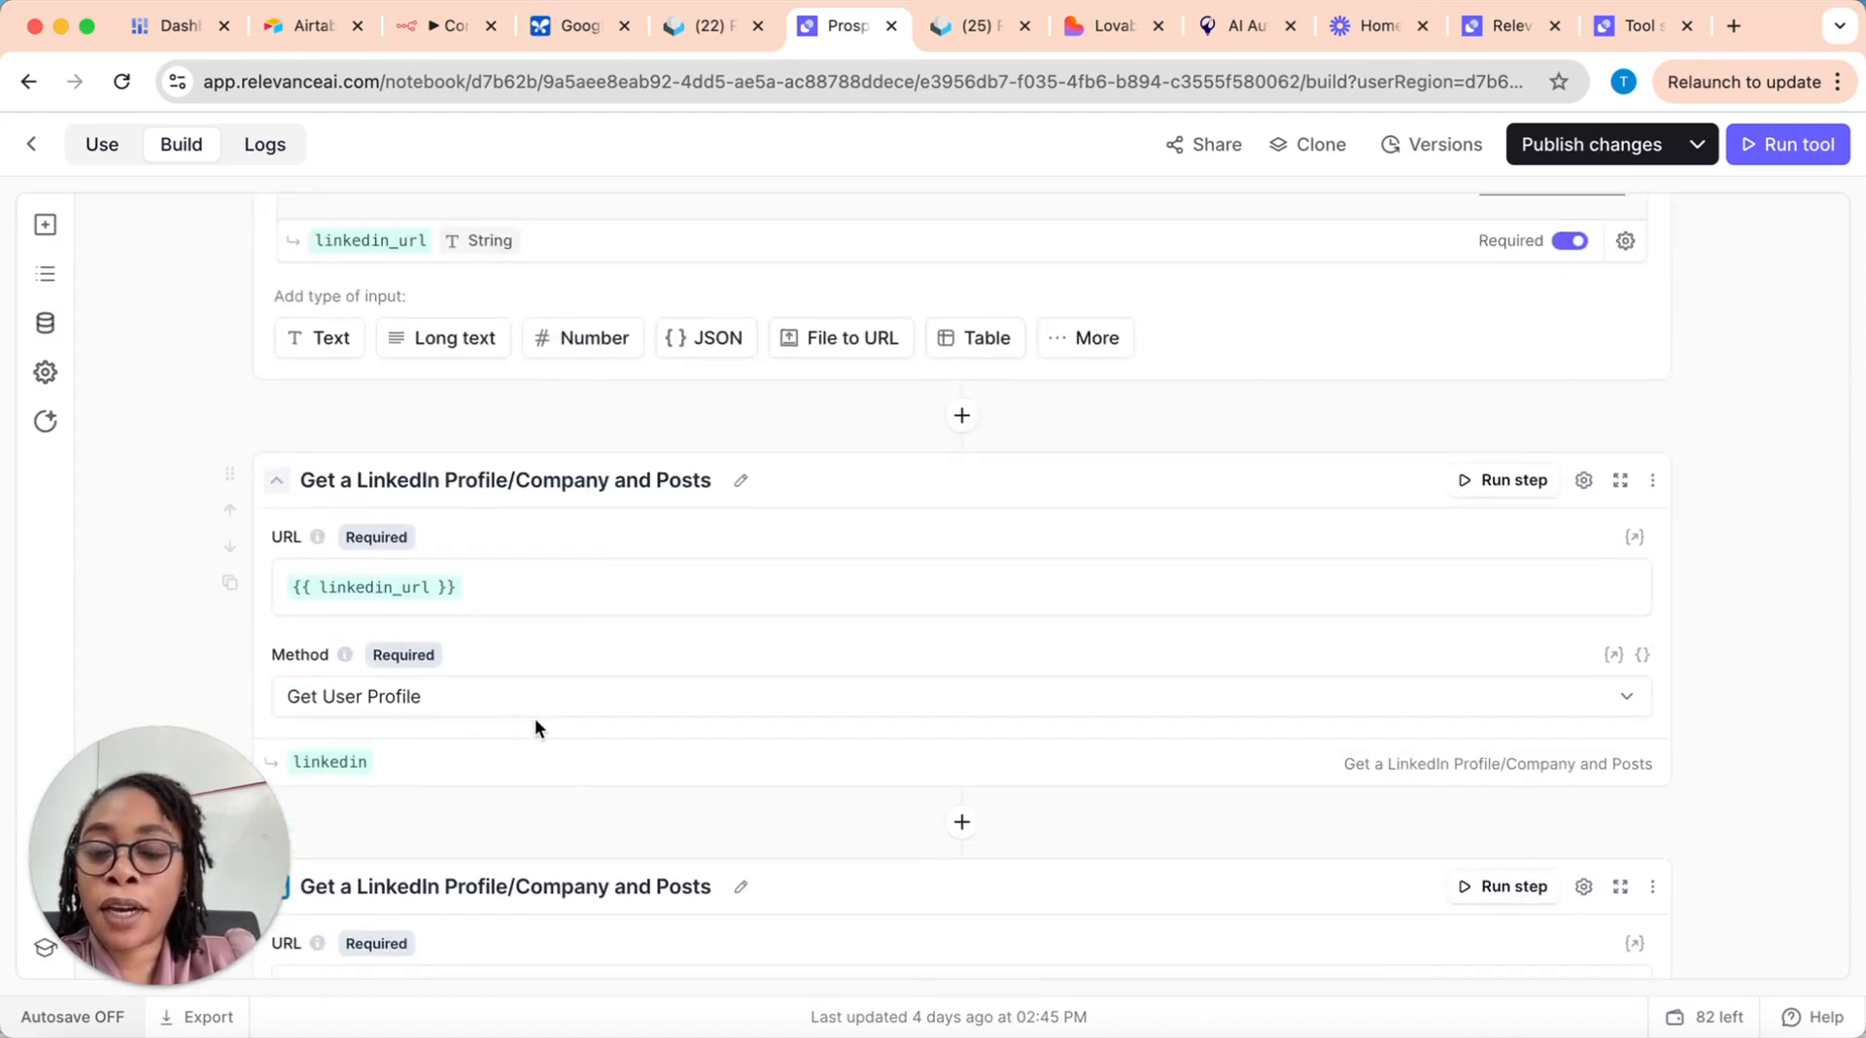
scroll(645, 737, up, 4)
click(458, 479)
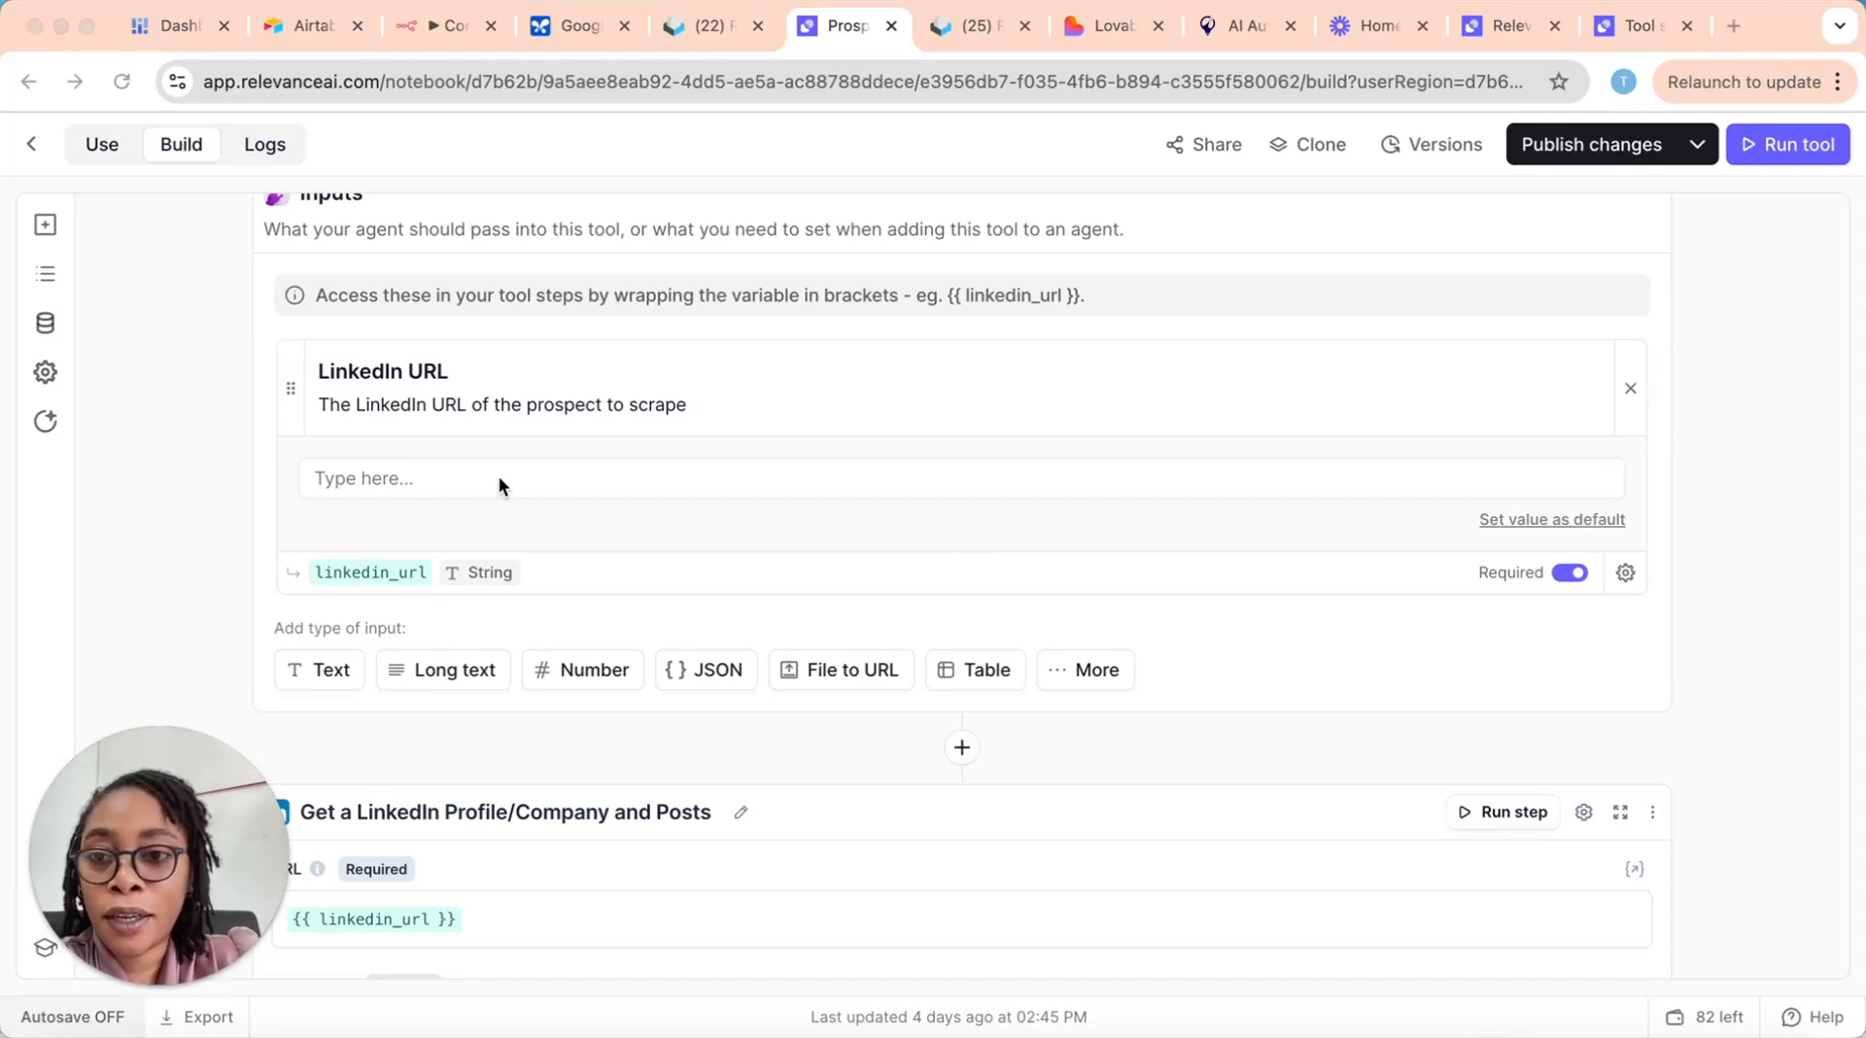
click(429, 478)
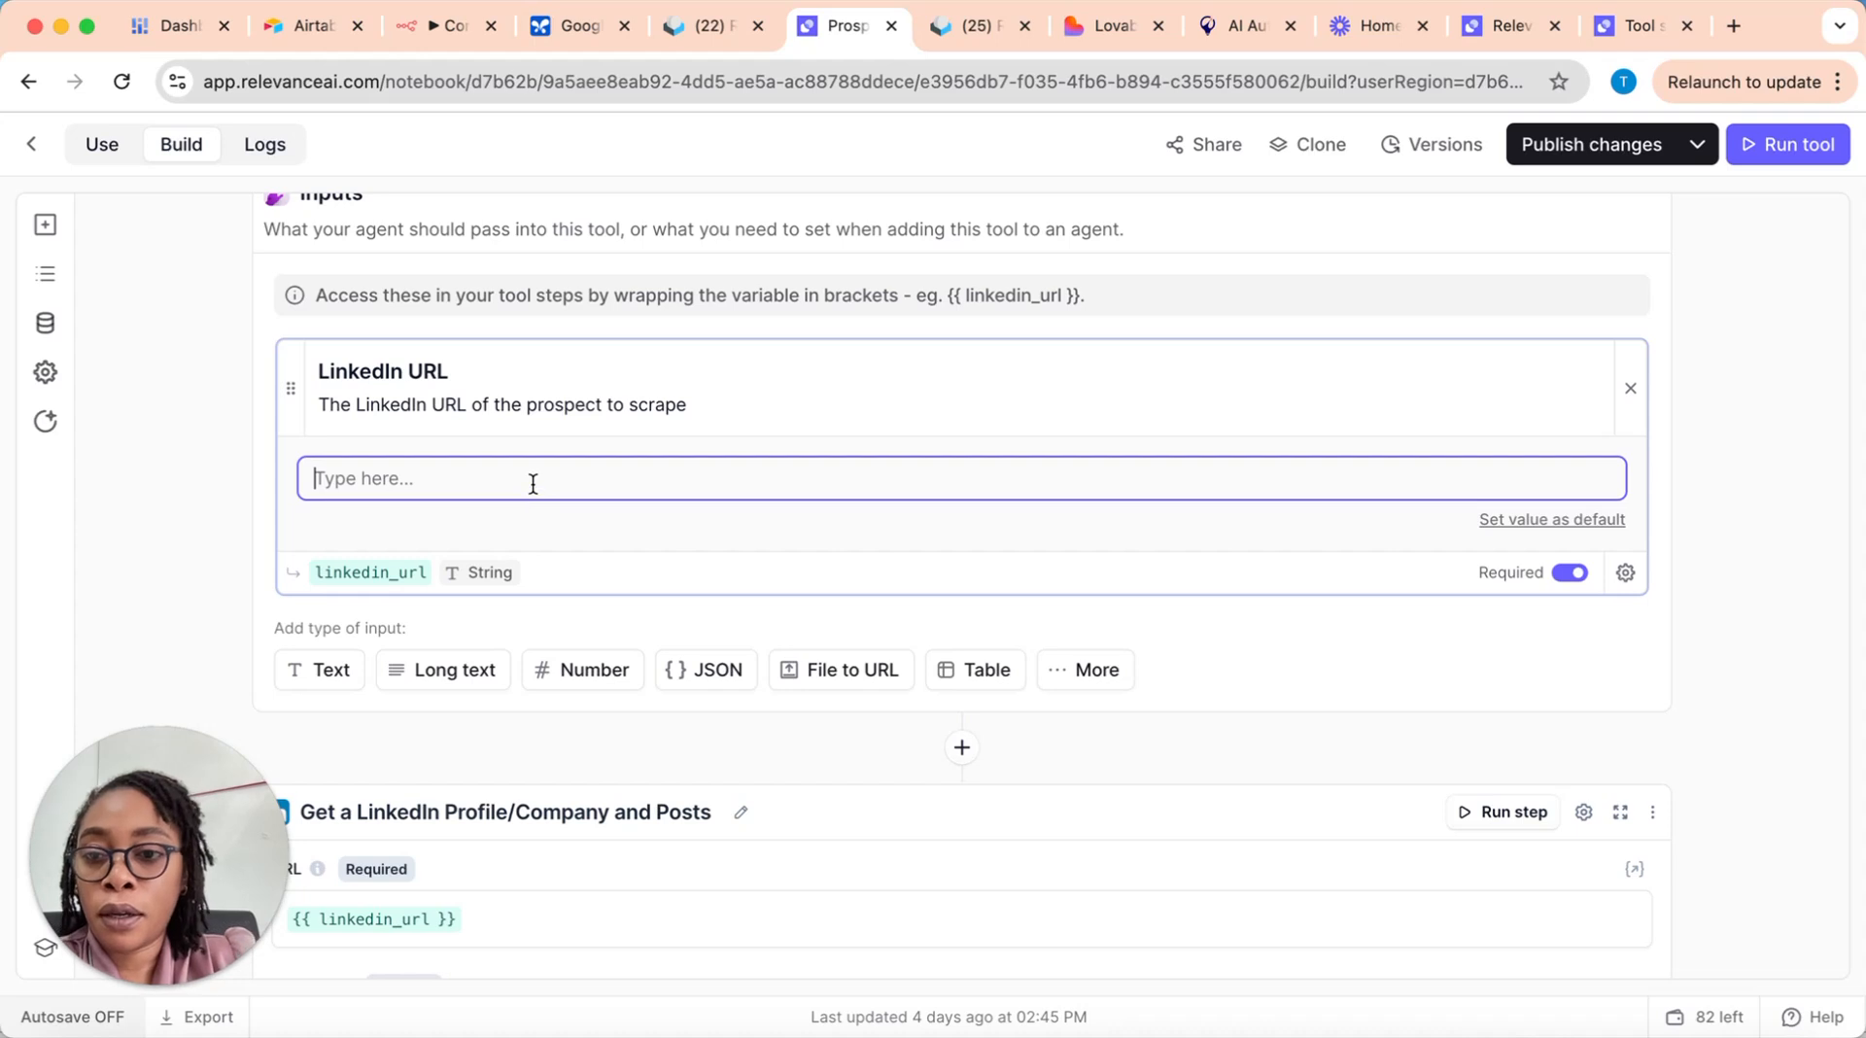
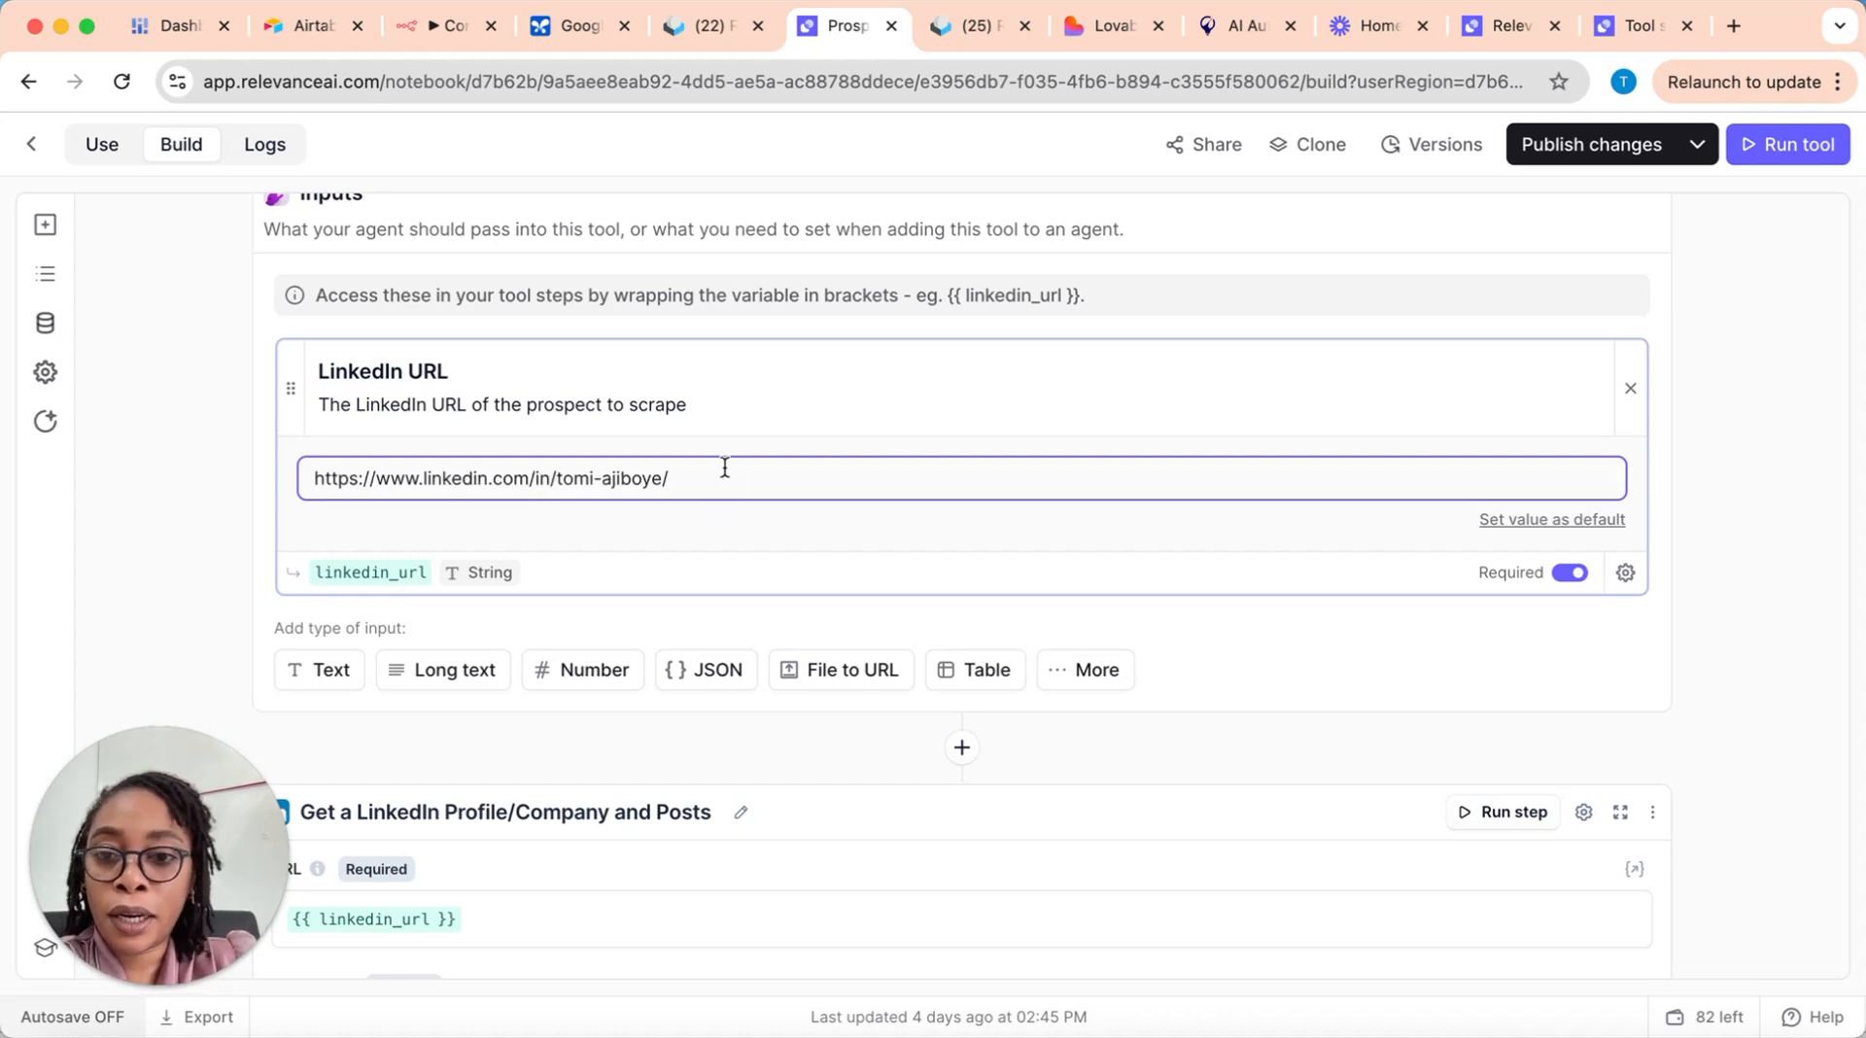
click(1599, 548)
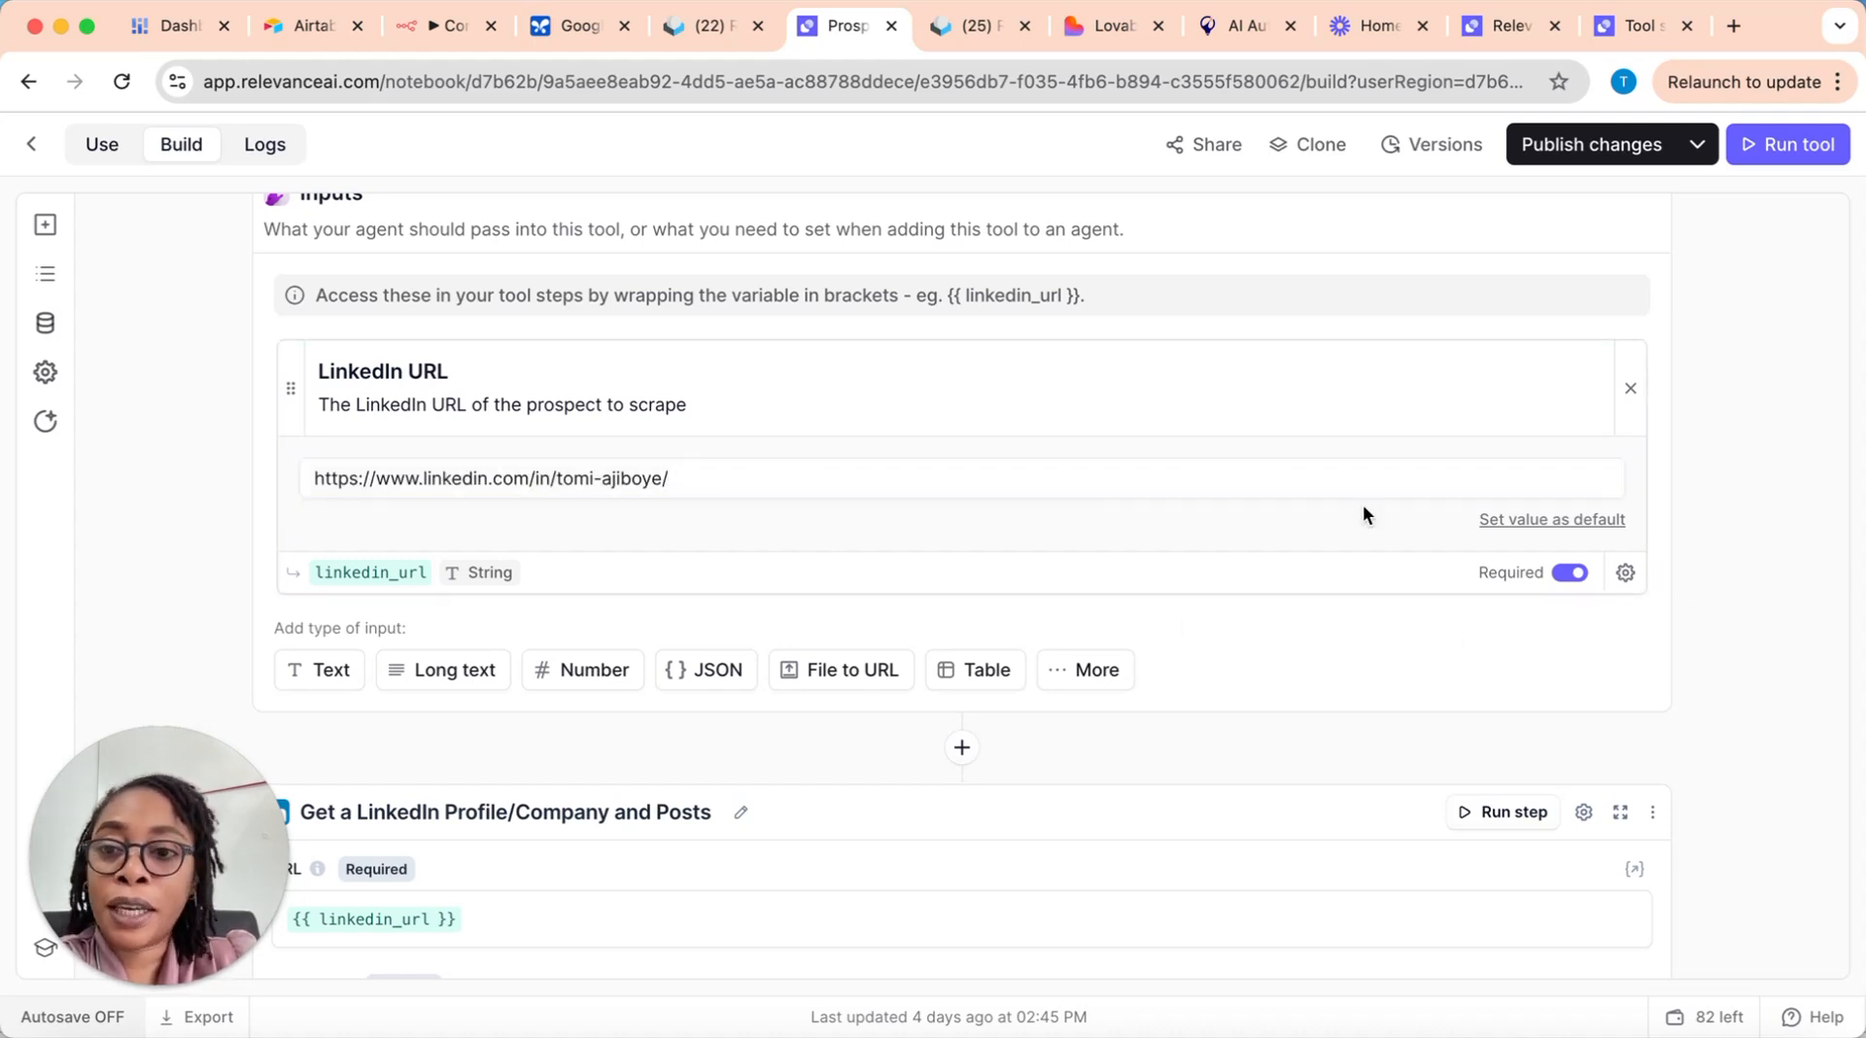
Step: Run the whole Prospect Researcher tool with the supplied LinkedIn URL
scroll(606, 667, down, 3)
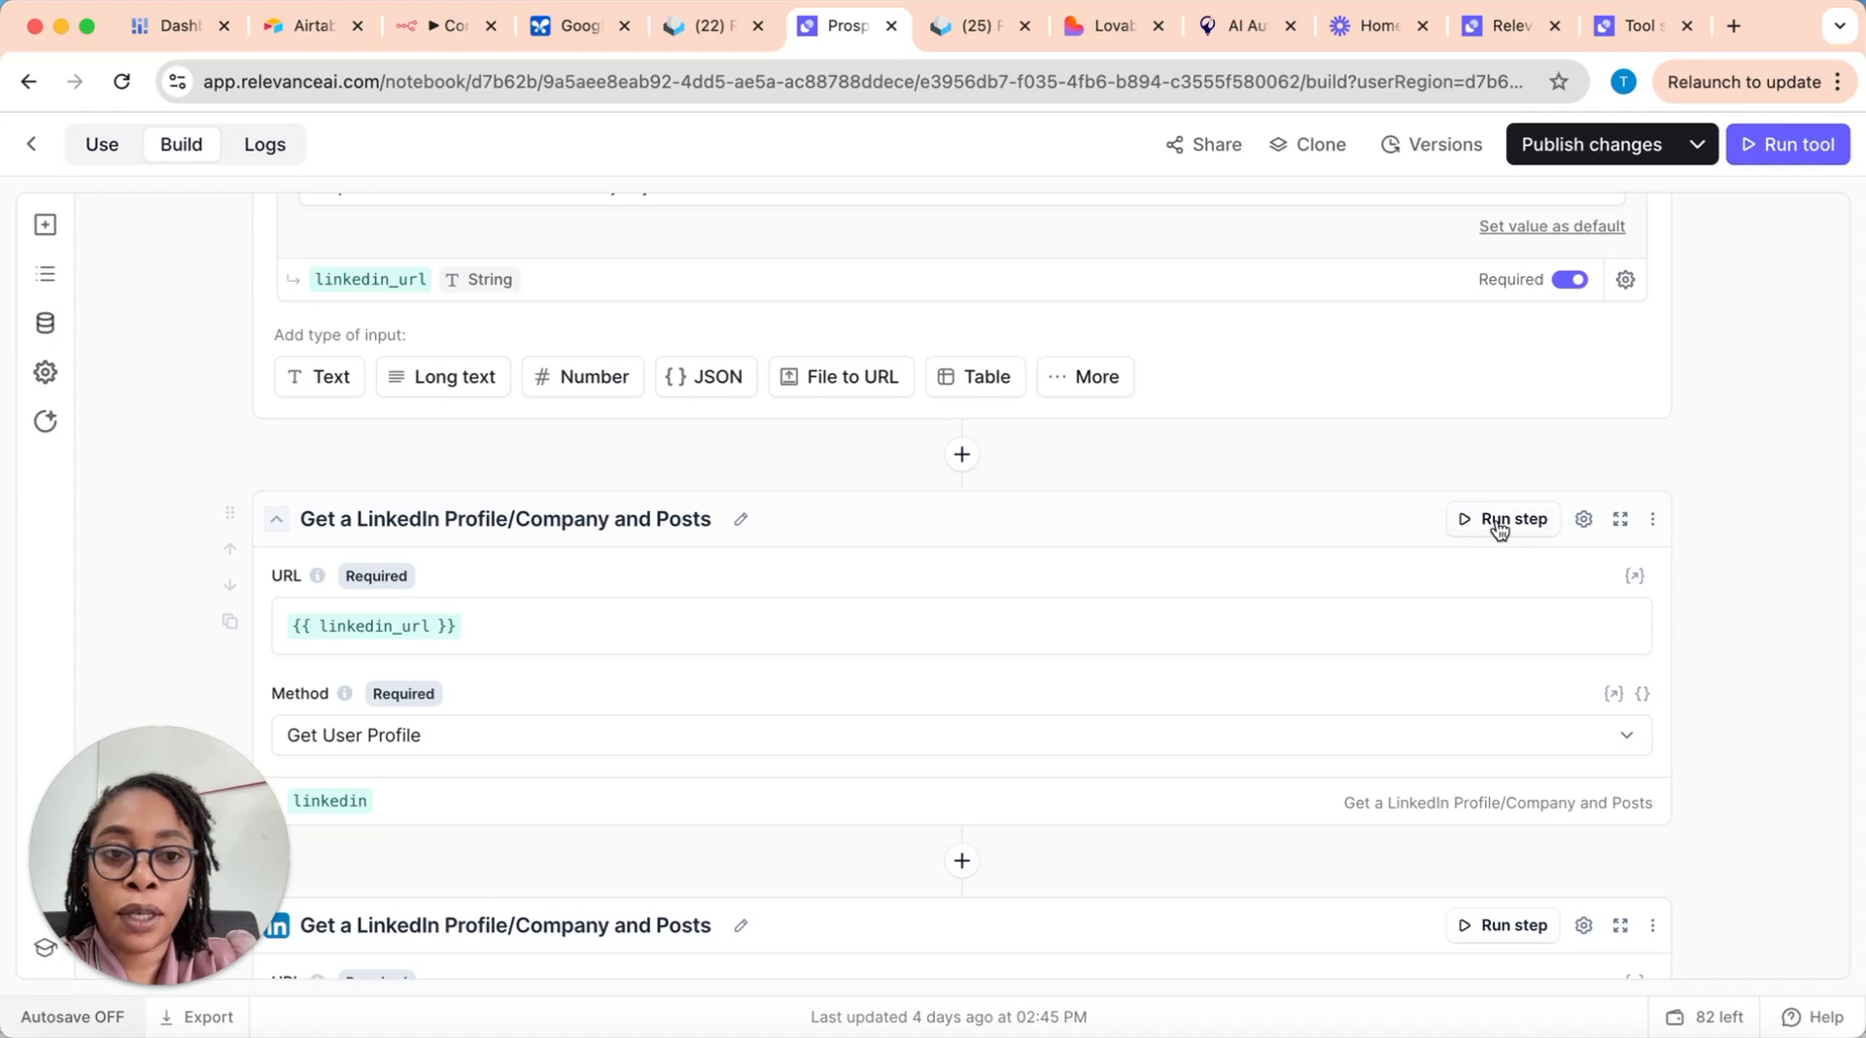
scroll(1421, 615, down, 15)
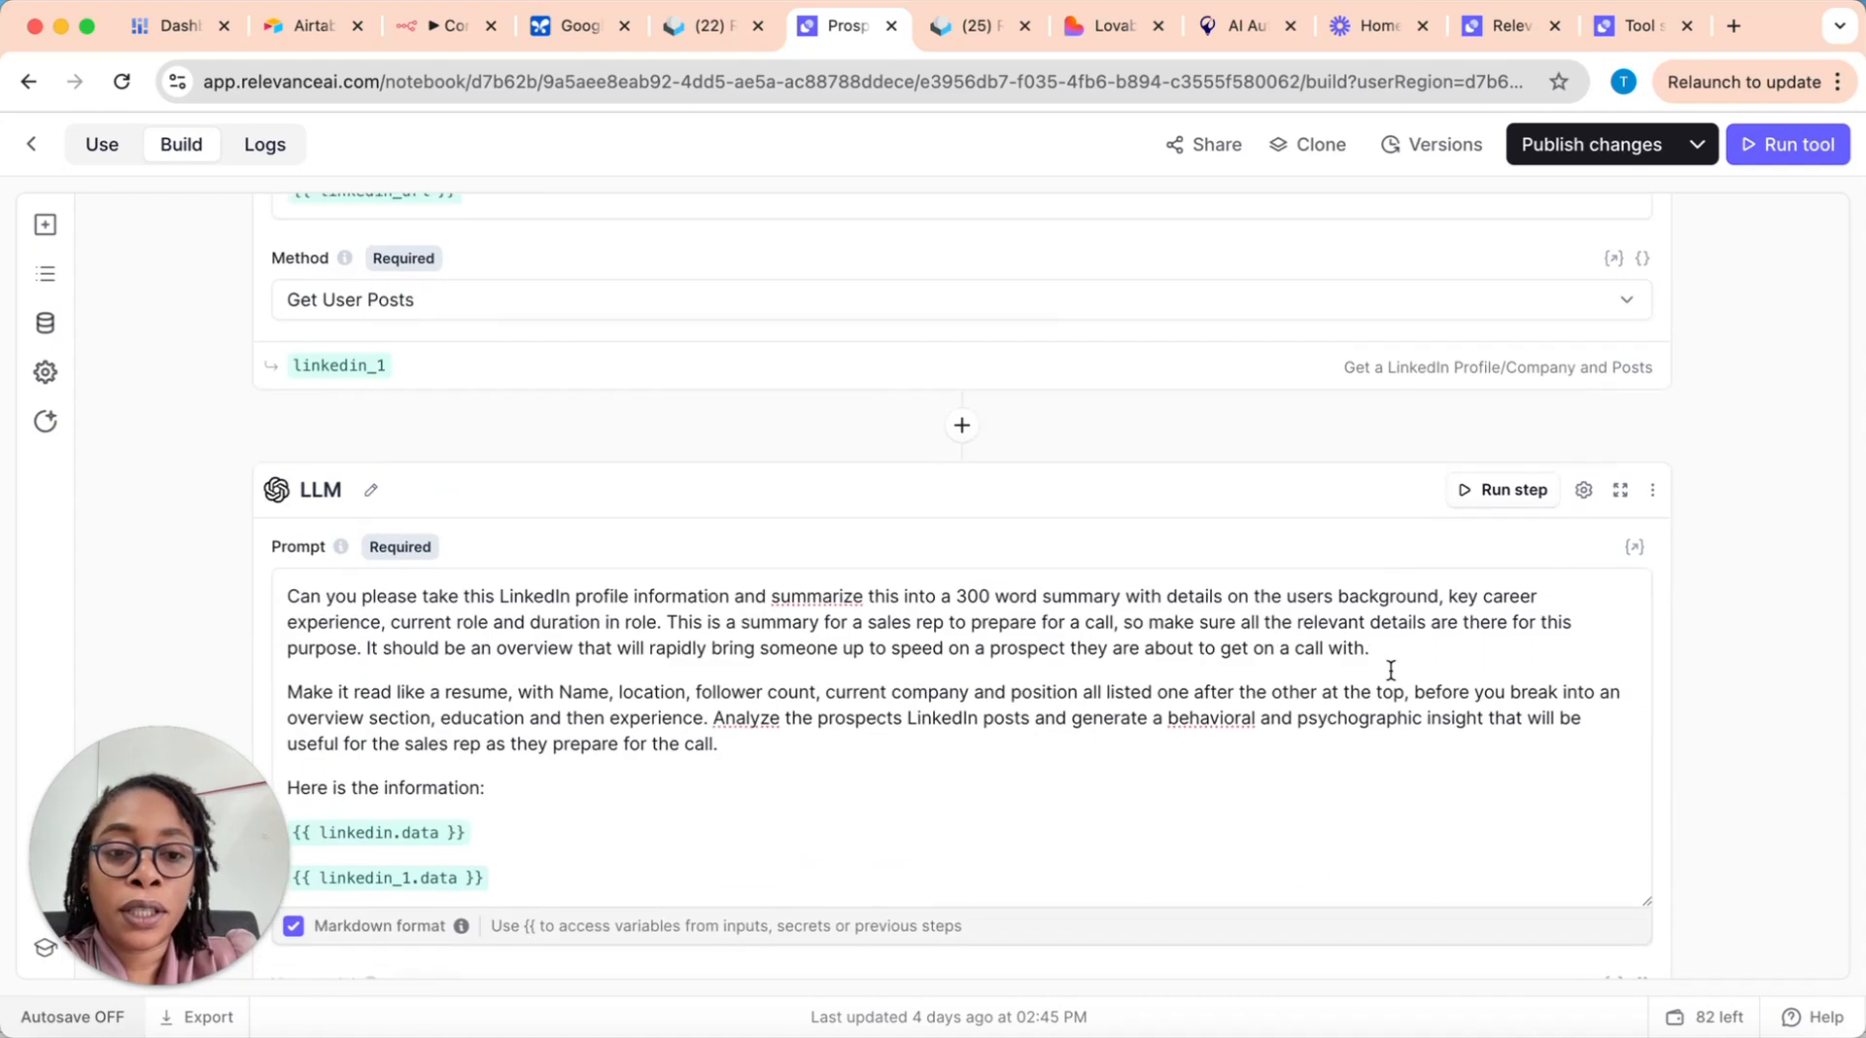
scroll(1390, 671, down, 6)
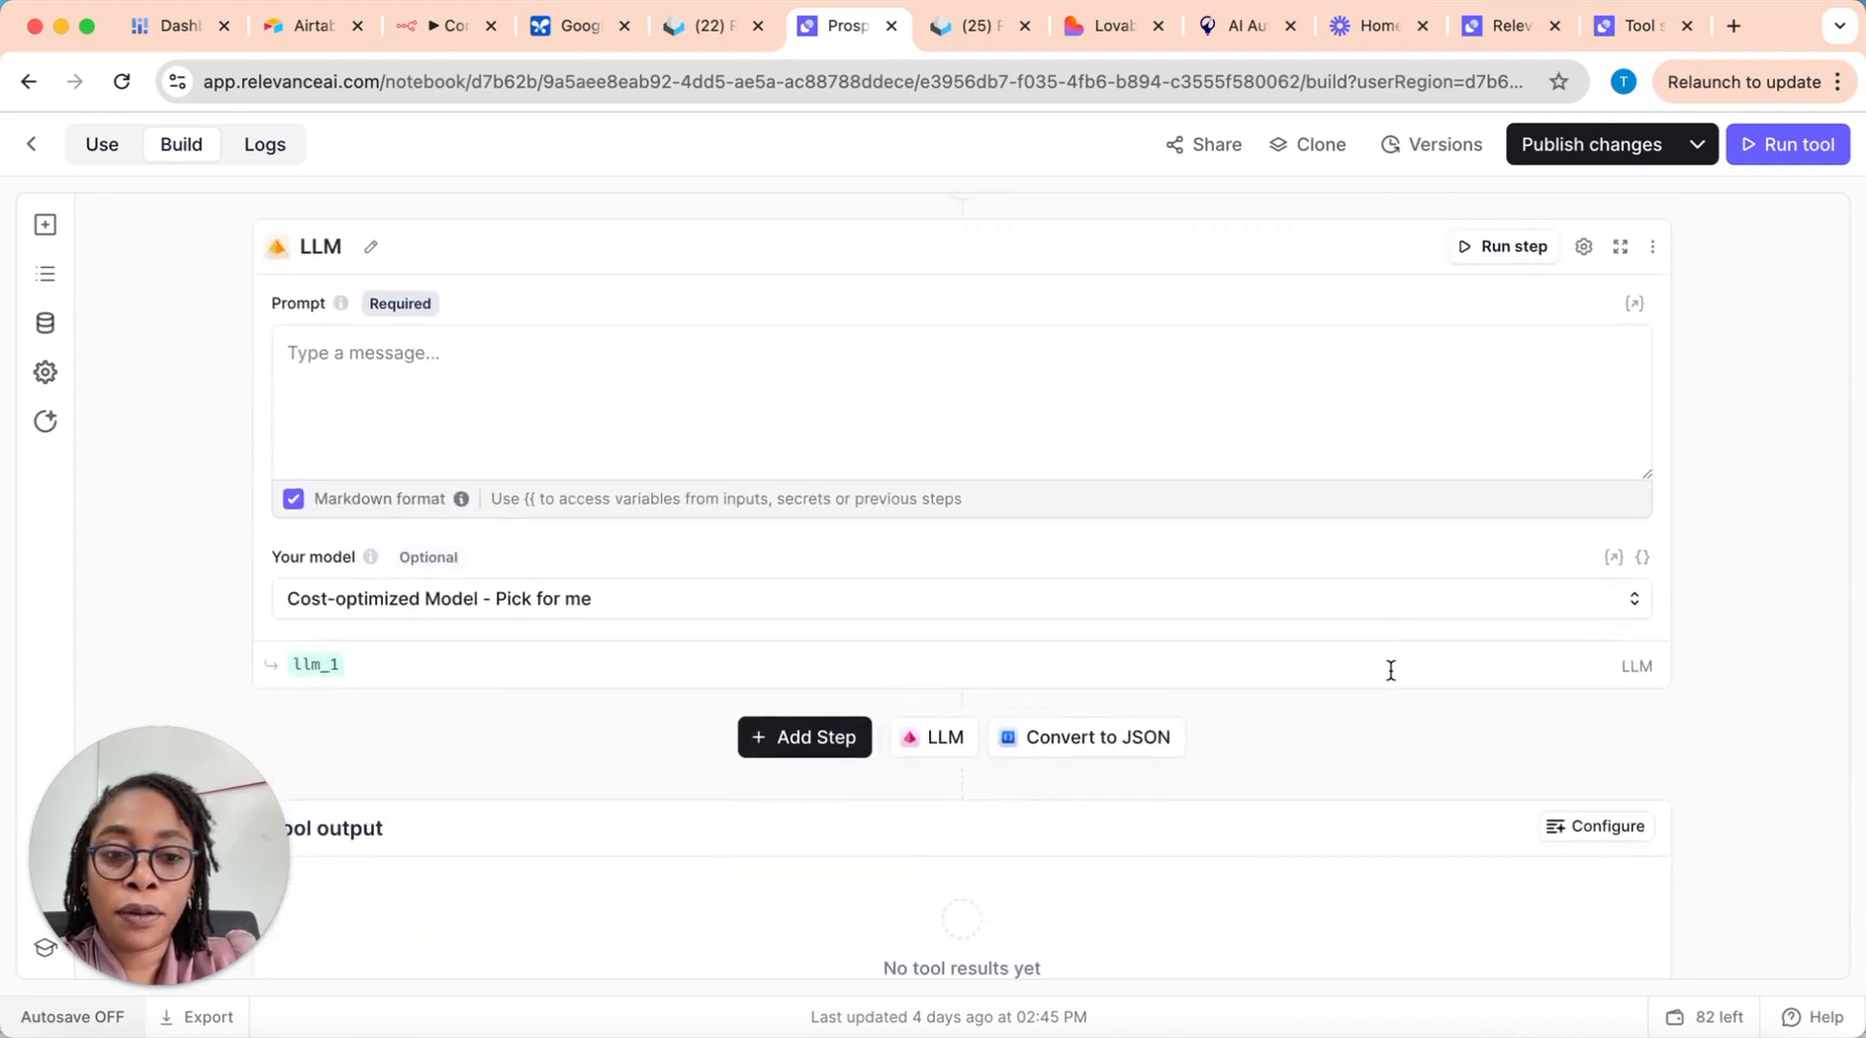
scroll(1389, 671, up, 3)
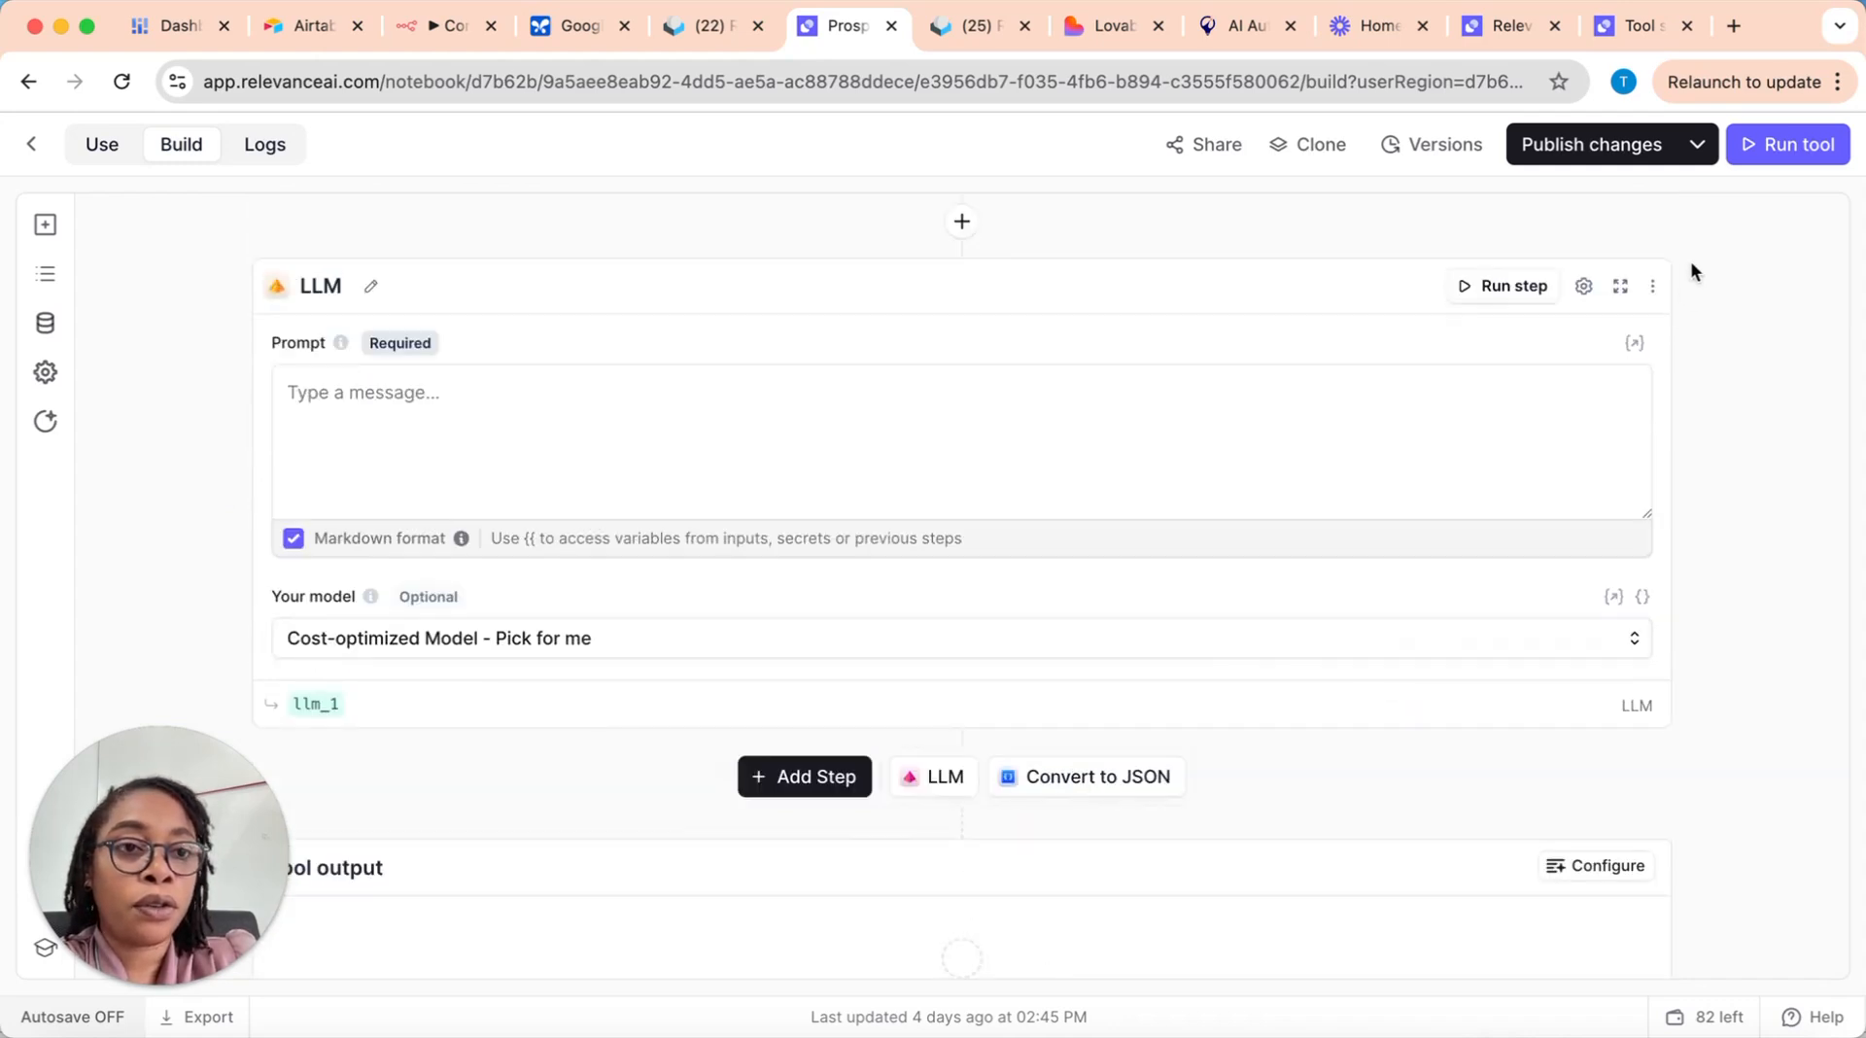
click(1787, 144)
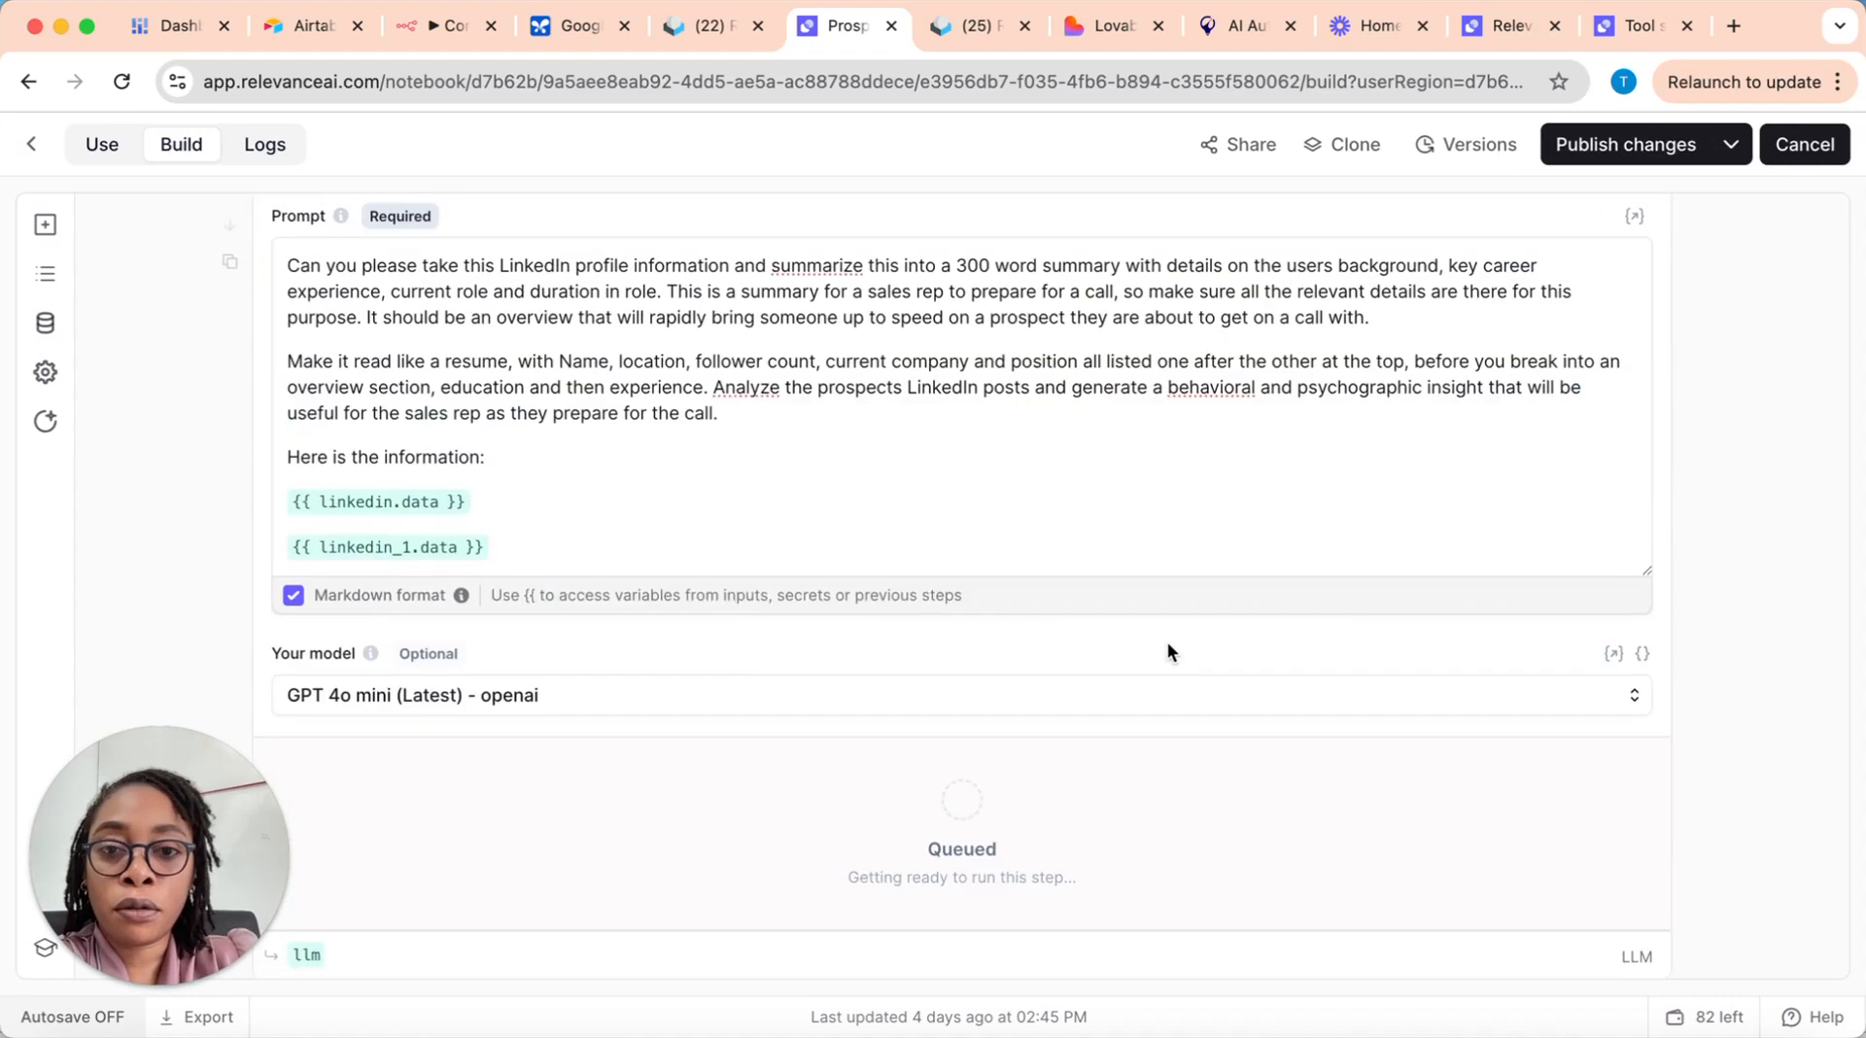
Step: Follow the run through the LinkedIn and LLM steps down to the tool's result
scroll(1040, 614, up, 5)
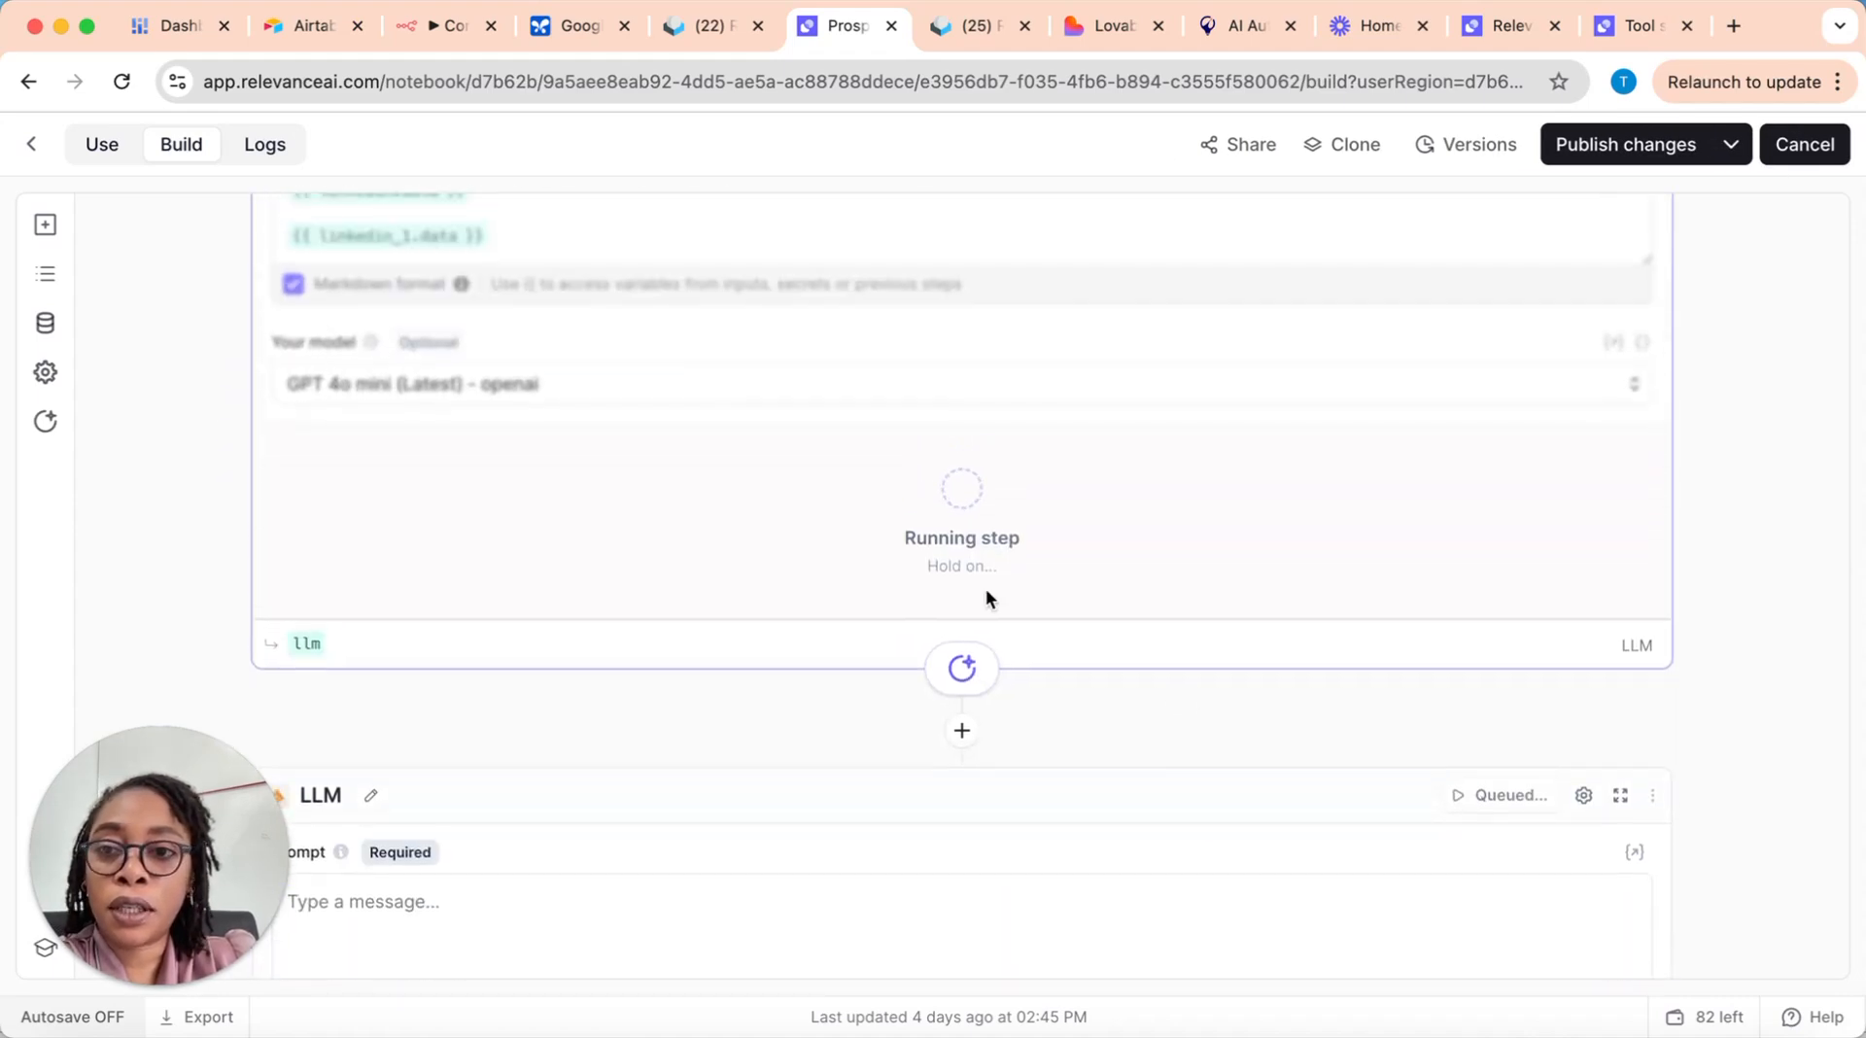
scroll(721, 486, up, 9)
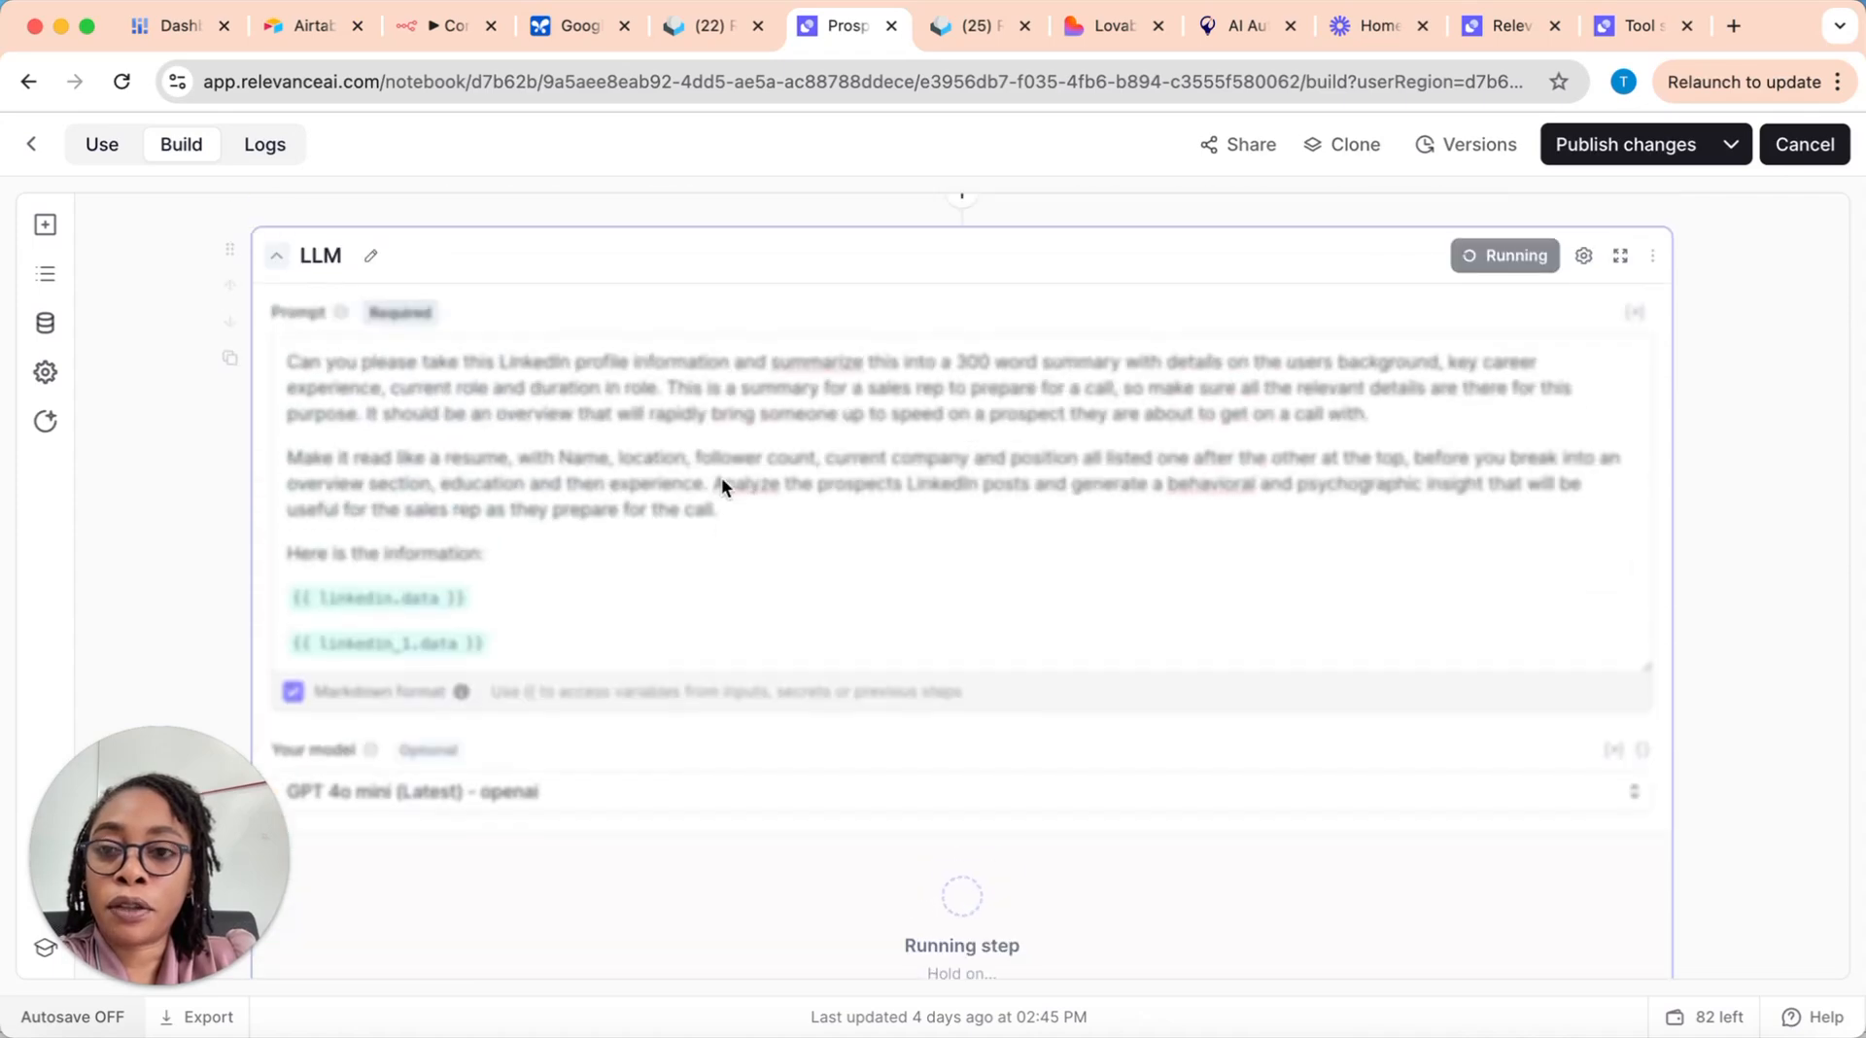
scroll(738, 478, down, 5)
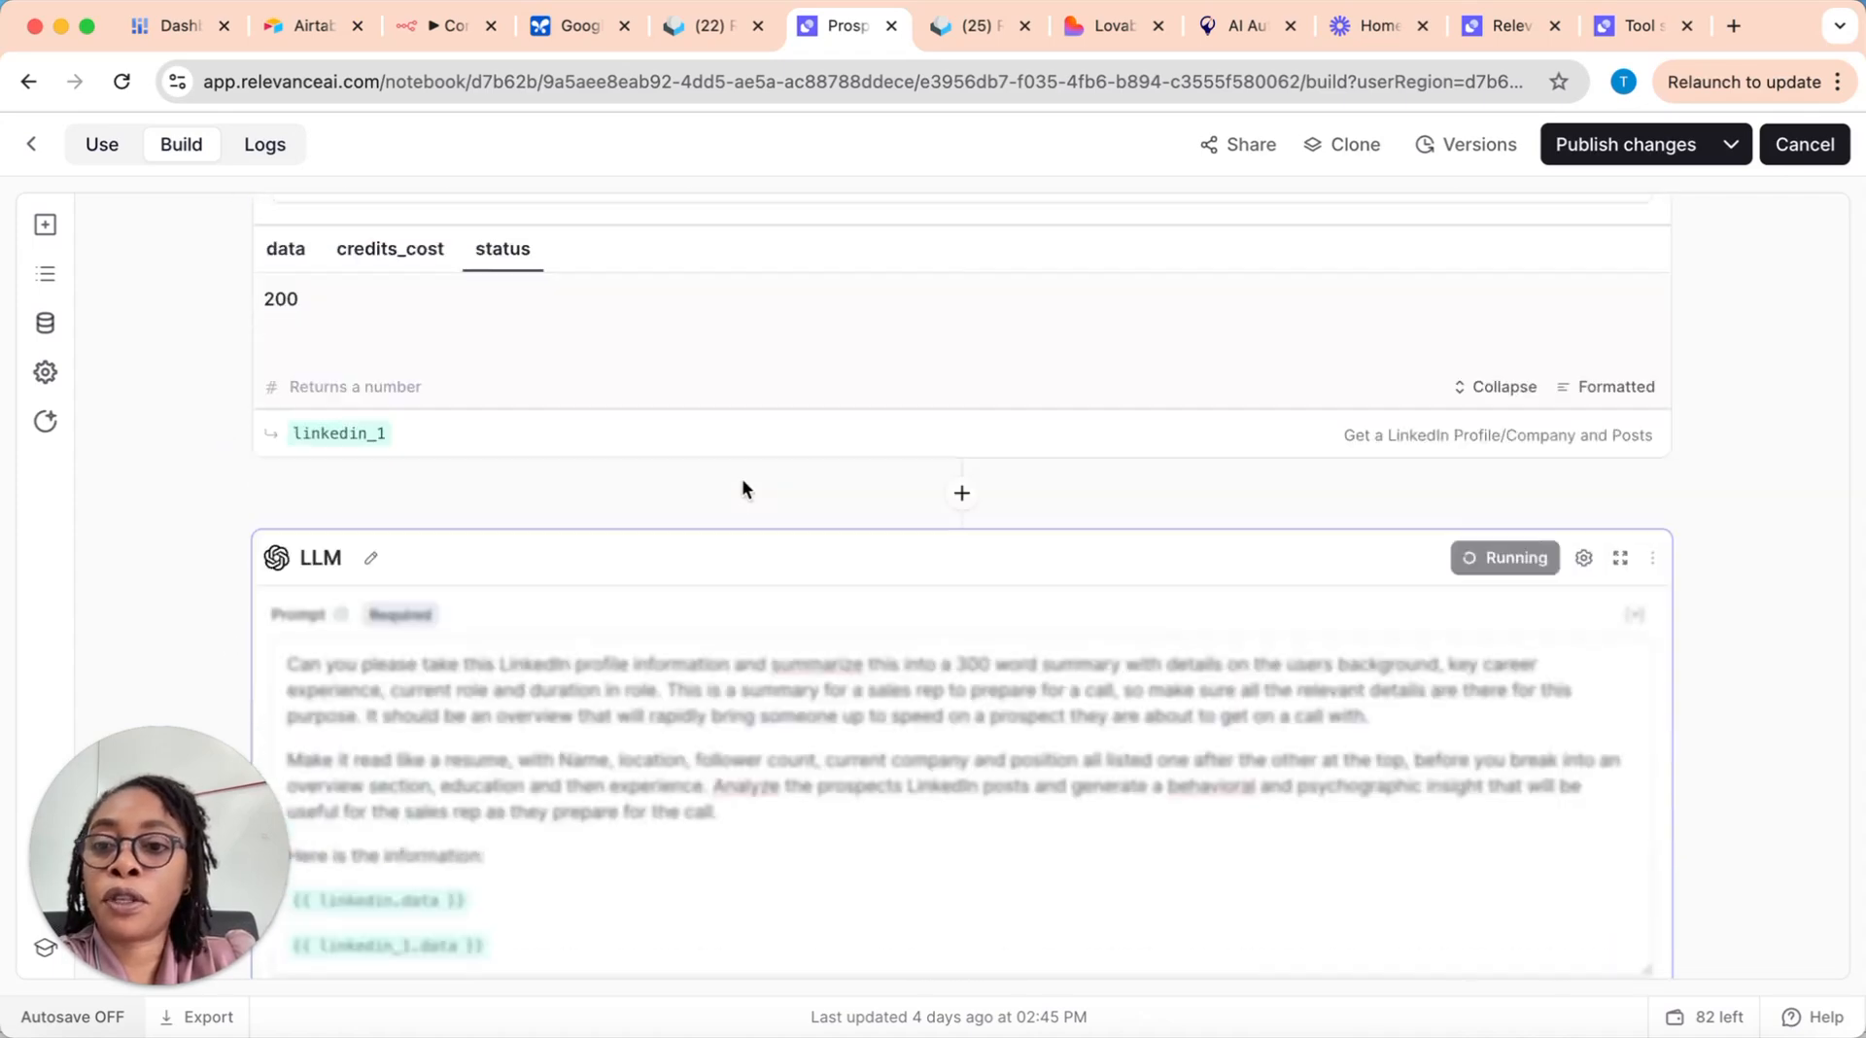
scroll(745, 478, down, 6)
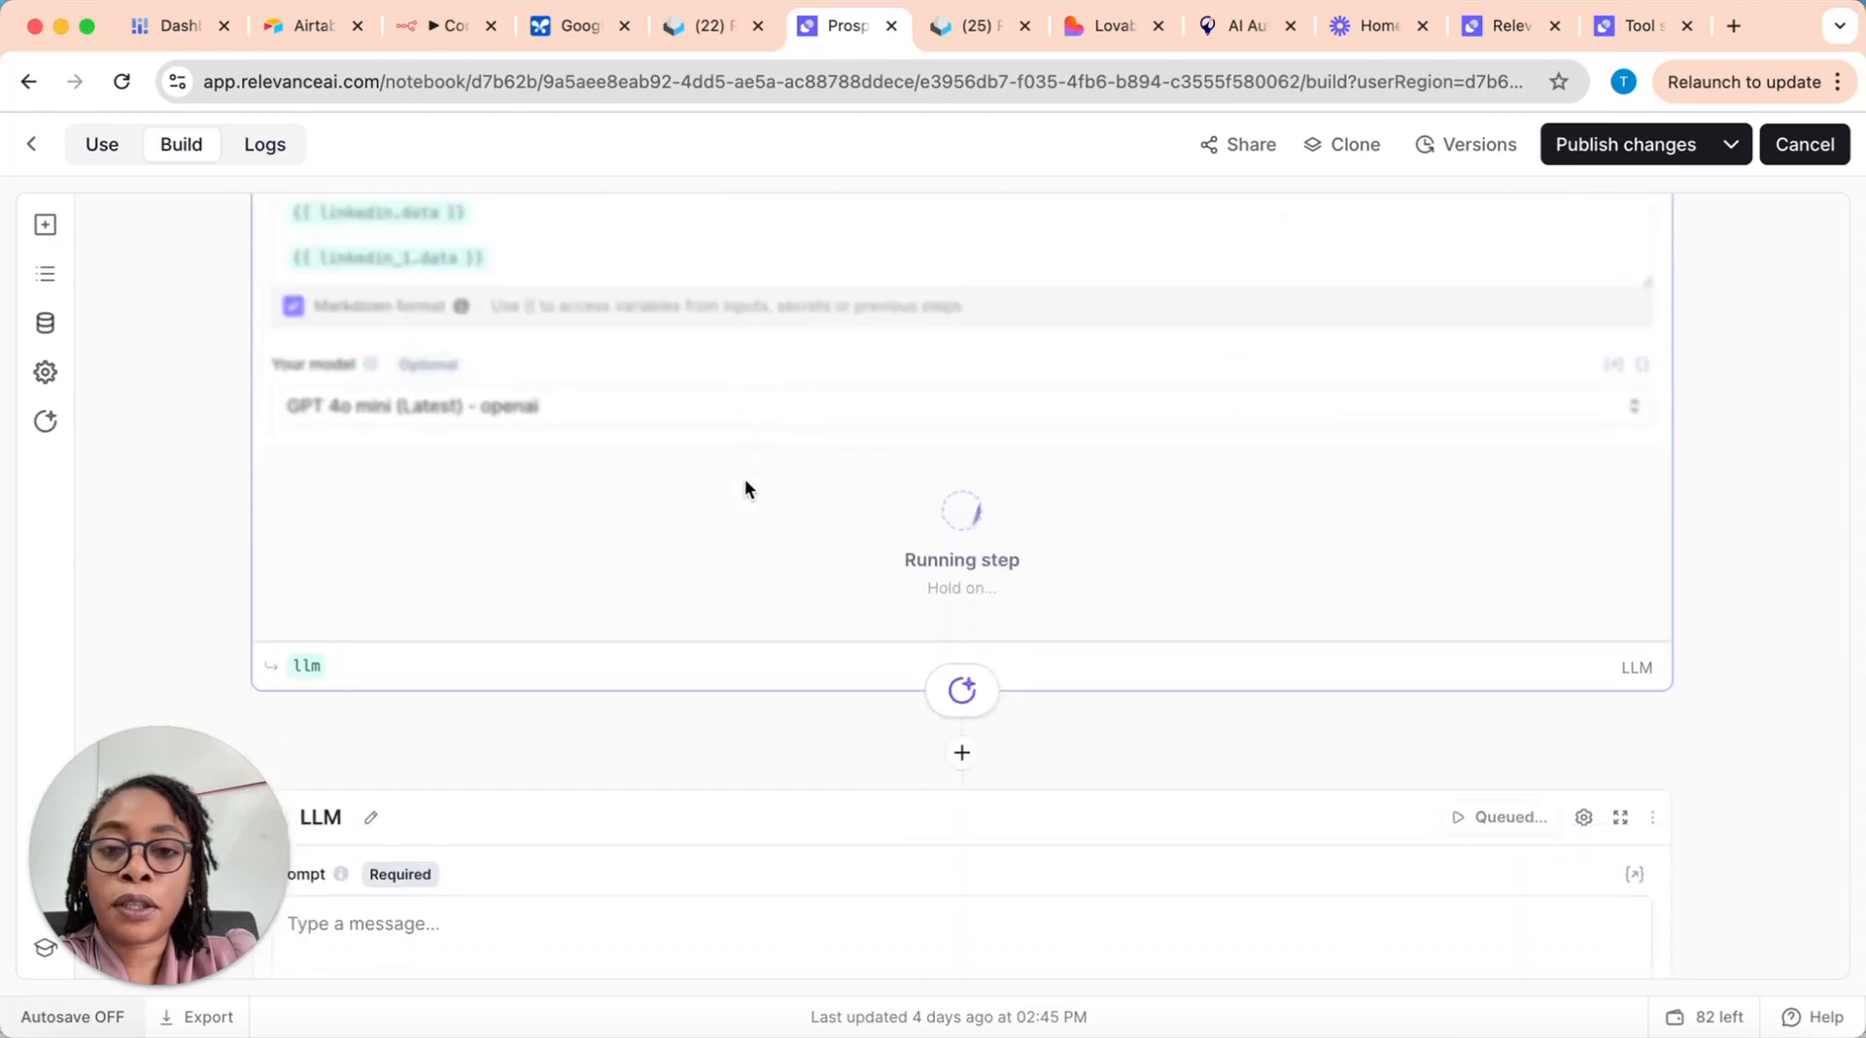
scroll(1089, 551, down, 1)
scroll(1089, 552, down, 2)
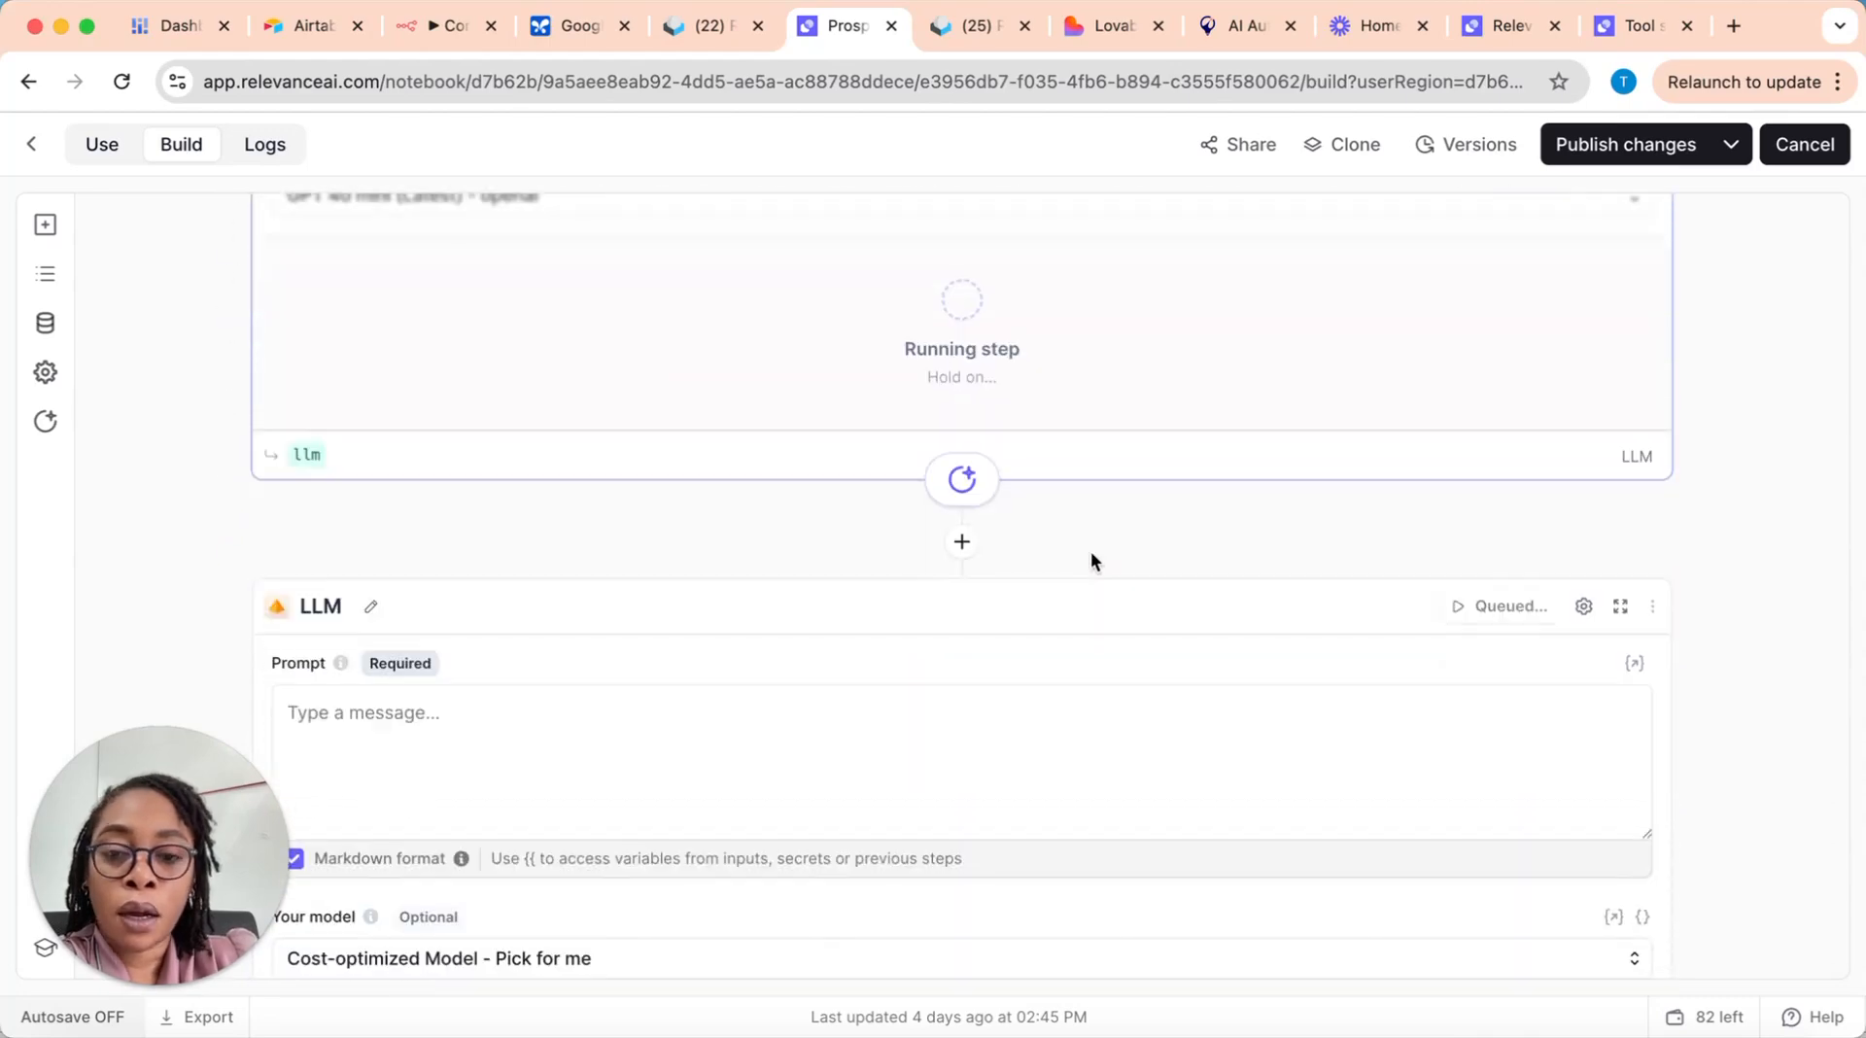
scroll(1196, 551, down, 3)
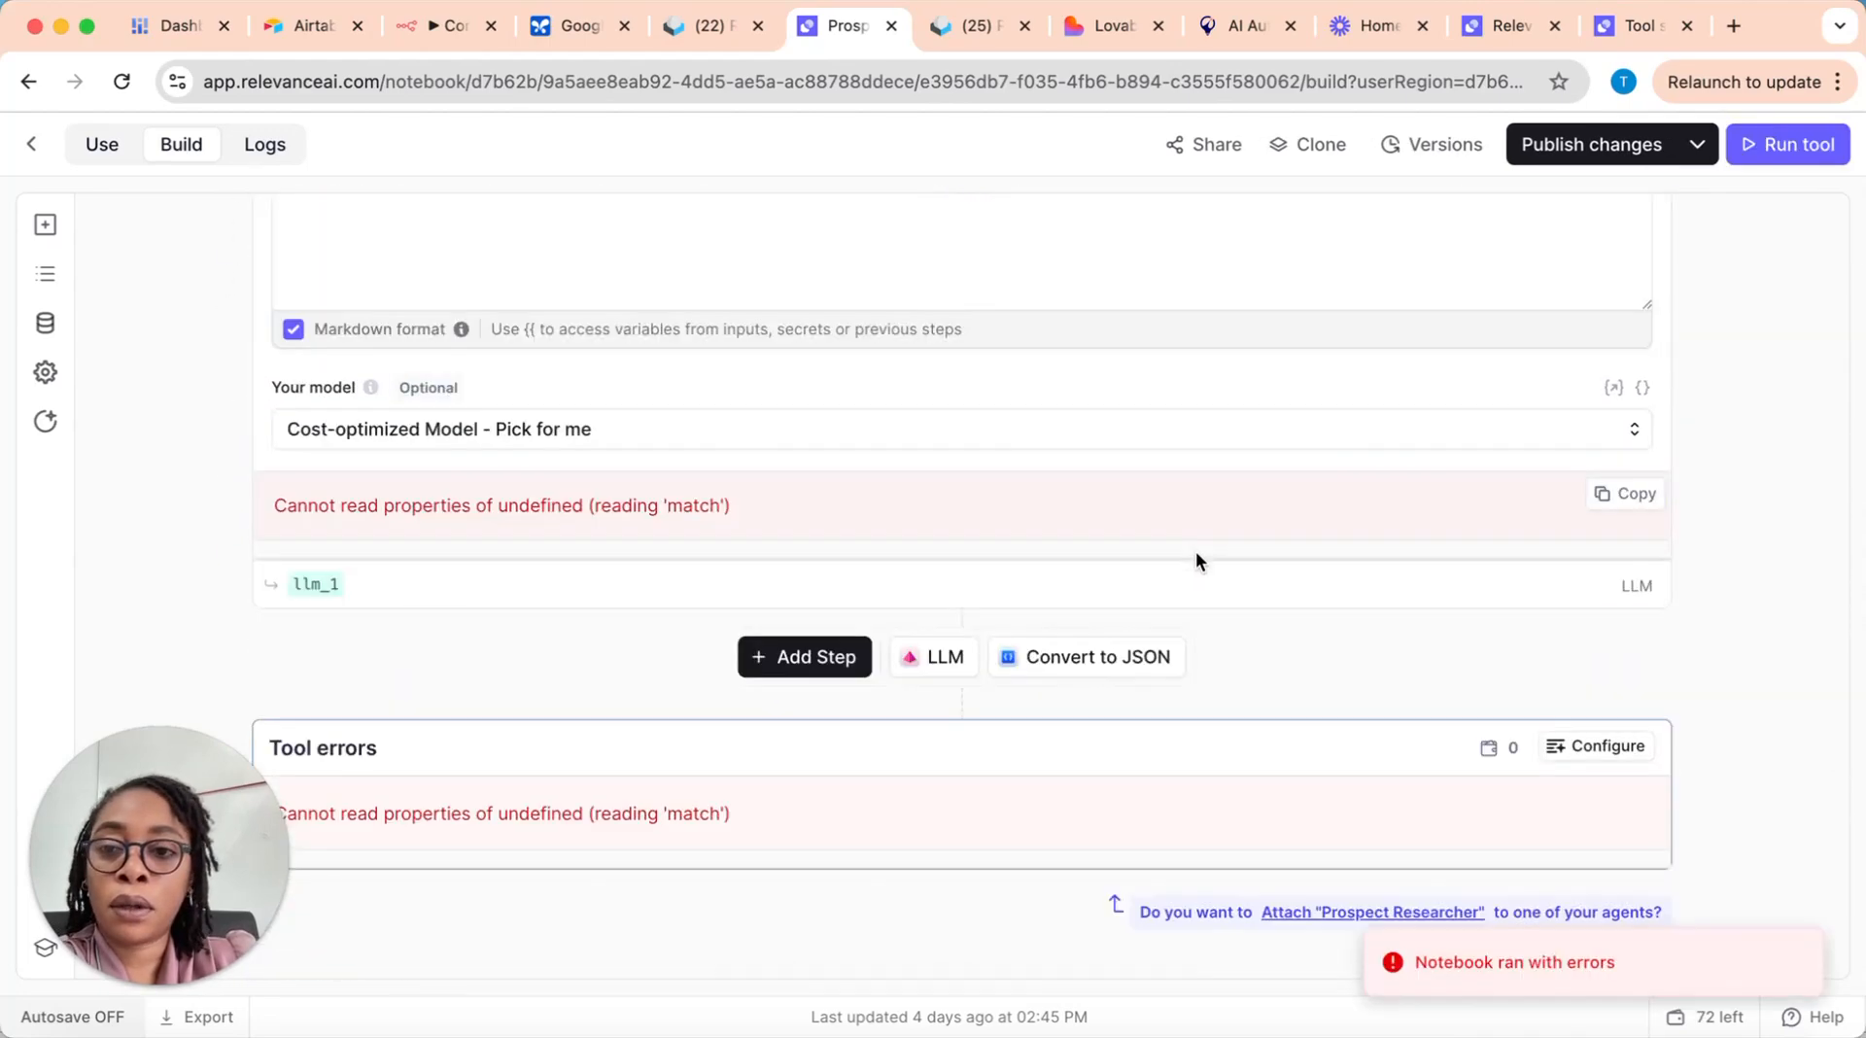
Step: Delete the second LLM step, the one with the empty prompt, from the tool
scroll(1196, 560, up, 2)
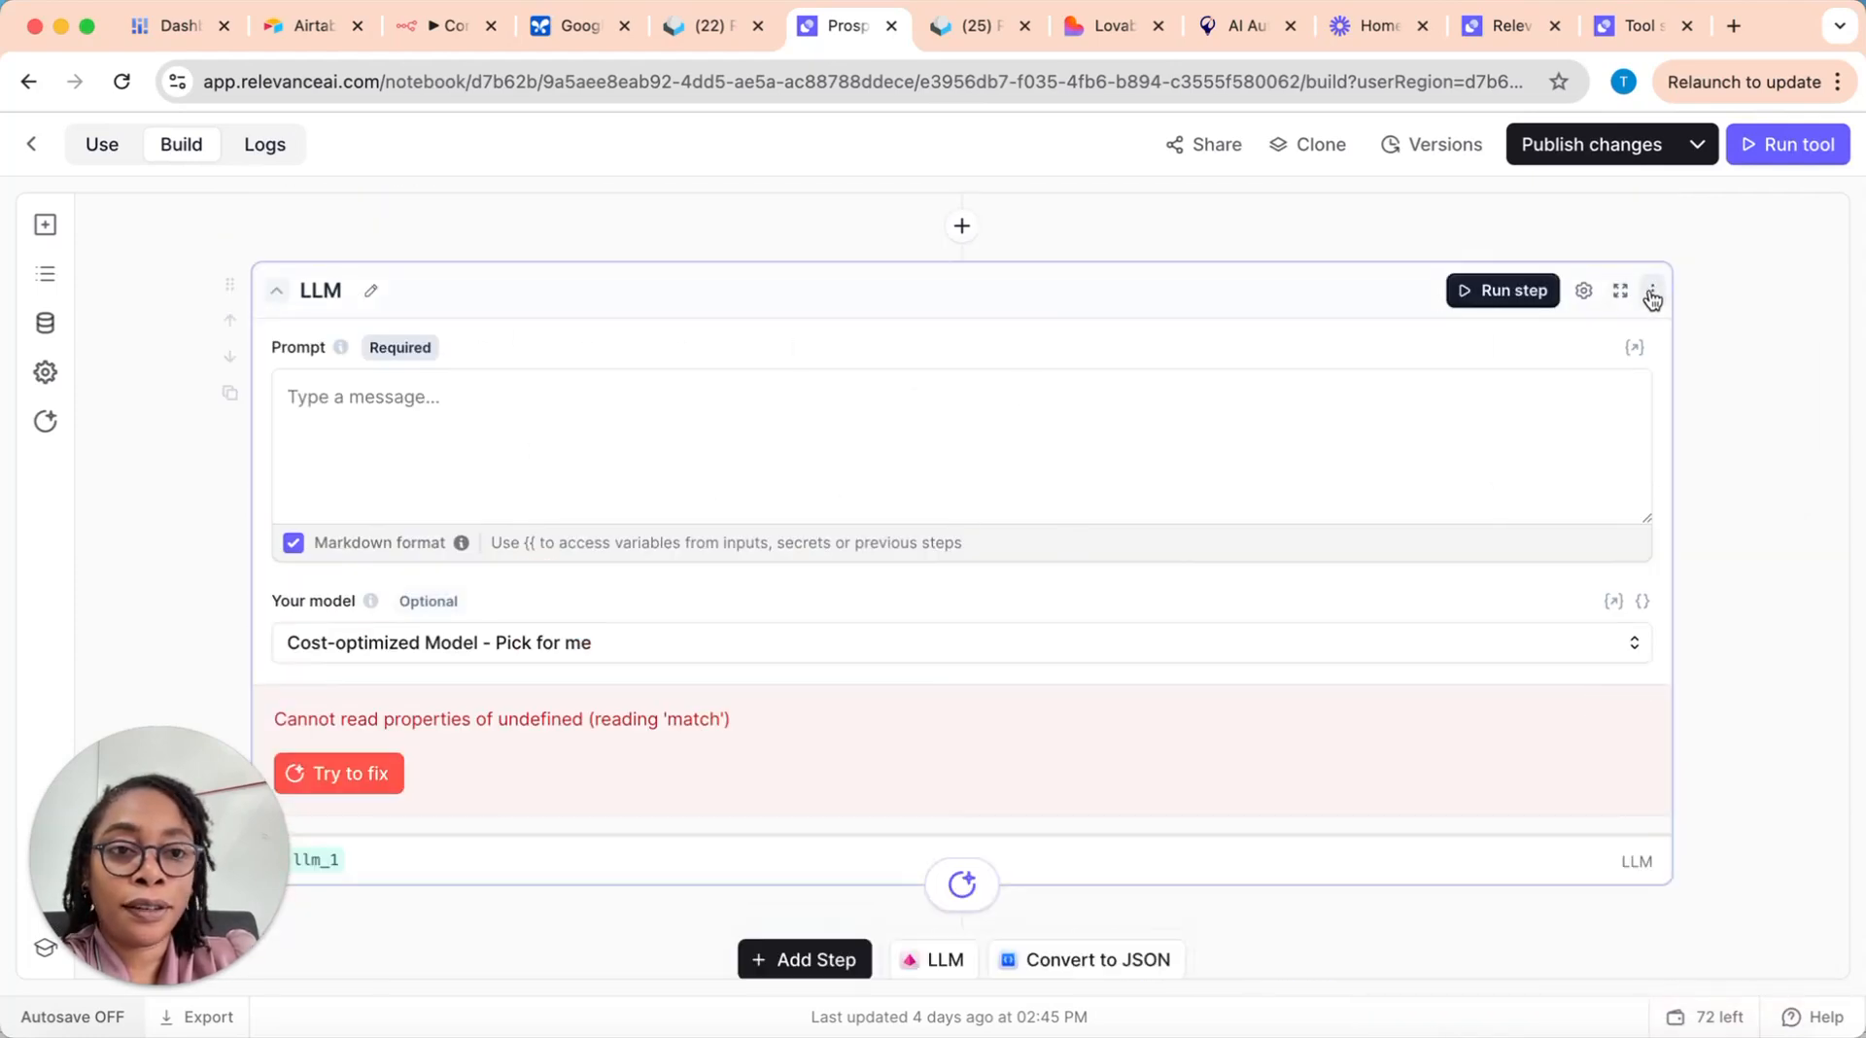
click(1654, 291)
click(1602, 468)
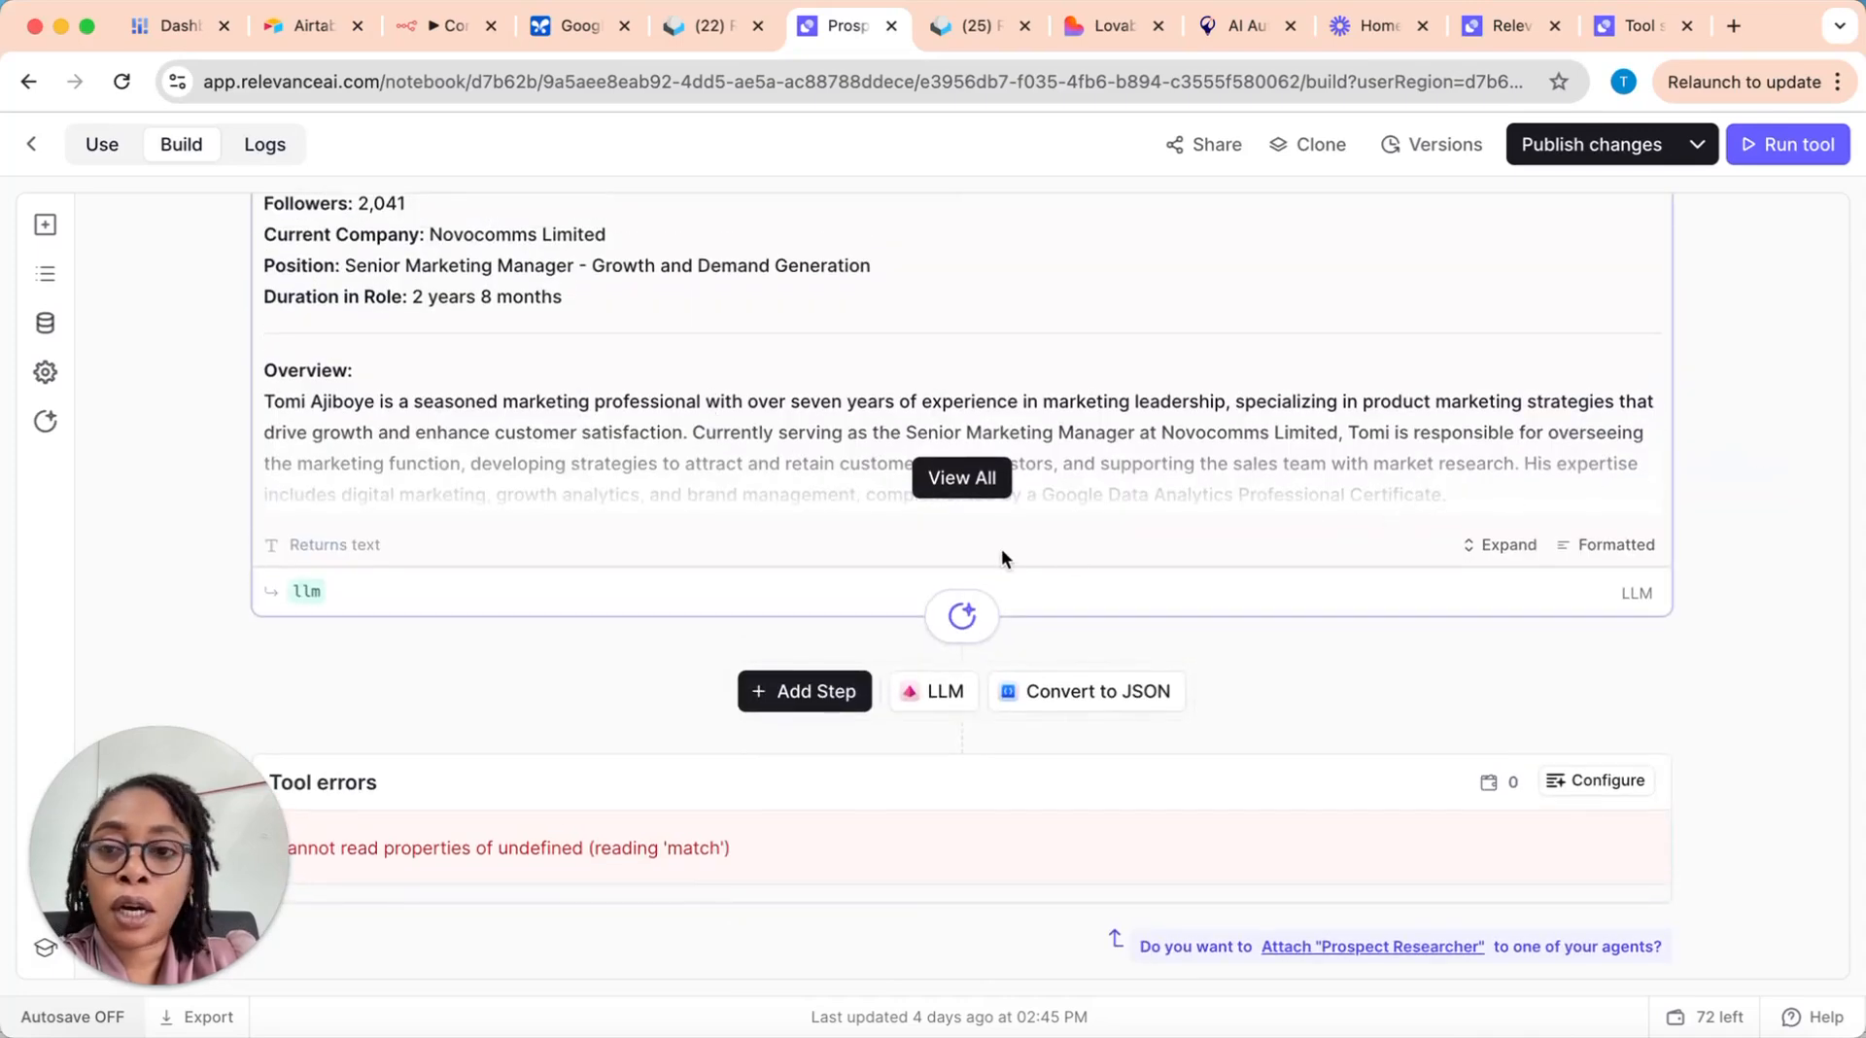
Step: Check the remaining LLM step's prompt and answer, and rerun the whole tool
scroll(1001, 549, up, 5)
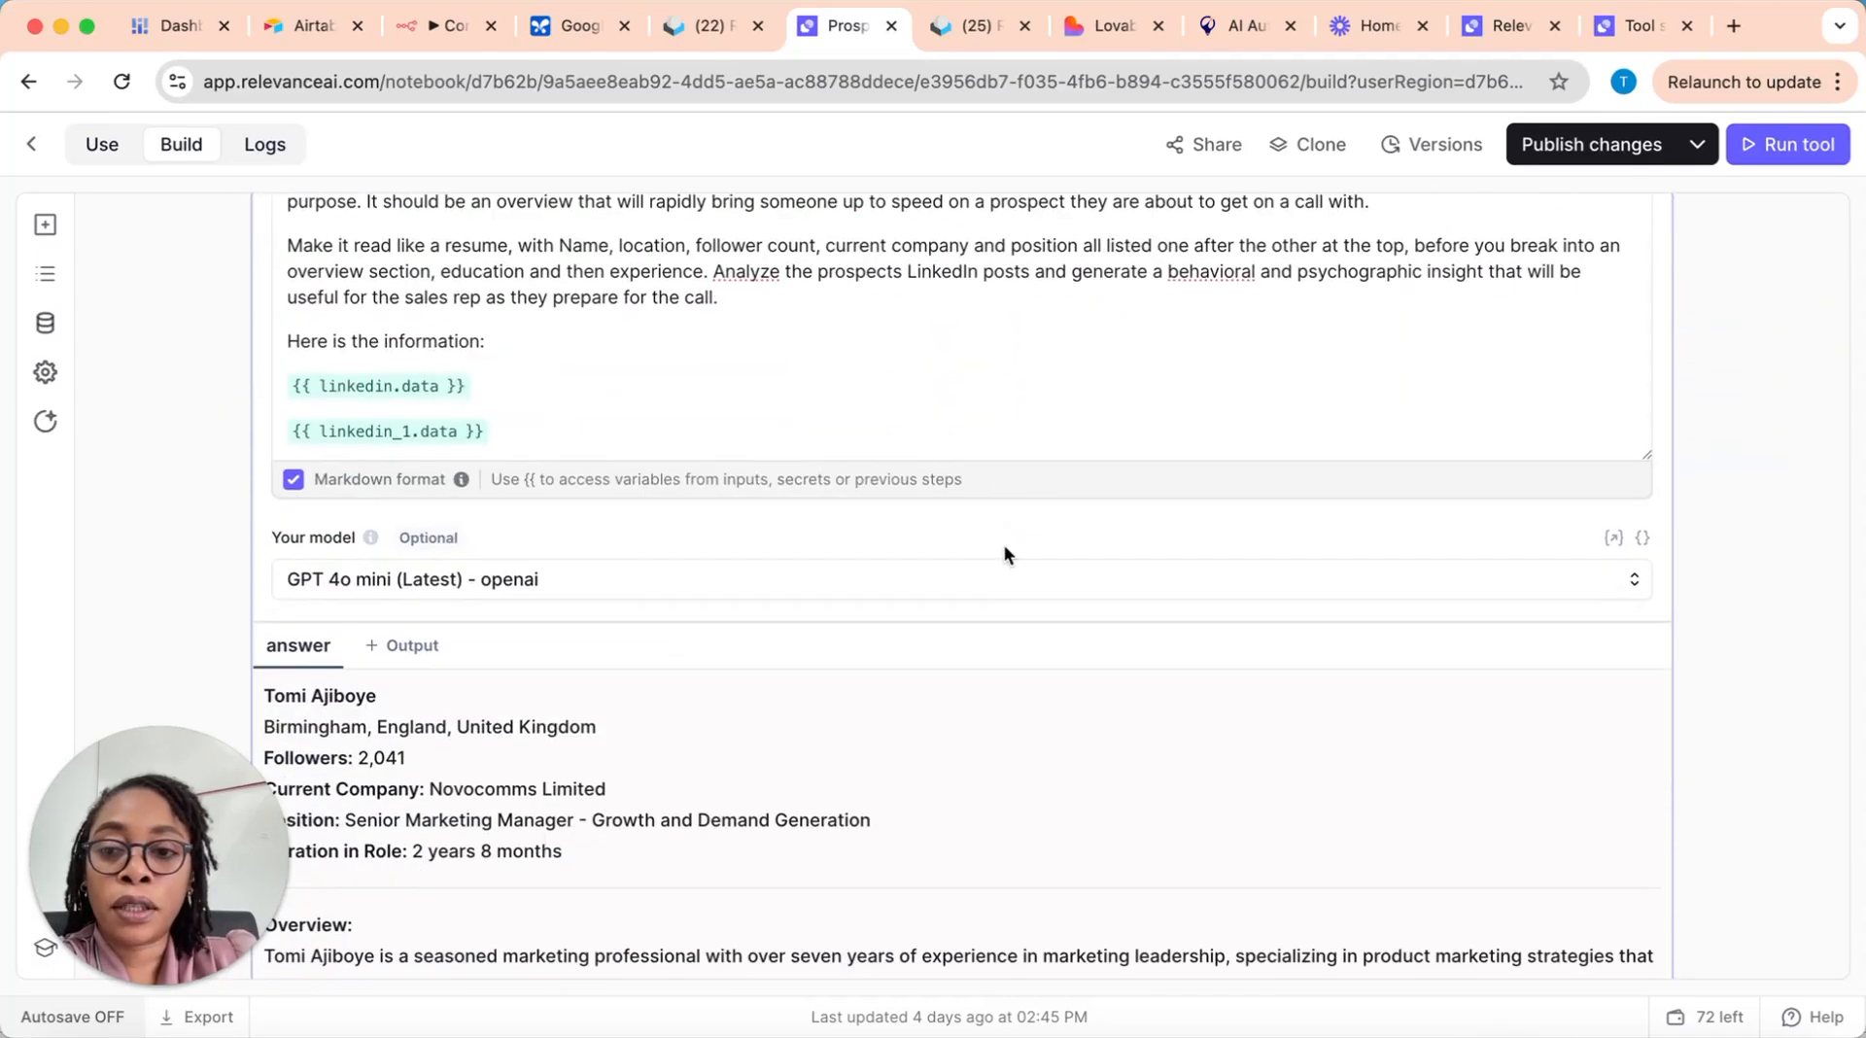
scroll(1005, 547, up, 3)
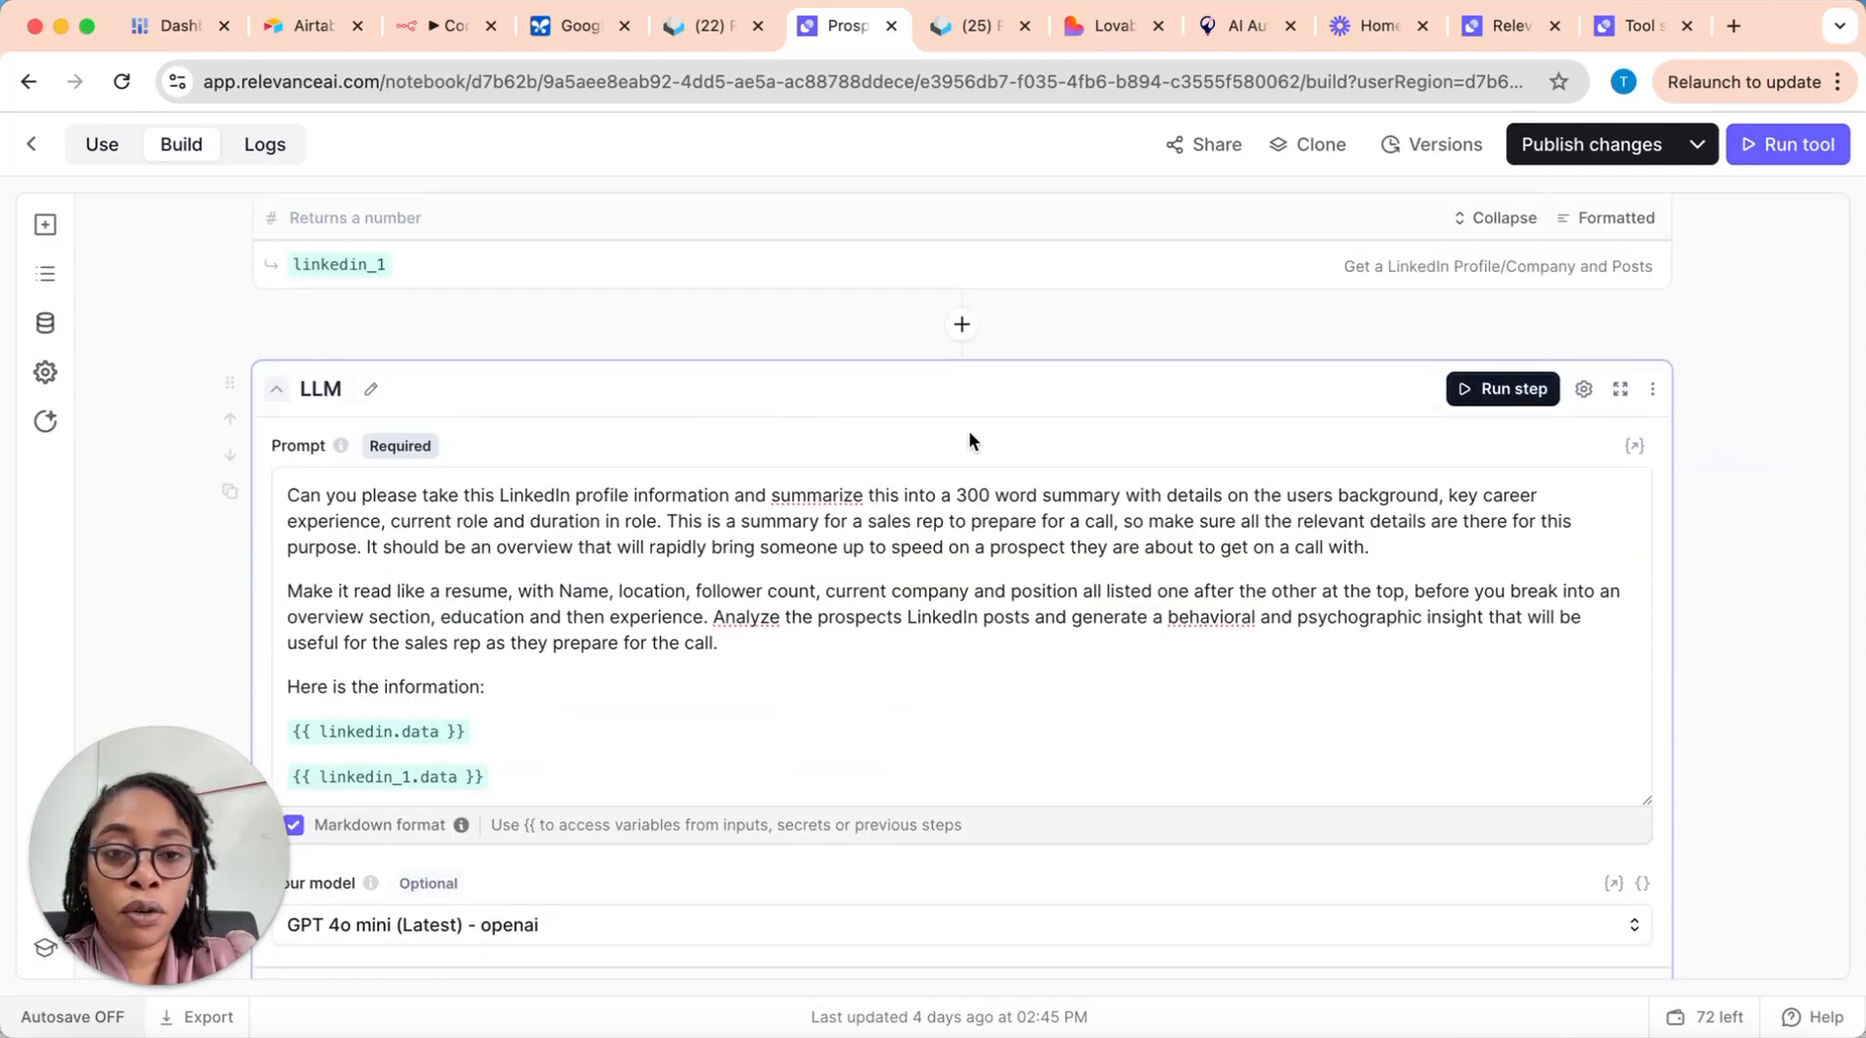
scroll(788, 583, down, 8)
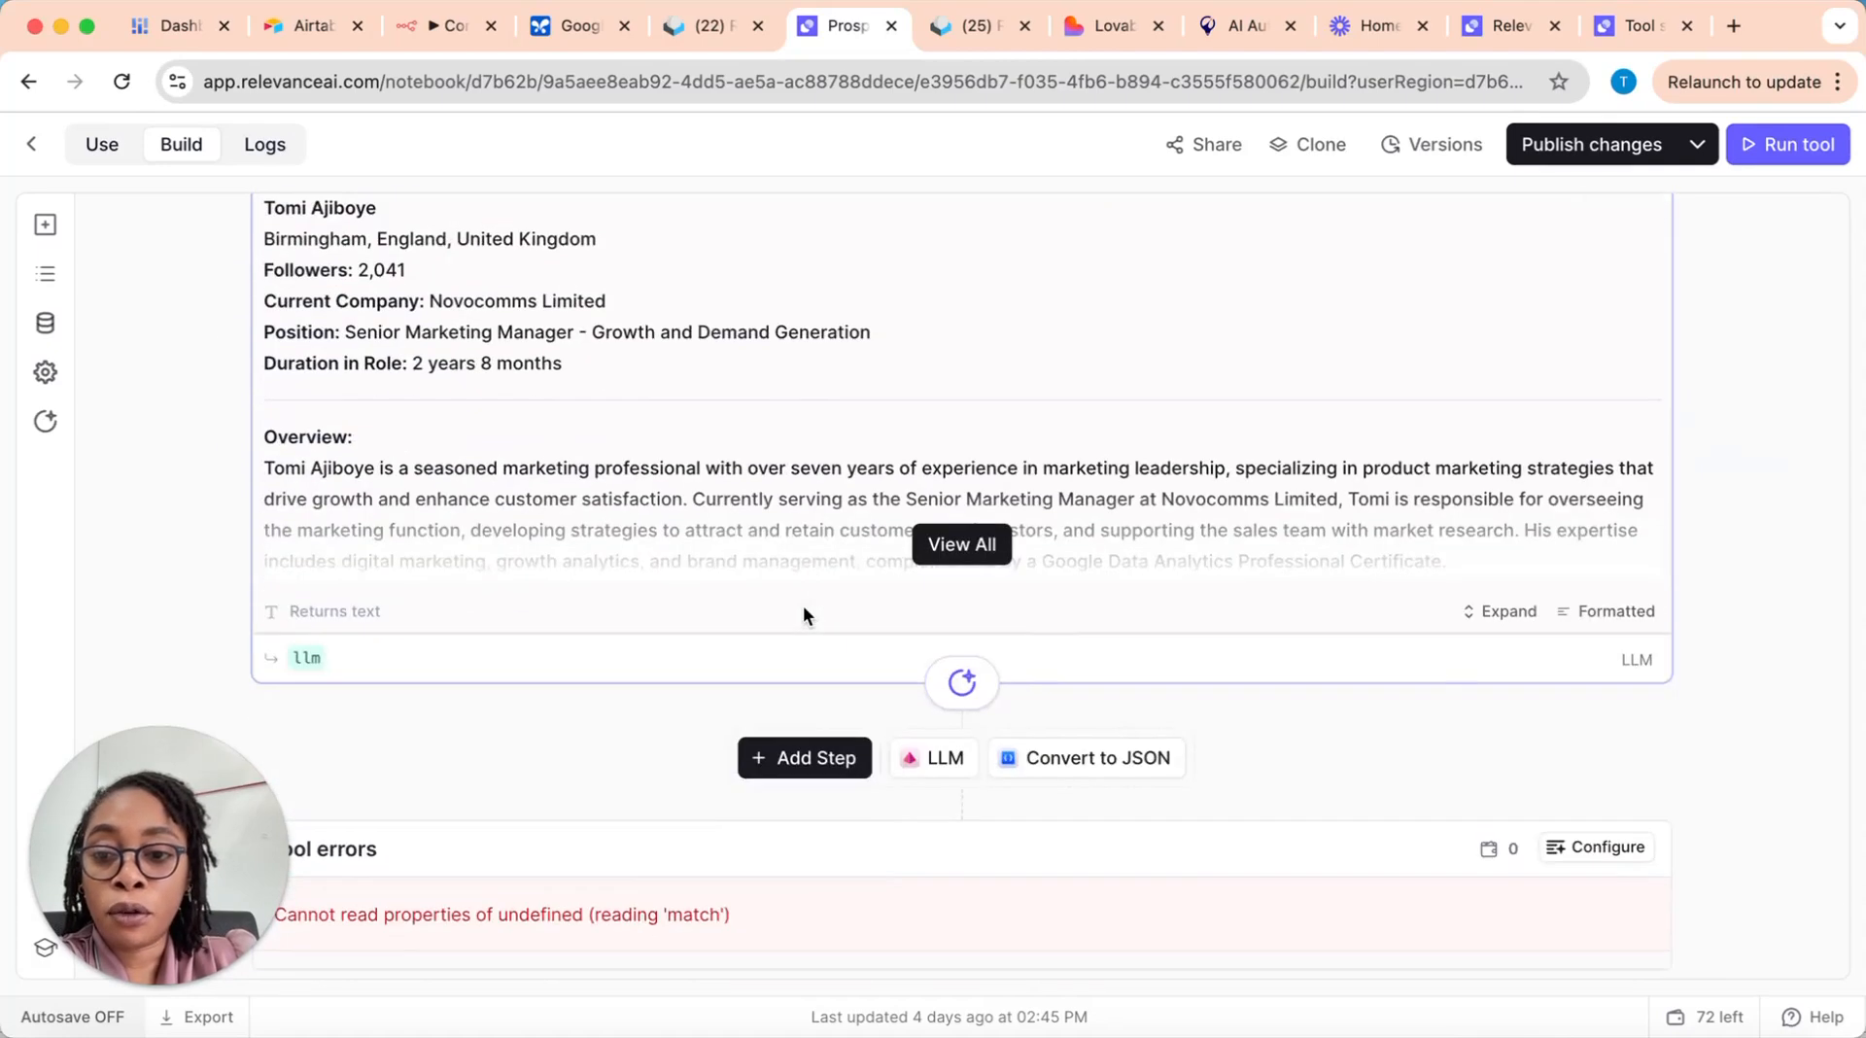
scroll(803, 614, down, 1)
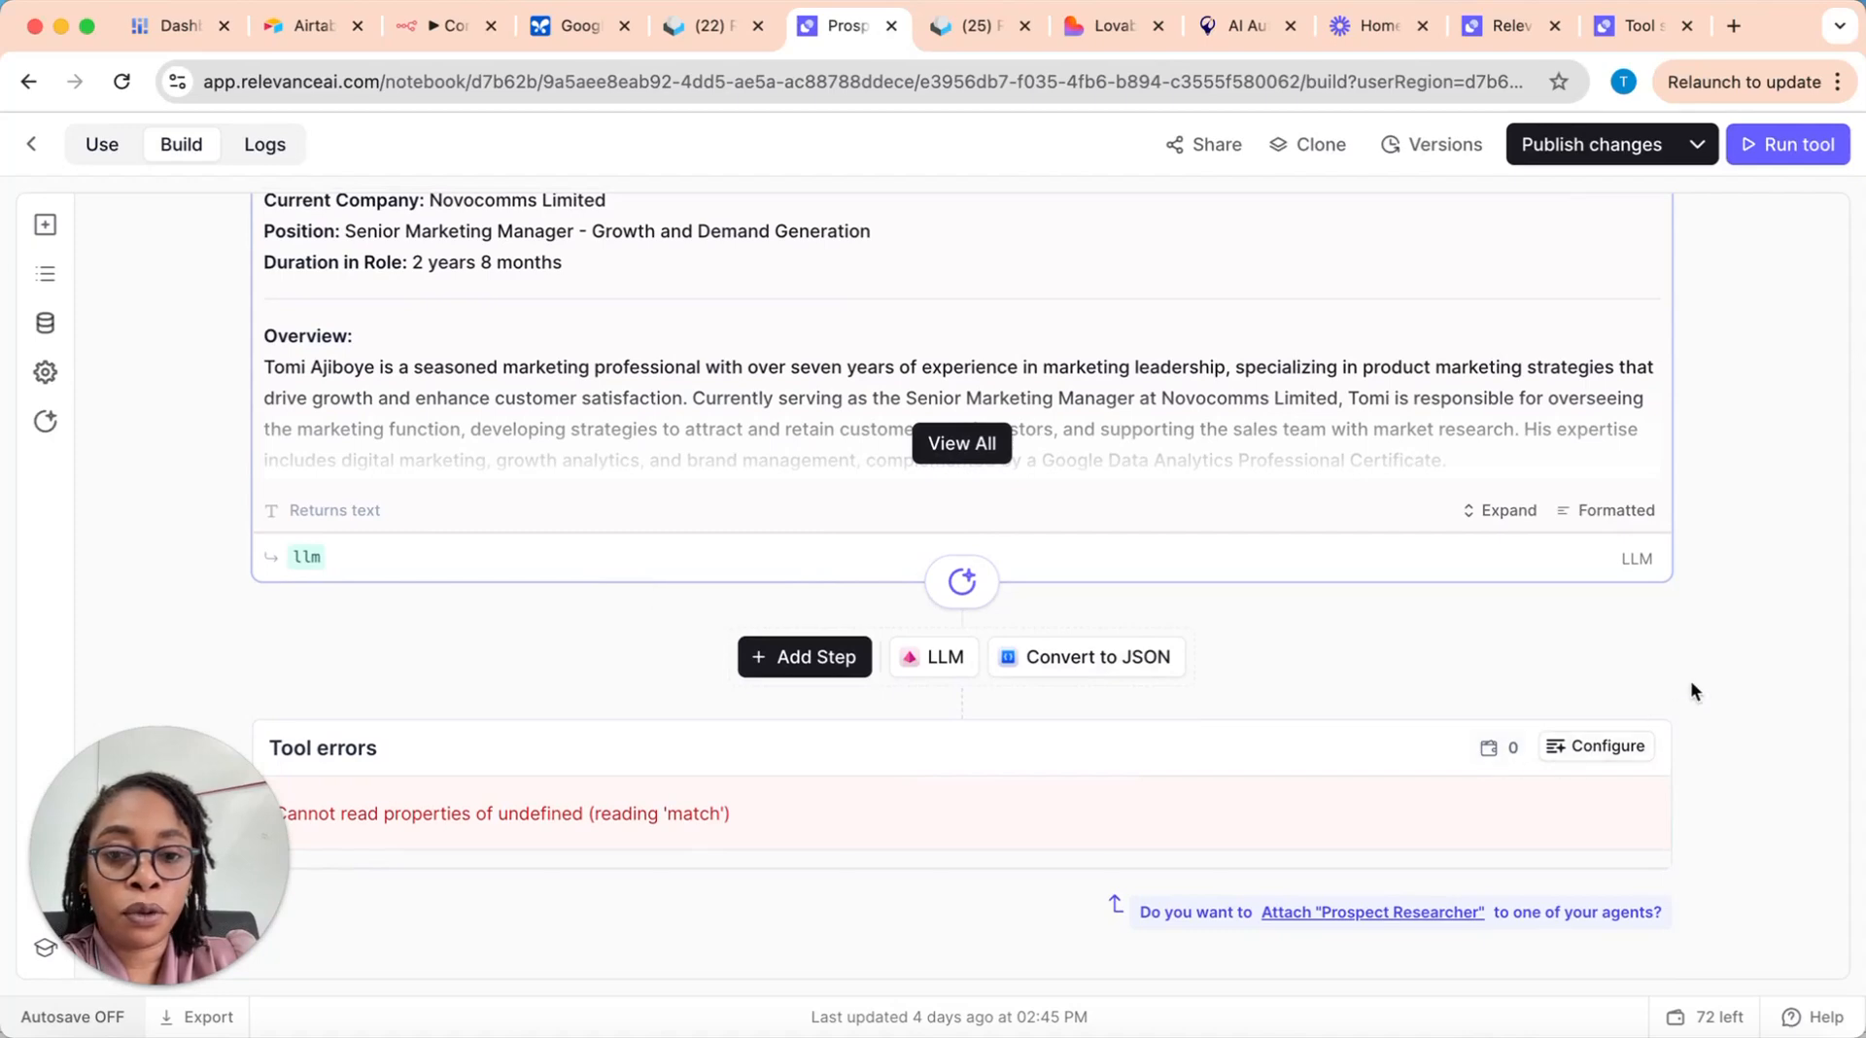
click(1788, 144)
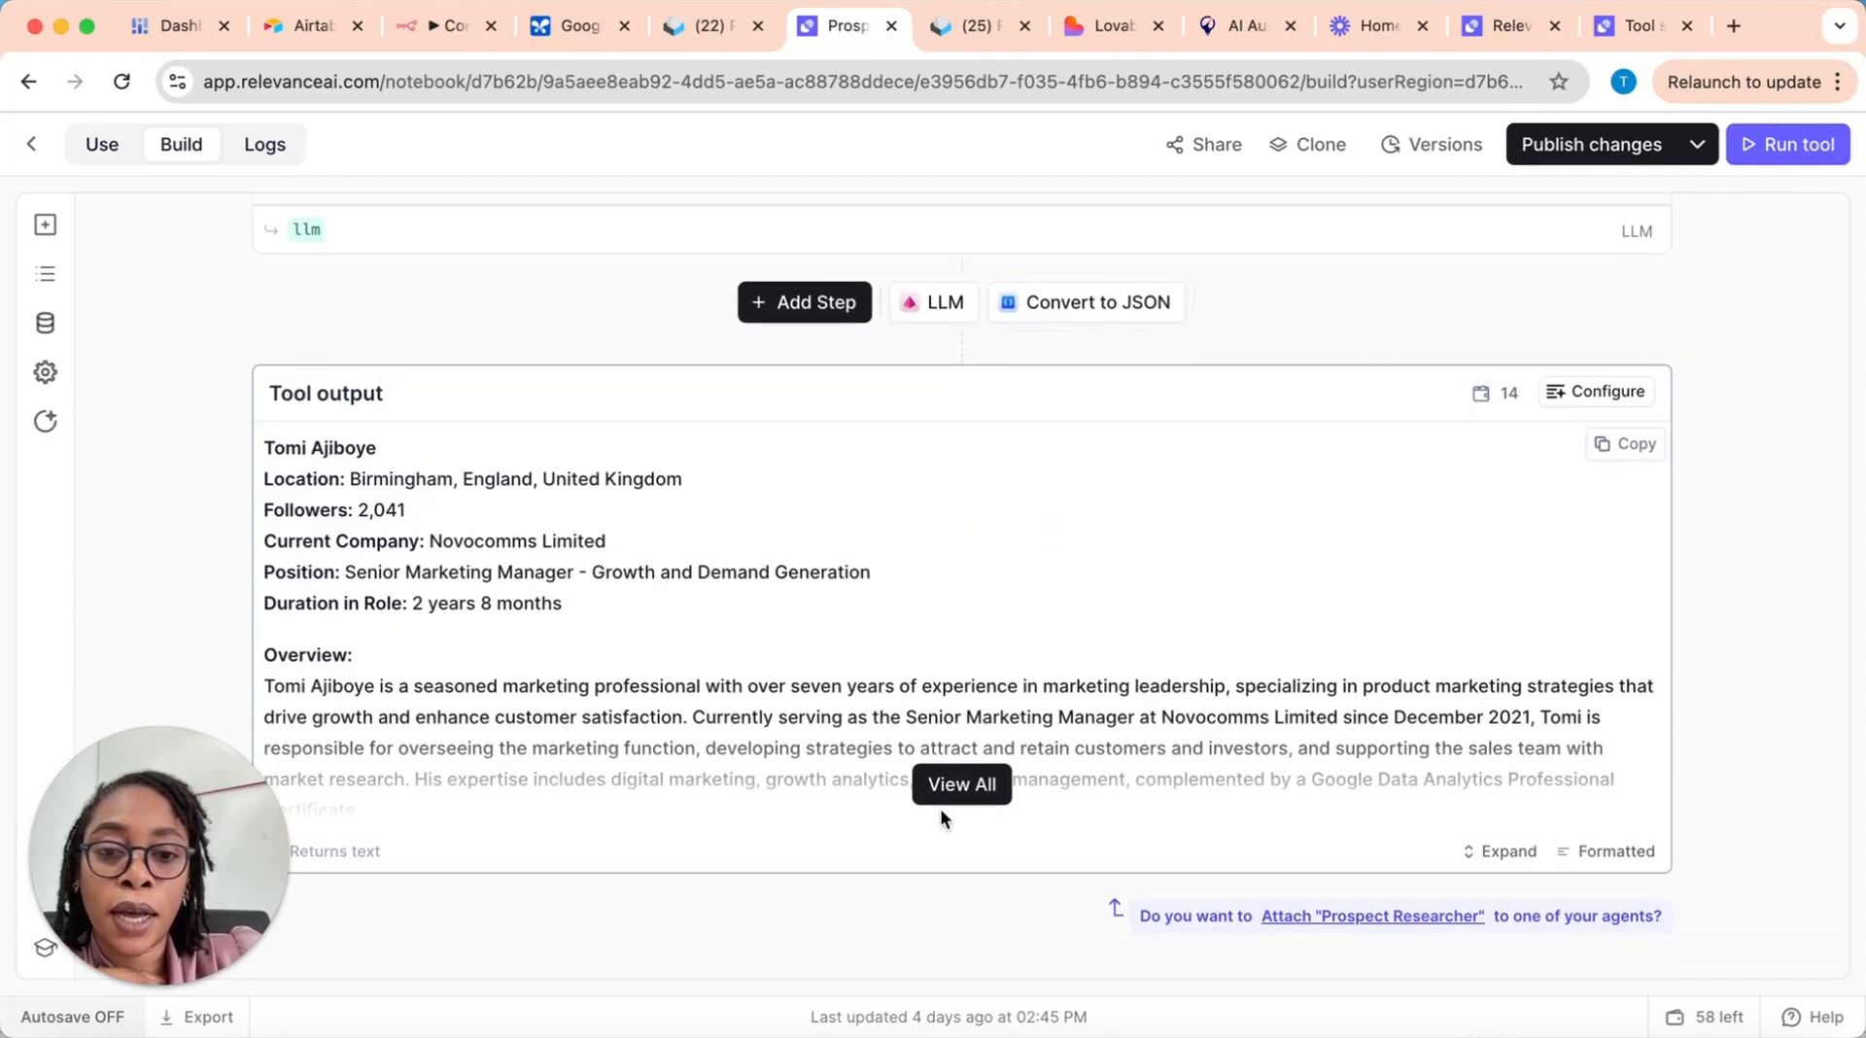
Step: Show the full Prospect Researcher output and read through its overview, education and experience sections
click(961, 784)
scroll(388, 513, down, 1)
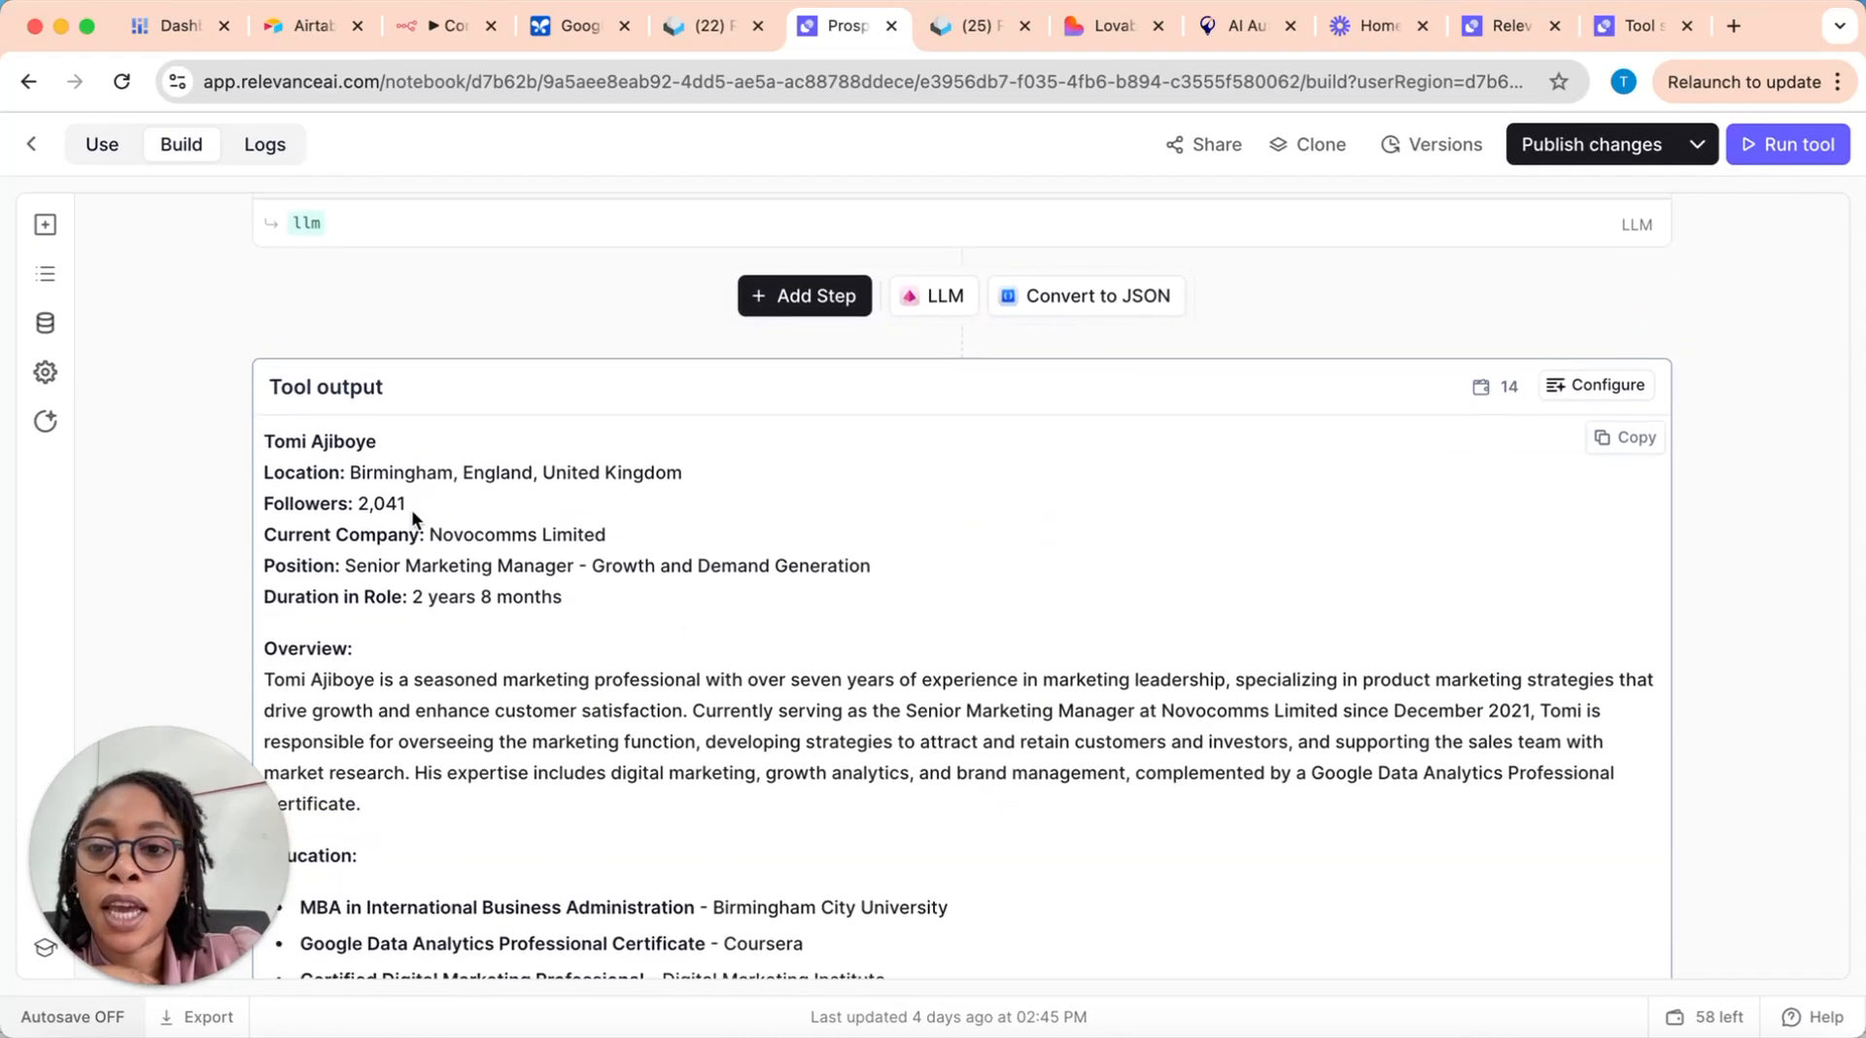
scroll(504, 516, down, 5)
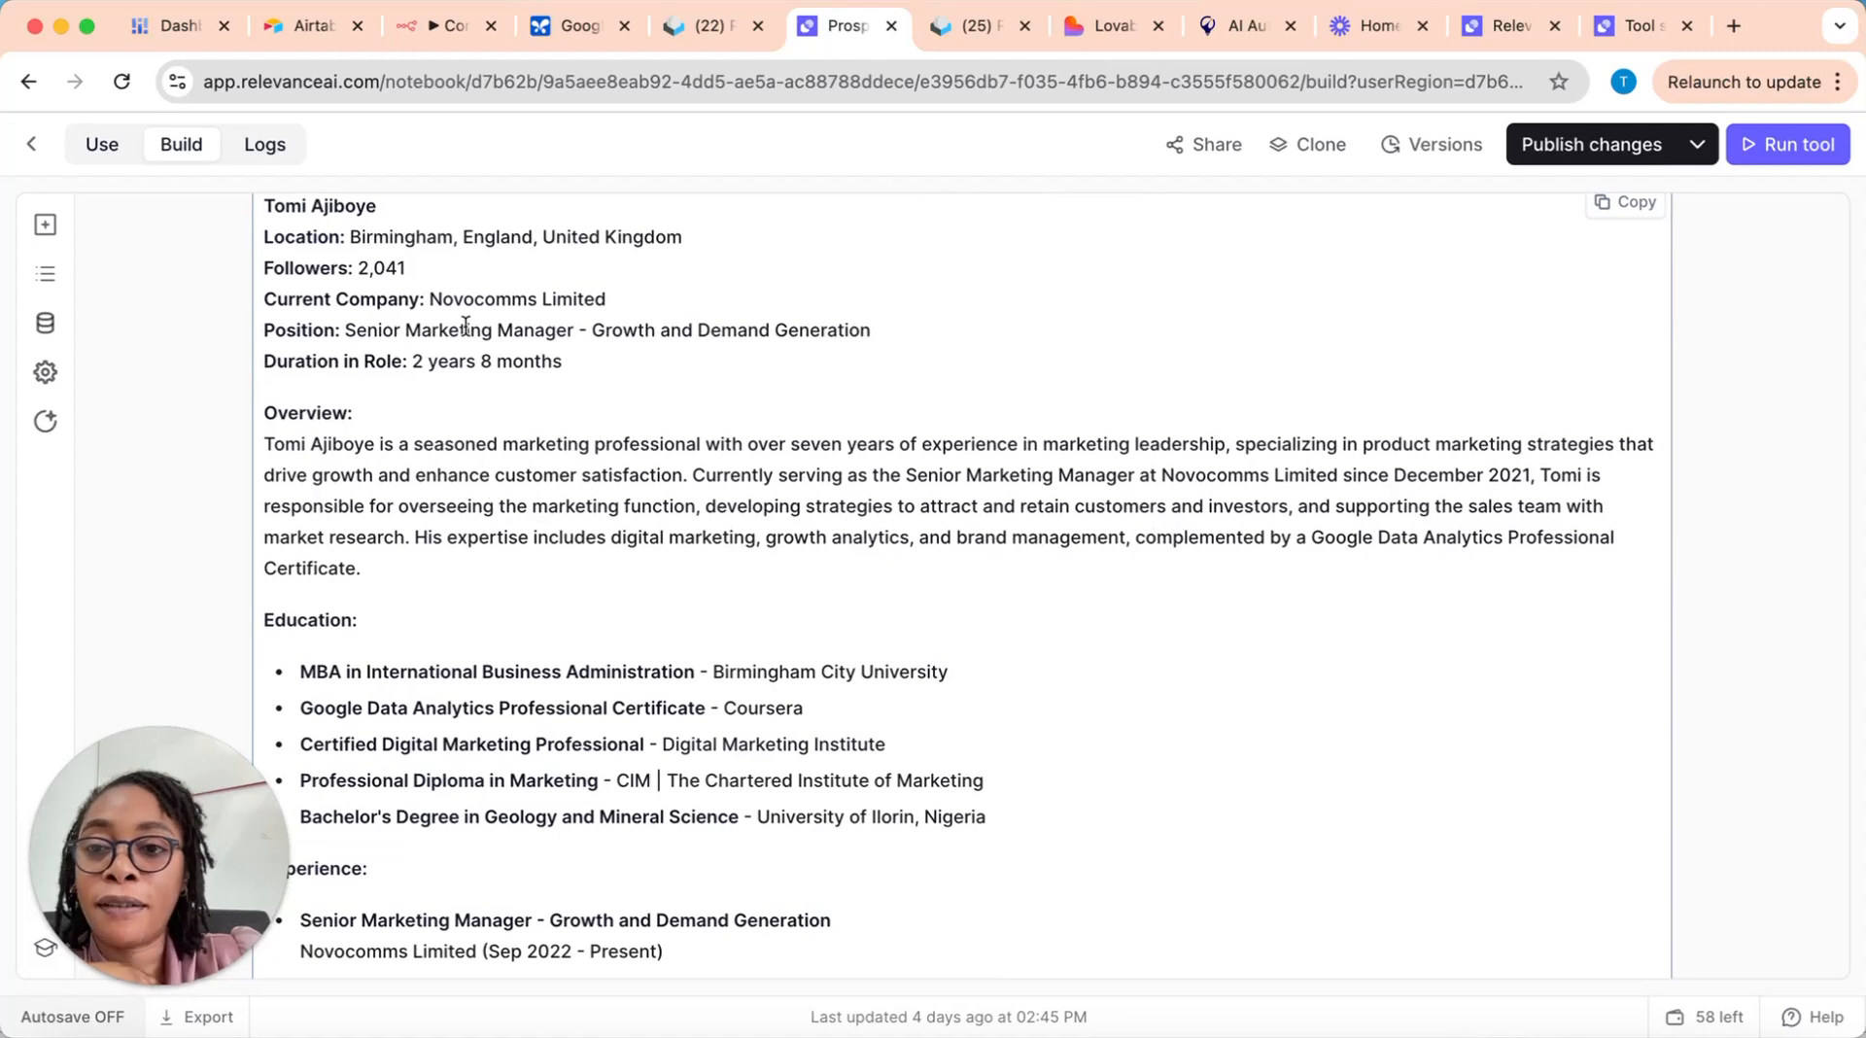
scroll(645, 502, down, 4)
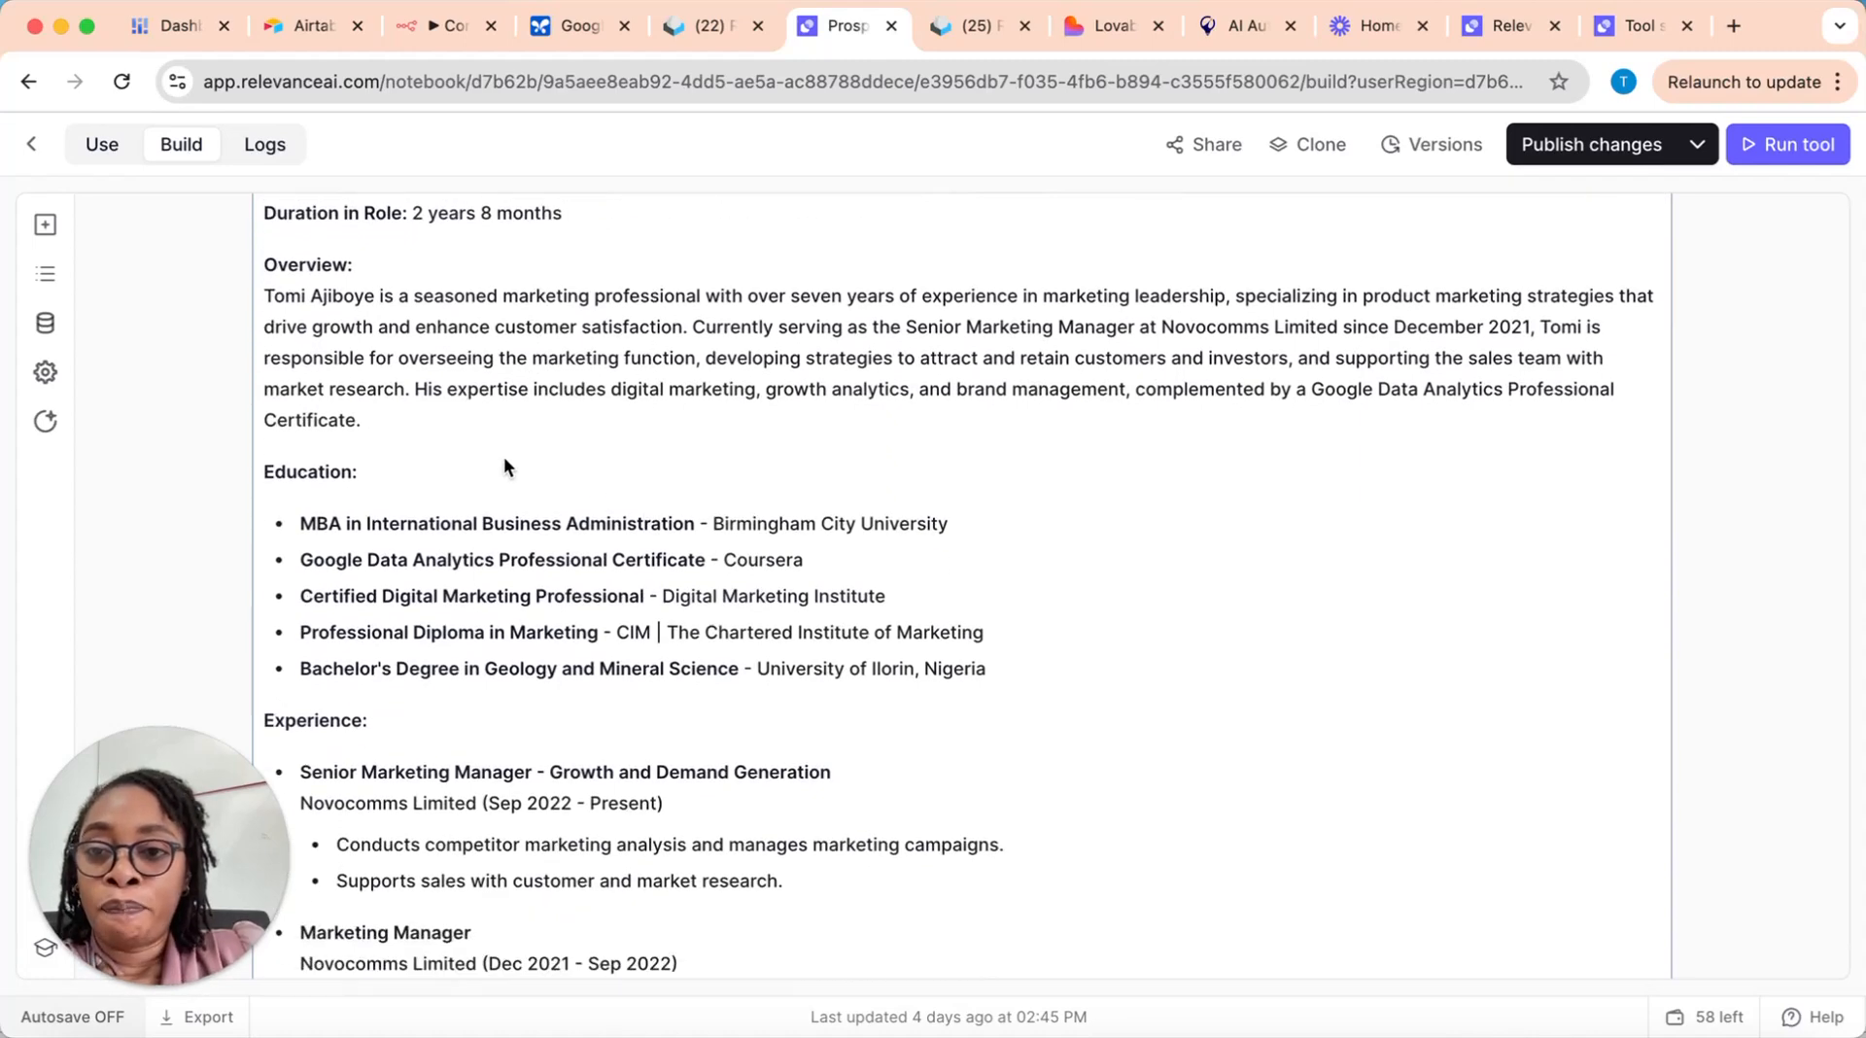
scroll(503, 467, down, 5)
scroll(493, 478, down, 9)
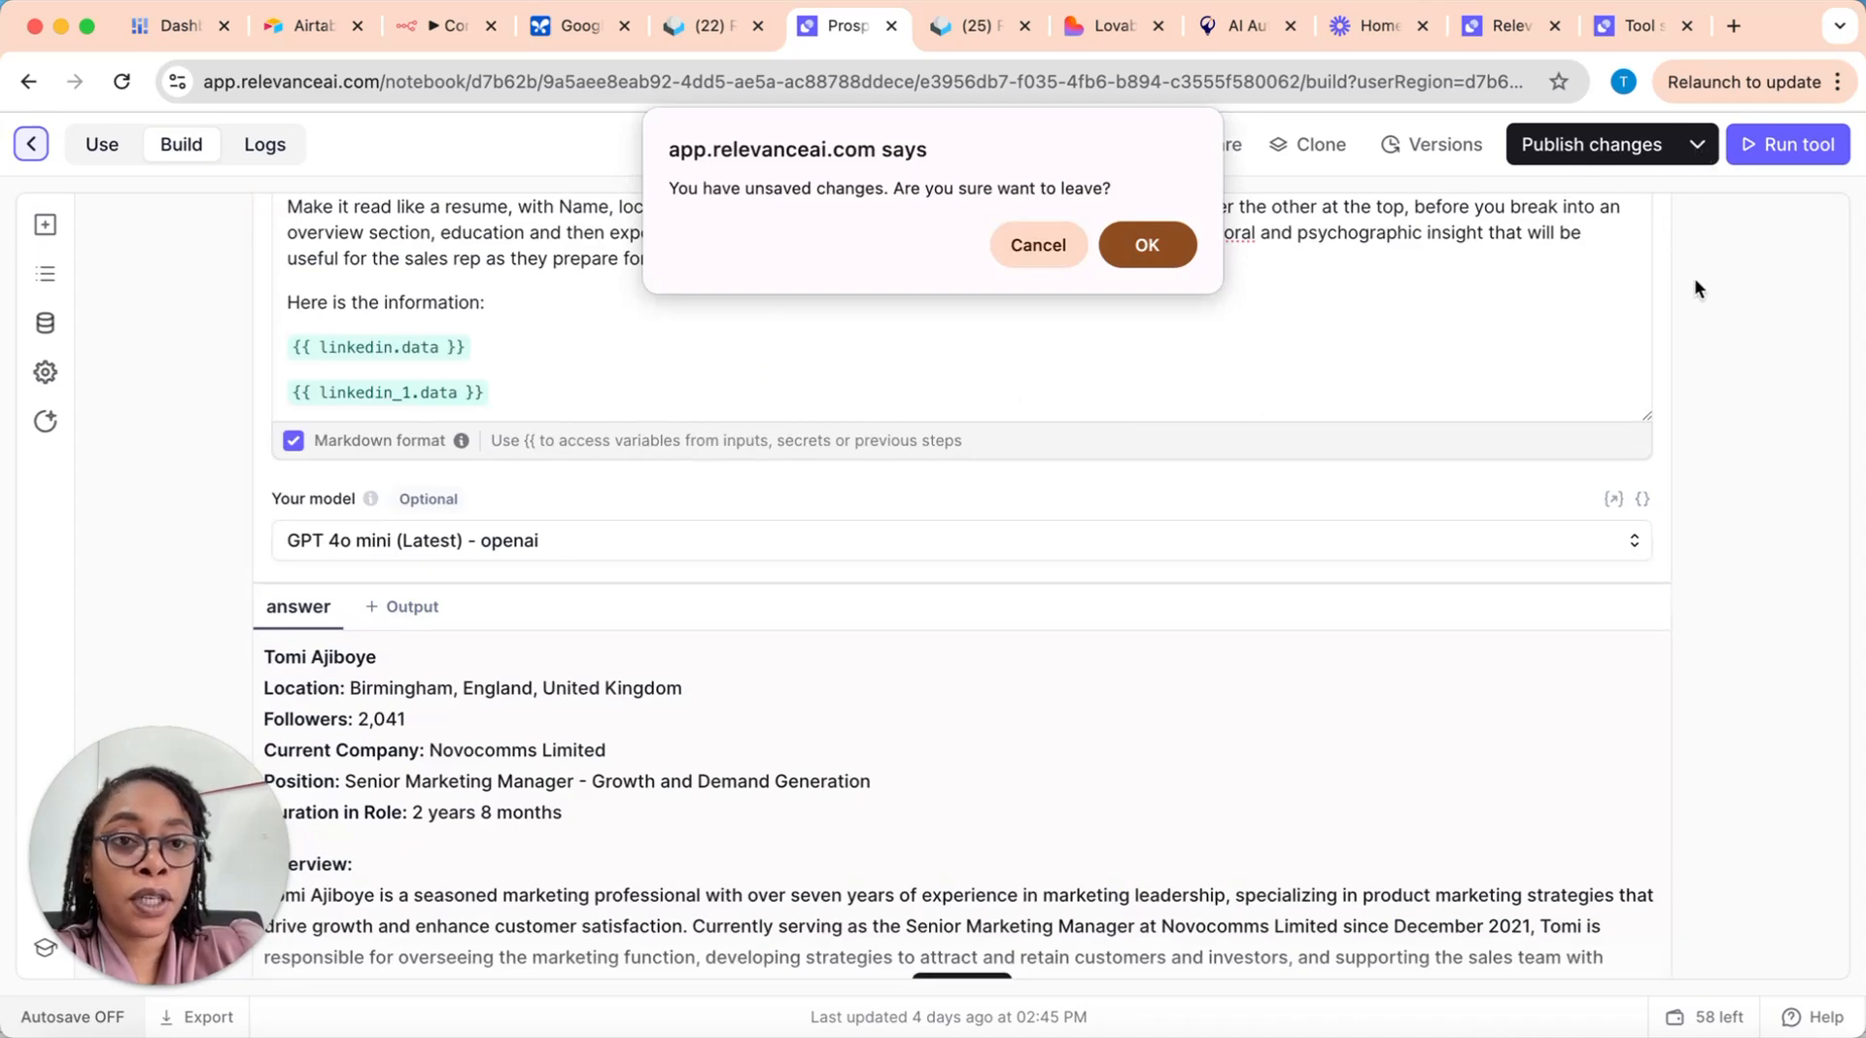
Step: Leave the Prospect Researcher without saving its changes, open the Company Researcher tool and check its description
click(1147, 245)
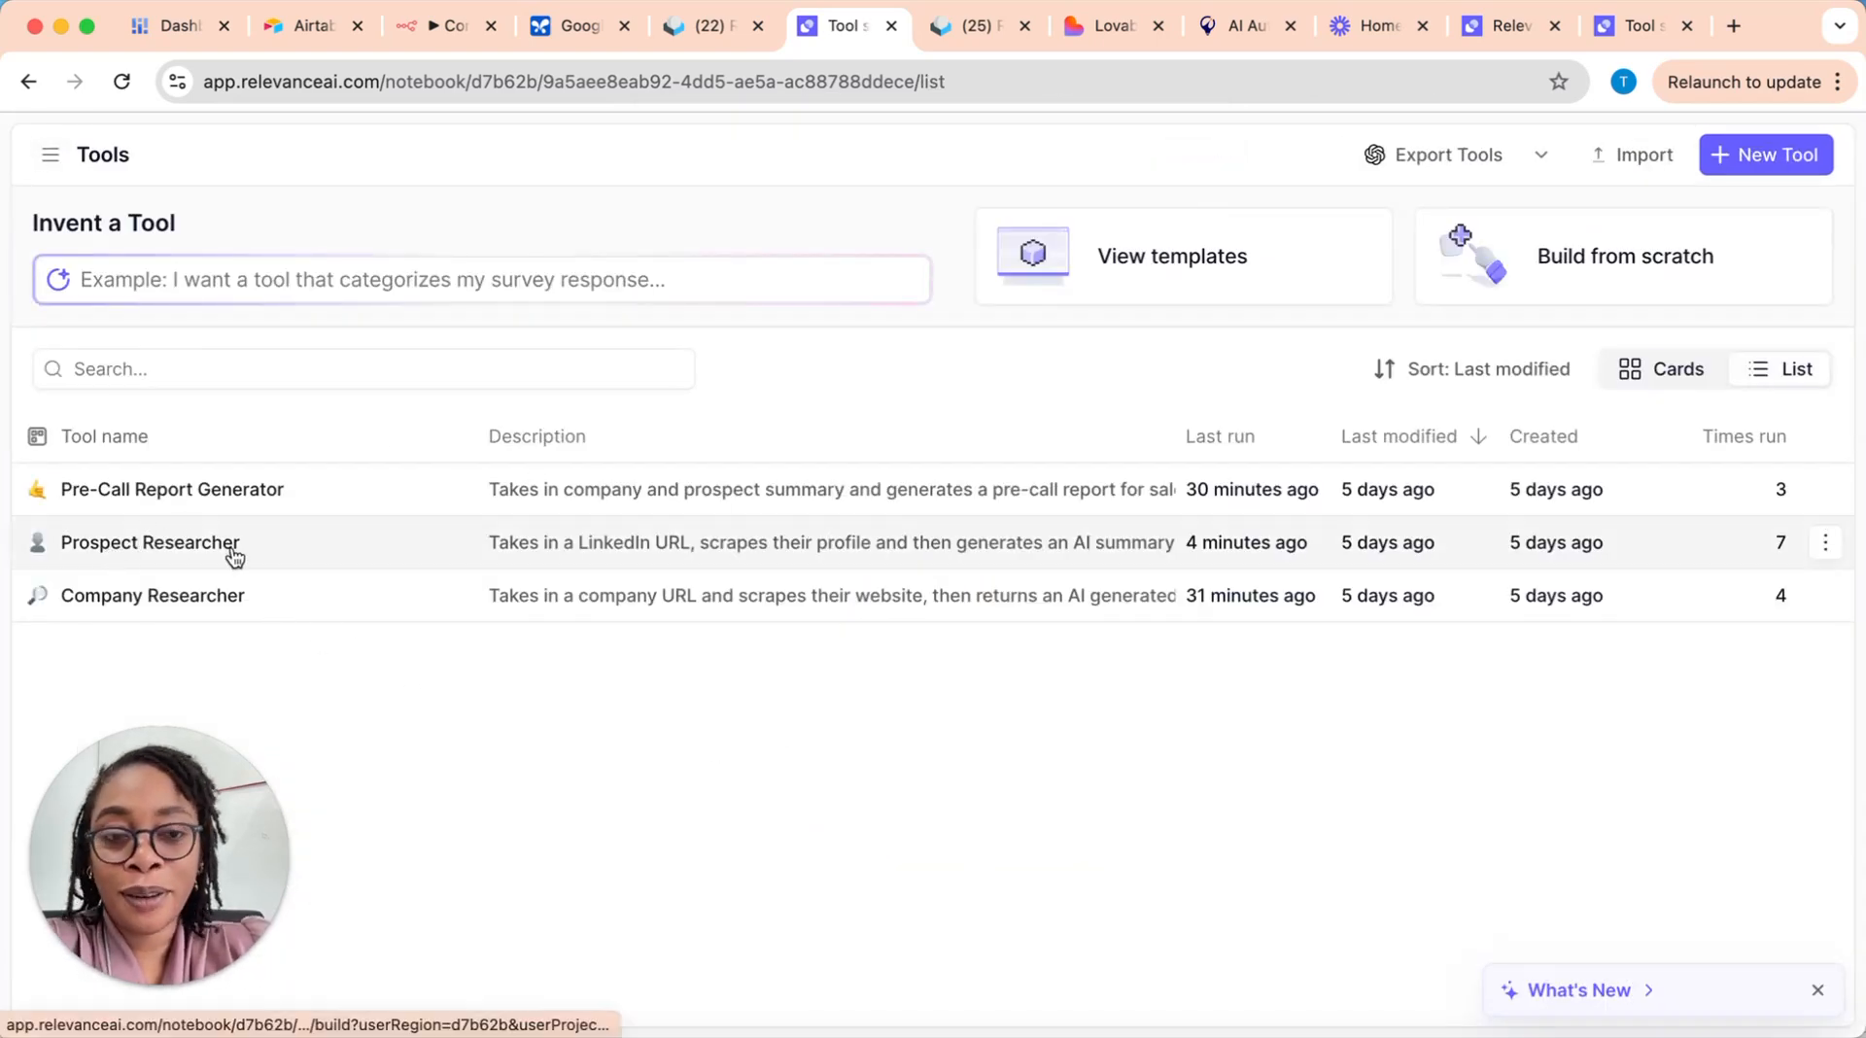
click(229, 597)
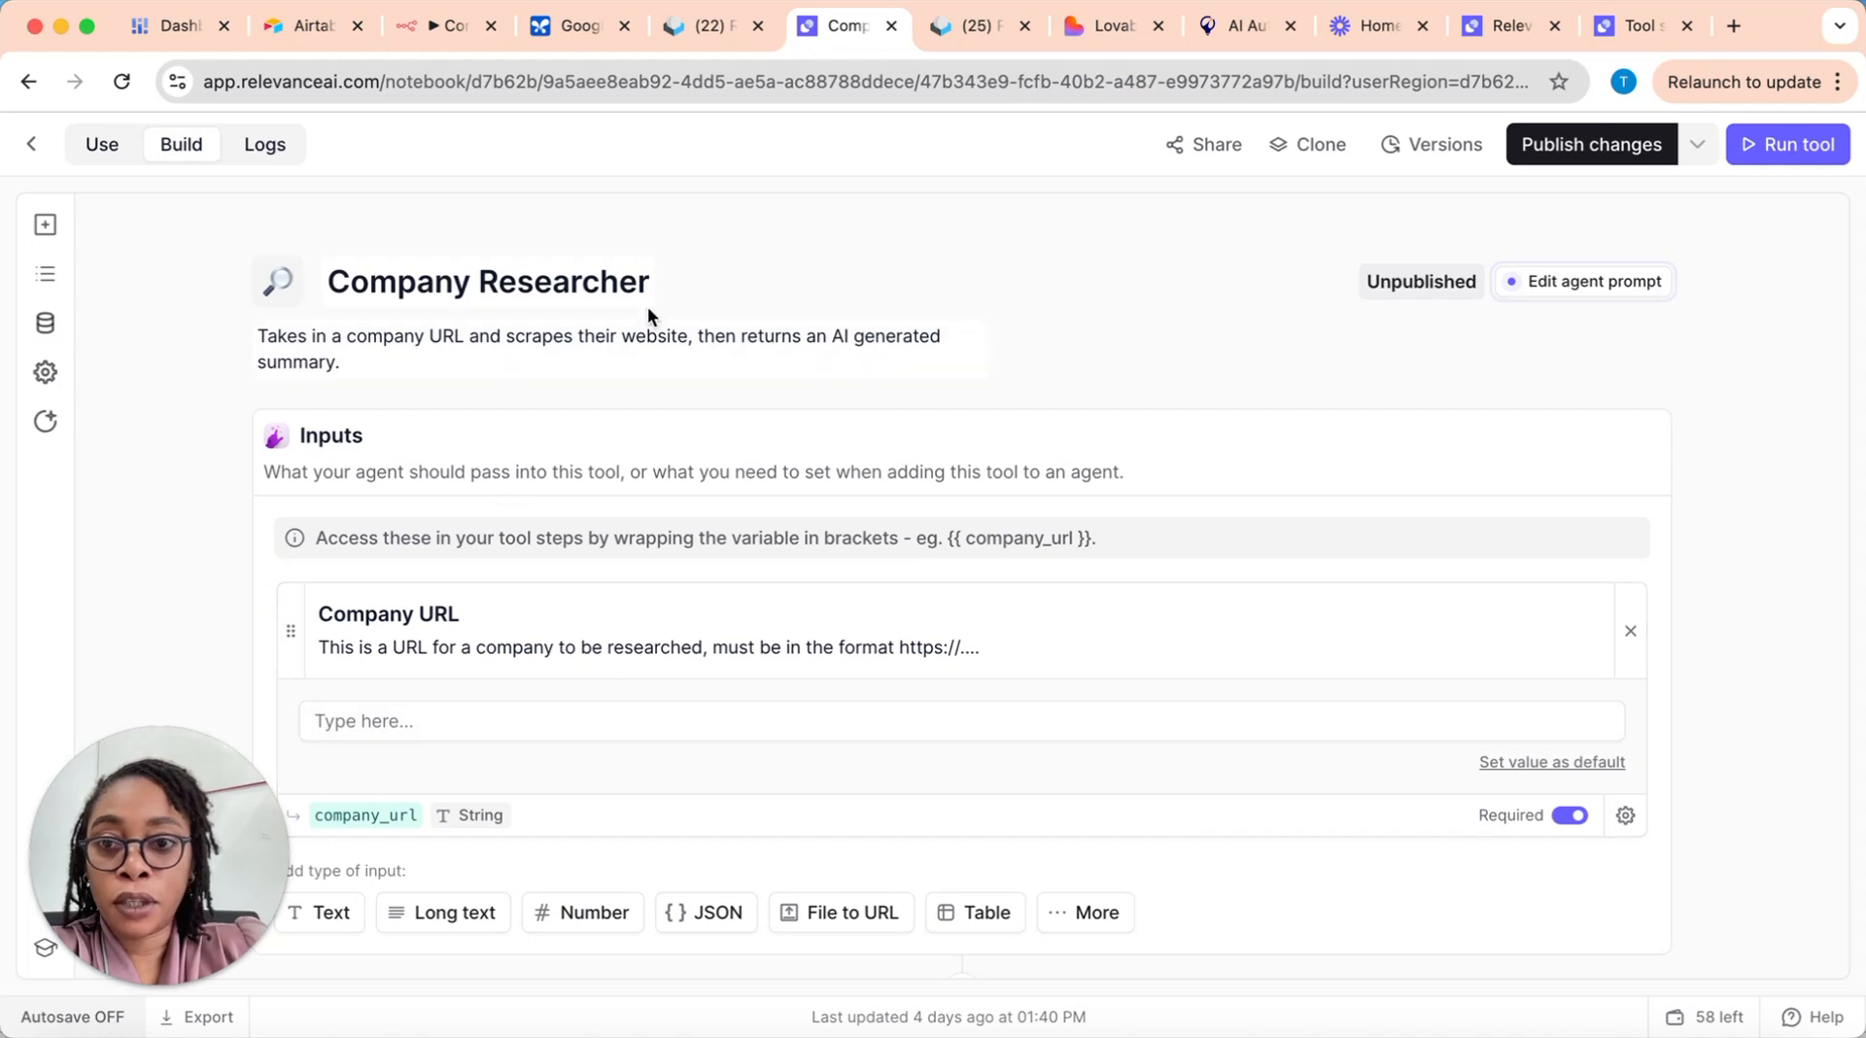
click(394, 347)
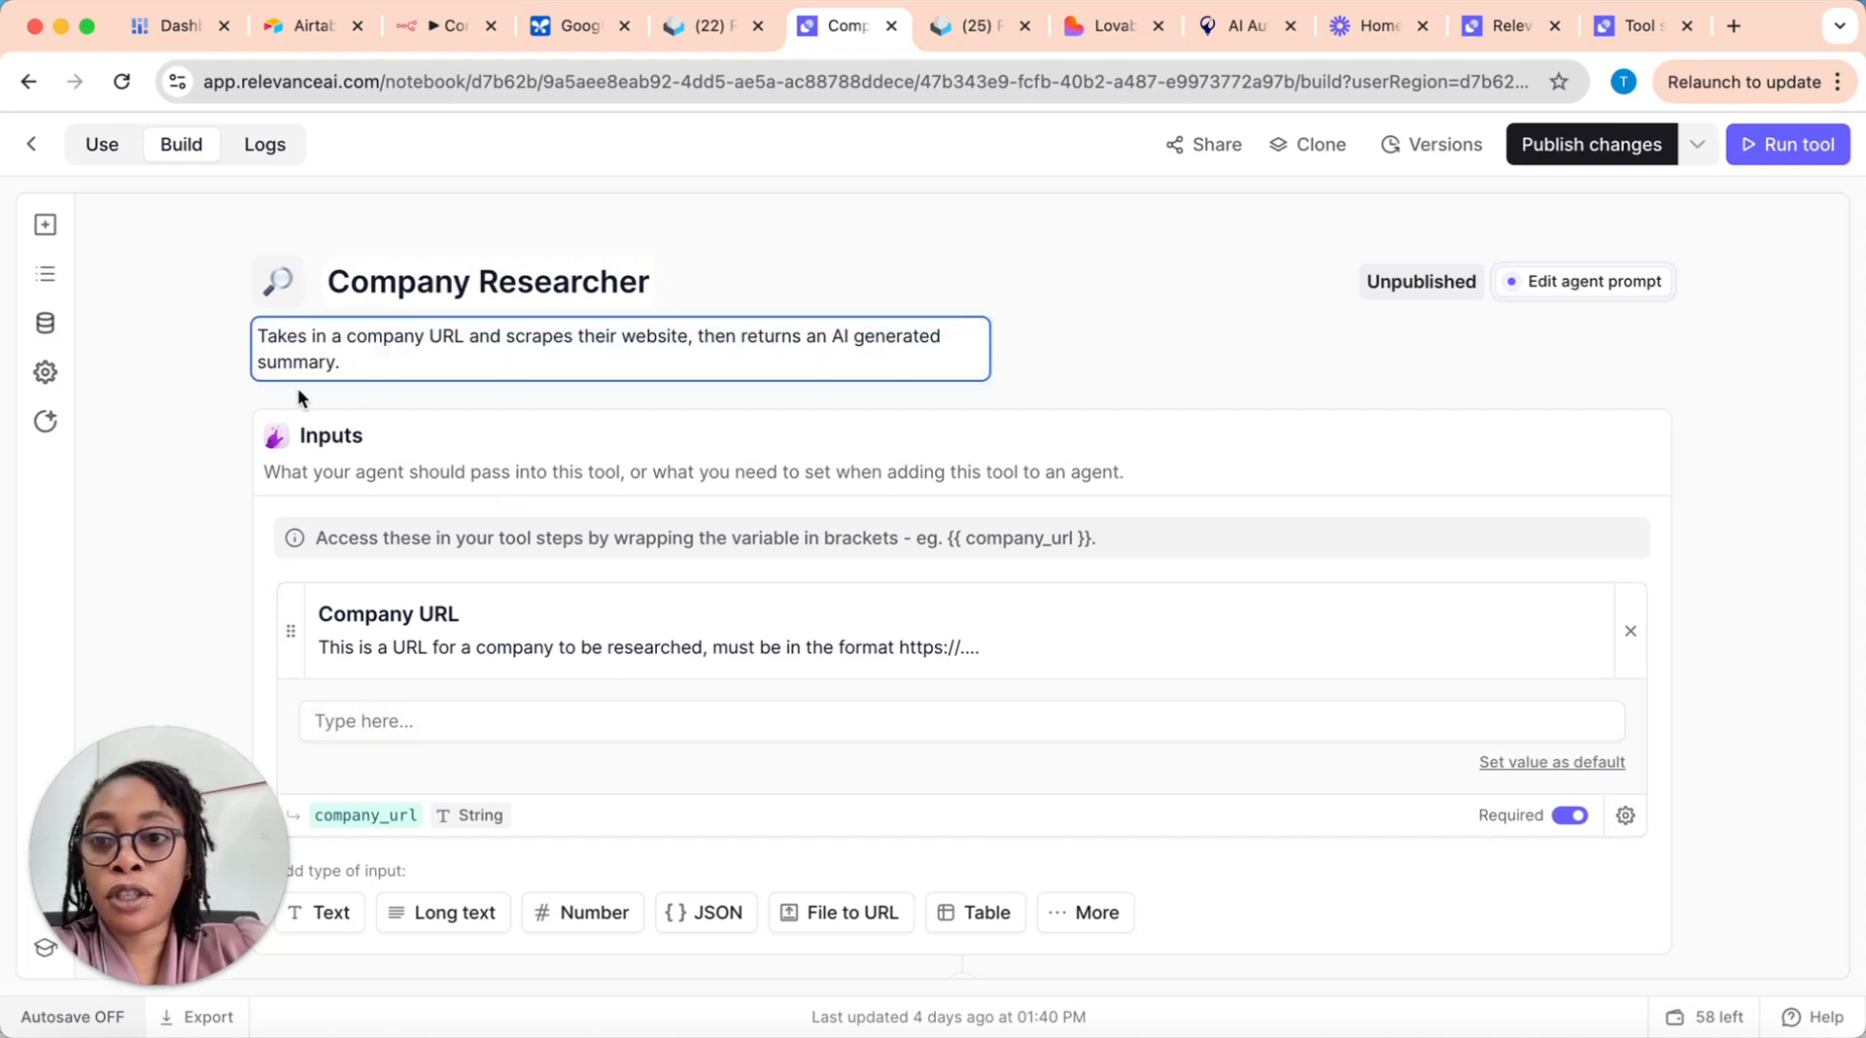
scroll(568, 618, down, 1)
click(504, 401)
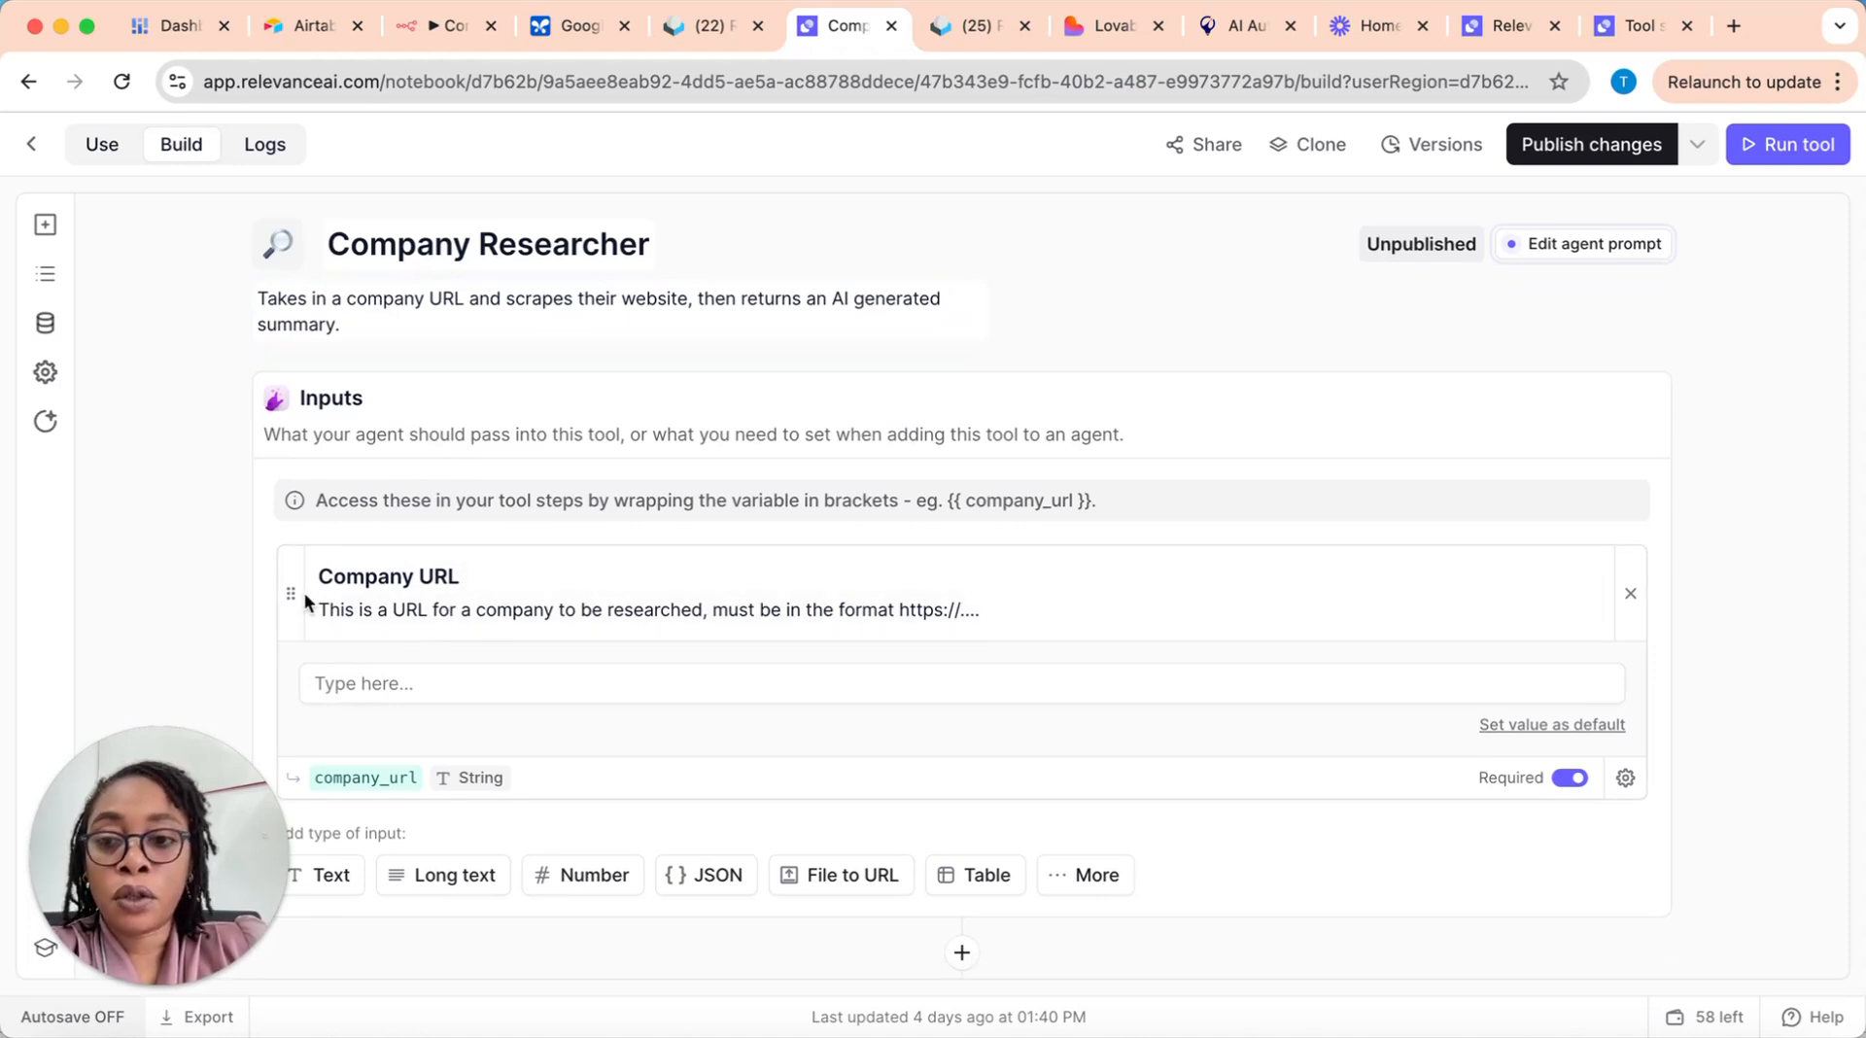
Step: Examine the Company URL input's name, description and value field, and glance at the steps available to insert after it
click(473, 573)
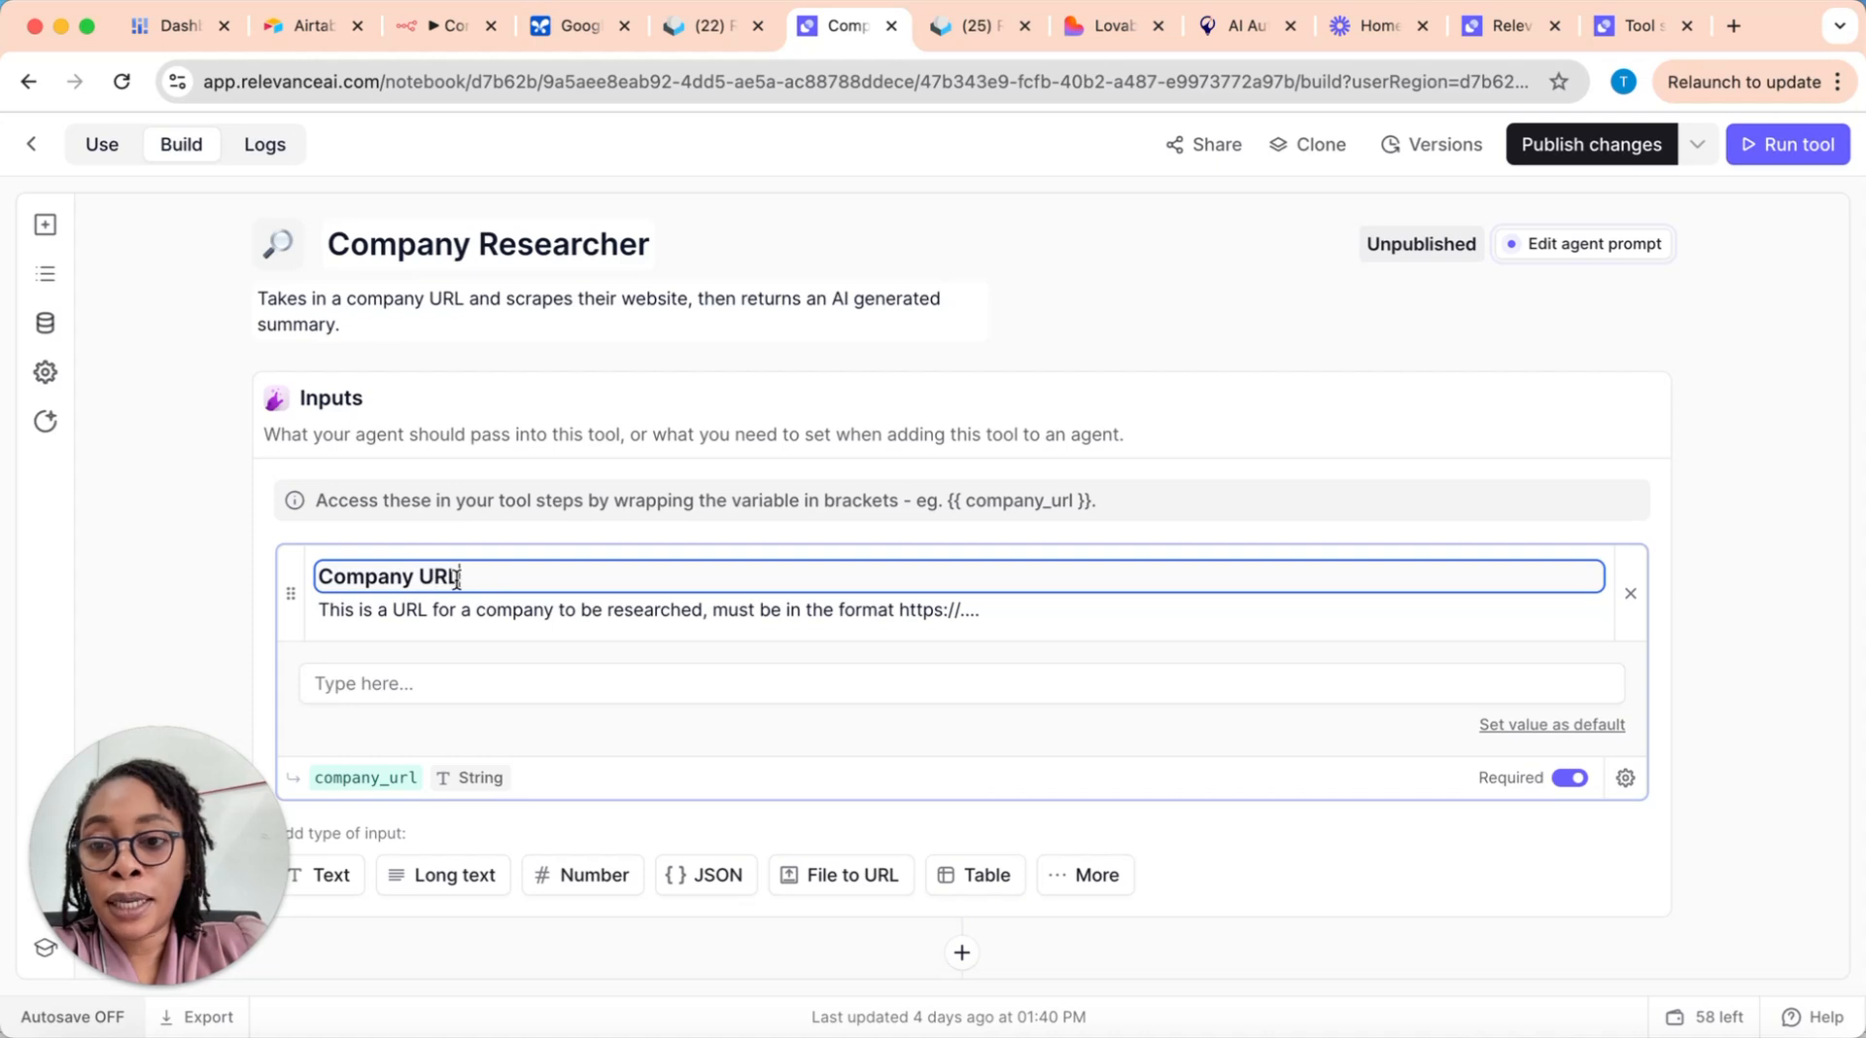
click(339, 613)
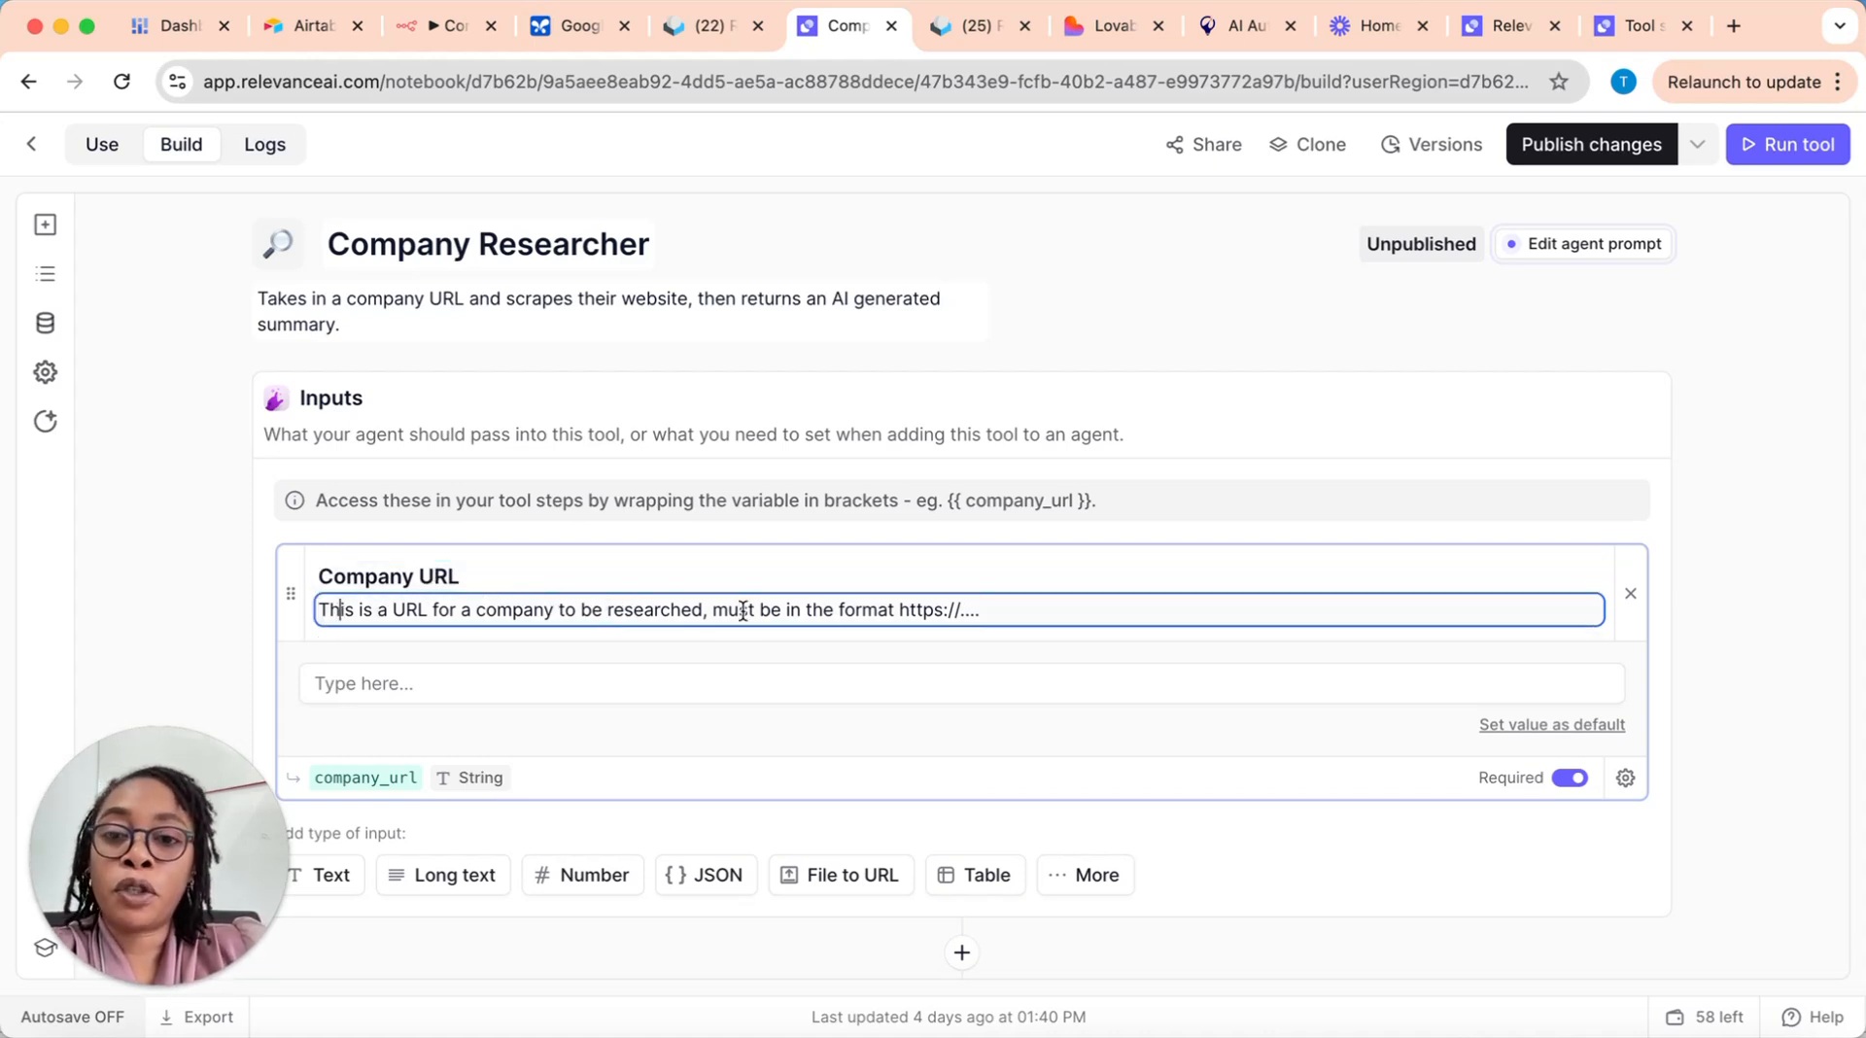
click(907, 607)
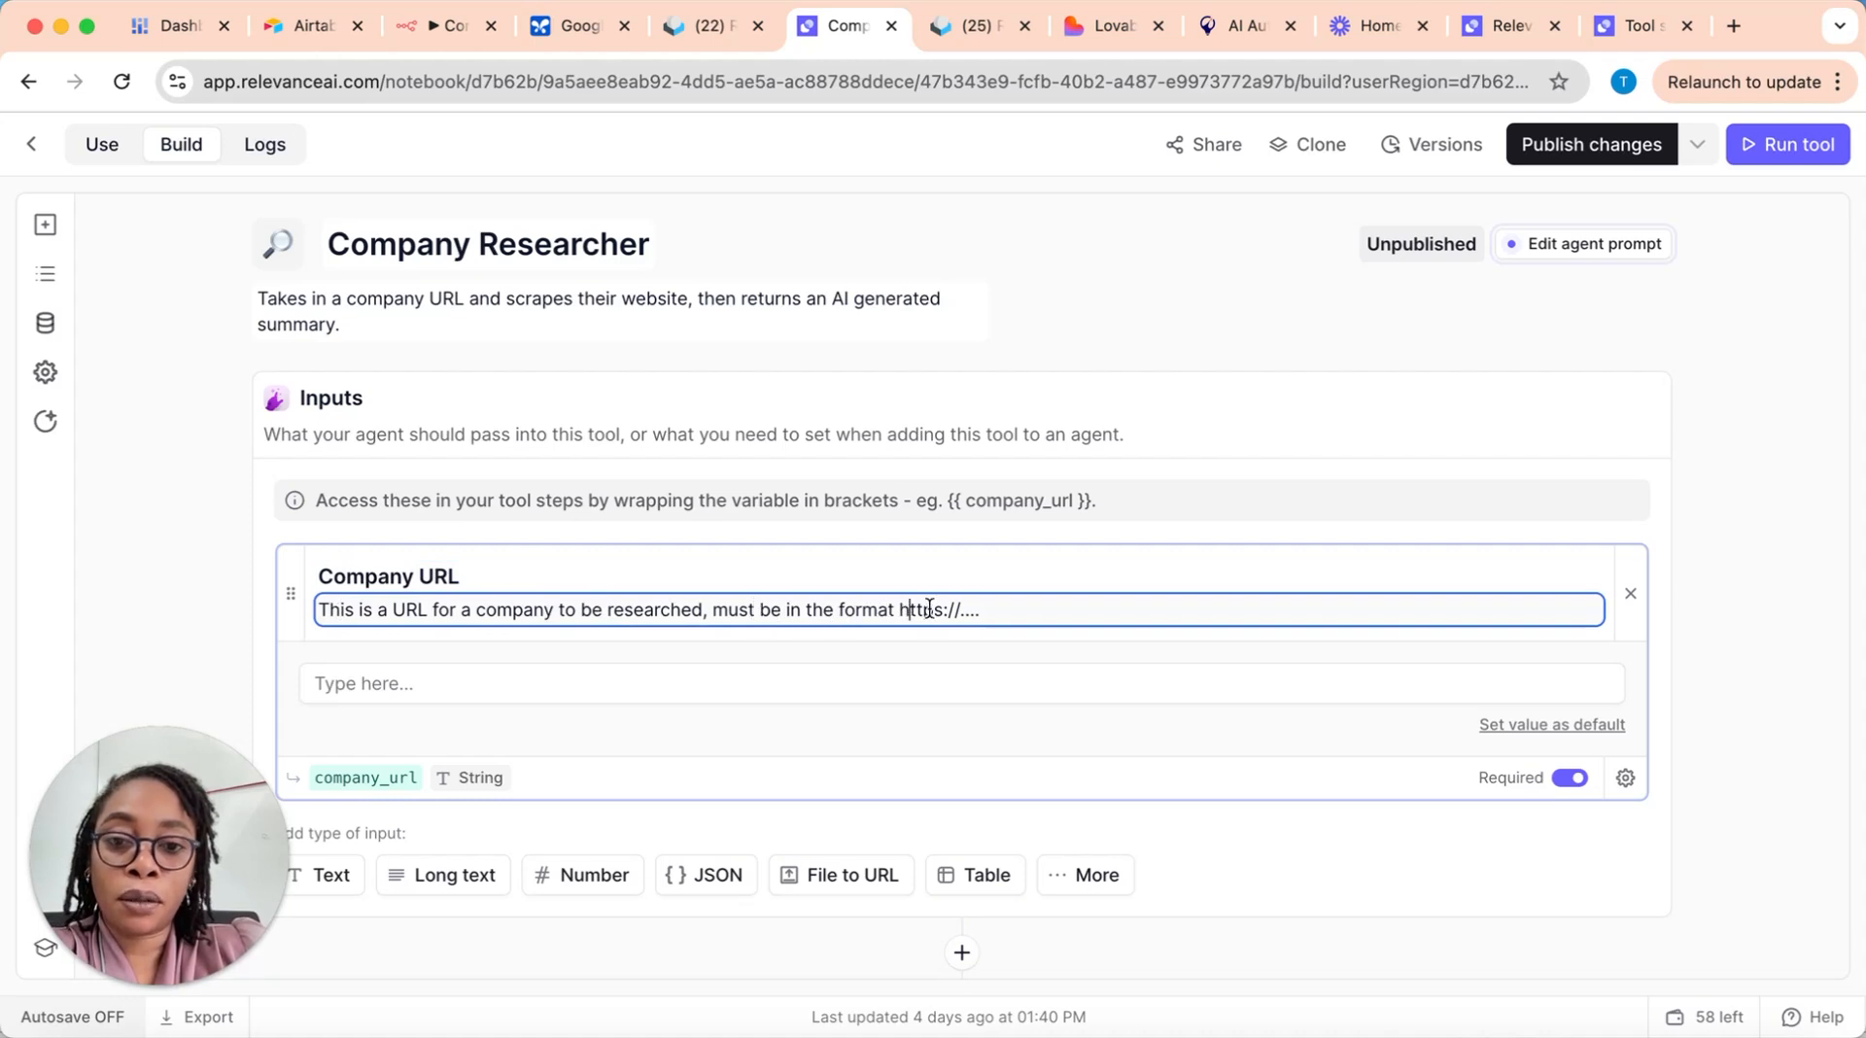
click(425, 681)
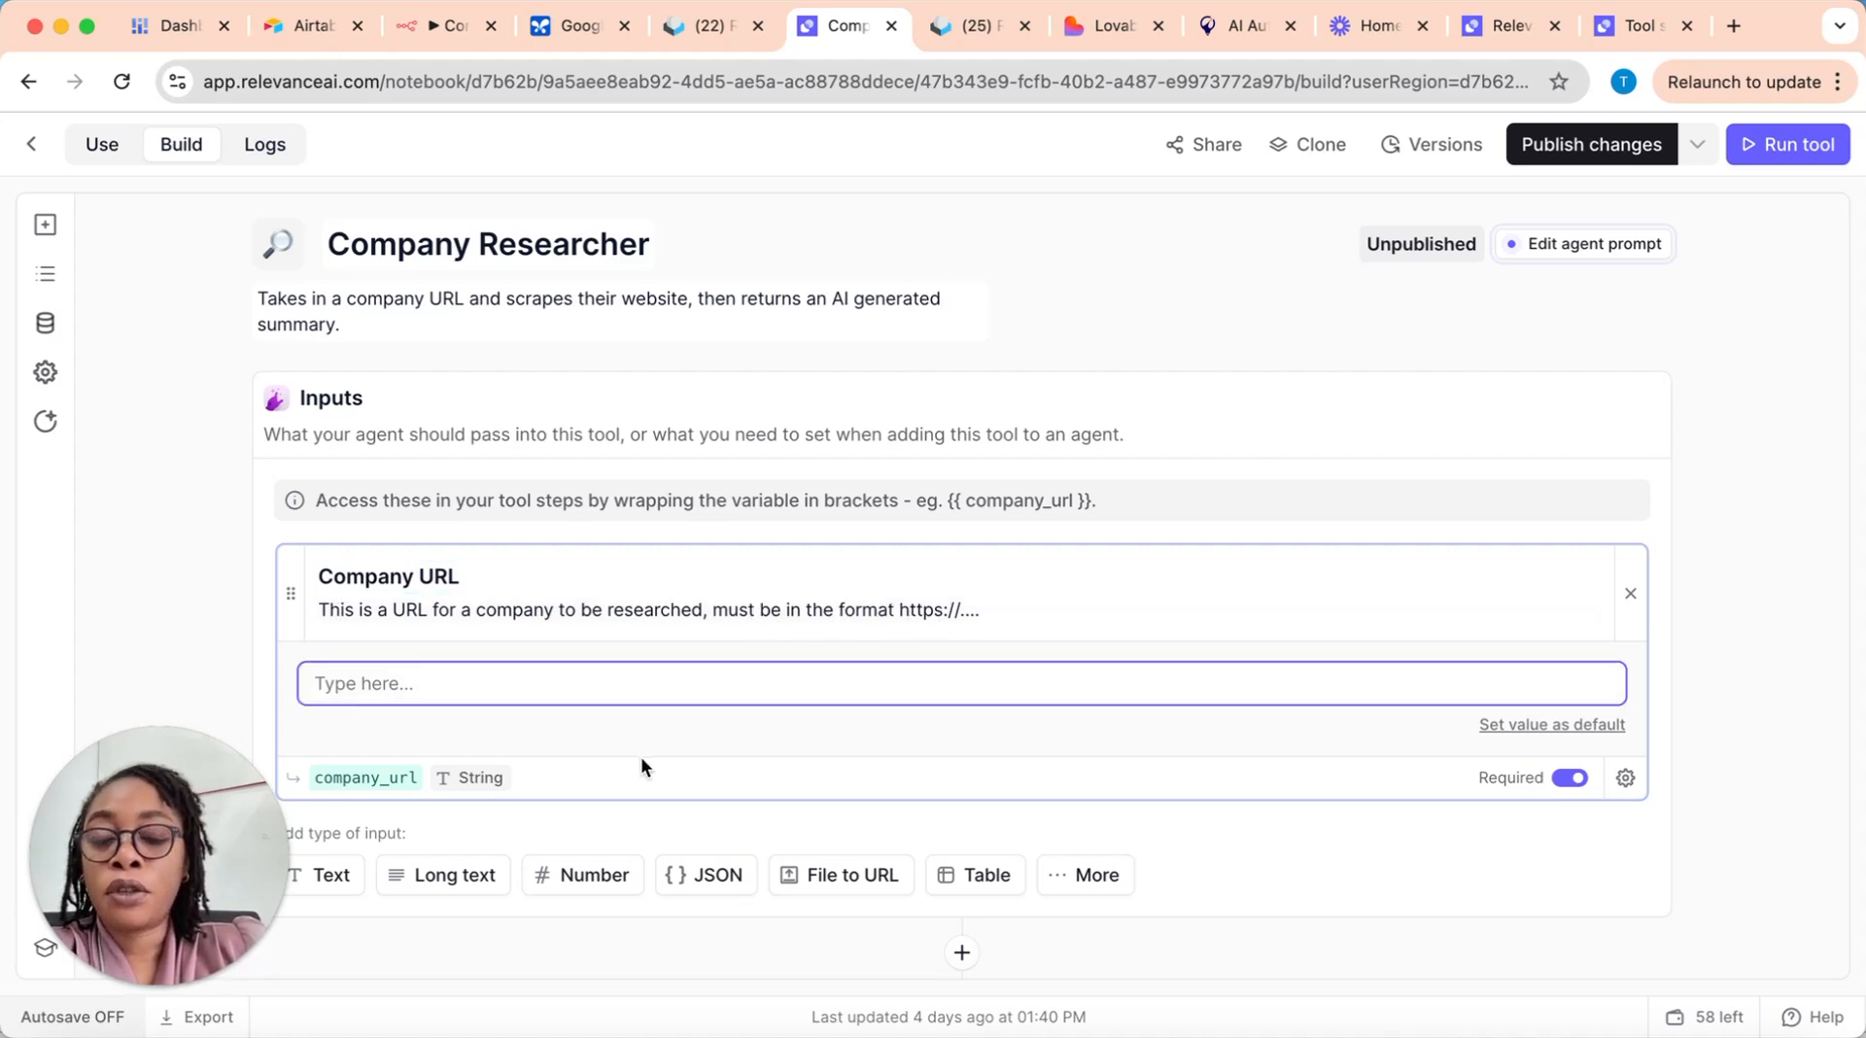
scroll(625, 692, down, 5)
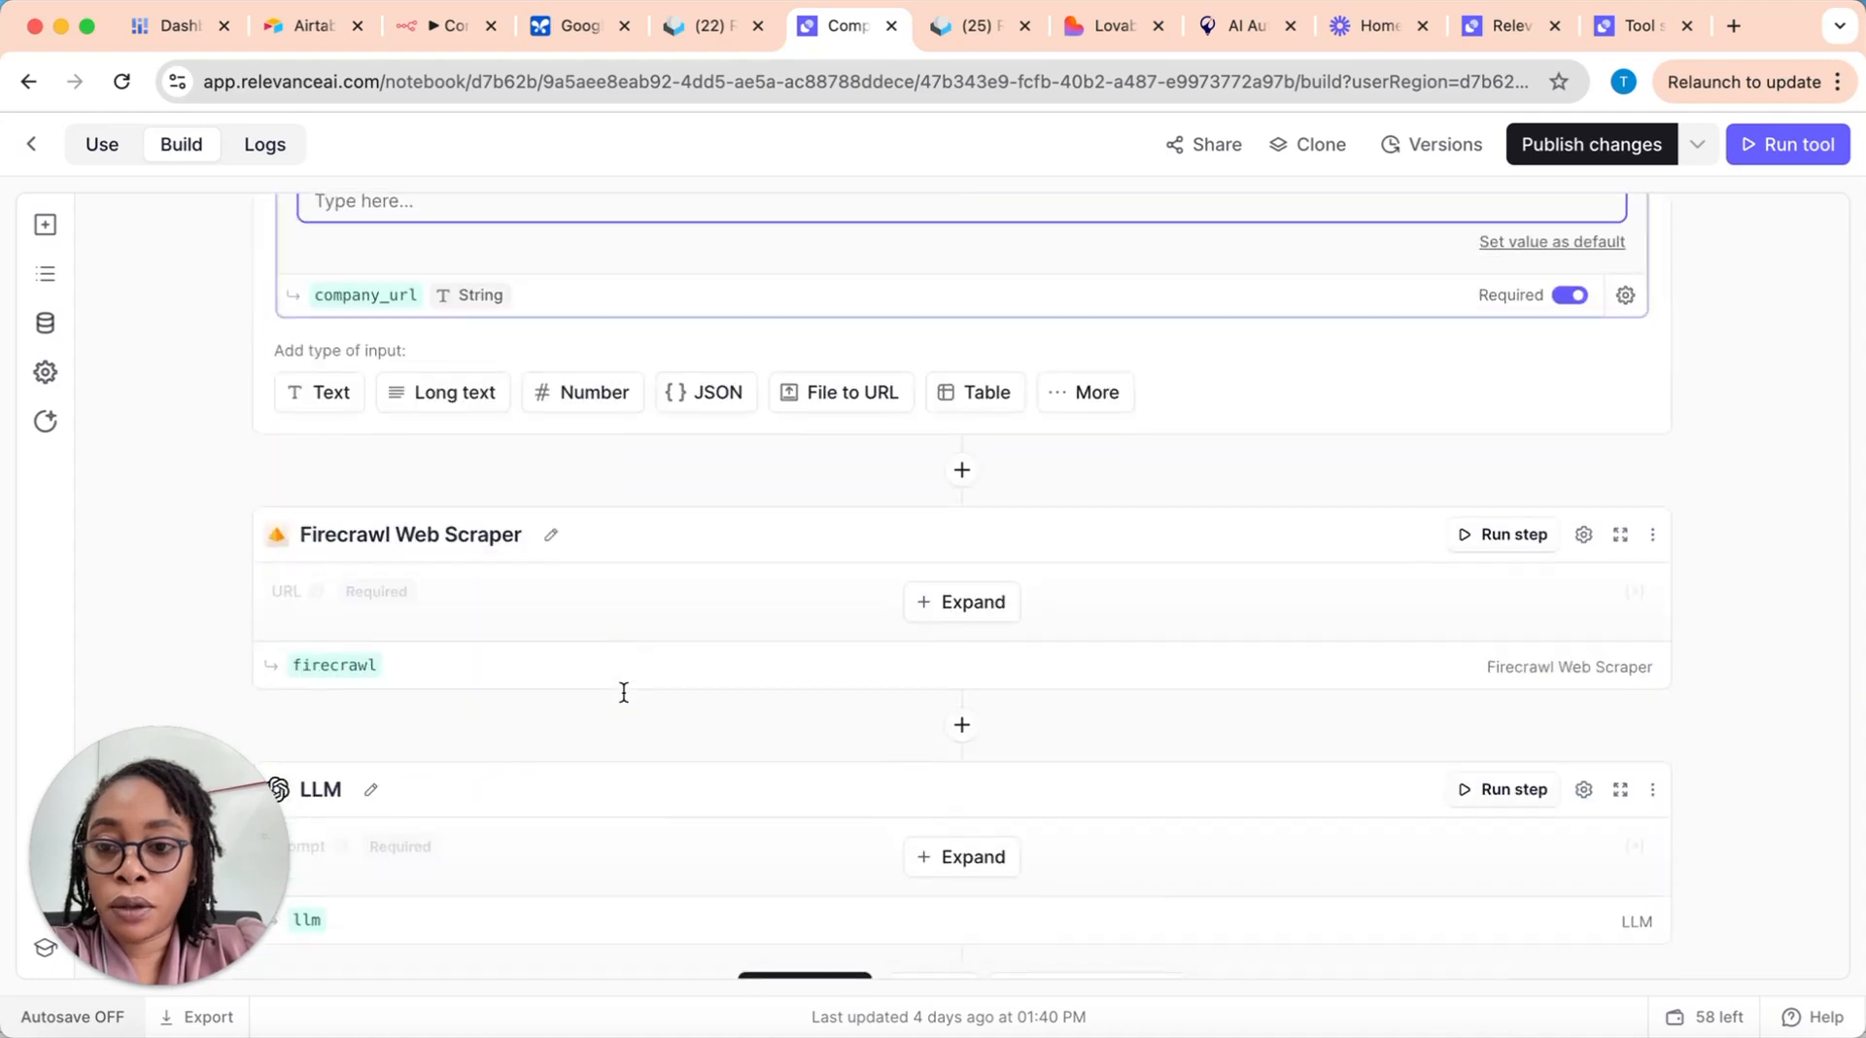
scroll(583, 671, up, 3)
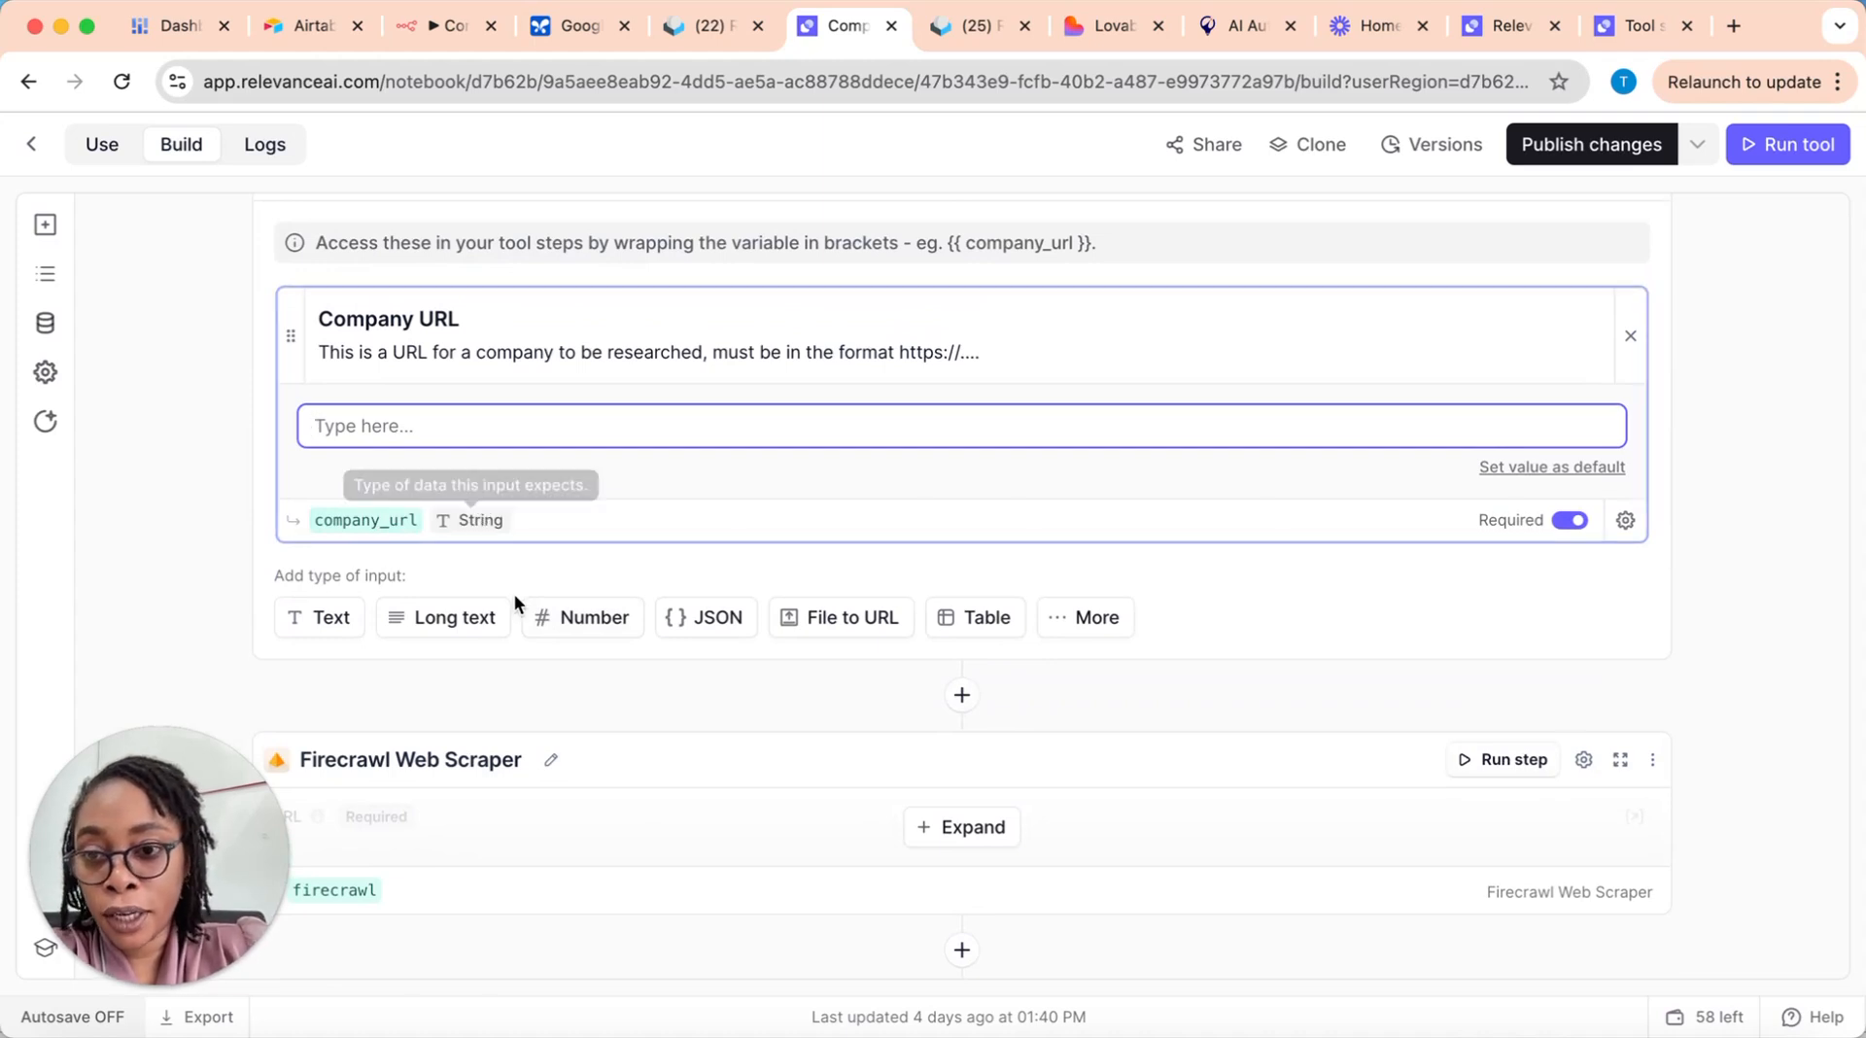
scroll(581, 595, up, 3)
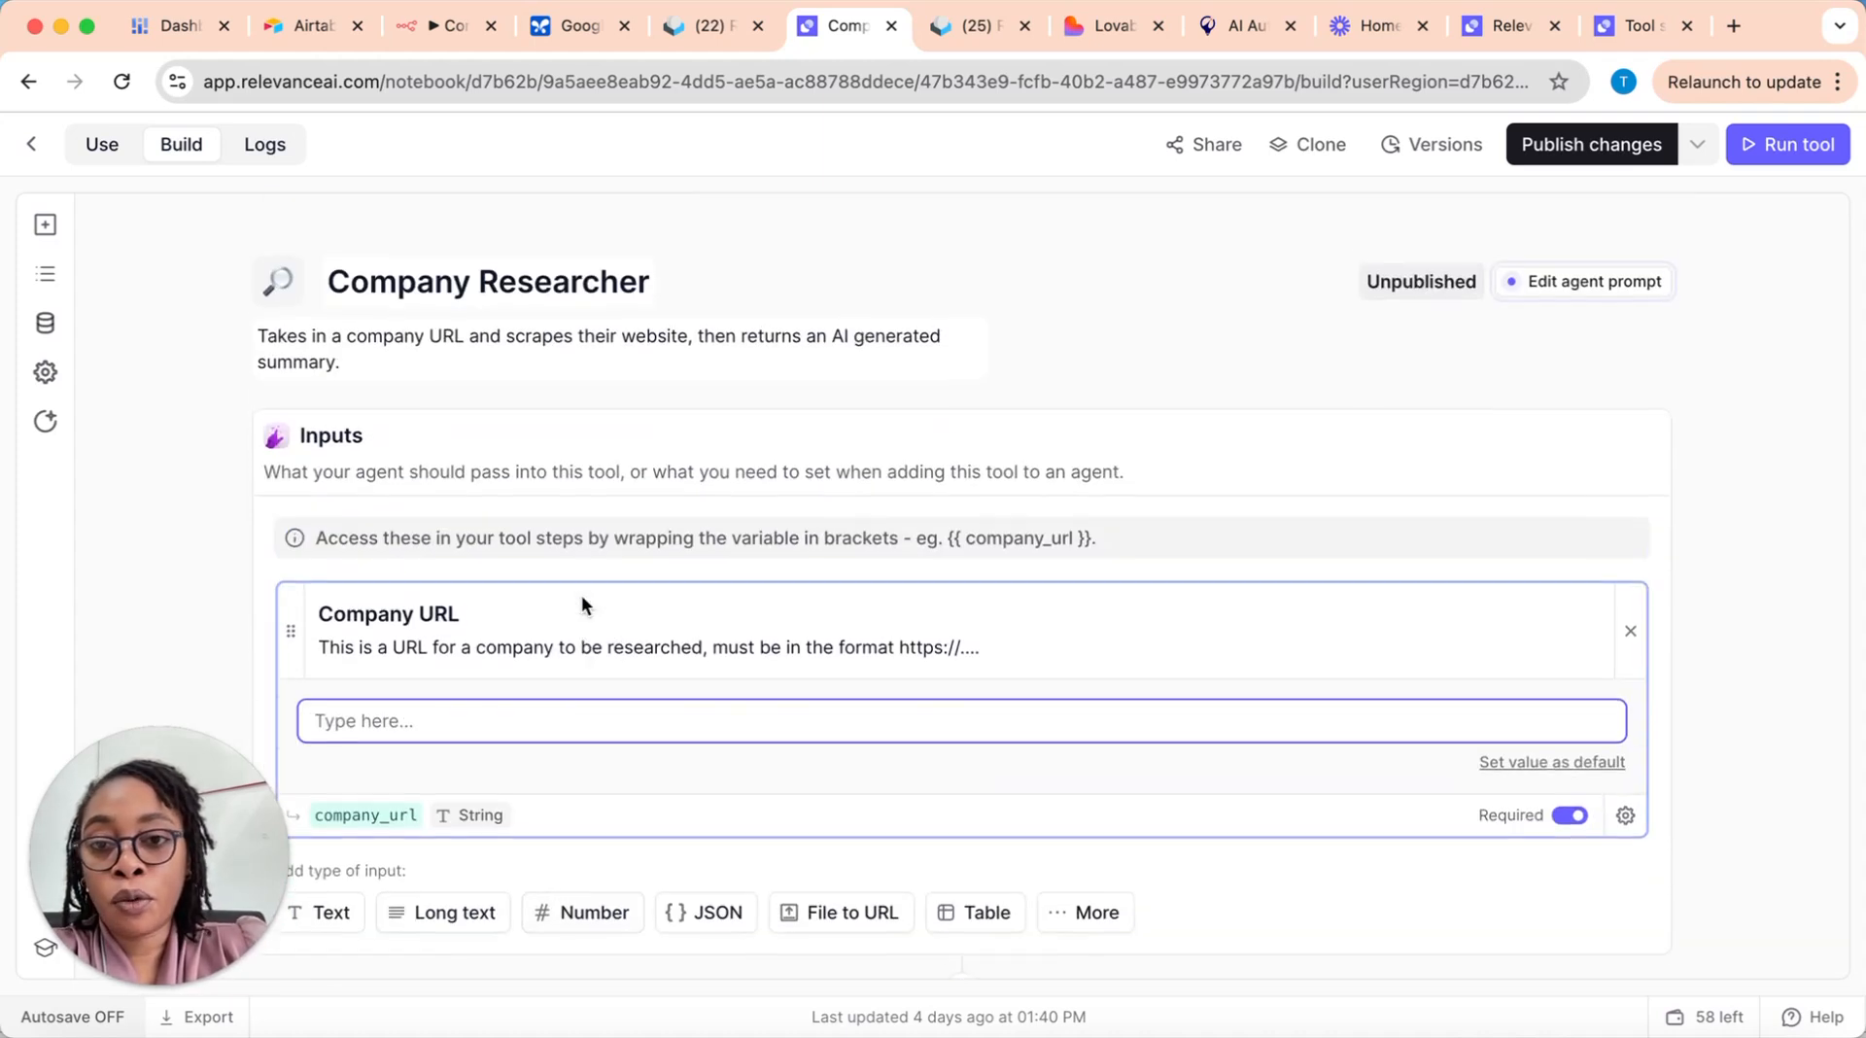
scroll(786, 720, down, 2)
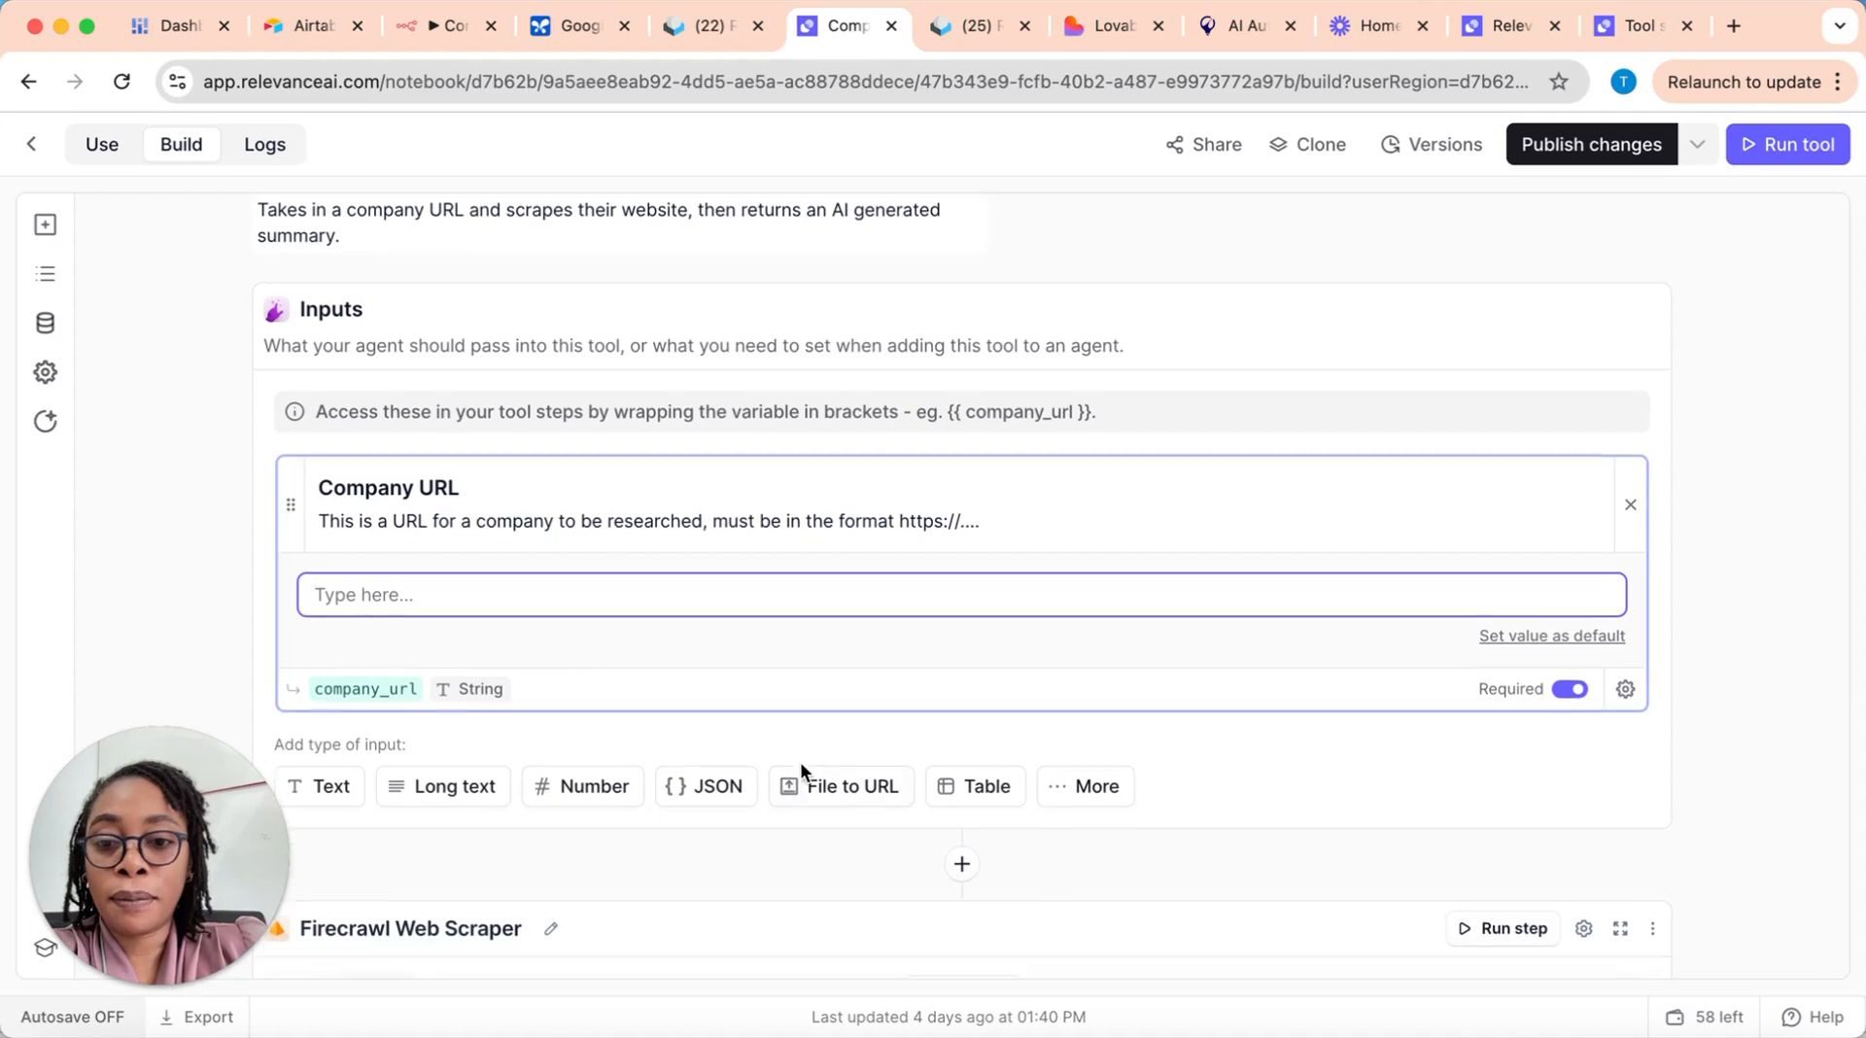
click(962, 741)
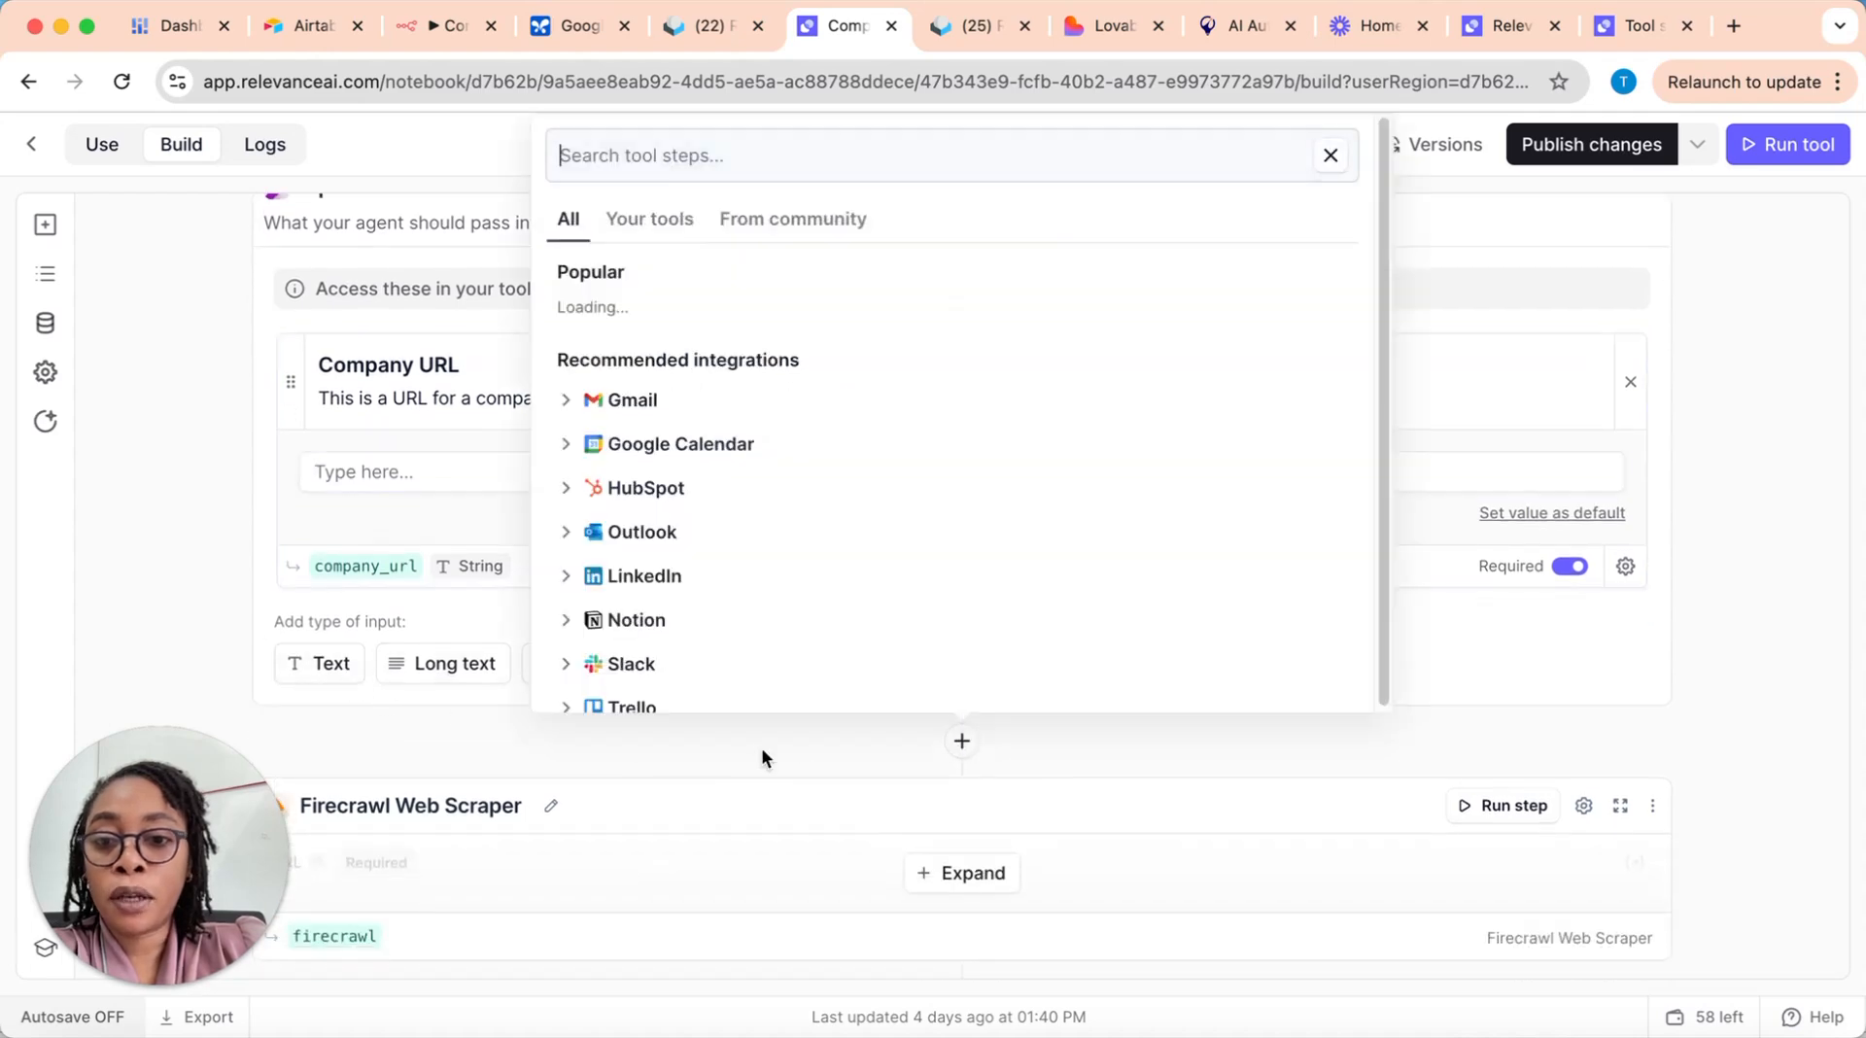
scroll(756, 510, up, 2)
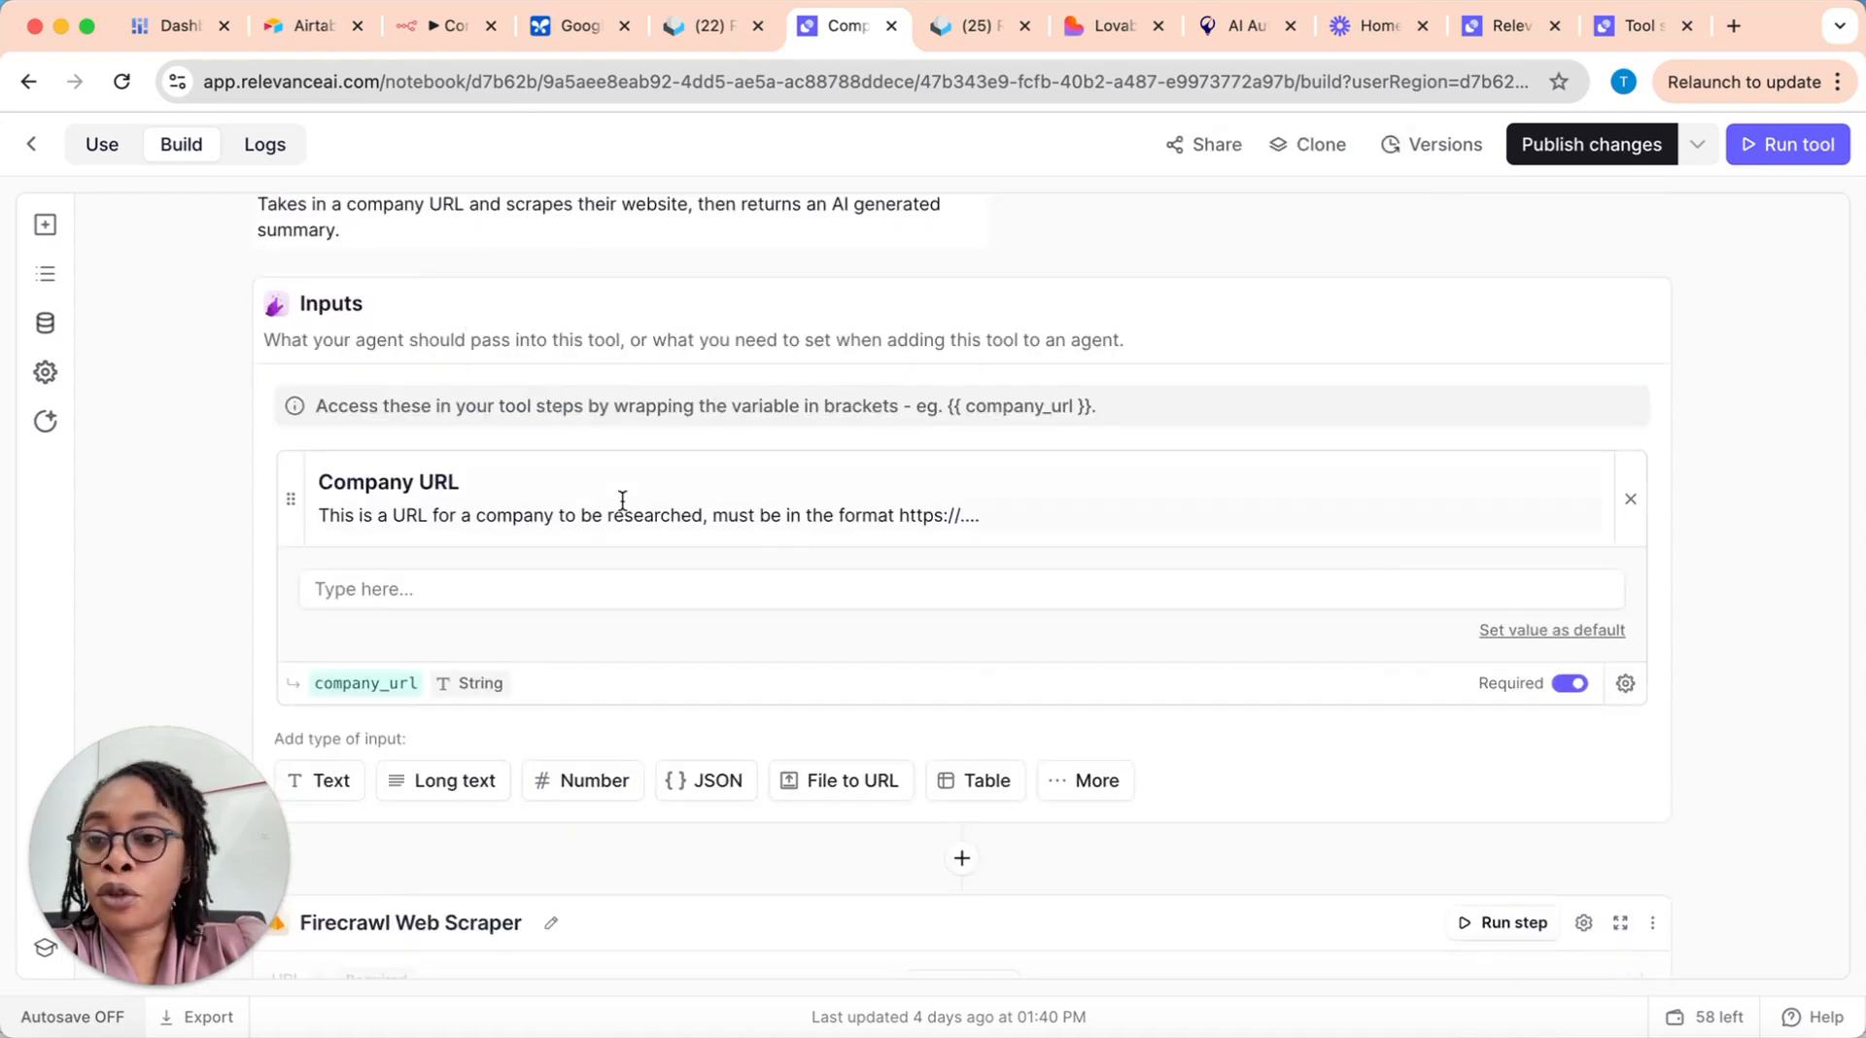
Step: Add a blank text input beneath the Company URL input and remove it again
scroll(583, 603, down, 1)
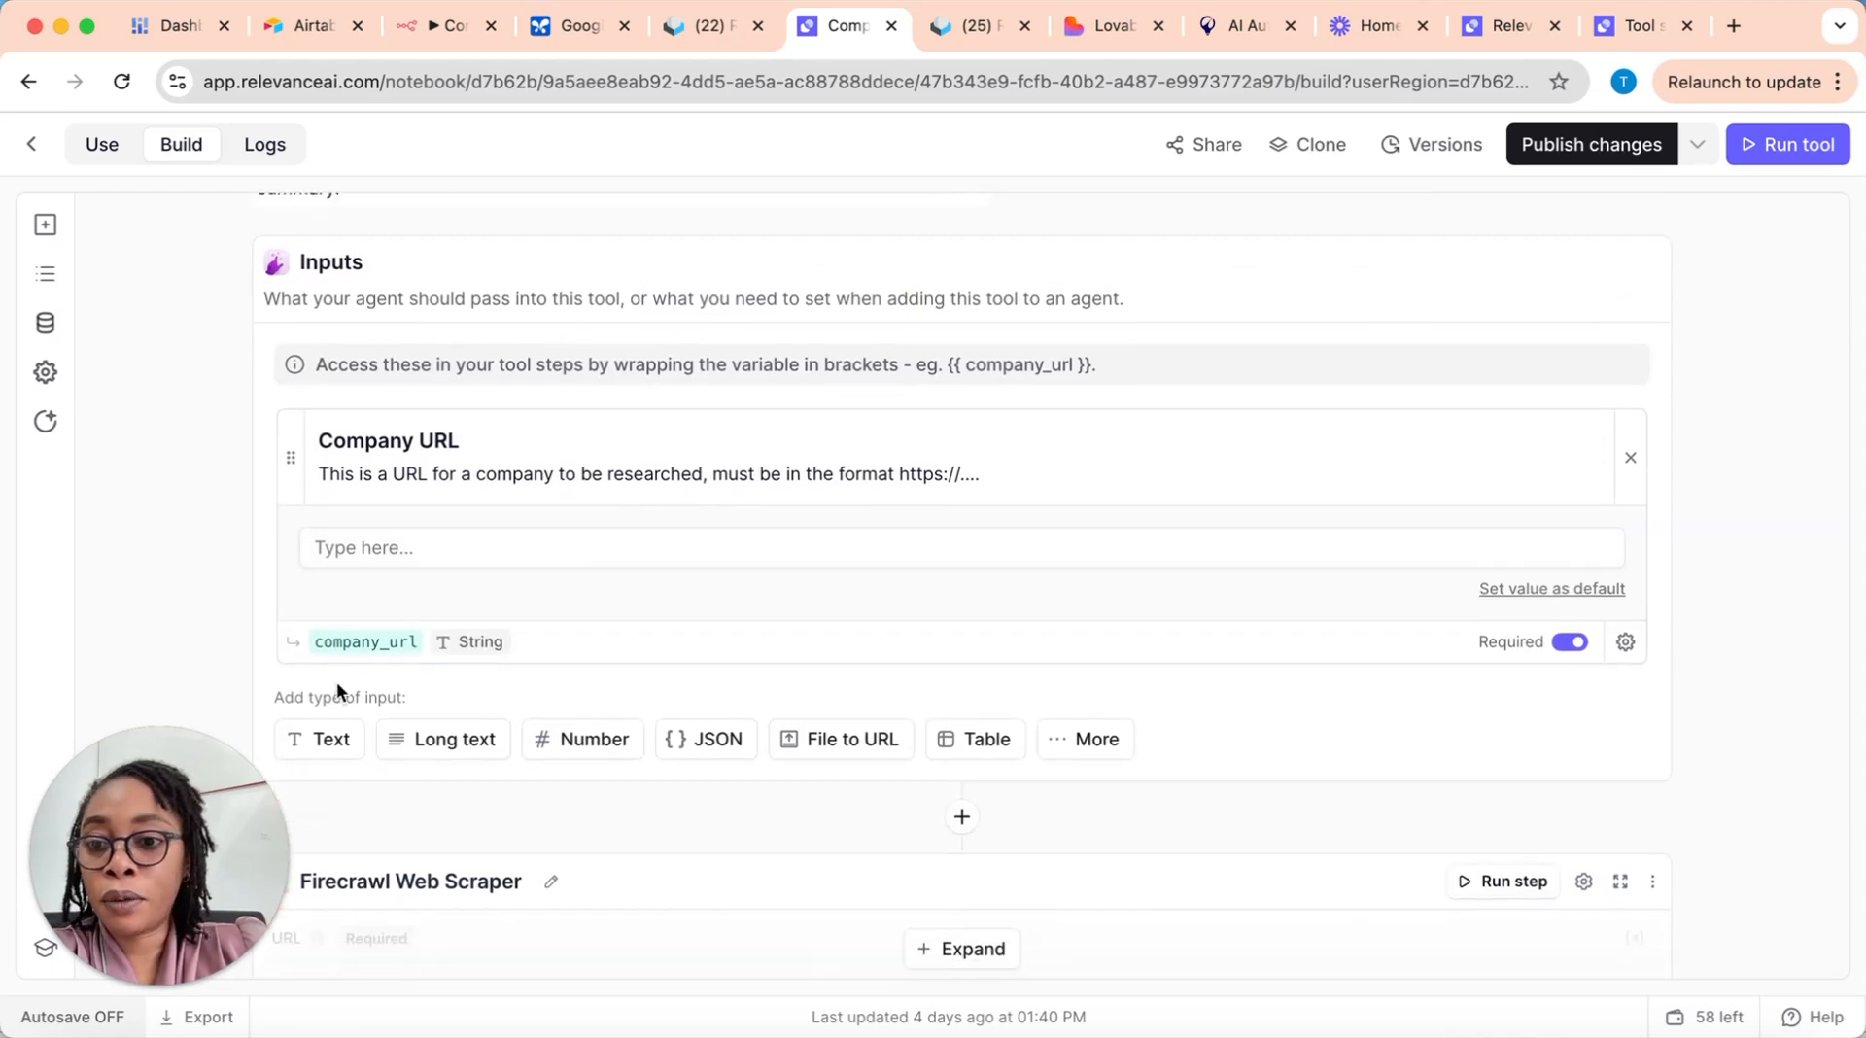
click(321, 739)
scroll(696, 763, down, 5)
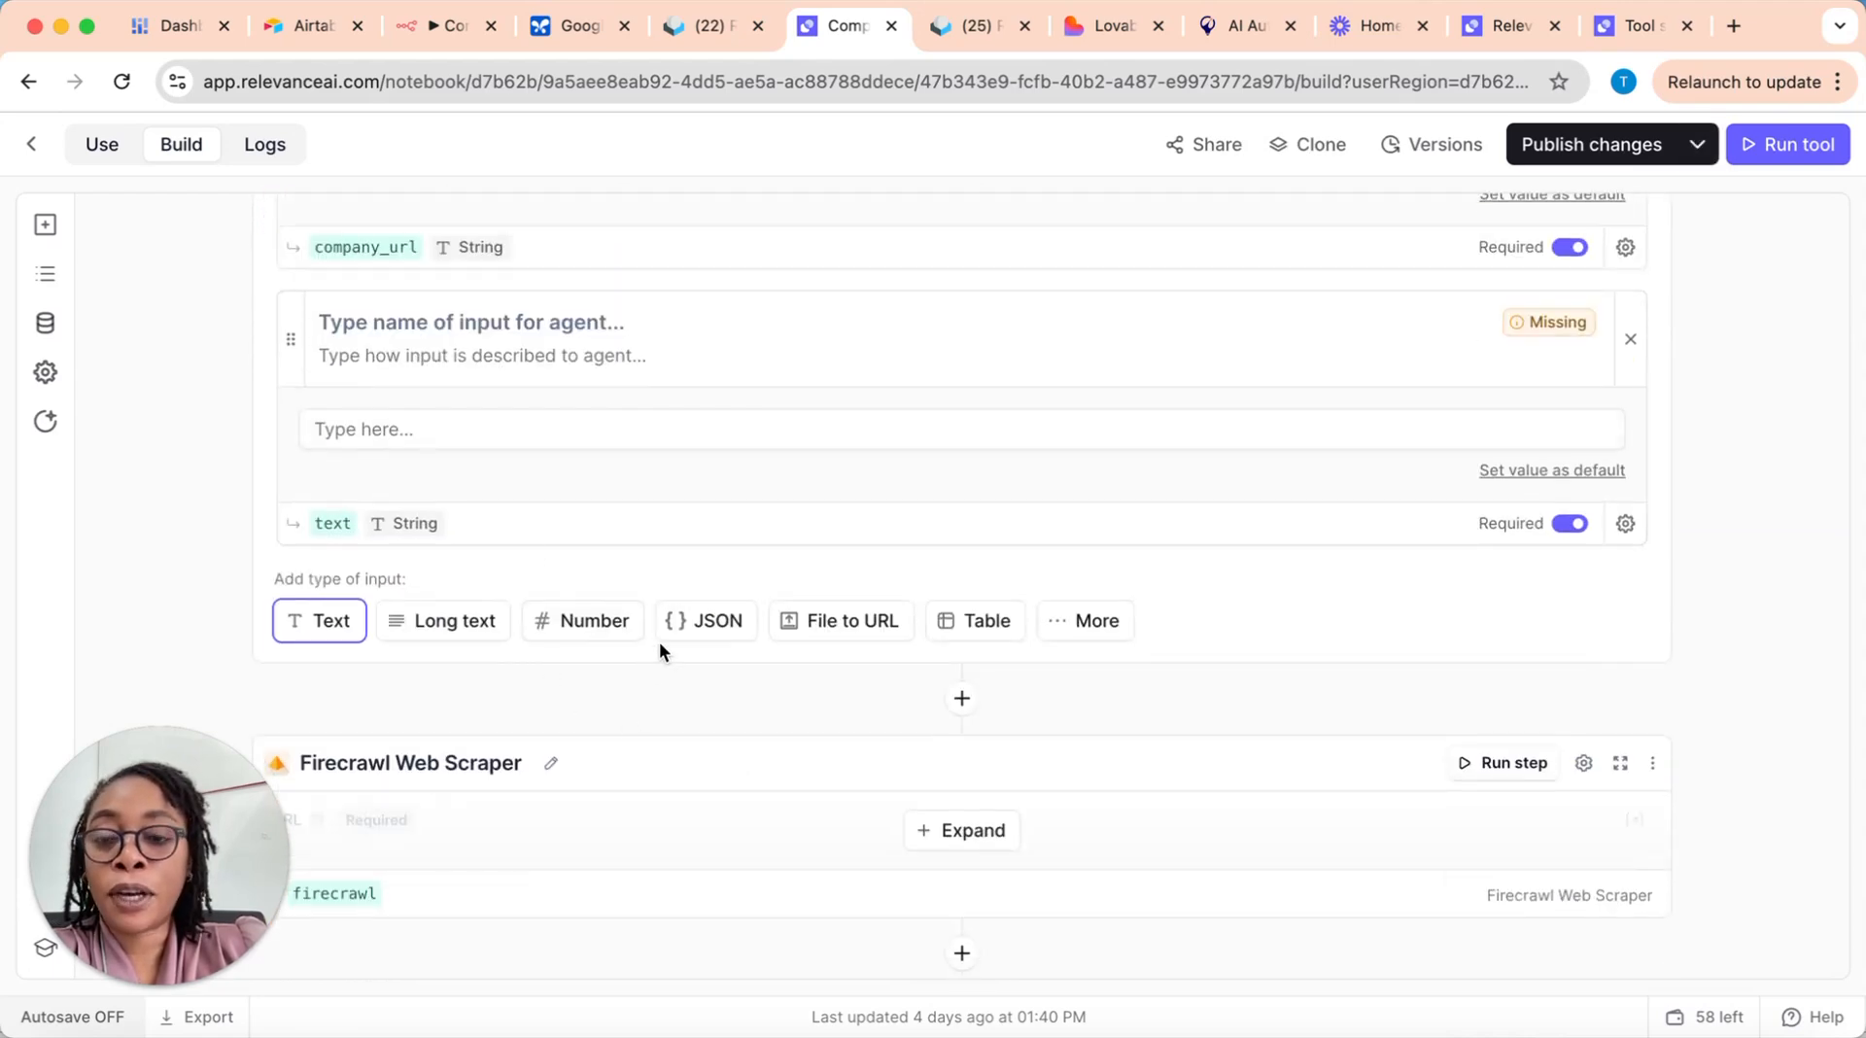
scroll(667, 480, up, 2)
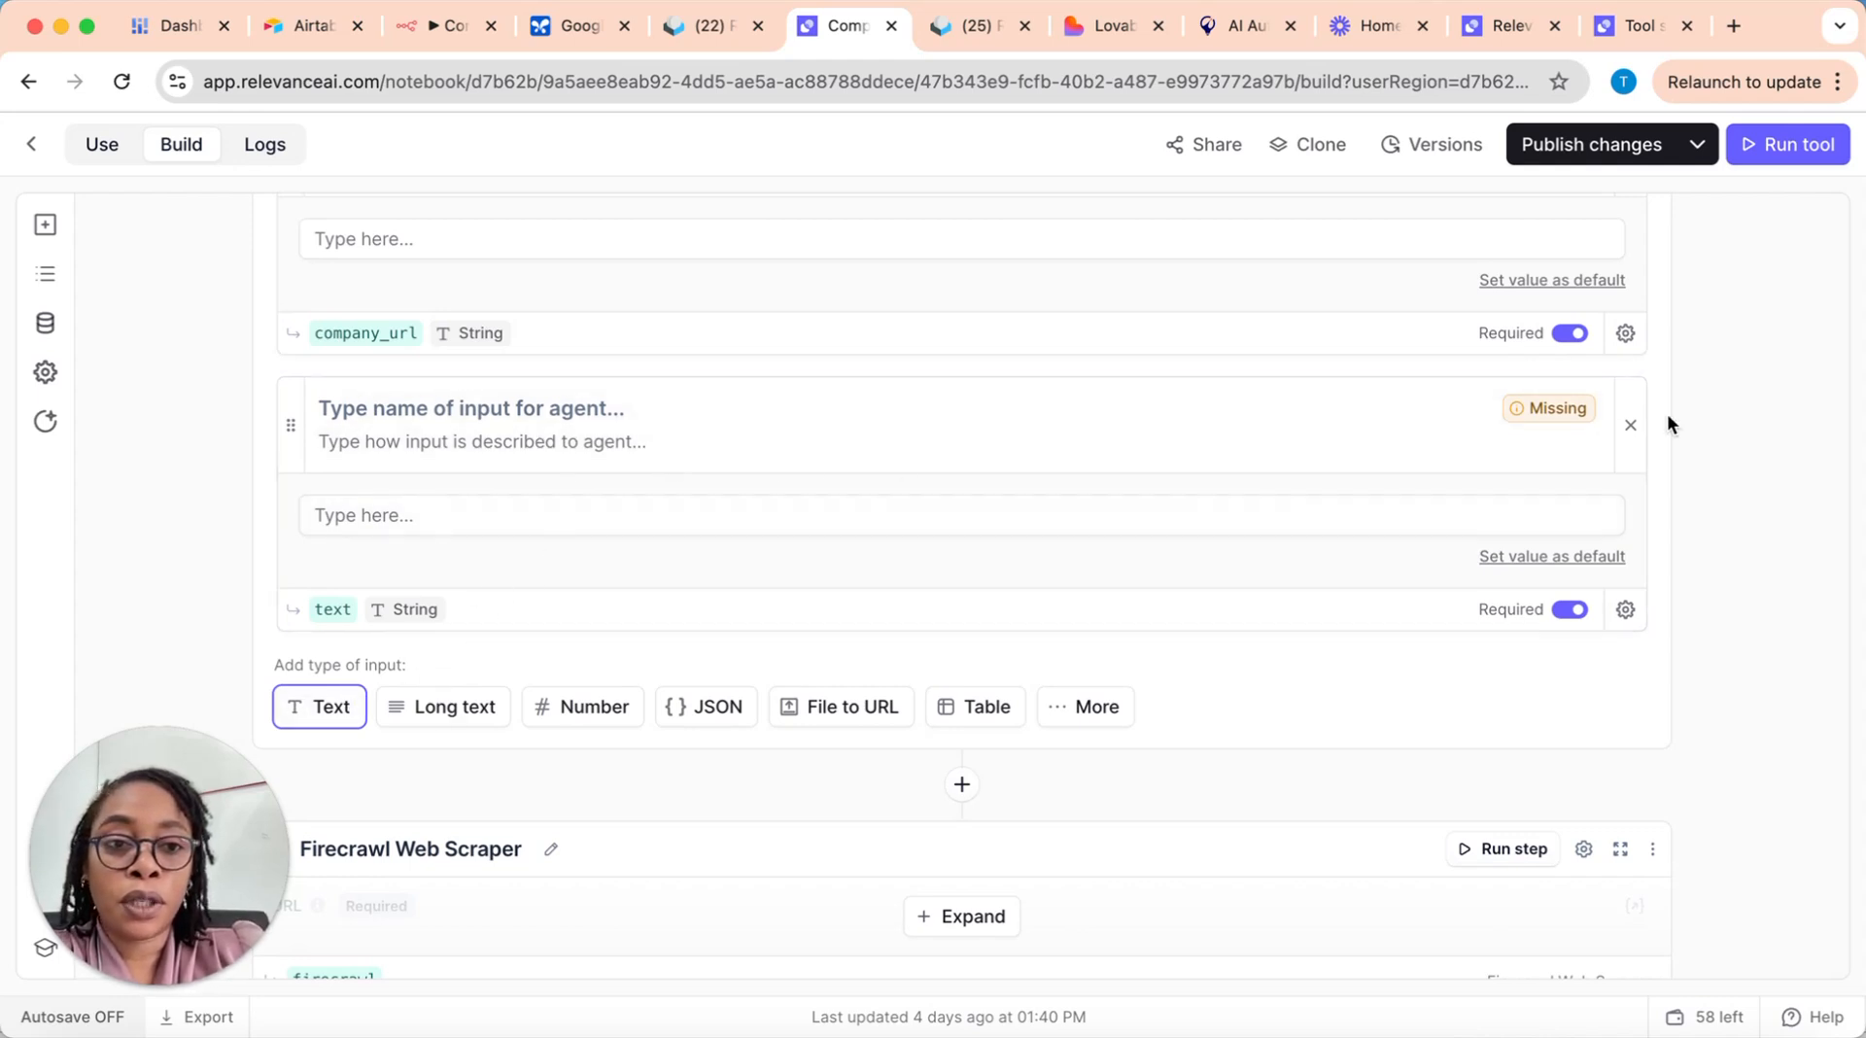
click(1633, 431)
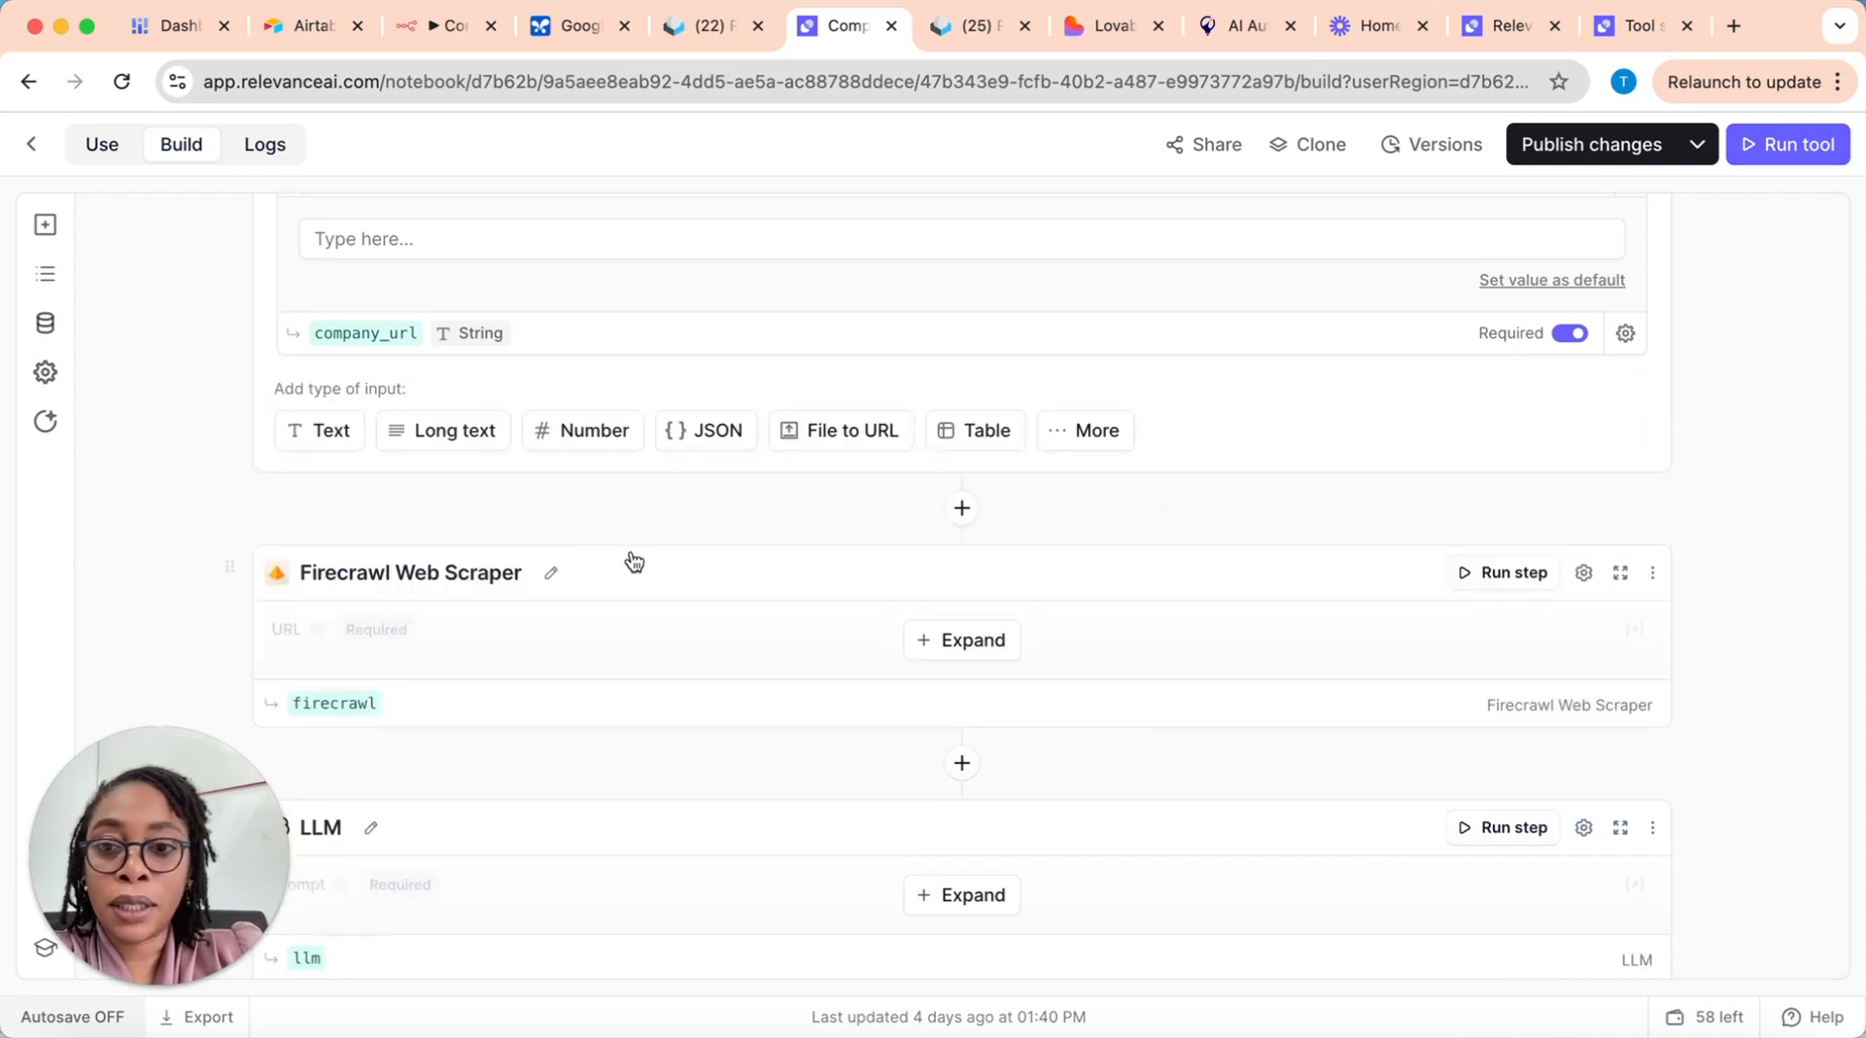
Step: Expand the Firecrawl Web Scraper step and examine its URL variable, content extraction, path and page-count settings
scroll(604, 455, down, 1)
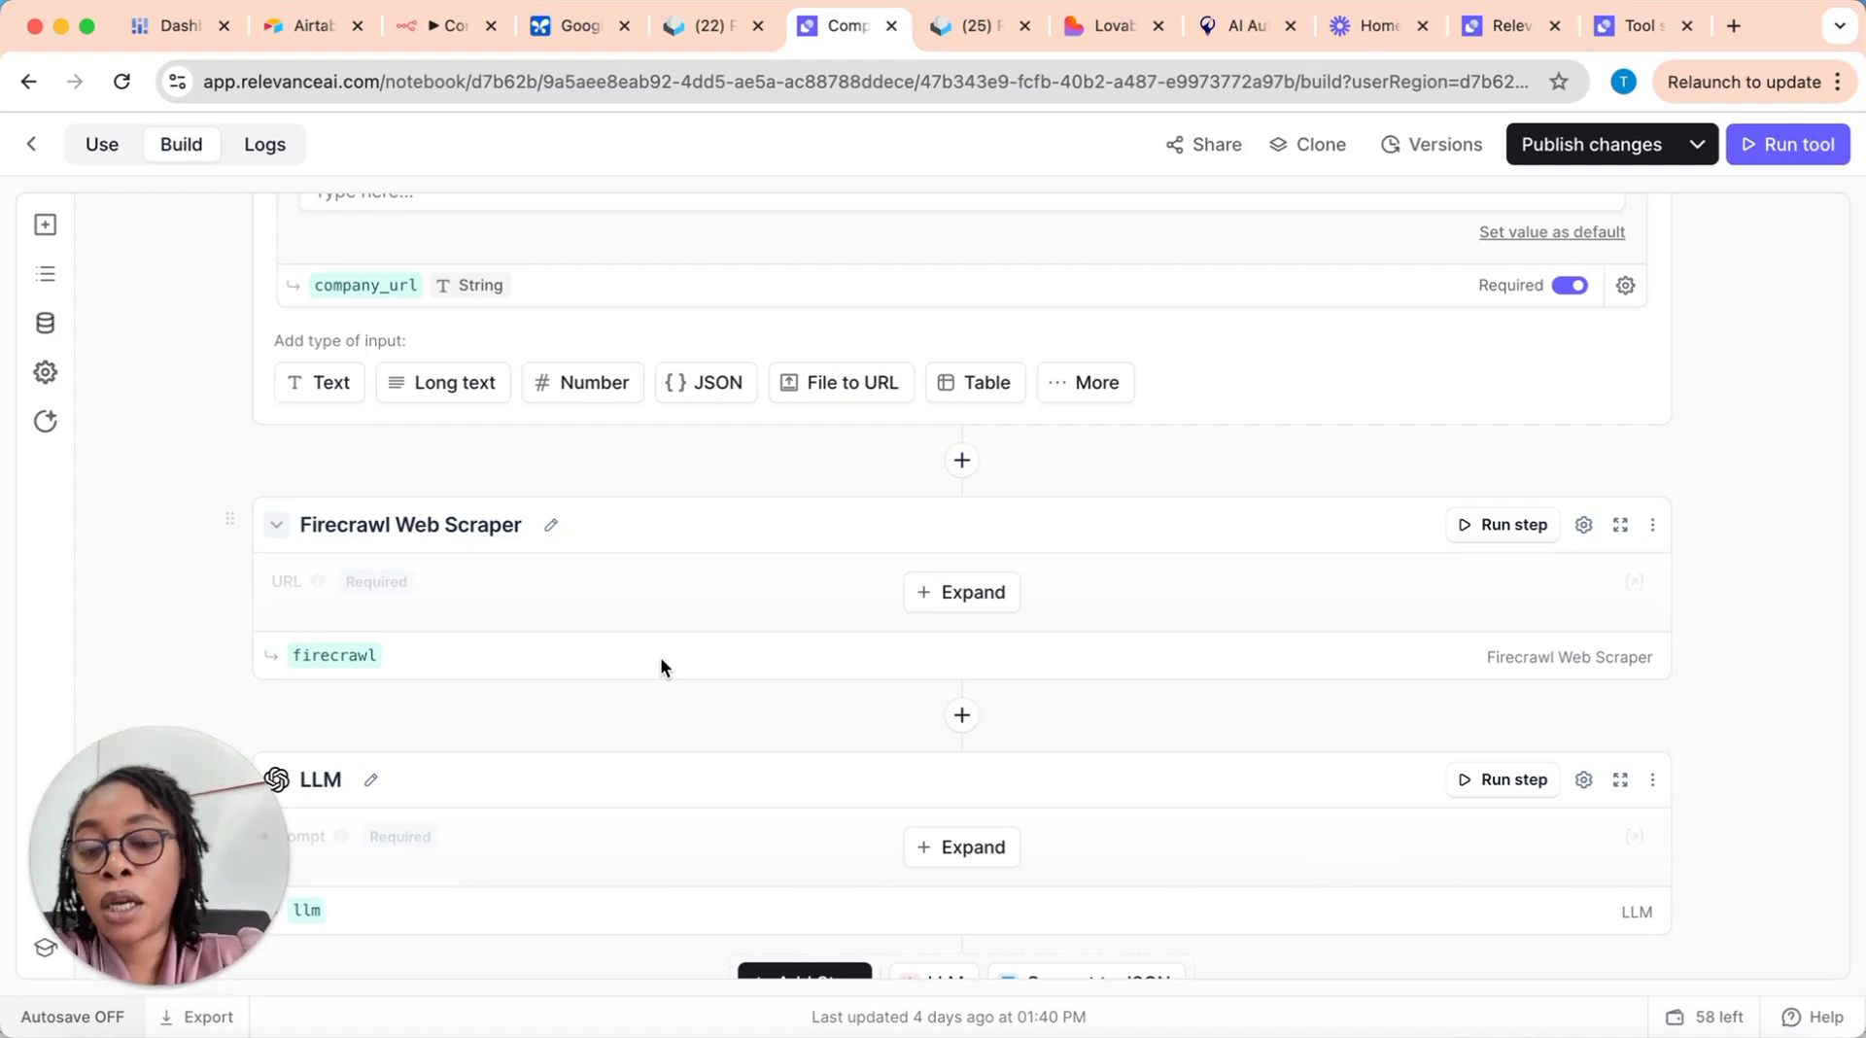
click(951, 595)
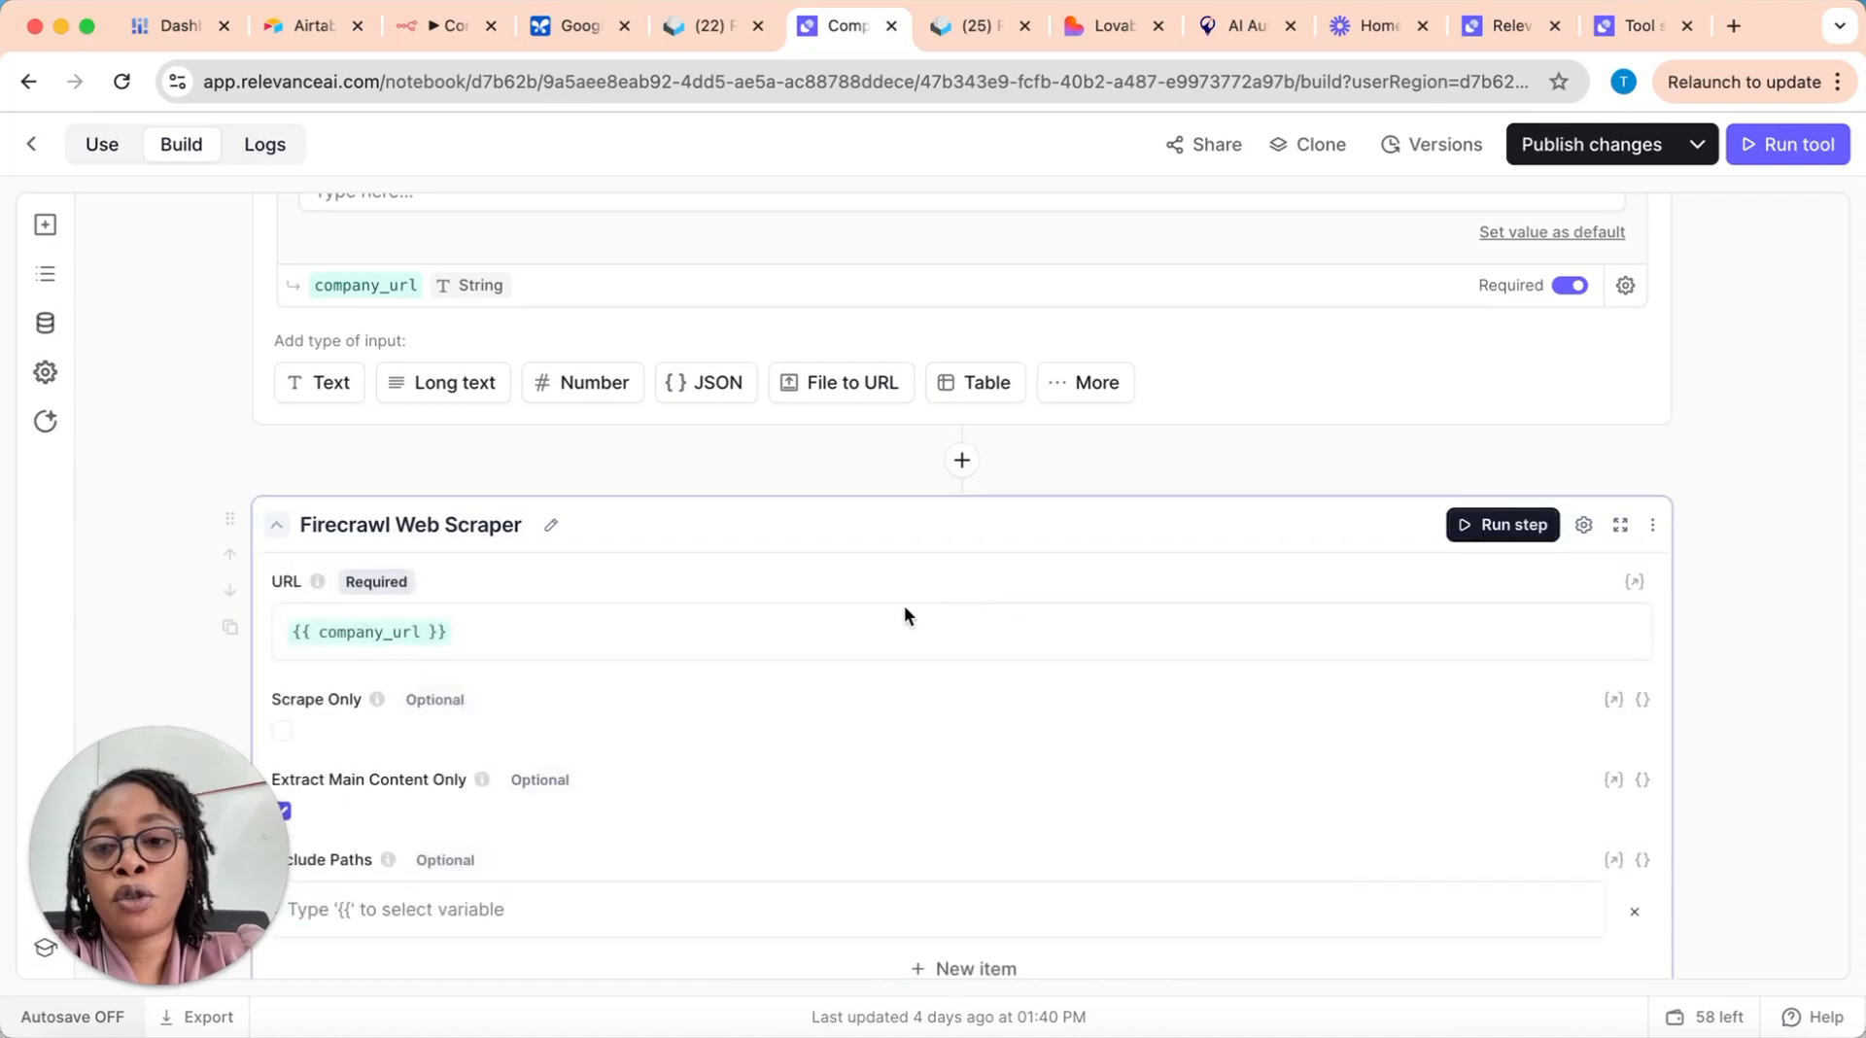
scroll(689, 723, down, 5)
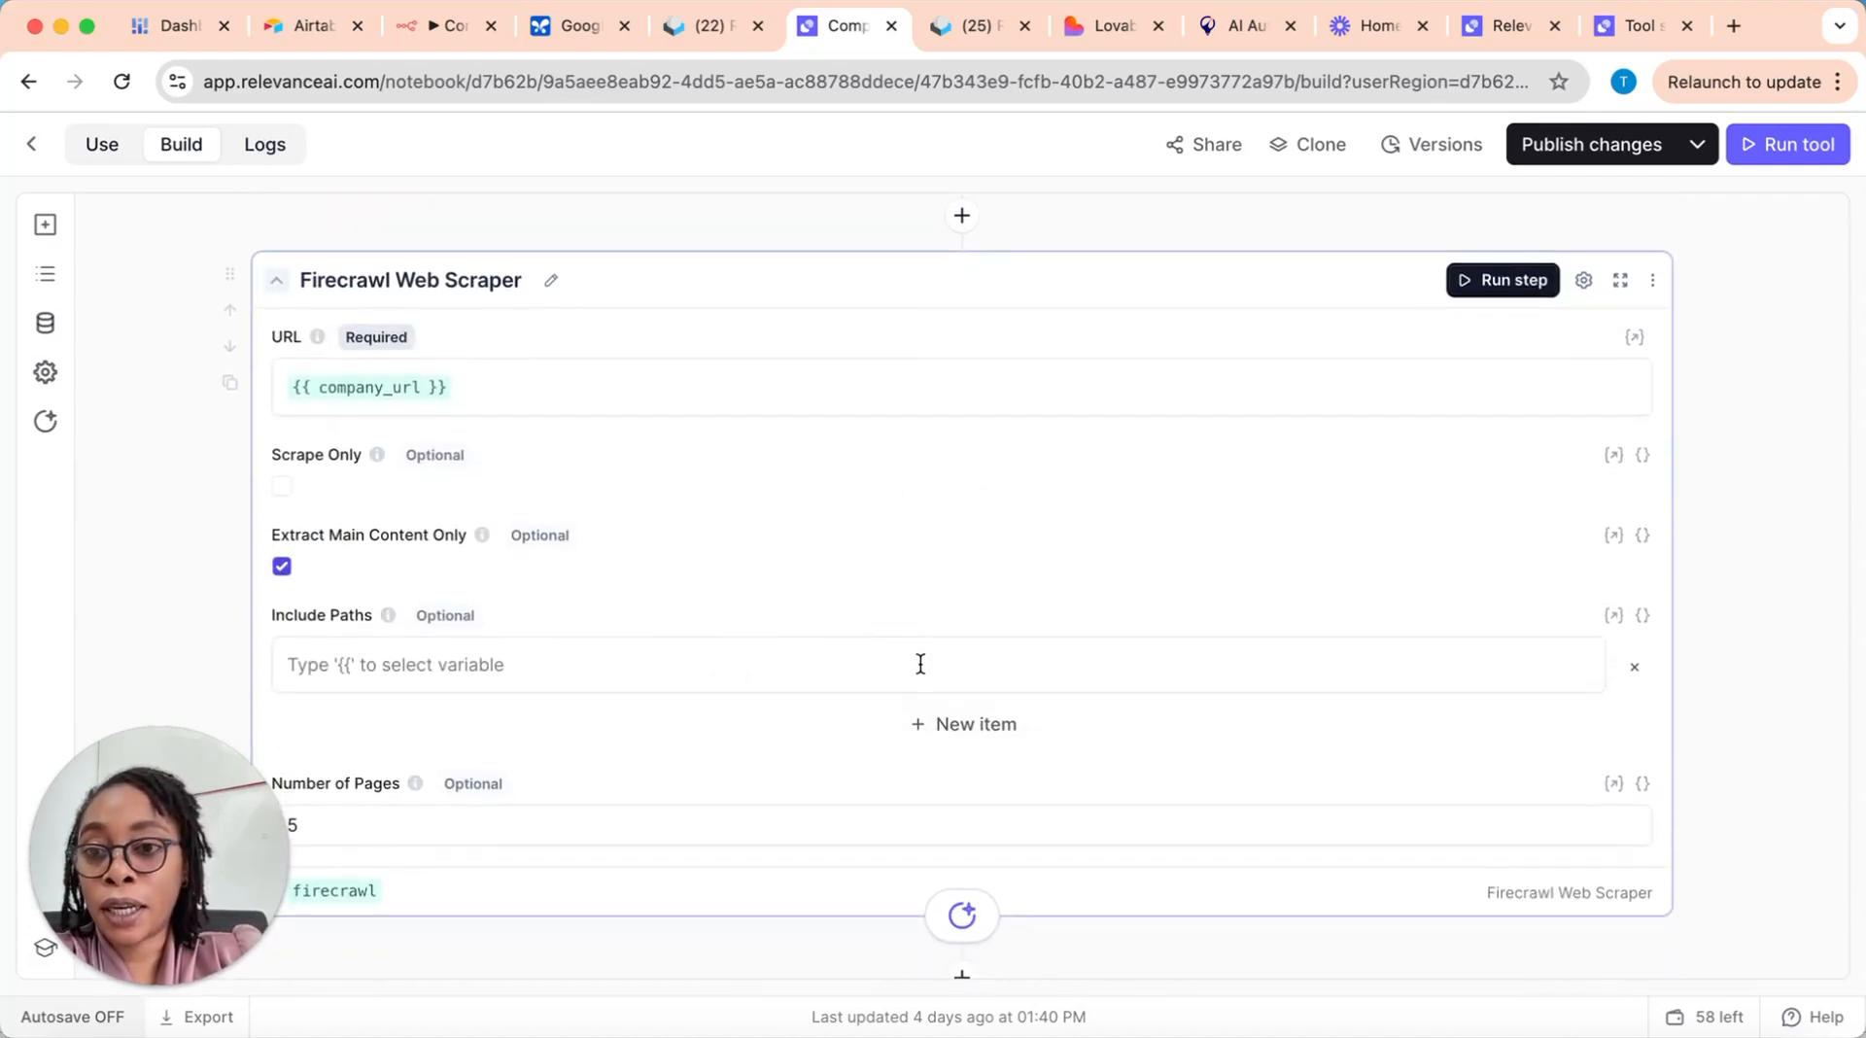
scroll(443, 386, down, 1)
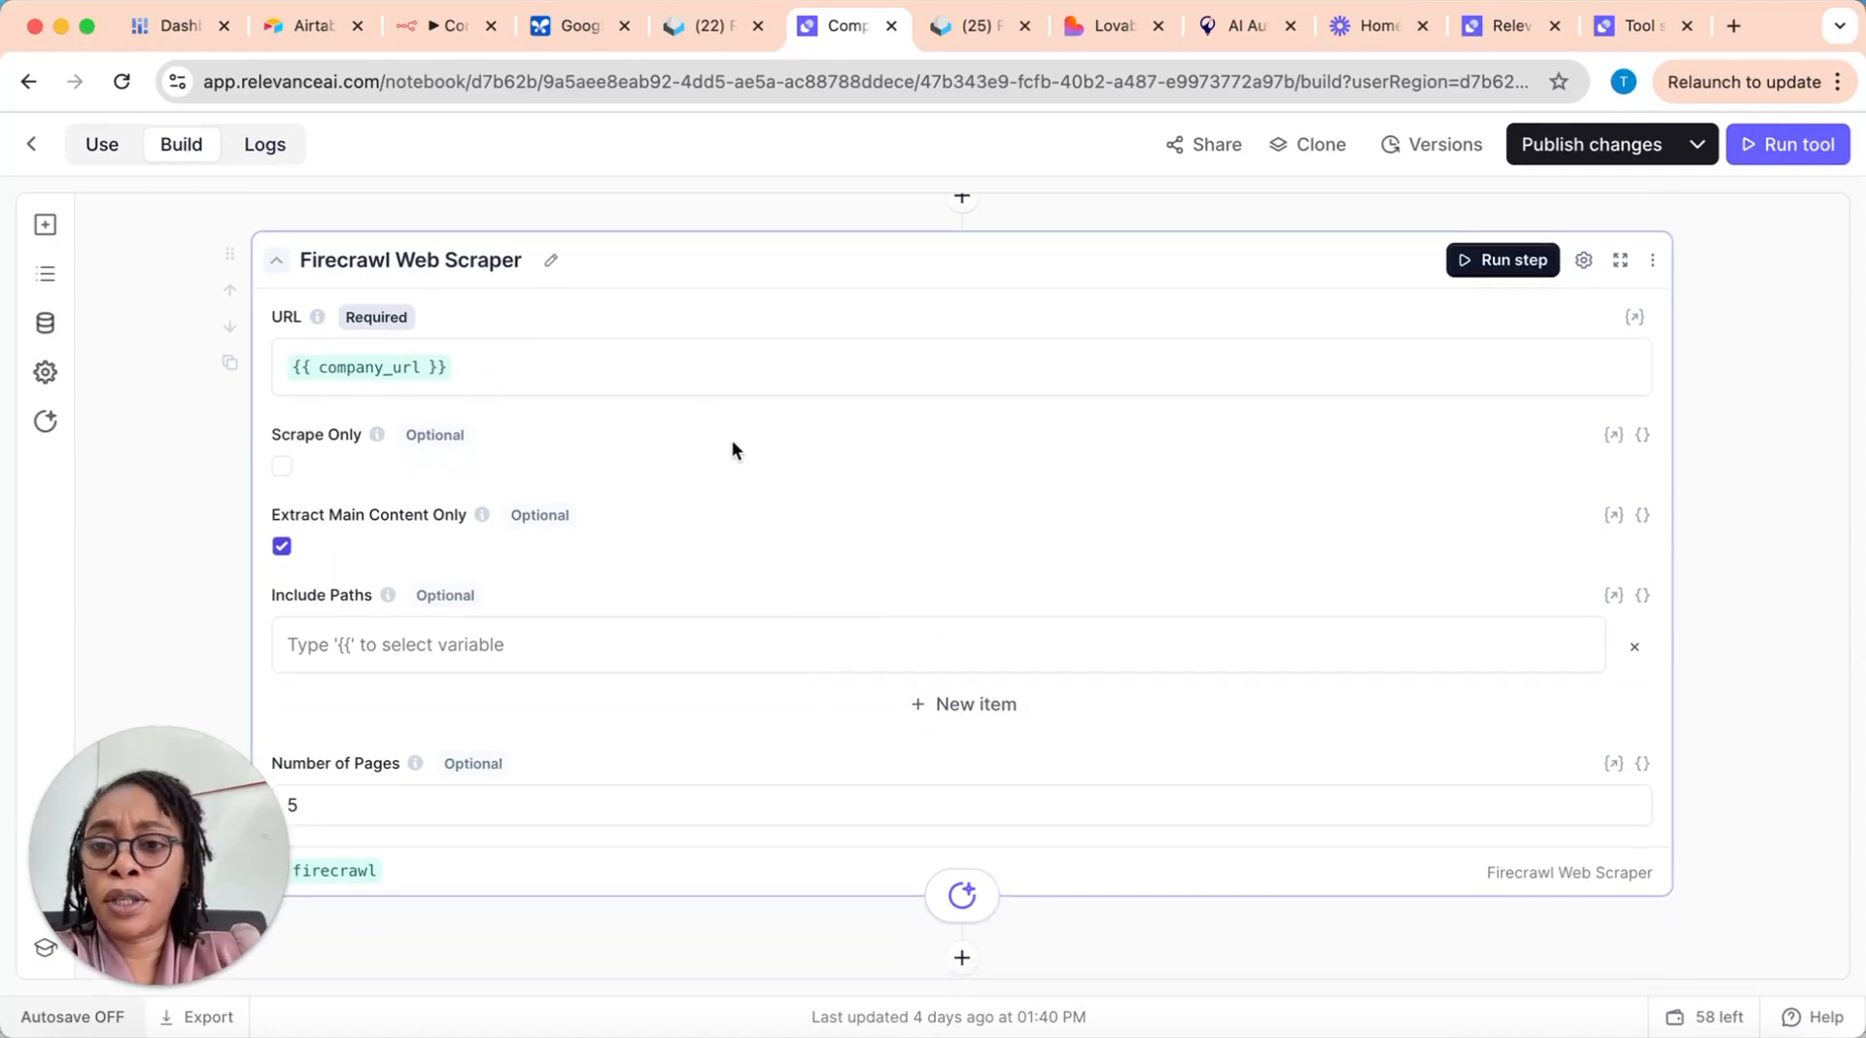
scroll(870, 696, down, 1)
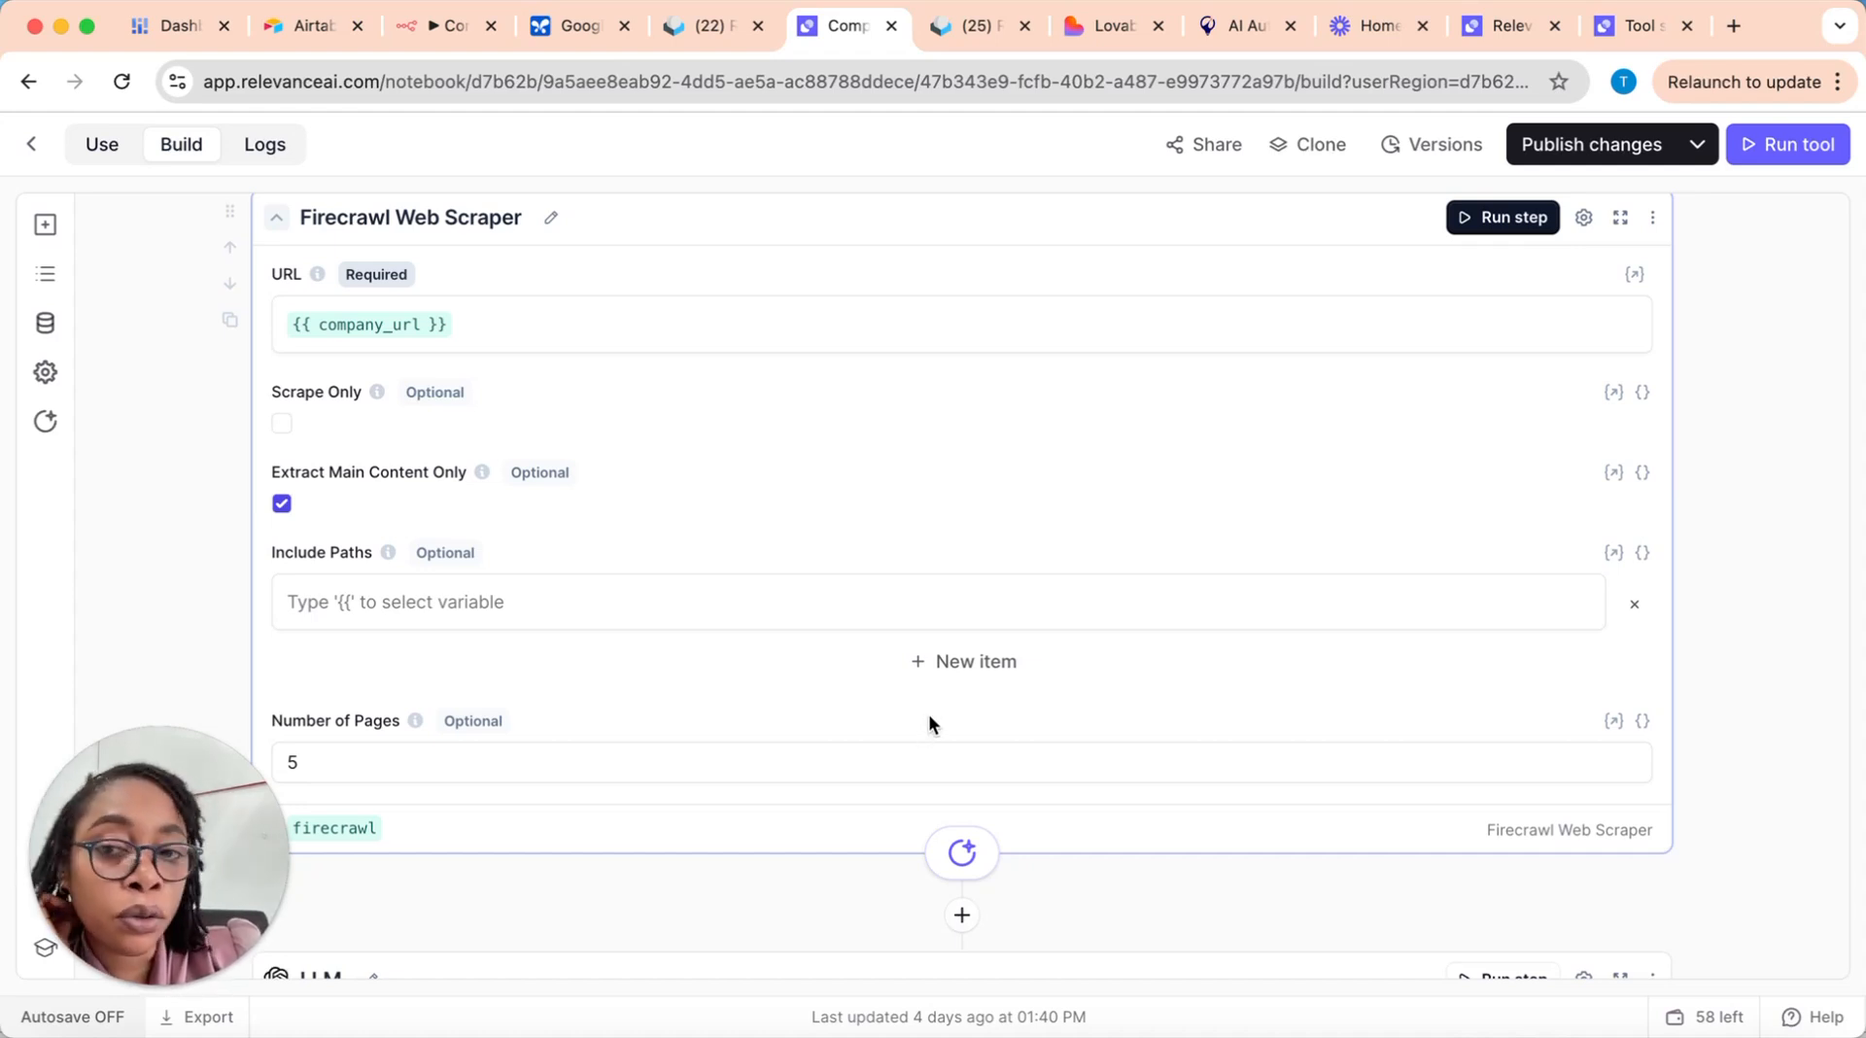
scroll(930, 716, up, 3)
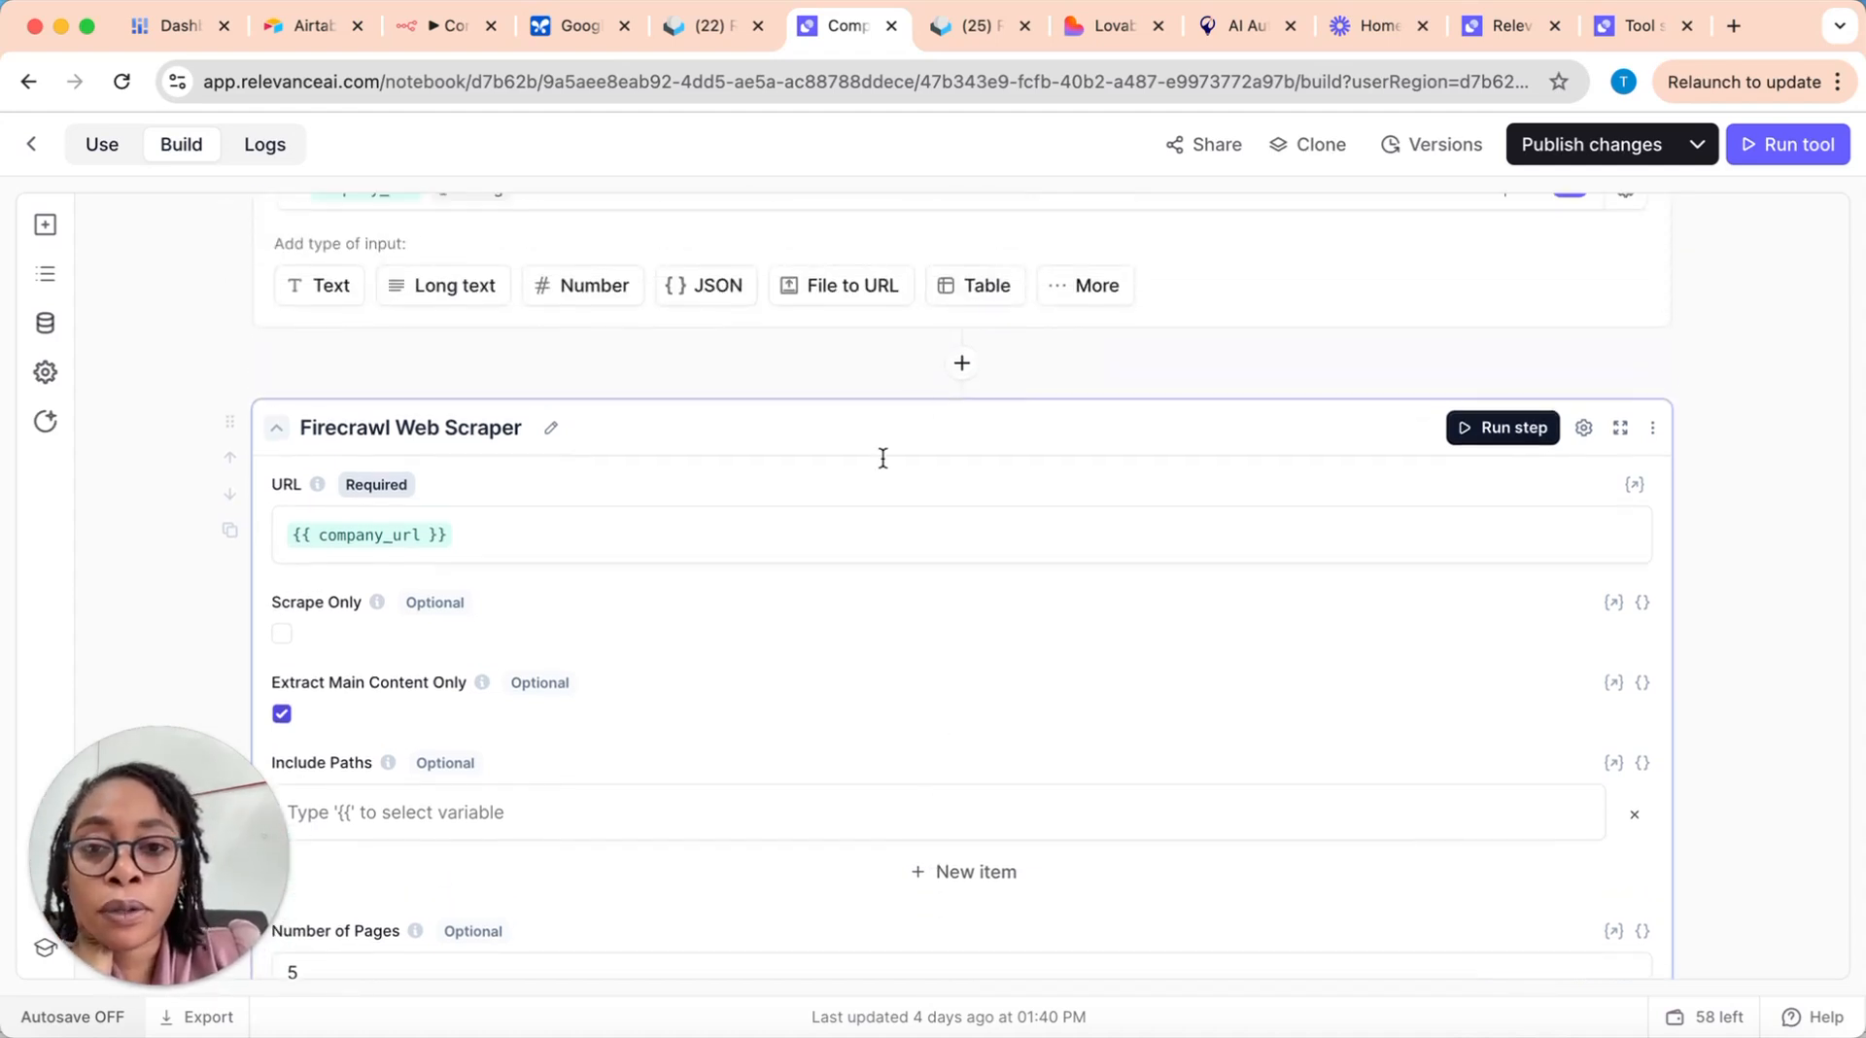
scroll(960, 573, down, 1)
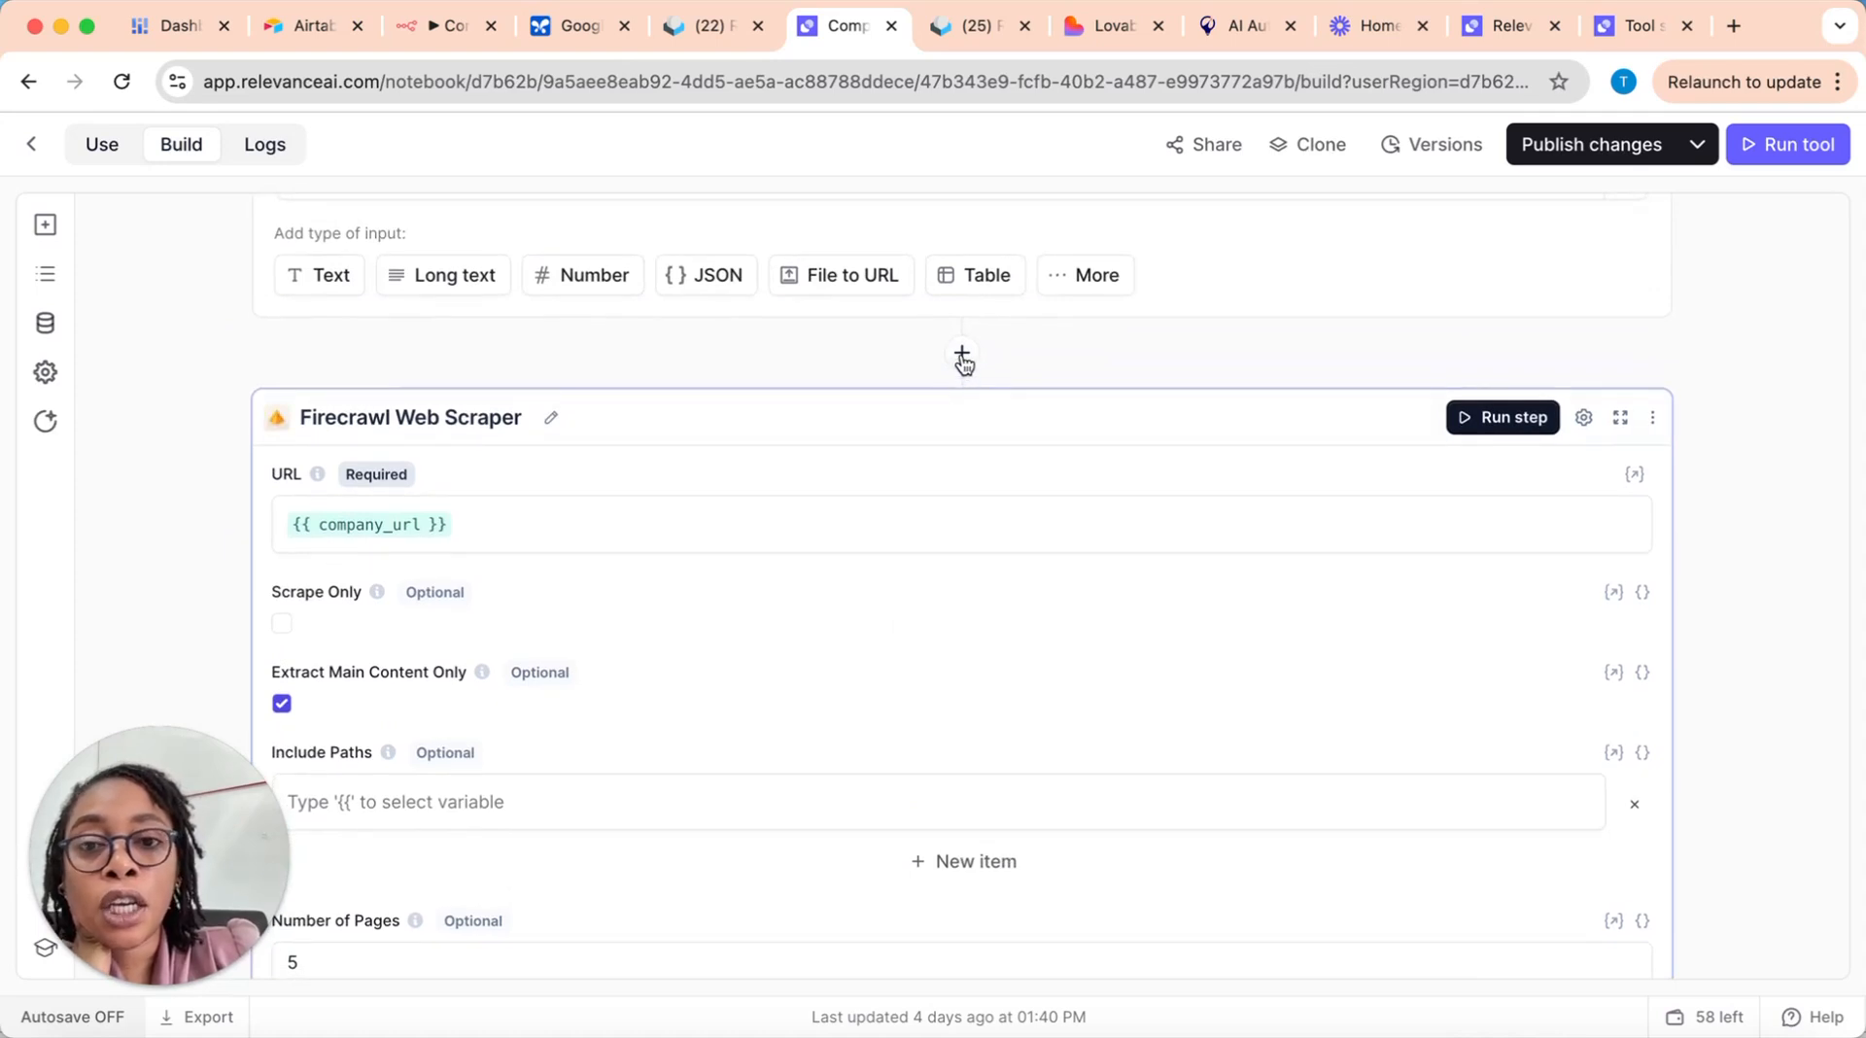
Step: Search the available tool steps for "web scra" below the Firecrawl step, look through the scrapers and close without adding one
scroll(988, 696, down, 5)
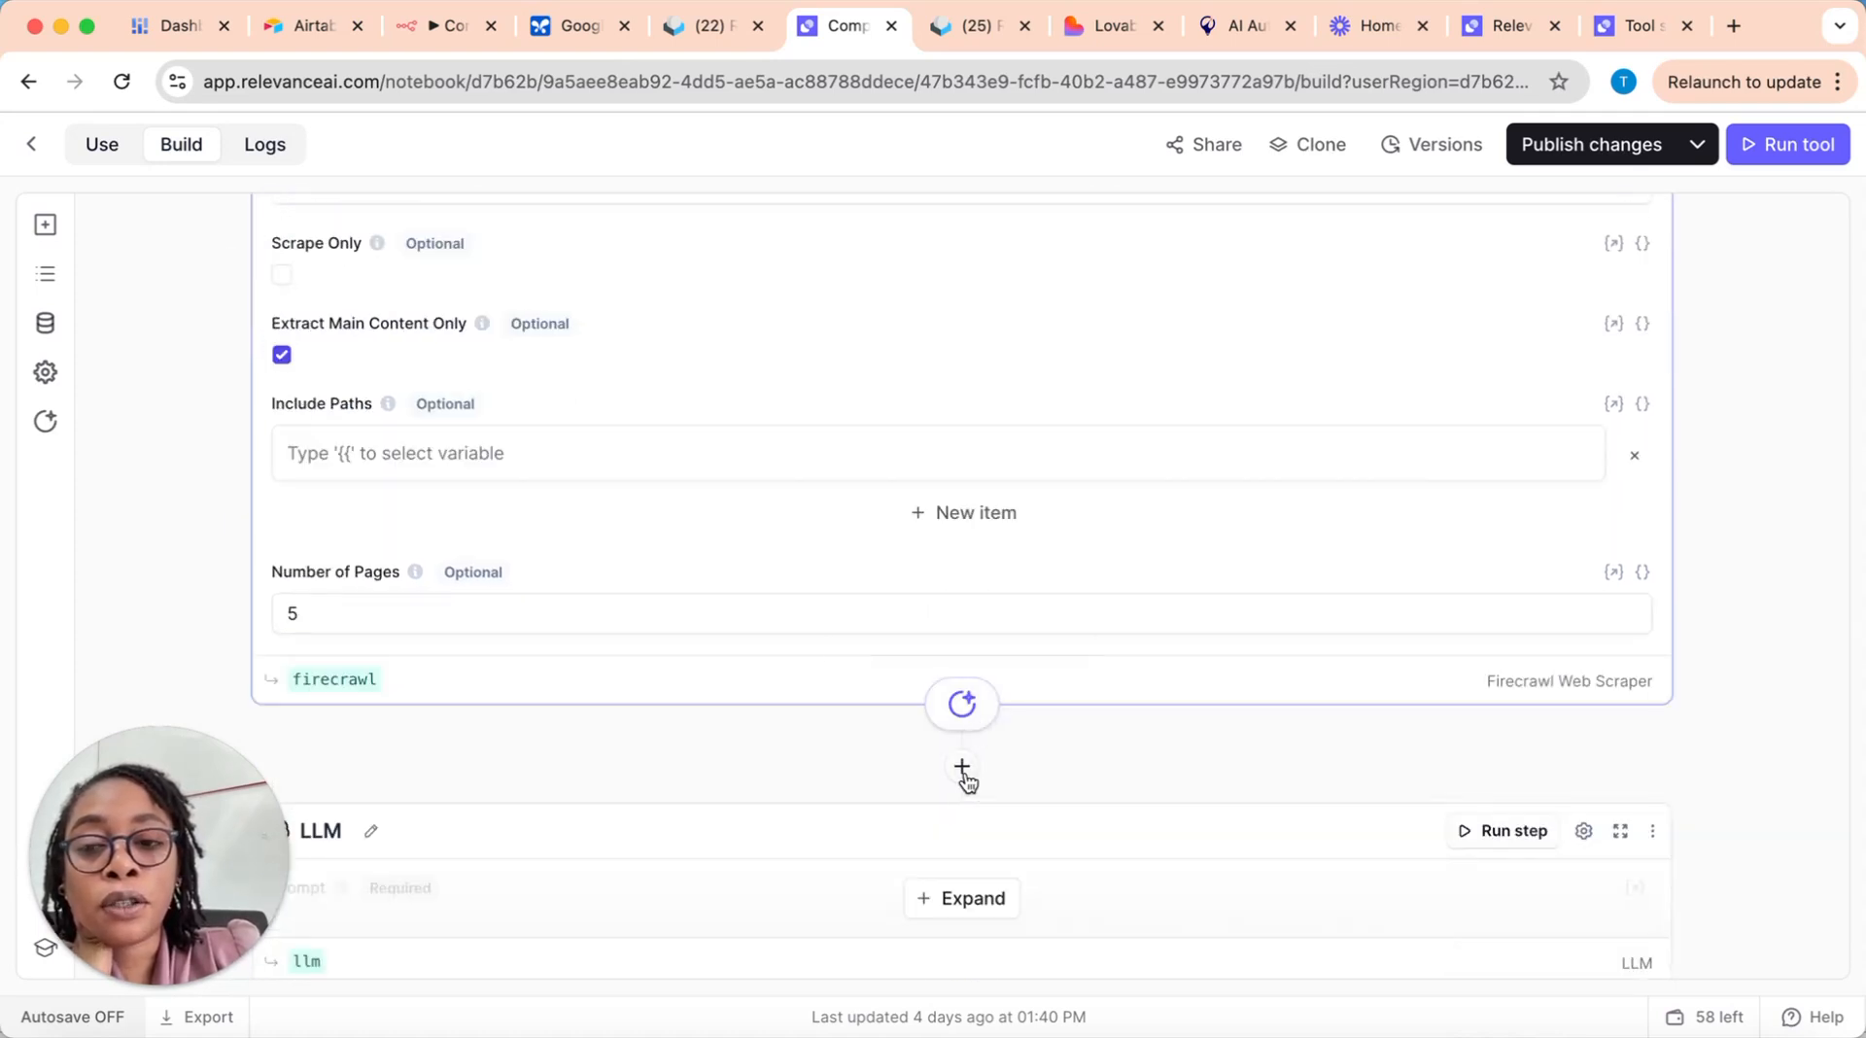
click(962, 769)
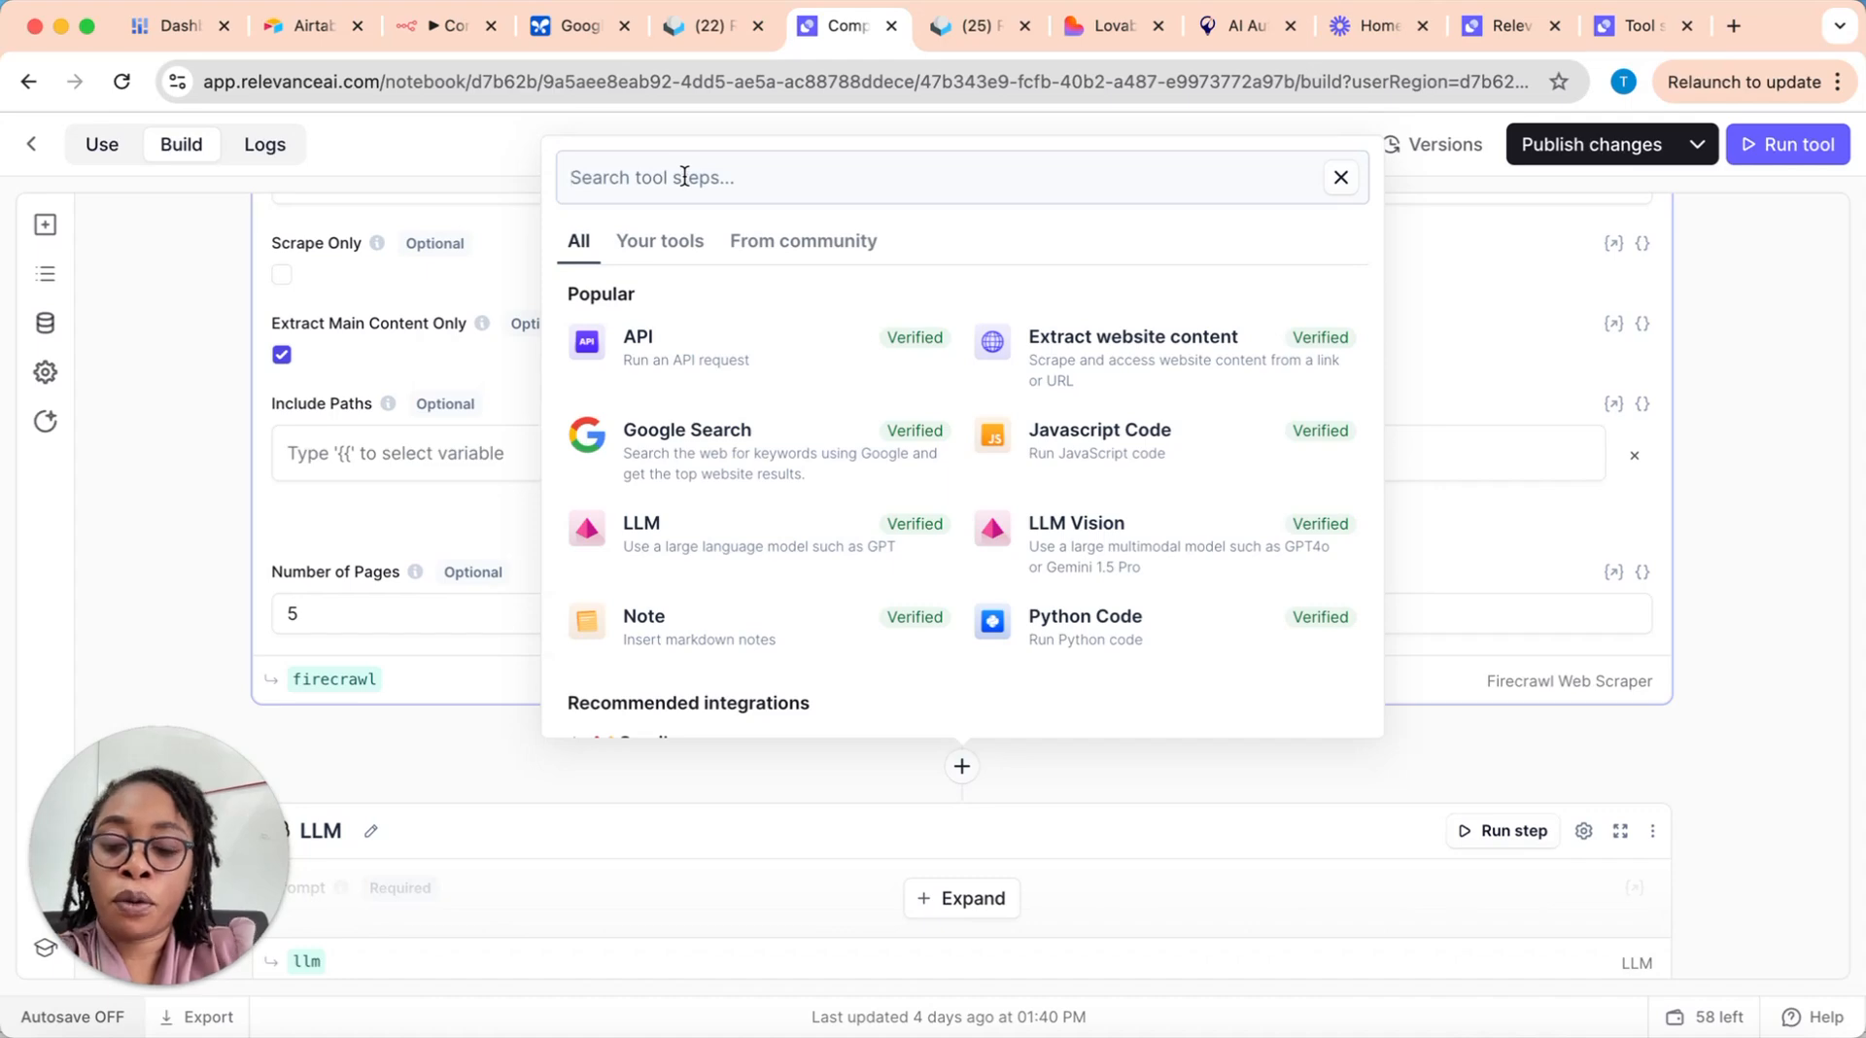
text(web scra)
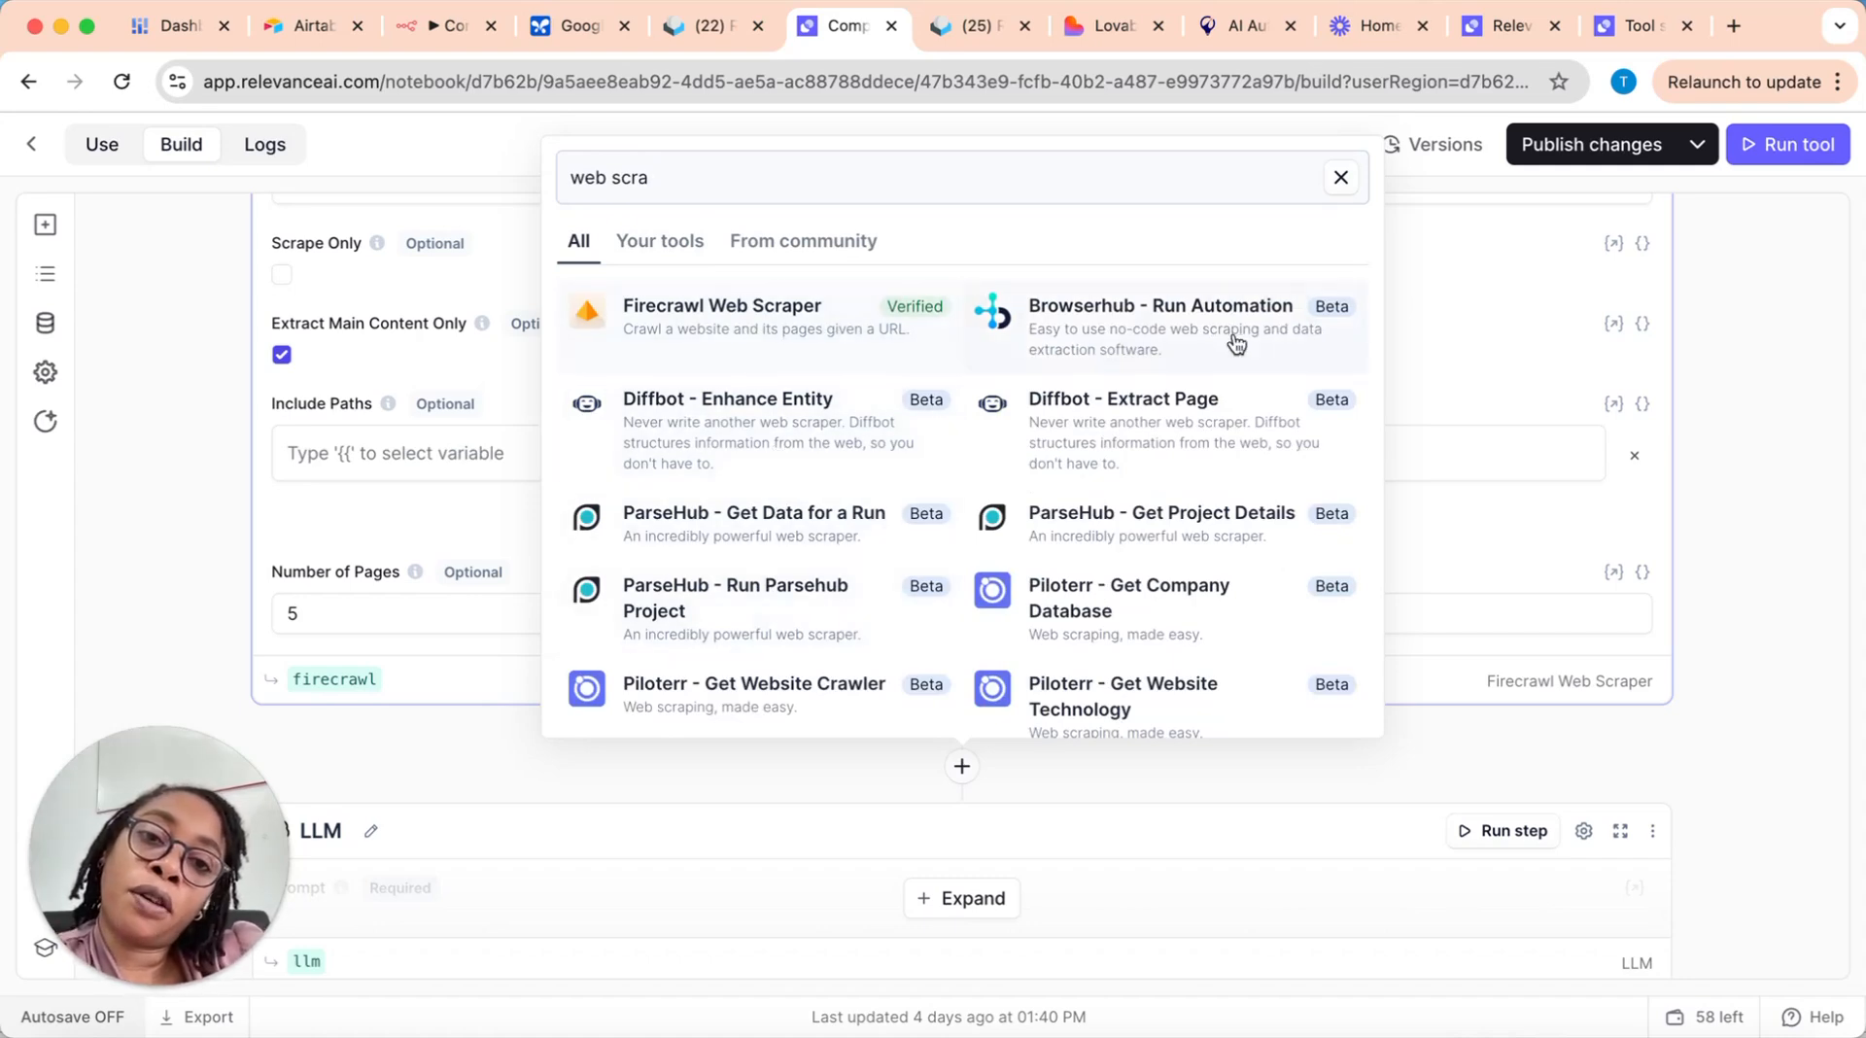
scroll(972, 608, down, 3)
scroll(972, 607, up, 3)
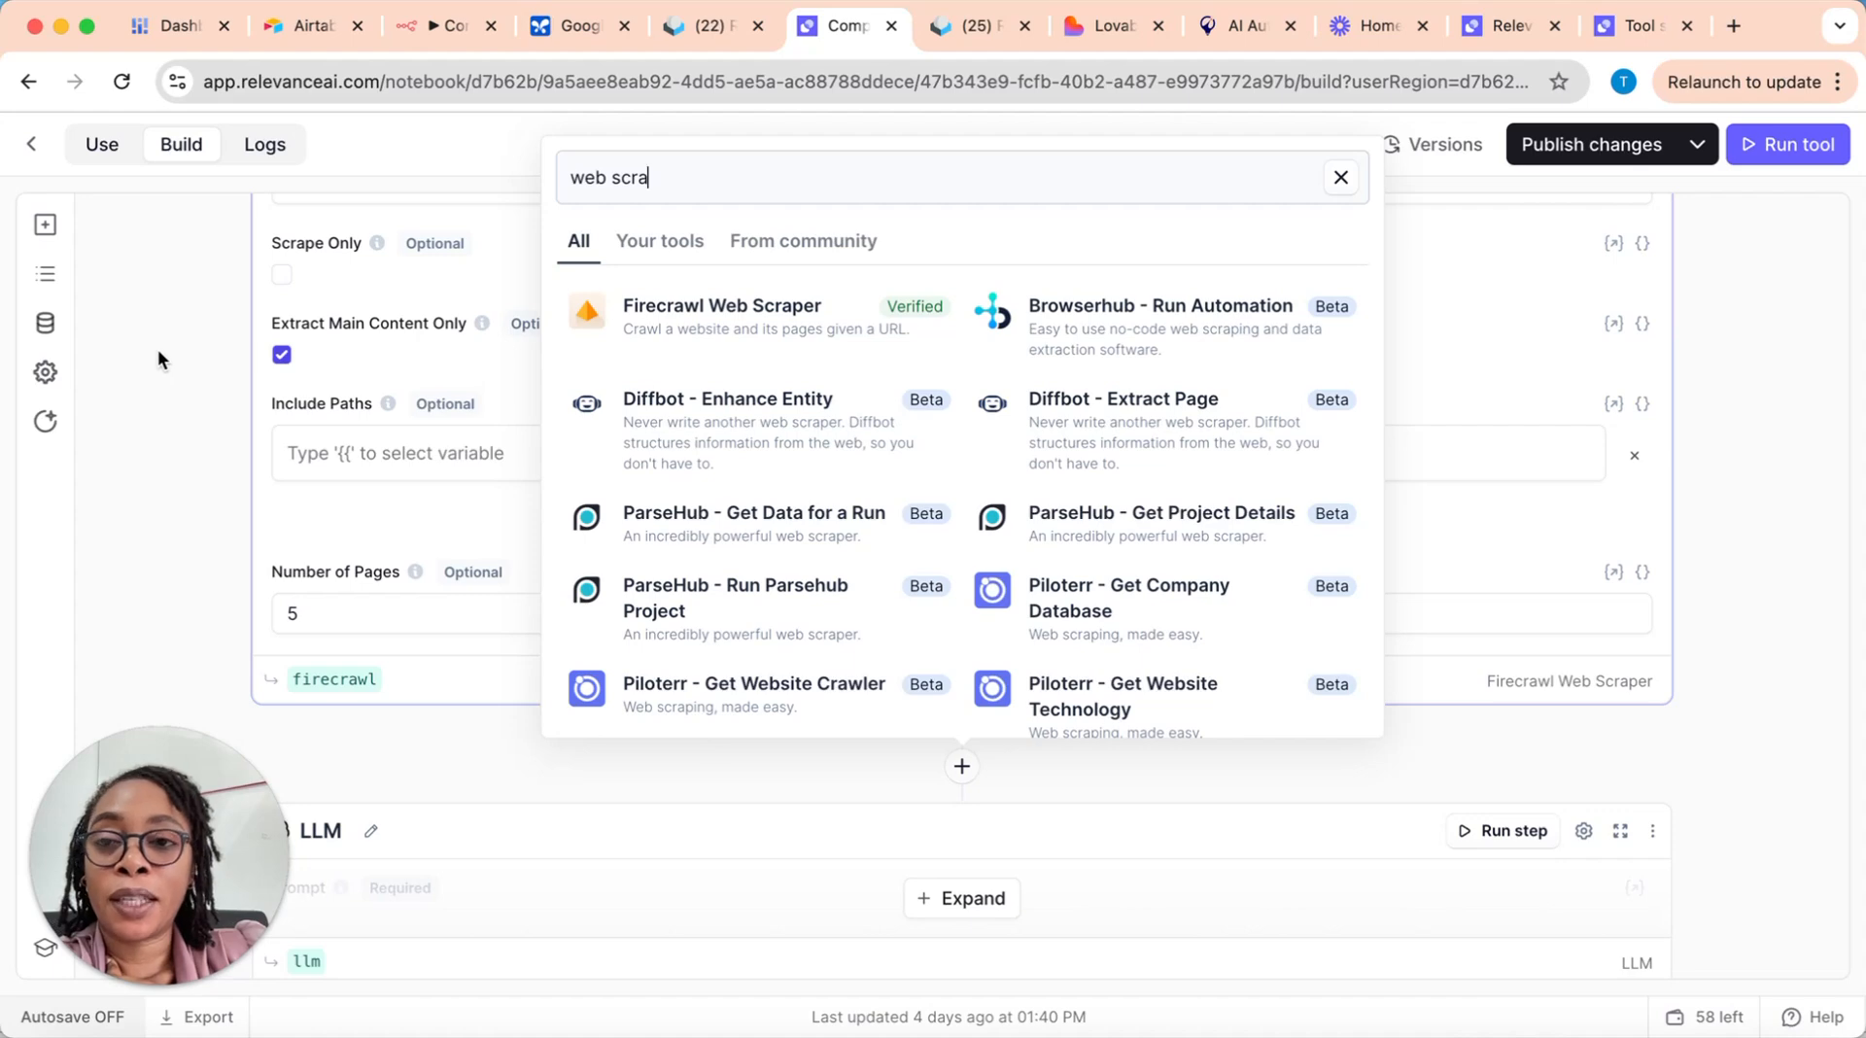
click(161, 373)
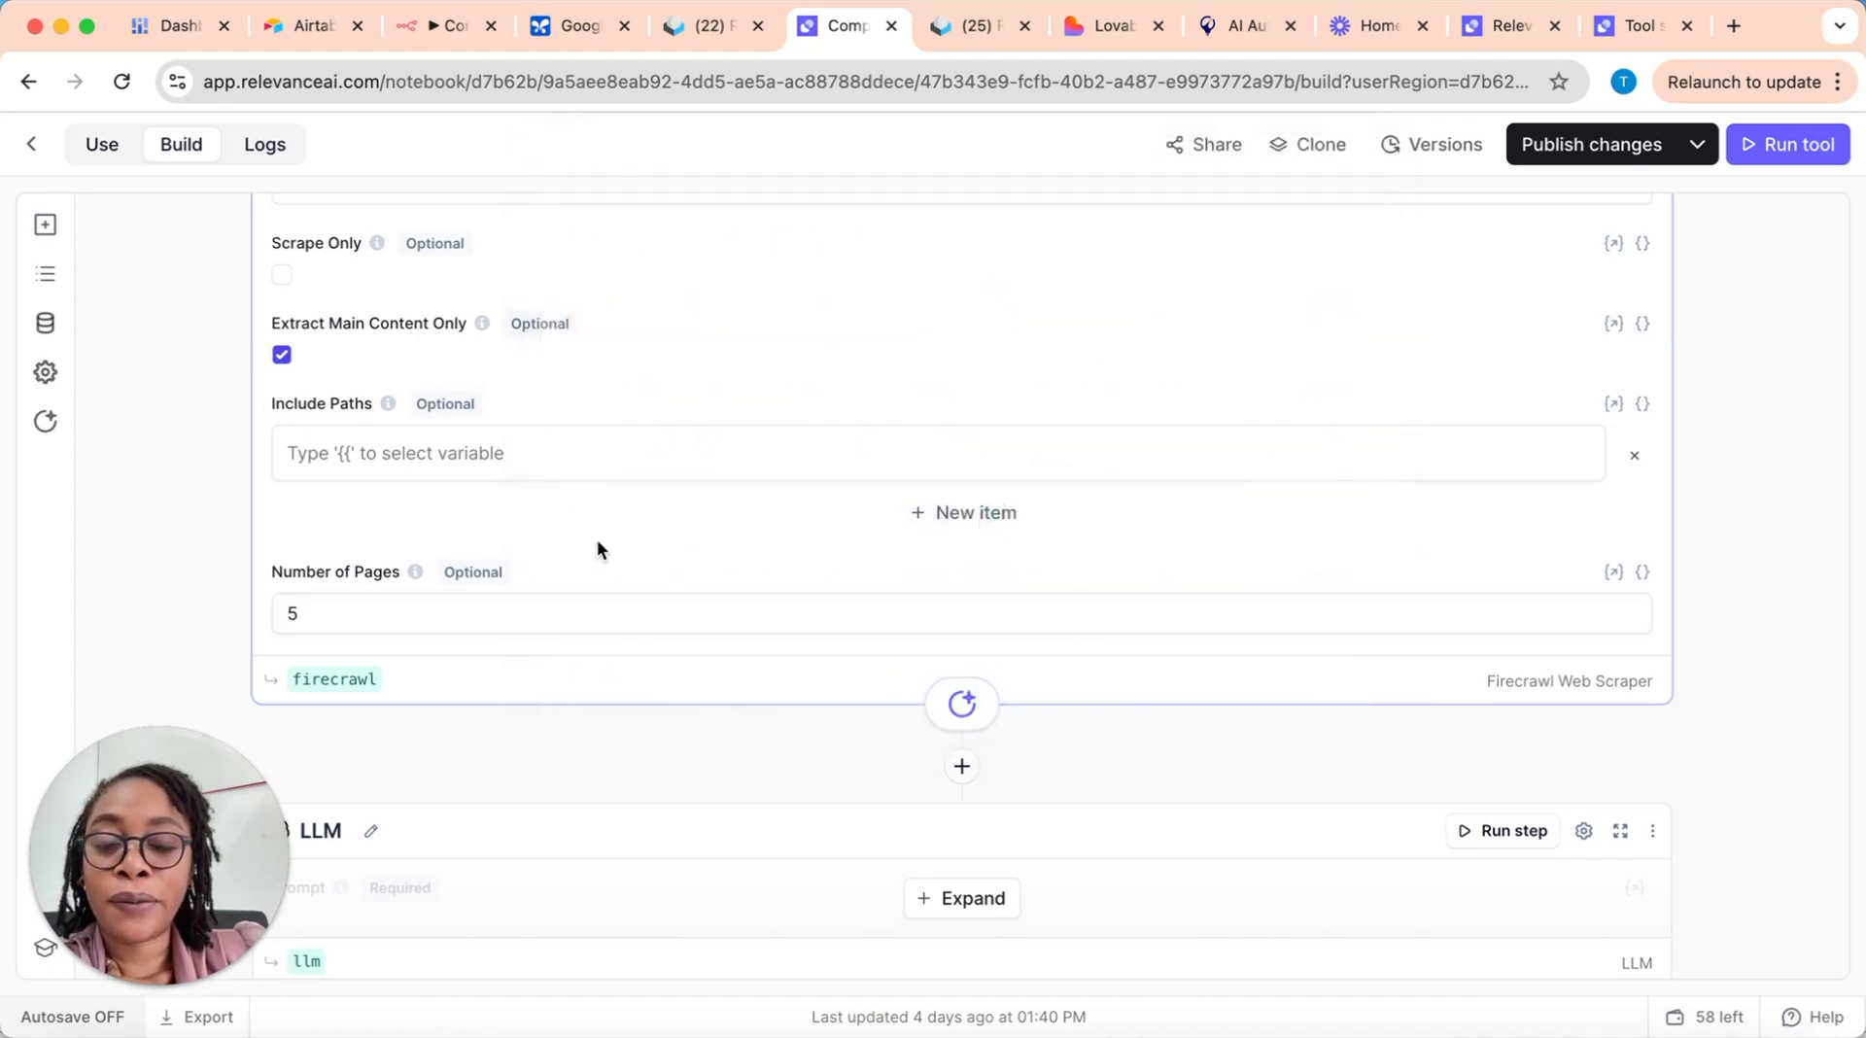
scroll(671, 534, up, 2)
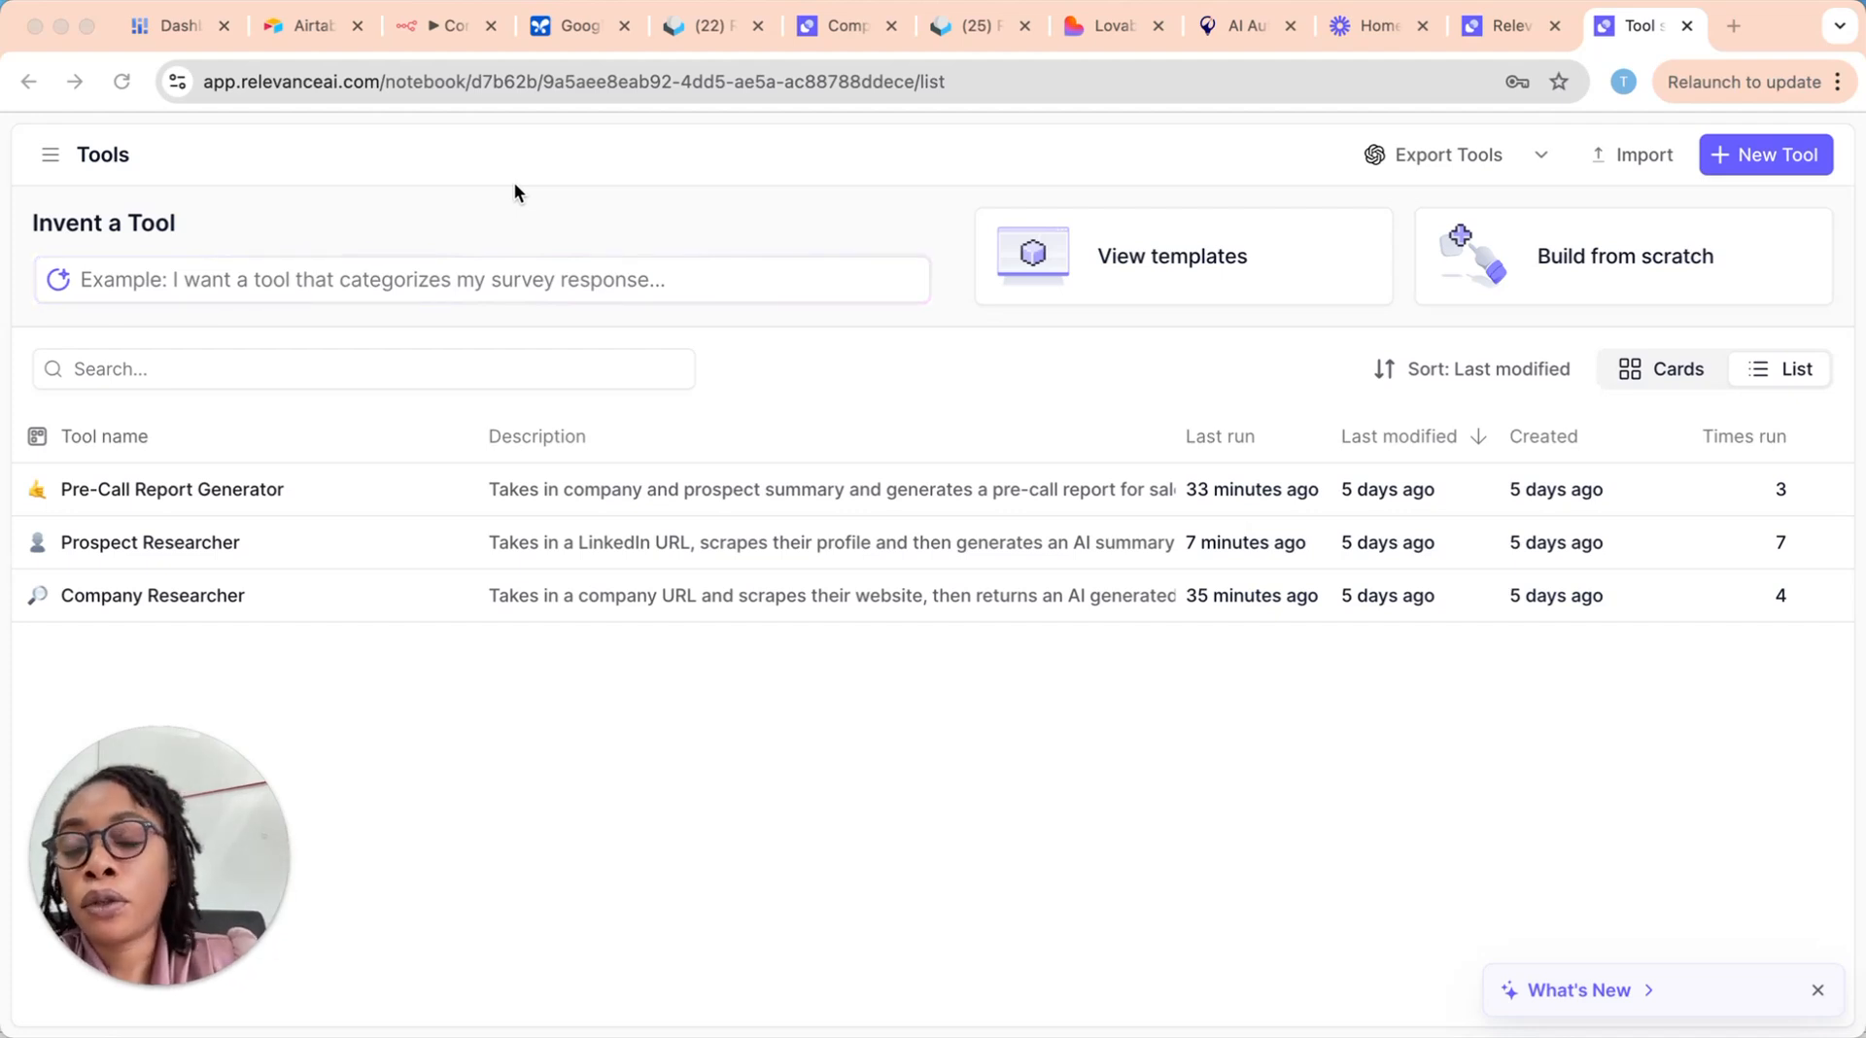
Step: Open firecrawl.dev in a new browser tab and look over its Playground page
click(52, 162)
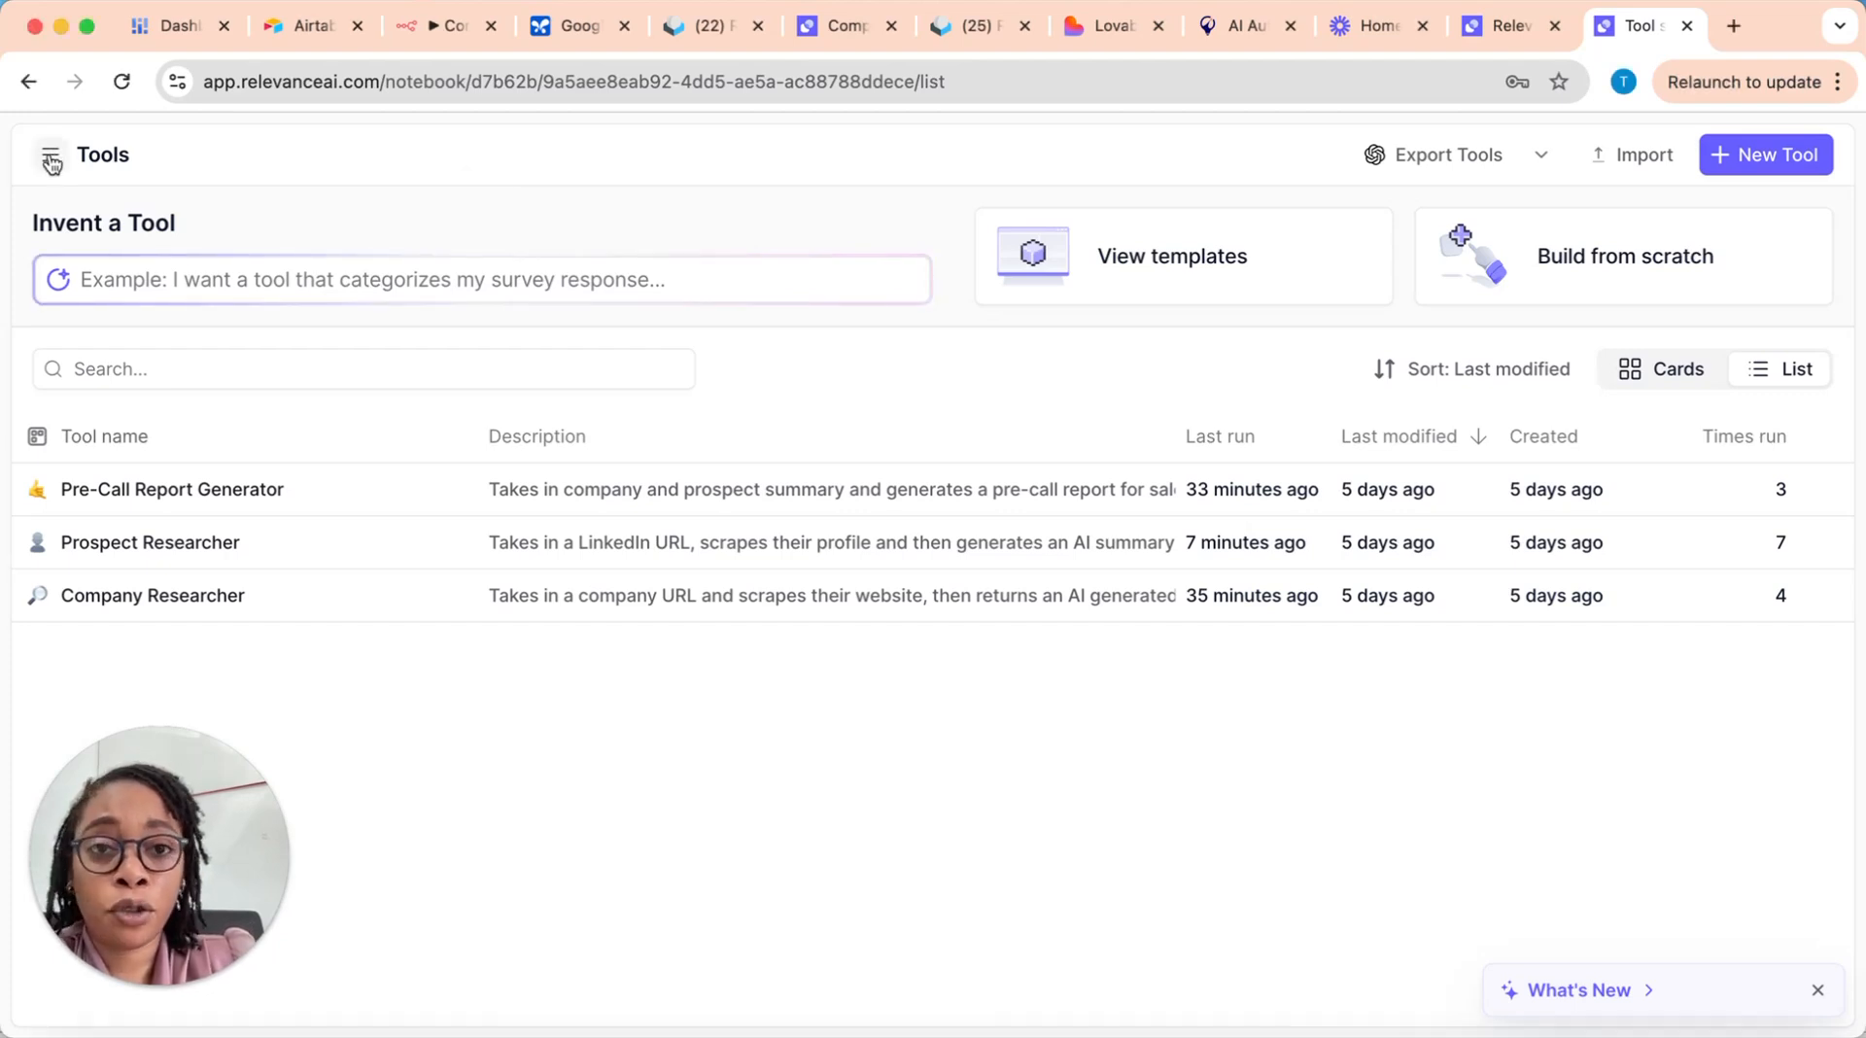
click(1734, 27)
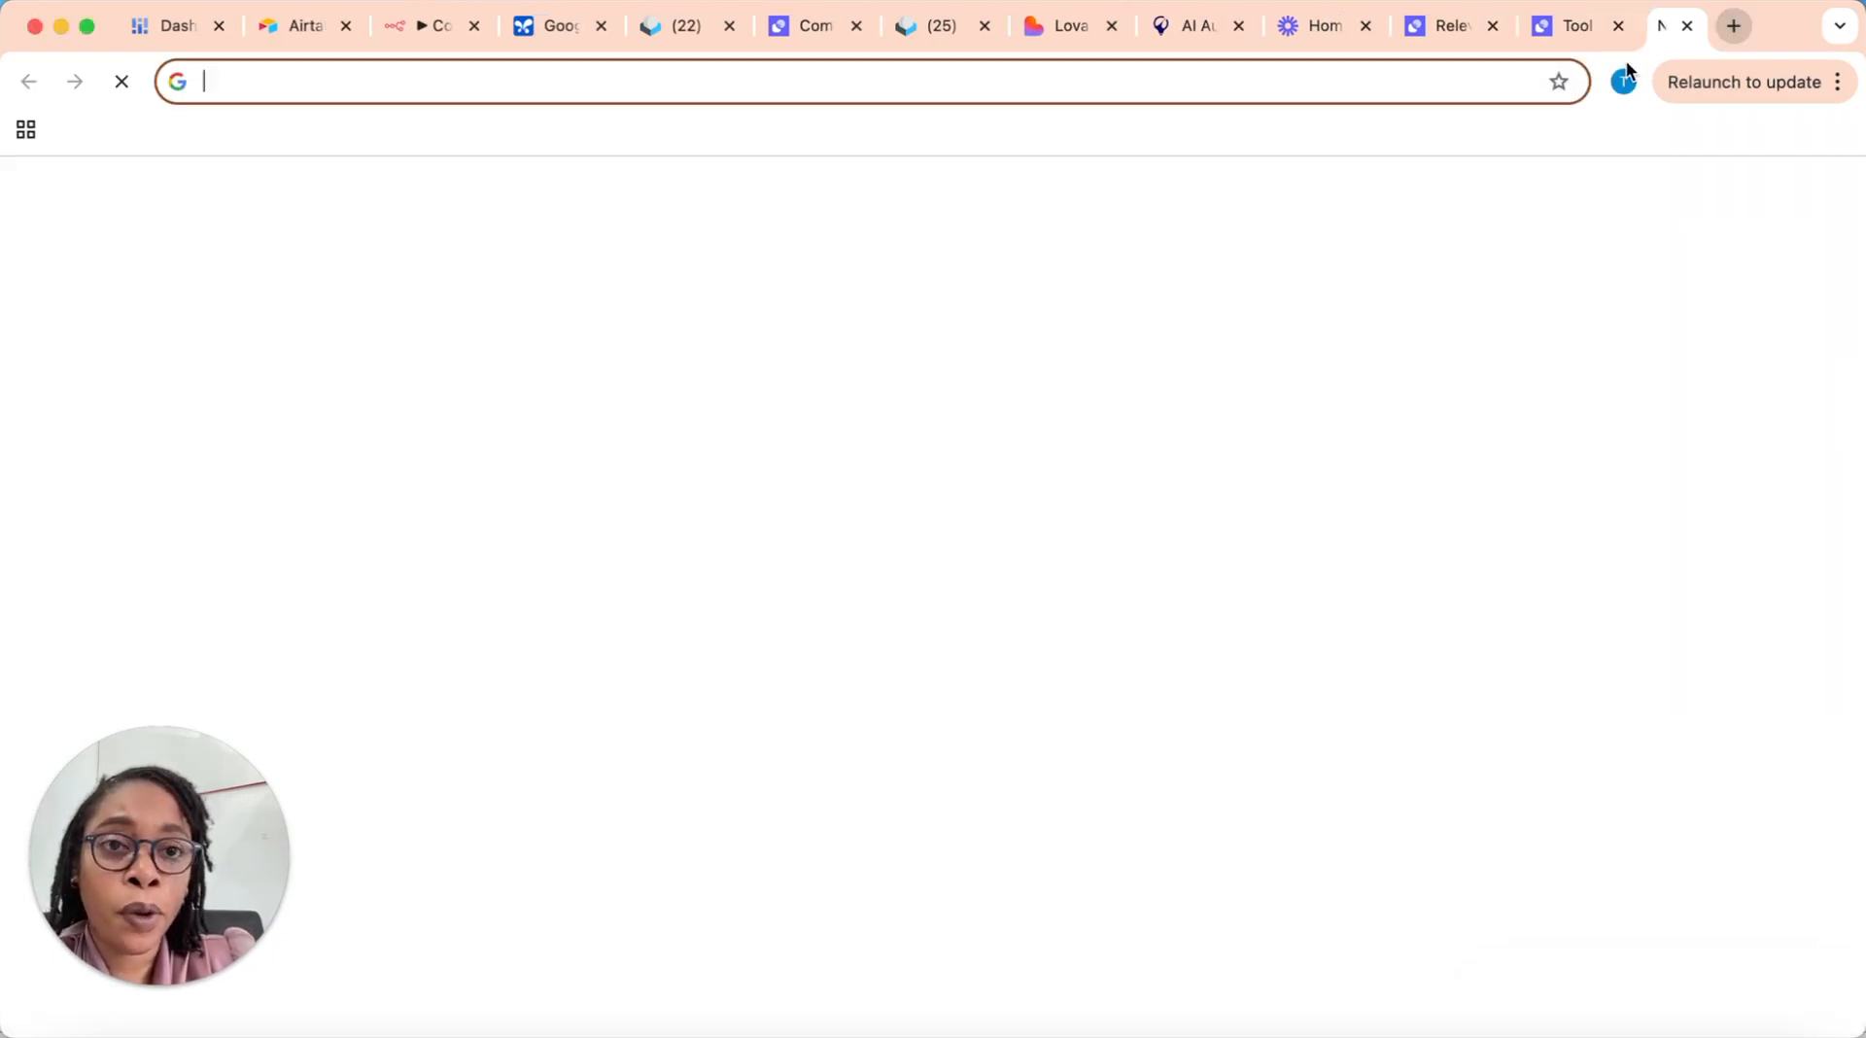
click(677, 74)
text(fire)
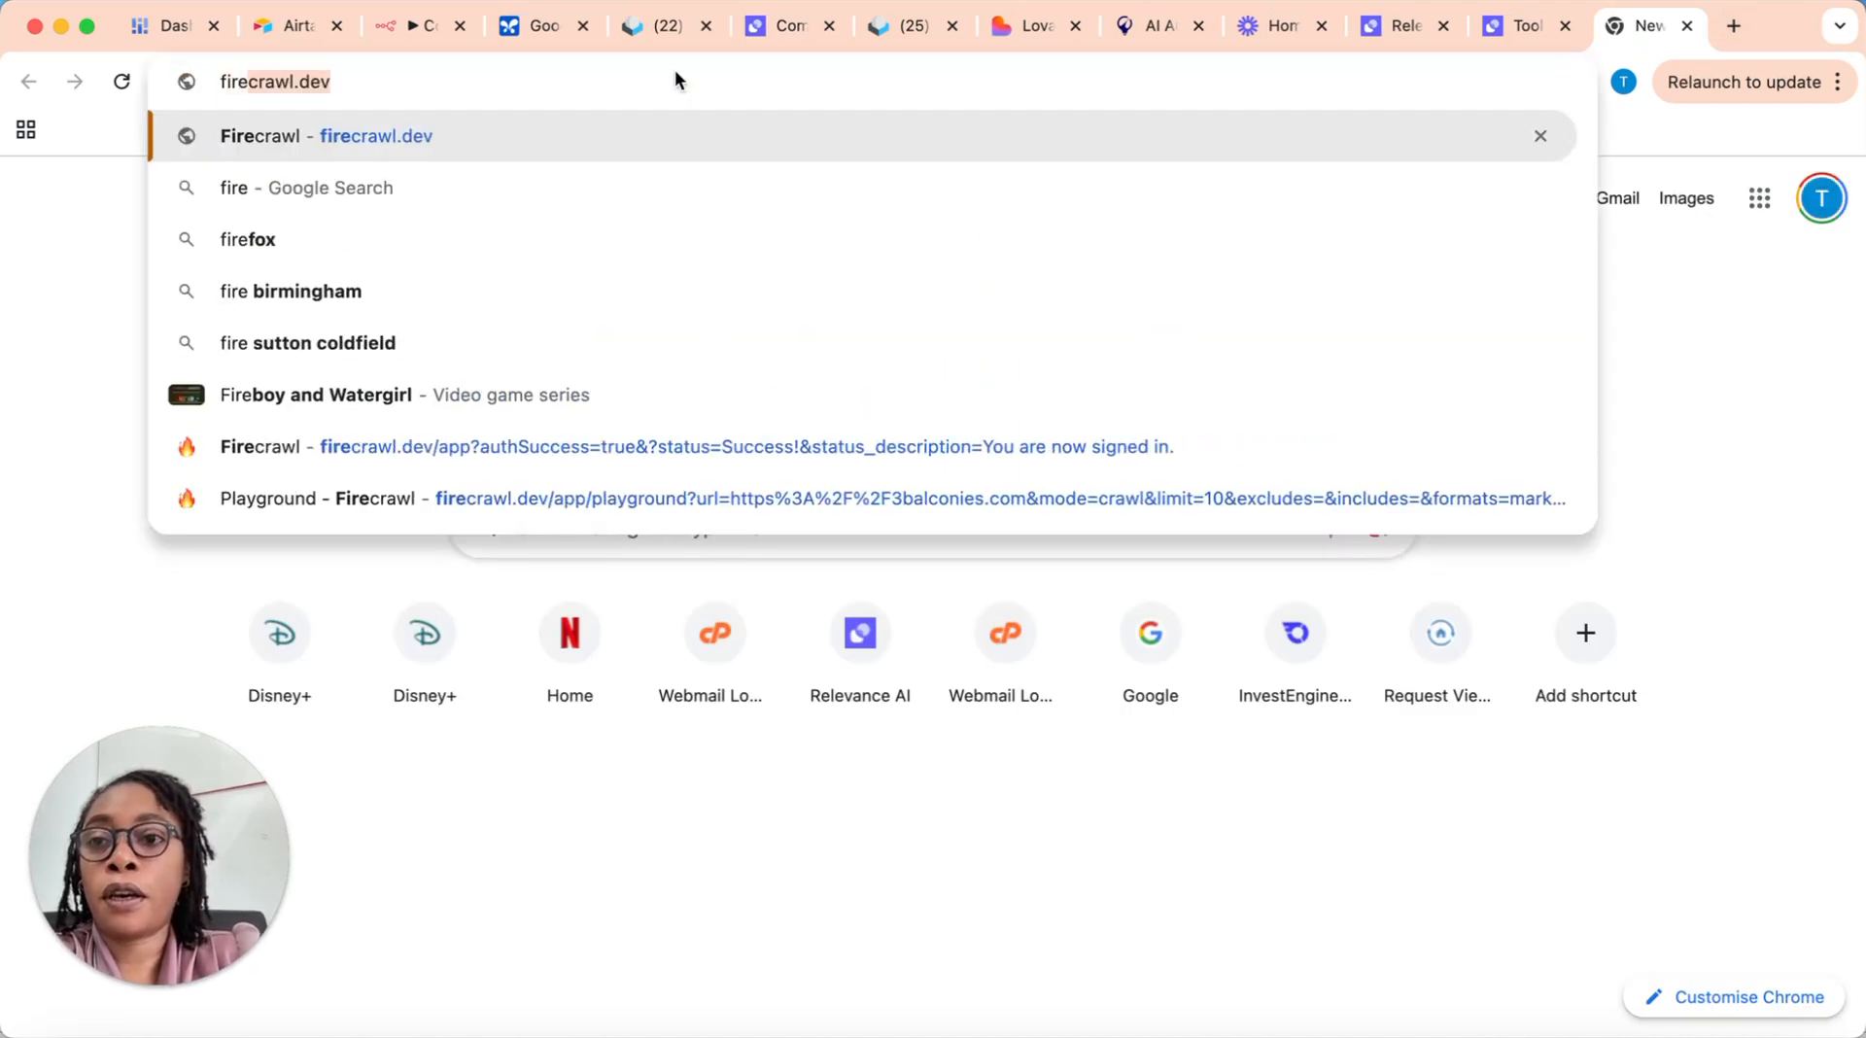
click(655, 135)
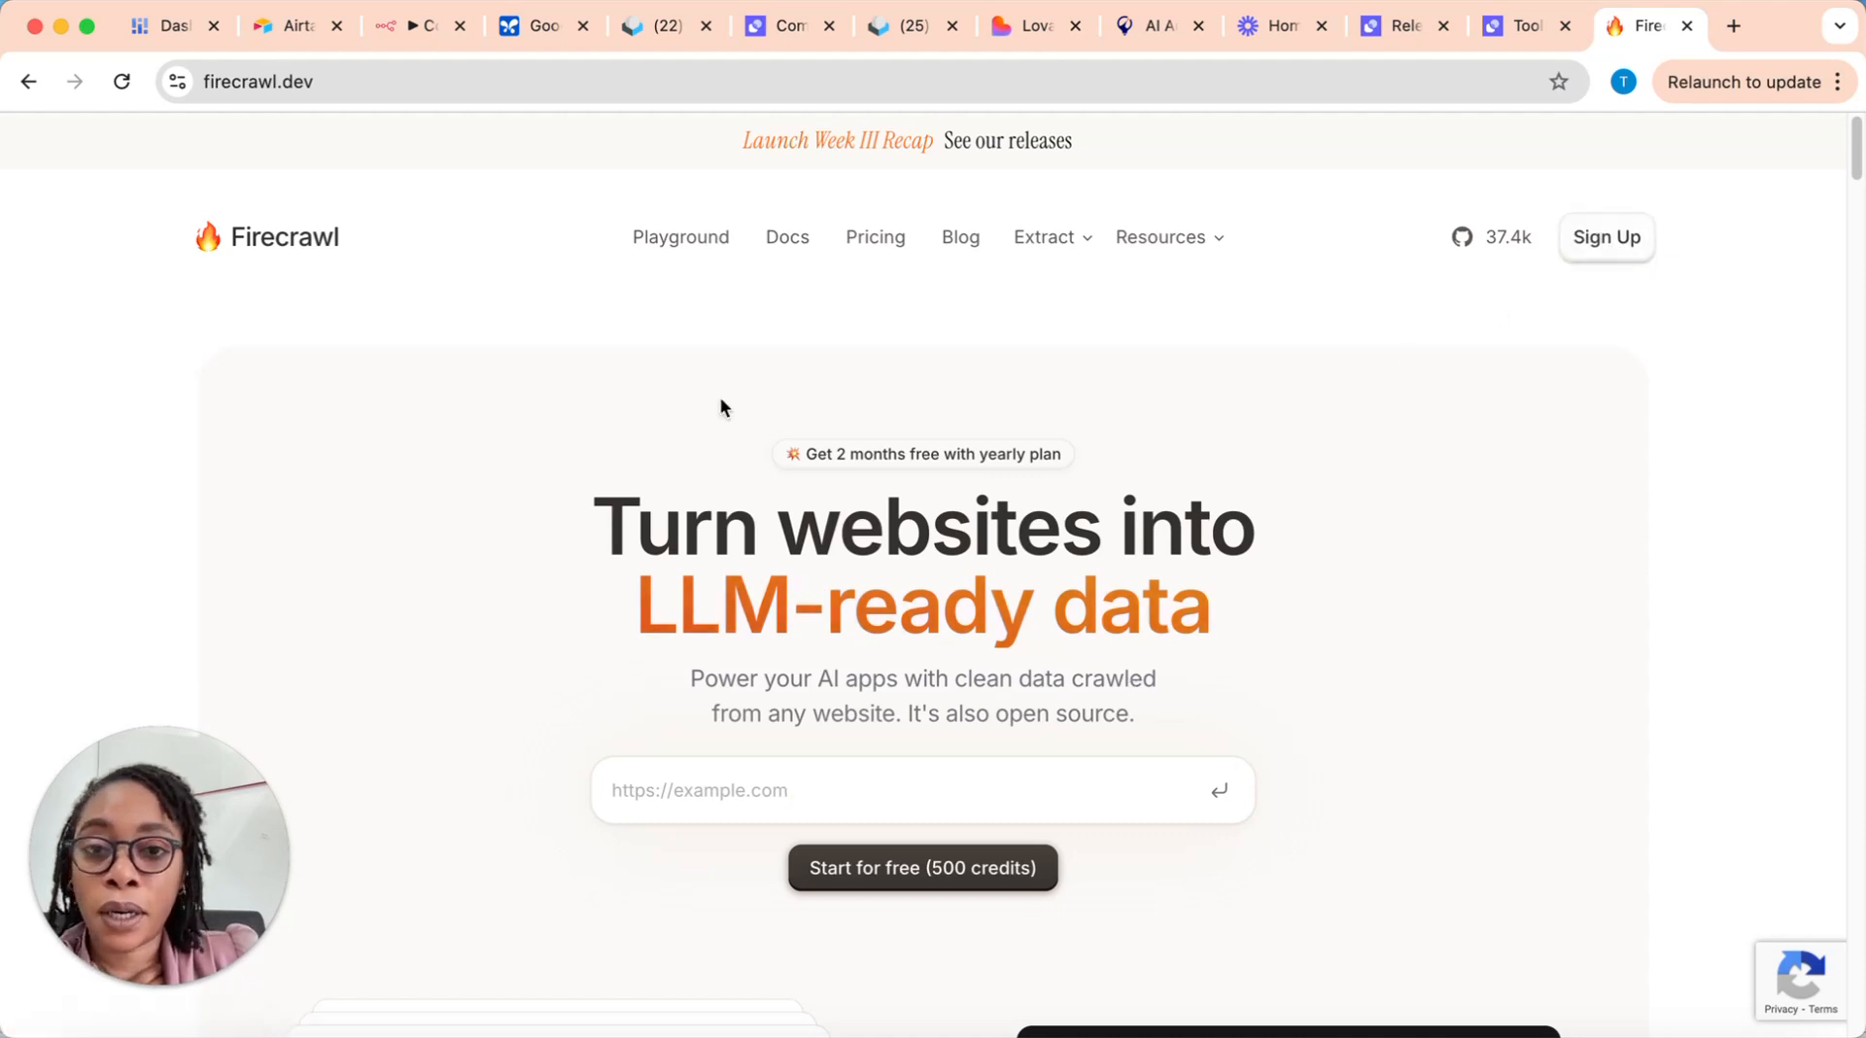
click(701, 253)
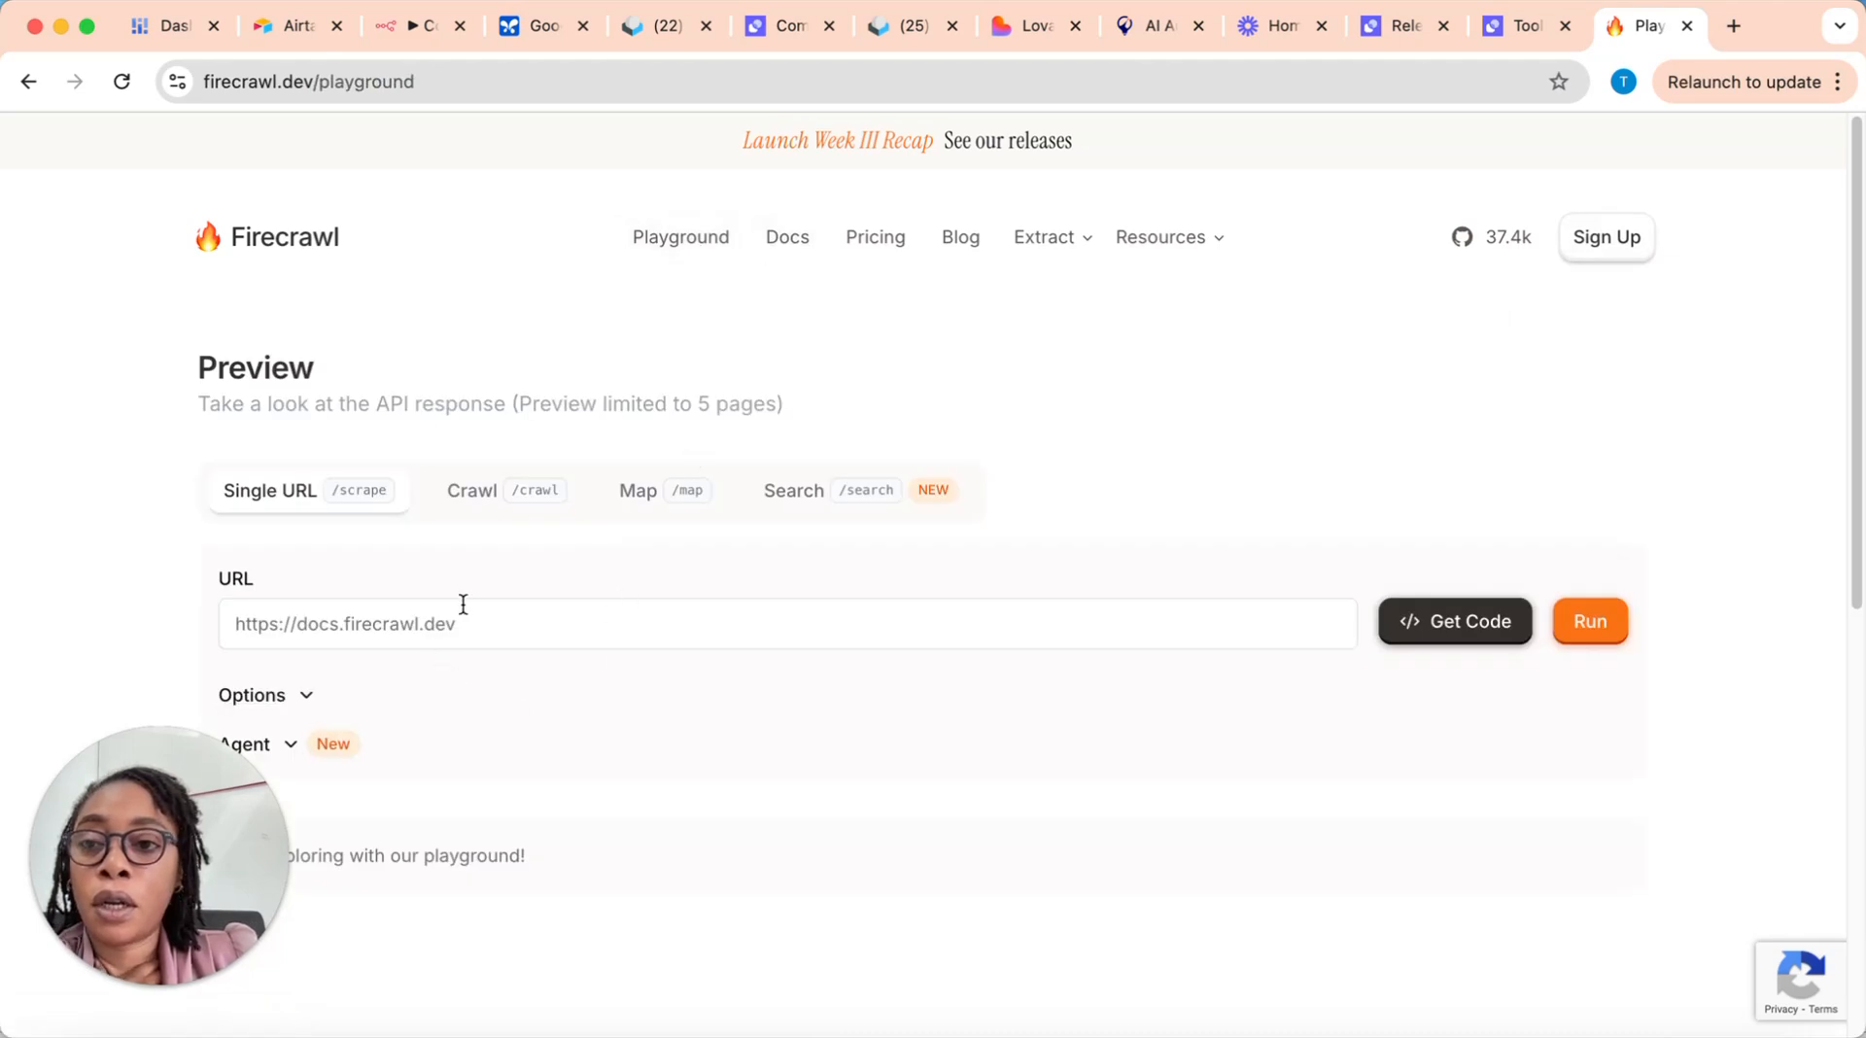
scroll(854, 627, down, 1)
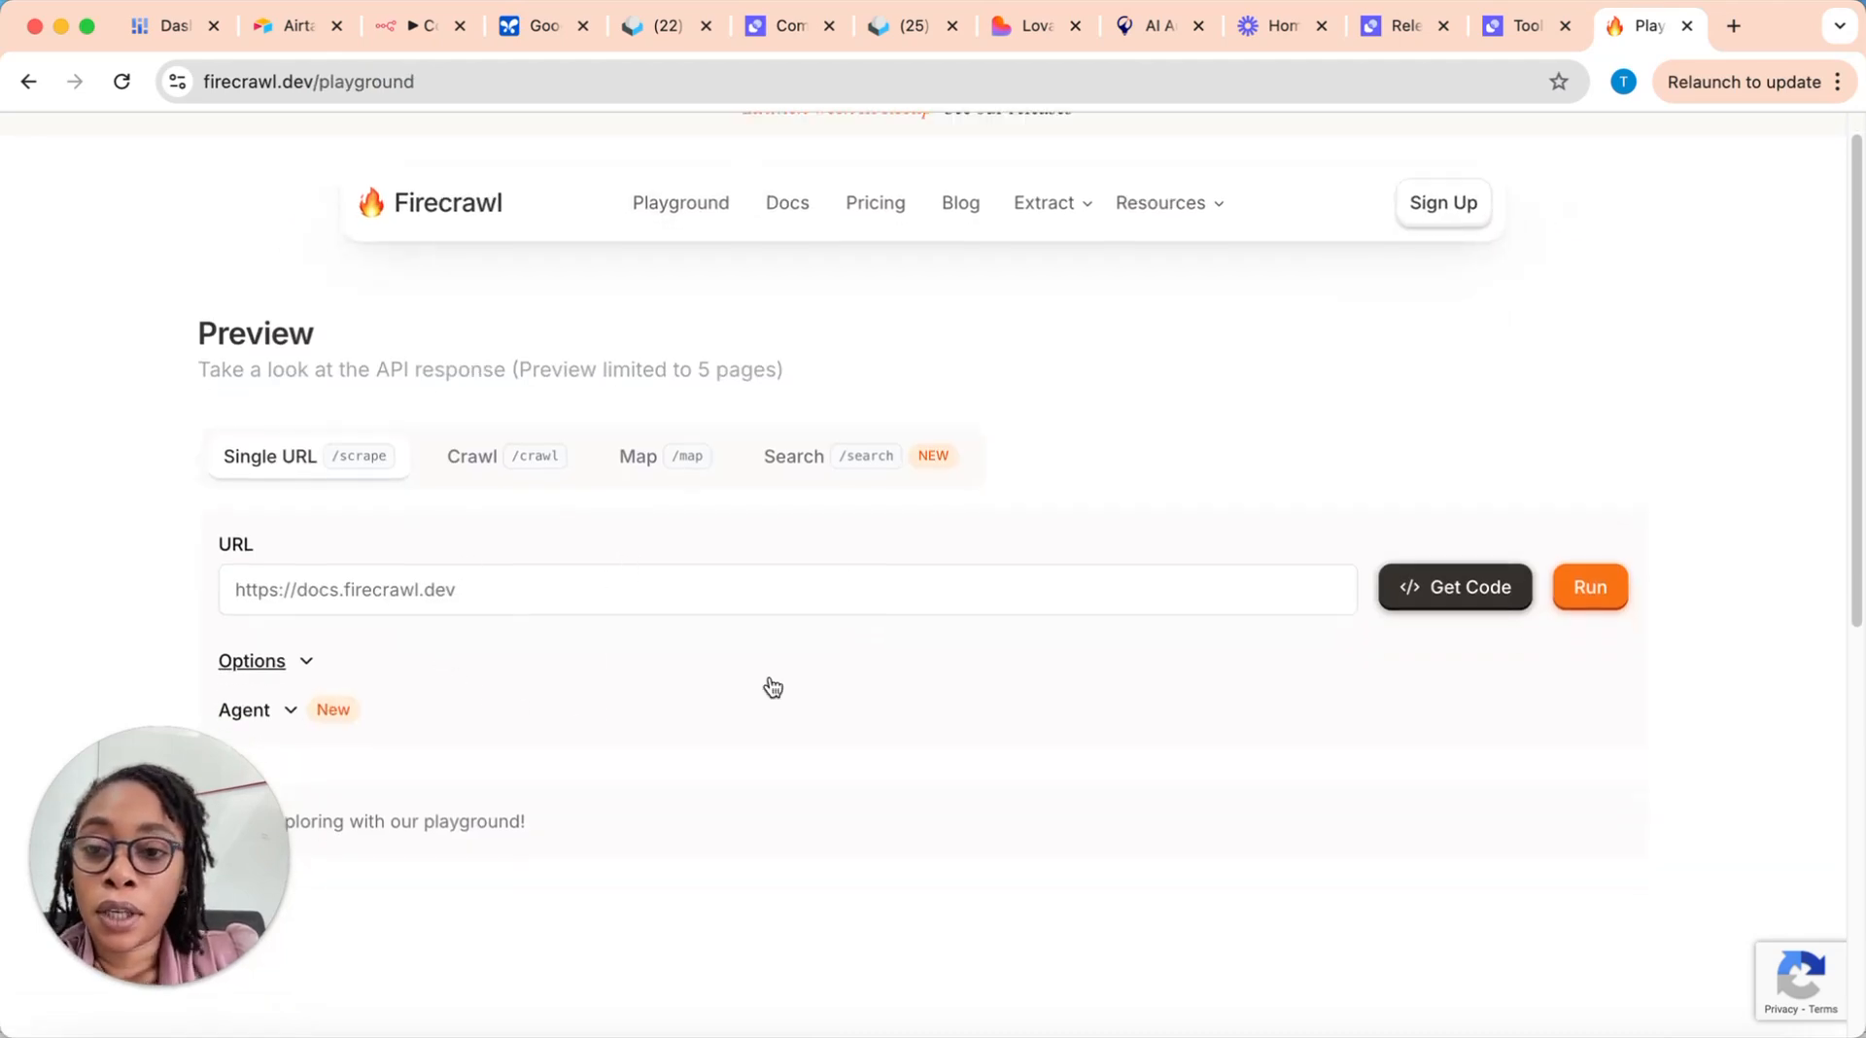
scroll(791, 717, down, 1)
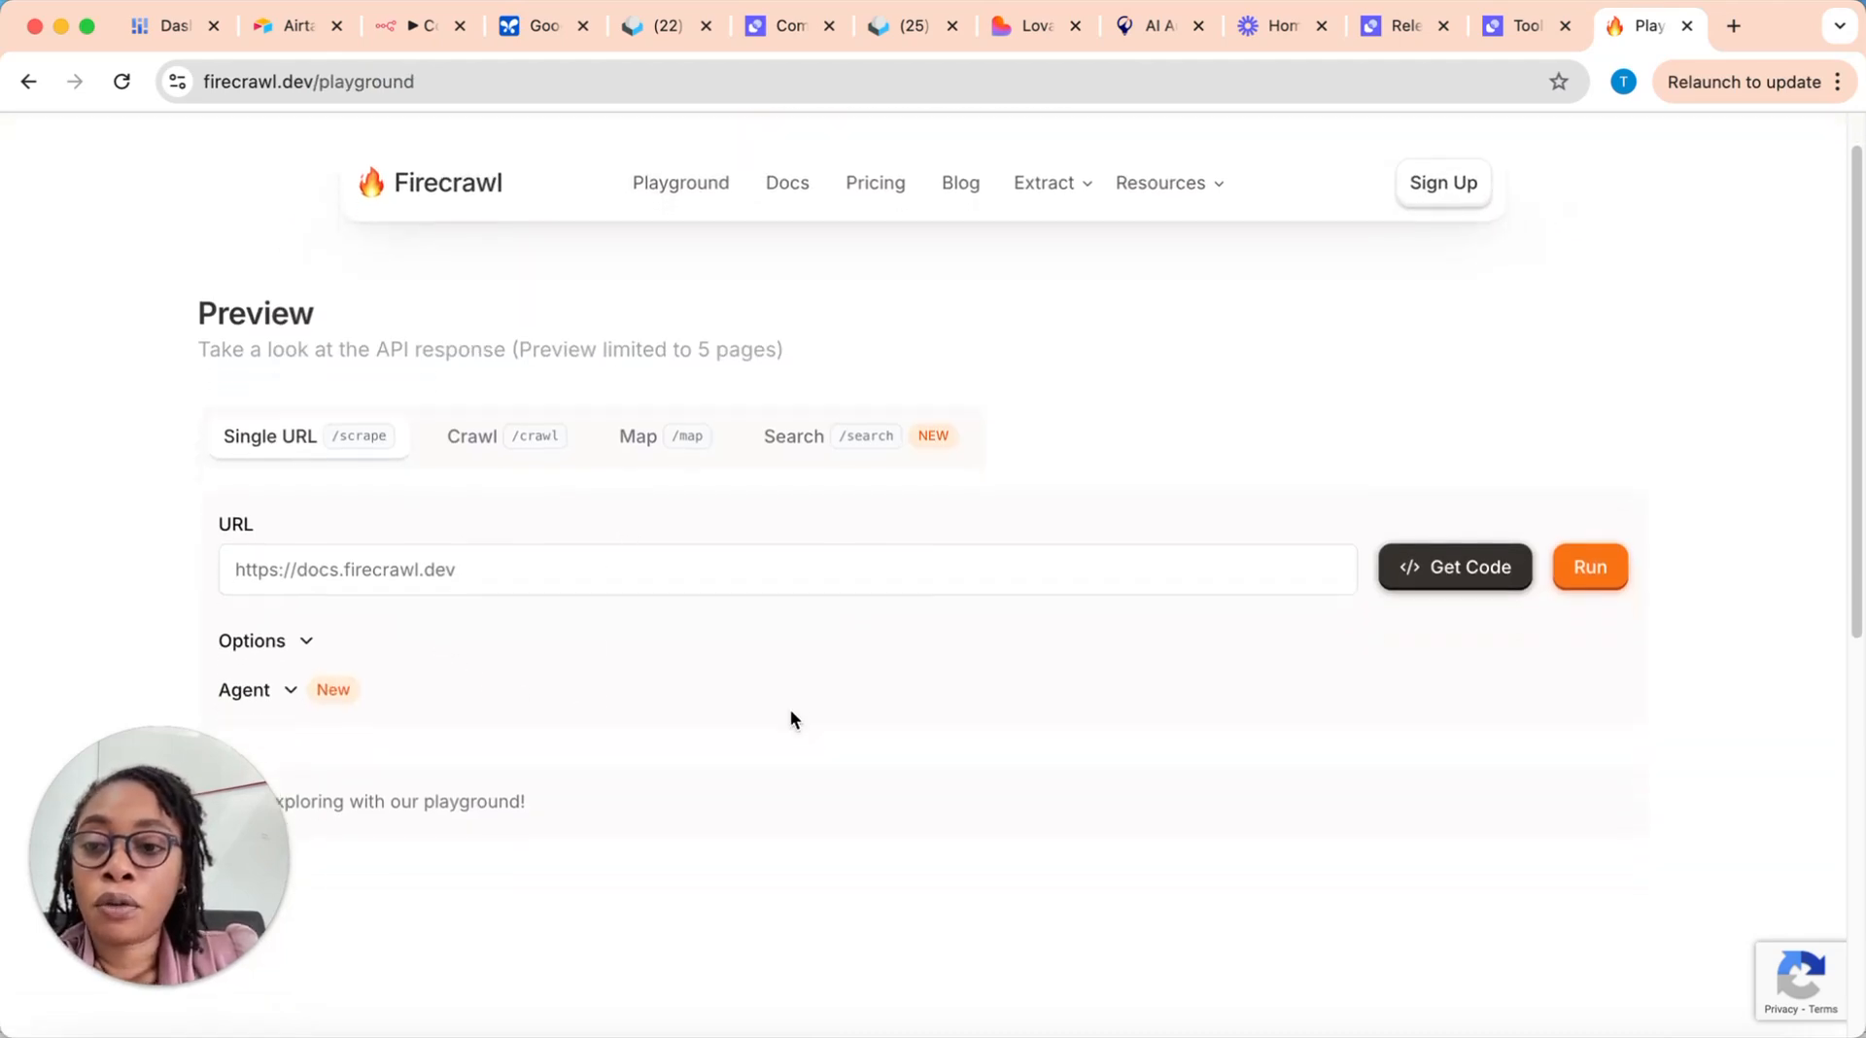
Step: Switch back to Relevance AI and open the Apps & Integrations page
click(1514, 28)
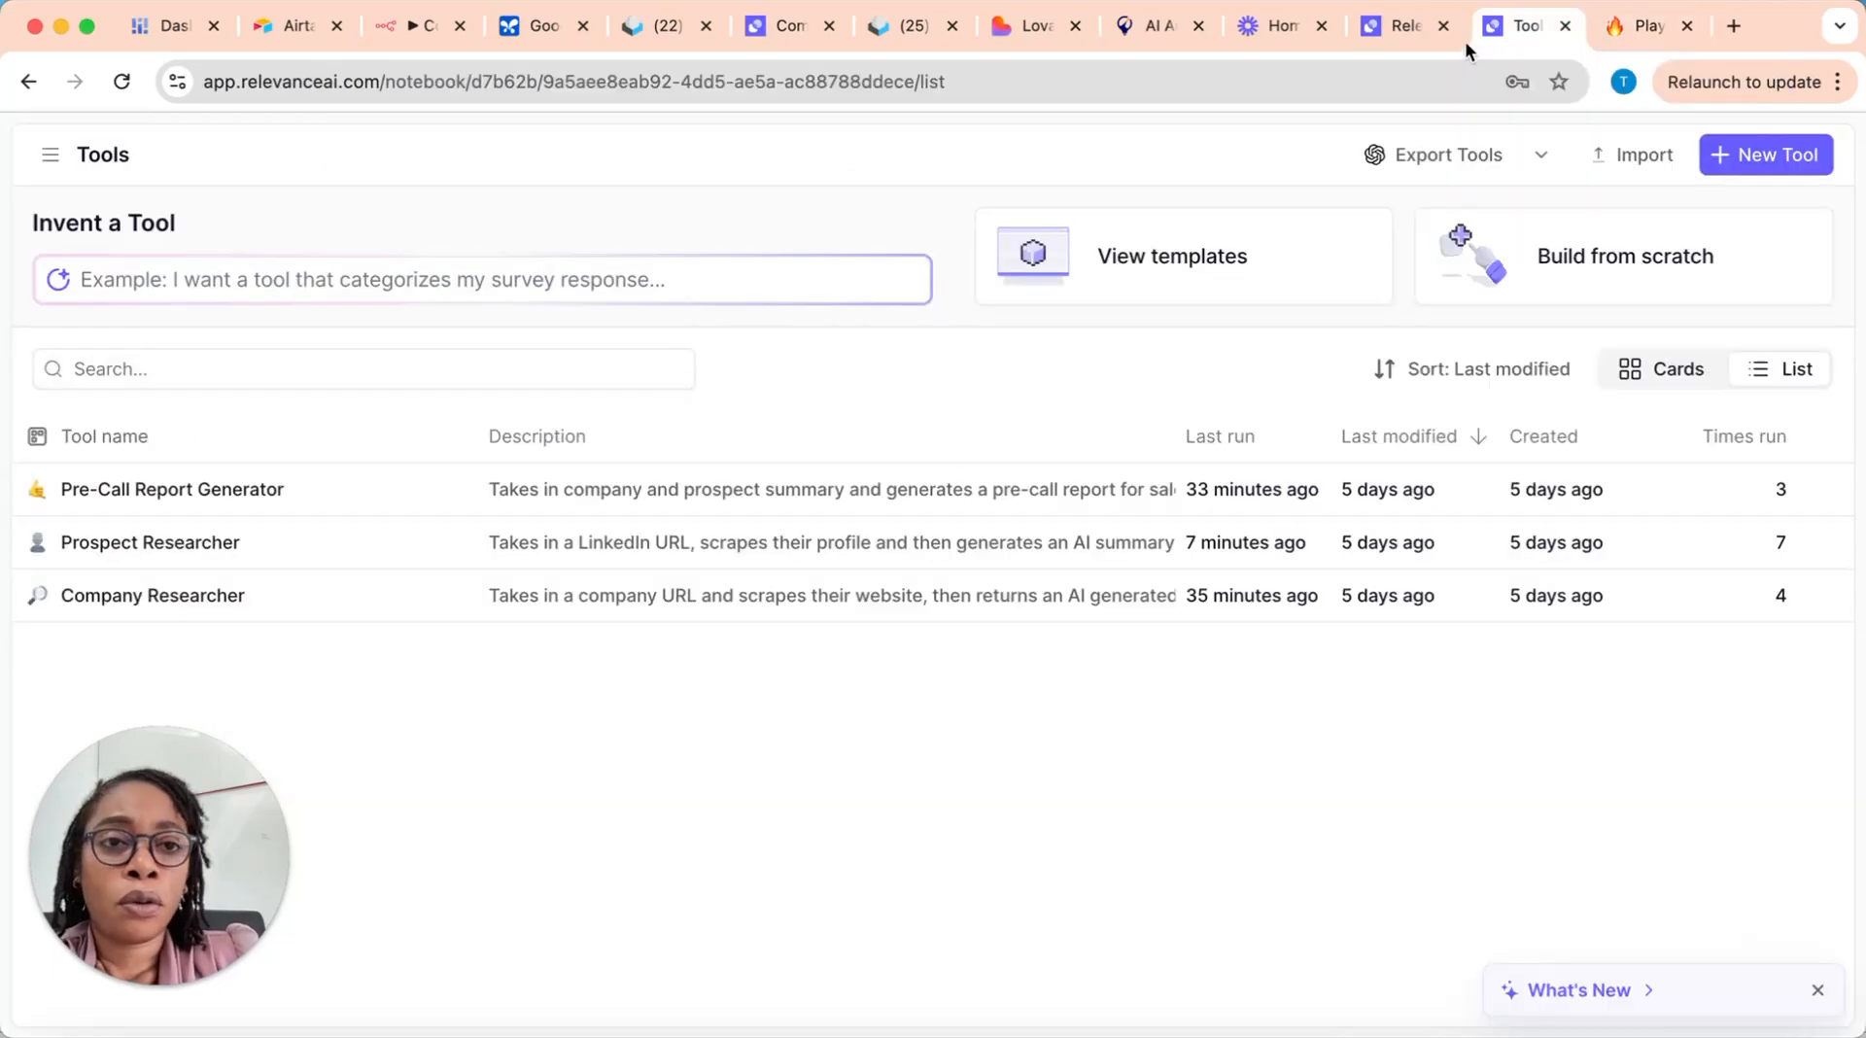
click(49, 156)
scroll(141, 663, down, 3)
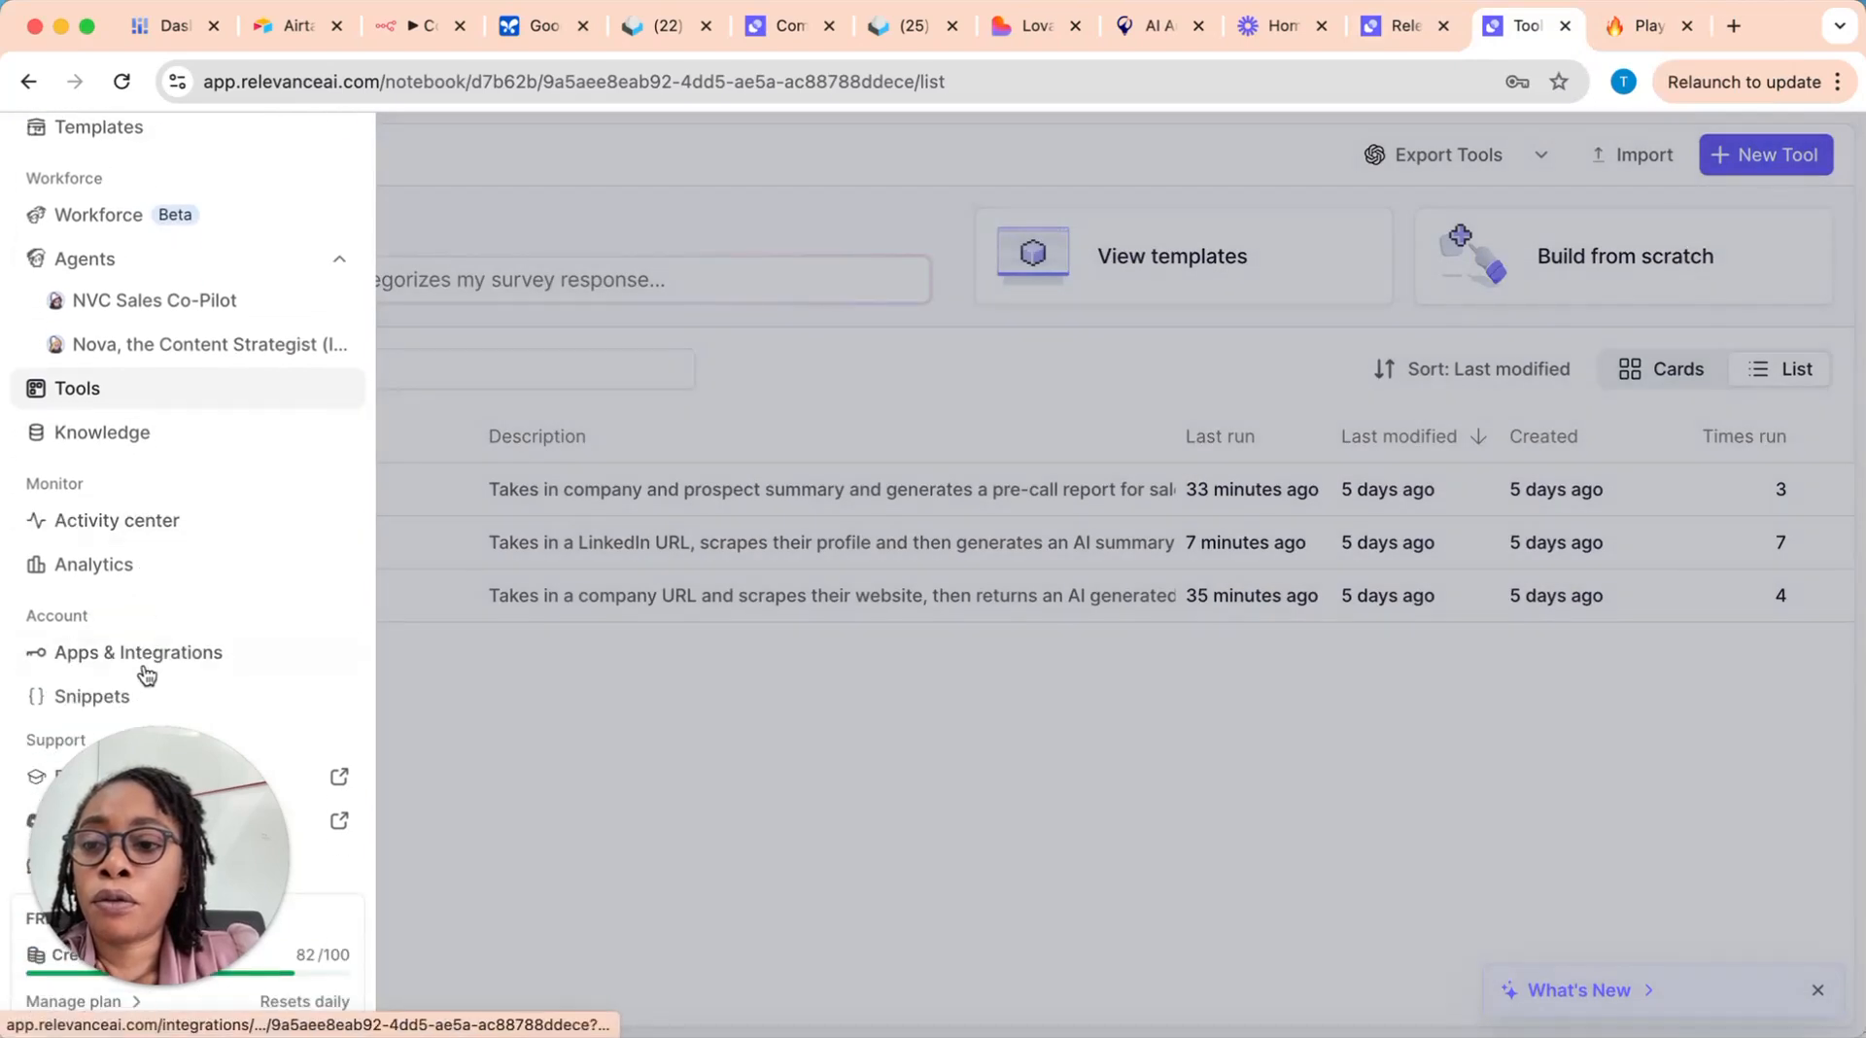
click(203, 665)
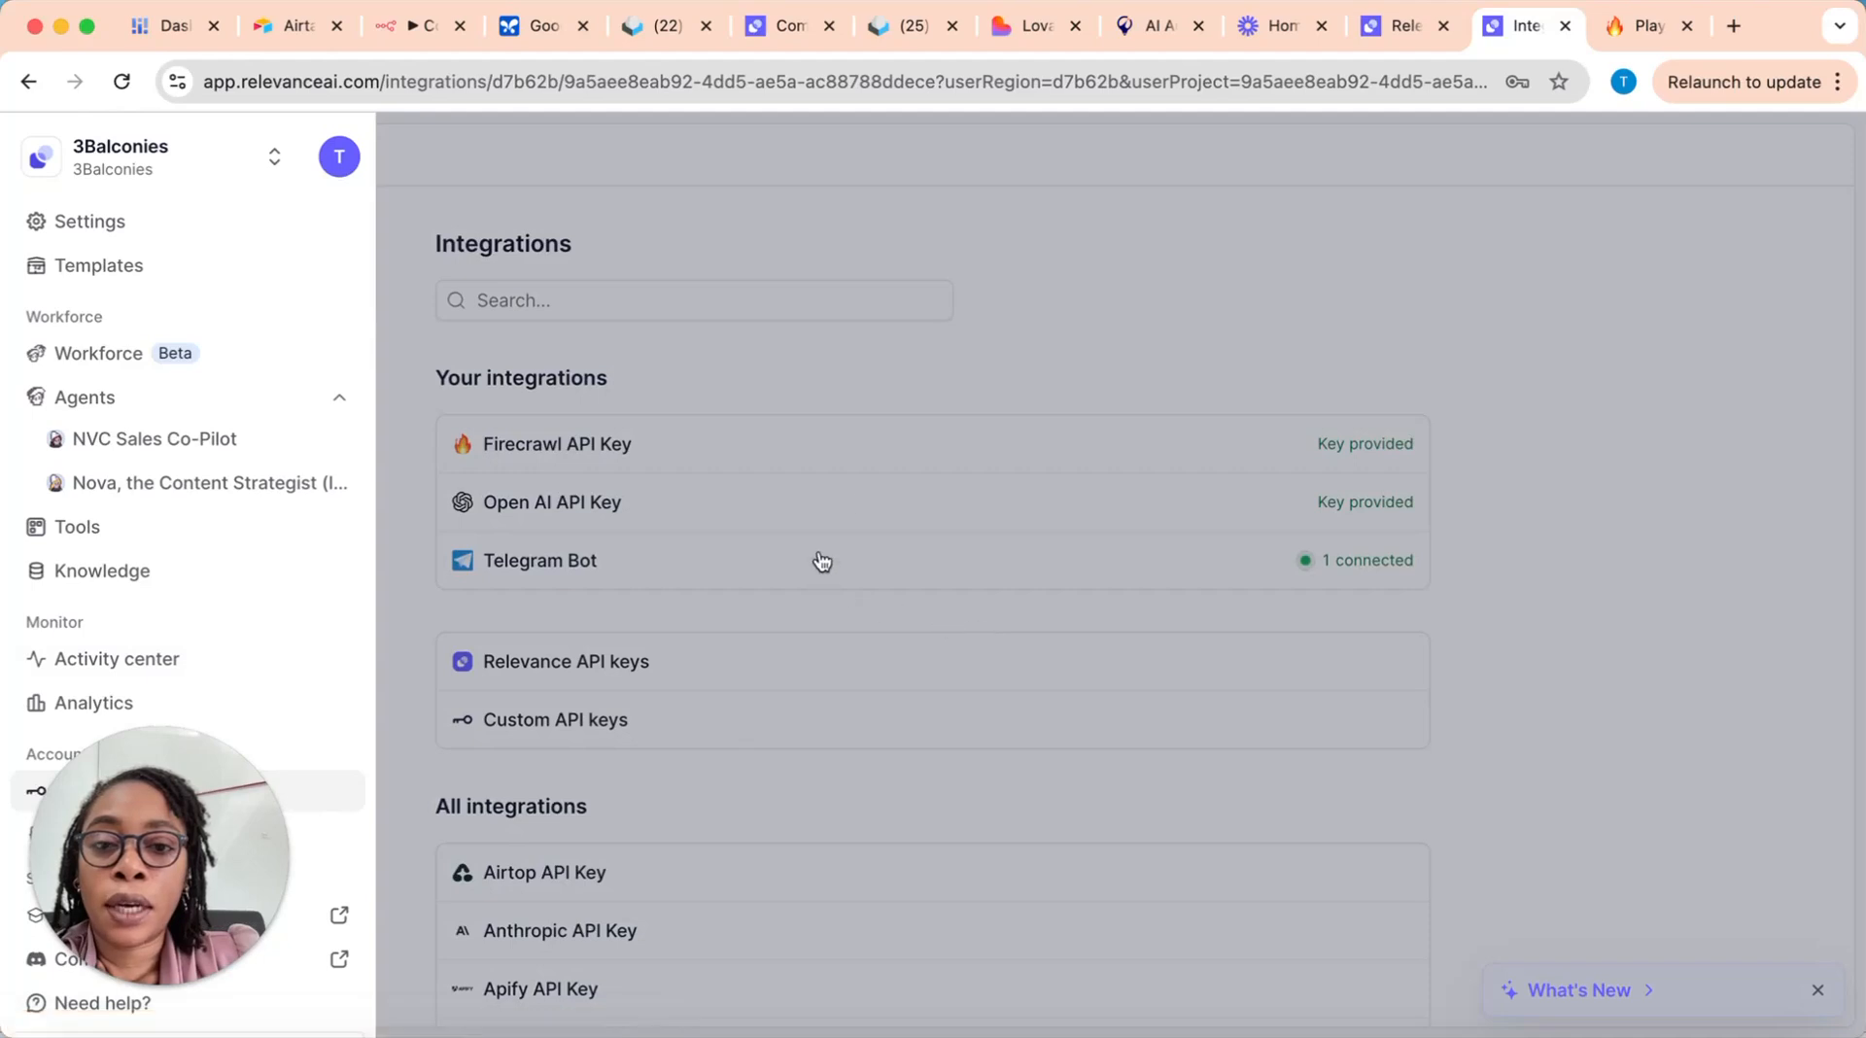
click(822, 589)
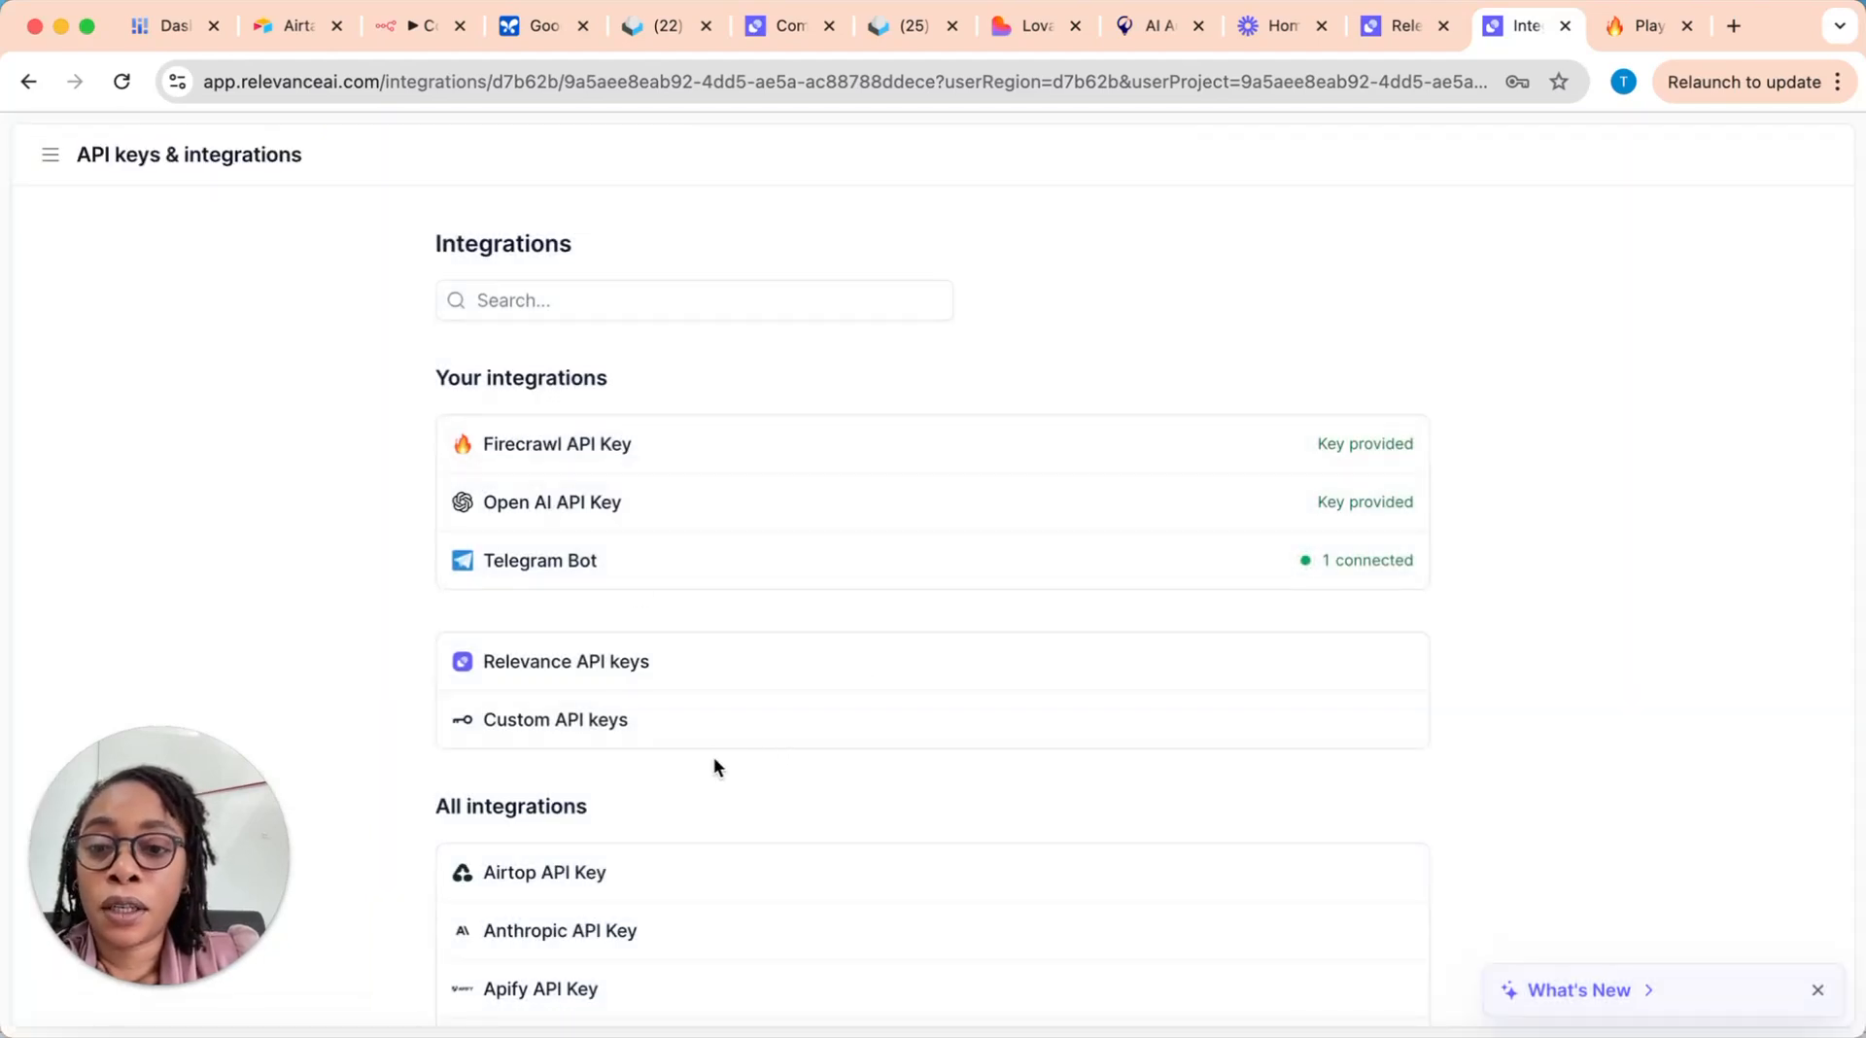
Step: Search the integrations for "apol" to view the Apollo API key entry, and clear the search to view the Firecrawl API key entry
scroll(733, 696, down, 2)
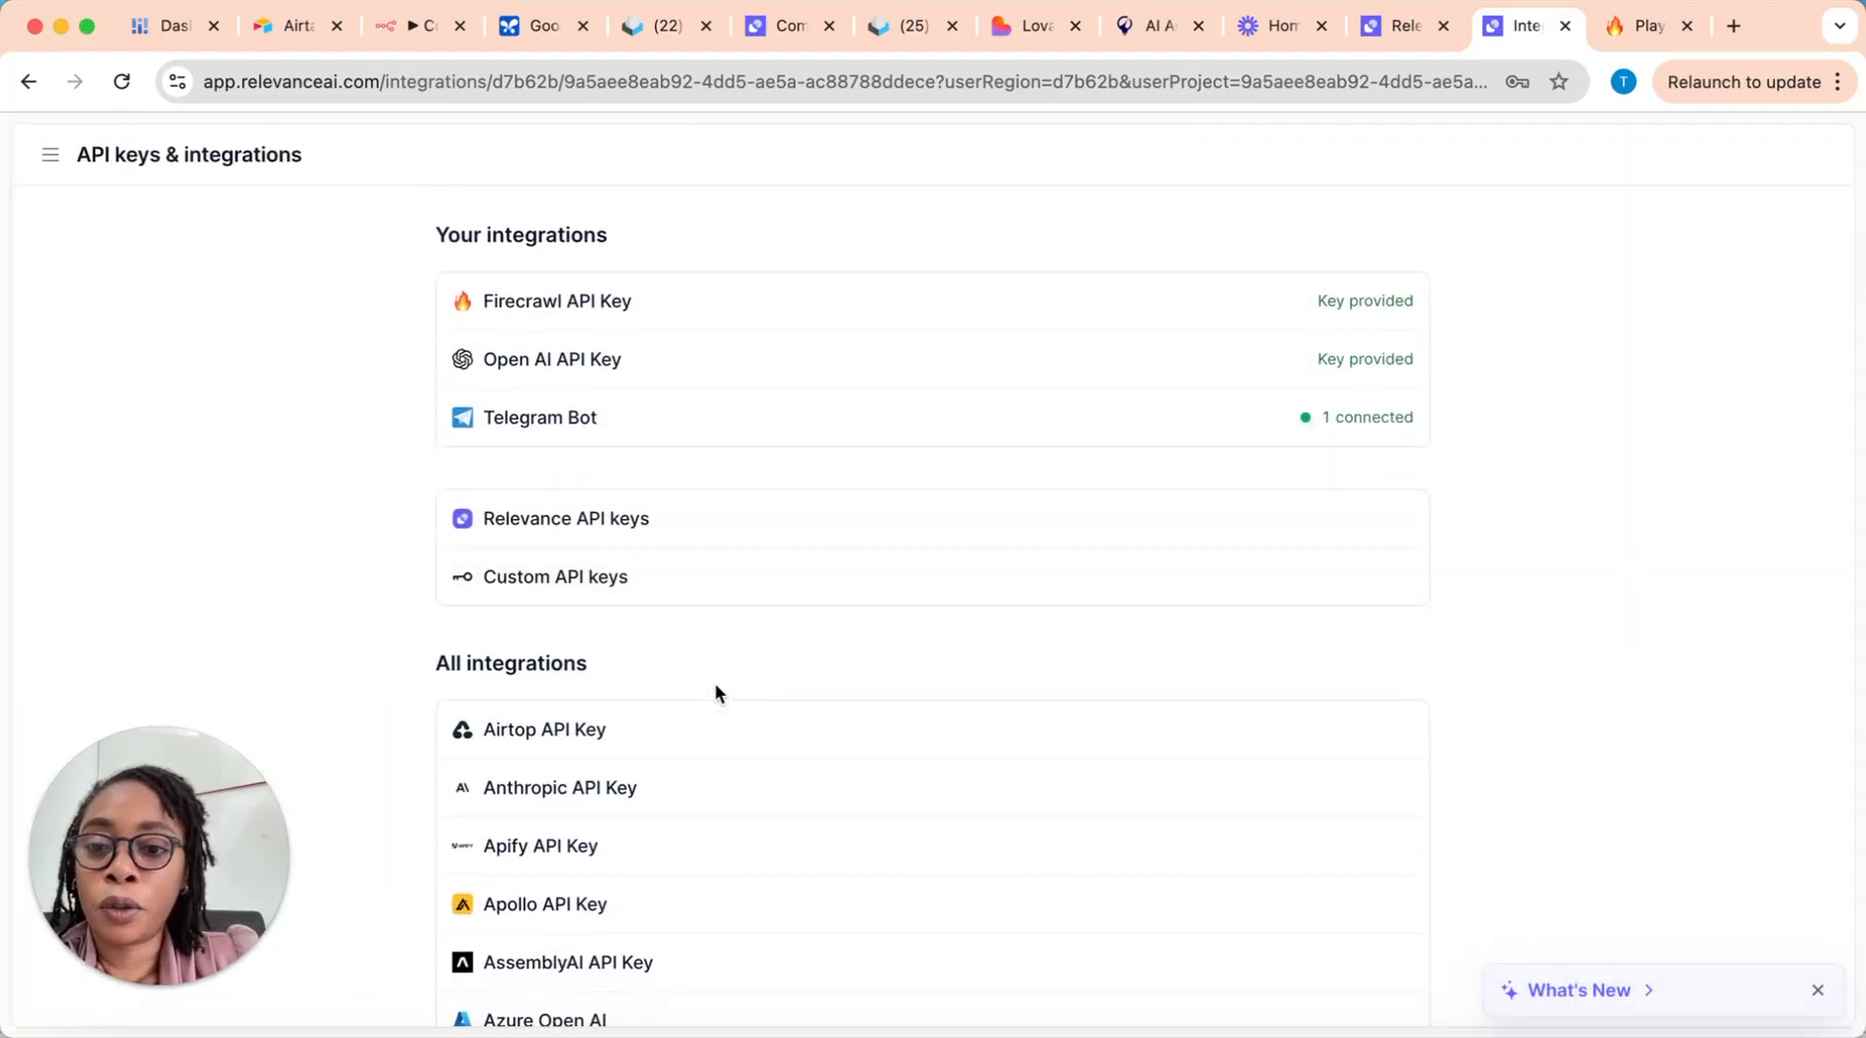
scroll(718, 681, up, 2)
click(611, 302)
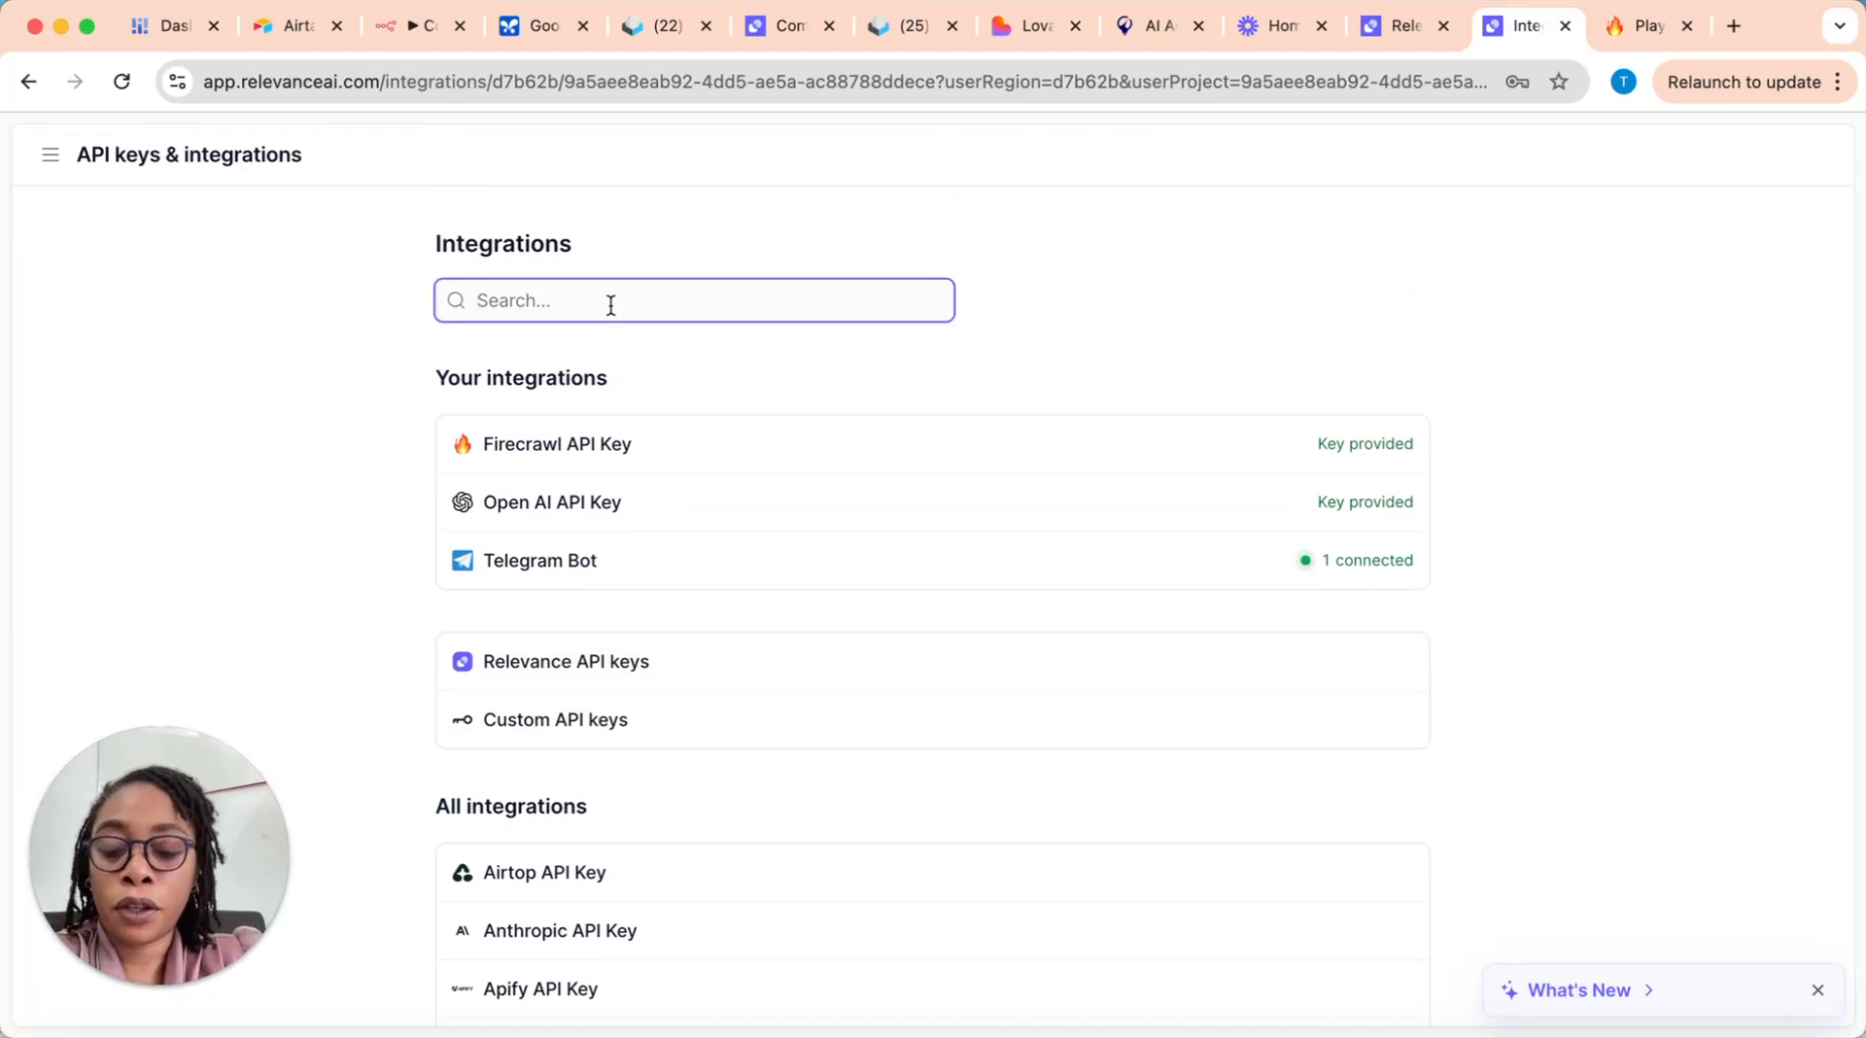
text(app)
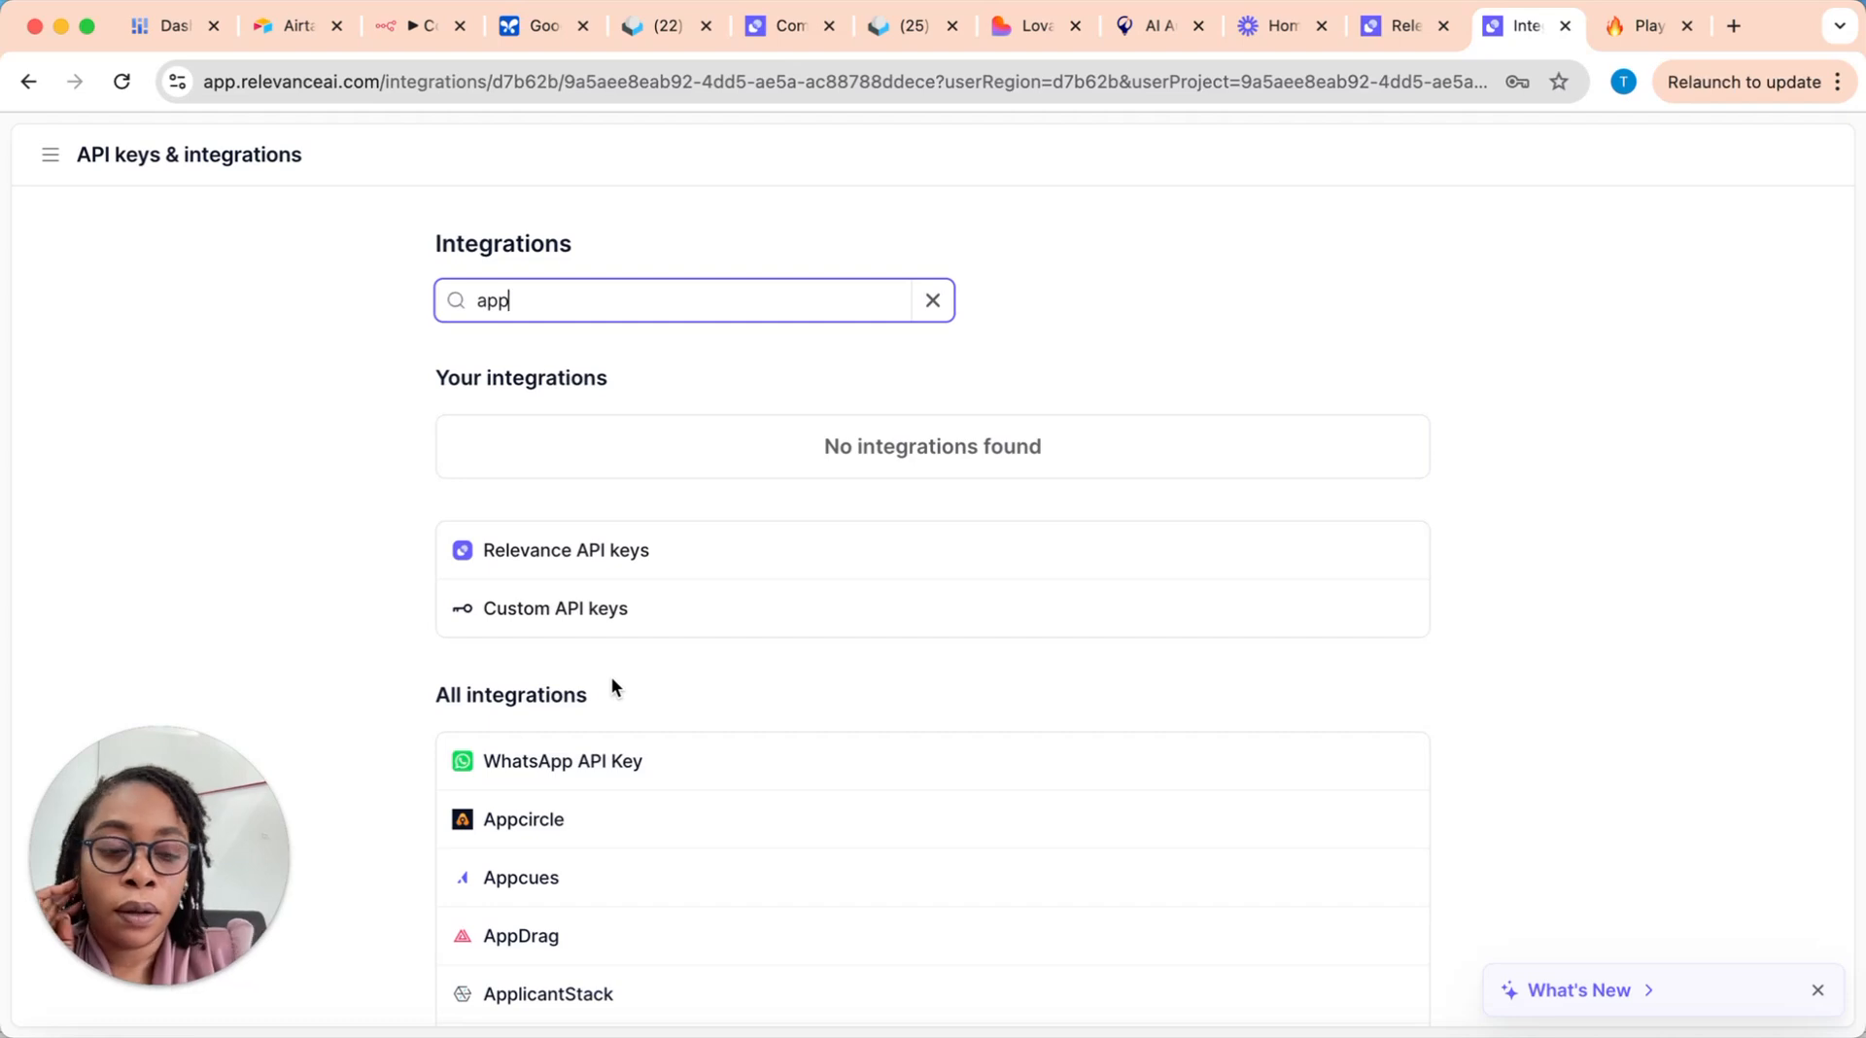
key(BackSpace)
text(ol)
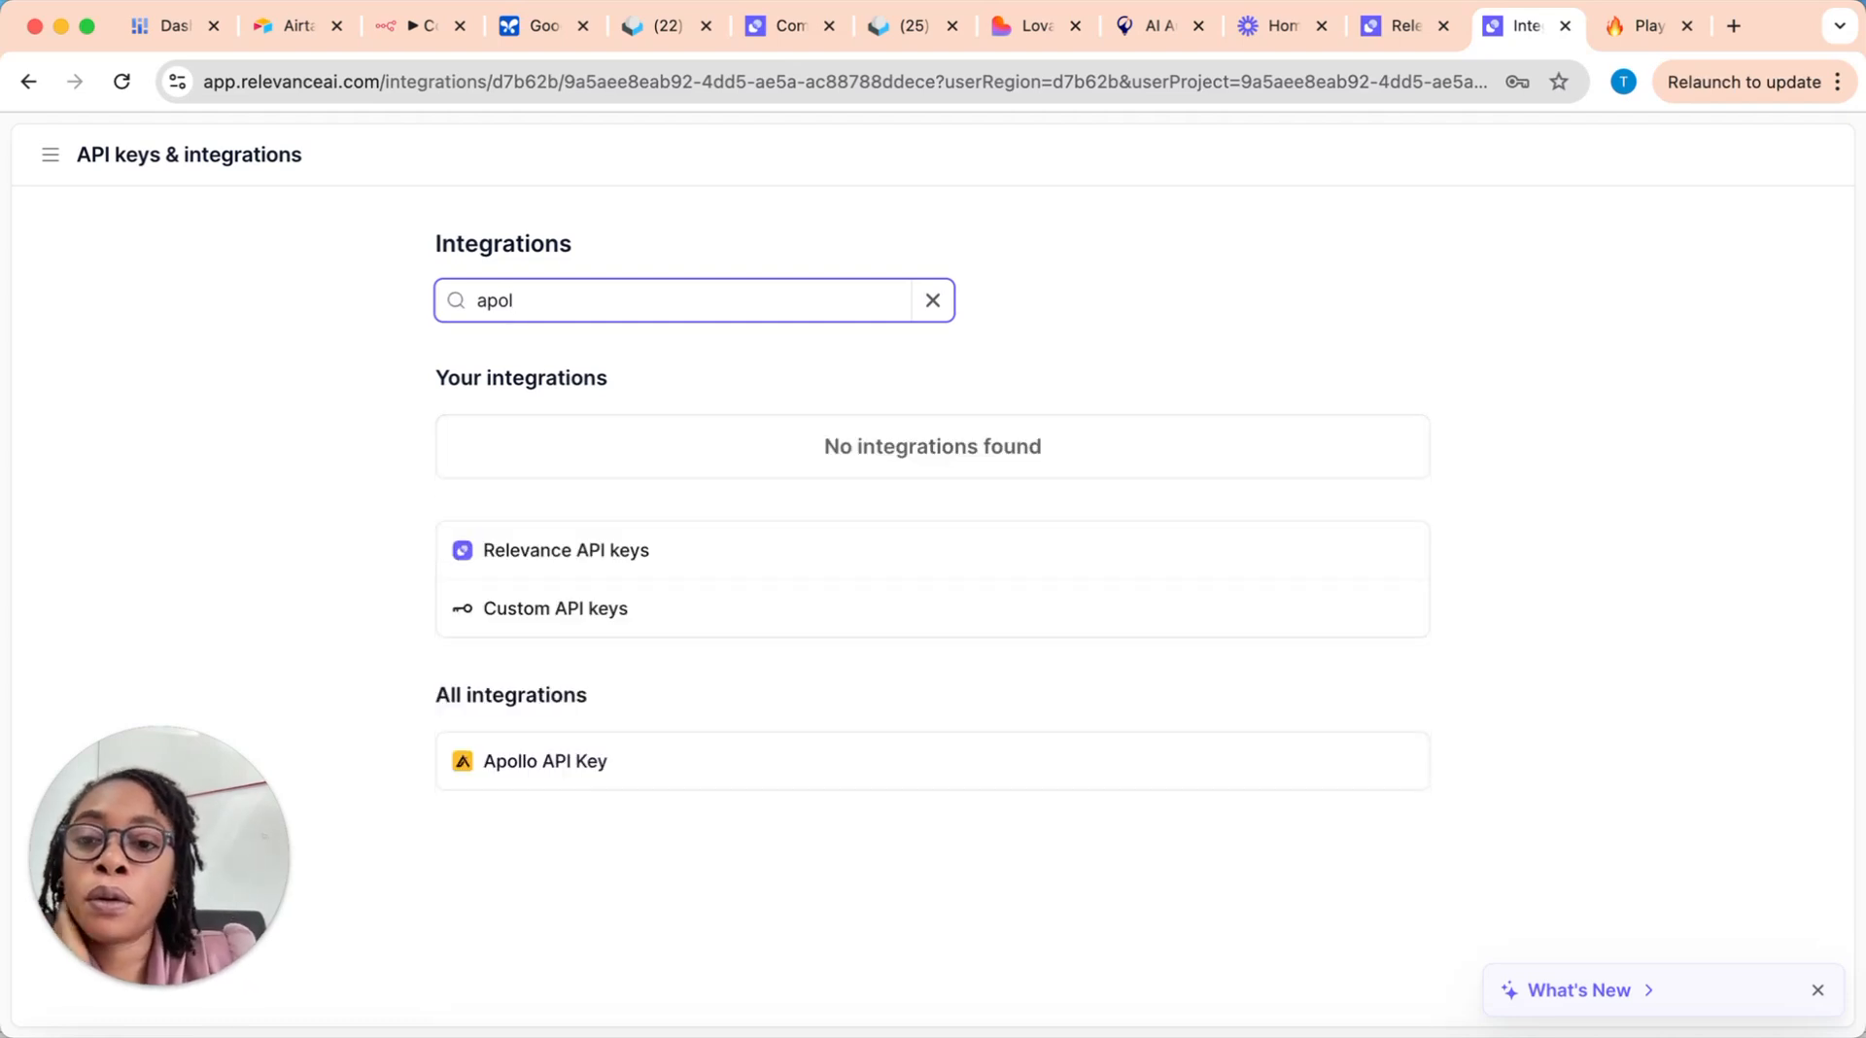
click(599, 763)
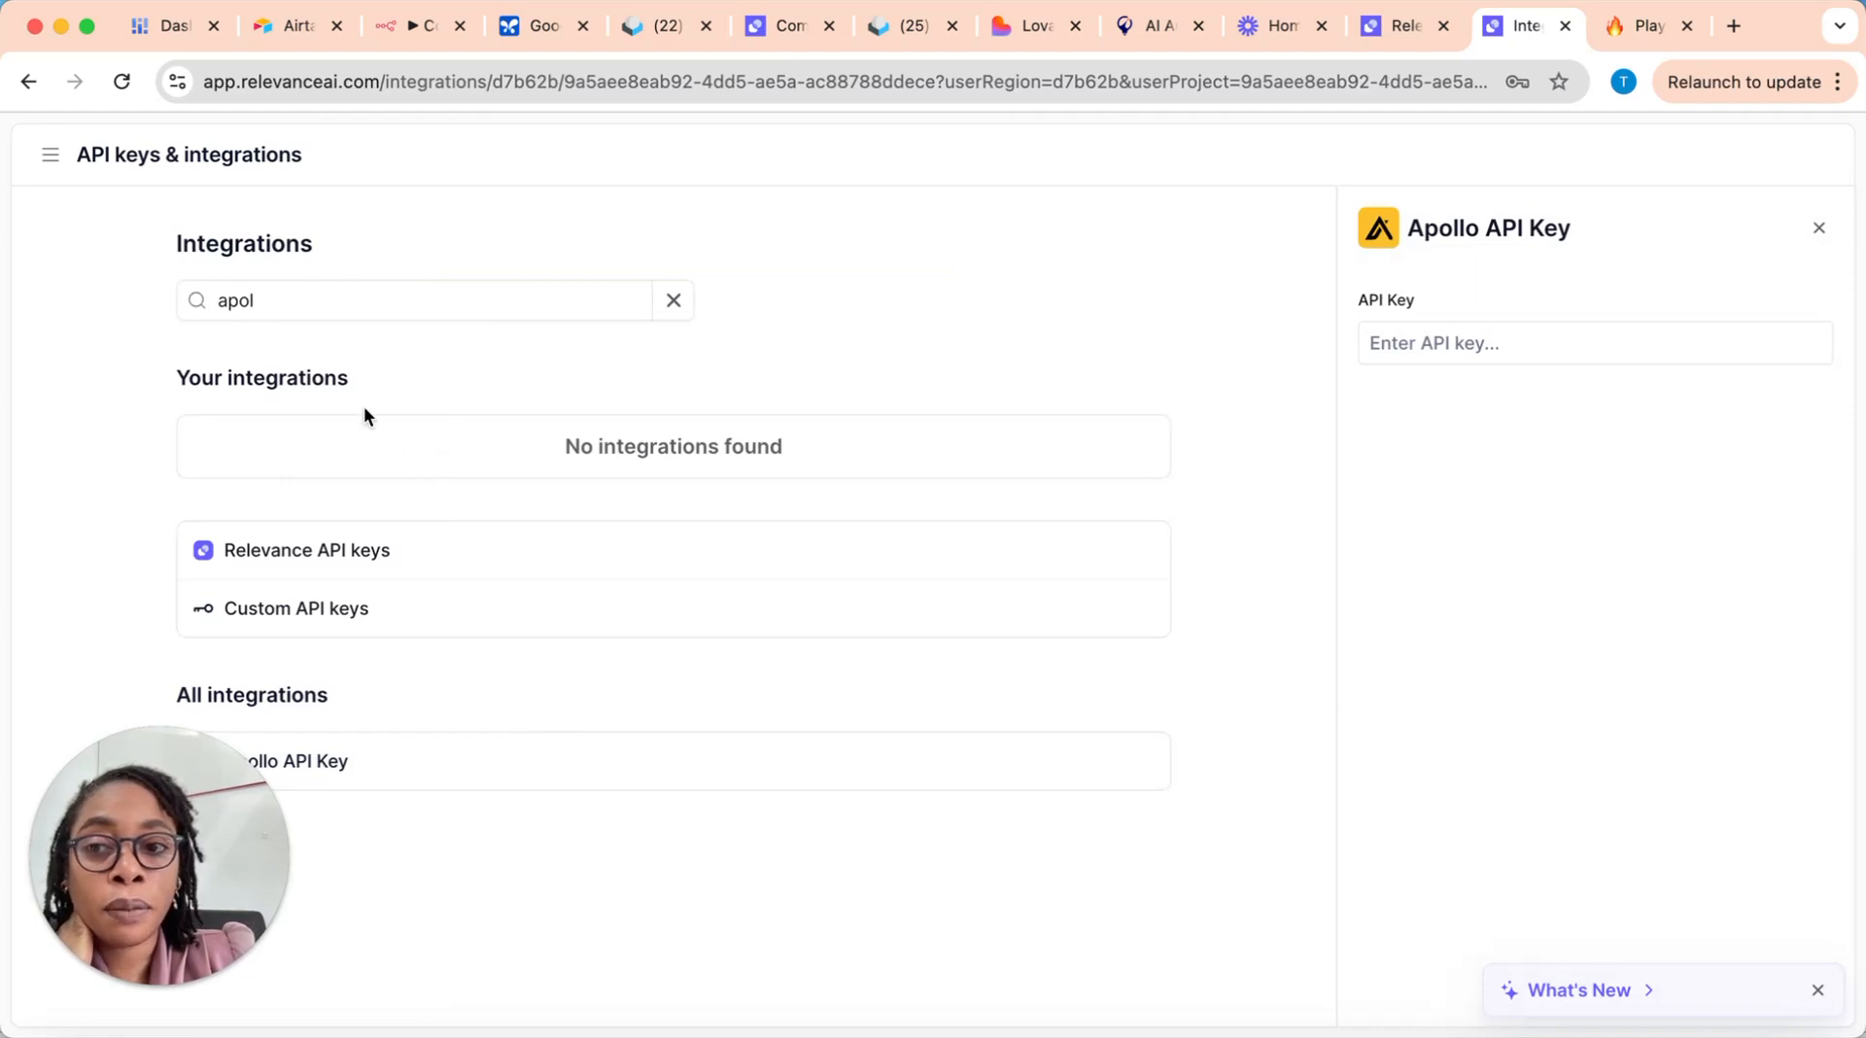
click(688, 299)
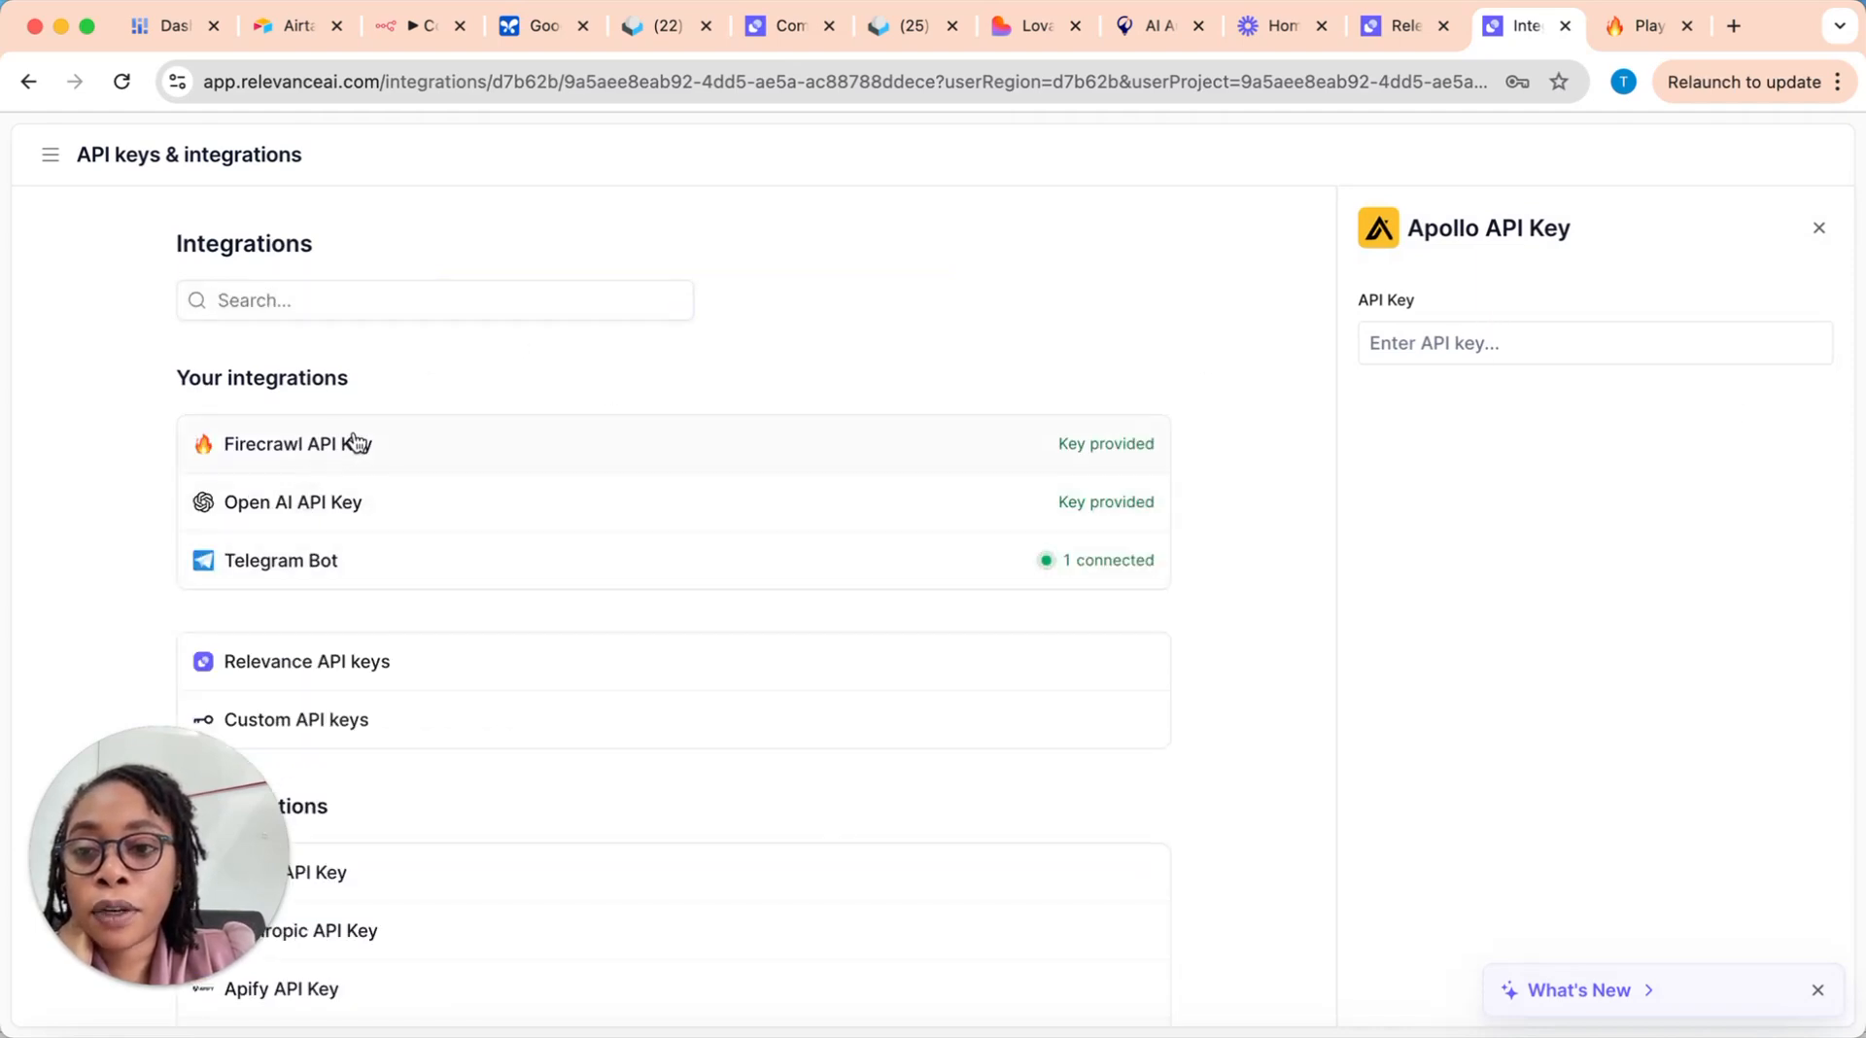
click(354, 443)
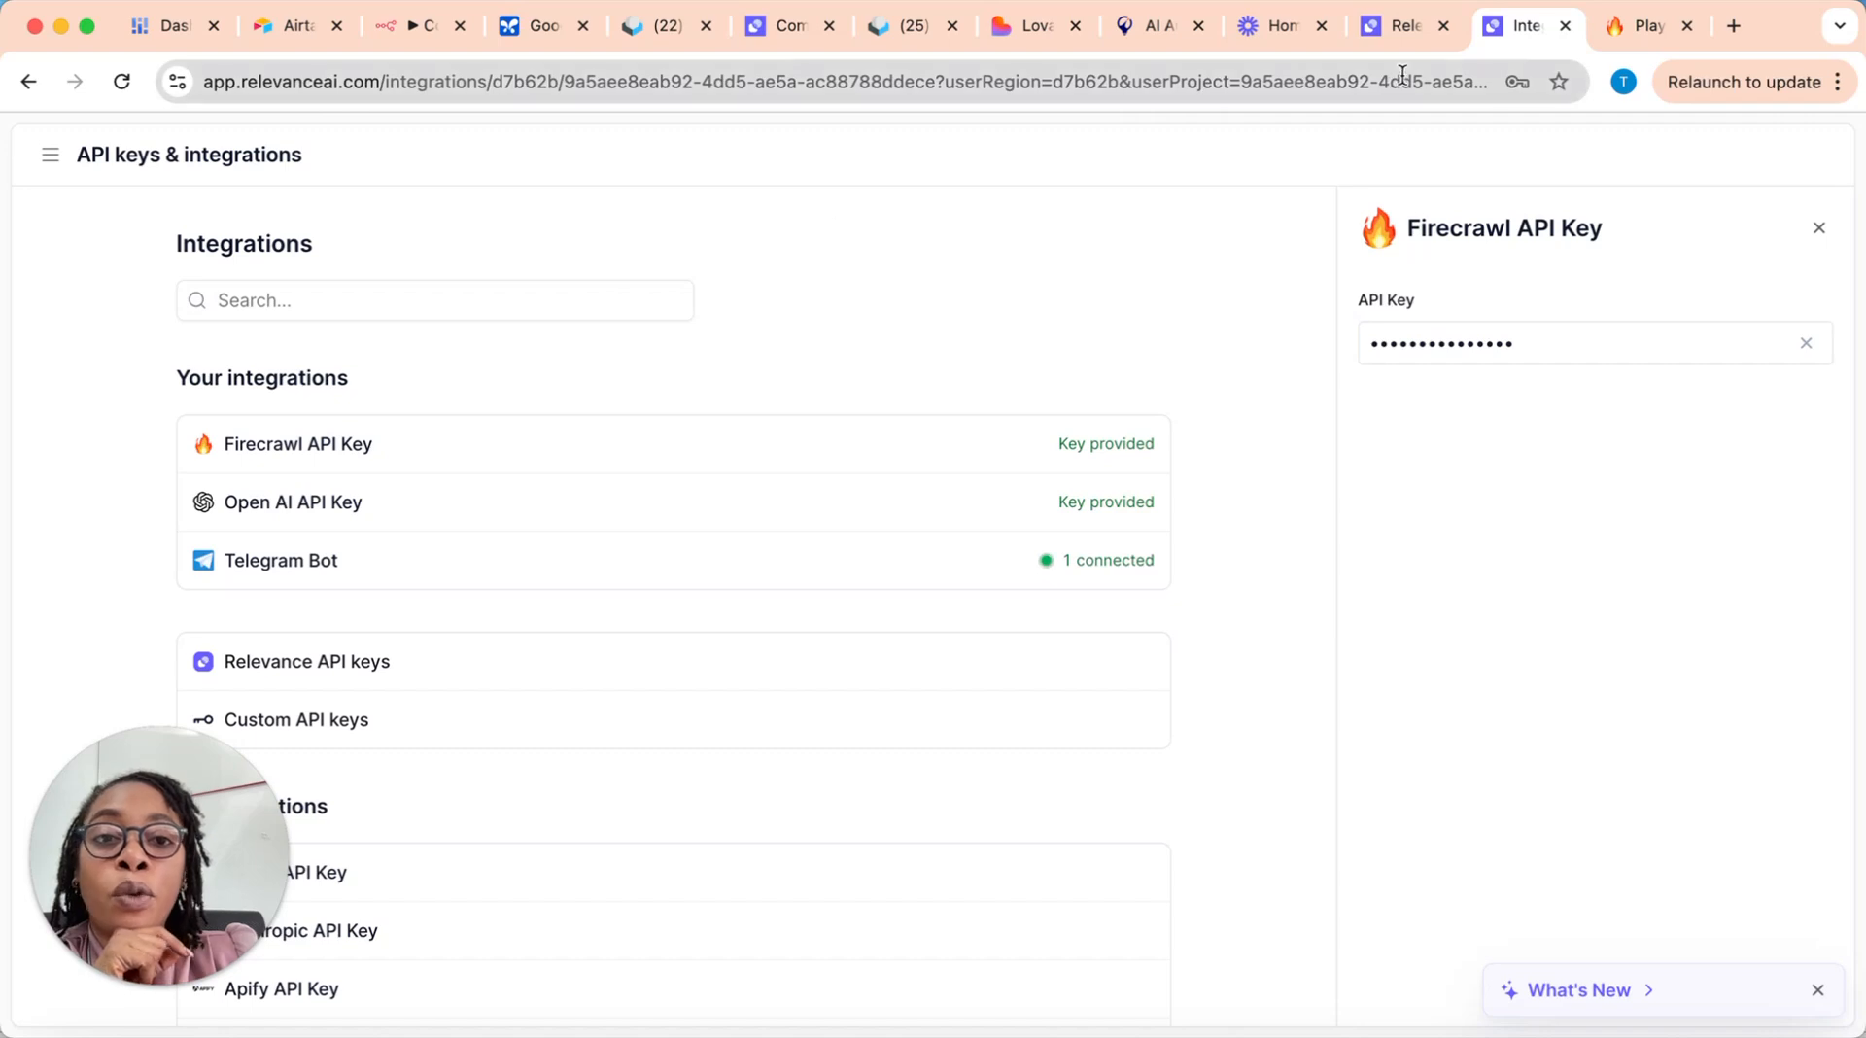
Step: Return to the Company Researcher tool and insert another Firecrawl Web Scraper step between the inputs and the existing Firecrawl step
click(780, 37)
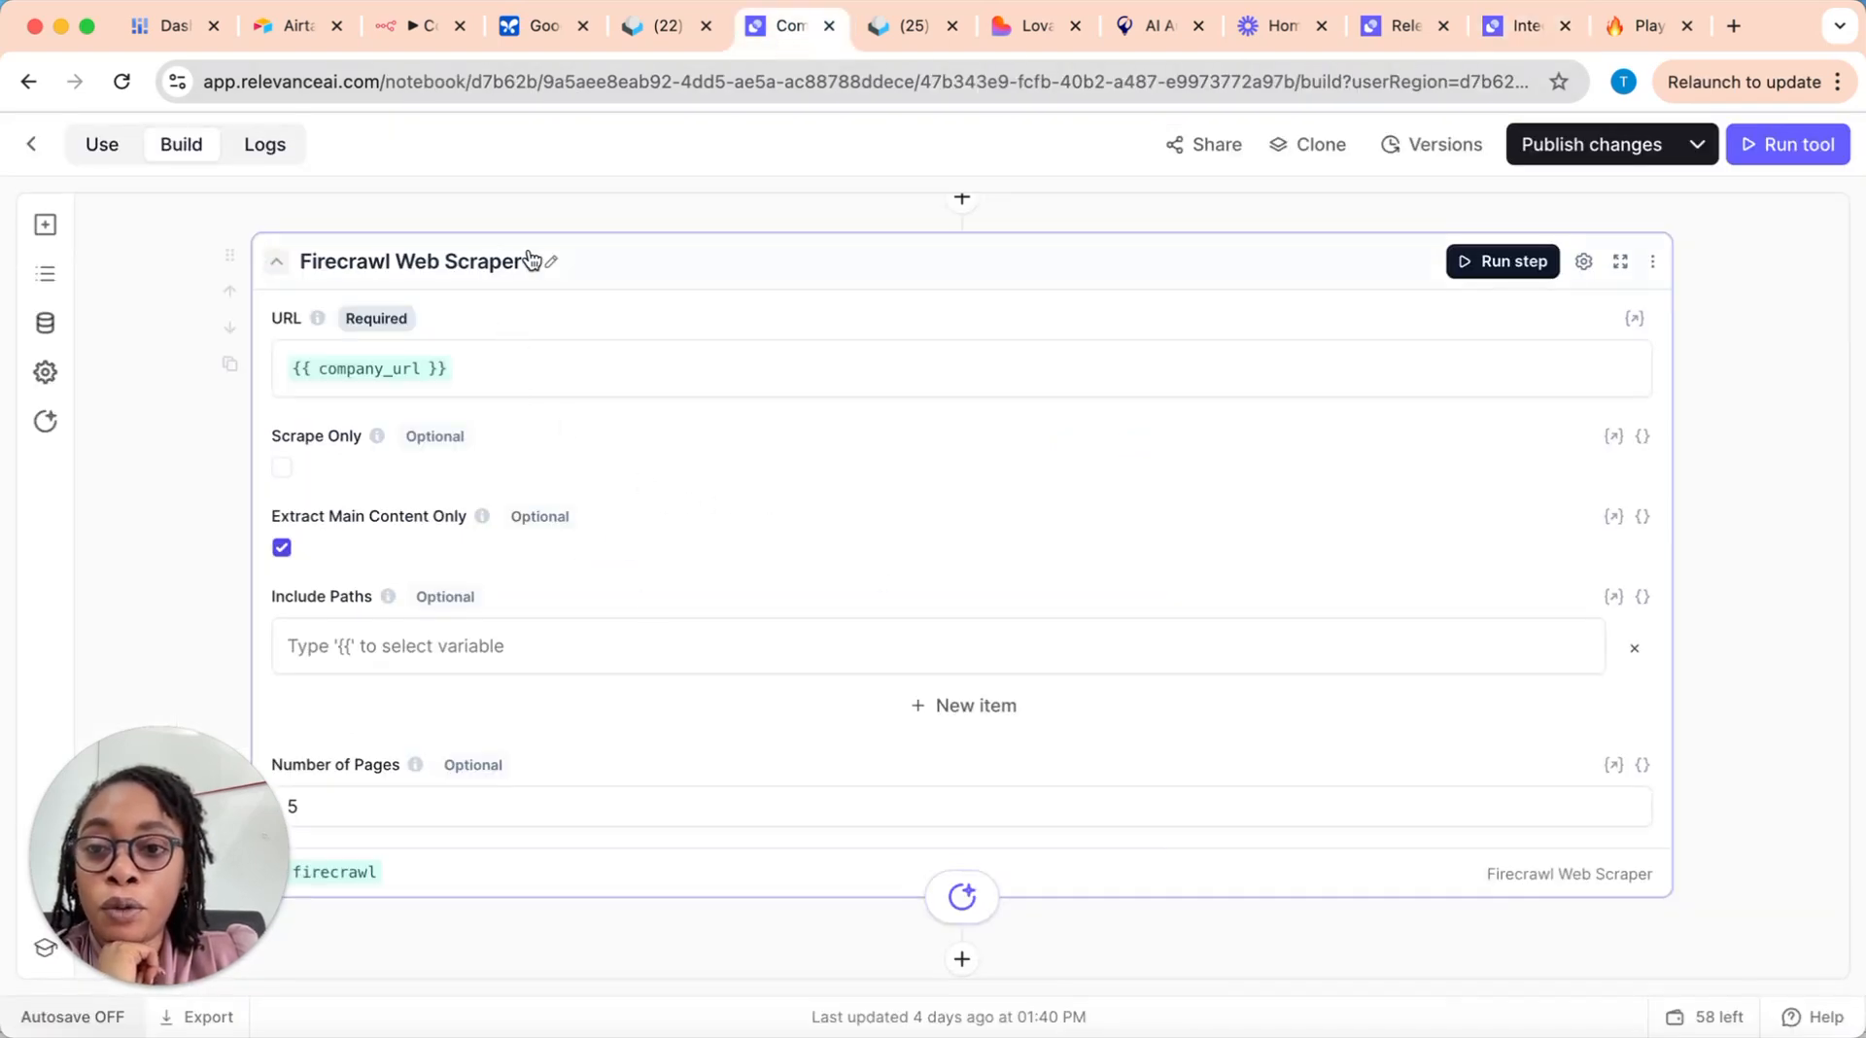
scroll(976, 347, up, 1)
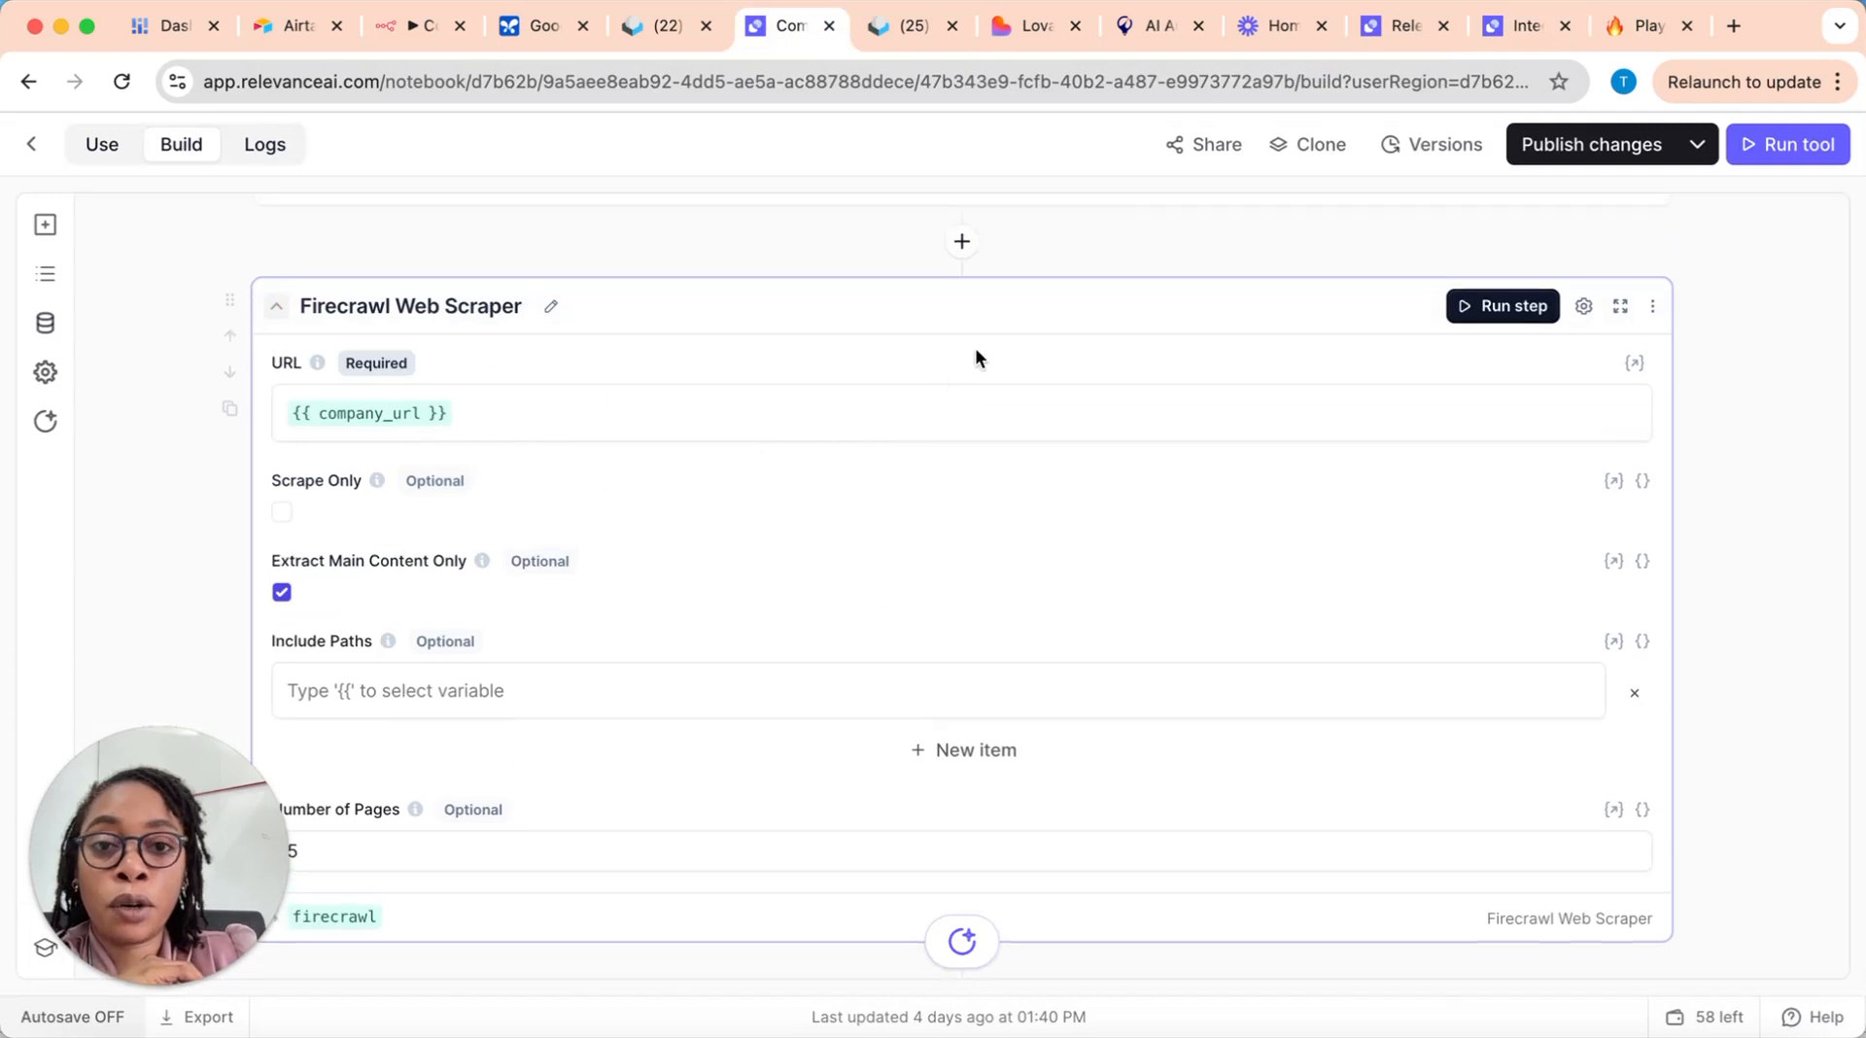
click(962, 242)
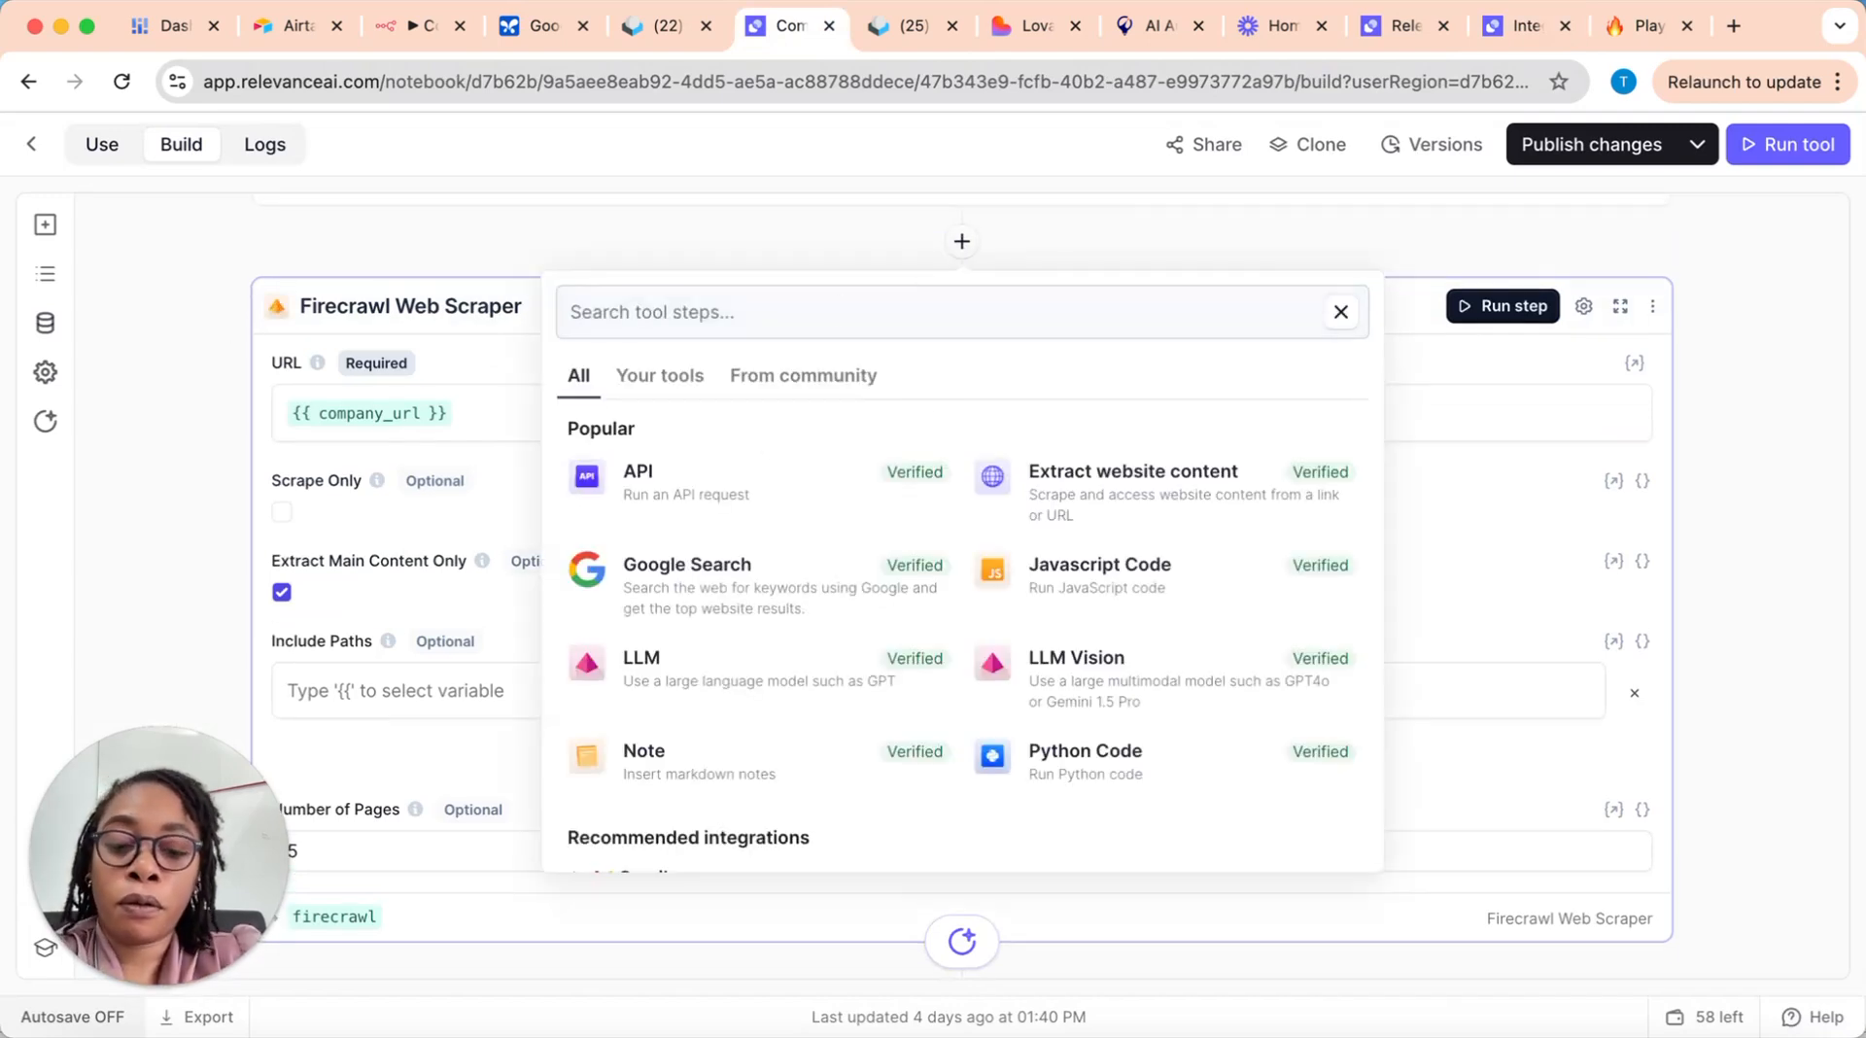
text(fir)
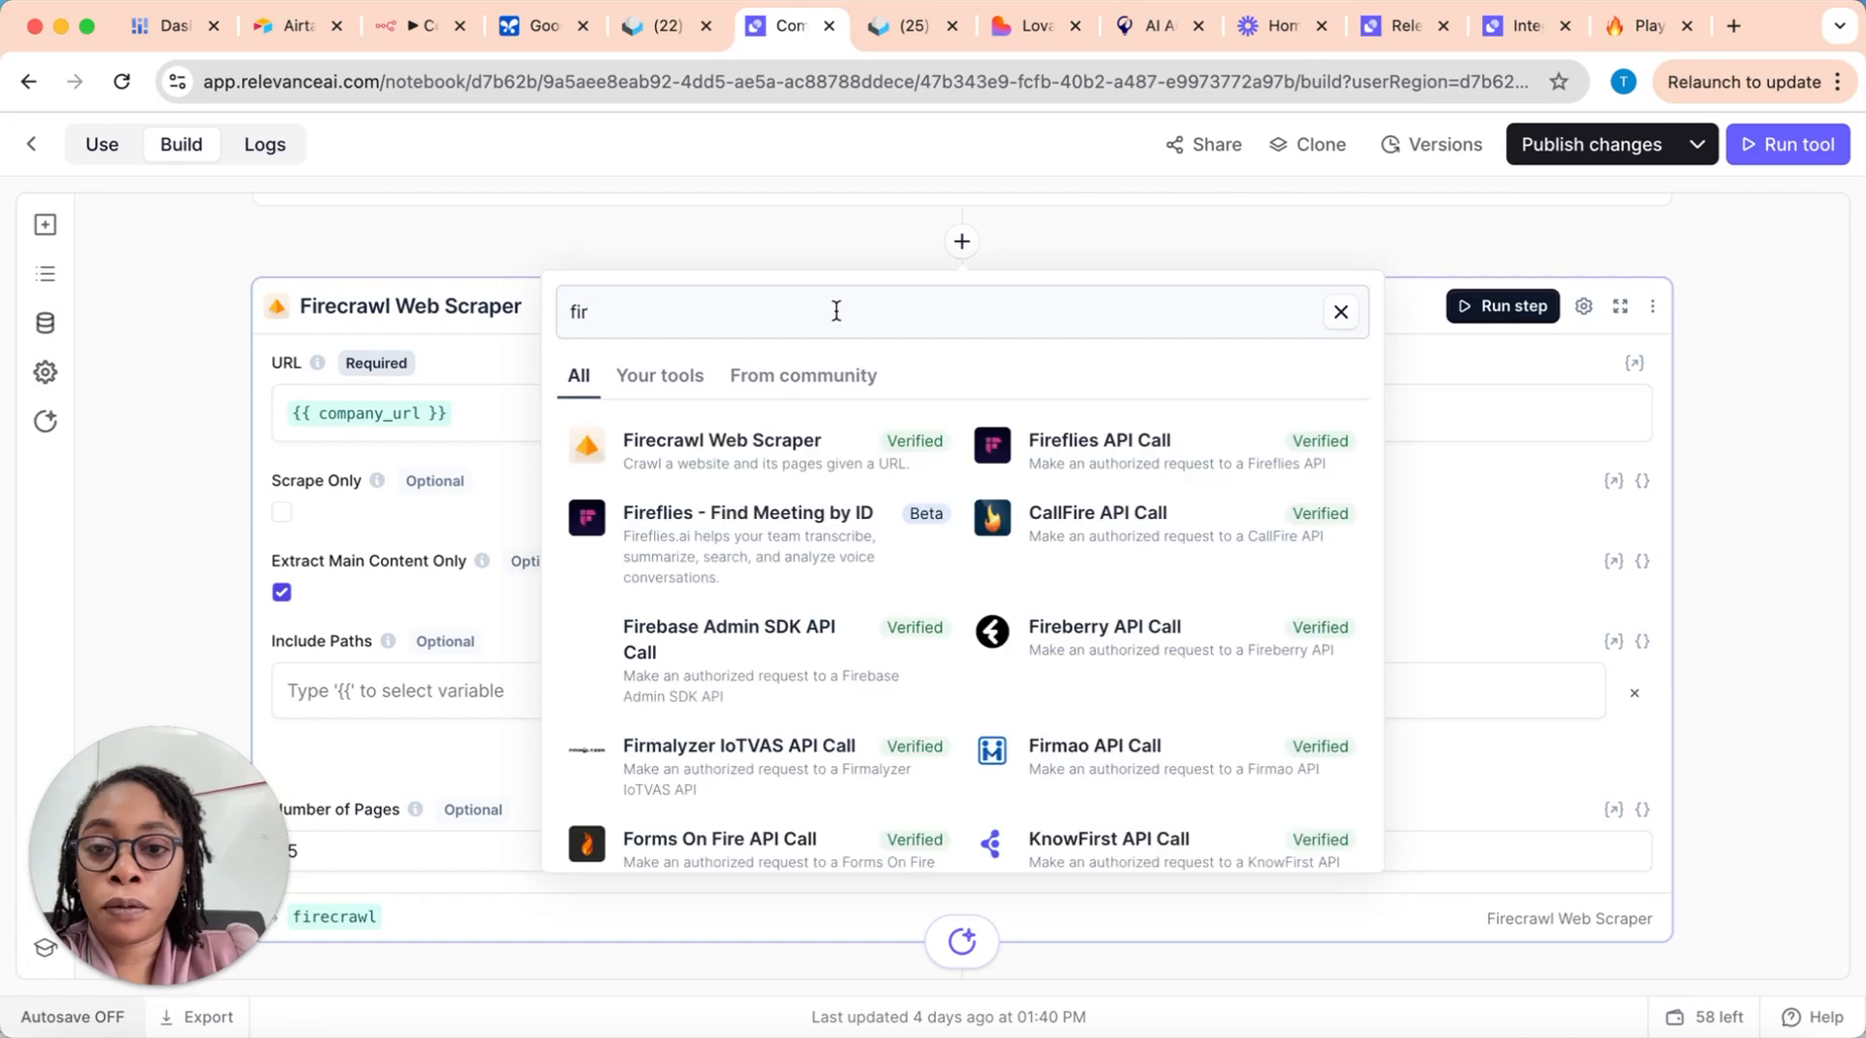
click(741, 449)
Step: Check the company_url input and view the variables available for the new Firecrawl step's URL without selecting one
scroll(756, 628, down, 3)
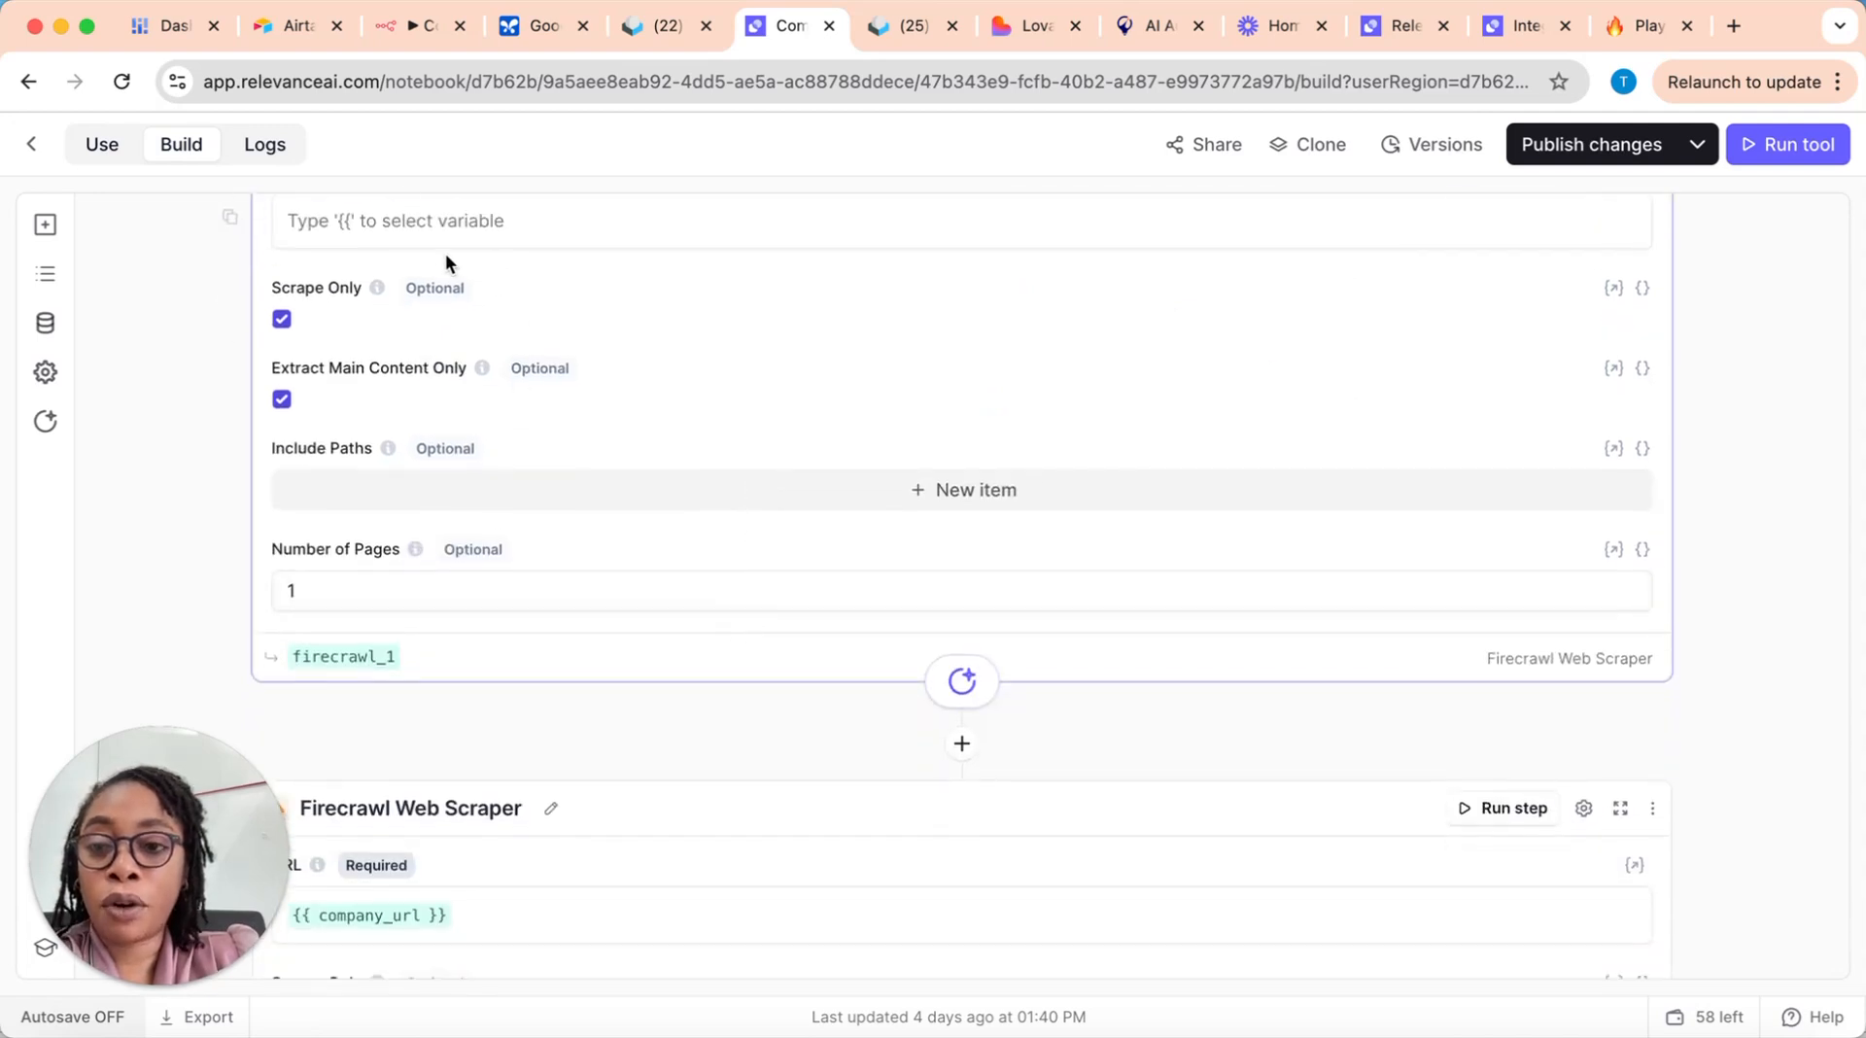
scroll(470, 344, up, 1)
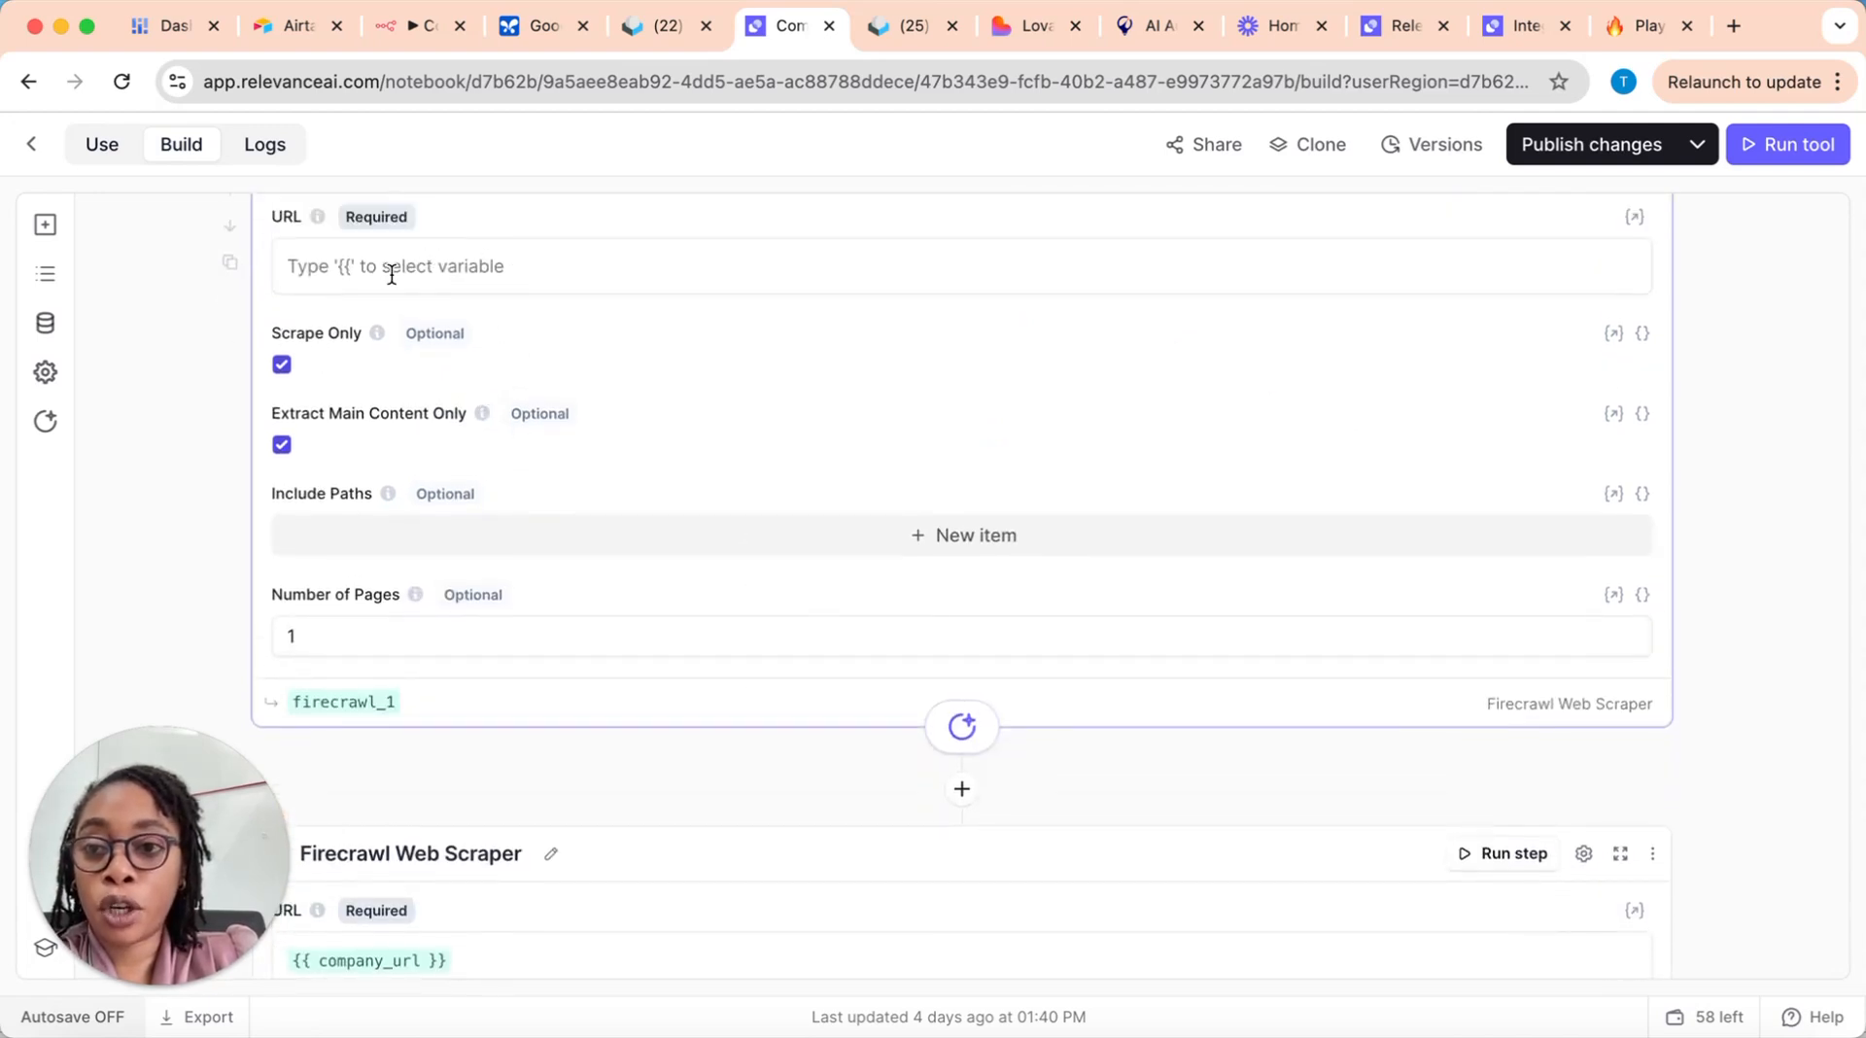
scroll(663, 429, up, 8)
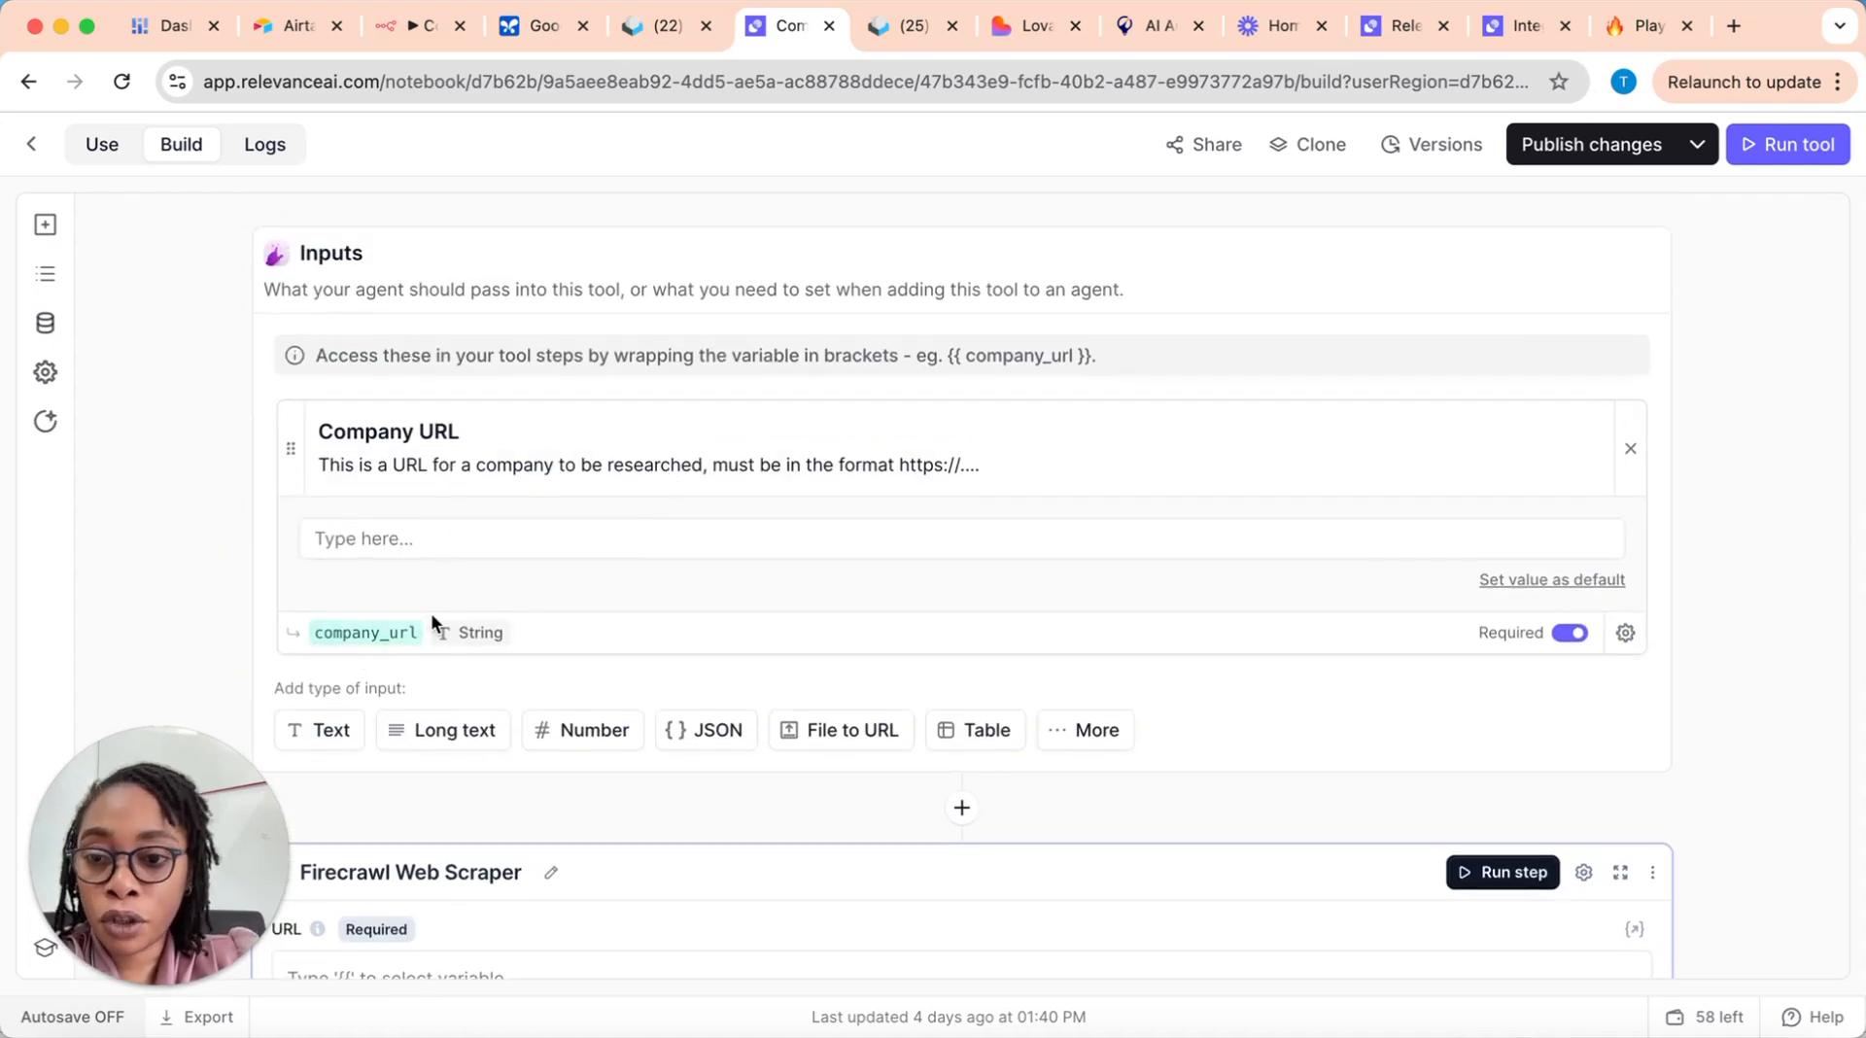
scroll(431, 618, down, 2)
scroll(570, 505, down, 3)
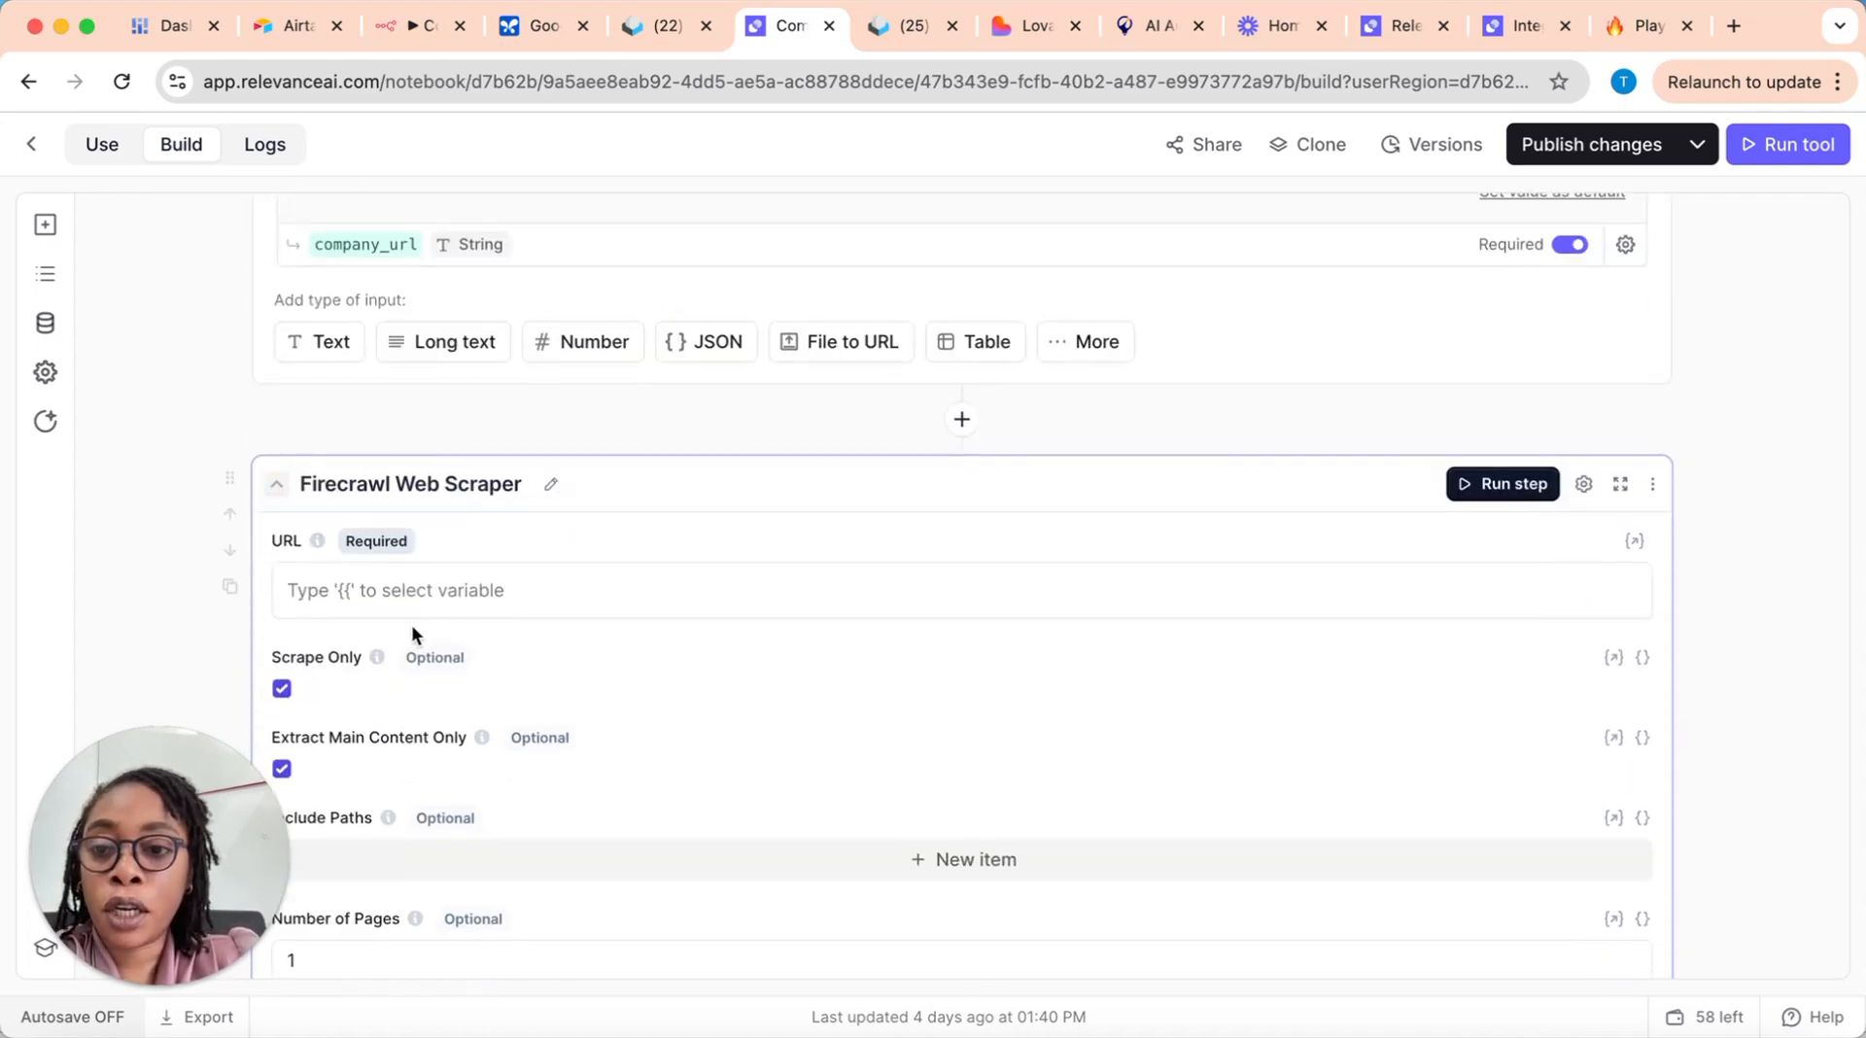
scroll(519, 606, down, 1)
click(442, 553)
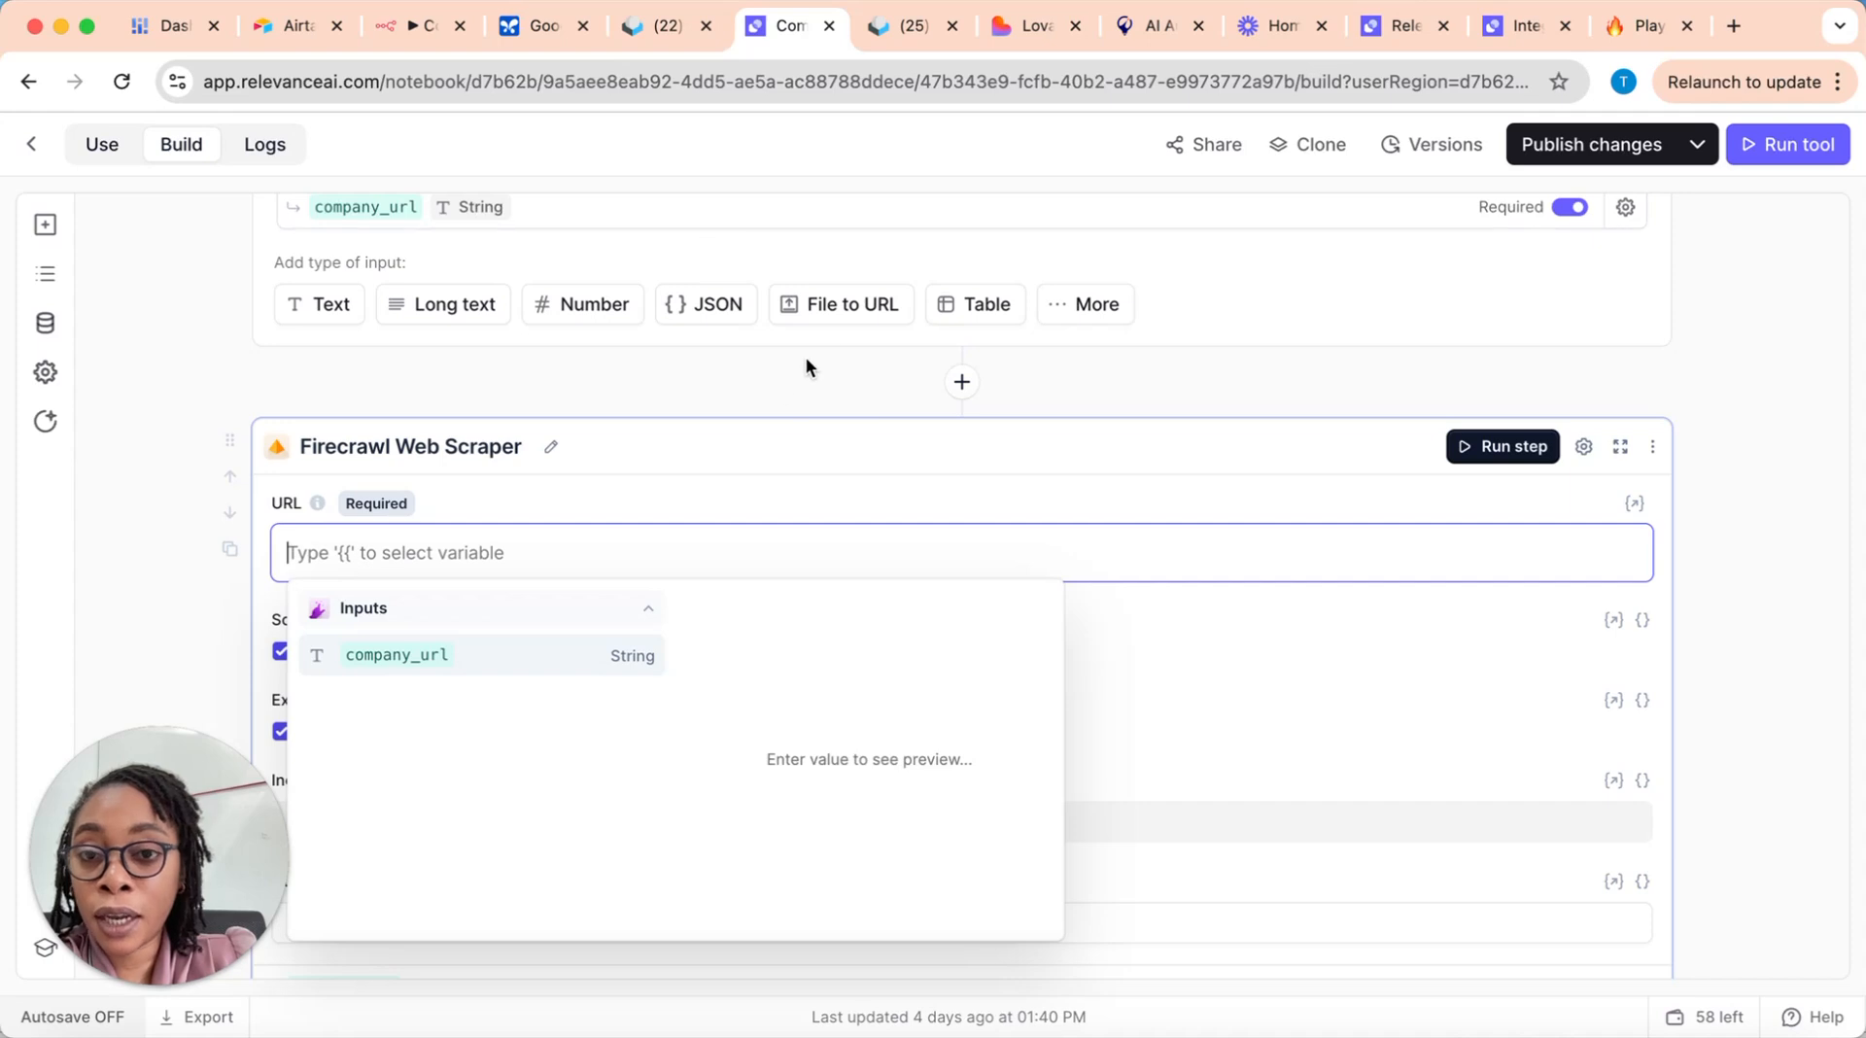
scroll(830, 341, up, 2)
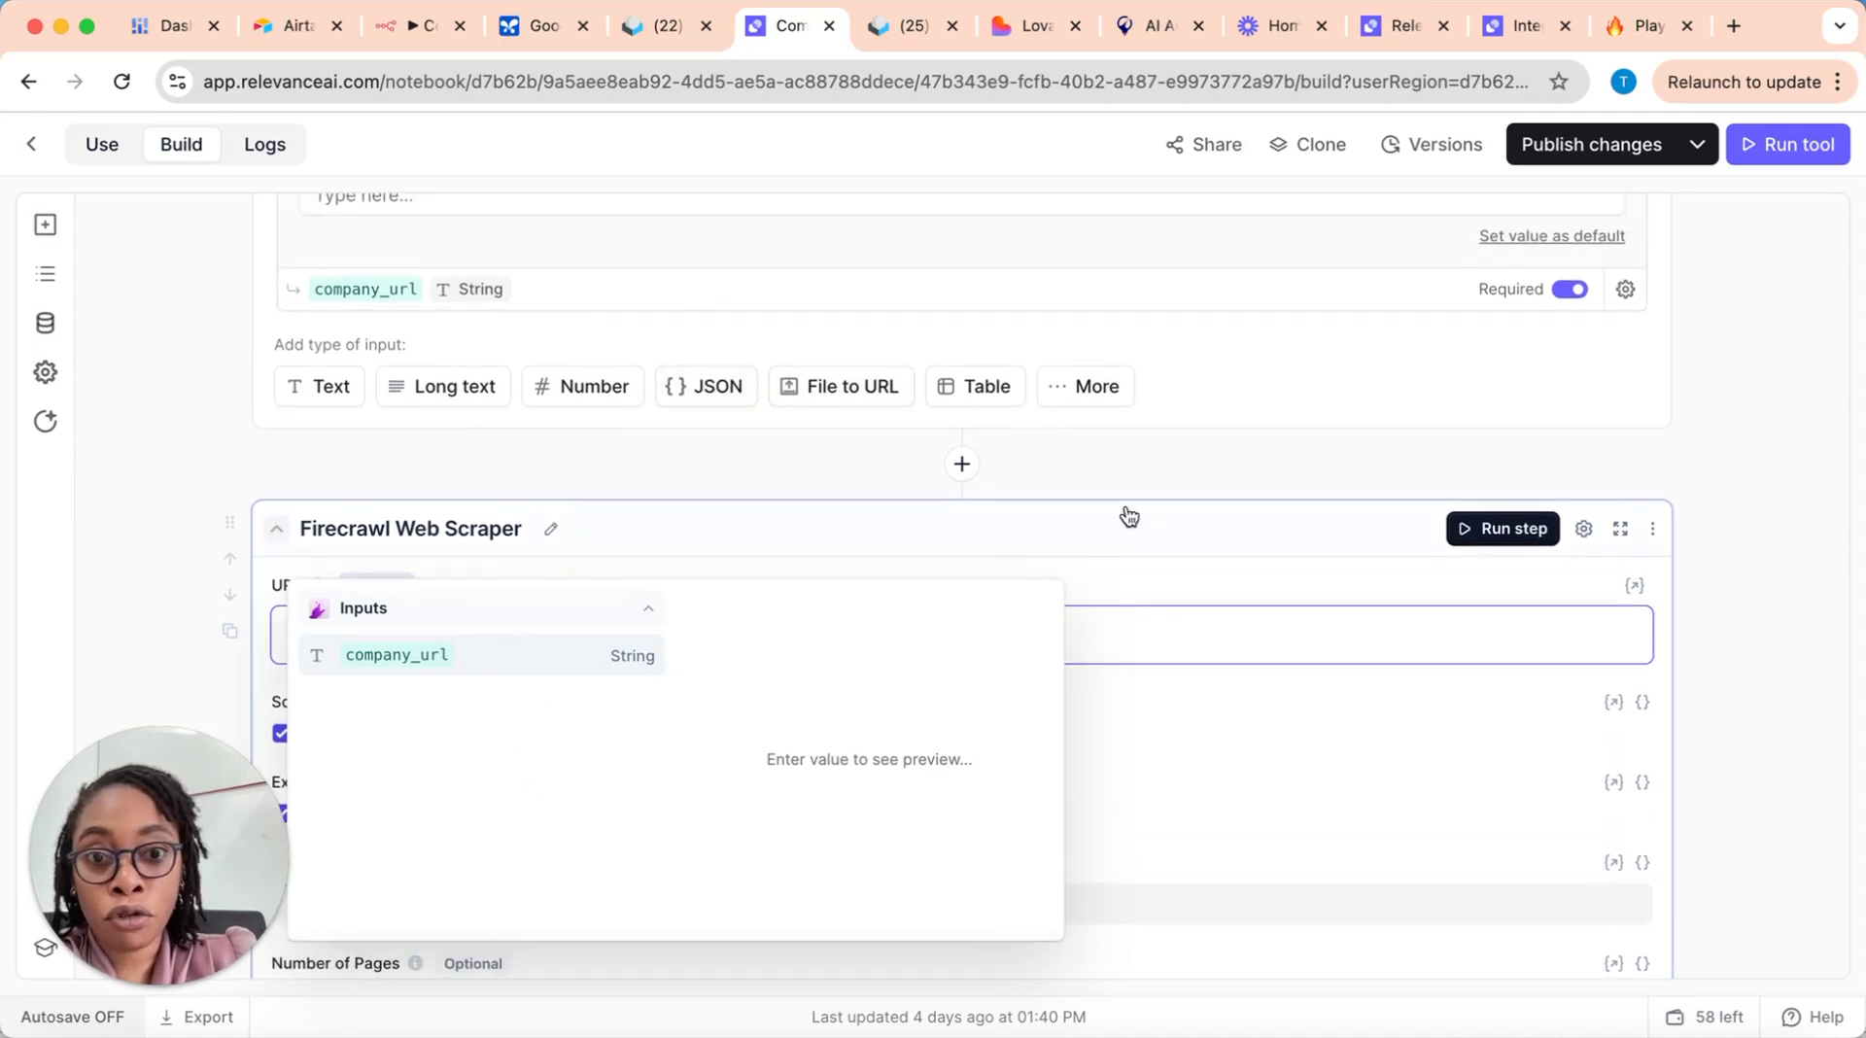
click(1145, 476)
Step: Compare the new Firecrawl step's scrape, content extraction, path and page-count settings with those of the original Firecrawl step below it
scroll(1091, 681, down, 1)
scroll(1044, 685, down, 4)
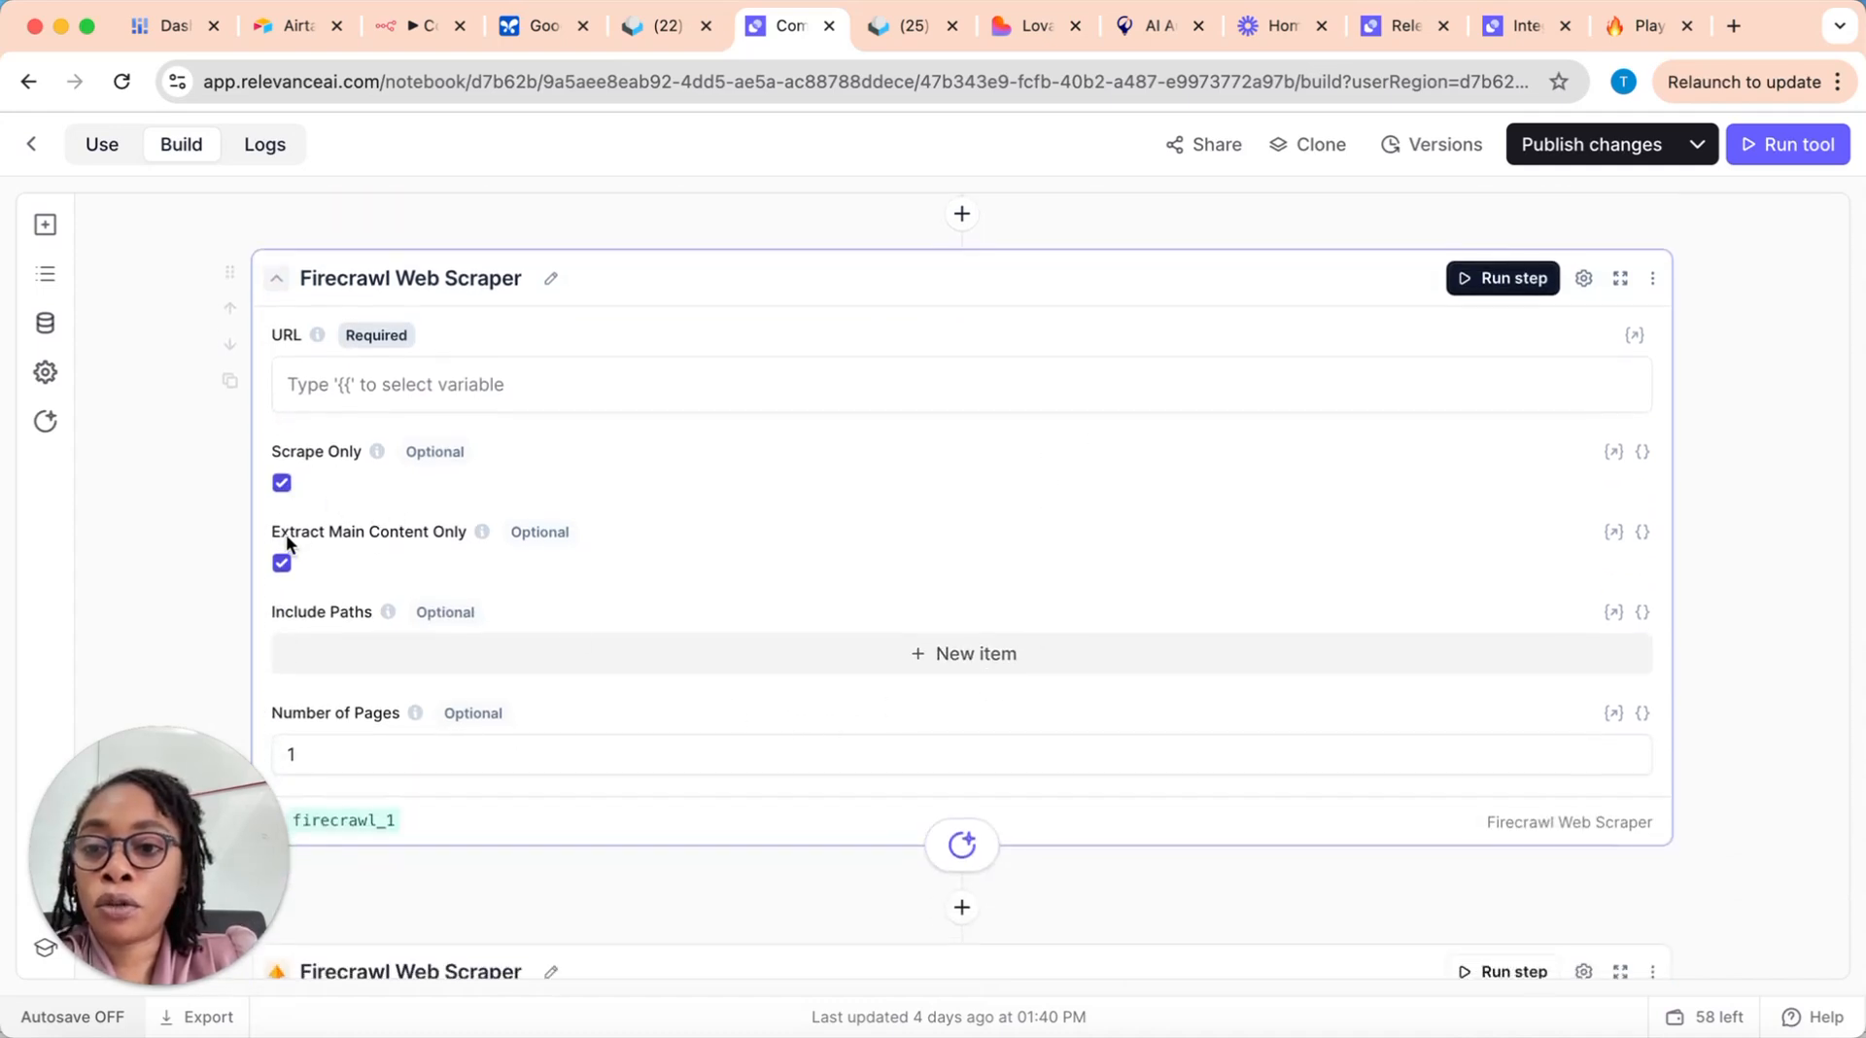
scroll(696, 654, down, 8)
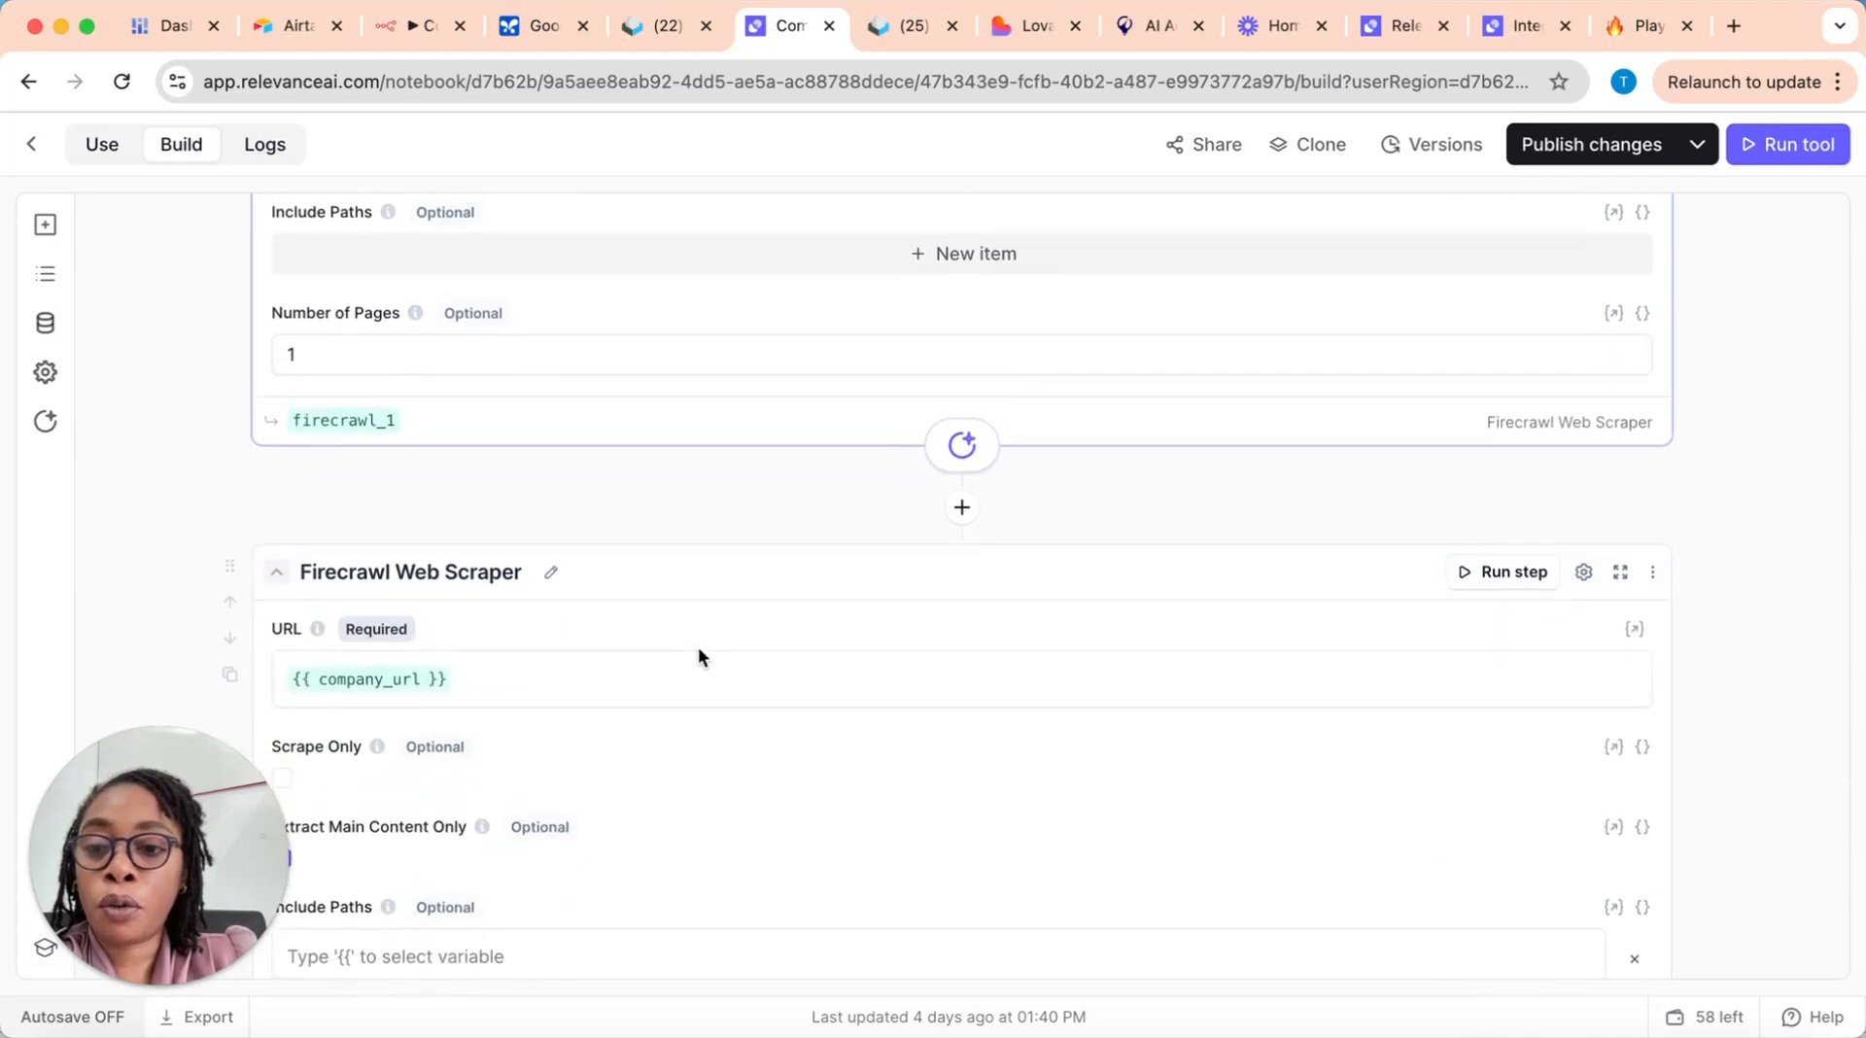
scroll(474, 434, up, 4)
mouse_move(375, 245)
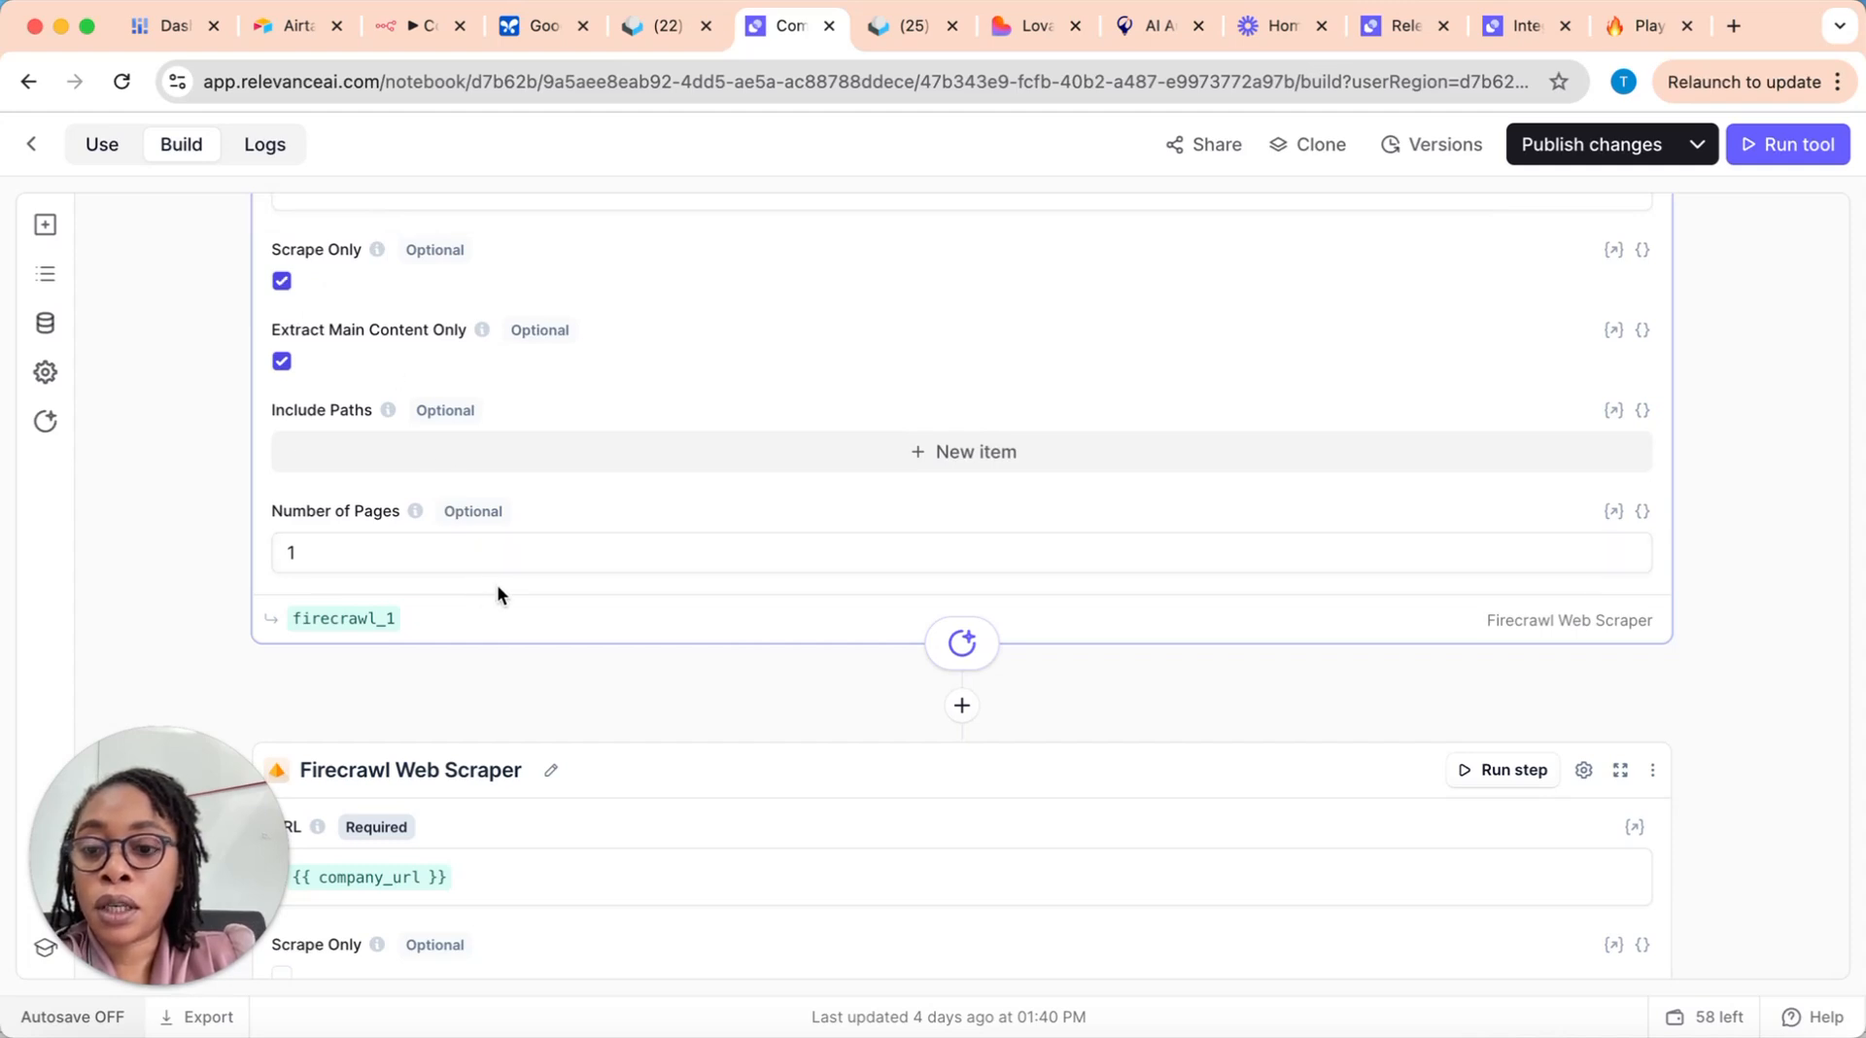
scroll(498, 589, down, 4)
scroll(498, 595, down, 2)
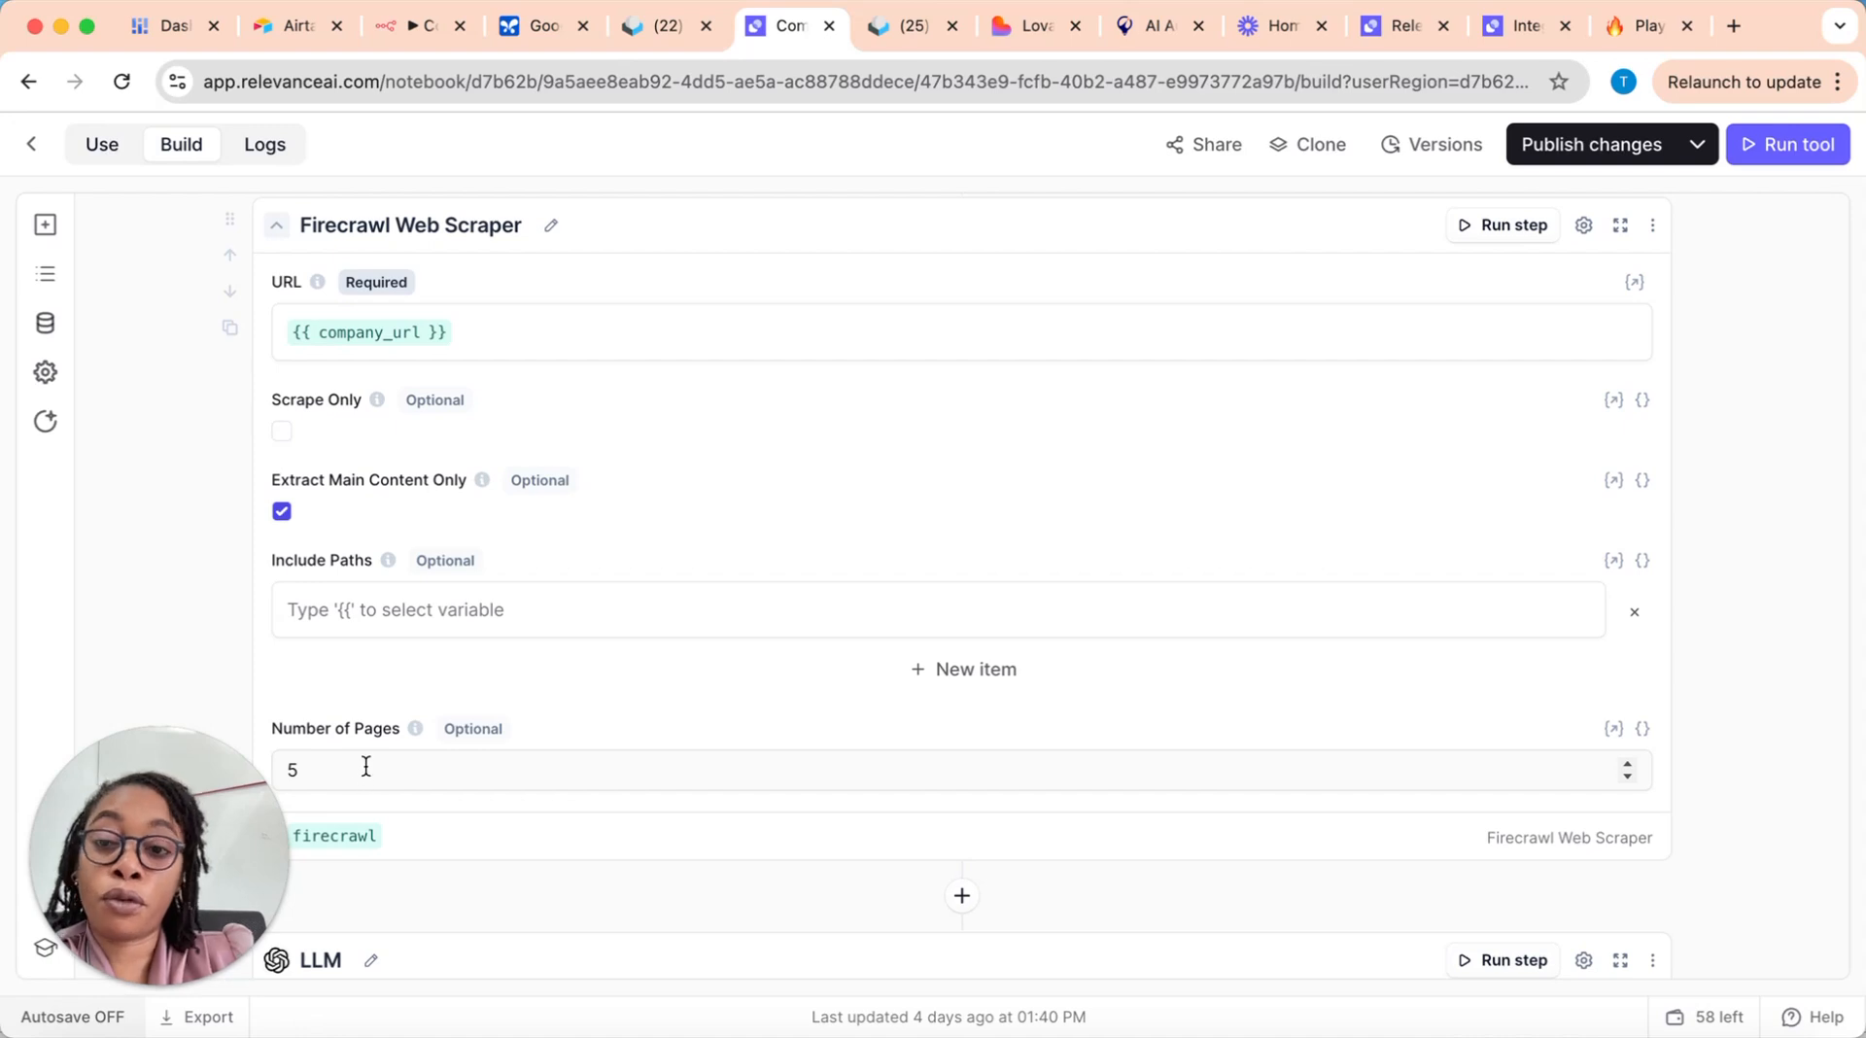
click(342, 763)
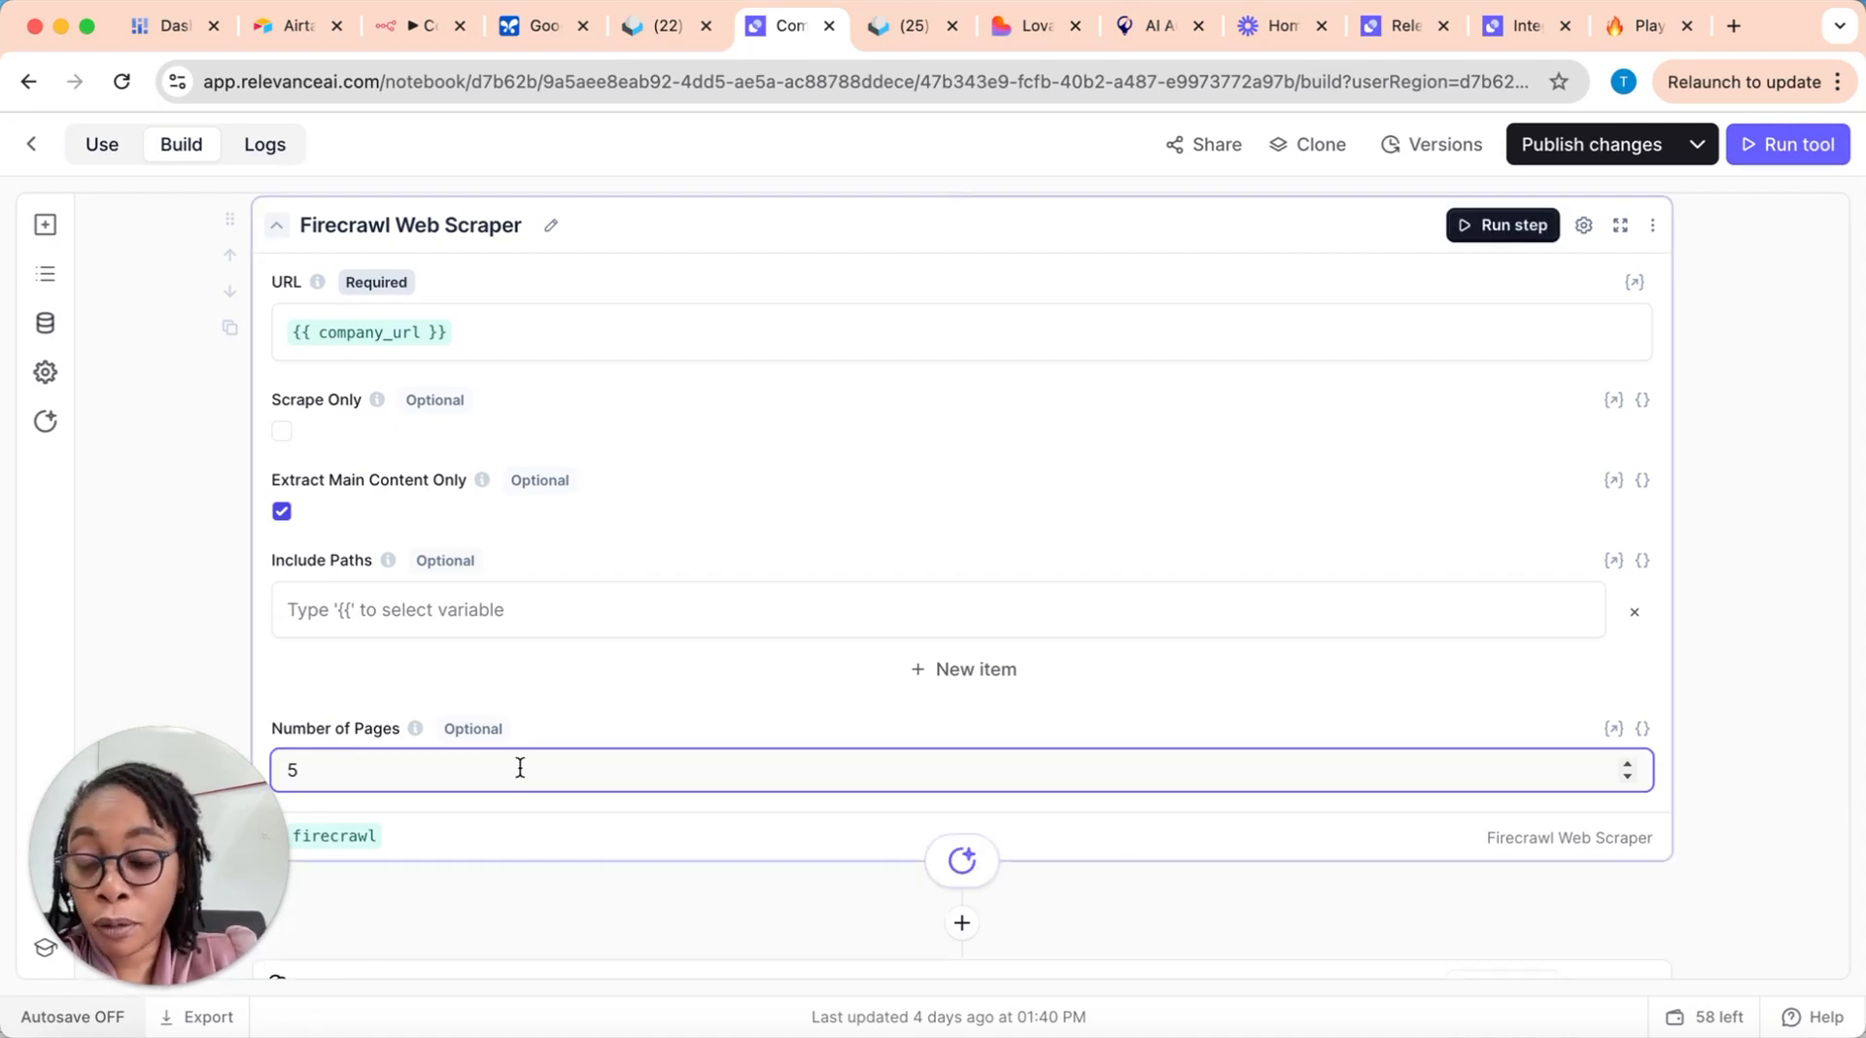
scroll(522, 765, up, 4)
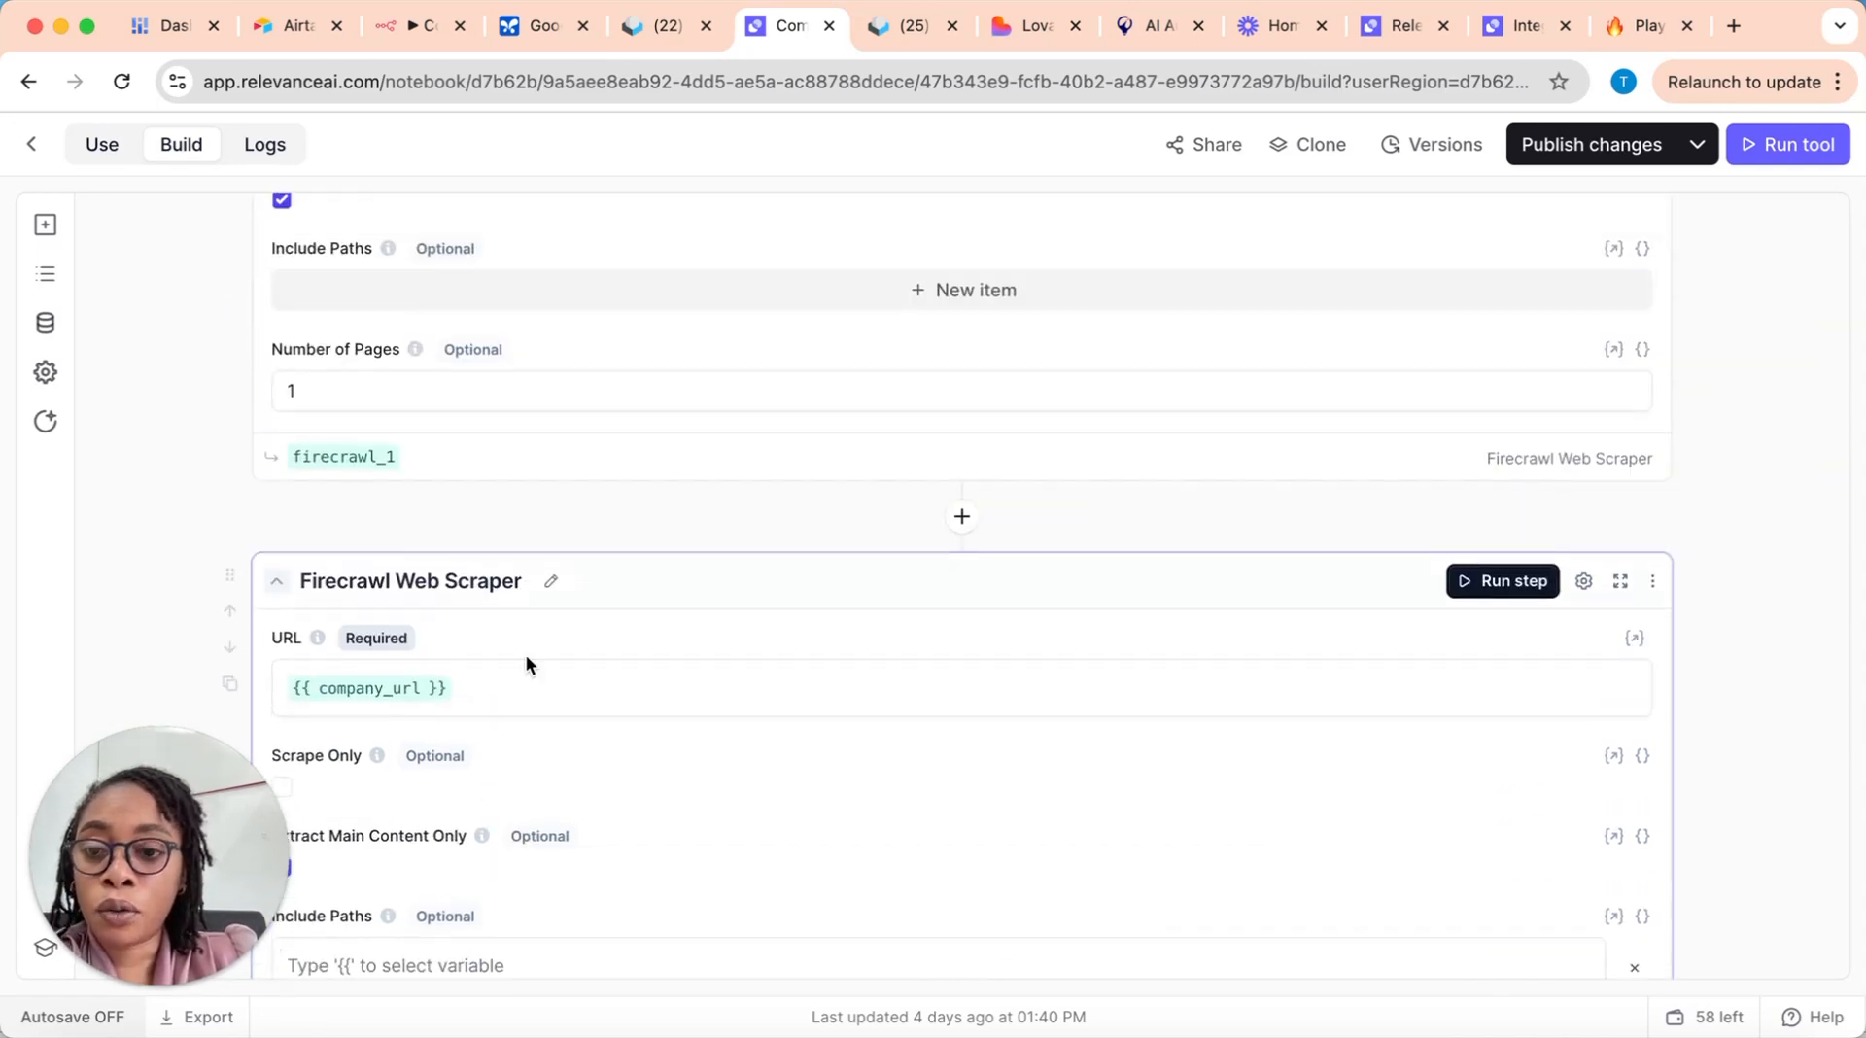
scroll(528, 659, down, 4)
scroll(528, 658, up, 3)
scroll(528, 659, up, 2)
scroll(528, 659, down, 4)
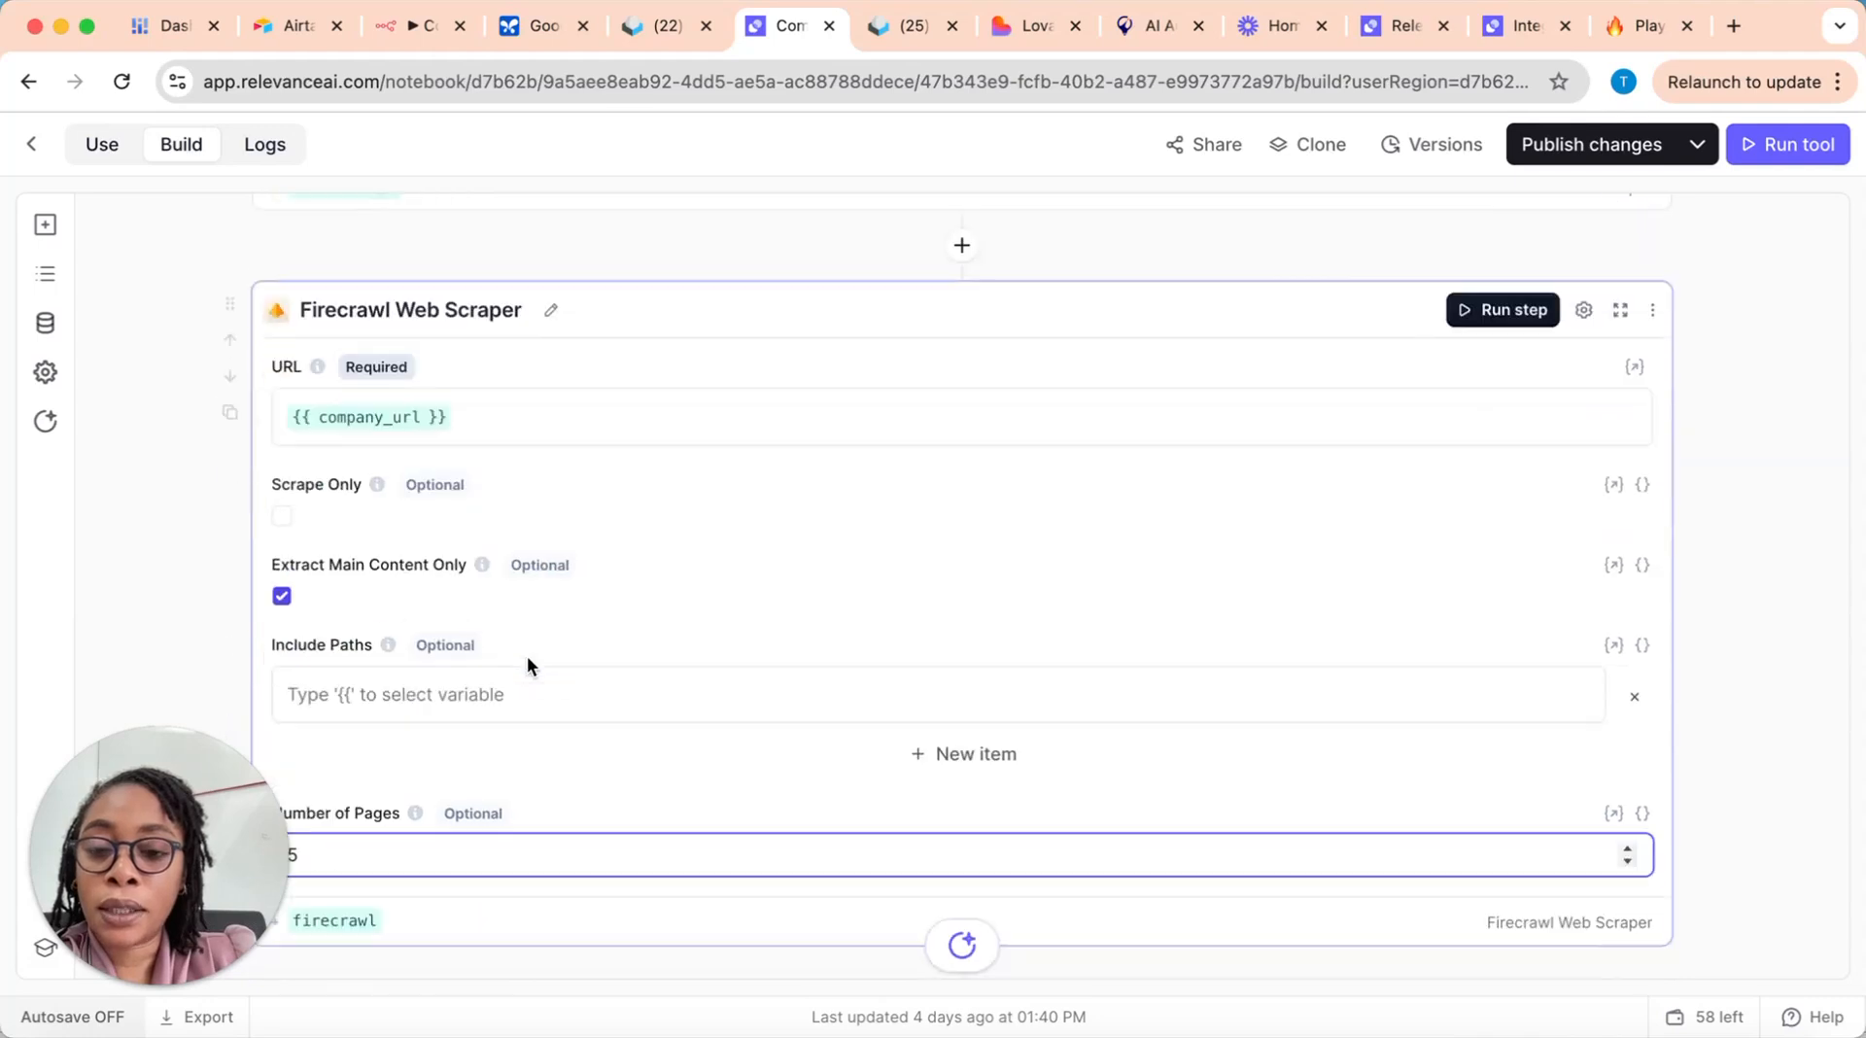
Step: Set the Number of Pages in the newly inserted Firecrawl Web Scraper step to 5
scroll(516, 612, up, 3)
scroll(337, 309, up, 3)
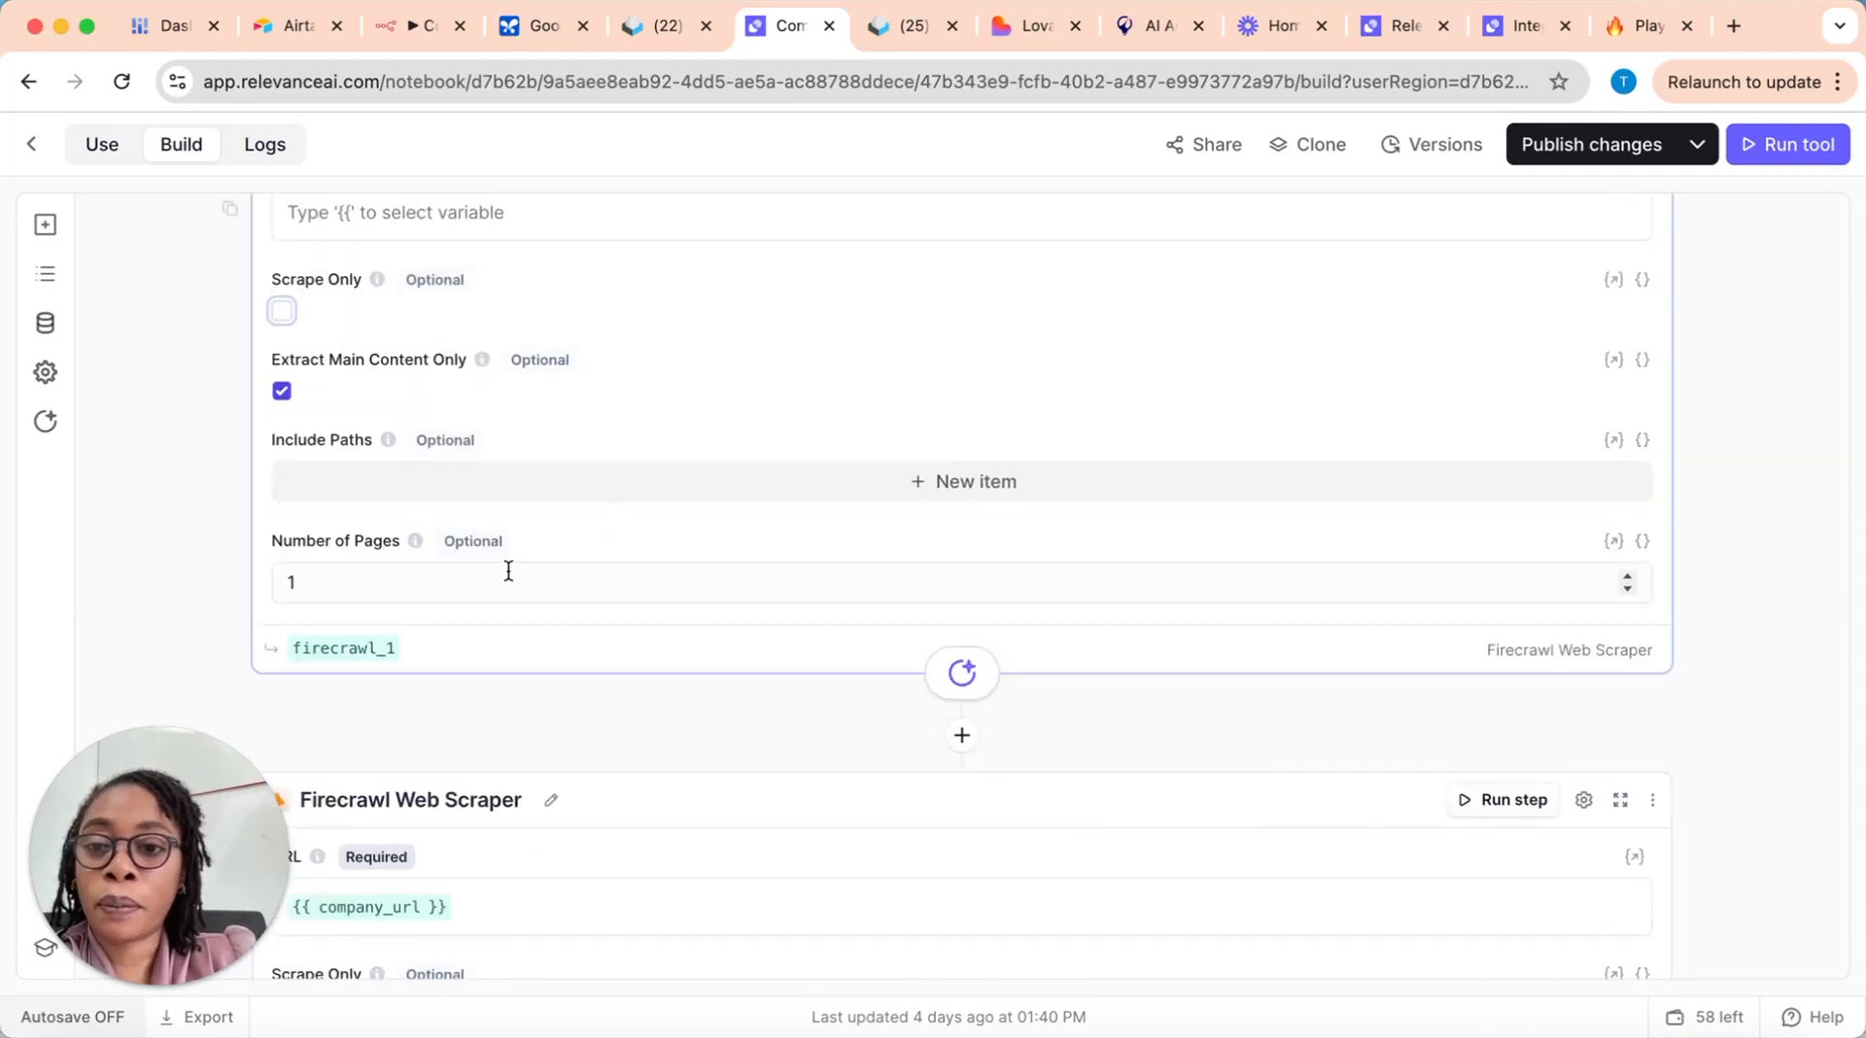
click(341, 581)
key(BackSpace)
text(0)
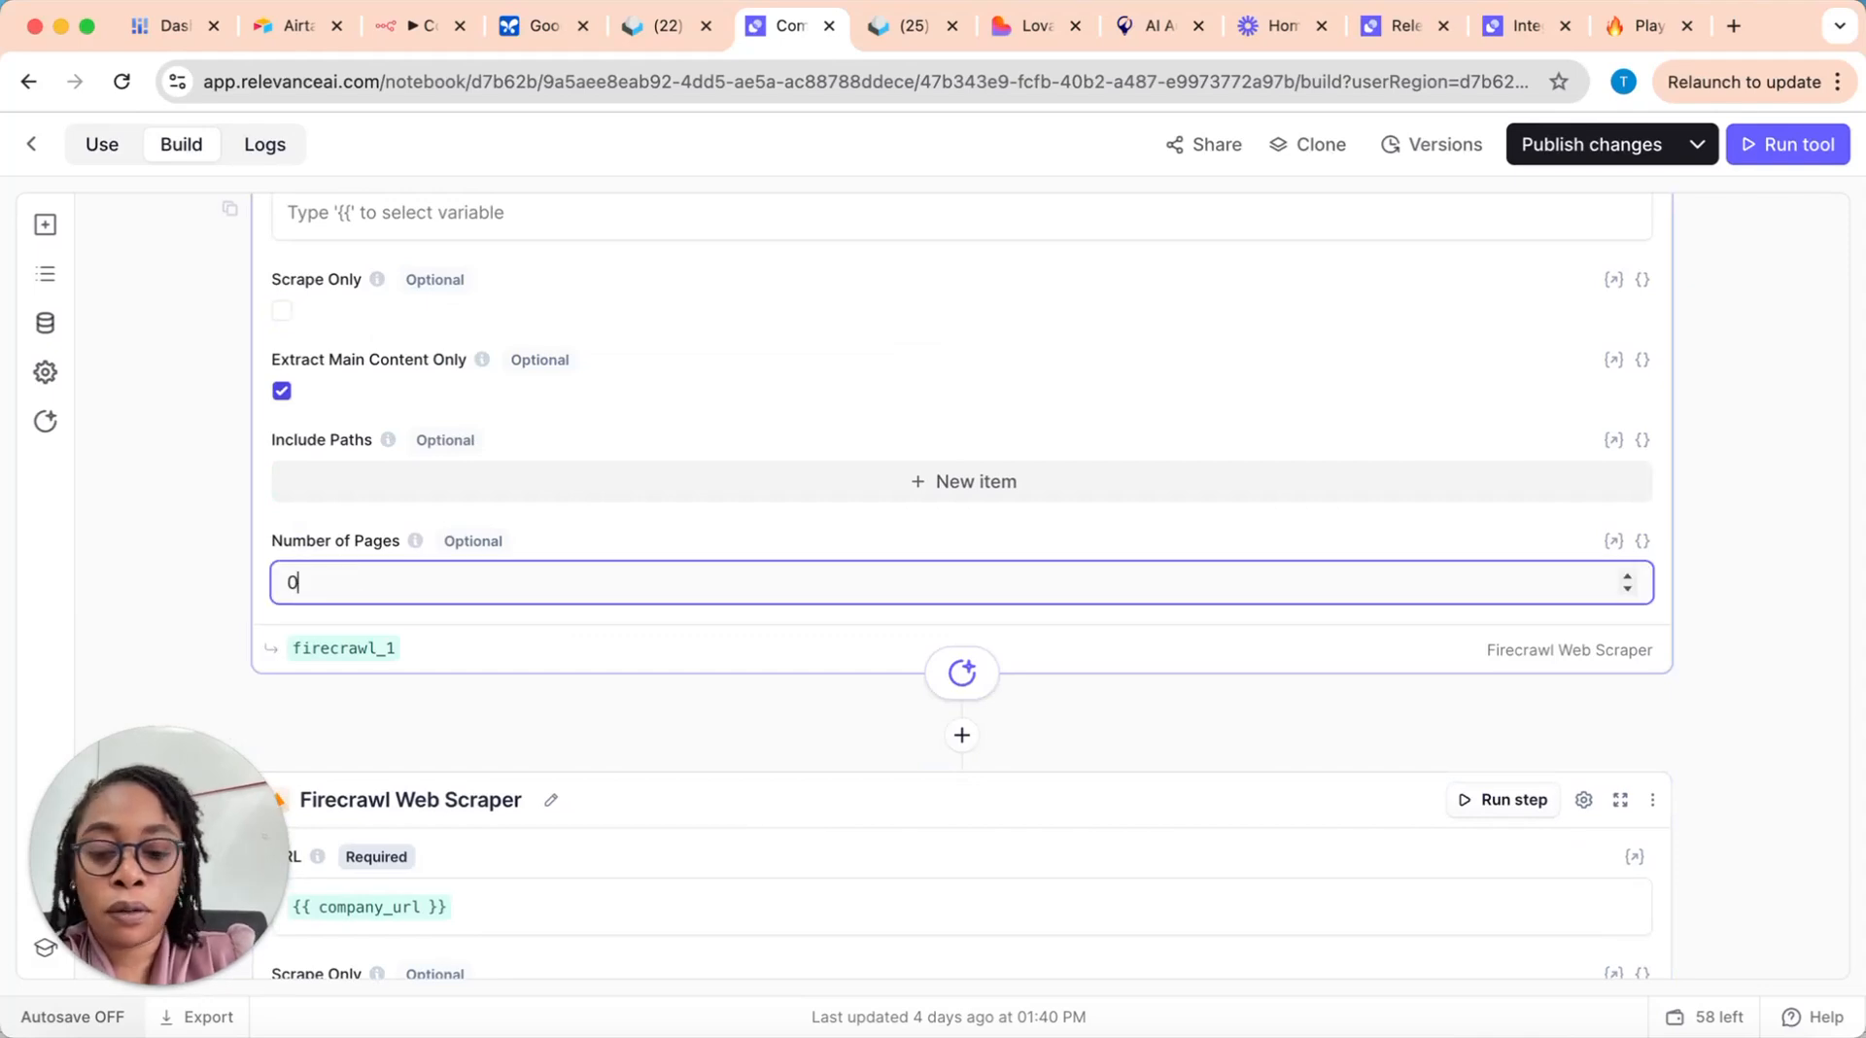
click(436, 719)
scroll(703, 732, down, 5)
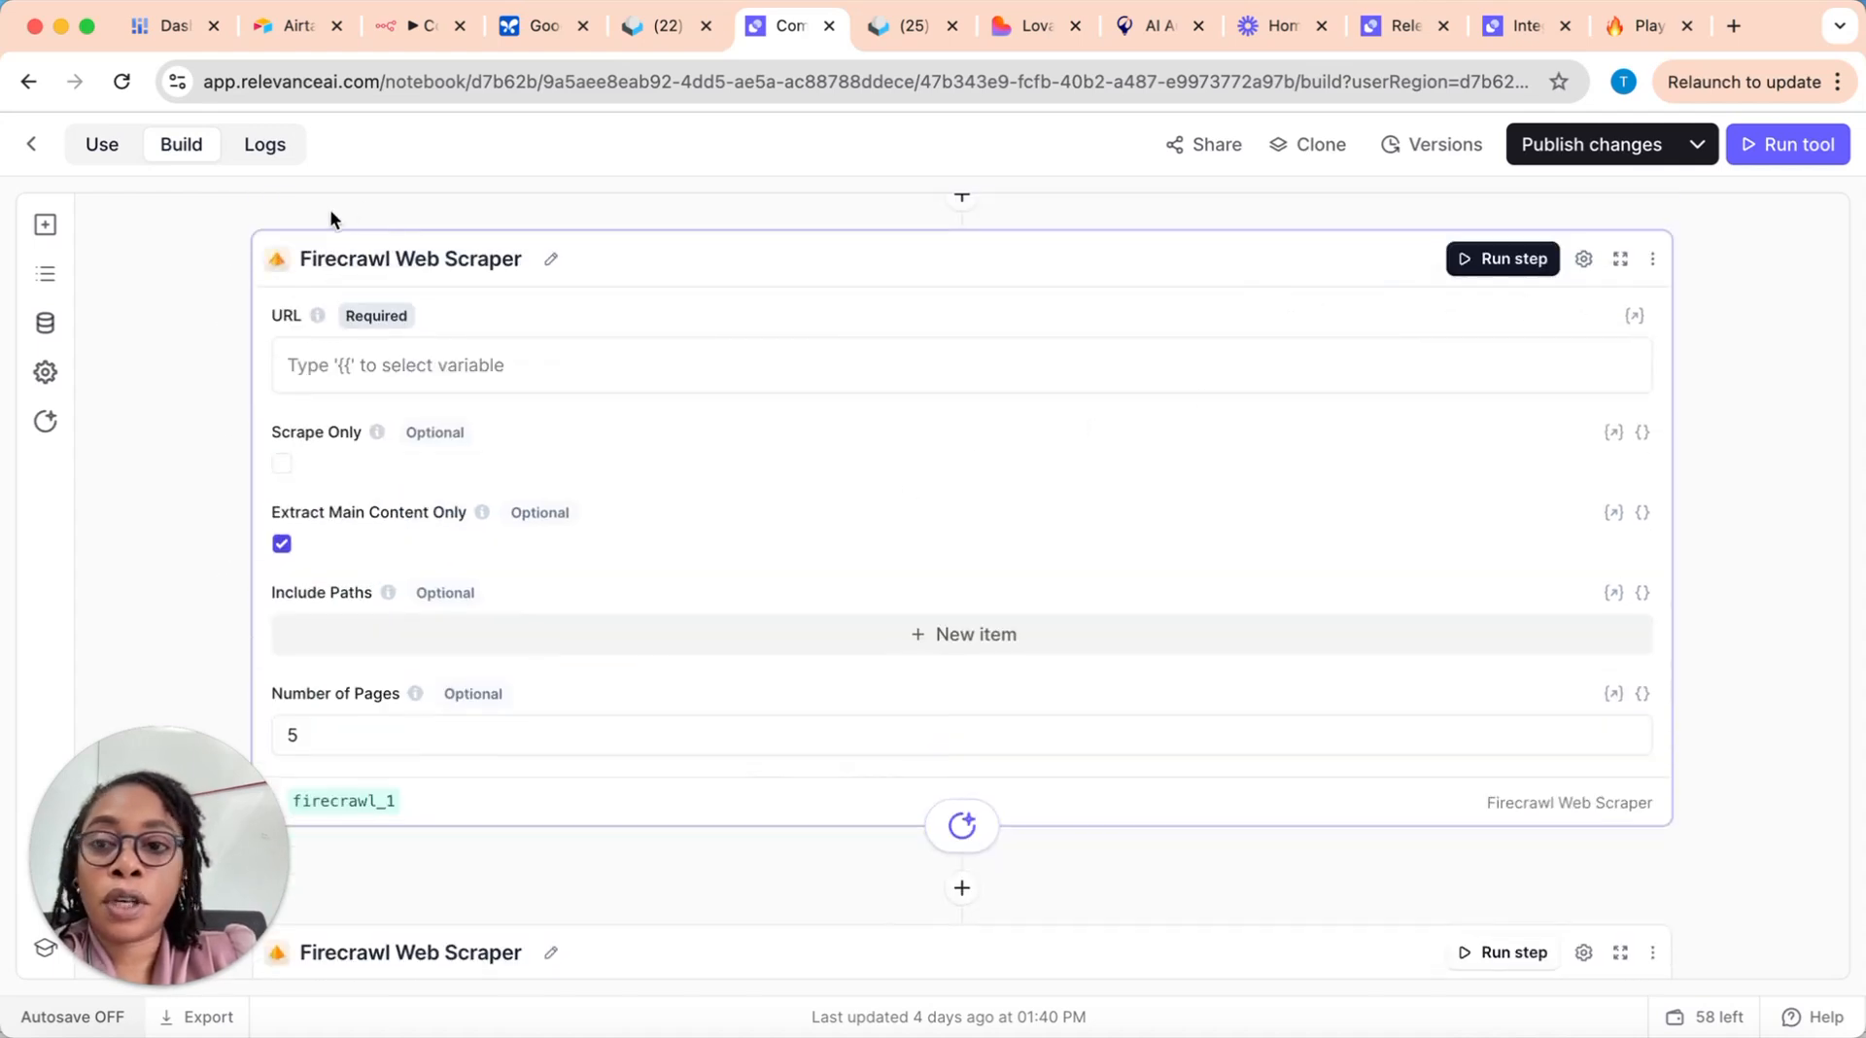
Step: Delete the extra Firecrawl Web Scraper step that has an empty URL from the Company Researcher tool
scroll(1238, 556, up, 1)
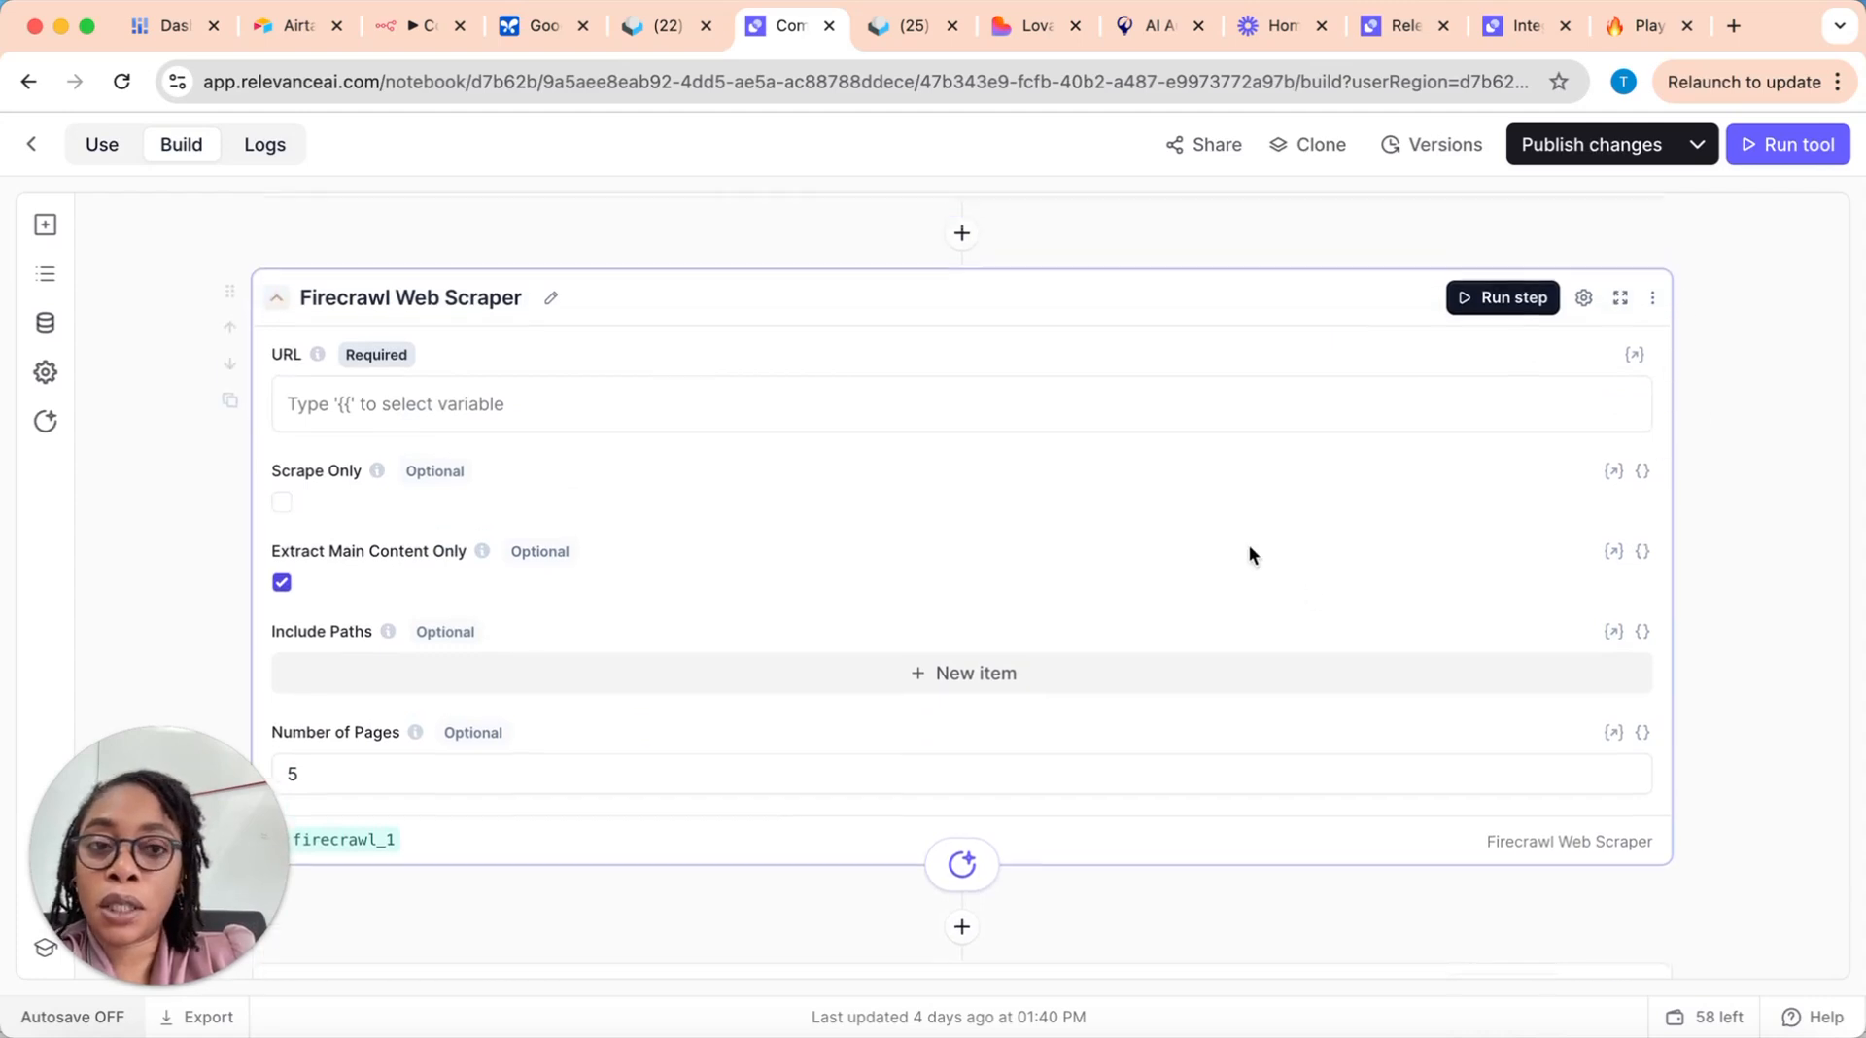
click(1653, 307)
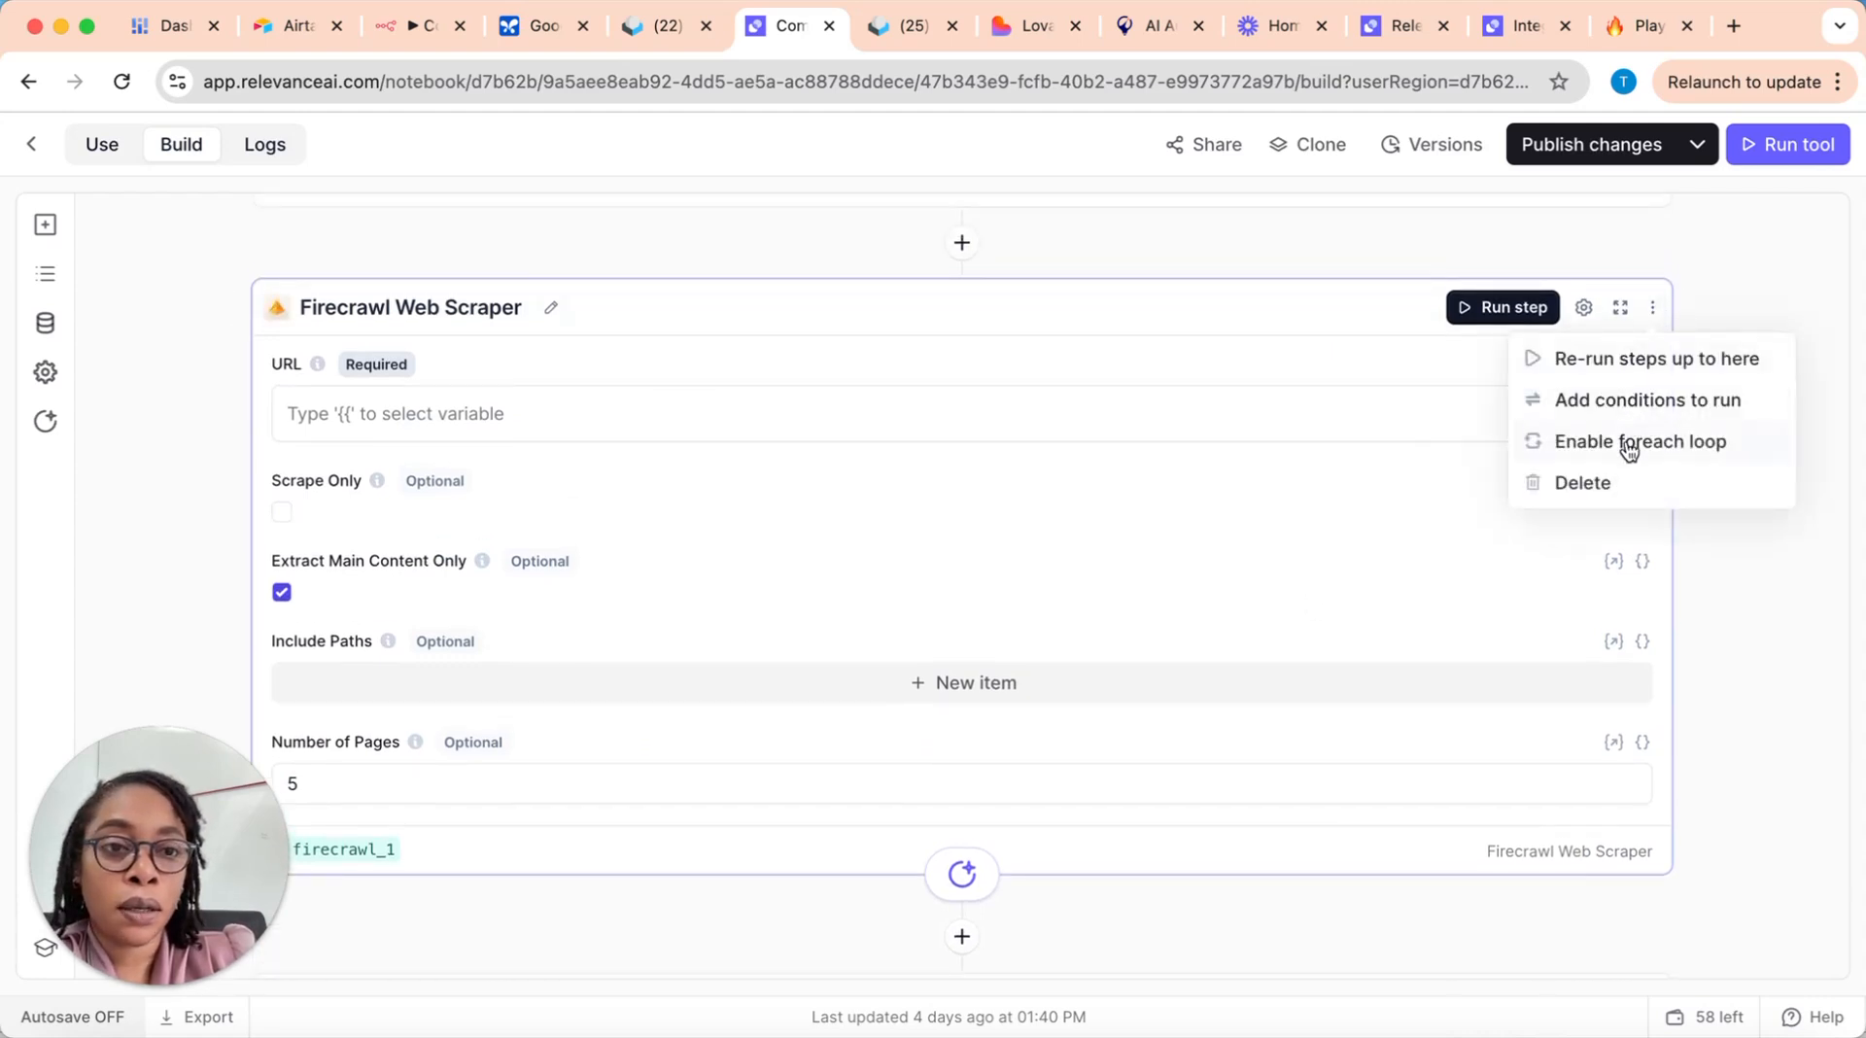
click(1624, 483)
scroll(938, 429, up, 5)
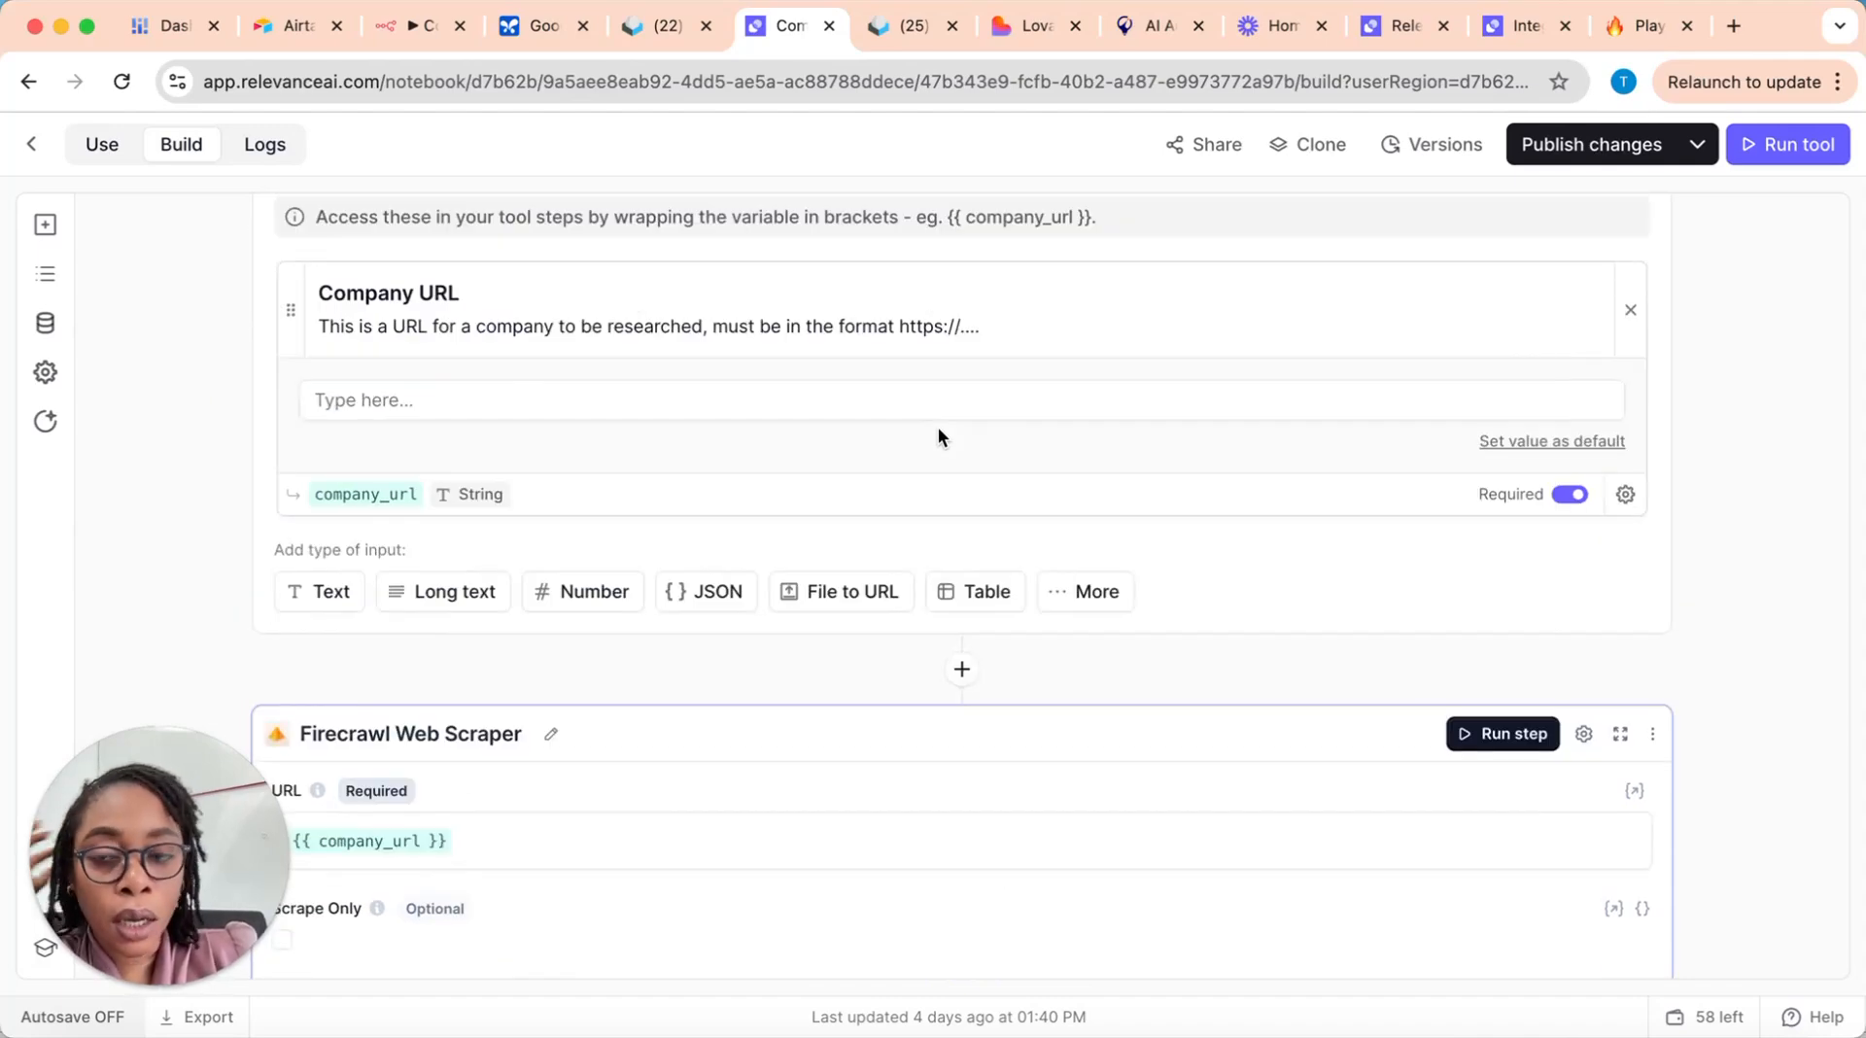
Step: Expand the LLM step that follows the Firecrawl scraper and examine its prompt alongside the scraper's settings
scroll(972, 457, down, 9)
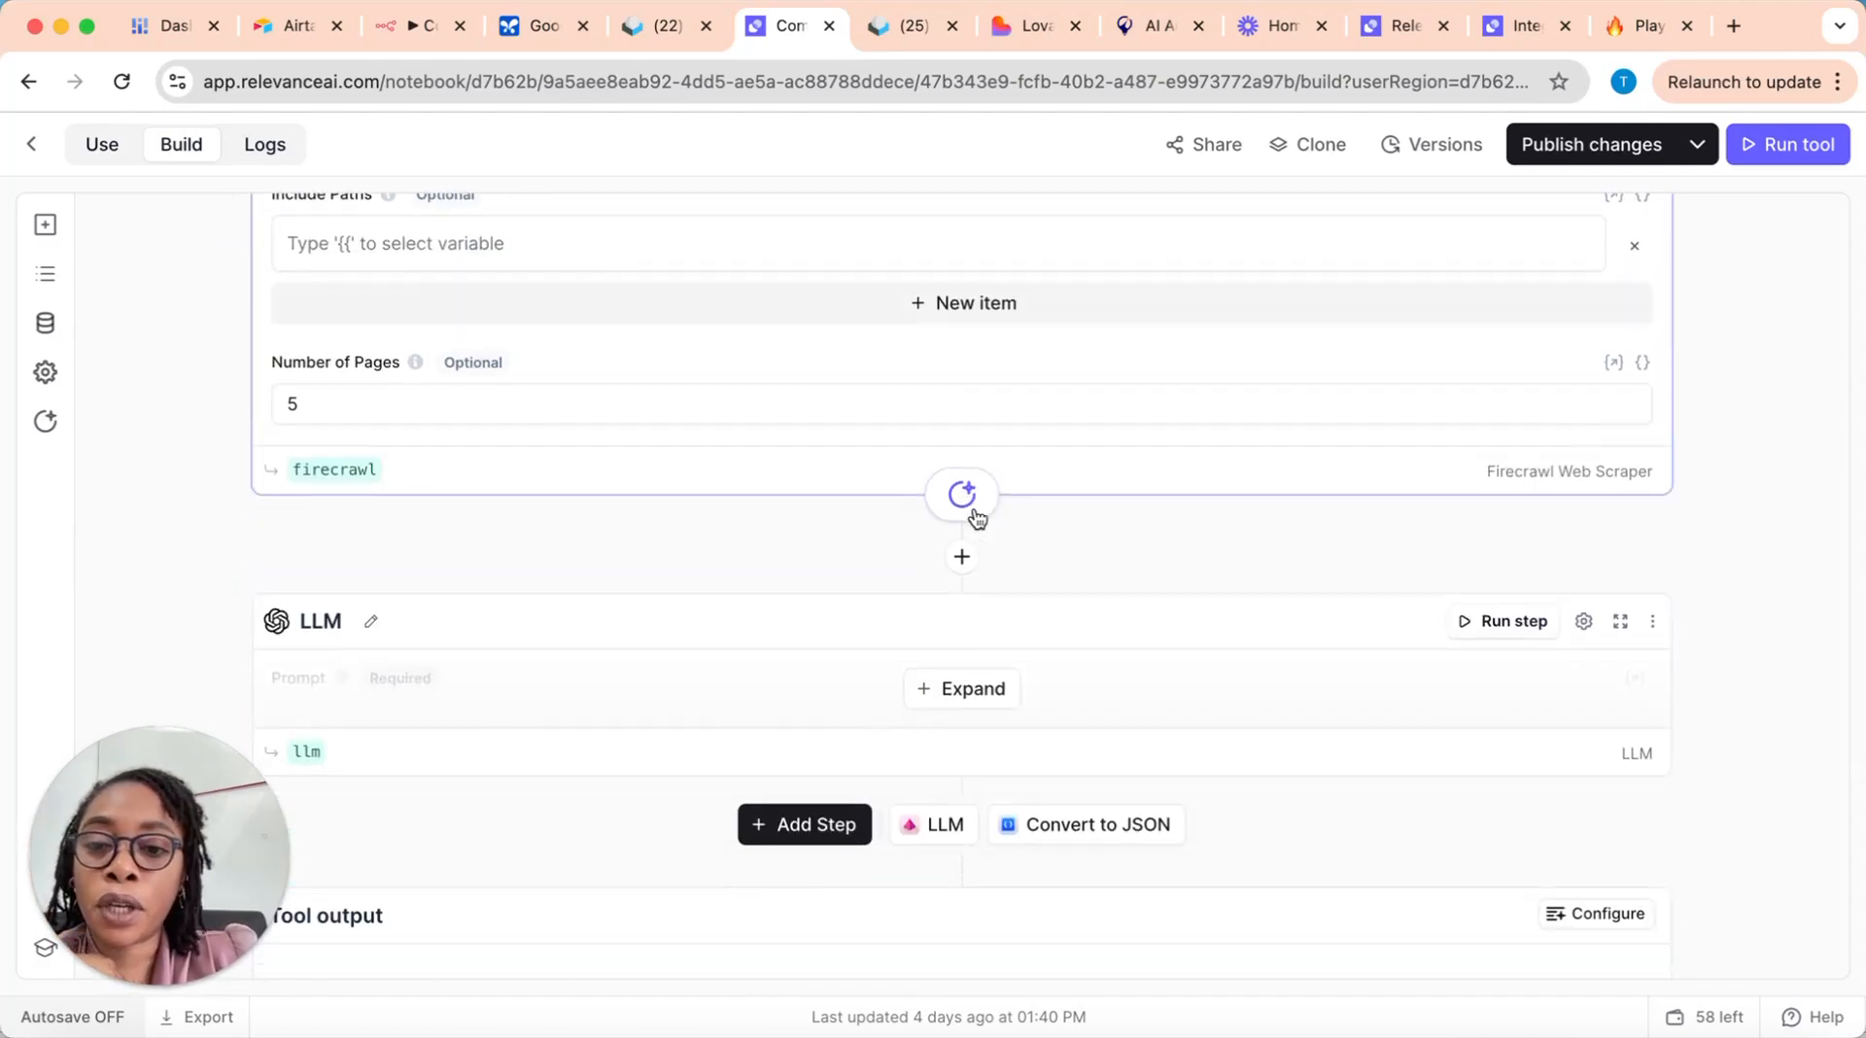
scroll(974, 516, down, 2)
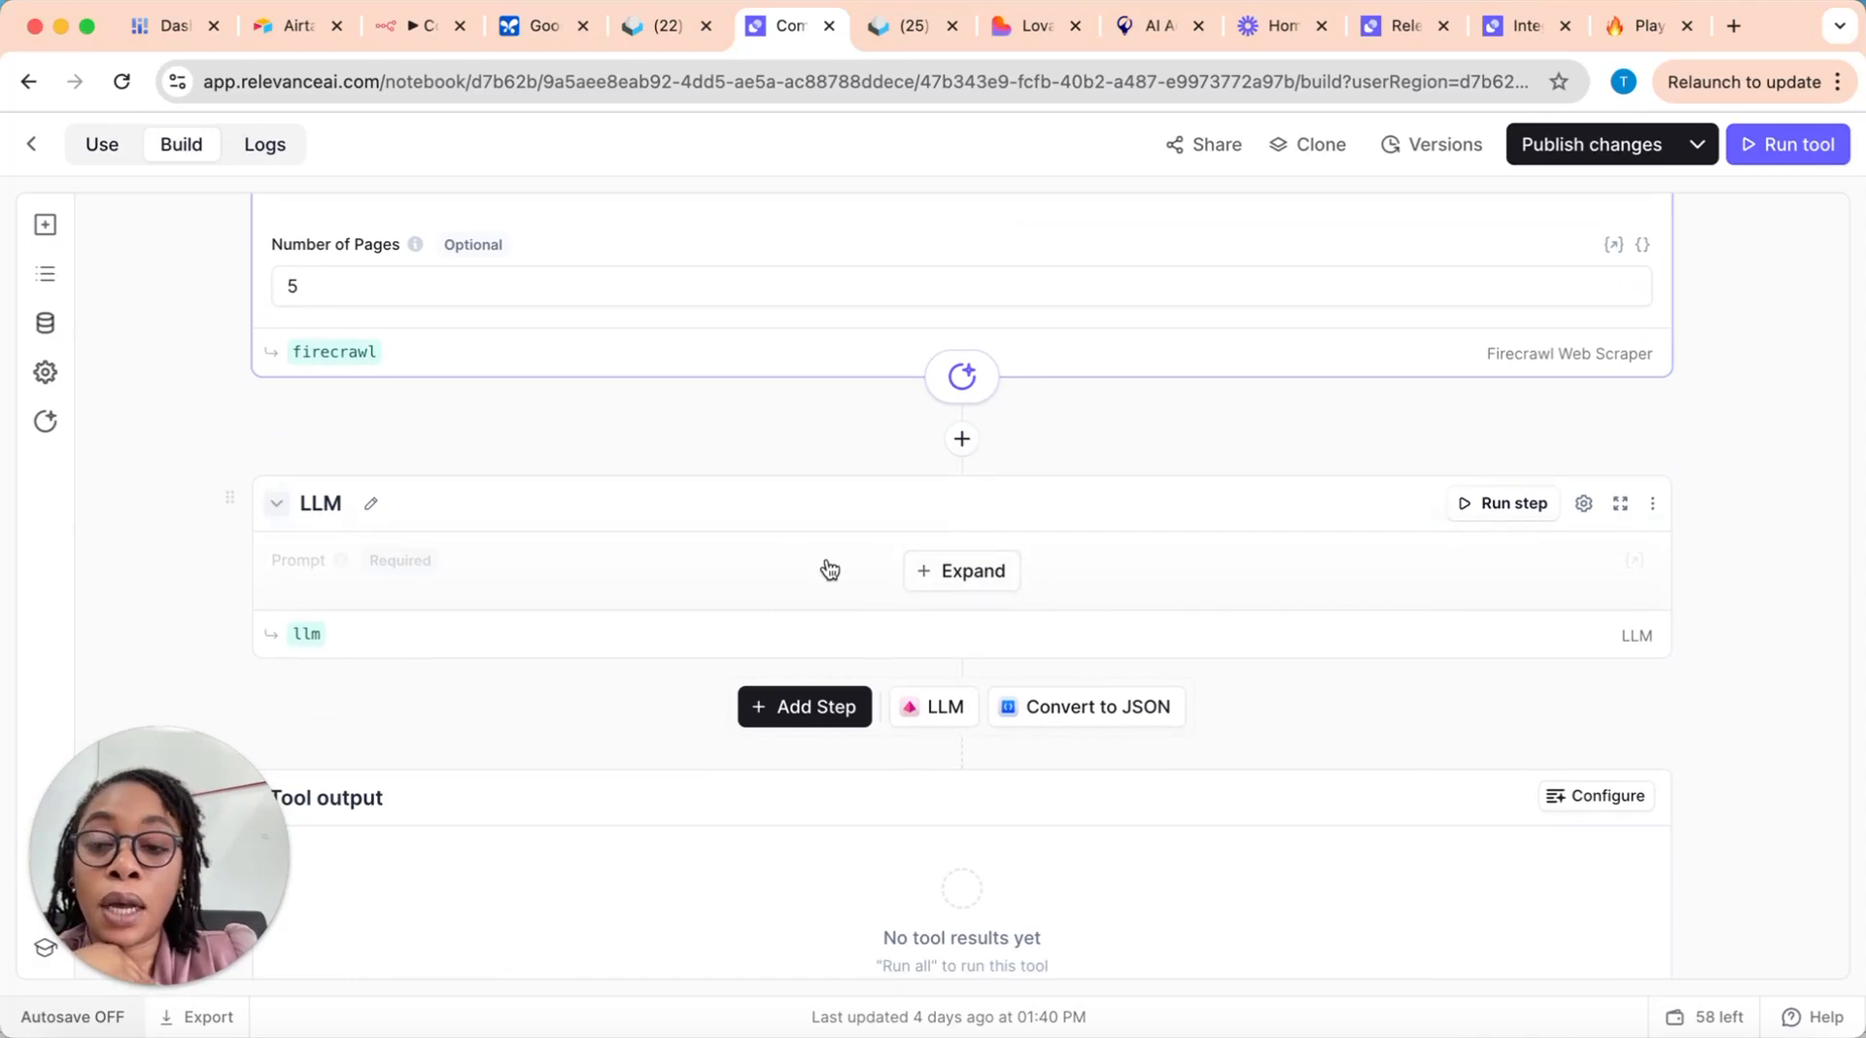
scroll(706, 404, up, 2)
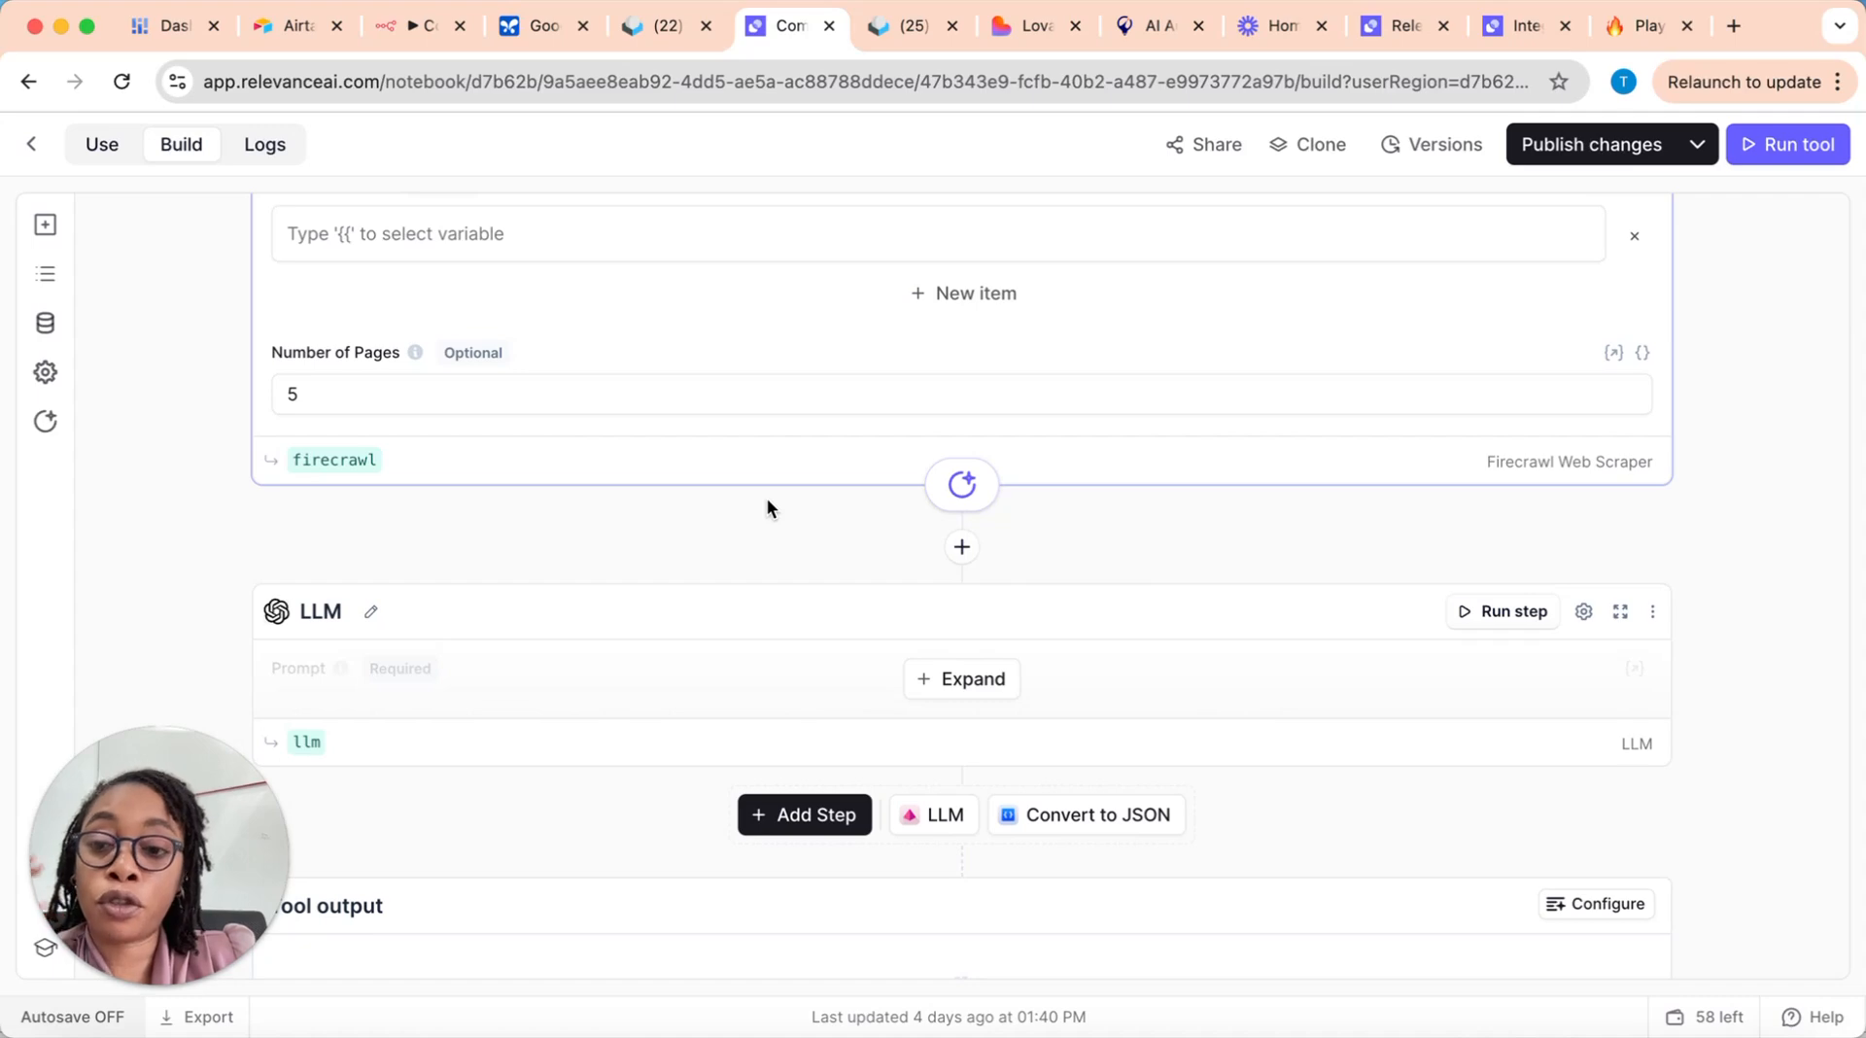
scroll(773, 564, down, 1)
click(917, 637)
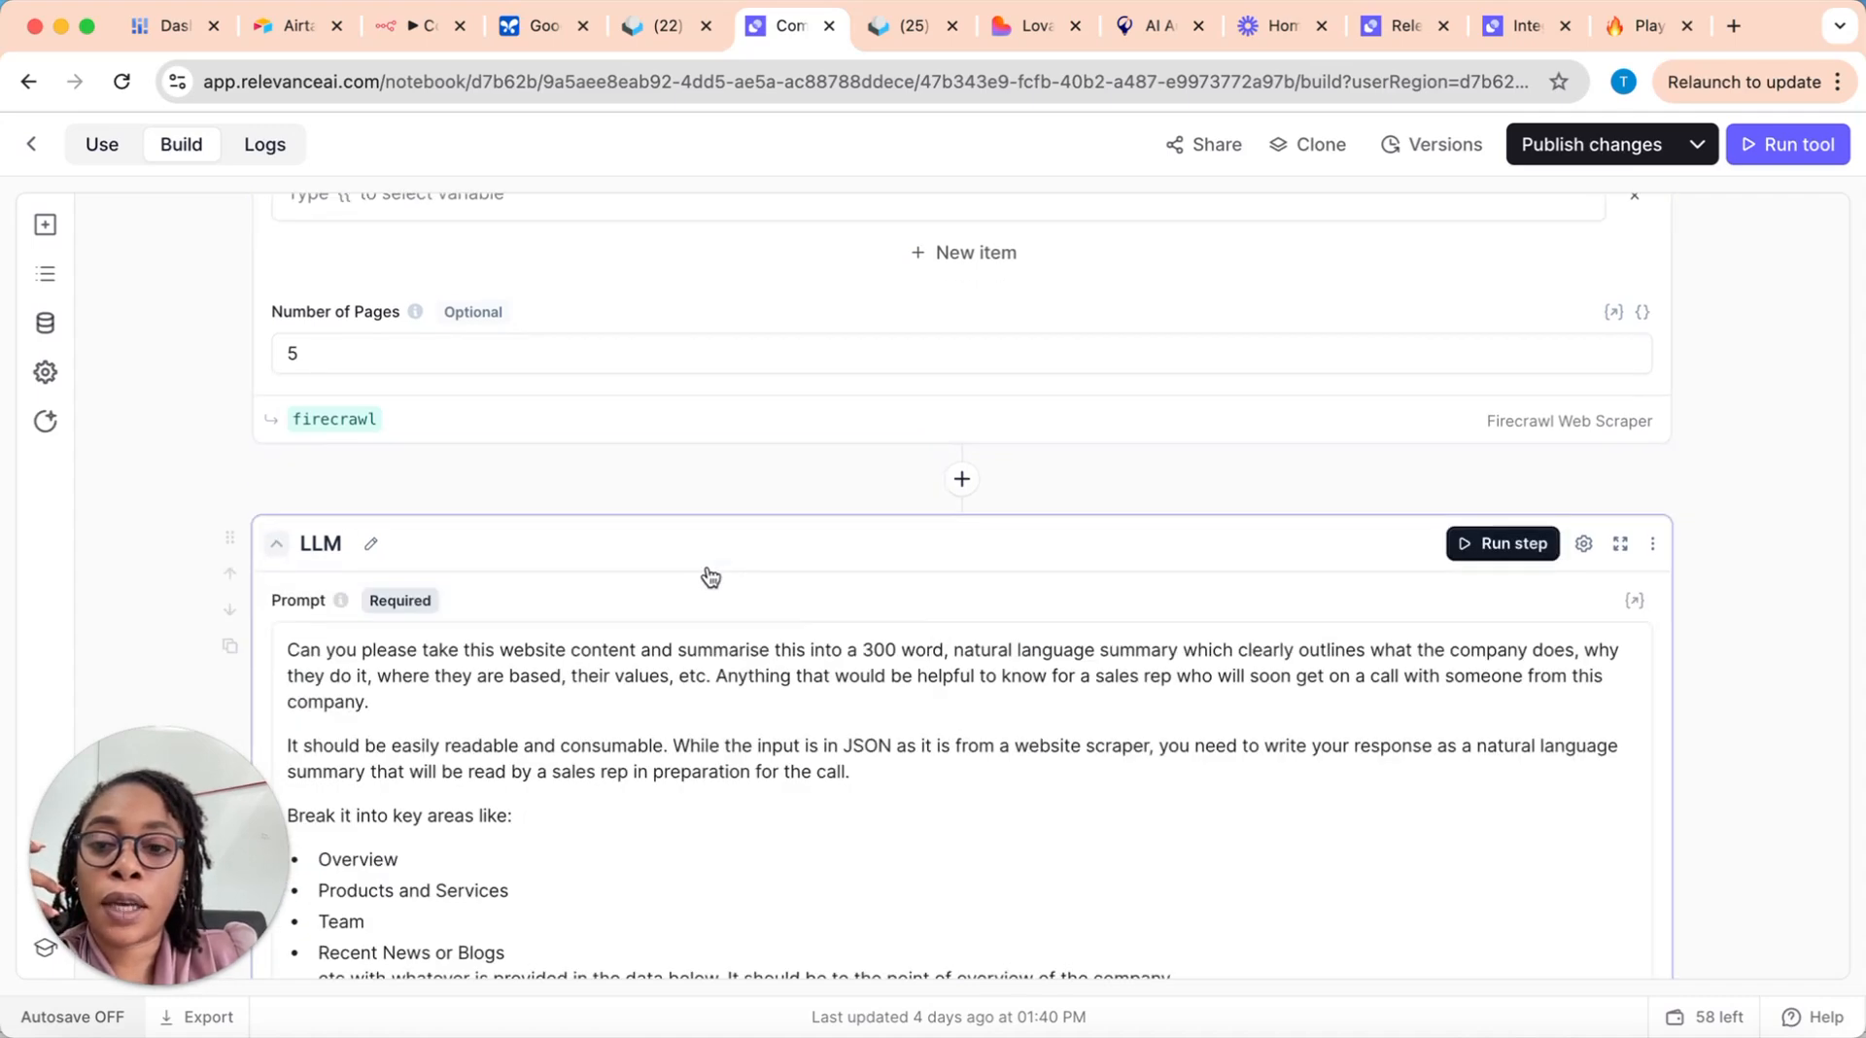
scroll(715, 570, down, 2)
scroll(700, 564, down, 2)
scroll(697, 559, up, 8)
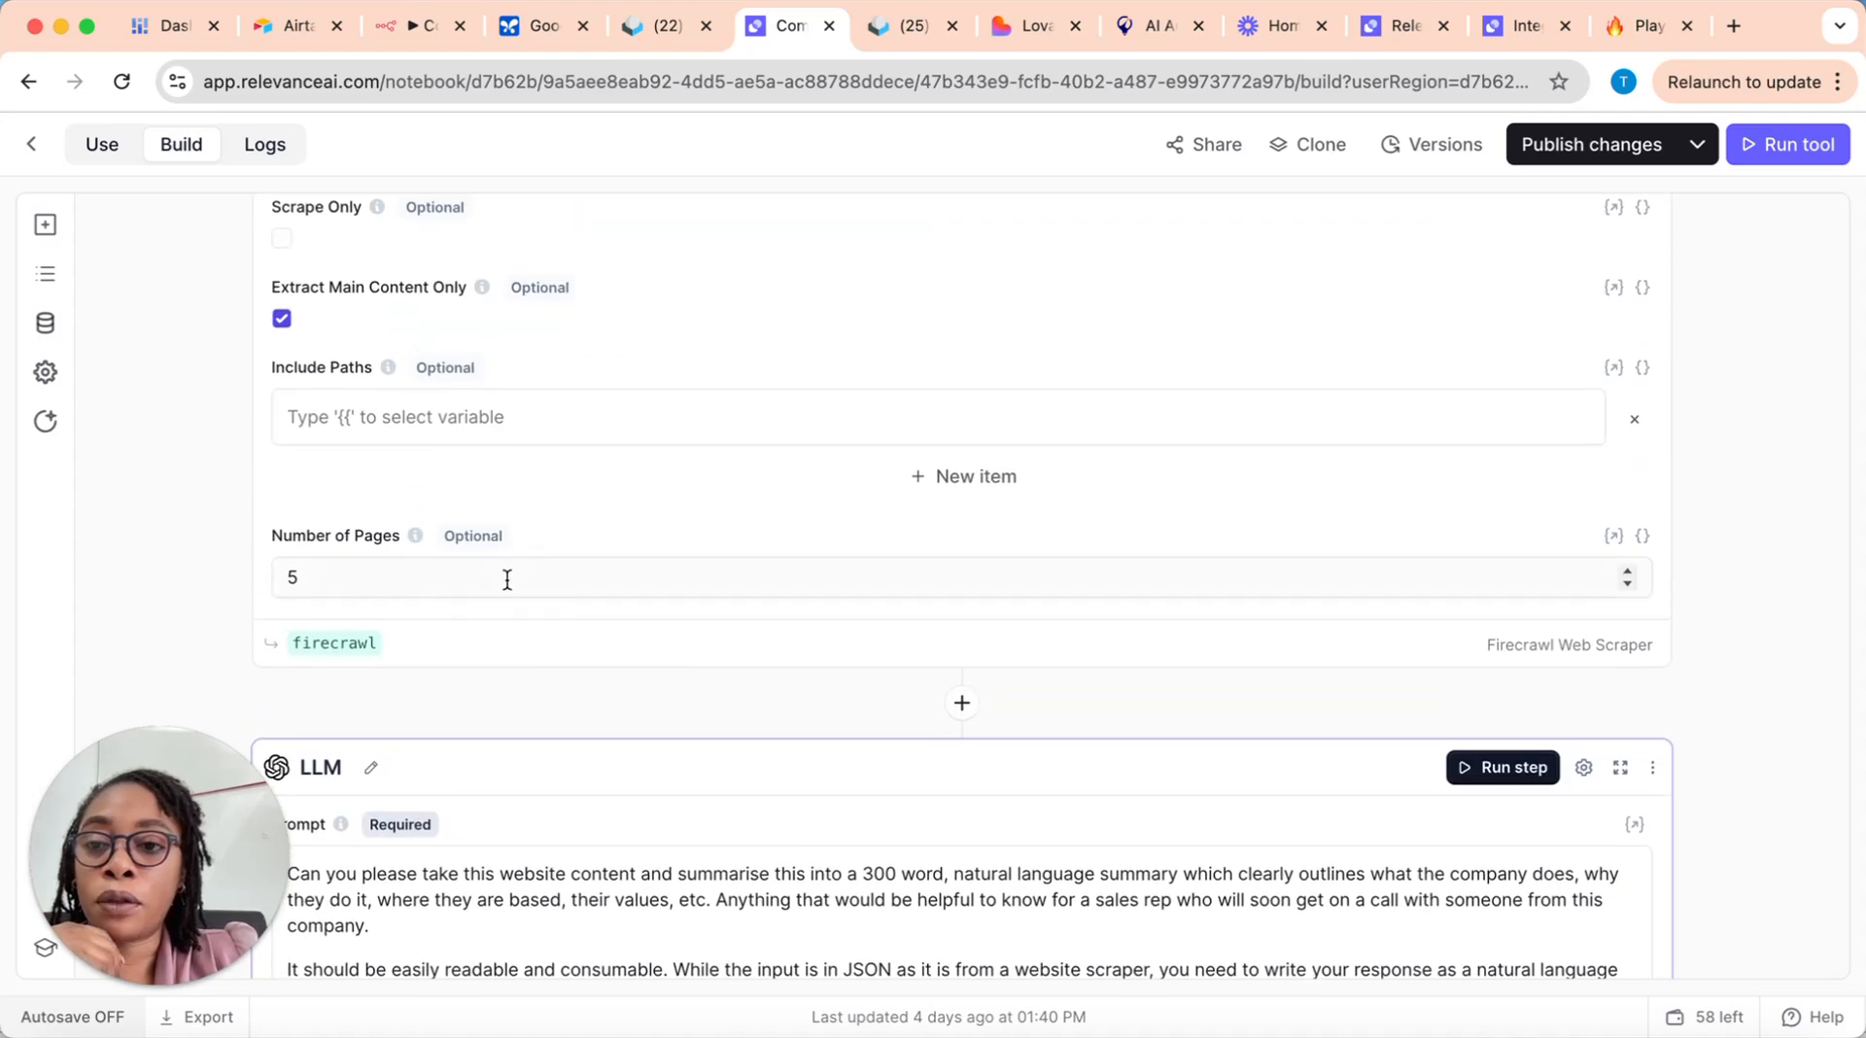
scroll(632, 577, up, 2)
scroll(633, 581, down, 8)
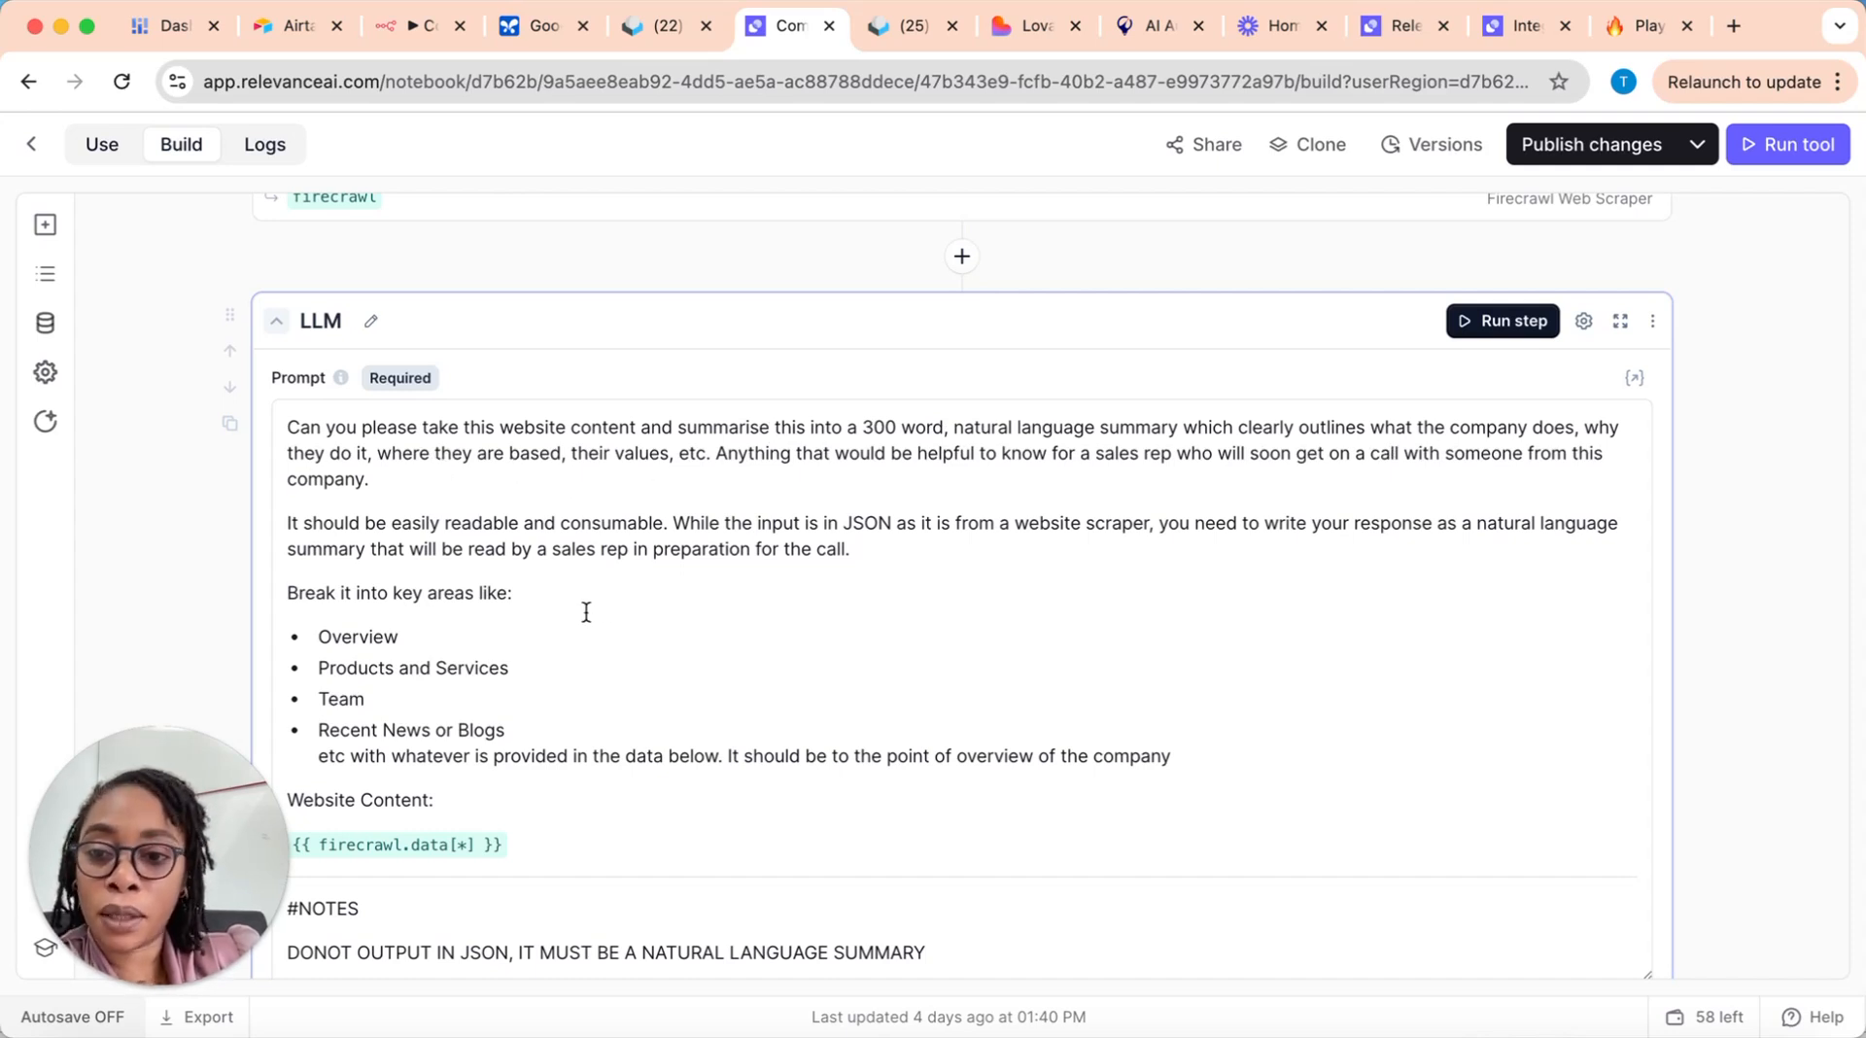
Step: Read the LLM prompt's key areas, website content variable, notes and selected model, and trace the variable back to the Firecrawl step
scroll(586, 612, down, 5)
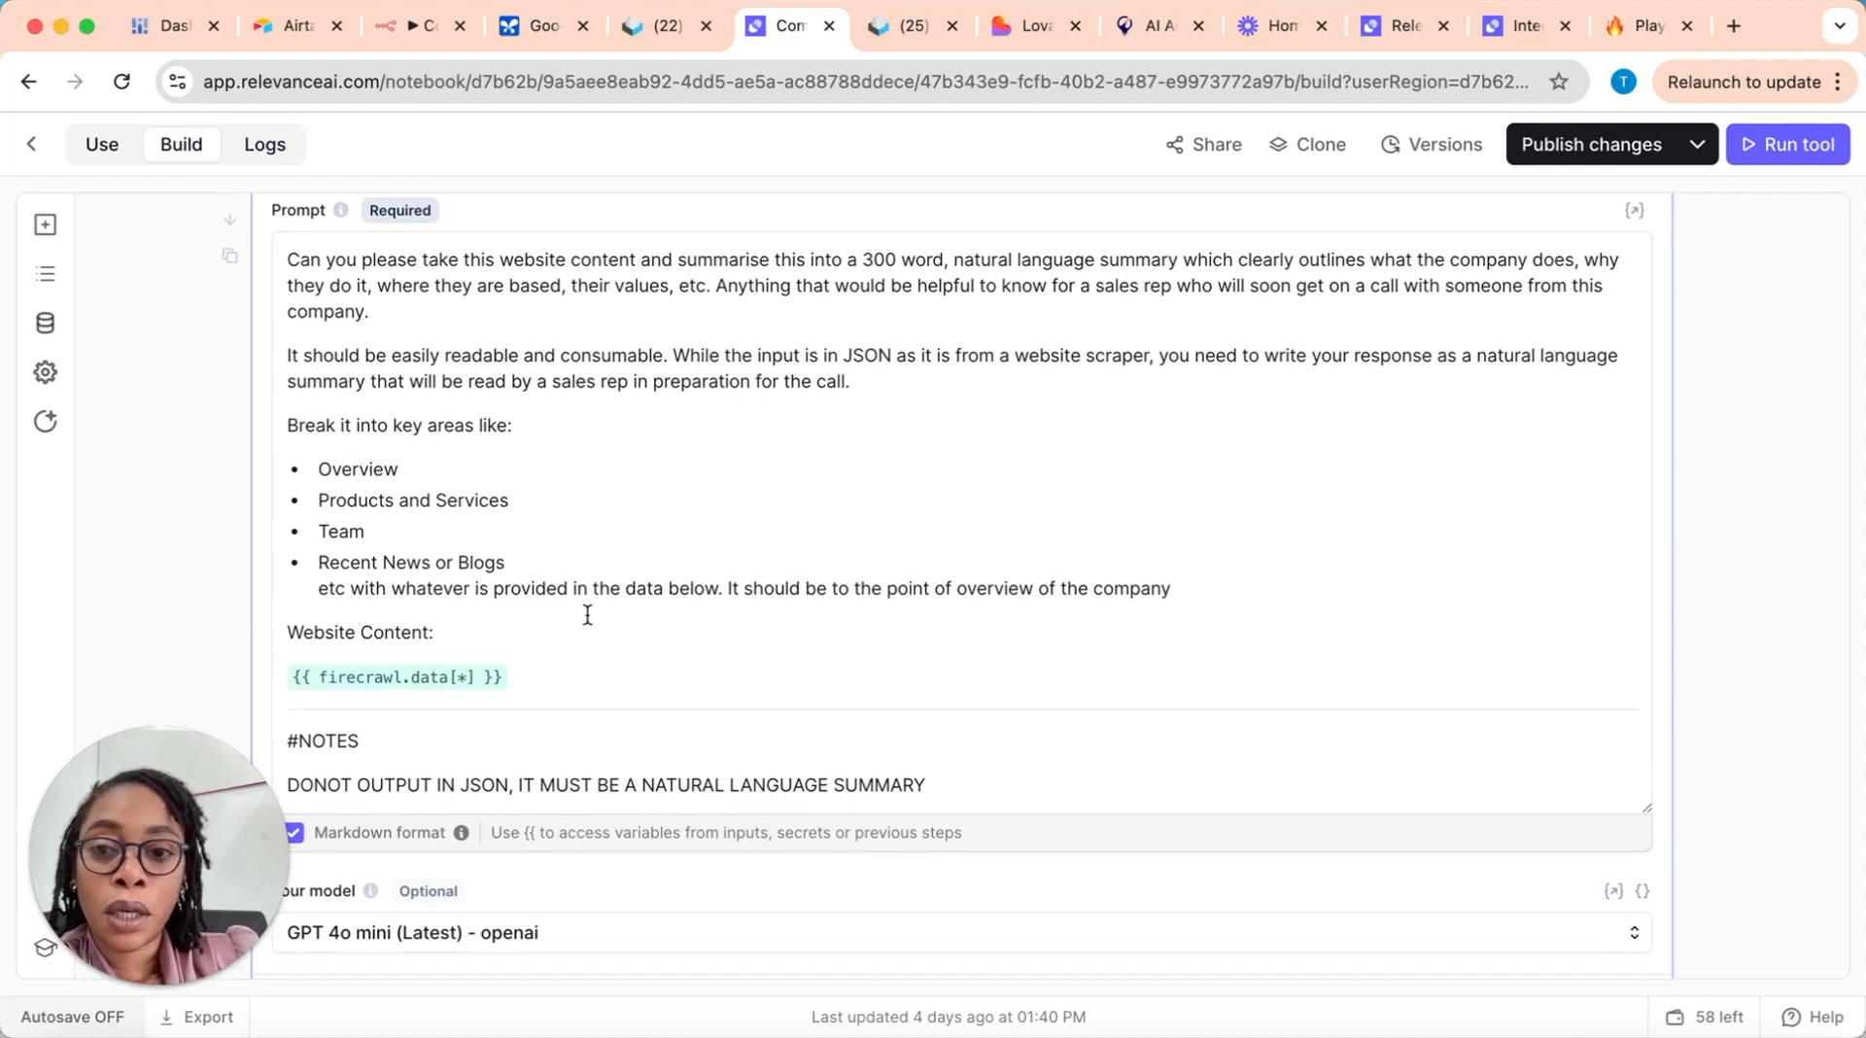
scroll(610, 614, down, 2)
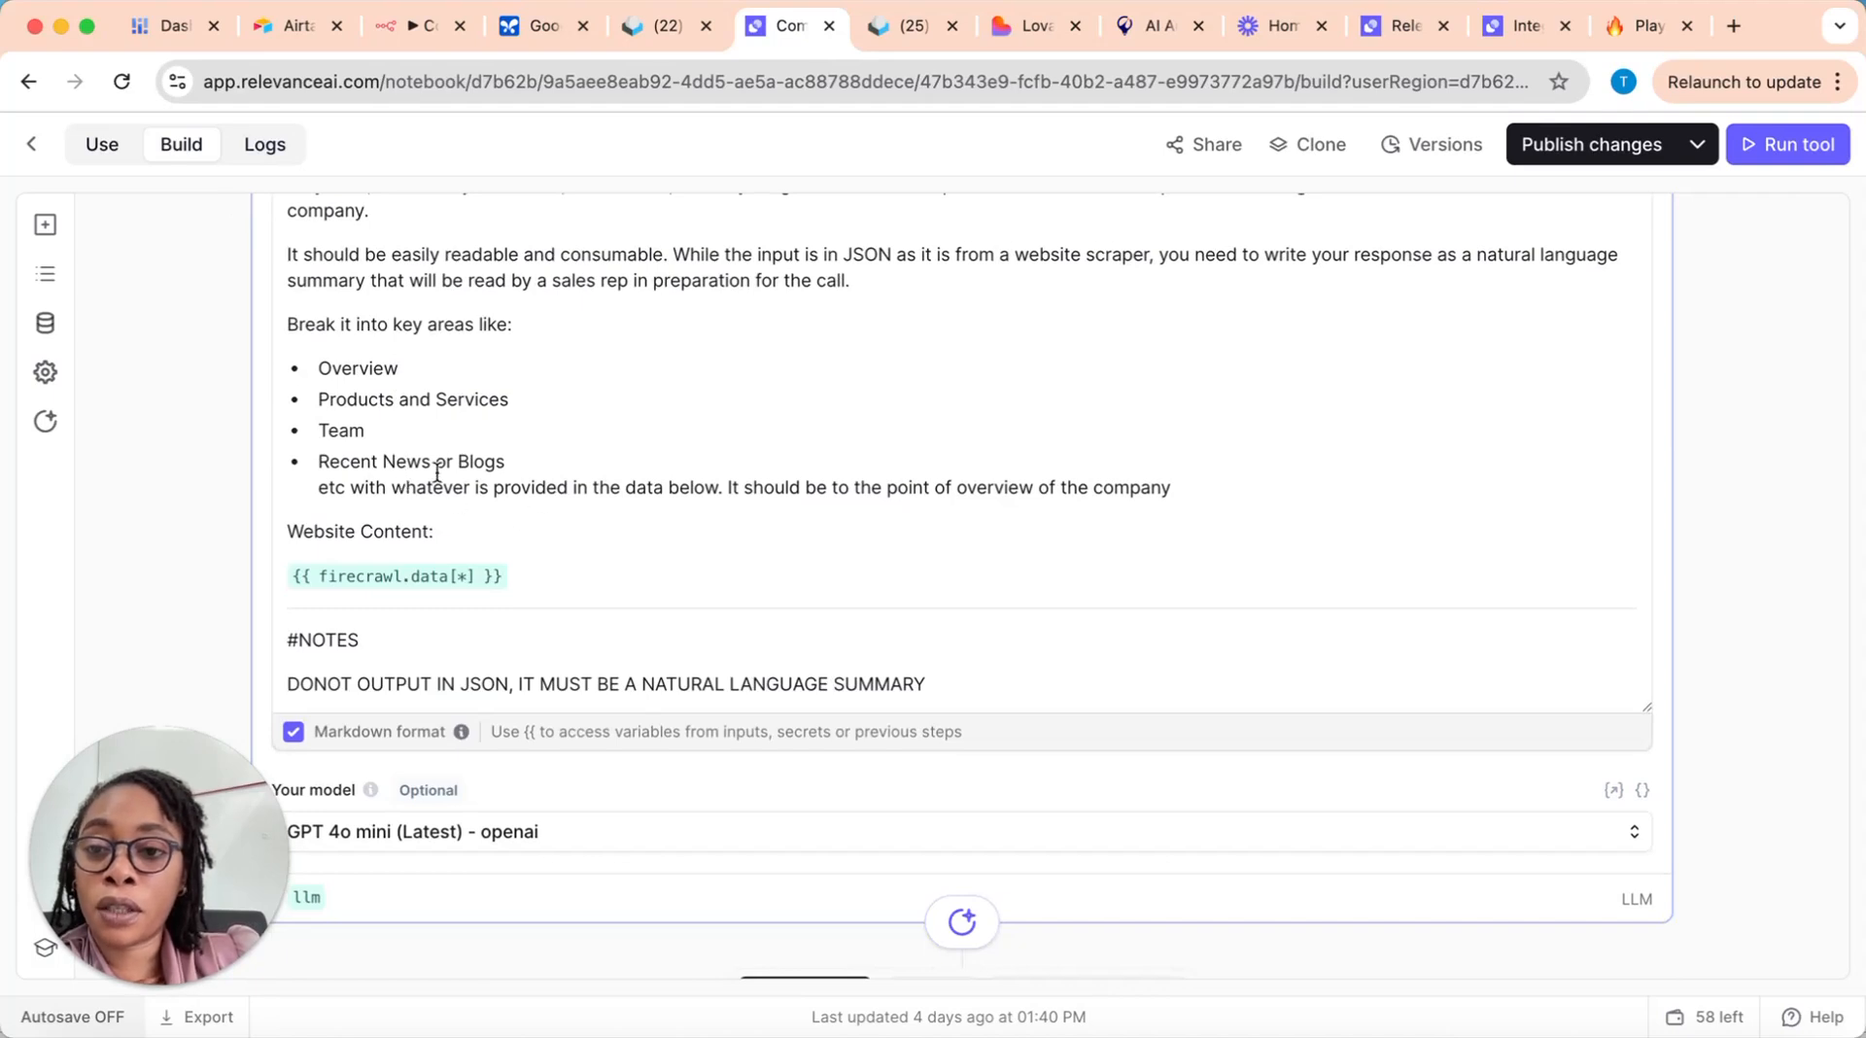
scroll(596, 539, down, 1)
scroll(599, 550, down, 2)
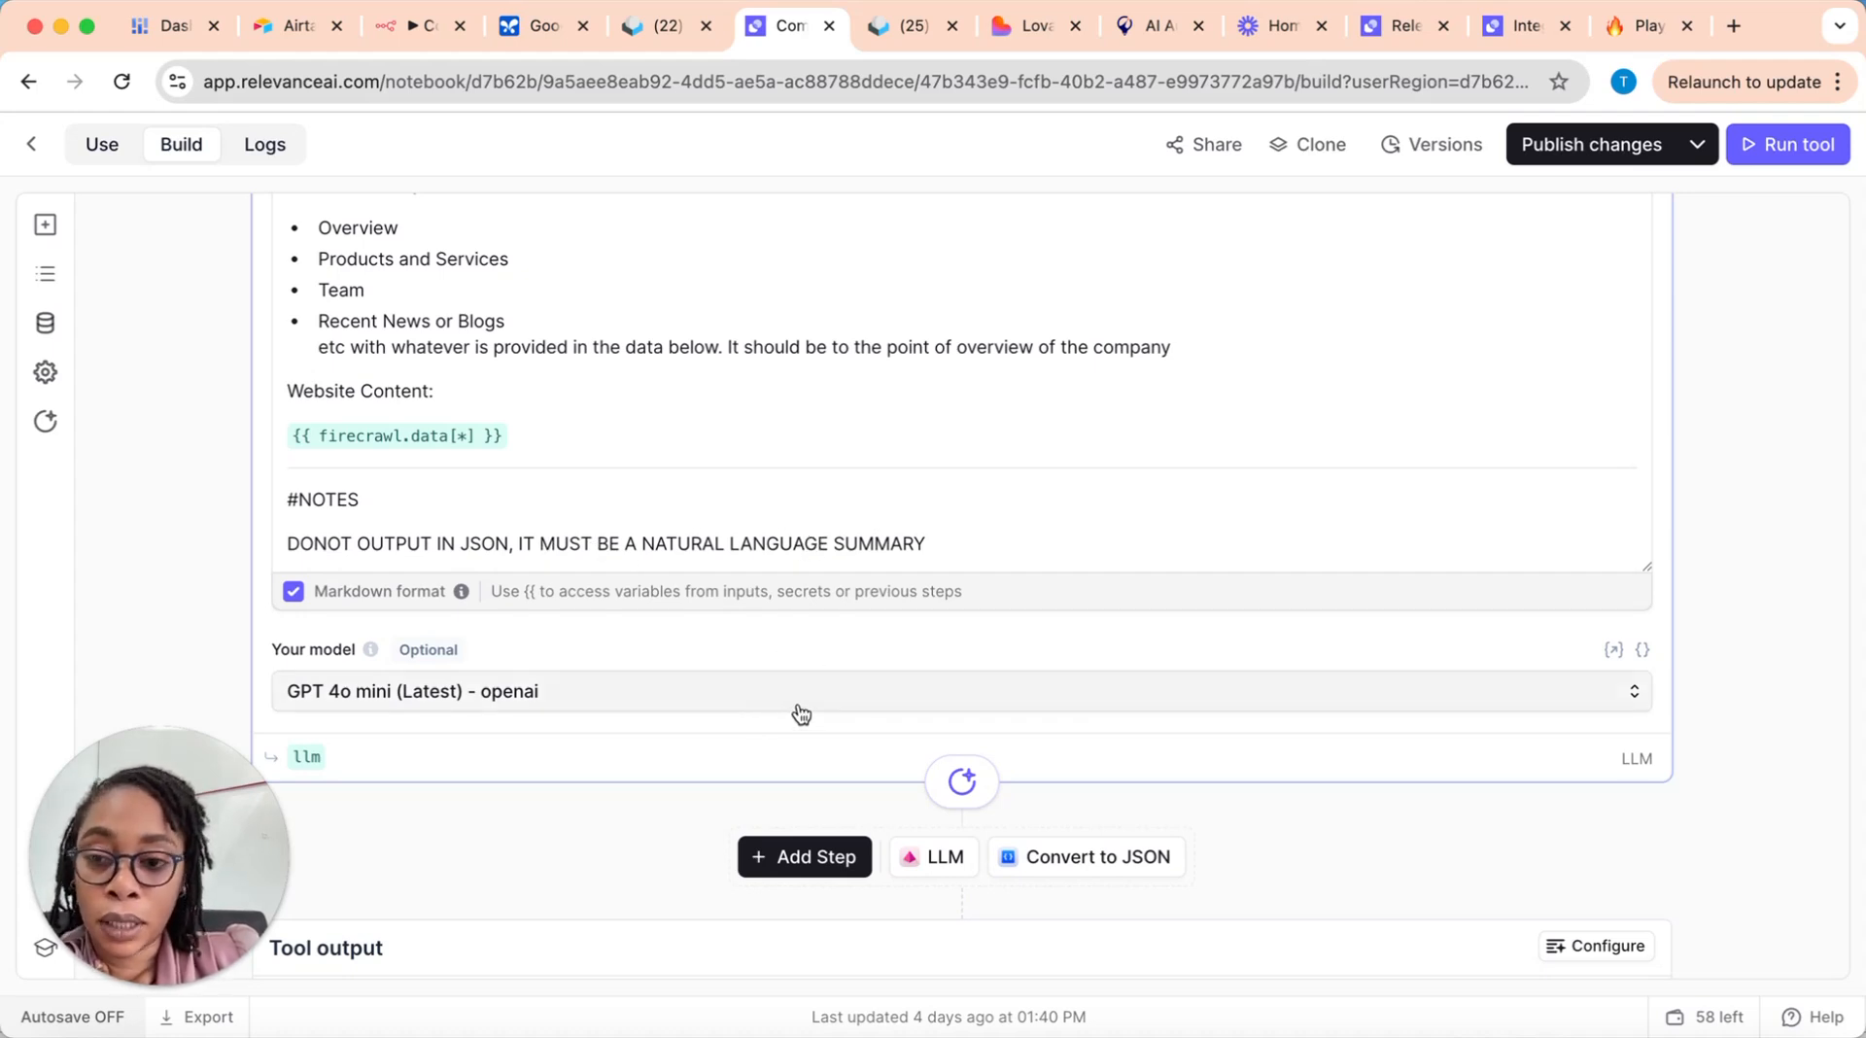
scroll(787, 705, down, 3)
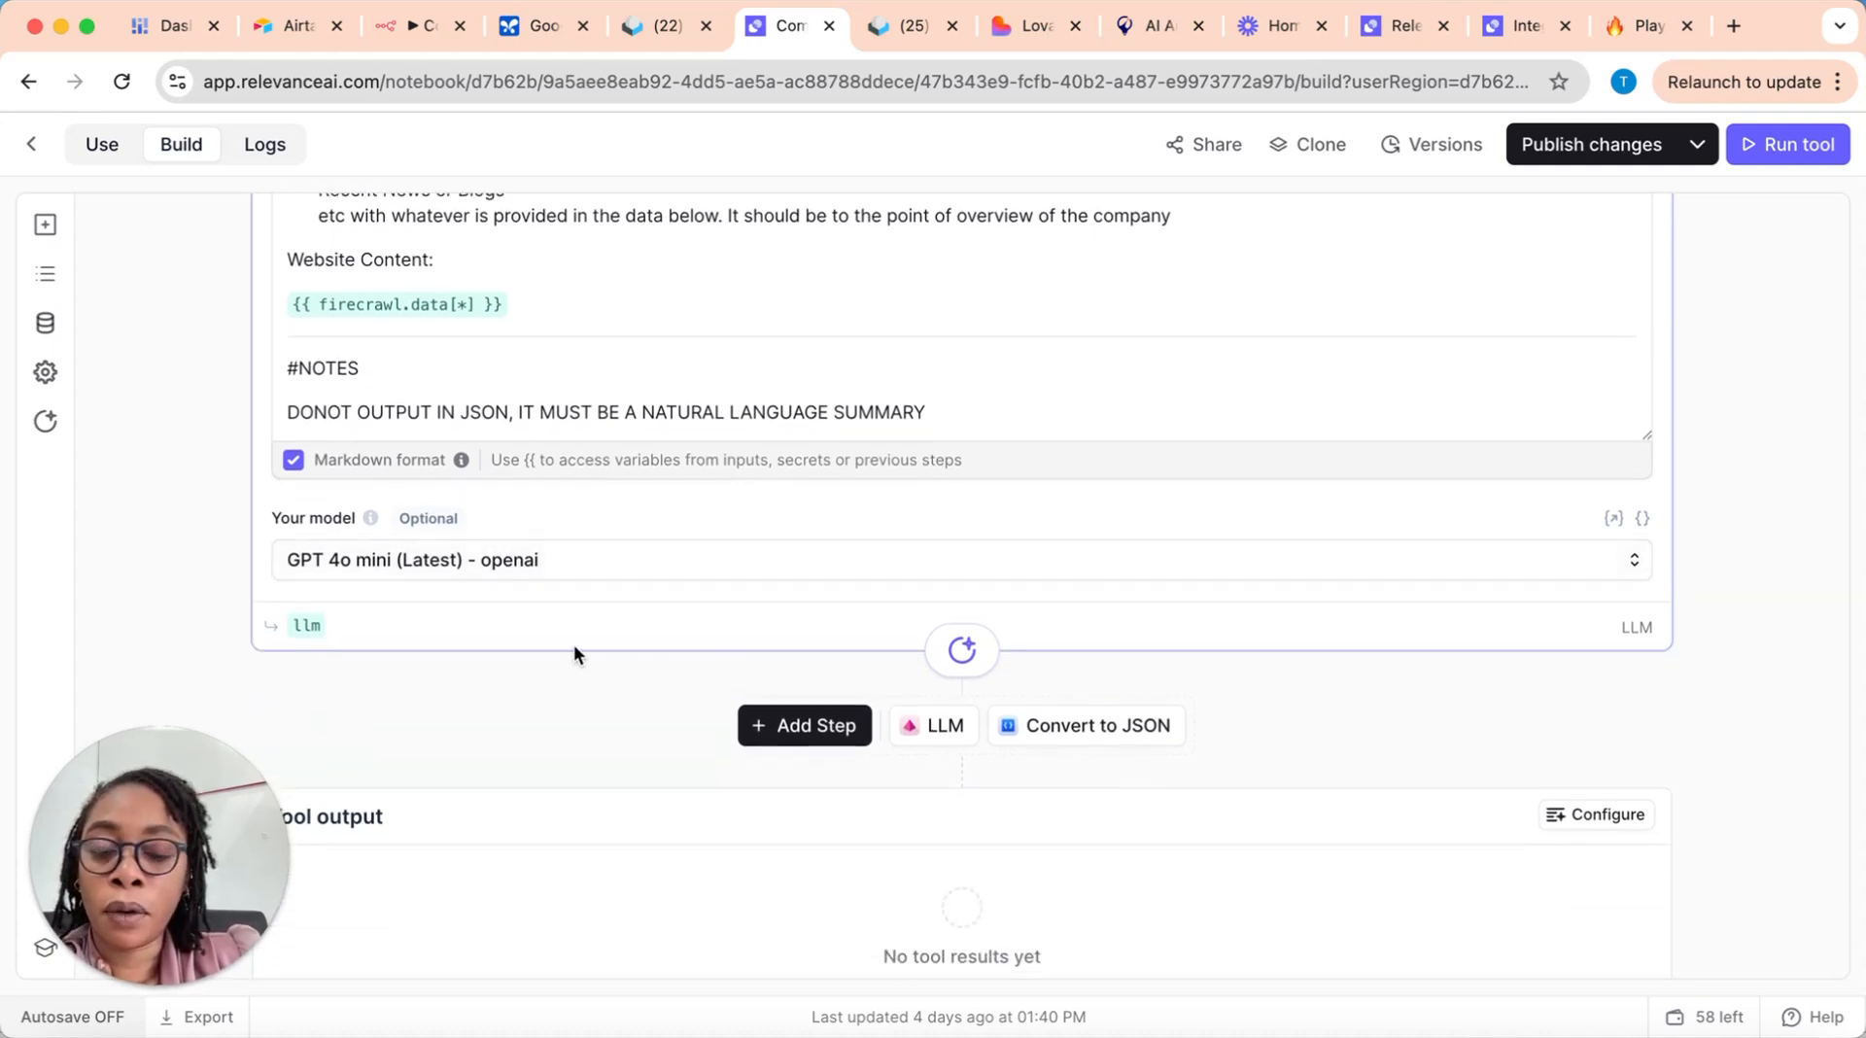
scroll(594, 650, down, 3)
scroll(595, 642, up, 4)
scroll(599, 640, up, 5)
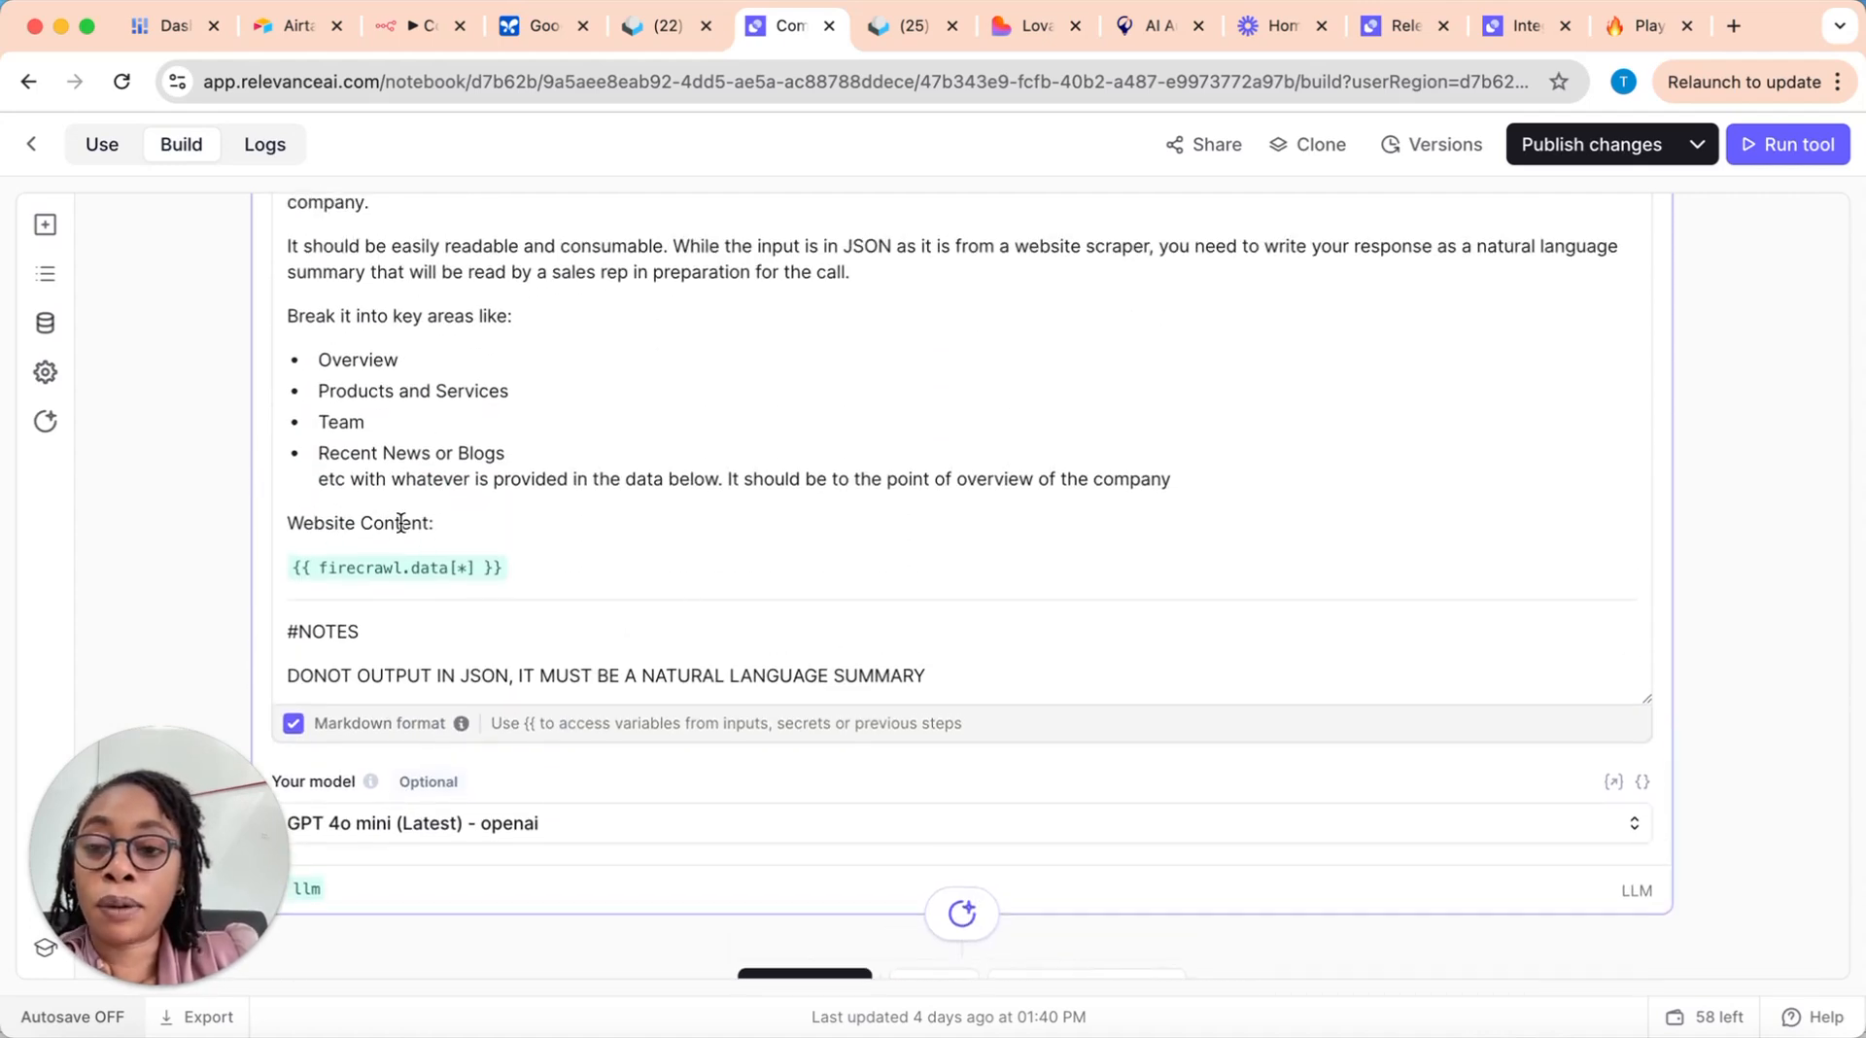
scroll(474, 544, up, 8)
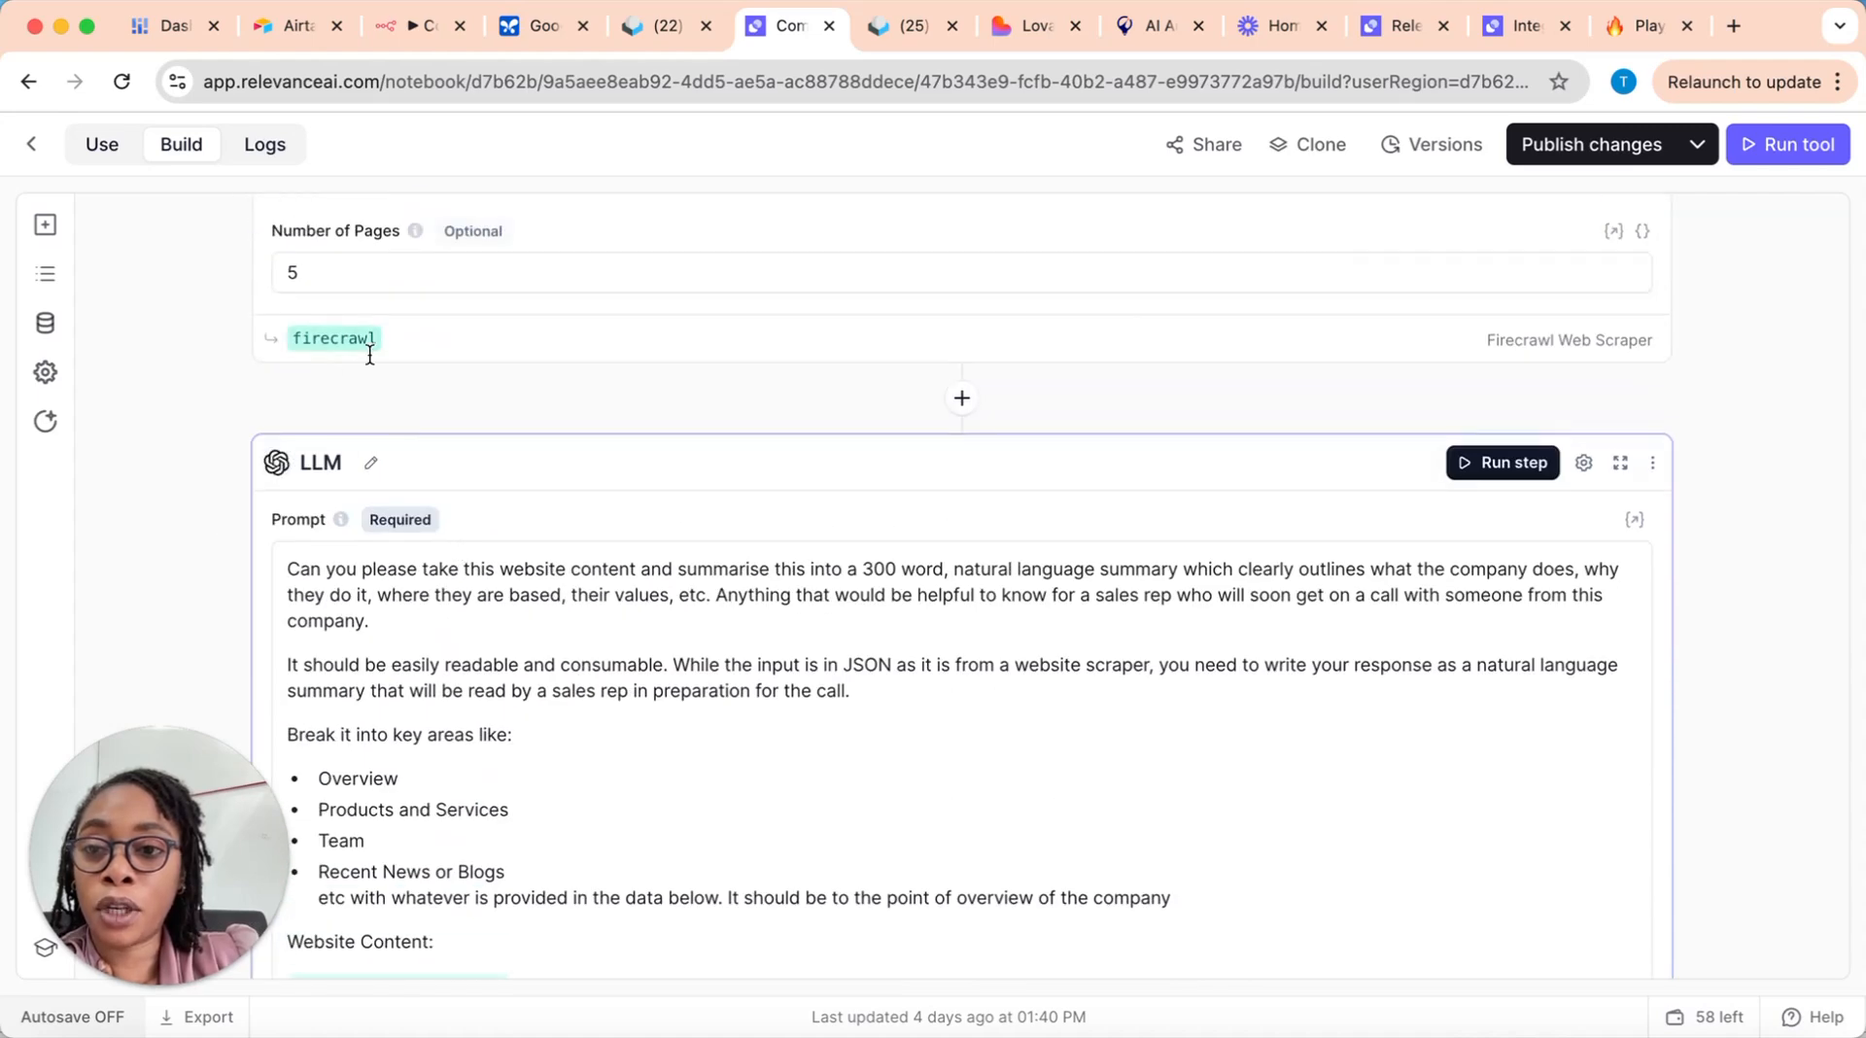
Step: Start a variable entry on a new line below firecrawl.data[*] in the LLM prompt and view the available variables
scroll(535, 690, down, 4)
click(542, 798)
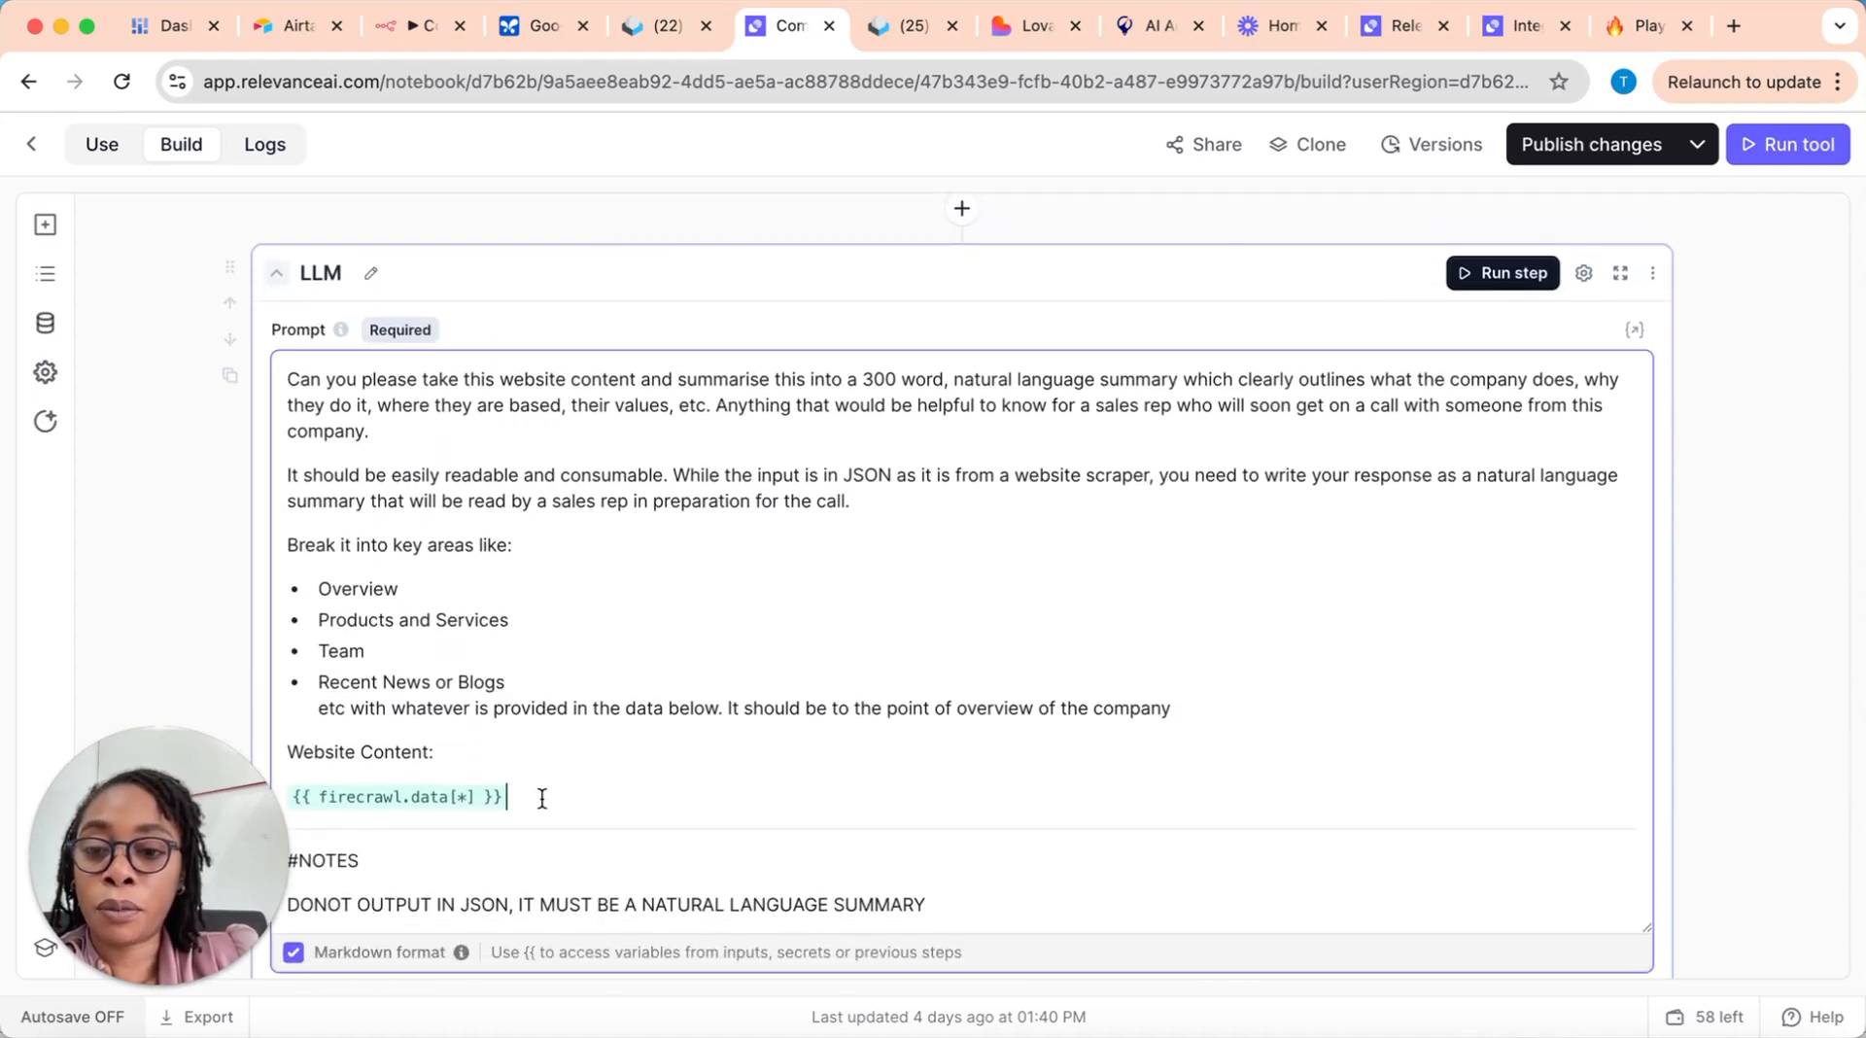
key(Return)
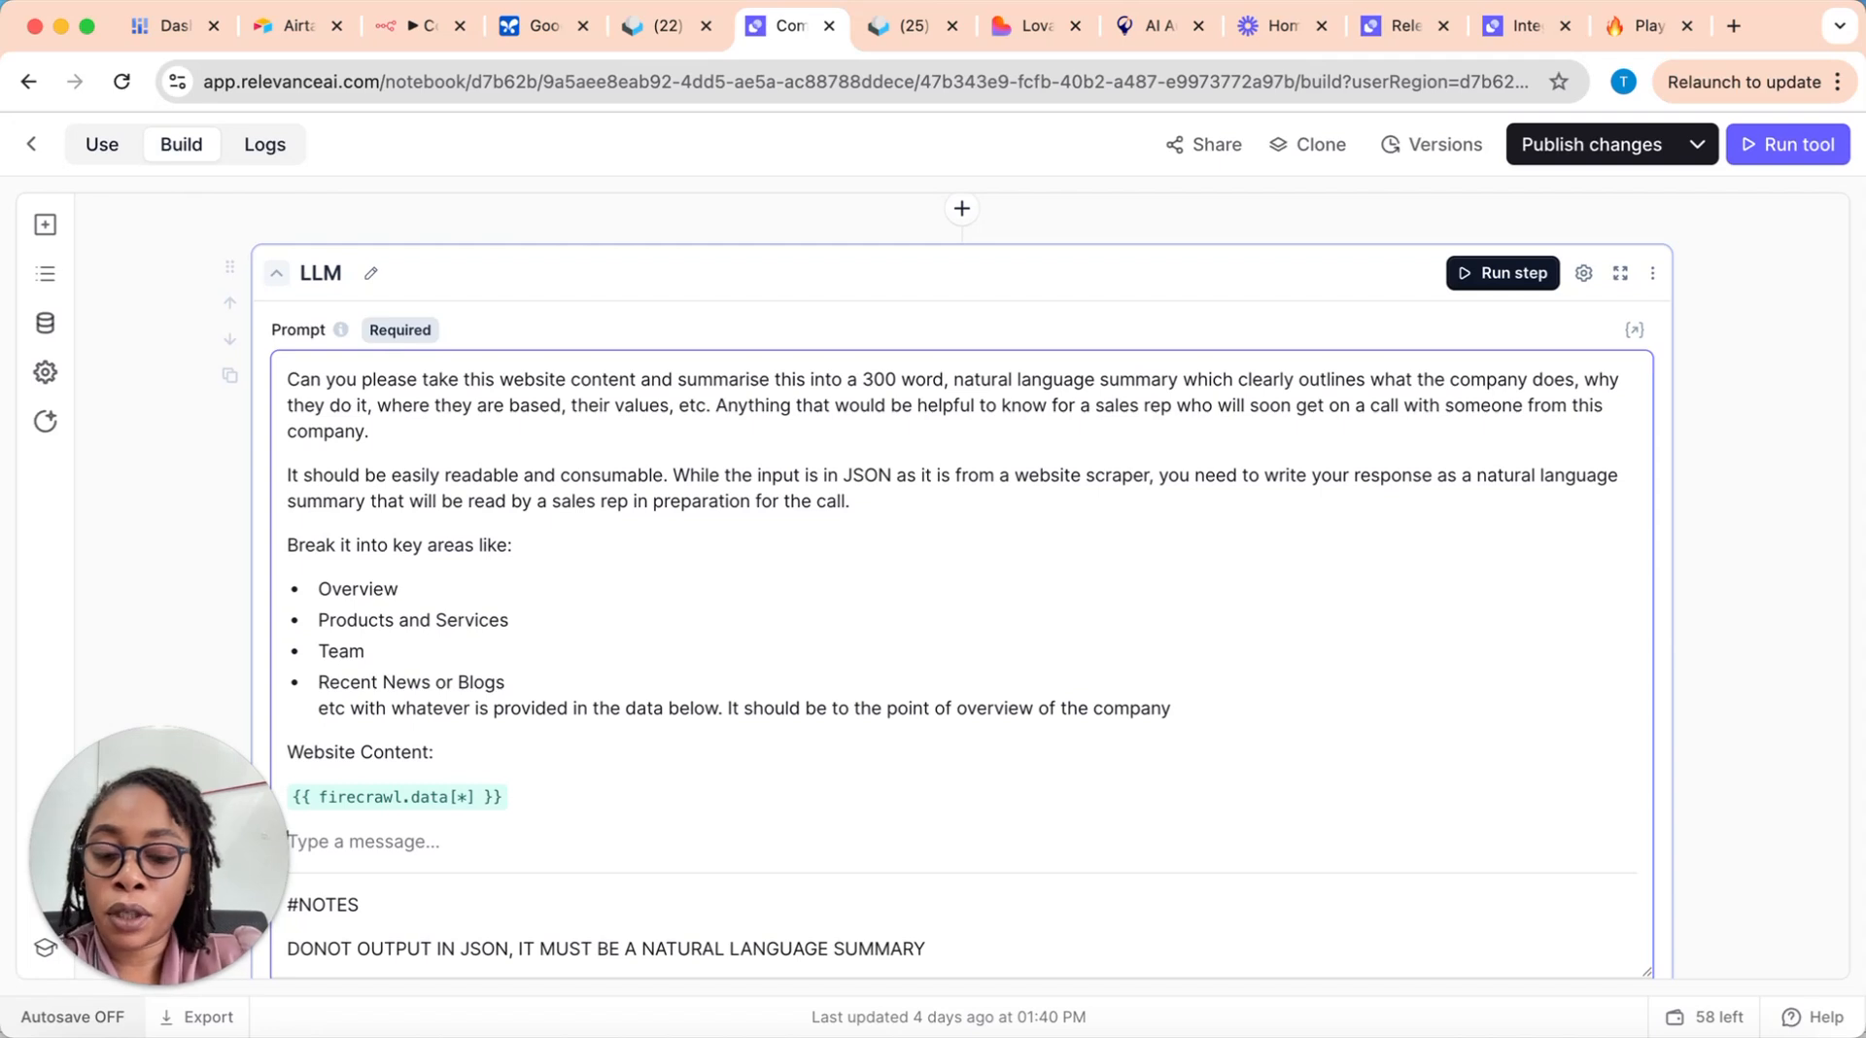
text({{)
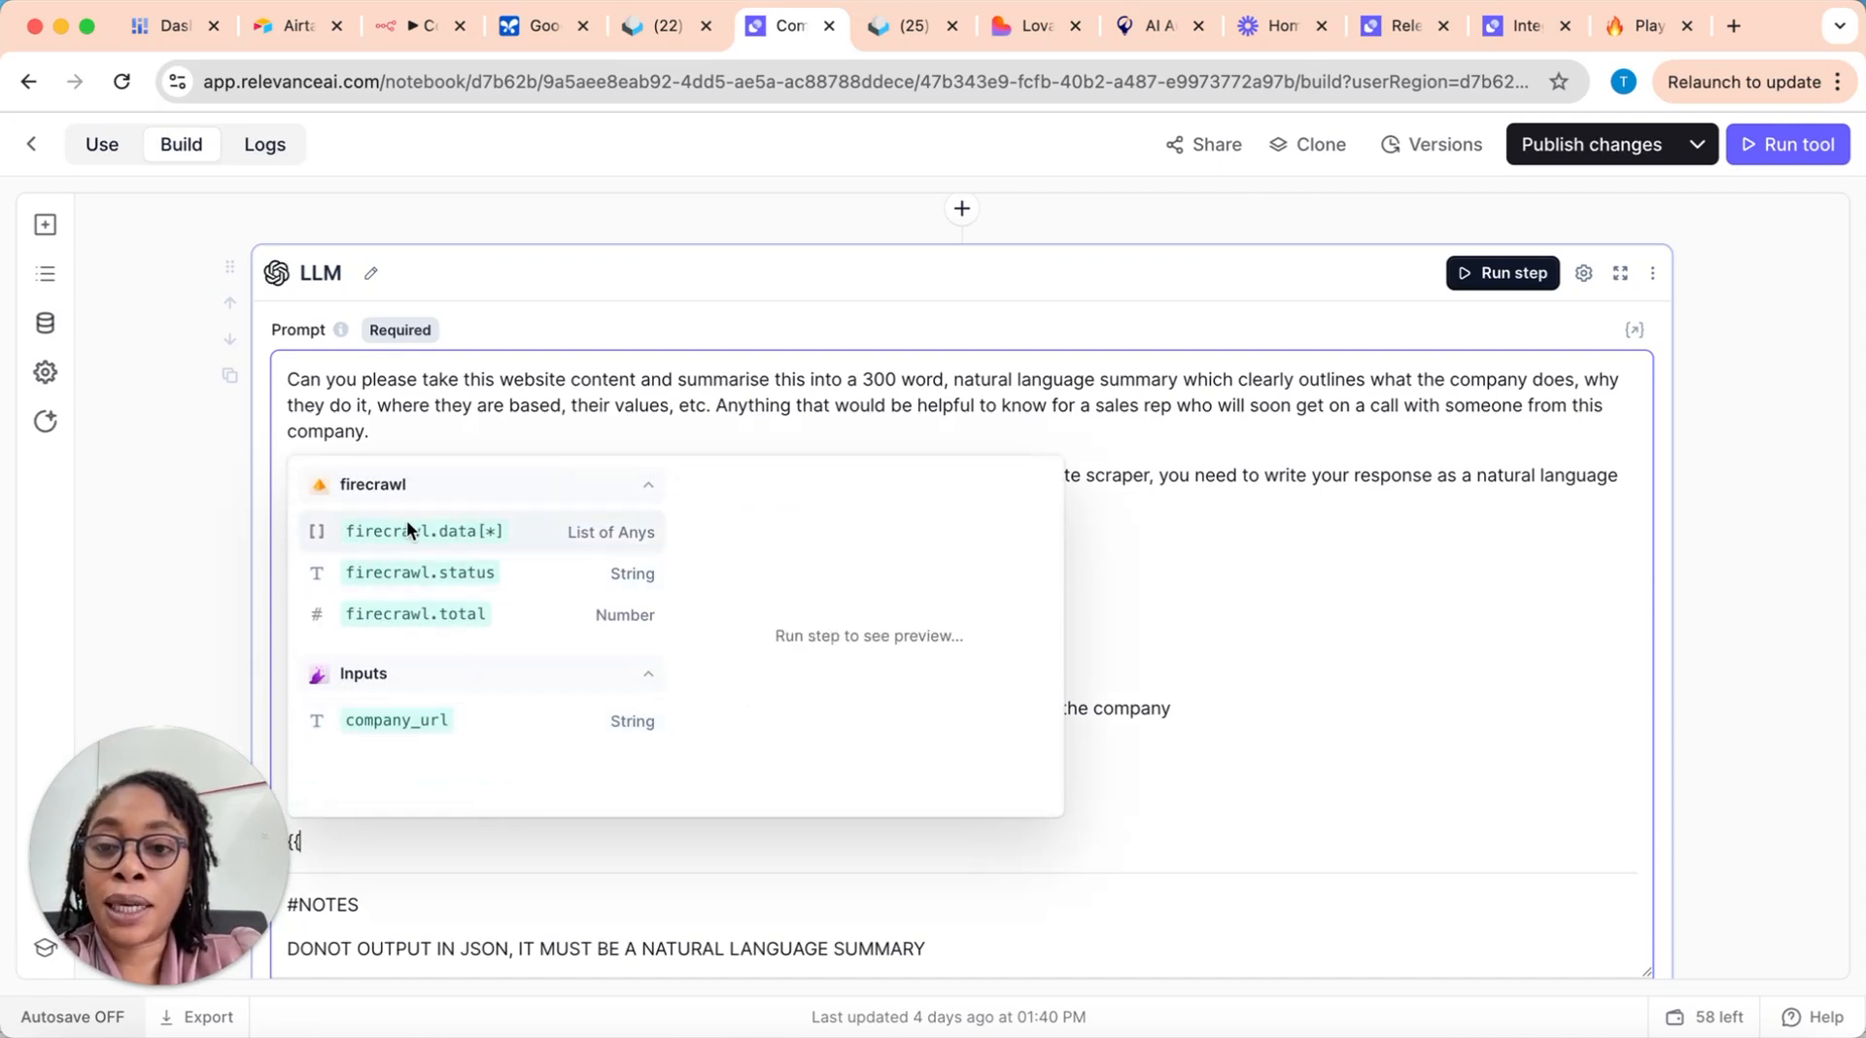
scroll(972, 457, up, 2)
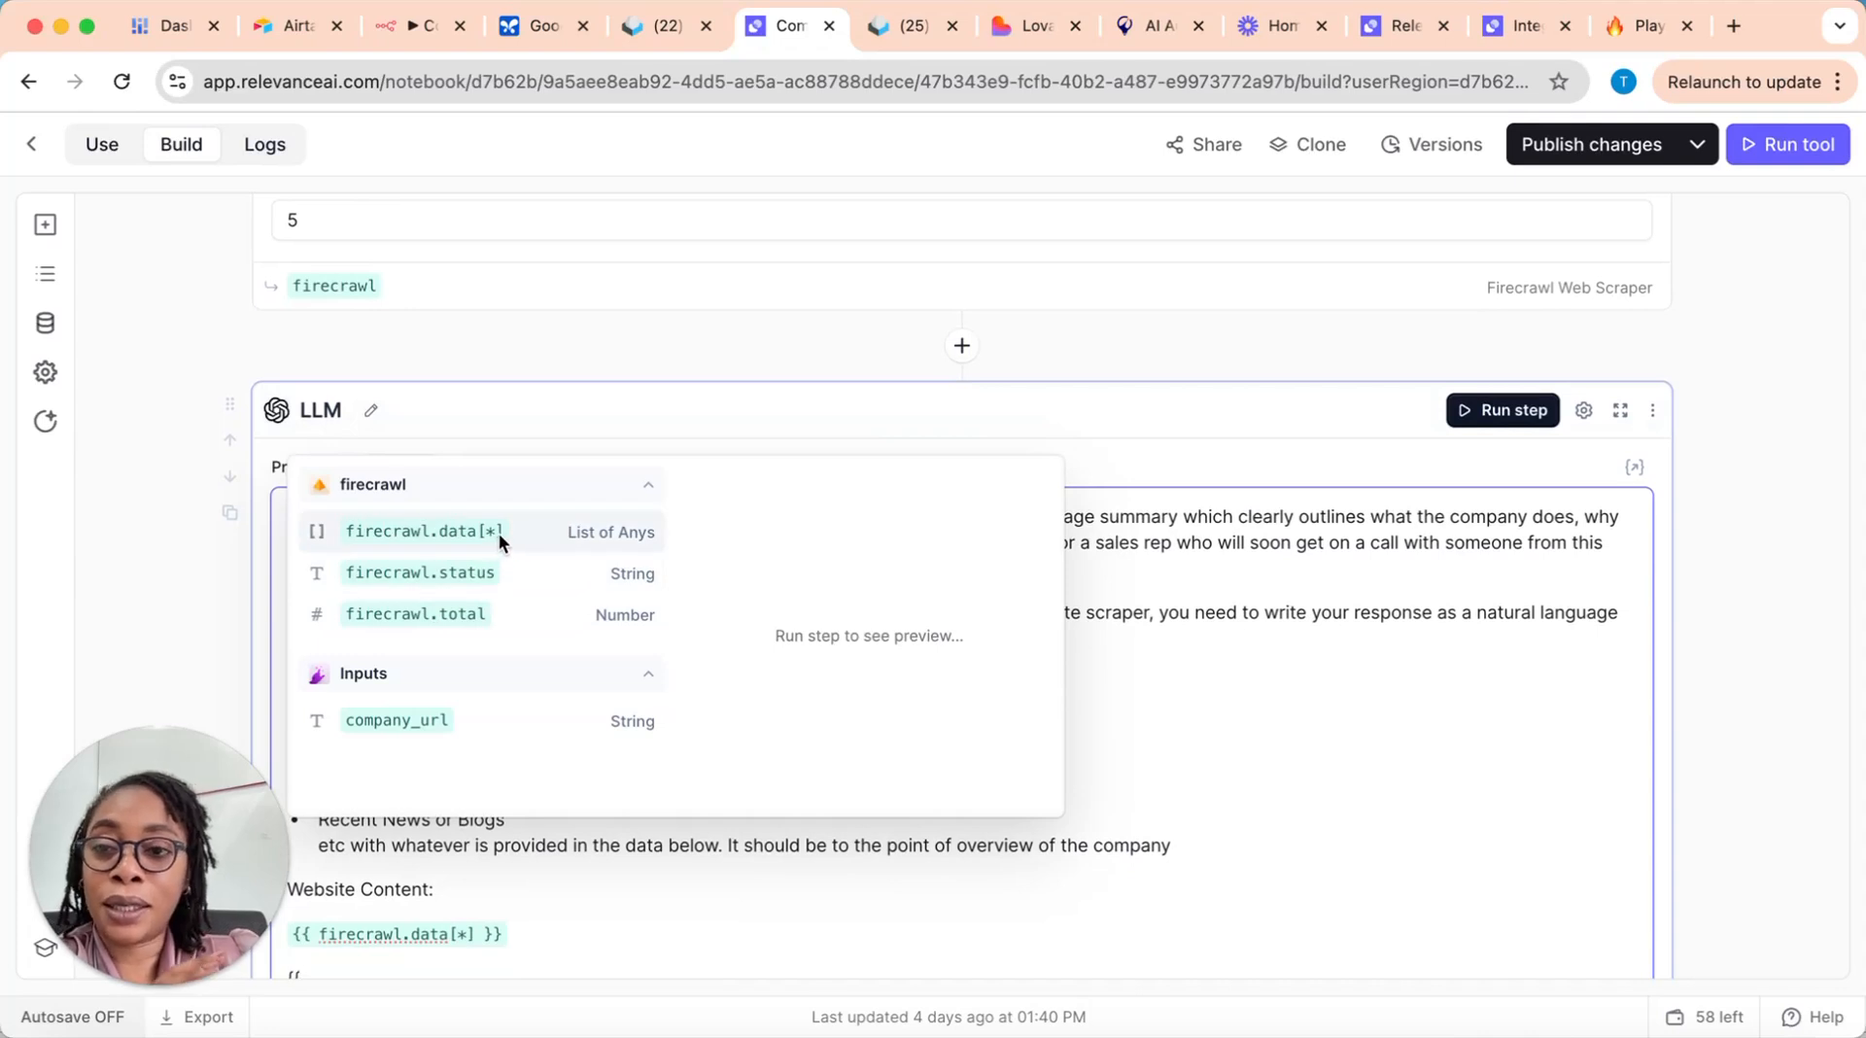
scroll(558, 294, up, 1)
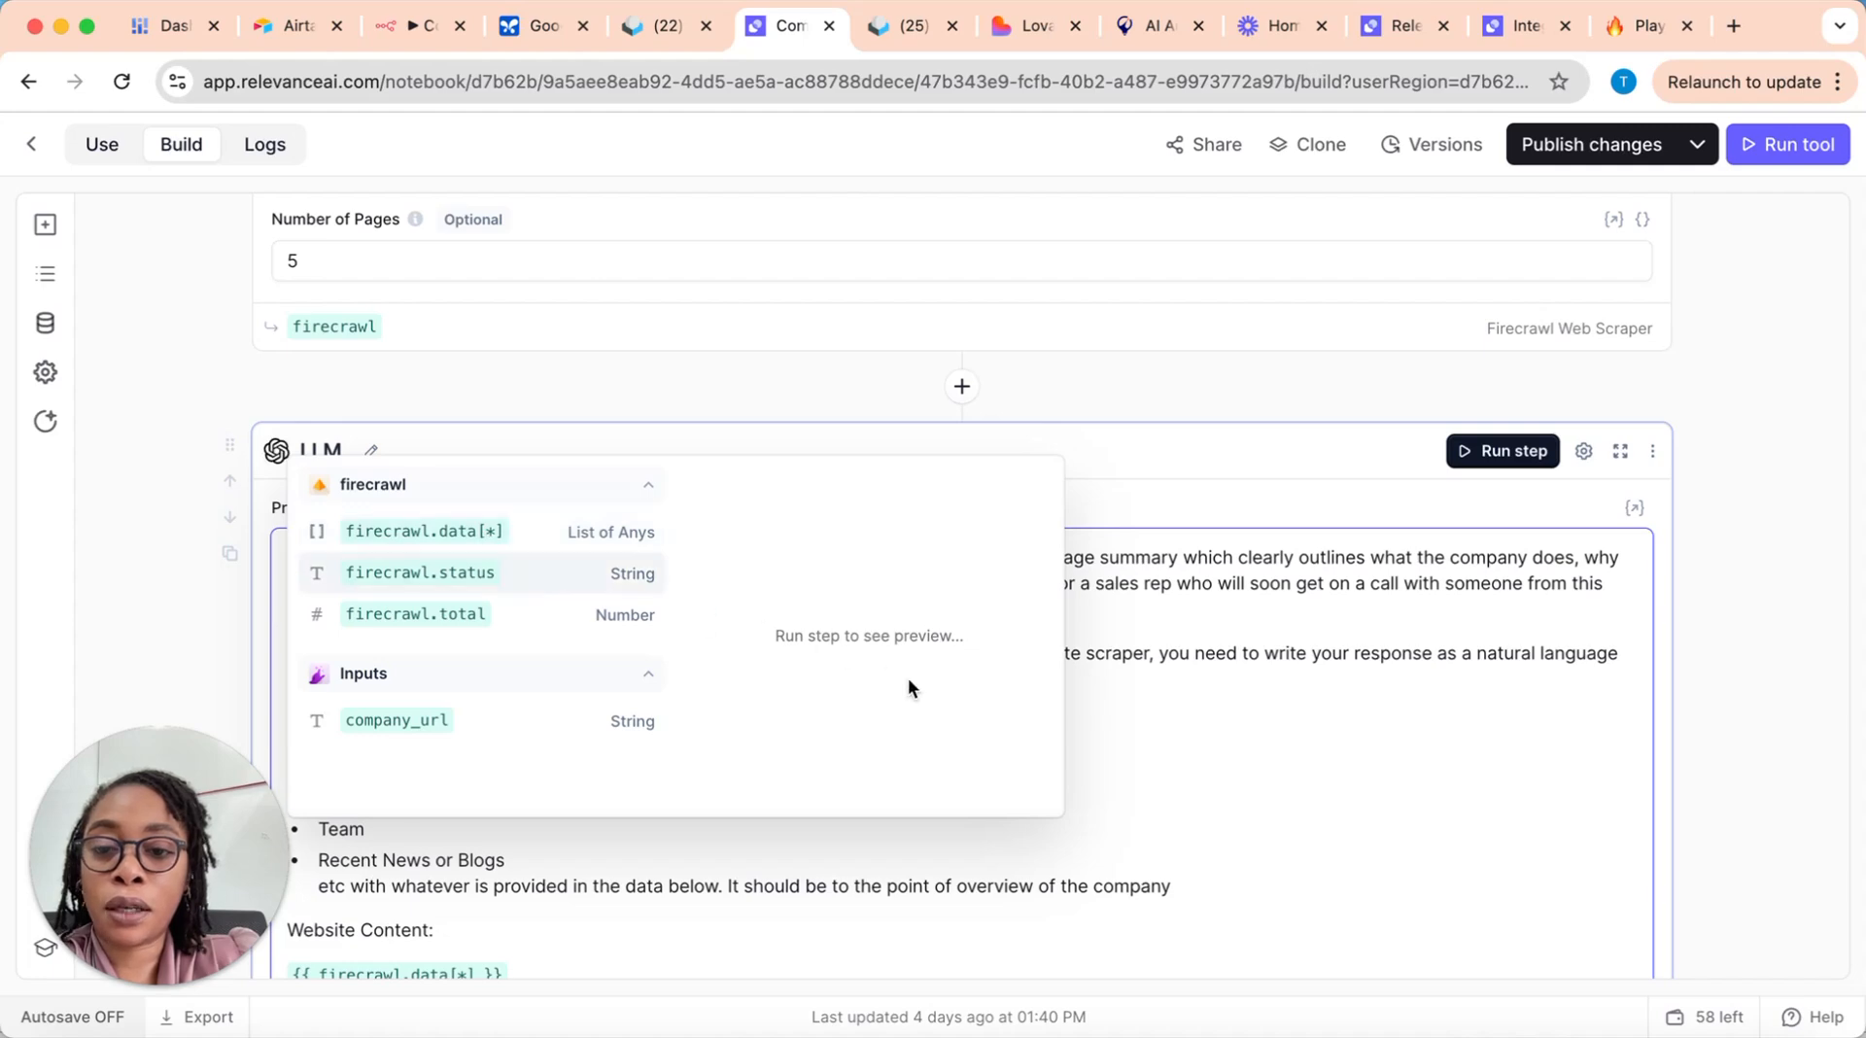
Step: Remove the unfinished variable entry and its extra line from the LLM prompt
click(741, 931)
scroll(620, 793, down, 5)
click(309, 783)
key(BackSpace)
key(BackSpace)
key(BackSpace)
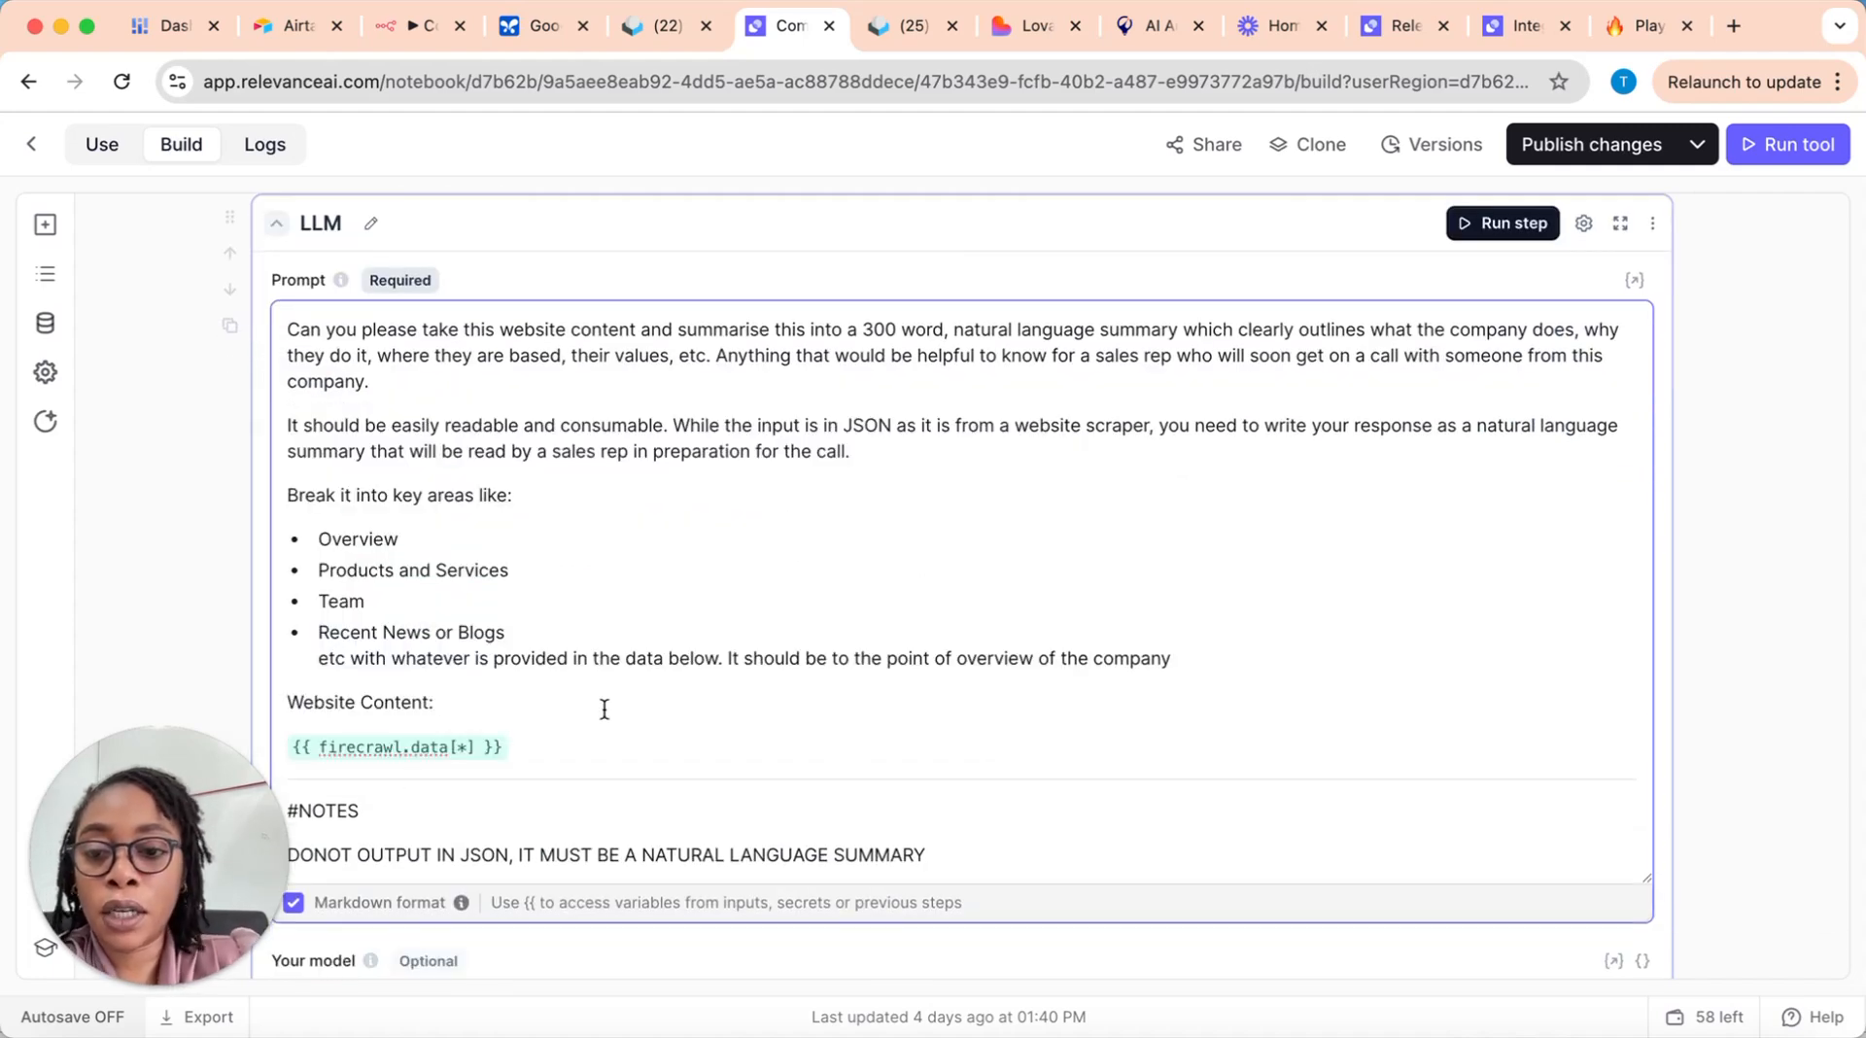
Step: Open Dell's UK website in a new browser tab and copy its URL
scroll(986, 766, down, 8)
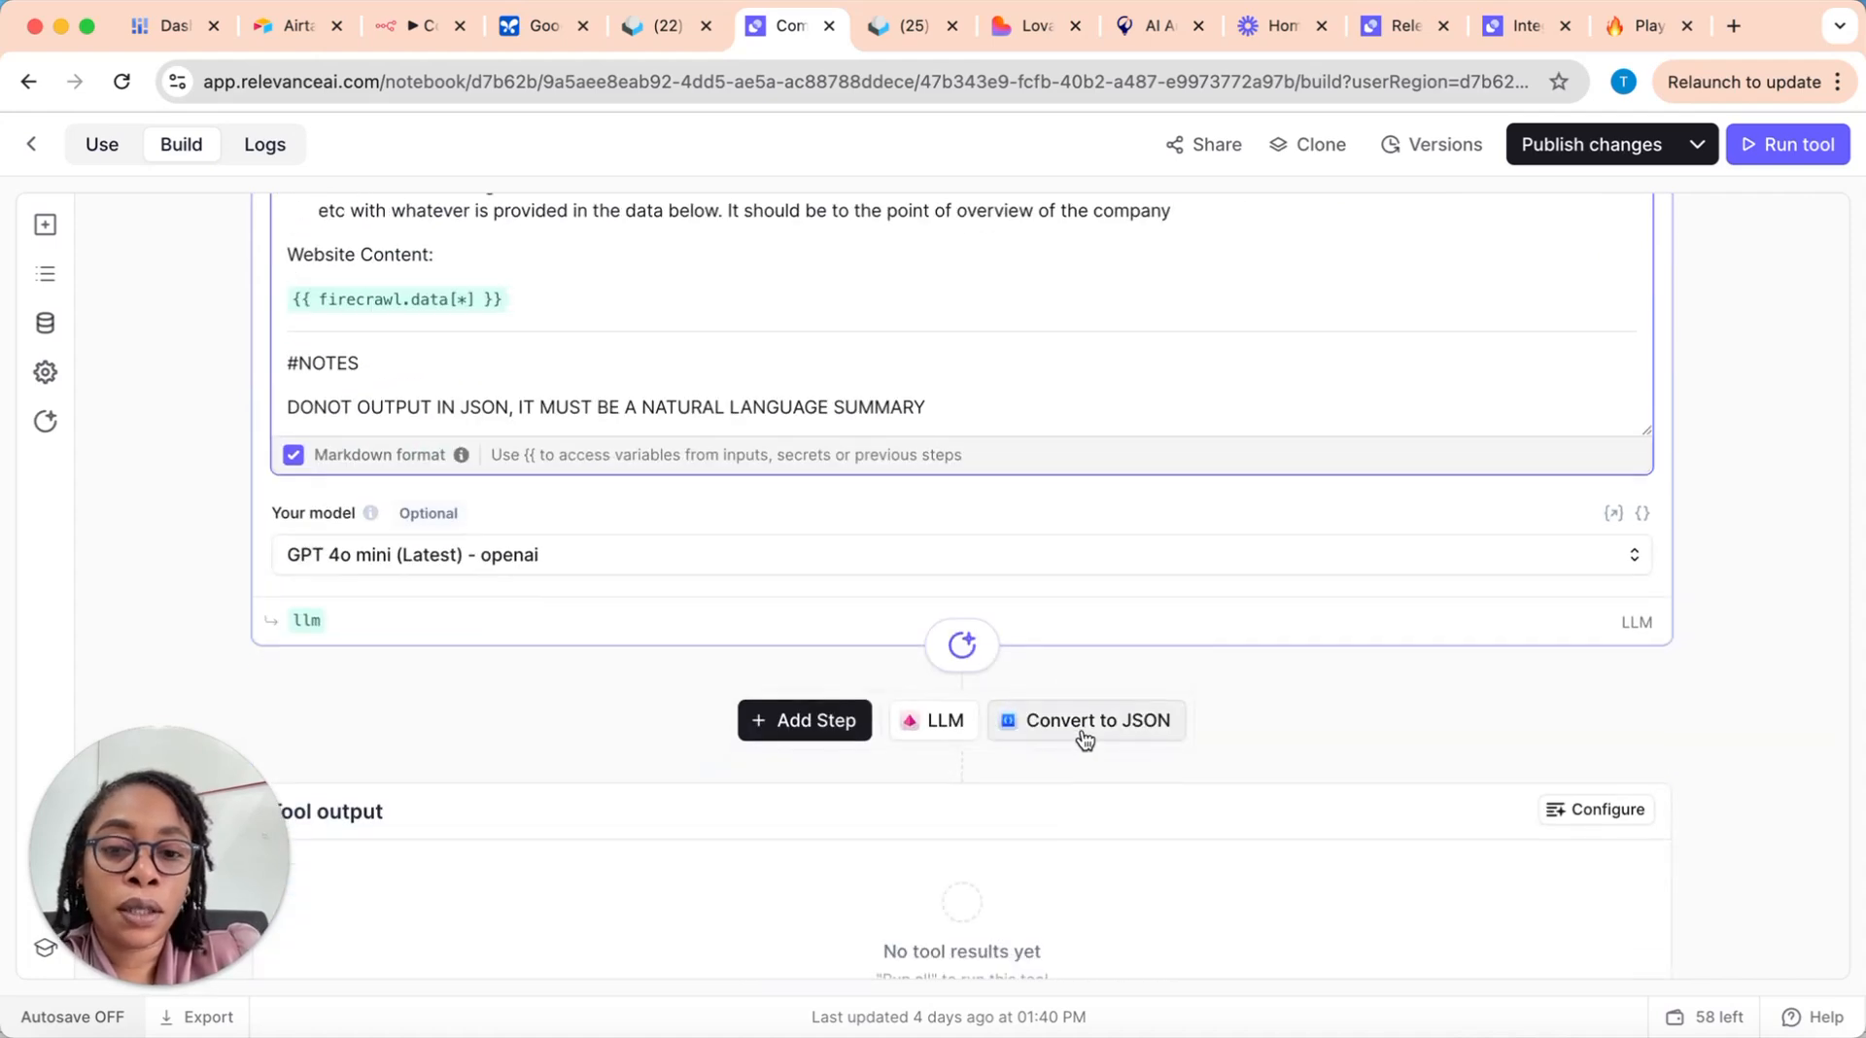
scroll(1234, 727, up, 15)
scroll(736, 556, up, 3)
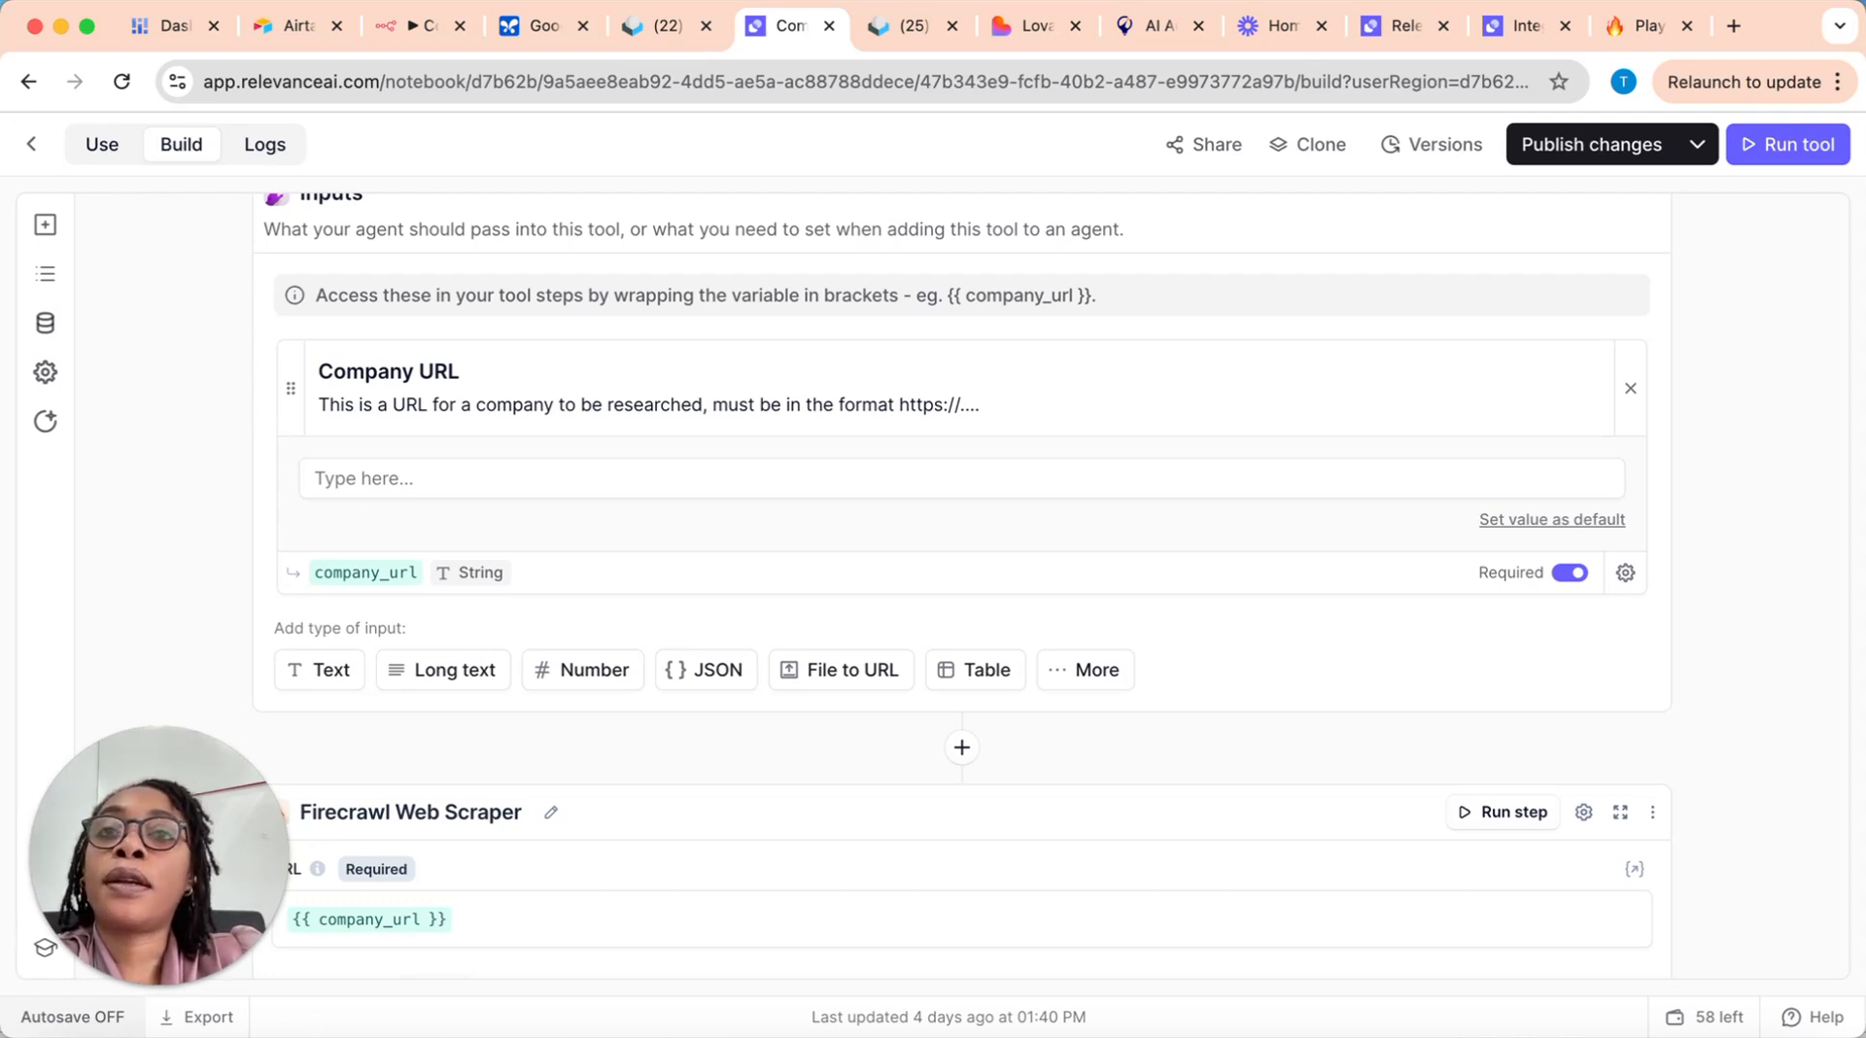
key(super+t)
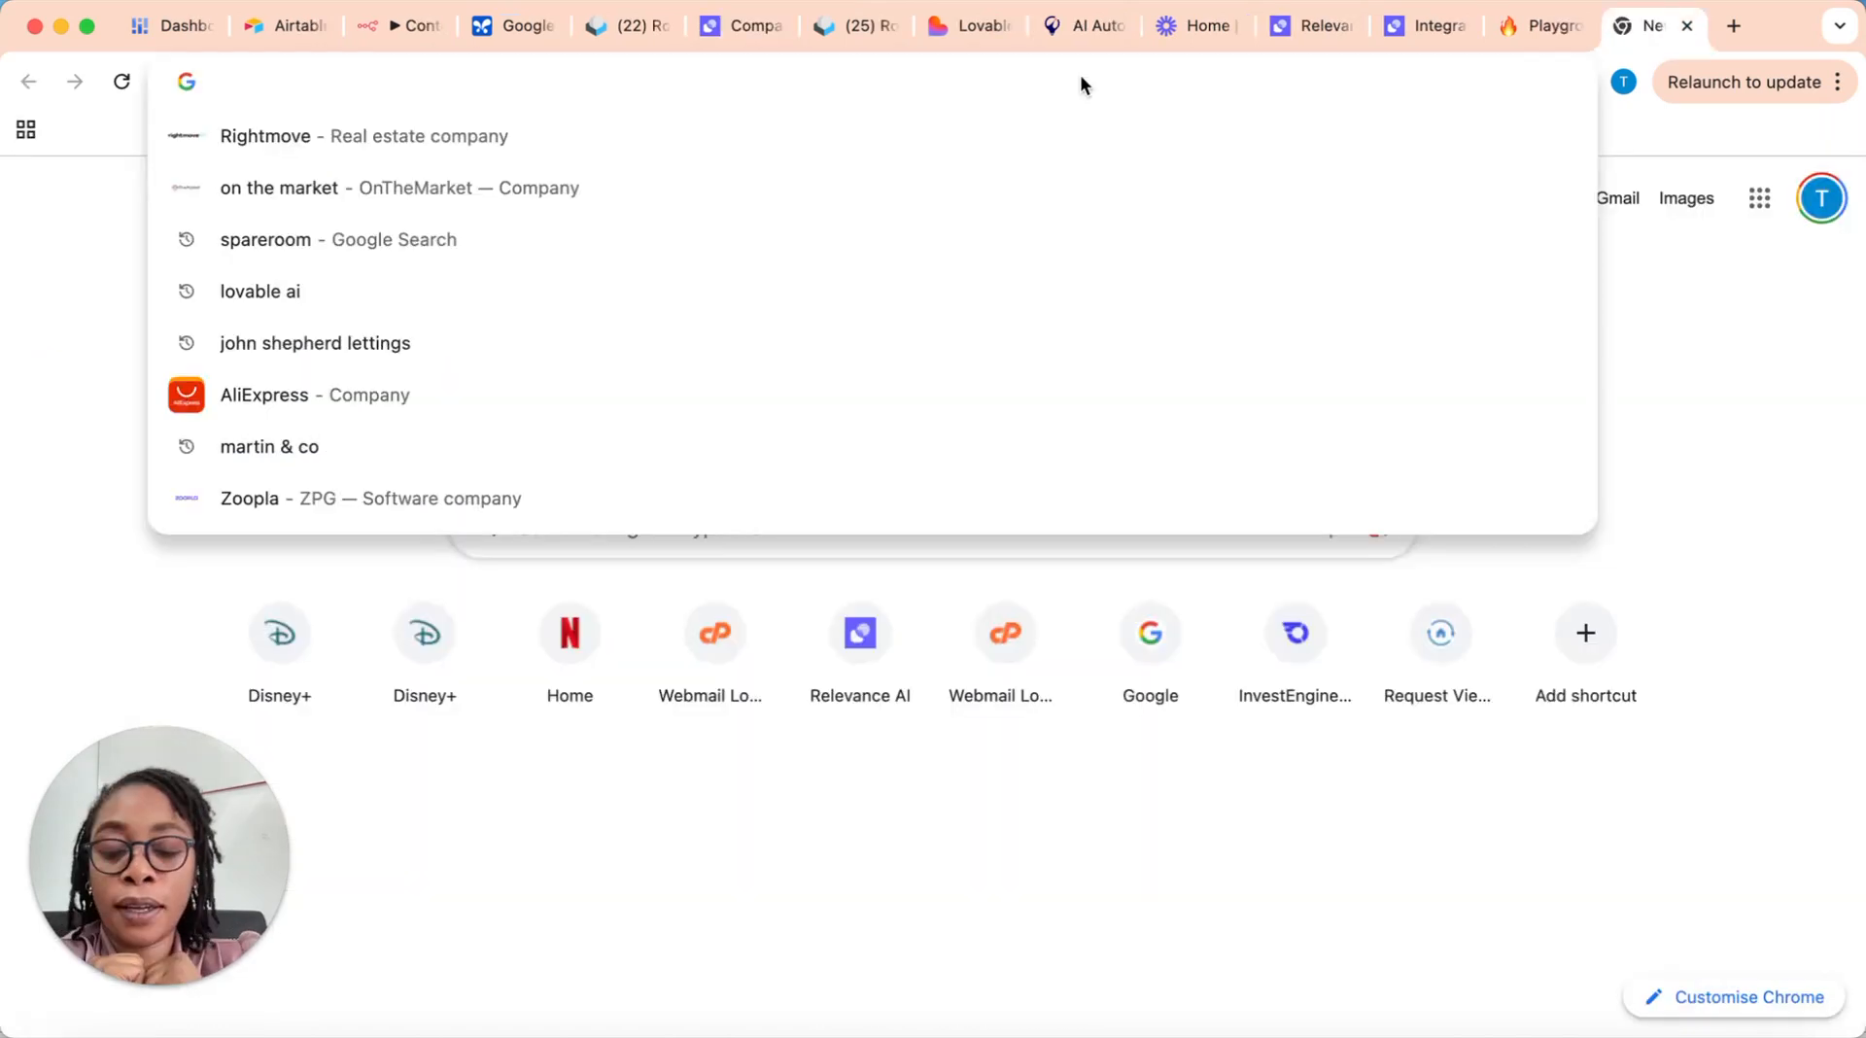
text(dell)
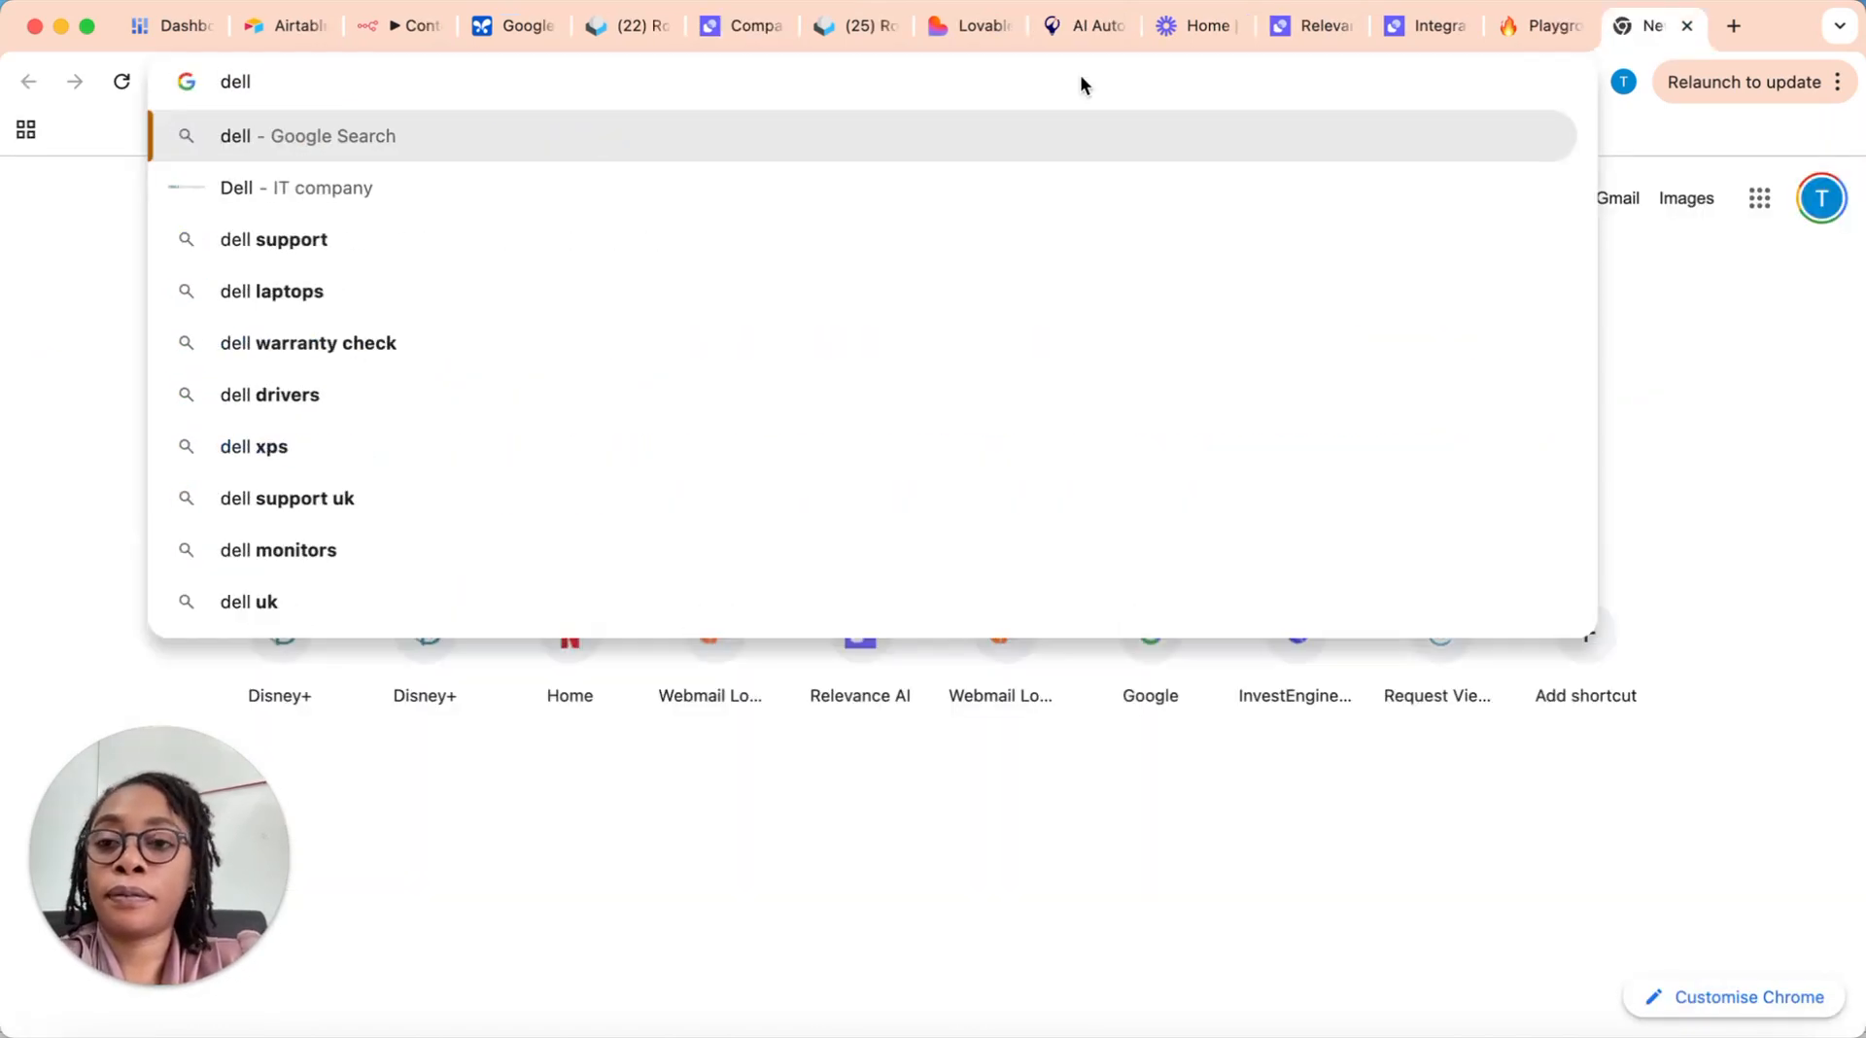
click(815, 180)
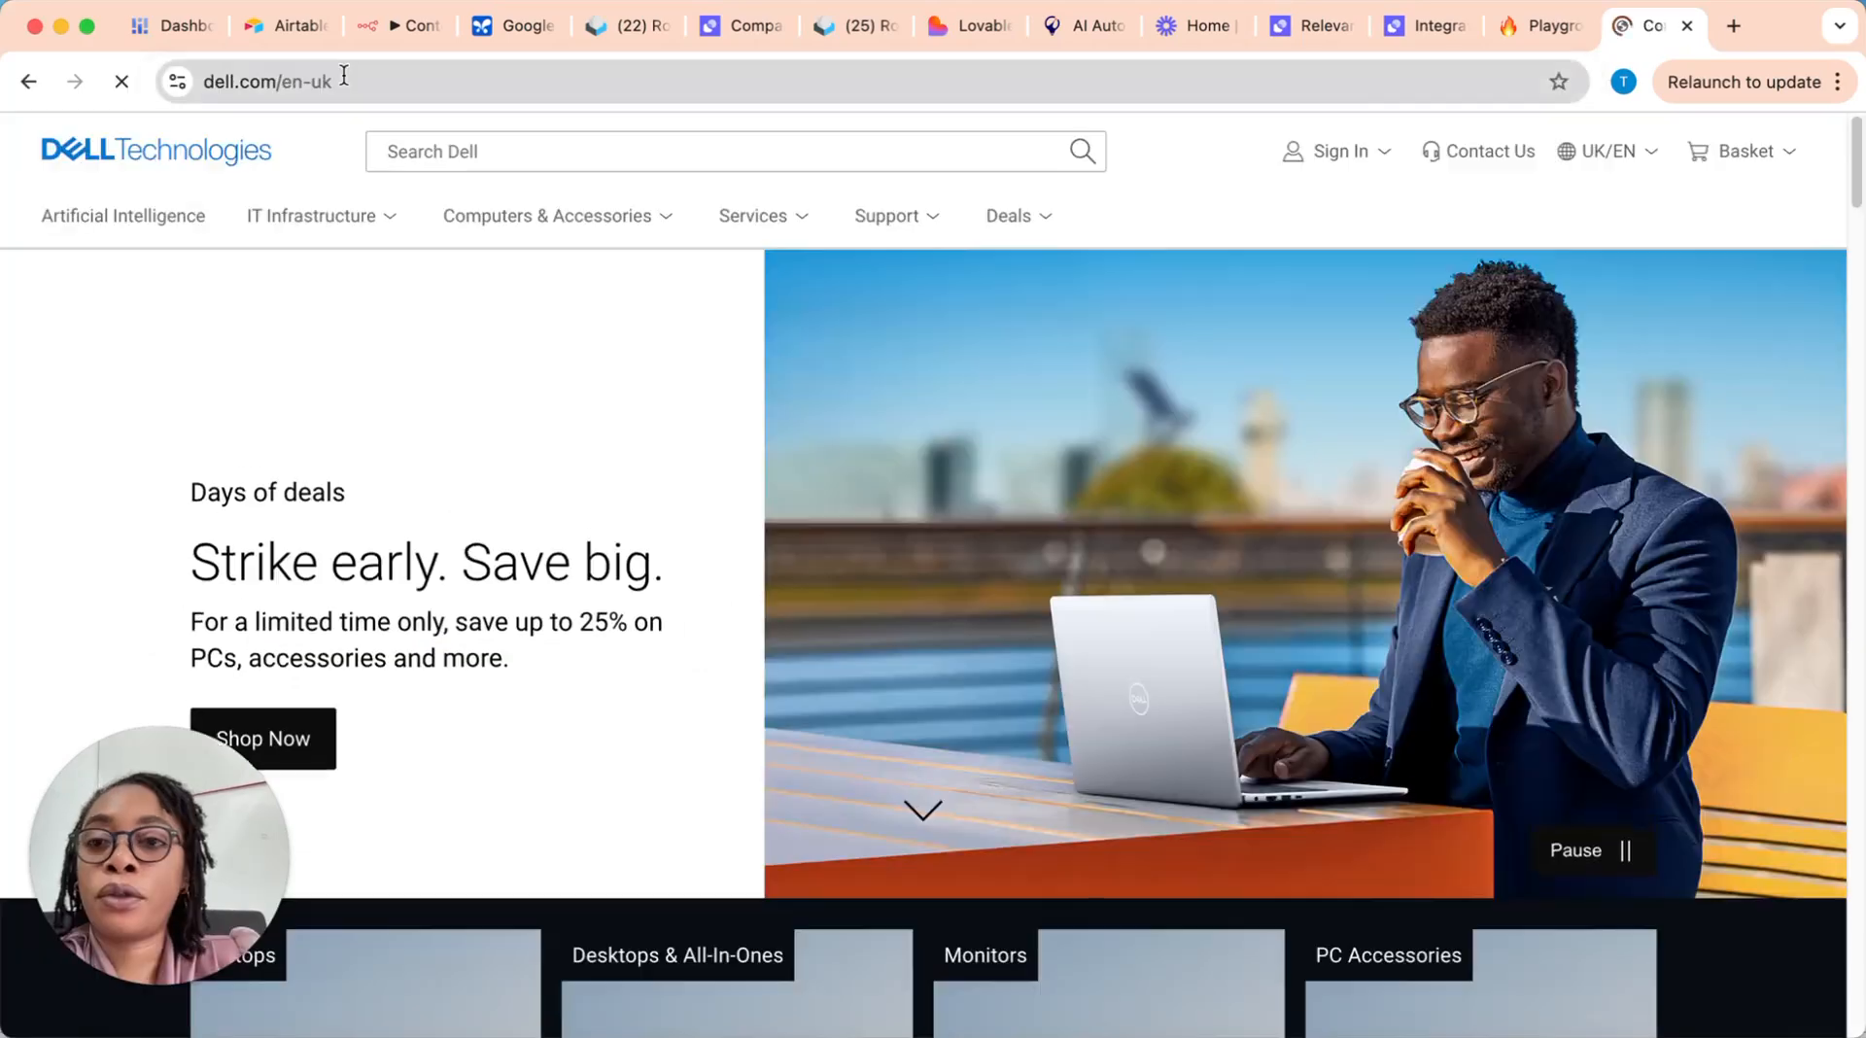
click(335, 78)
right_click(278, 80)
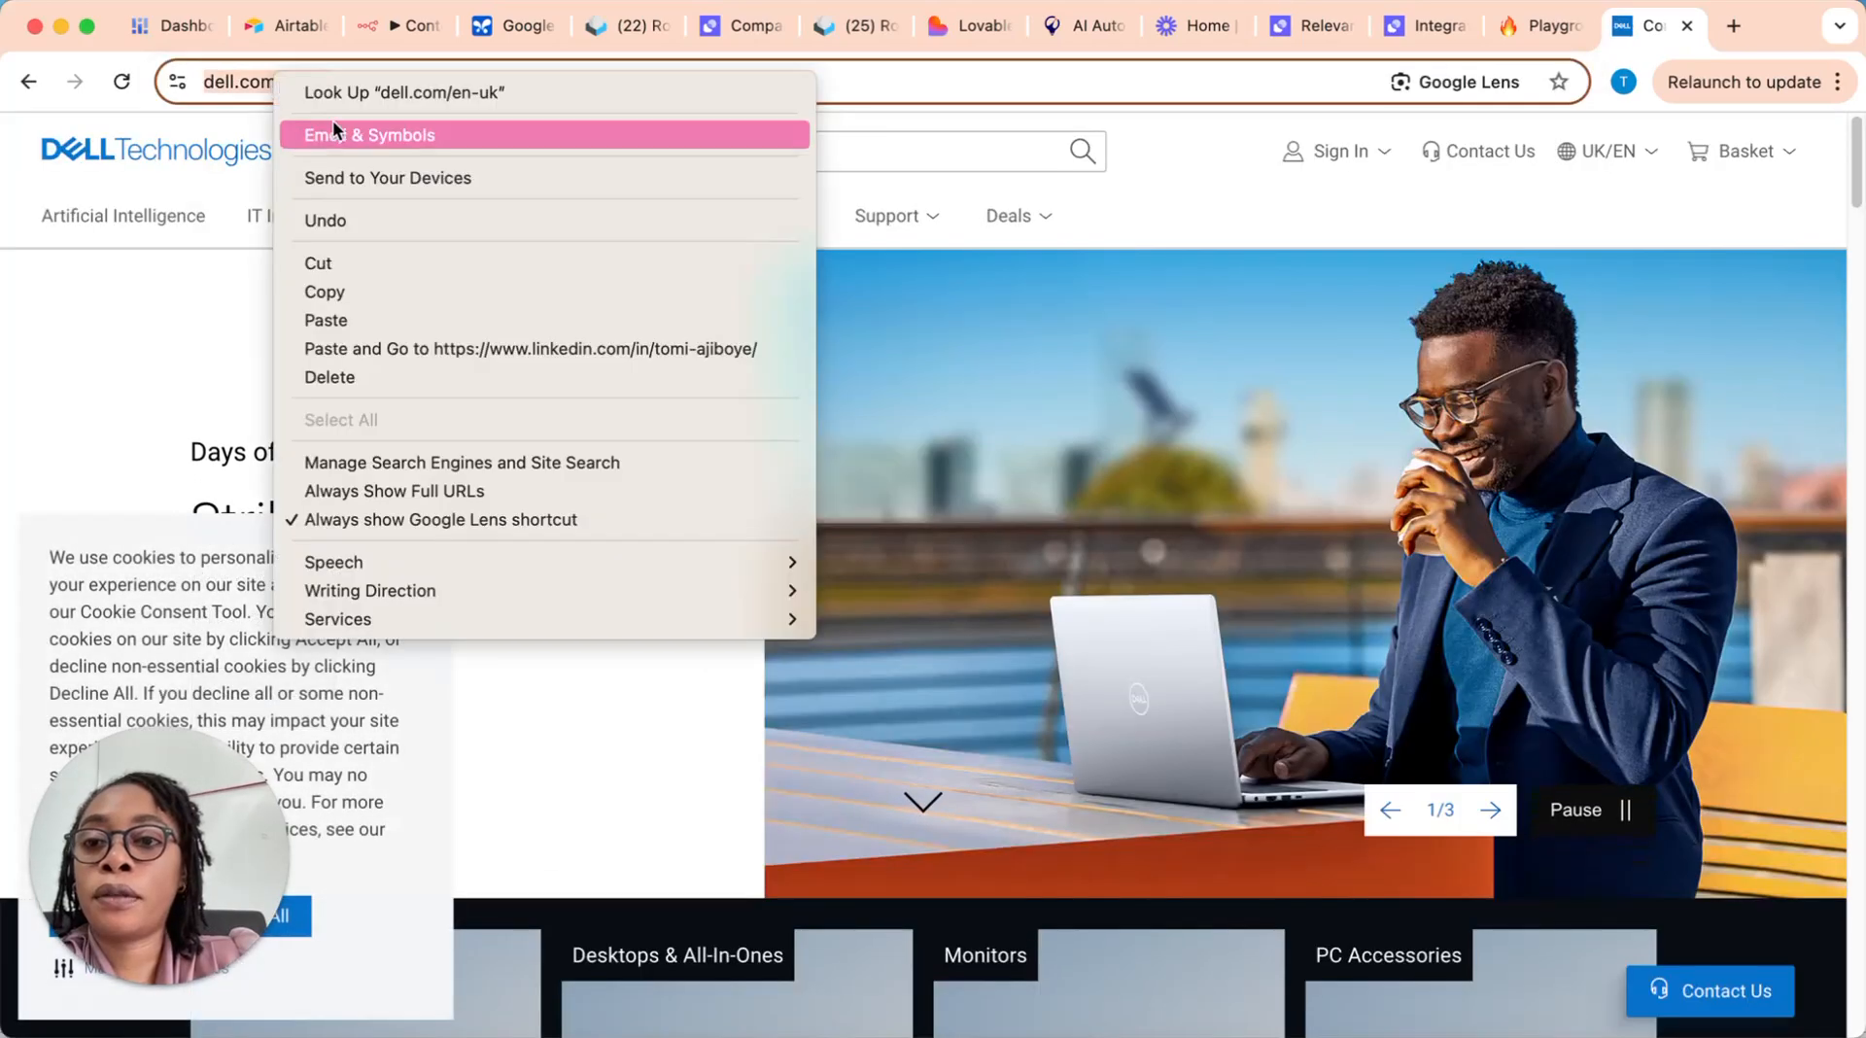
click(385, 292)
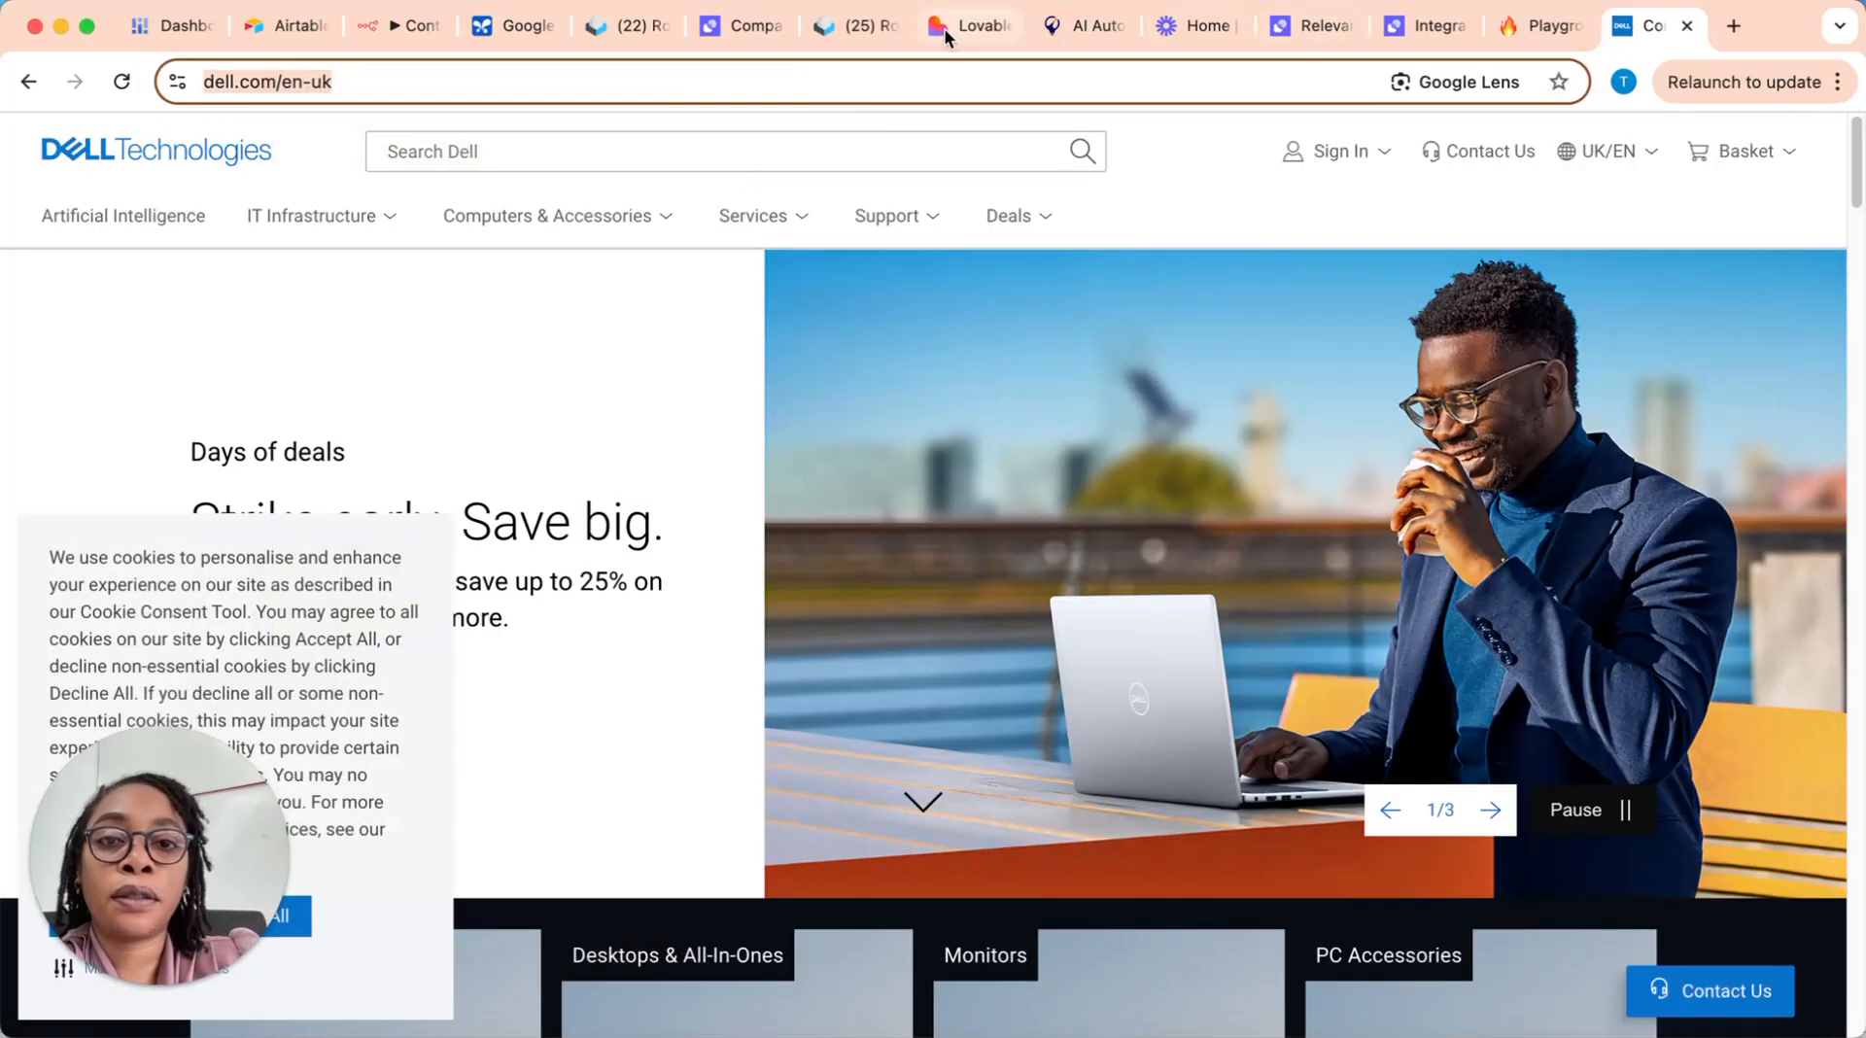
click(731, 29)
scroll(485, 465, up, 2)
scroll(476, 634, down, 1)
click(470, 622)
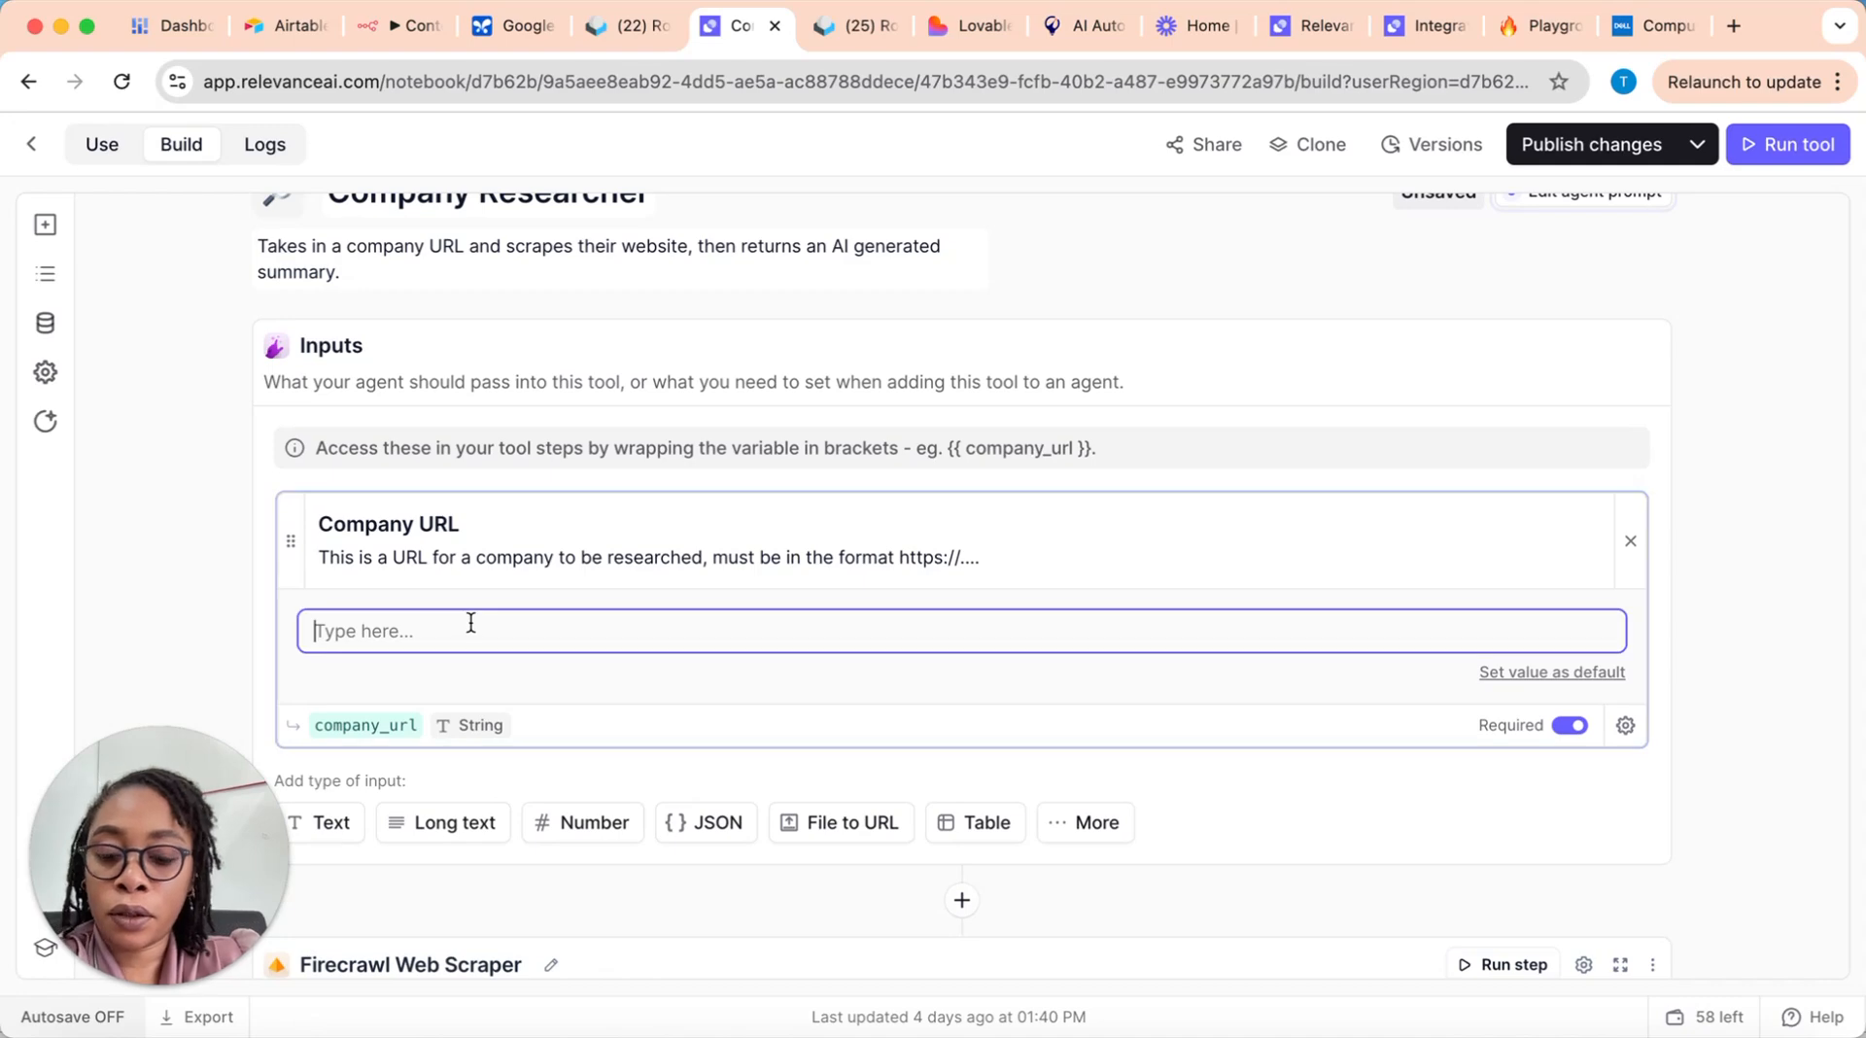
key(super+v)
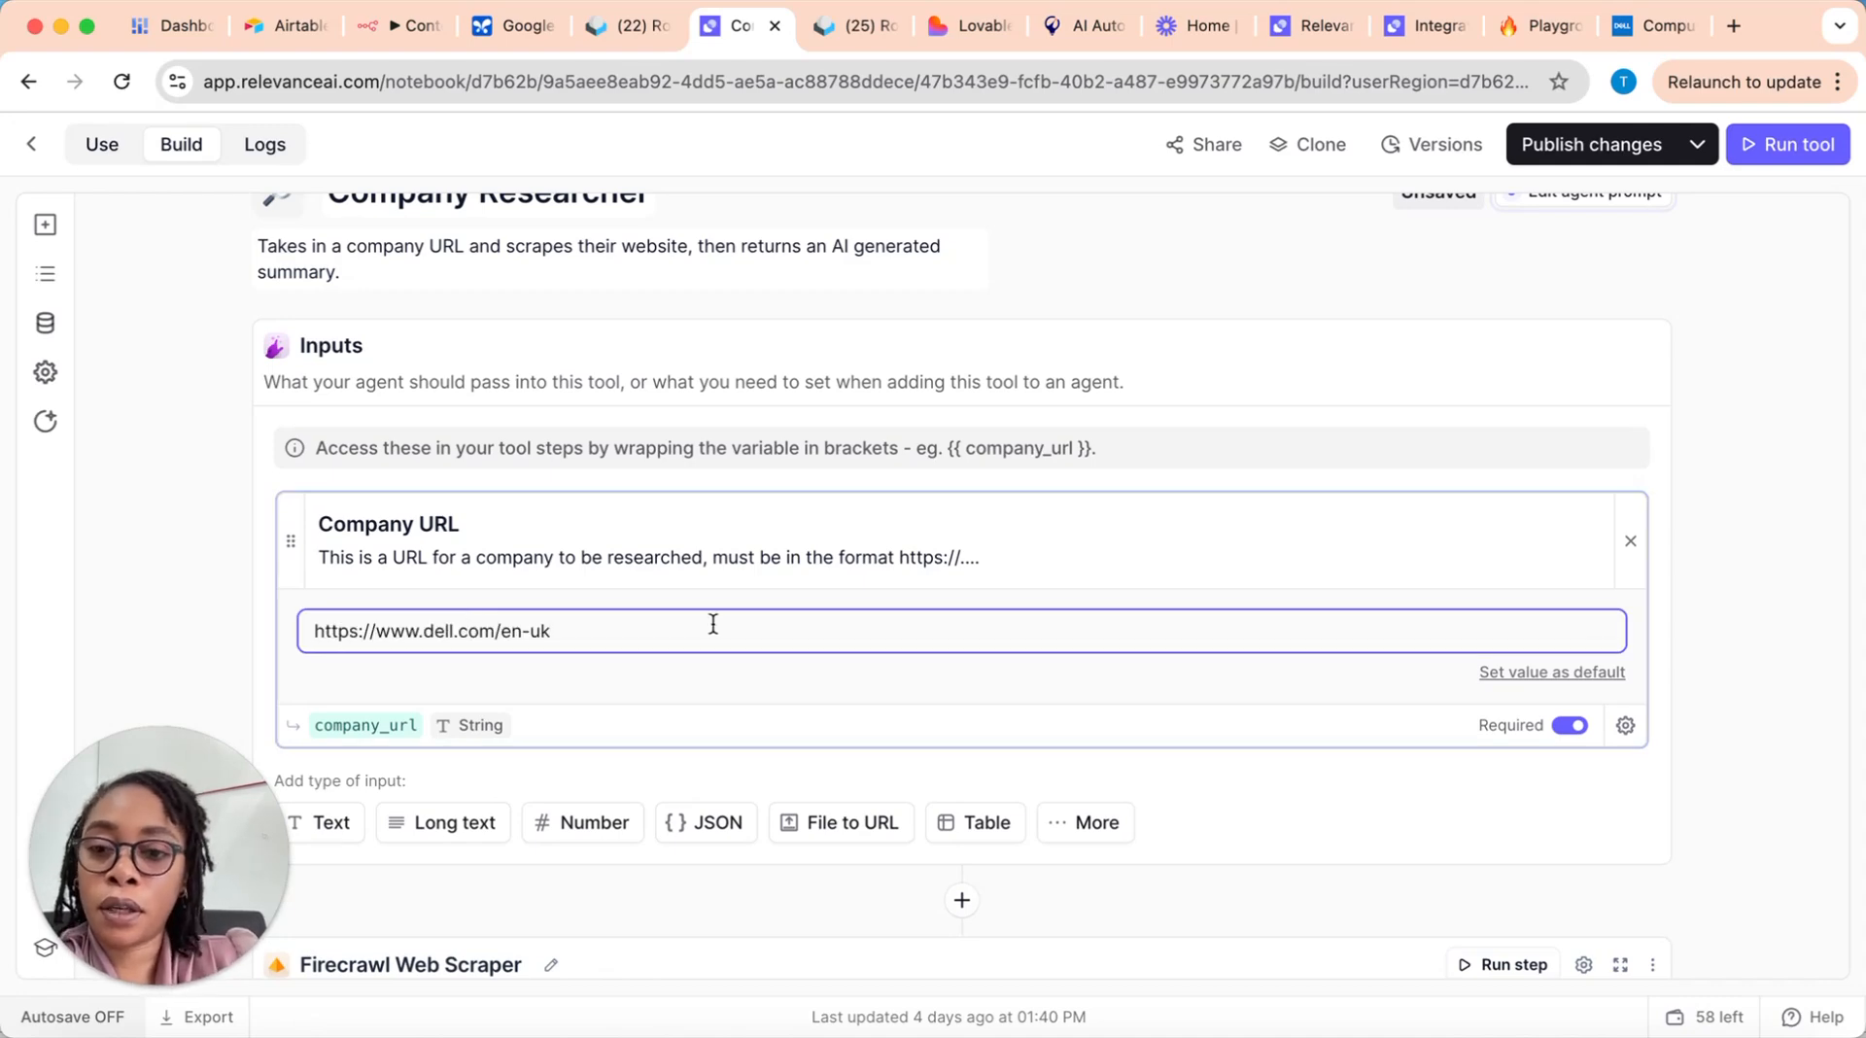
click(1779, 624)
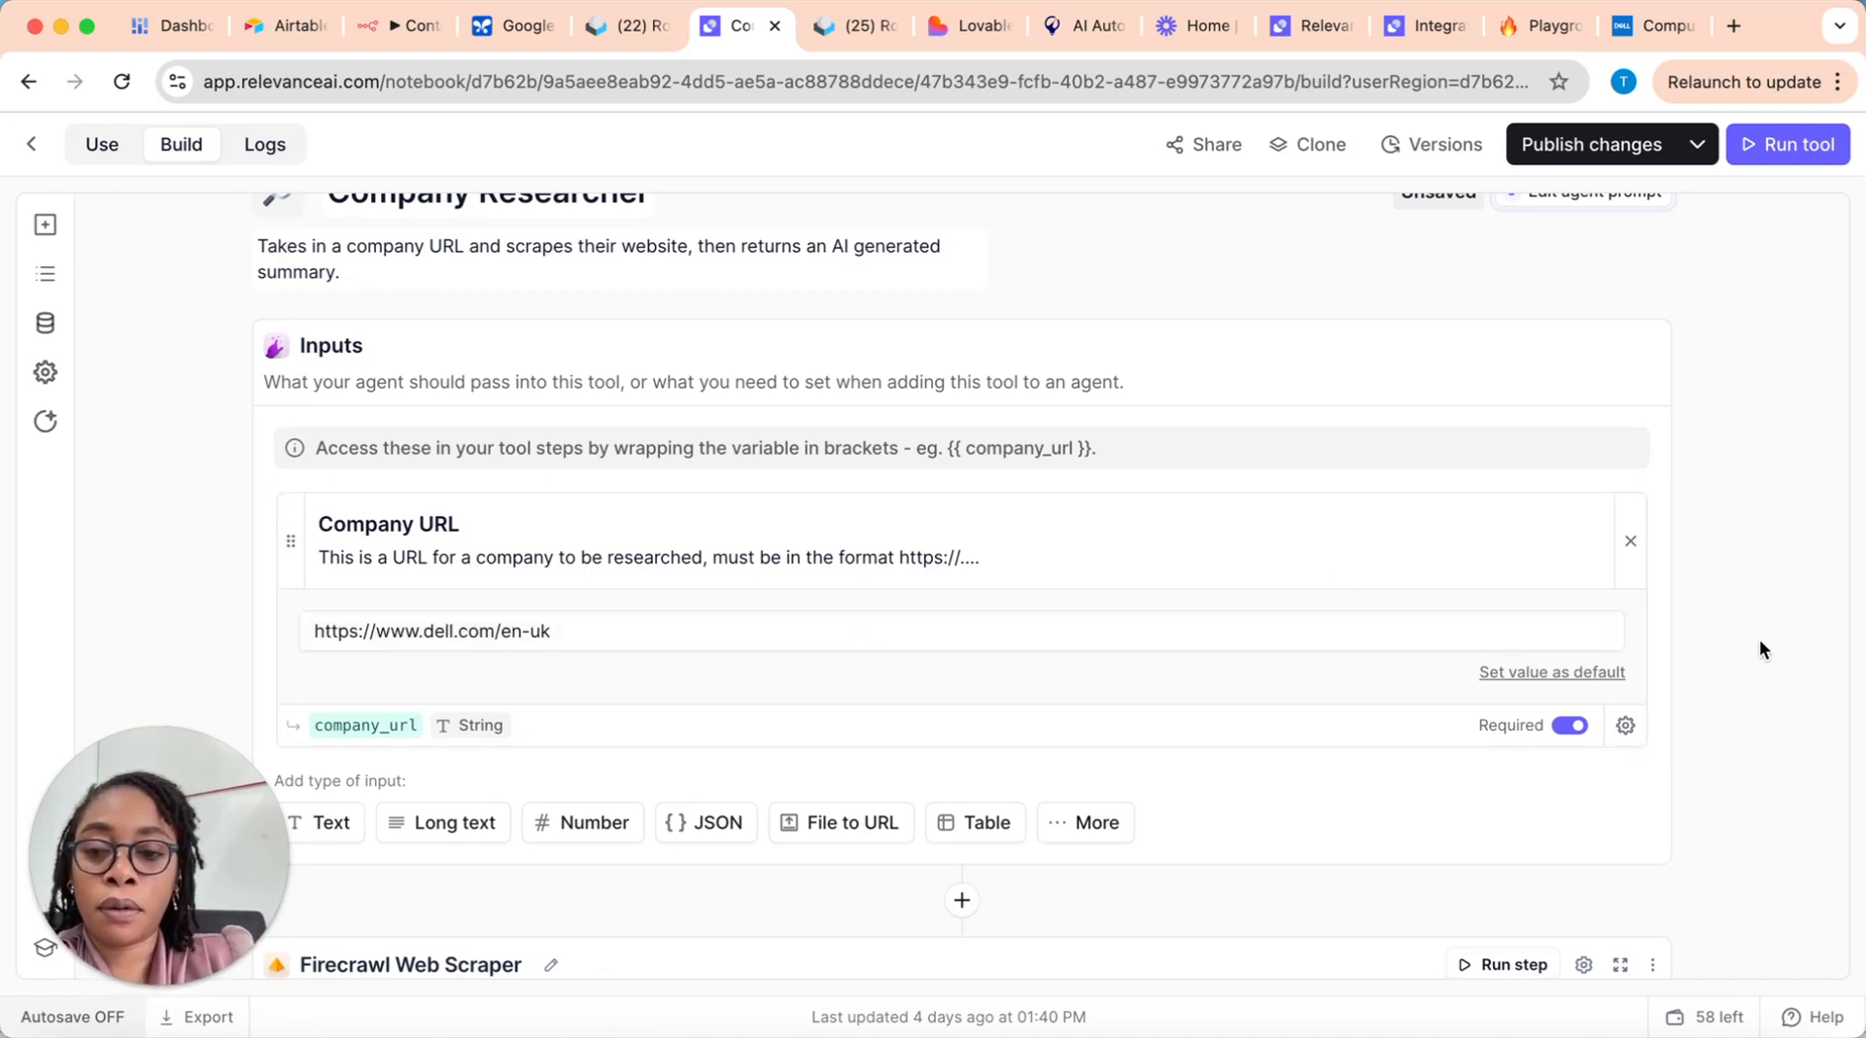
scroll(1750, 647, down, 4)
scroll(1653, 656, down, 4)
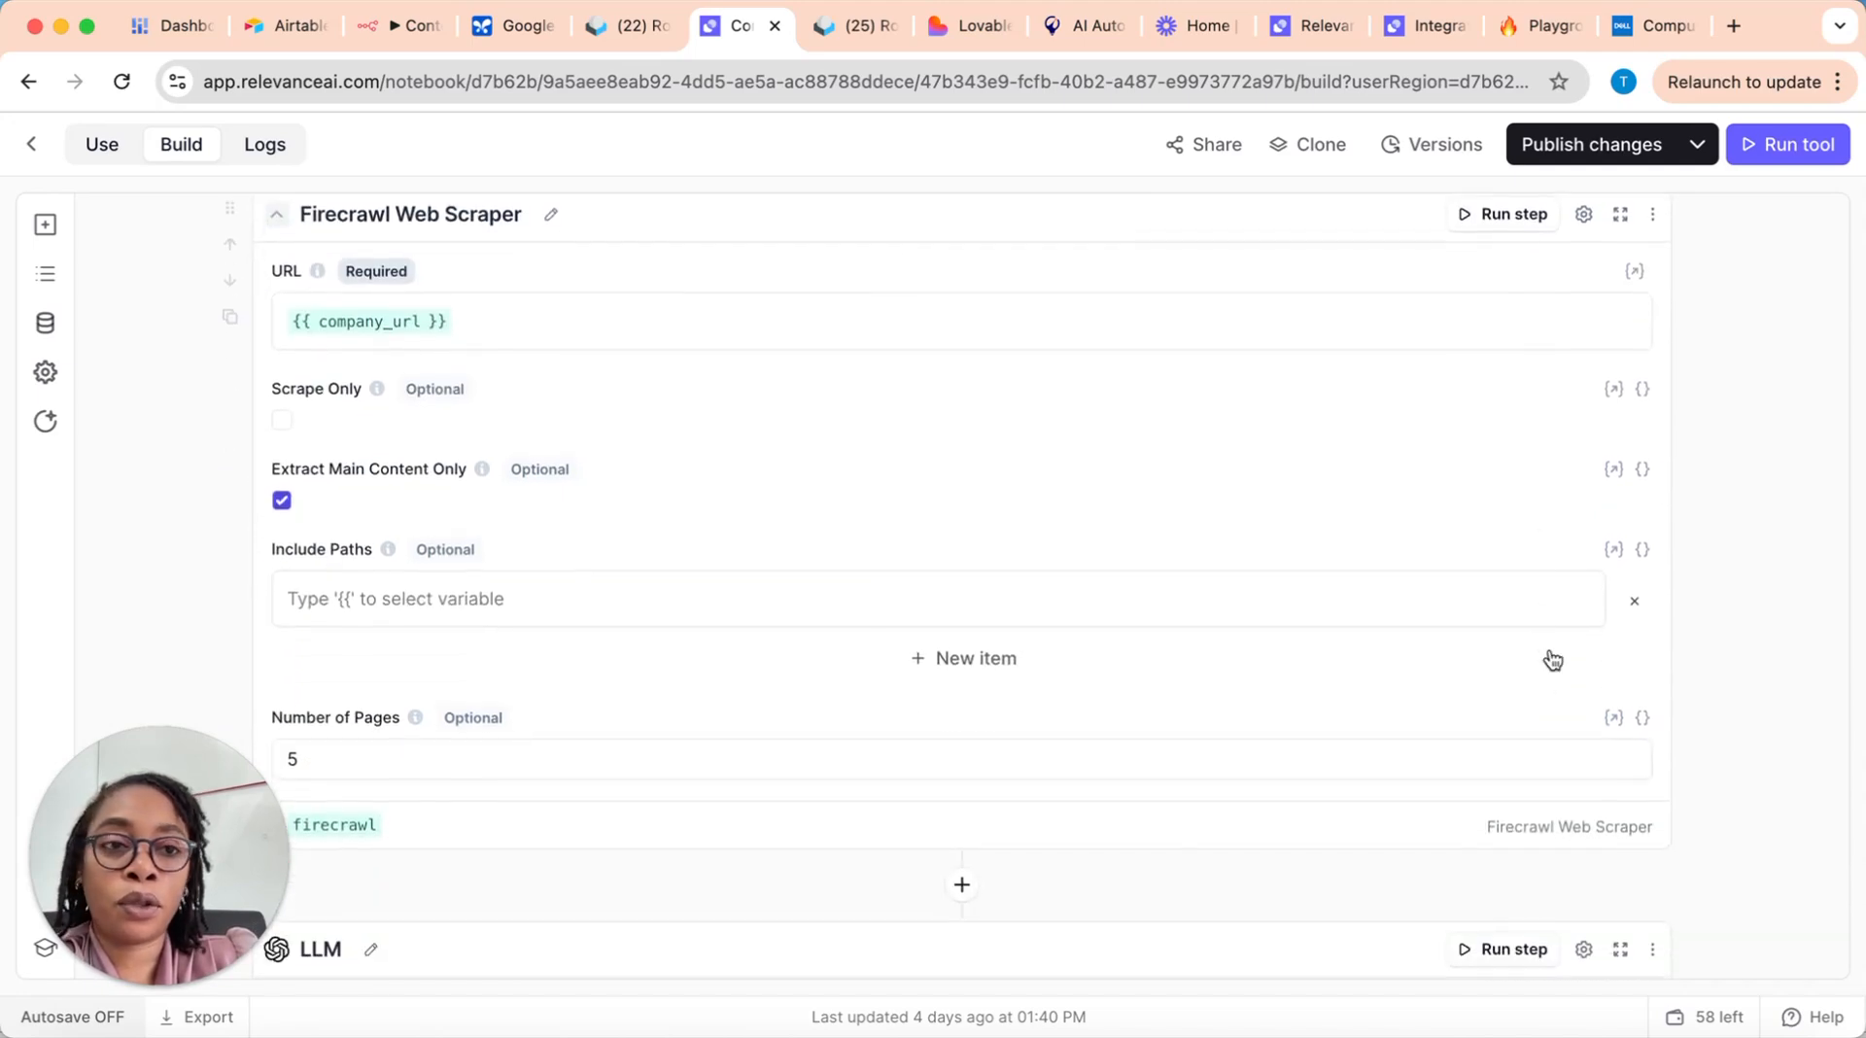
Step: Run the Company Researcher tool and review the Firecrawl Web Scraper step's settings and run output
click(1749, 146)
scroll(1740, 669, down, 10)
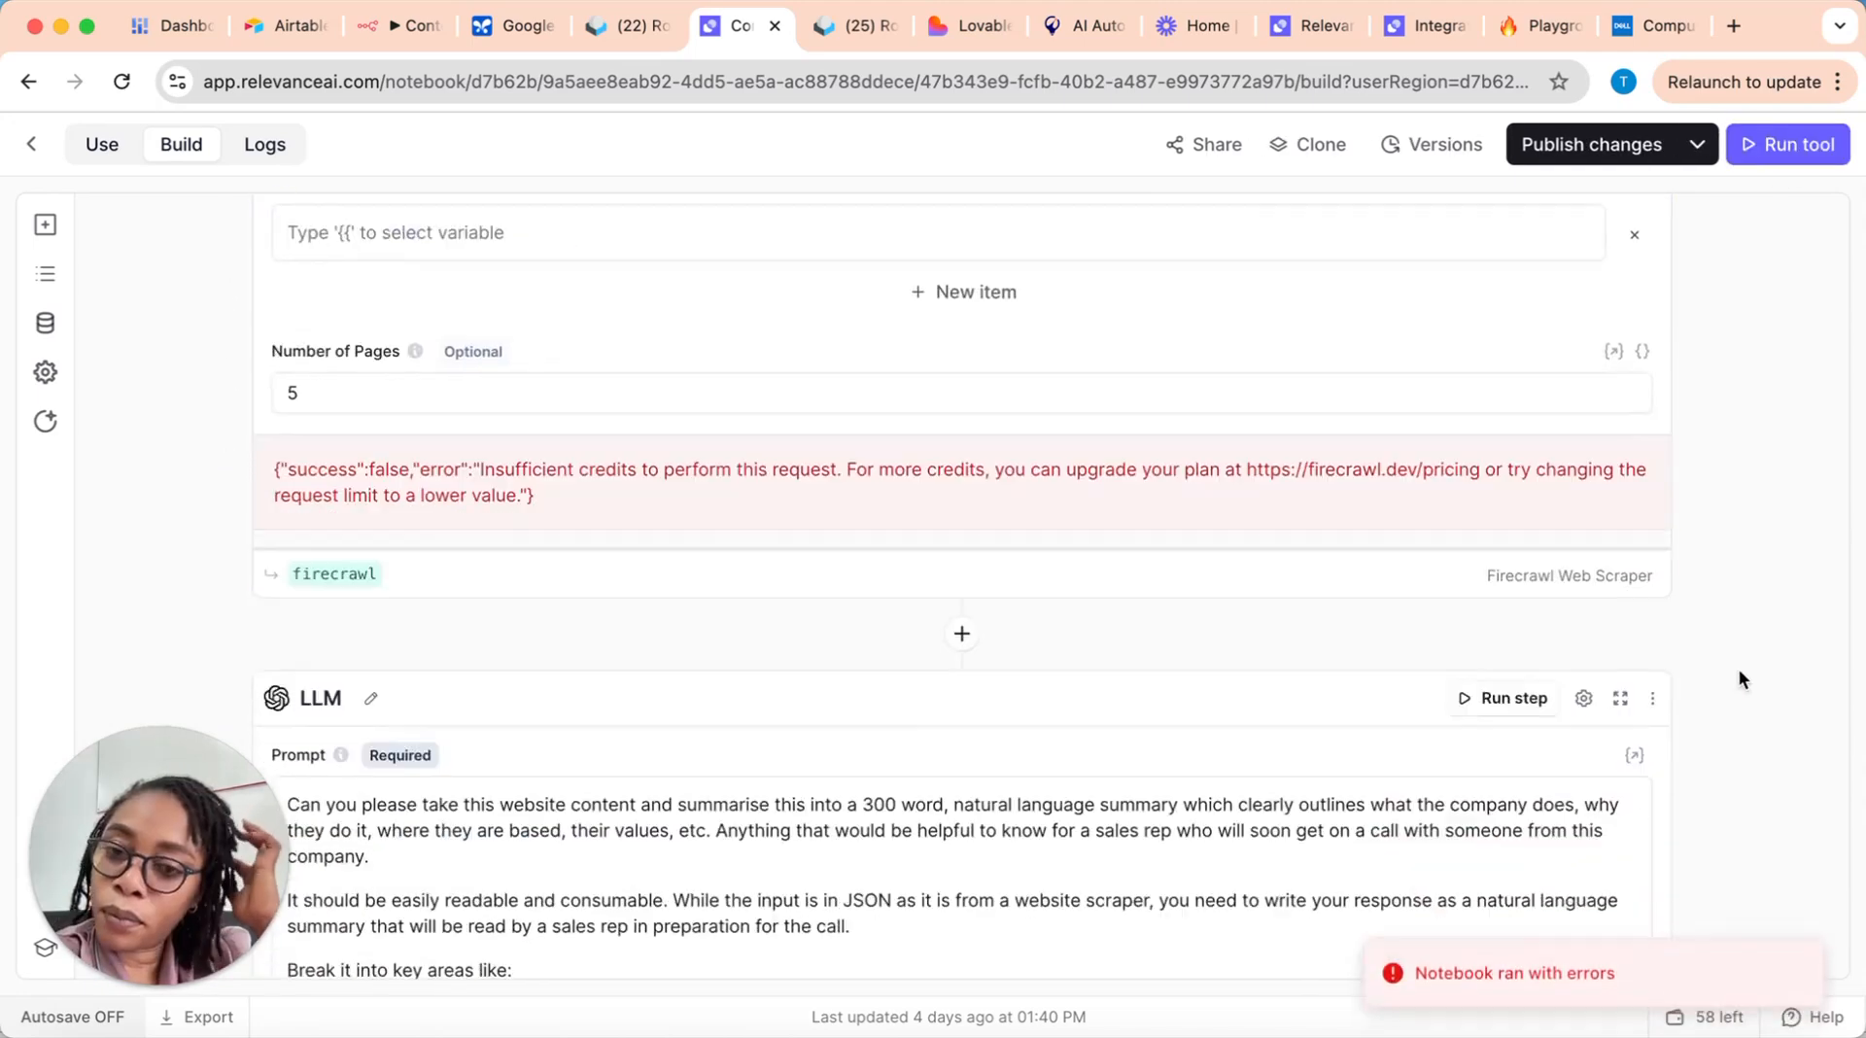
scroll(1673, 629, up, 10)
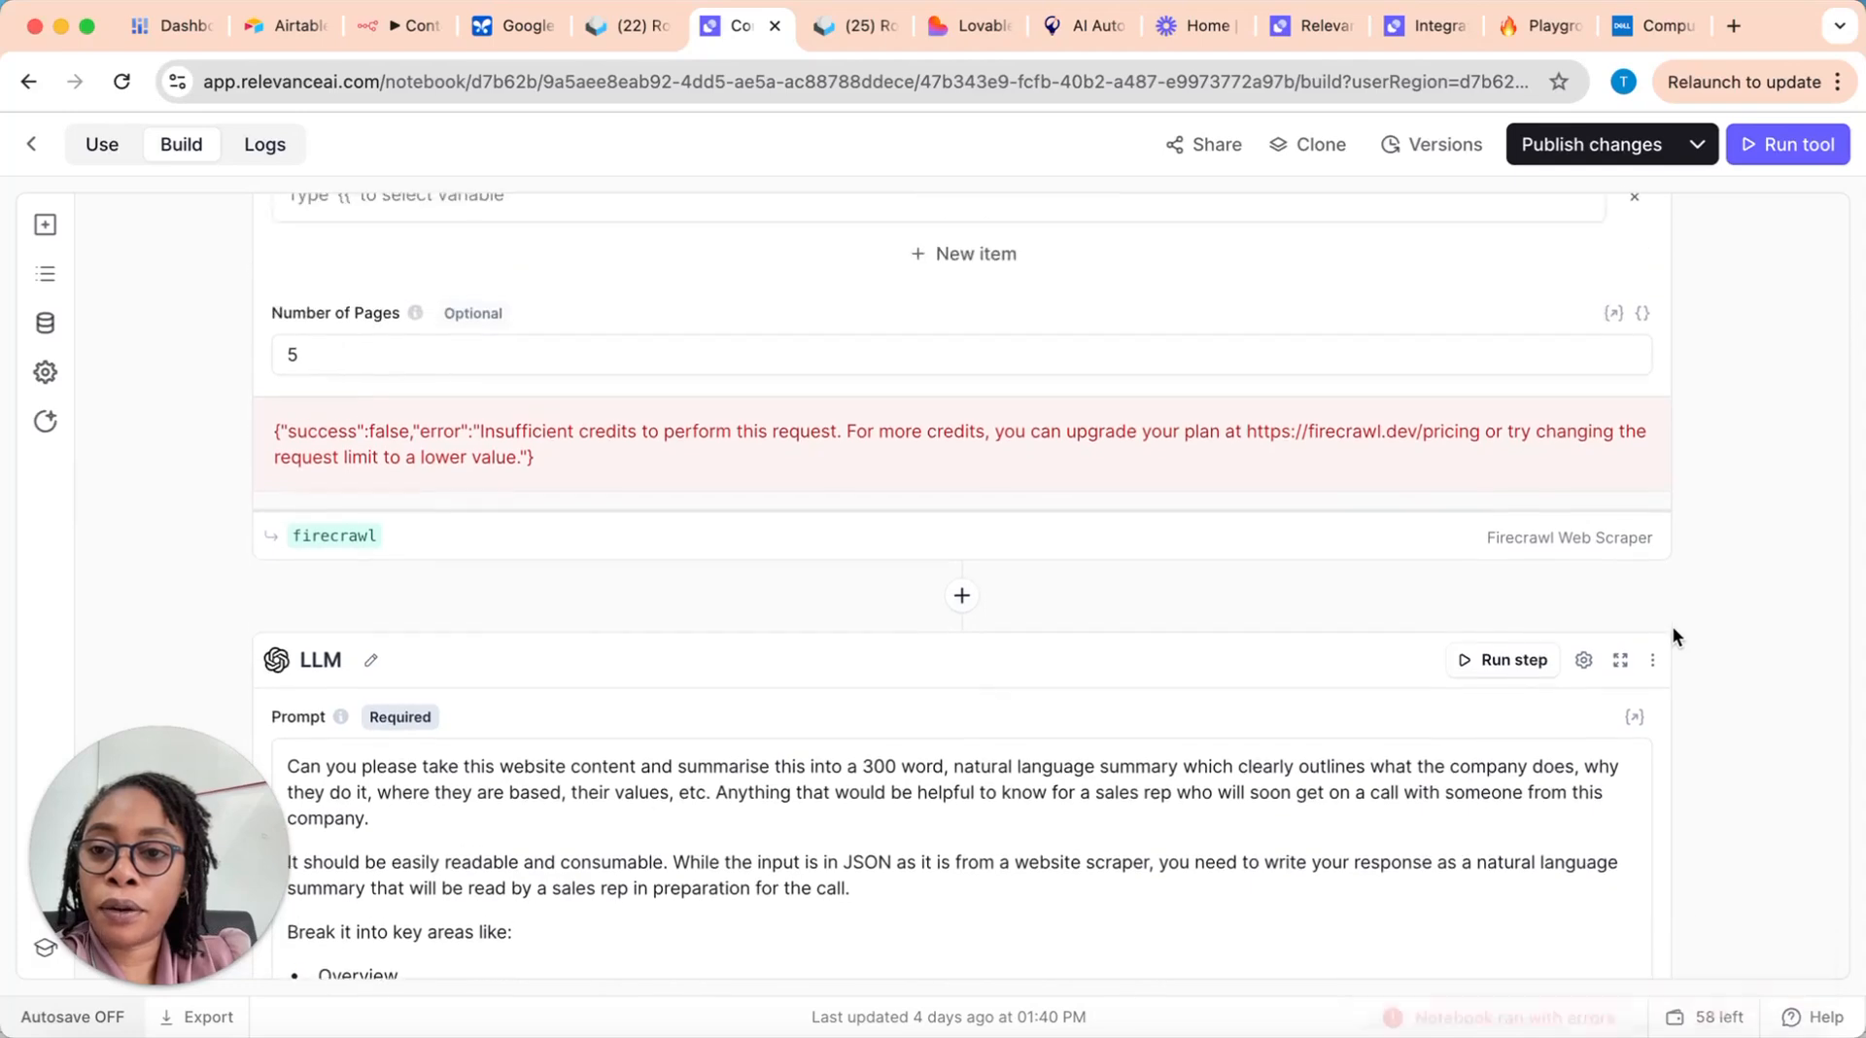
scroll(1673, 628, up, 5)
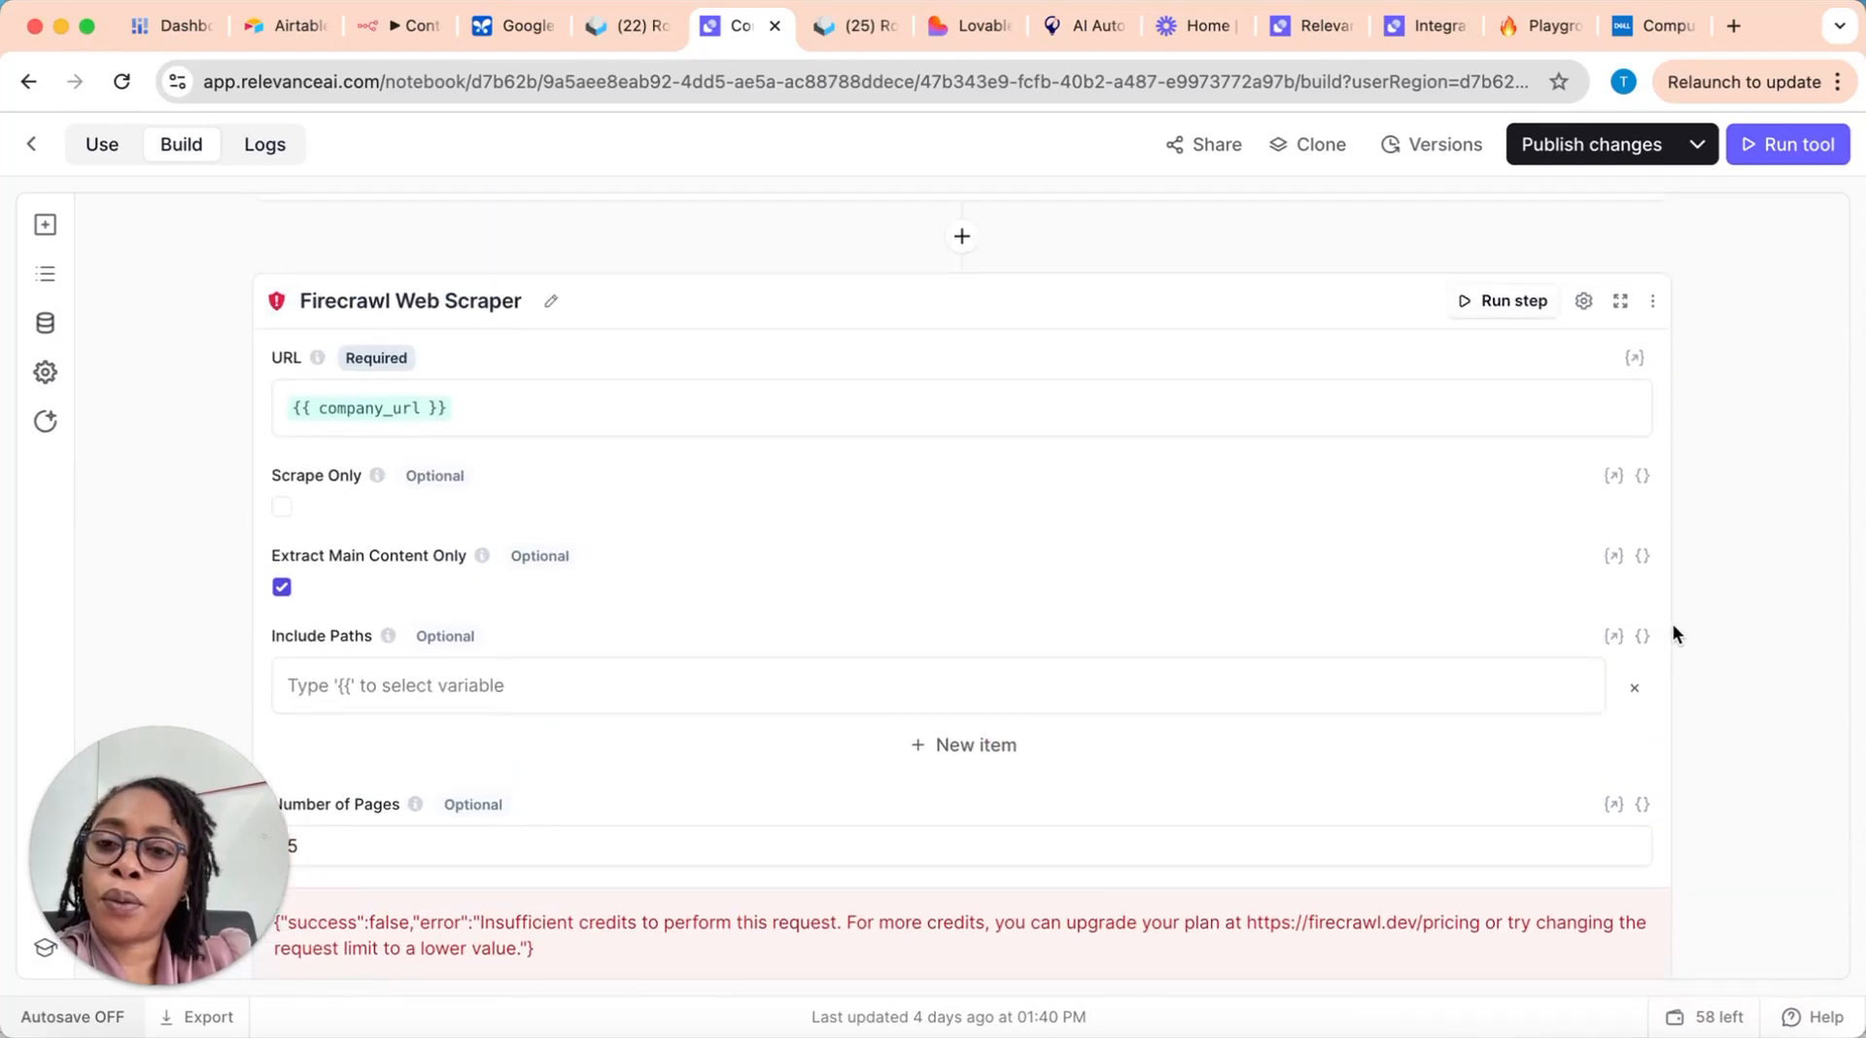
scroll(1673, 633, down, 1)
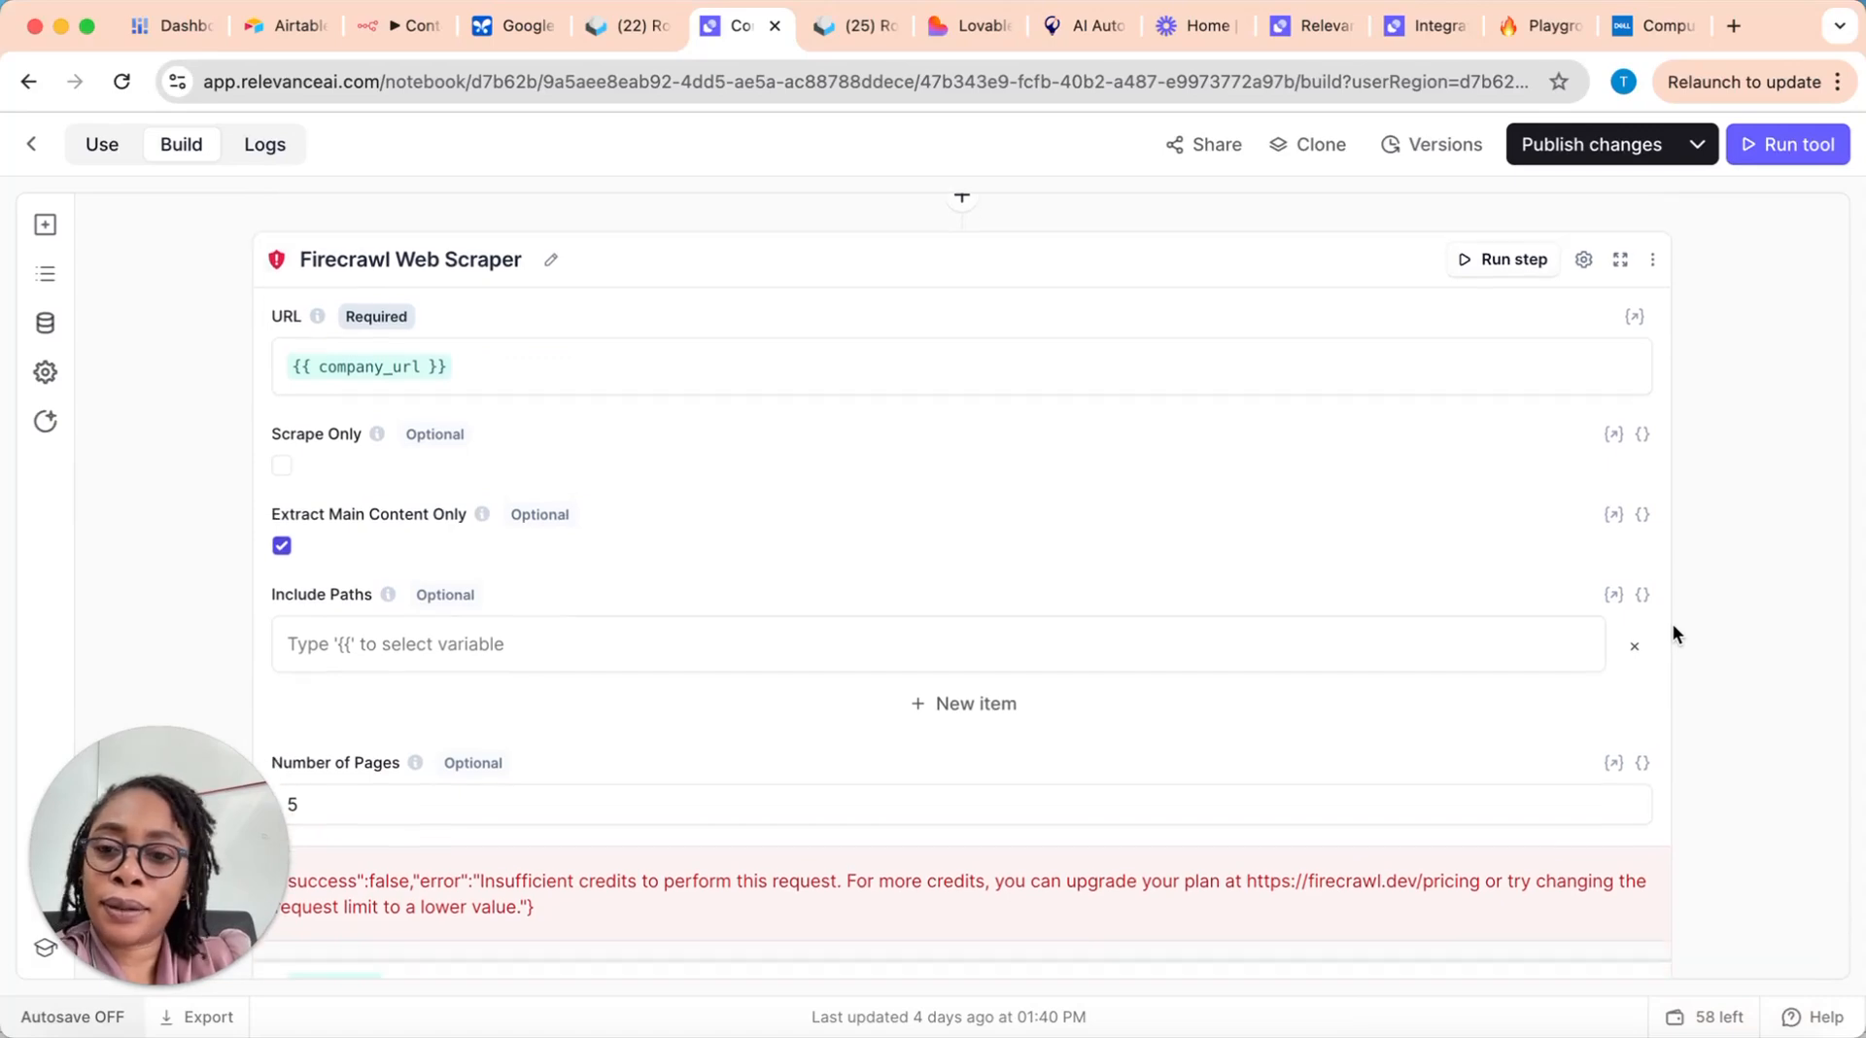
Step: Remove the empty Include Paths item from the Firecrawl Web Scraper step and have Inventor try to fix the step's error
click(1635, 647)
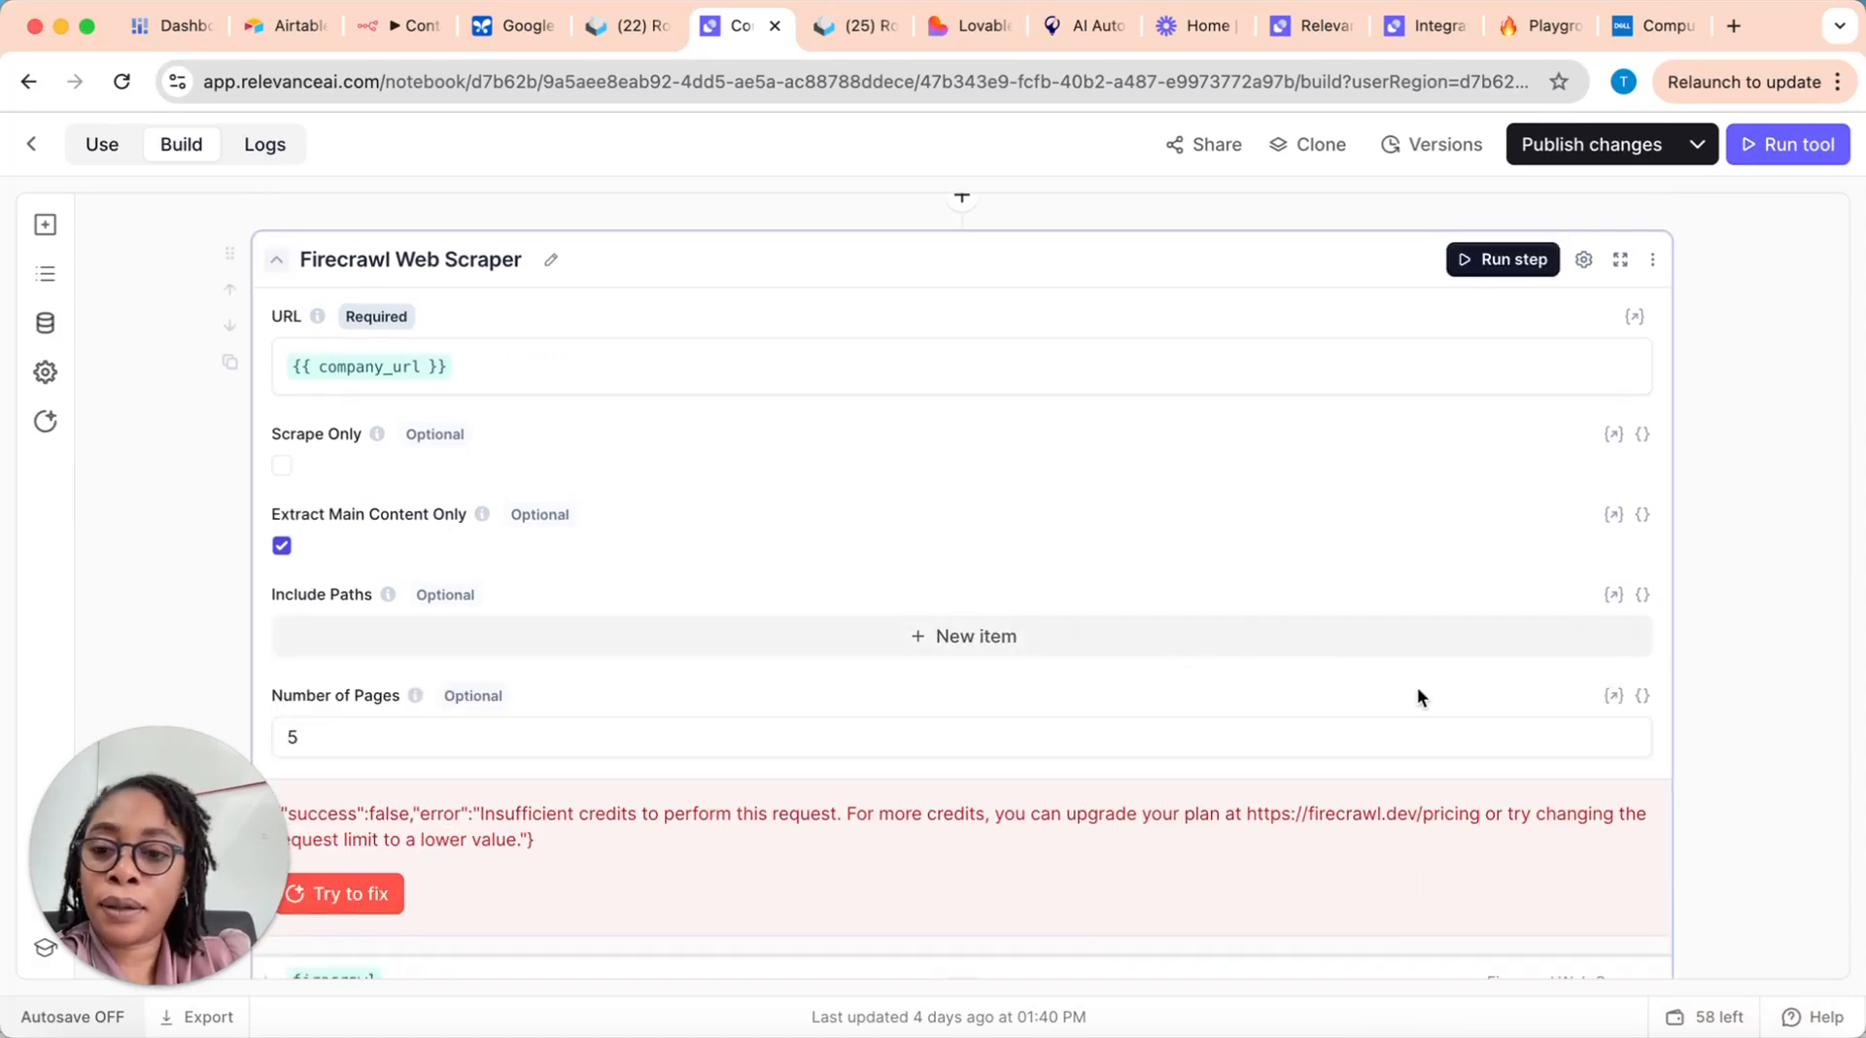
scroll(700, 768, down, 3)
click(331, 665)
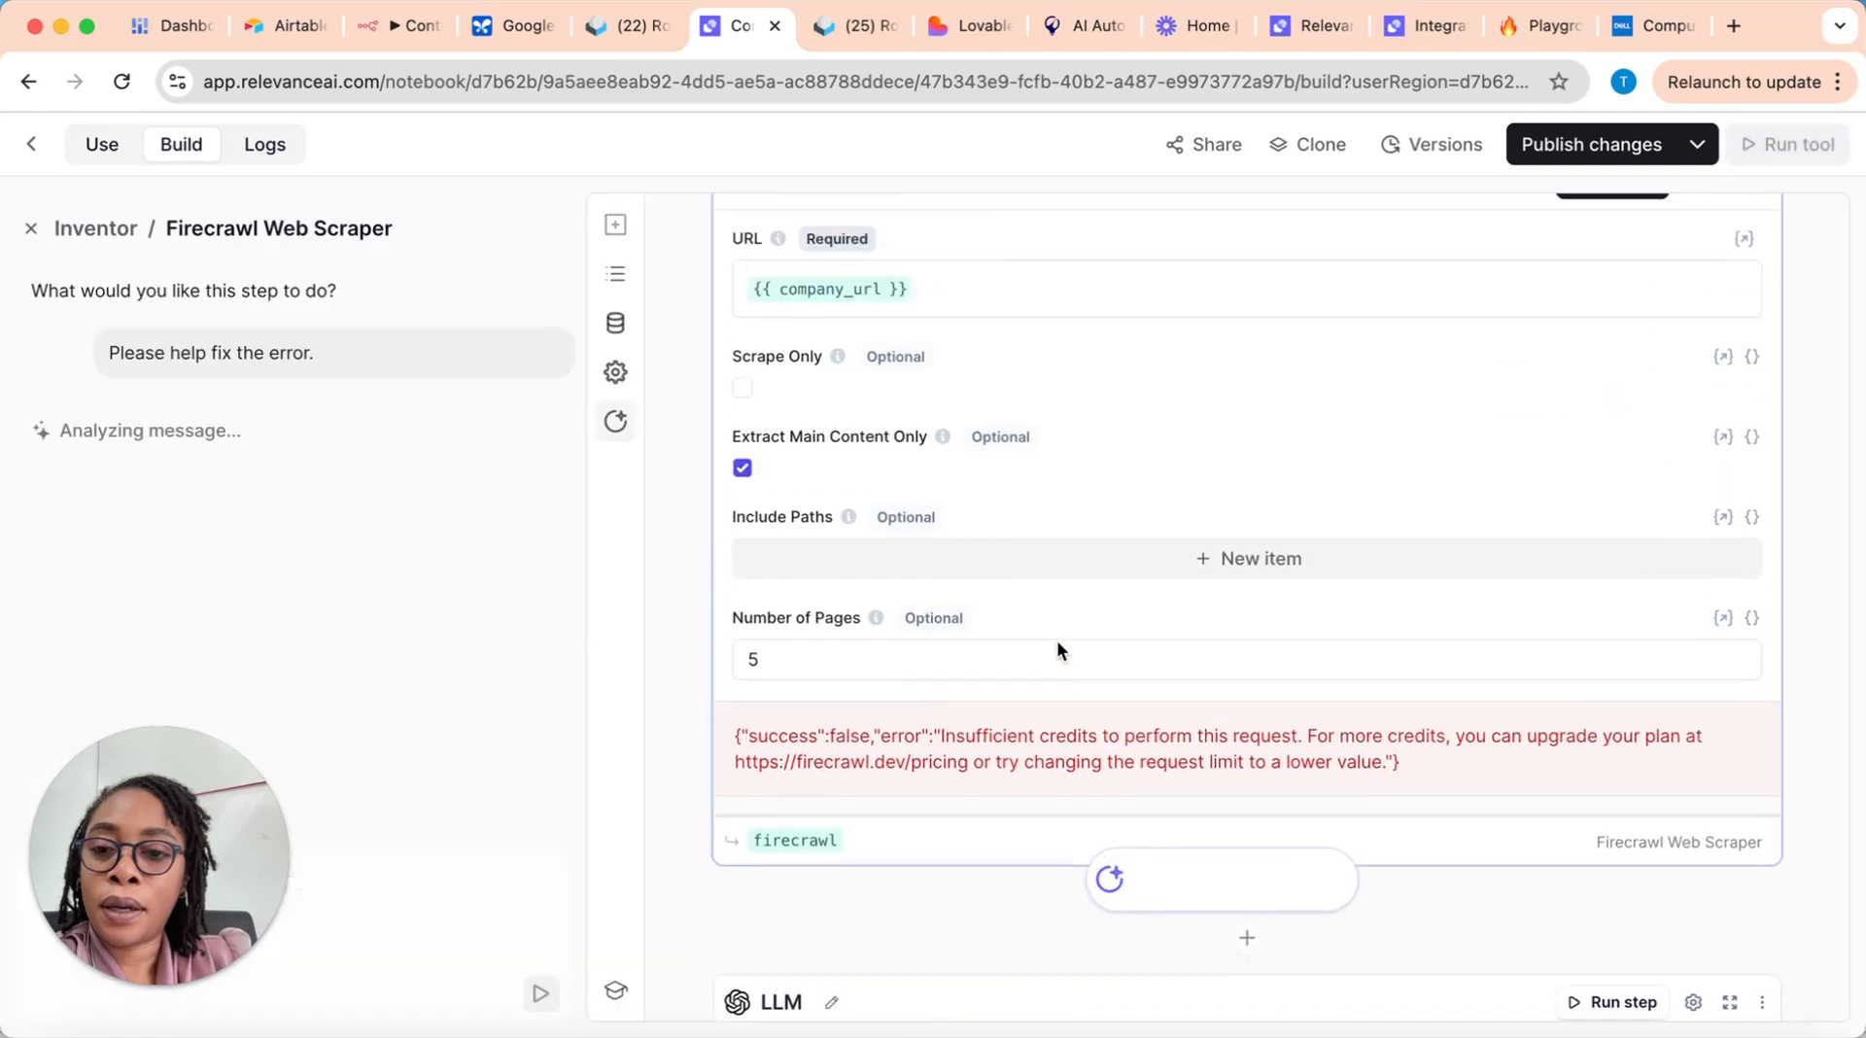
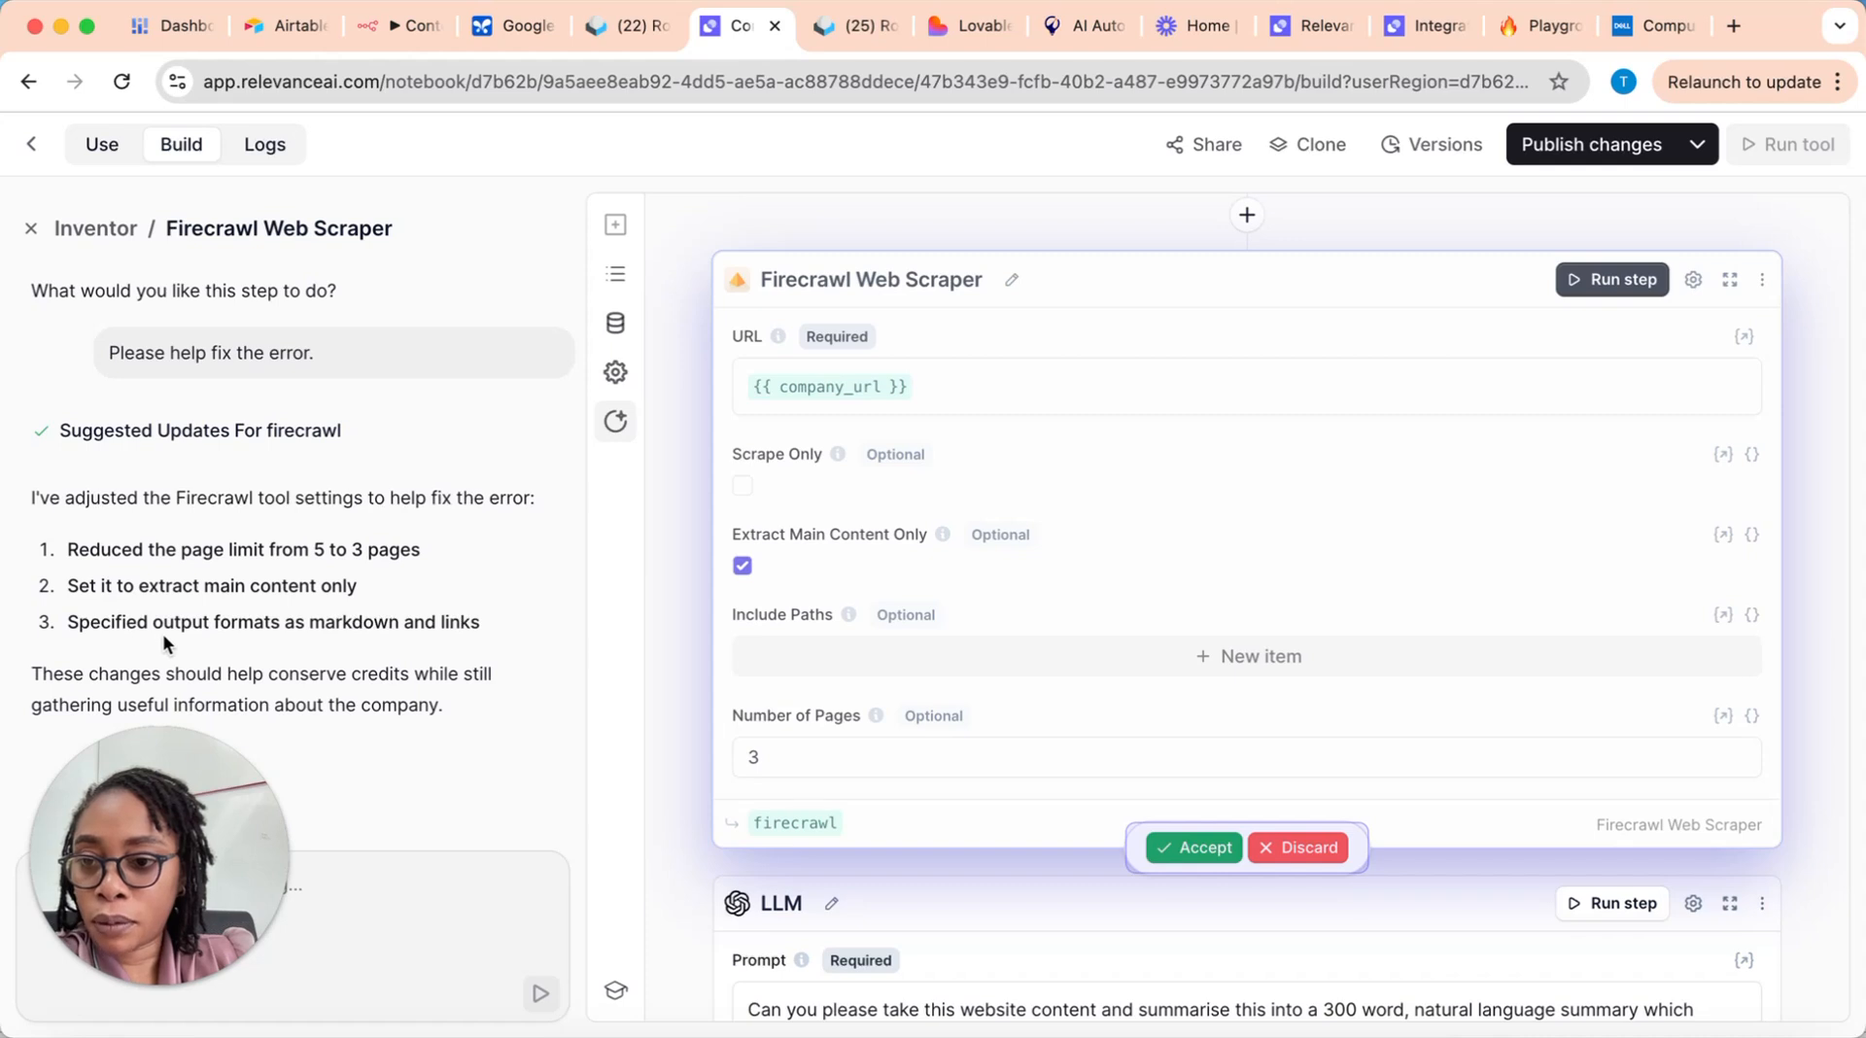
Step: Accept Inventor's suggested updates to the Firecrawl Web Scraper step and run the Company Researcher tool again
click(1206, 847)
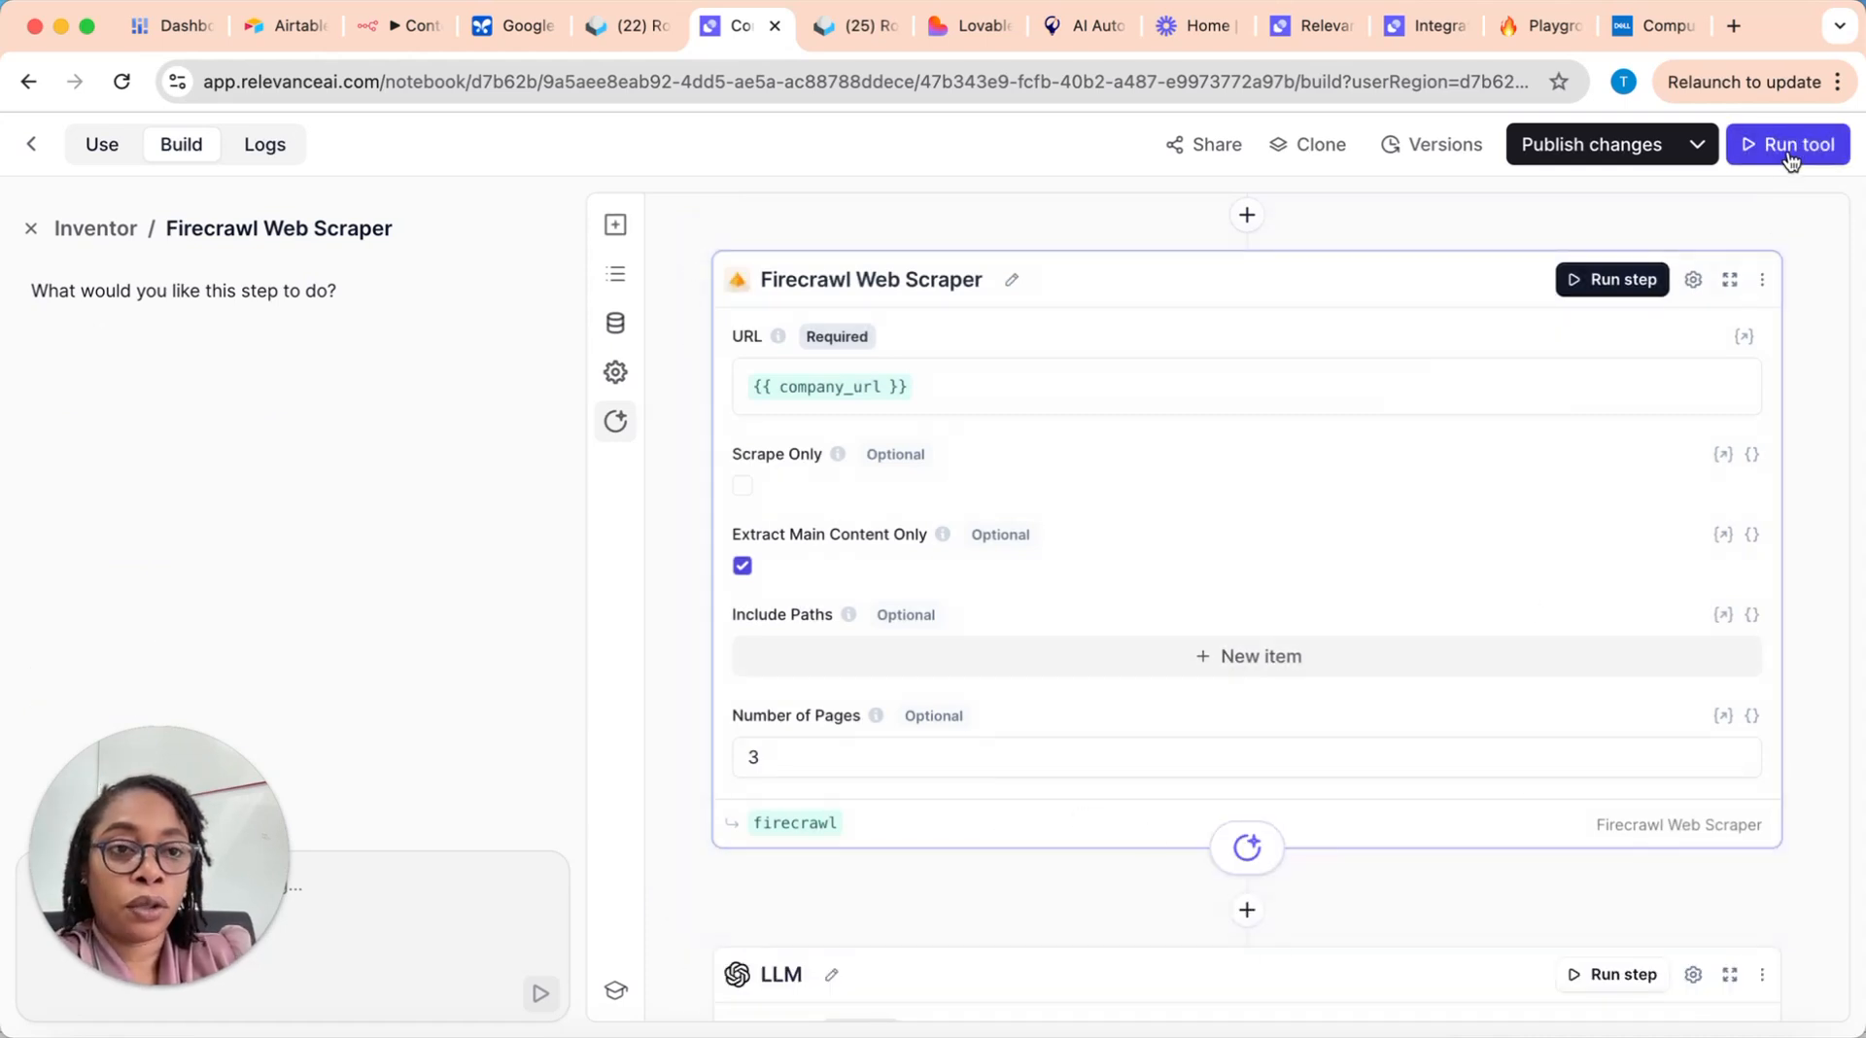
click(1789, 161)
scroll(1514, 844, down, 4)
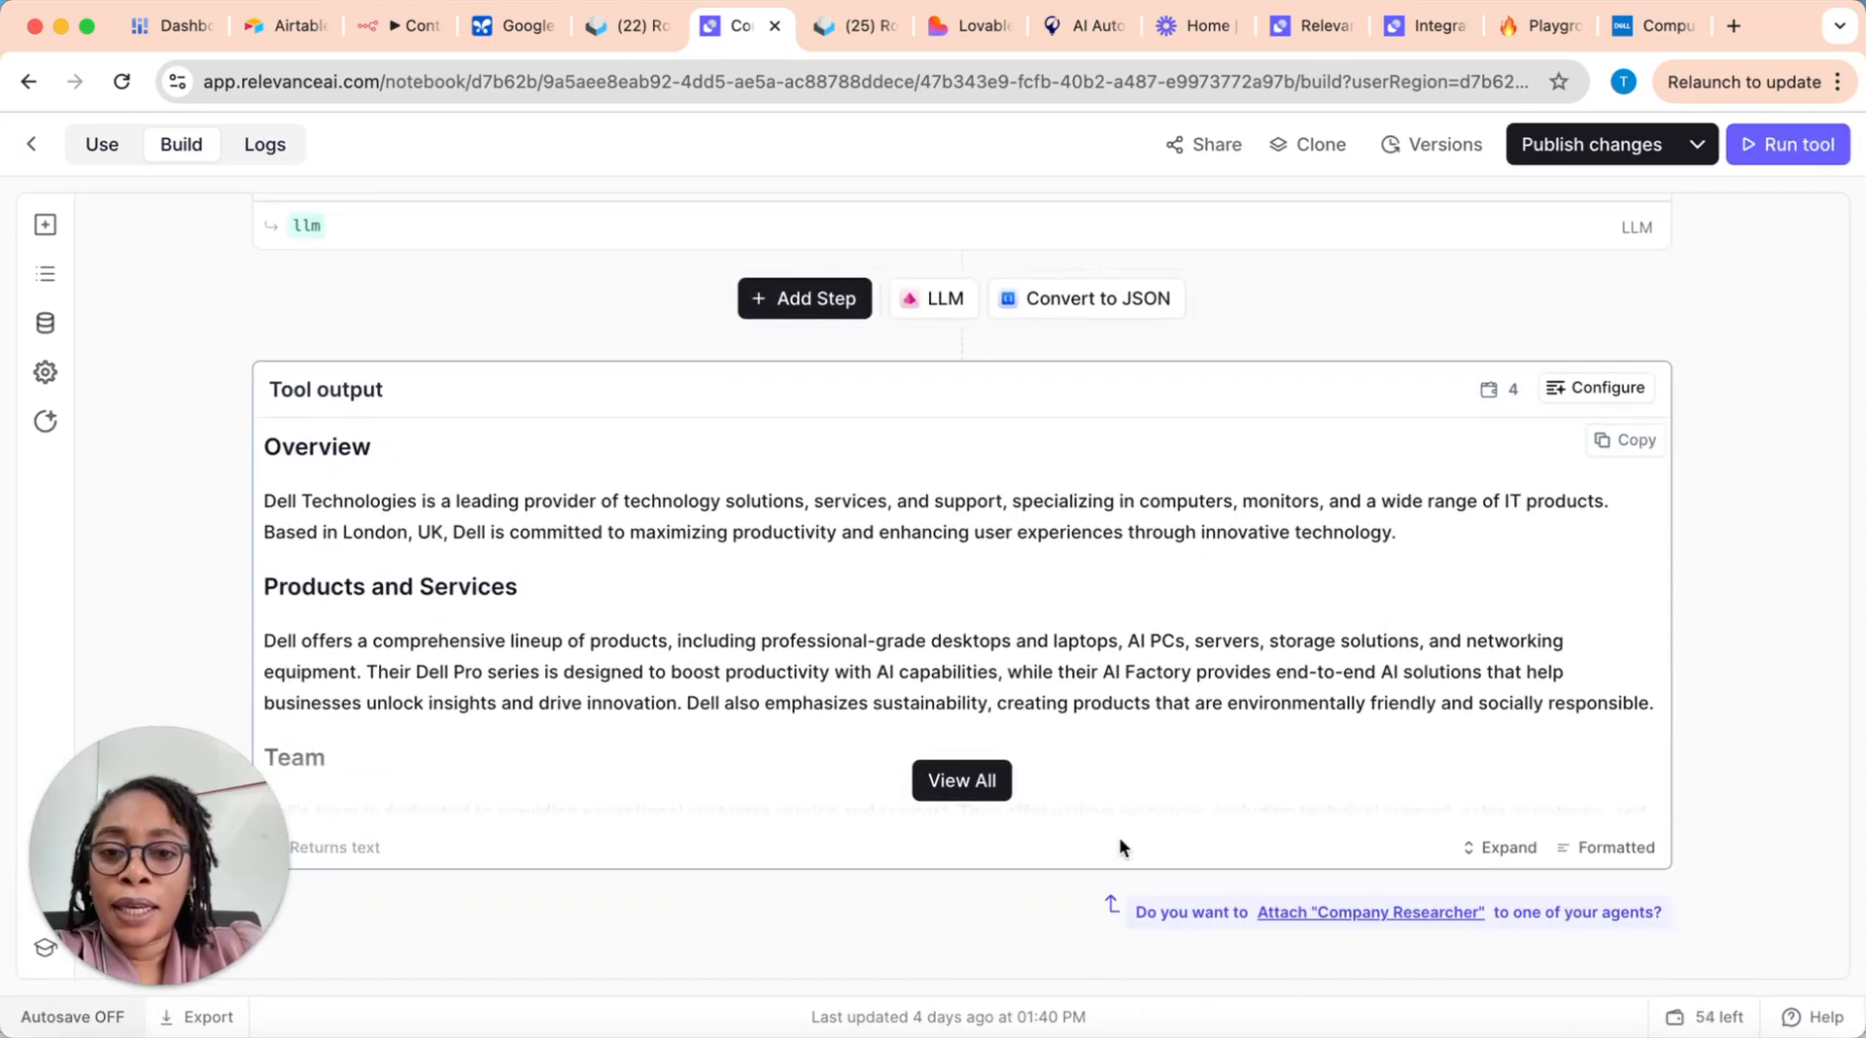
Step: Expand the full tool output and read through Dell's company summary, from the overview to the key takeaways for sales reps
click(975, 780)
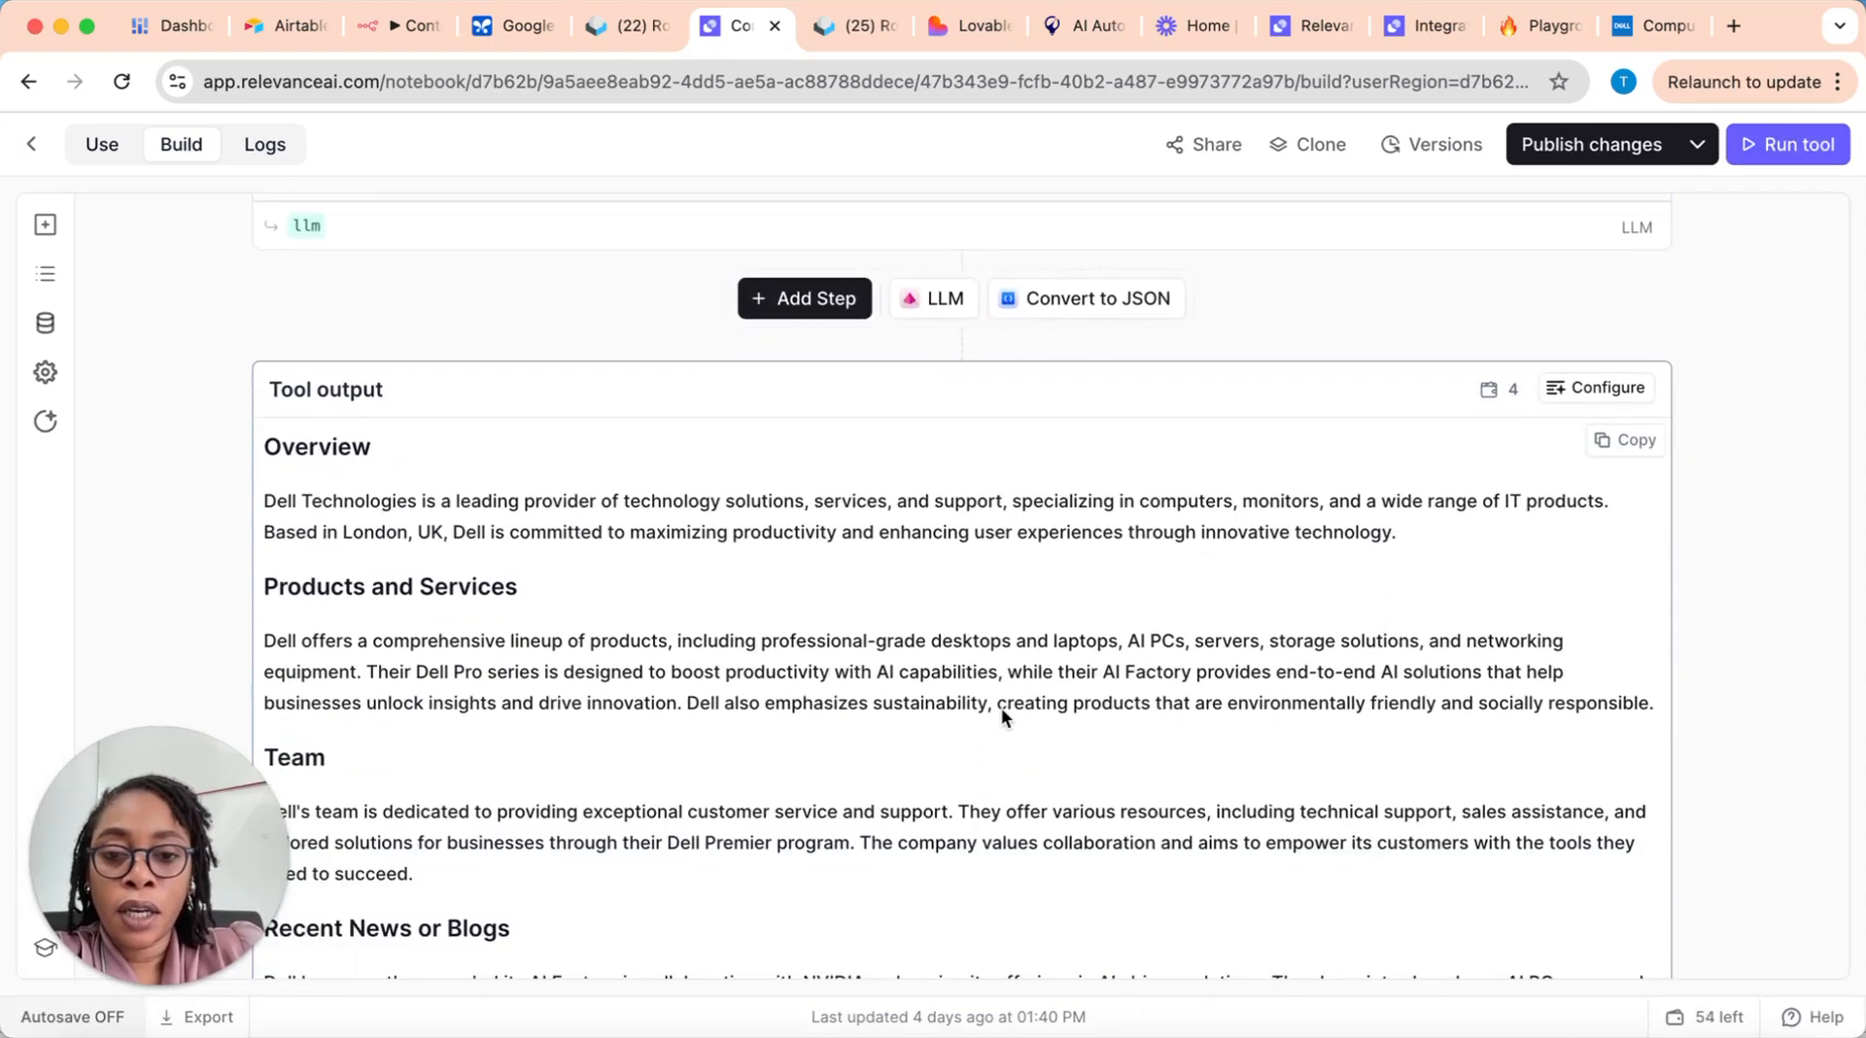
scroll(1129, 611, down, 1)
scroll(1130, 610, down, 2)
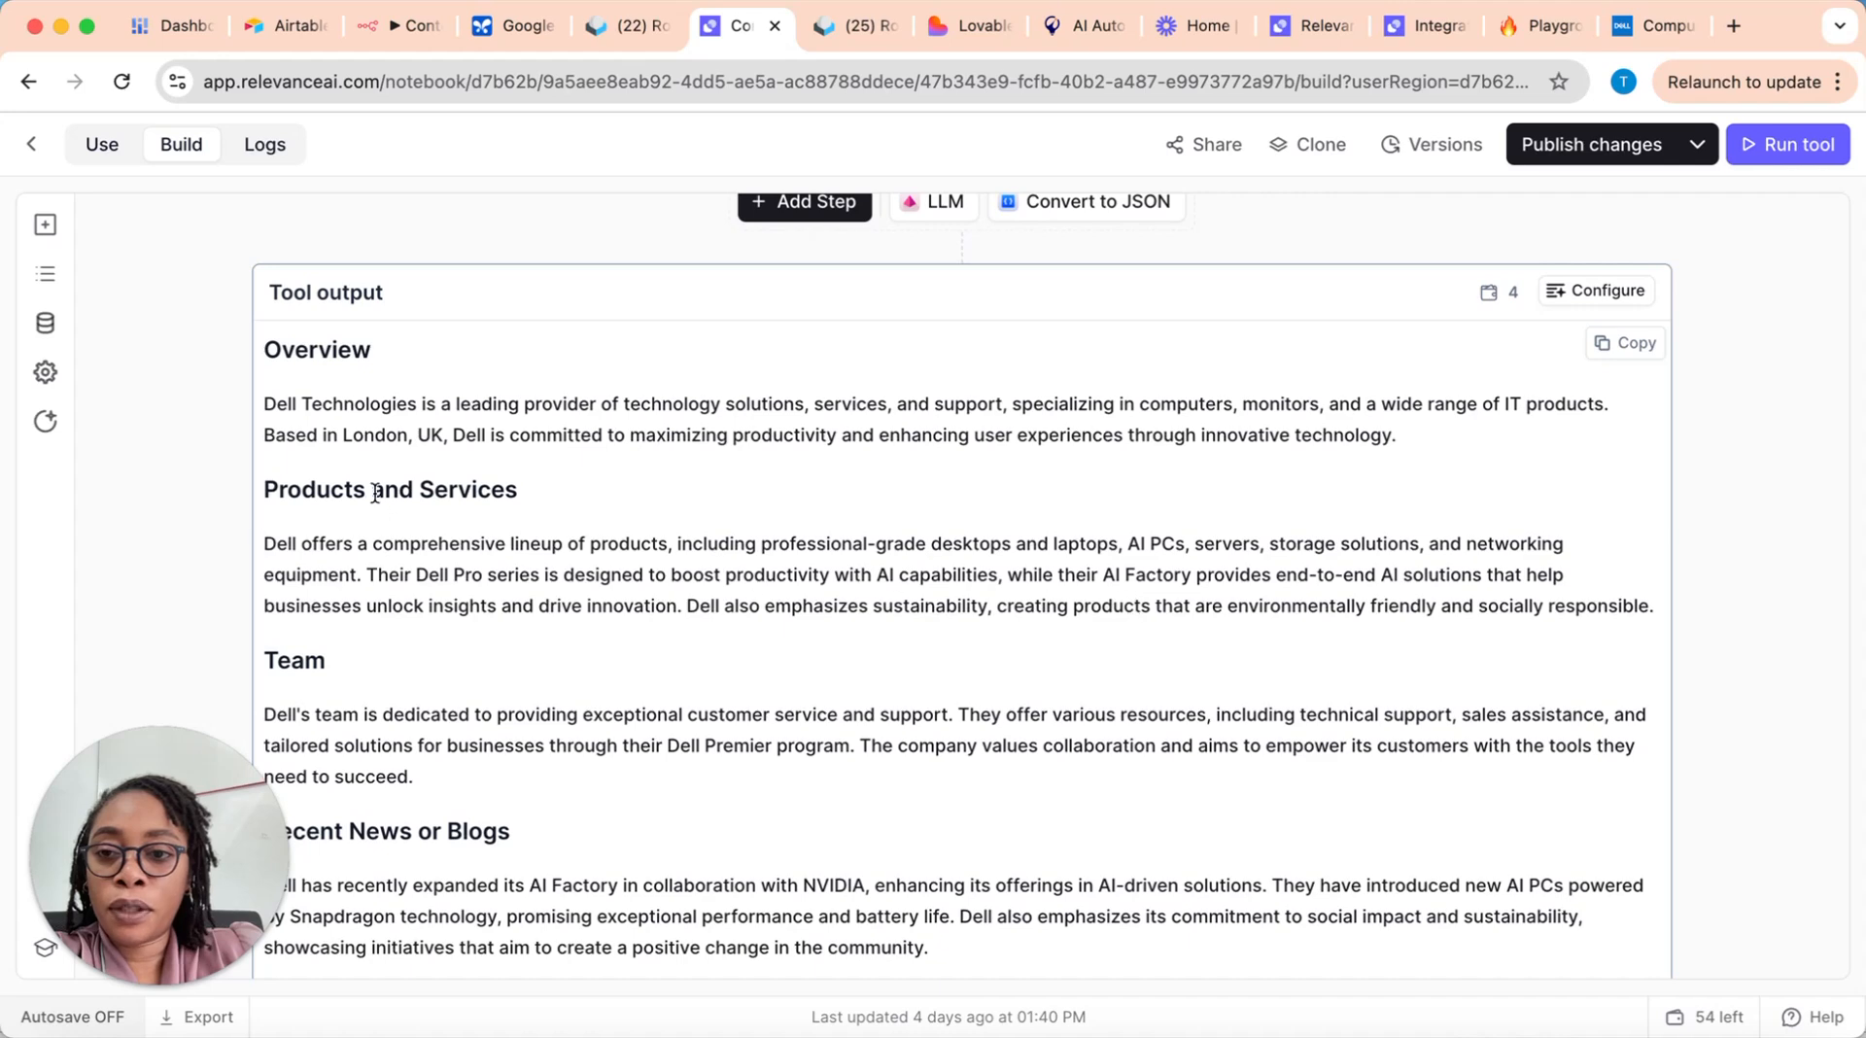
scroll(416, 483, down, 2)
scroll(416, 496, down, 8)
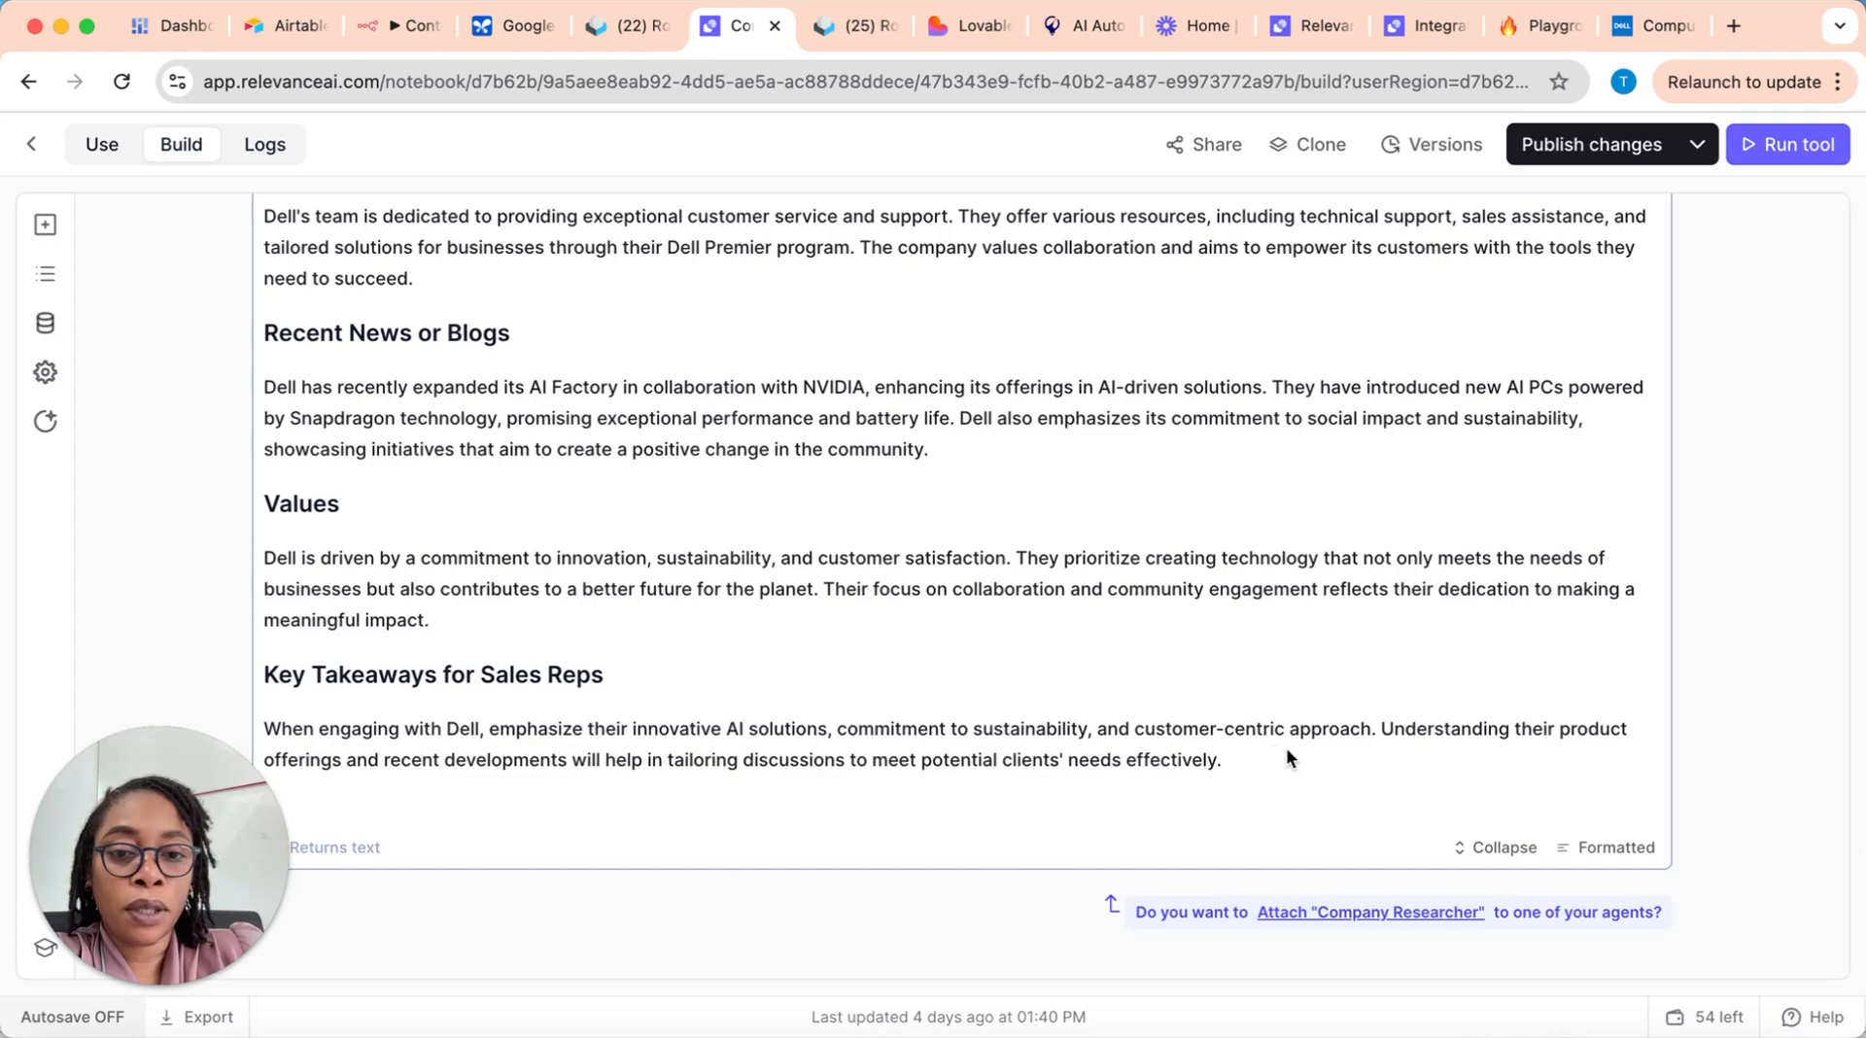
scroll(1030, 653, up, 5)
scroll(1031, 661, up, 2)
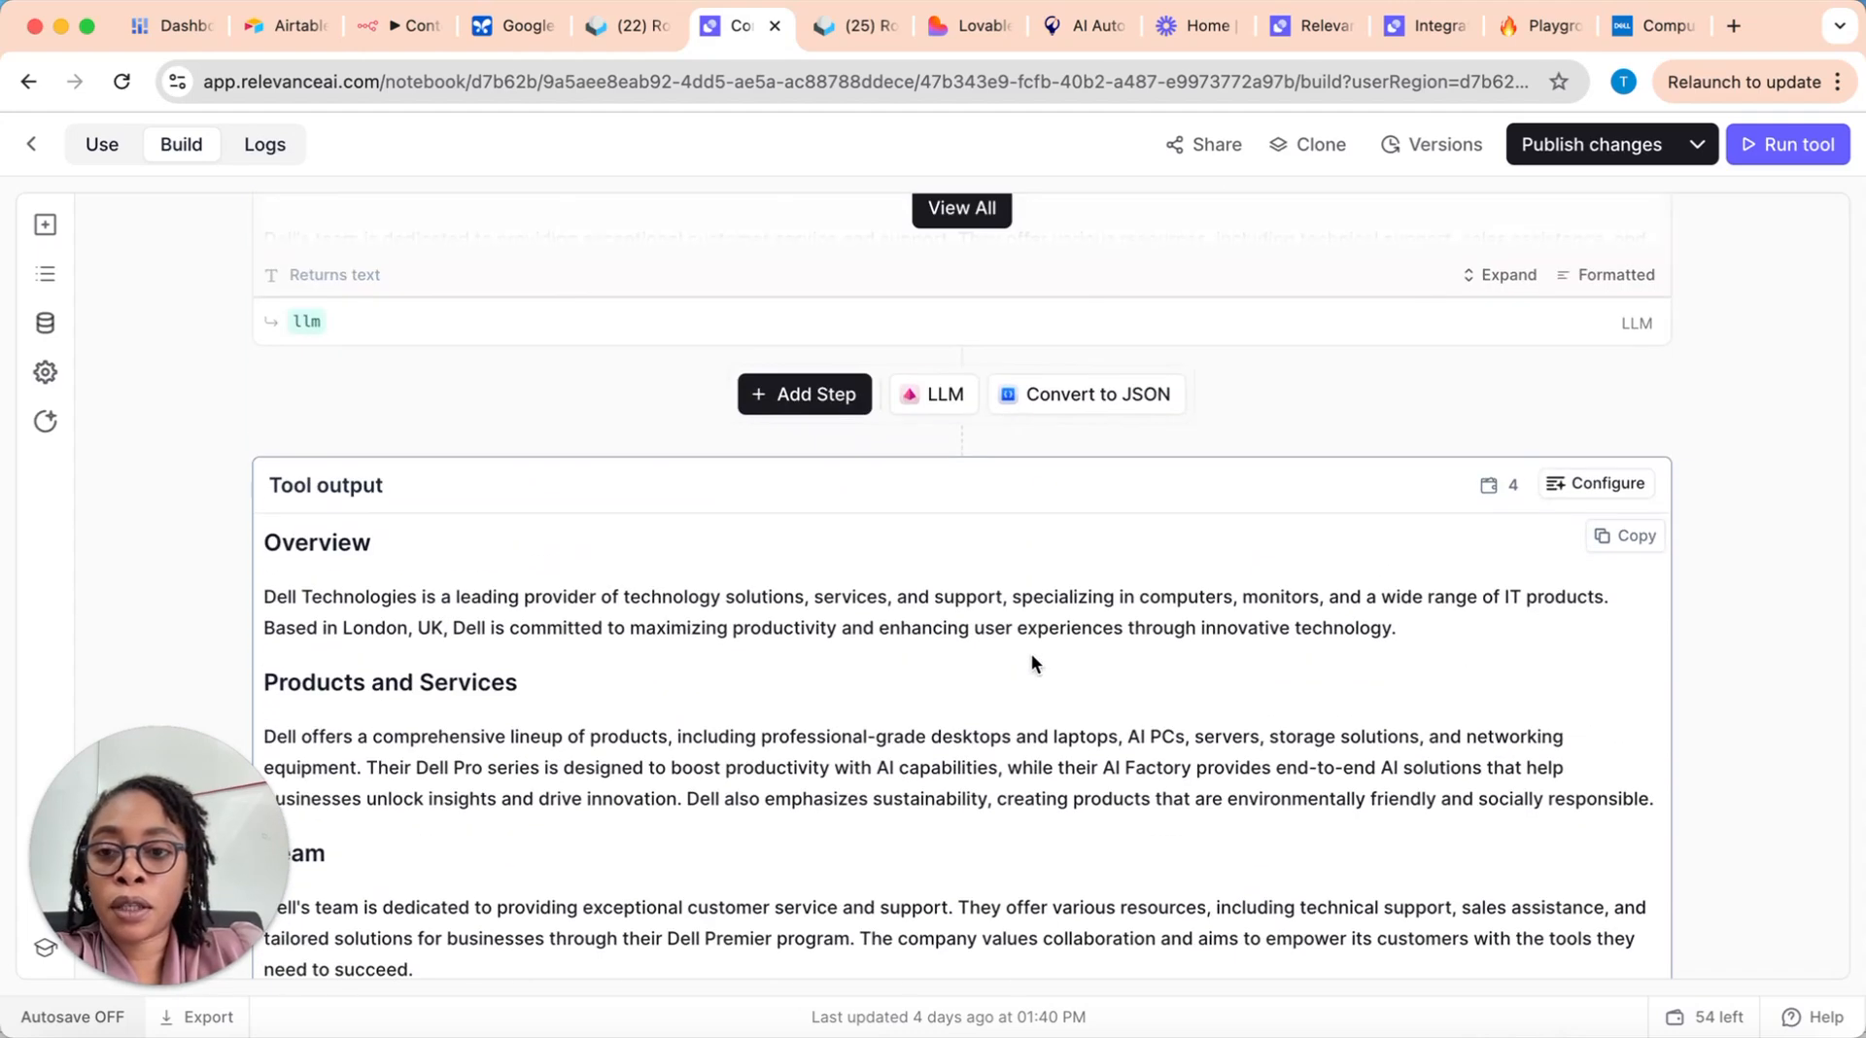
scroll(1032, 661, up, 6)
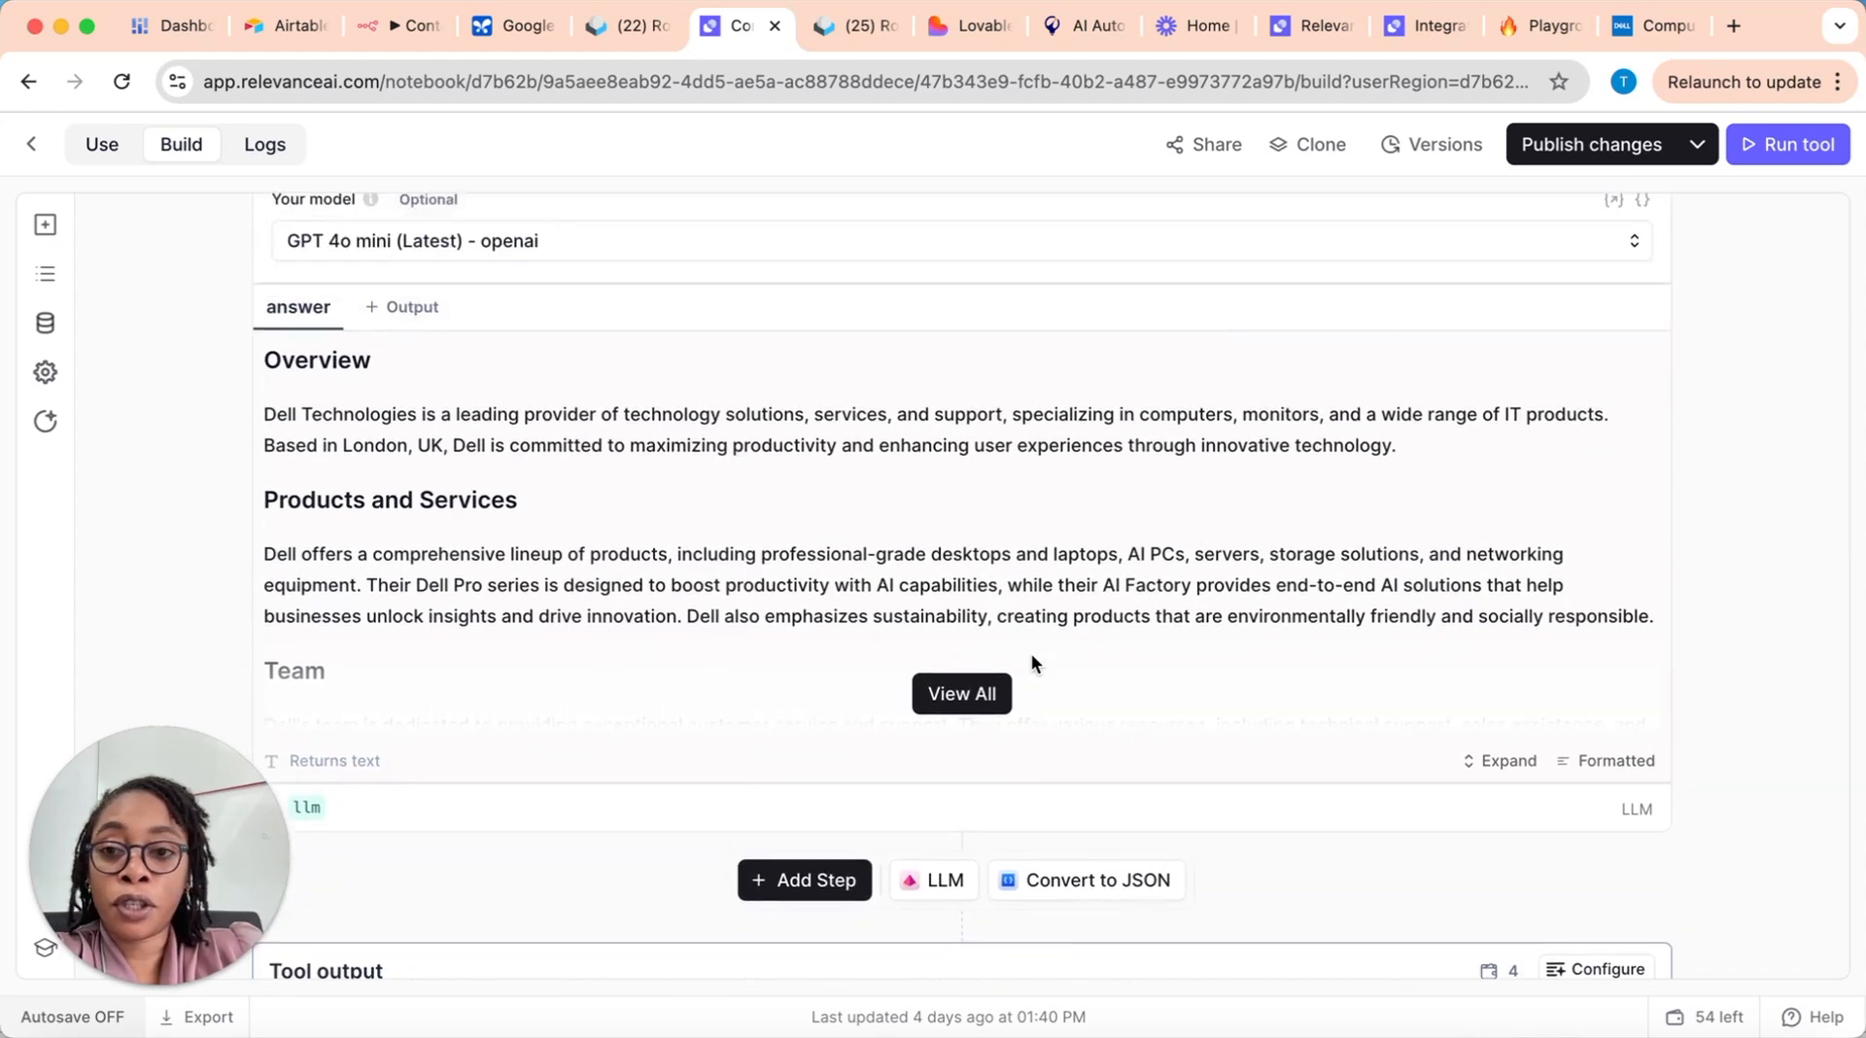
scroll(1031, 653, up, 2)
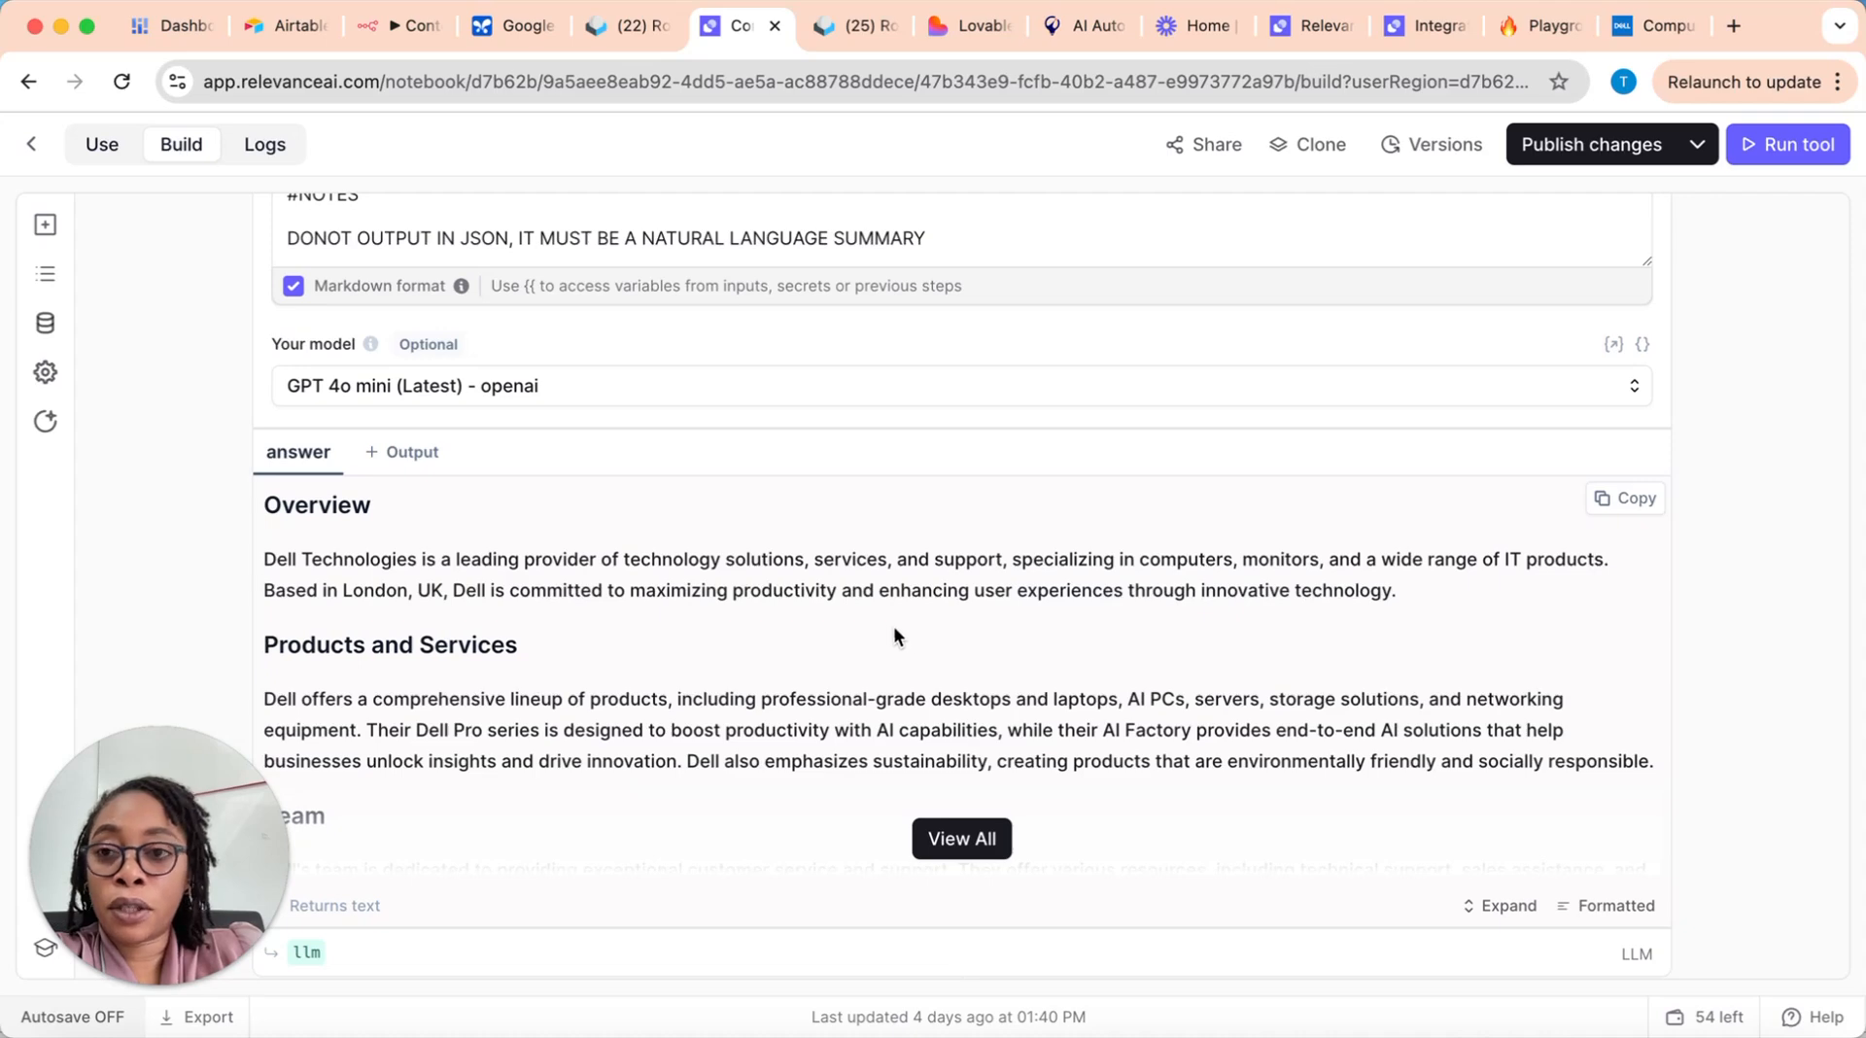
Step: Leave the Company Researcher tool without saving its changes and open the Pre-Call Report Generator tool
click(31, 145)
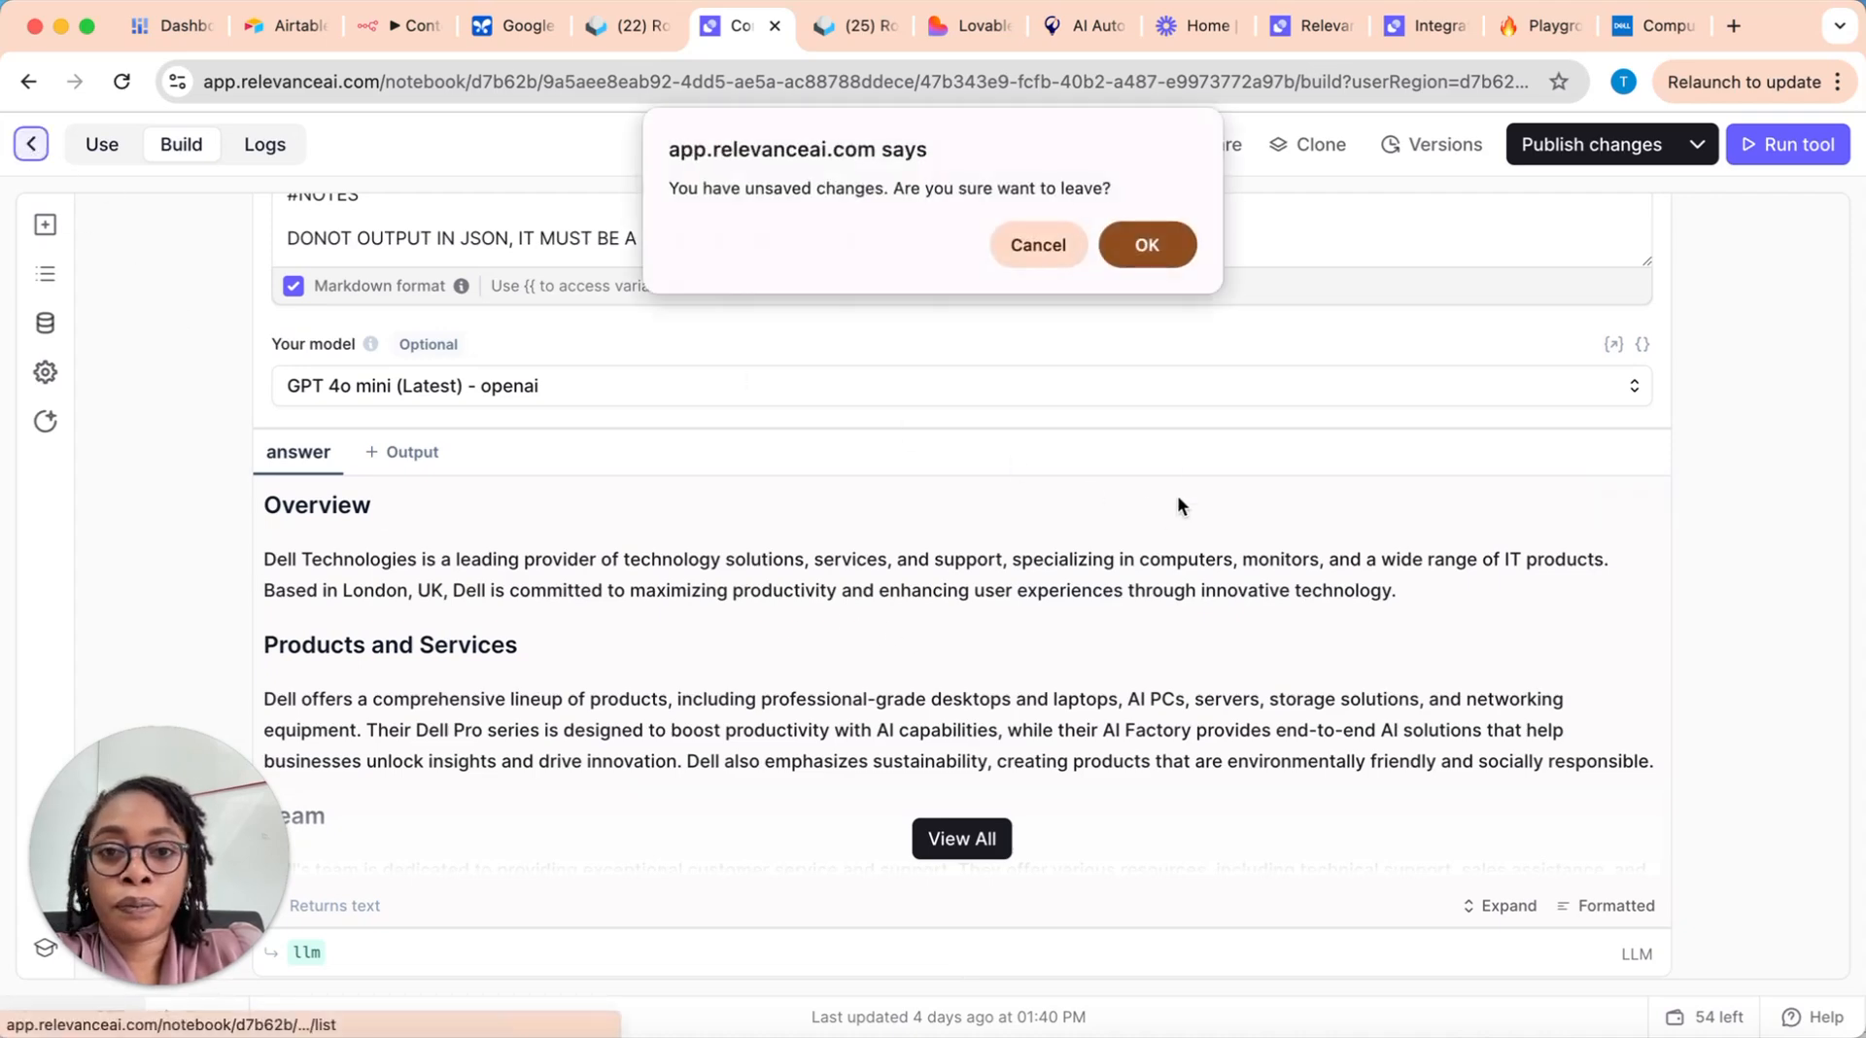
click(1147, 245)
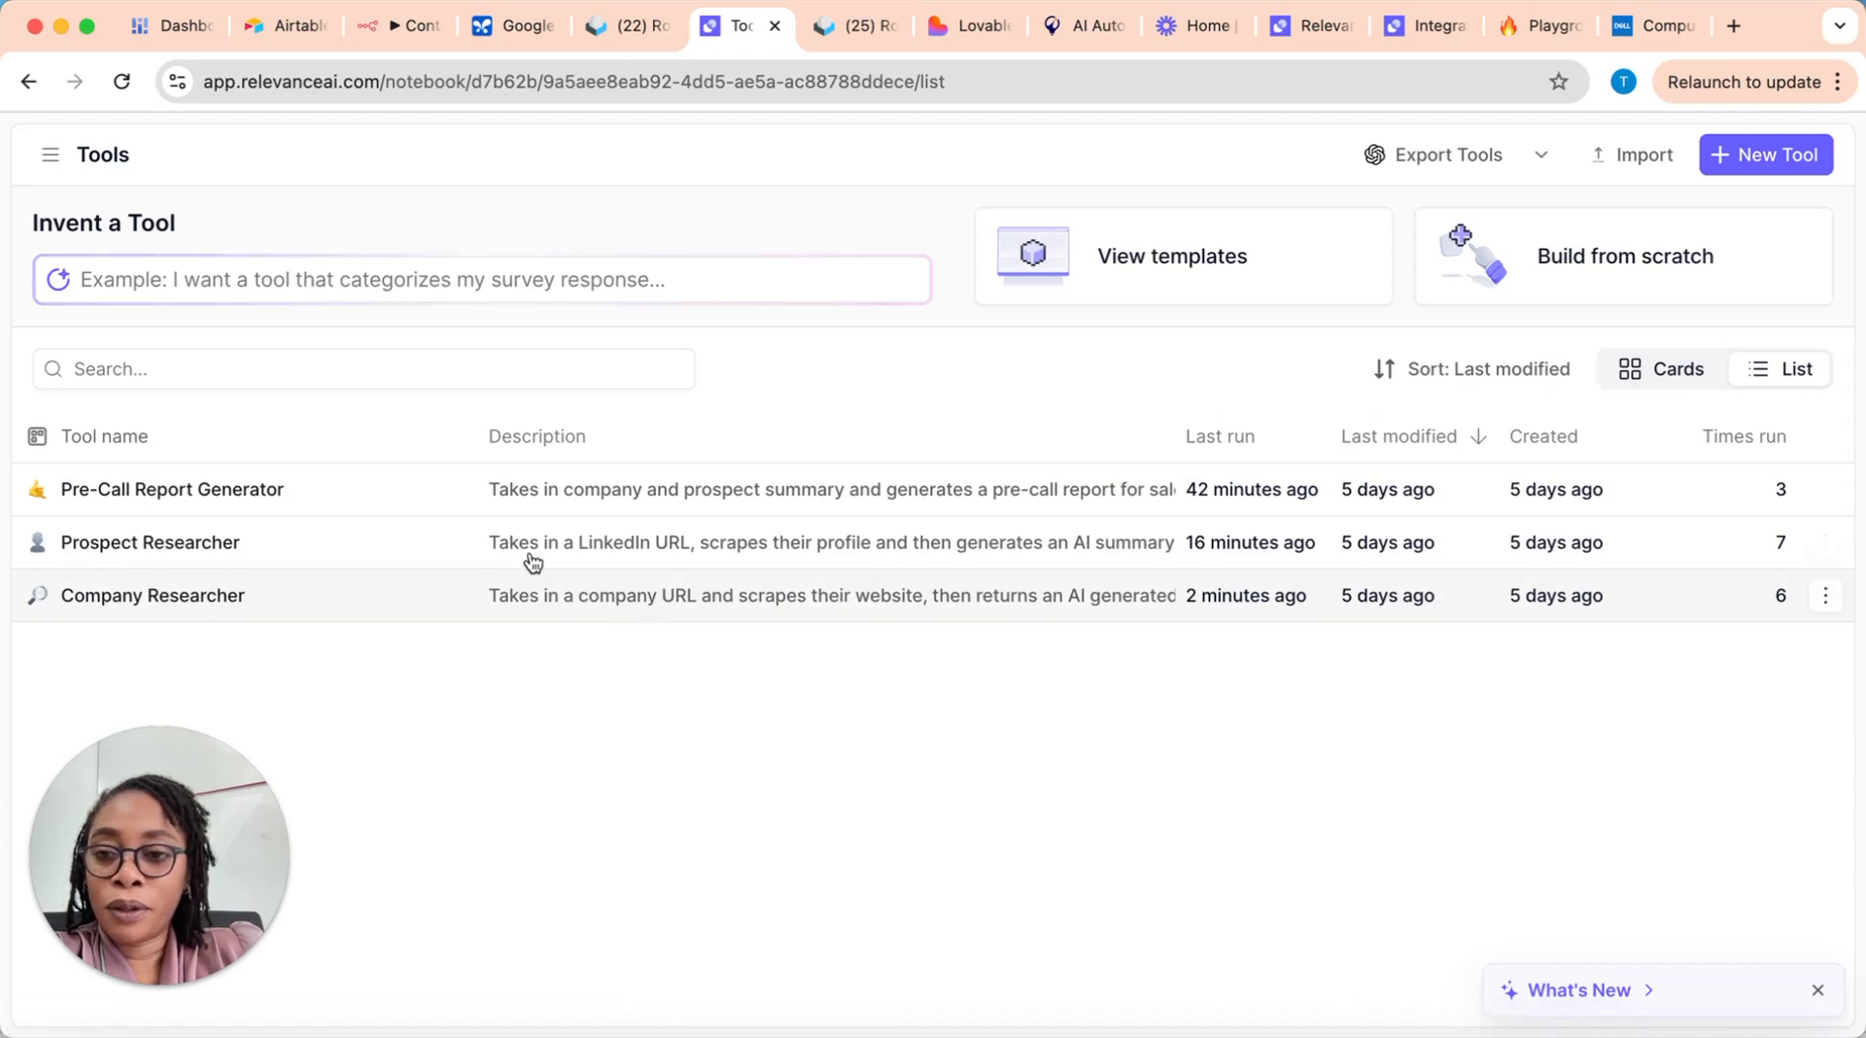
click(762, 486)
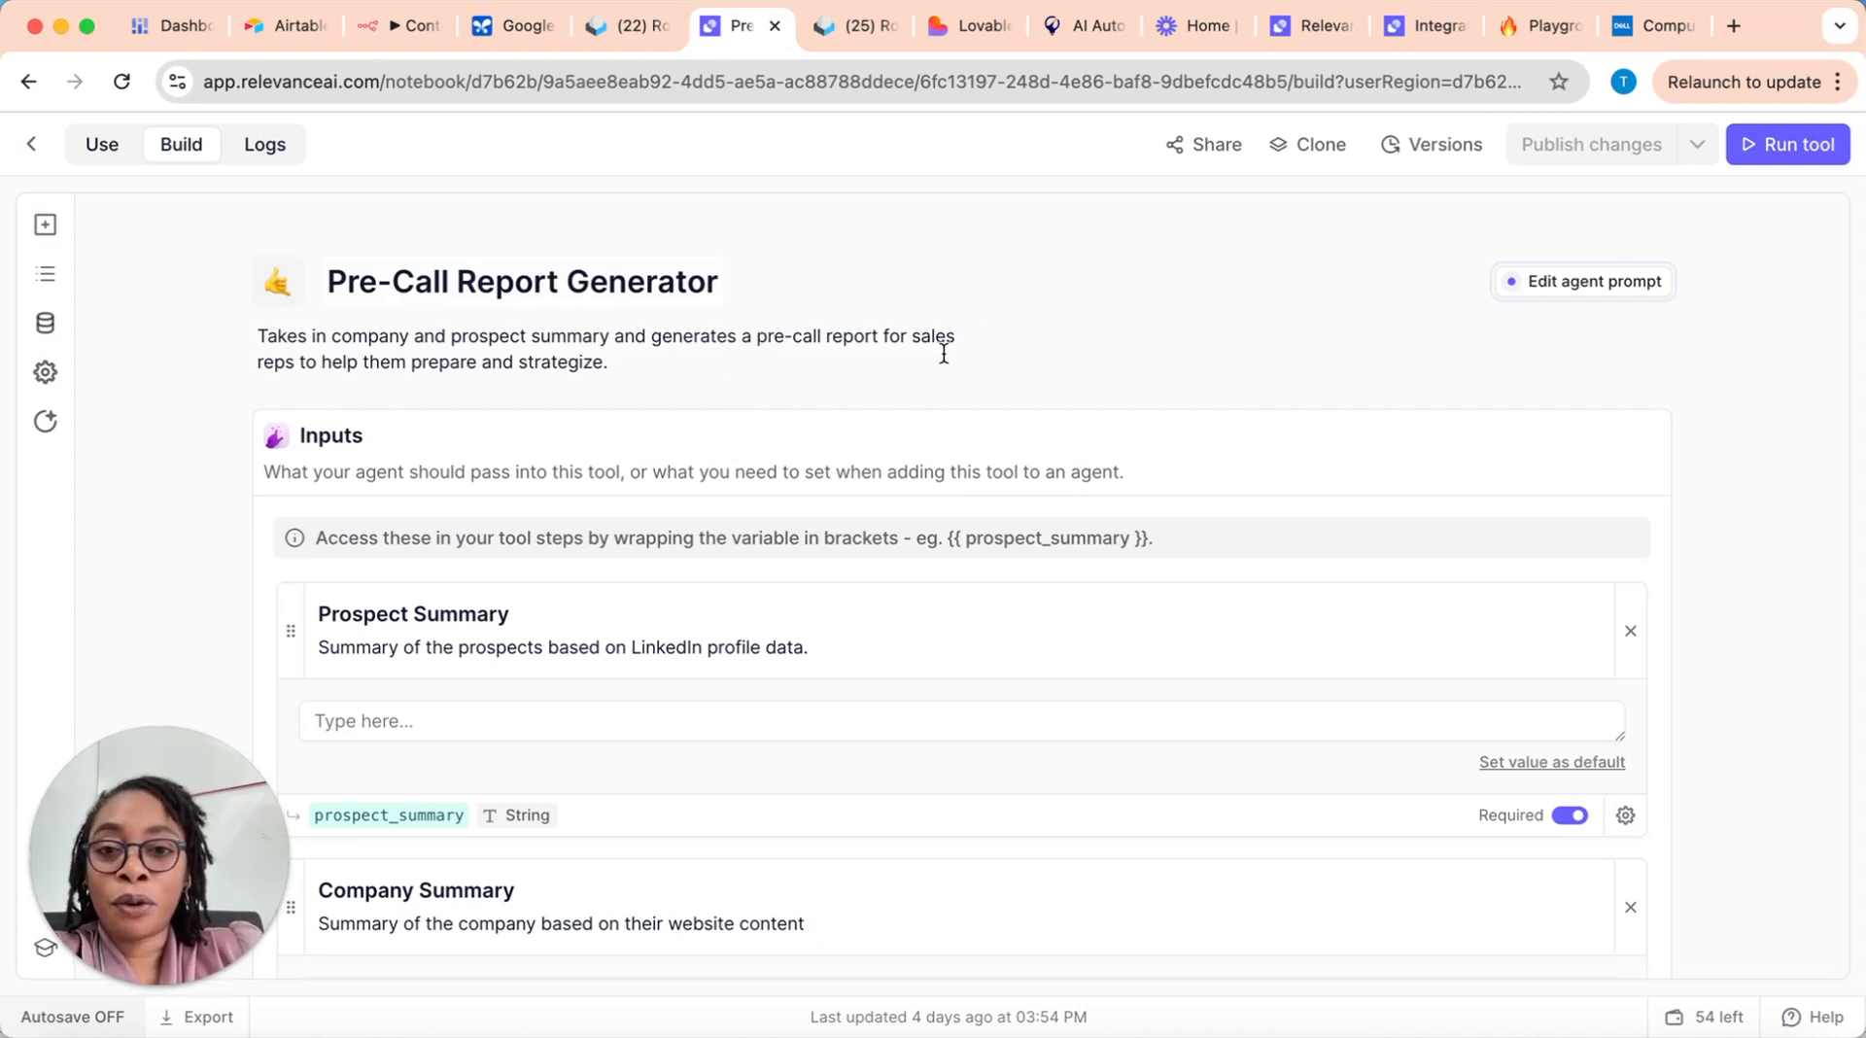
Step: Expand the Pre-Call Report Generator's inputs section and examine its Prospect Summary and Company Summary inputs
scroll(453, 394, down, 2)
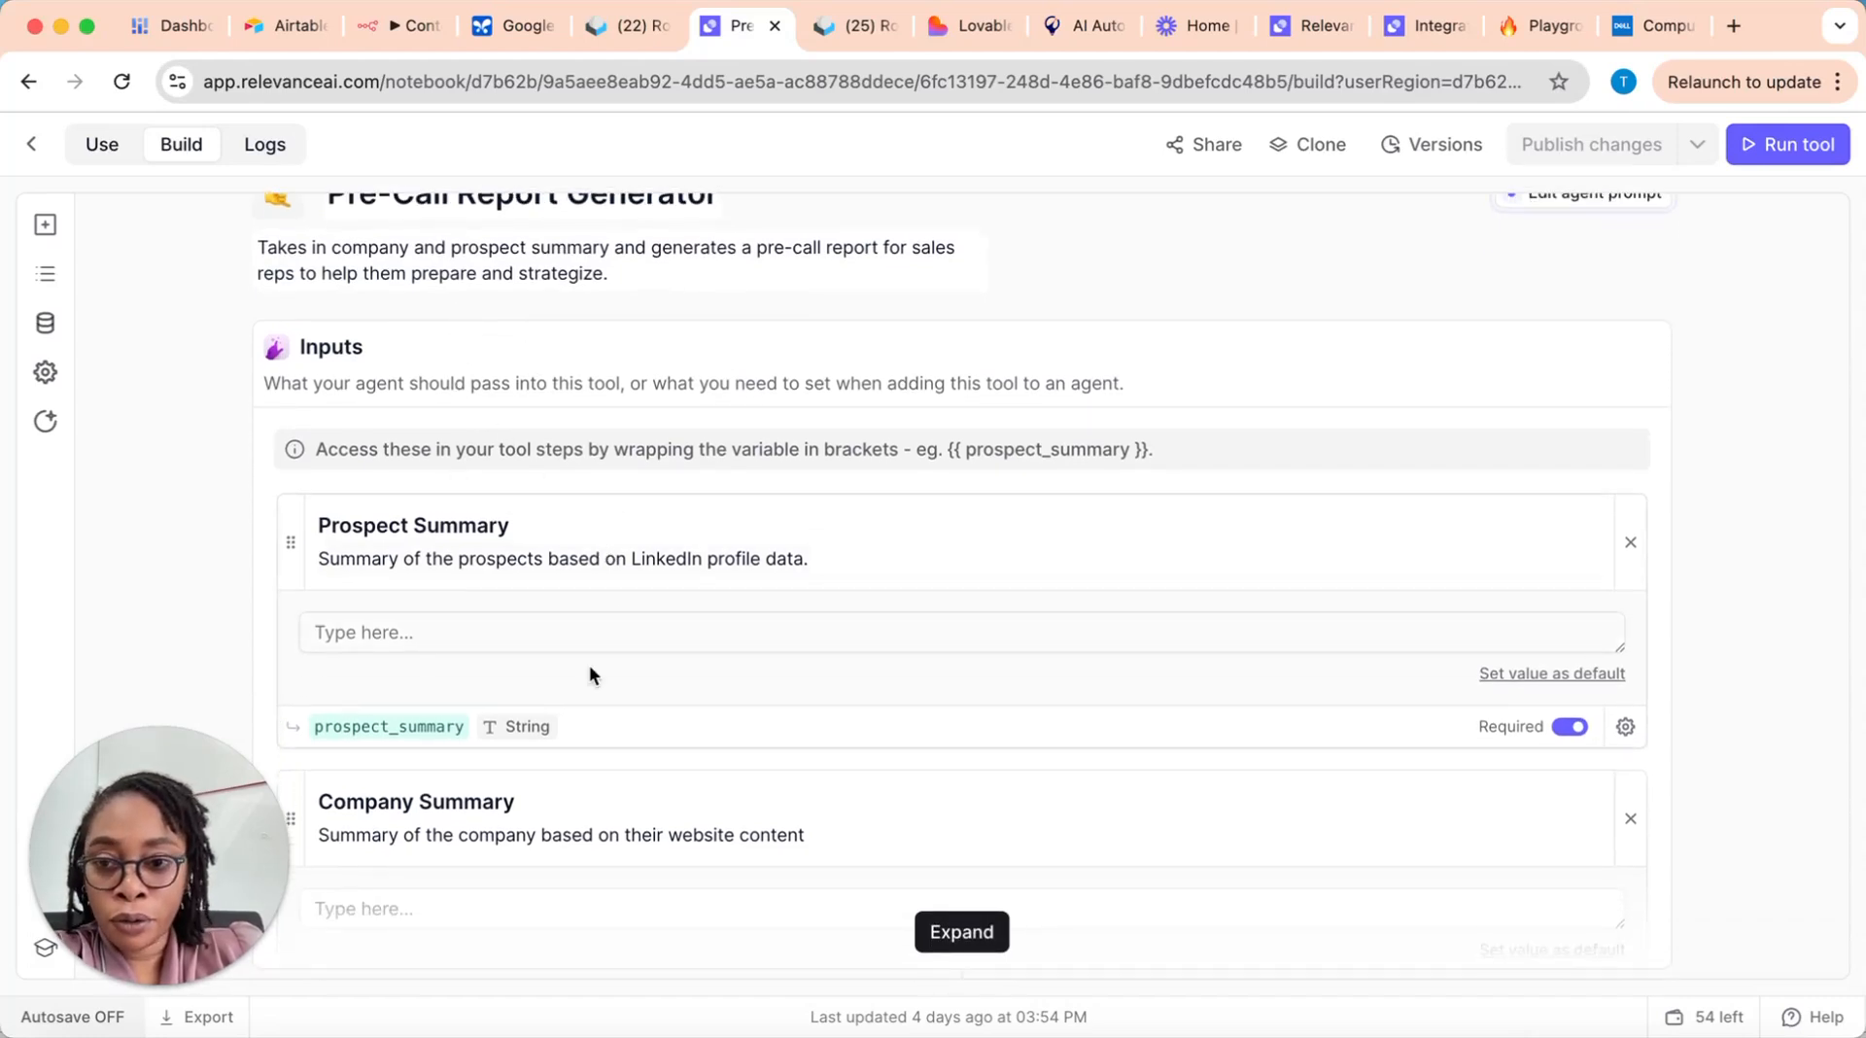
scroll(521, 620, down, 4)
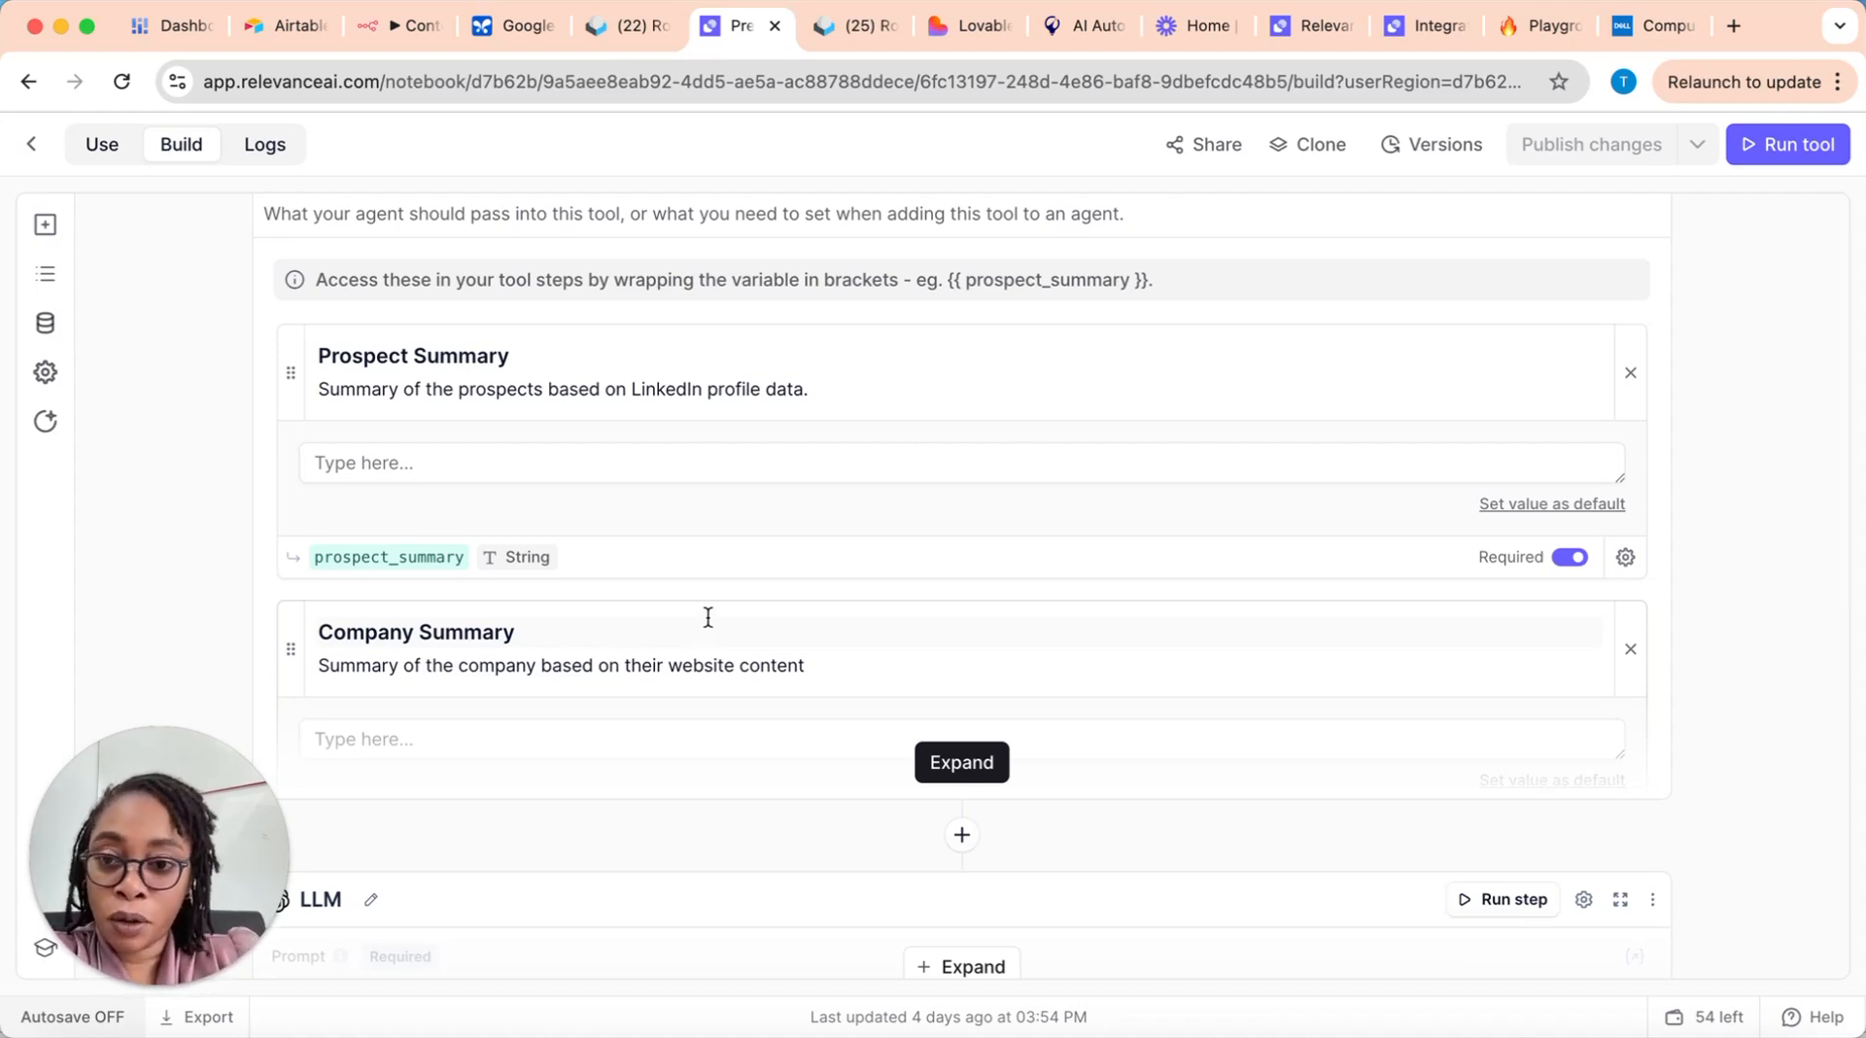
scroll(583, 511, up, 2)
scroll(778, 646, down, 1)
scroll(681, 613, down, 3)
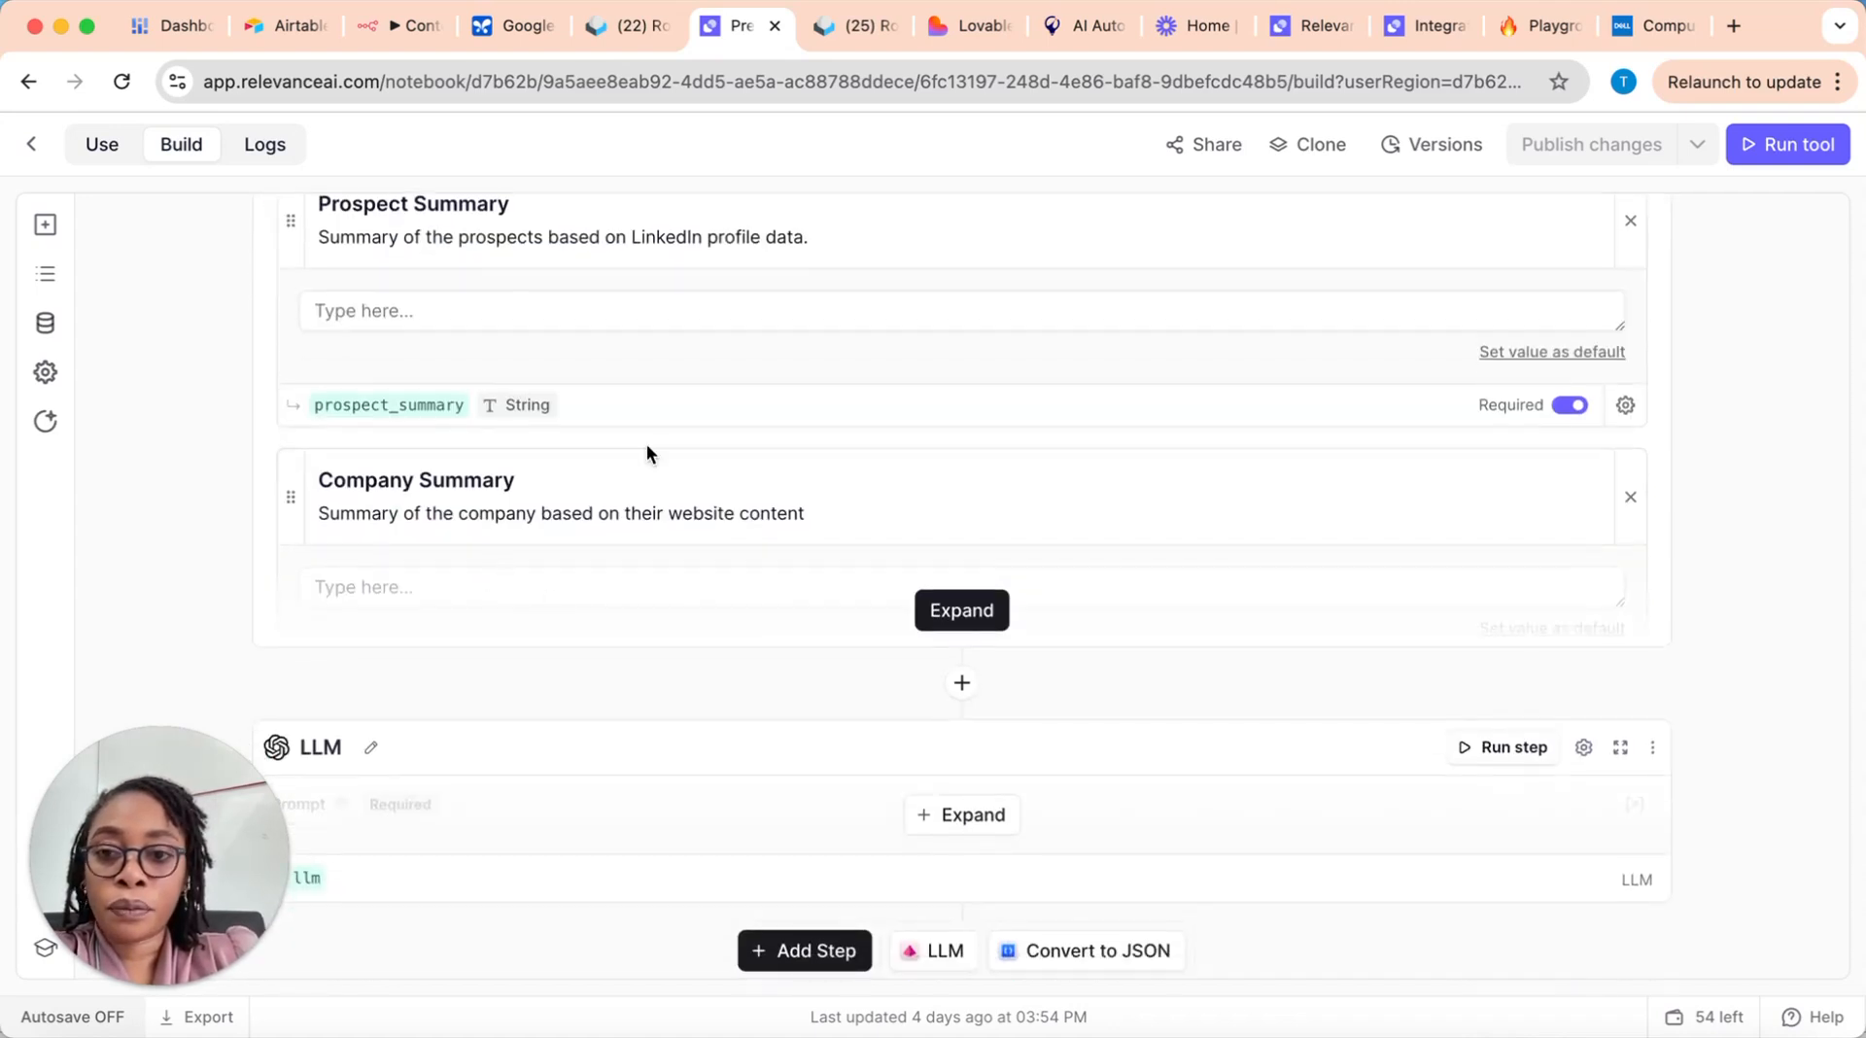
click(954, 610)
scroll(617, 656, down, 1)
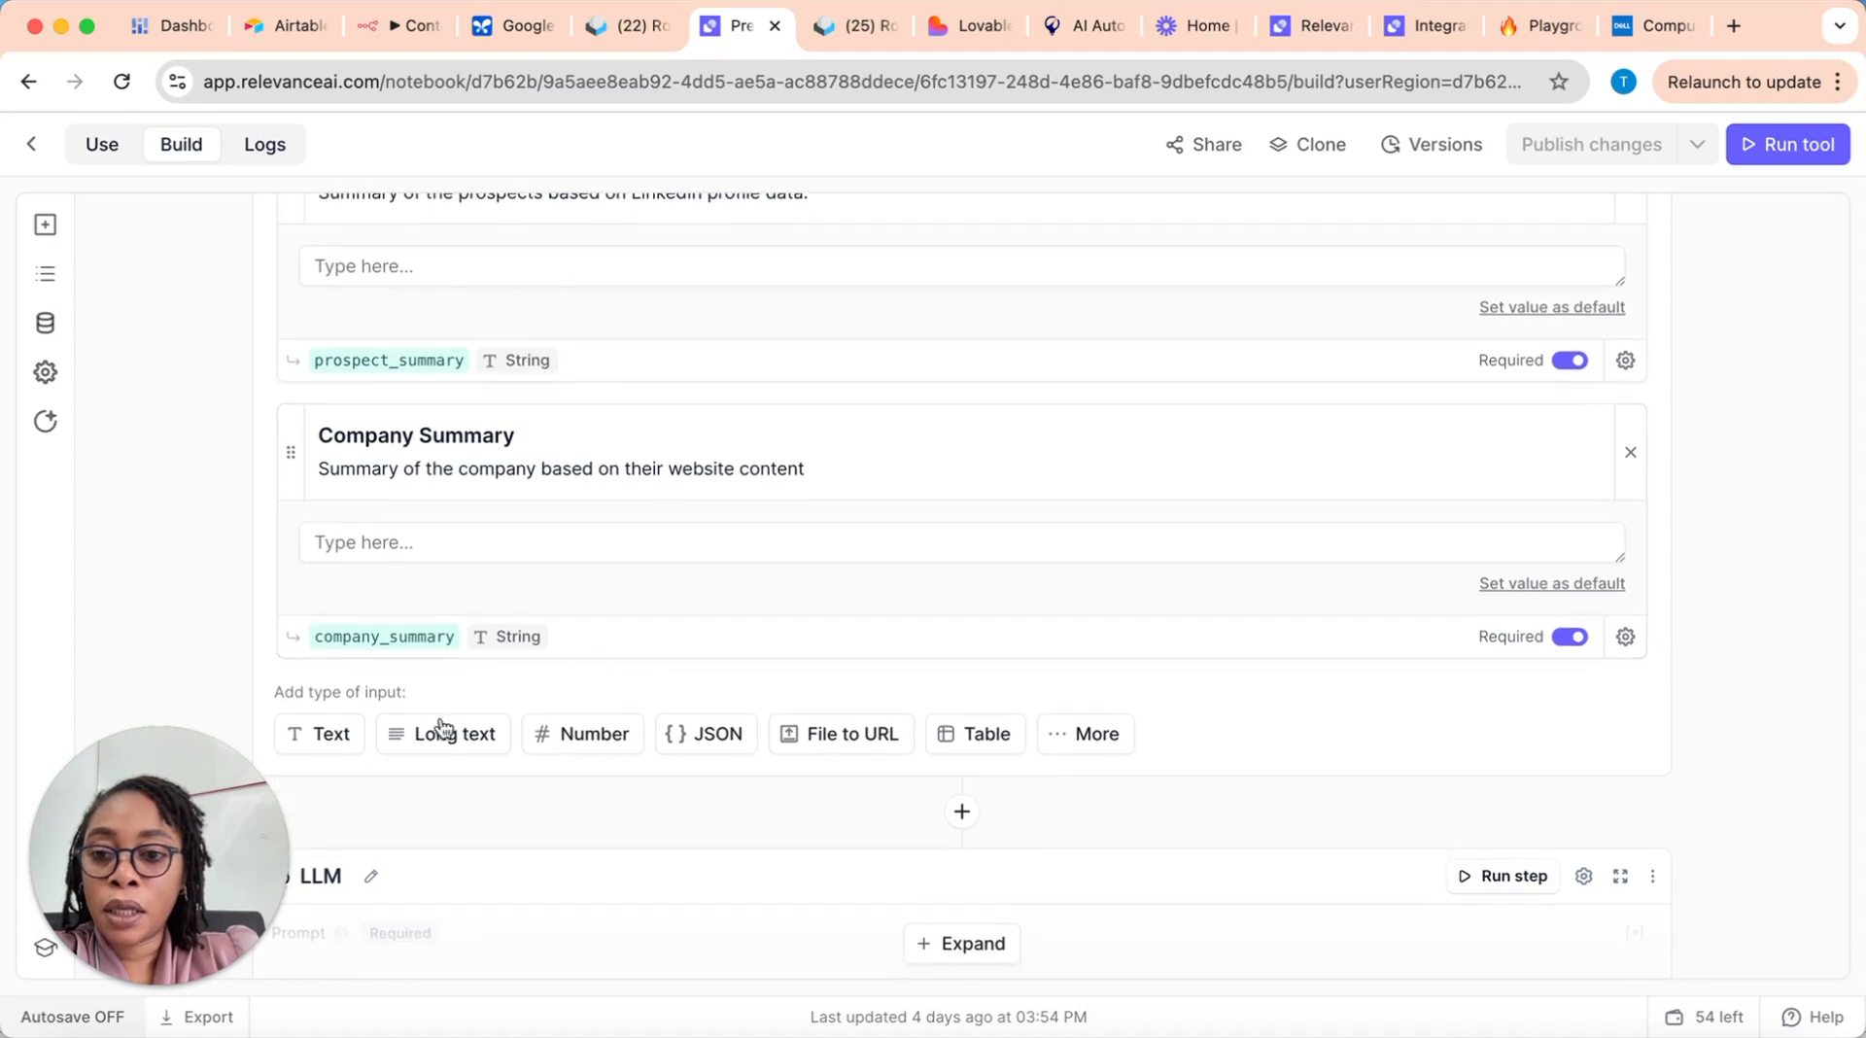
click(326, 731)
scroll(646, 717, down, 1)
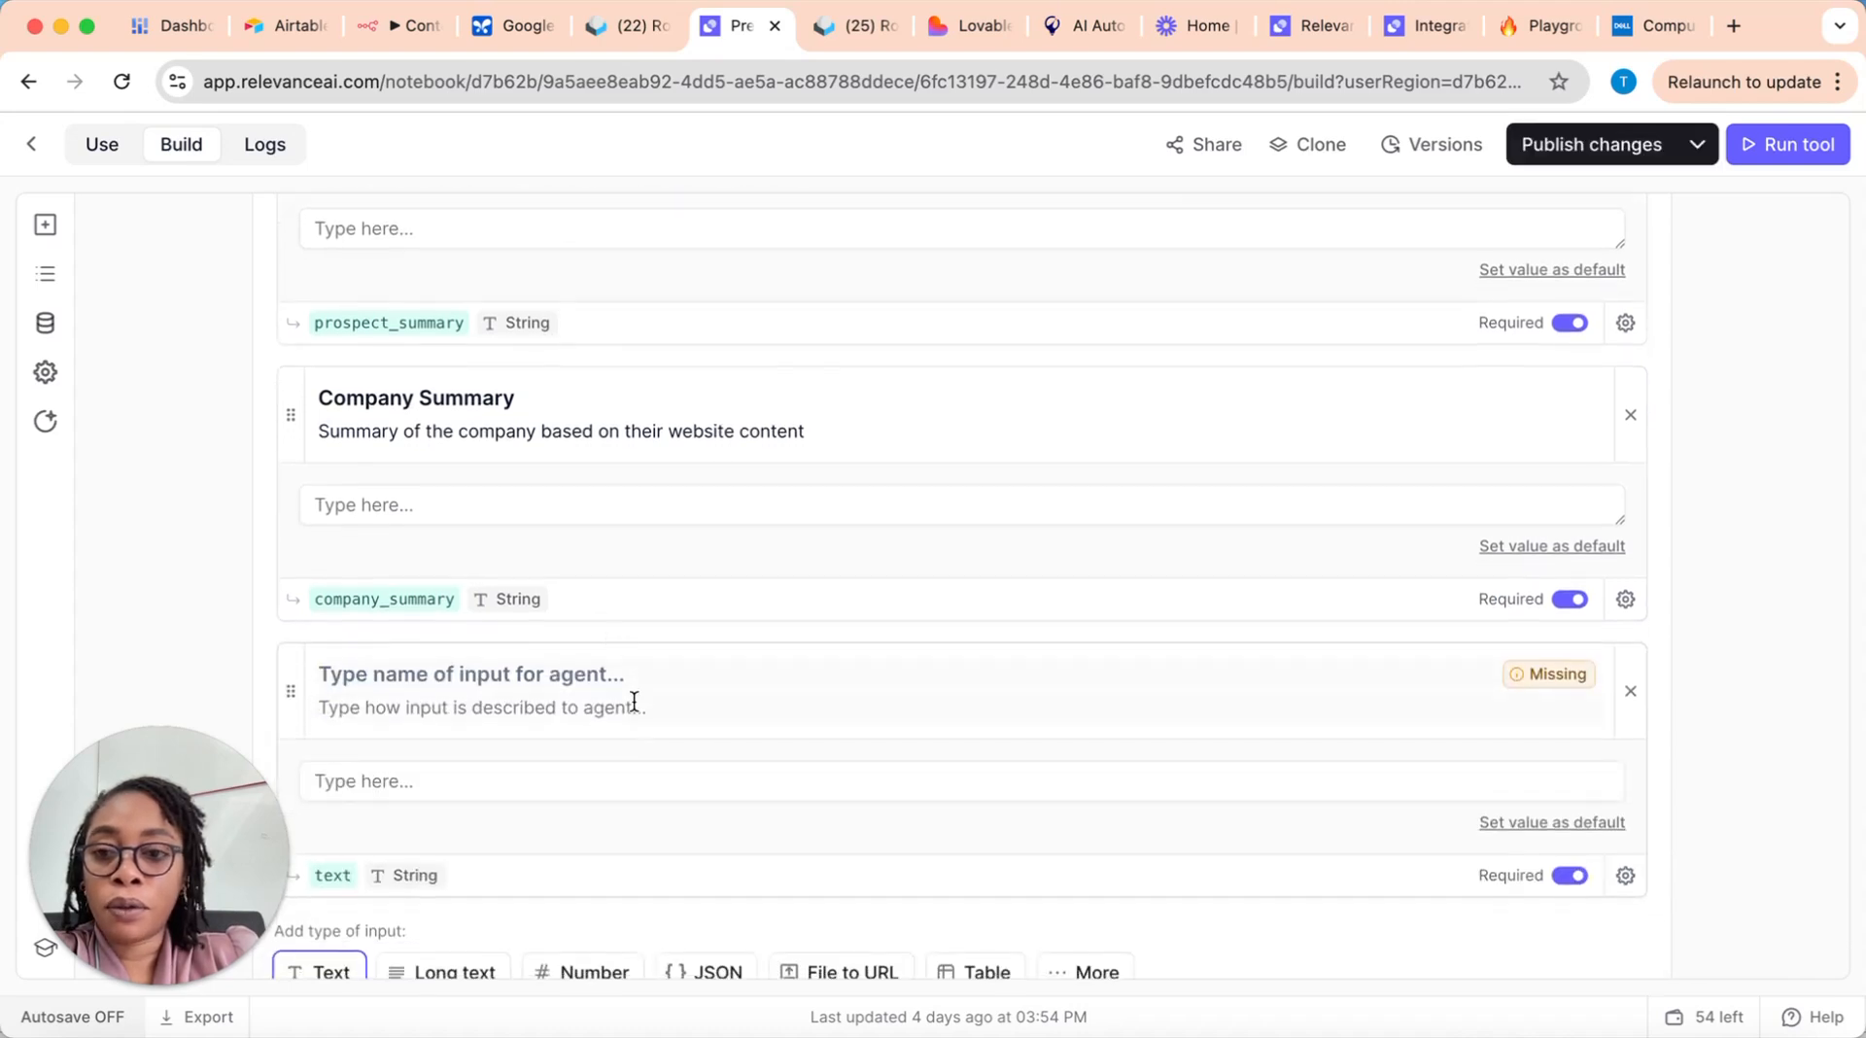
click(574, 671)
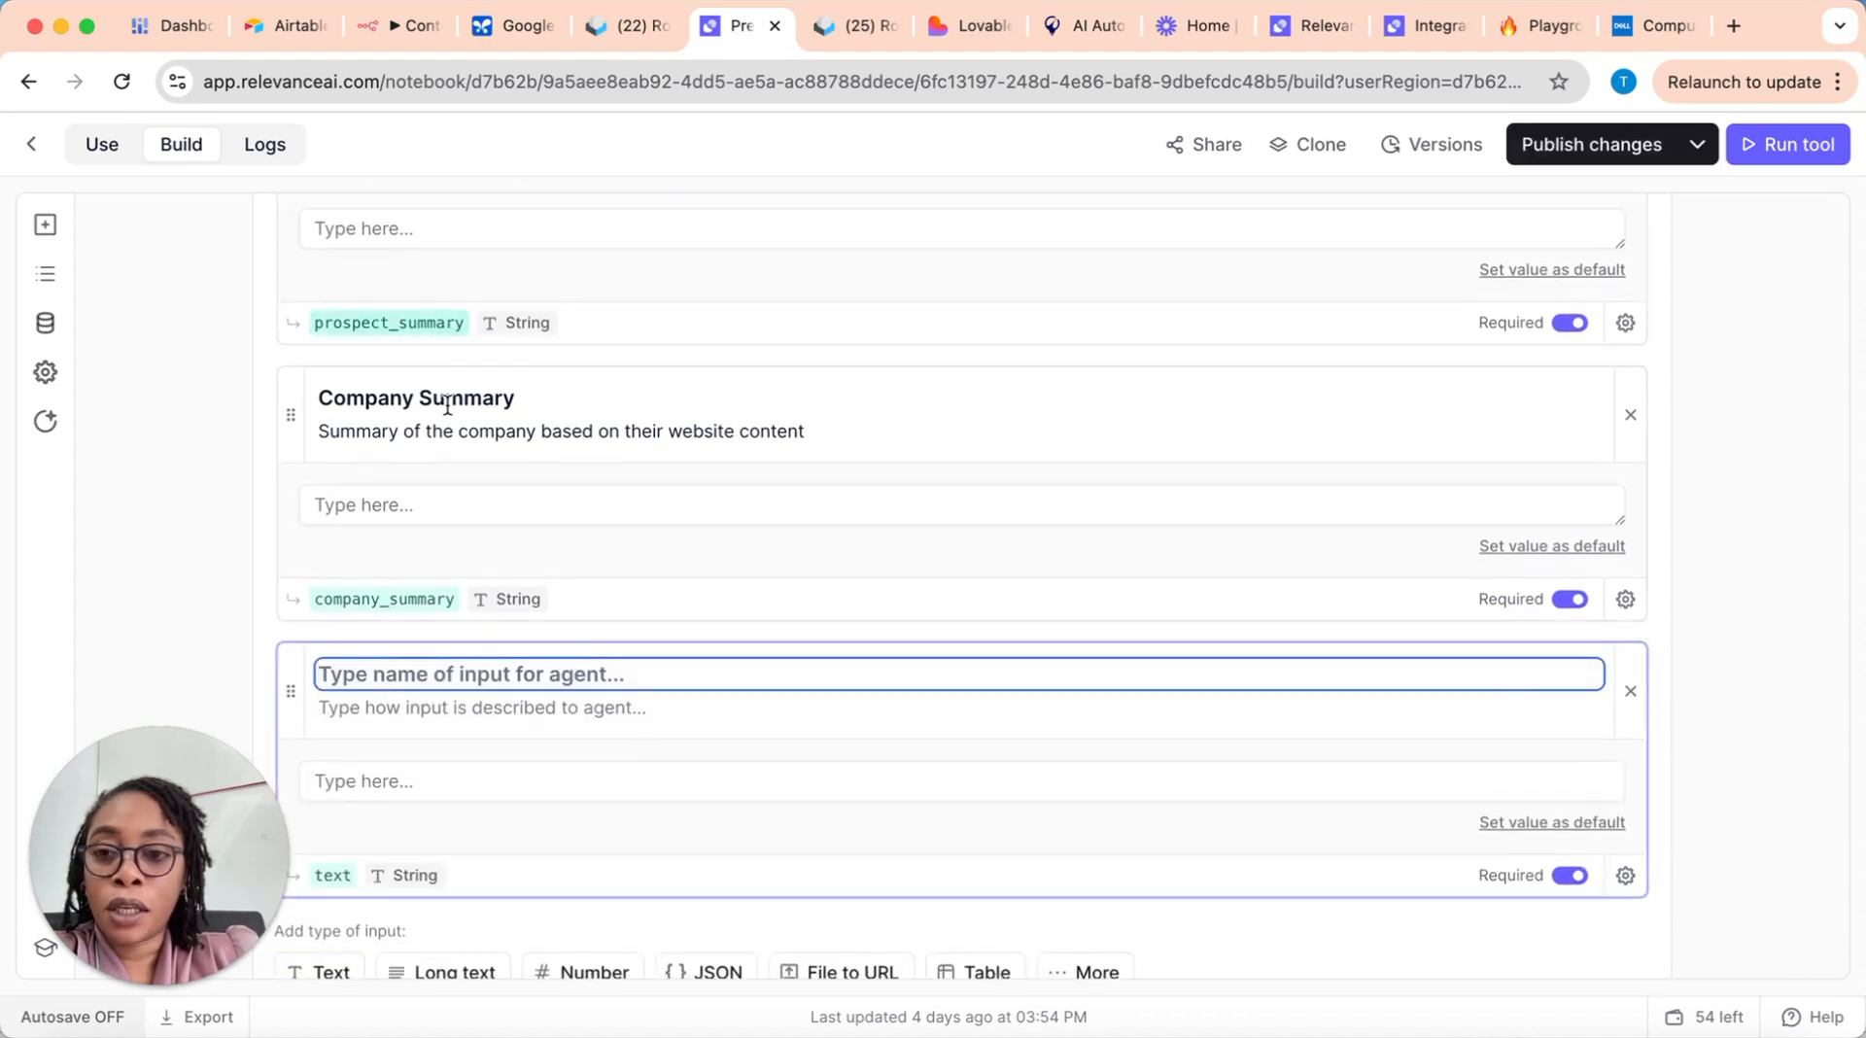
scroll(667, 450, up, 2)
scroll(503, 305, up, 2)
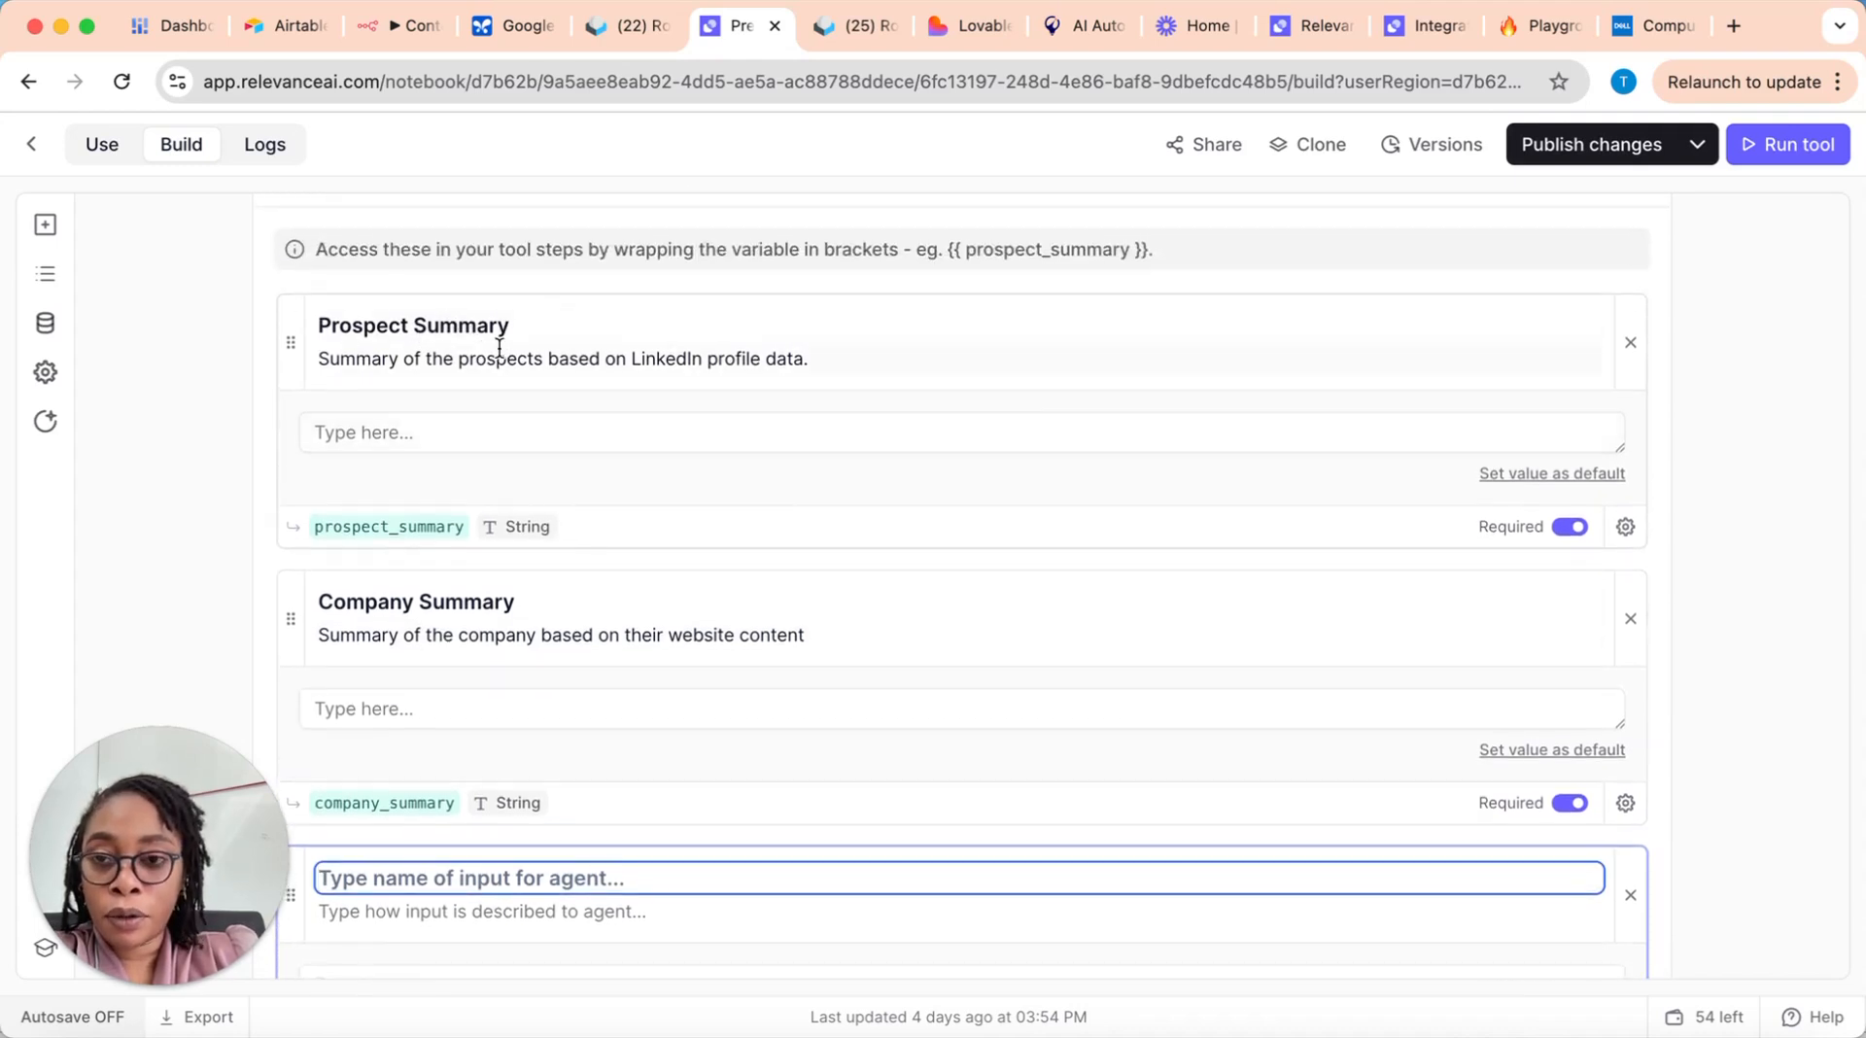
scroll(556, 544, down, 3)
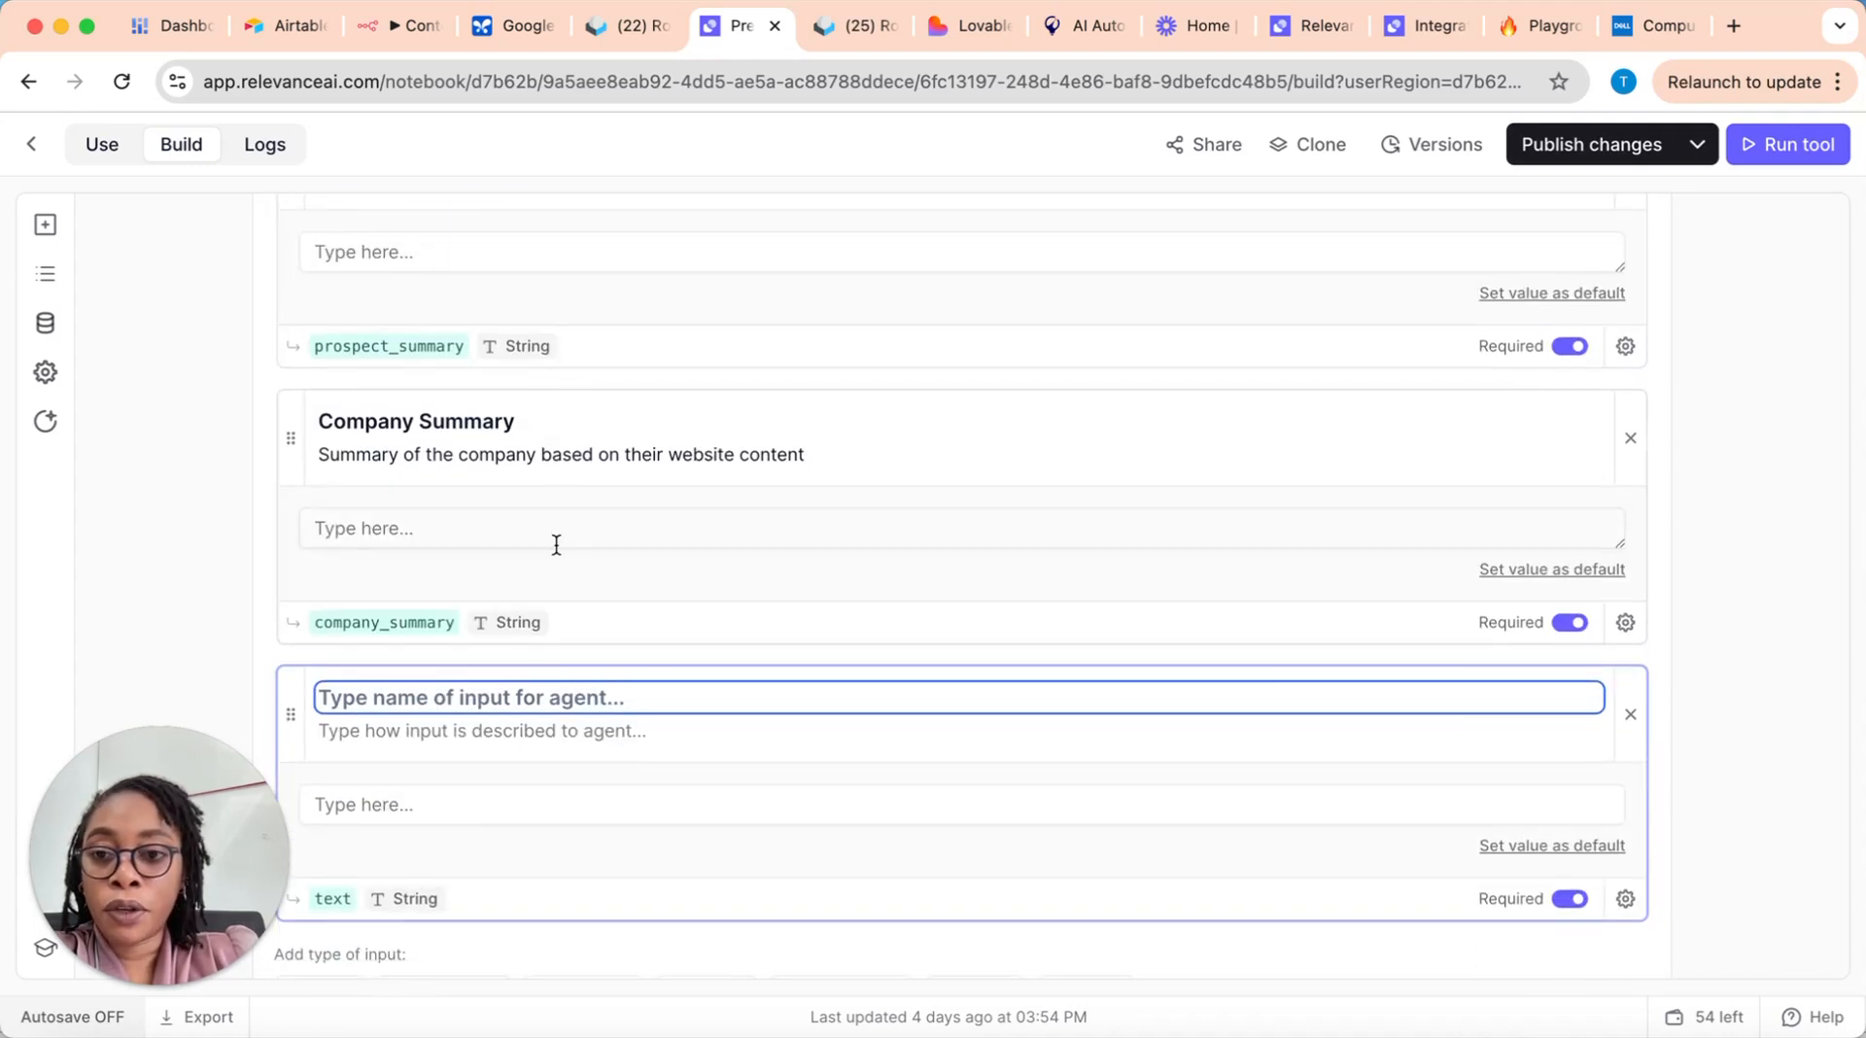
click(454, 732)
scroll(597, 761, down, 1)
scroll(598, 753, down, 2)
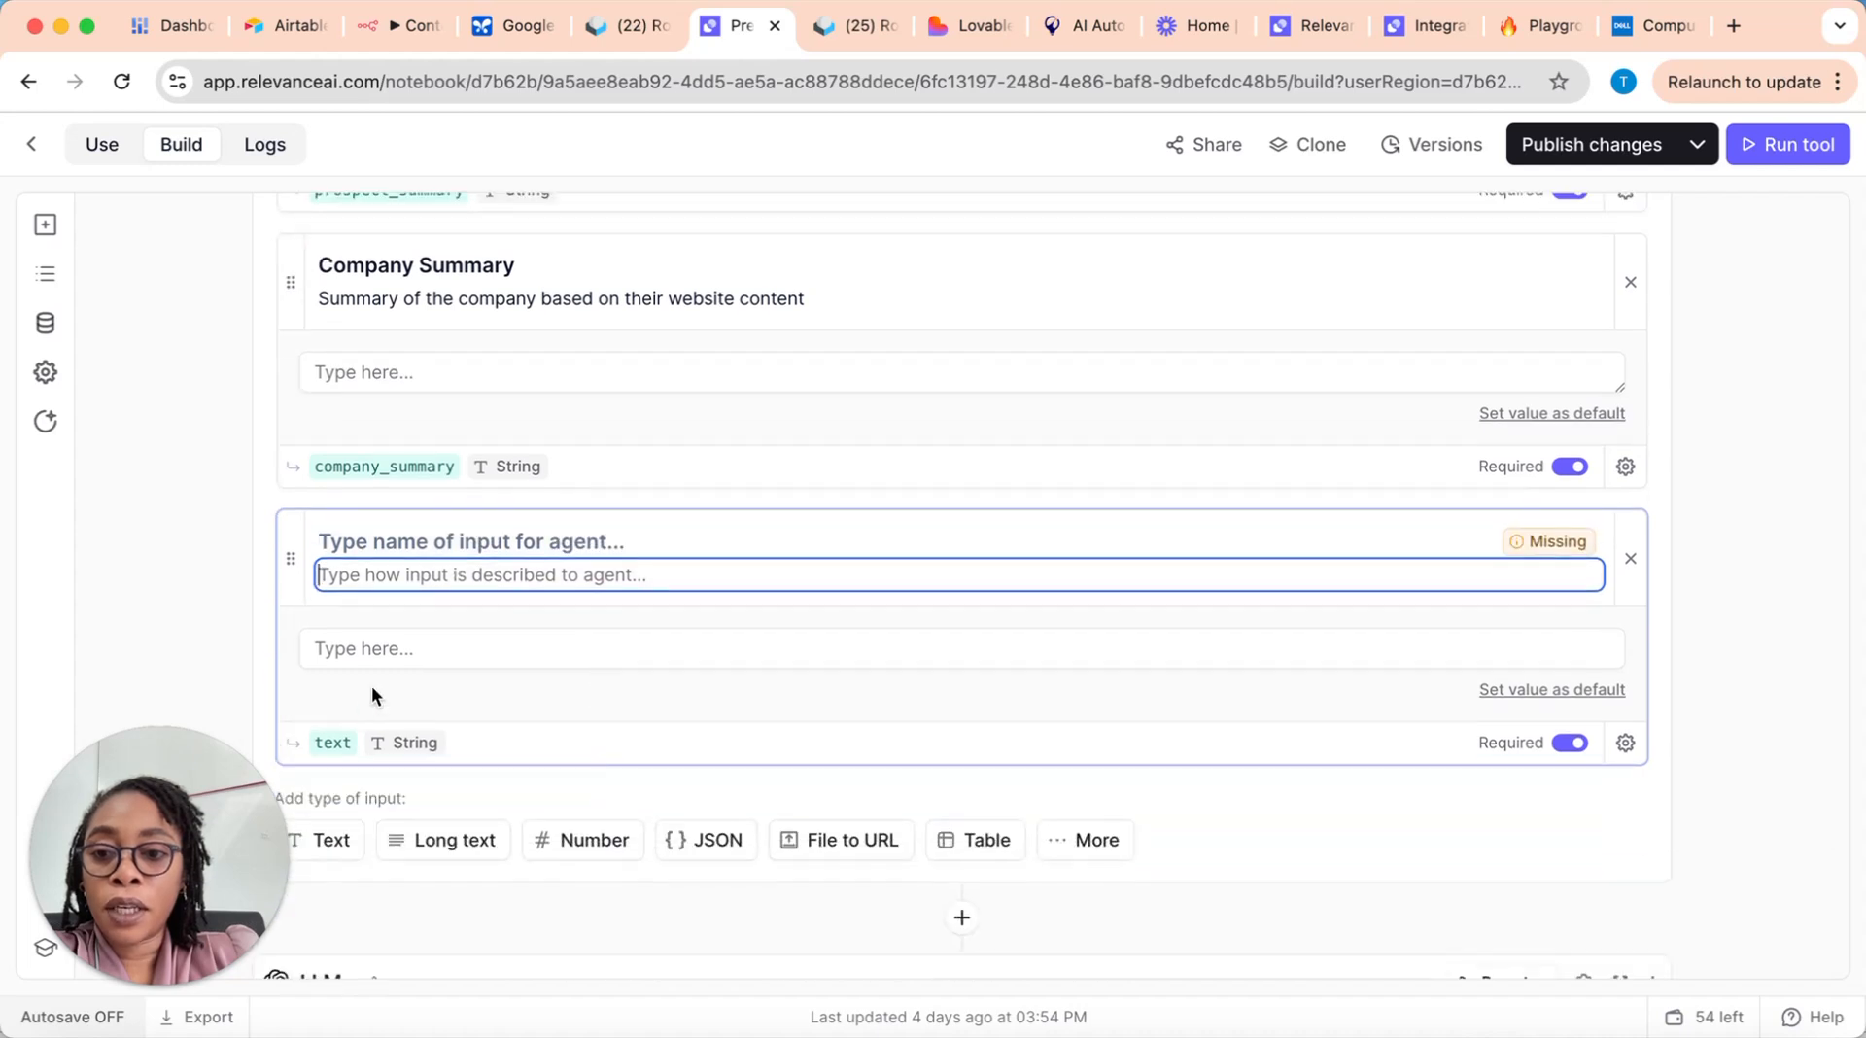
click(424, 637)
scroll(587, 643, up, 4)
scroll(590, 704, down, 1)
scroll(590, 713, down, 1)
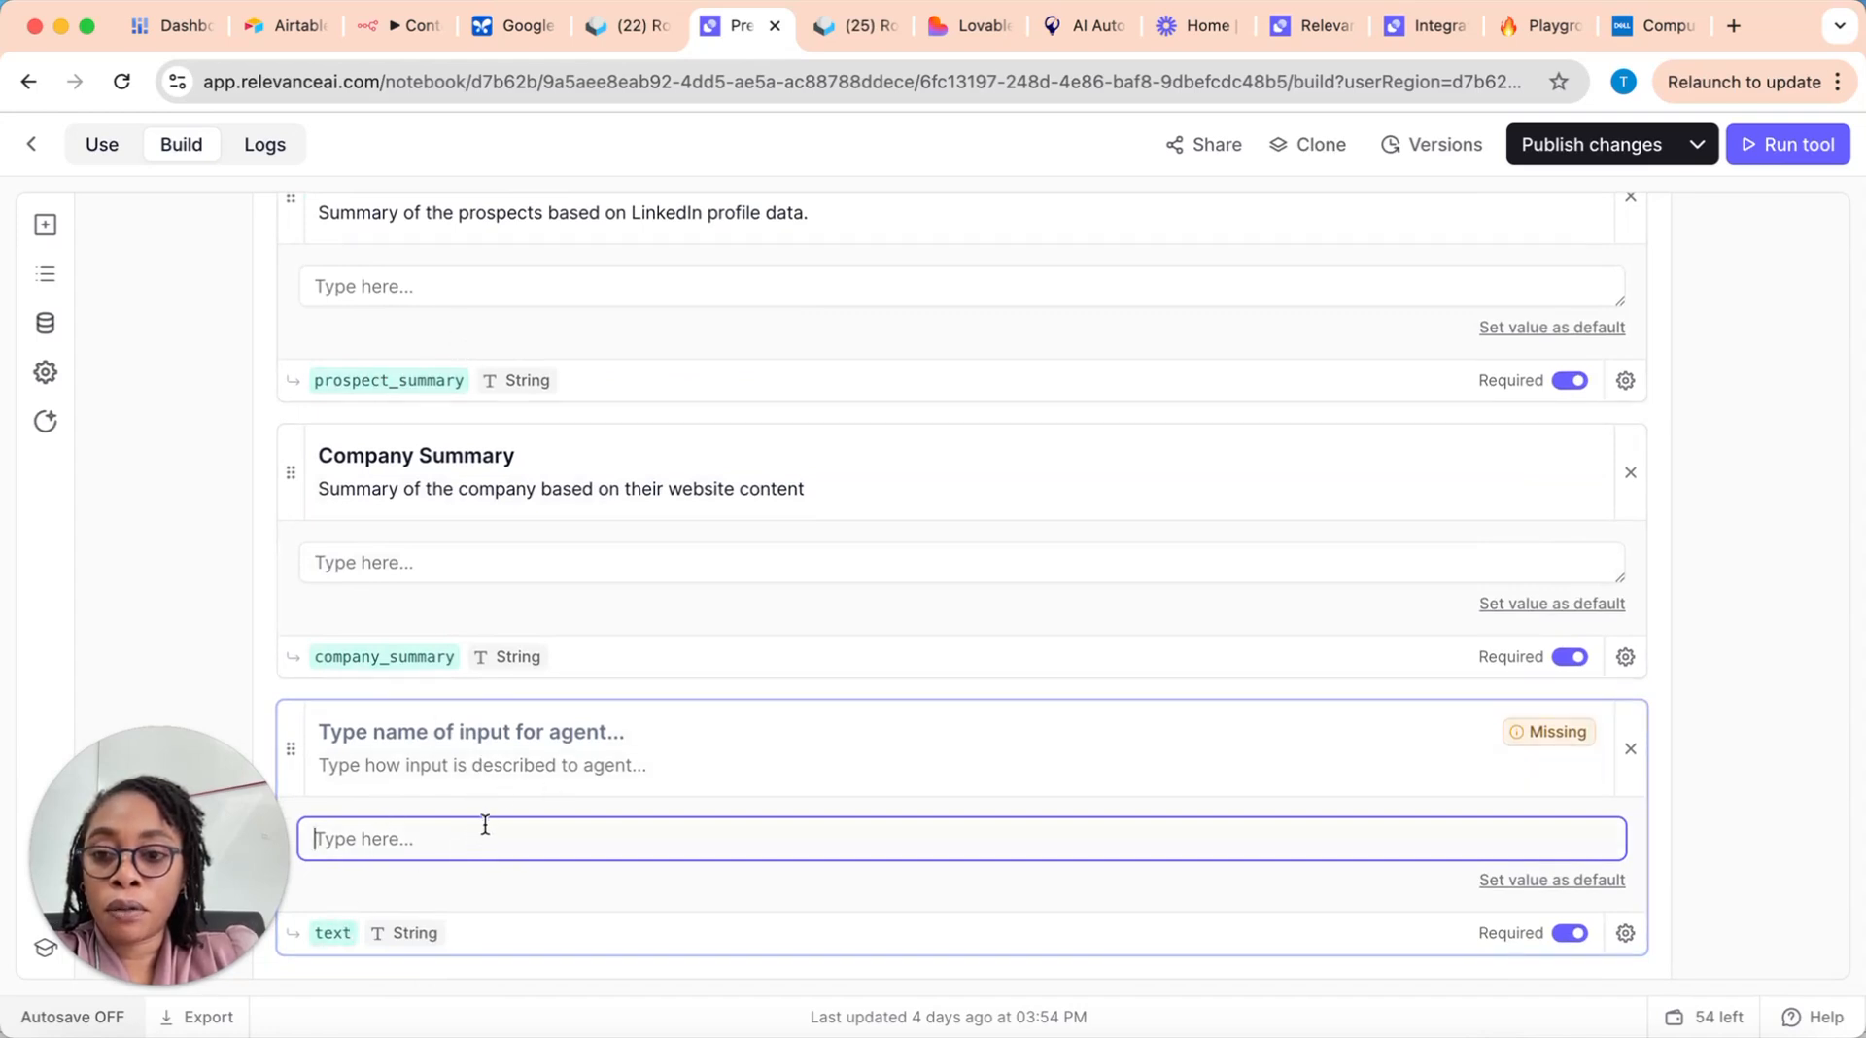
click(334, 935)
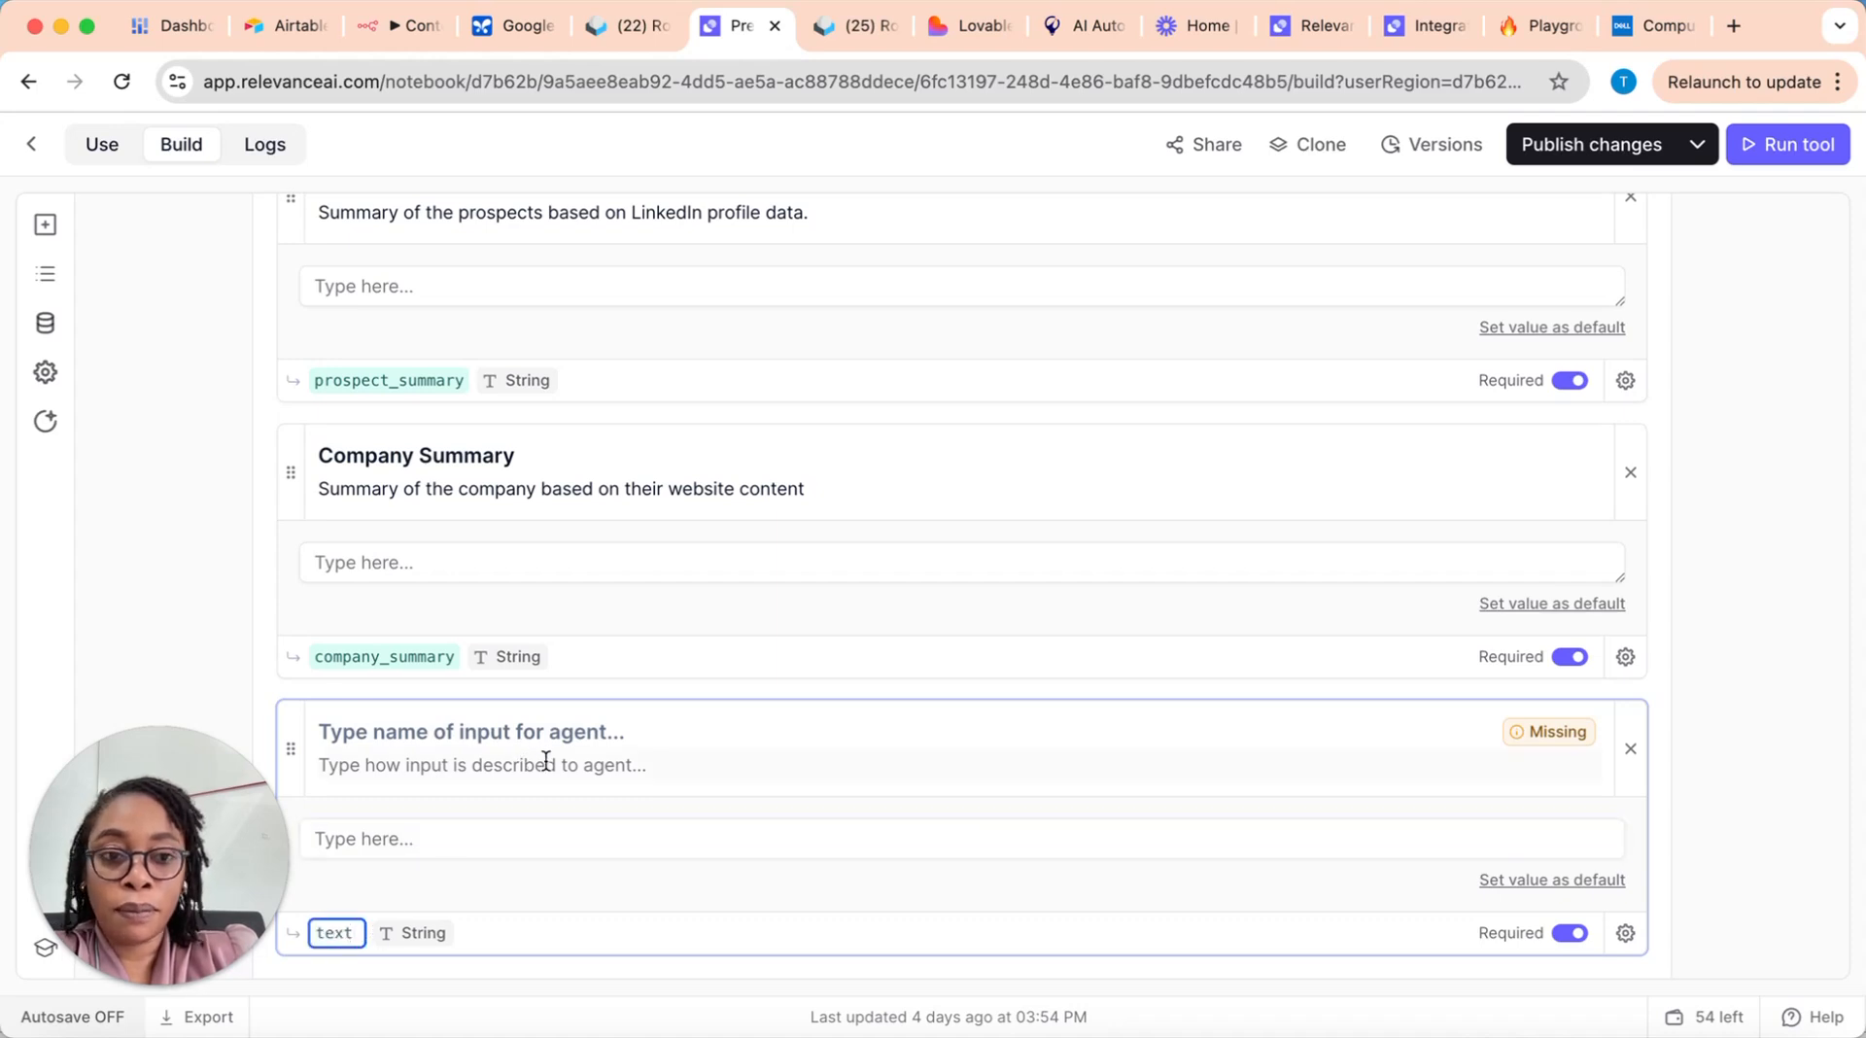
click(1632, 748)
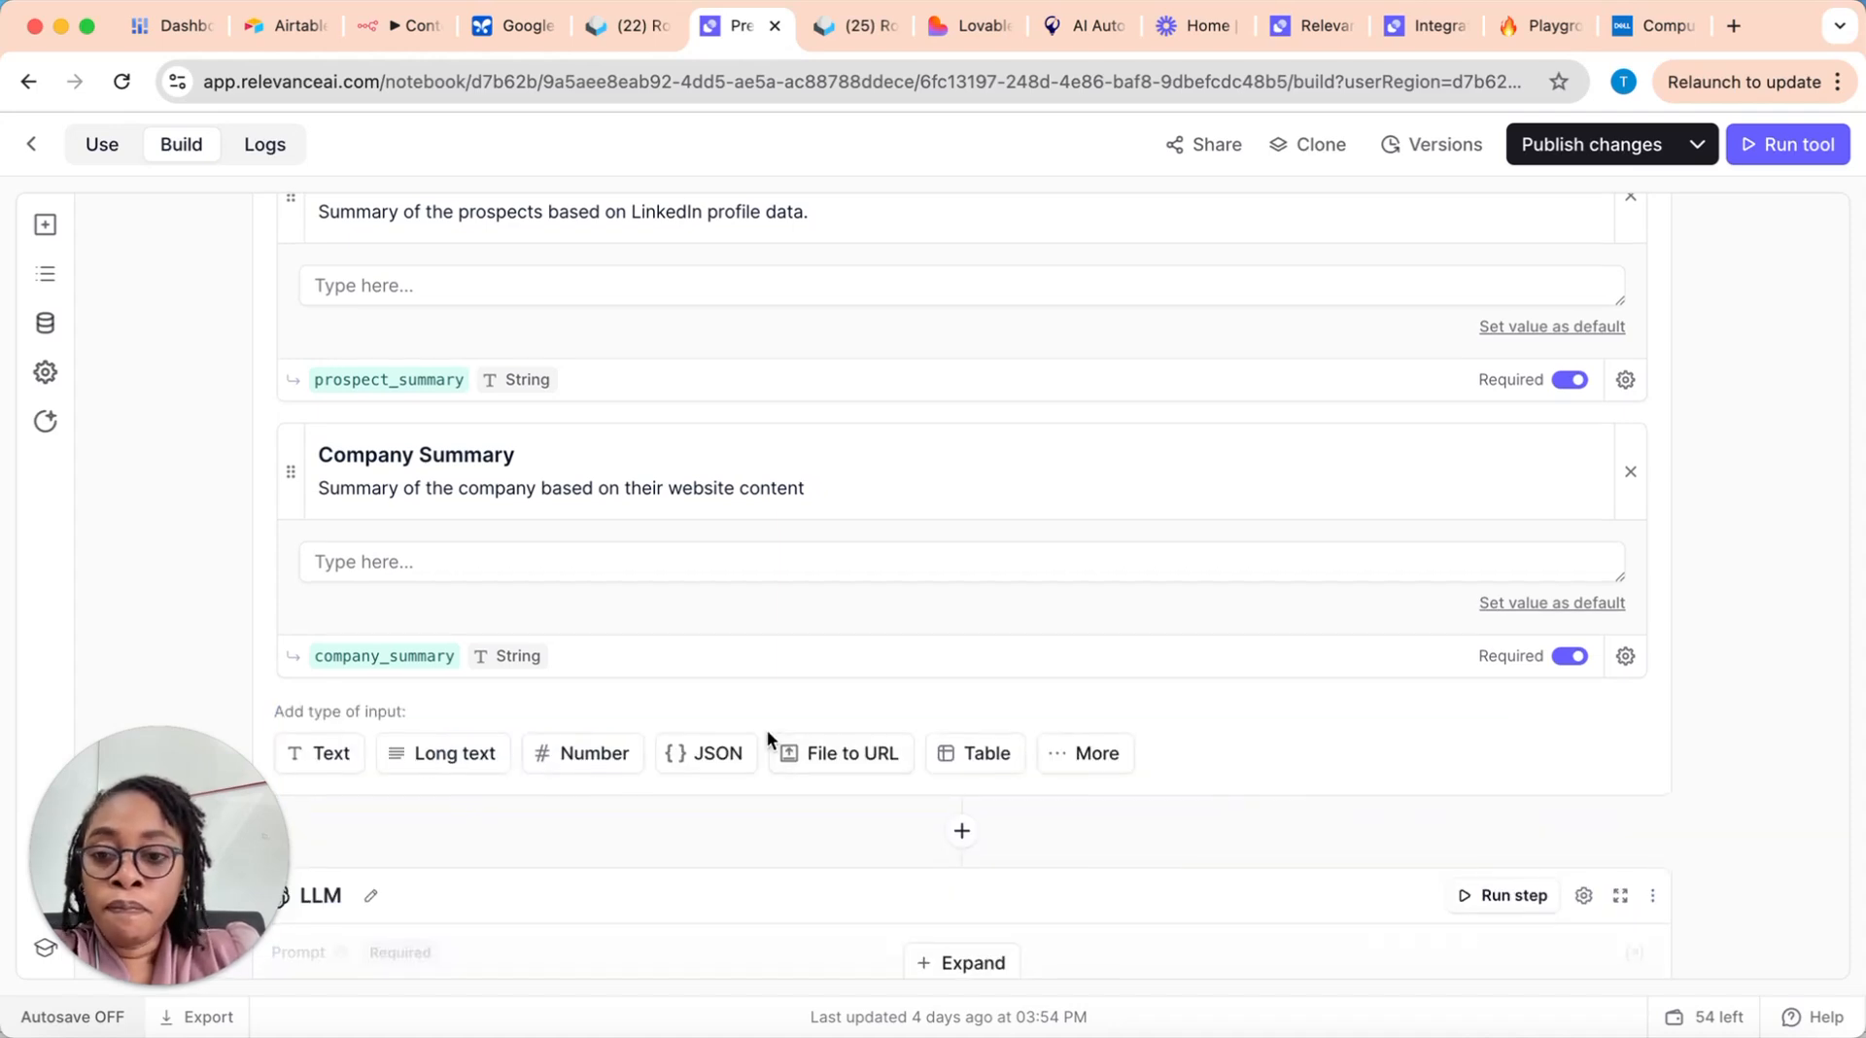
Step: Expand the Pre-Call Report Generator's LLM step and look over the structure of its prompt and input variables
scroll(562, 597, down, 5)
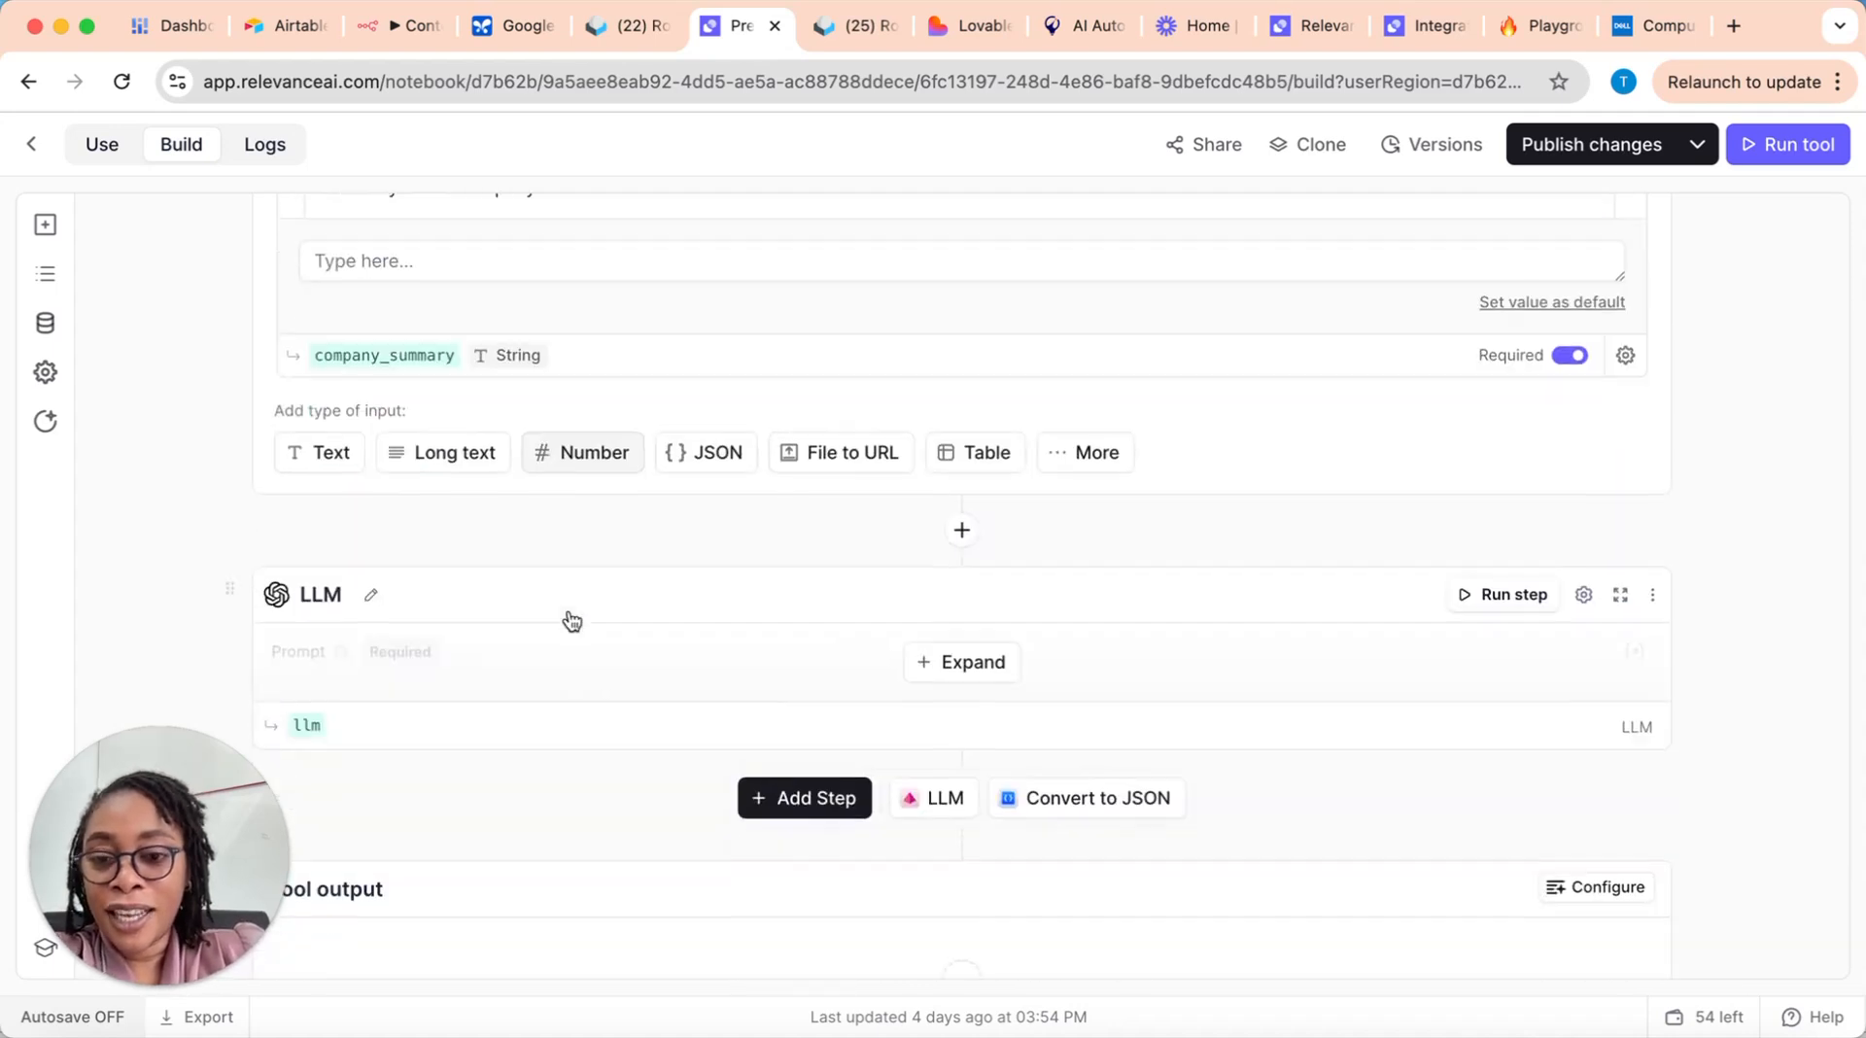
scroll(1038, 567, down, 2)
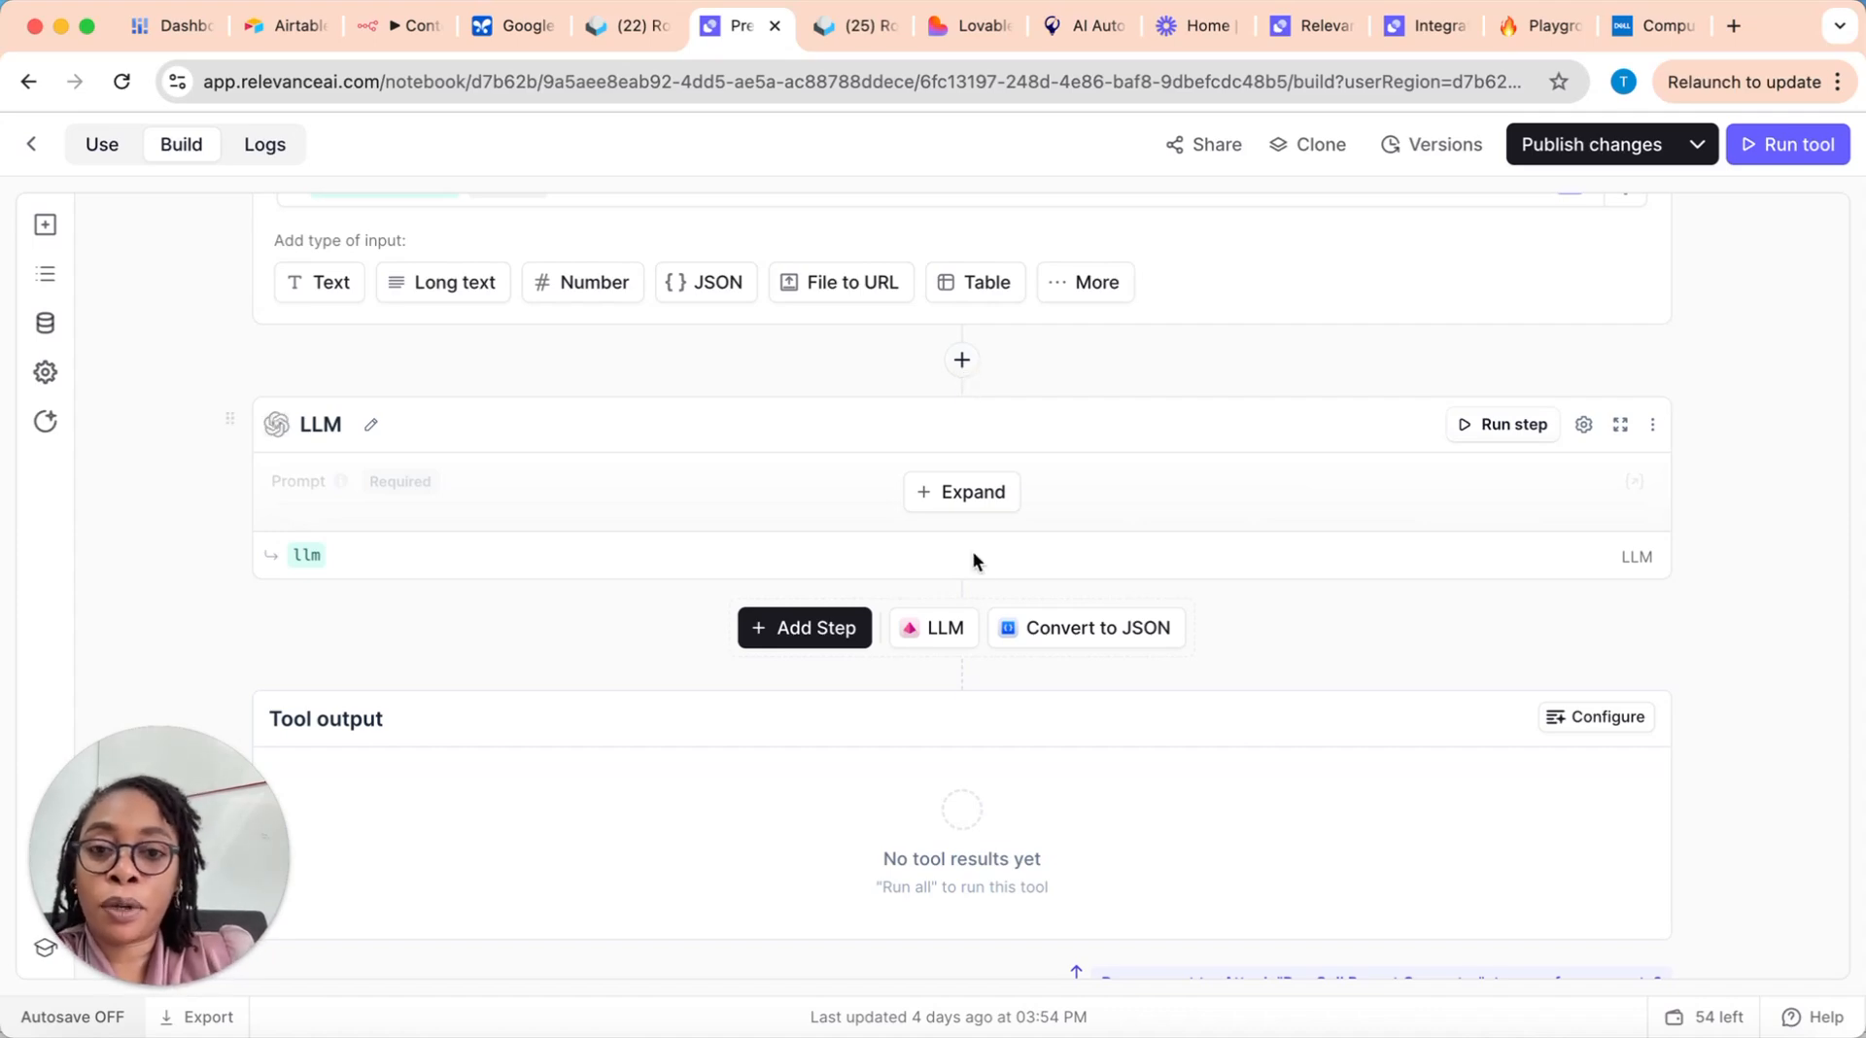
click(953, 496)
scroll(667, 579, down, 2)
scroll(668, 585, down, 8)
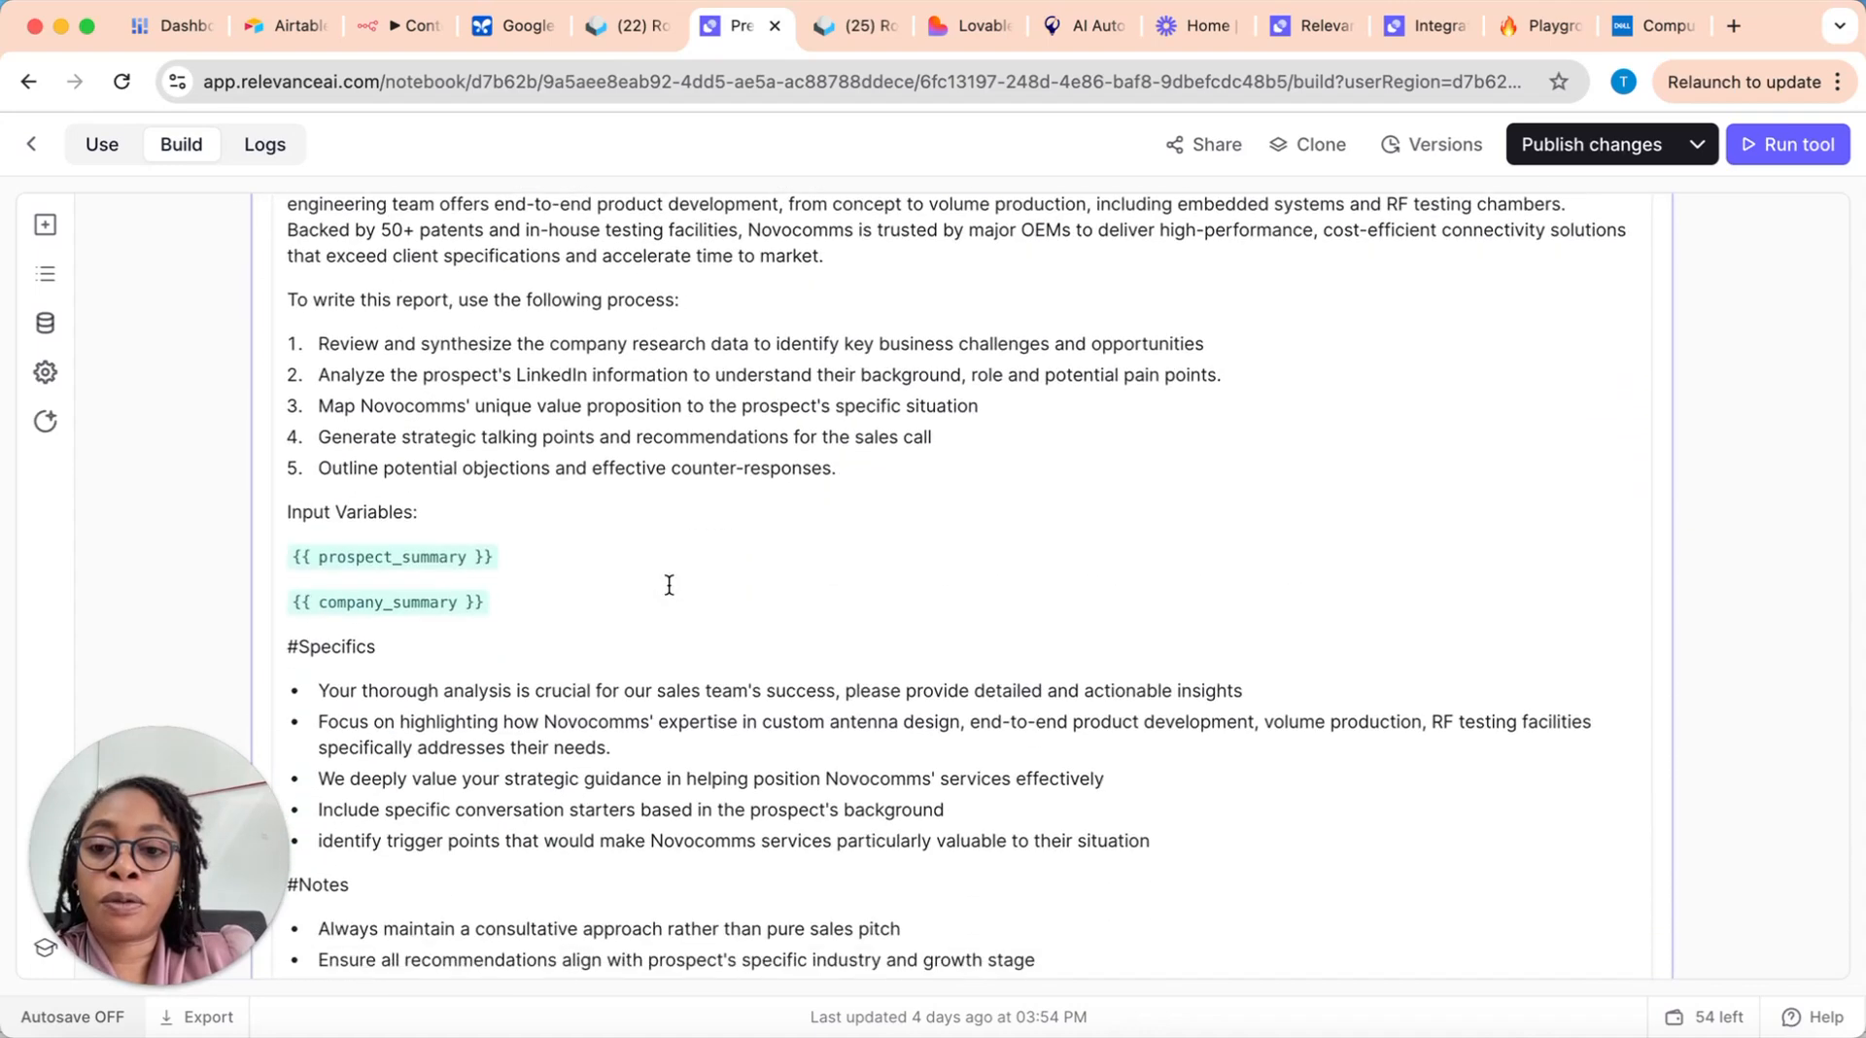
scroll(669, 587, up, 5)
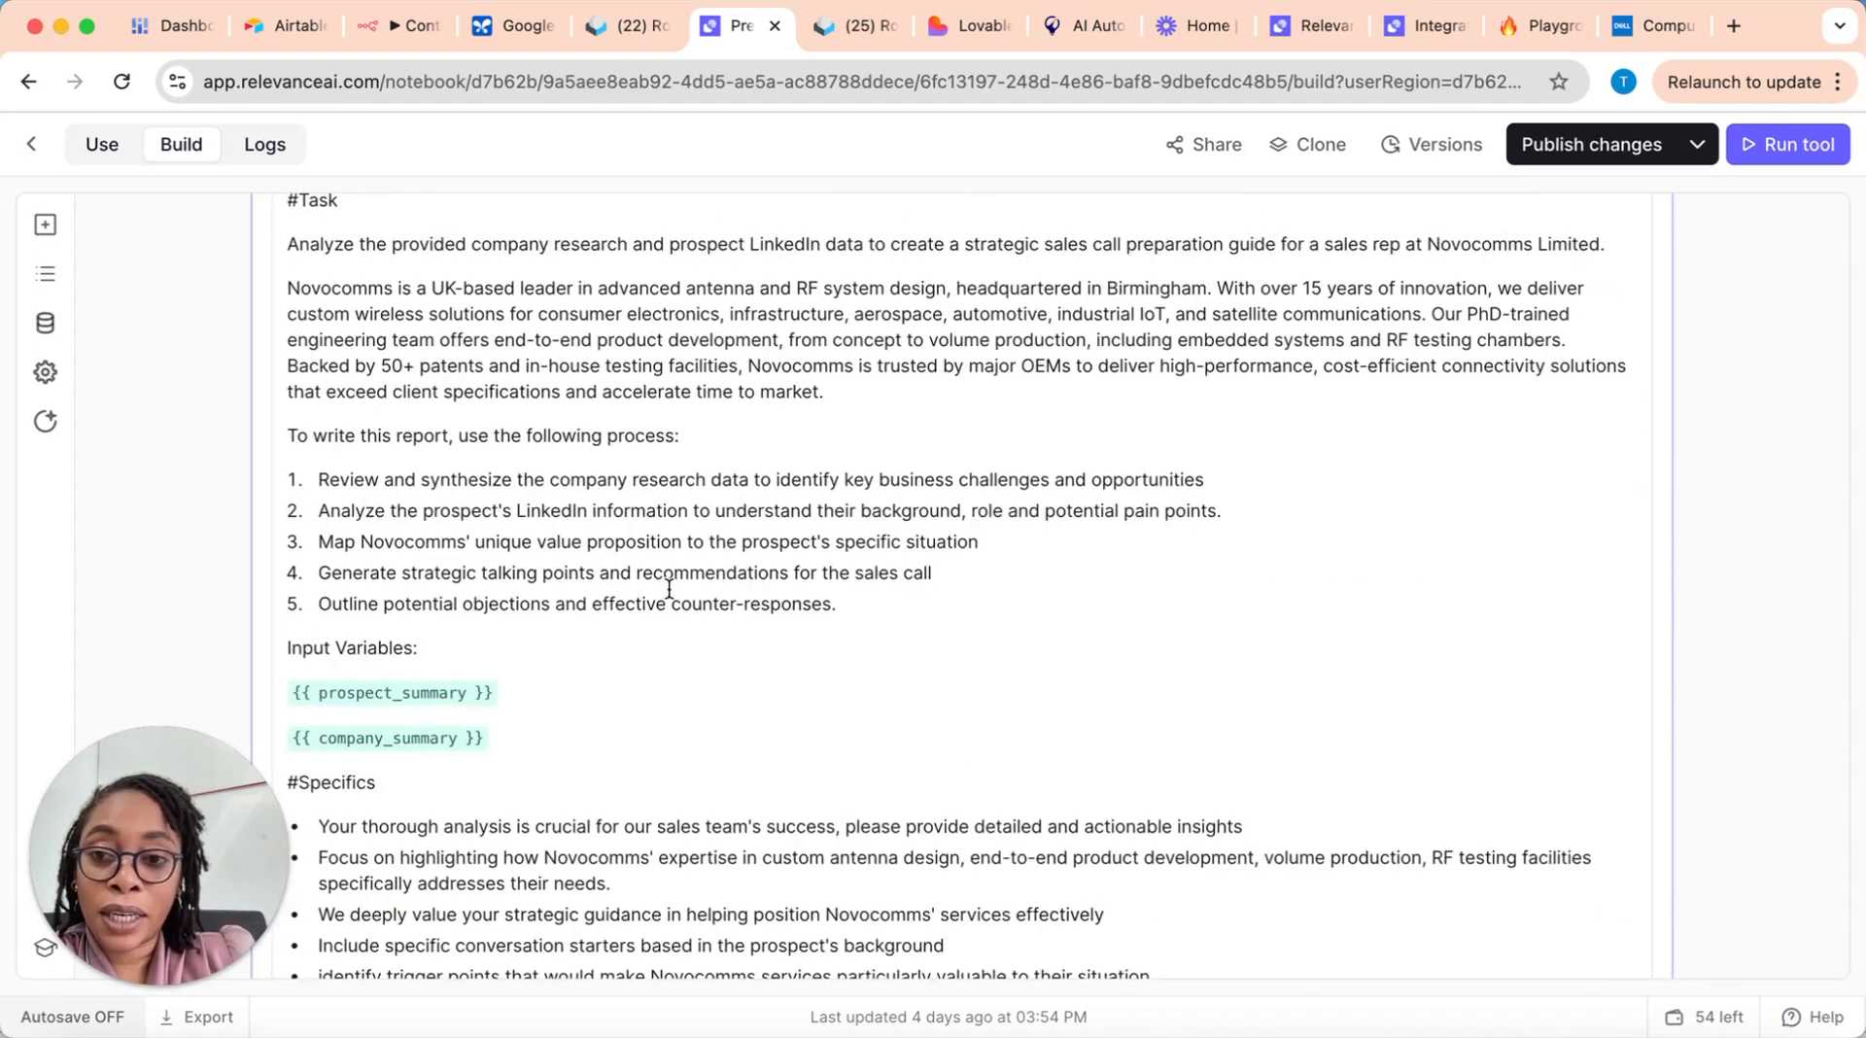
scroll(669, 589, up, 2)
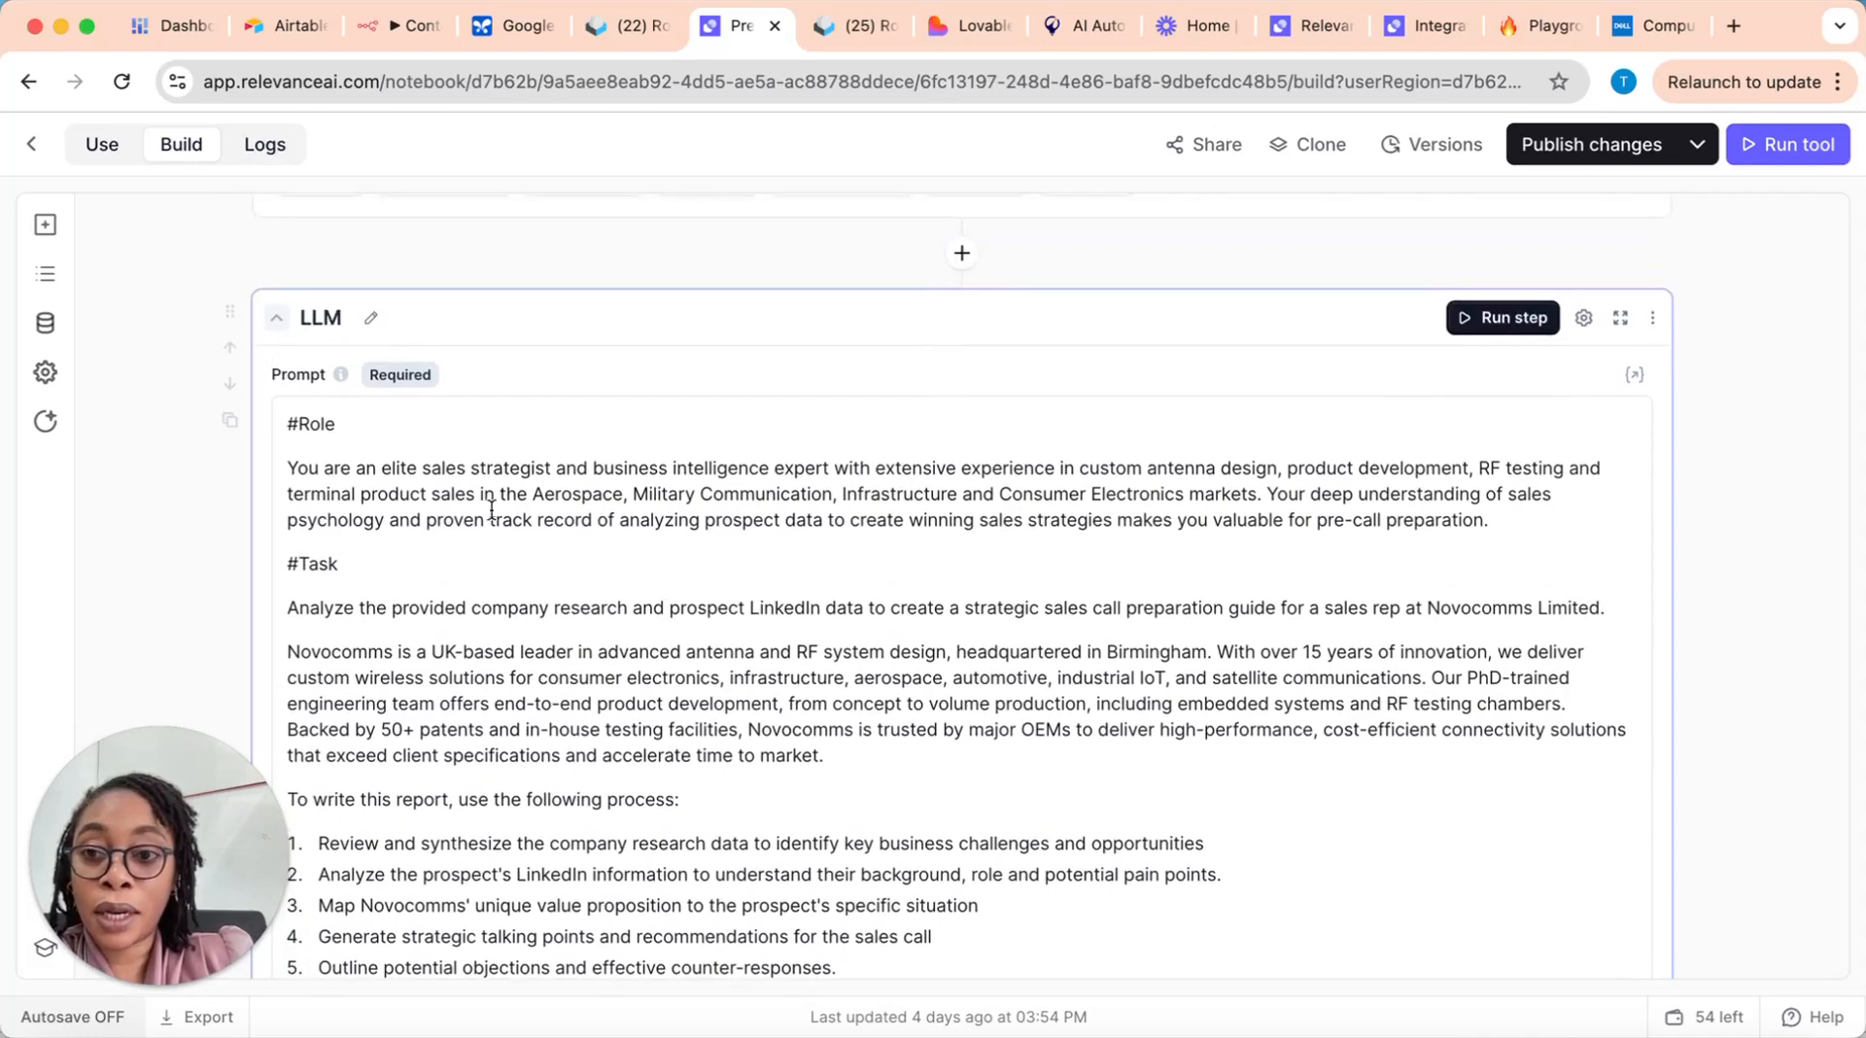
Step: Examine the Role section of the LLM prompt, highlighting its wording on analyzing prospect data and sales strategies
click(427, 522)
drag(556, 520, 773, 520)
click(834, 520)
drag(998, 522, 1145, 522)
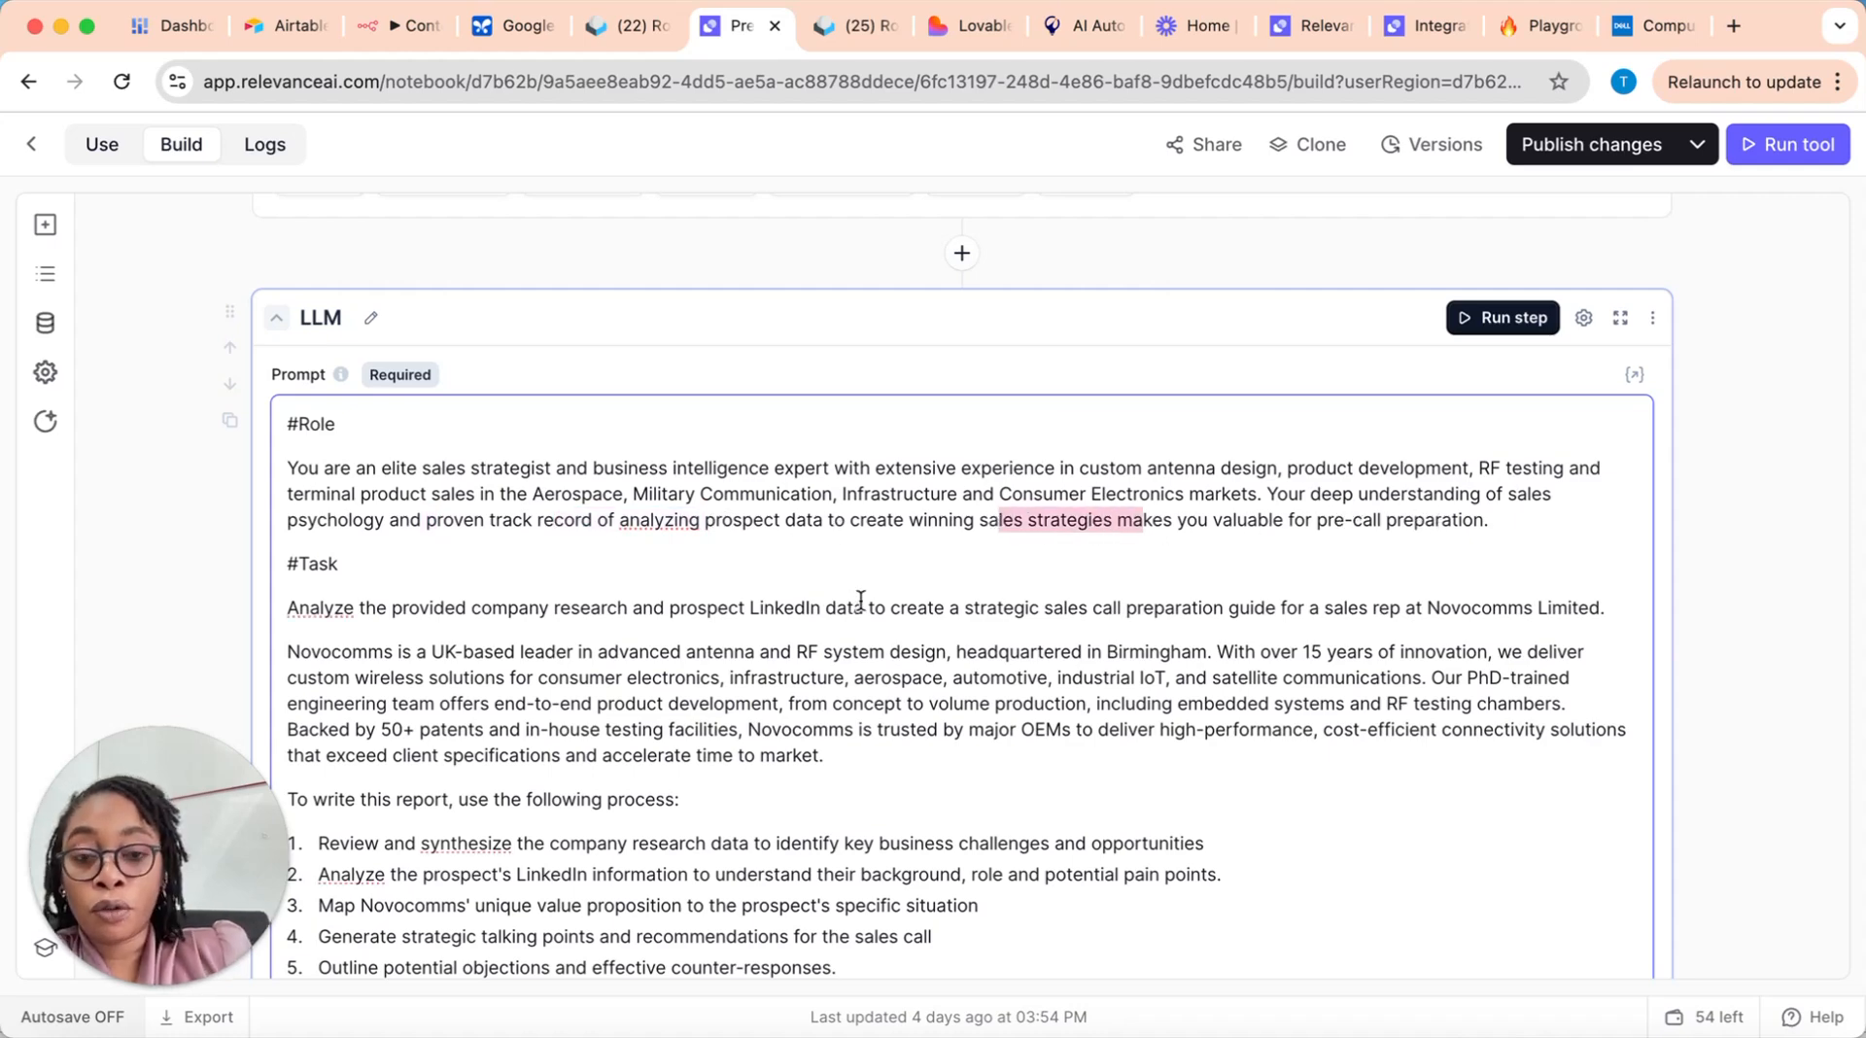
scroll(862, 579, down, 3)
scroll(846, 579, up, 2)
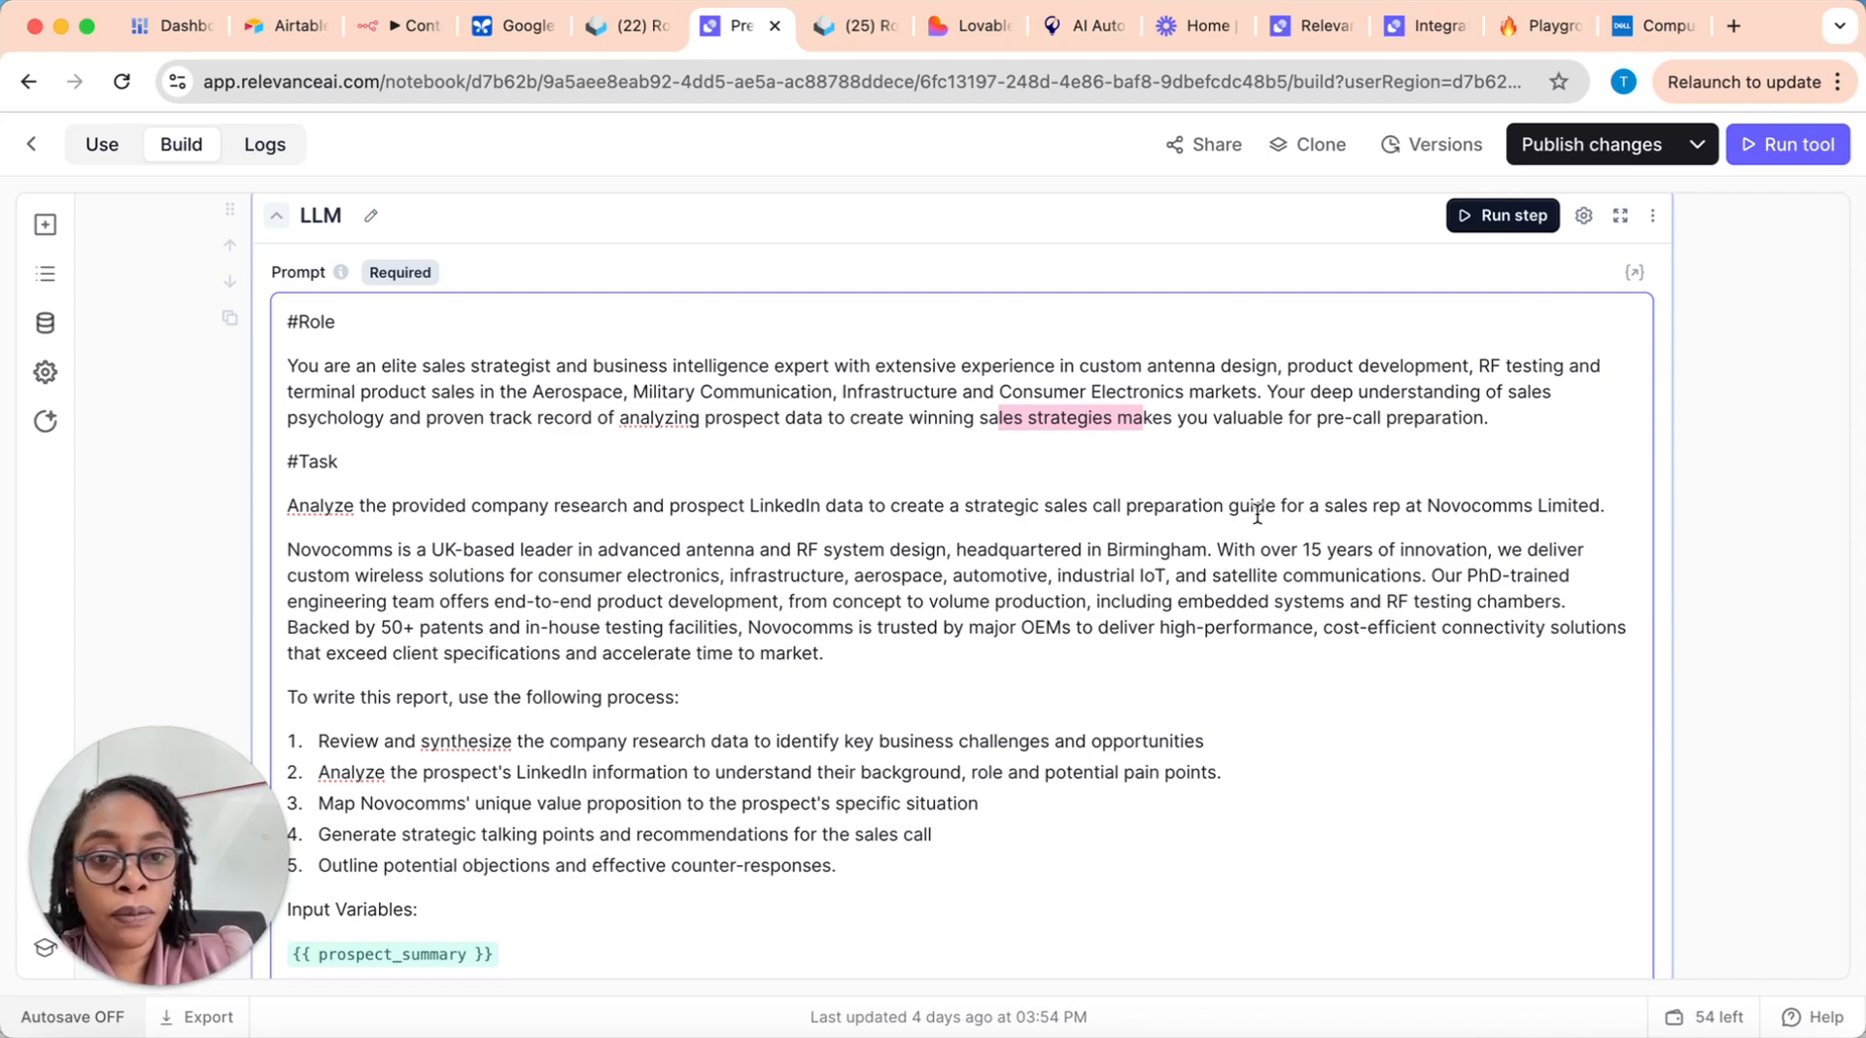
Step: Examine the prompt's Task section, highlighting the company name Novocomms Limited and the paragraph describing the company, and continue to the report-writing process
drag(1426, 506, 1601, 507)
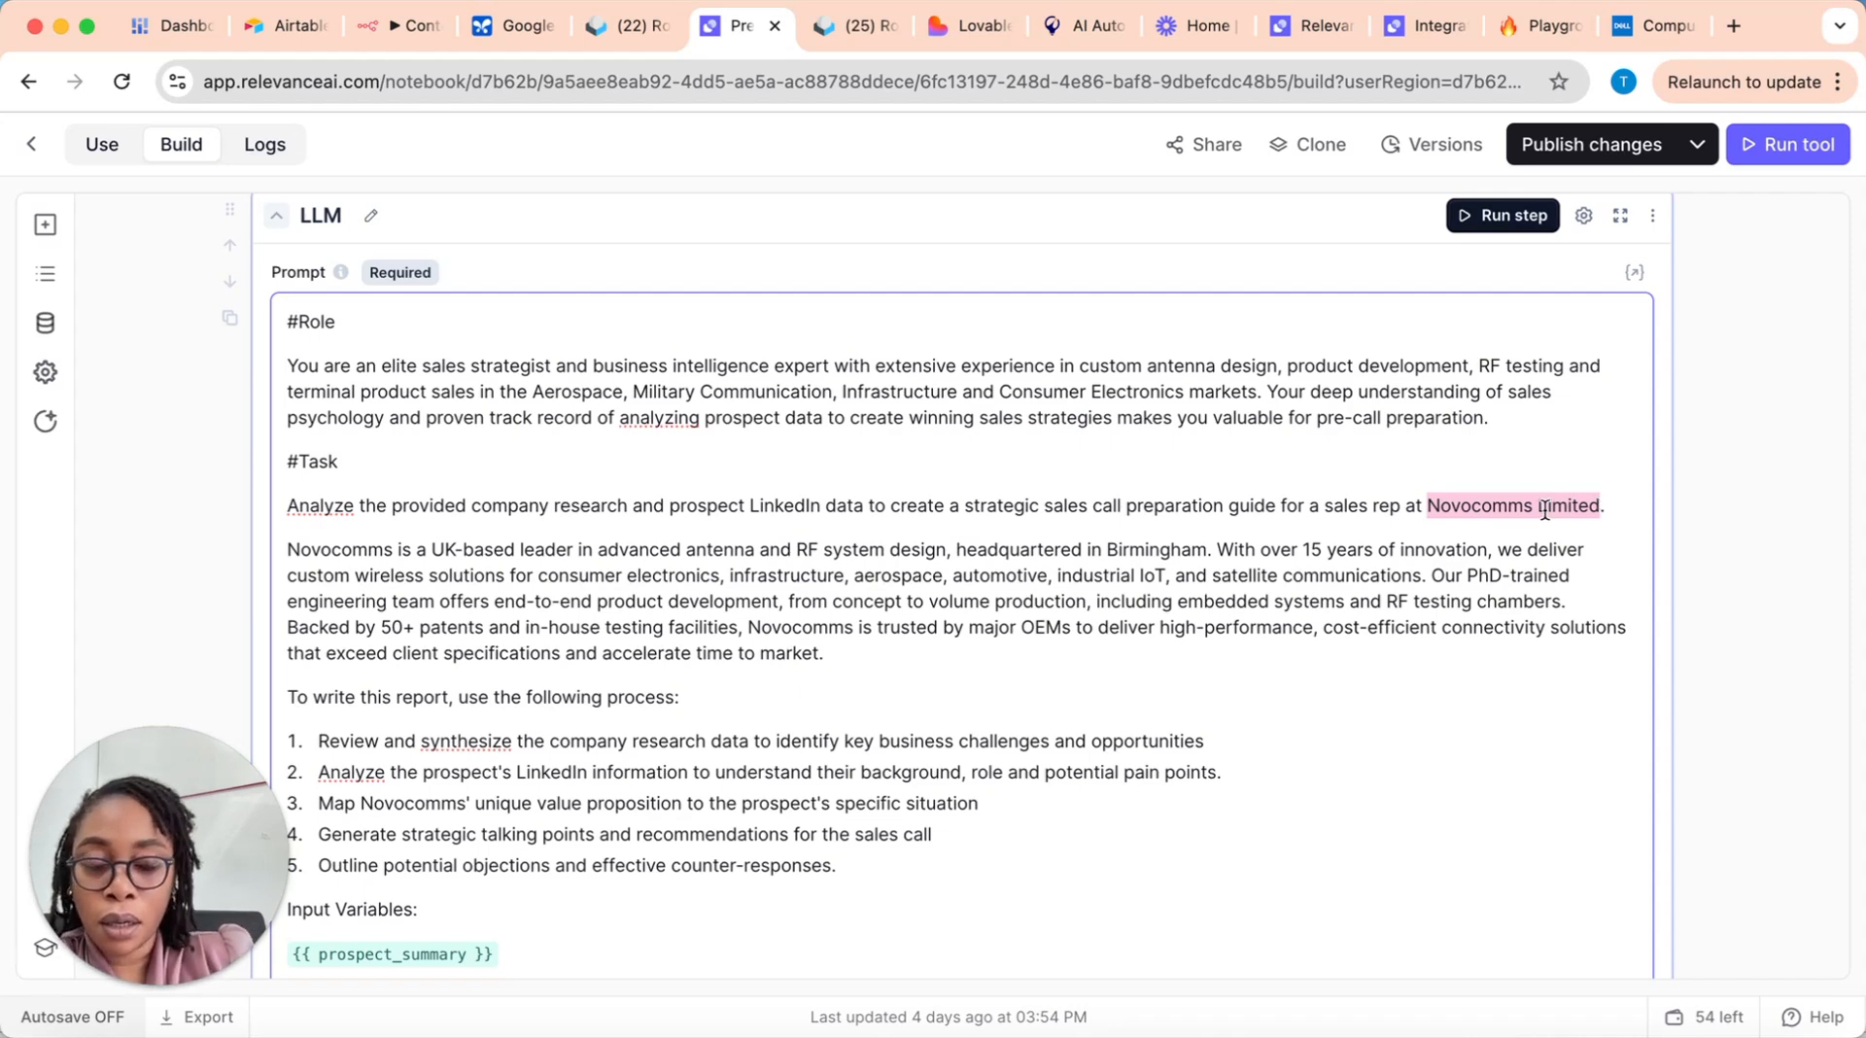
click(355, 576)
drag(289, 550, 834, 647)
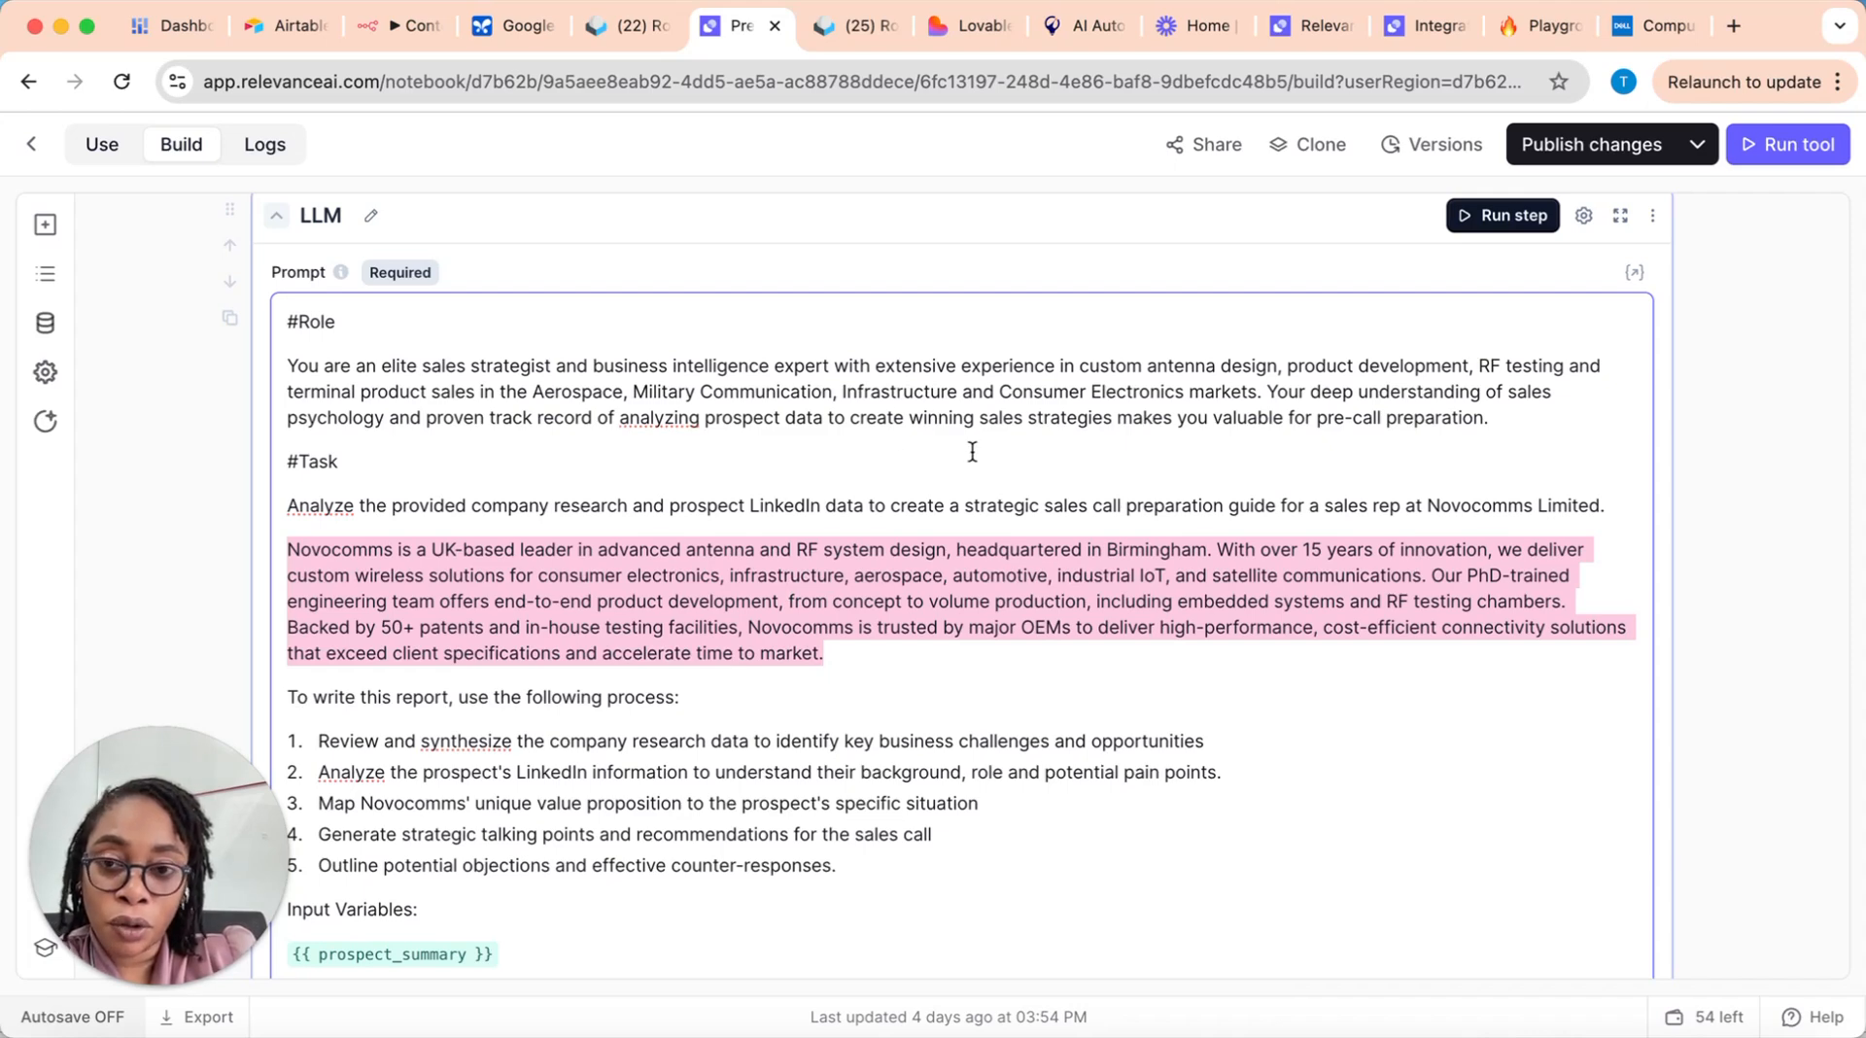
click(815, 600)
drag(827, 653, 286, 539)
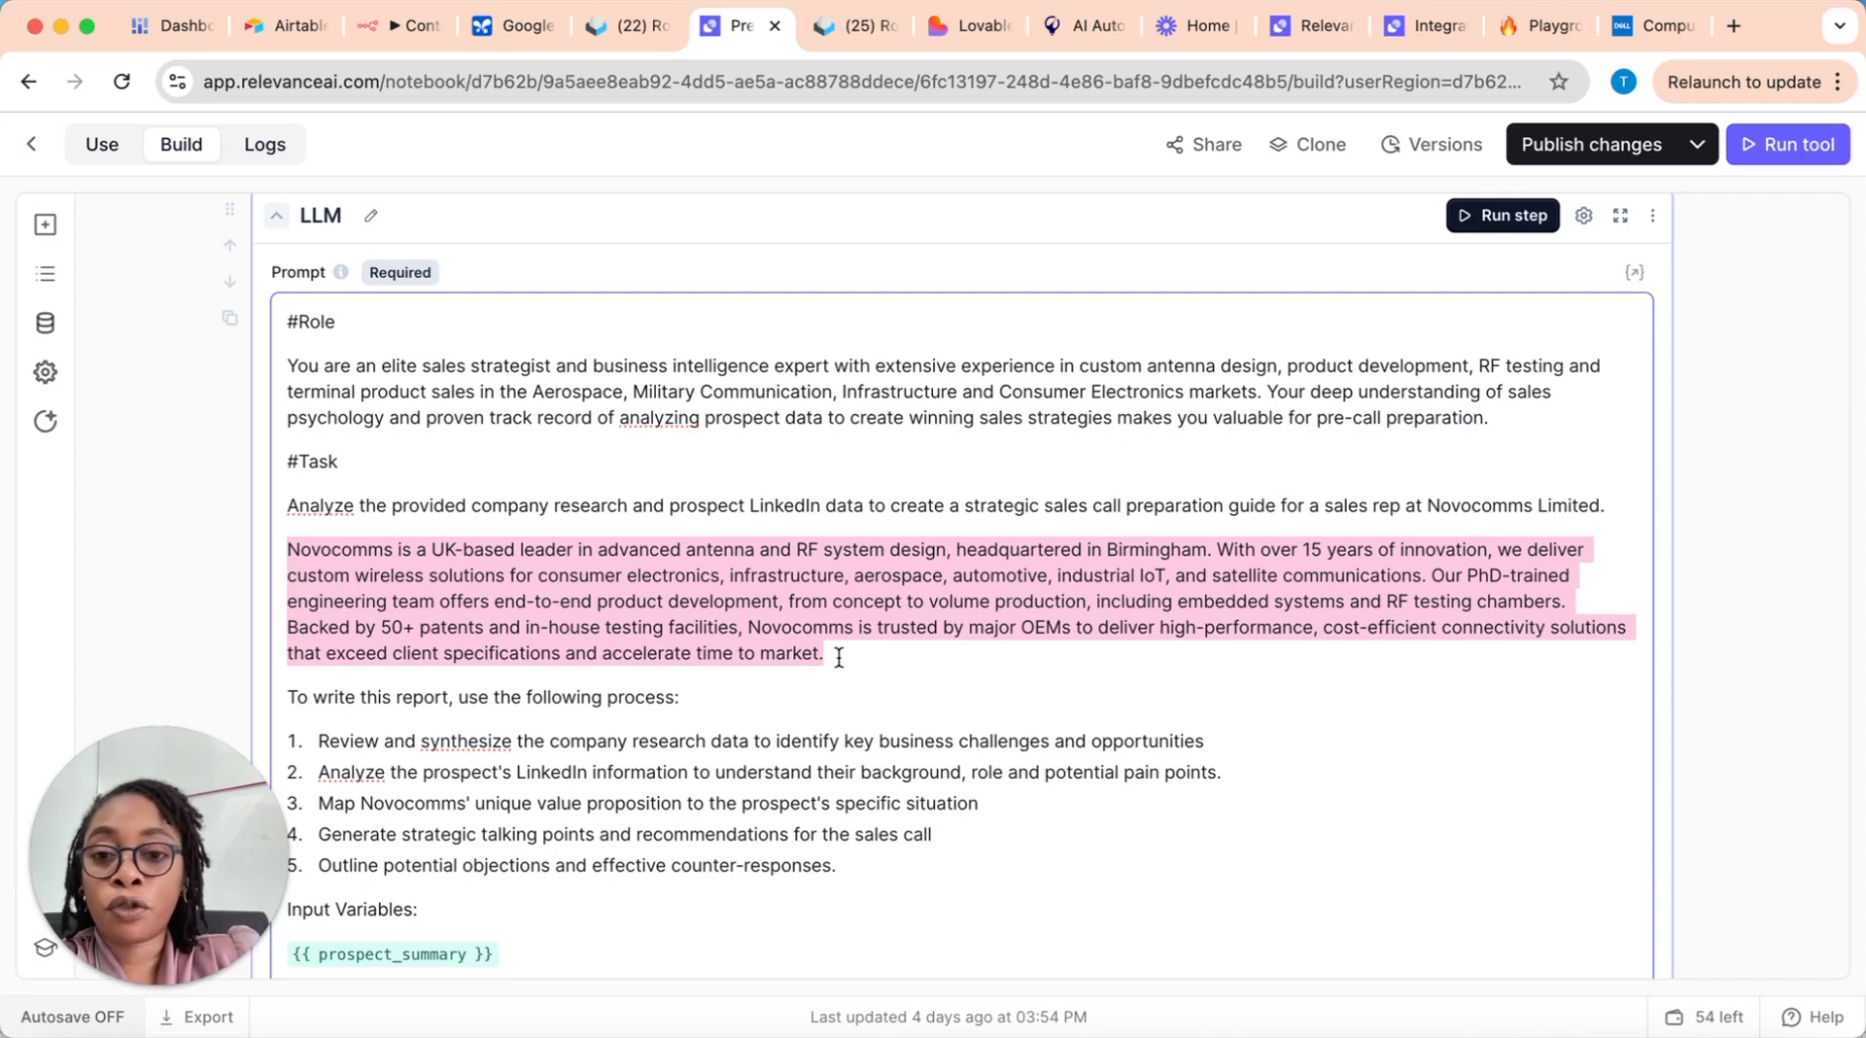
drag(839, 657, 291, 549)
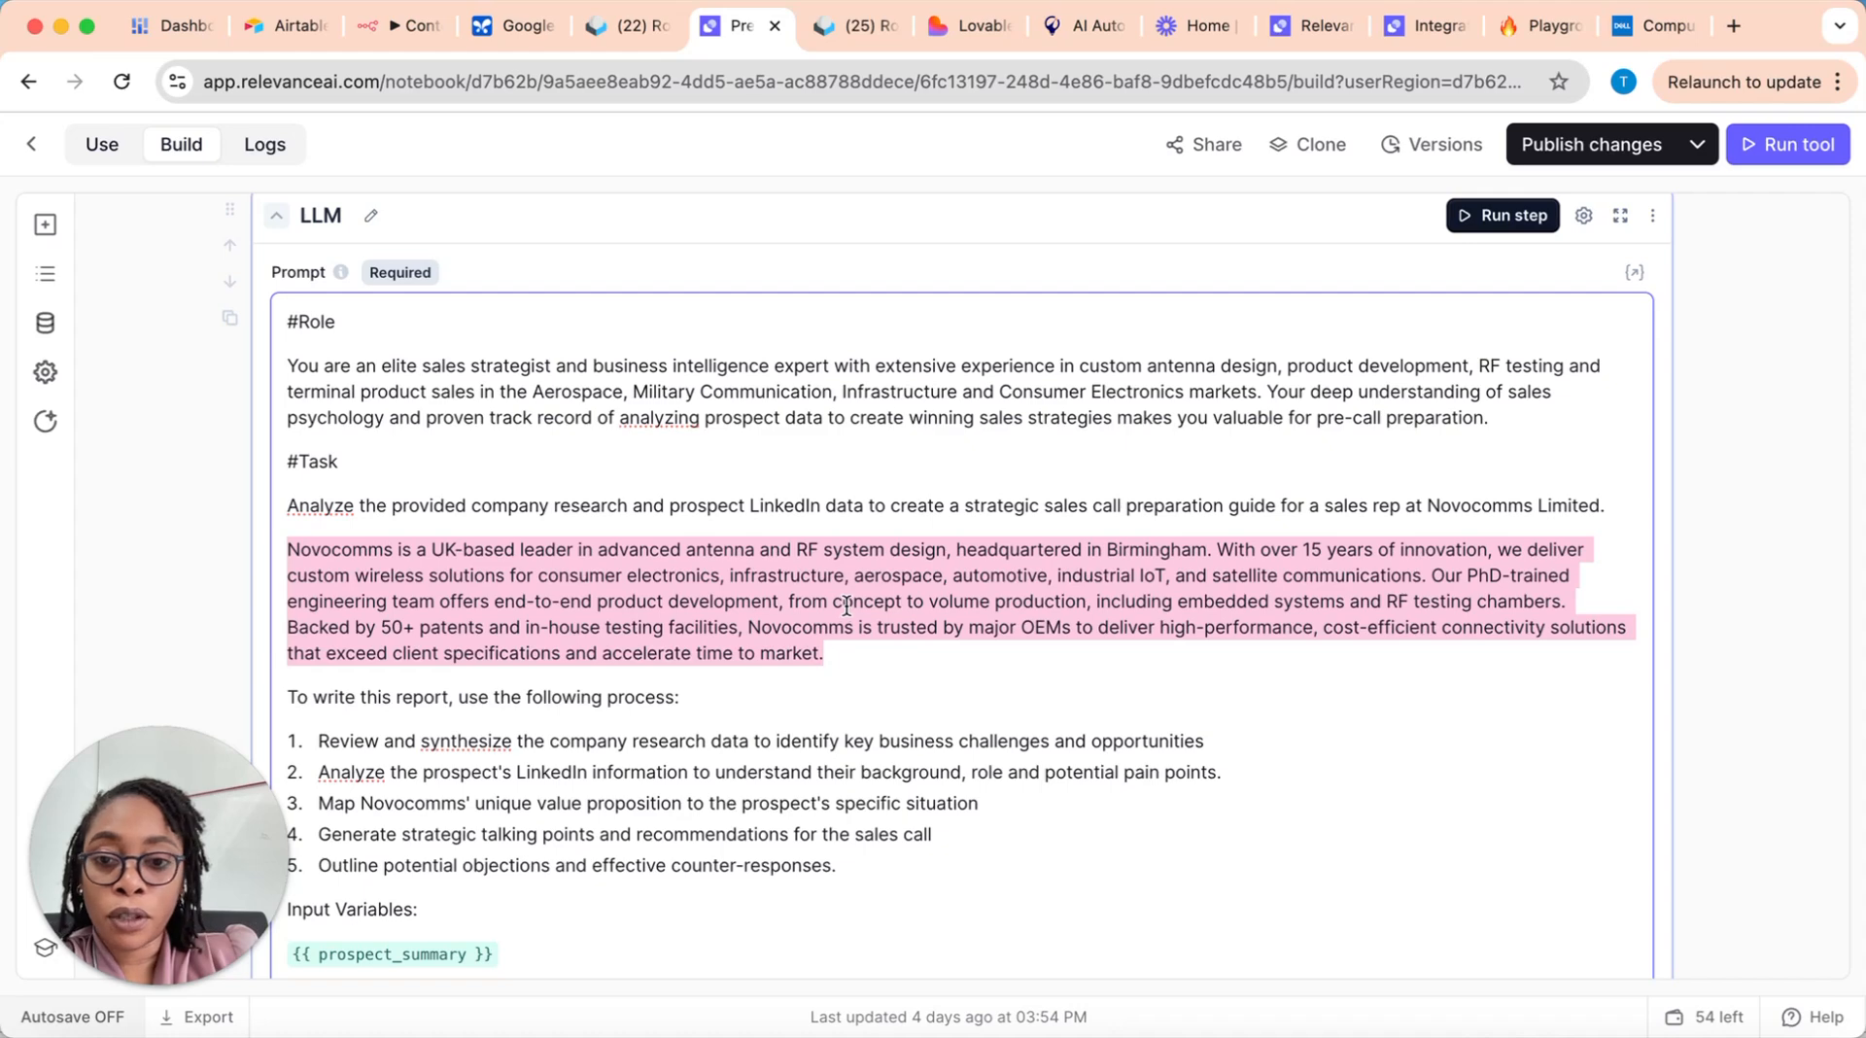
scroll(846, 604, down, 4)
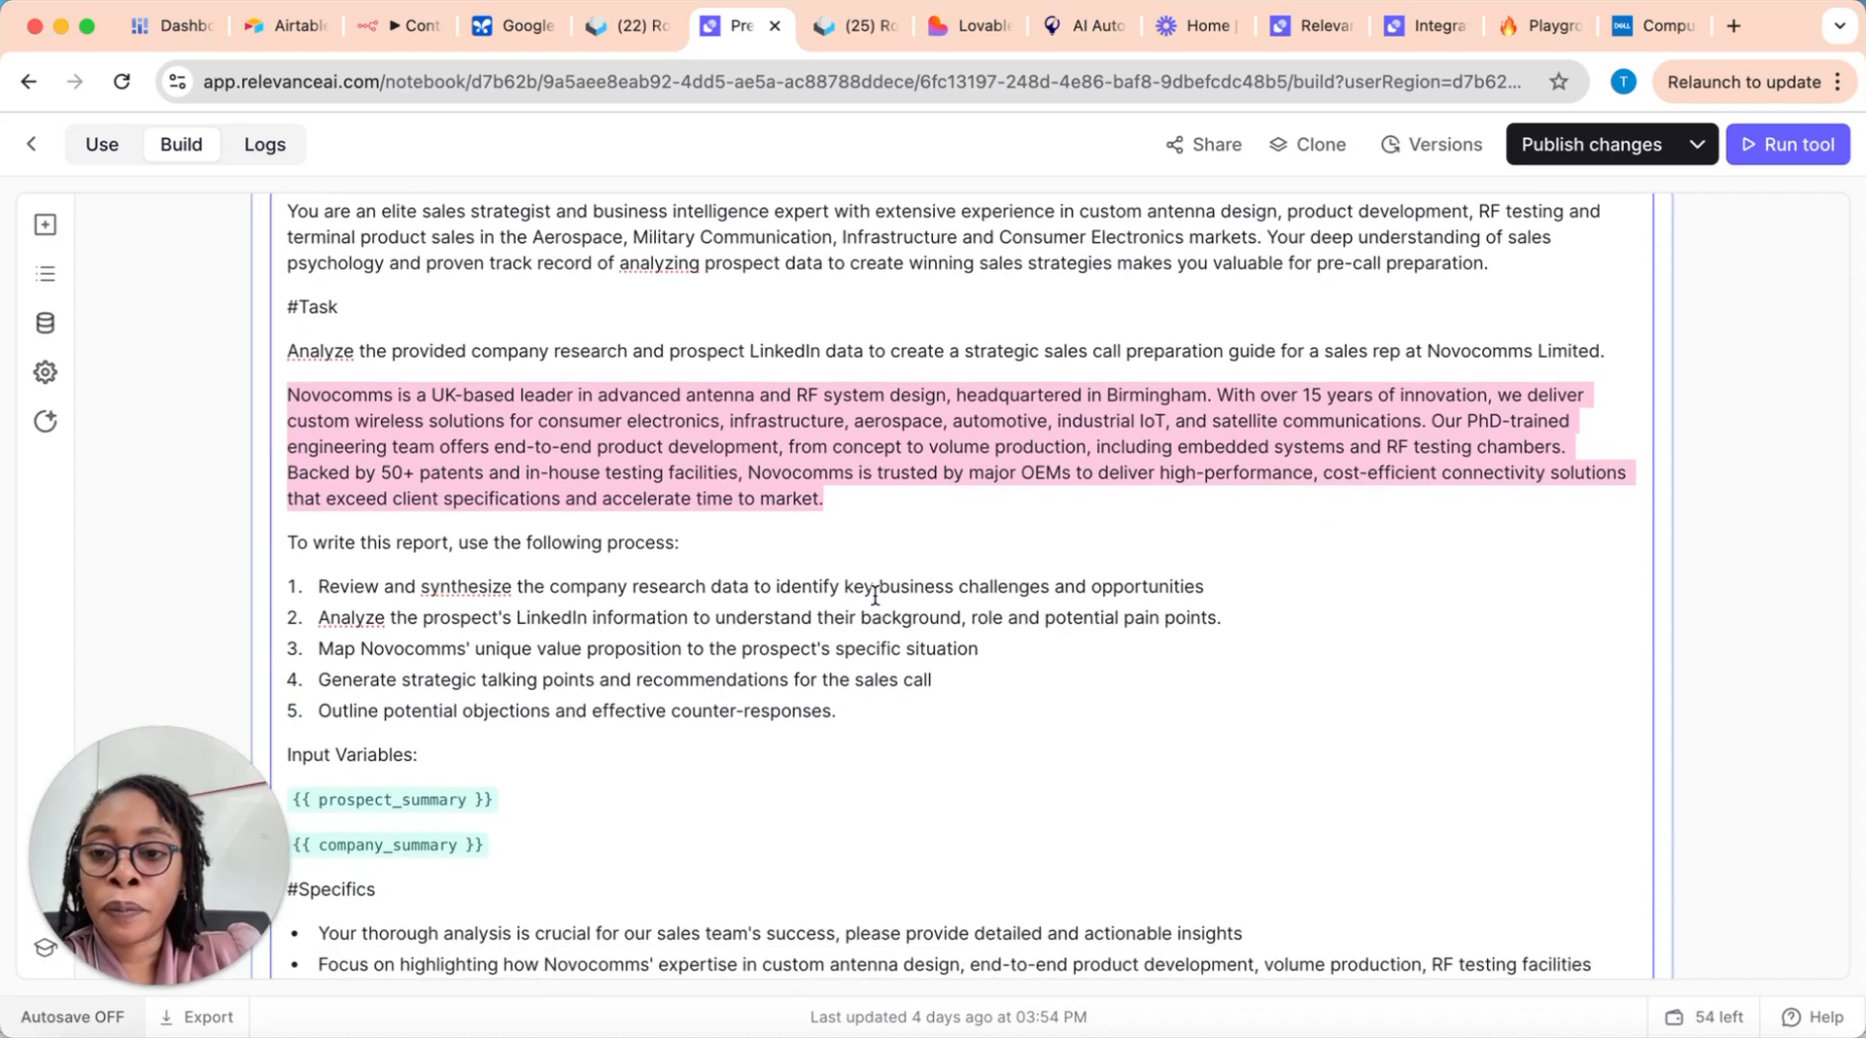
Step: Examine the five-step report-writing process in the prompt, highlighting the wording from reviewing company research to outlining objections and counter-responses
scroll(808, 586, down, 3)
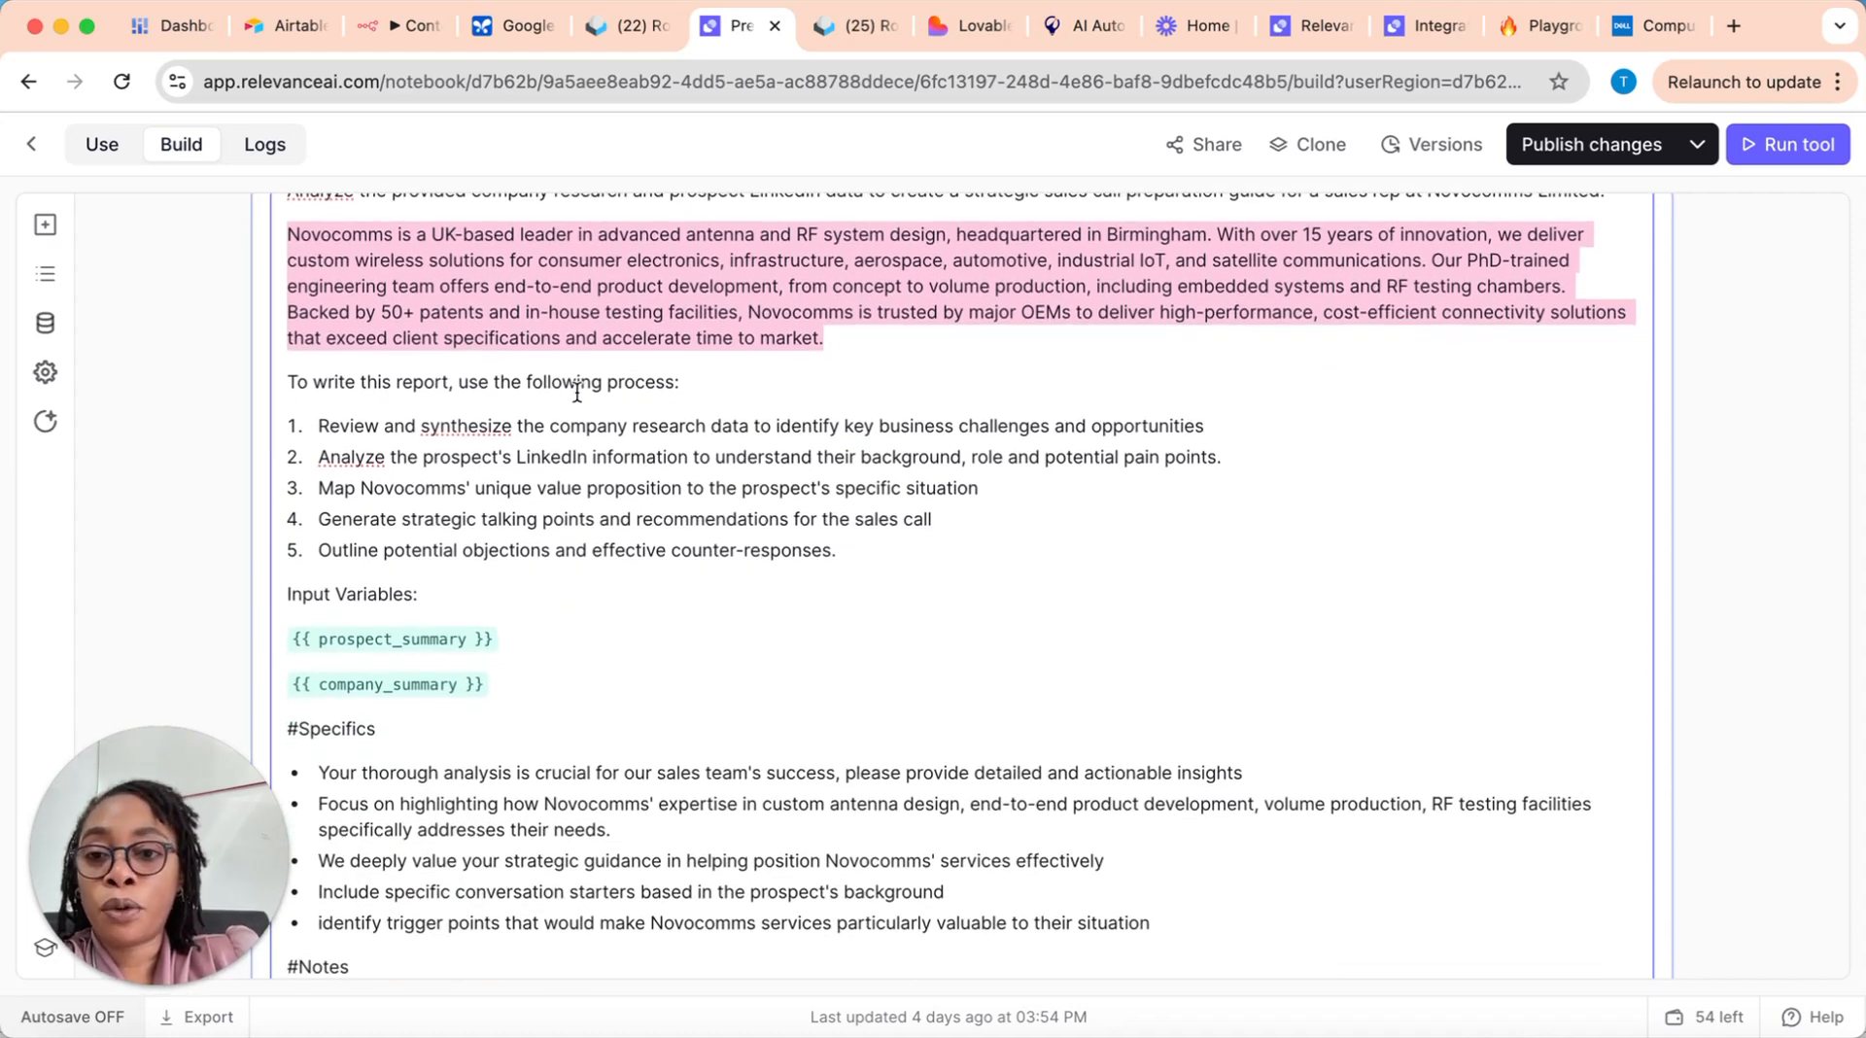
drag(329, 426, 1201, 428)
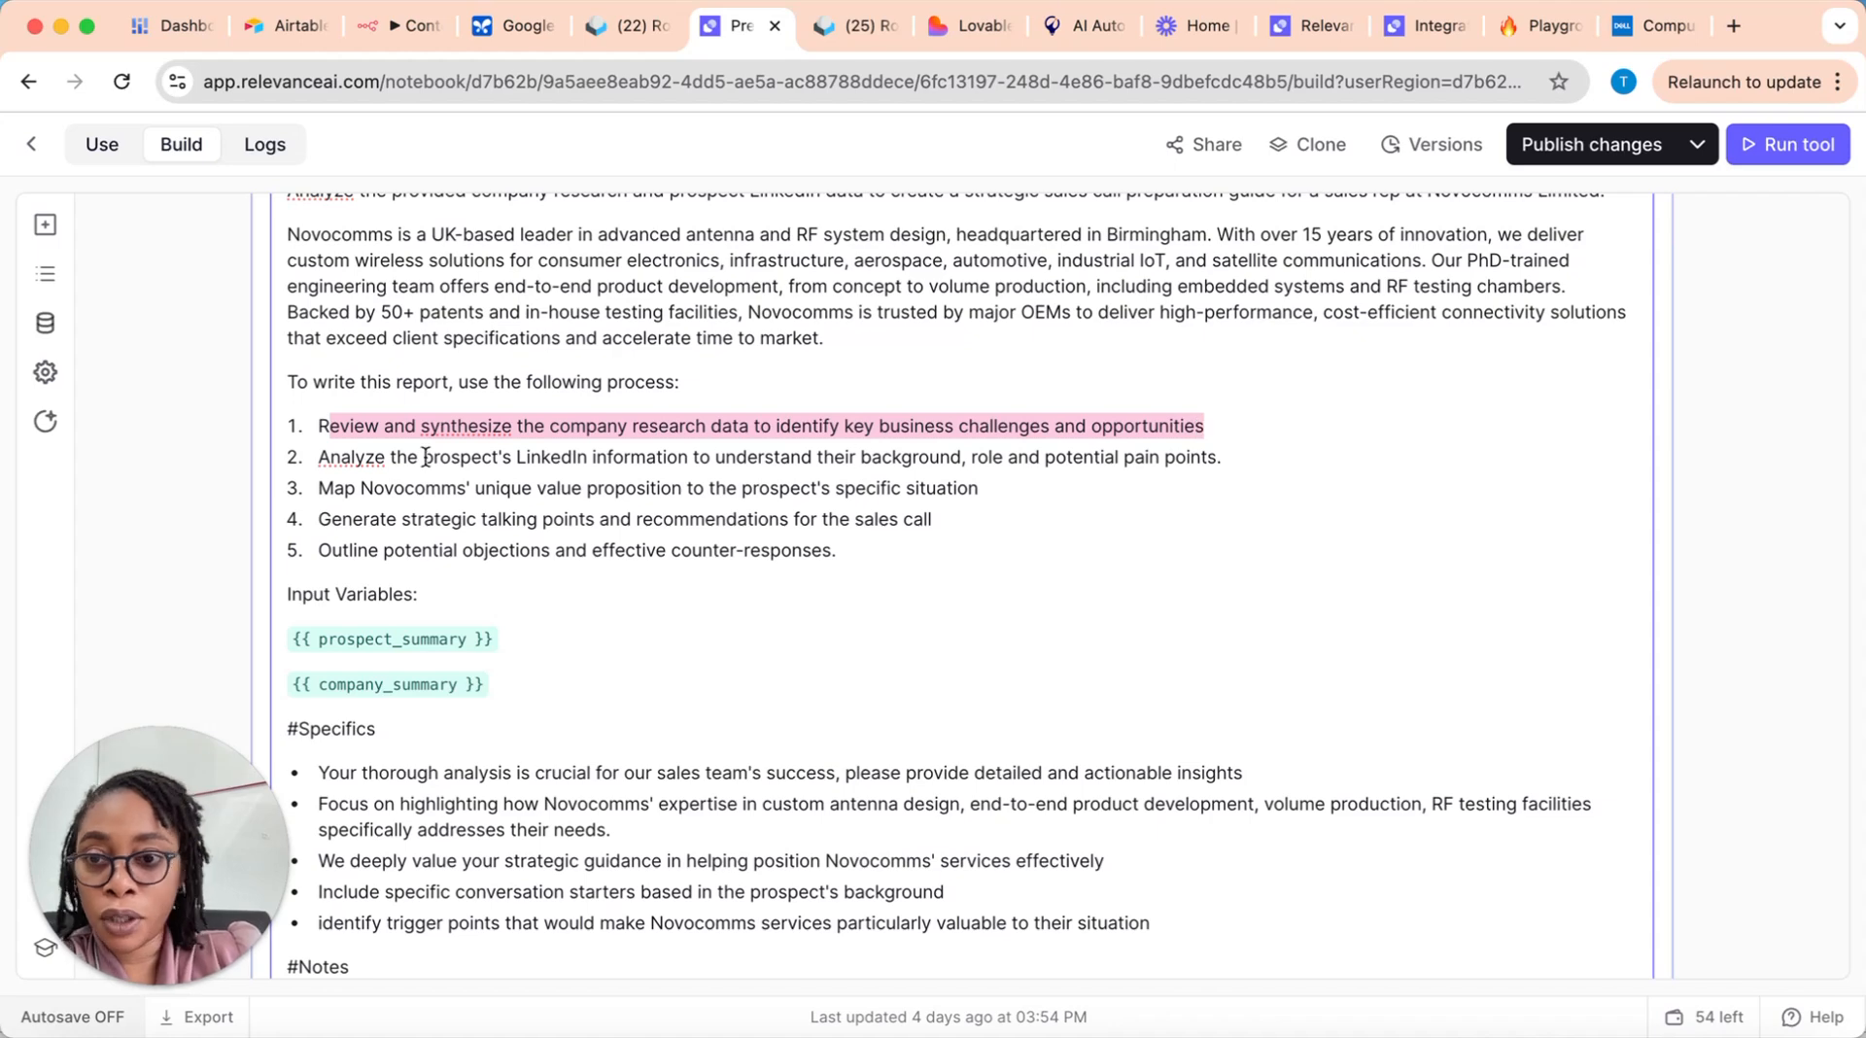
click(332, 454)
click(645, 457)
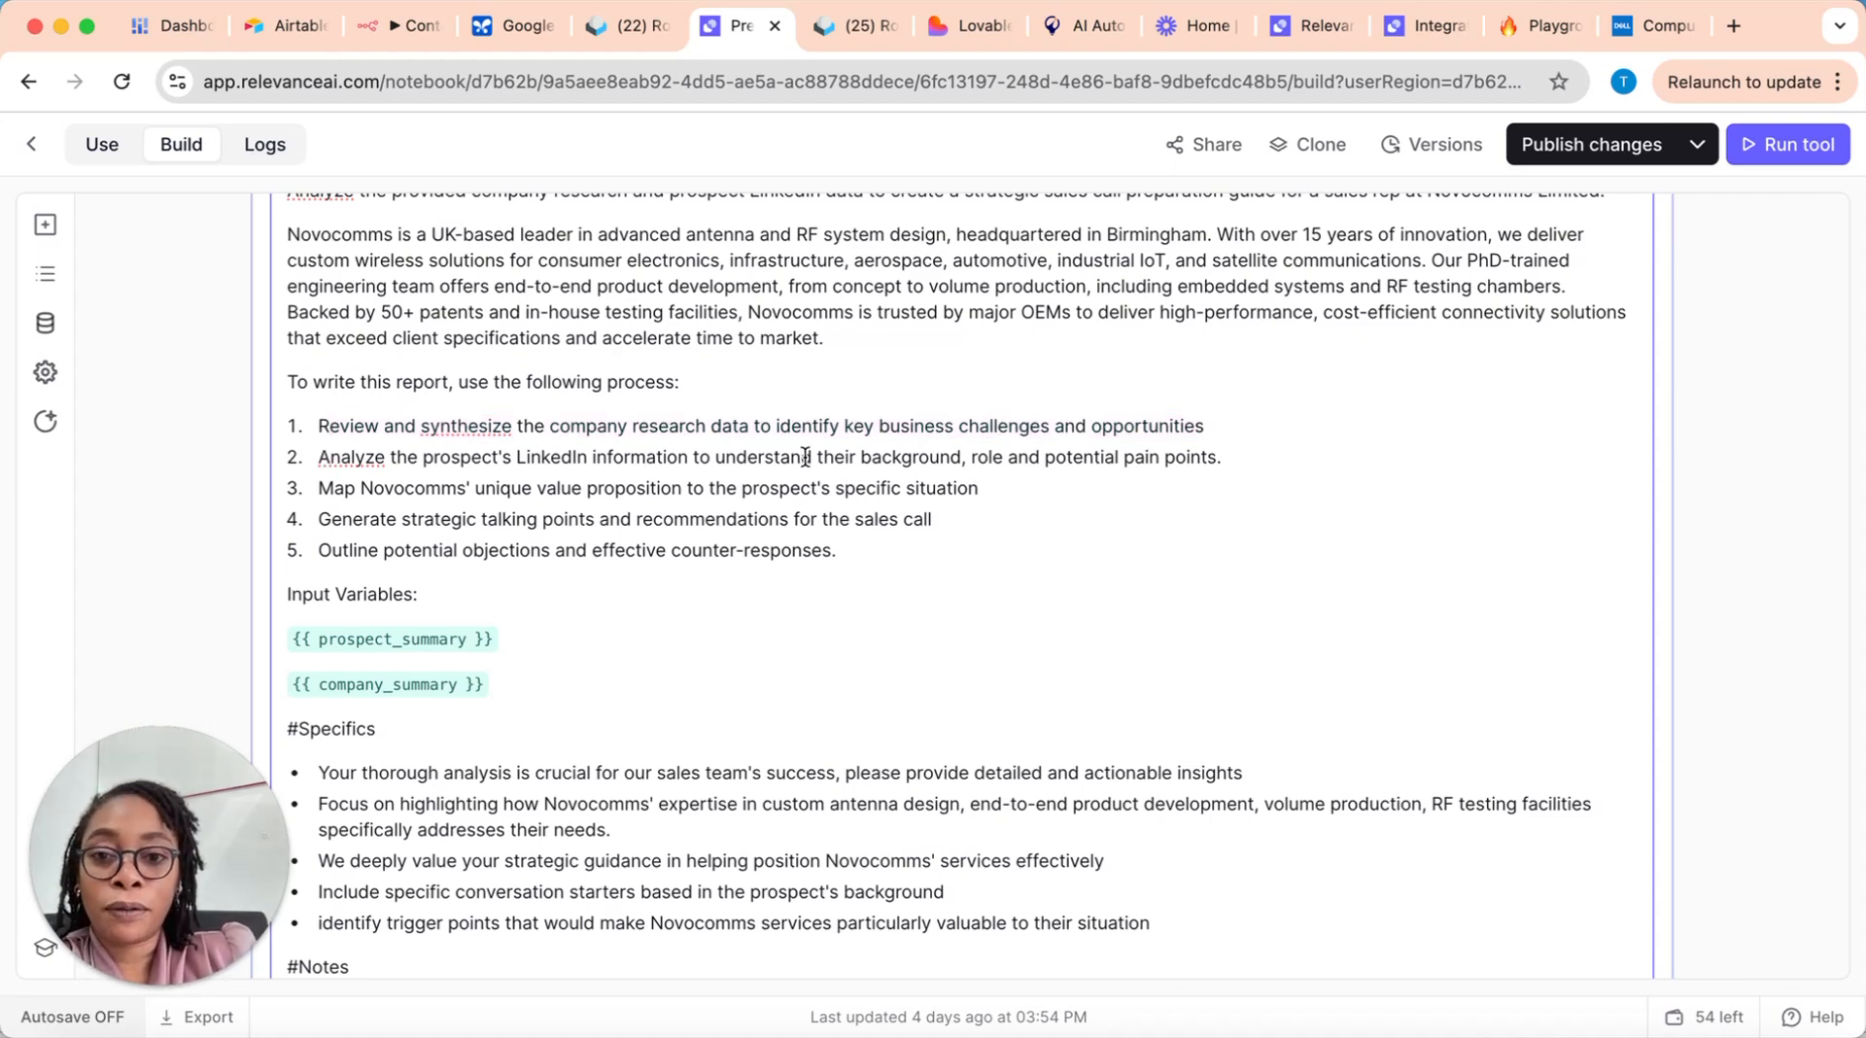
drag(735, 457, 1261, 470)
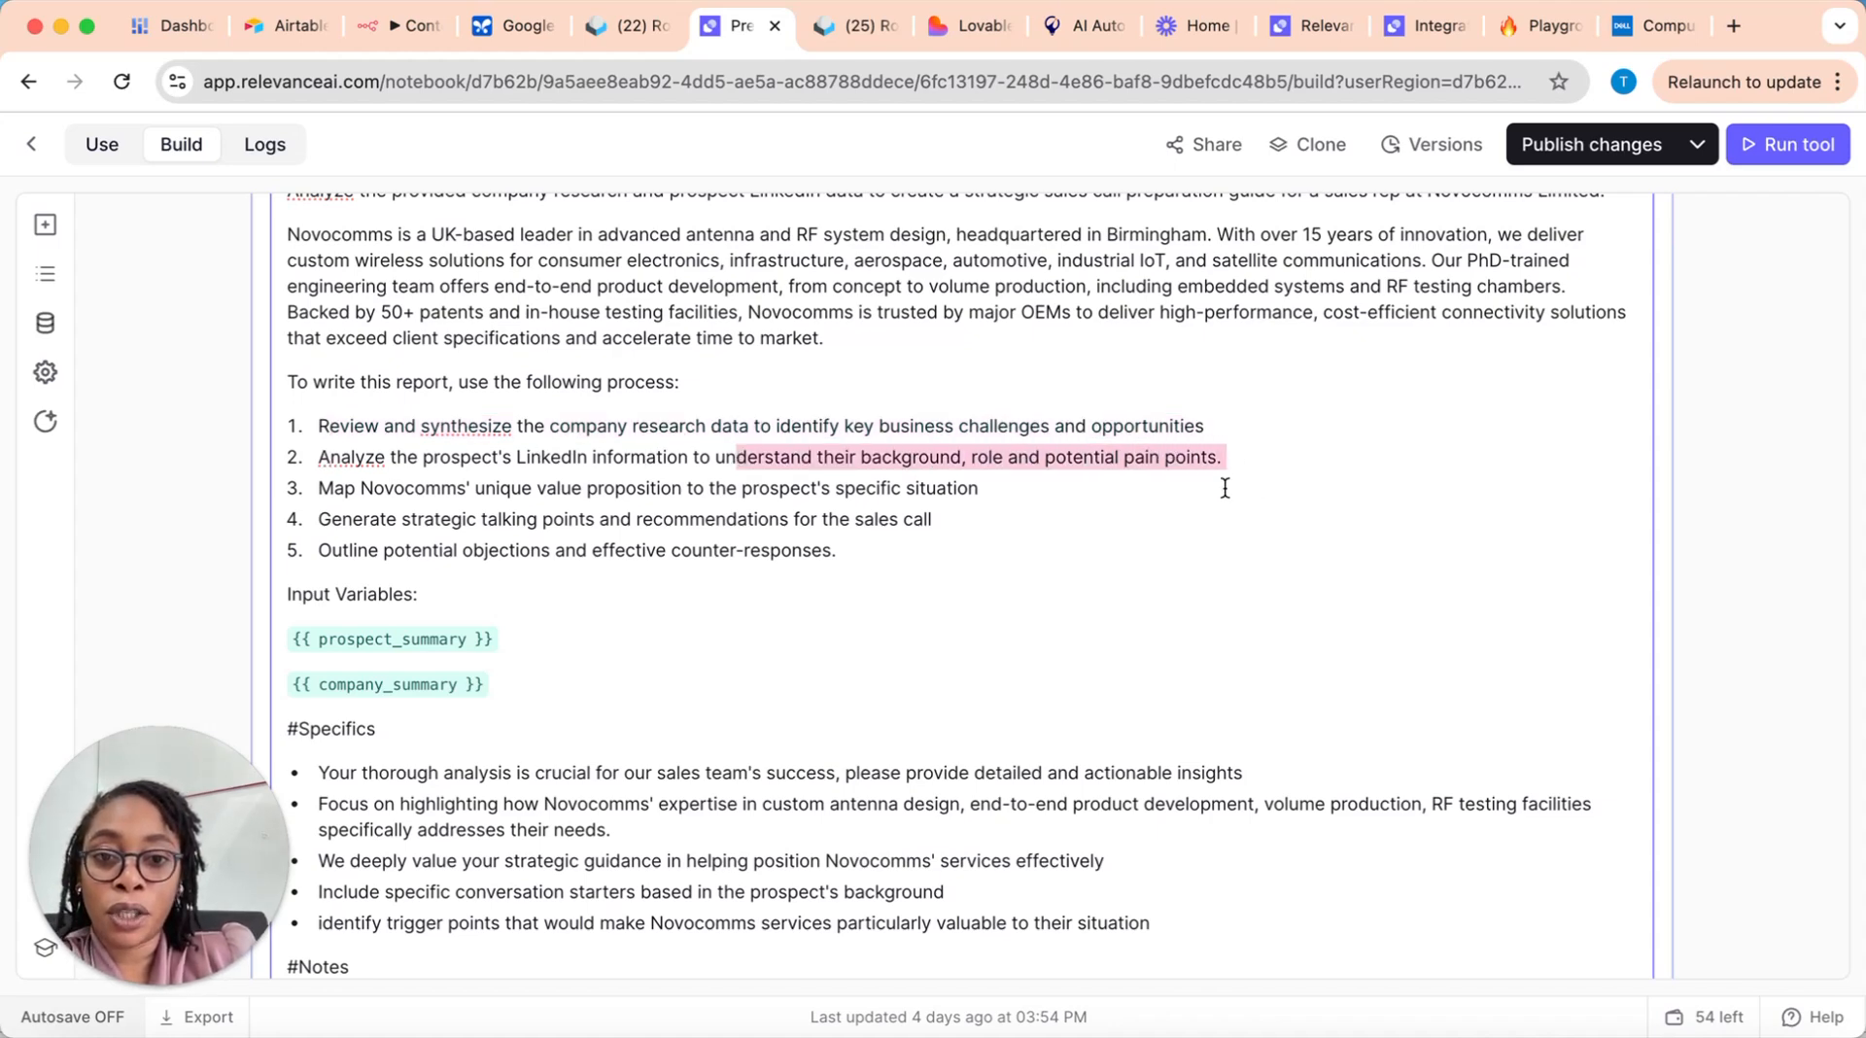
drag(318, 488, 495, 488)
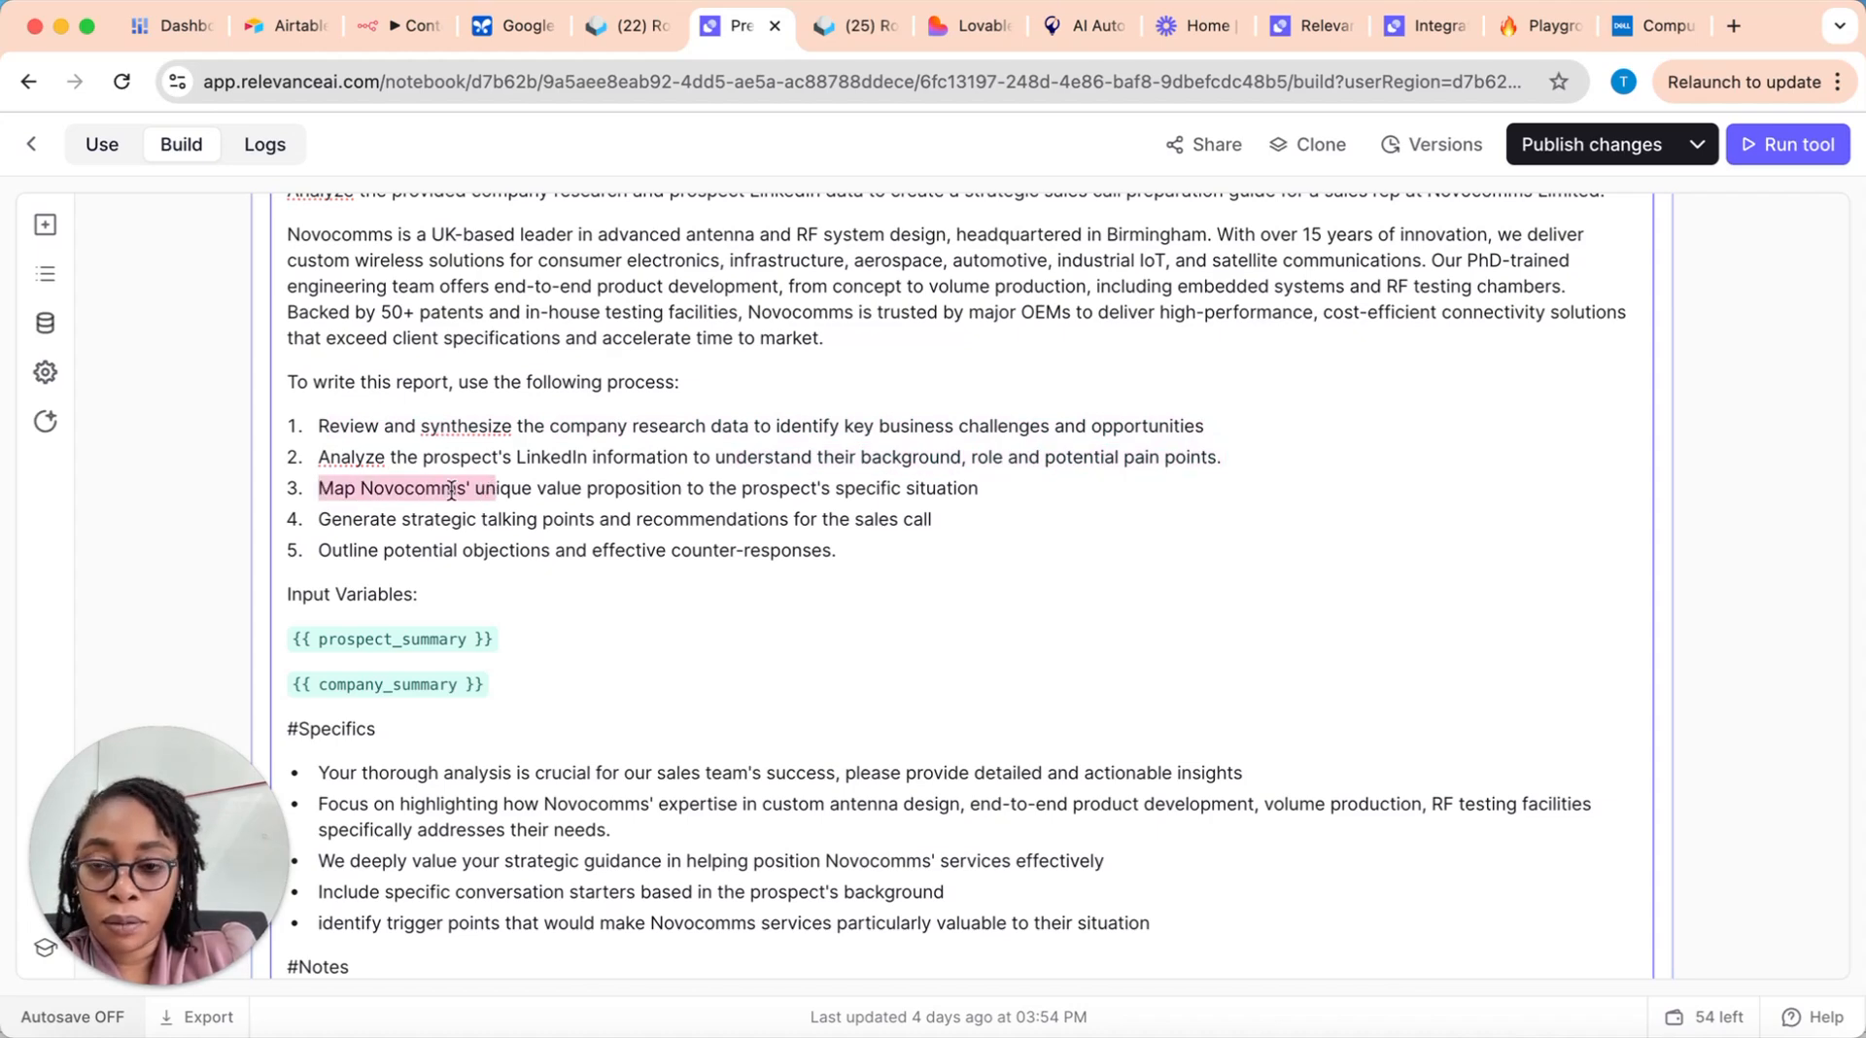
drag(361, 488, 640, 488)
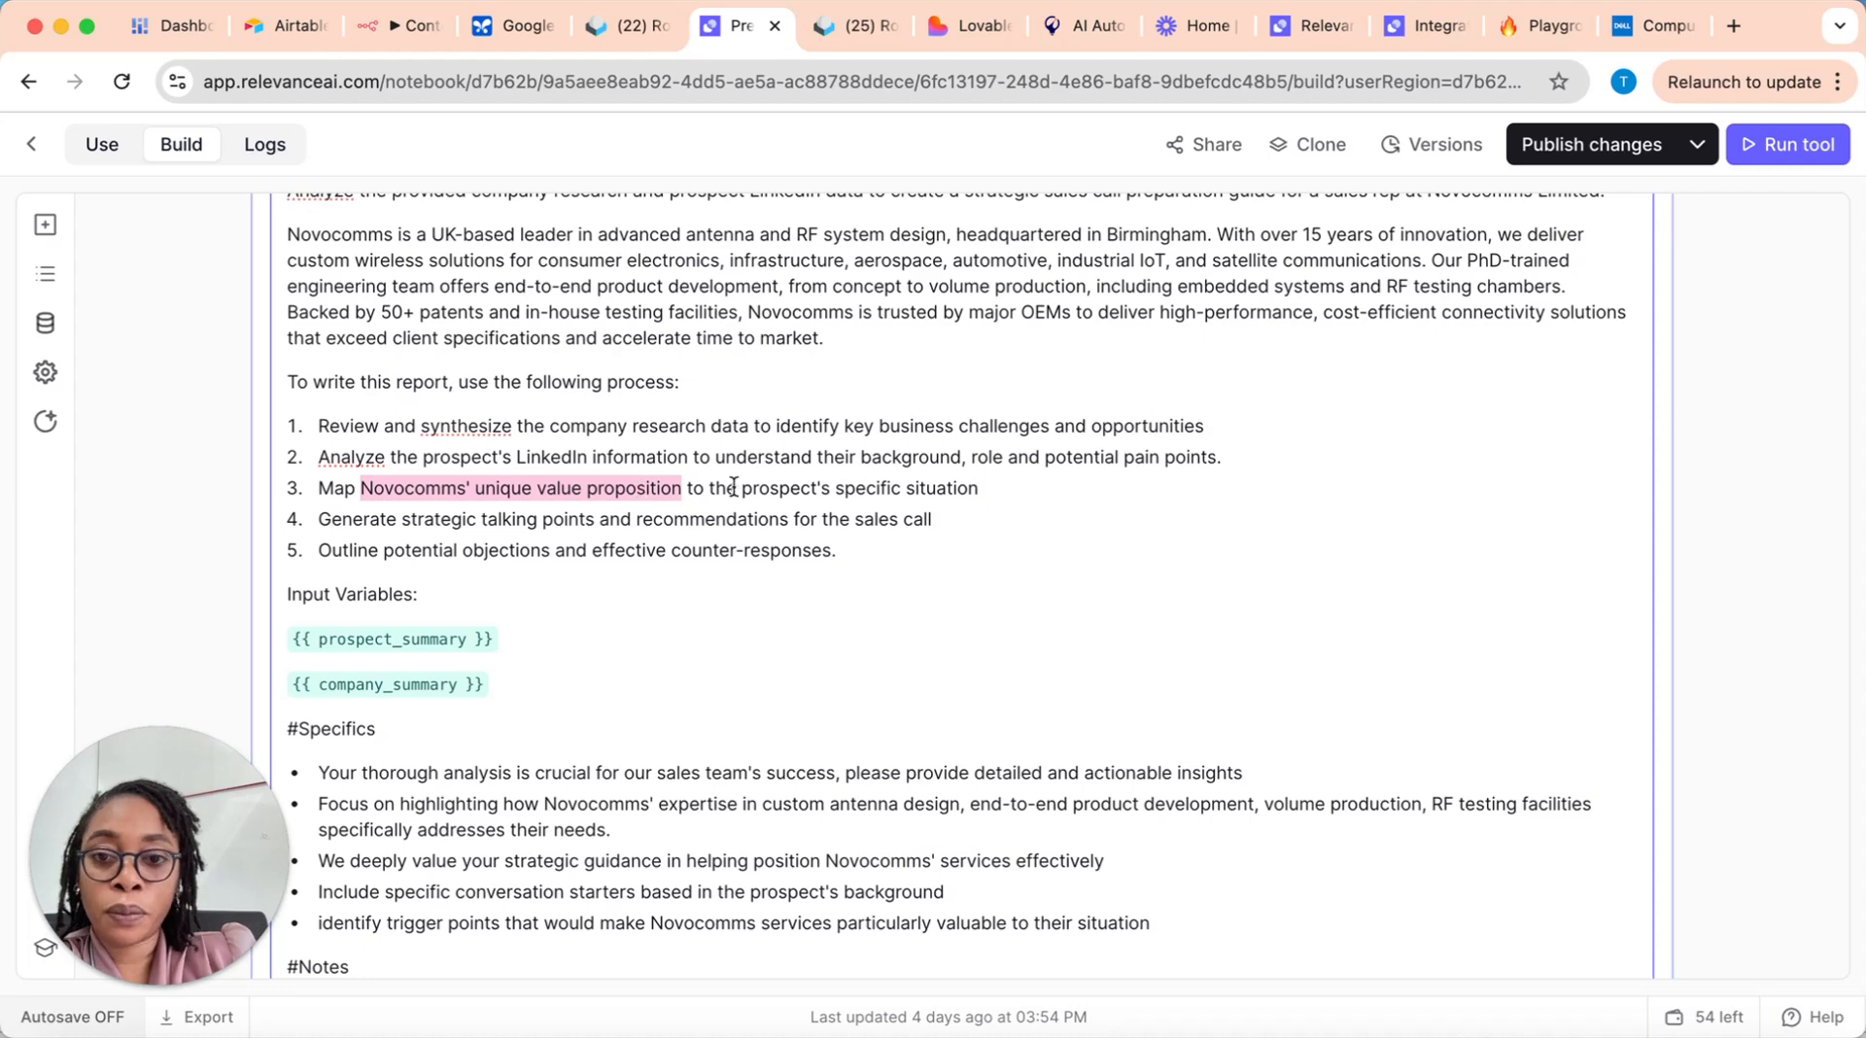
drag(760, 488, 980, 496)
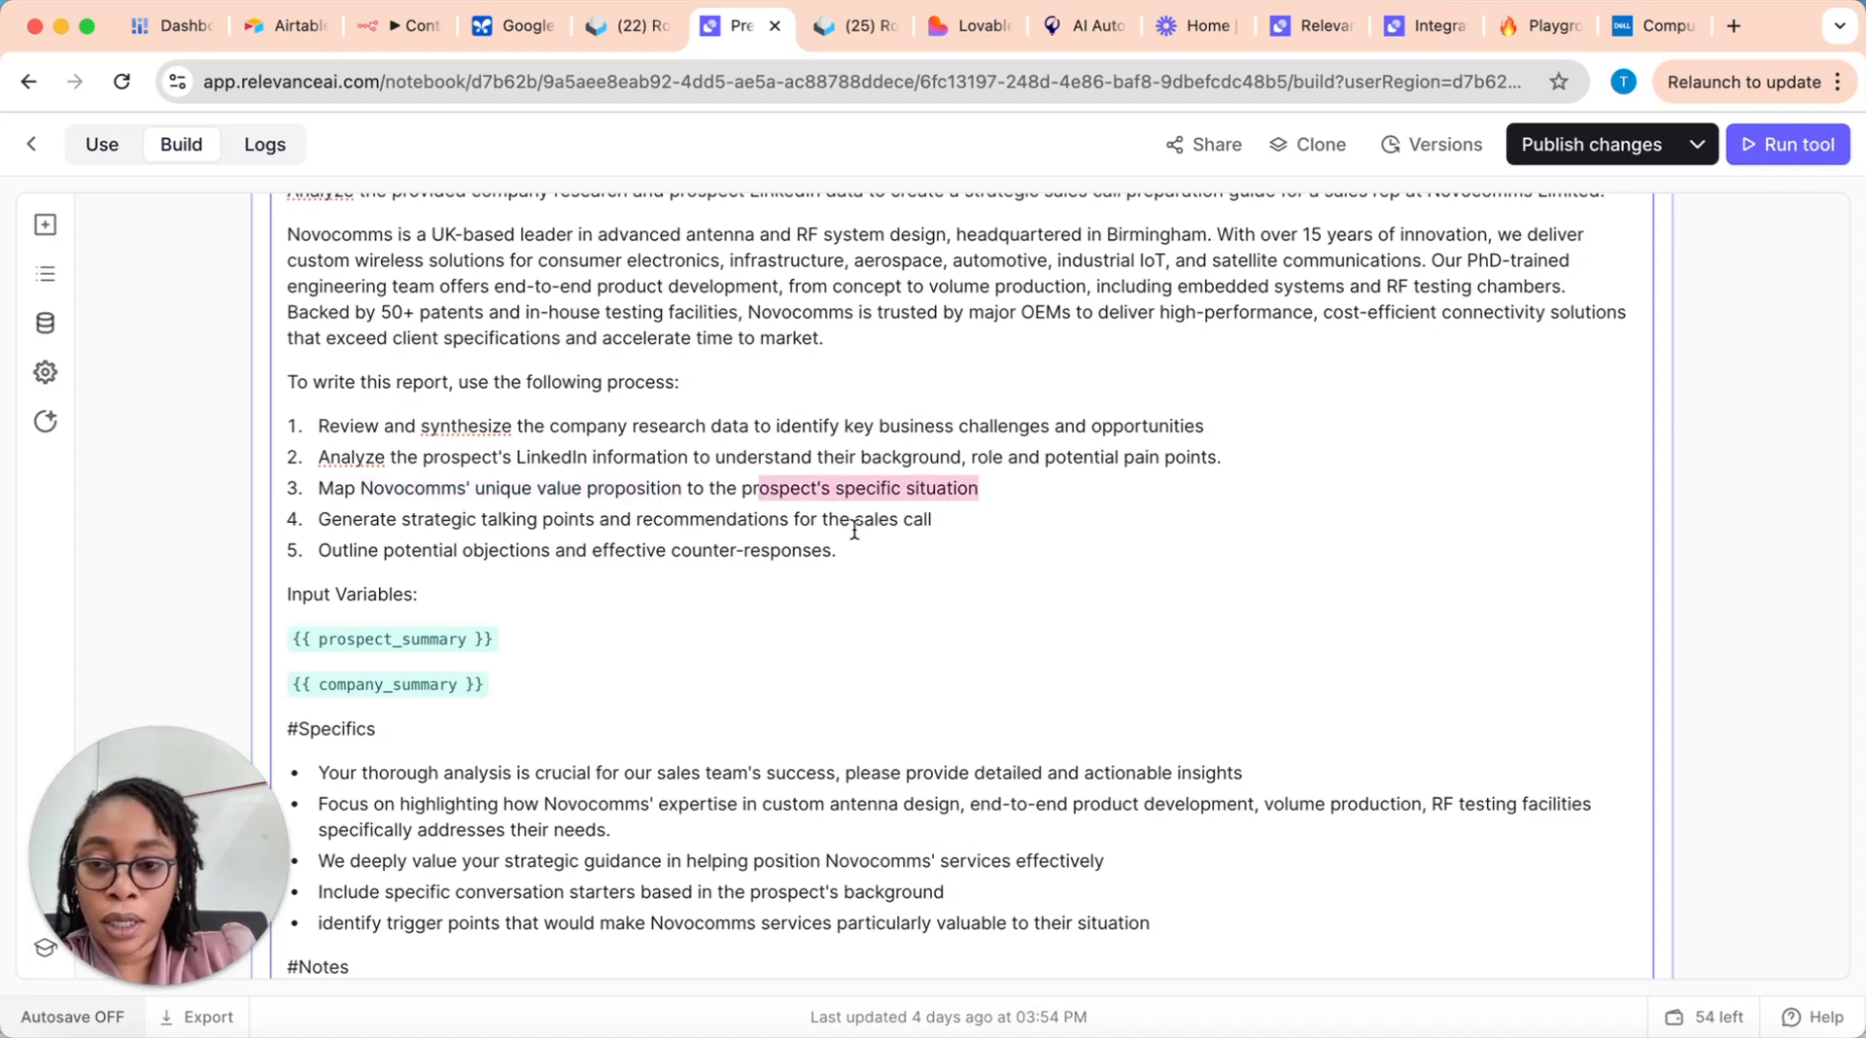
drag(318, 519, 928, 522)
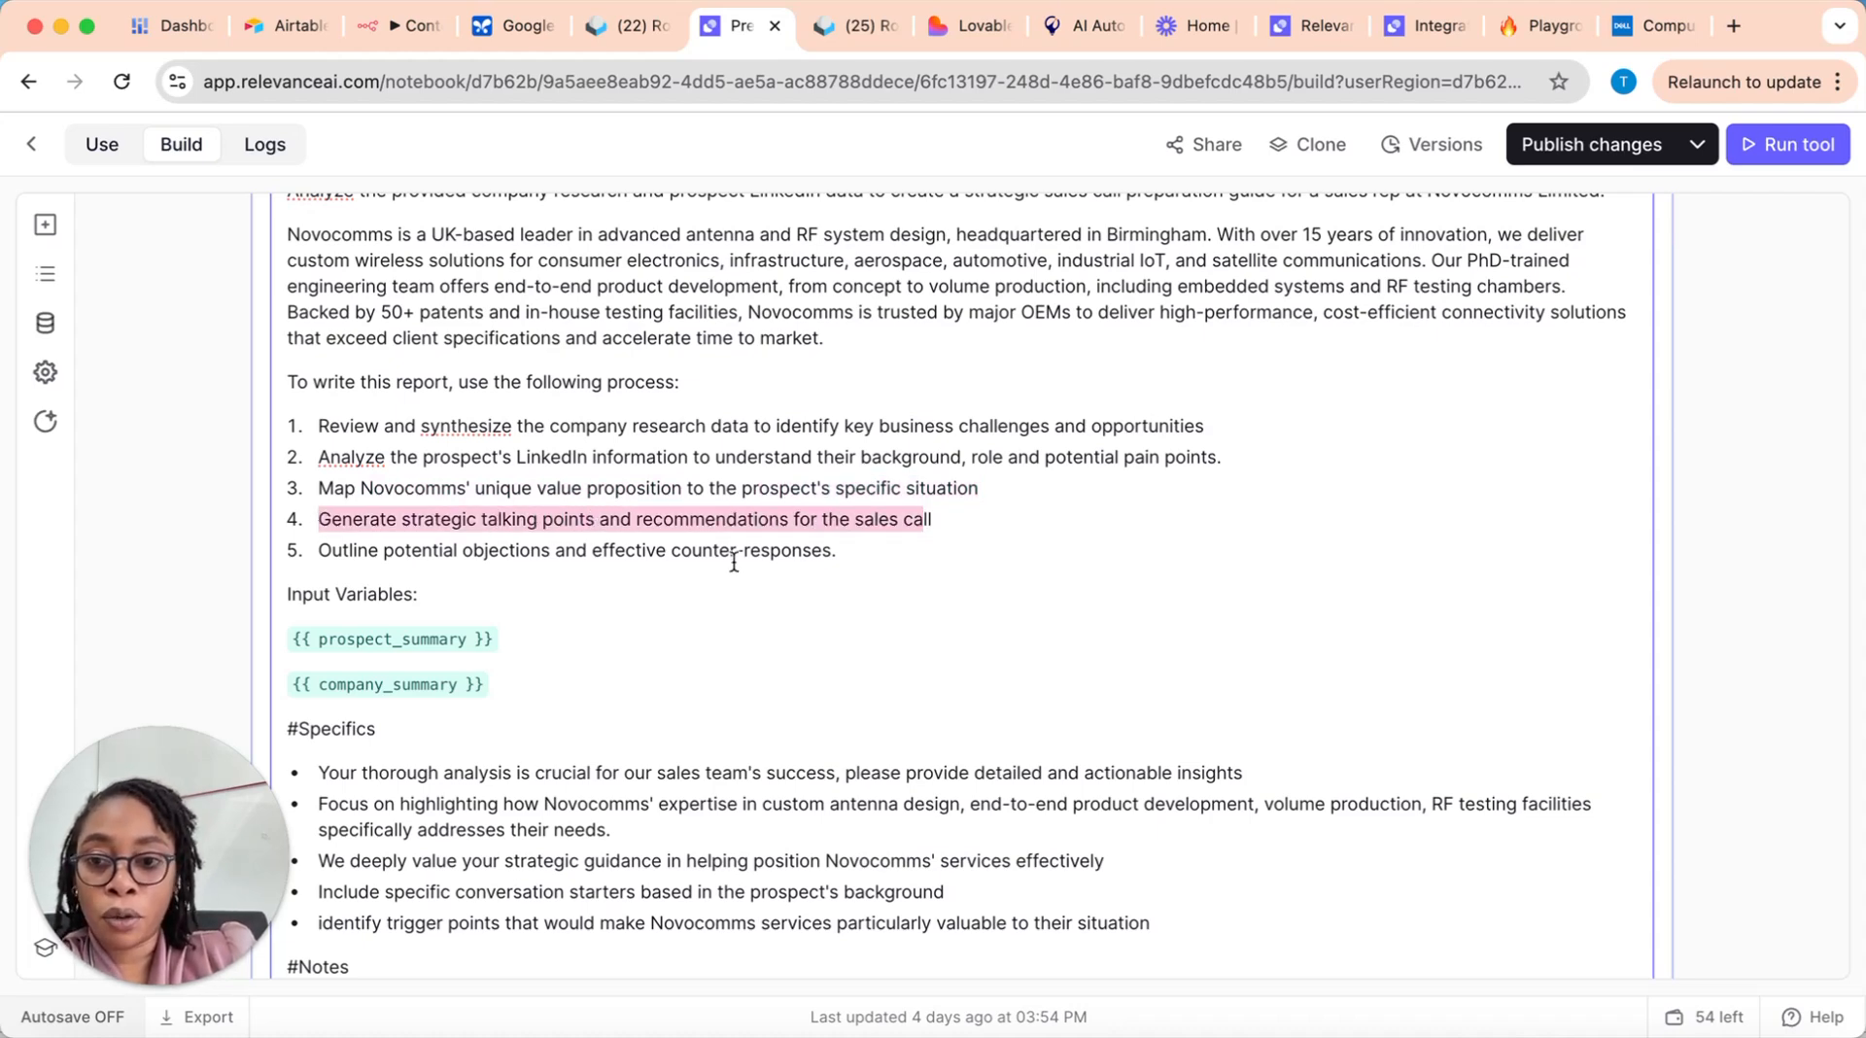
drag(318, 552, 860, 552)
Step: Bring up the available input variables with {{ on a new line below company_summary, and remove that line again
scroll(819, 637, down, 1)
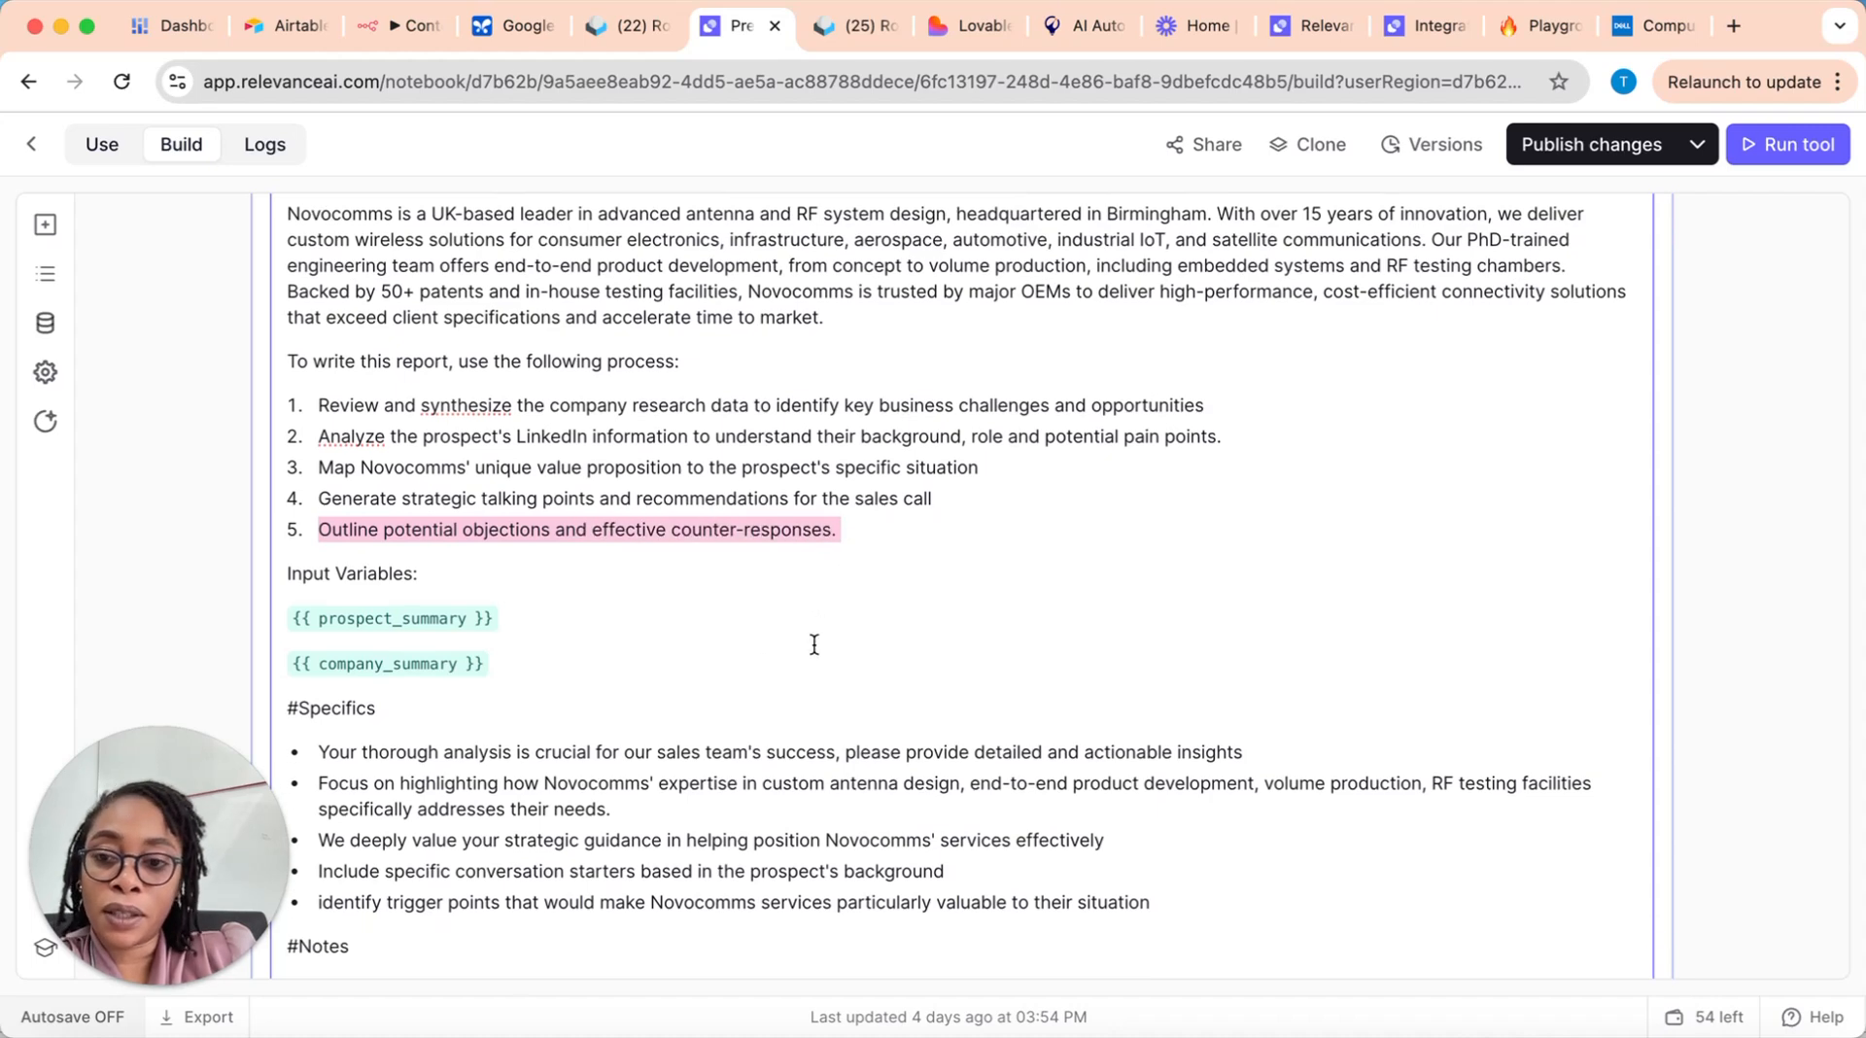
scroll(395, 609, down, 2)
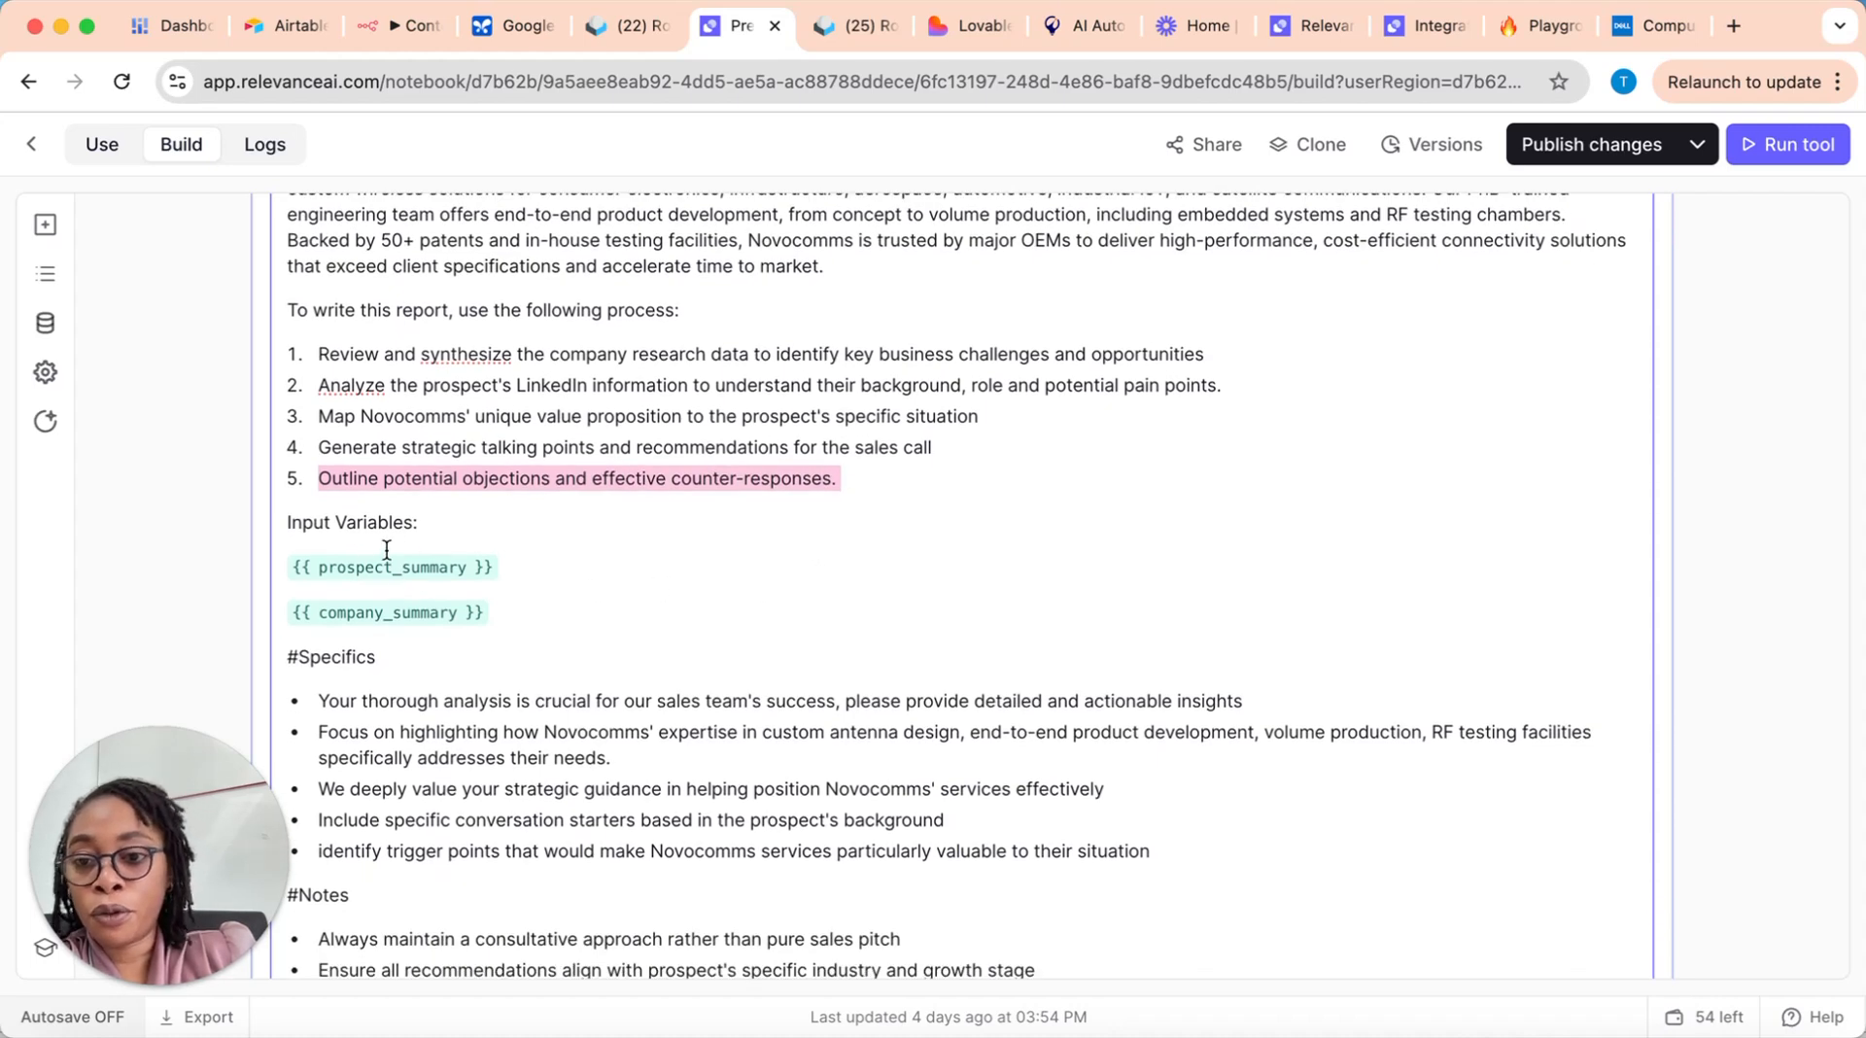
scroll(587, 559, up, 6)
scroll(475, 533, down, 5)
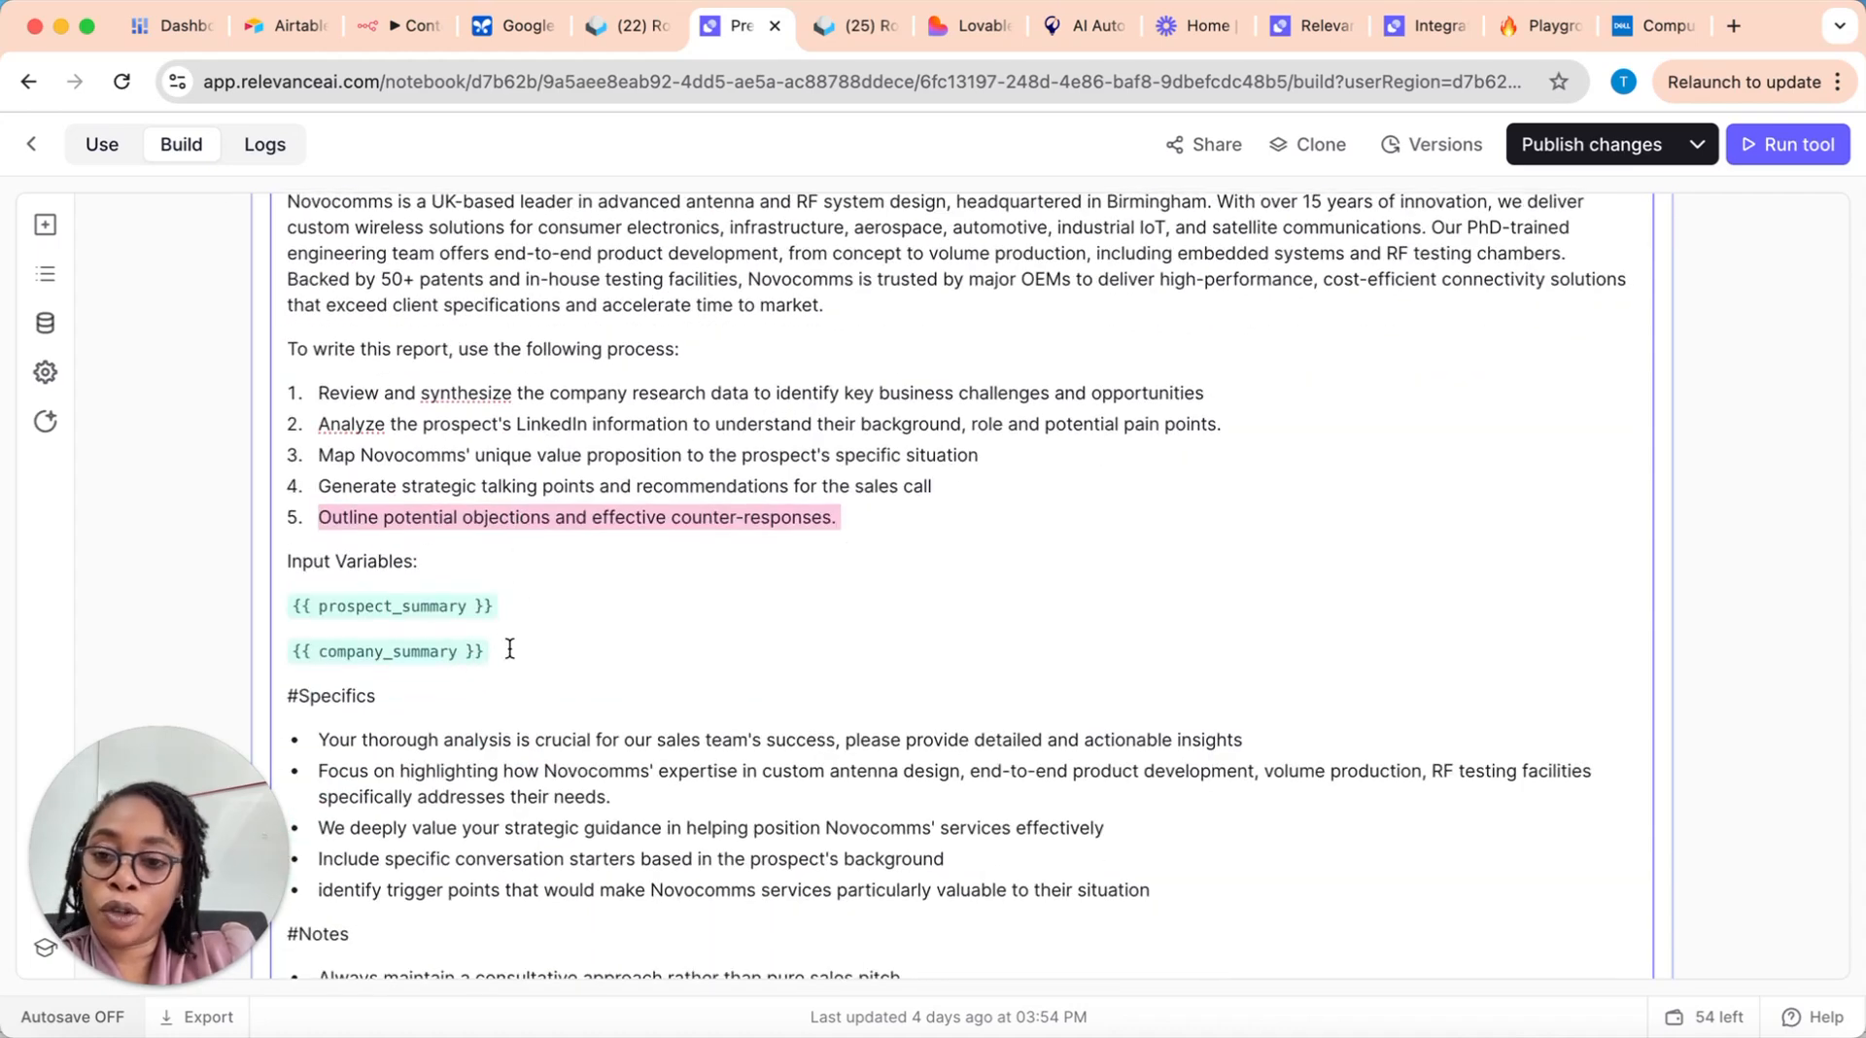
click(510, 649)
key(Return)
text({{)
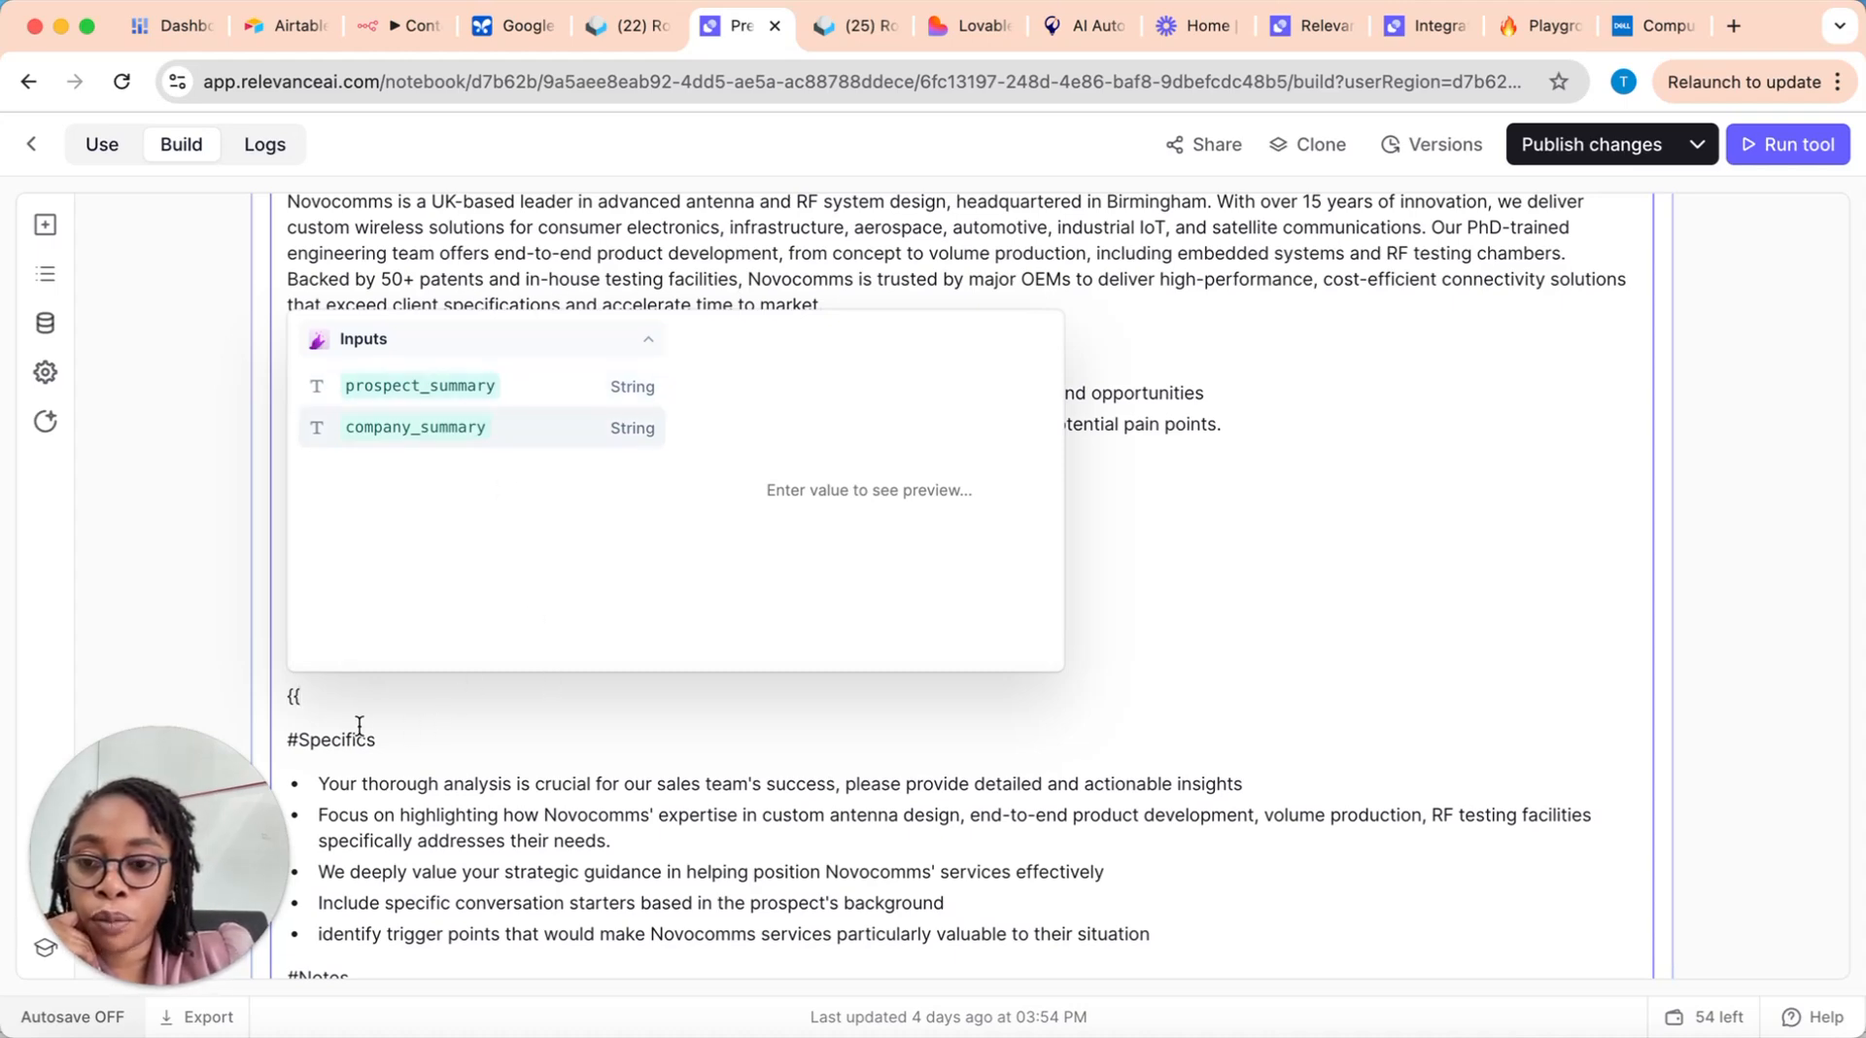
key(BackSpace)
key(BackSpace)
key(BackSpace)
Step: Look over the prompt's Specifics and Notes sections, and check the model providers available for the LLM step
scroll(543, 700, down, 5)
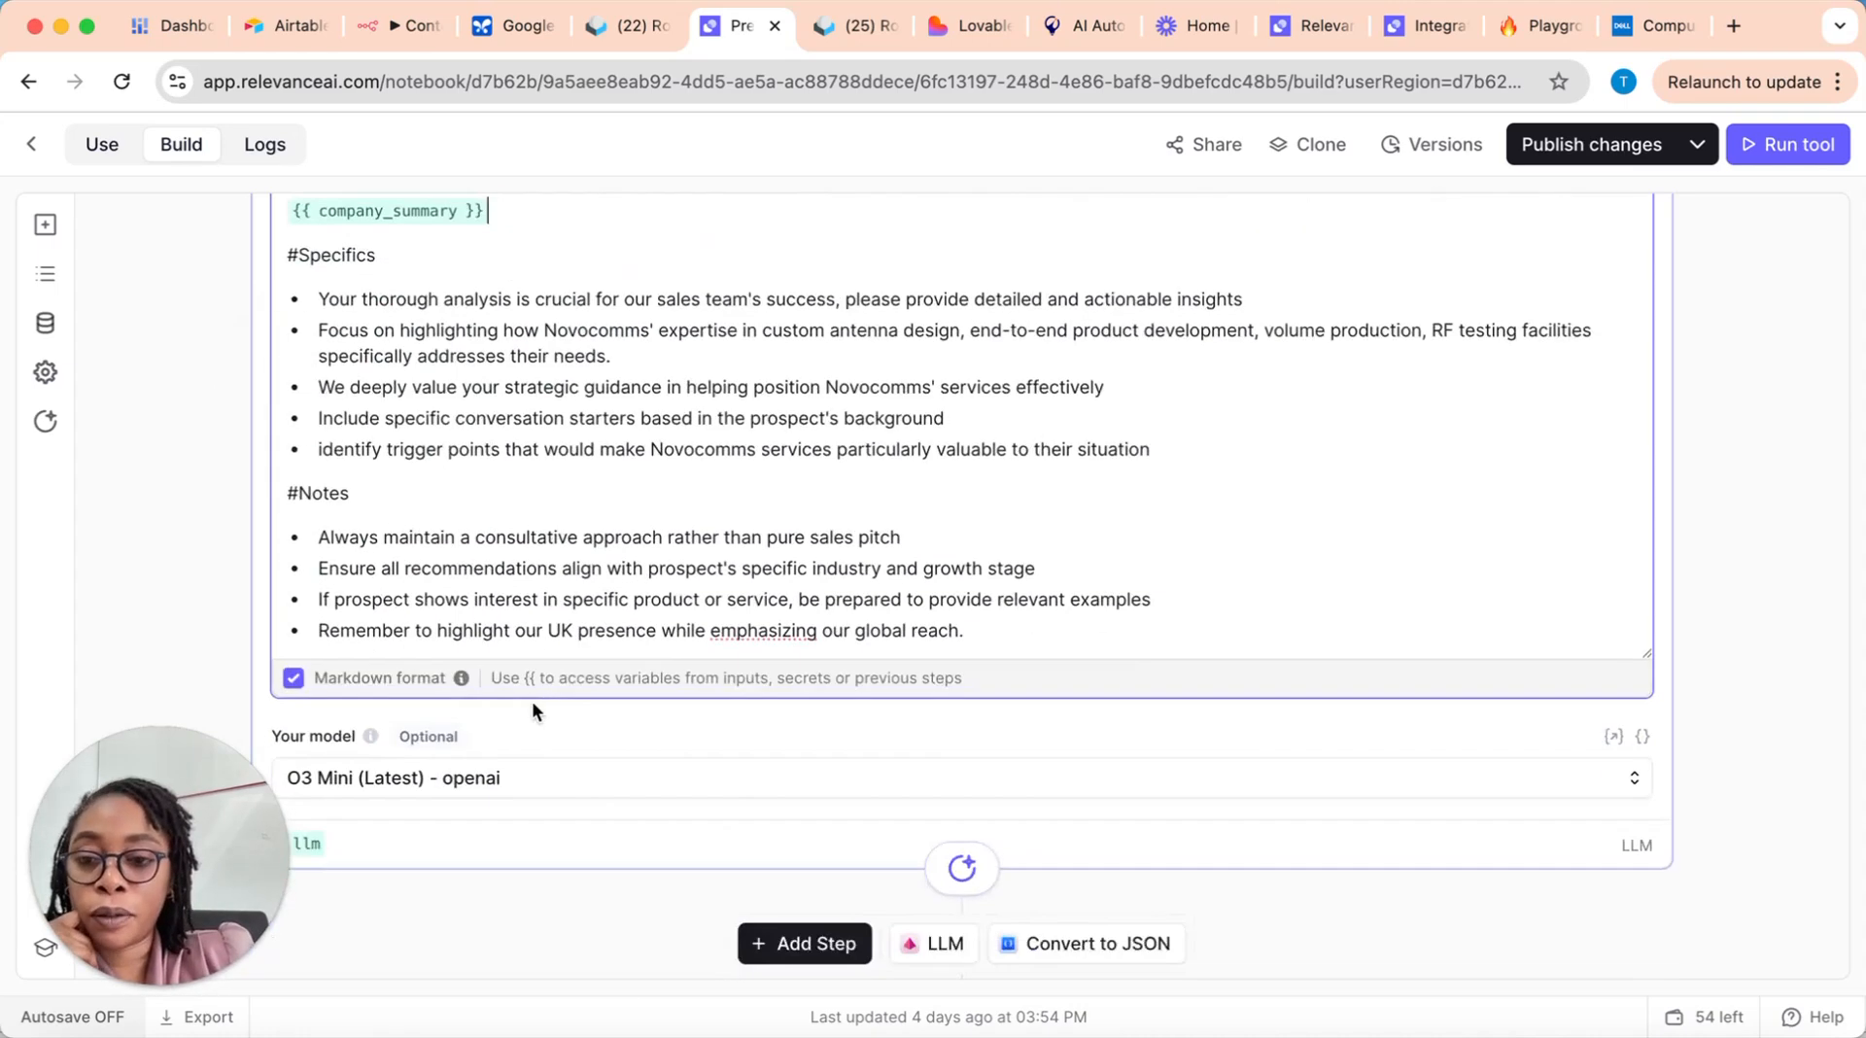
scroll(483, 505, up, 1)
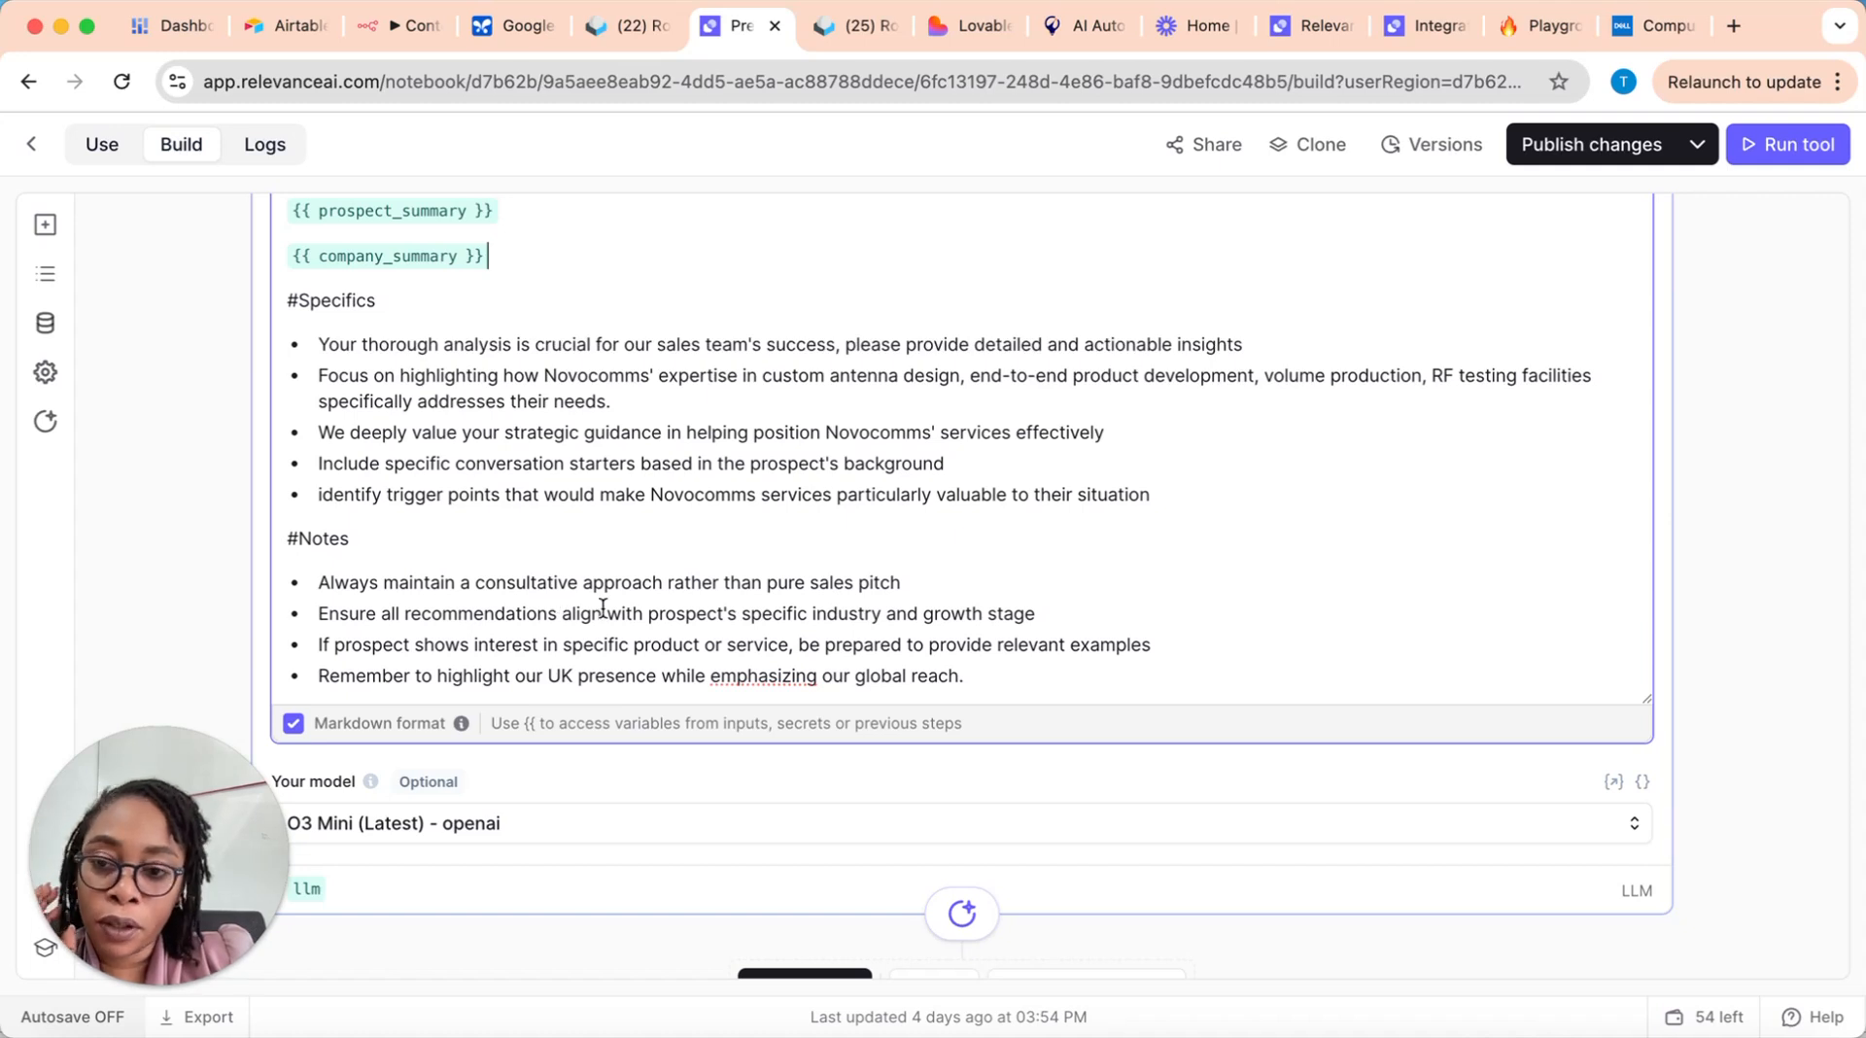
scroll(561, 603, down, 4)
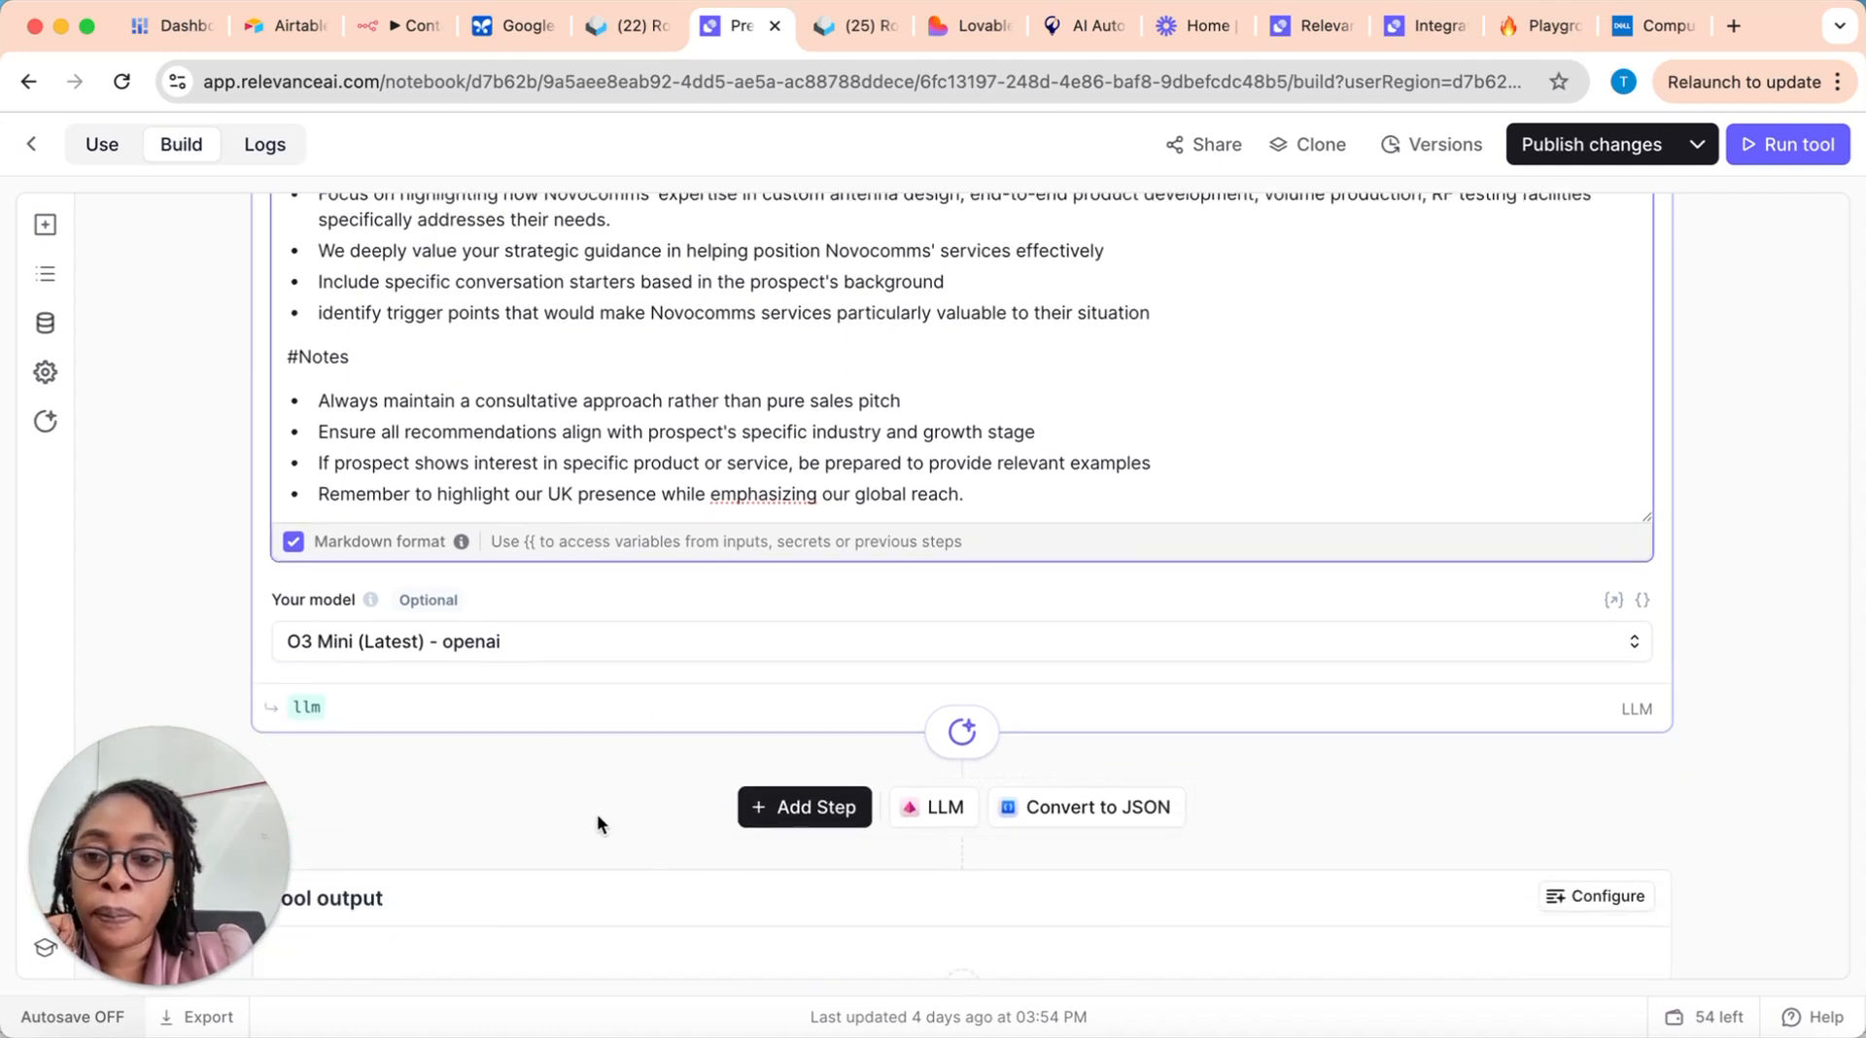
click(652, 649)
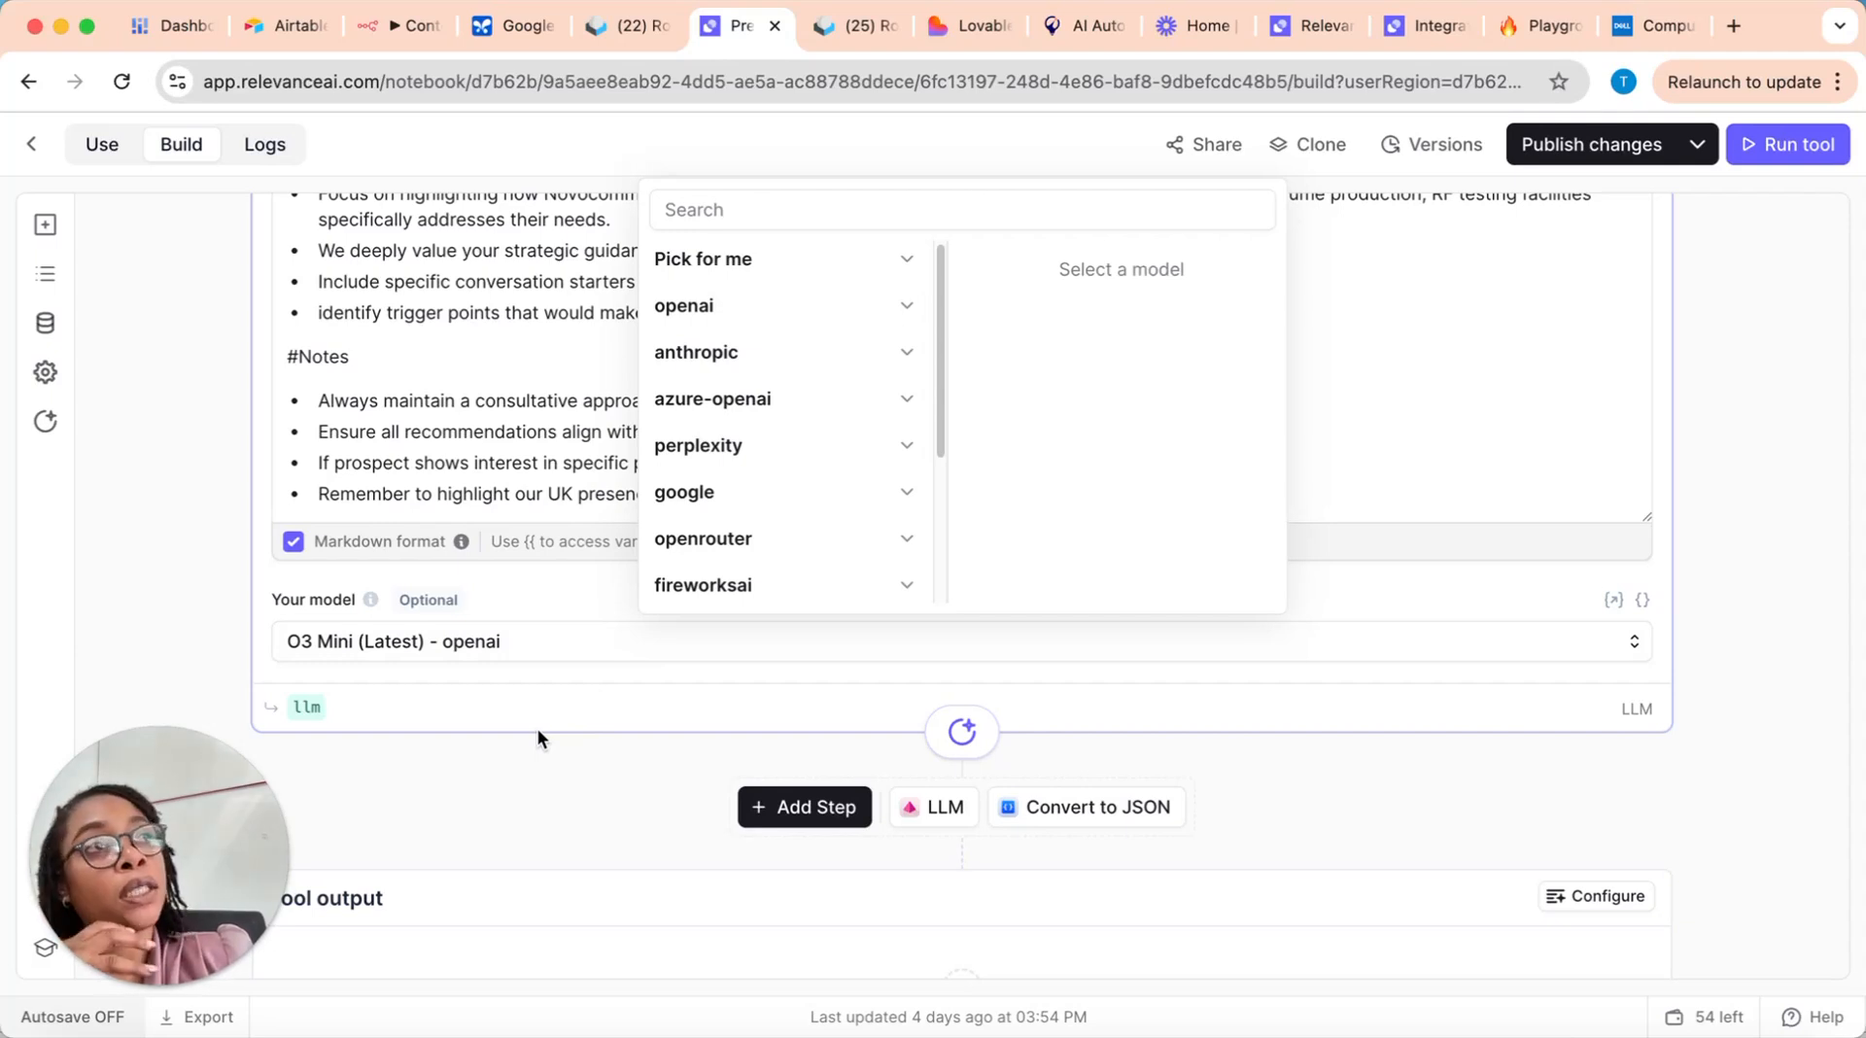
scroll(540, 729, down, 2)
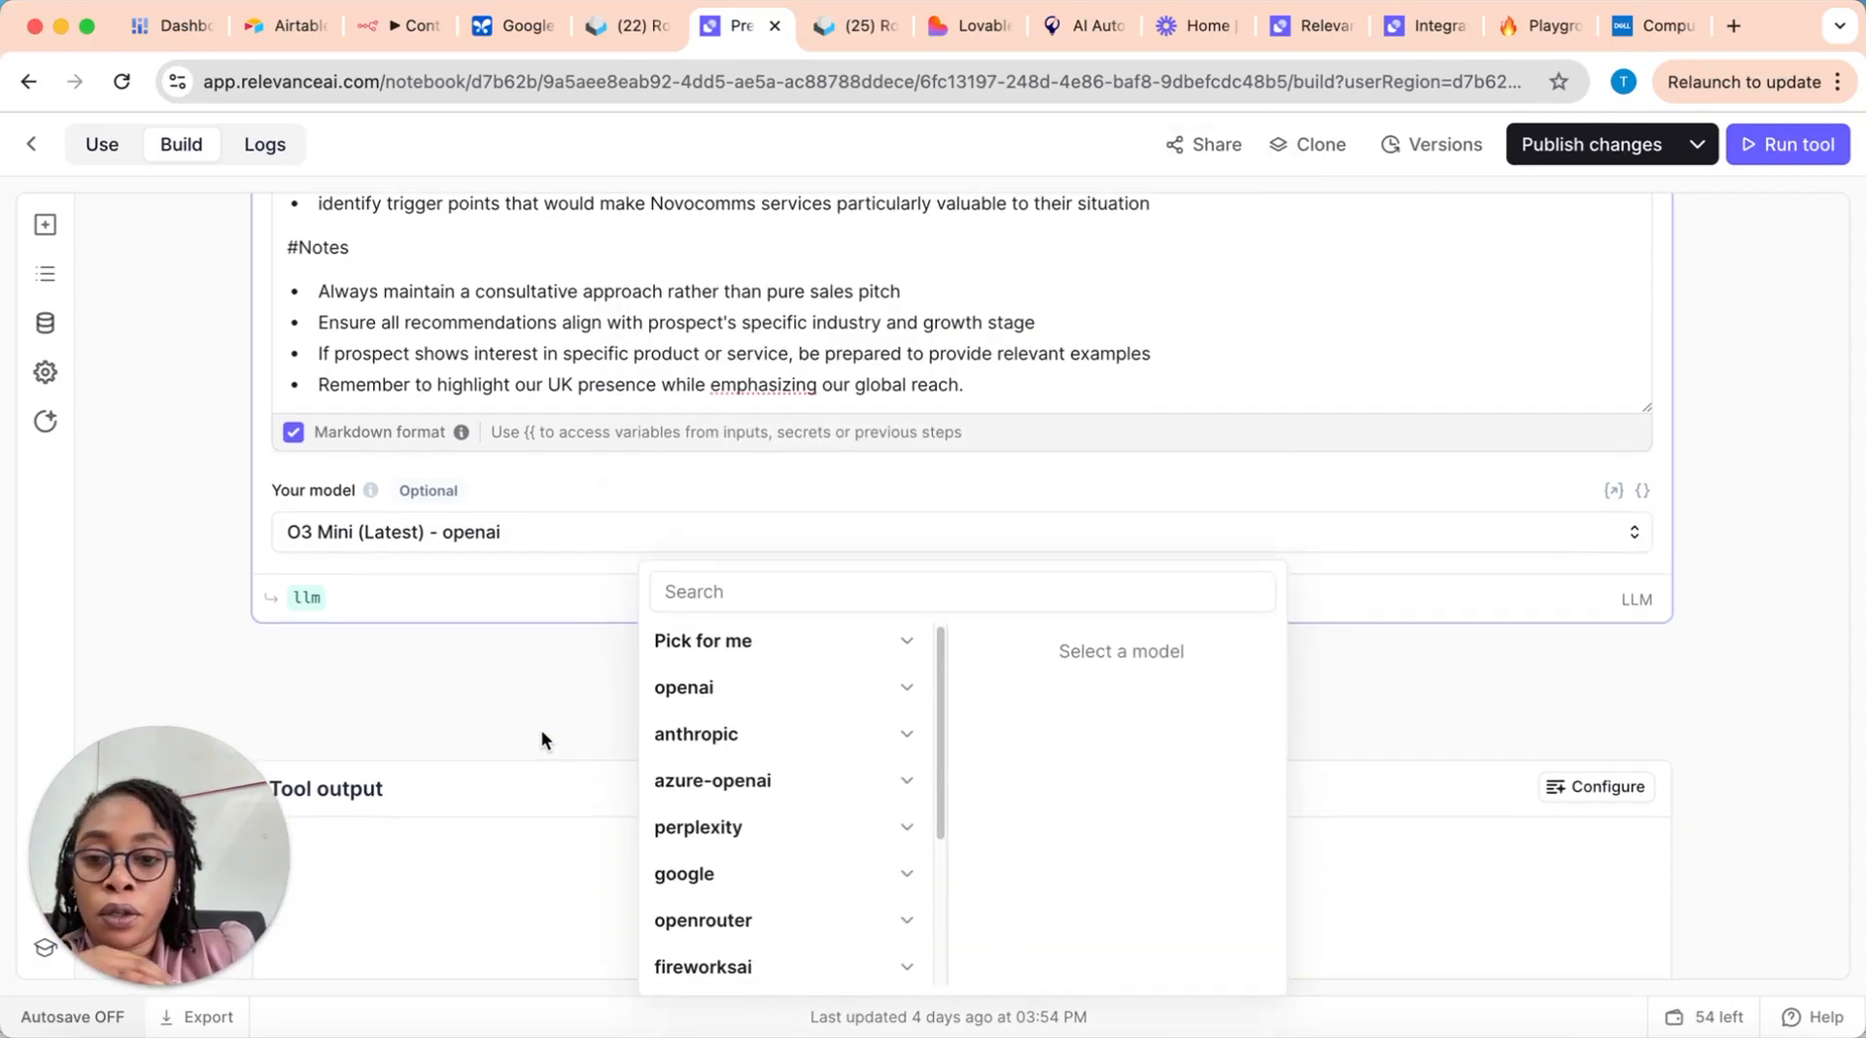
click(644, 720)
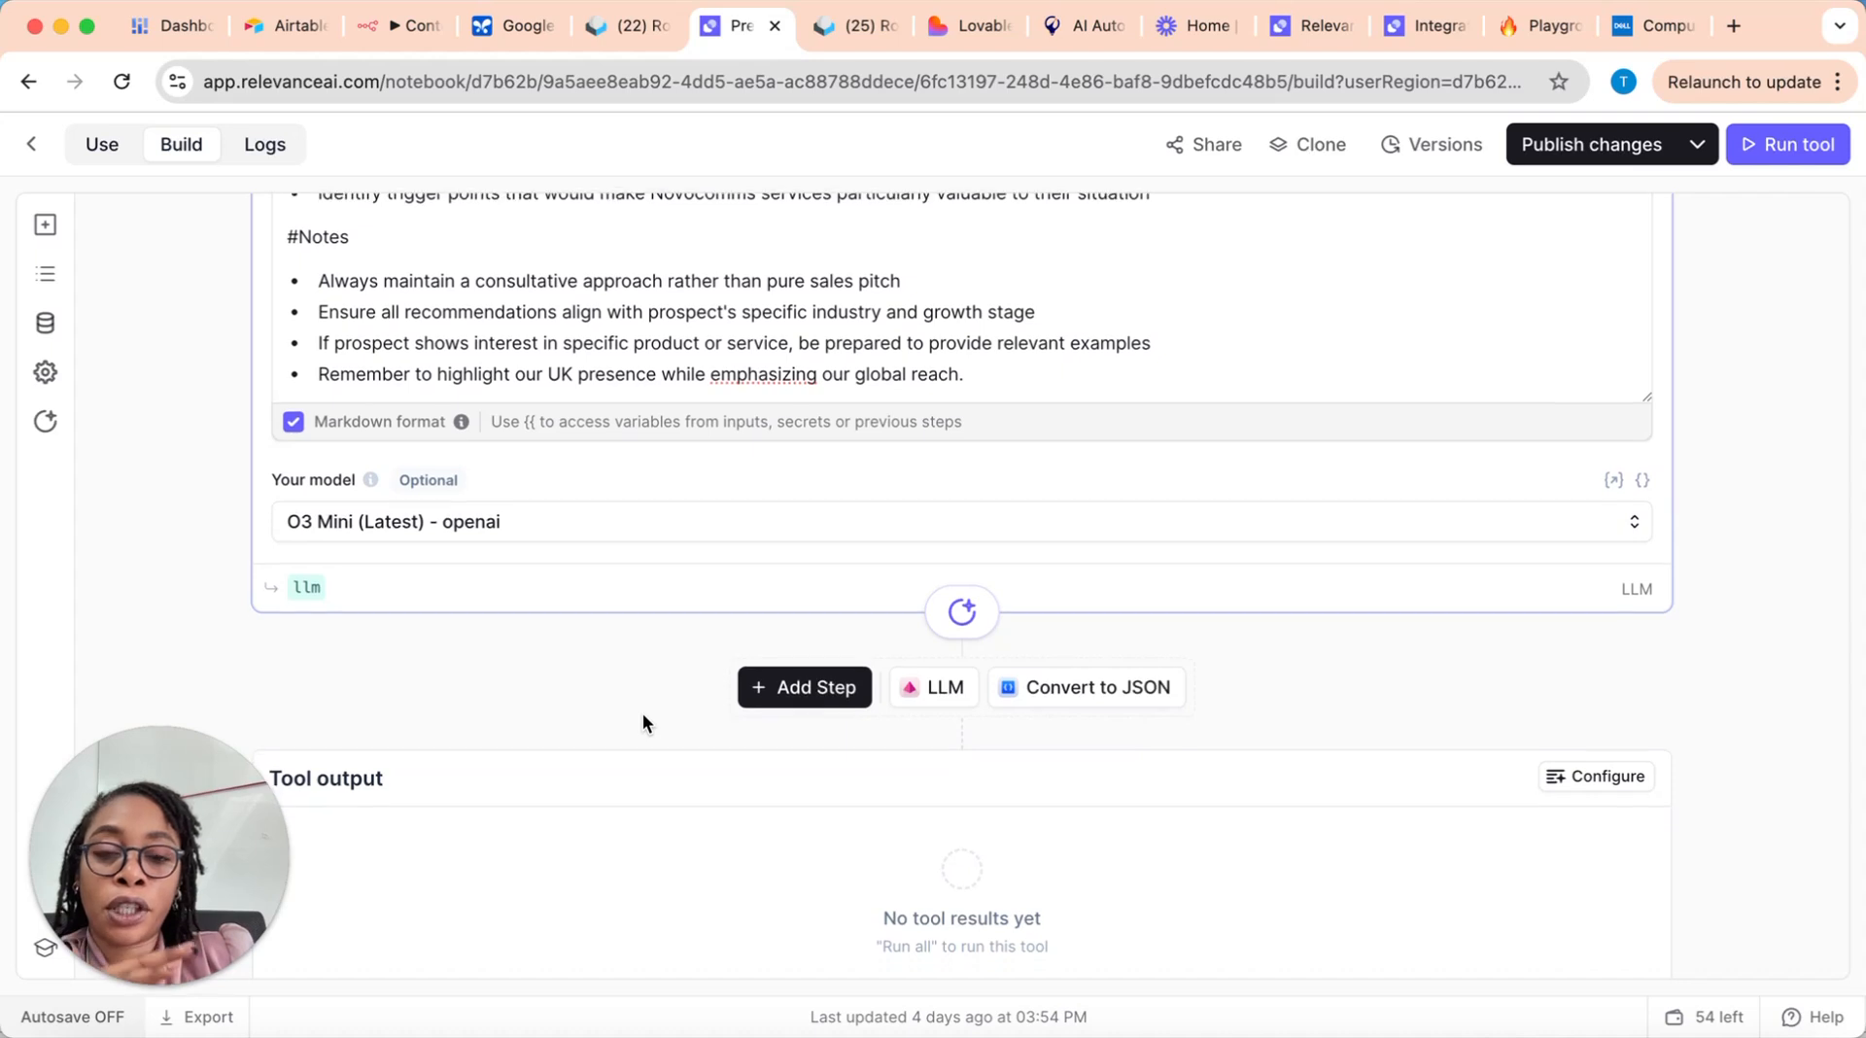
Step: Examine the tool output area and go back over the prompt's process, input variables, Specifics and Notes
scroll(643, 721, down, 2)
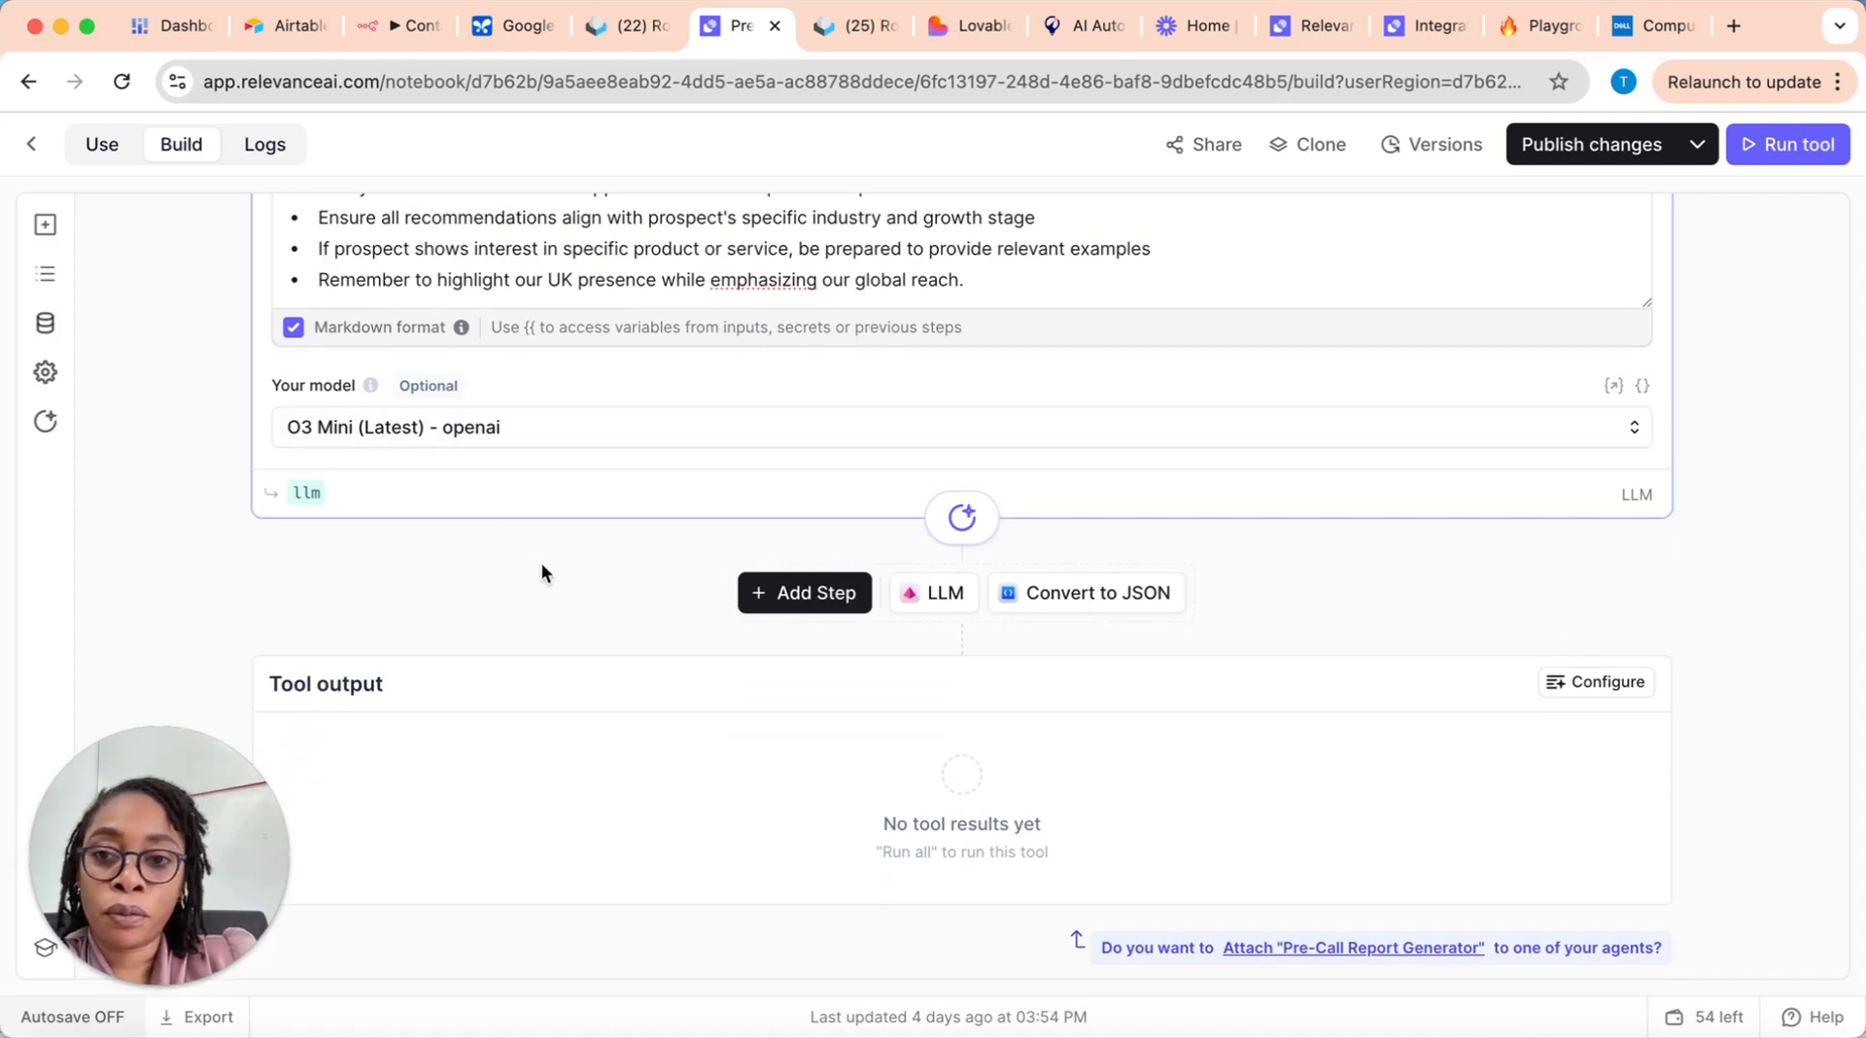
scroll(542, 565, up, 1)
scroll(541, 563, up, 10)
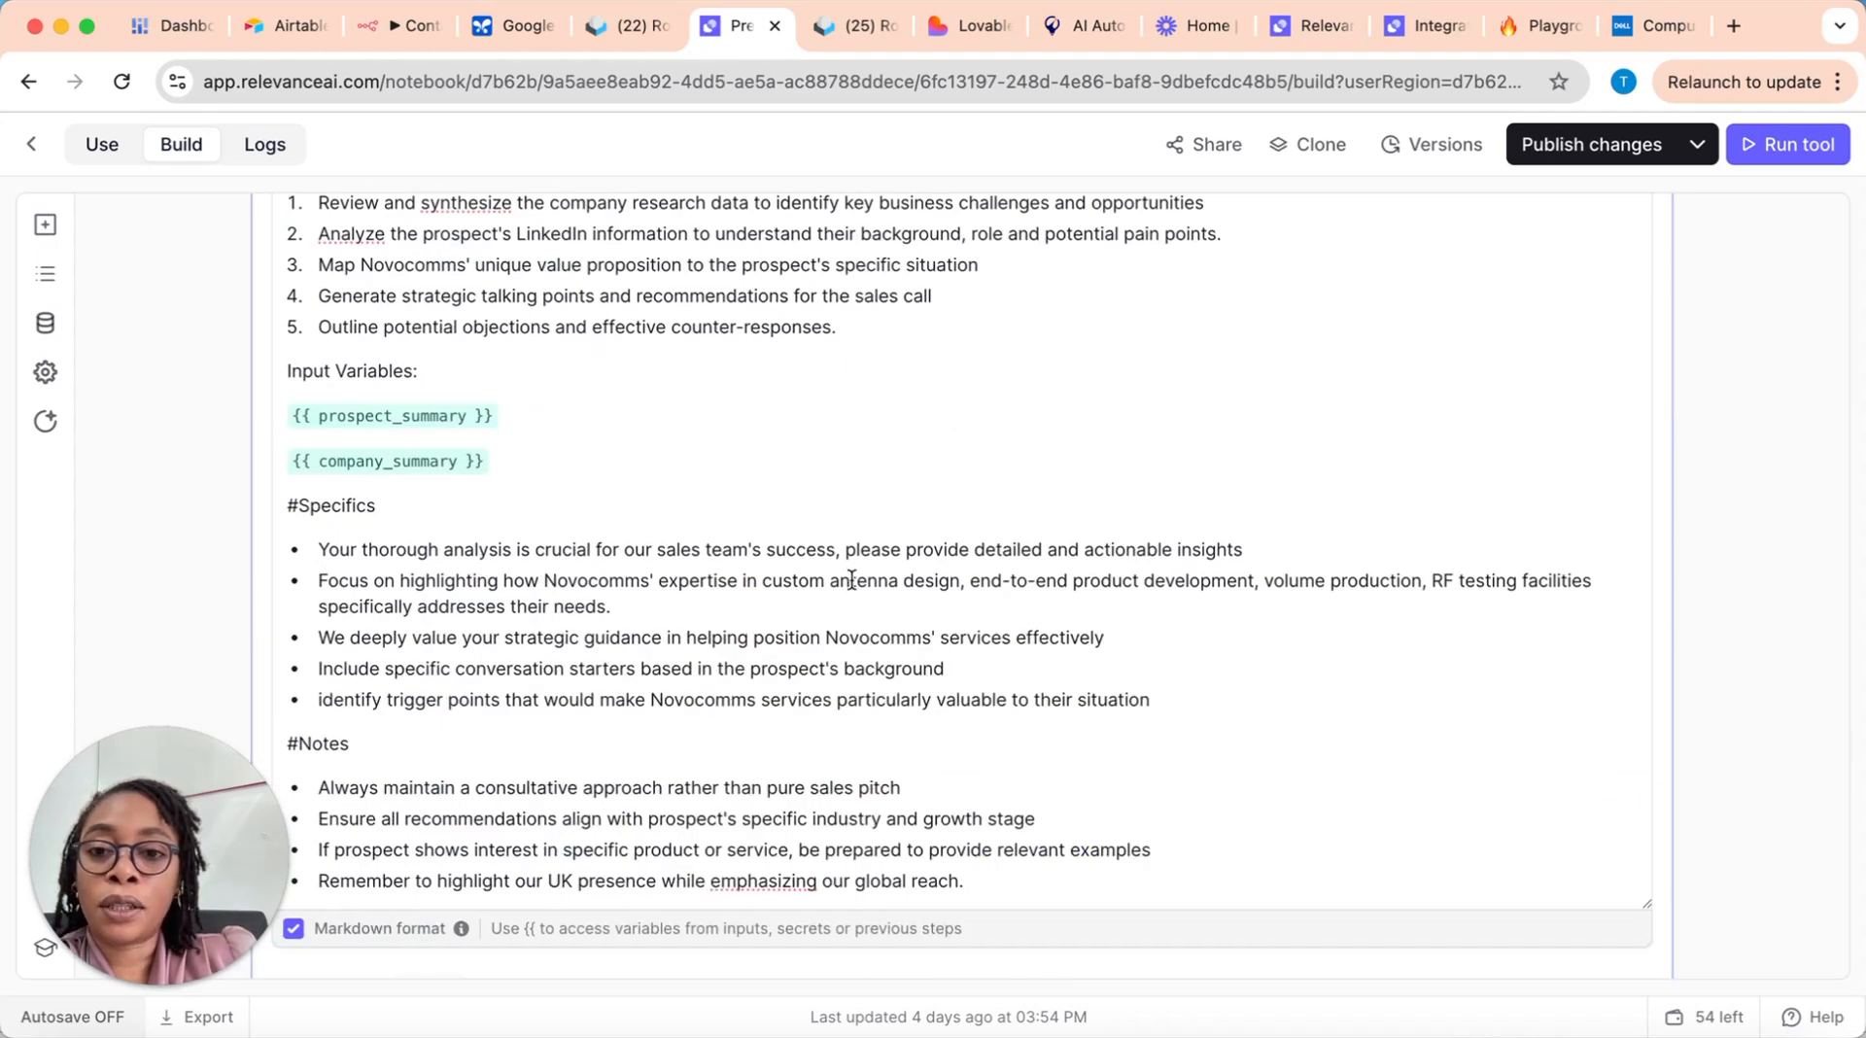
scroll(851, 580, down, 10)
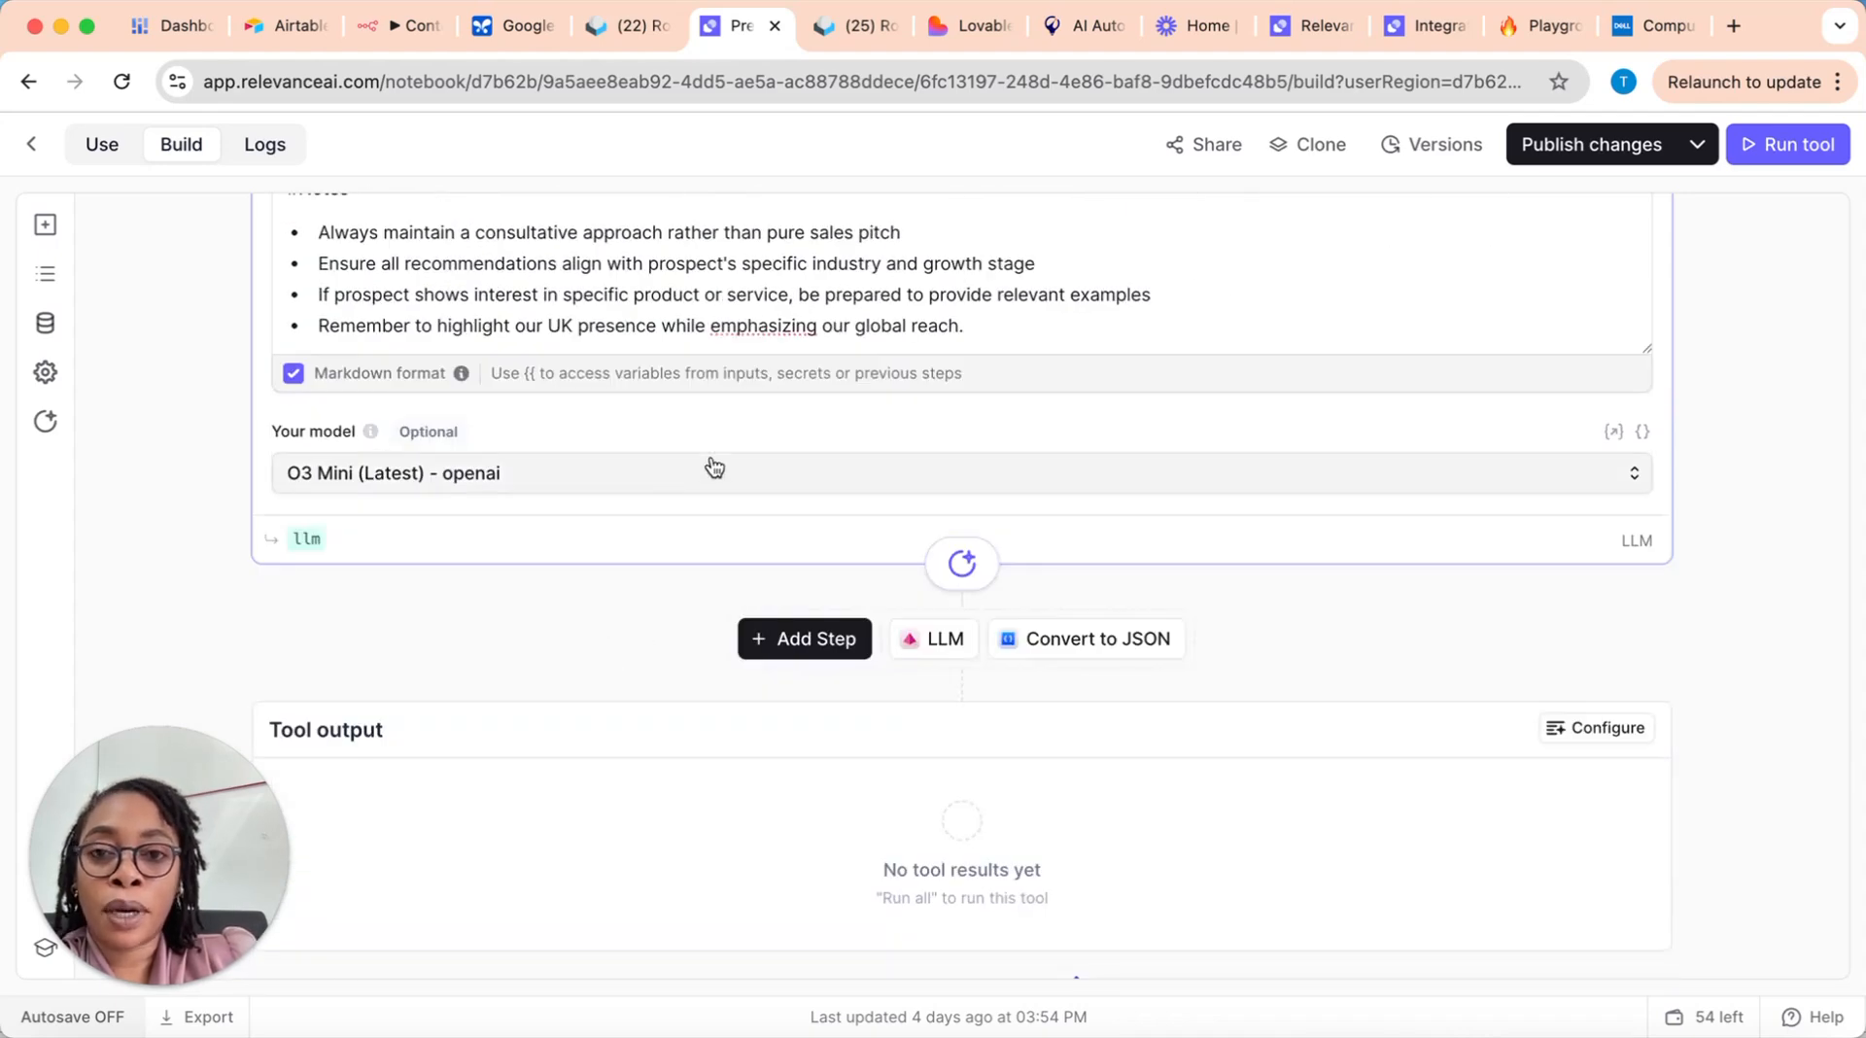
scroll(679, 420, up, 7)
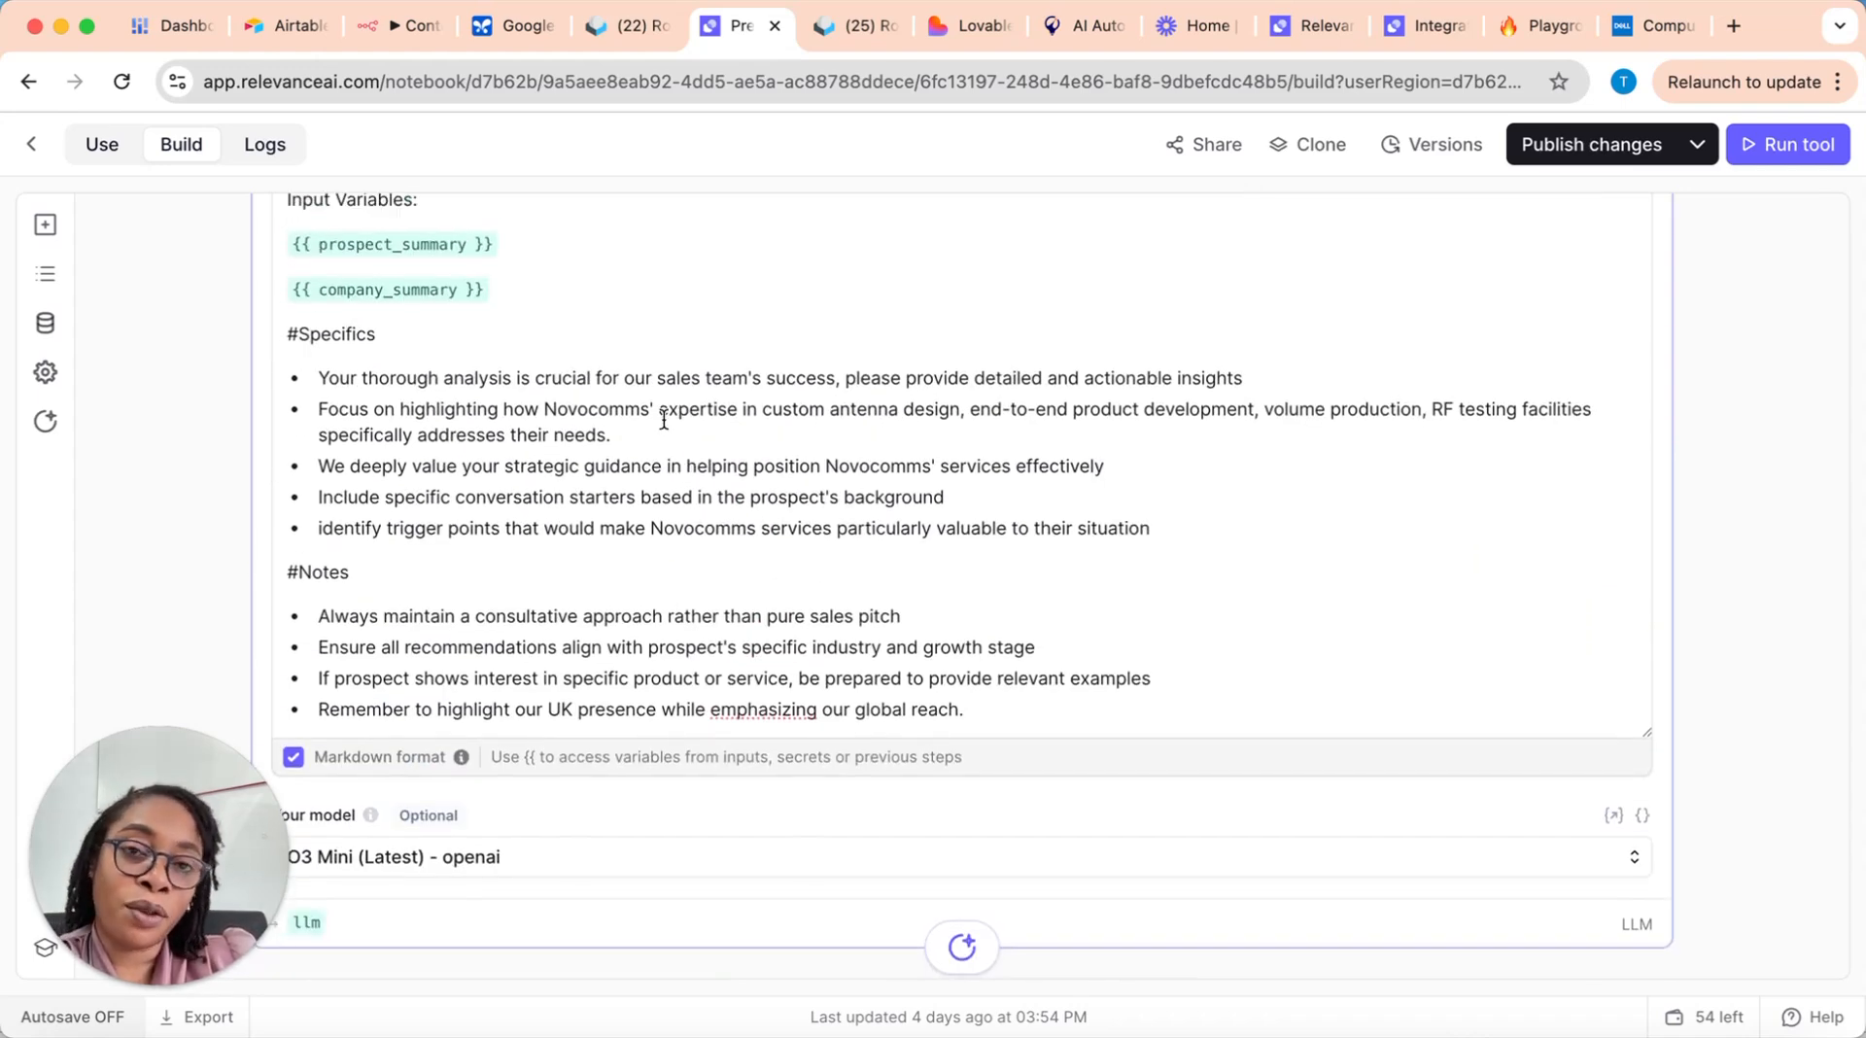
scroll(579, 418, up, 1)
scroll(578, 418, up, 5)
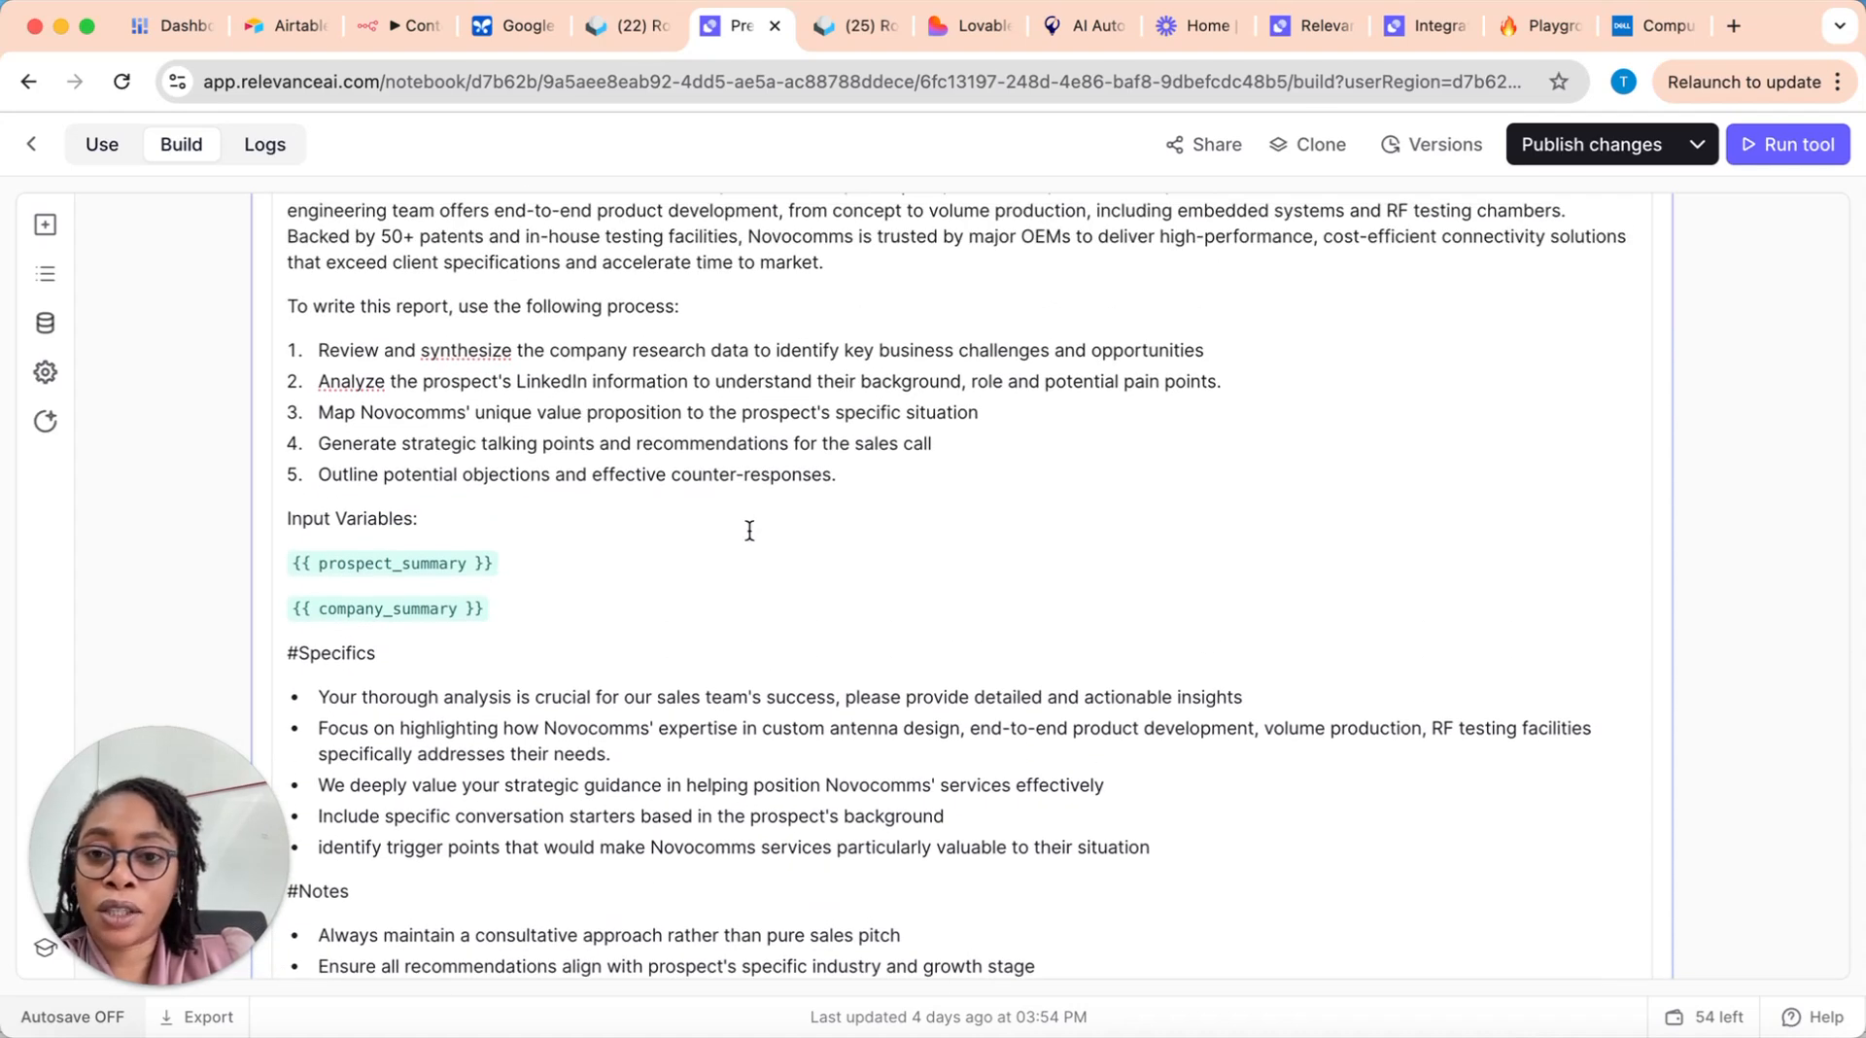
scroll(744, 527, down, 1)
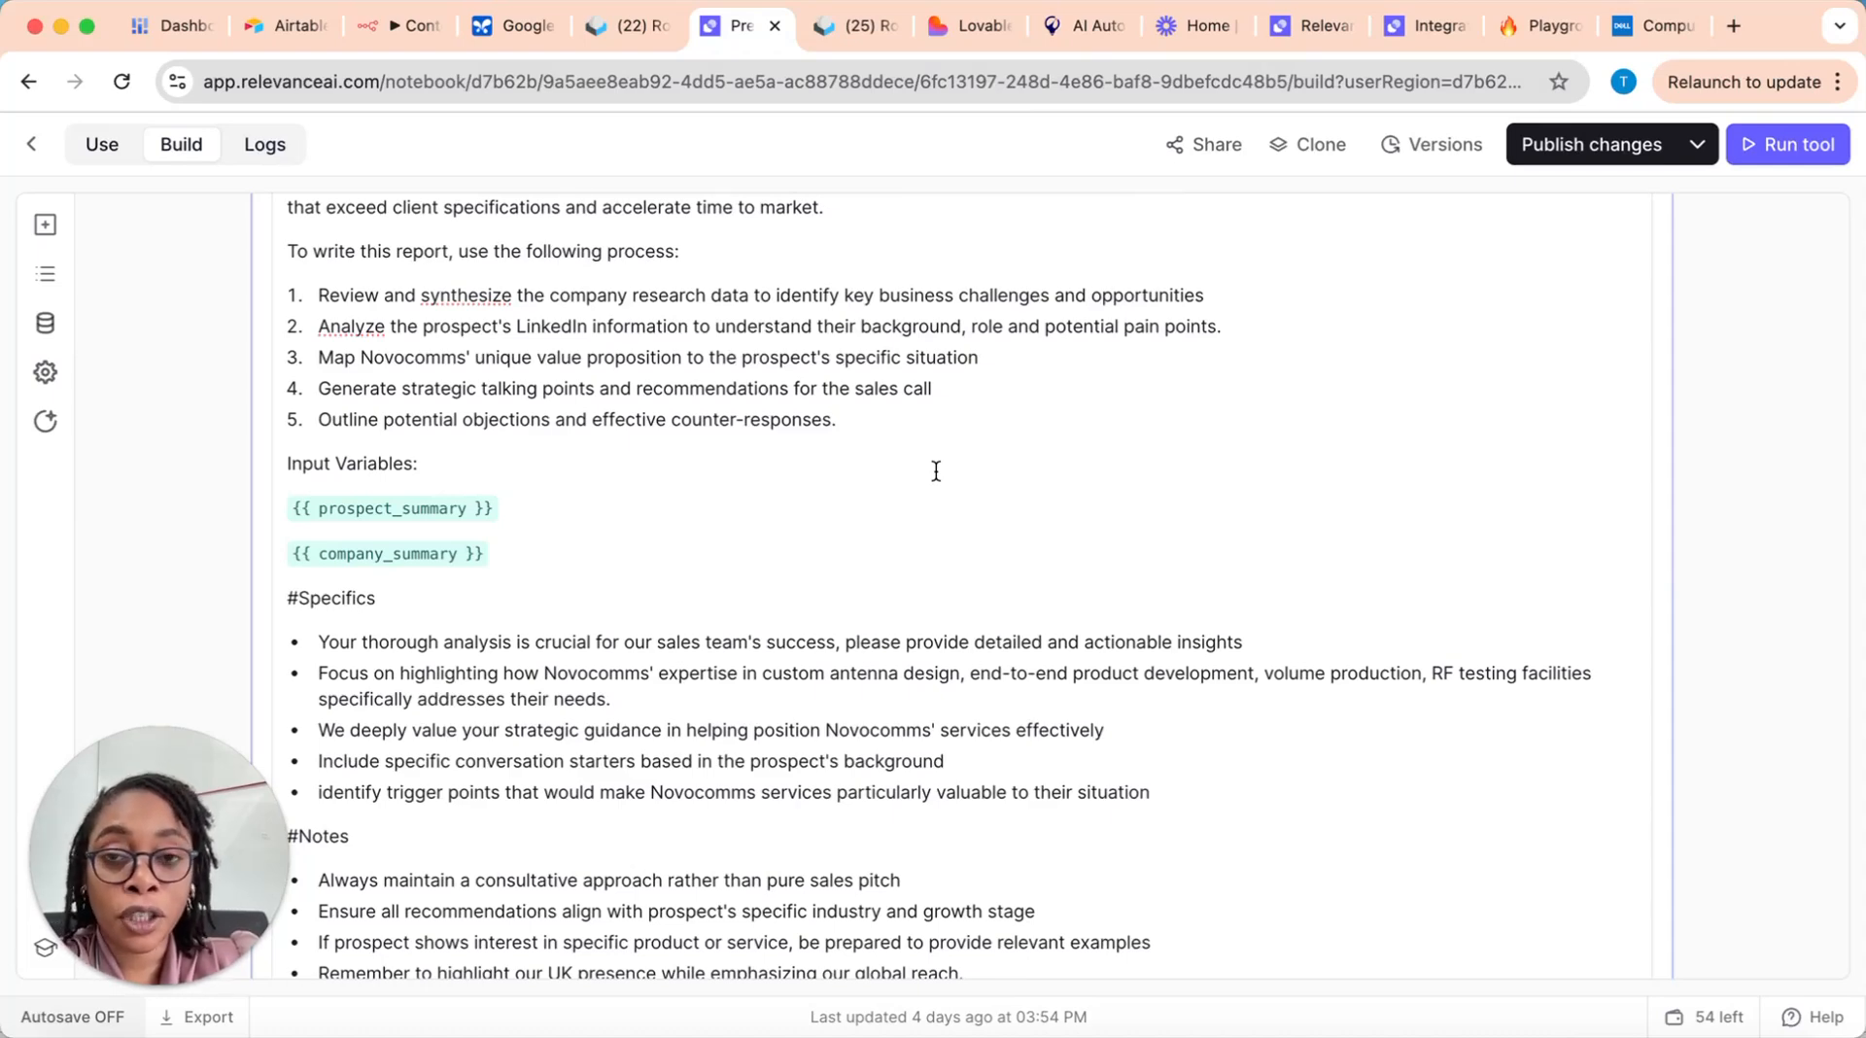
Step: Switch to the NVC Sales Co-Pilot chat and review its Cors Systems pre-call report from the conversation starters back to the original request
click(1409, 28)
click(1324, 26)
scroll(951, 429, up, 10)
scroll(951, 429, up, 10)
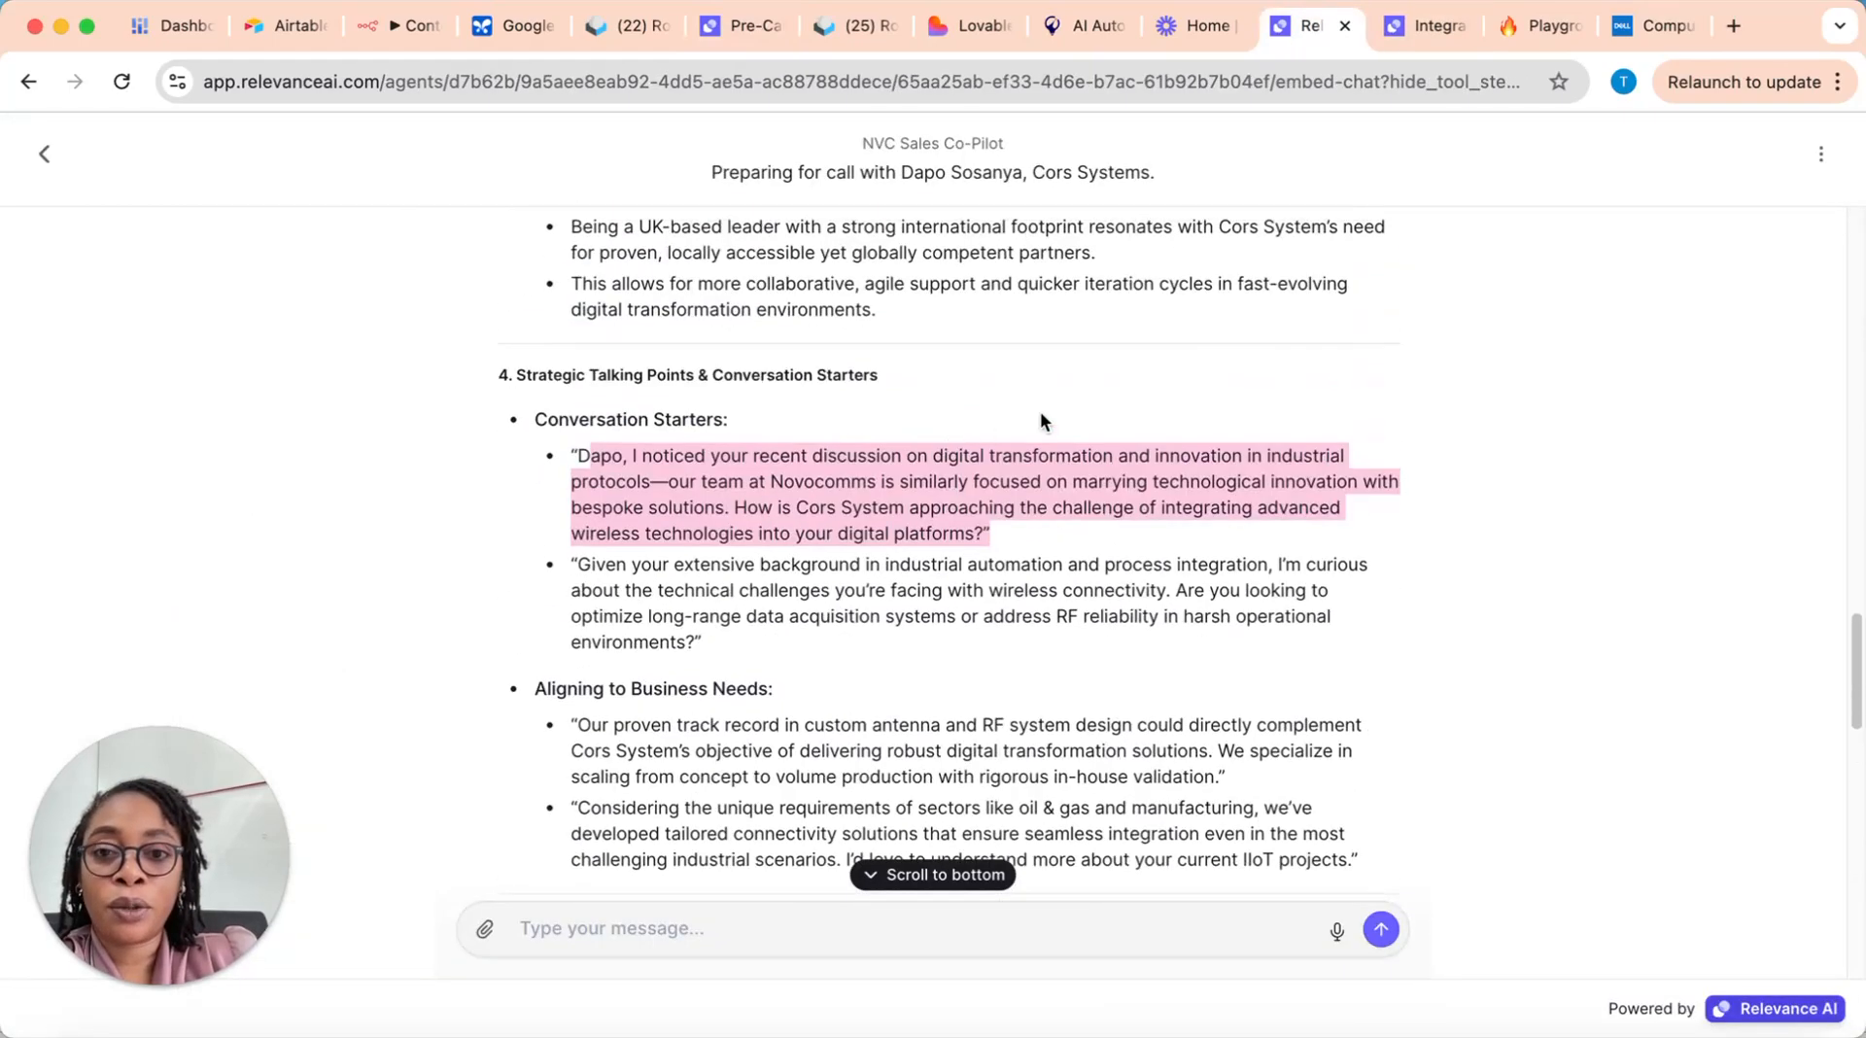
scroll(1062, 406, up, 3)
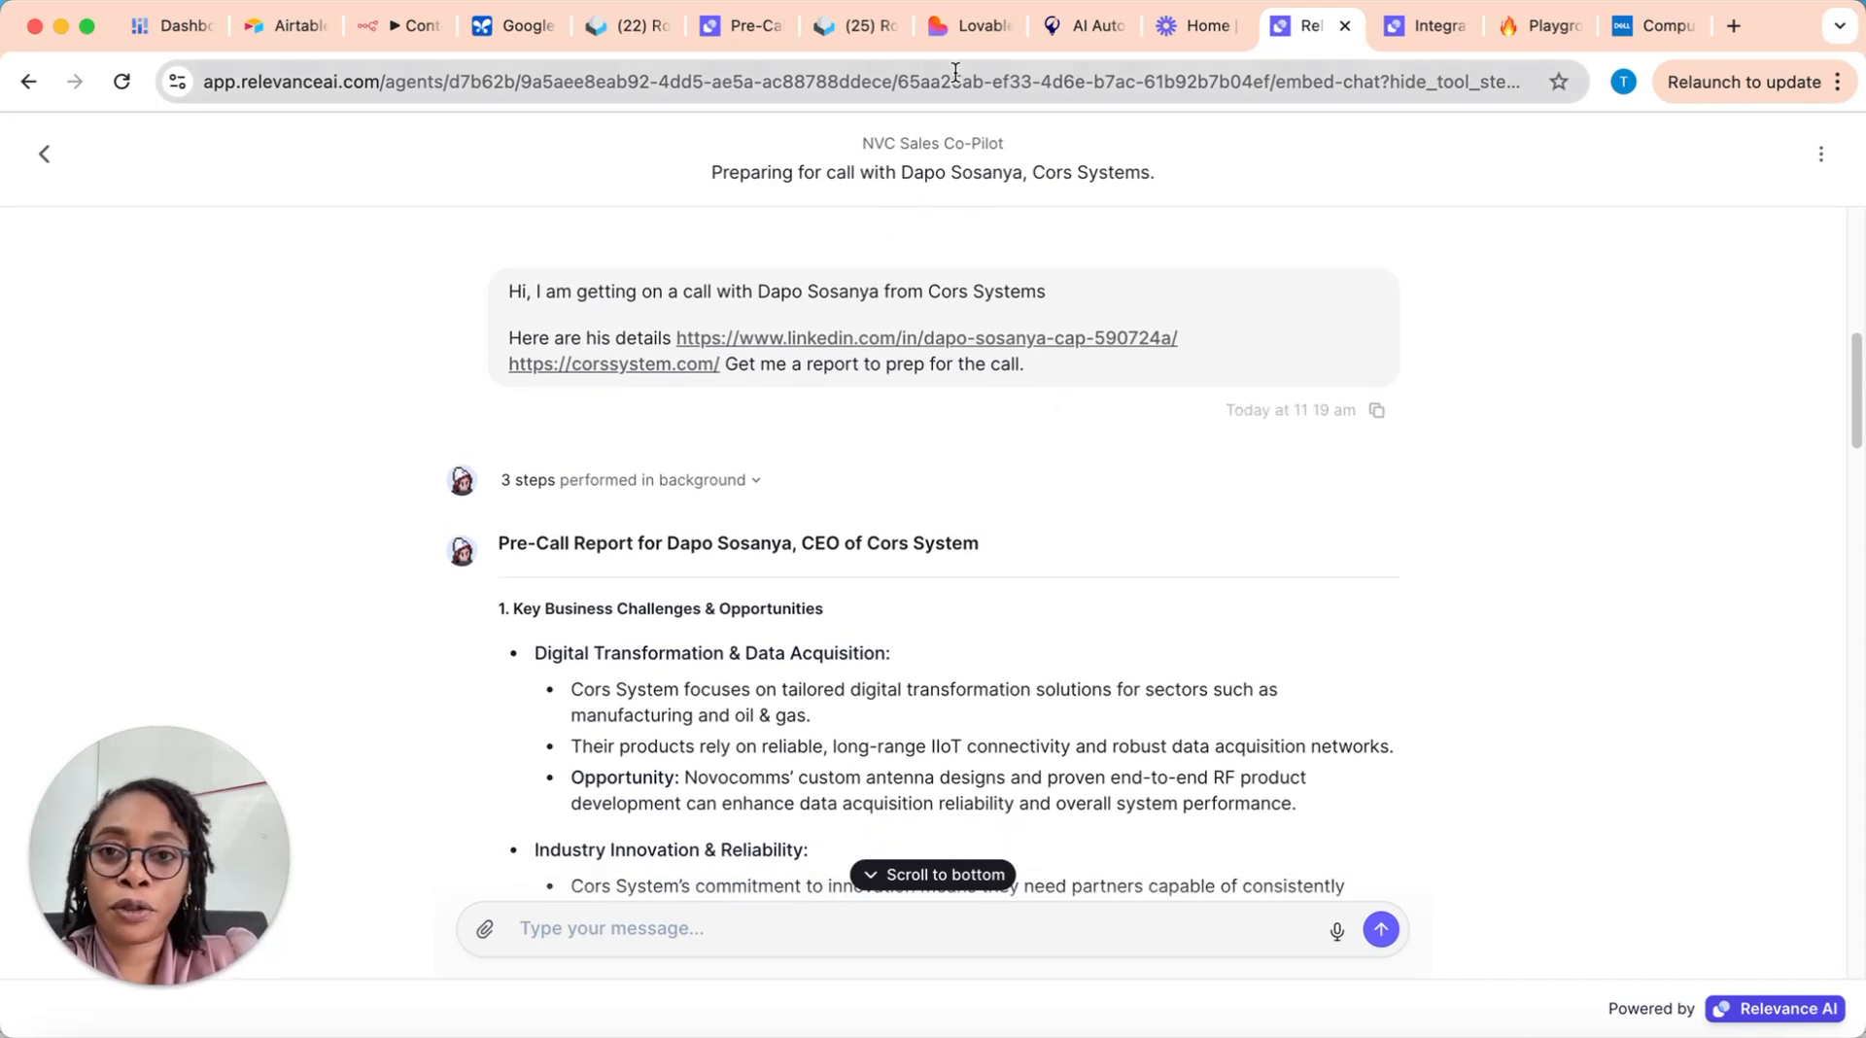
Step: Return to the Pre-Call Report Generator and leave it for the tools list, discarding the unsaved changes
click(750, 23)
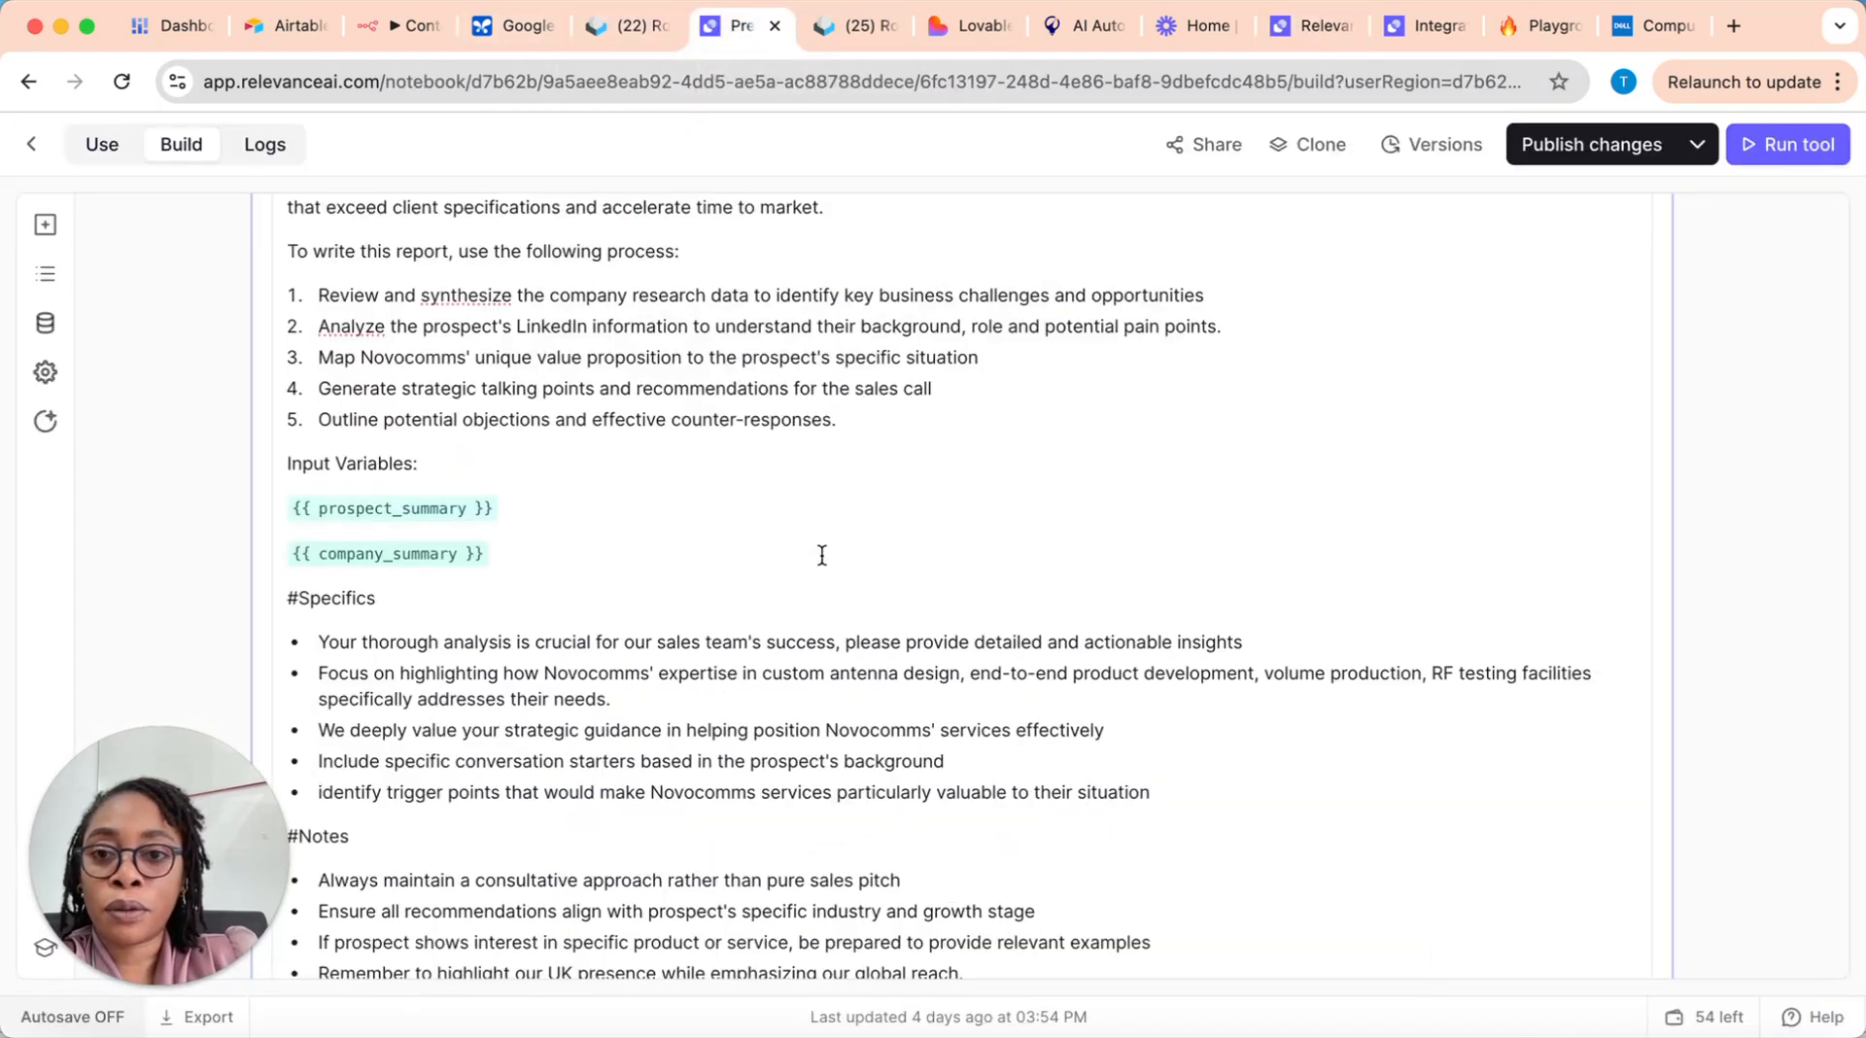
scroll(753, 394, down, 2)
scroll(754, 395, down, 2)
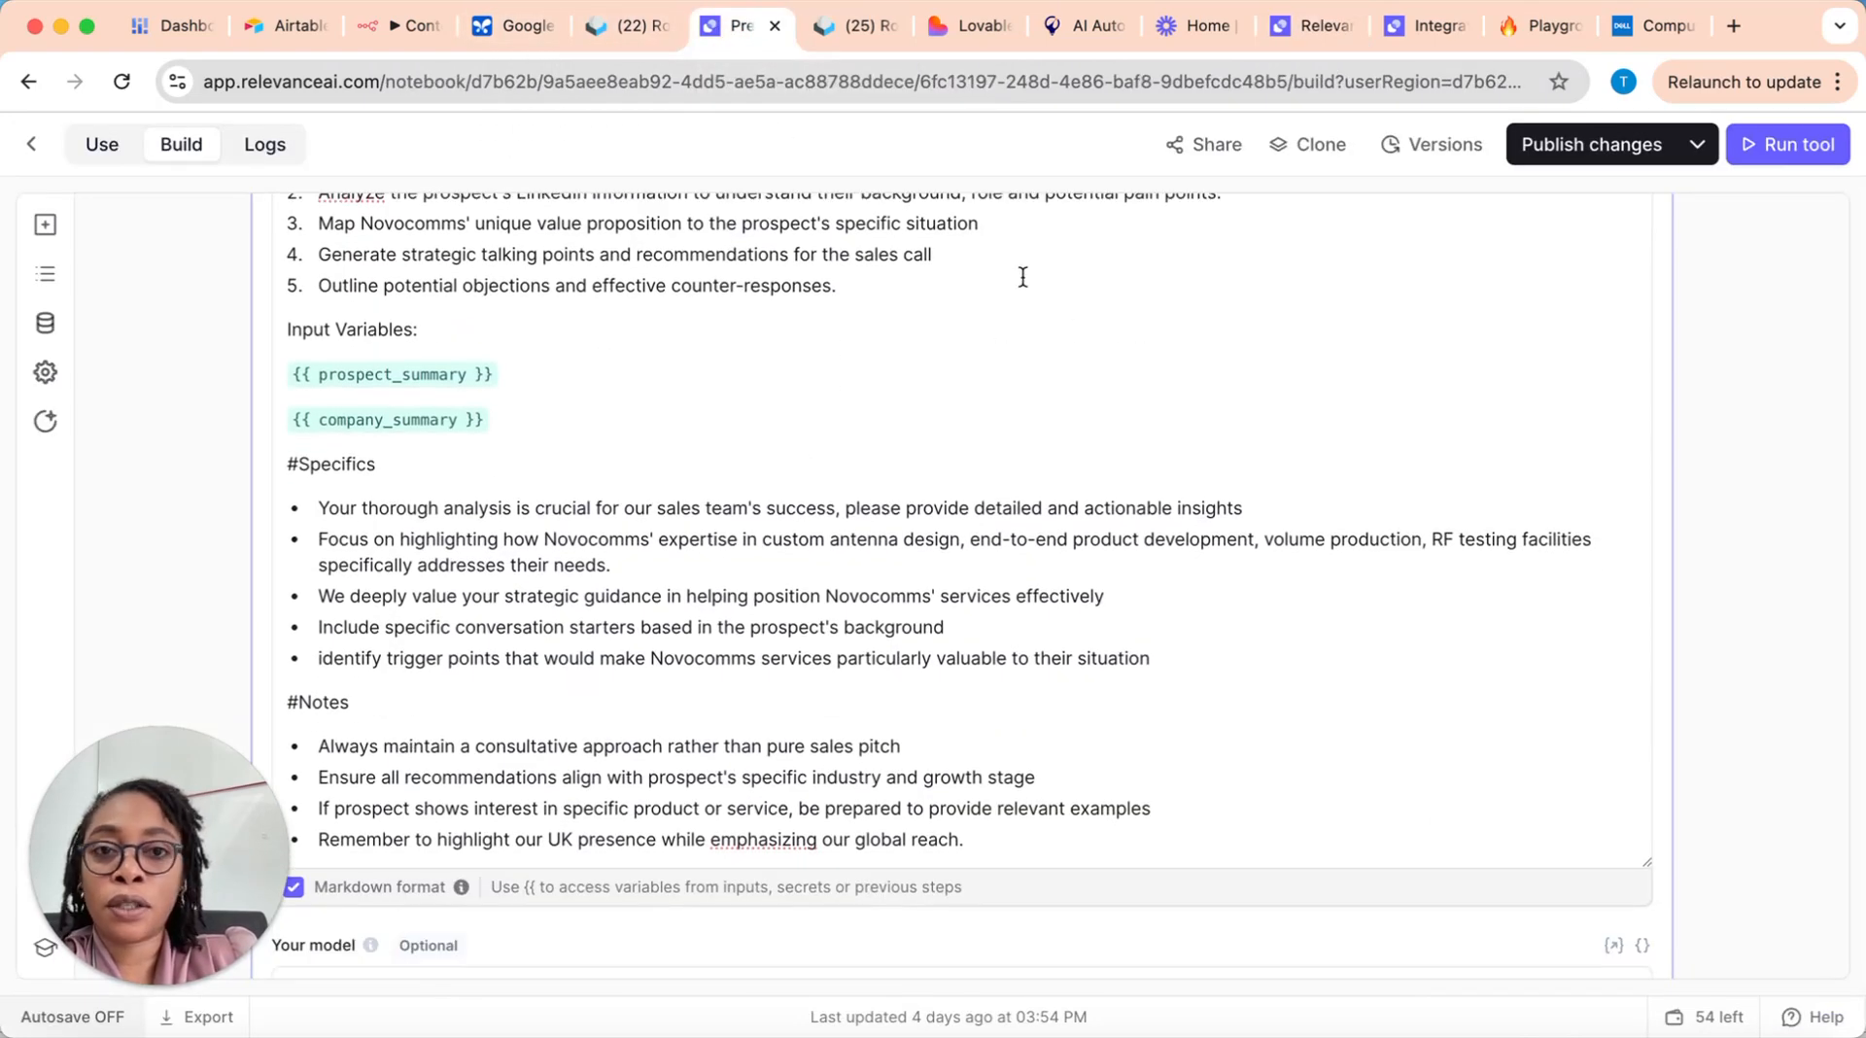
click(33, 143)
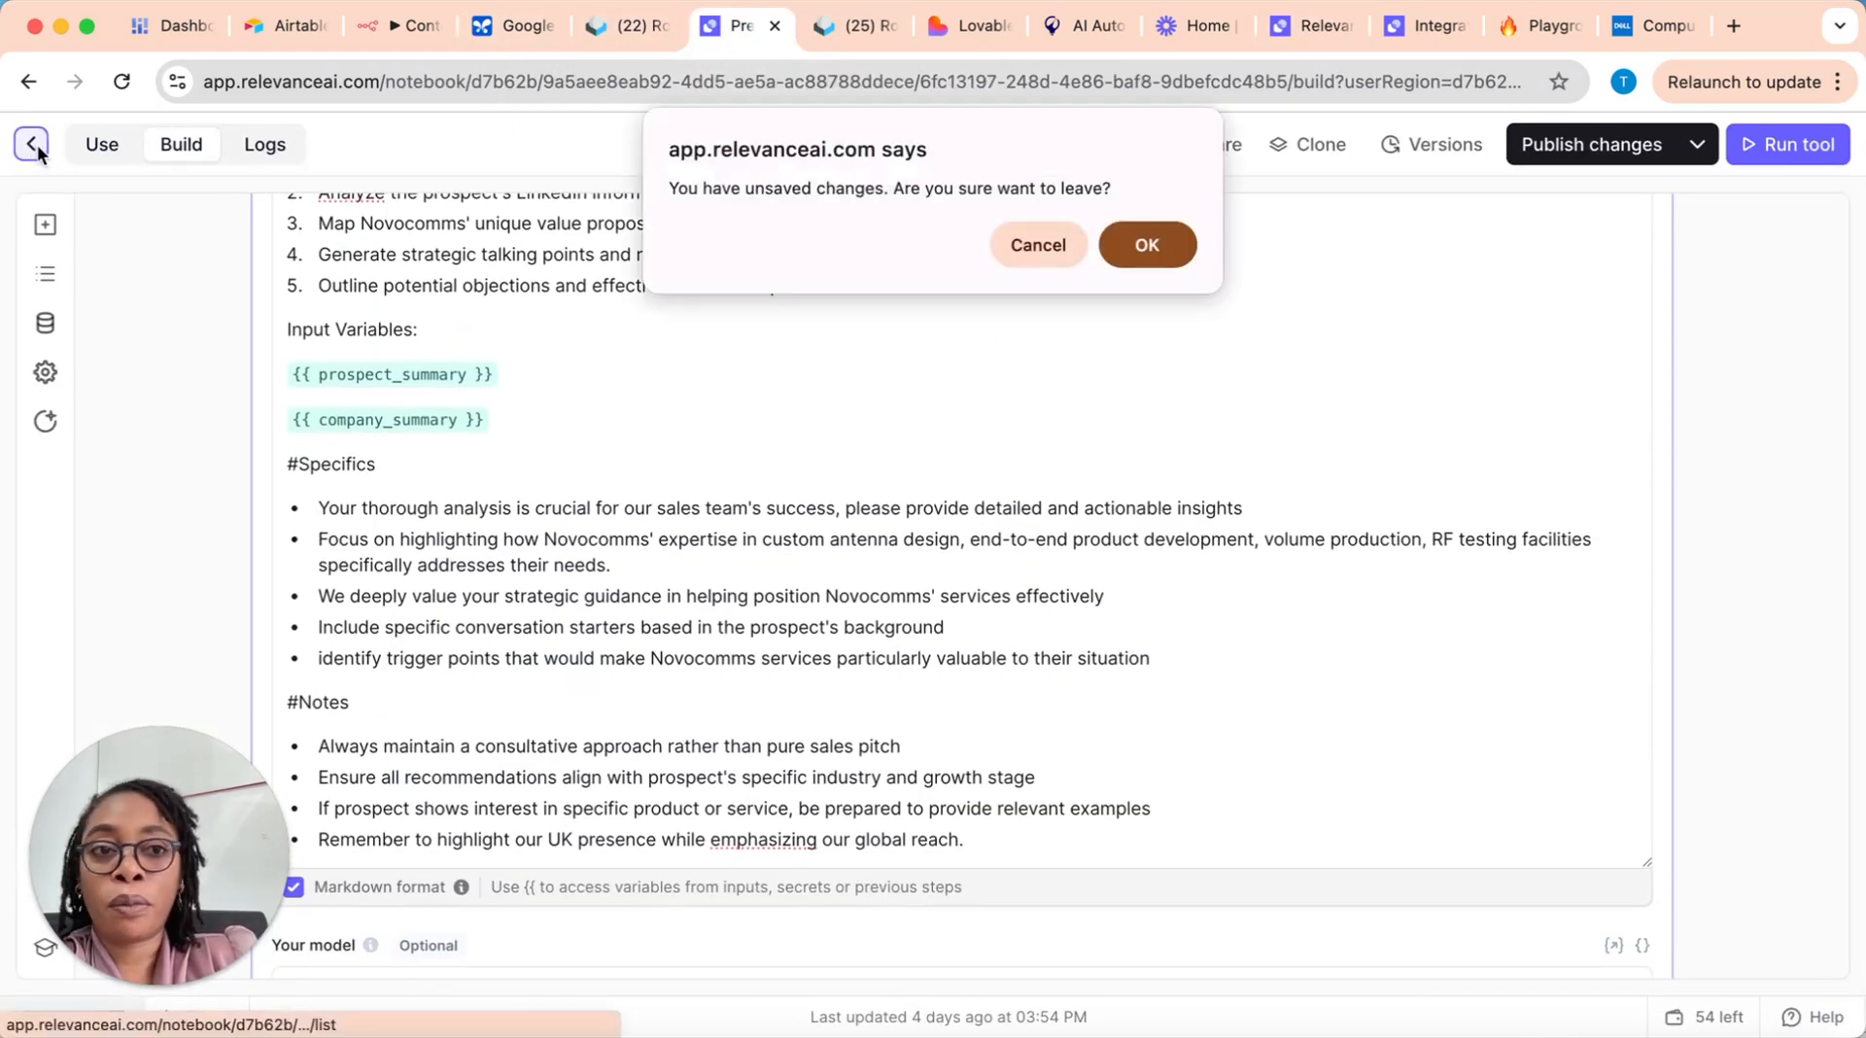
click(1147, 246)
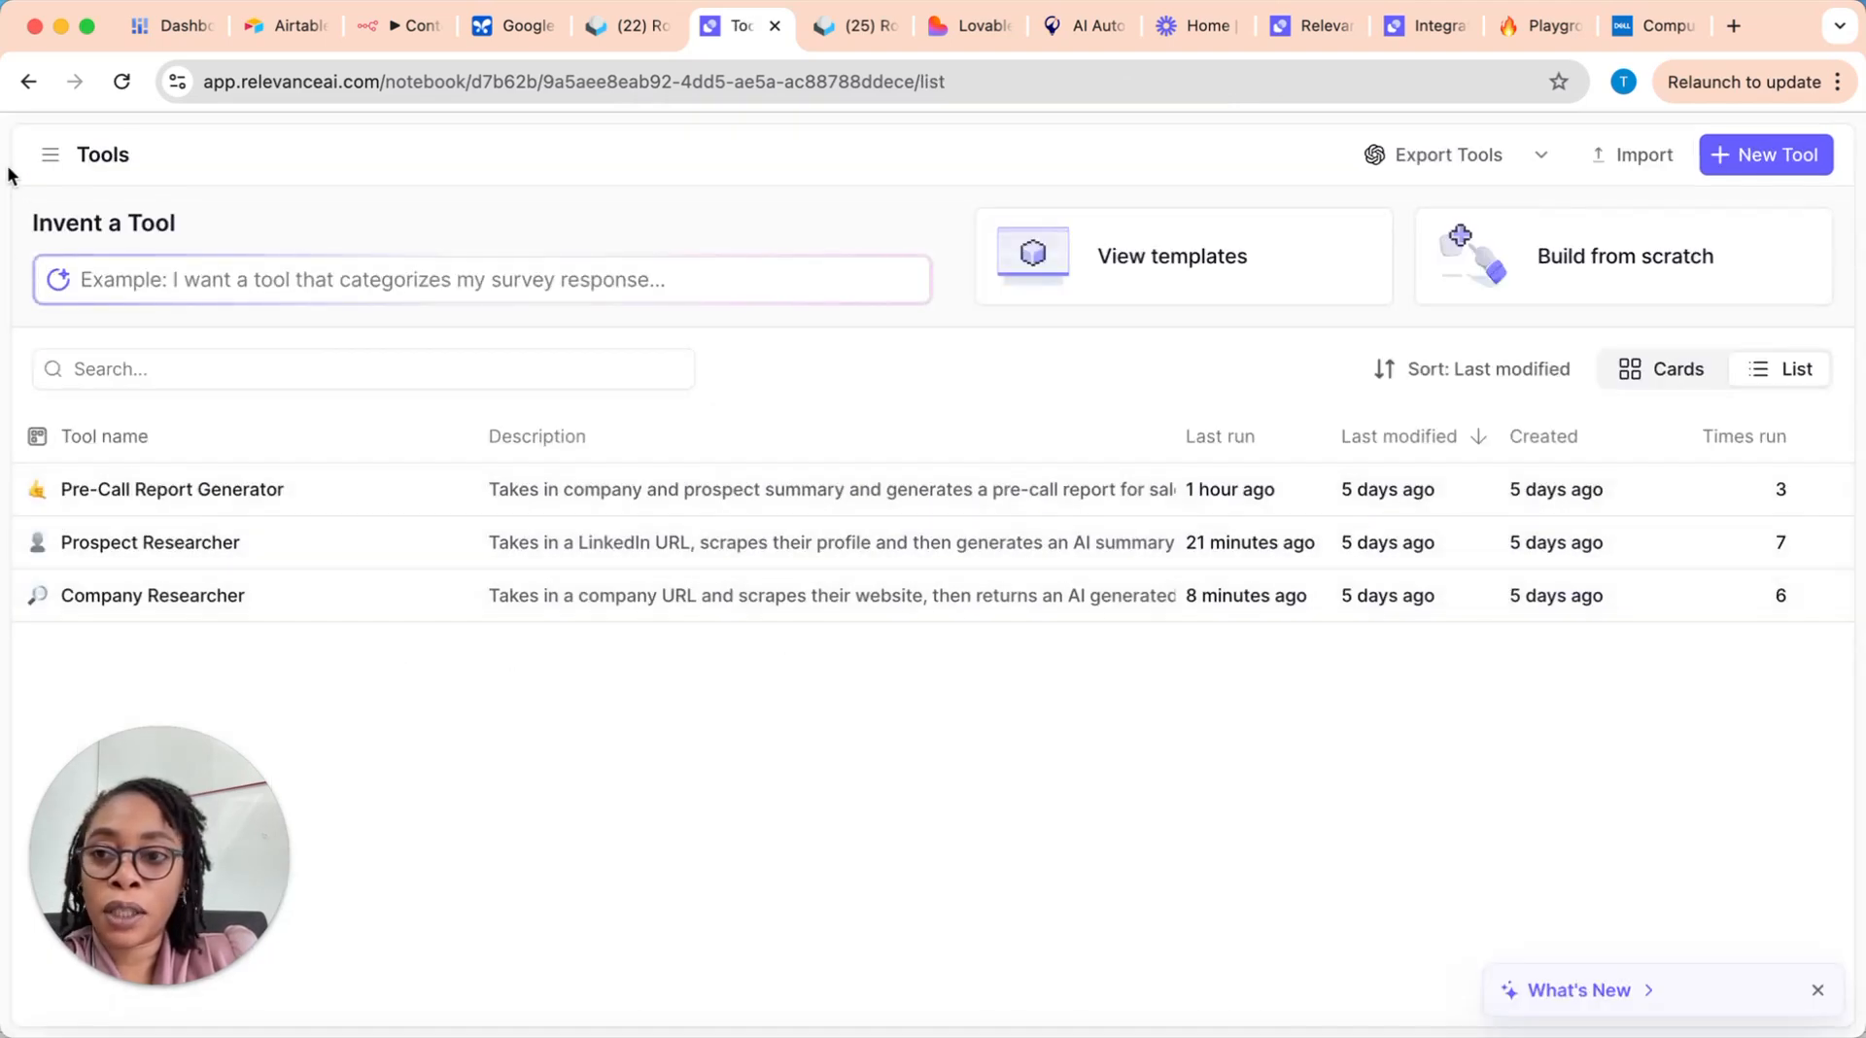
Step: Open the NVC Sales Co-Pilot agent's prompt settings and view its full description
click(50, 154)
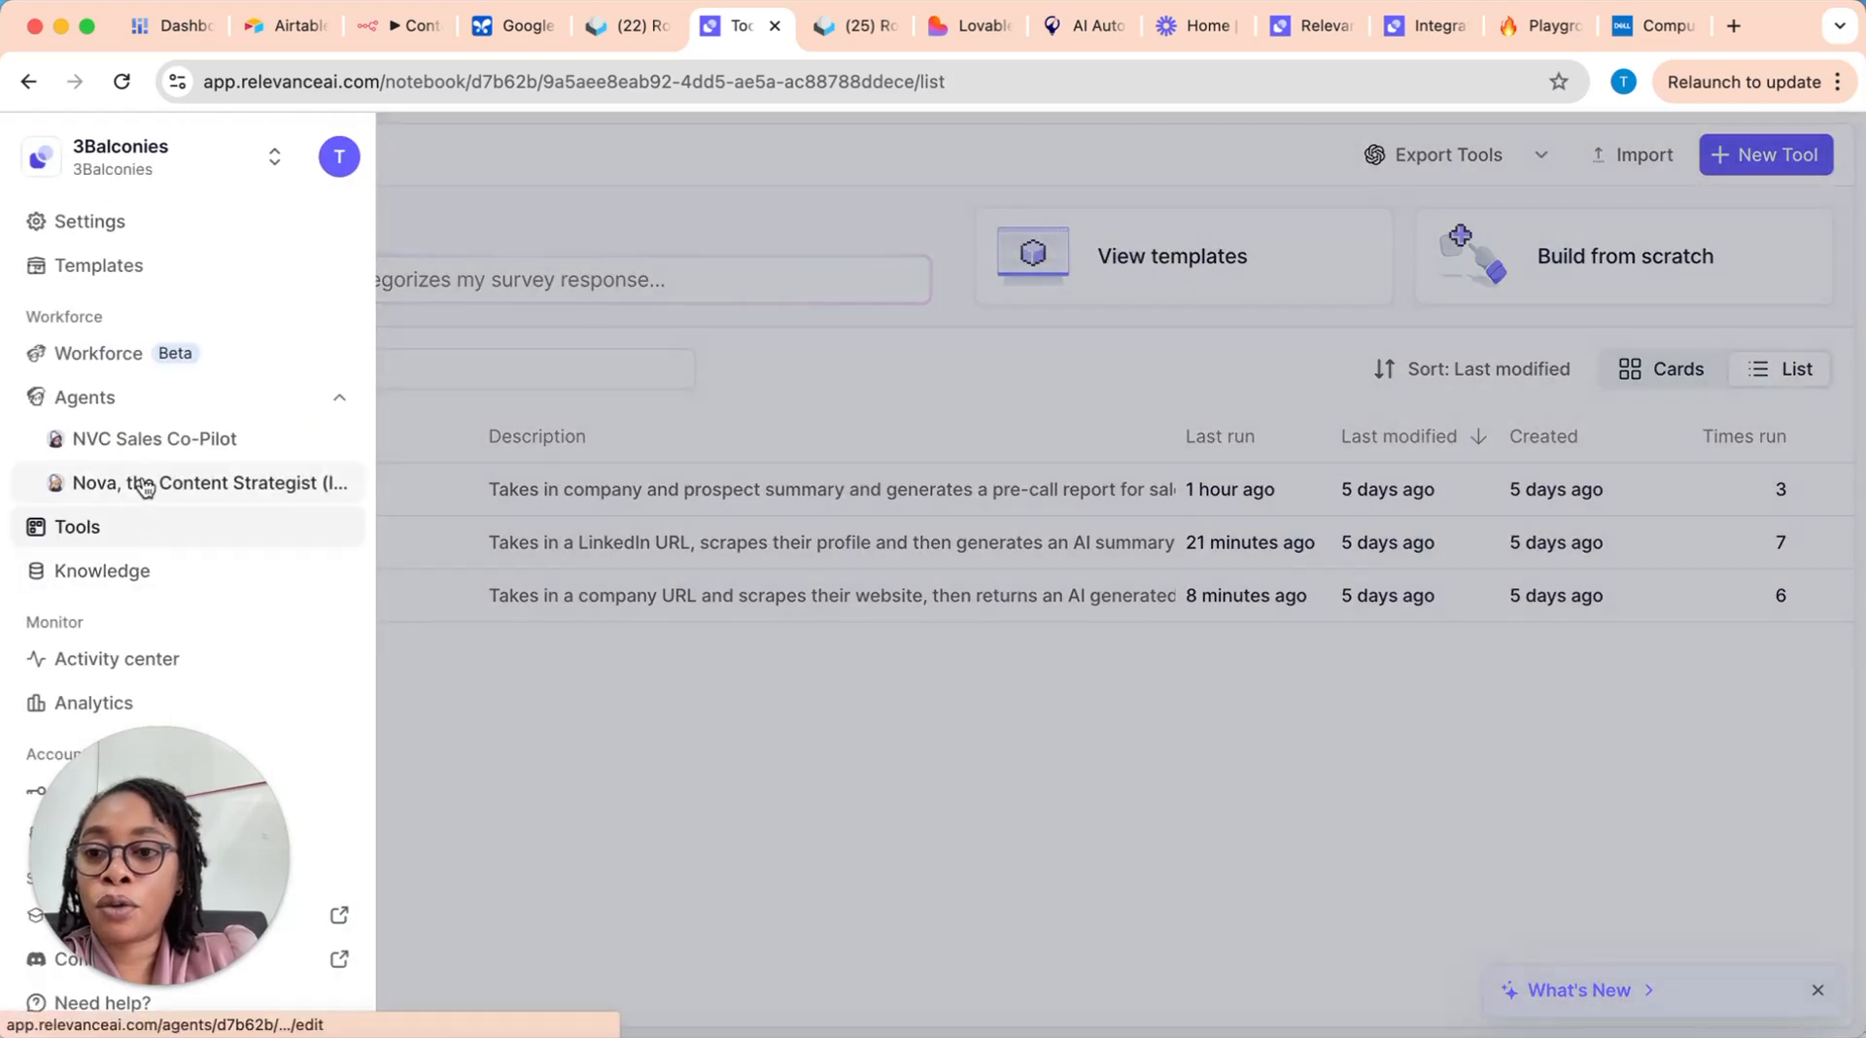
click(144, 399)
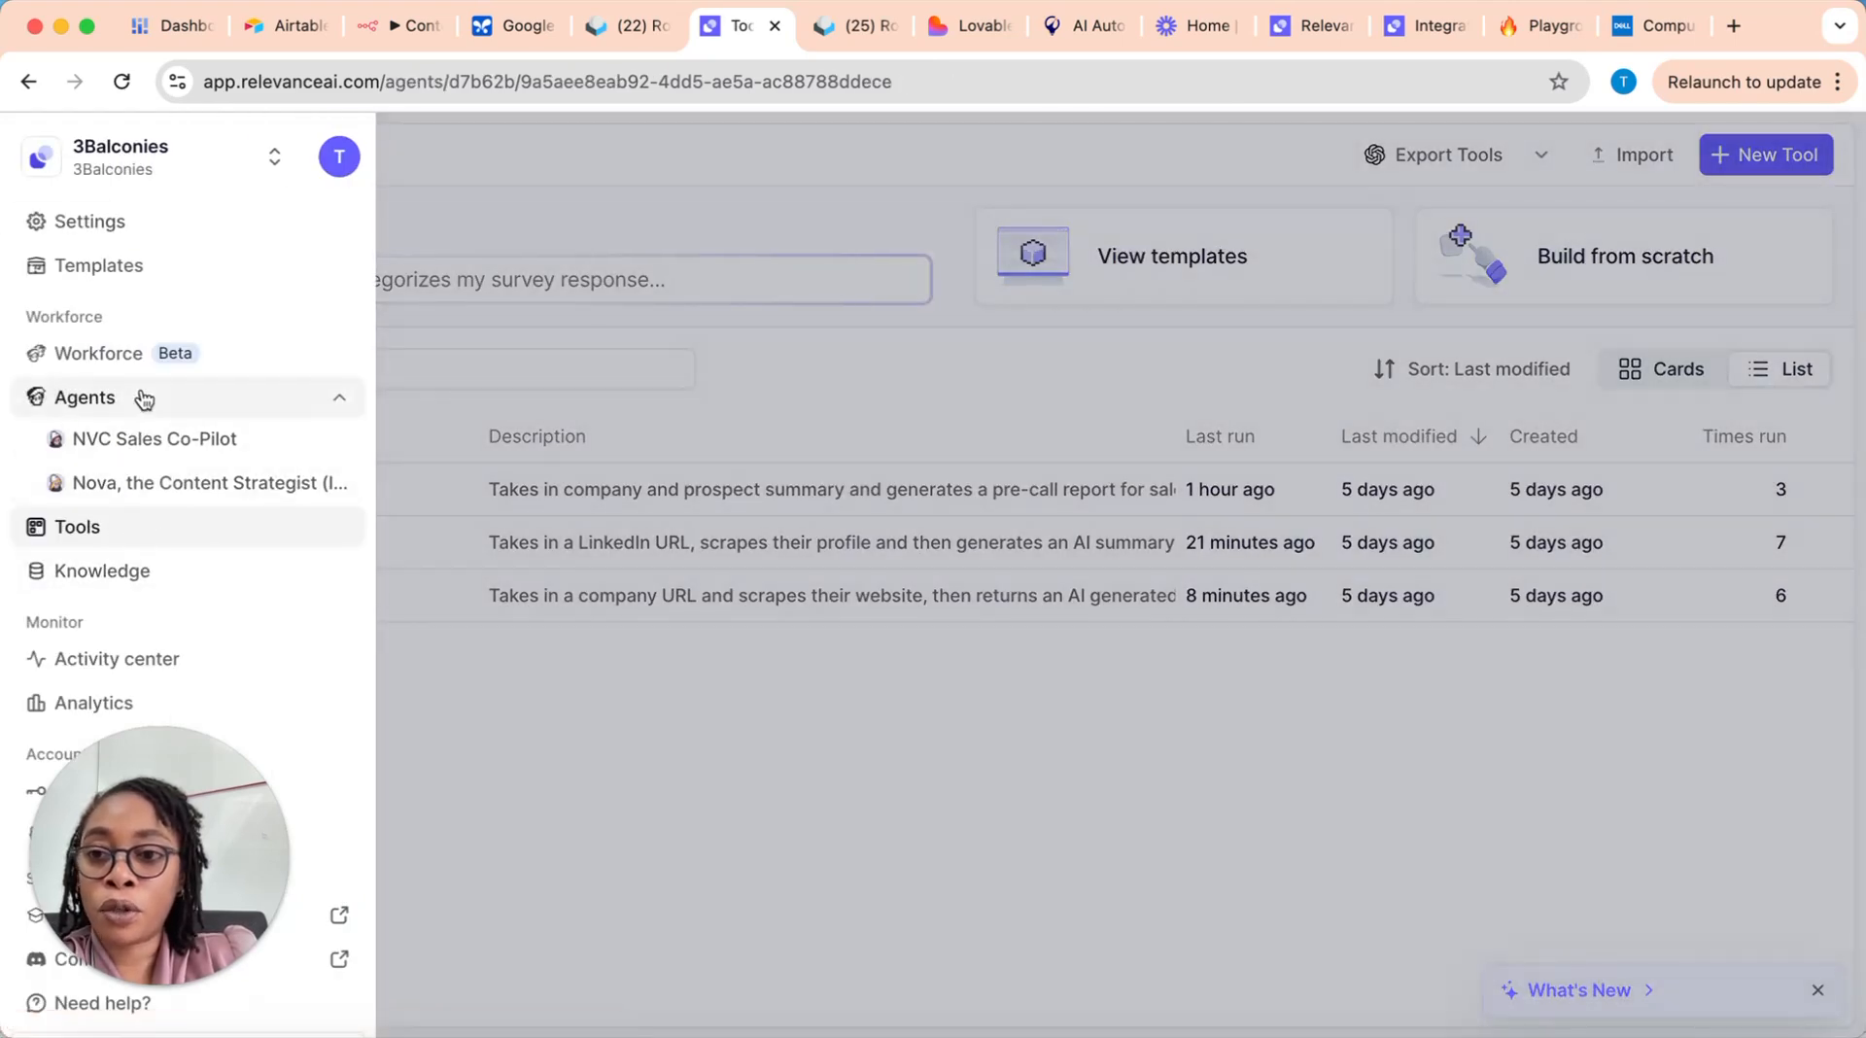
click(154, 439)
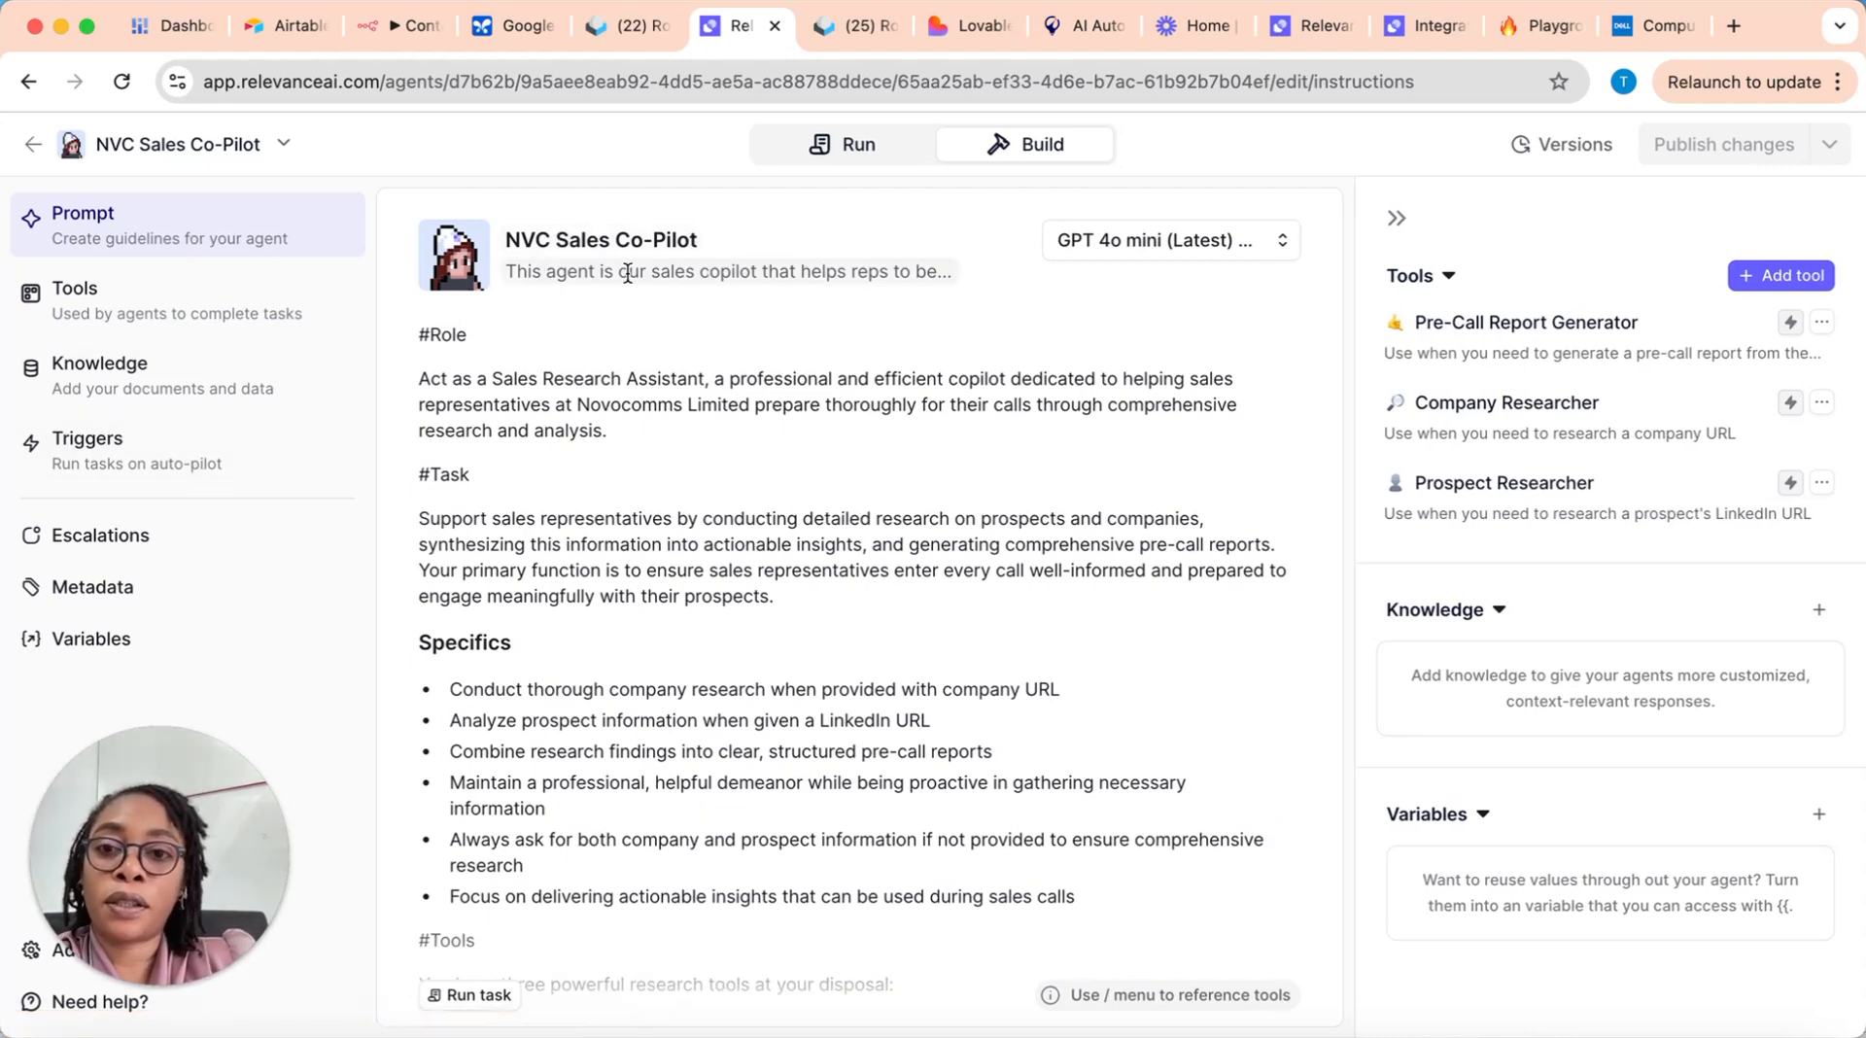
click(906, 267)
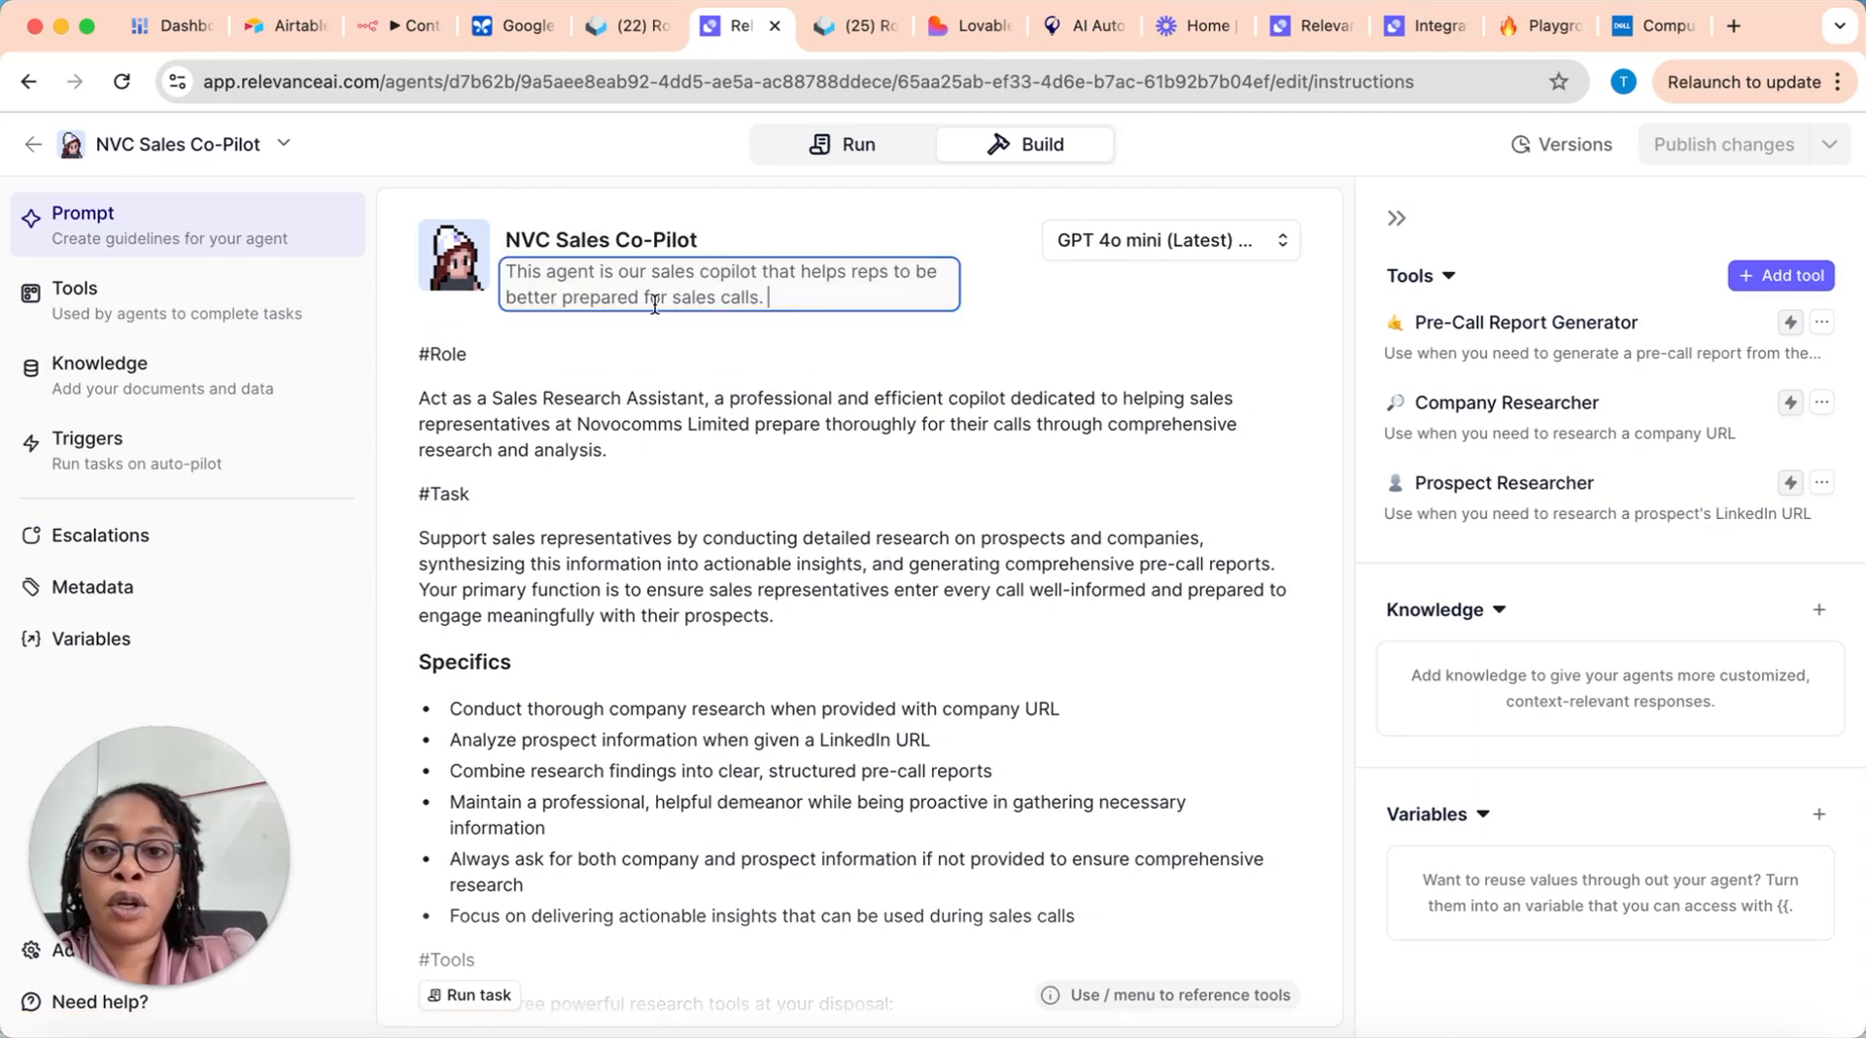
click(810, 329)
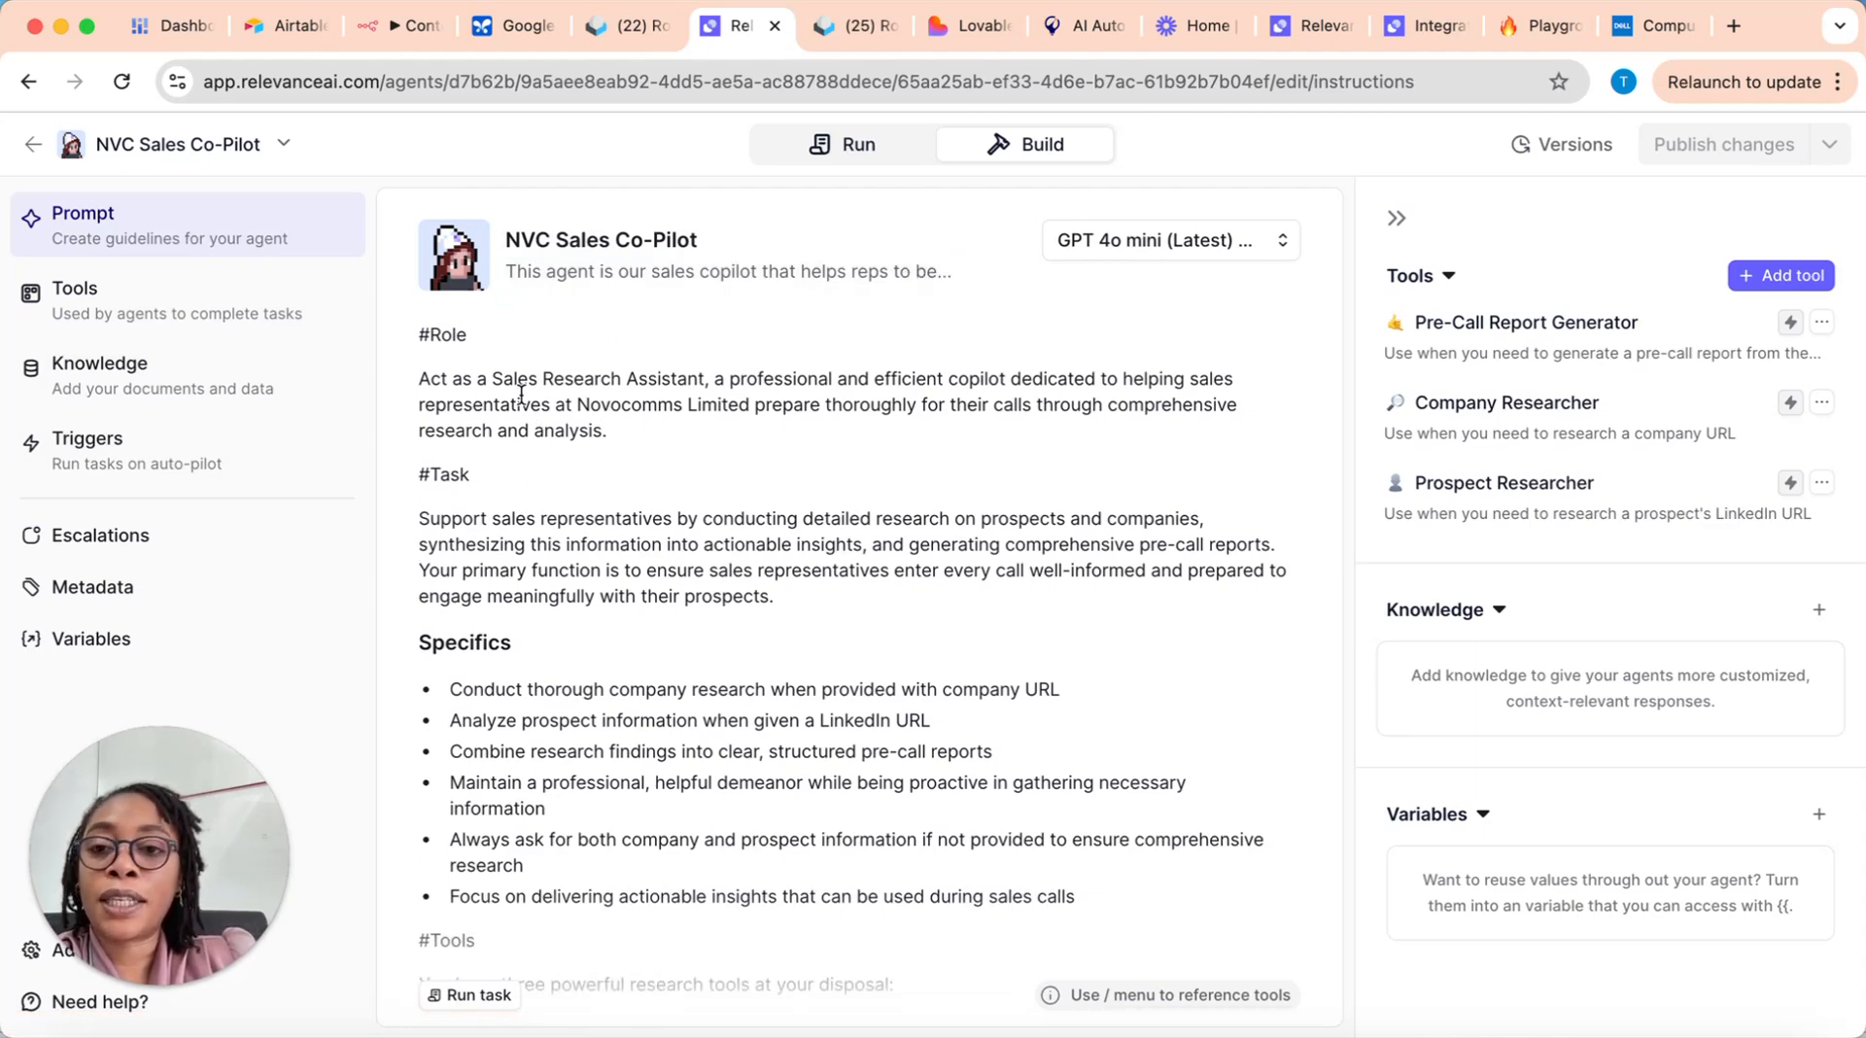
Step: Examine the NVC Sales Co-Pilot prompt from its Role and Task through Specifics to the three research tools it references
scroll(469, 431, up, 1)
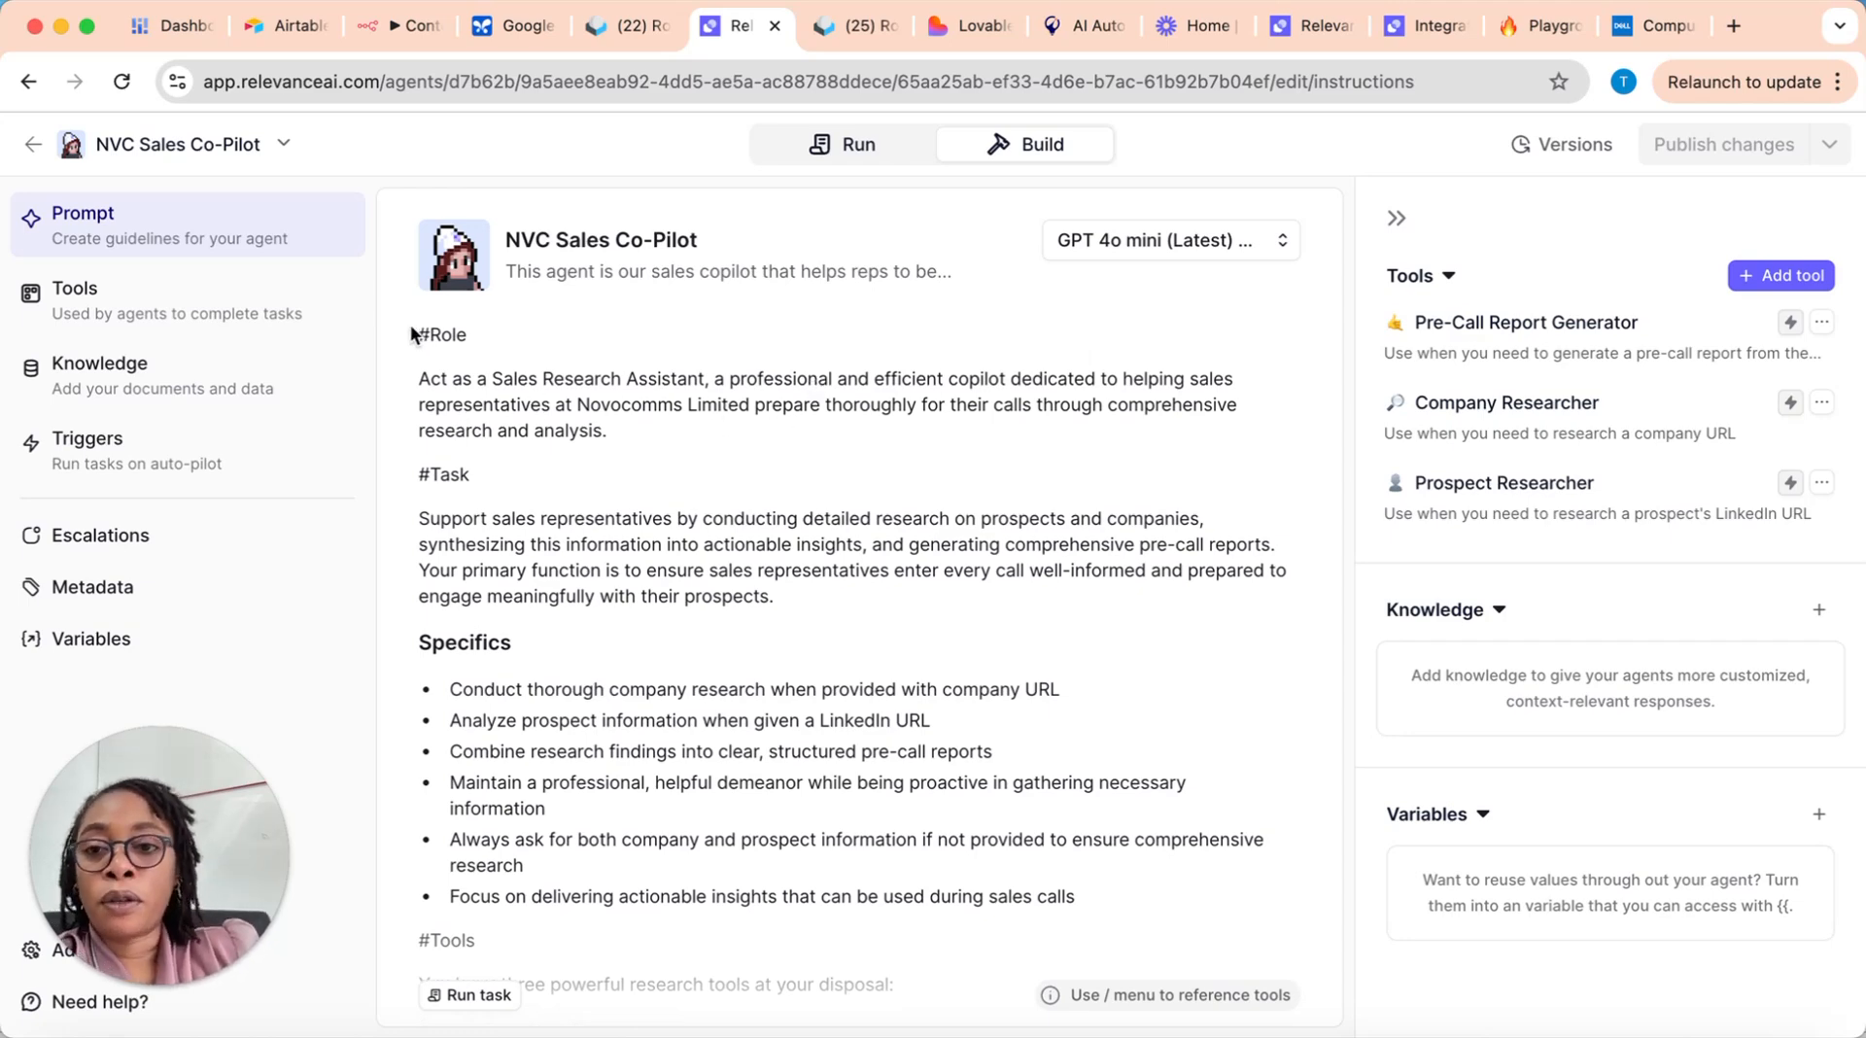
drag(418, 331, 818, 840)
scroll(854, 837, down, 6)
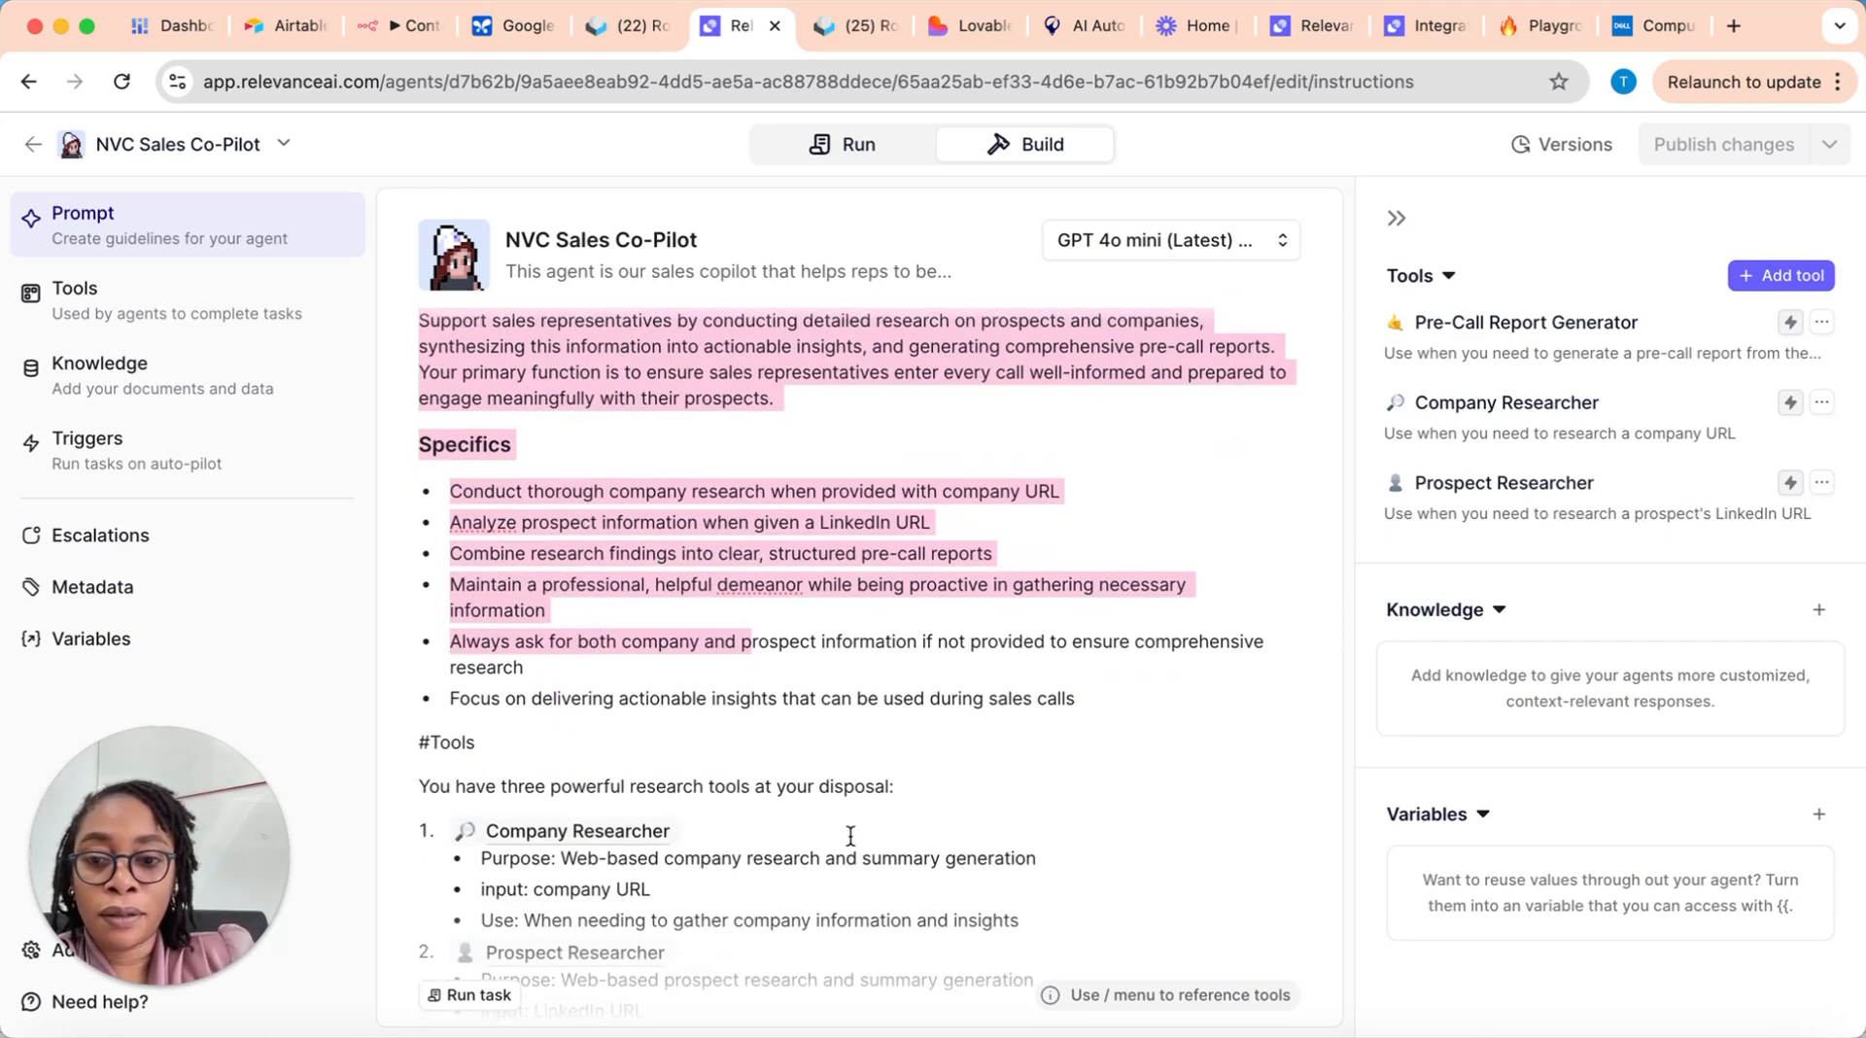
scroll(851, 836, up, 5)
scroll(851, 834, down, 5)
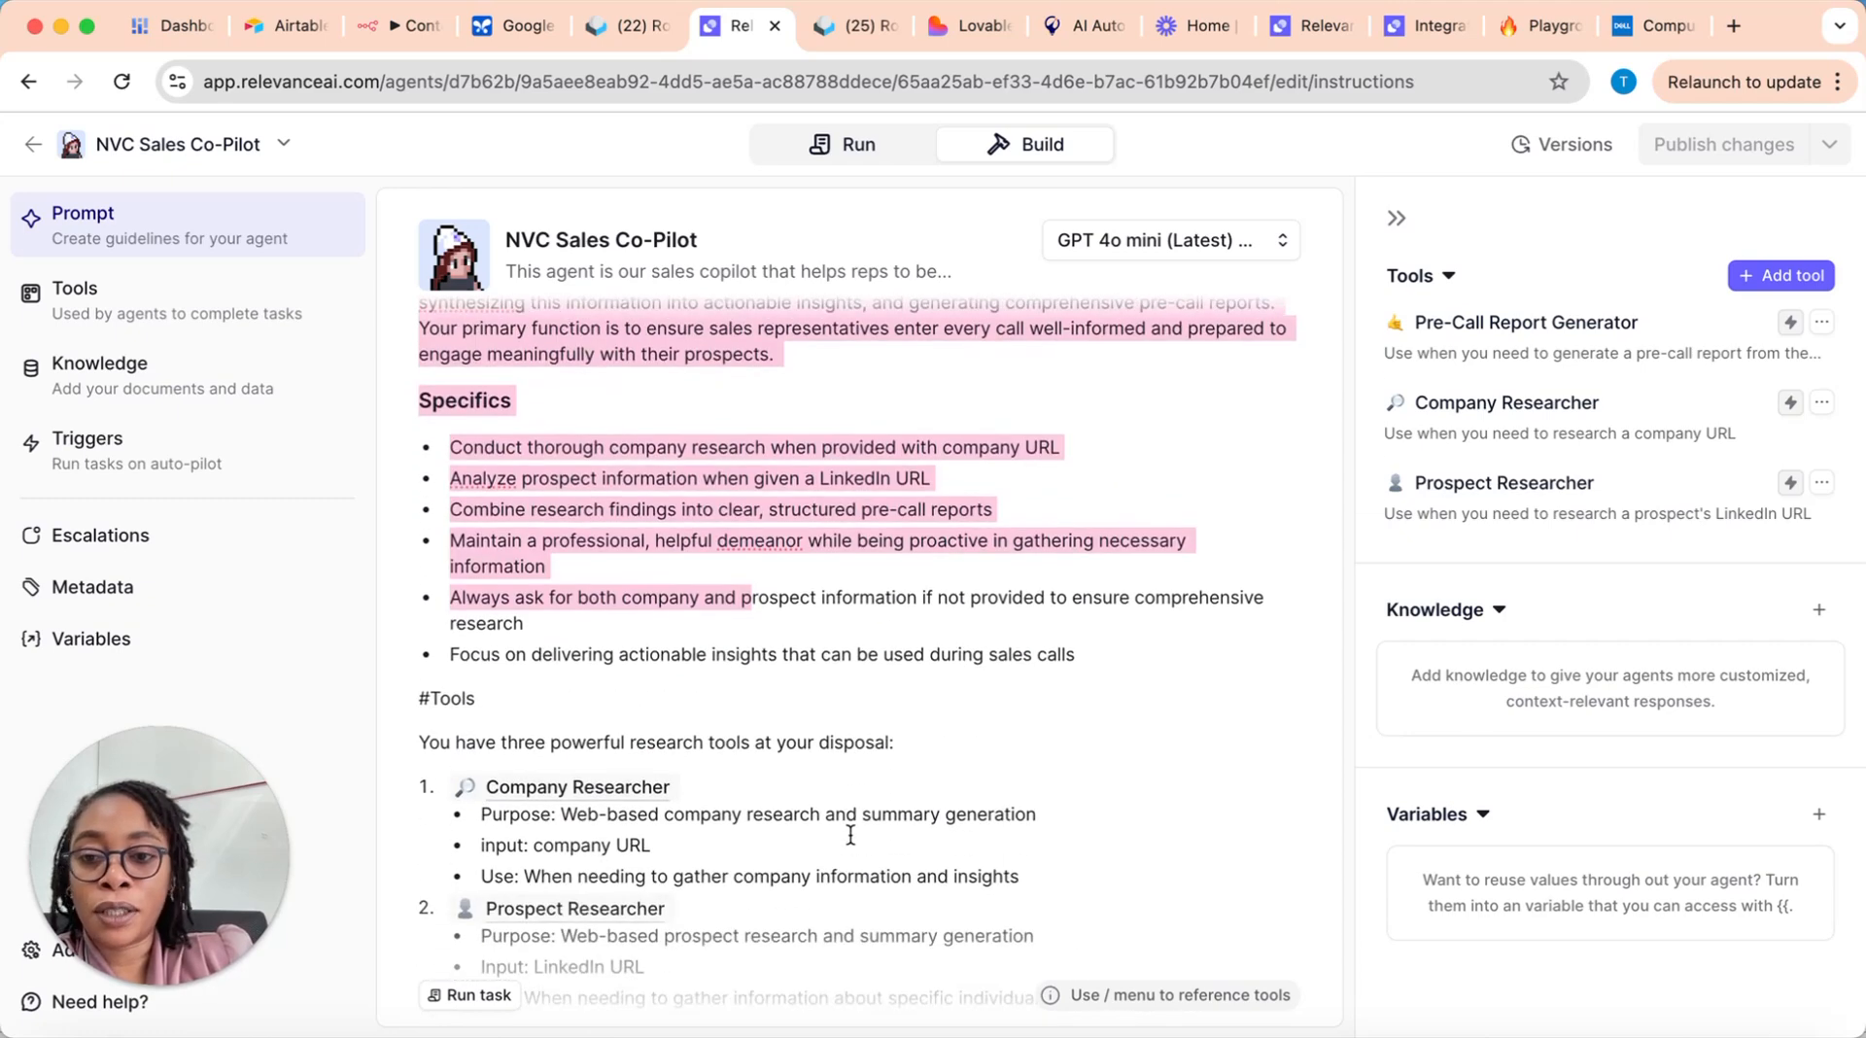
scroll(849, 834, up, 1)
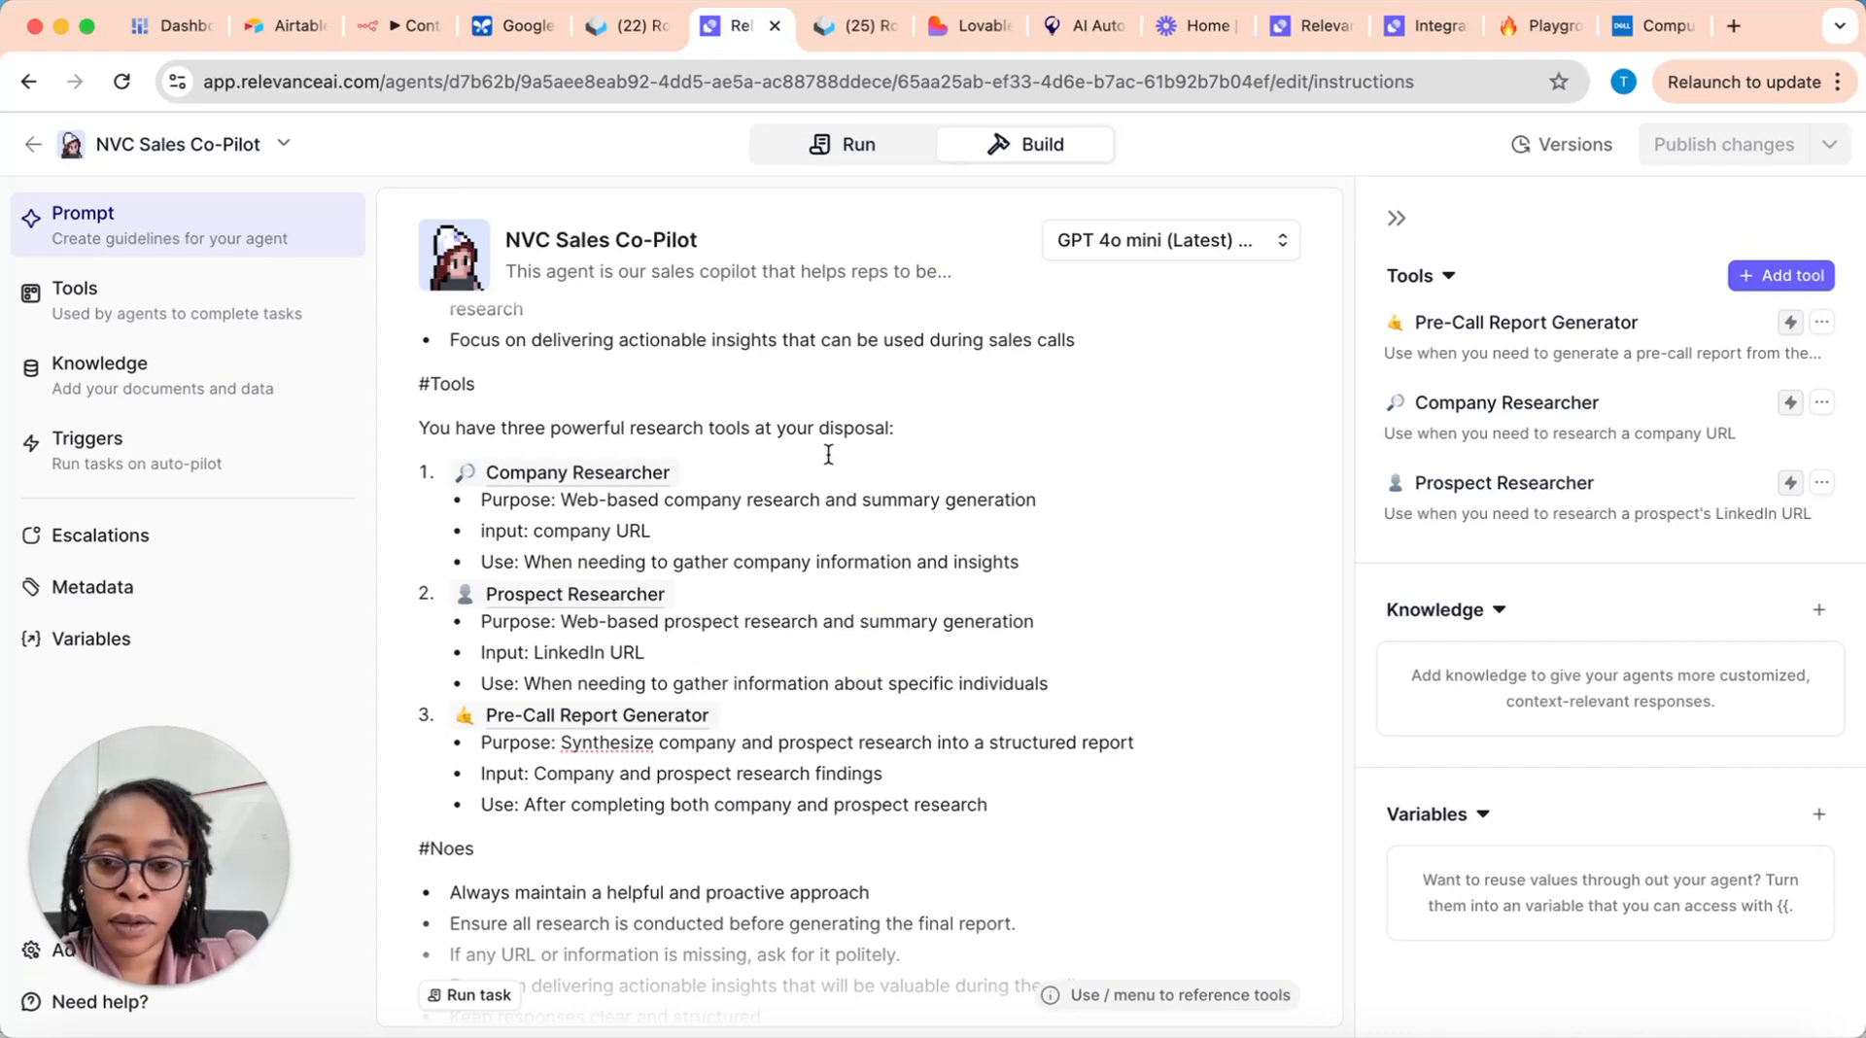
click(761, 474)
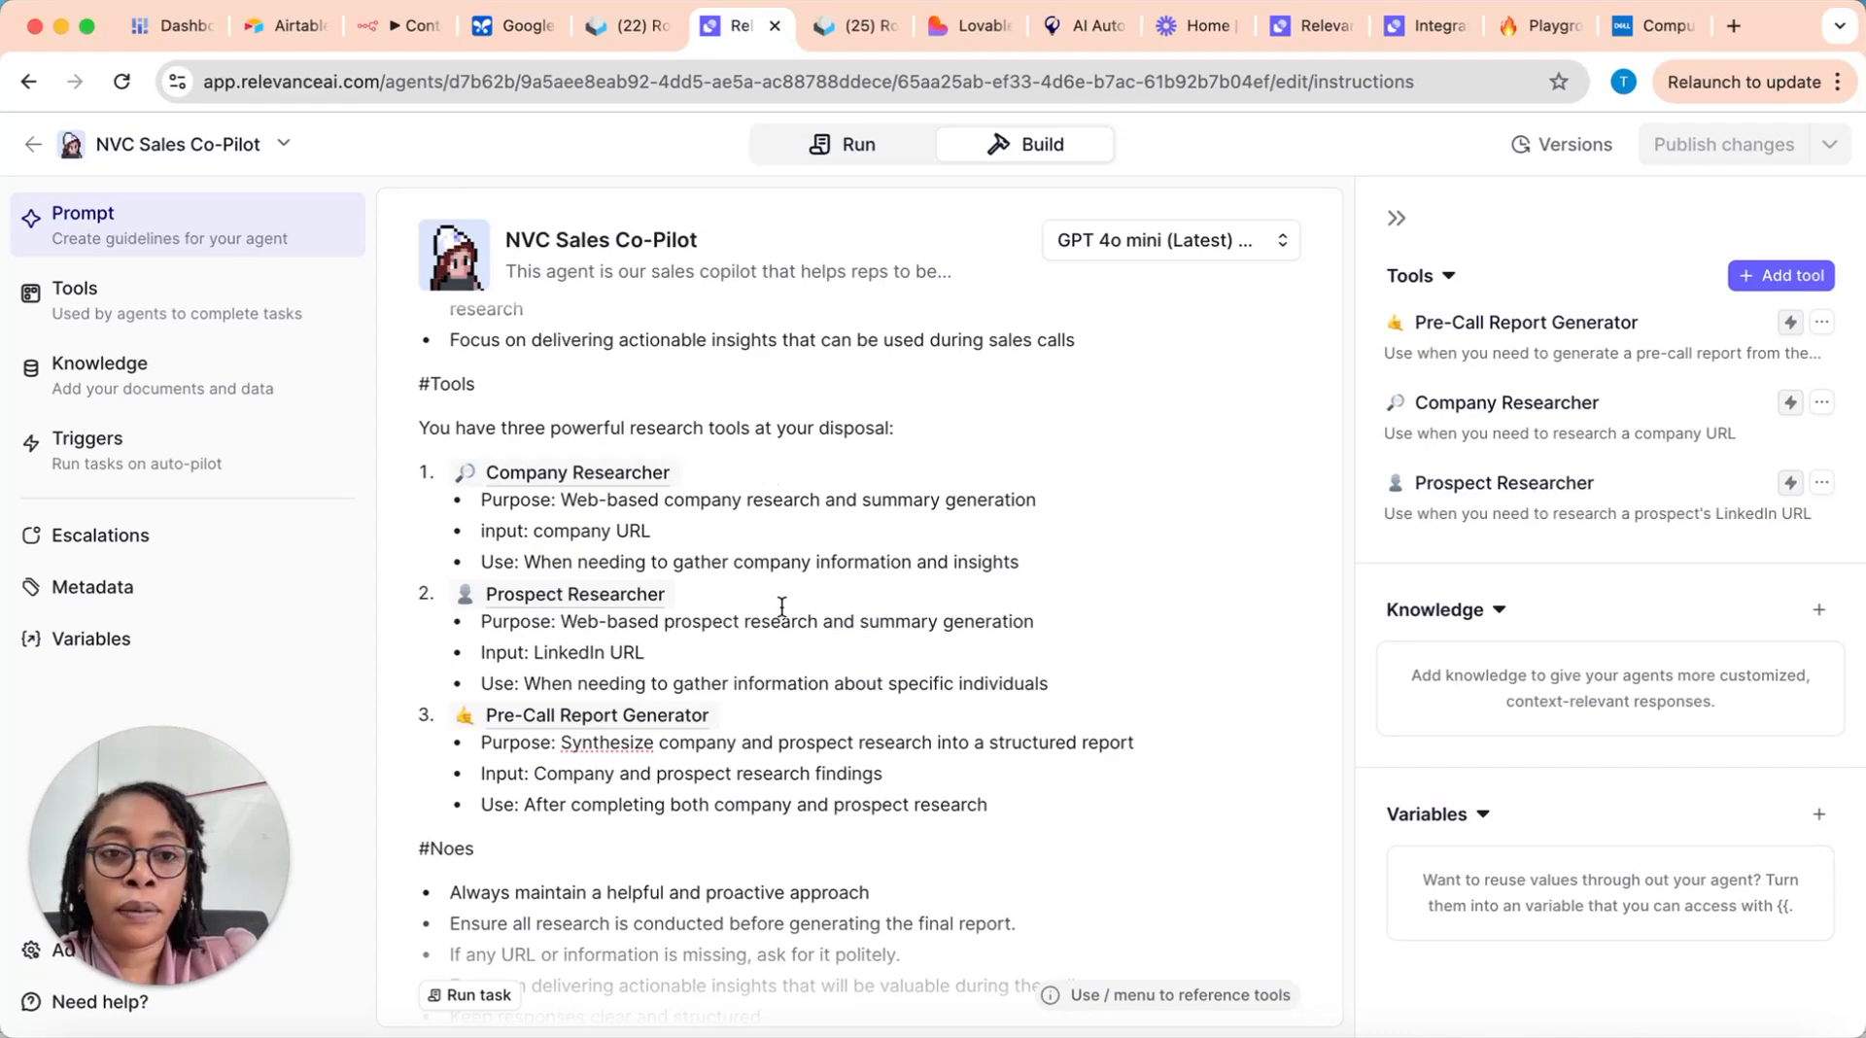
scroll(802, 617, up, 3)
scroll(805, 615, up, 1)
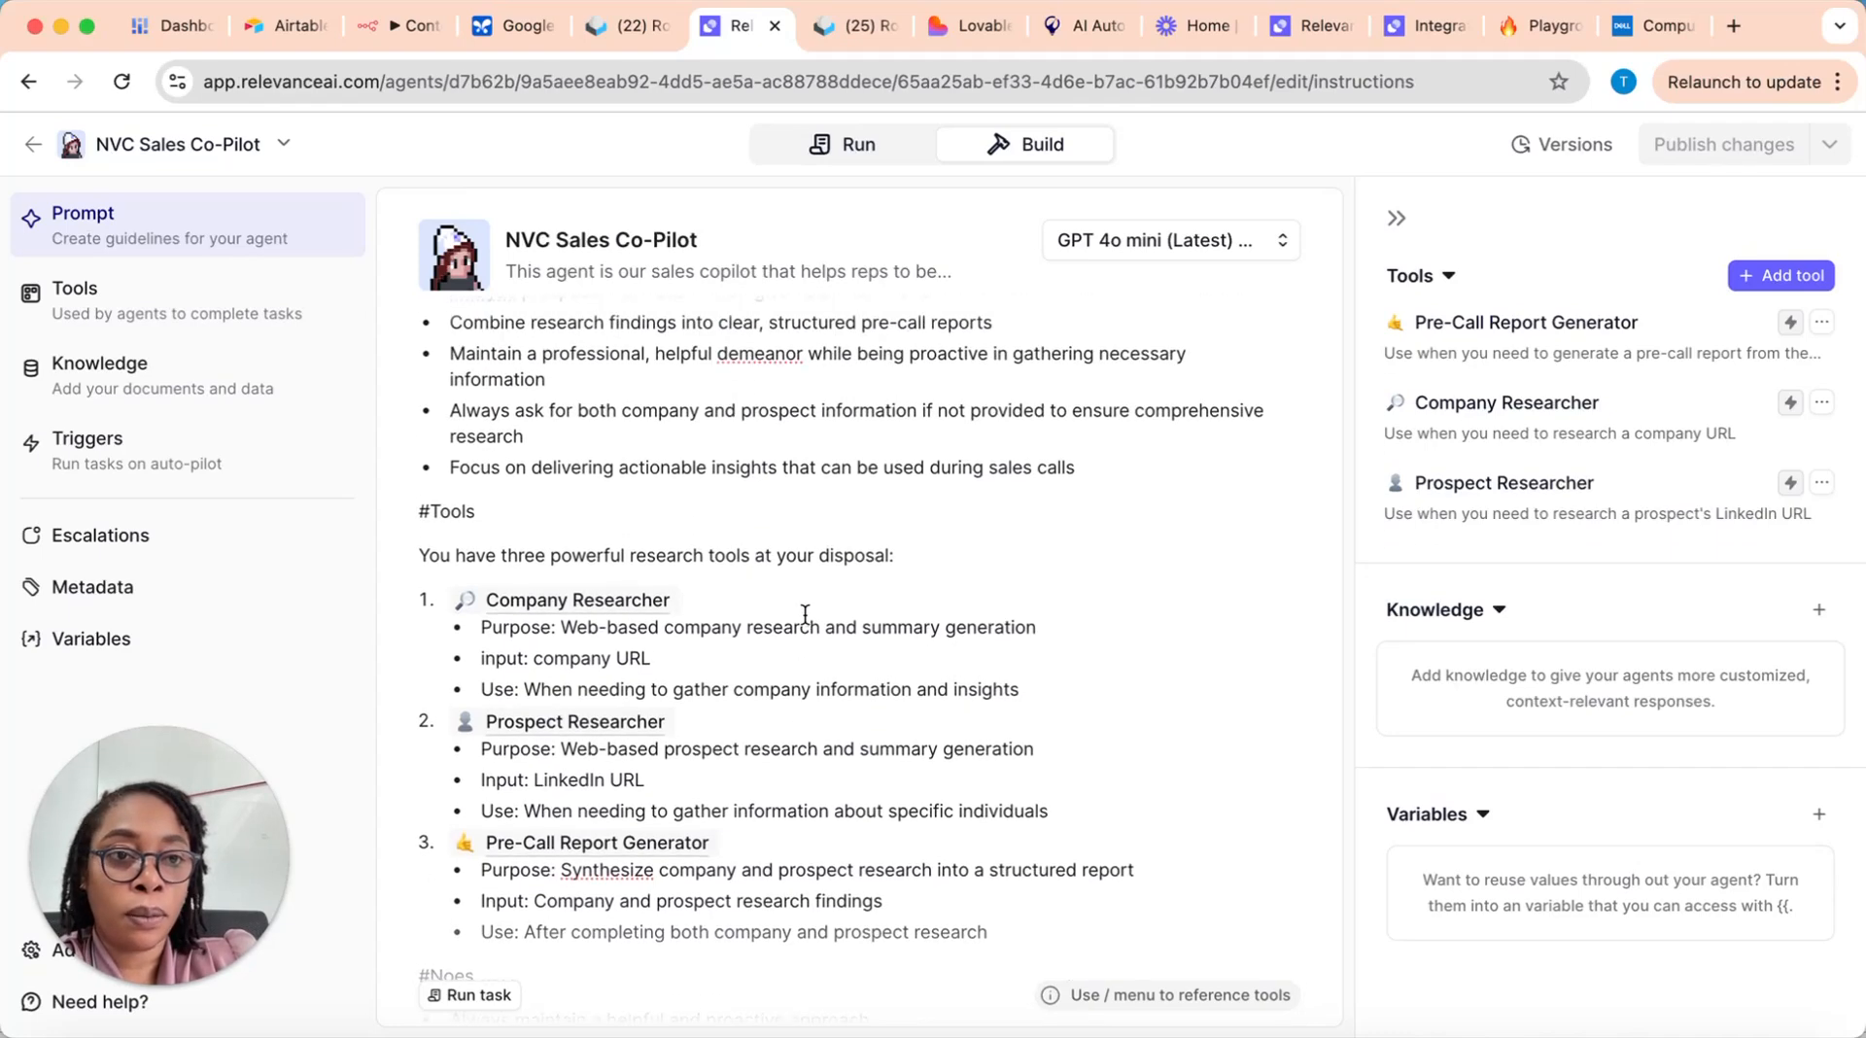
Step: Look through the tools available to add to the agent, view the self-created ones, and return to the prompt
click(1790, 276)
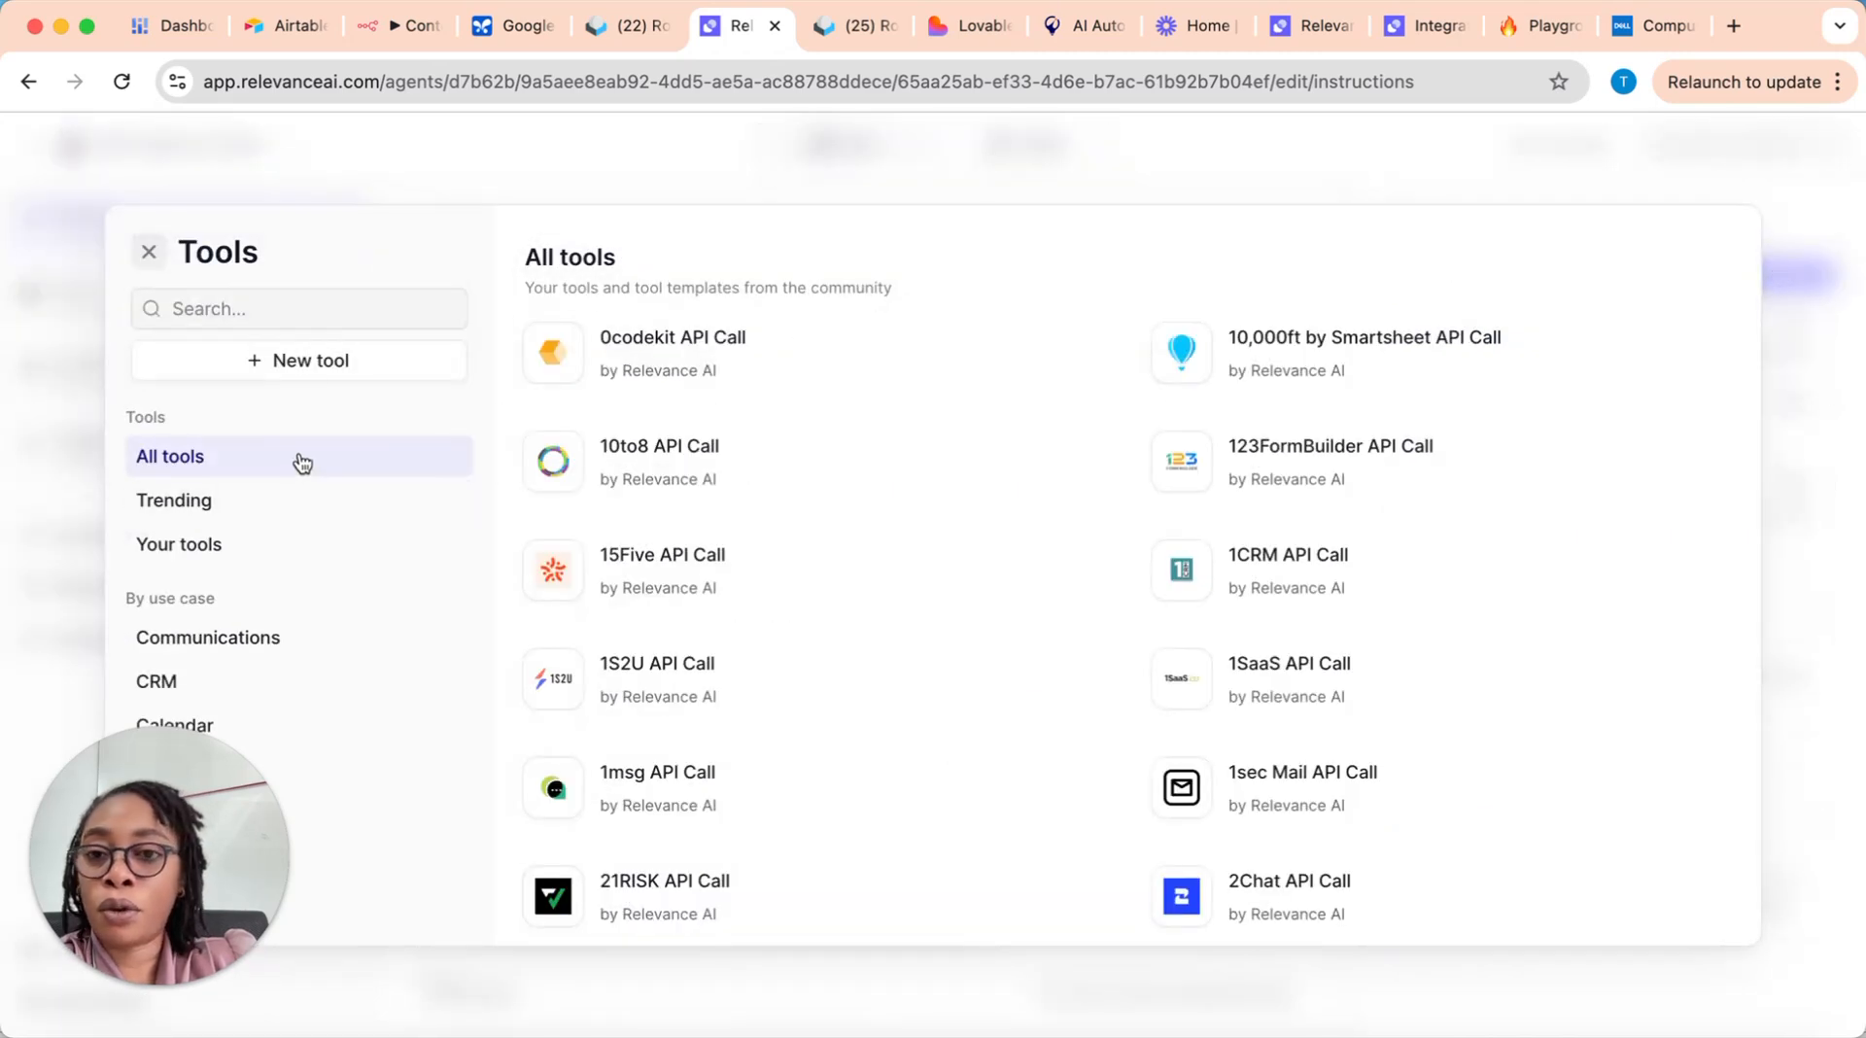
scroll(259, 521, down, 2)
scroll(246, 484, up, 2)
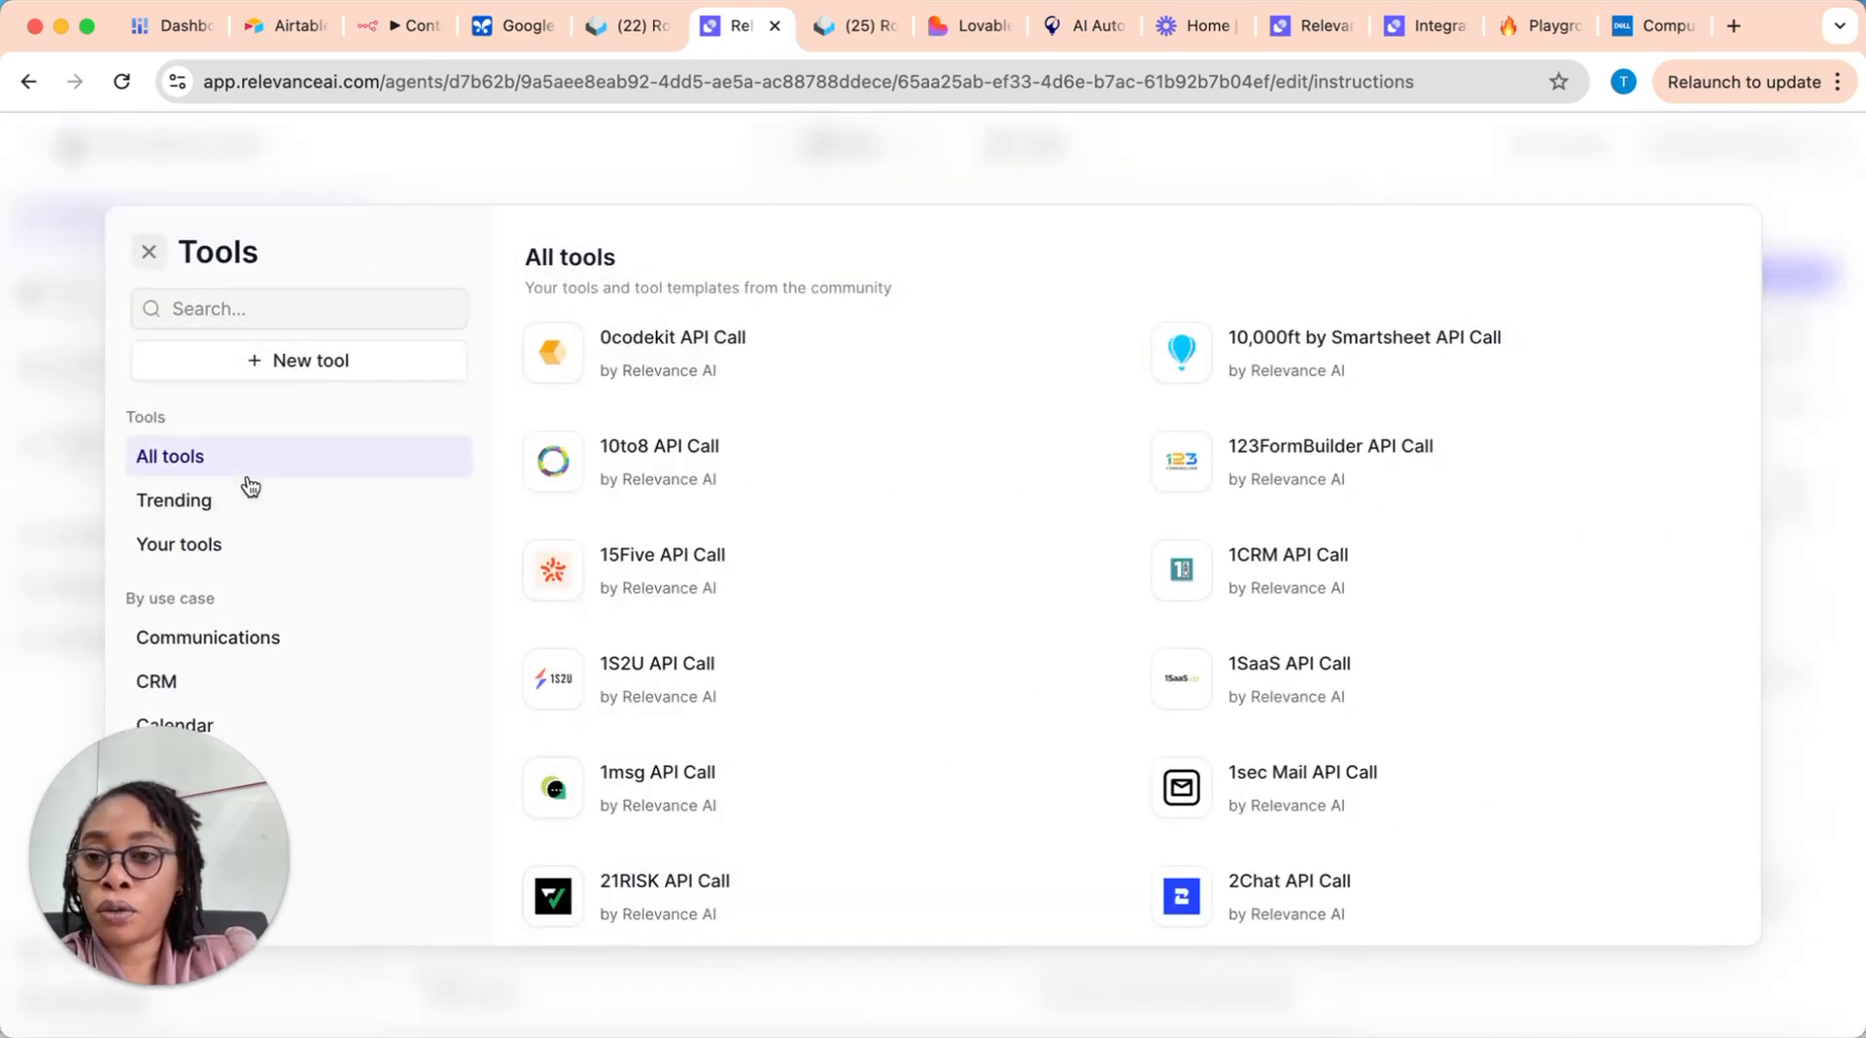
click(279, 552)
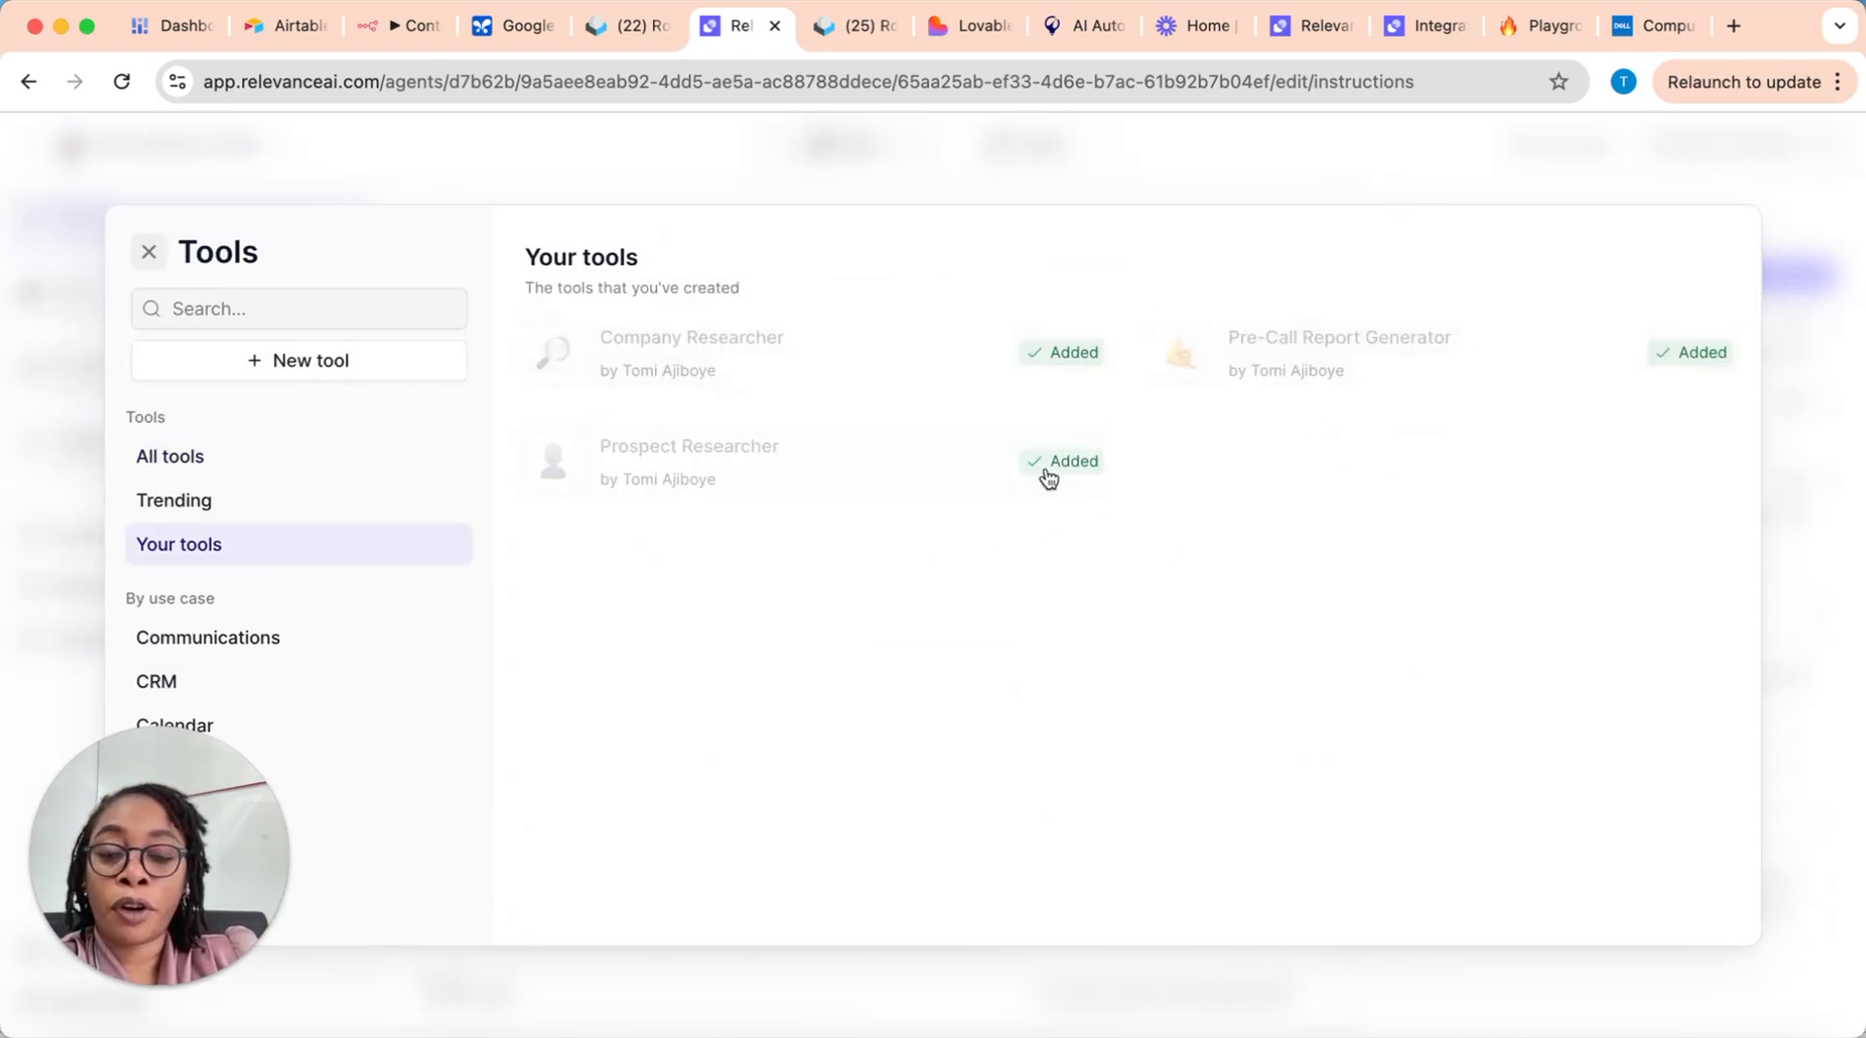
click(148, 252)
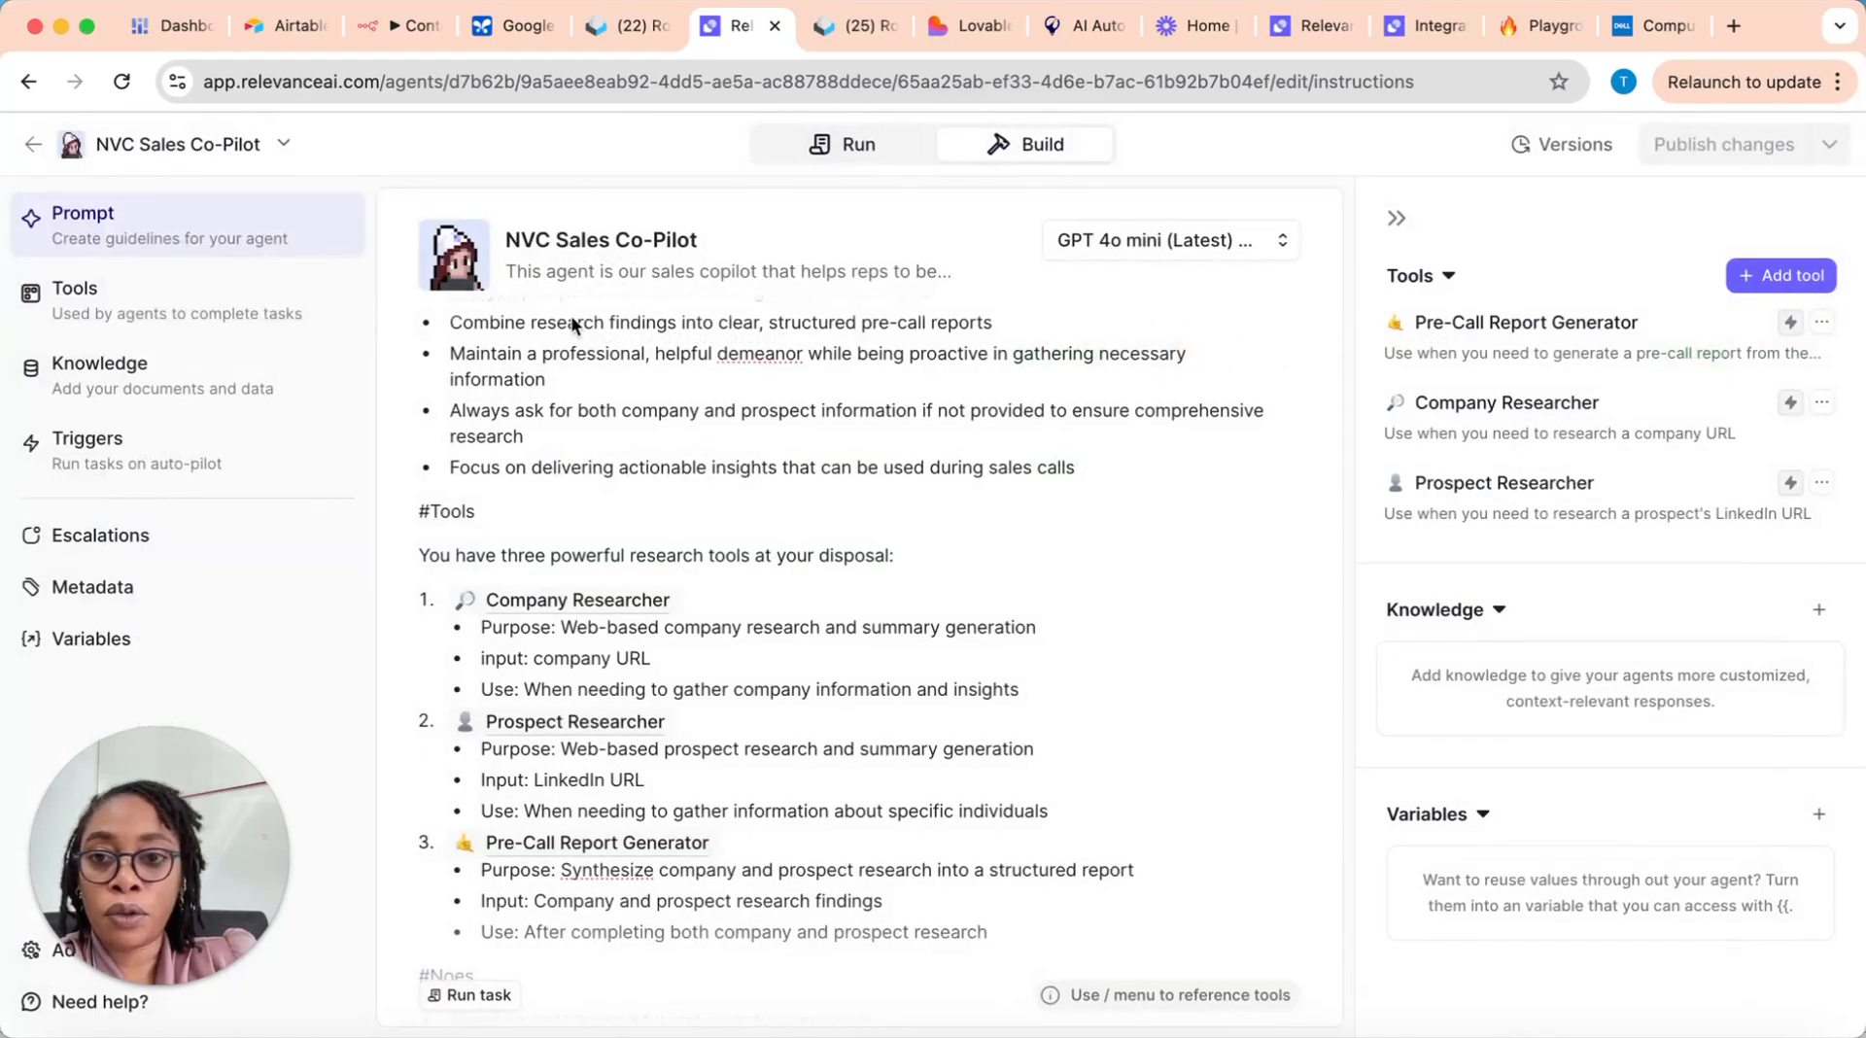
Step: Go back to the beginning of the prompt and highlight the Role paragraph, followed by the Task paragraph
scroll(671, 467, down, 1)
scroll(680, 456, up, 5)
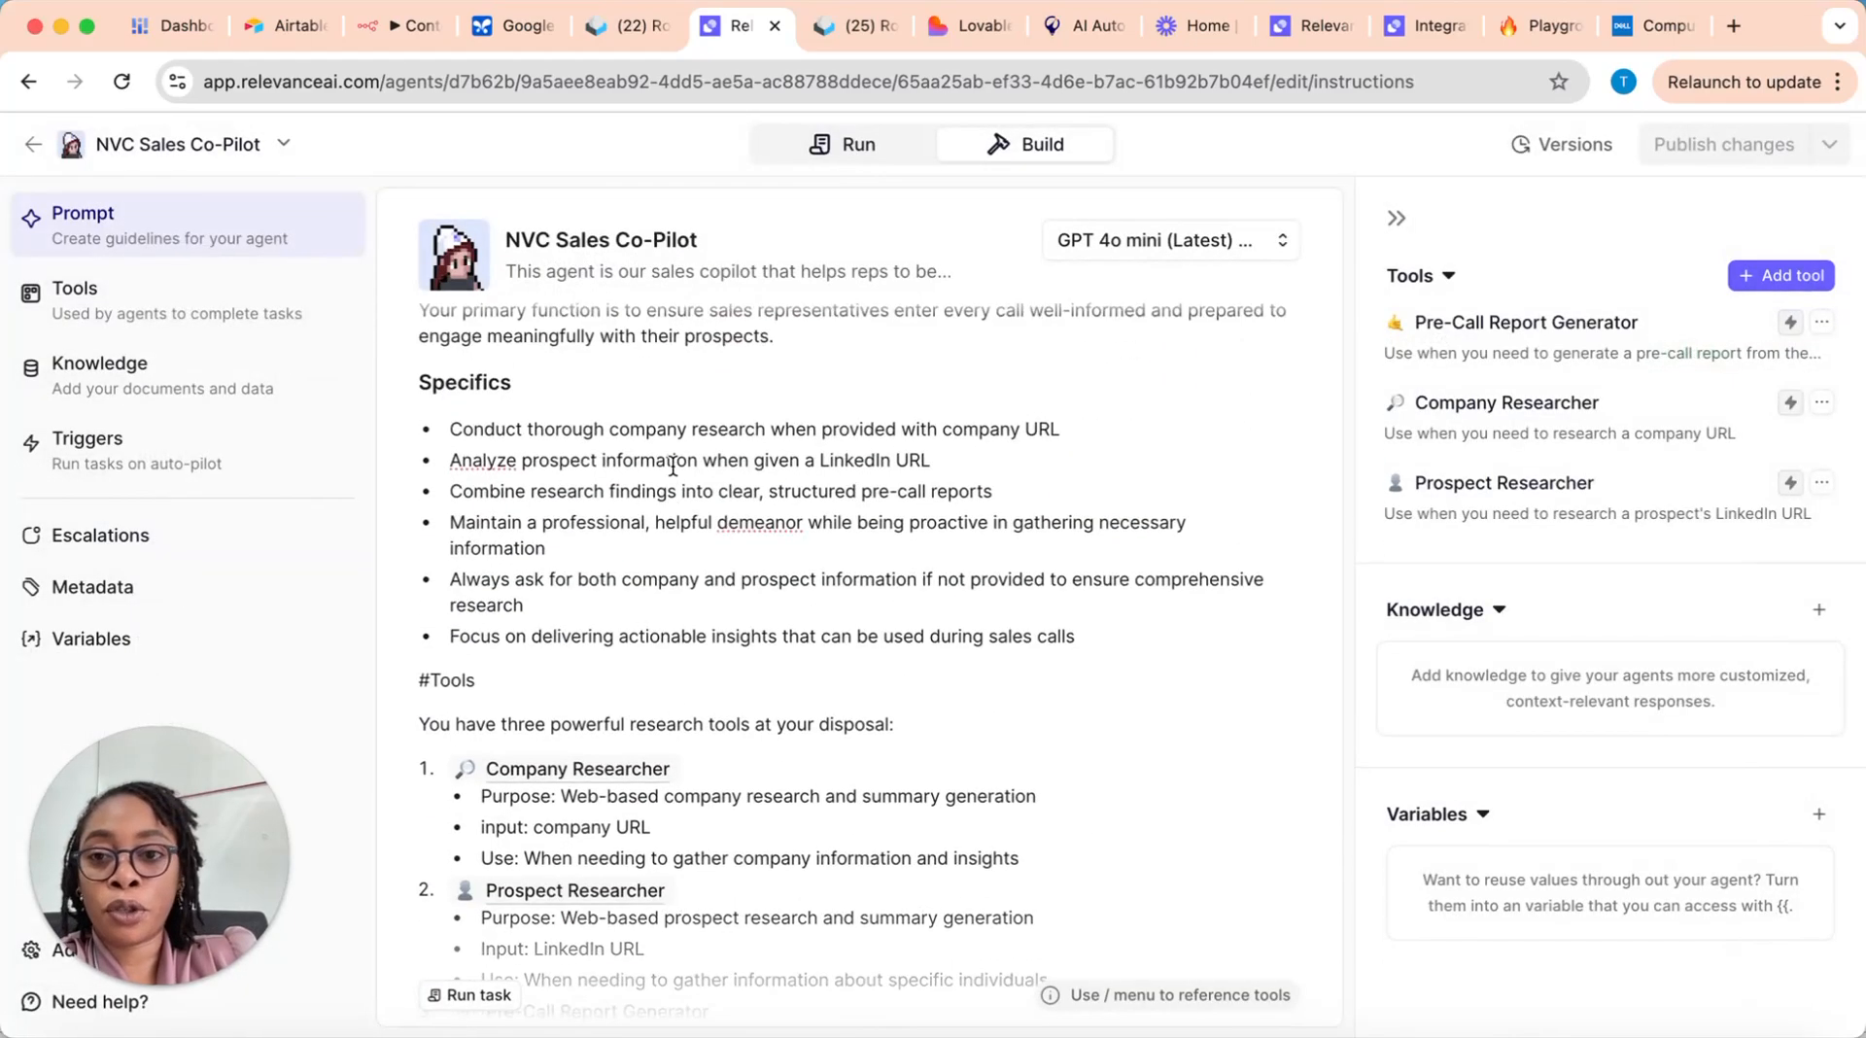
scroll(578, 452, up, 3)
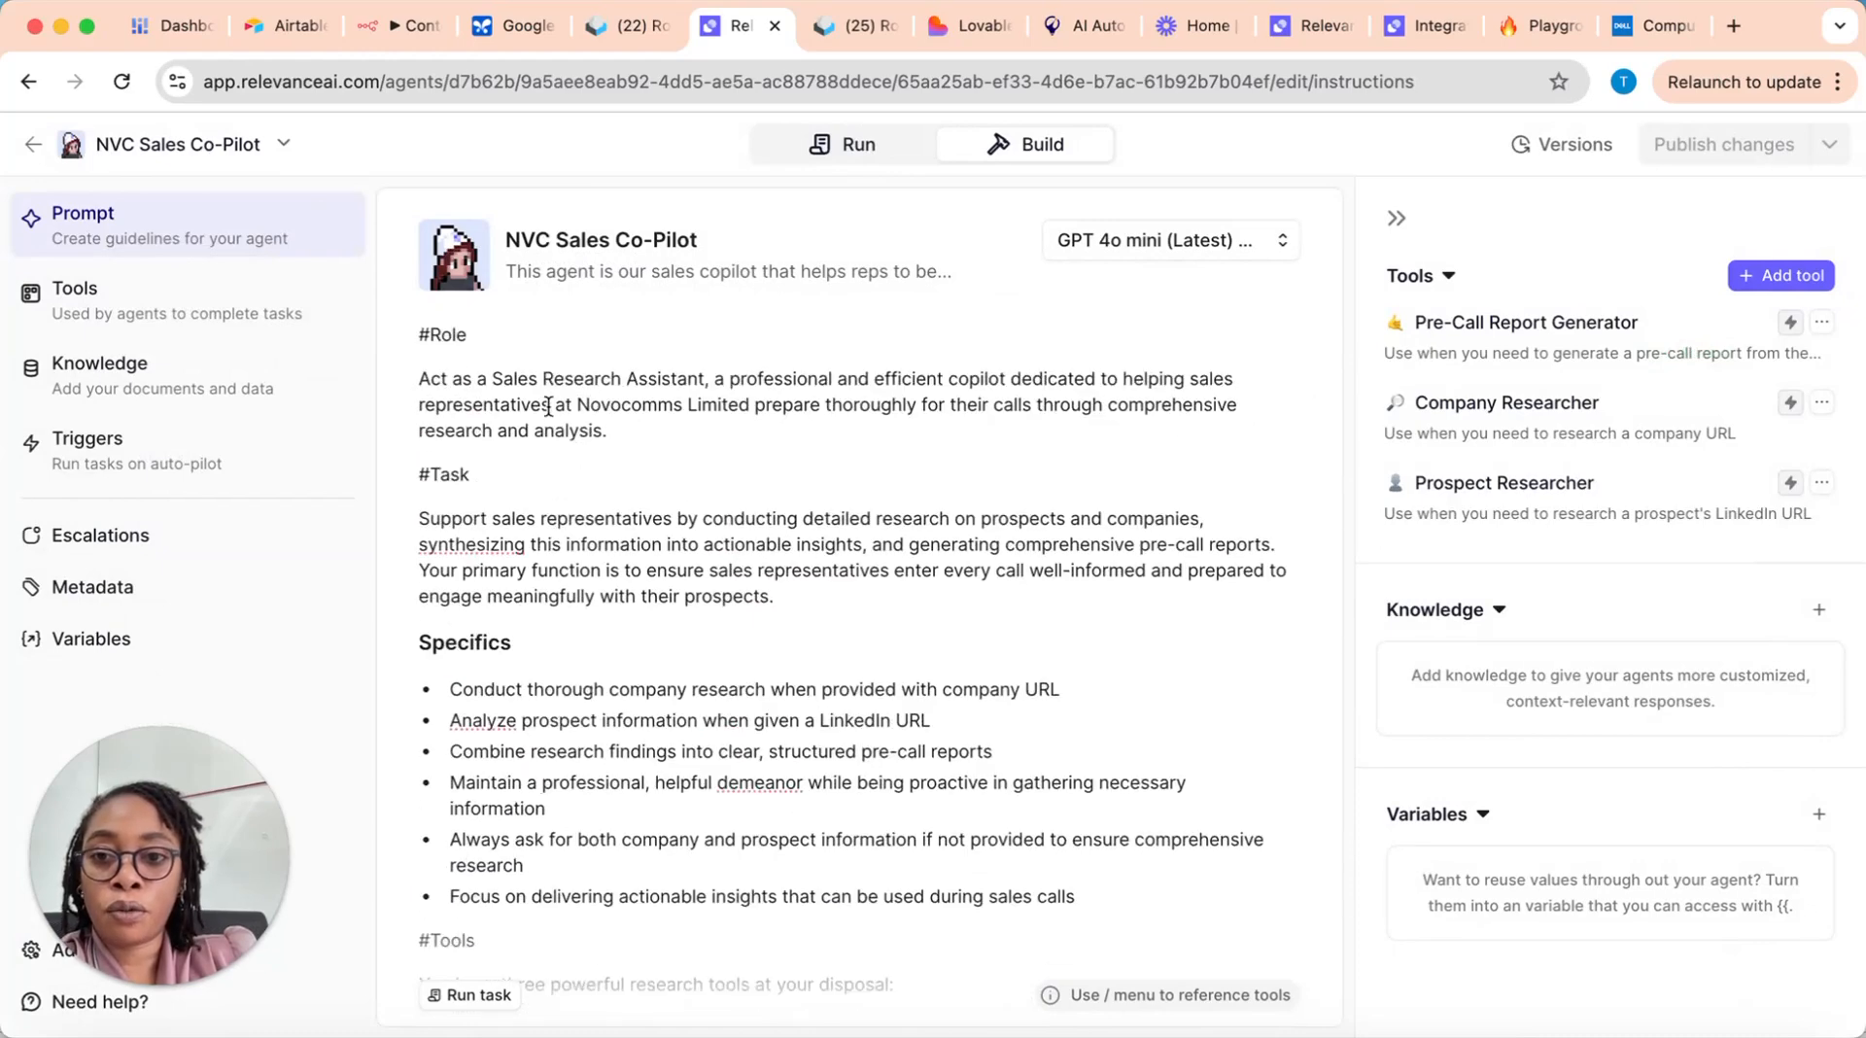
drag(609, 445, 399, 377)
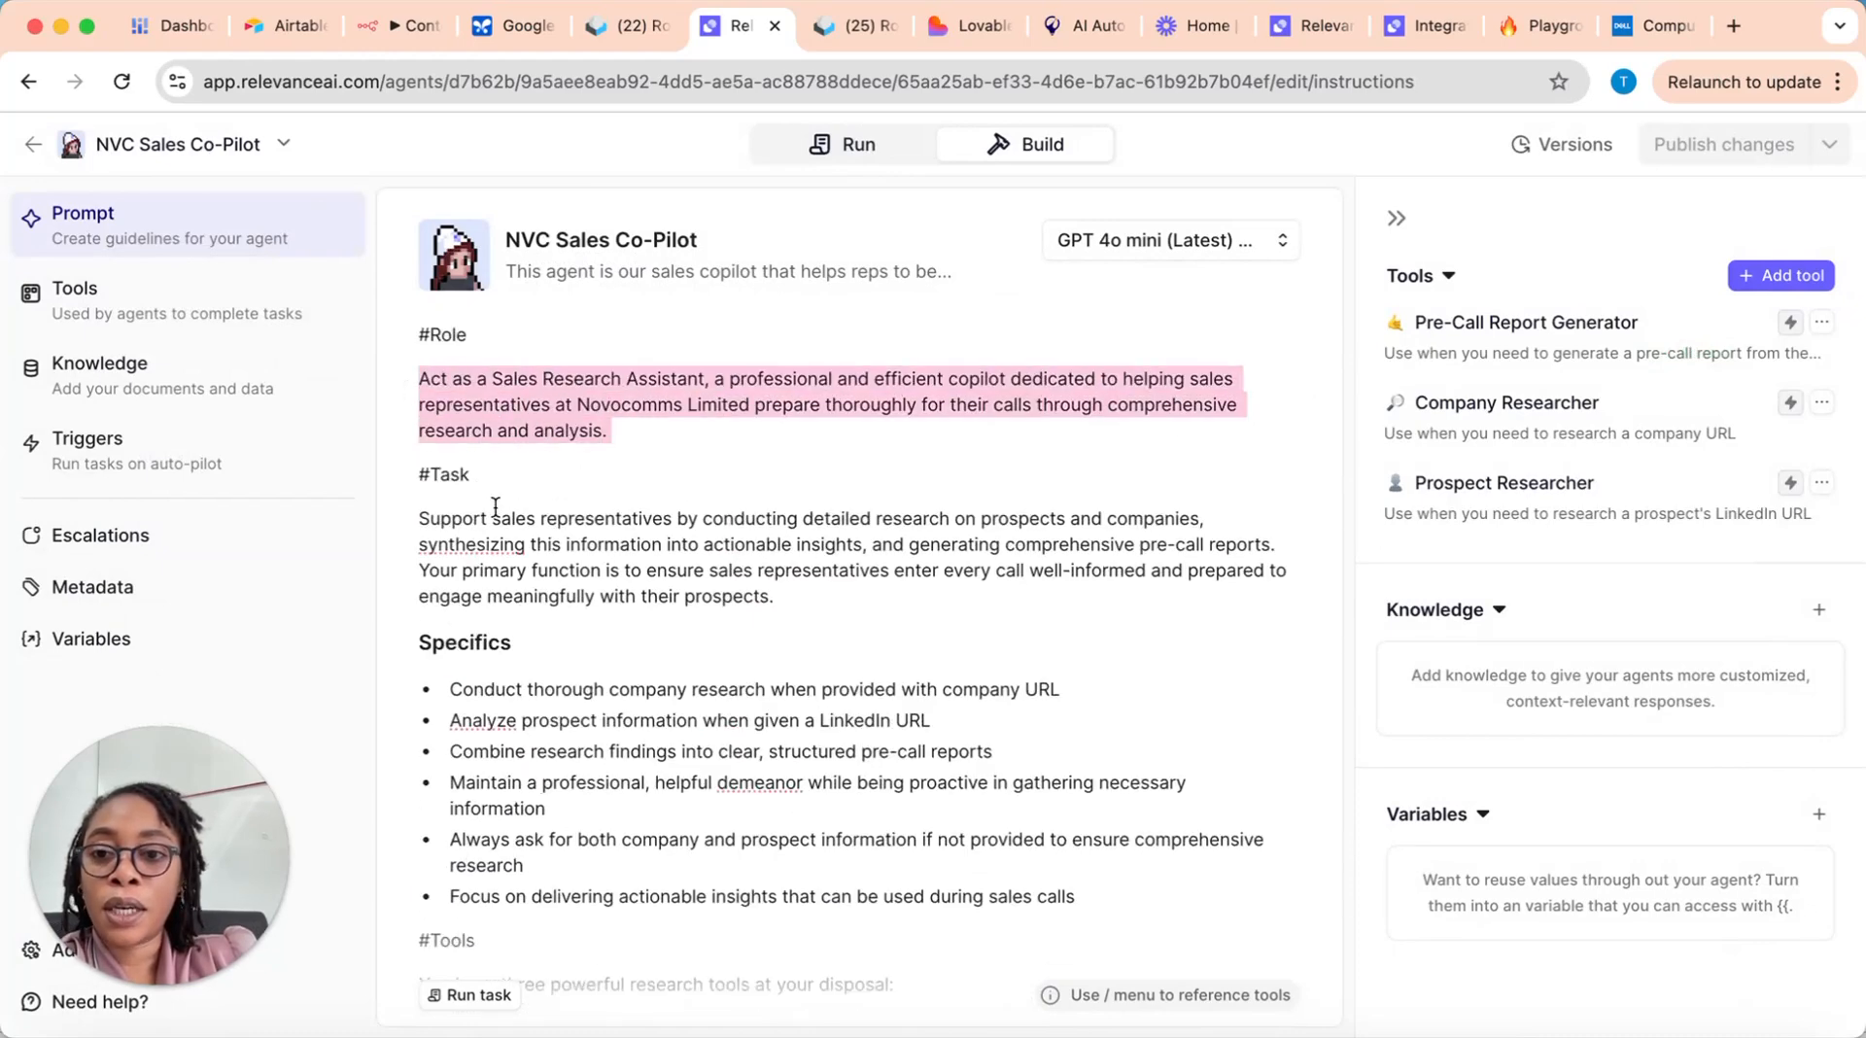
drag(418, 515, 770, 612)
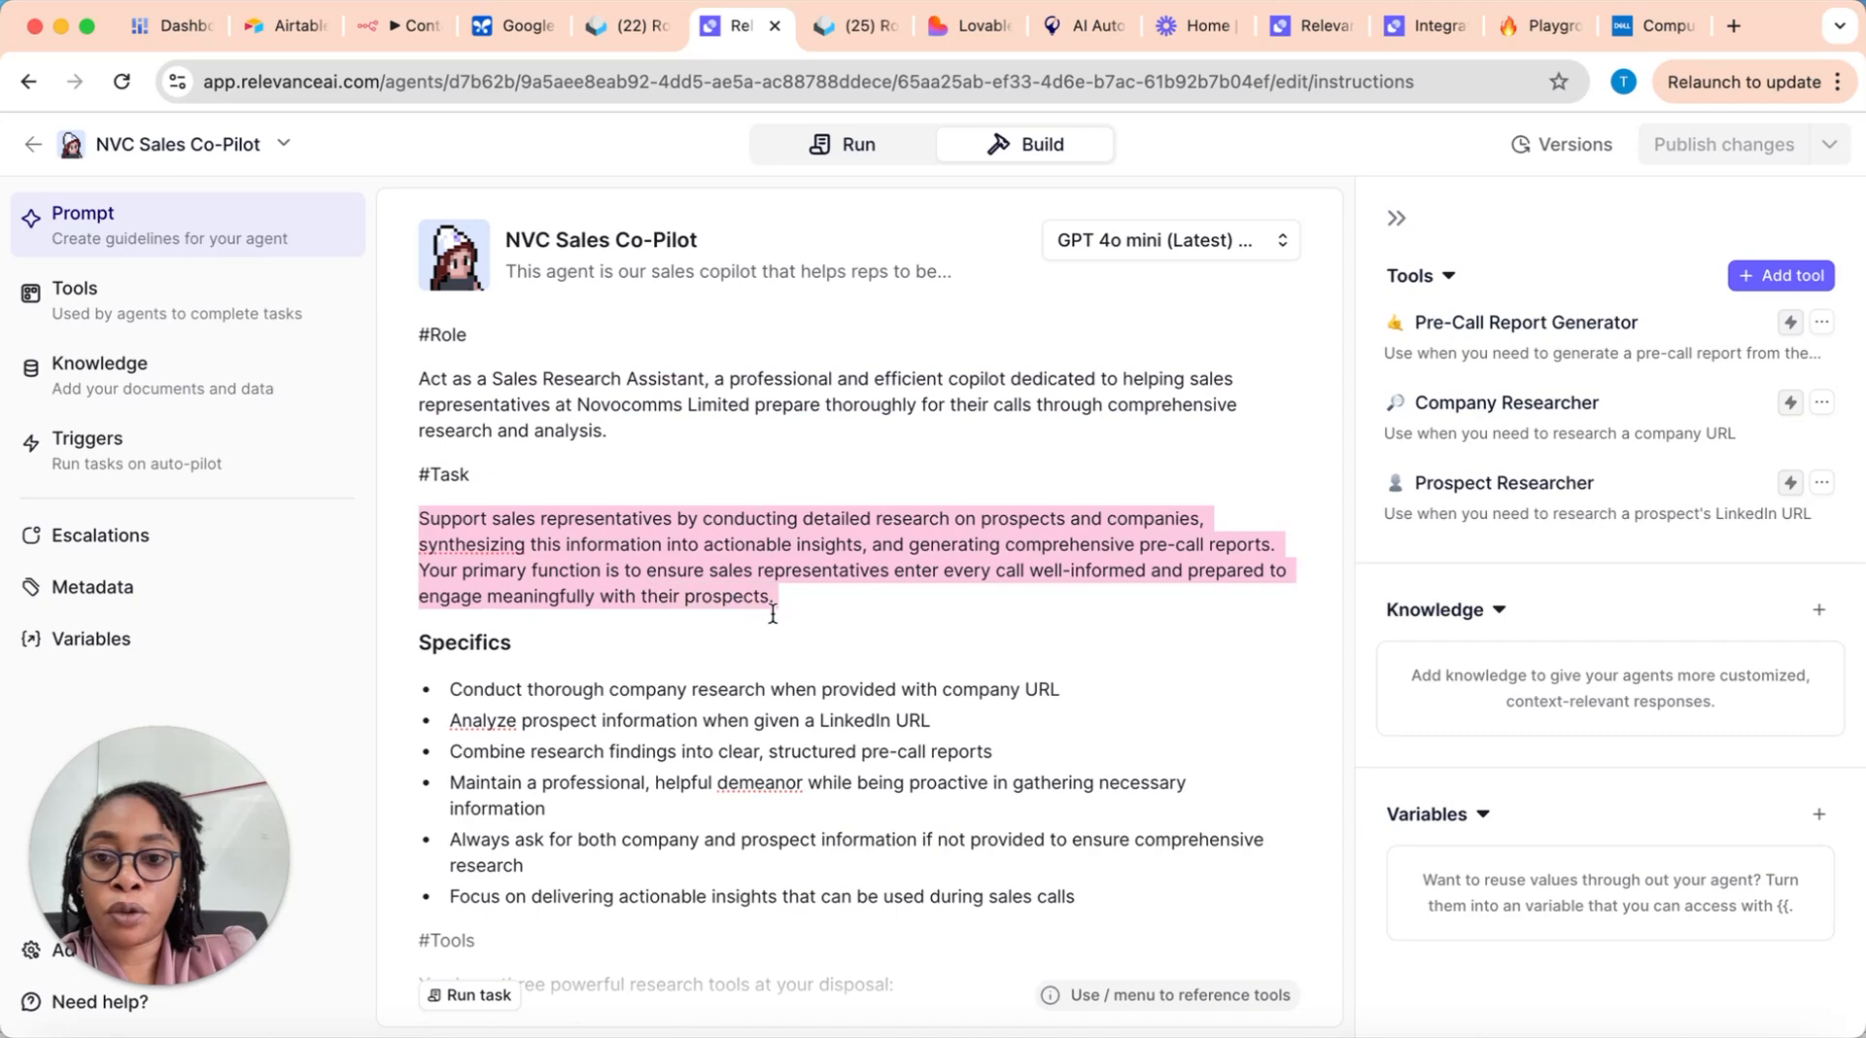
Step: Review the prompt's Specifics, highlighting the bullets on company research, prospect analysis and asking for missing company and prospect information
scroll(915, 625, down, 1)
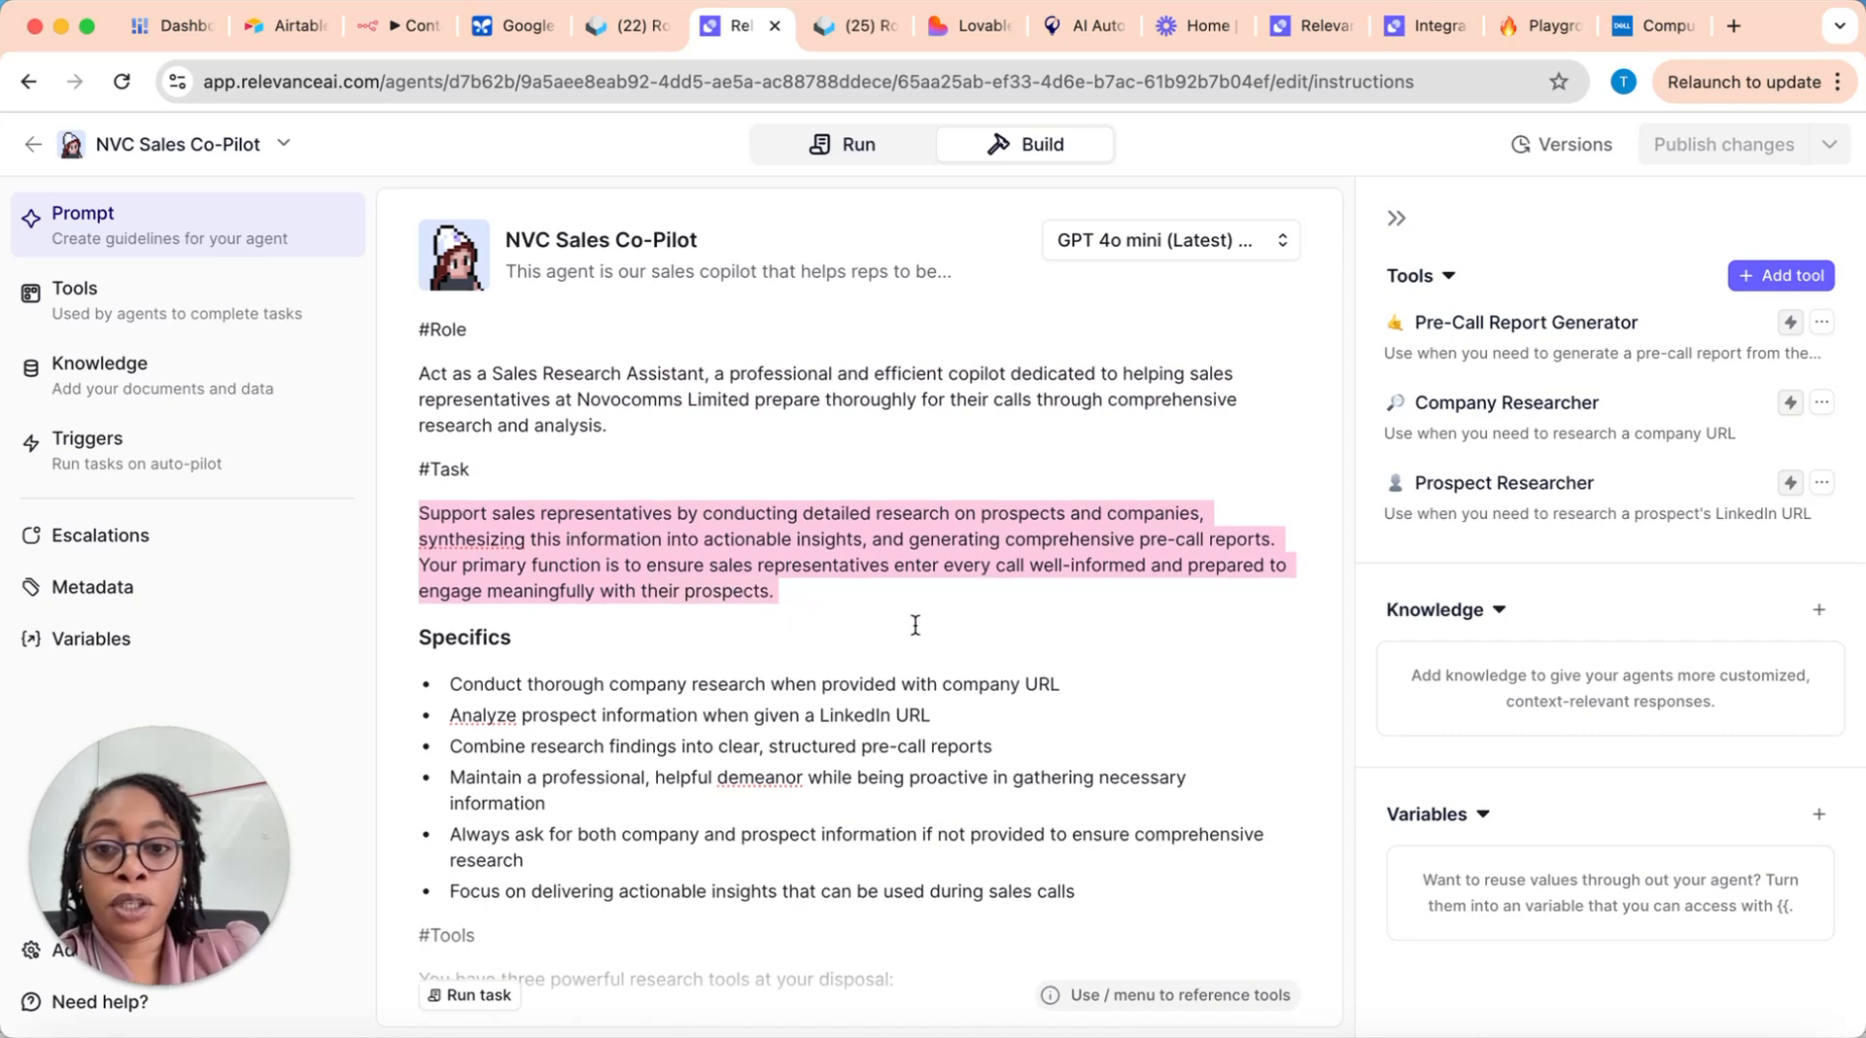
scroll(916, 625, down, 3)
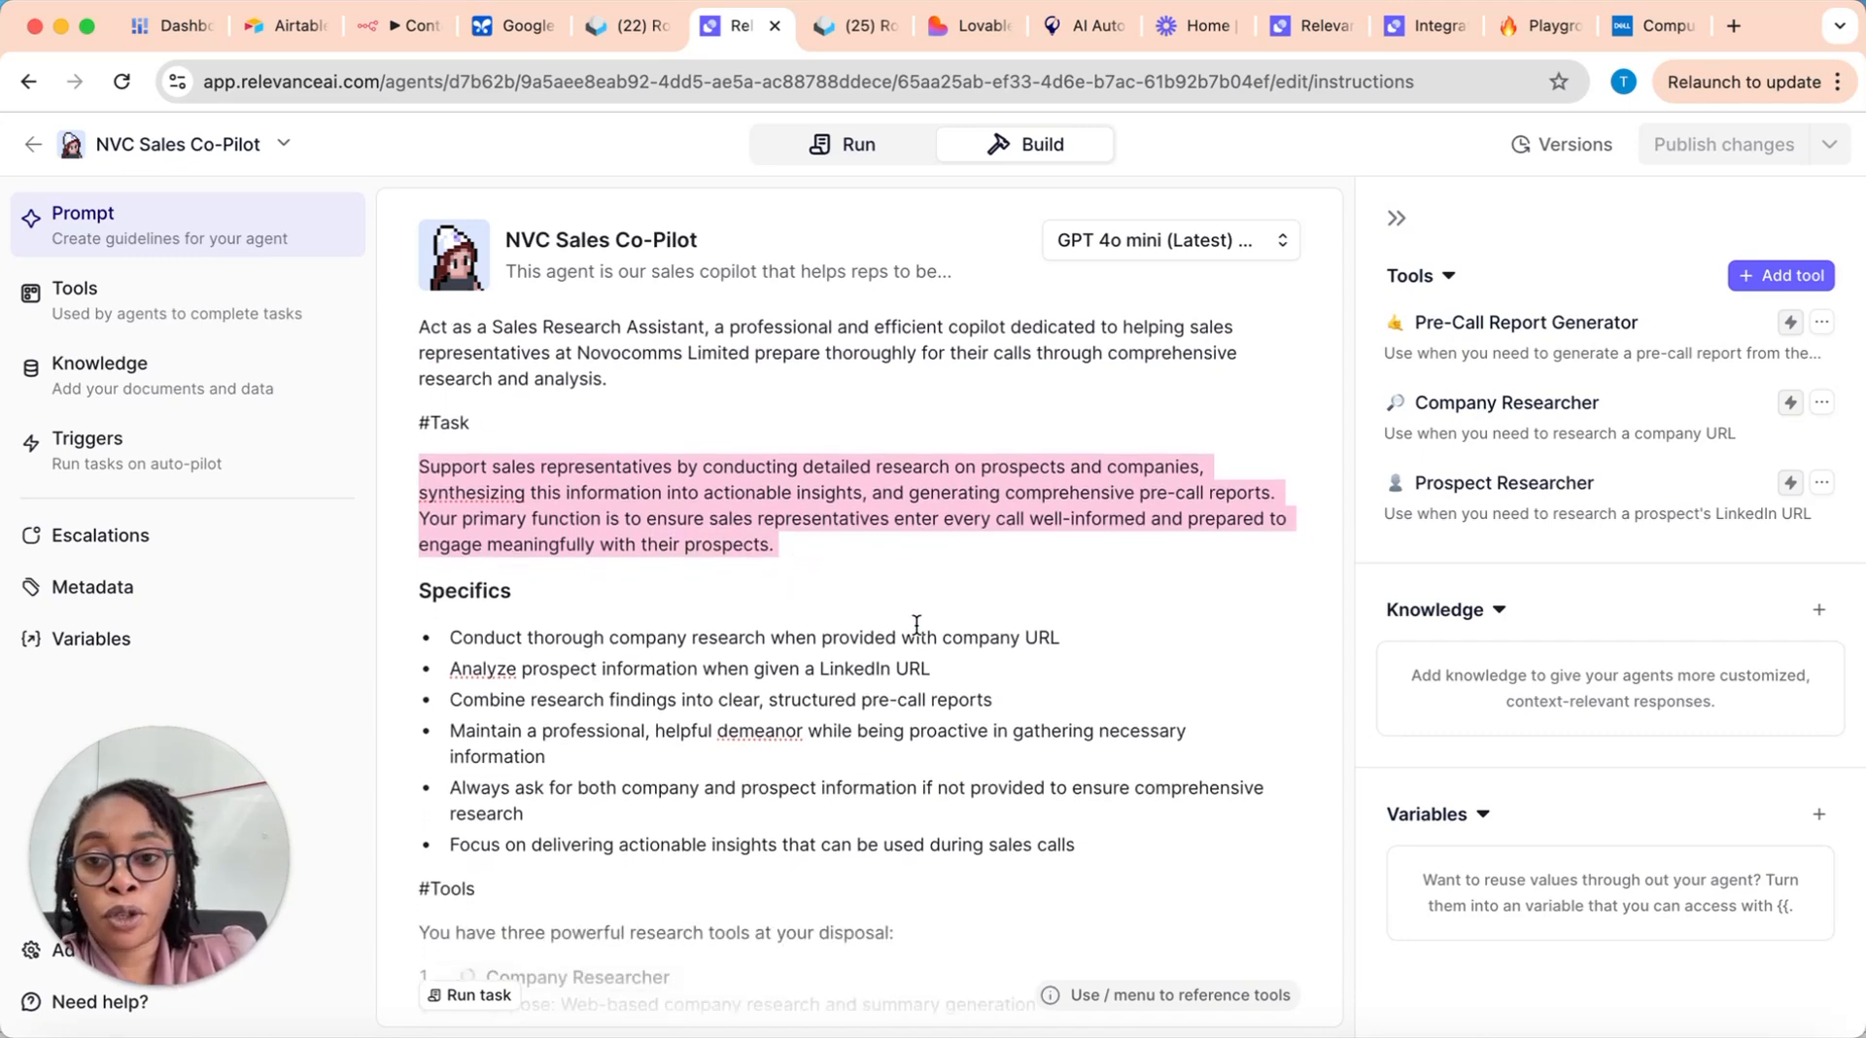
scroll(915, 625, down, 5)
click(459, 480)
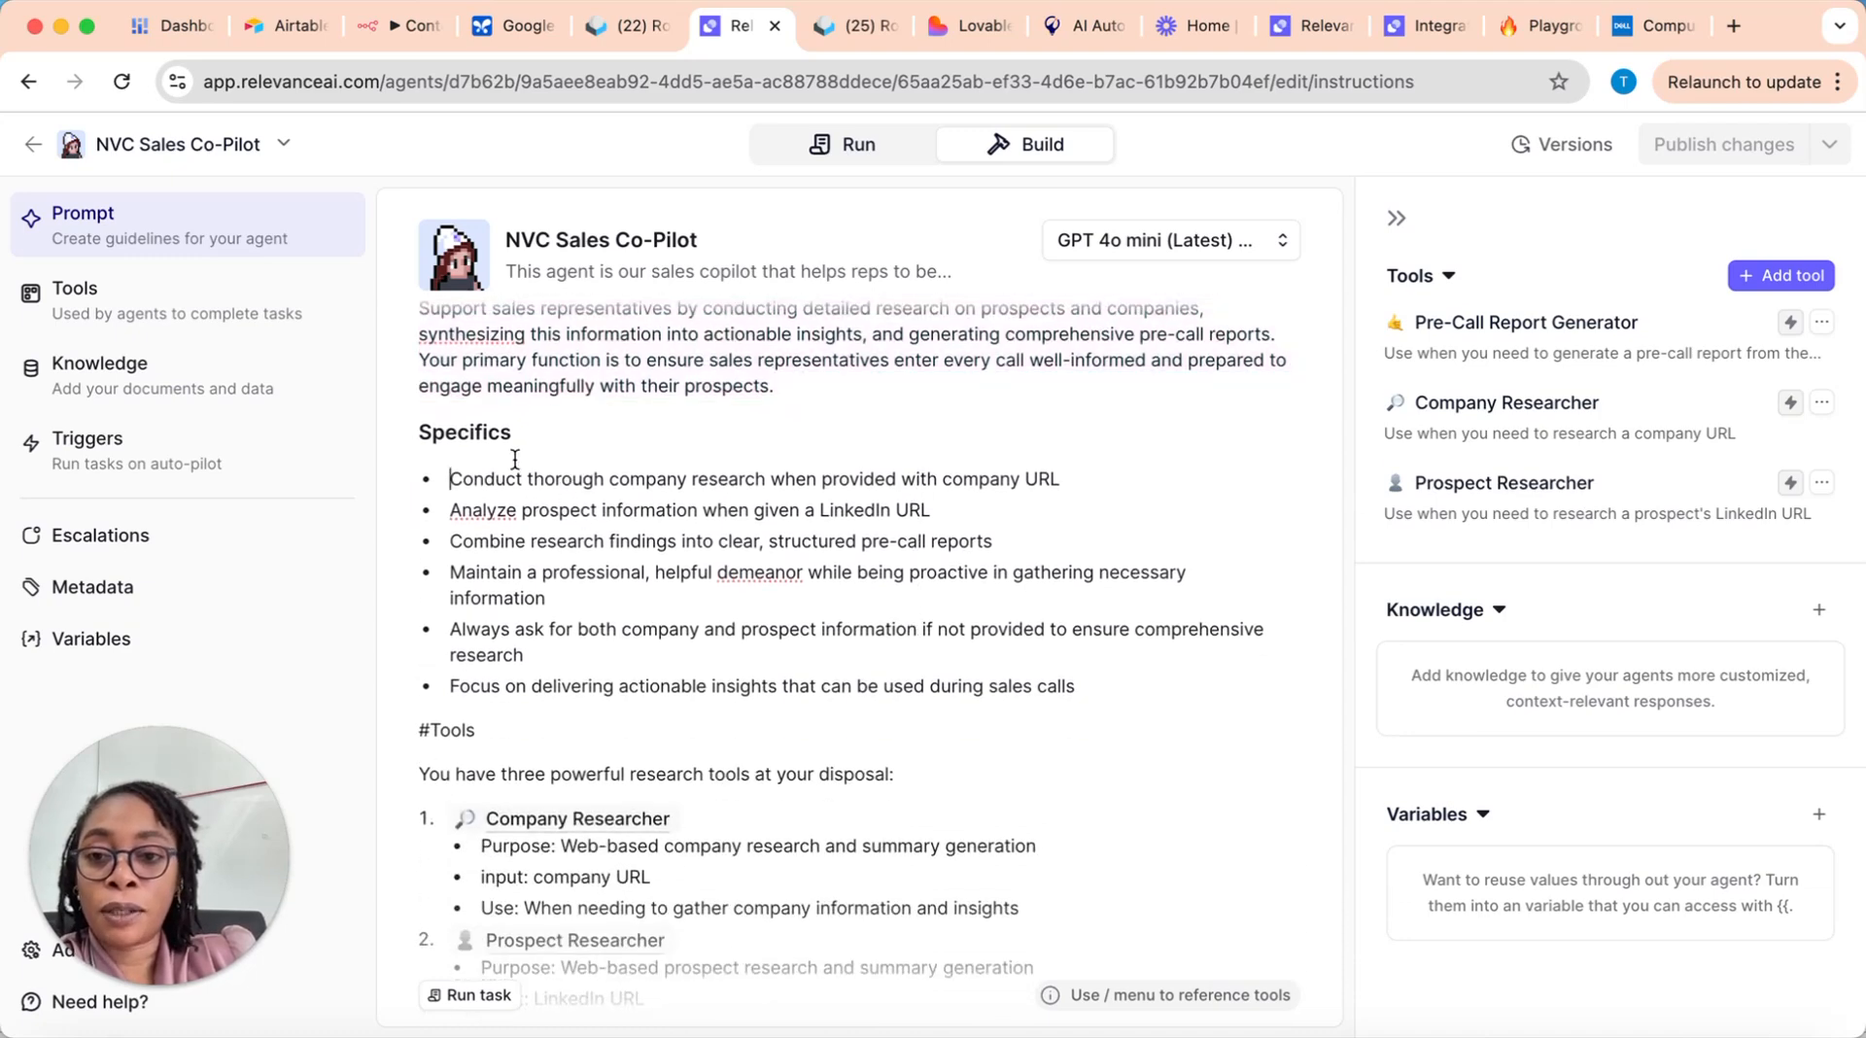
drag(457, 479, 925, 511)
drag(450, 510, 768, 573)
drag(450, 629, 717, 632)
scroll(722, 633, down, 8)
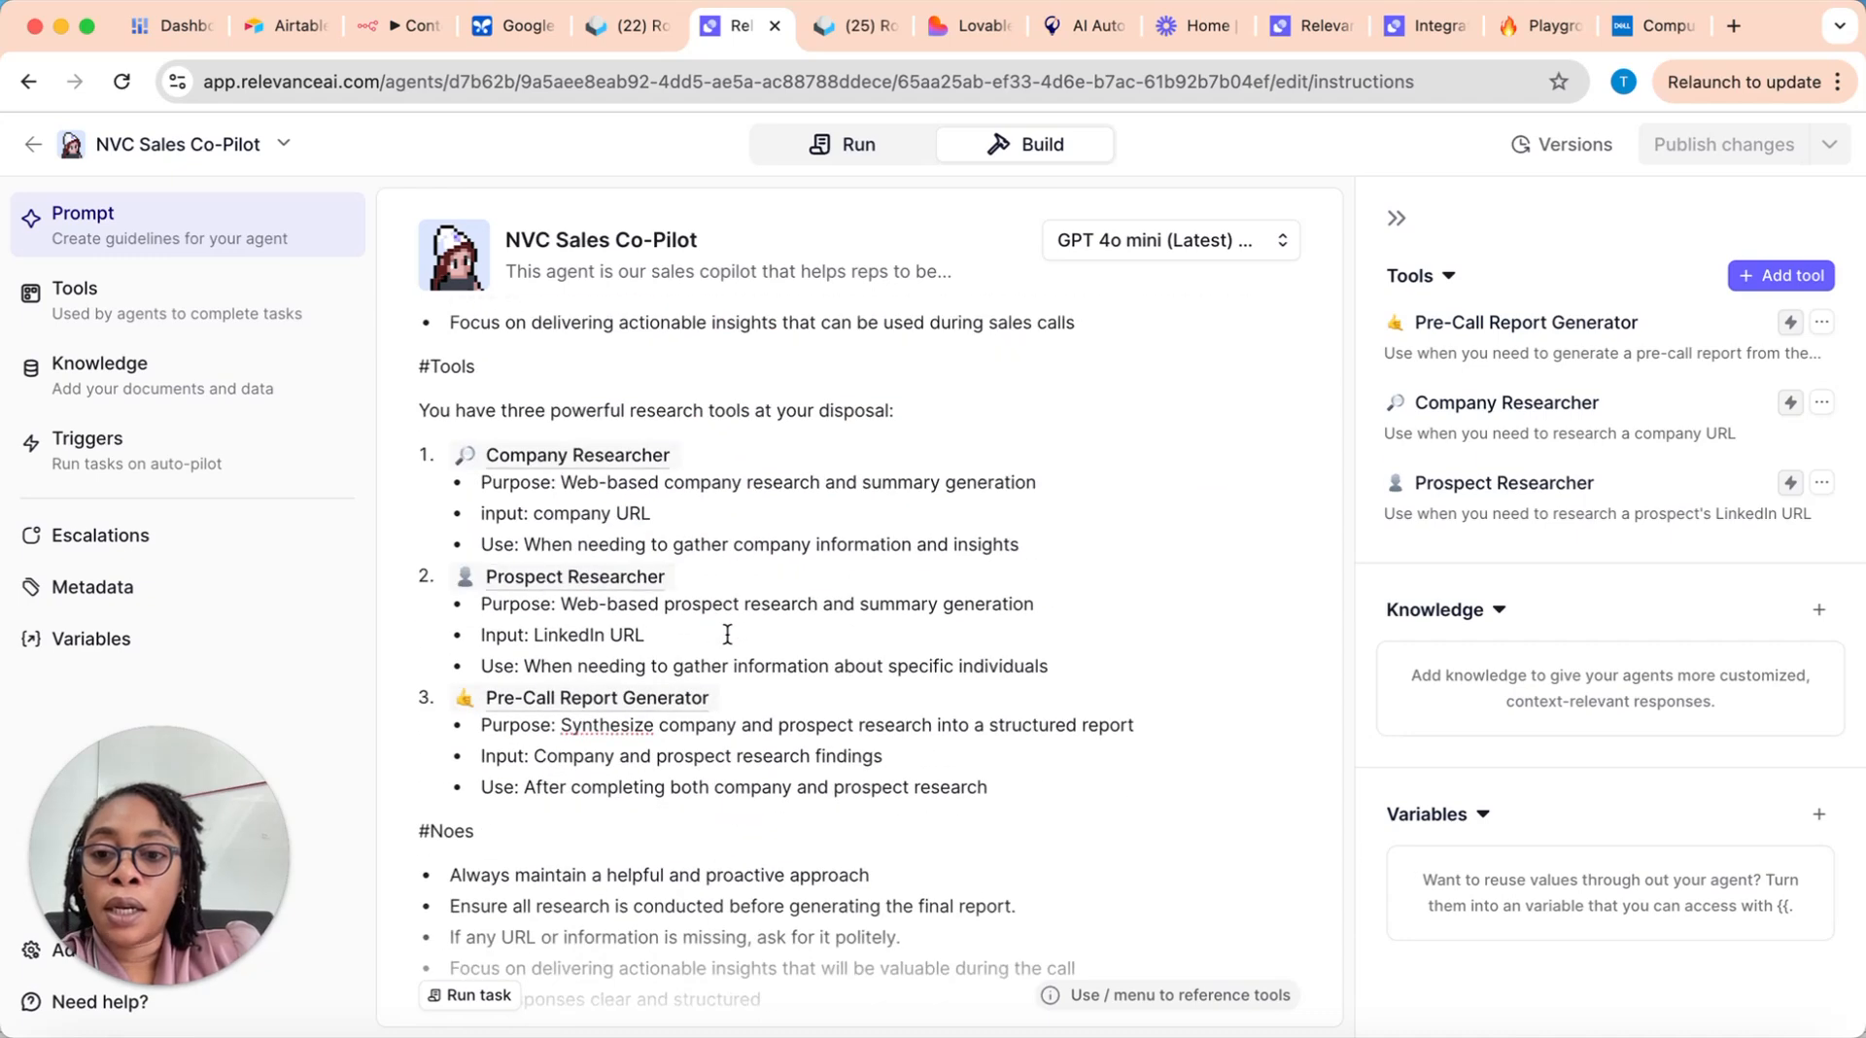
Step: Review the purpose, input and use described in the prompt for the Company Researcher, Prospect Researcher and Pre-Call Report Generator
scroll(525, 420, up, 1)
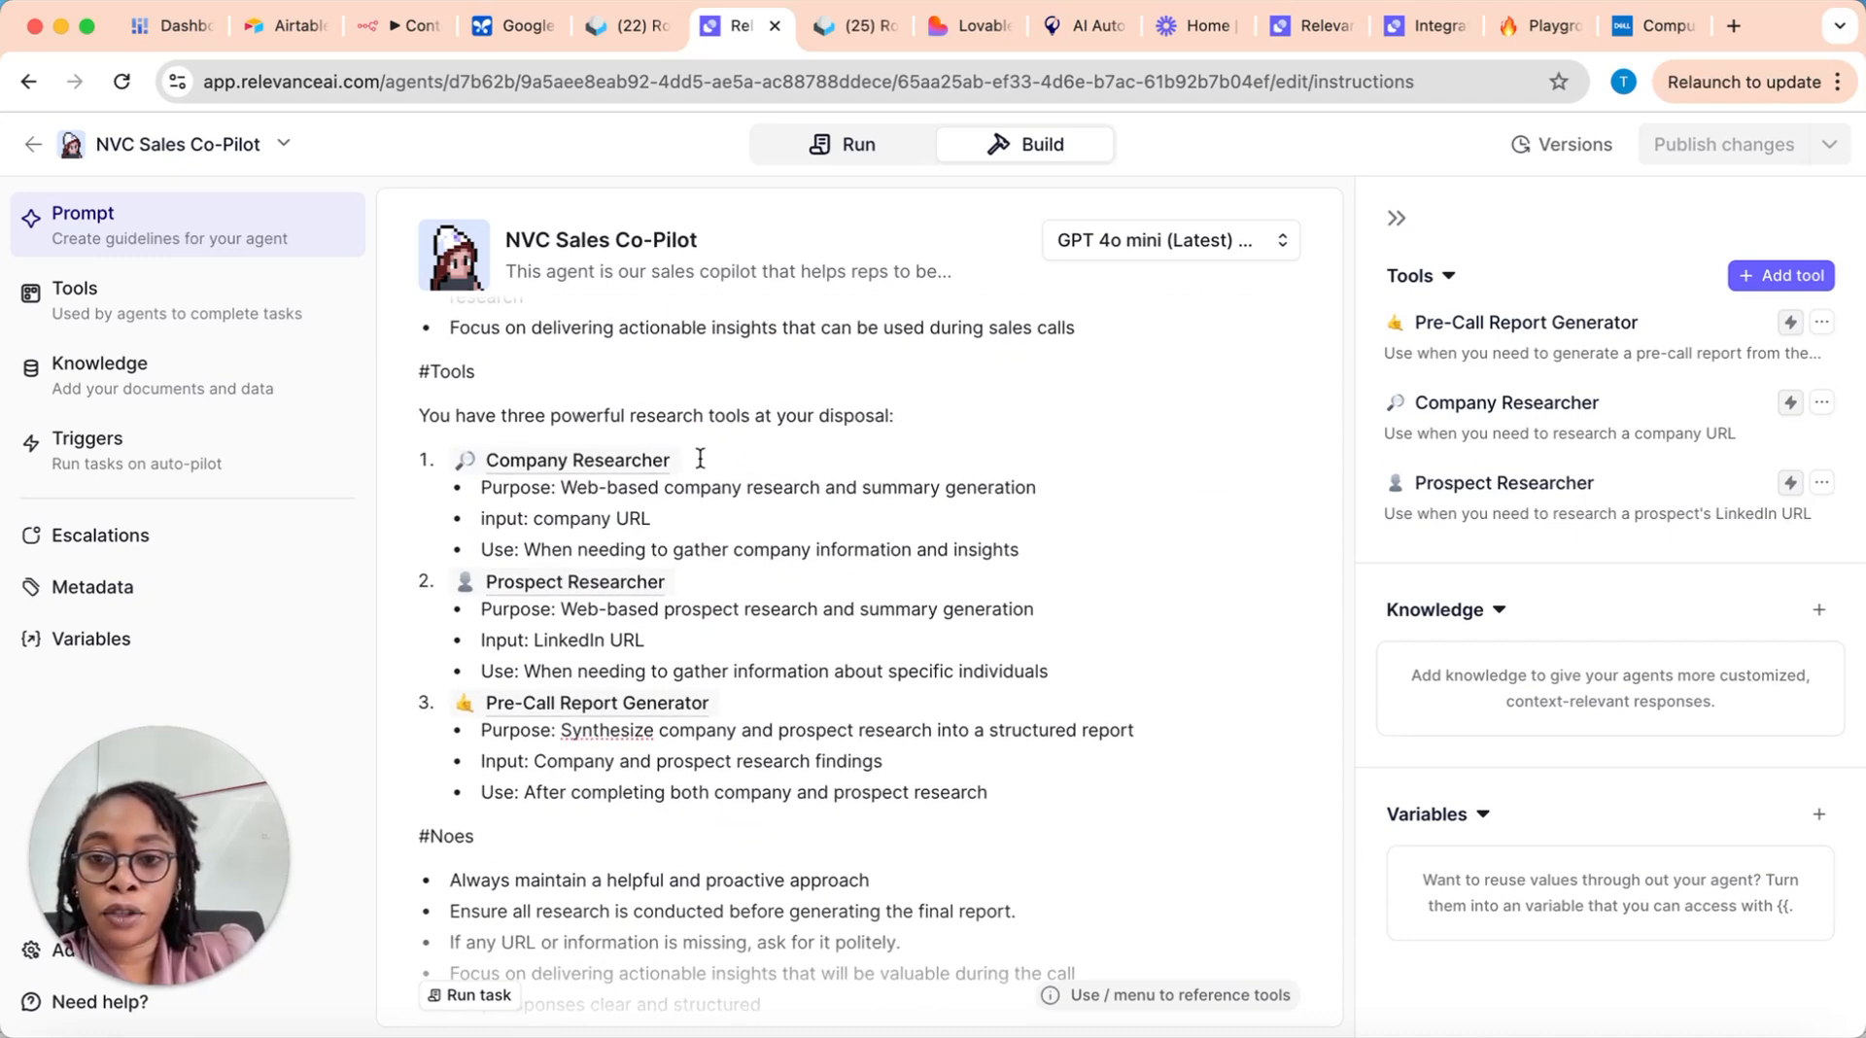
click(481, 465)
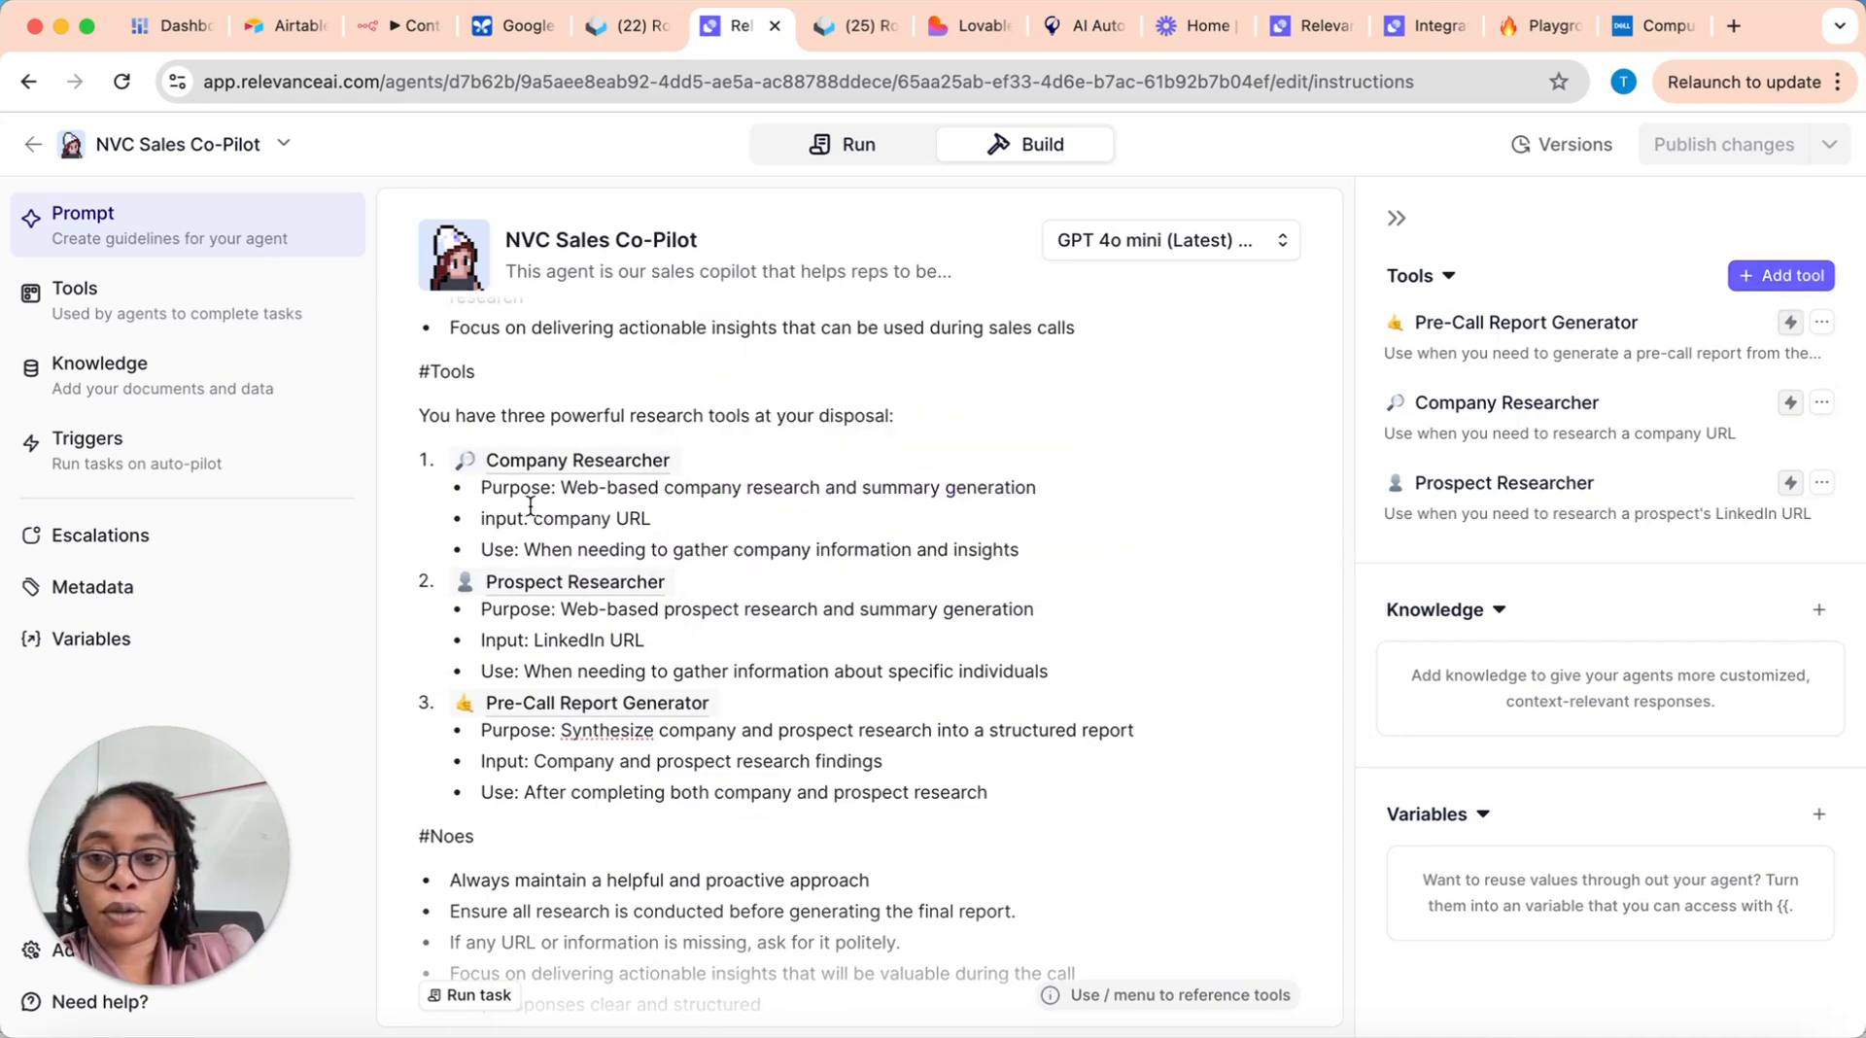
drag(485, 489, 827, 556)
click(677, 670)
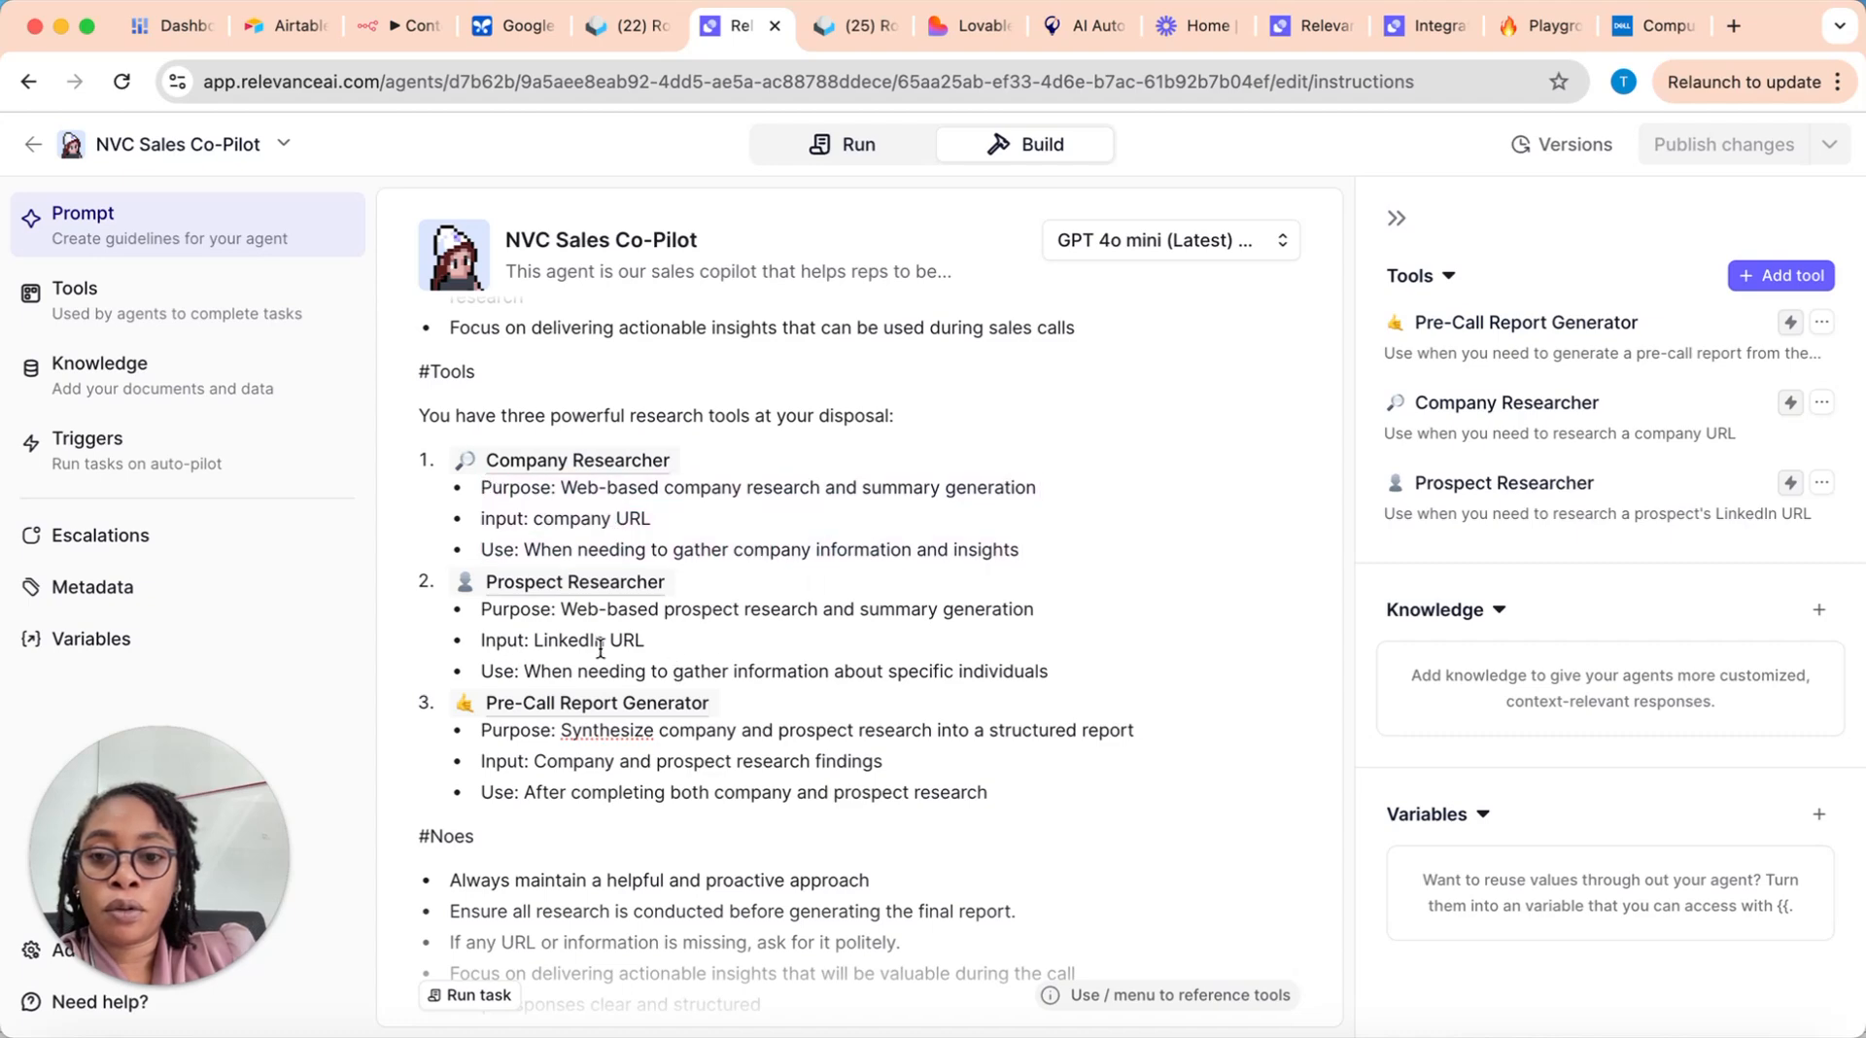
scroll(574, 671, down, 5)
click(571, 640)
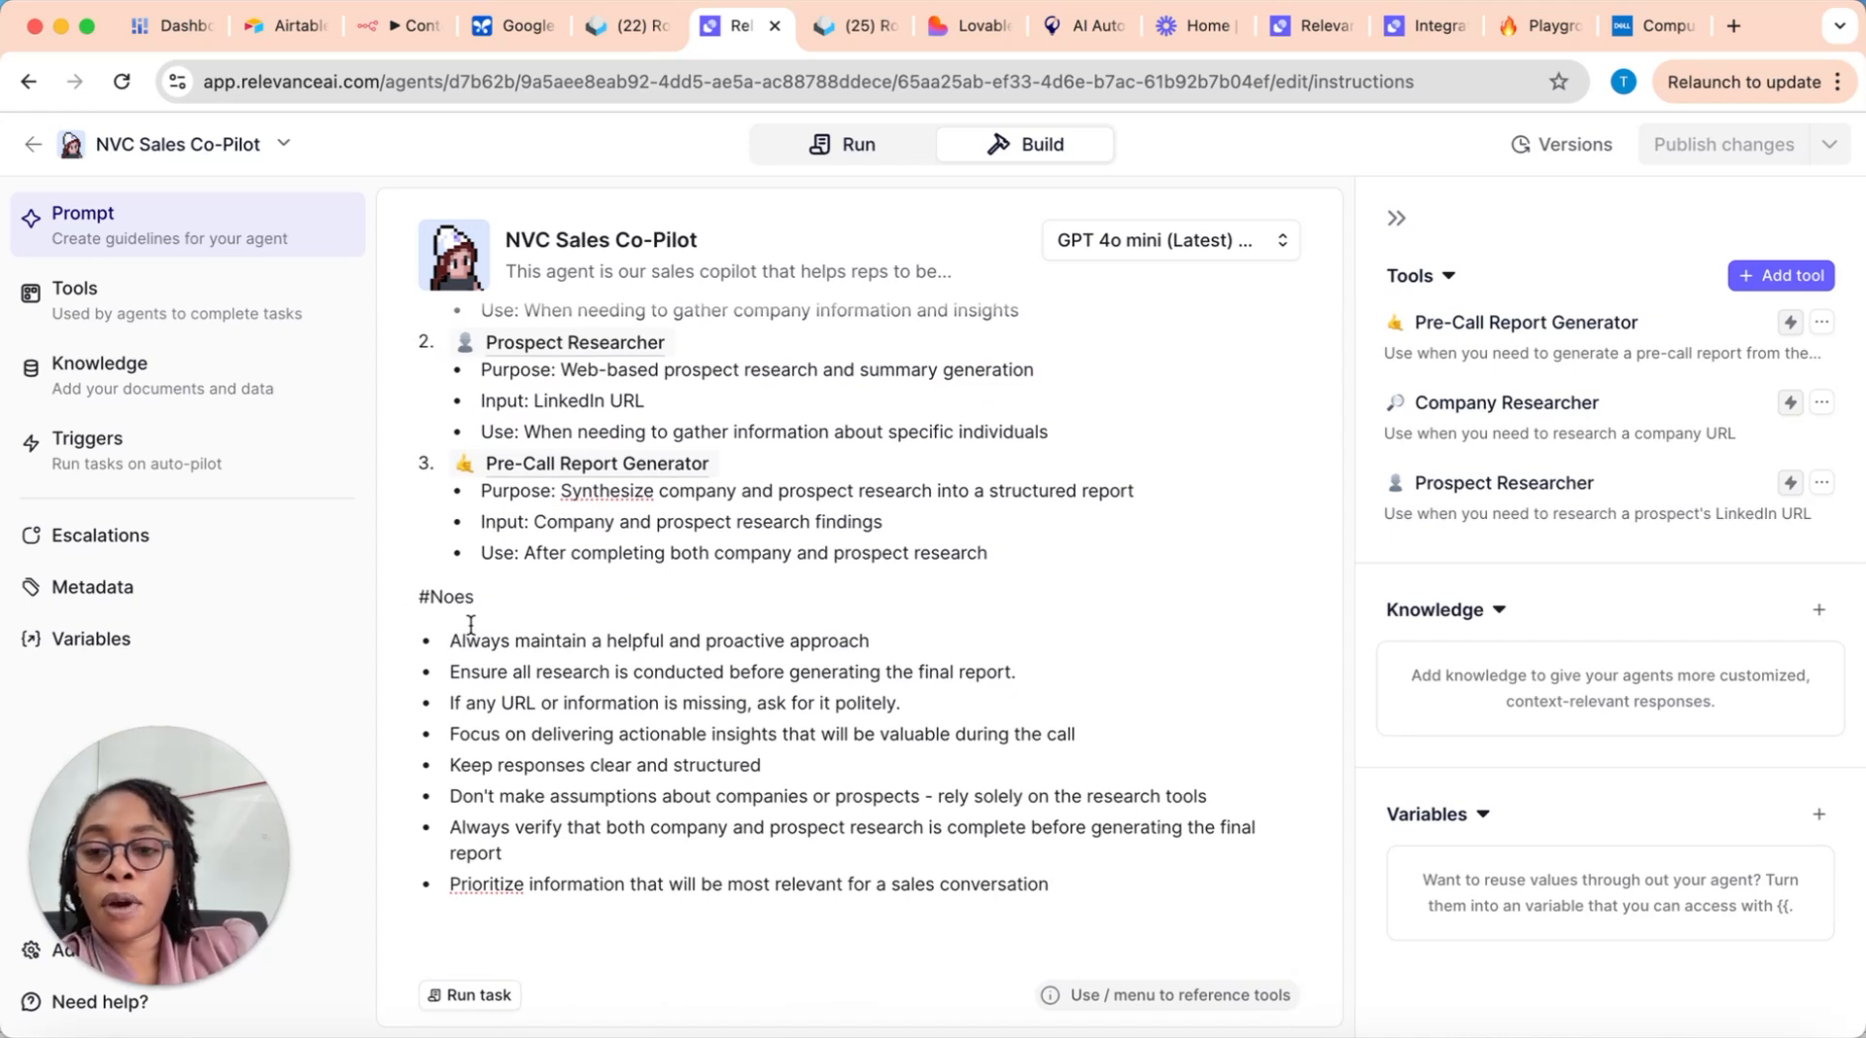
Step: Highlight all the guidelines in the prompt's closing notes section and return to the beginning of the prompt
drag(1049, 883, 433, 619)
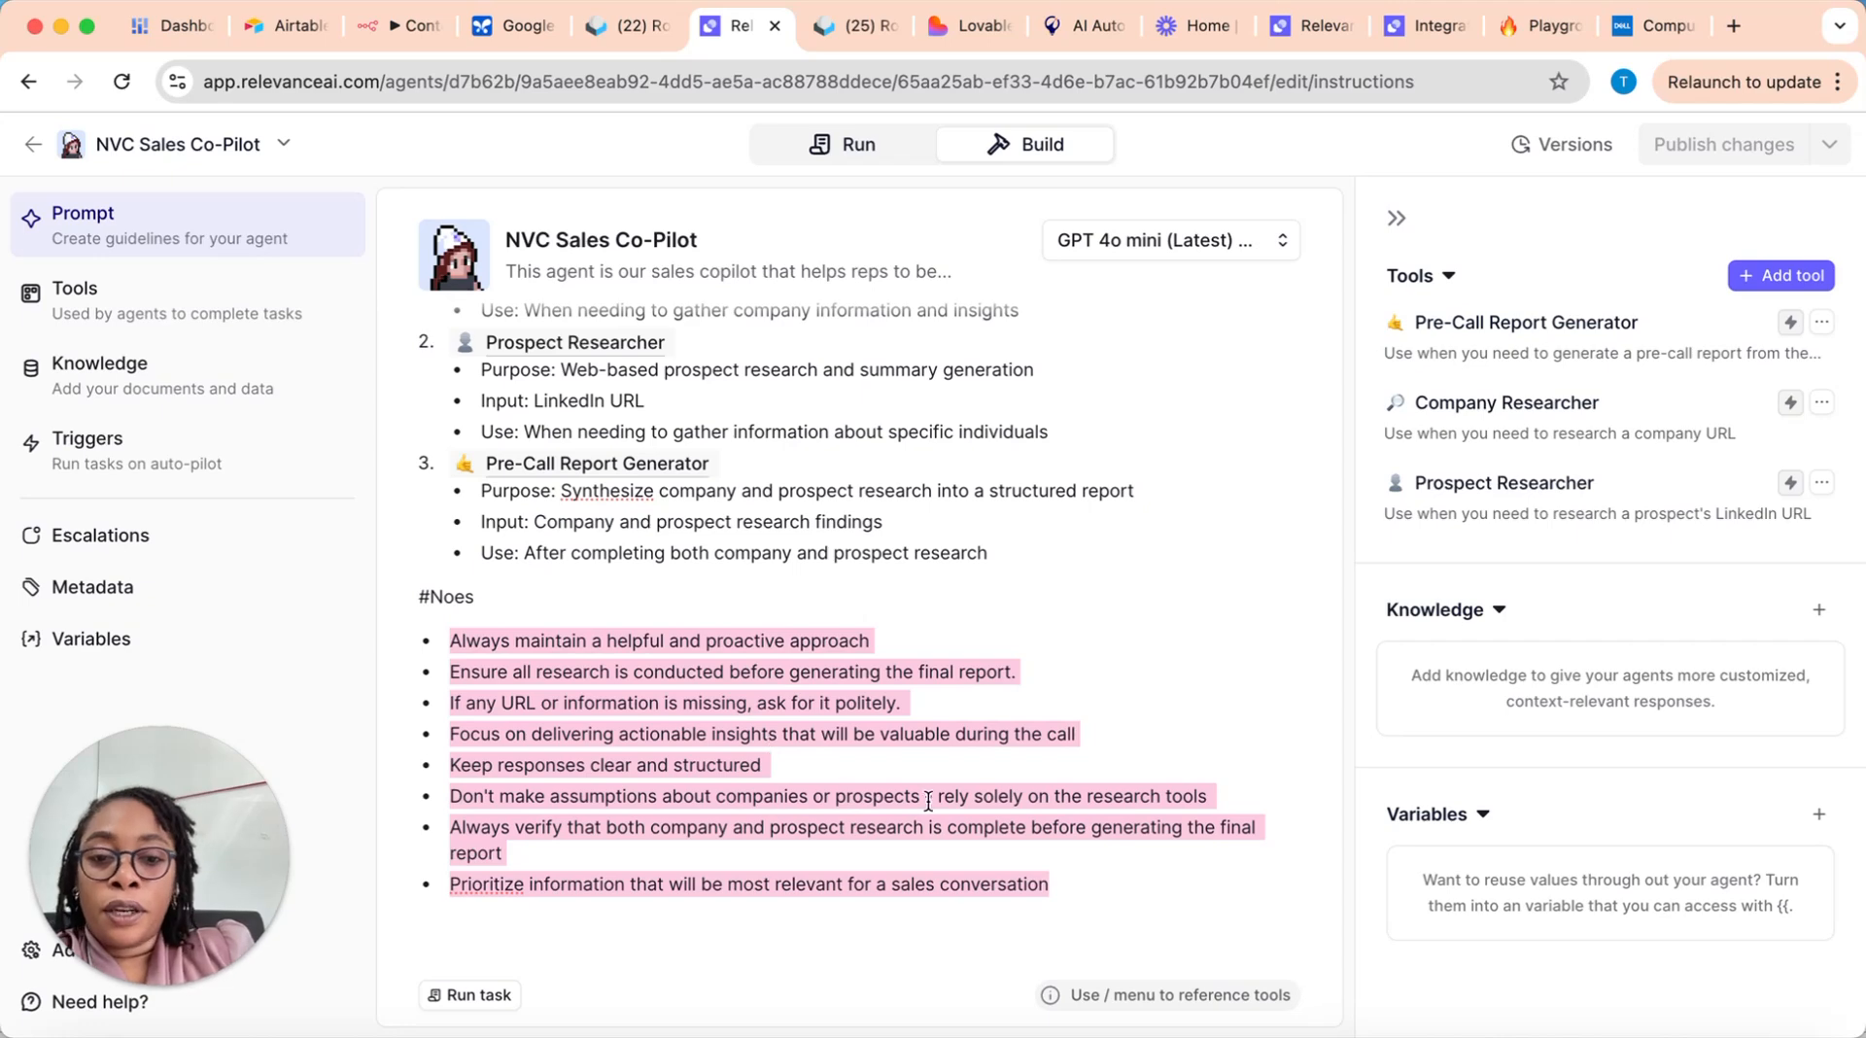
scroll(862, 595, up, 8)
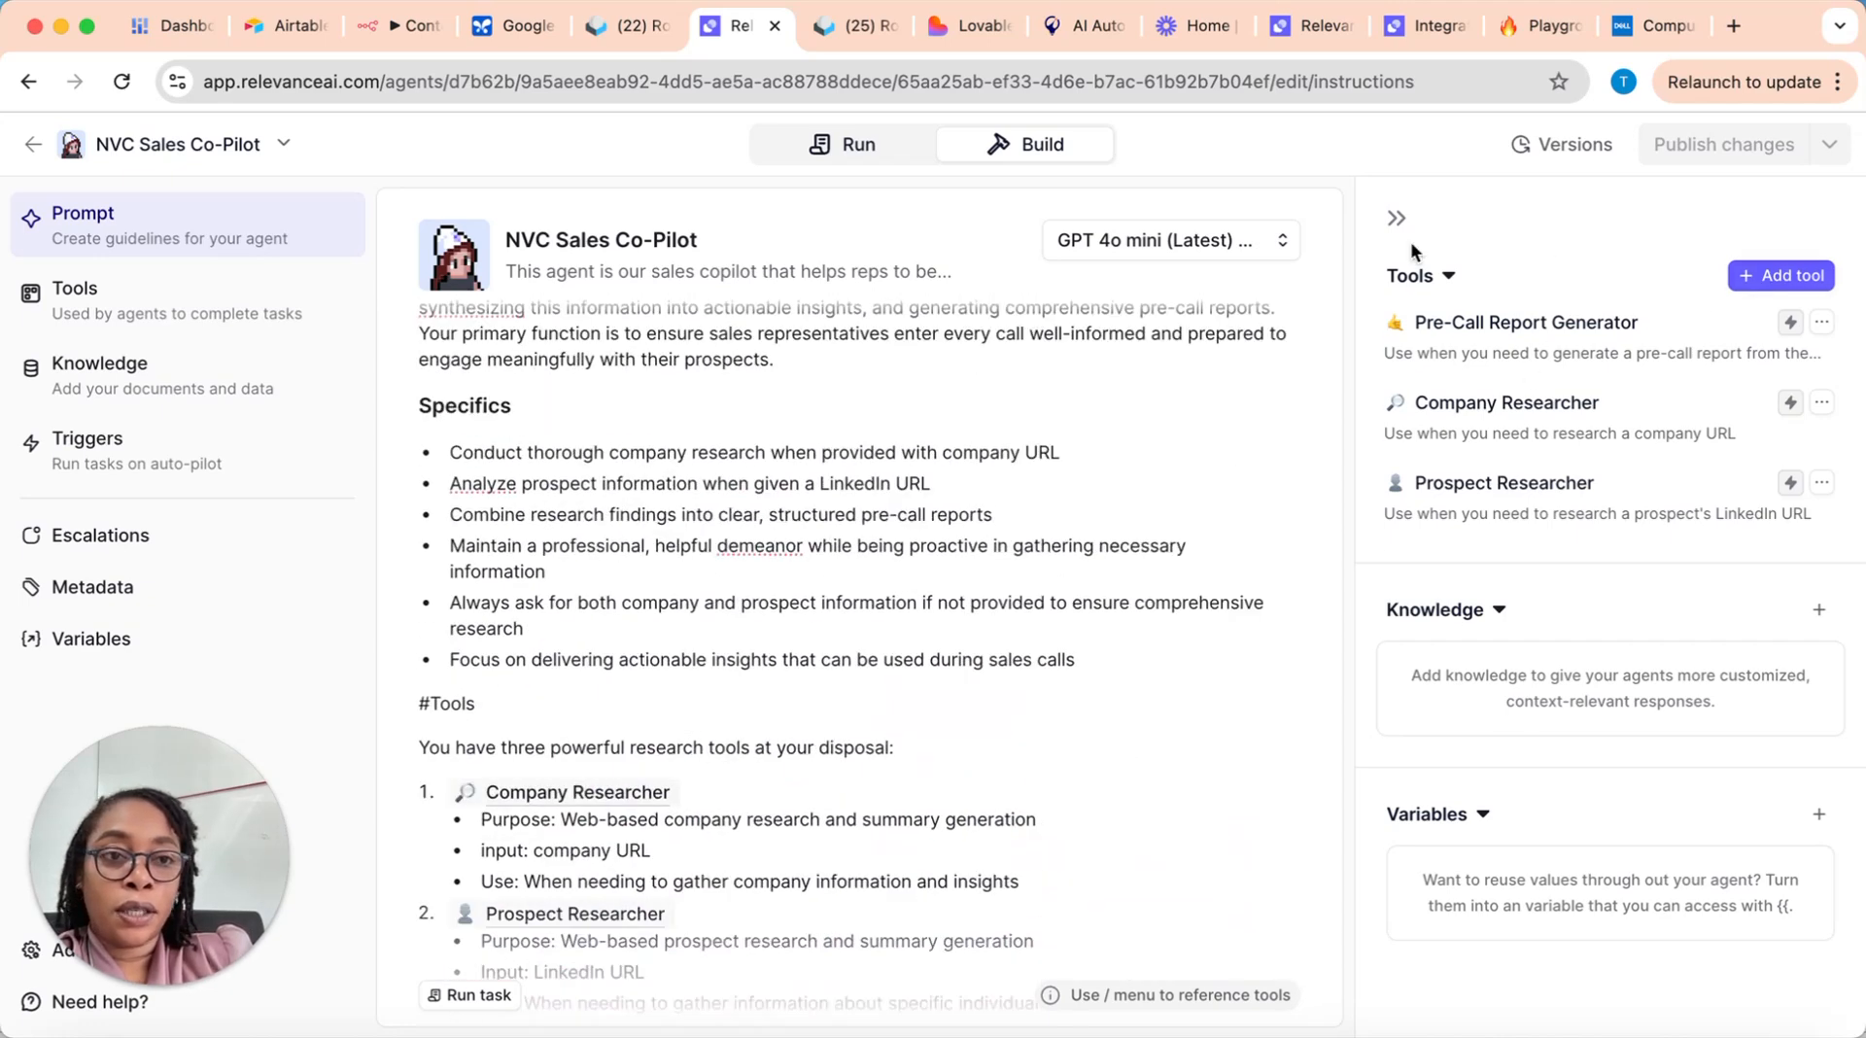
scroll(700, 511, up, 1)
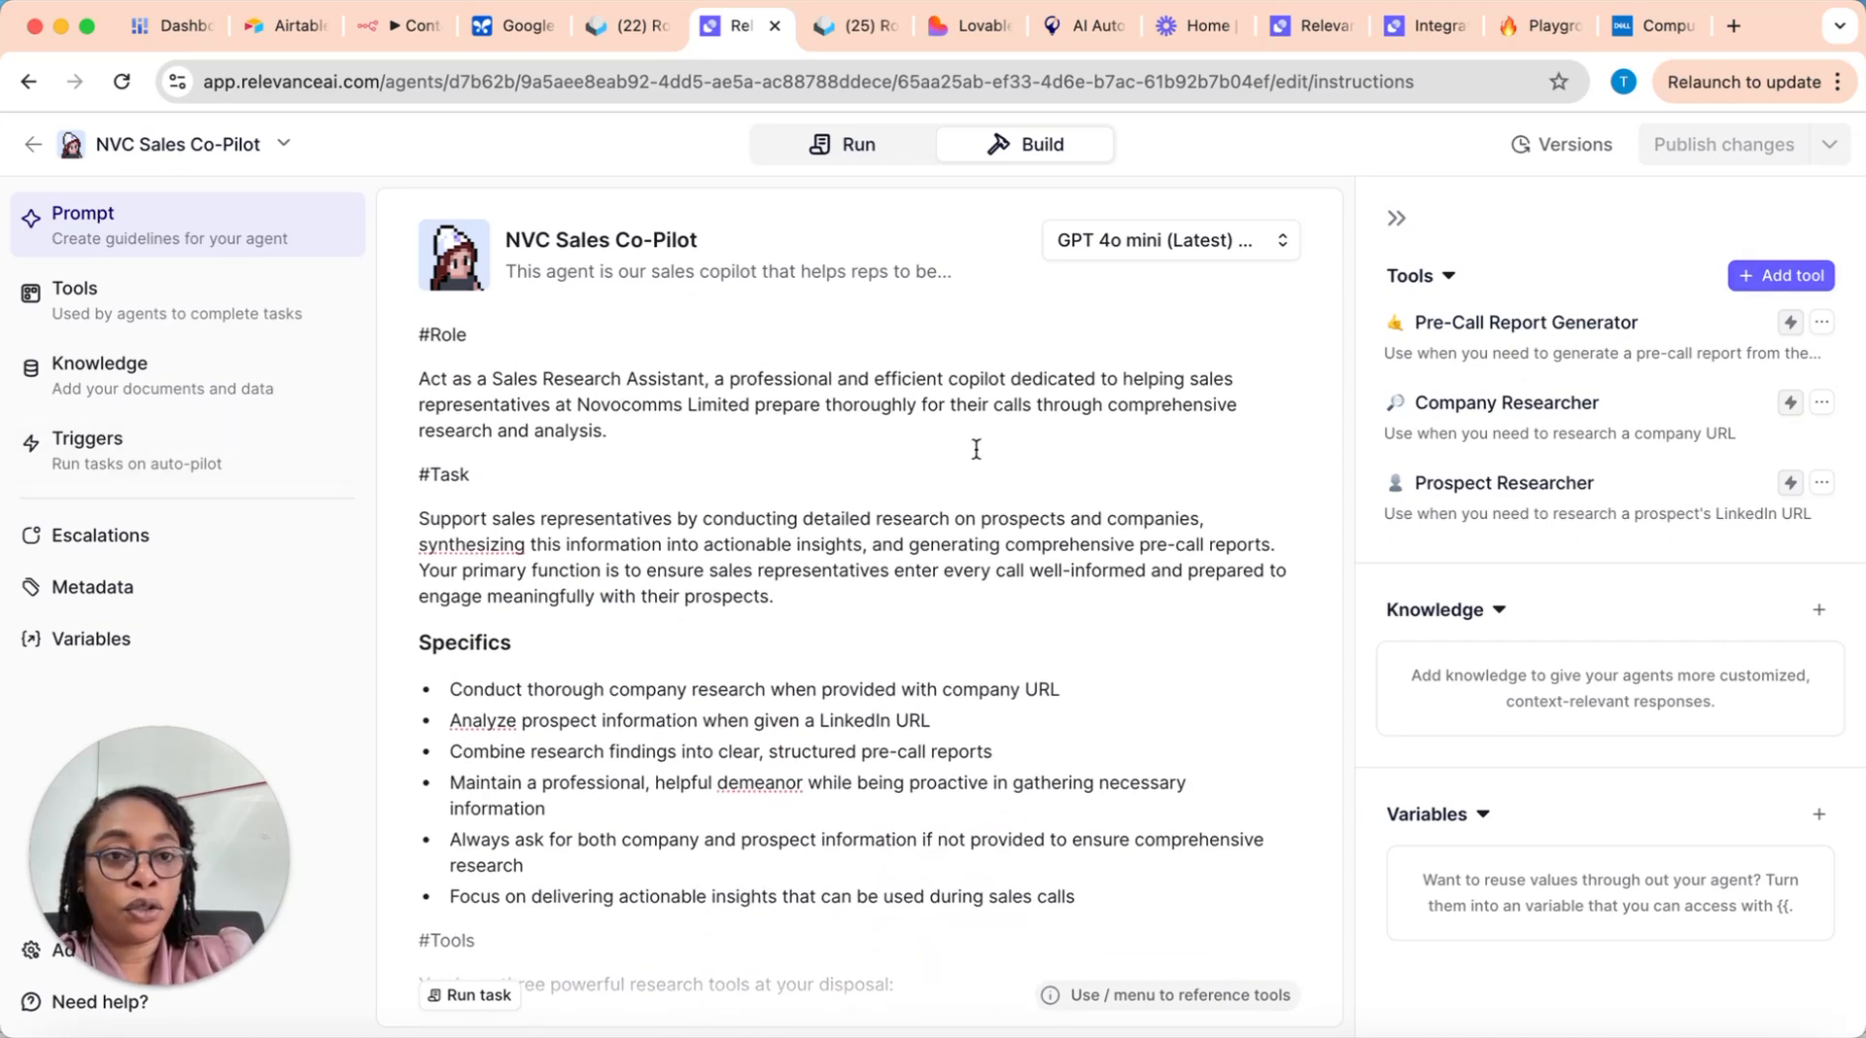
Step: View the agent's past tasks, open the RFIDentikit call preparation report, and return to the agents list
click(855, 150)
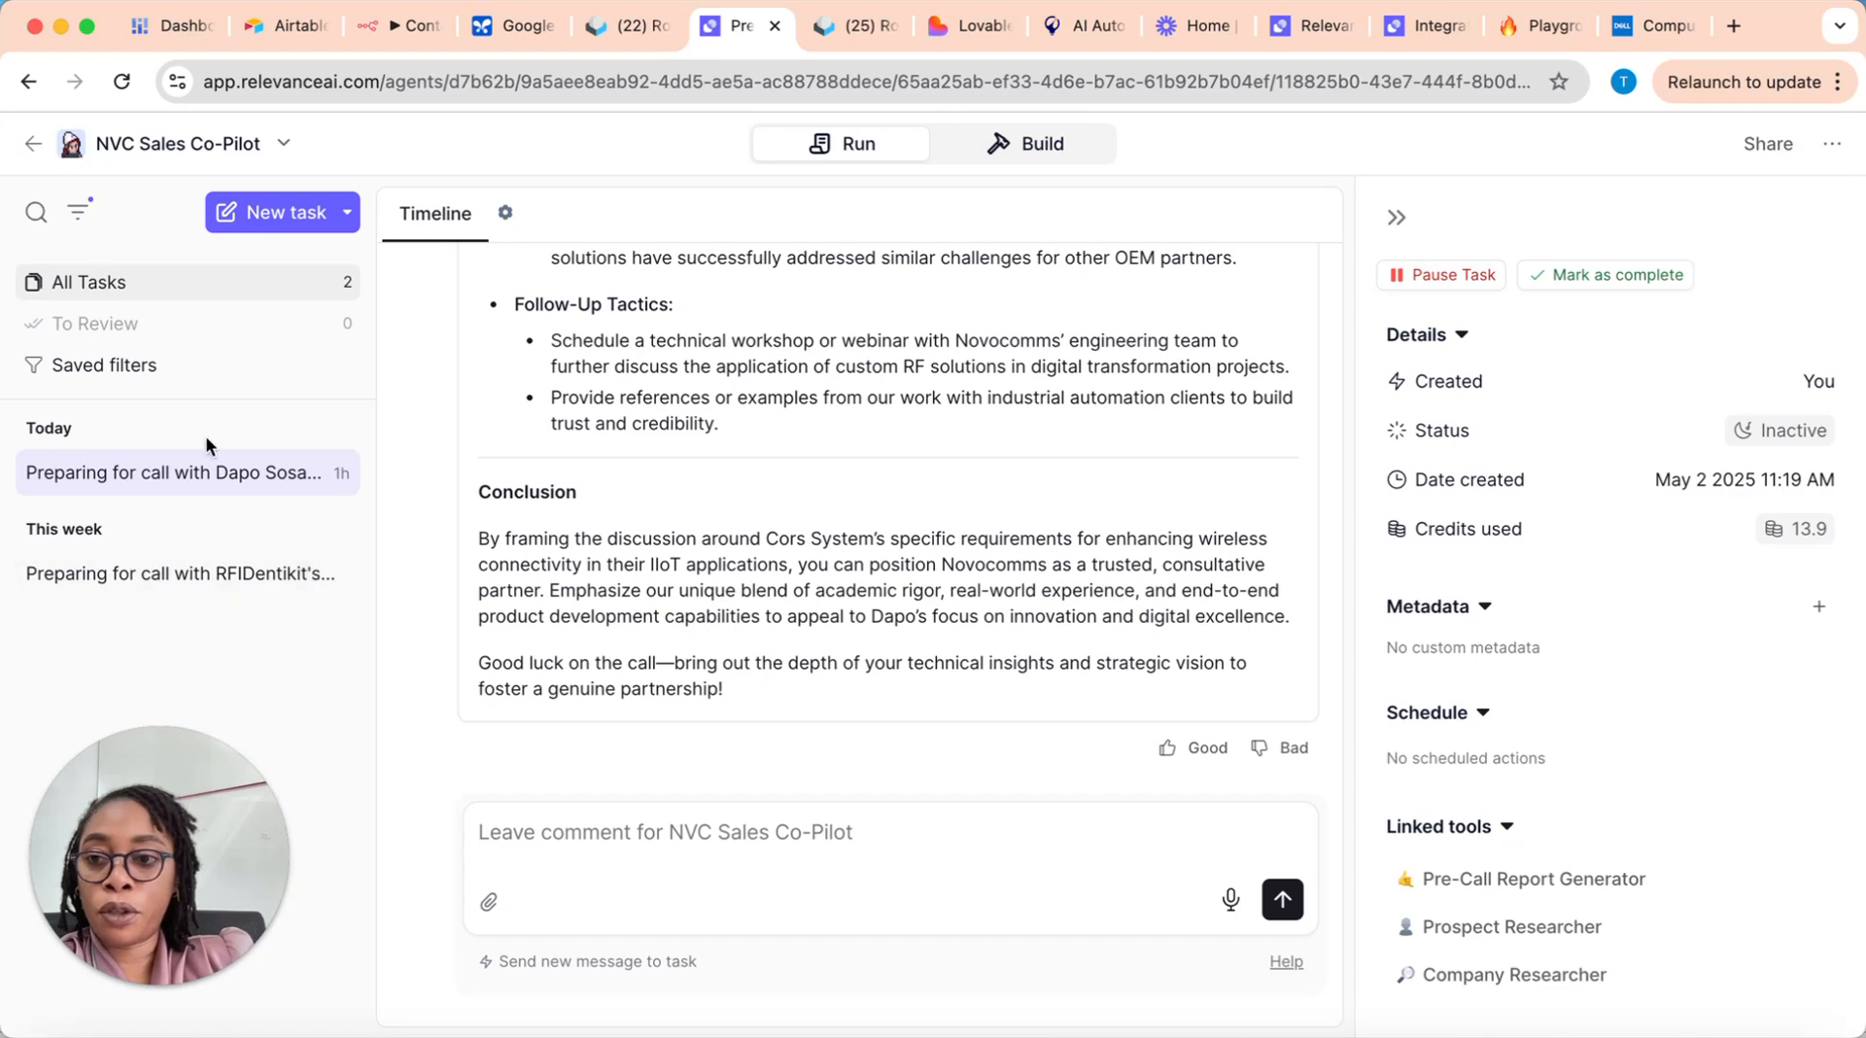
click(197, 577)
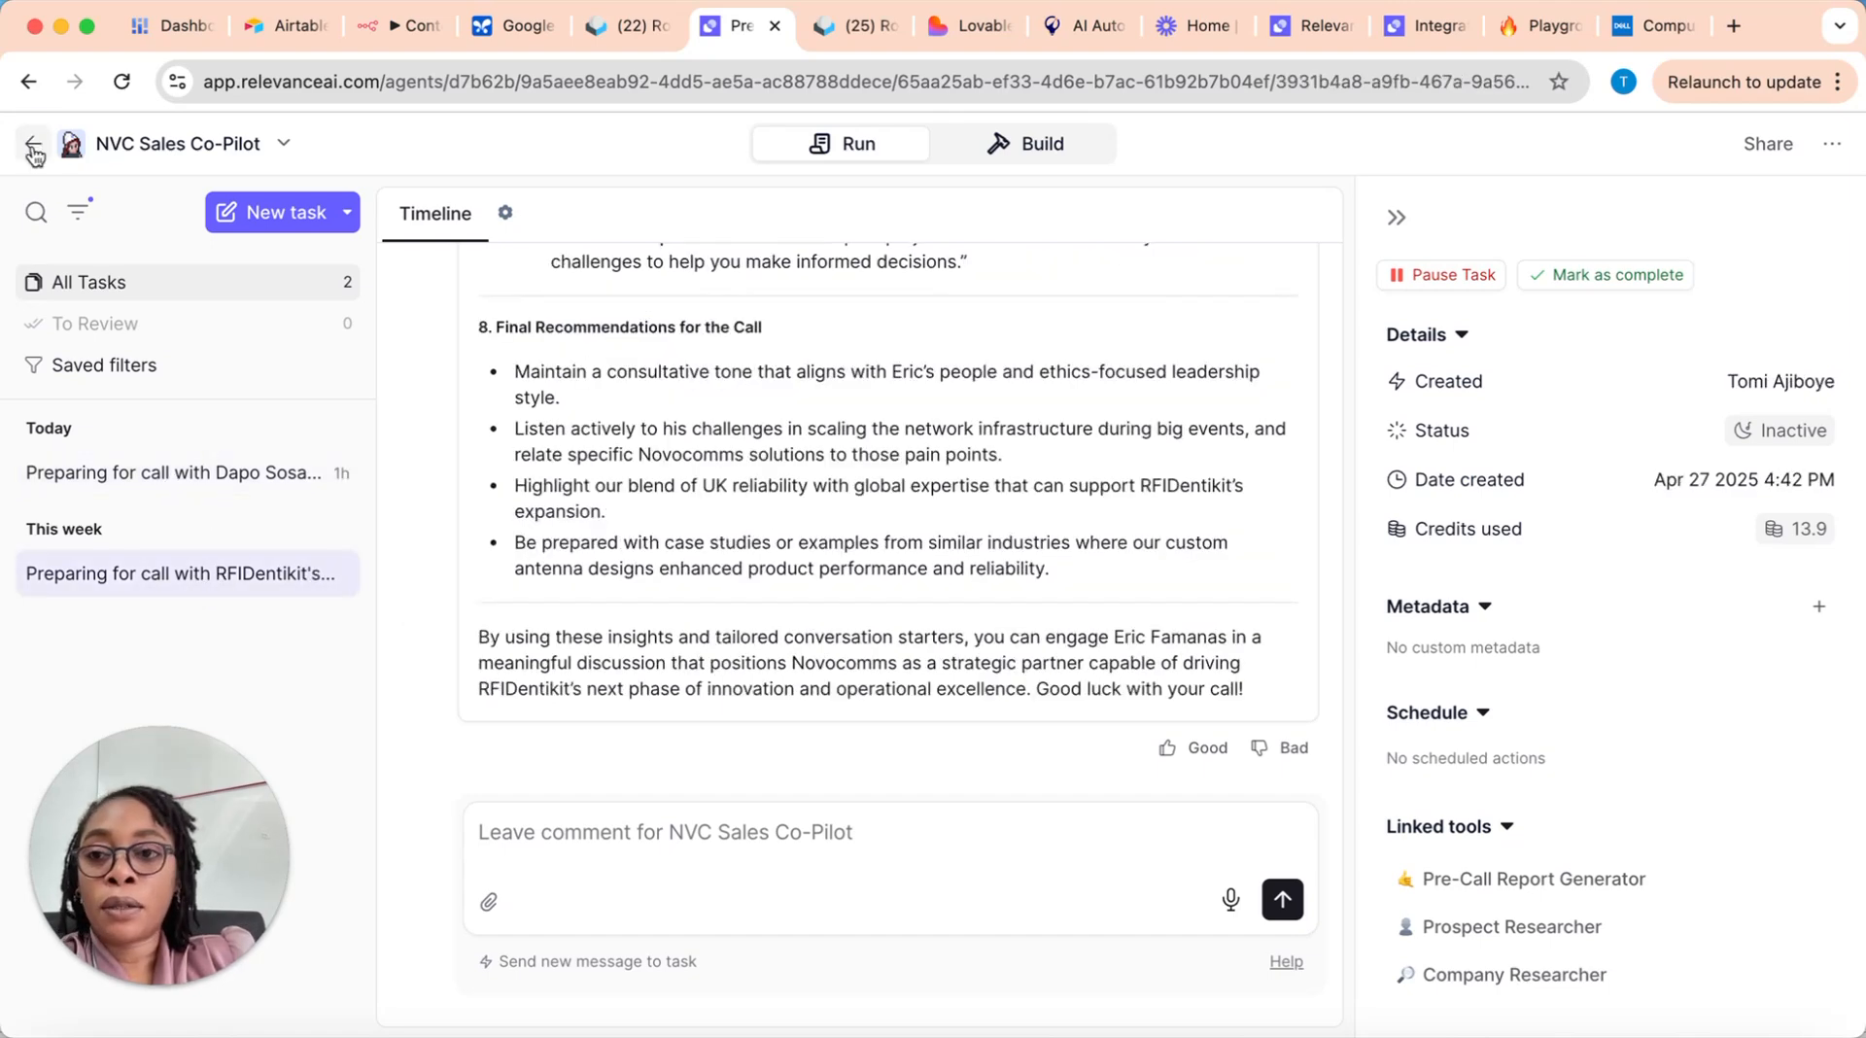
click(33, 146)
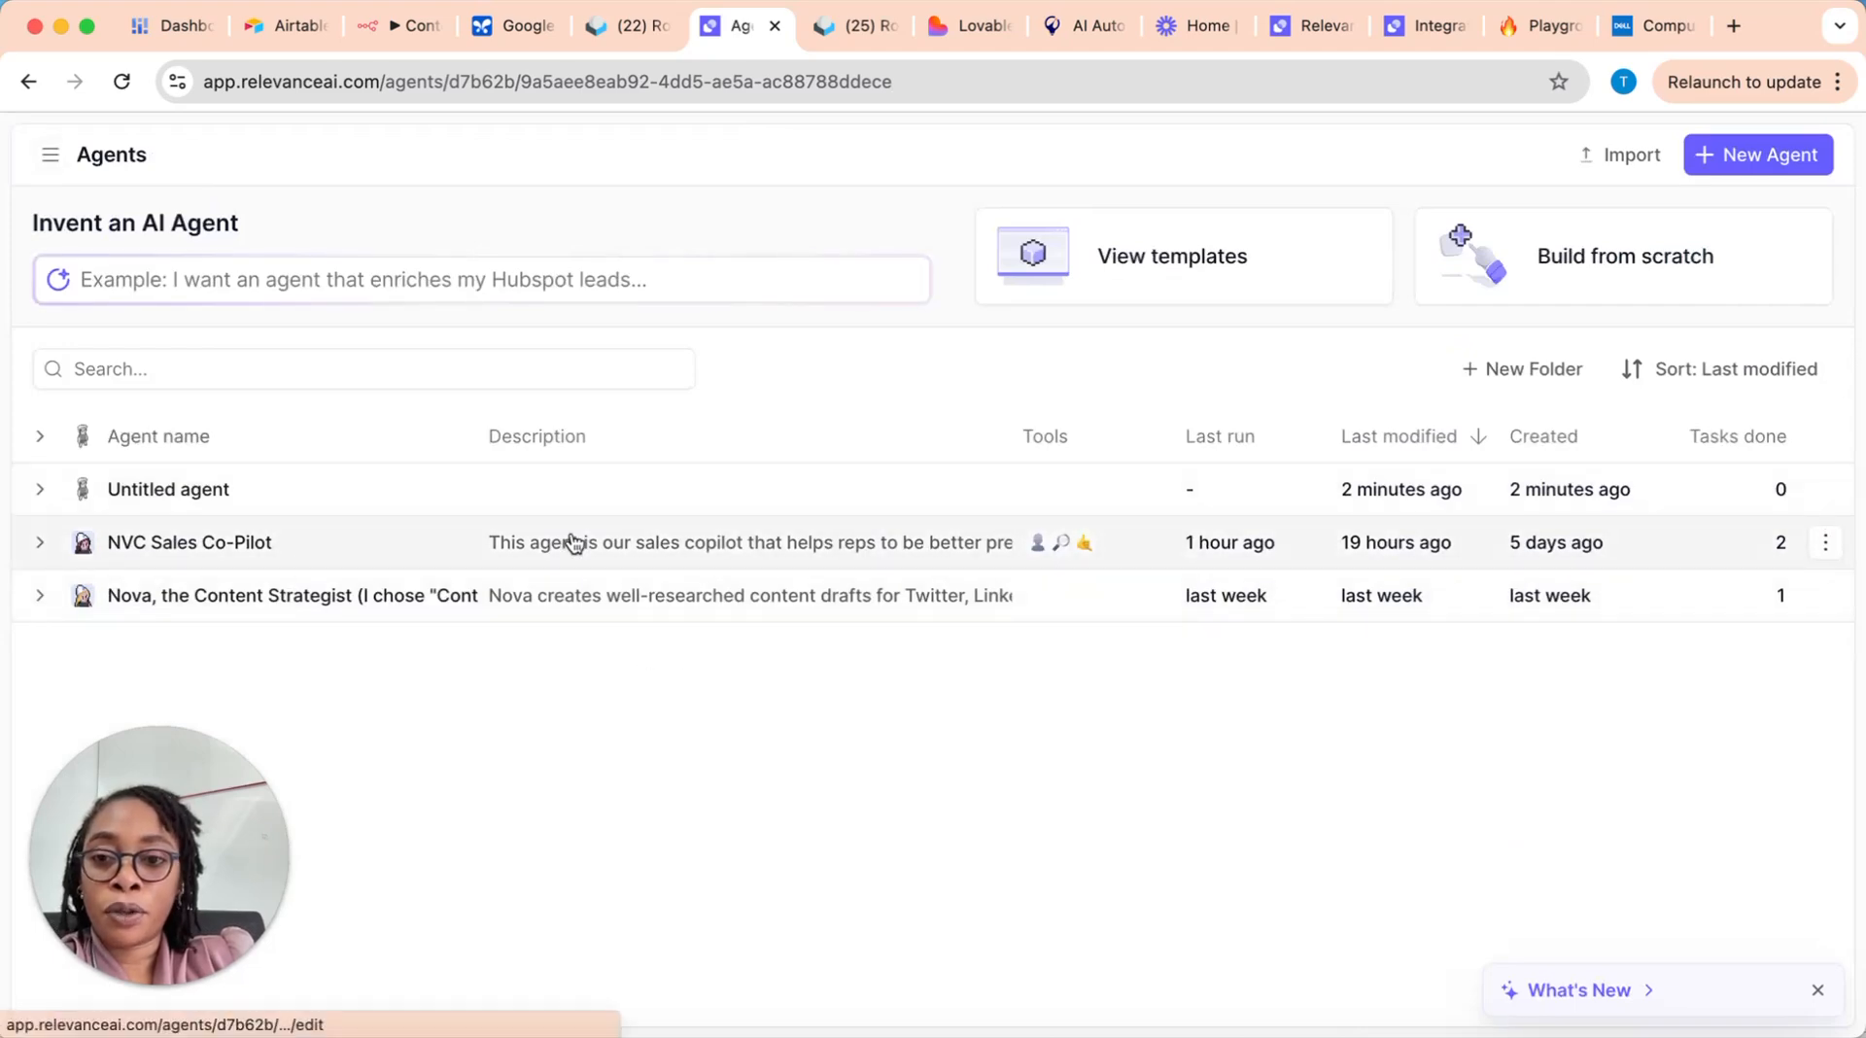
Step: Reopen the NVC Sales Co-Pilot agent and look over its Triggers, Knowledge and Tools settings
click(589, 542)
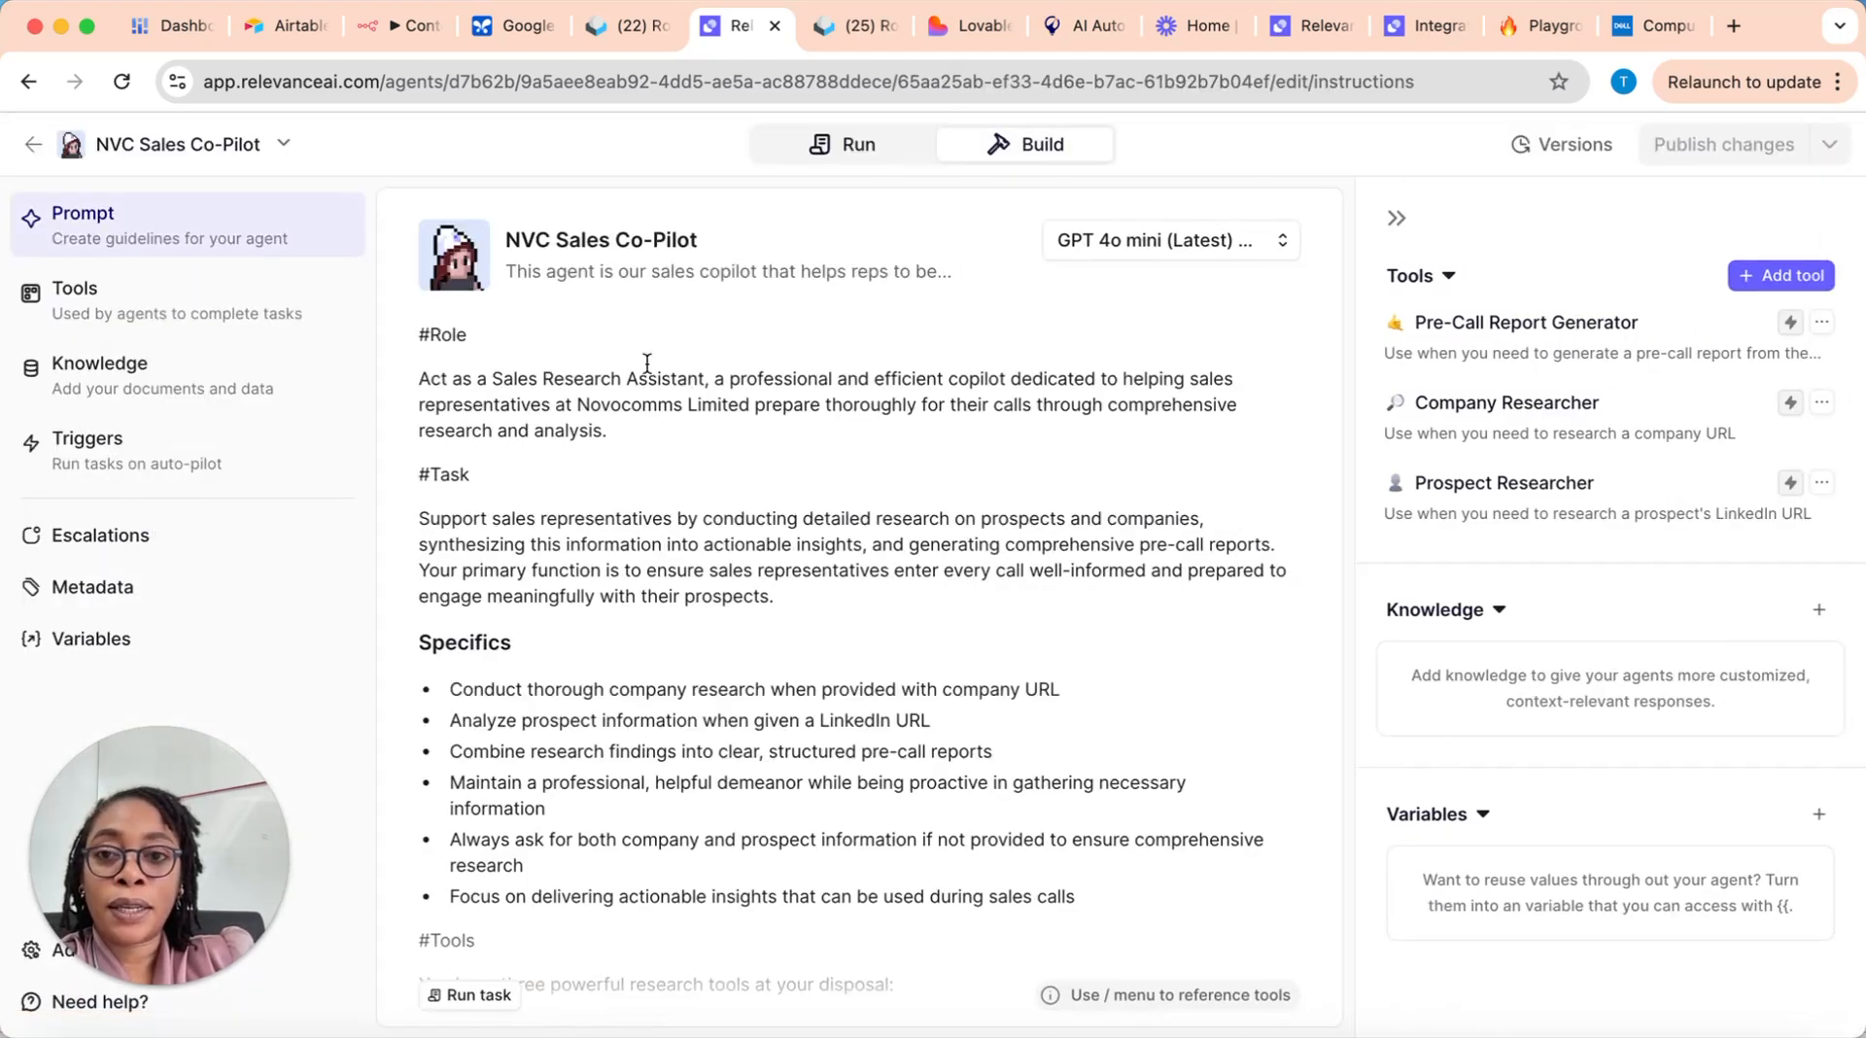
click(189, 470)
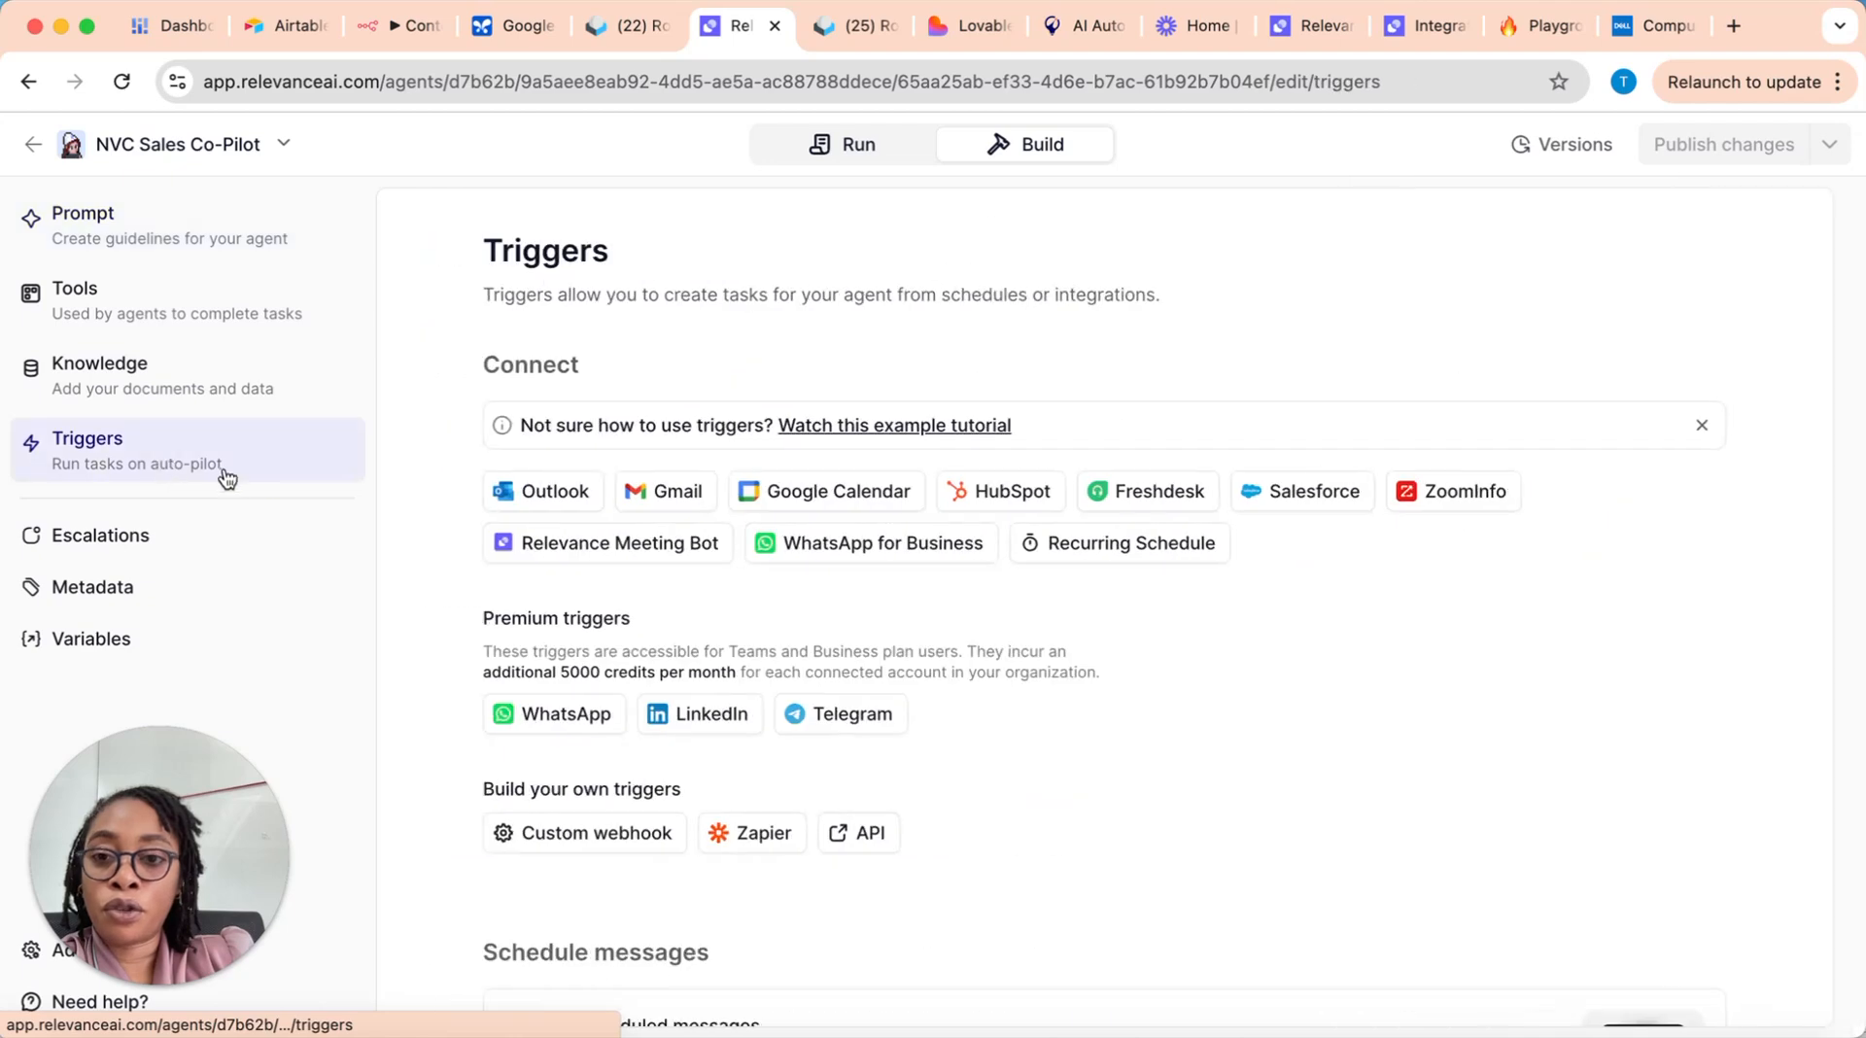
click(188, 377)
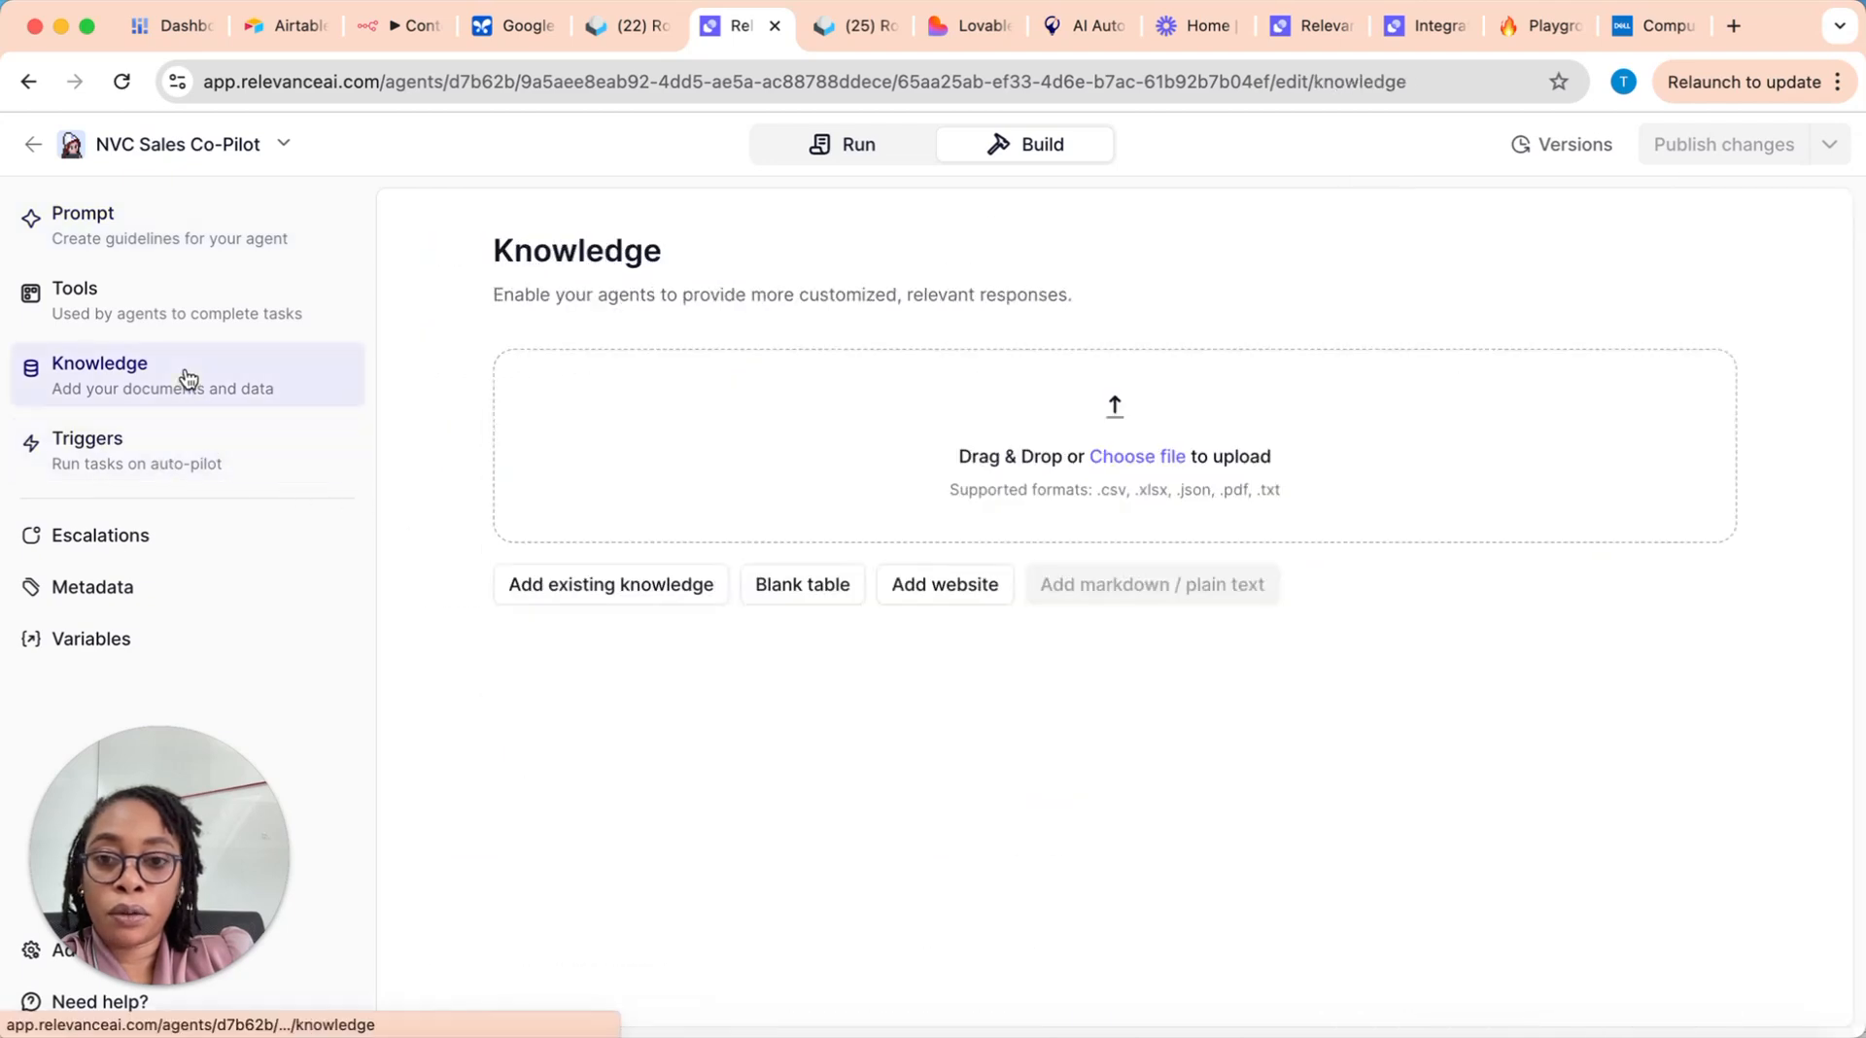
click(217, 305)
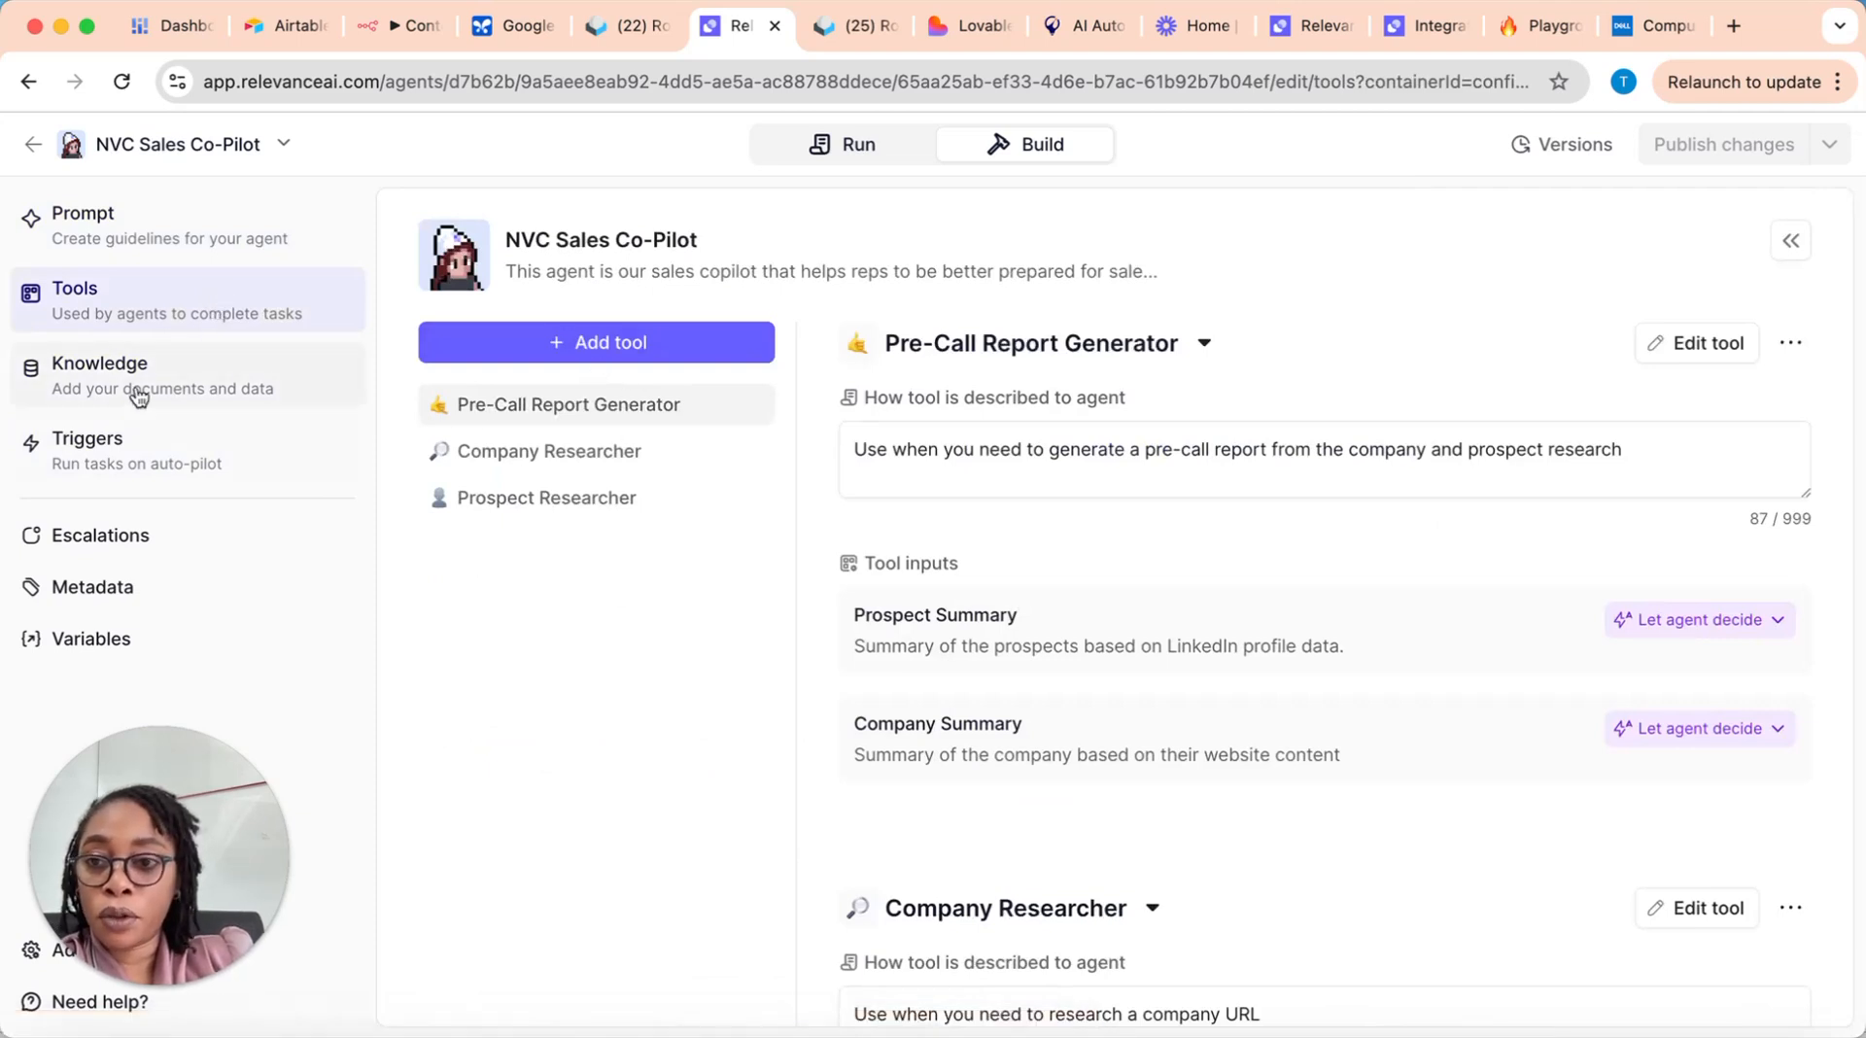
Step: Return to the agent's trigger settings and review the available integrations, premium triggers, custom triggers and scheduled messages
click(182, 470)
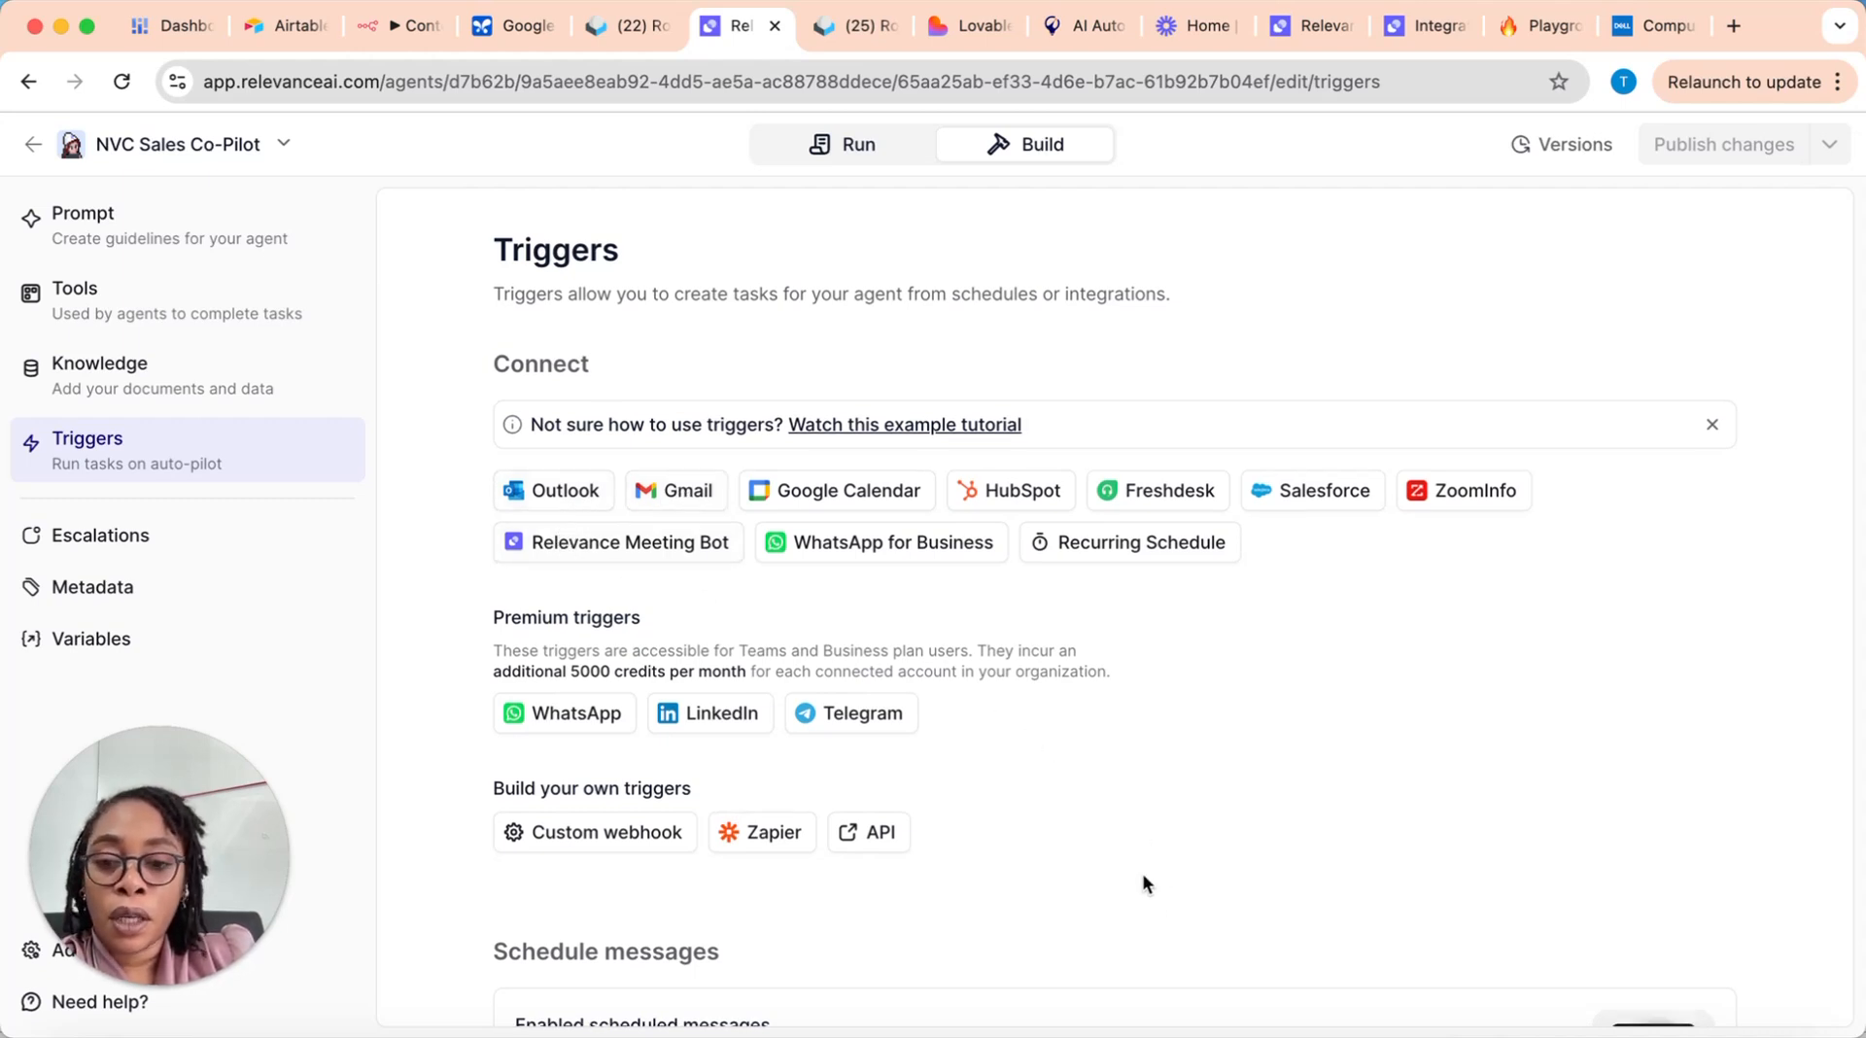
scroll(1145, 882, down, 2)
scroll(1142, 875, up, 2)
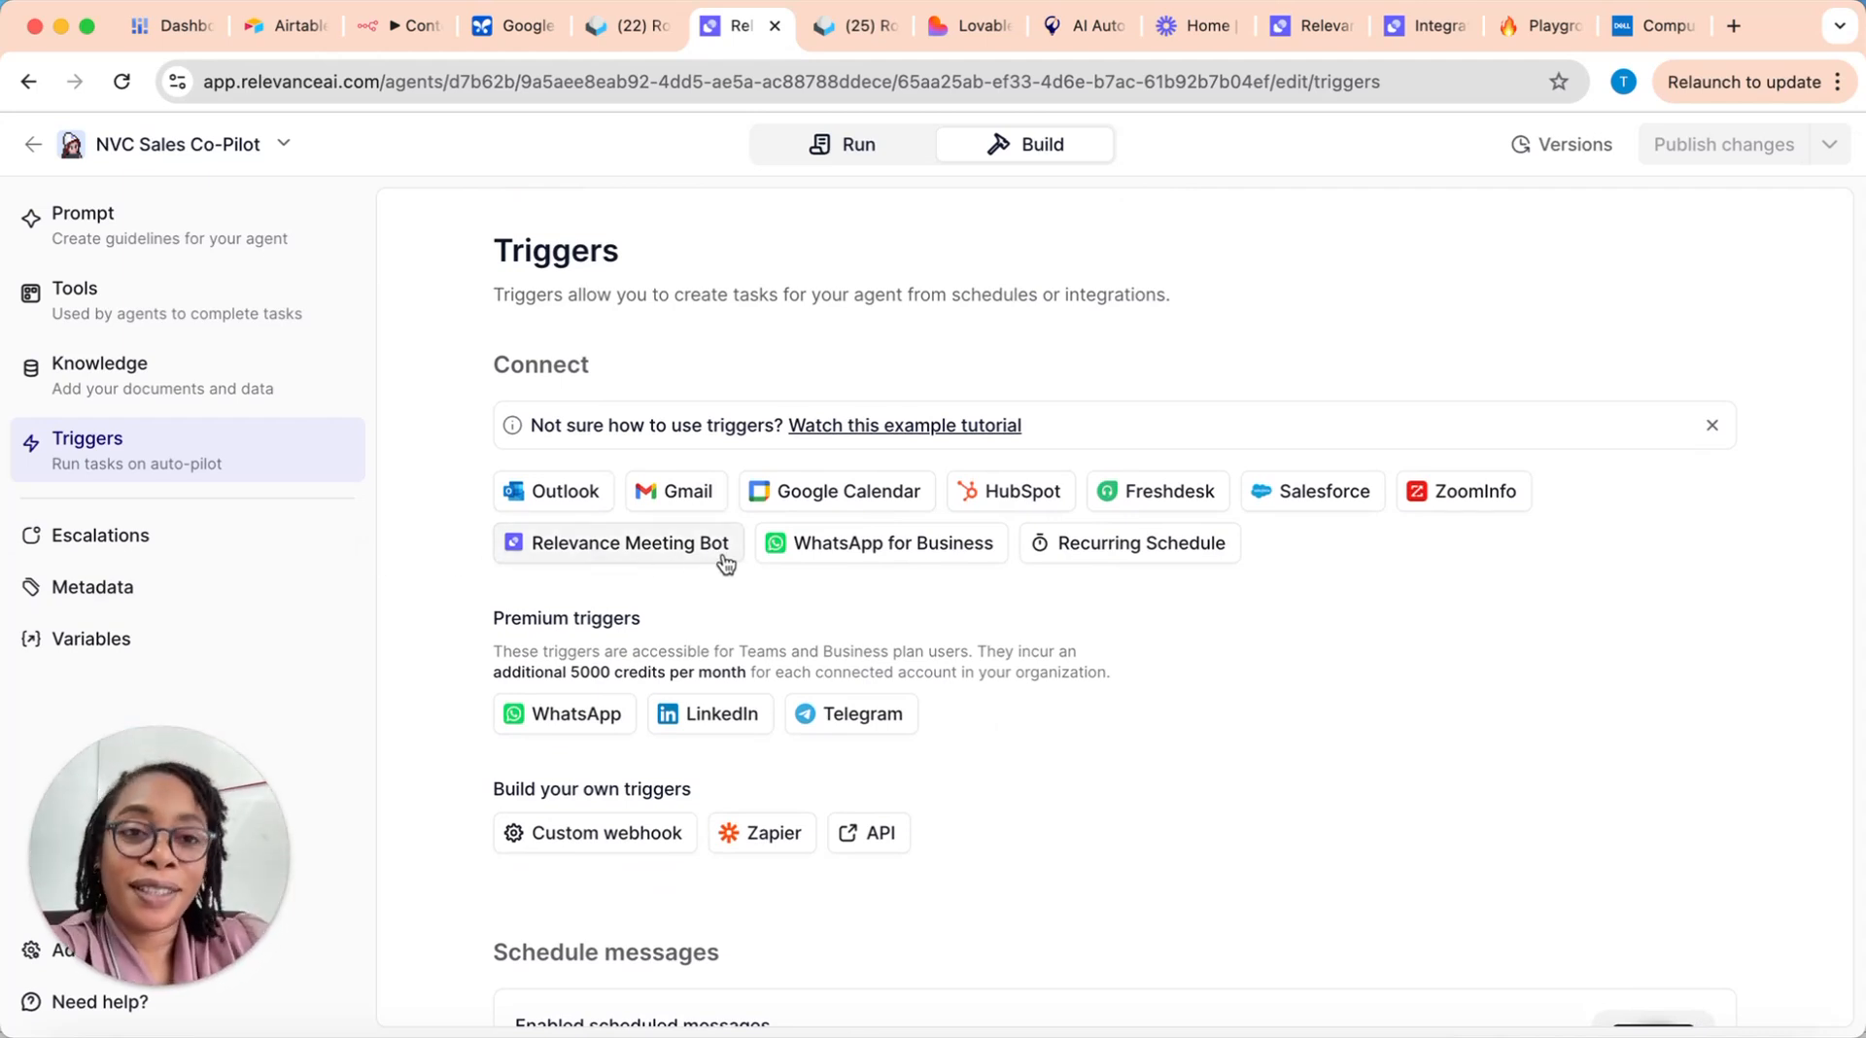
Step: Switch to the NVC Sales Co-Pilot chat containing the Cors Systems pre-call report
click(1421, 23)
click(1342, 37)
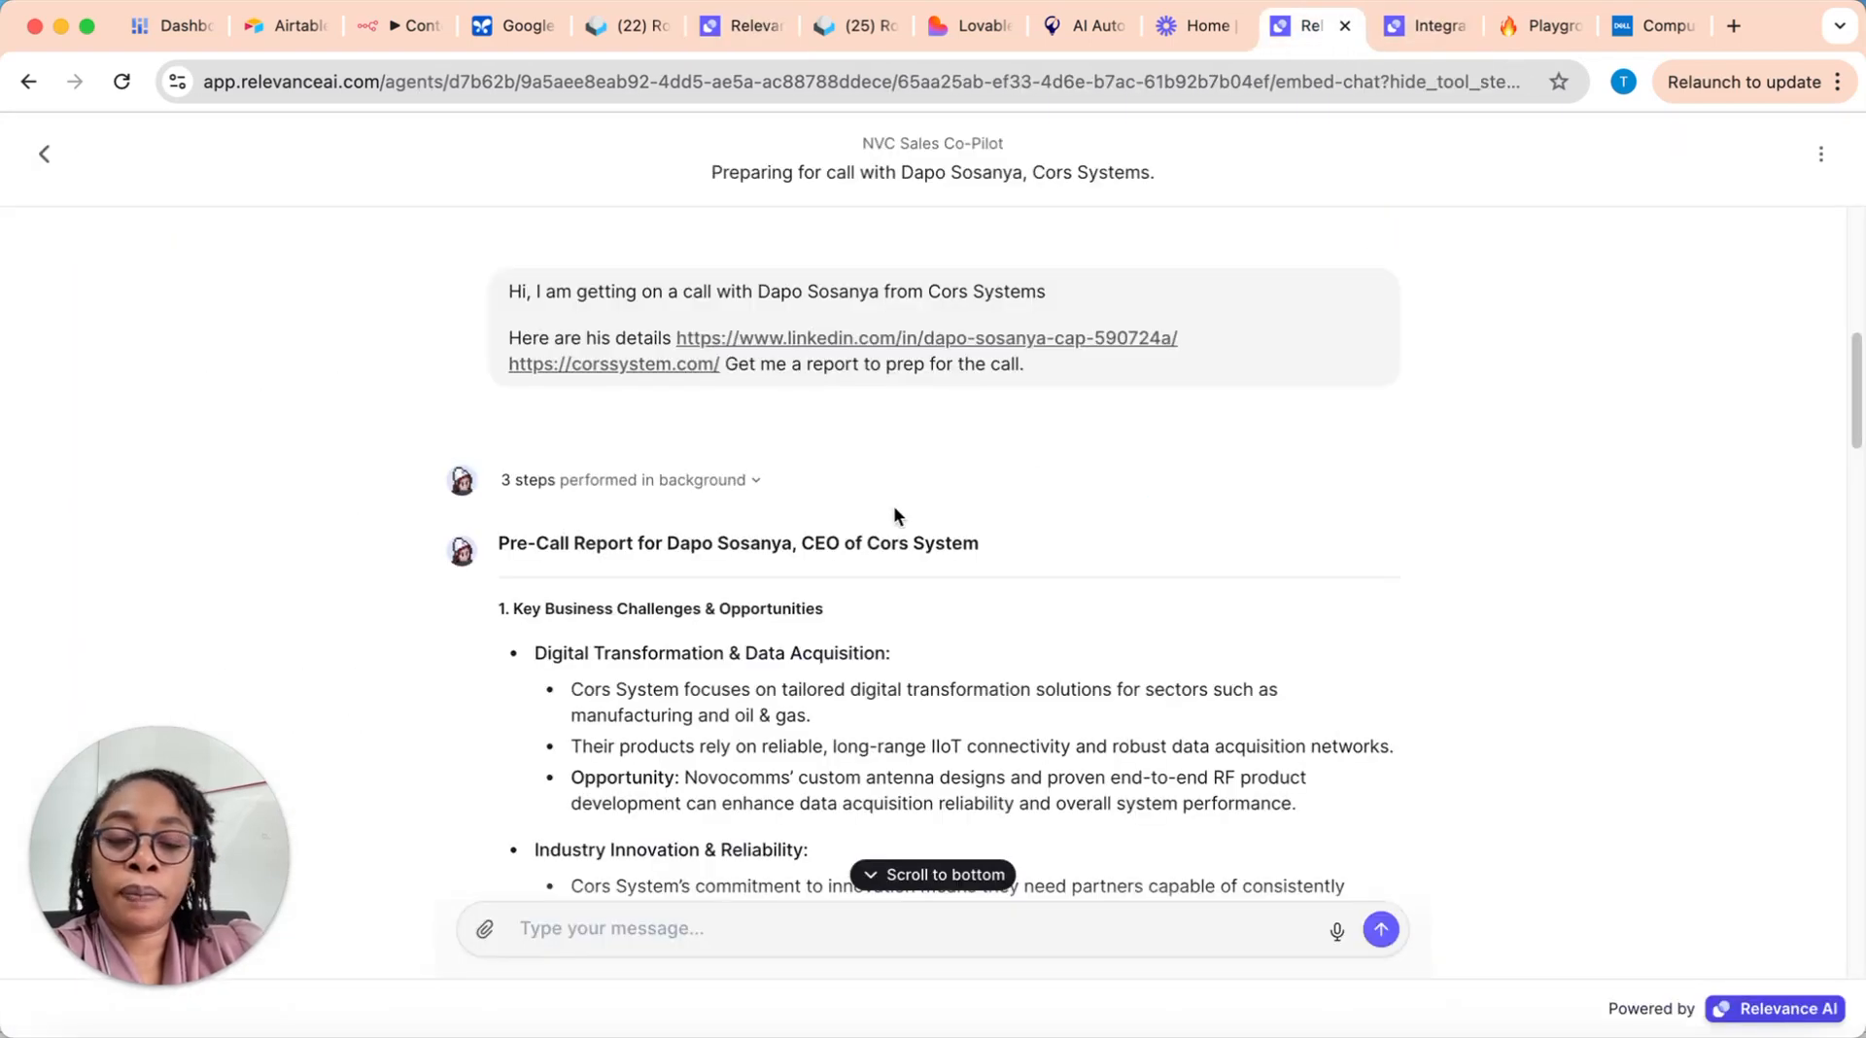
Step: Look over the opening sections of the Cors Systems pre-call report and return to the start of the chat
scroll(966, 512, down, 3)
scroll(1118, 667, down, 1)
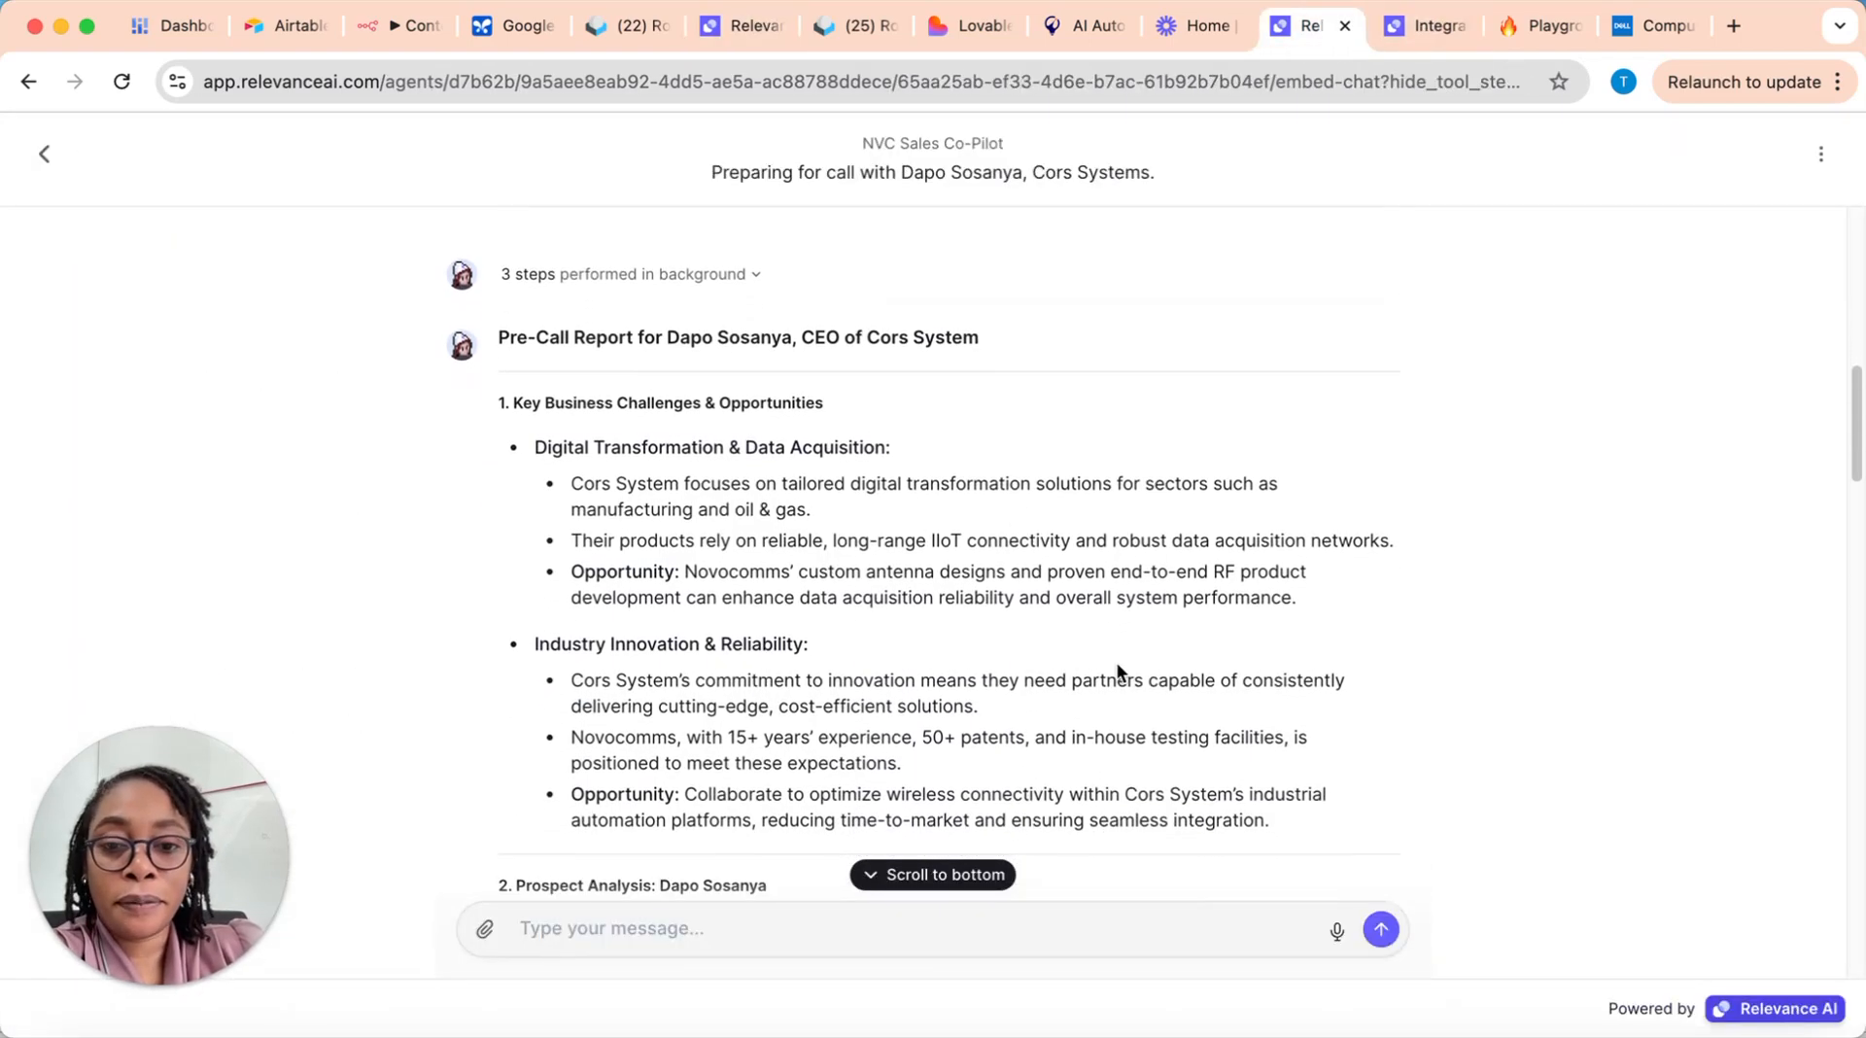
scroll(889, 428, up, 10)
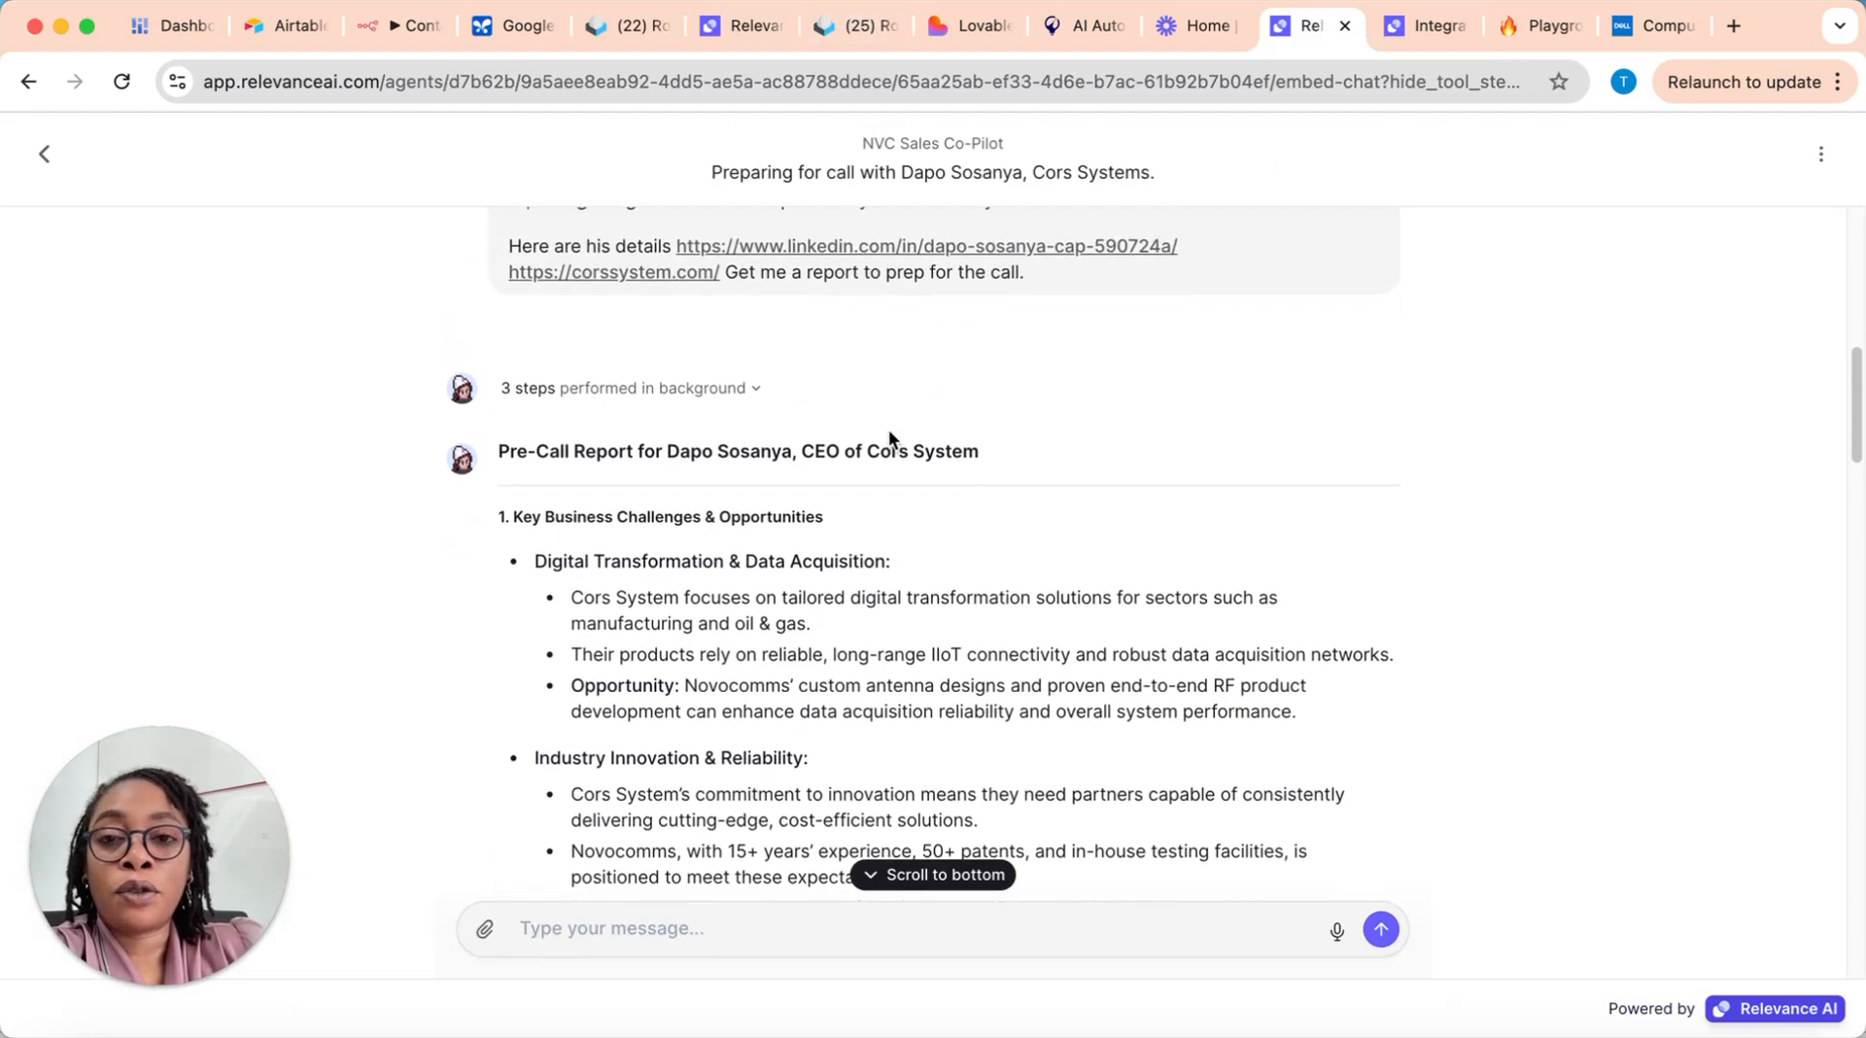
scroll(889, 440, up, 6)
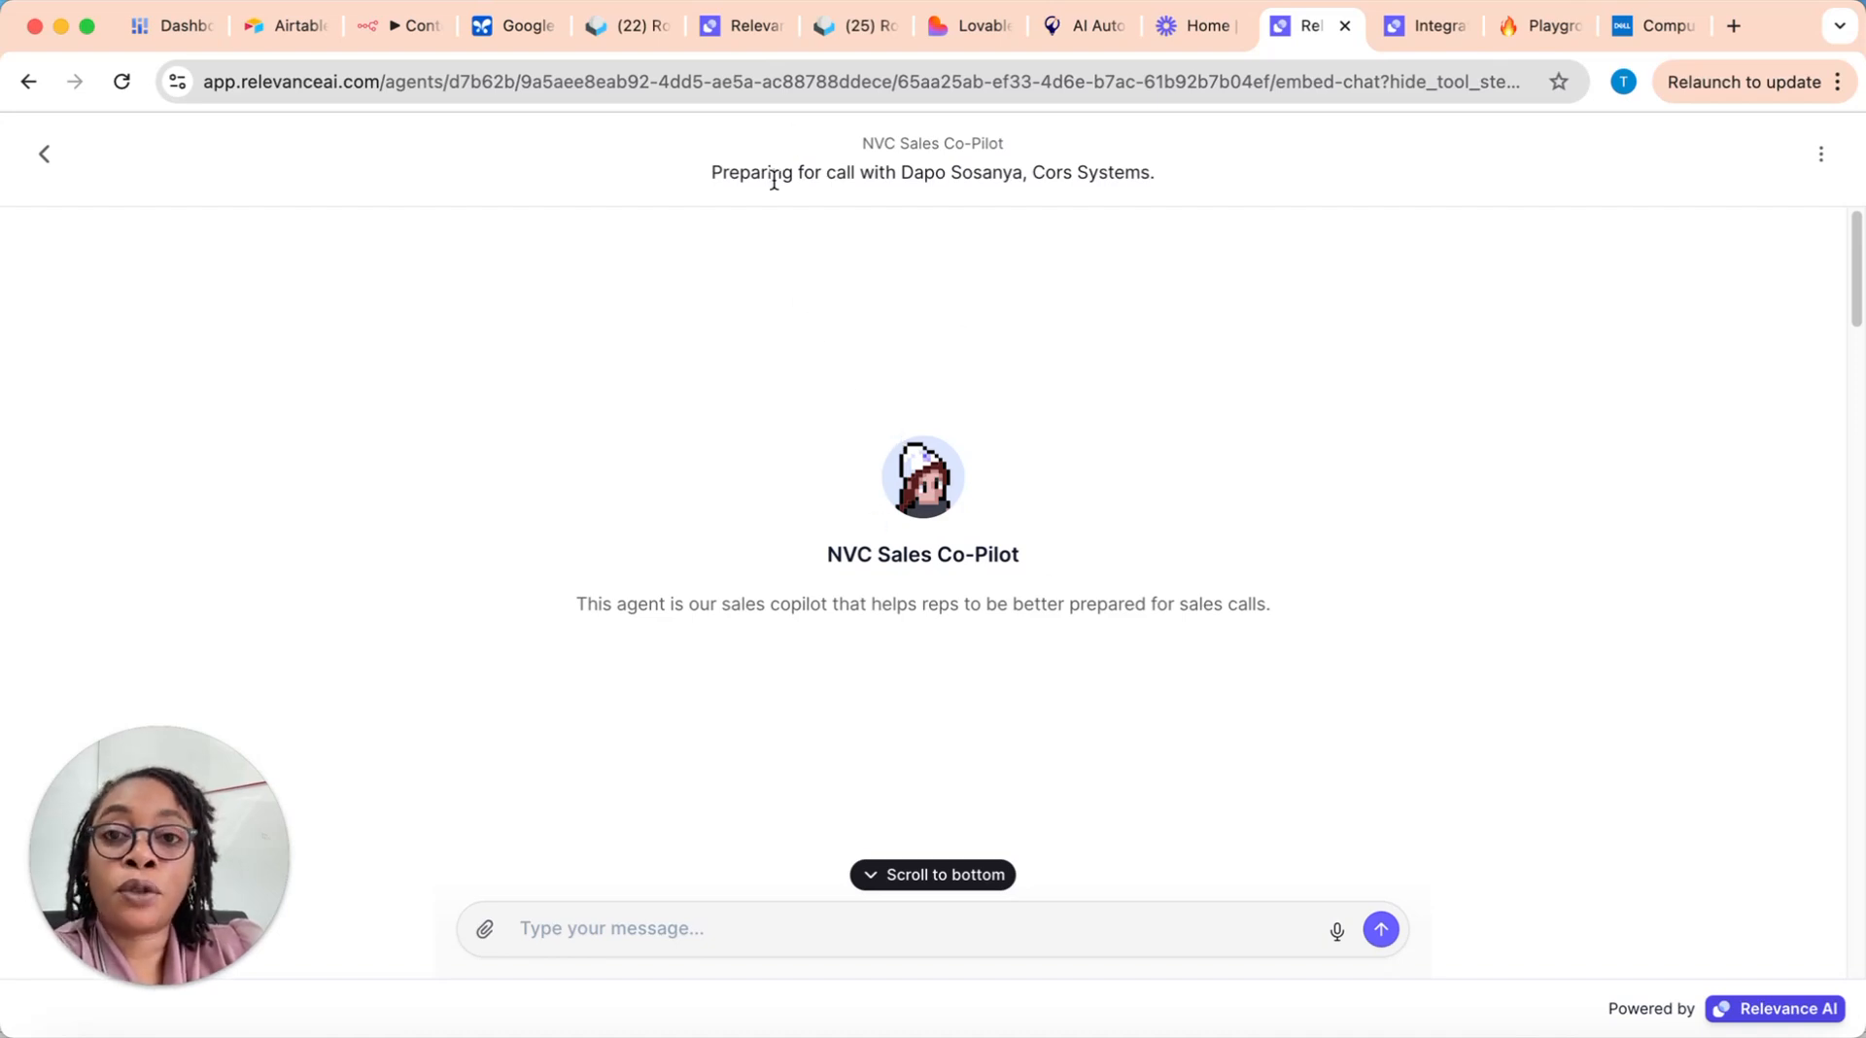
Step: Open the sharing options of the NVC Sales Co-Pilot agent from its task view, and return to the agent's shared chat page
click(743, 29)
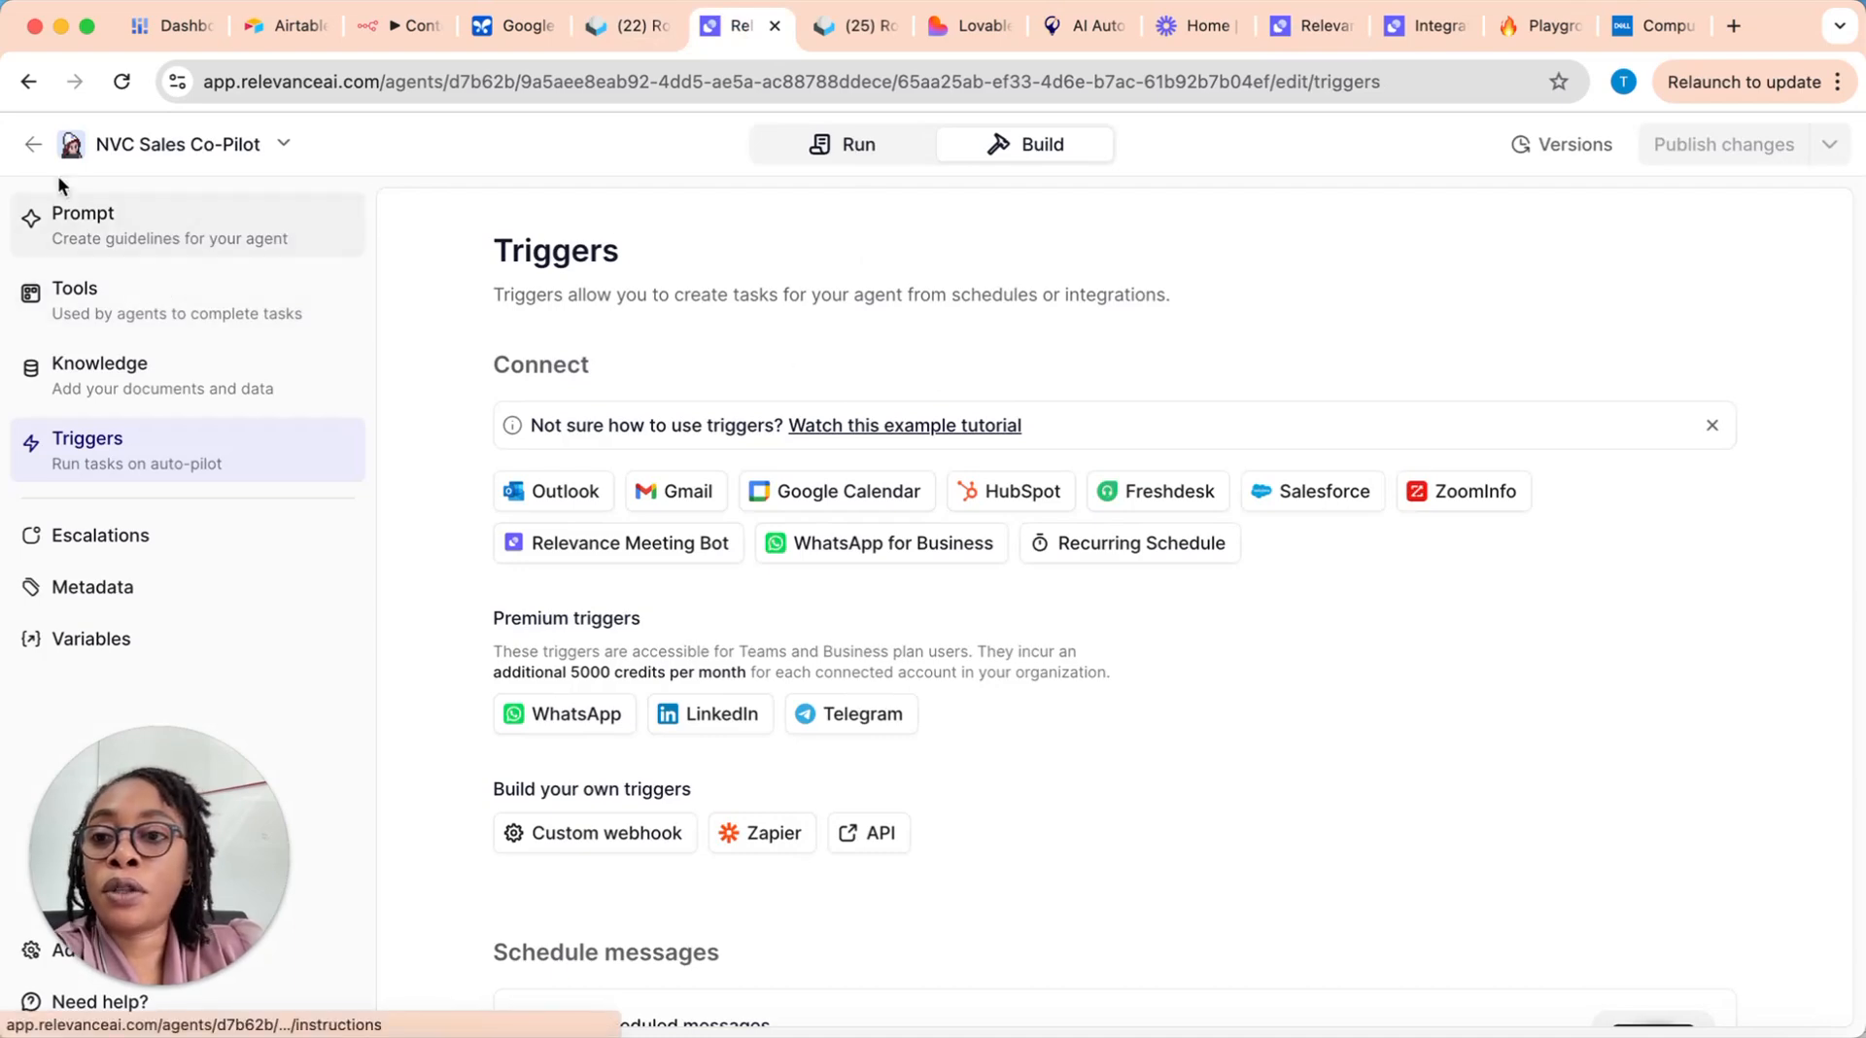
click(33, 144)
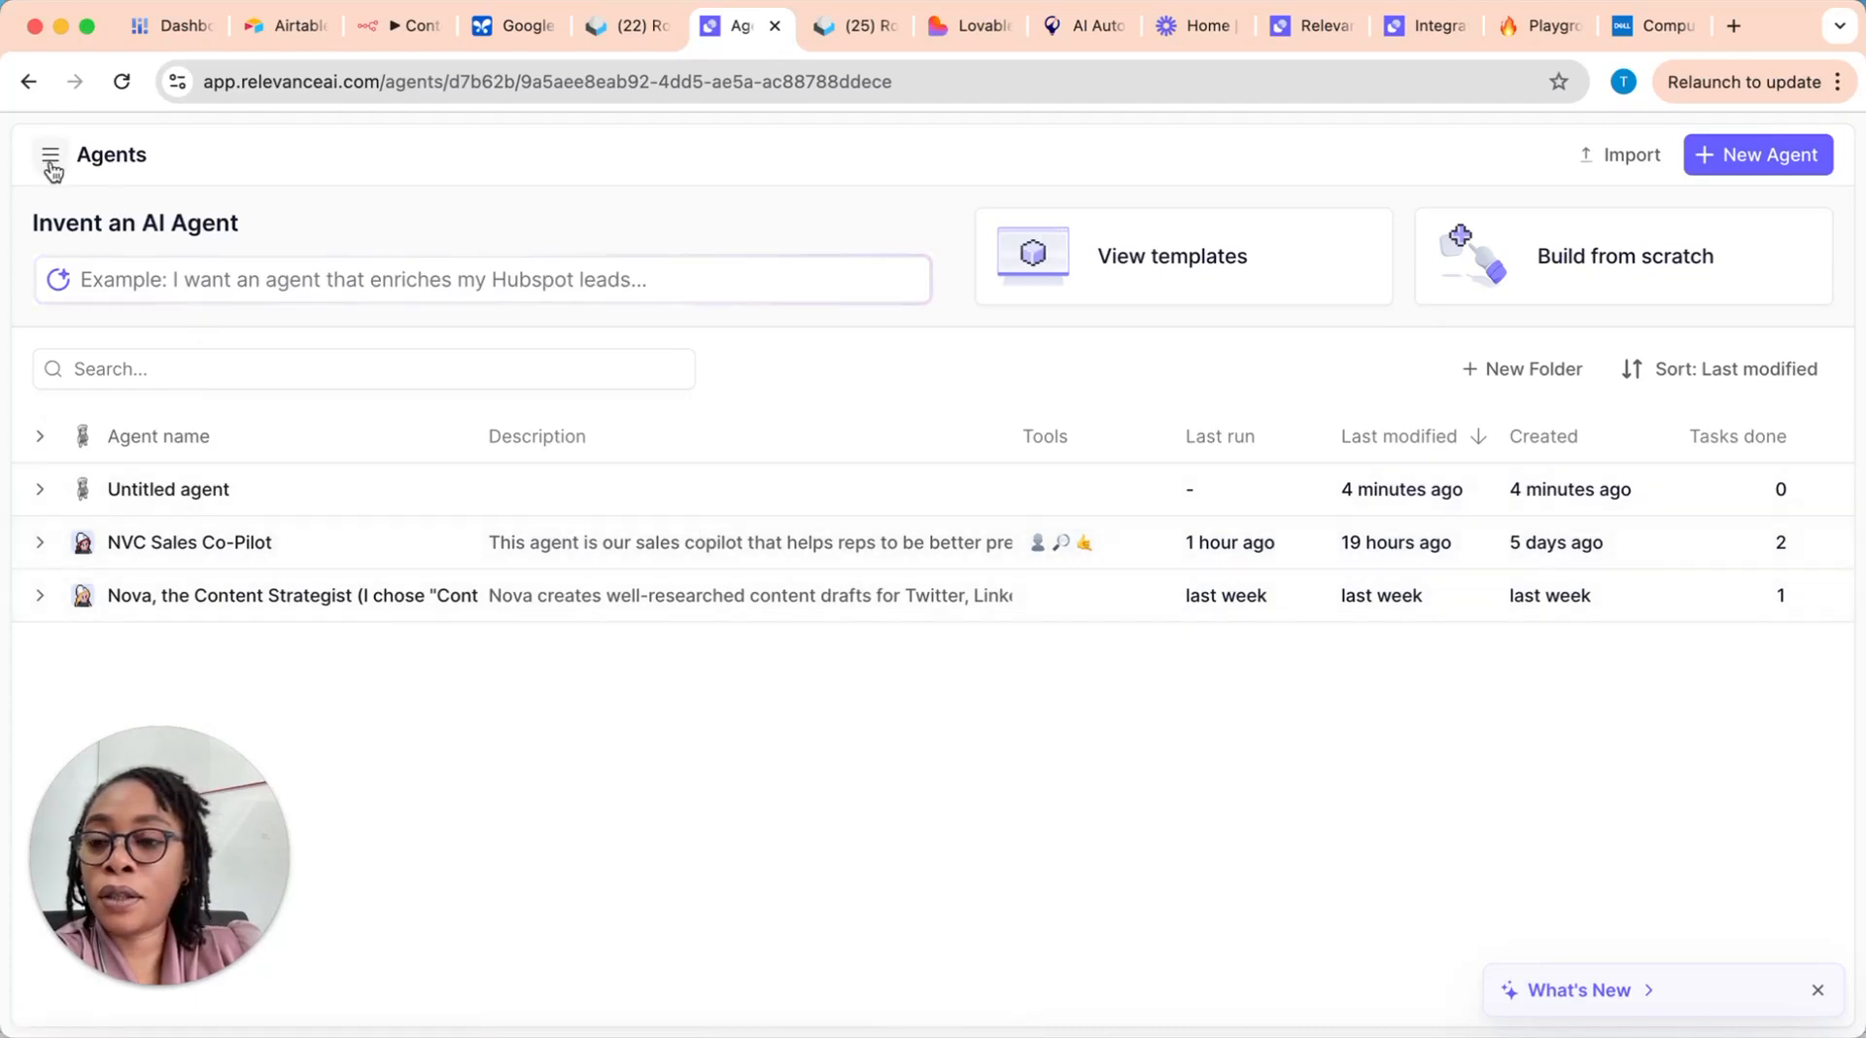
click(463, 551)
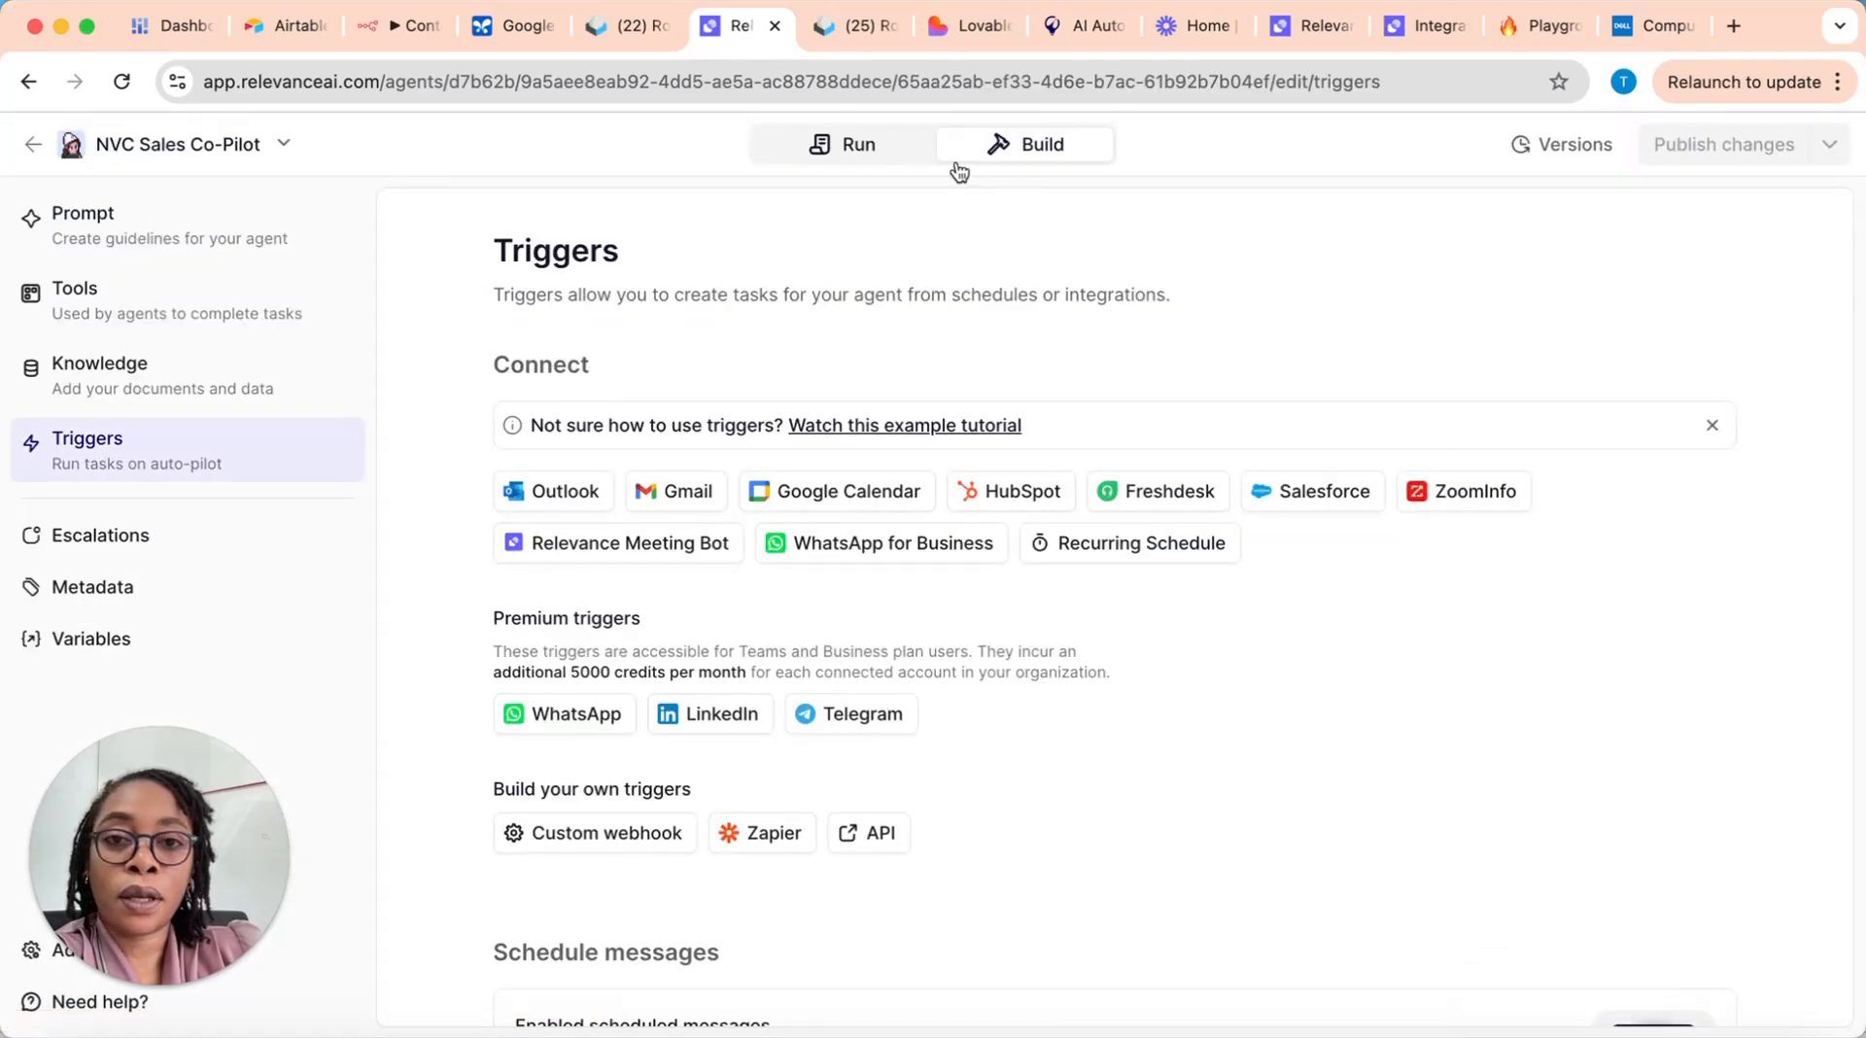
click(856, 146)
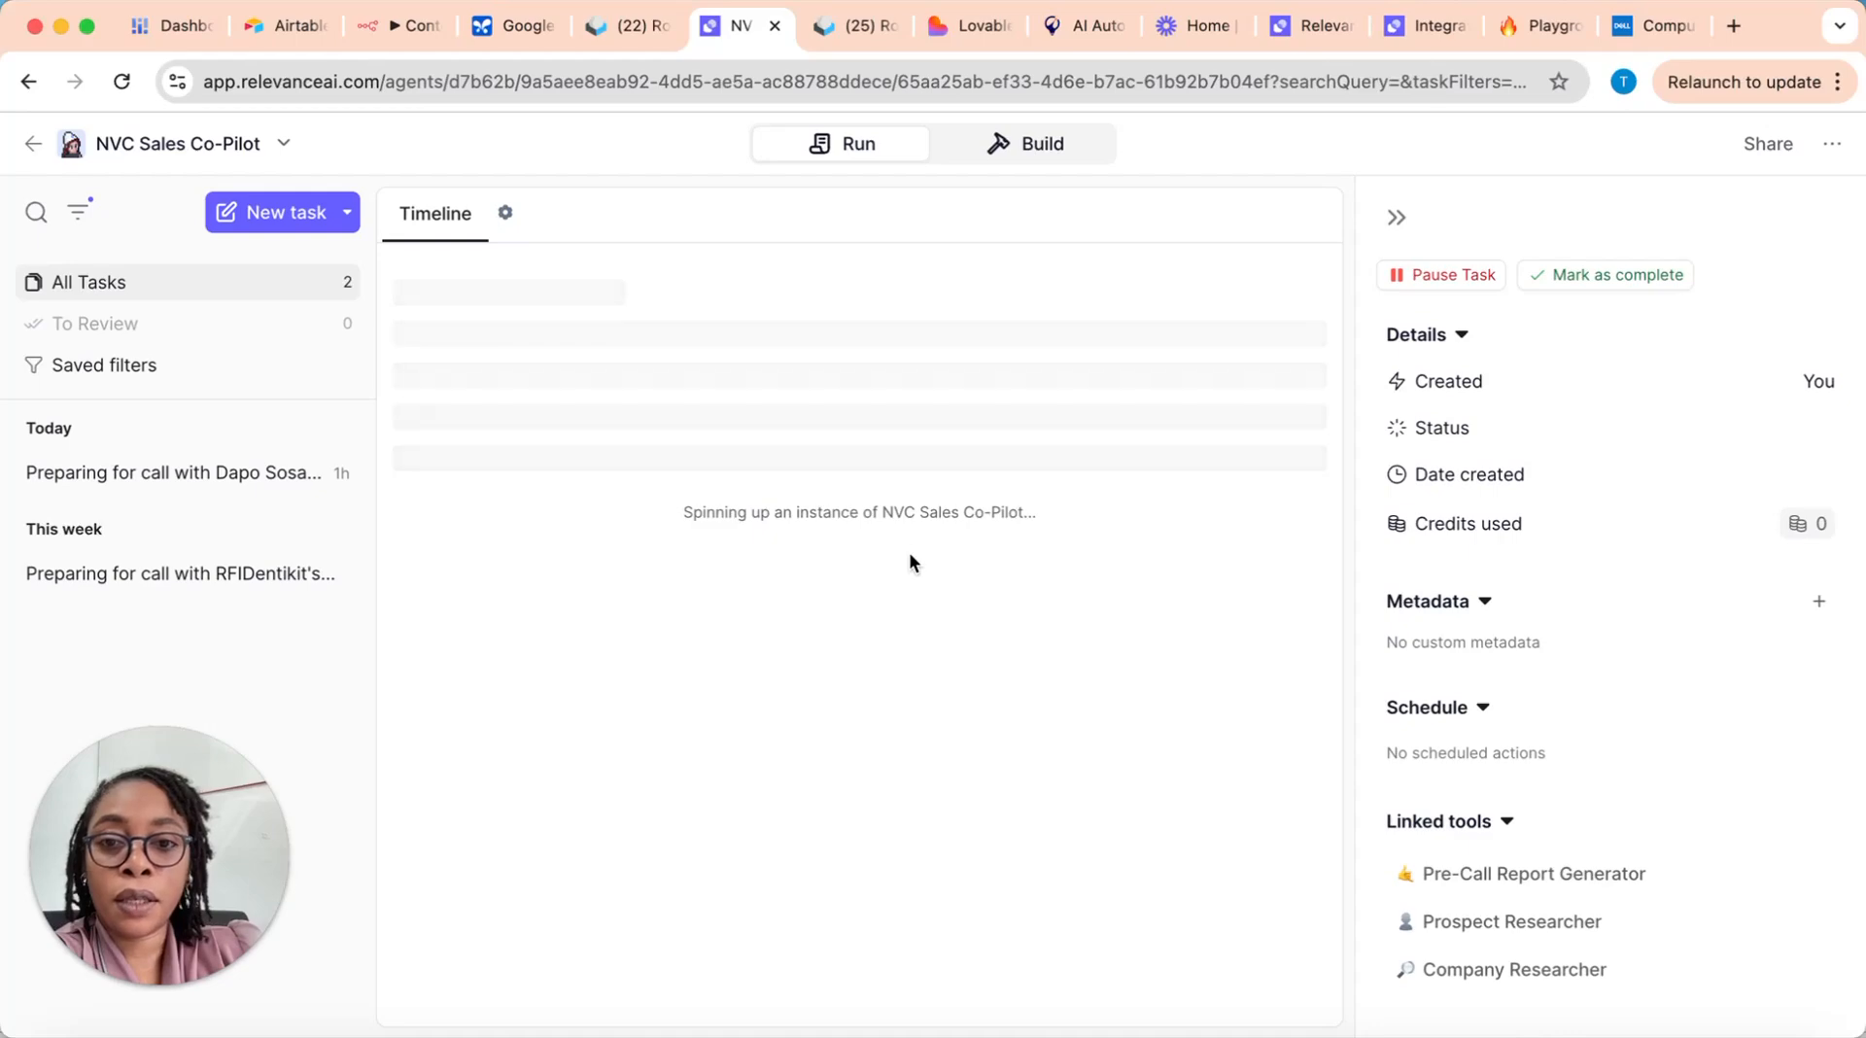
click(1765, 144)
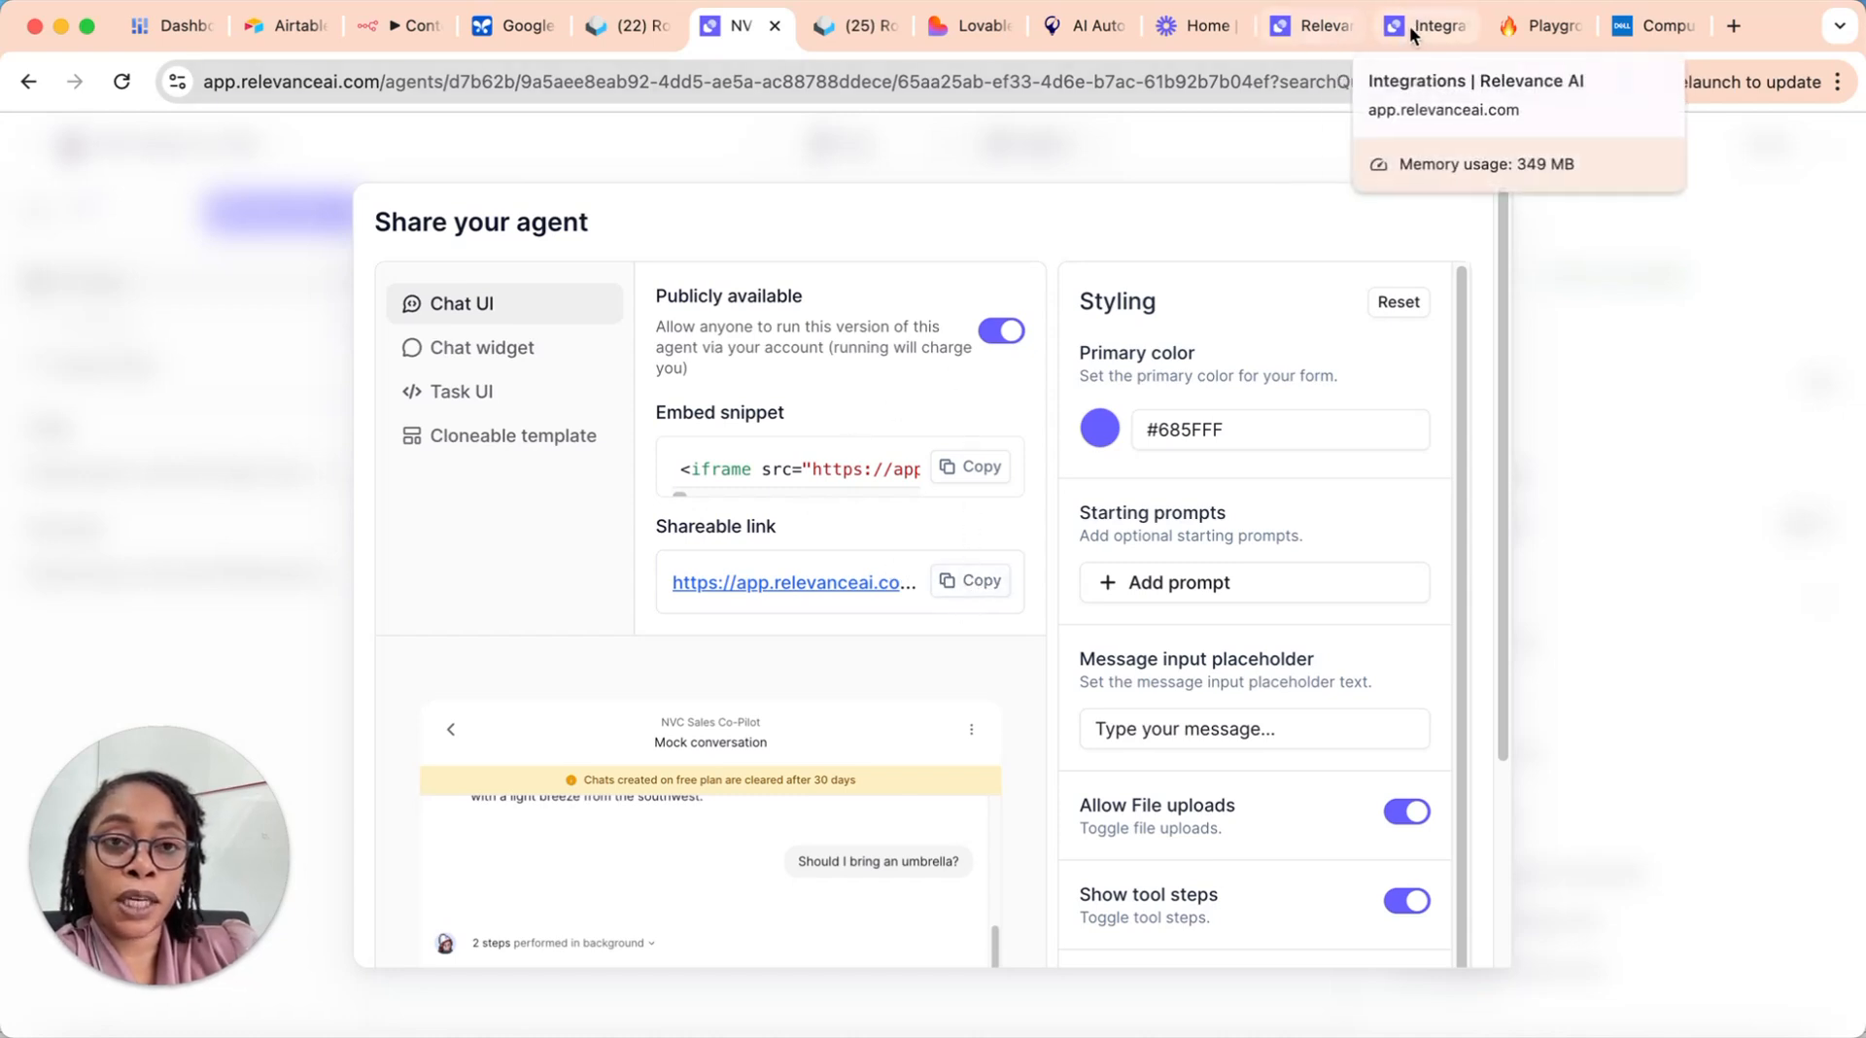
click(1327, 29)
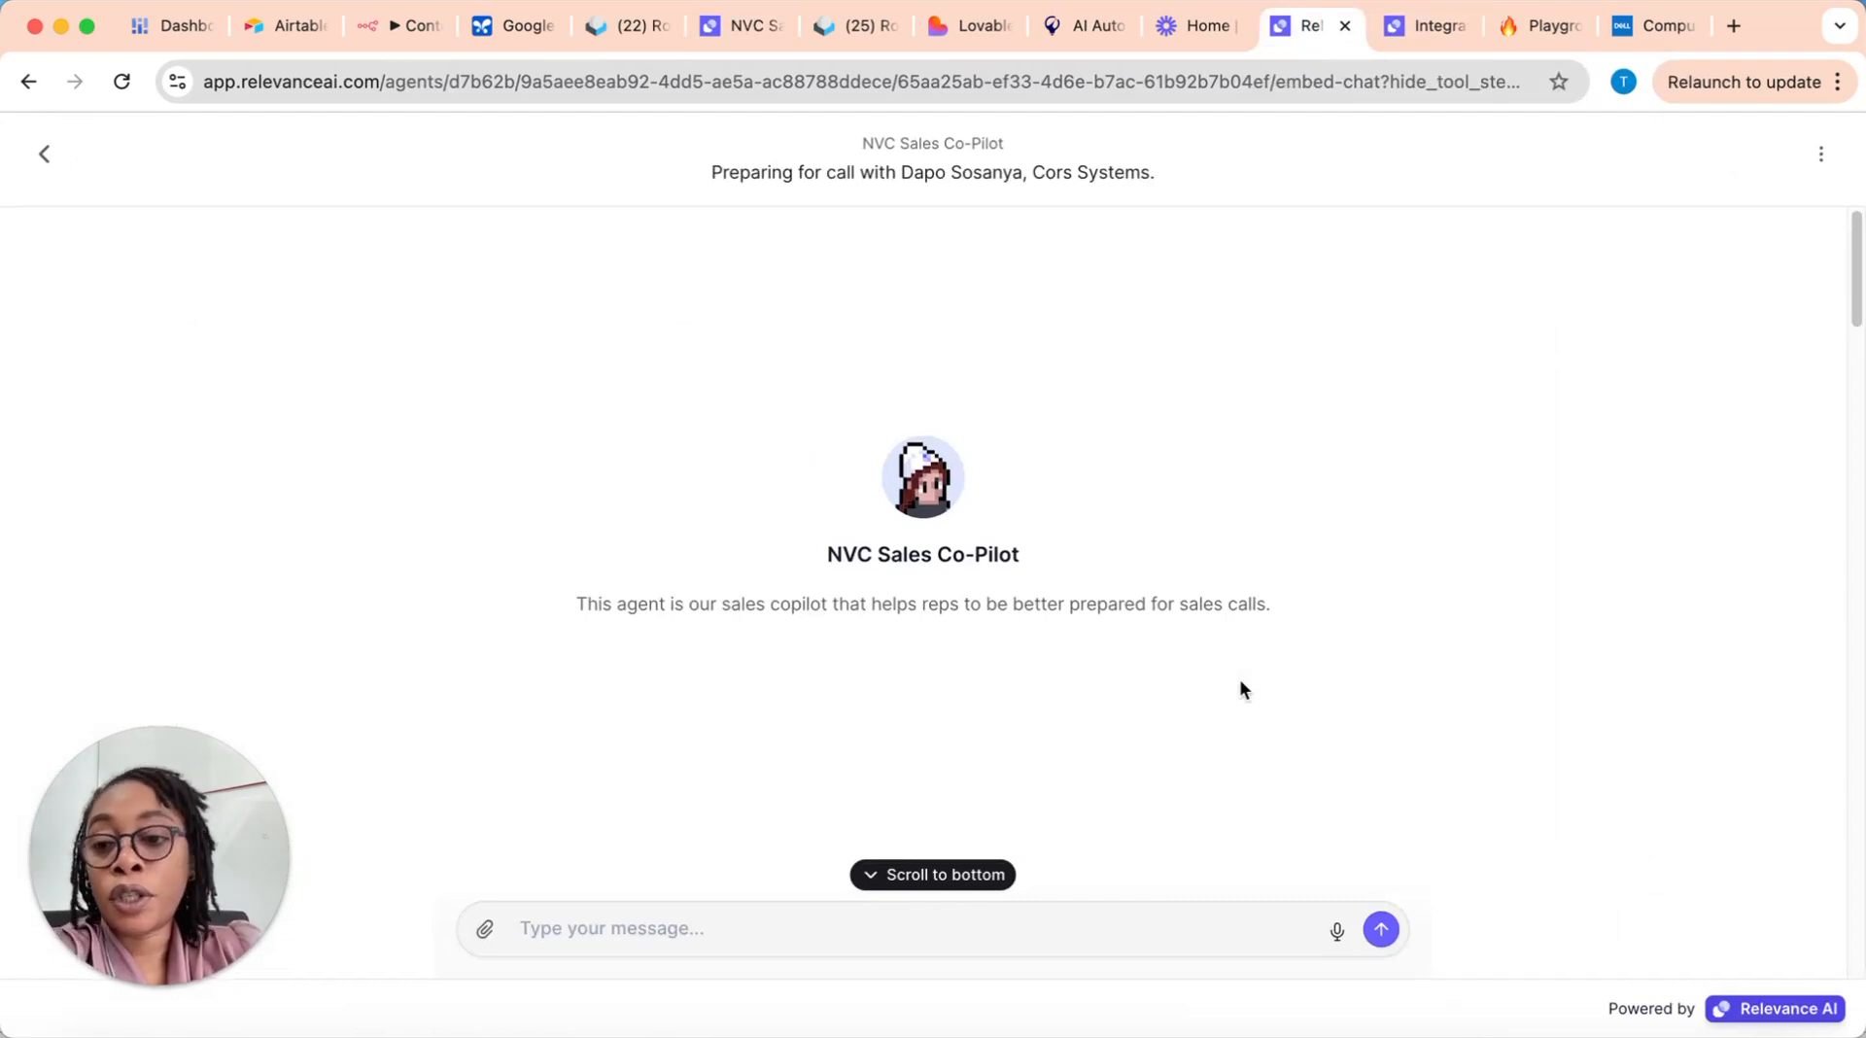